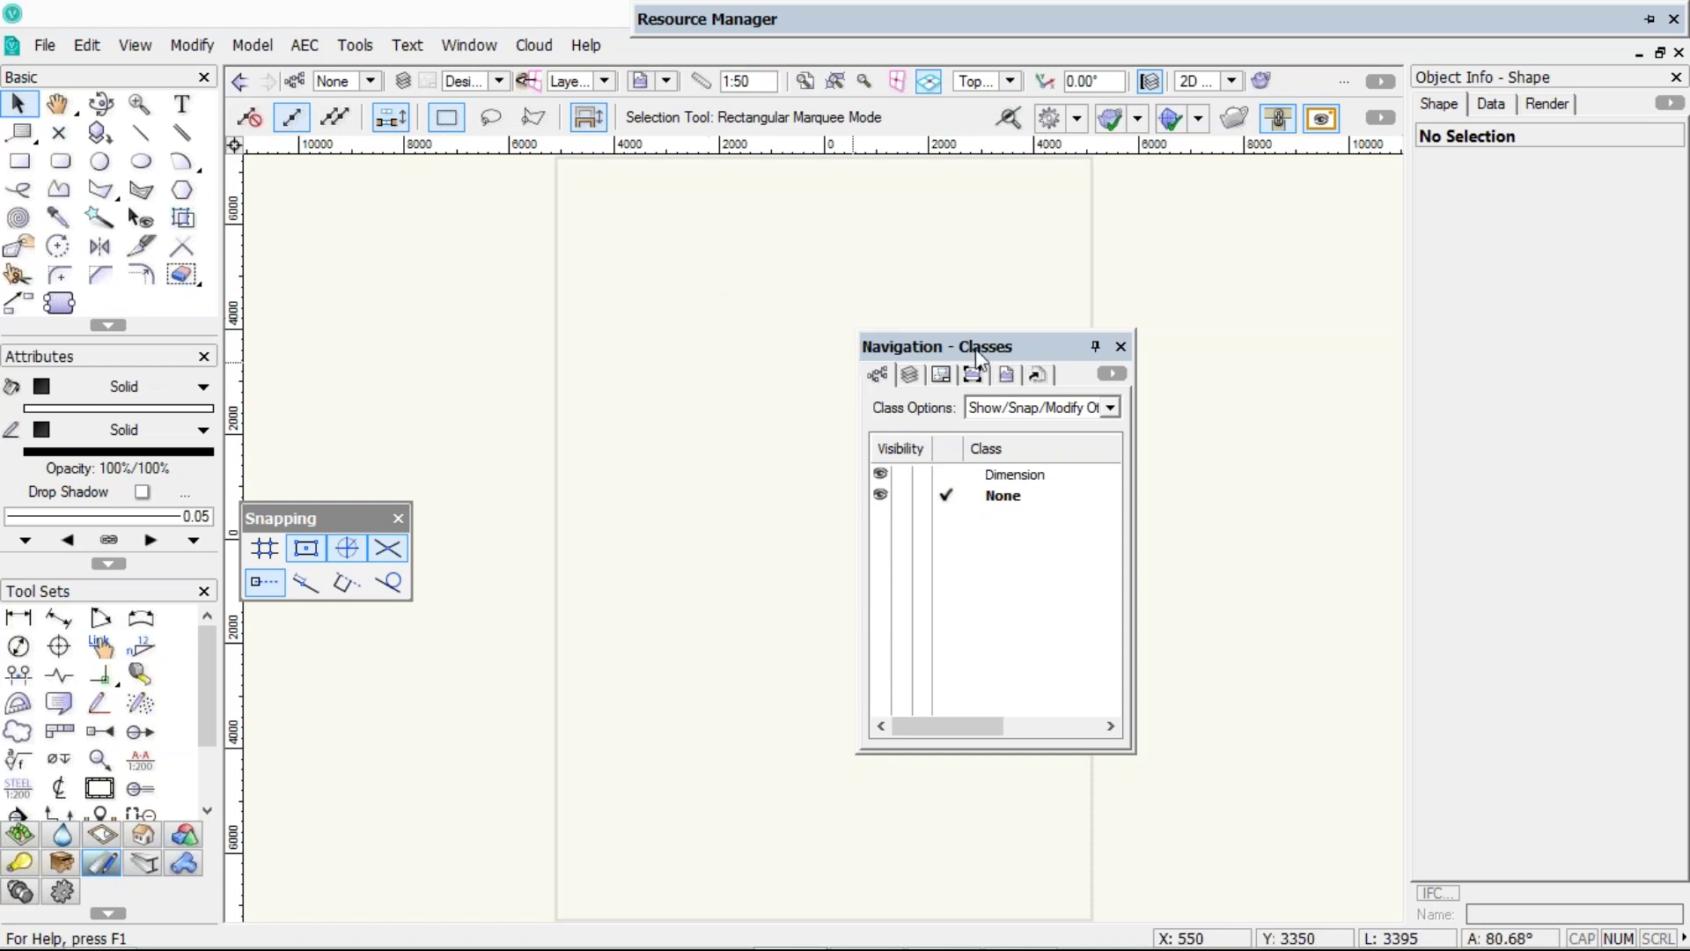
- Dock the floating Navigation palette beneath the Object Info palette
{"action": "left_click_drag", "start_coordinate": [977, 351], "coordinate": [981, 344]}
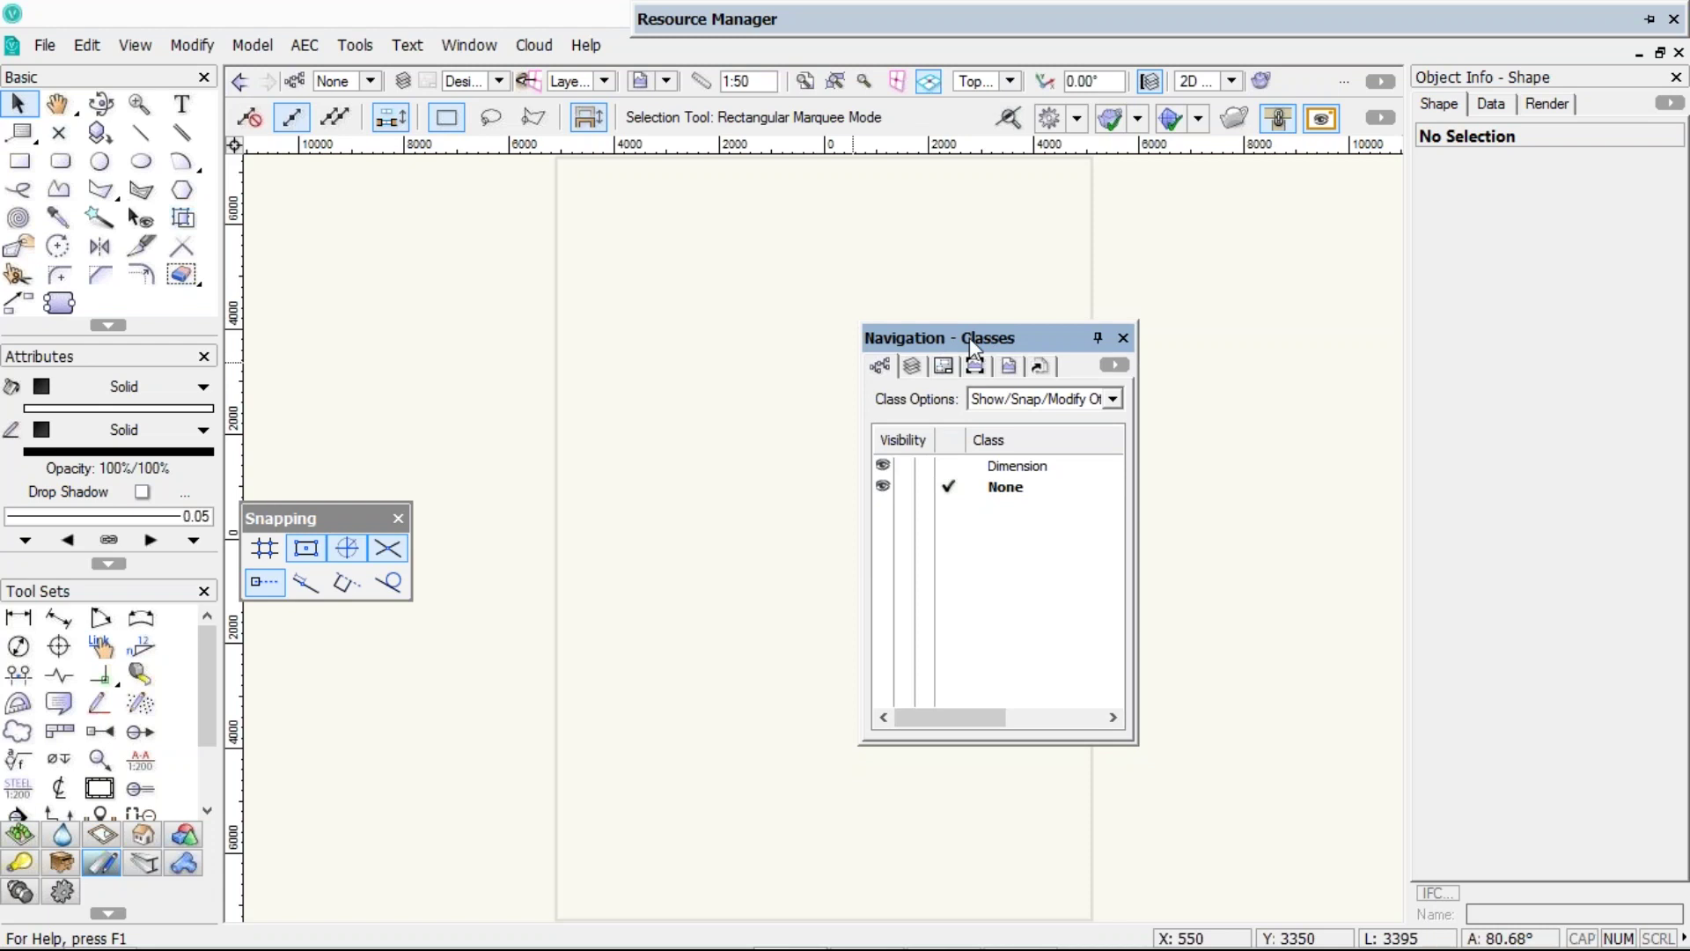
{"action": "mouse_move", "coordinate": [969, 337]}
{"action": "left_mouse_down"}
{"action": "mouse_move", "coordinate": [852, 498]}
{"action": "mouse_move", "coordinate": [803, 521]}
{"action": "mouse_move", "coordinate": [819, 537]}
{"action": "mouse_move", "coordinate": [771, 505]}
{"action": "mouse_move", "coordinate": [1559, 541]}
{"action": "mouse_move", "coordinate": [1551, 458]}
{"action": "mouse_move", "coordinate": [1625, 506]}
{"action": "mouse_move", "coordinate": [1550, 552]}
{"action": "mouse_move", "coordinate": [1534, 523]}
{"action": "mouse_move", "coordinate": [1489, 679]}
{"action": "mouse_move", "coordinate": [1456, 650]}
{"action": "left_mouse_up"}
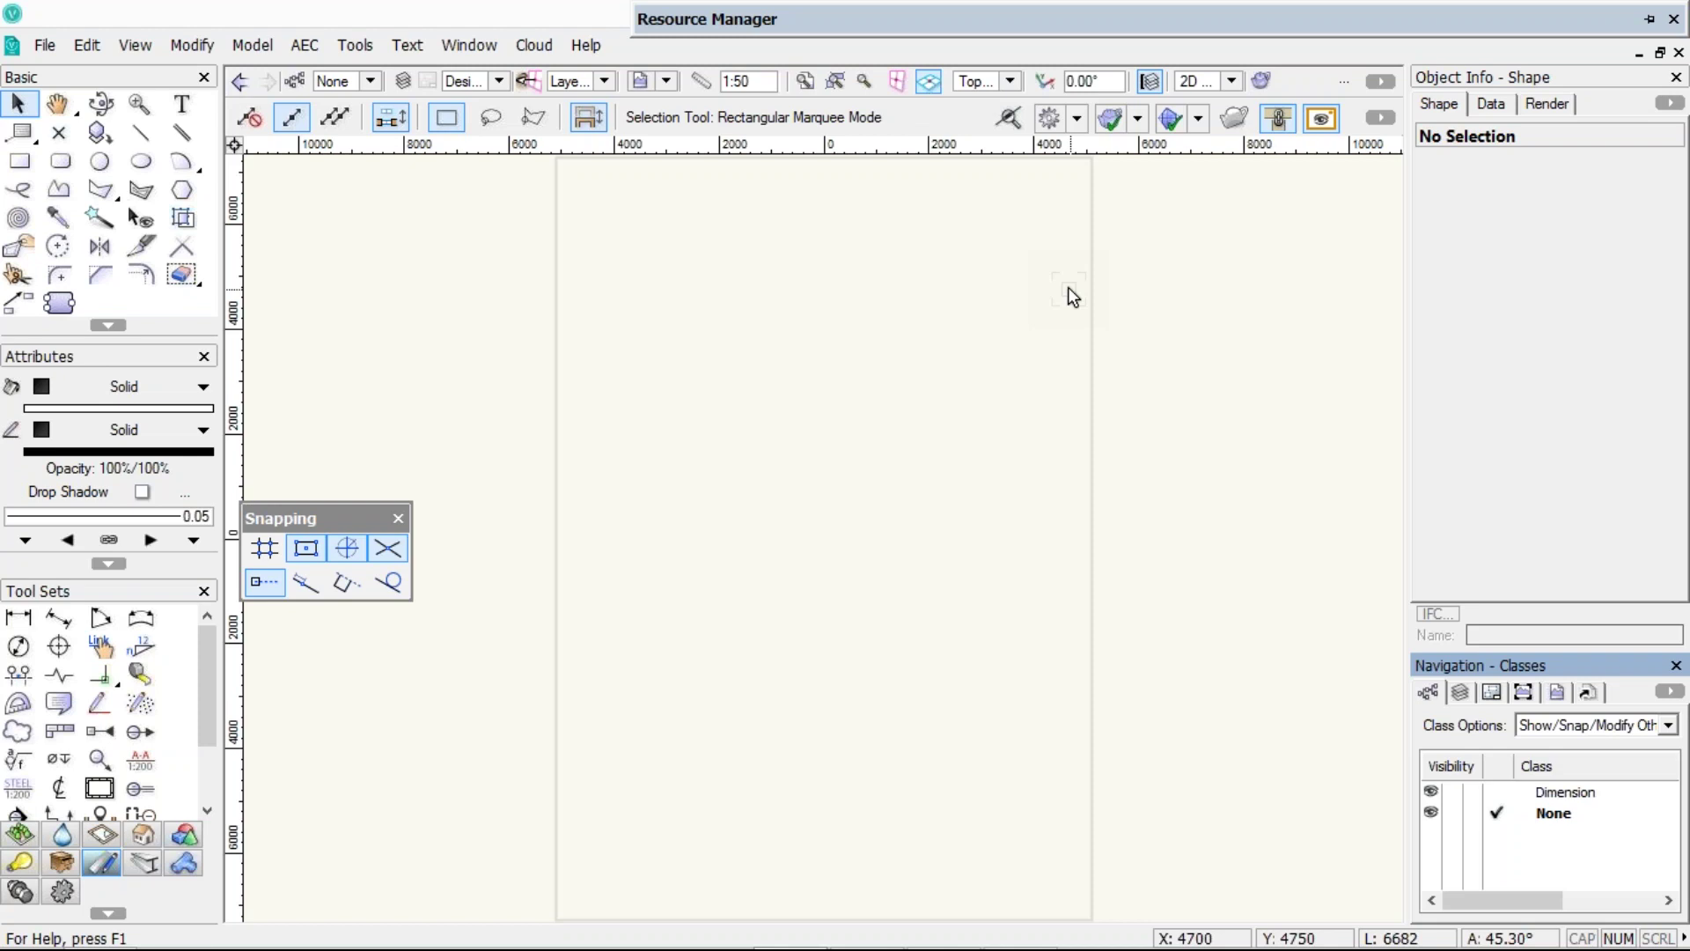
- Browse the Resource Manager's Open Files, Favorites and Vectorworks Libraries, including the archoncad library v2017.vwx and Renderworks Cameras folders
{"action": "mouse_move", "coordinate": [866, 22]}
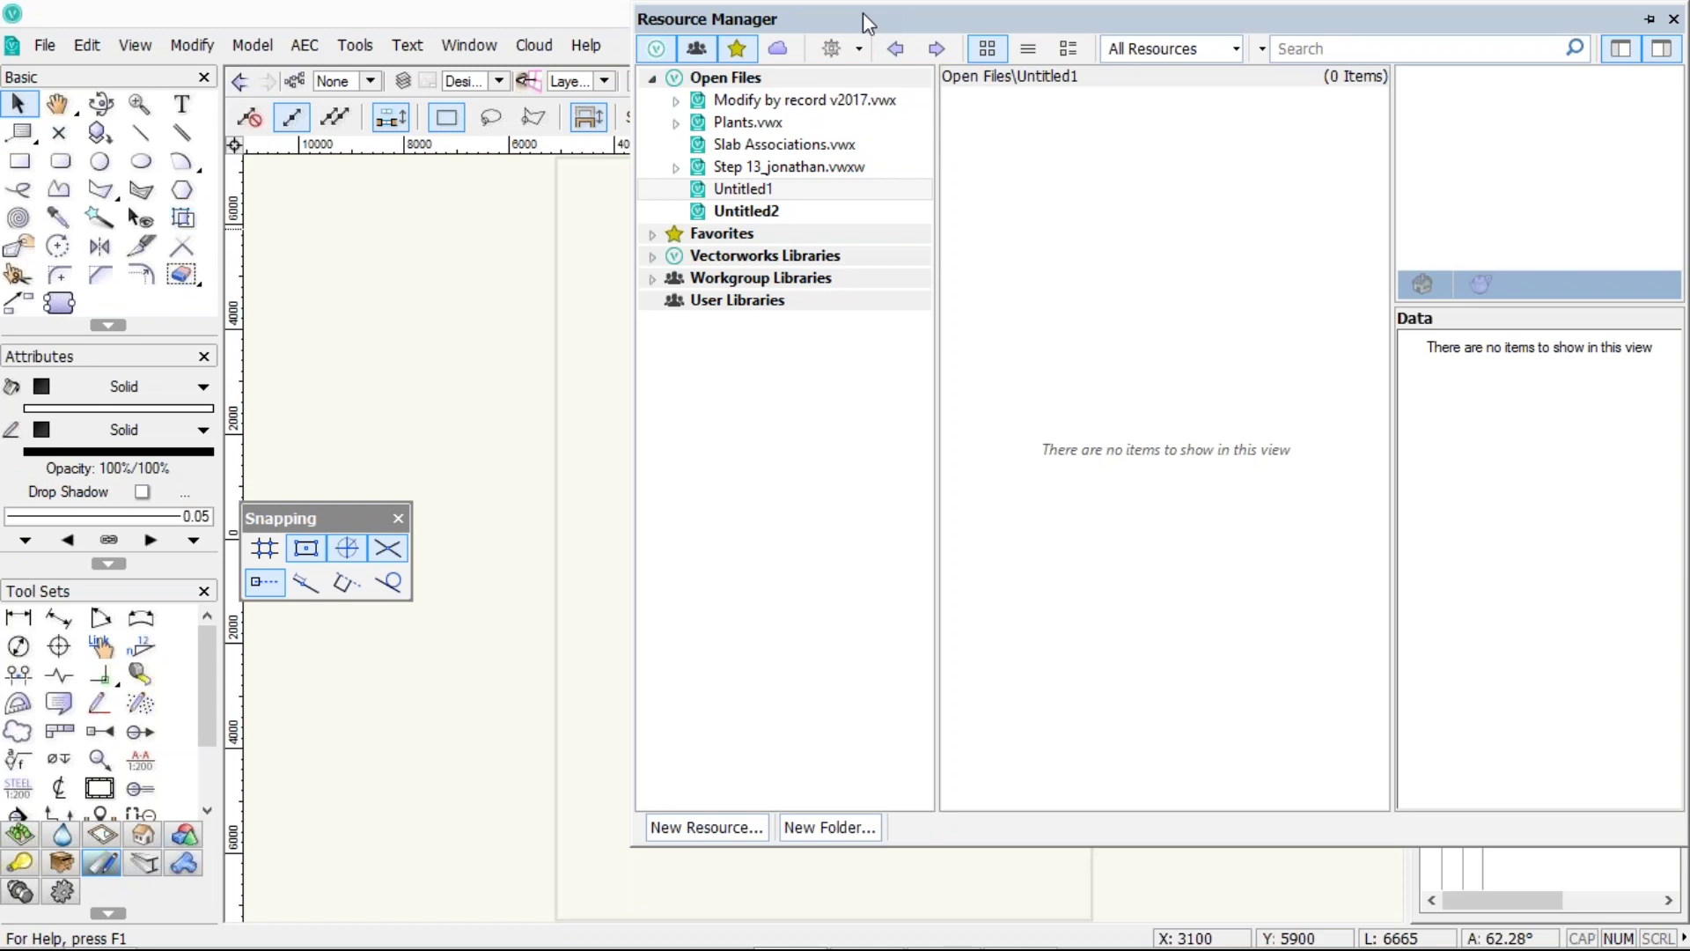
{"action": "left_click", "coordinate": [775, 53]}
{"action": "left_click", "coordinate": [652, 79]}
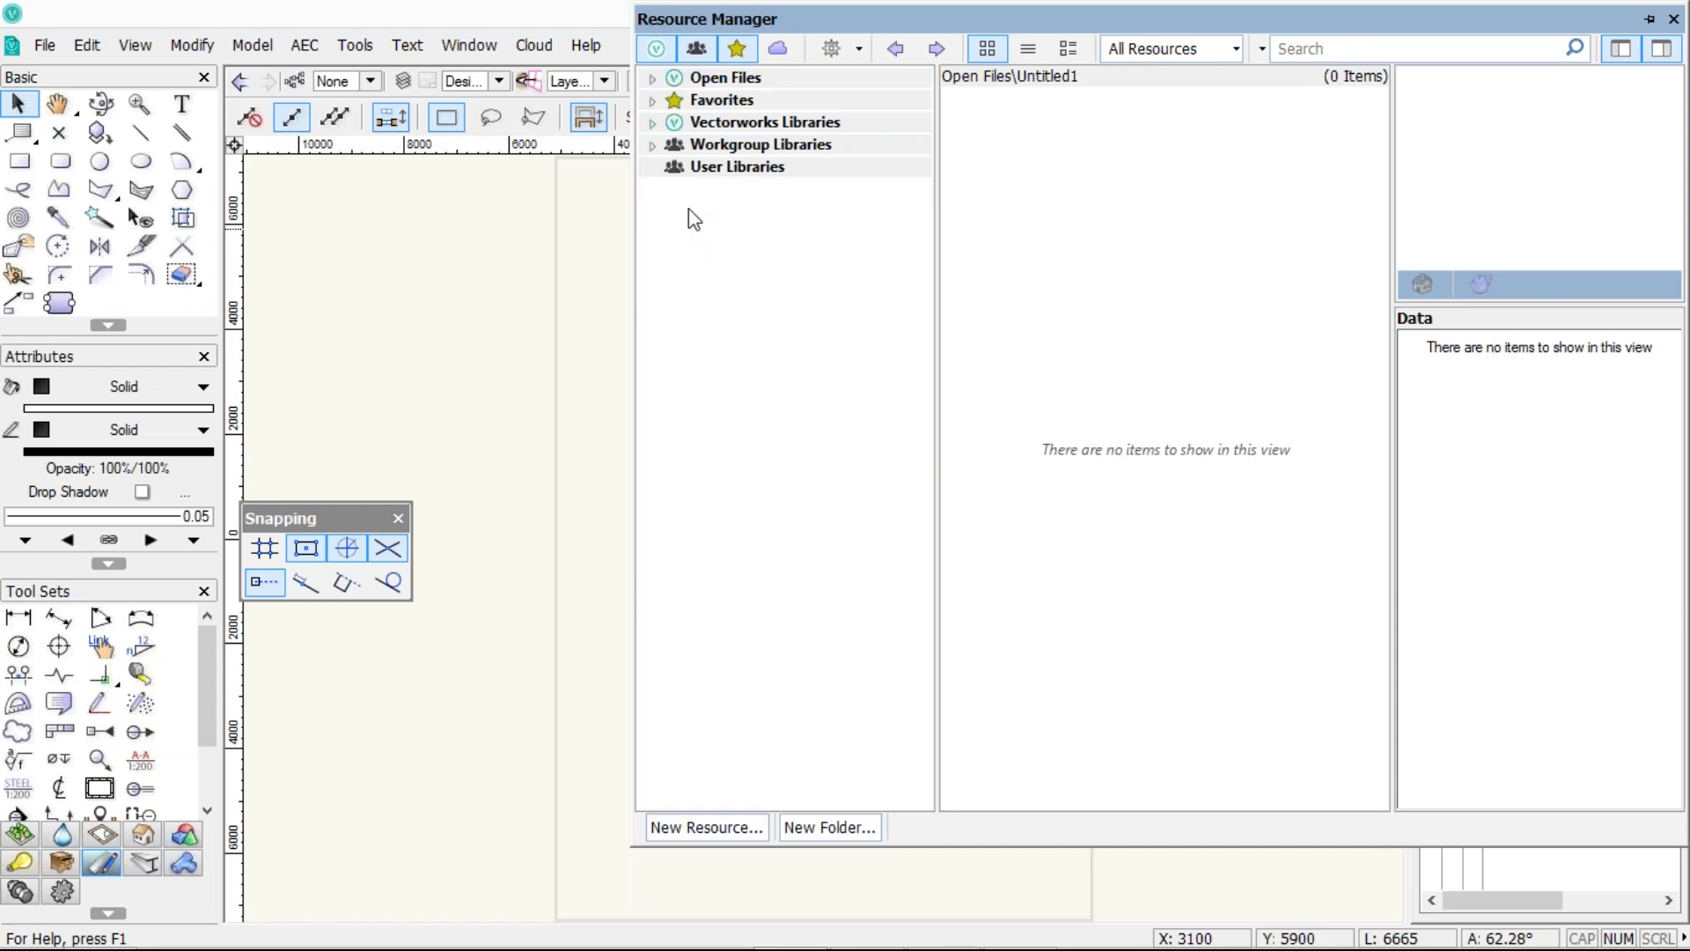
{"action": "left_click", "coordinate": [652, 80]}
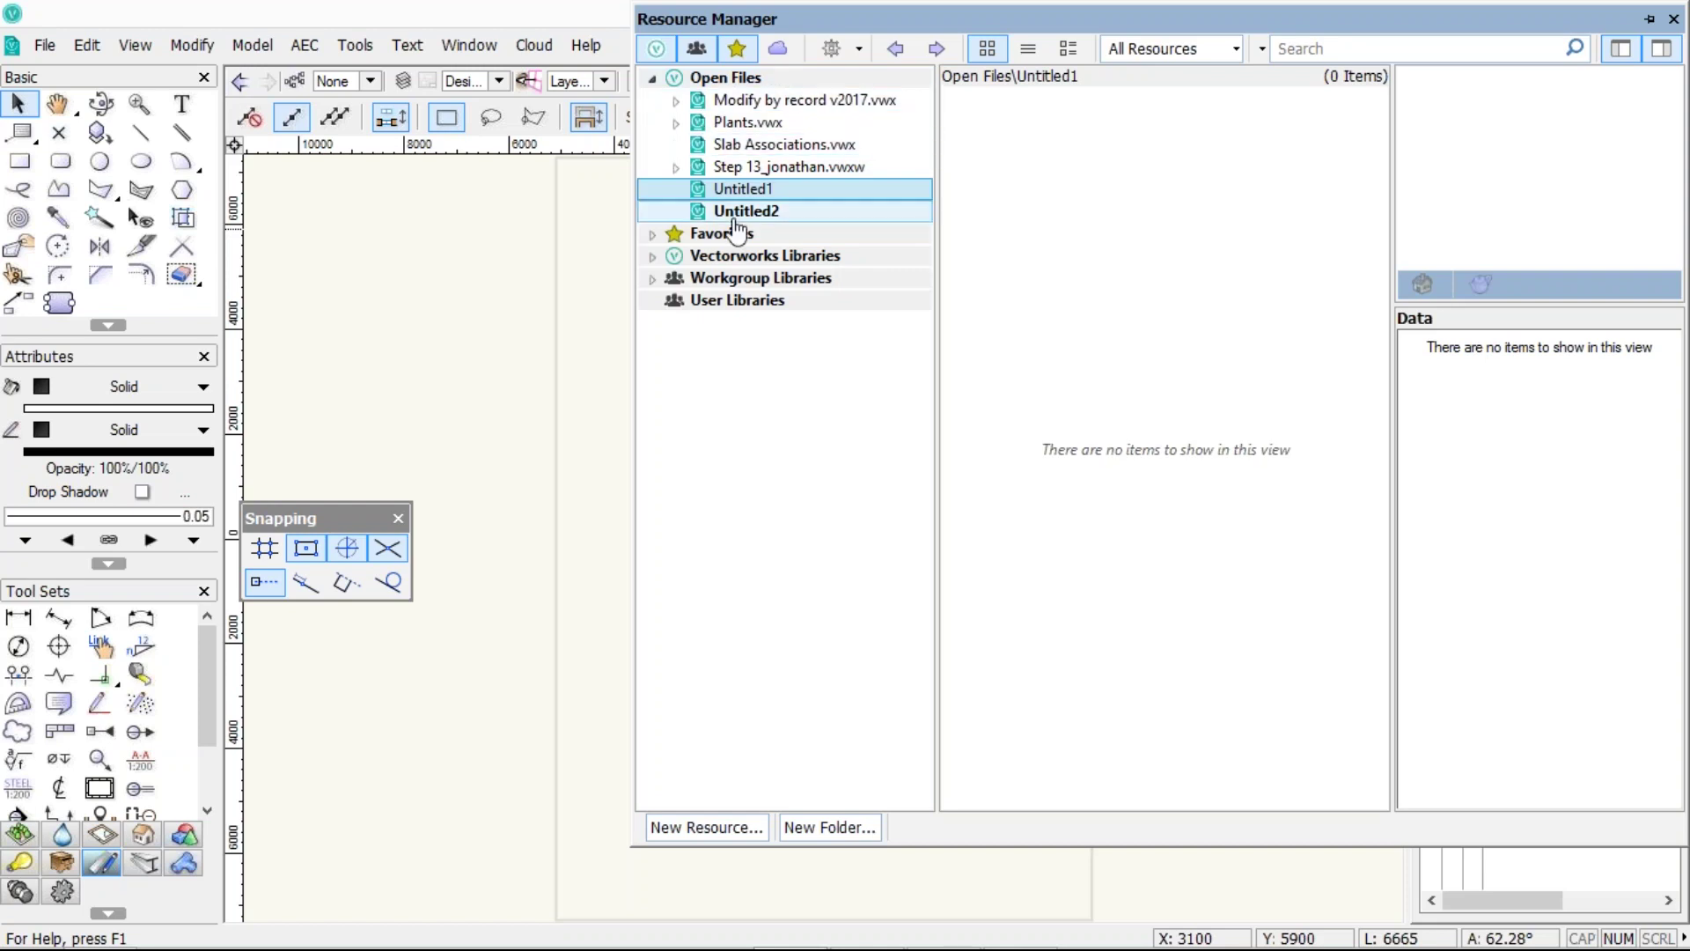
{"action": "left_click", "coordinate": [656, 234]}
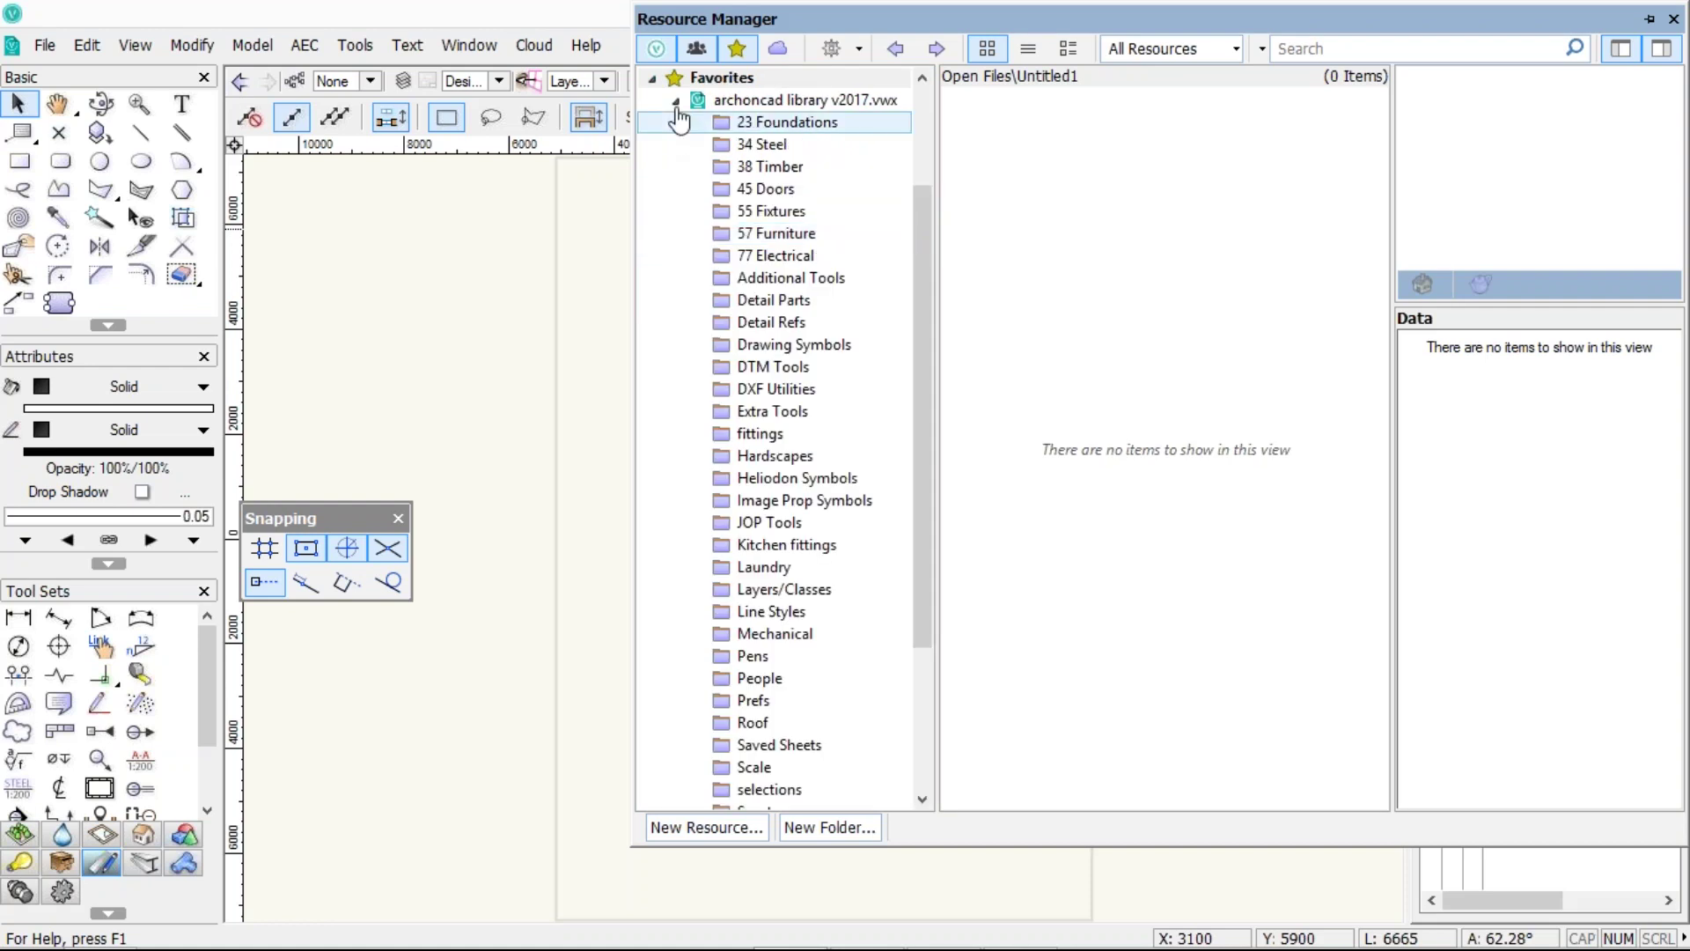
{"action": "left_click", "coordinate": [675, 102]}
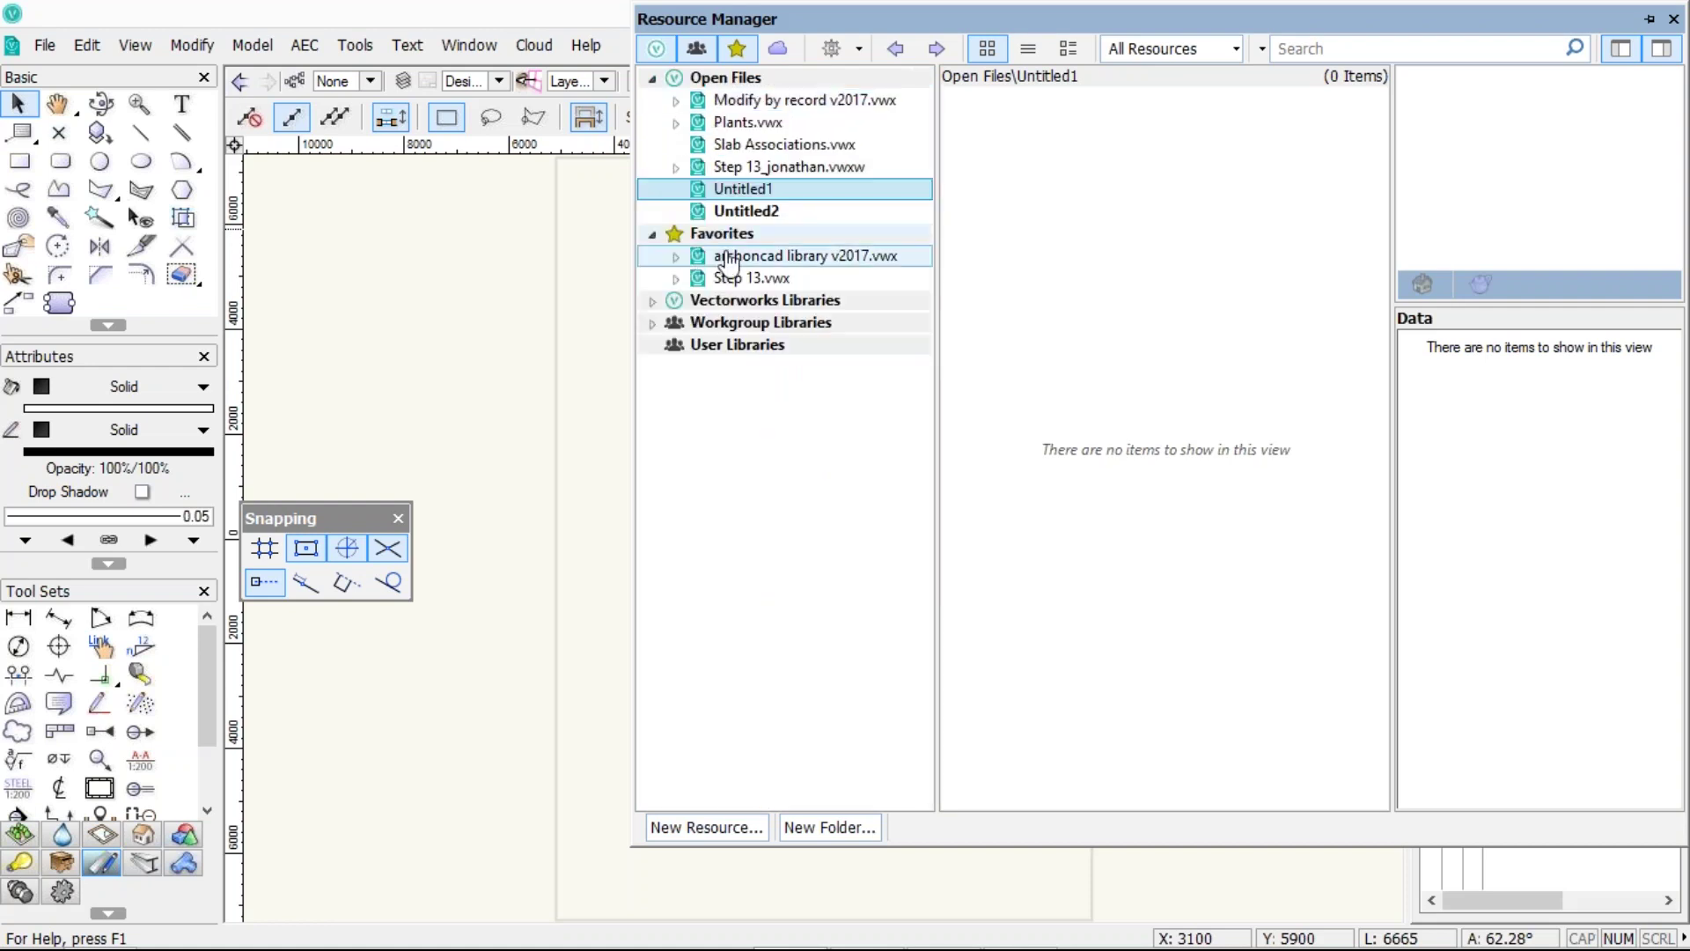
{"action": "left_click", "coordinate": [652, 302]}
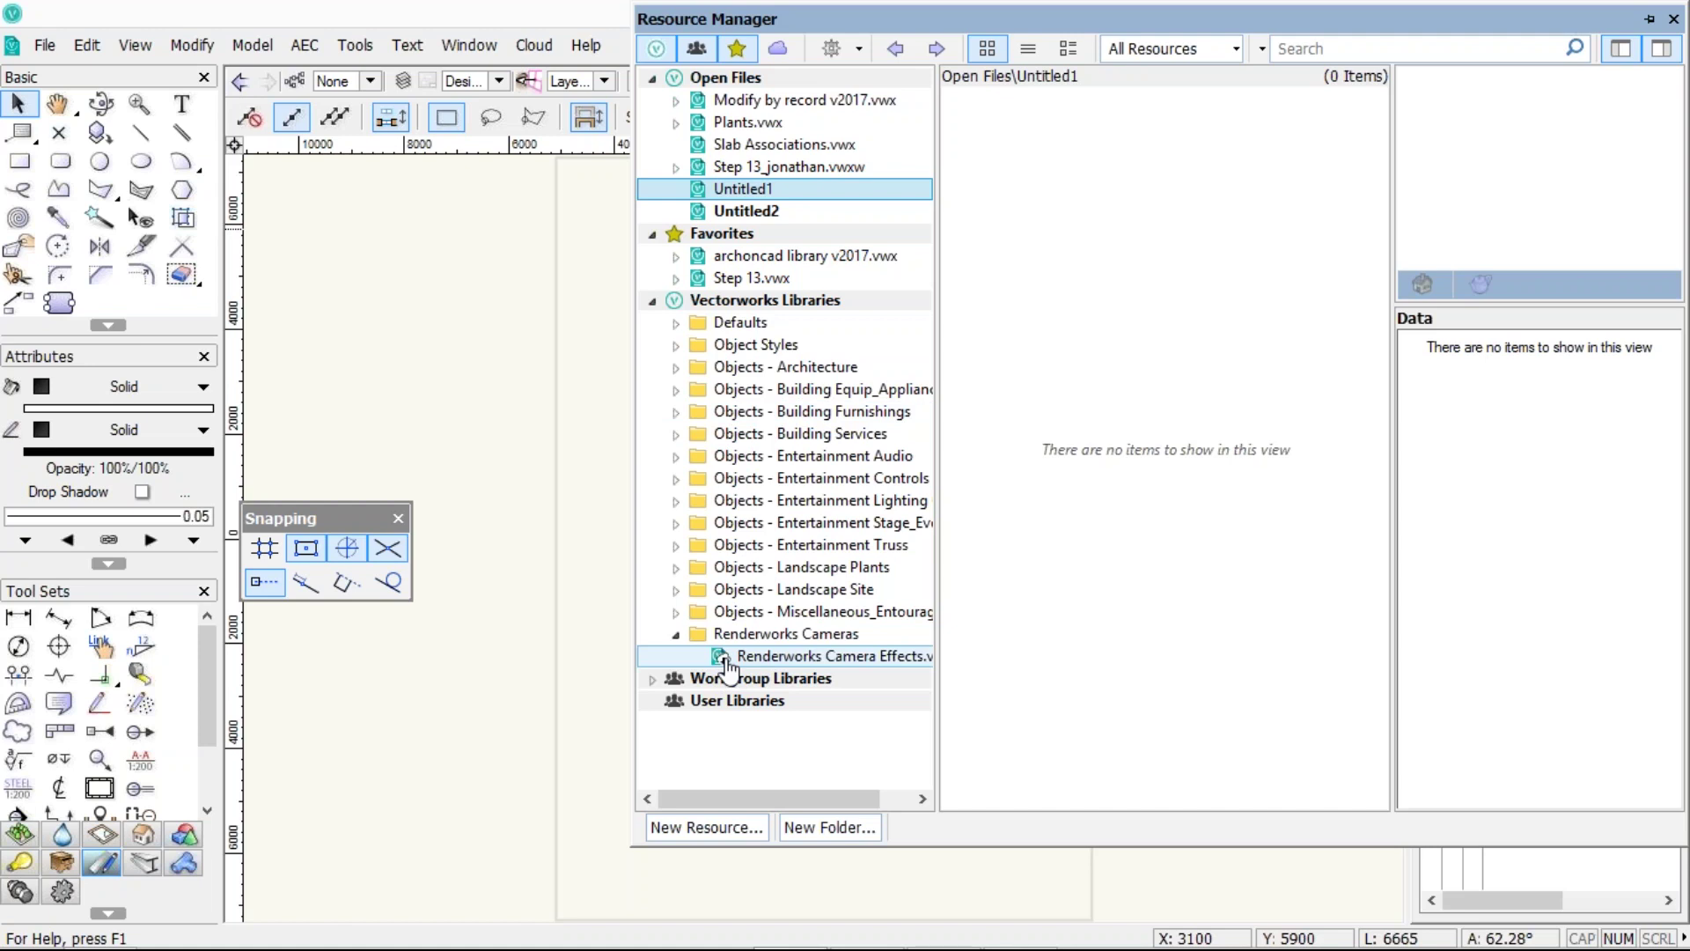
{"action": "left_click", "coordinate": [676, 635]}
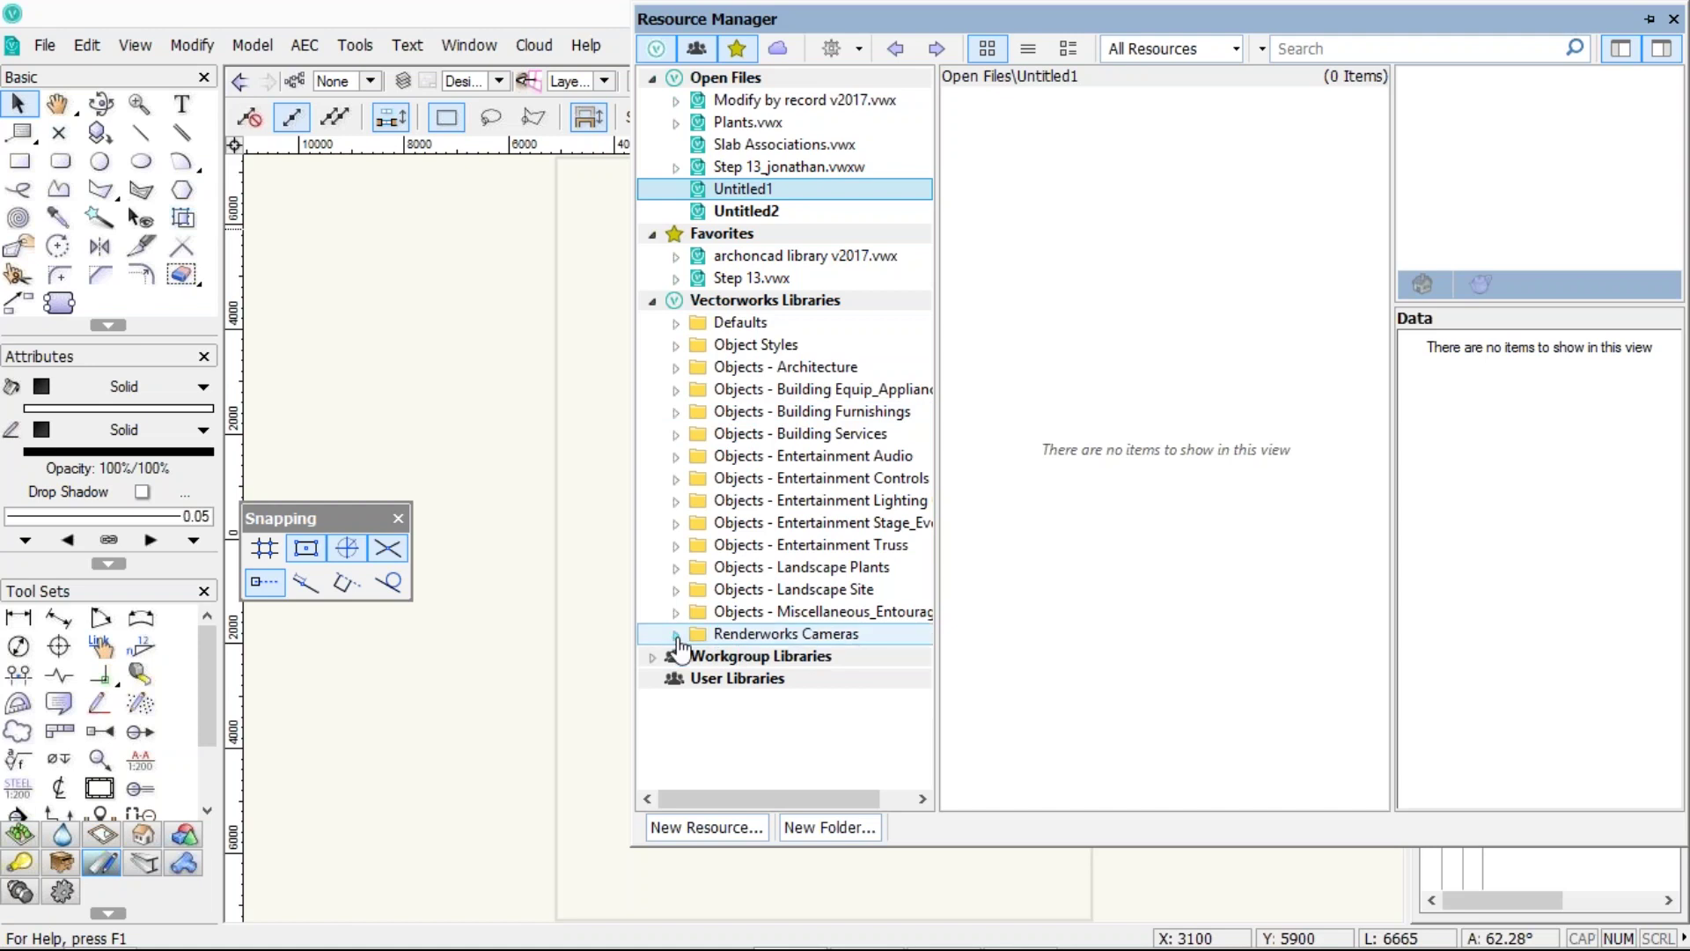
- View the open Step 13 file's resources filtered by Gradients and by Wall Styles, and preview the 13/90/13 Internal Wall style
{"action": "left_click", "coordinate": [751, 167]}
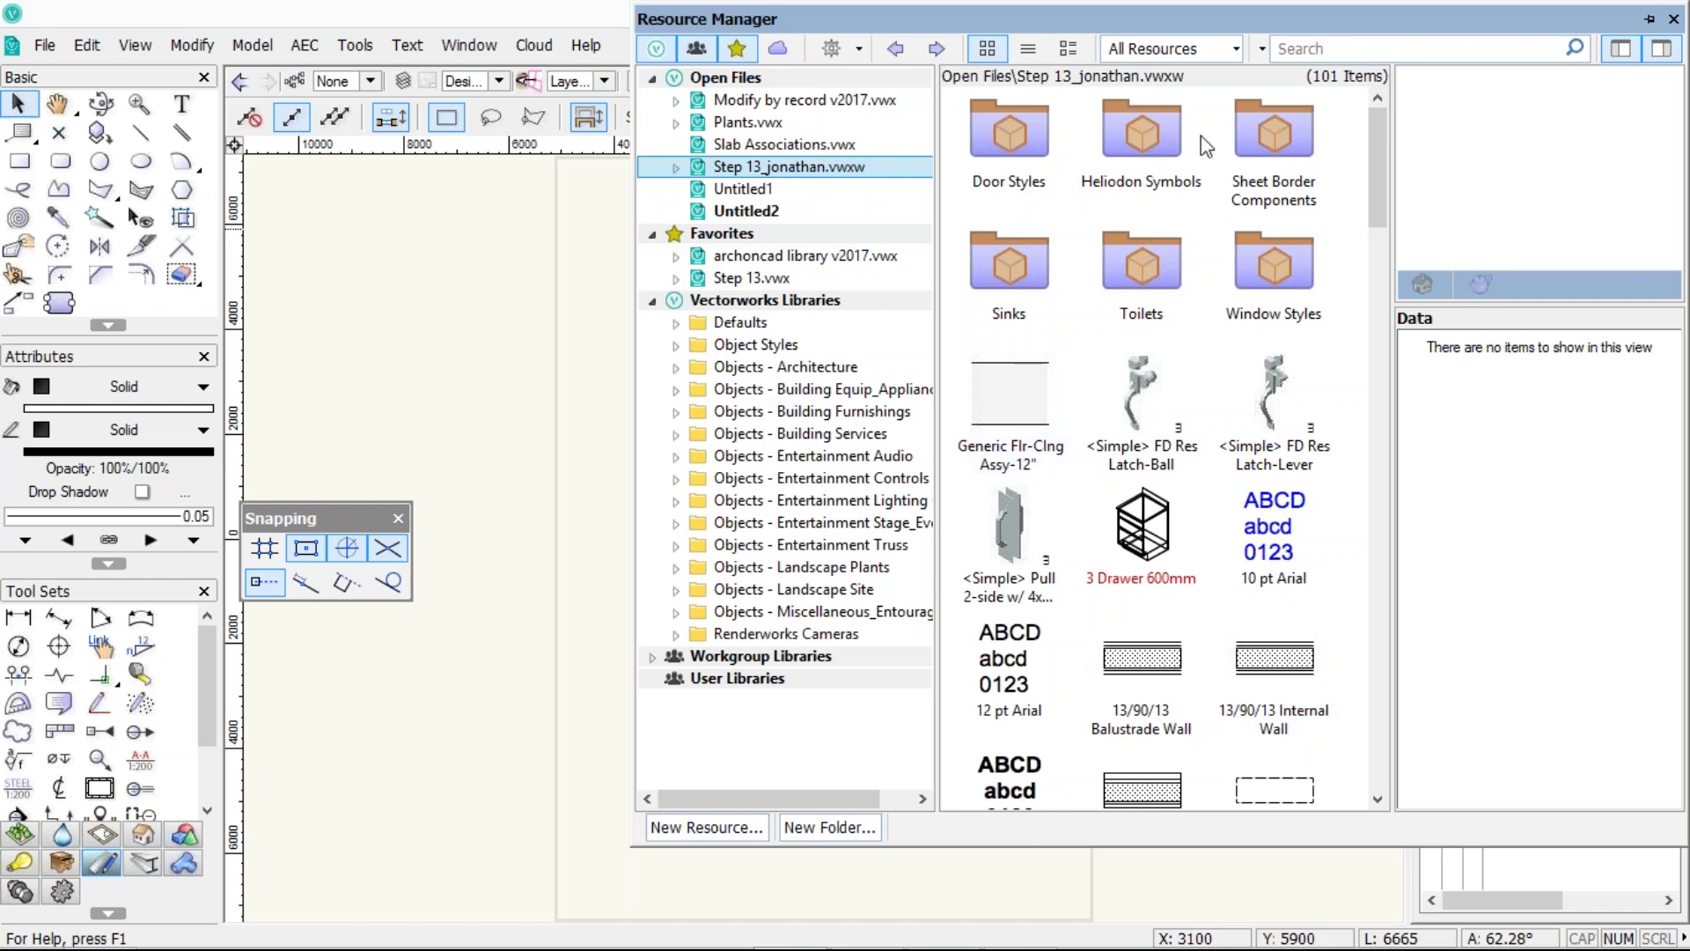
{"action": "left_click", "coordinate": [1238, 49]}
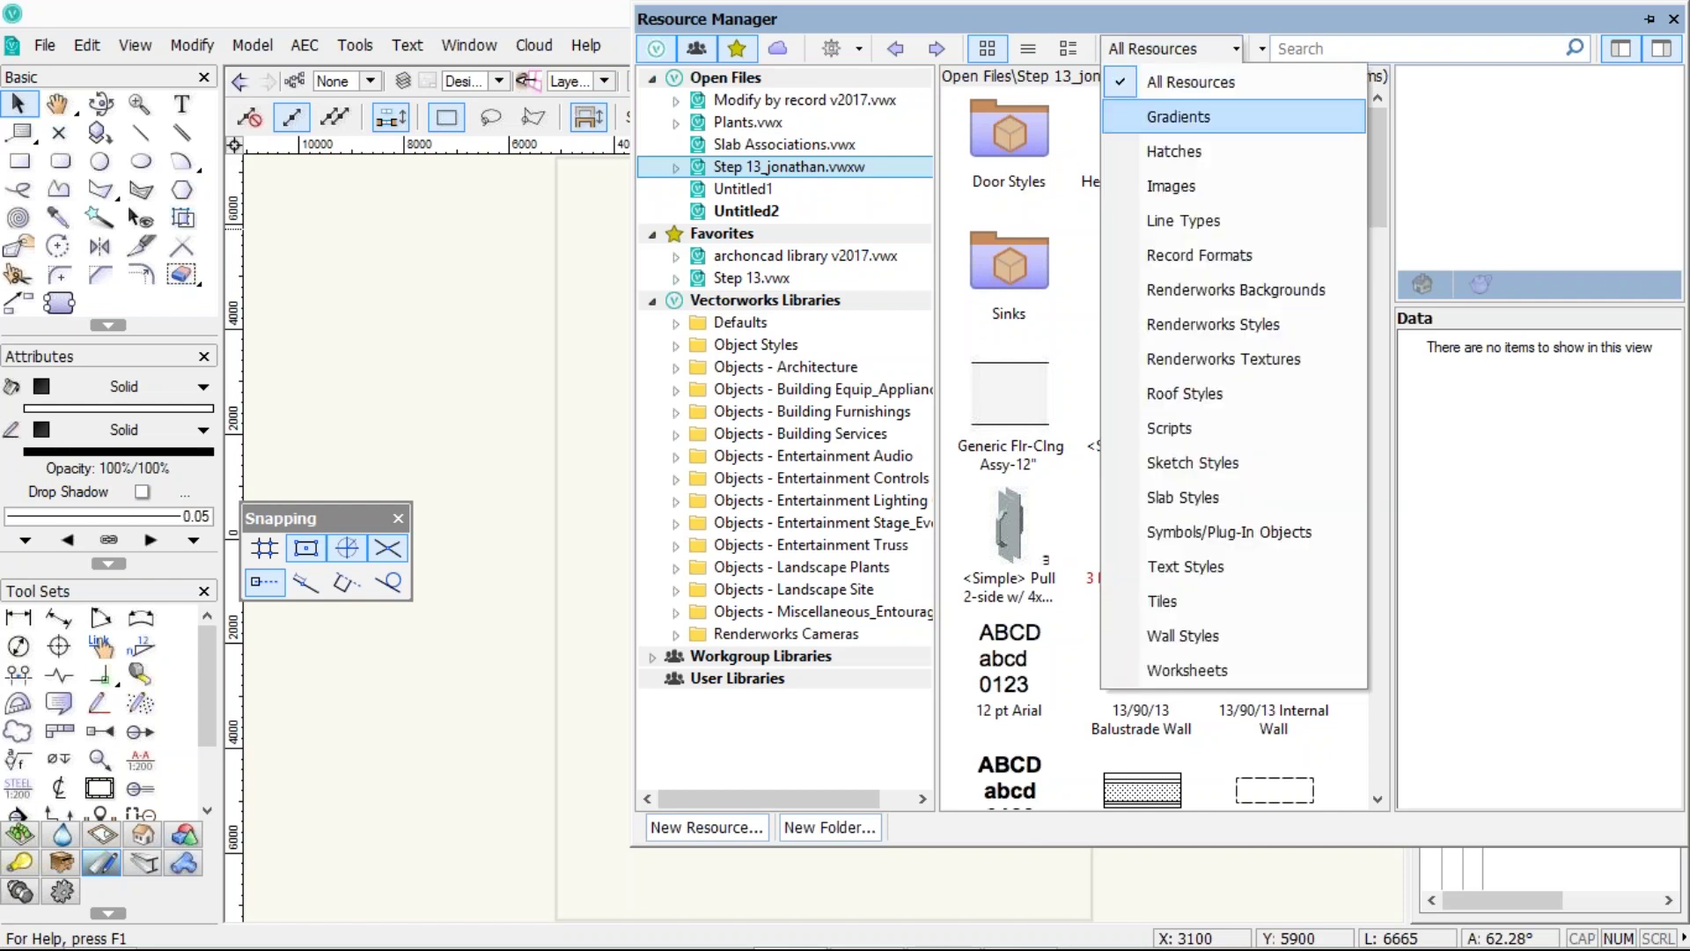
{"action": "left_click", "coordinate": [1178, 116]}
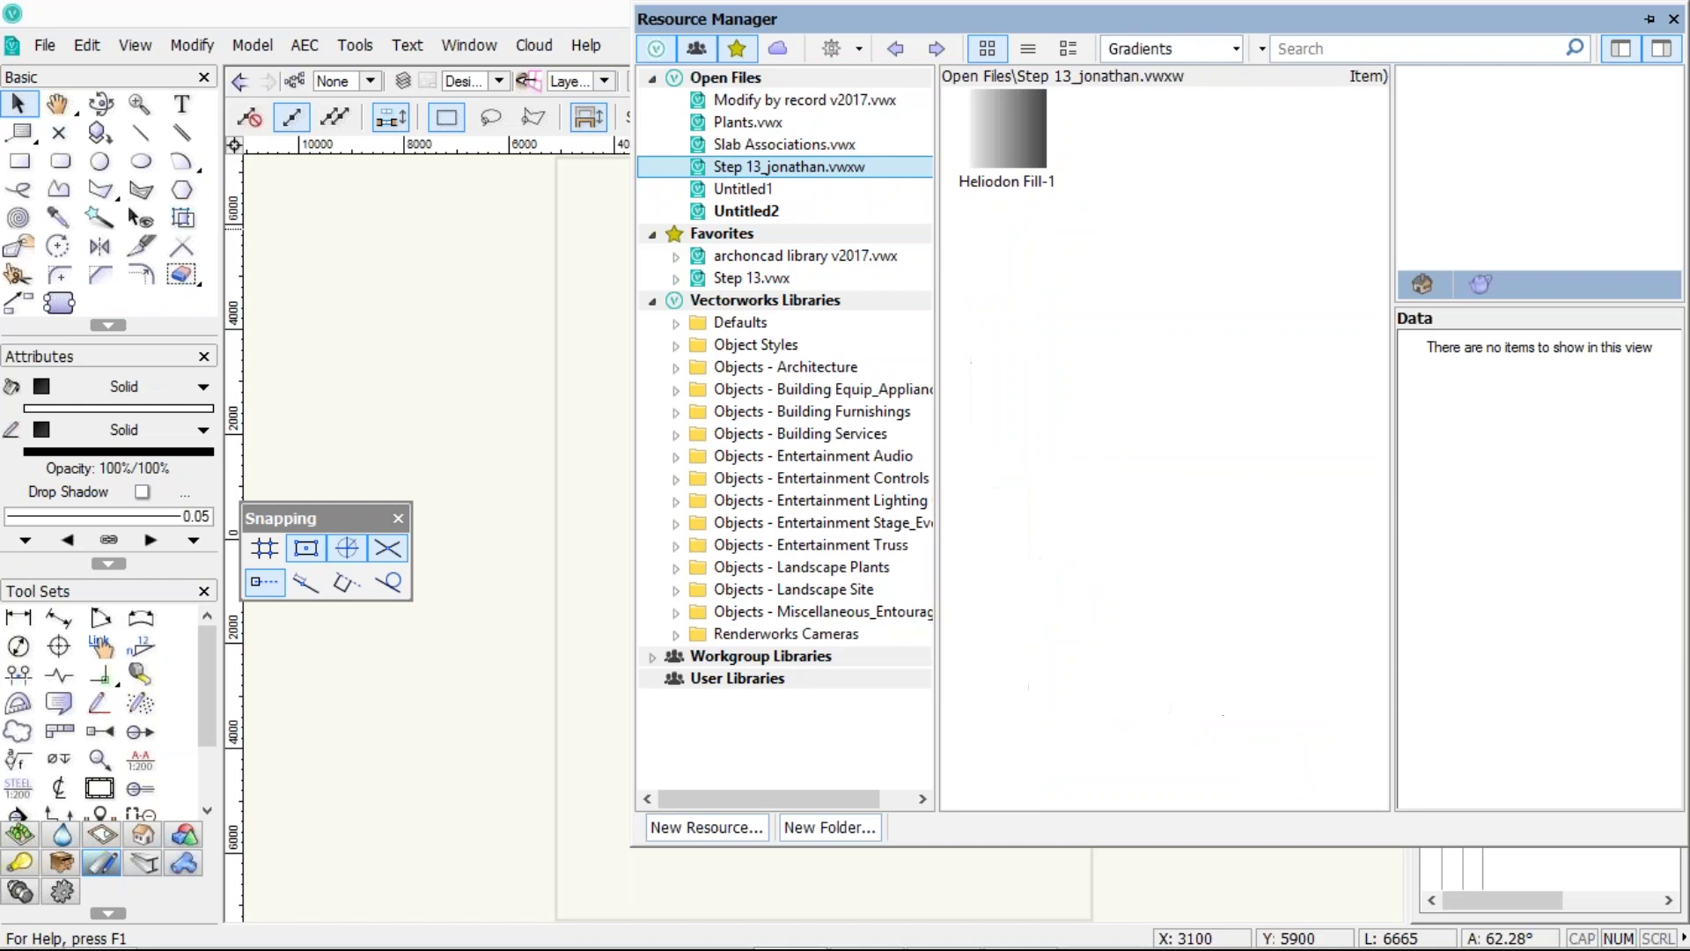
{"action": "left_click", "coordinate": [1222, 50]}
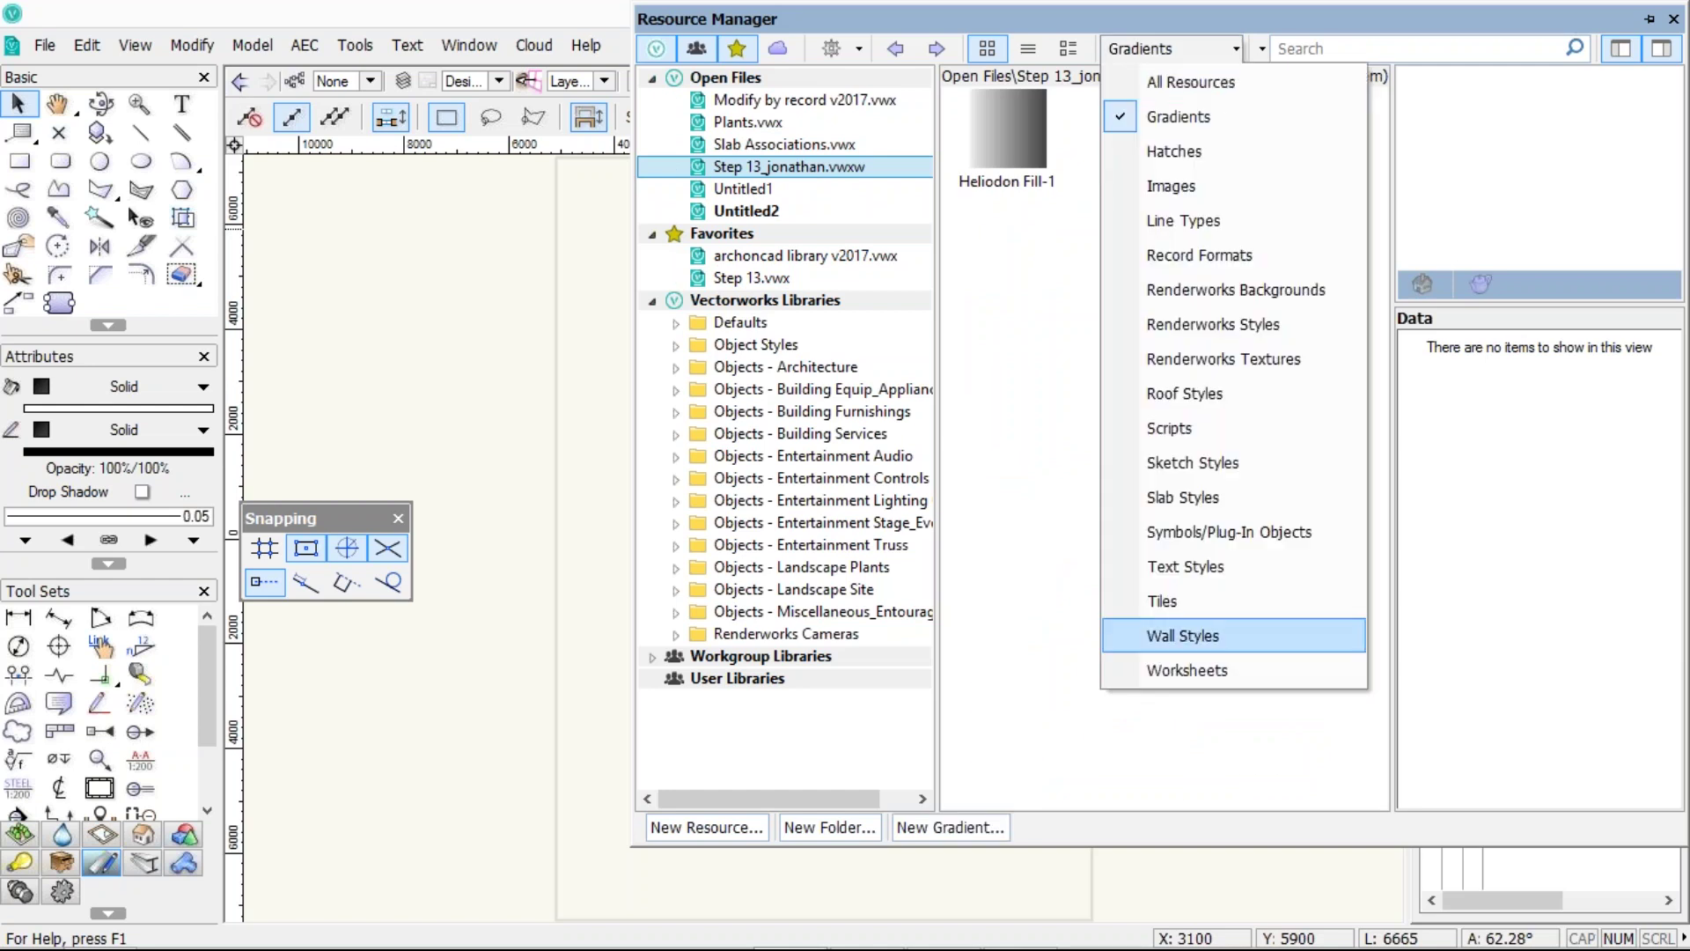
{"action": "left_click", "coordinate": [1184, 635]}
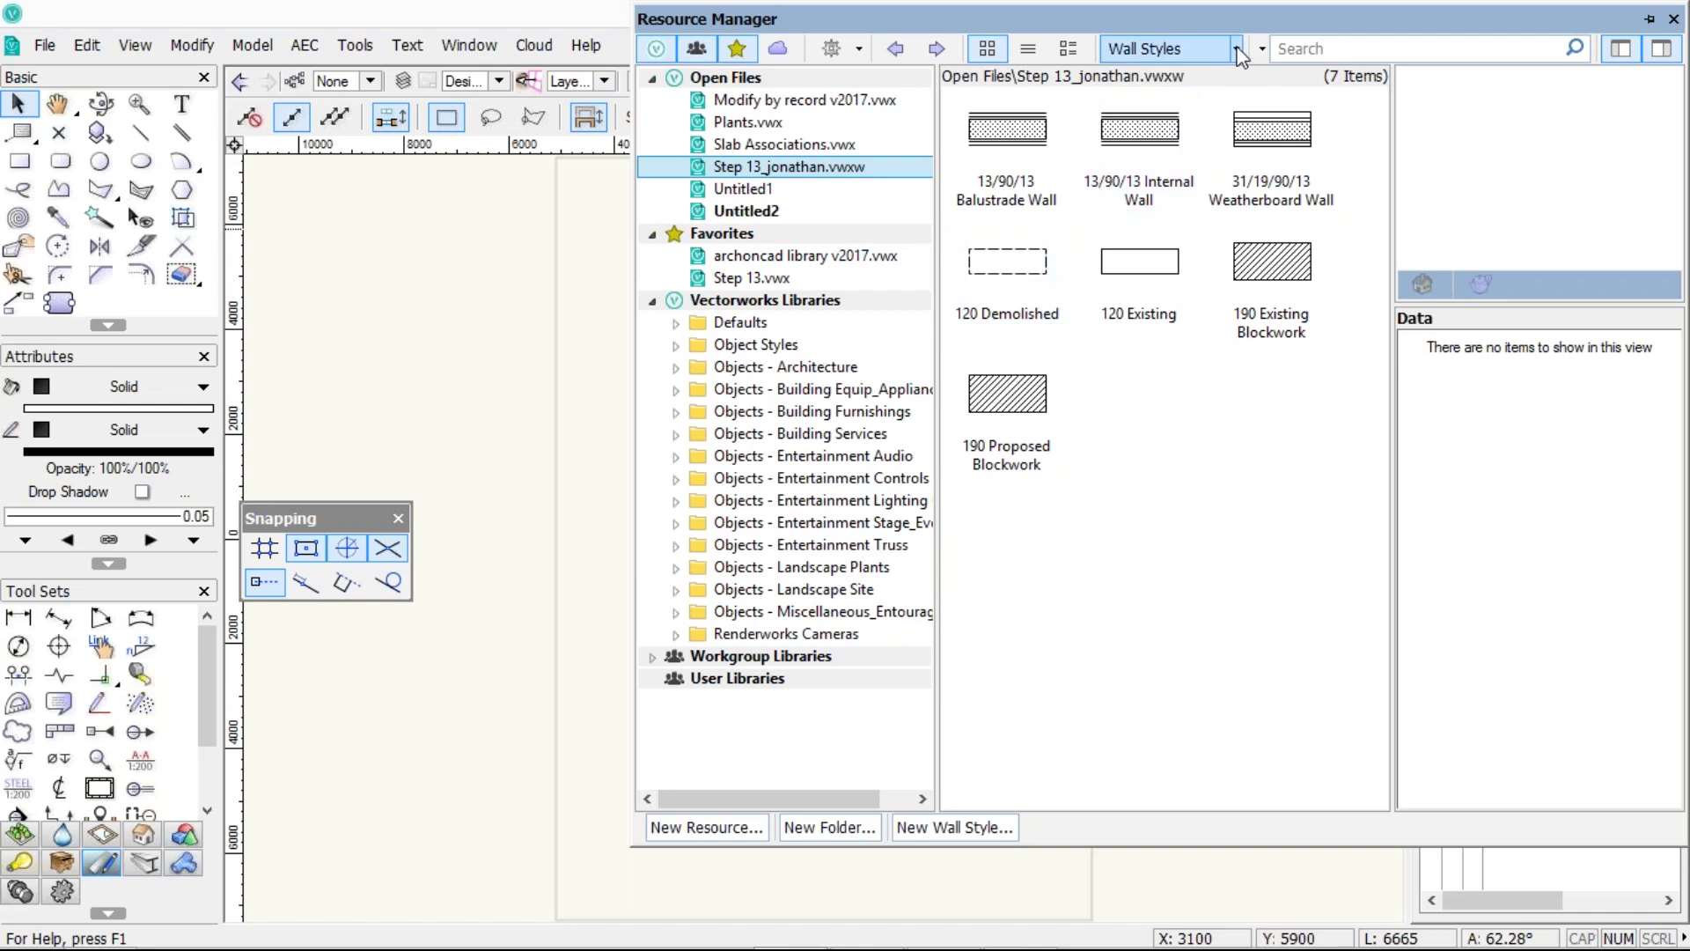
{"action": "left_click", "coordinate": [1155, 140]}
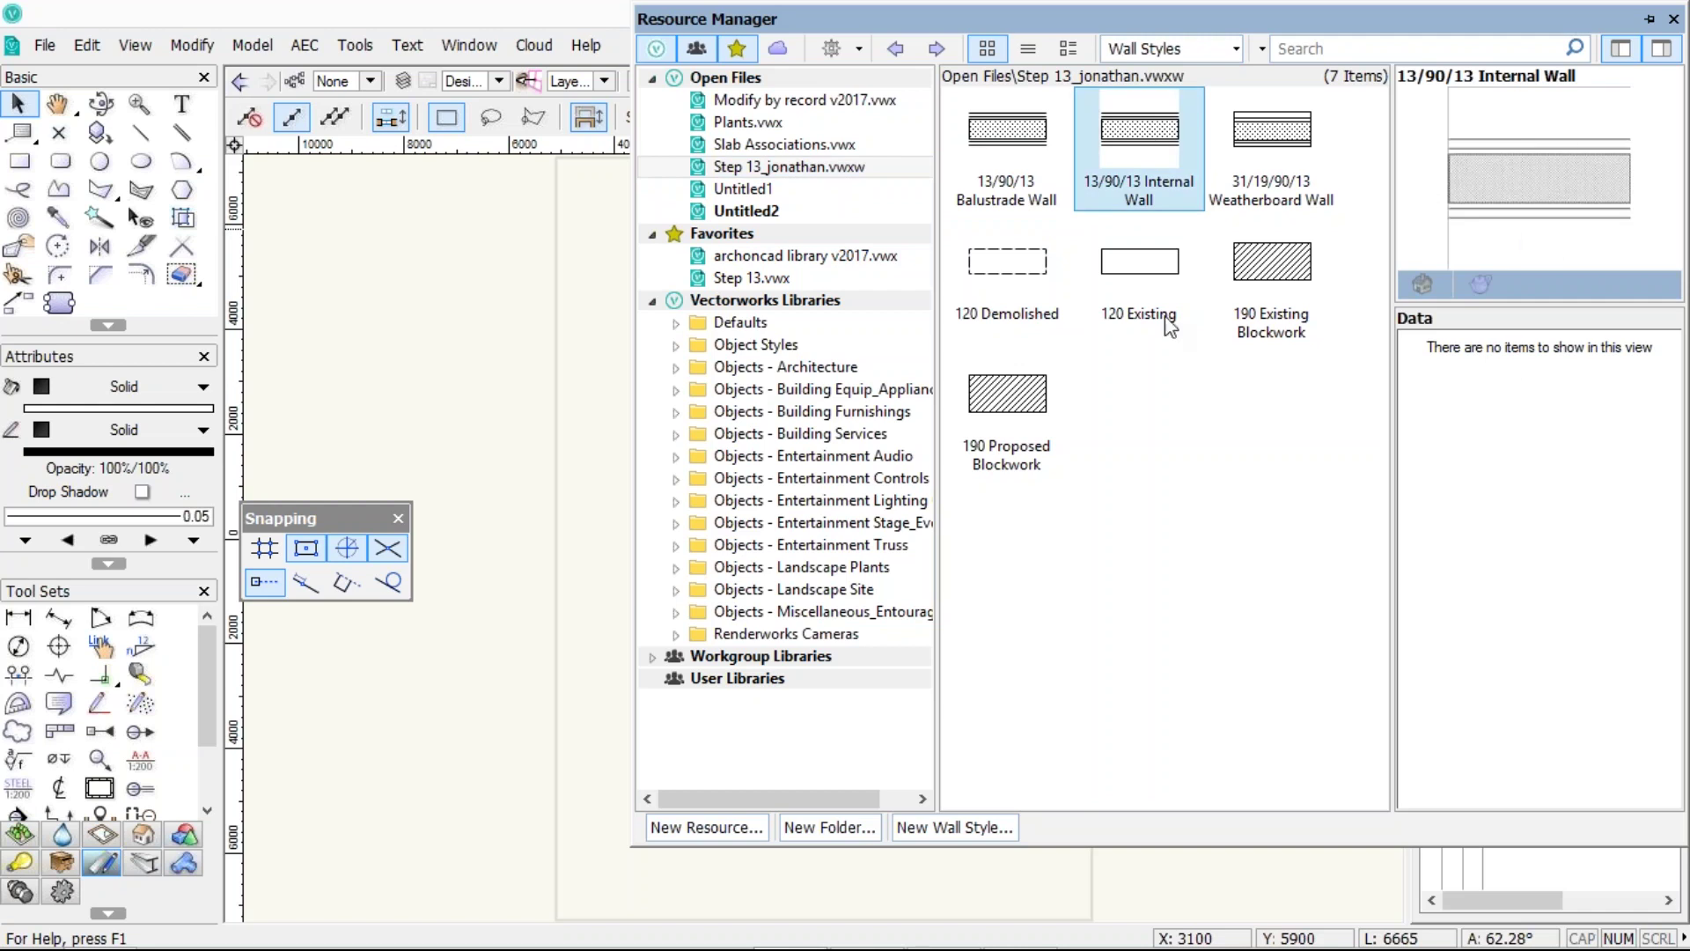
- Check the favorite files archoncad library v2017.vwx and Step 13.vwx for wall styles
{"action": "left_click", "coordinate": [697, 257]}
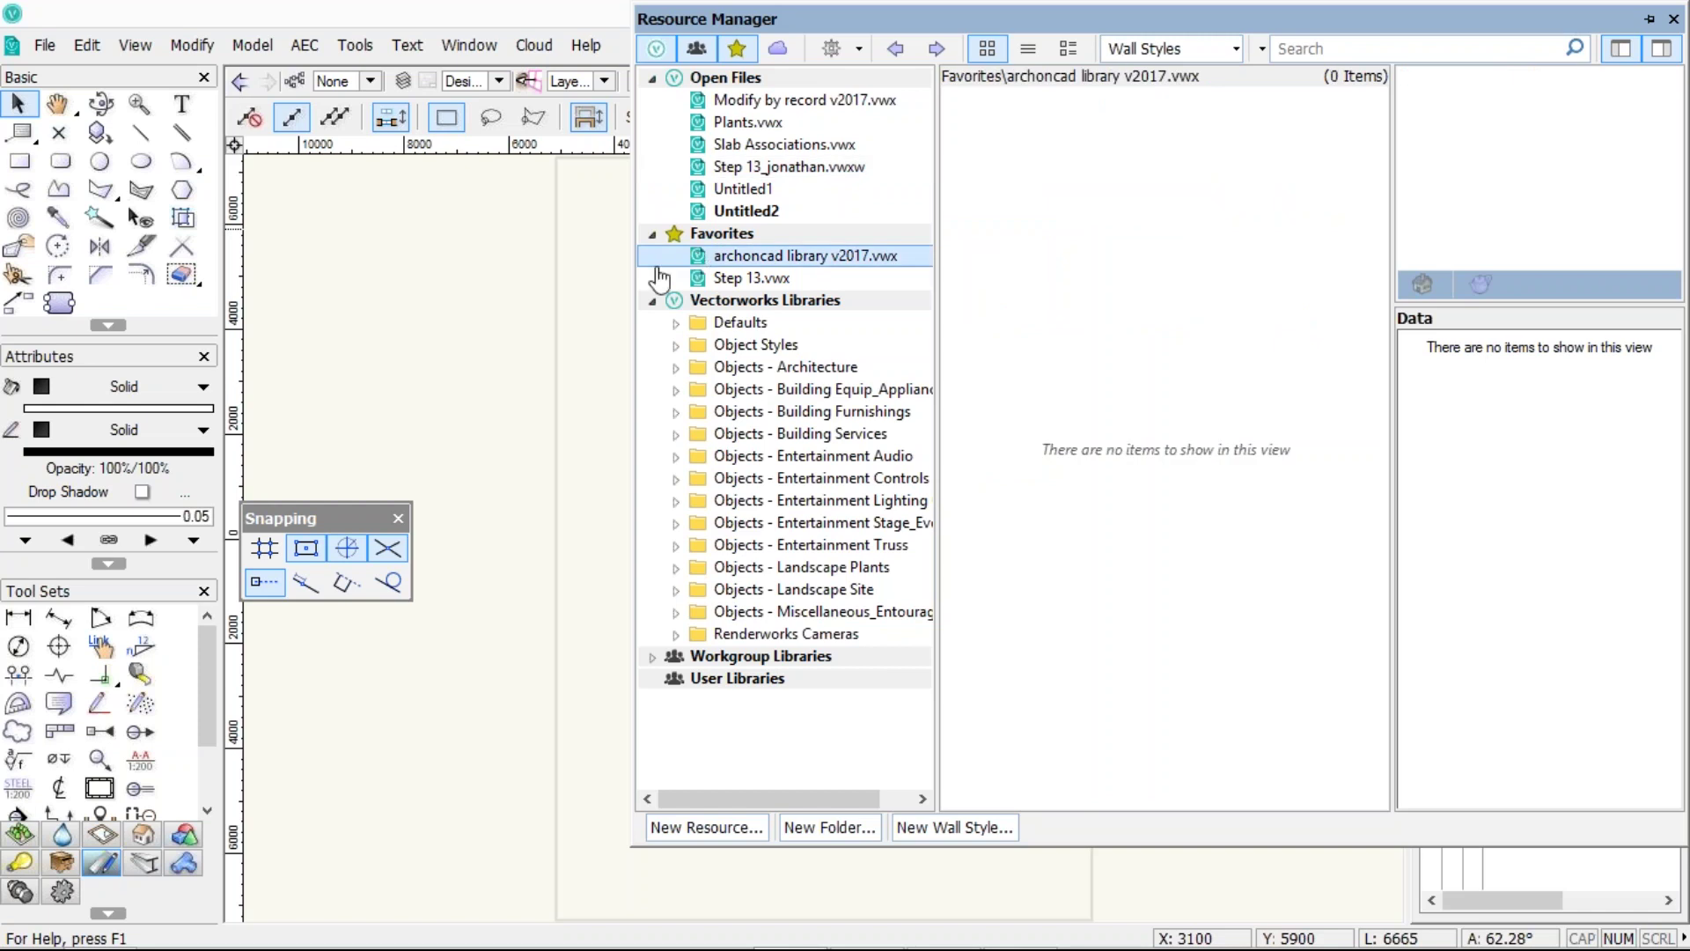
{"action": "left_click", "coordinate": [654, 236]}
{"action": "left_click", "coordinate": [654, 236]}
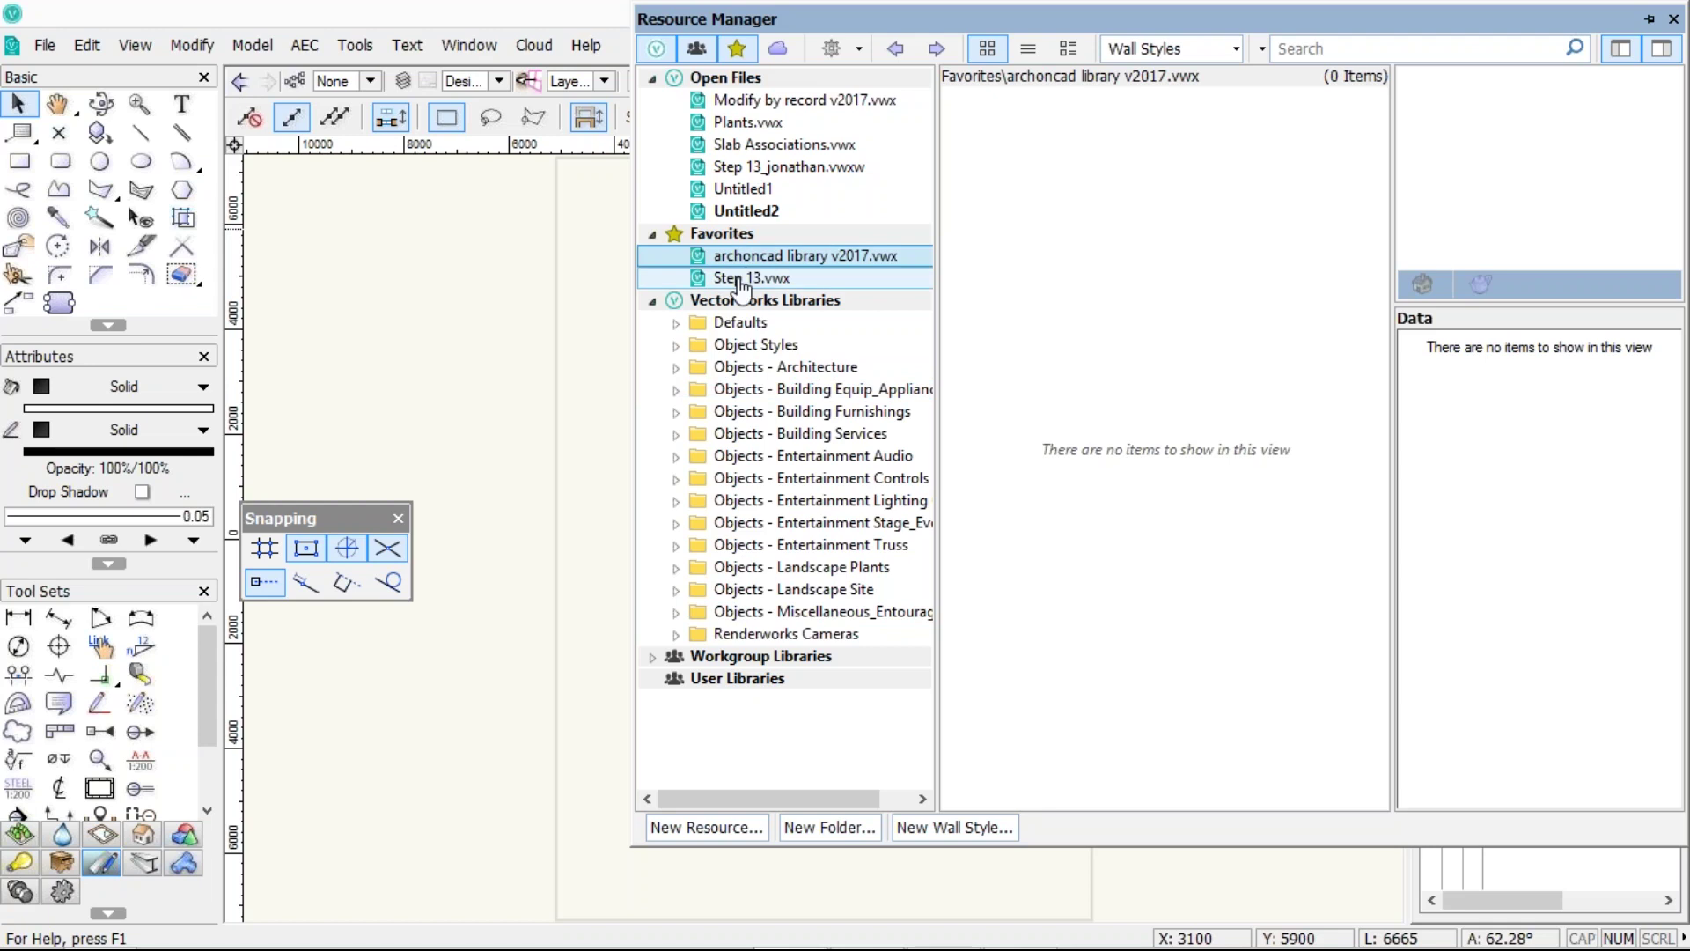
{"action": "left_click", "coordinate": [742, 280]}
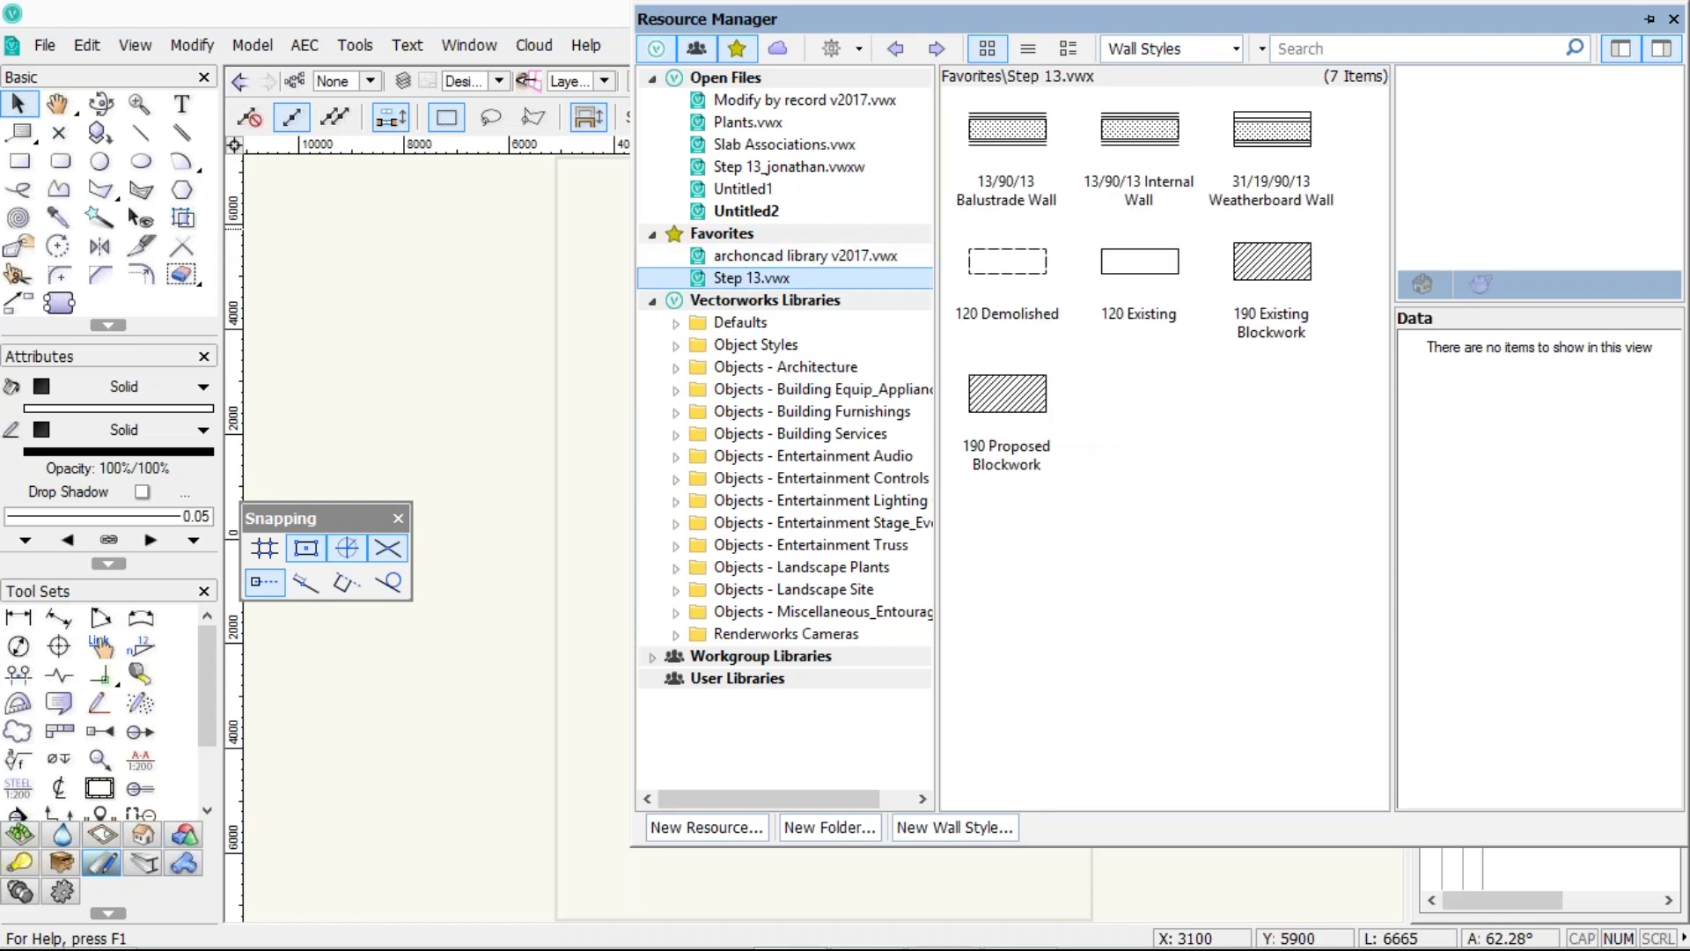
{"action": "left_click", "coordinate": [775, 256]}
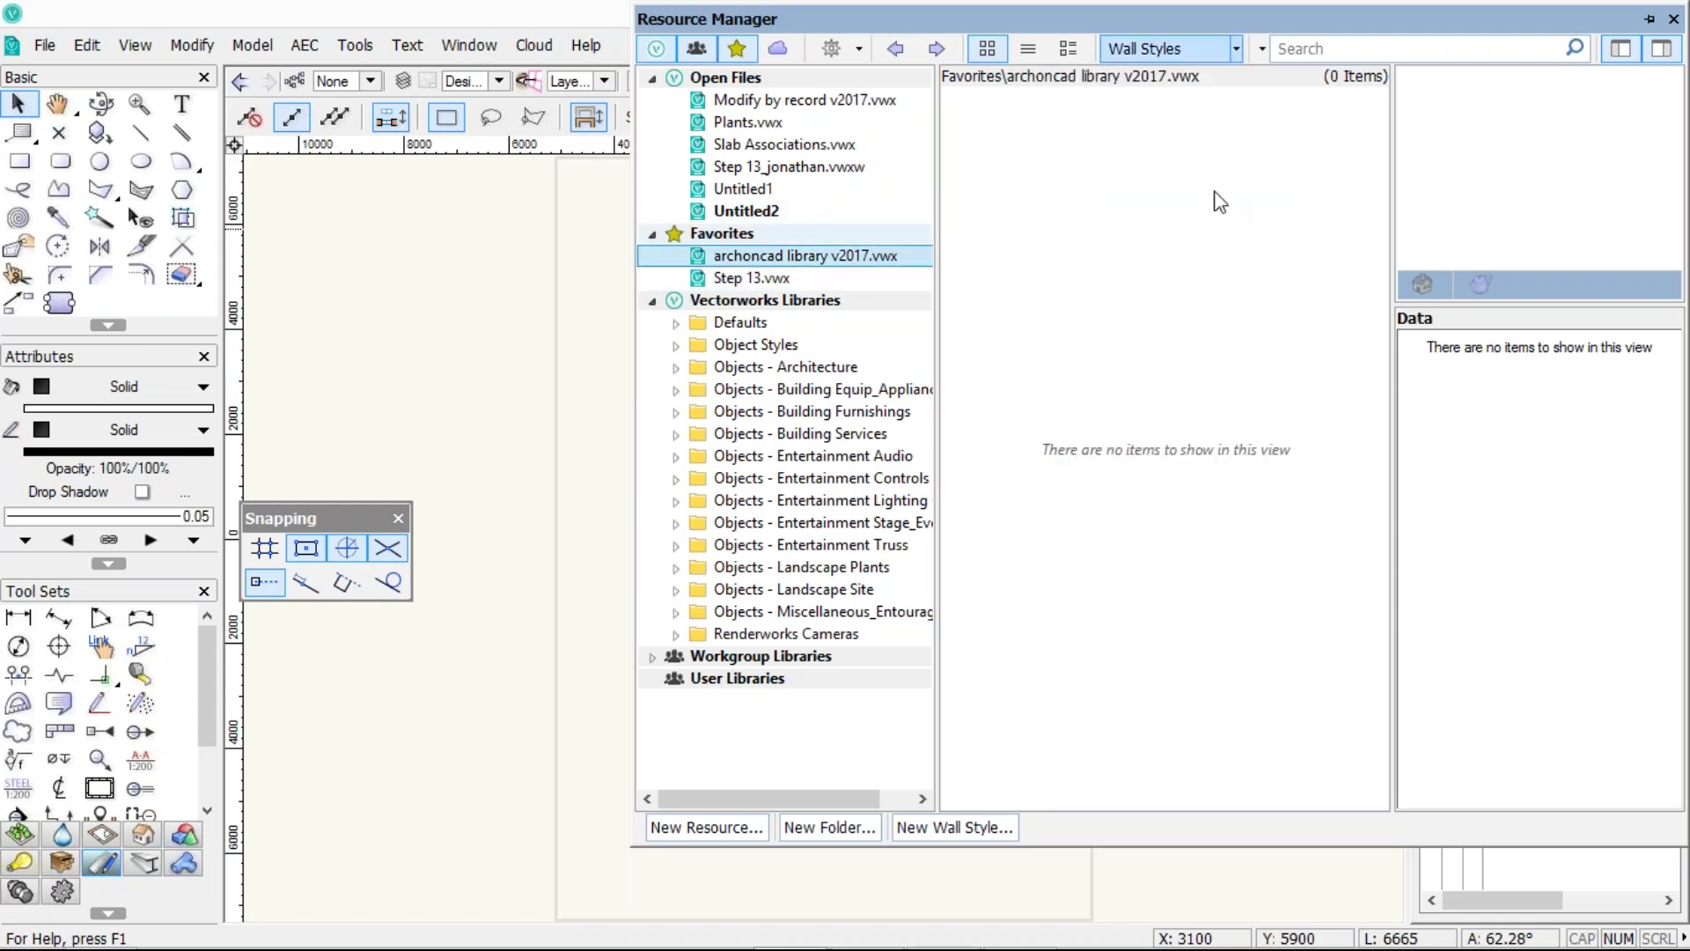
- Show all resources, open the 55 Fixtures folder of archoncad library v2017.vwx and preview the Duravit #220309 Toilet symbol with its data
{"action": "left_click", "coordinate": [1217, 50]}
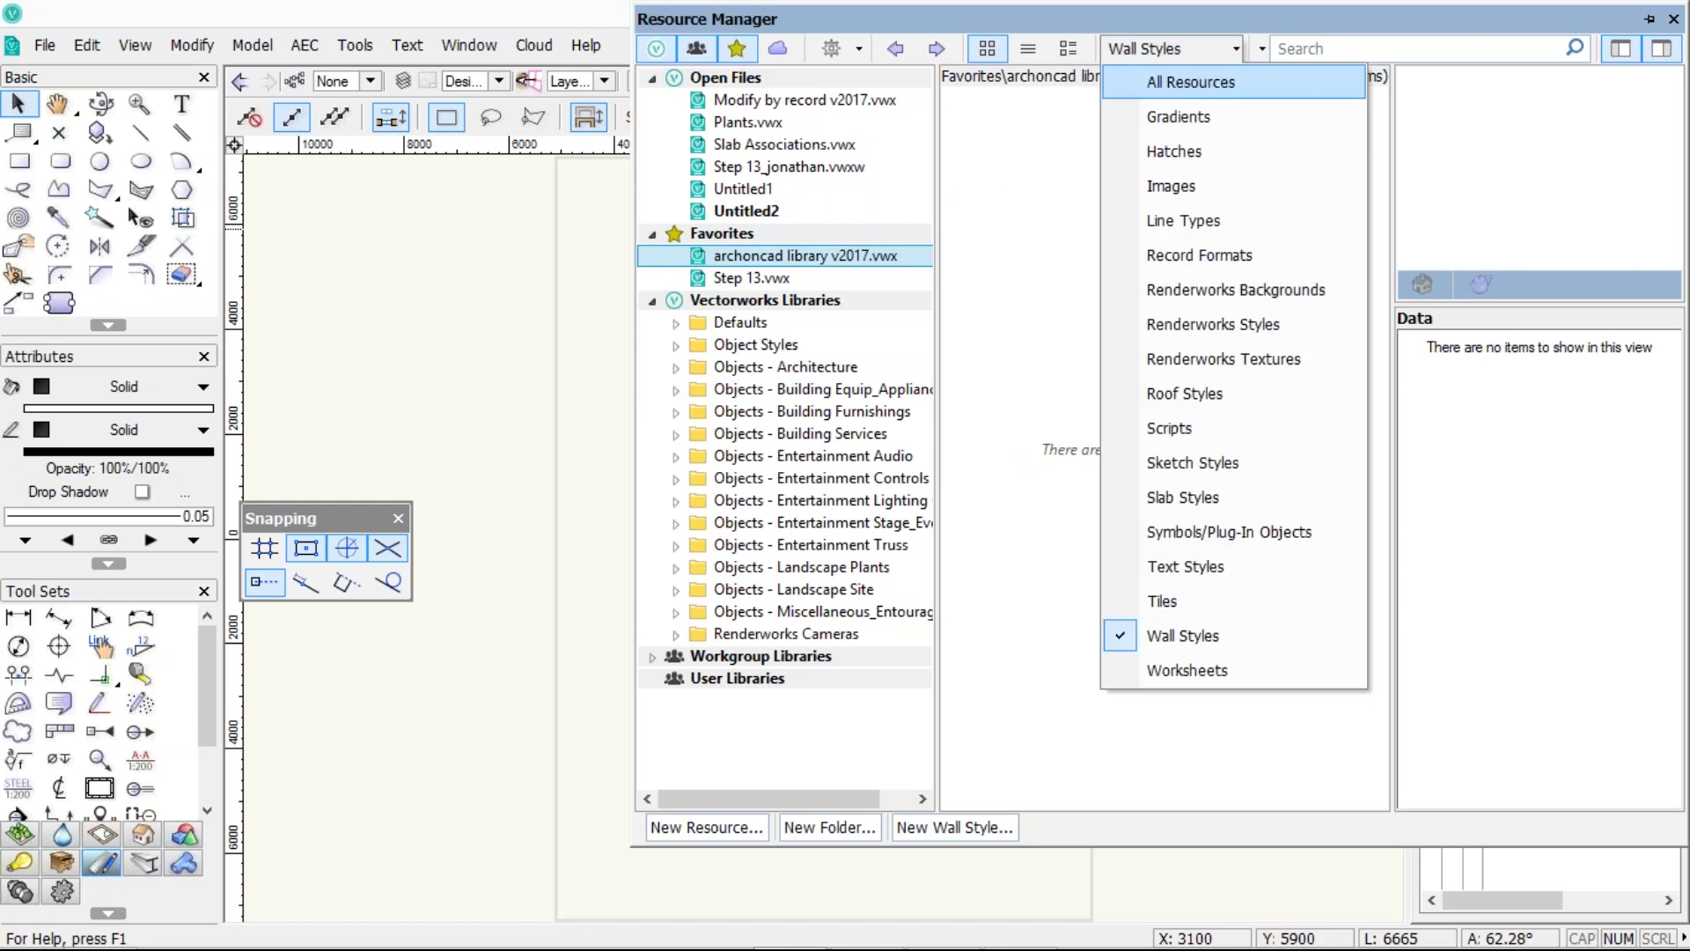
{"action": "left_click", "coordinate": [1191, 82]}
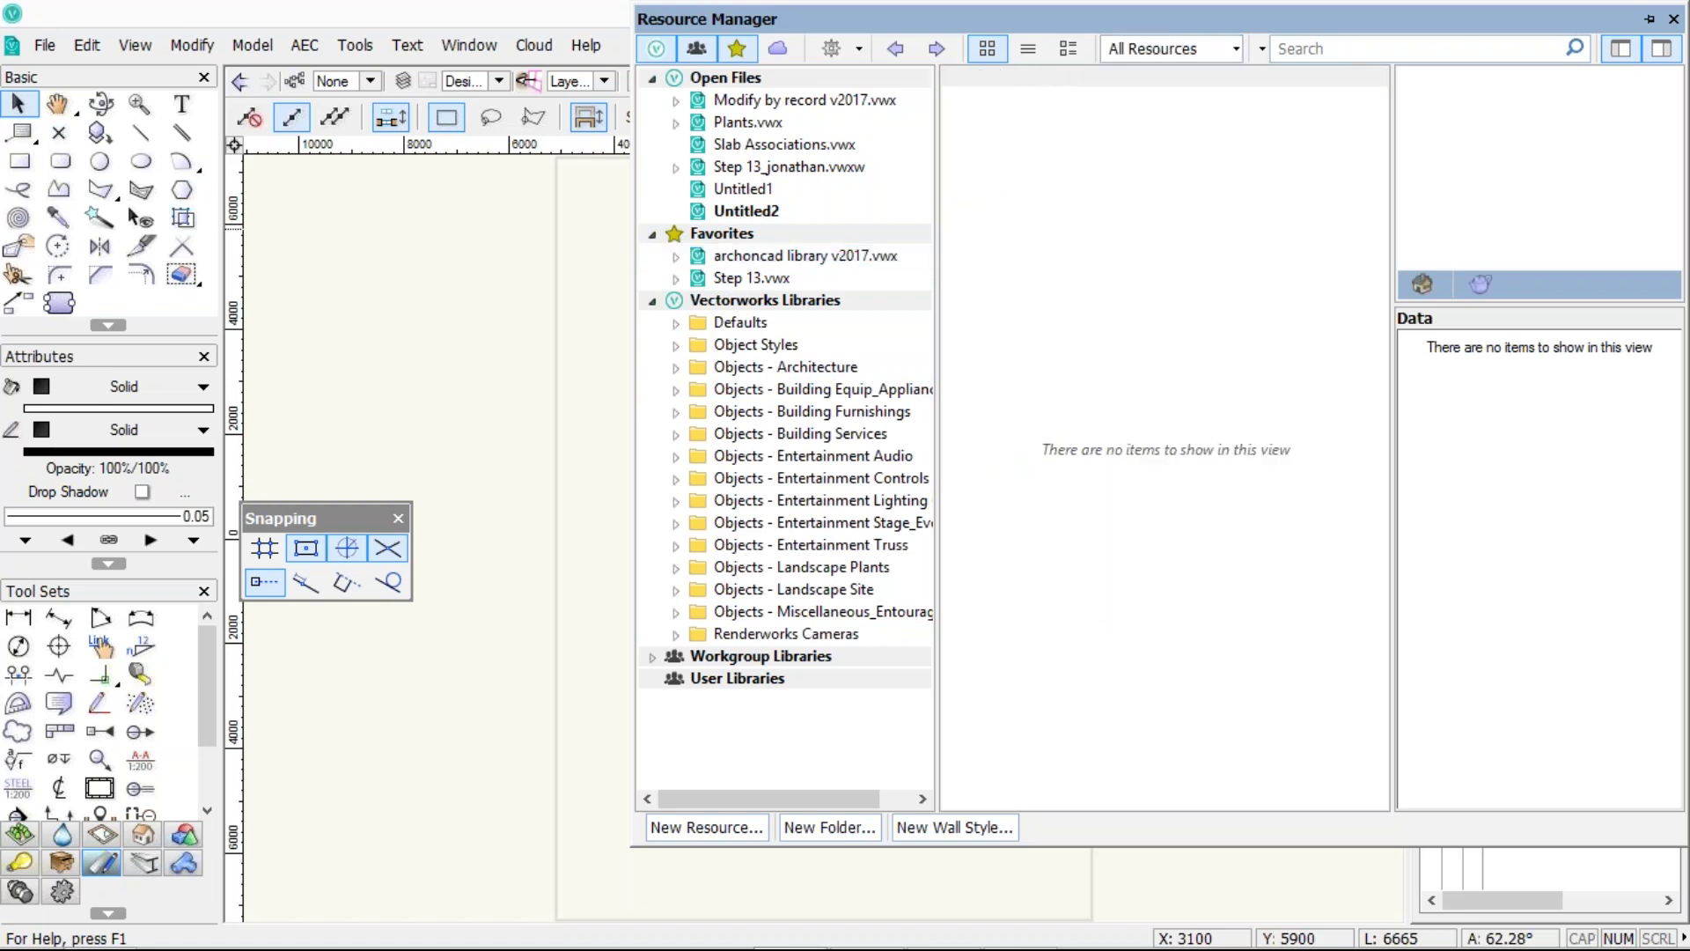
{"action": "left_click", "coordinate": [805, 256]}
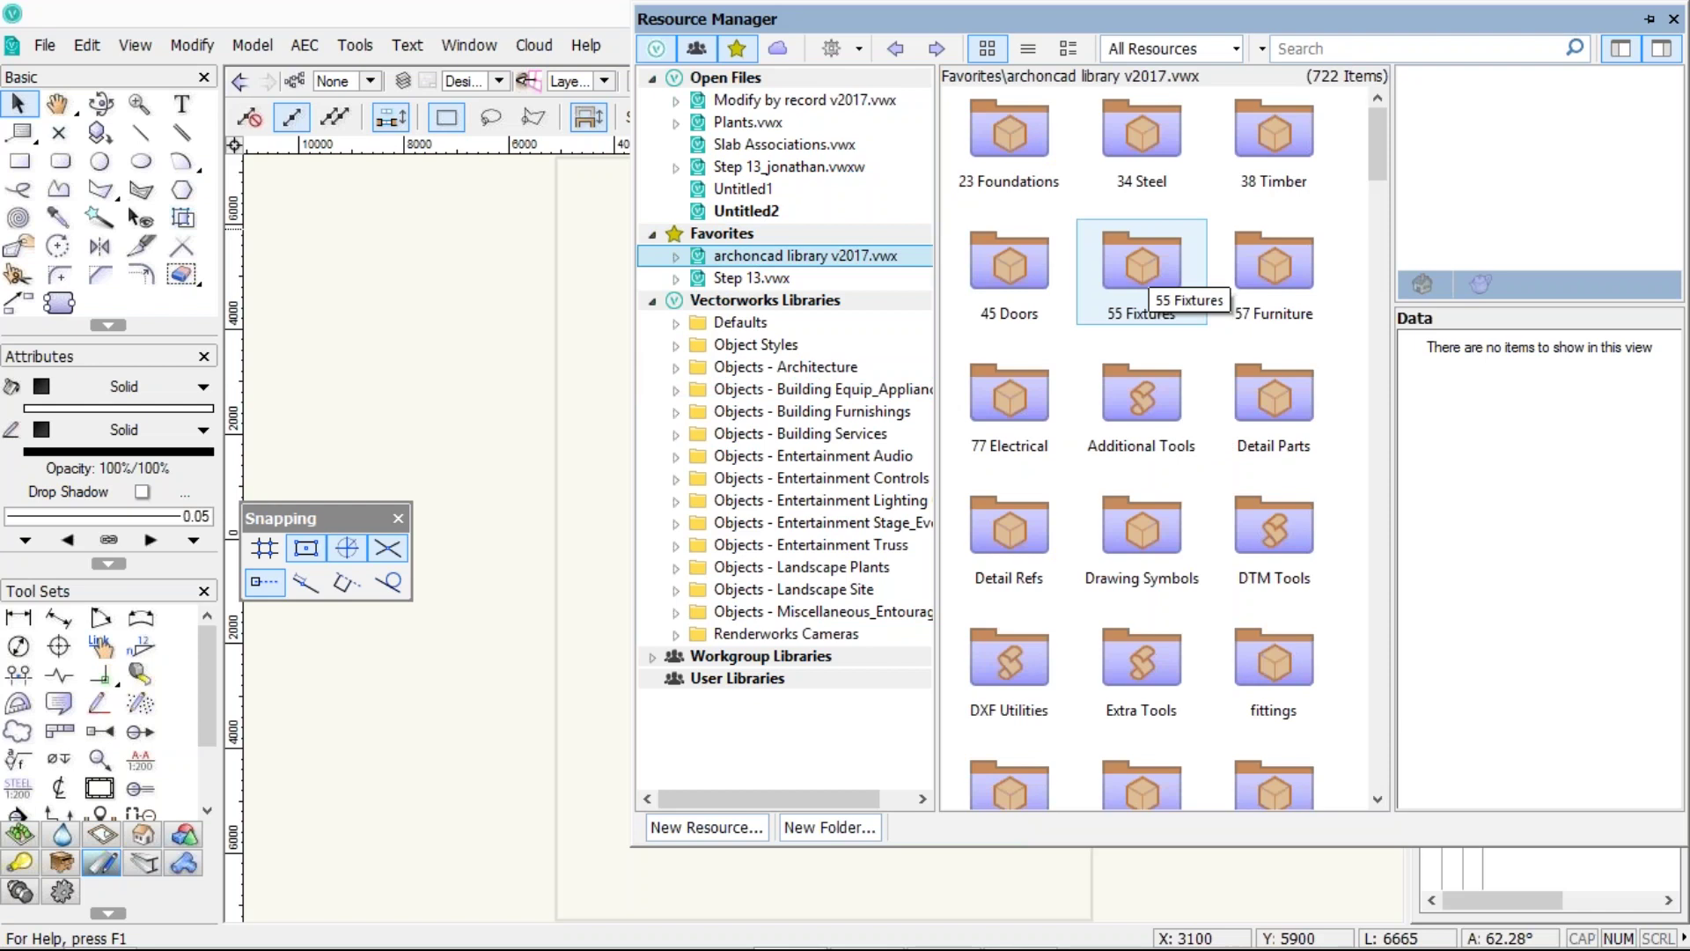
{"action": "double_click", "coordinate": [1149, 264]}
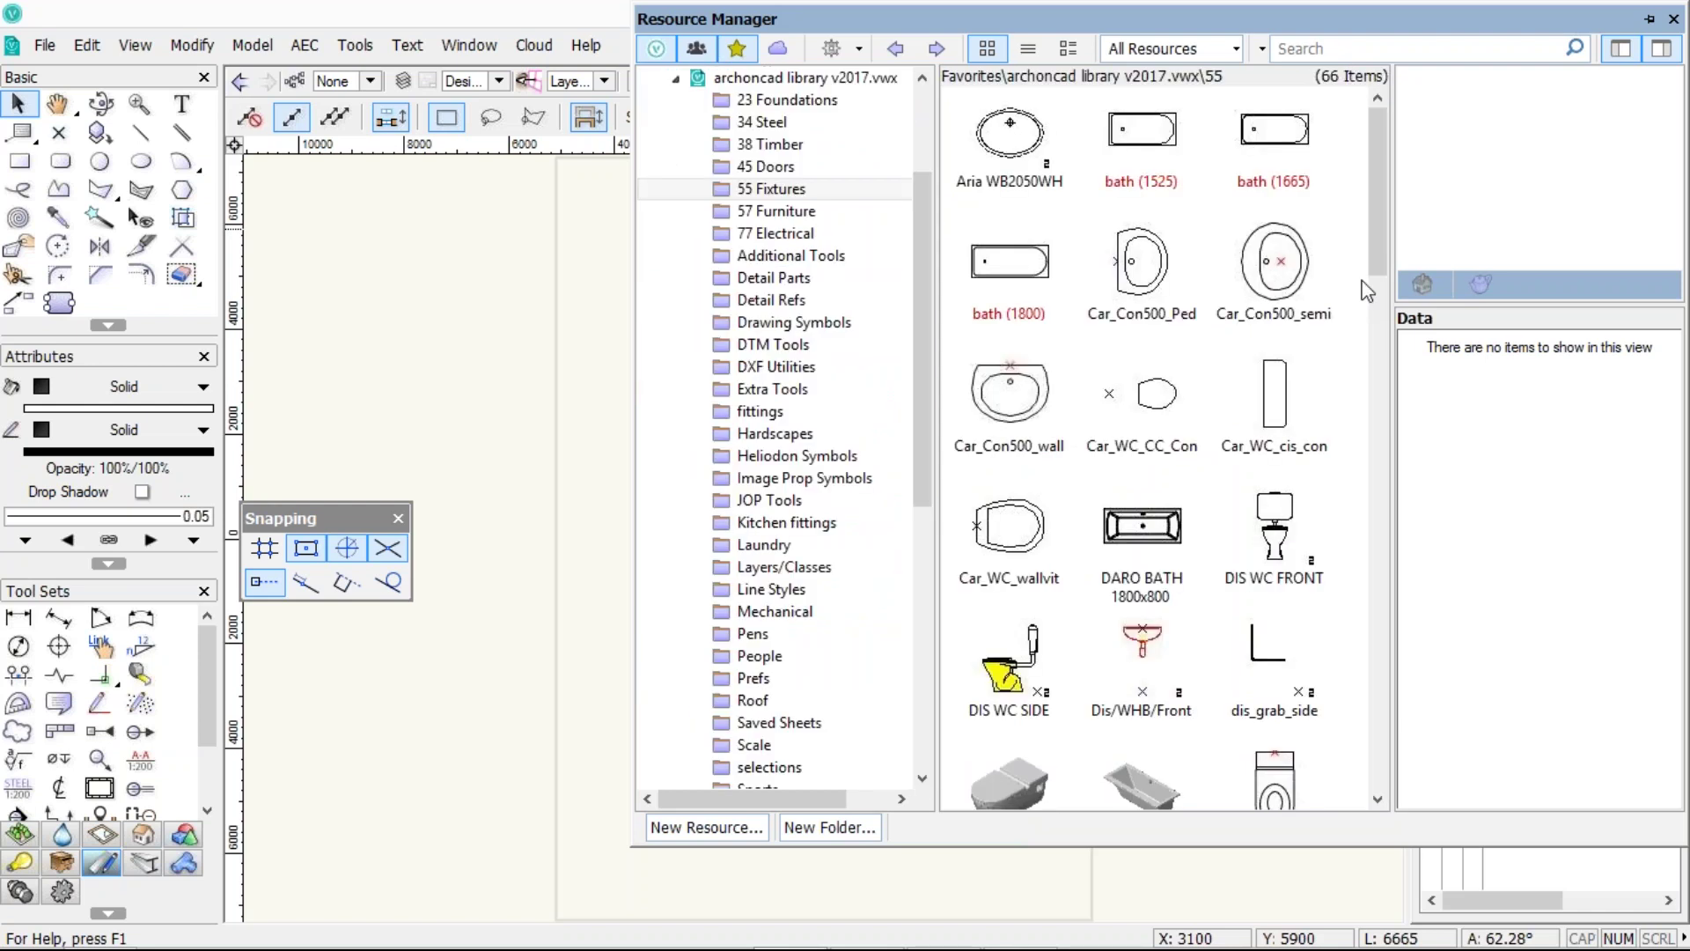
{"action": "scroll", "coordinate": [1005, 417], "scroll_direction": "down", "scroll_amount": 4}
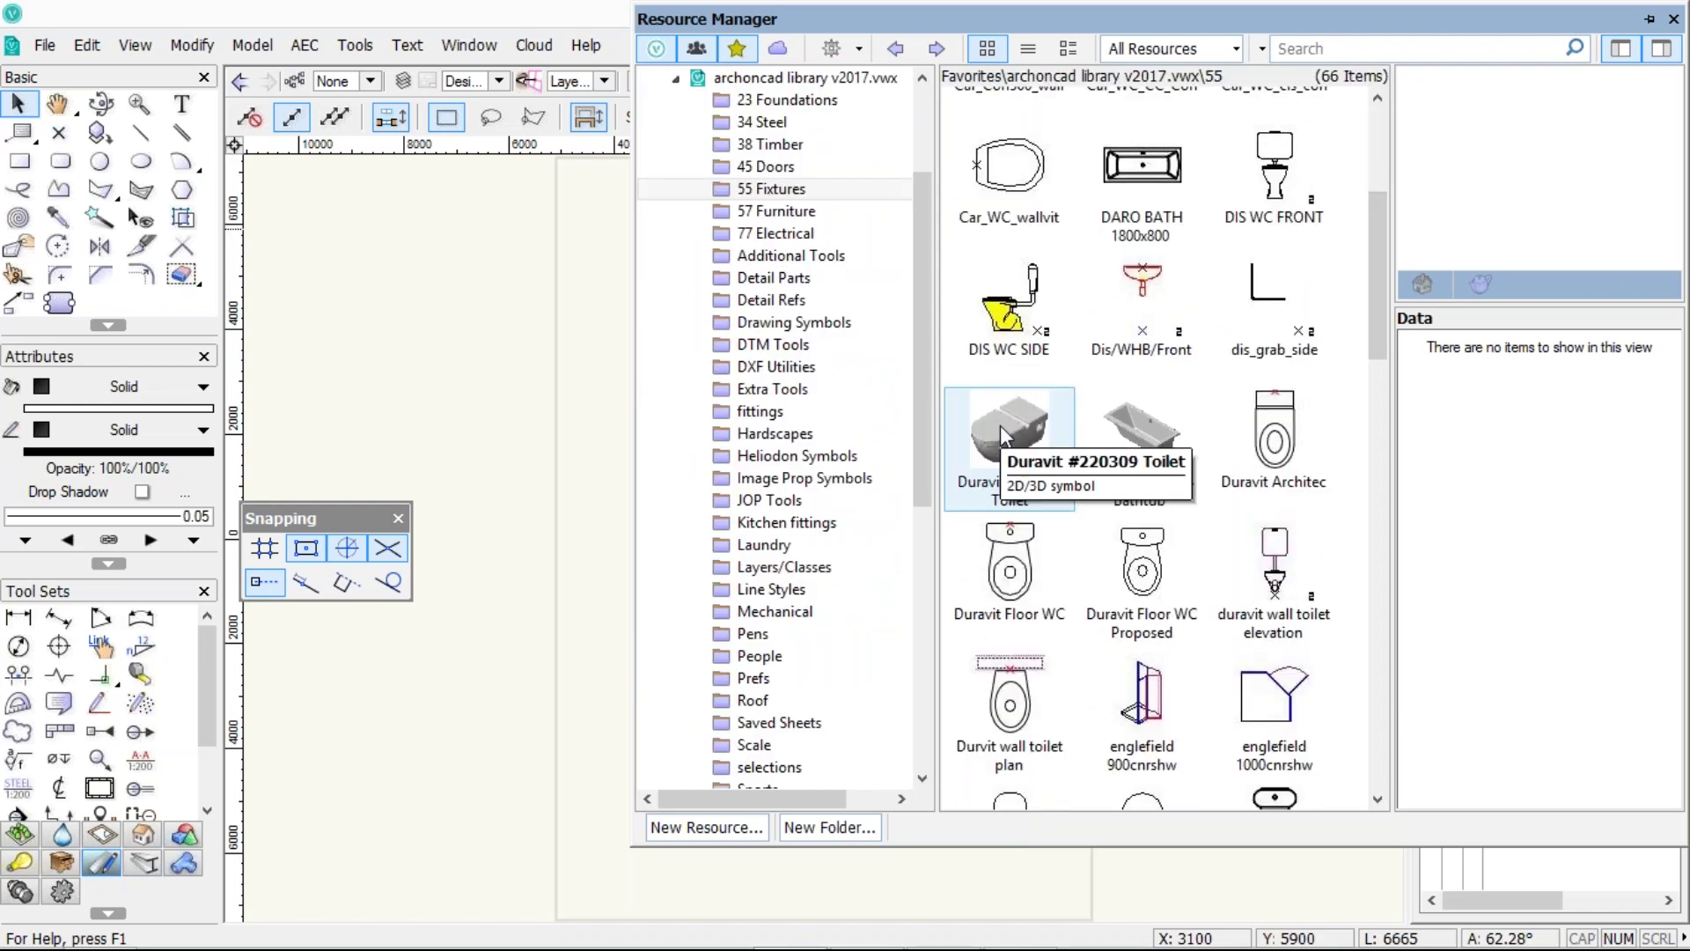
{"action": "left_click", "coordinate": [1000, 425]}
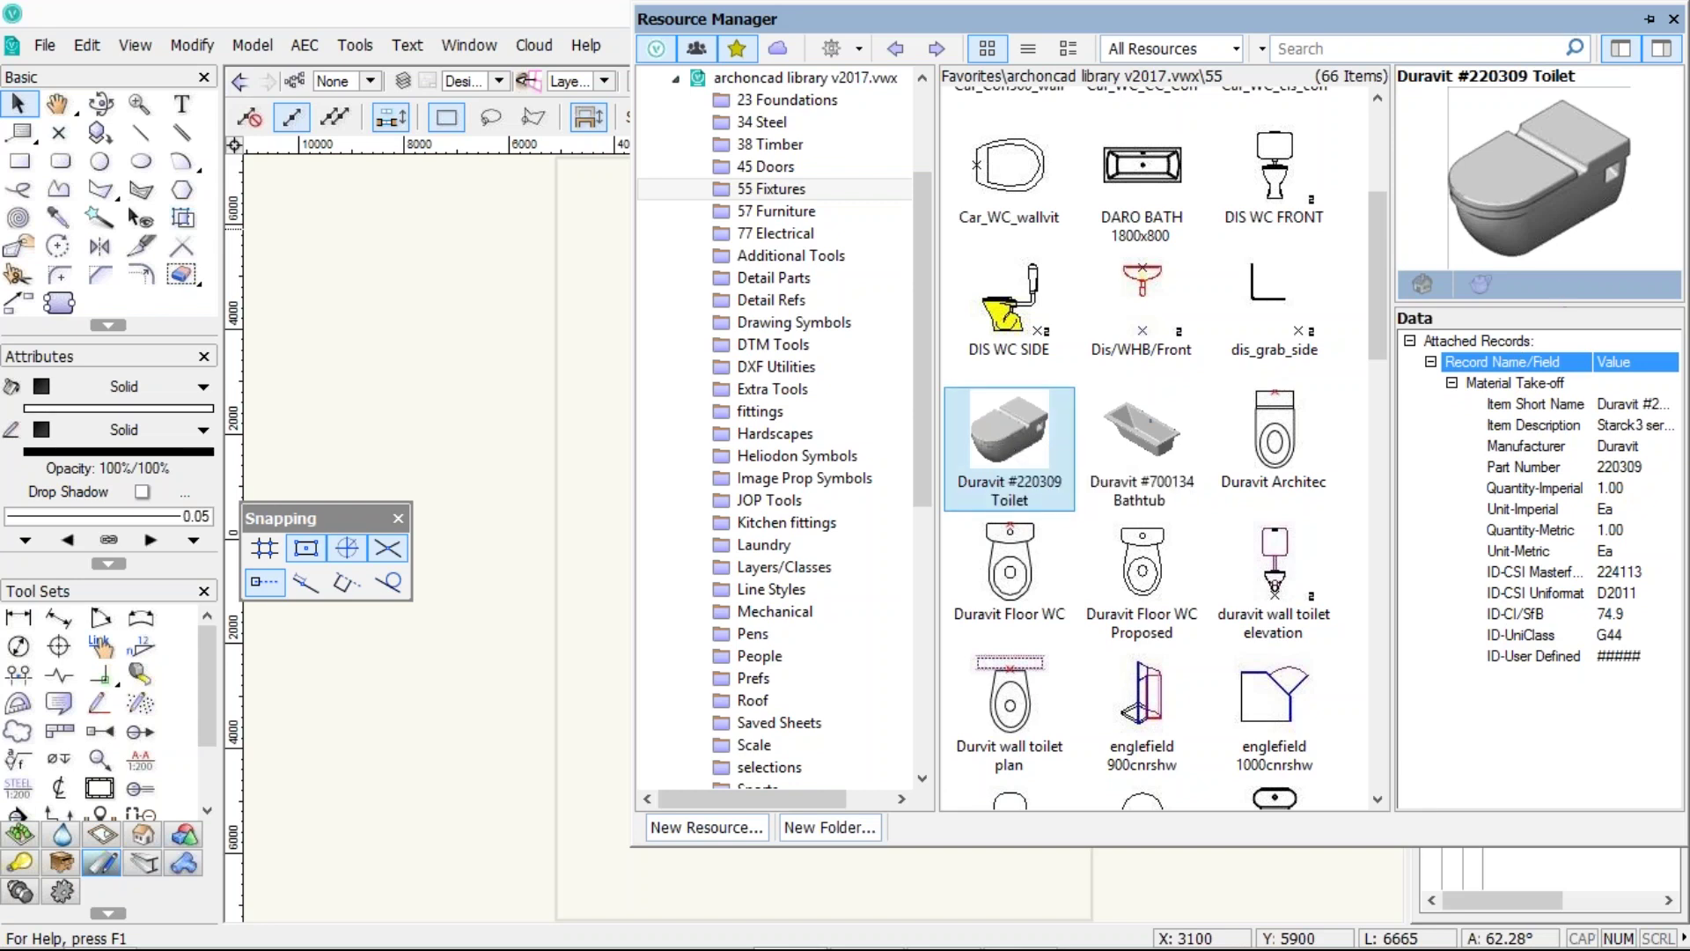
- Resize the Resource Manager's preview and data panes, making both slightly wider and the preview slightly taller
{"action": "left_click_drag", "start_coordinate": [1496, 314], "coordinate": [1496, 387]}
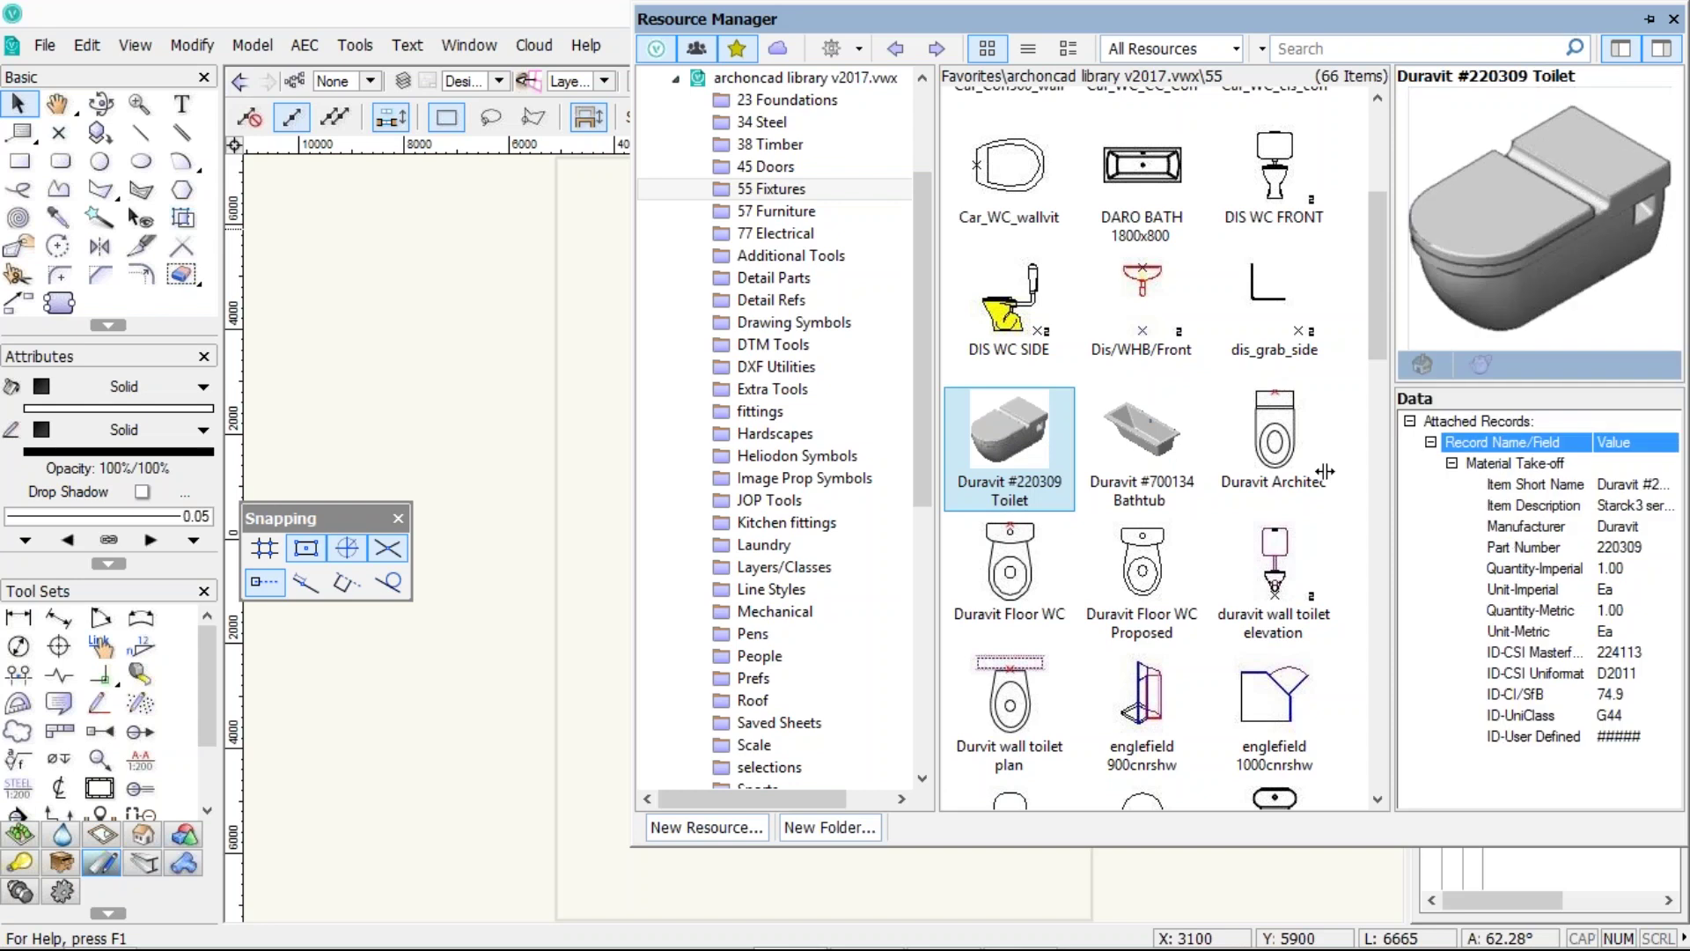
{"action": "left_click_drag", "start_coordinate": [1325, 472], "coordinate": [1385, 463]}
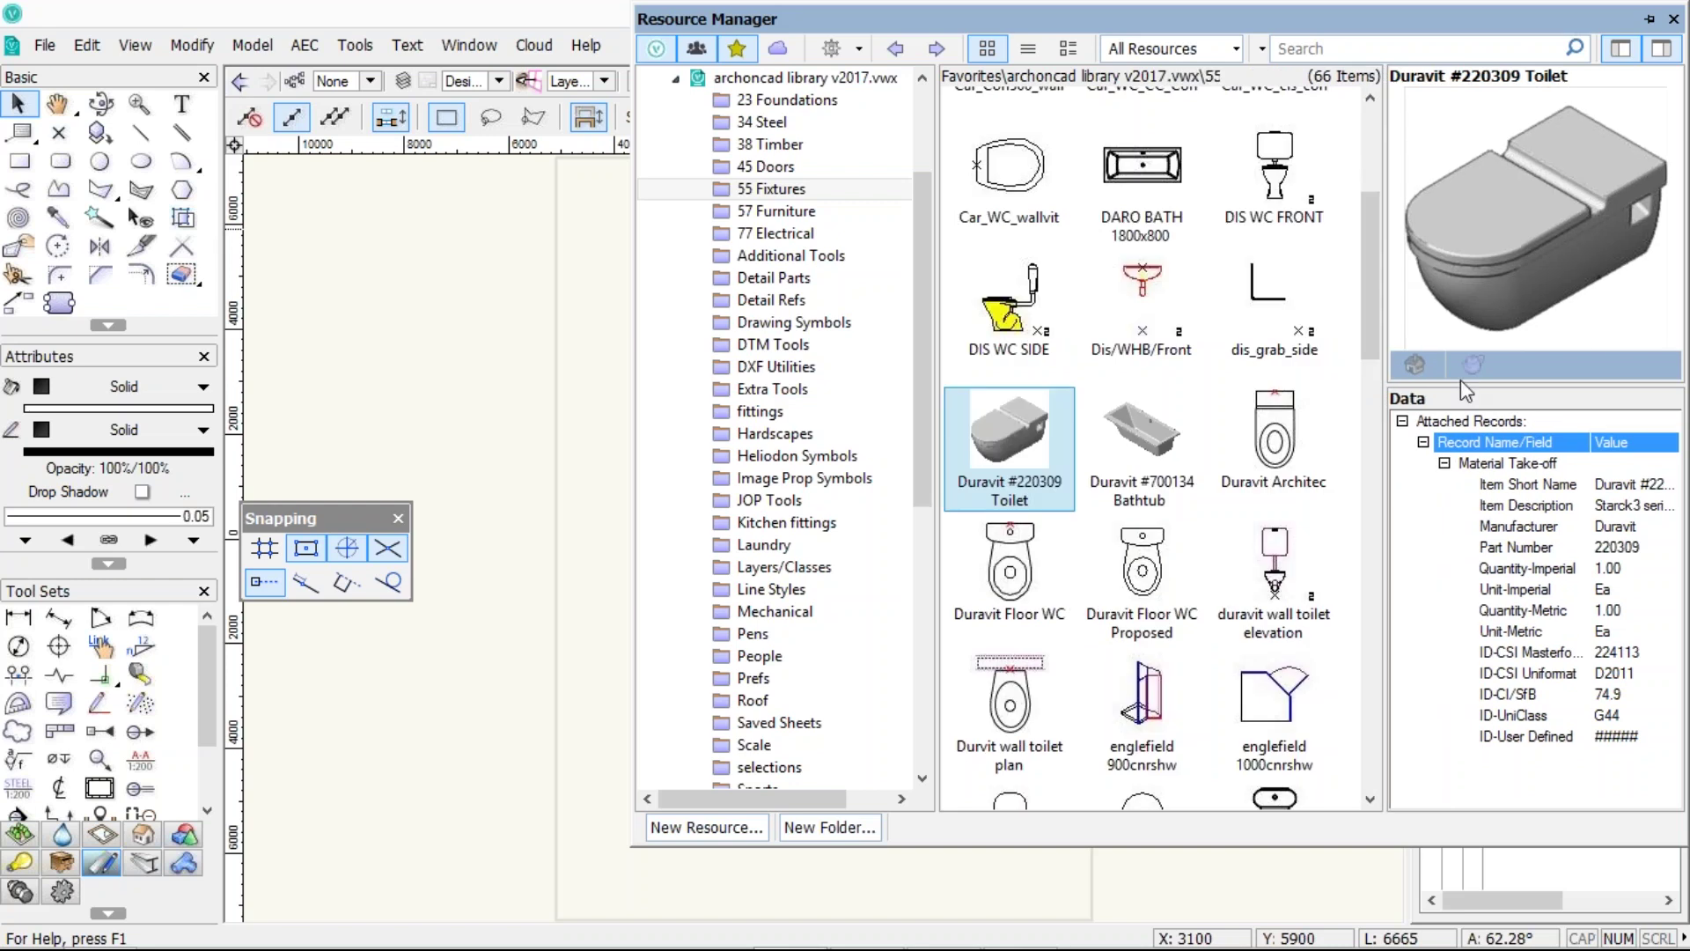
{"action": "left_click_drag", "start_coordinate": [1461, 384], "coordinate": [1461, 334]}
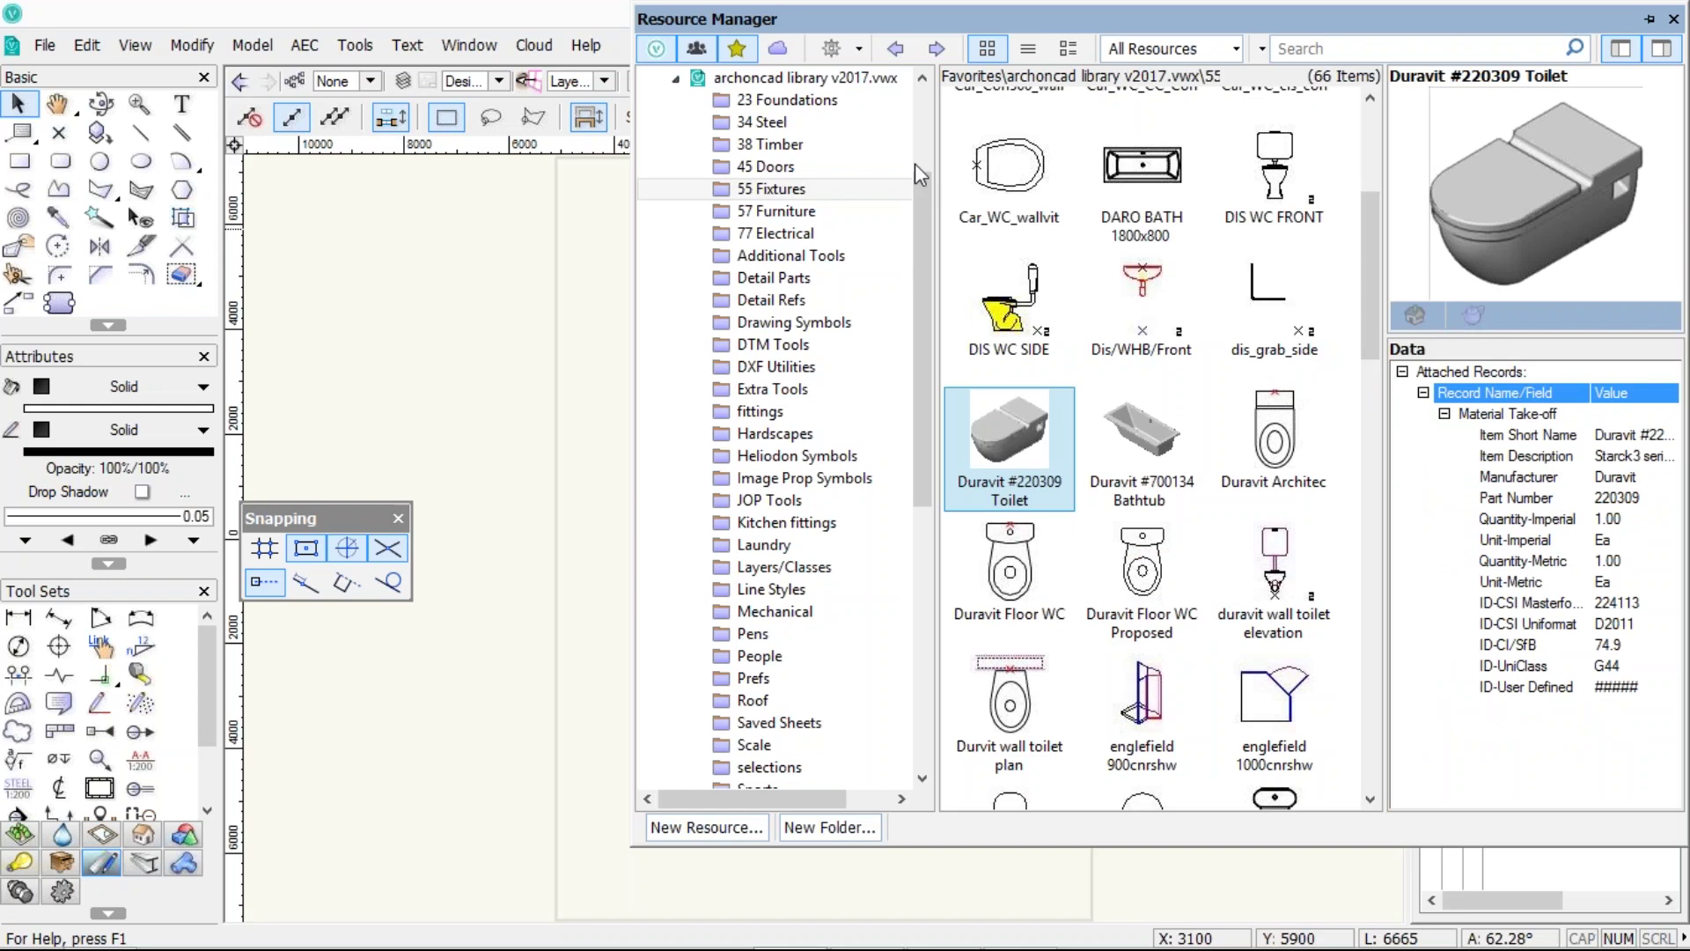
- Collapse the archoncad library v2017.vwx folder list under Favorites
{"action": "scroll", "coordinate": [916, 162], "scroll_direction": "up", "scroll_amount": 3}
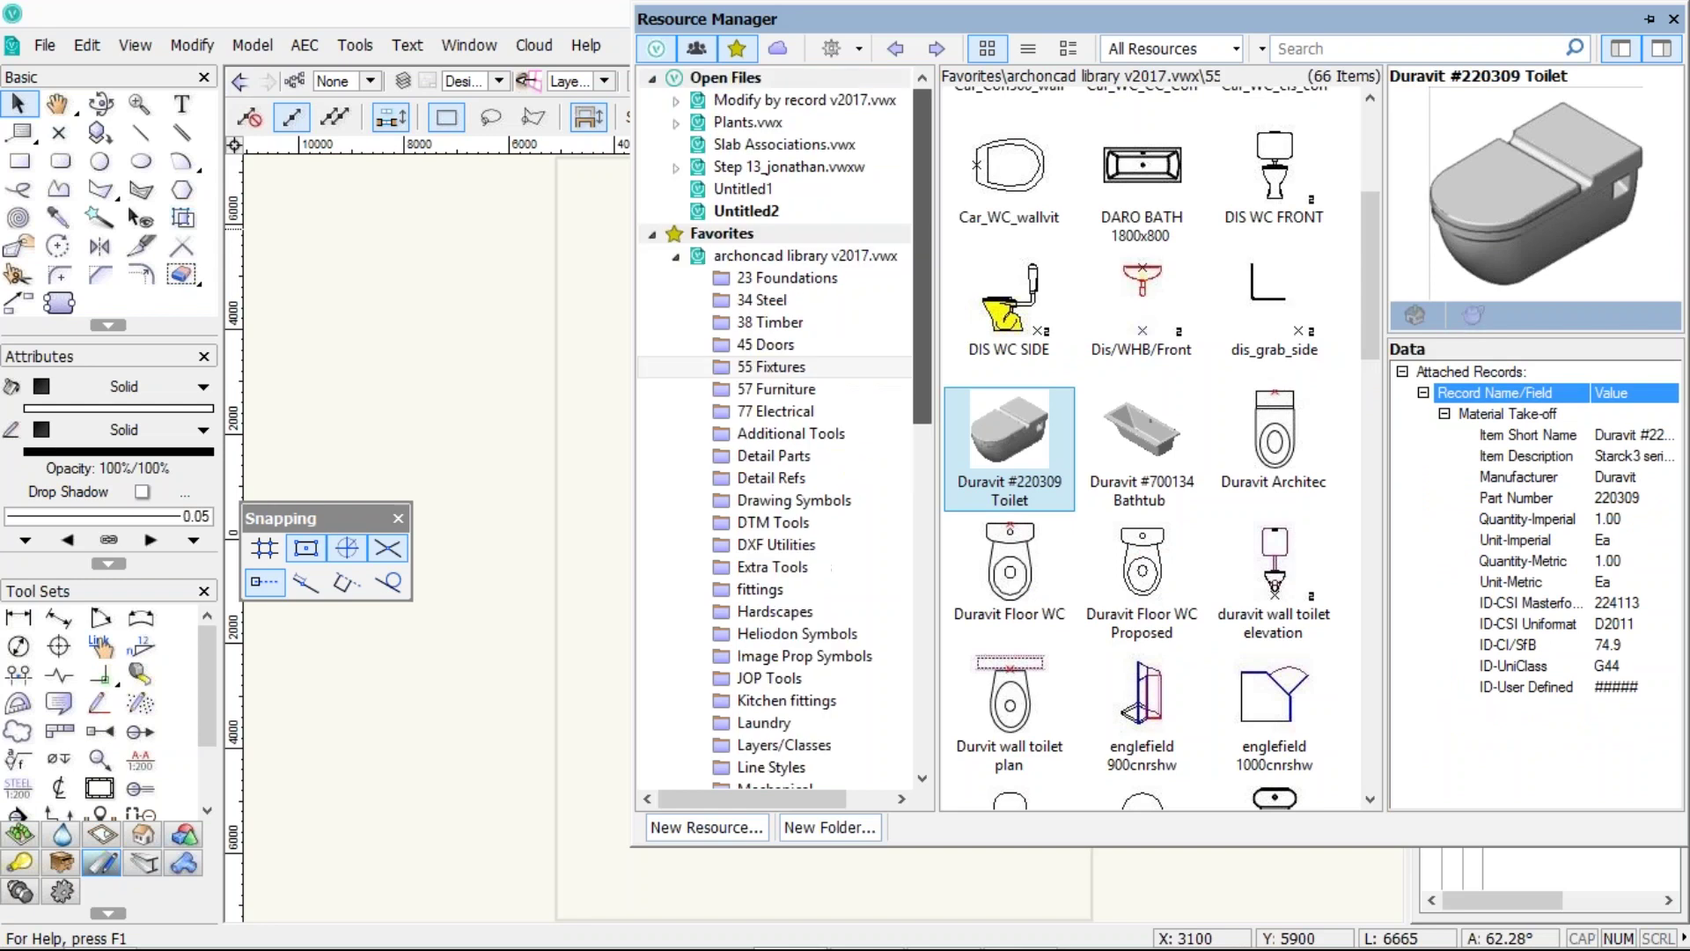
{"action": "left_click", "coordinate": [669, 261]}
{"action": "left_click", "coordinate": [675, 256]}
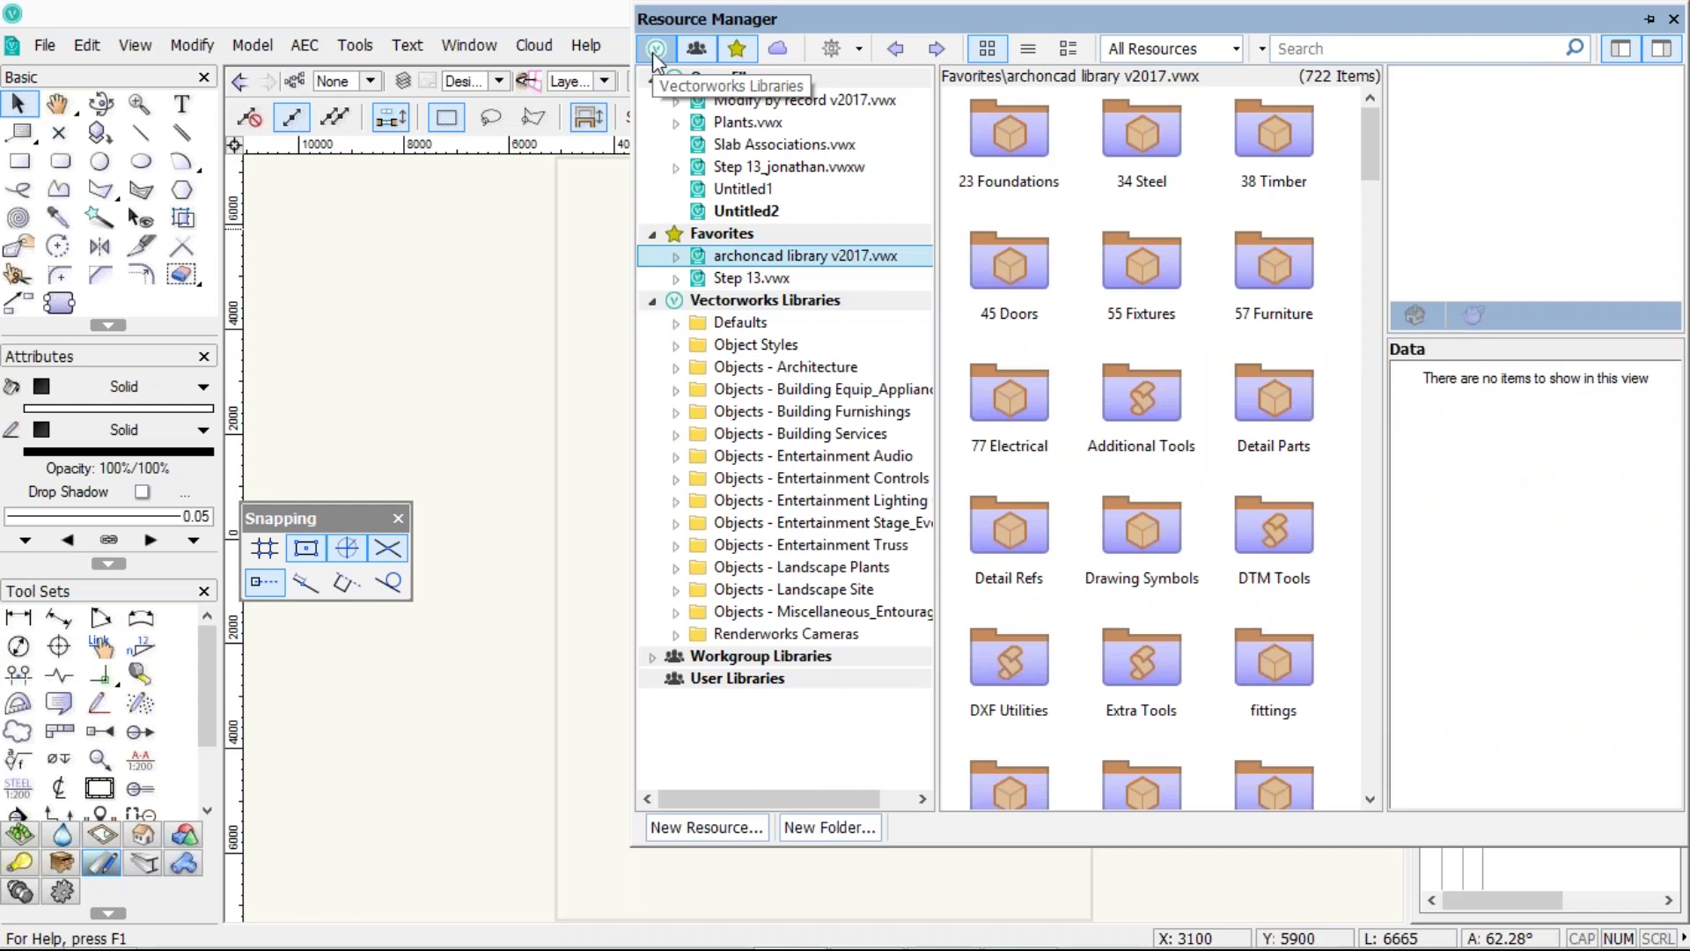
- Show the Subscription Libraries in the Resource Manager and move them above the Vectorworks Libraries
{"action": "left_click", "coordinate": [776, 51]}
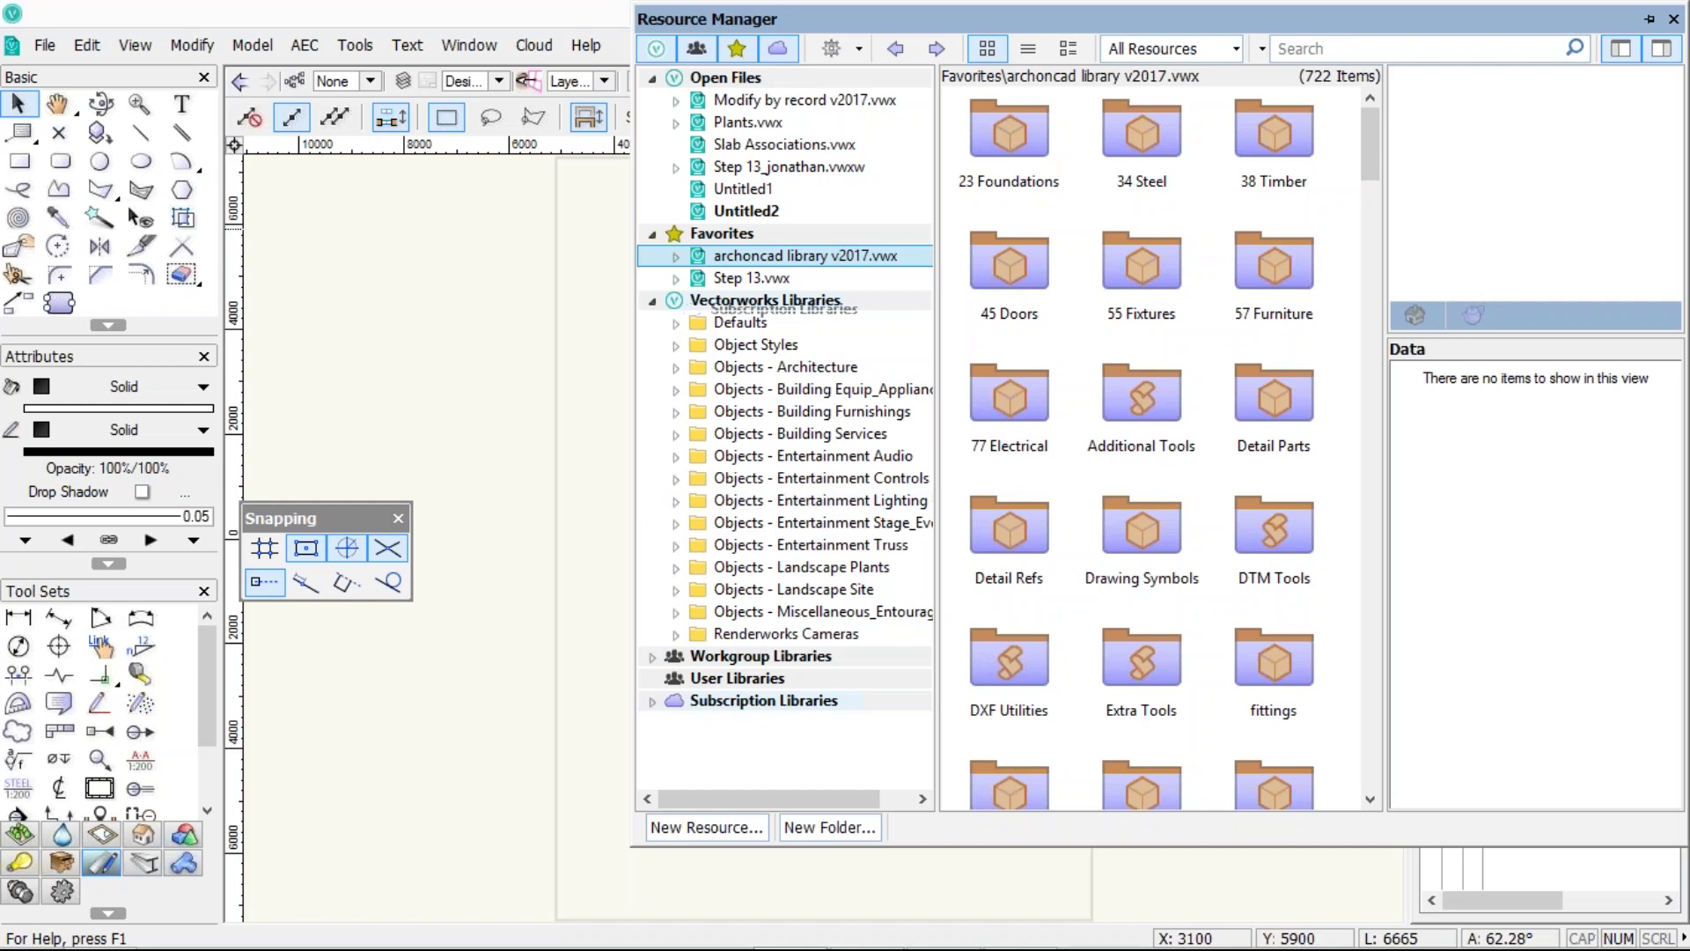
{"action": "left_click_drag", "start_coordinate": [729, 310], "coordinate": [728, 301]}
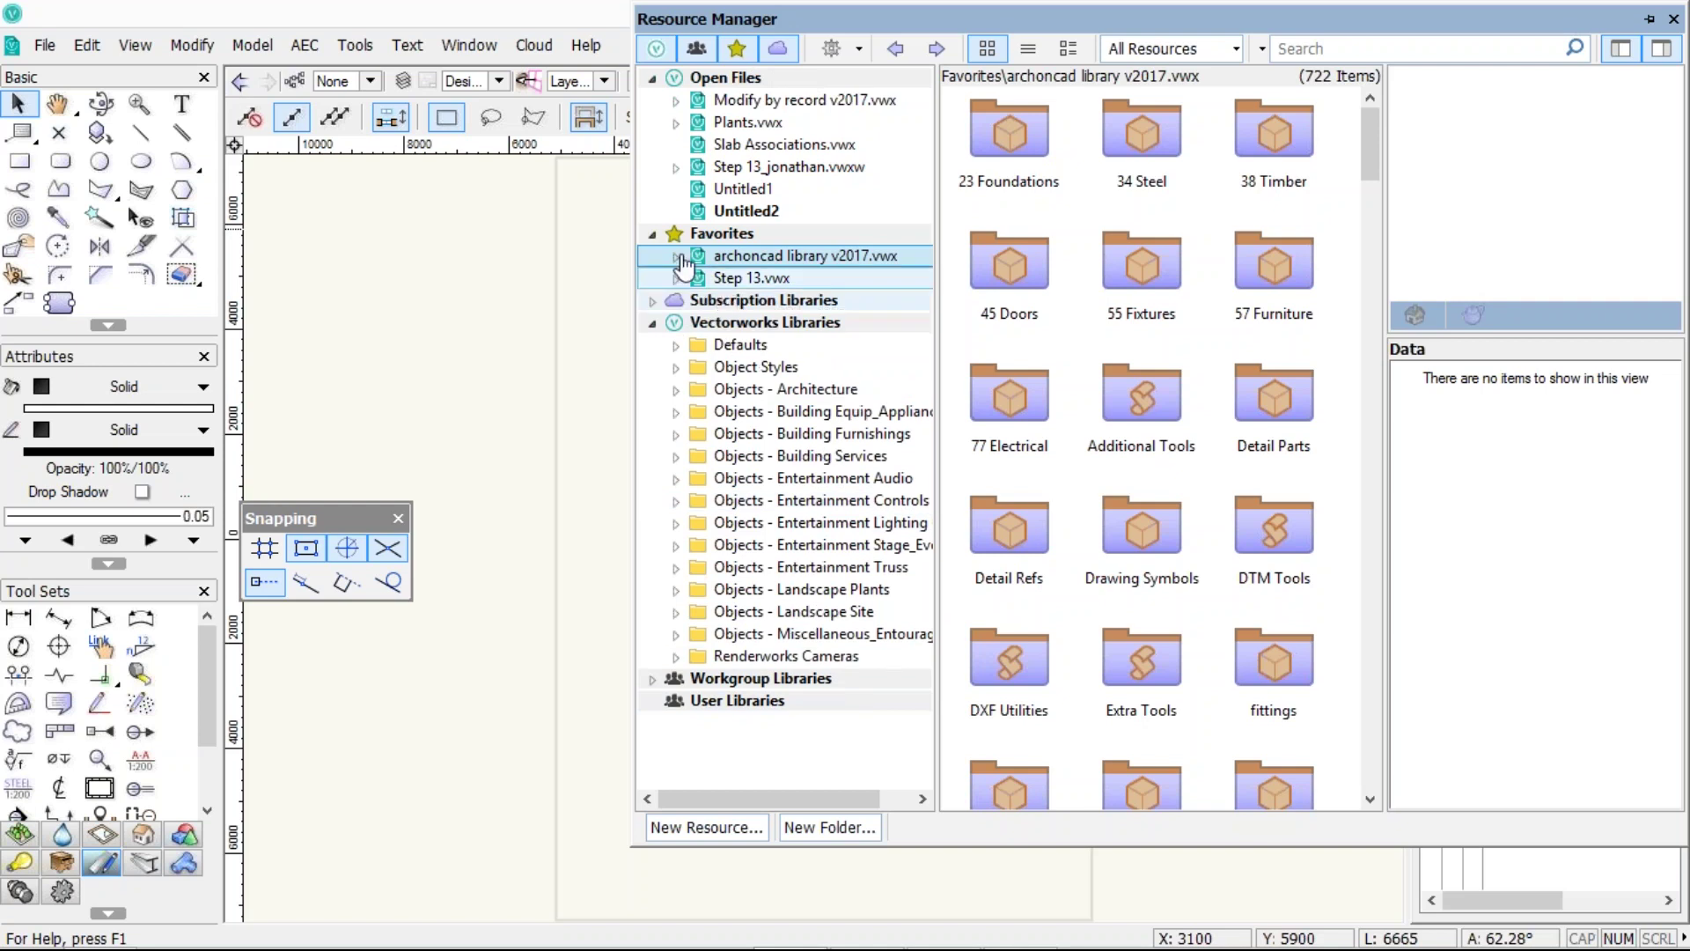
- Collapse the Favorites, Open Files and Vectorworks Libraries groups, and hide the Vectorworks, workgroup and user libraries from the file list
{"action": "left_click", "coordinate": [653, 235]}
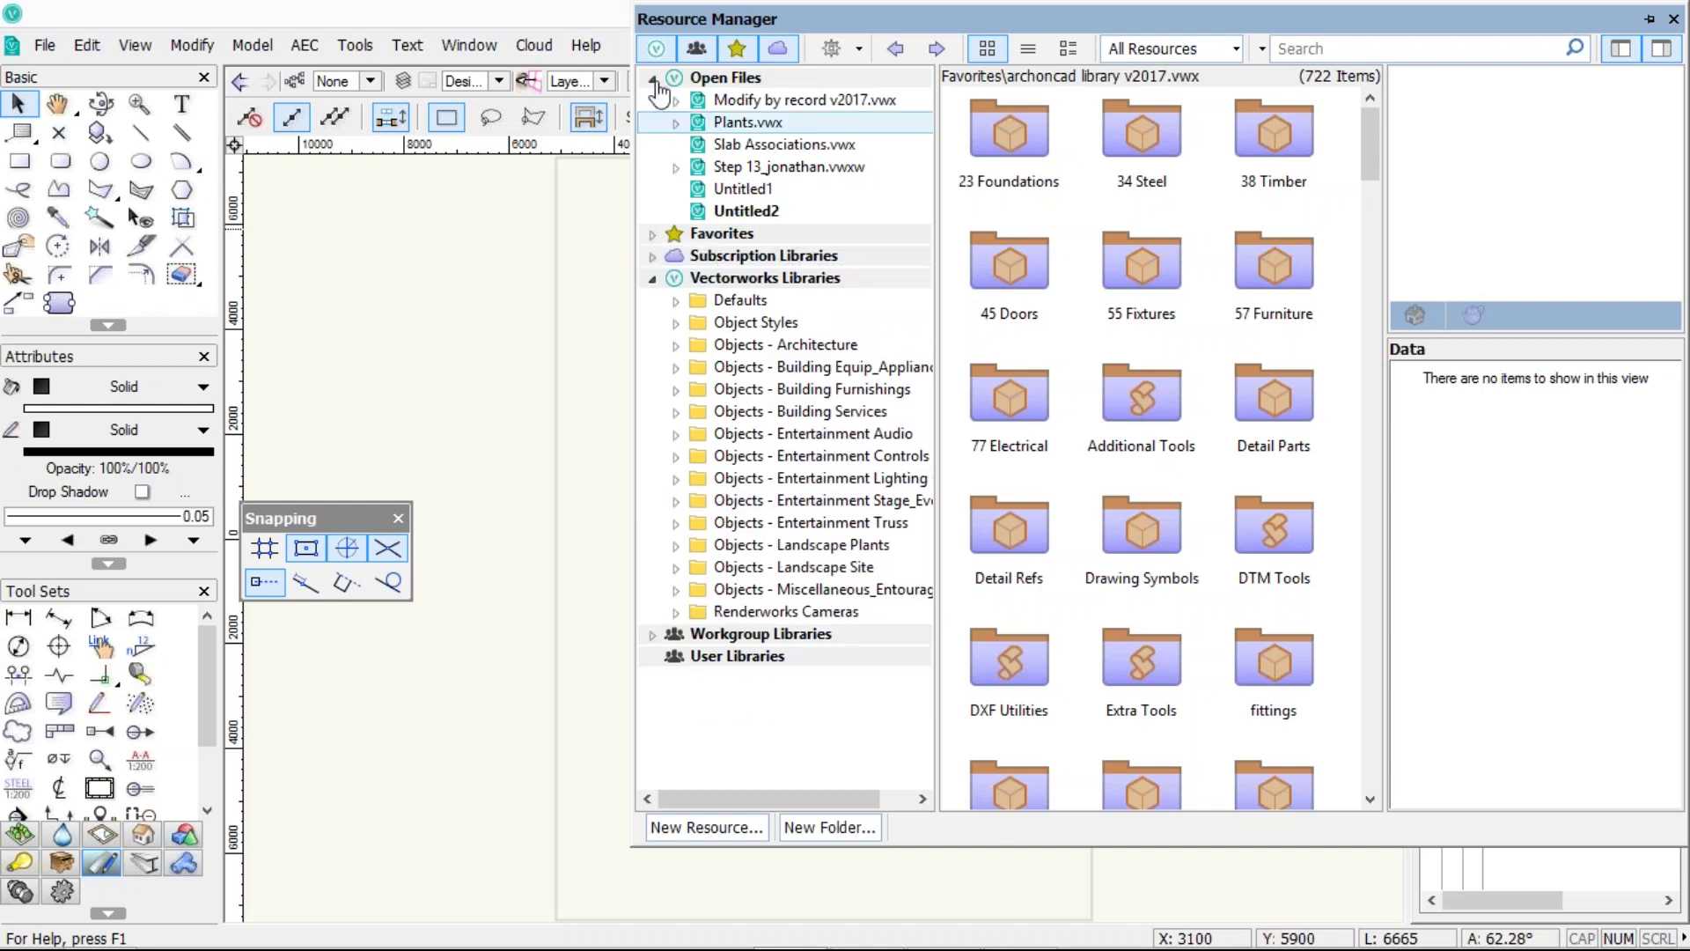
{"action": "left_click", "coordinate": [653, 80]}
{"action": "left_click", "coordinate": [652, 145]}
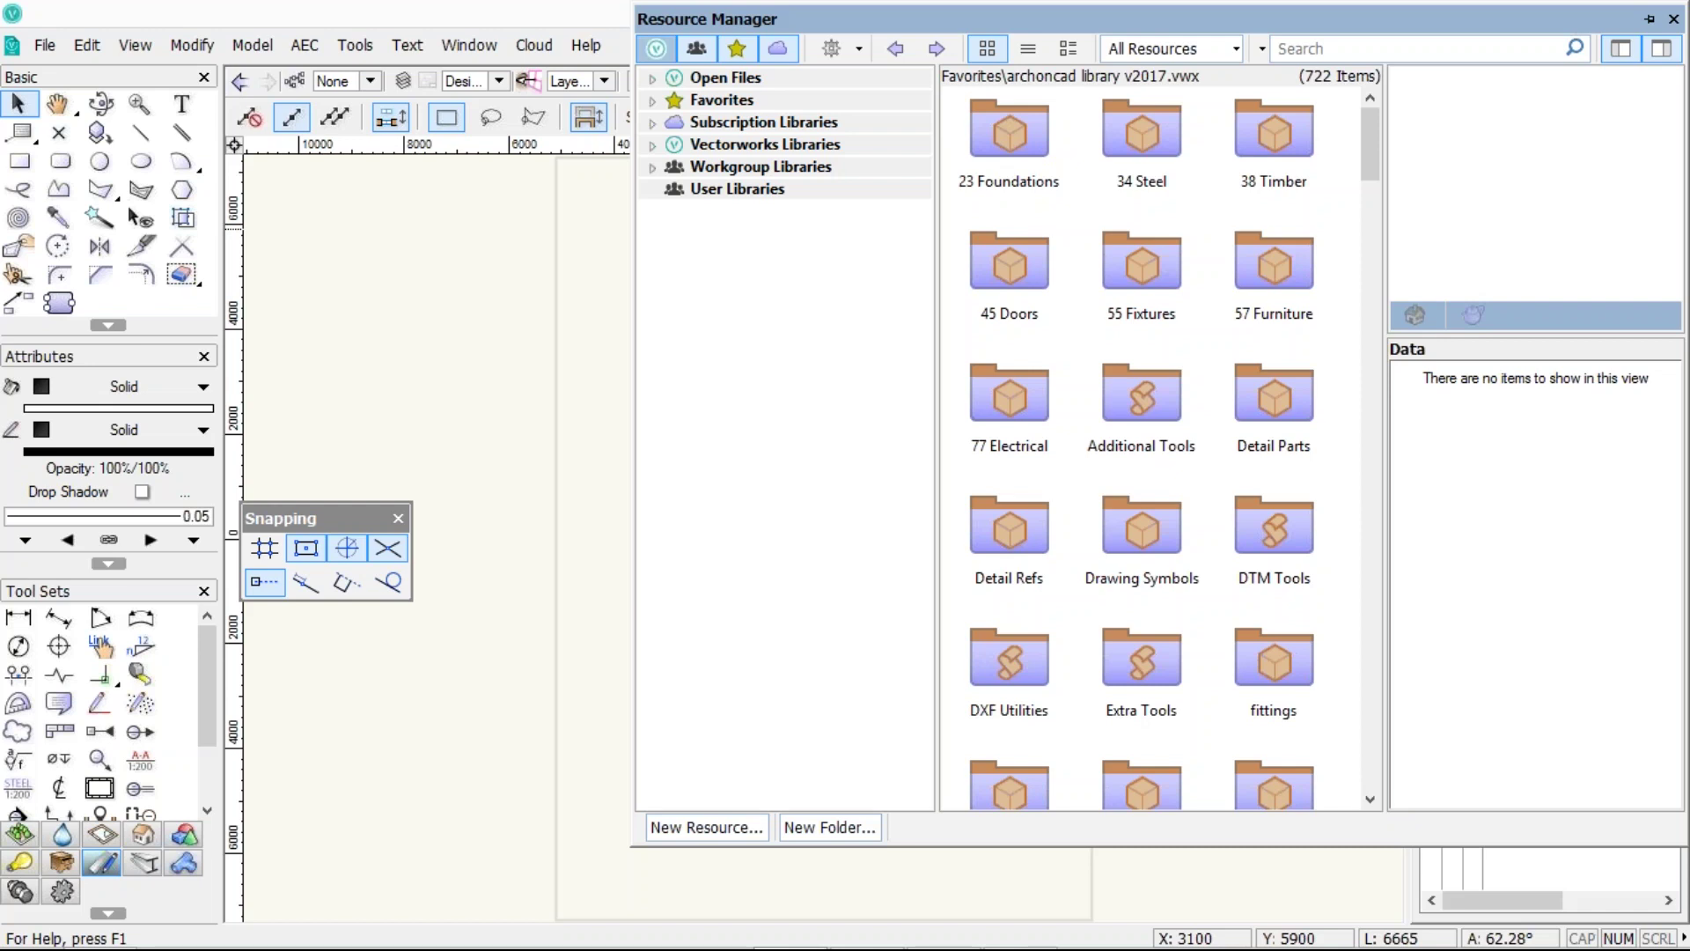
{"action": "left_click", "coordinate": [656, 48]}
{"action": "left_click", "coordinate": [696, 48]}
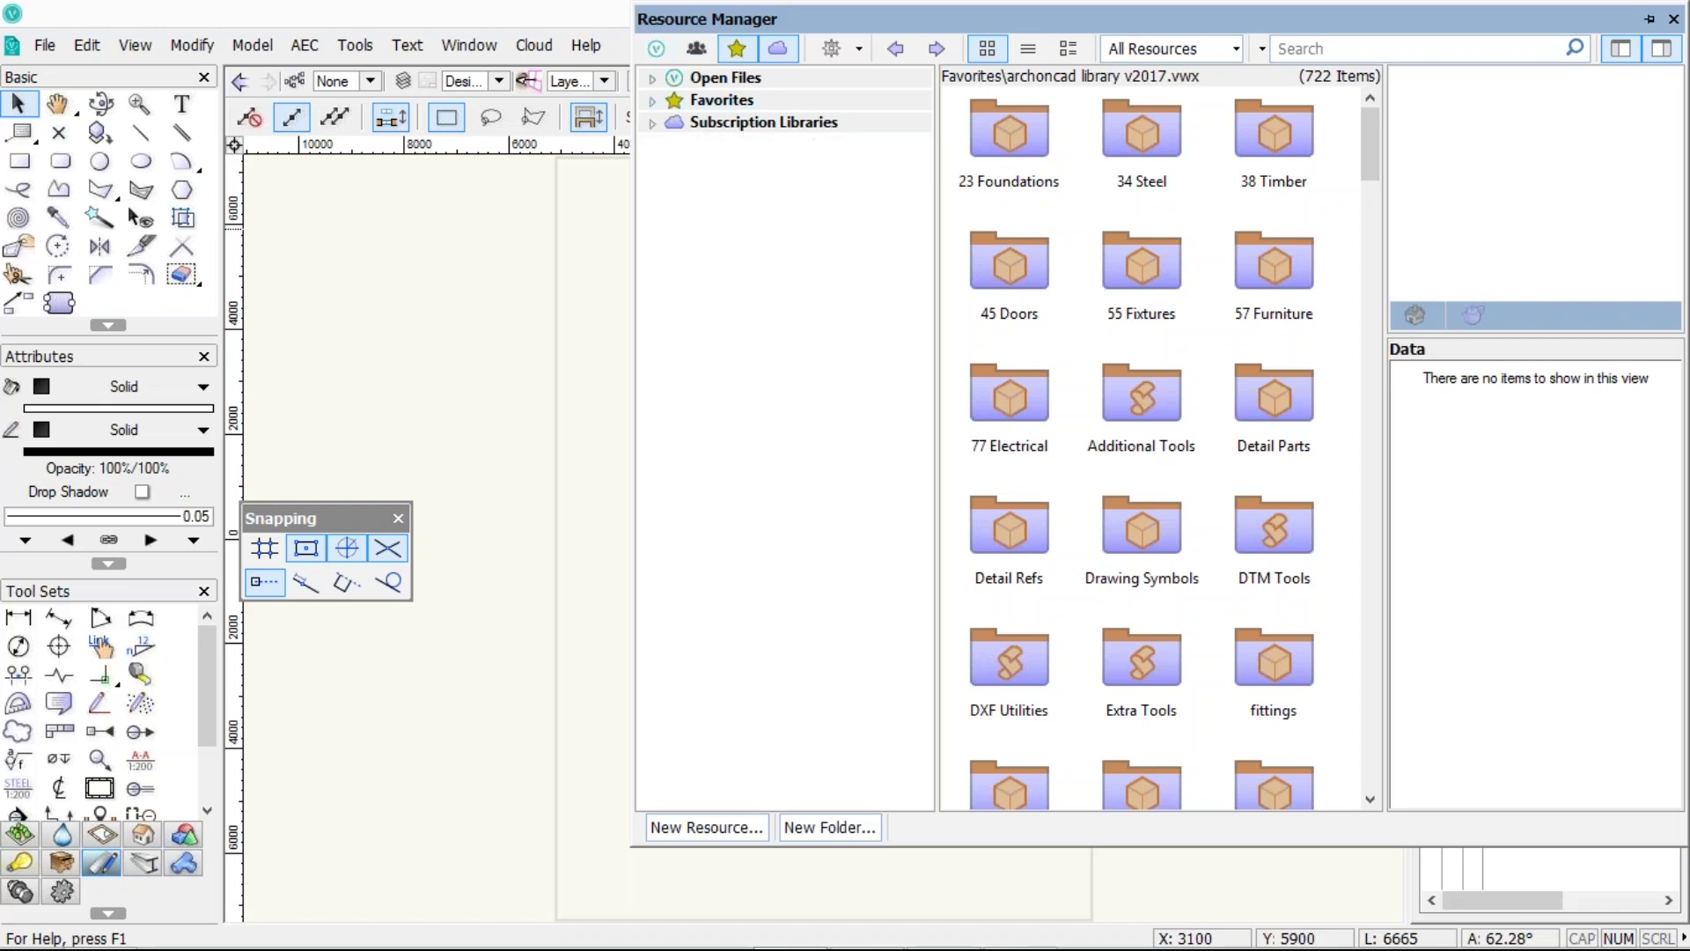
- Show Favorites plus the Workgroup and User Libraries in the file list, hide the Subscription Libraries, and expand the Workgroup Libraries
{"action": "left_click", "coordinate": [737, 48]}
{"action": "left_click", "coordinate": [778, 48]}
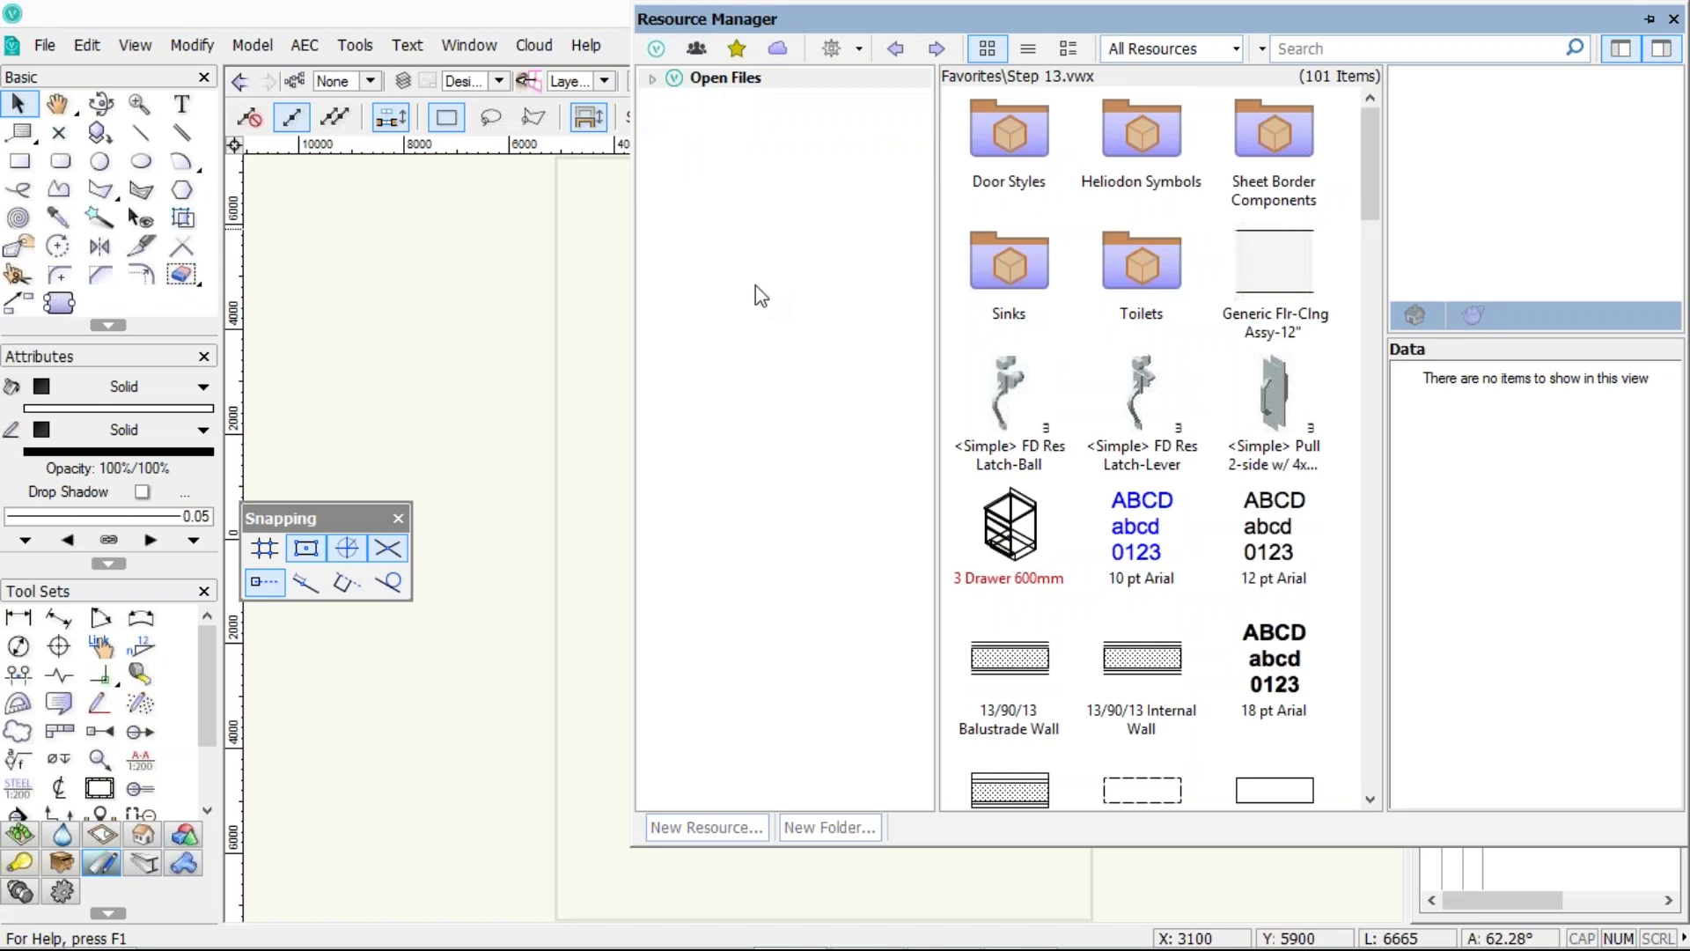
{"action": "left_click", "coordinate": [698, 48]}
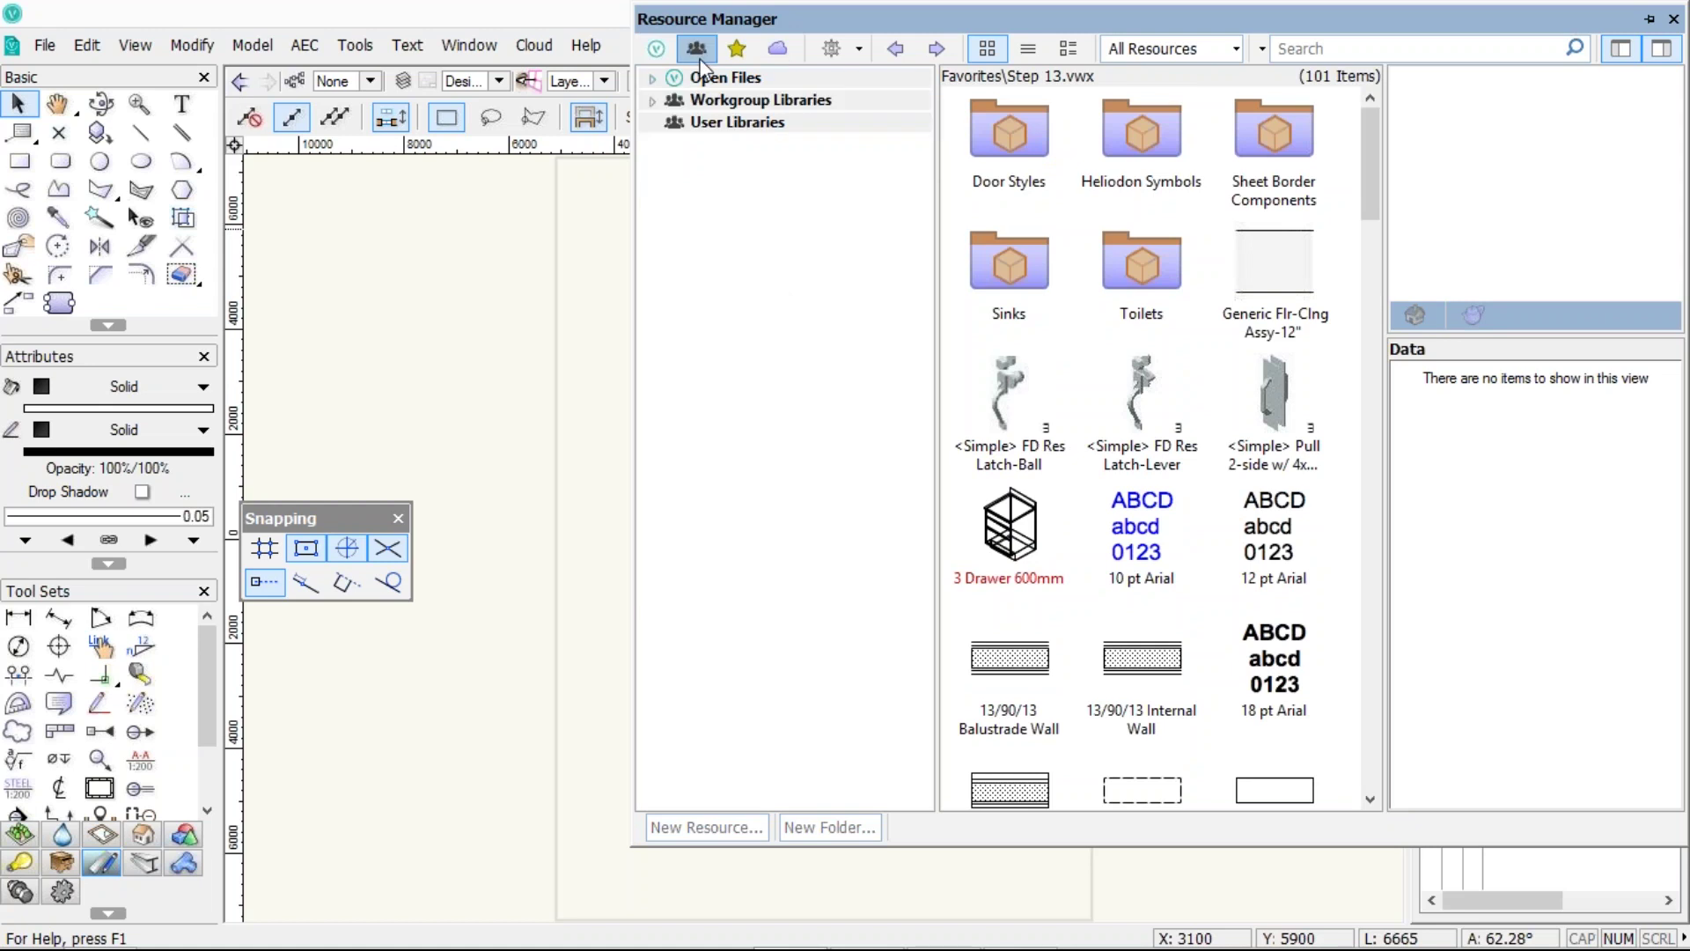
{"action": "left_click", "coordinate": [653, 101]}
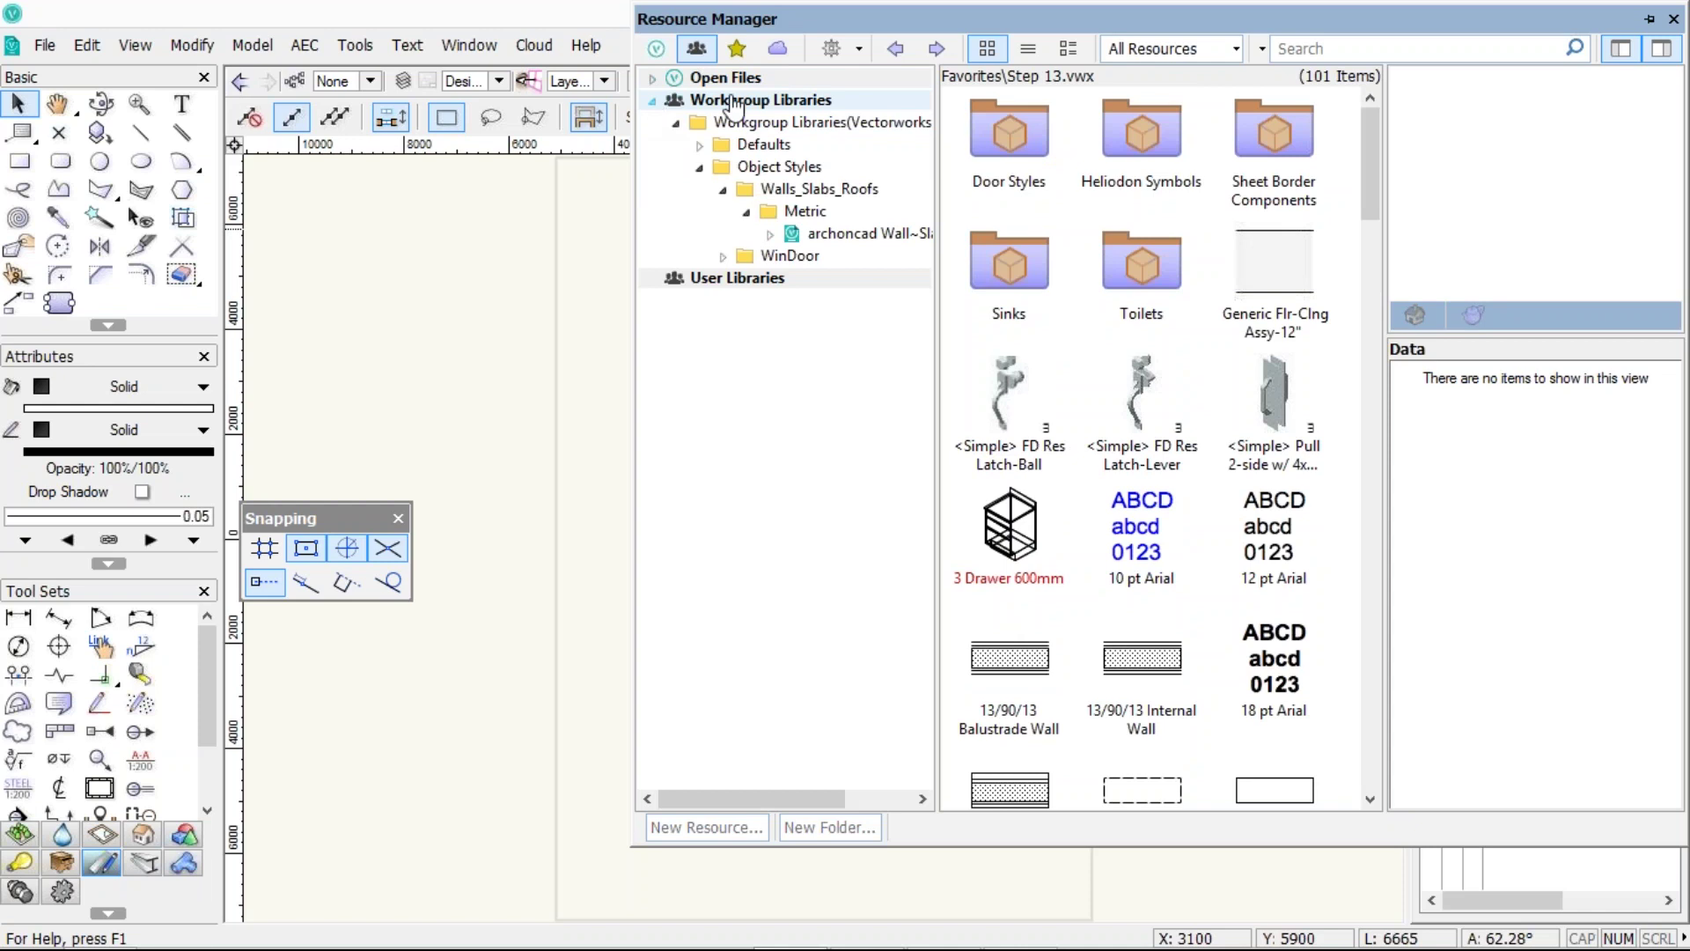
{"action": "left_click", "coordinate": [735, 50]}
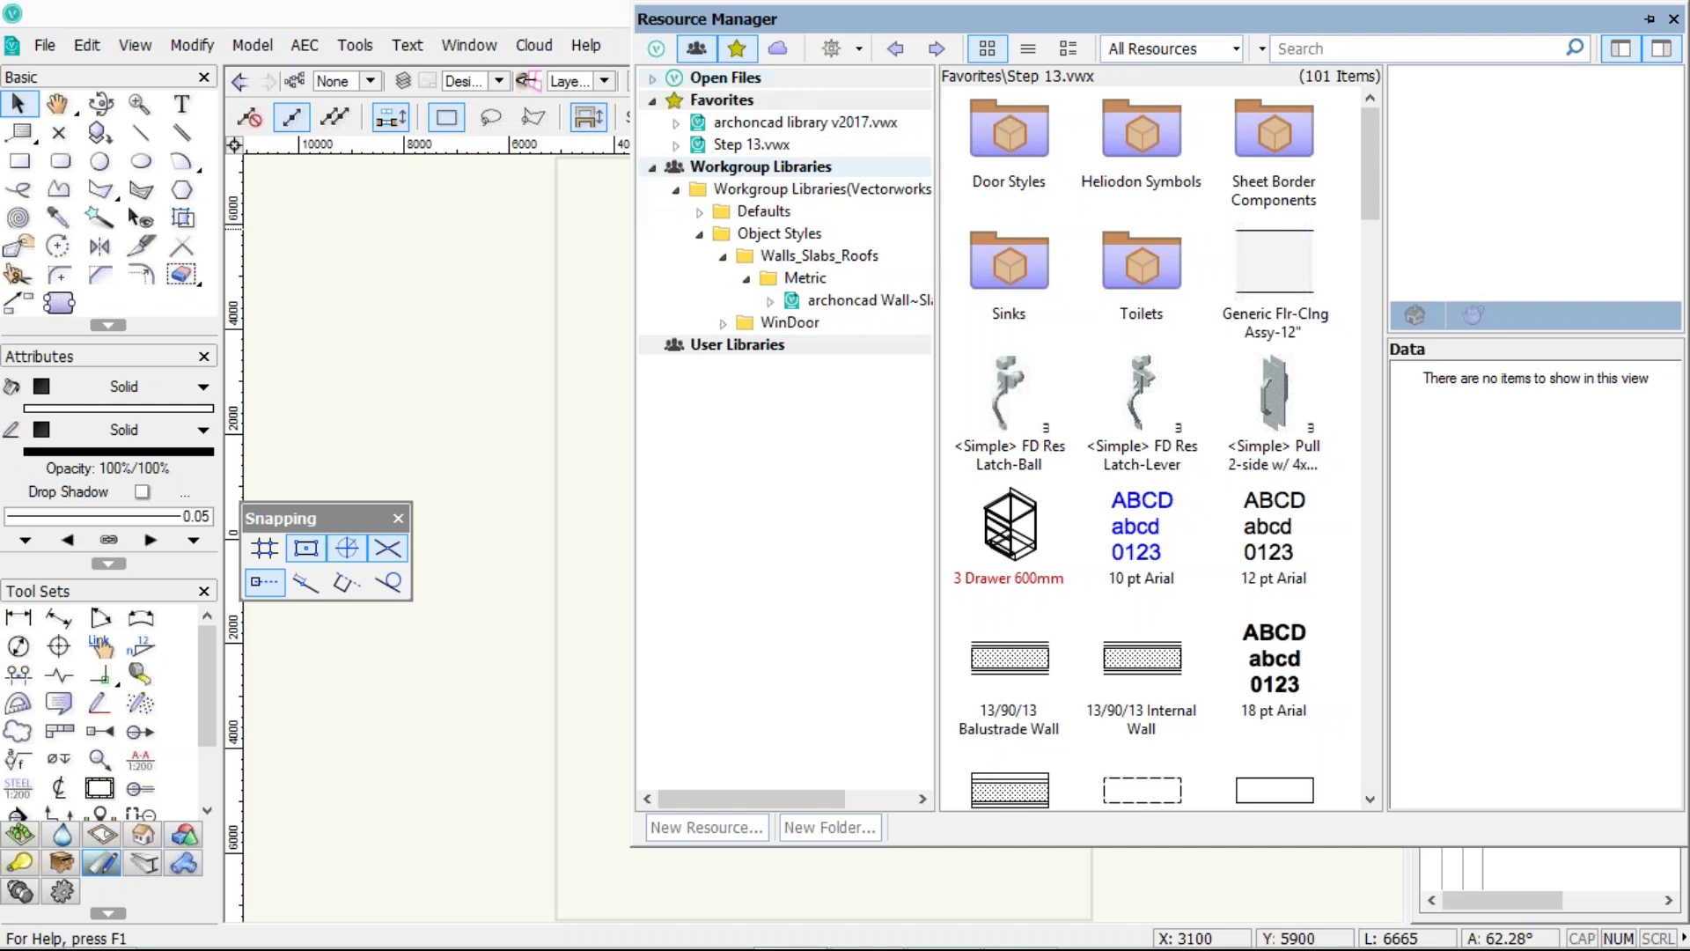
- Go back and forward once in the Resource Manager's browsing history, and hide and redisplay its preview and data panes
{"action": "left_click", "coordinate": [859, 51]}
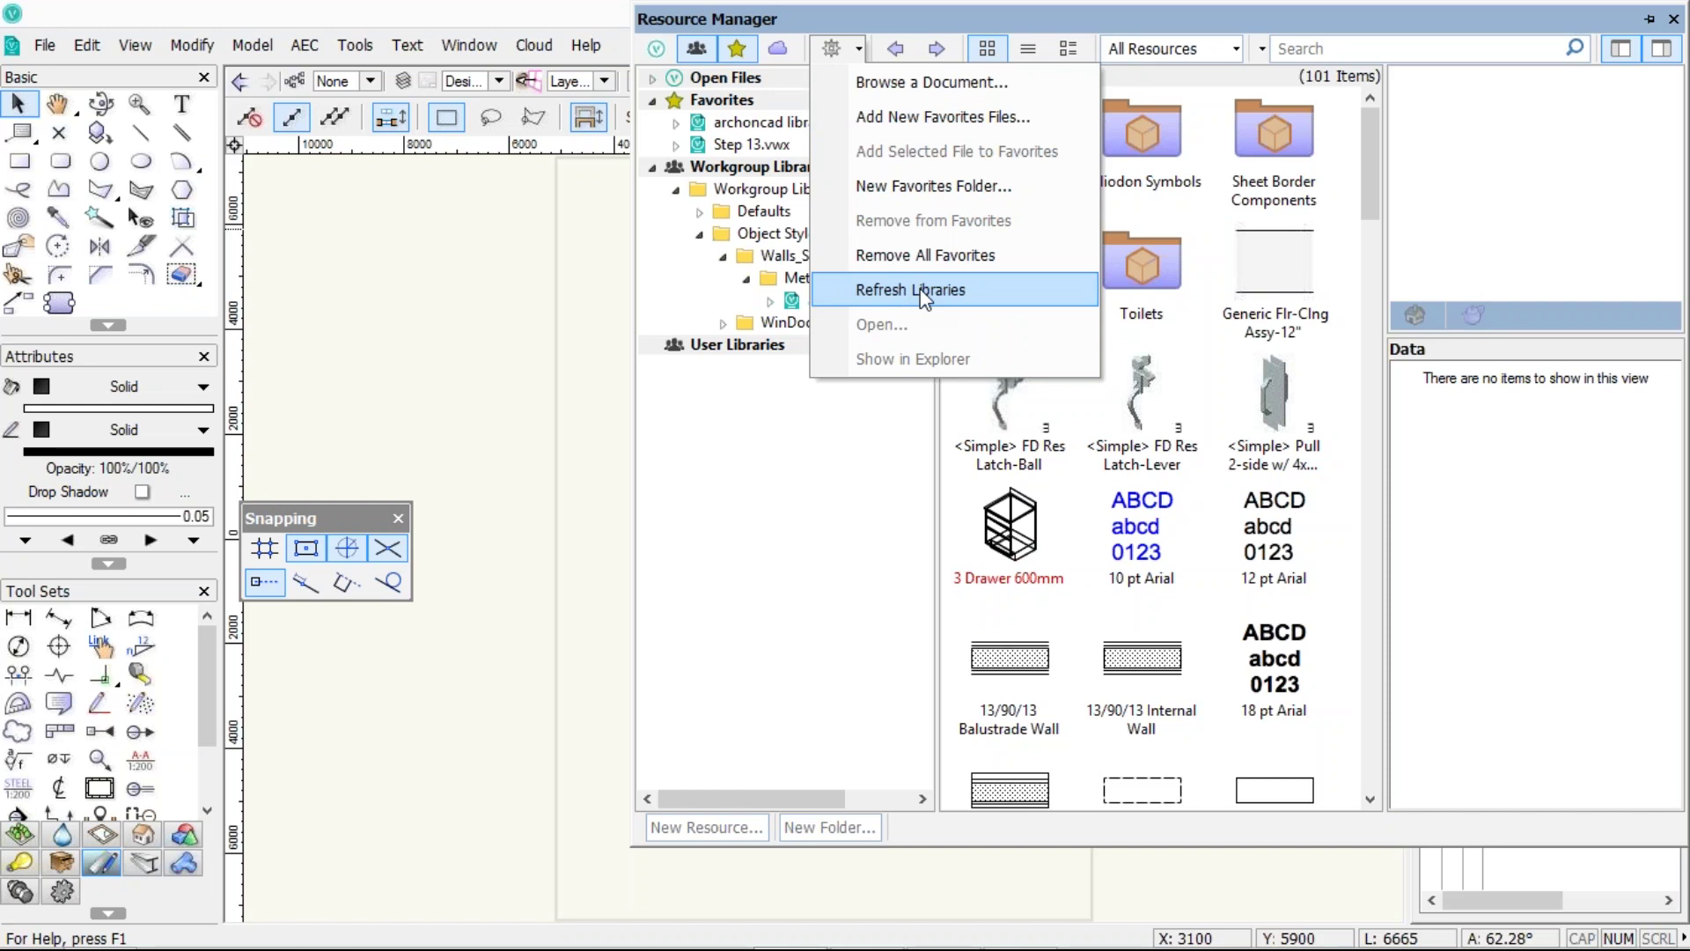
{"action": "left_click", "coordinate": [907, 53]}
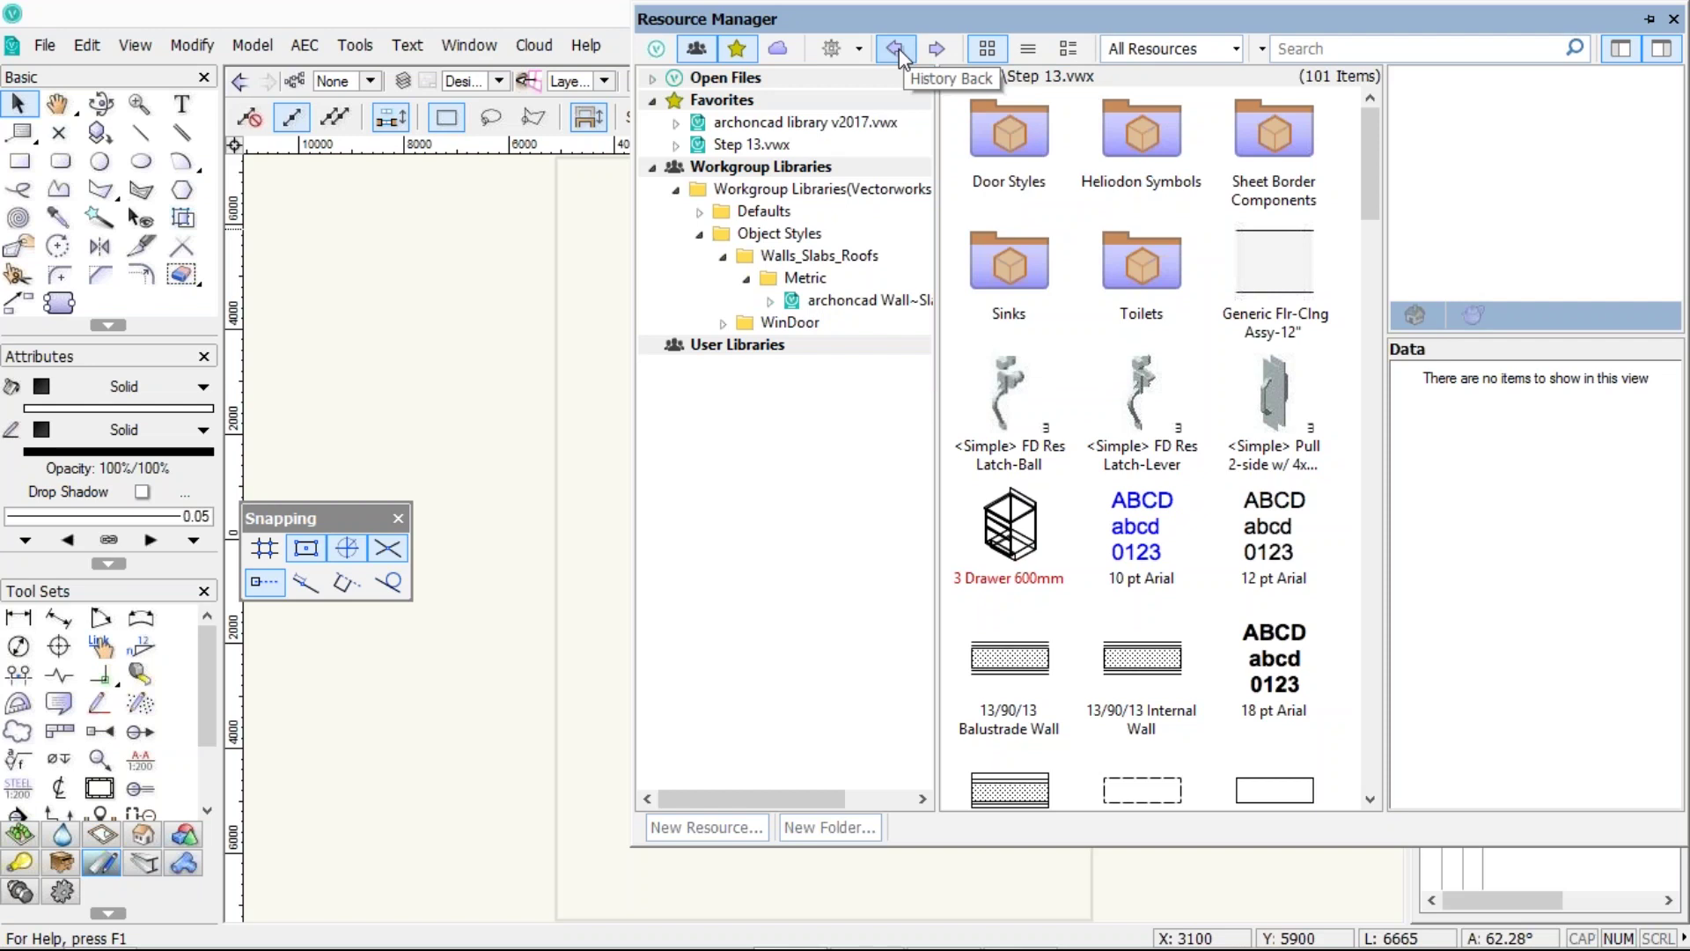
{"action": "left_click", "coordinate": [897, 49]}
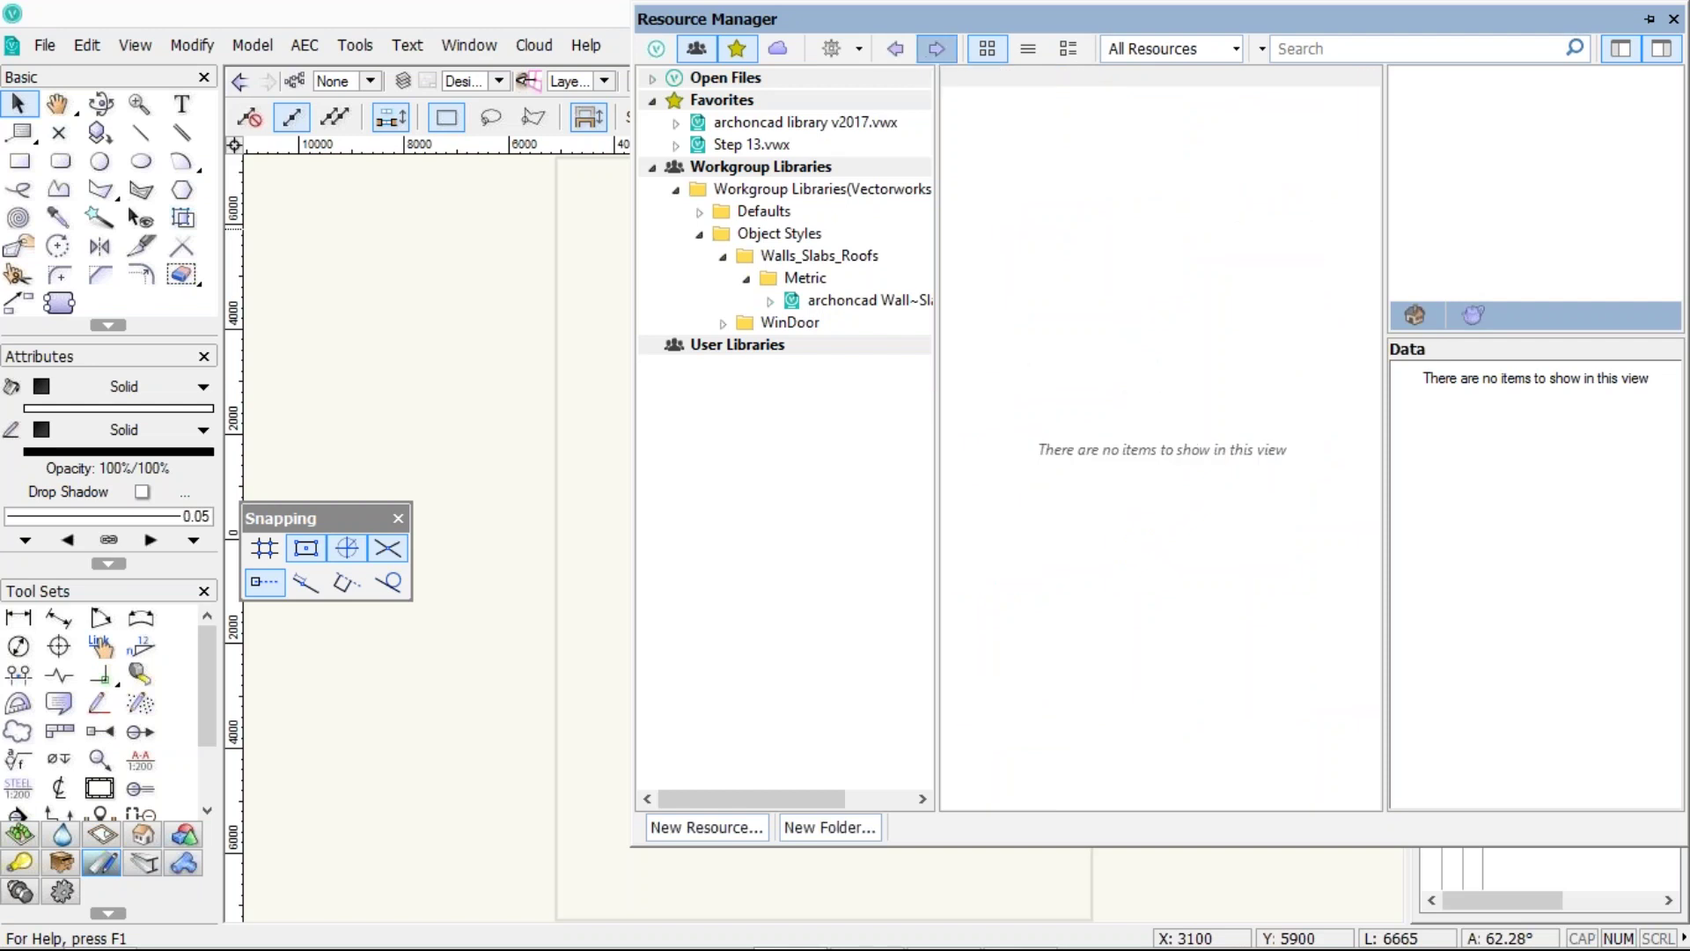
{"action": "left_click", "coordinate": [936, 48]}
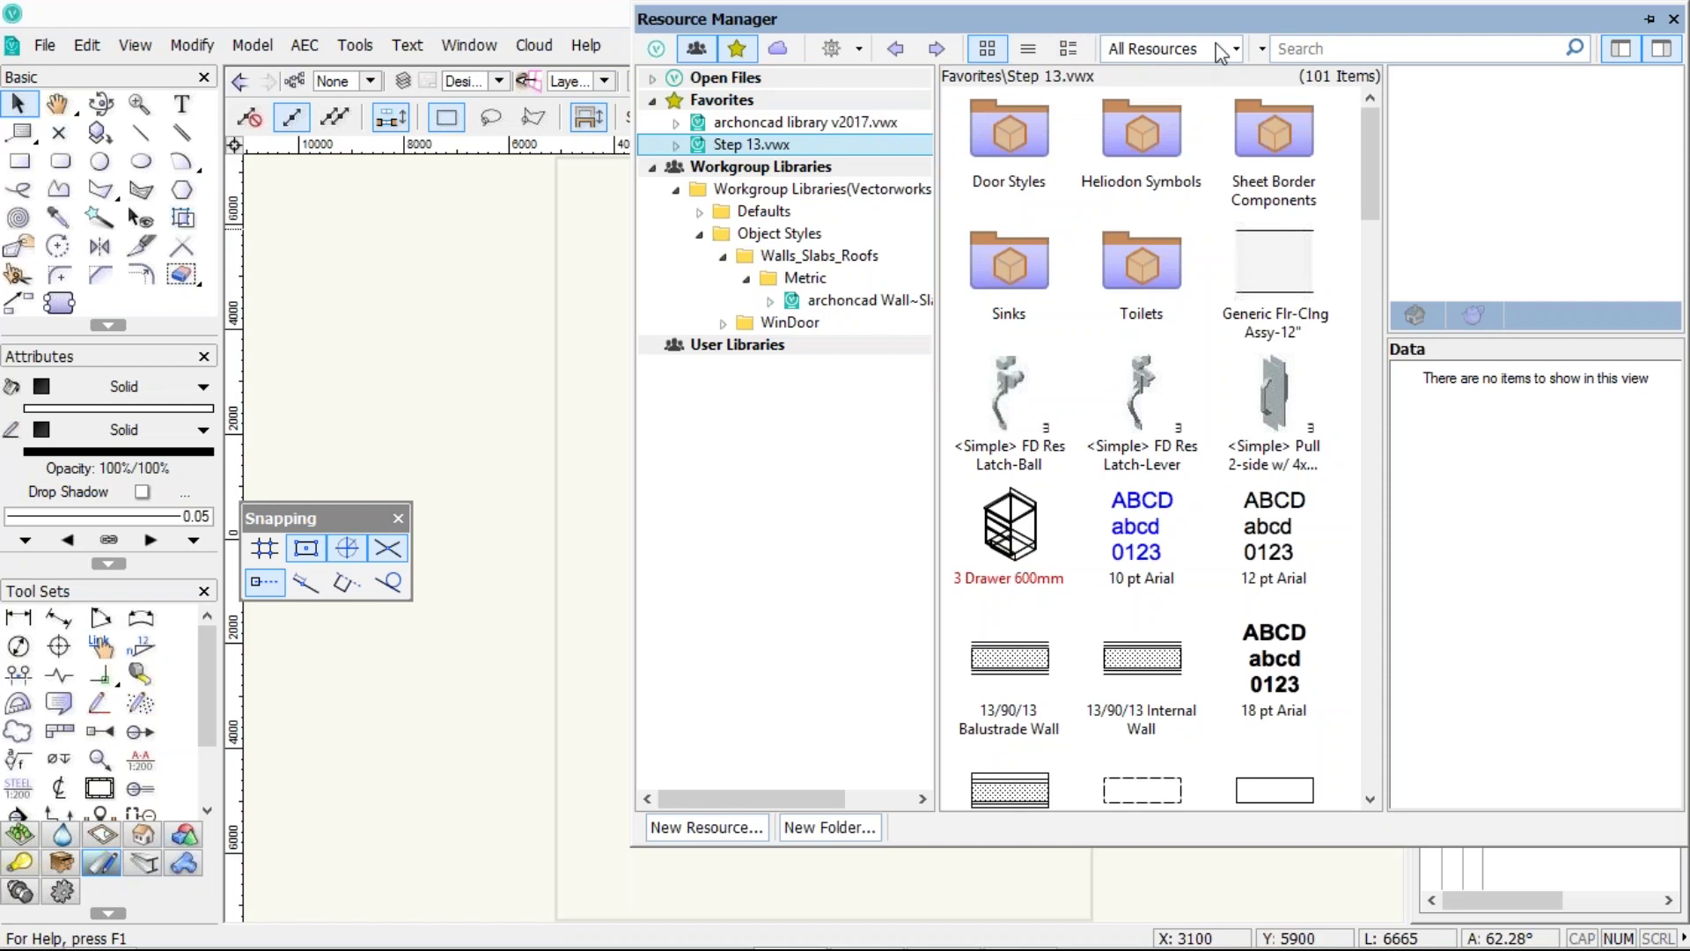
{"action": "left_click", "coordinate": [1671, 56]}
{"action": "left_click", "coordinate": [1671, 56]}
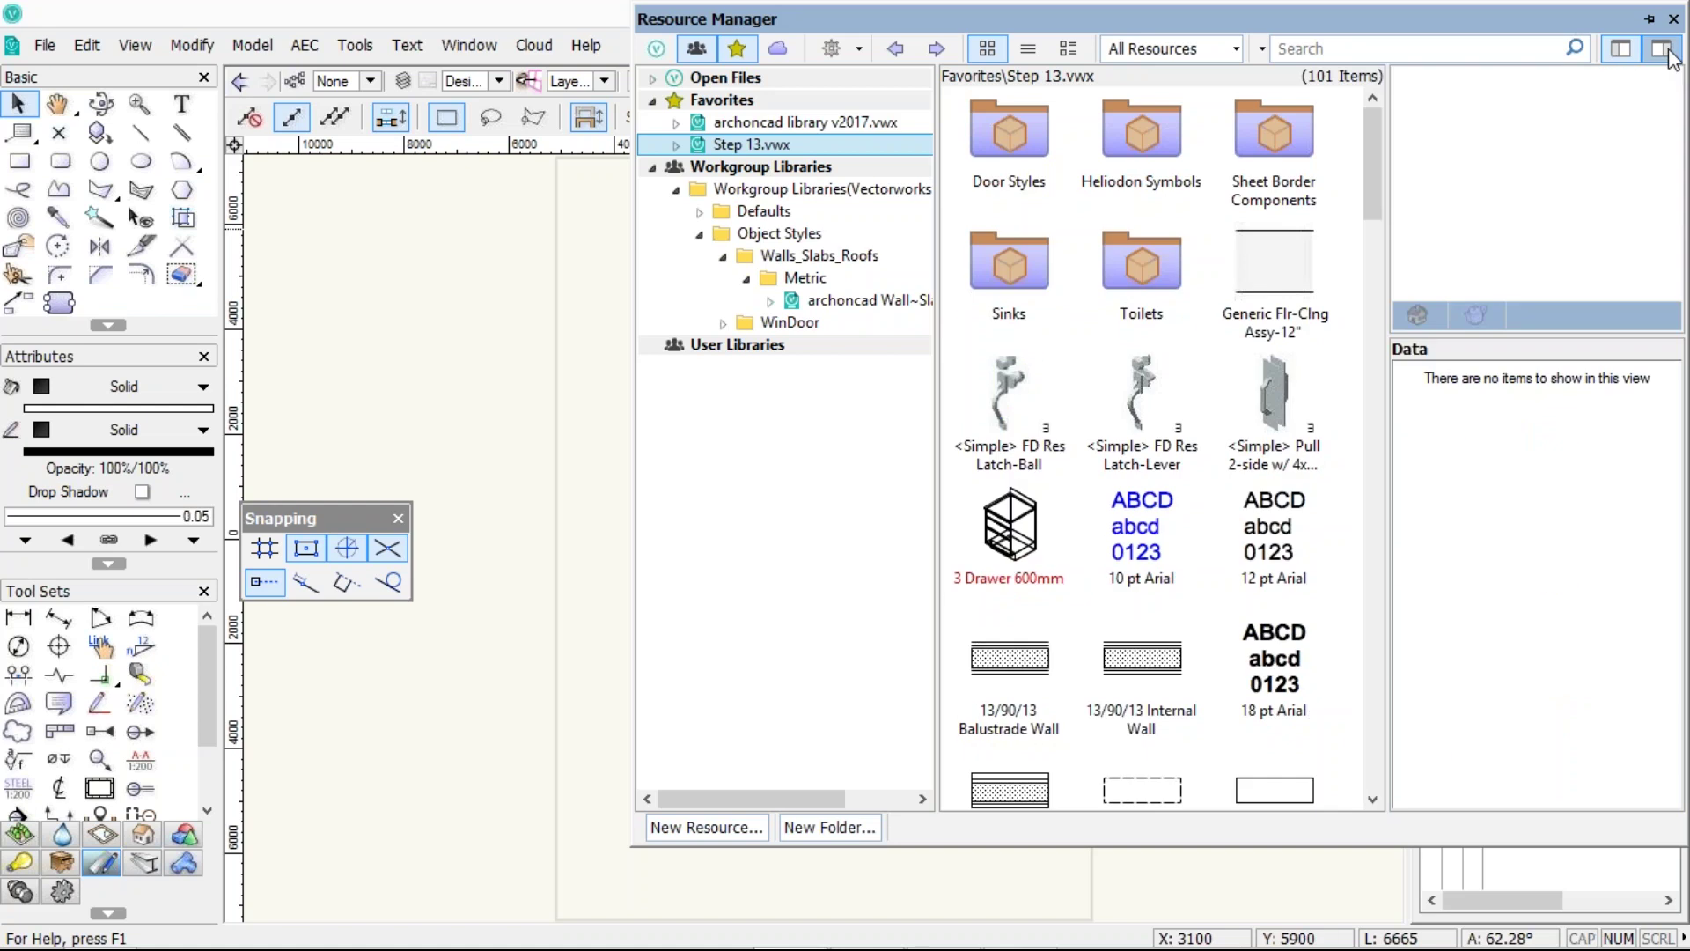
- Search all the resource libraries for "masonry" and look through the matching resources
{"action": "left_click", "coordinate": [1444, 49]}
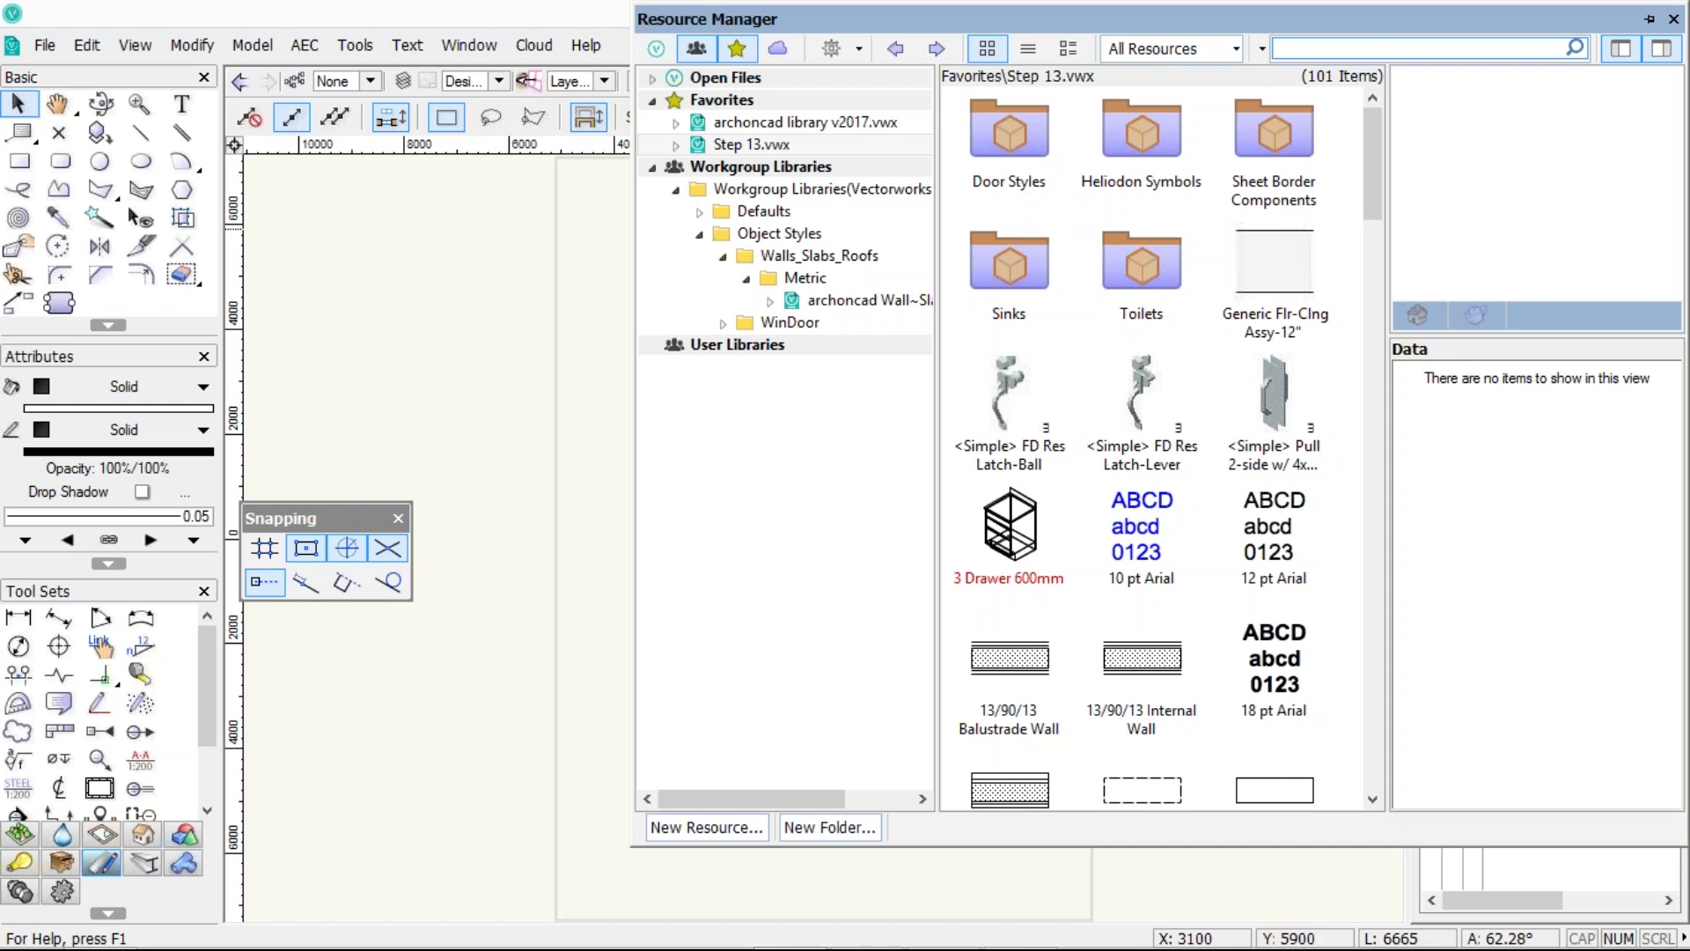
{"action": "type", "text": "masonry"}
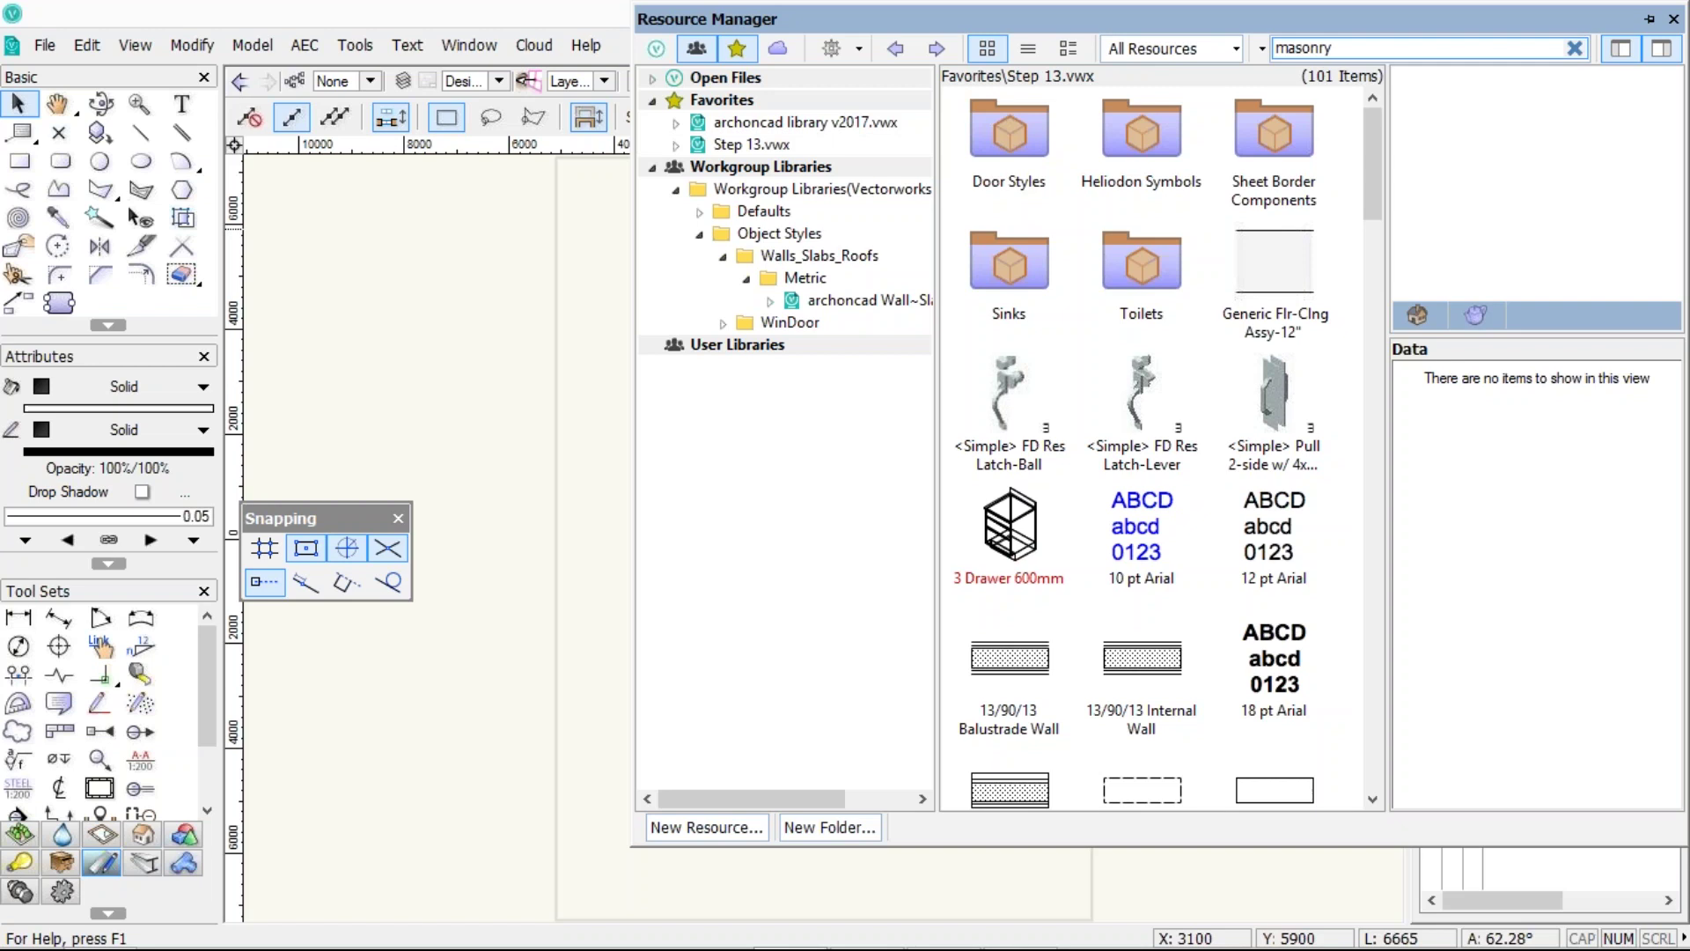
{"action": "key", "text": "Return"}
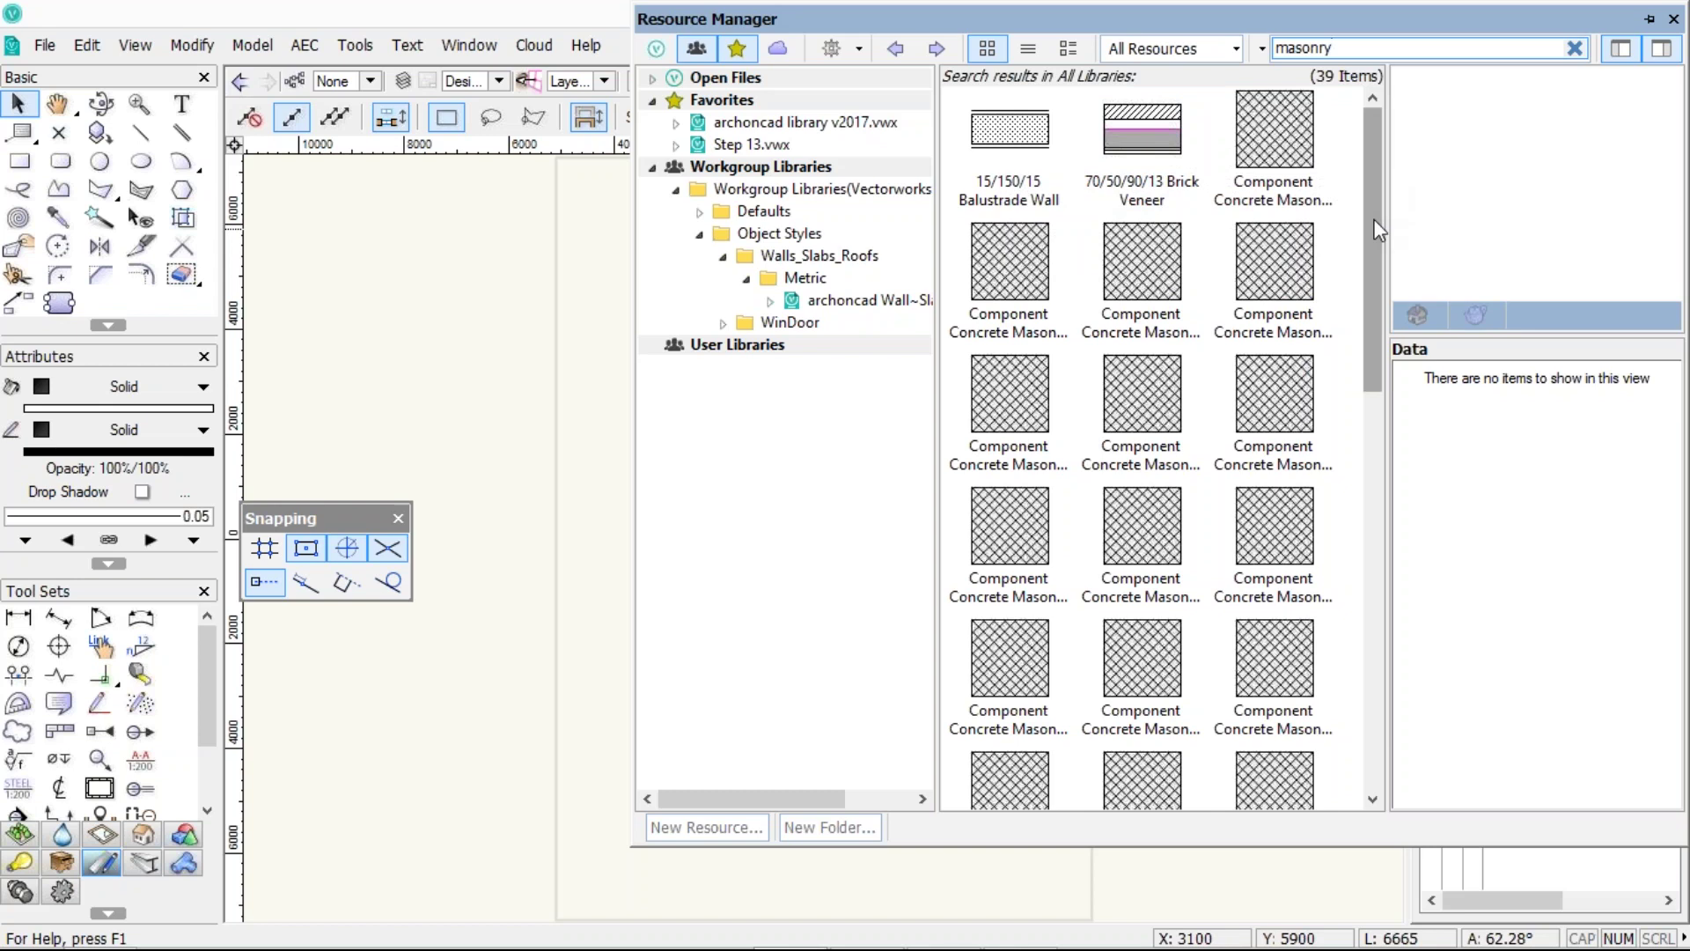
{"action": "scroll", "coordinate": [1361, 267], "scroll_direction": "down", "scroll_amount": 5}
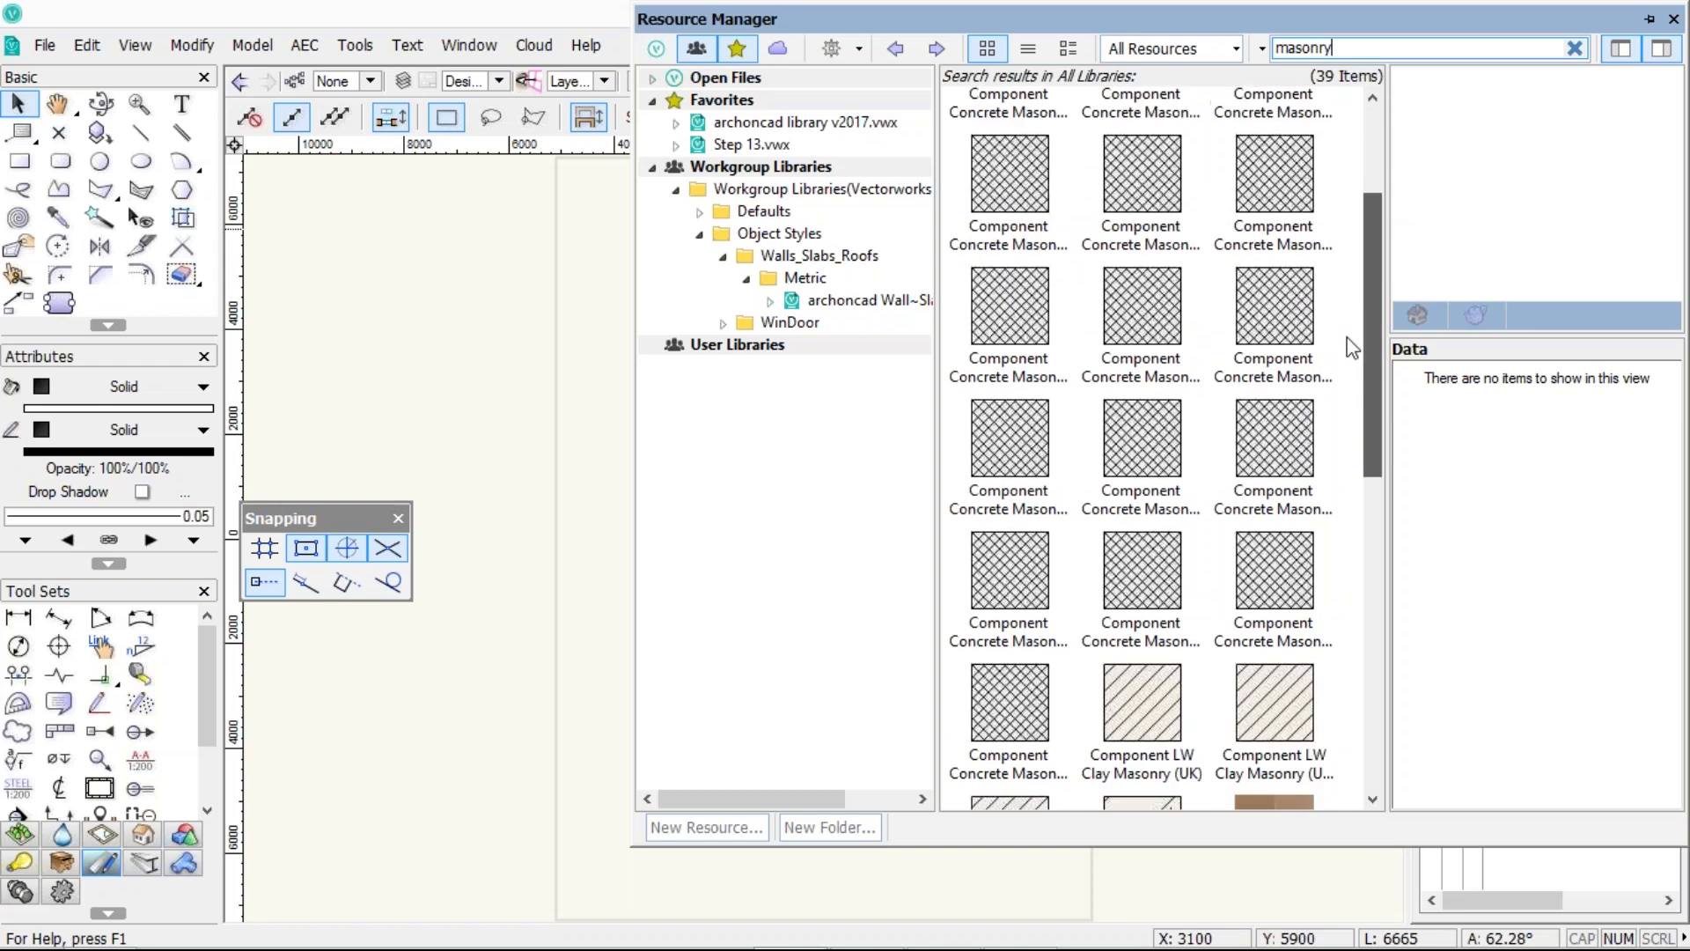
- Search the libraries for "light timber frame" and preview the block foundation wall resource with its tag data
{"action": "left_click_drag", "start_coordinate": [1325, 534], "coordinate": [1315, 54]}
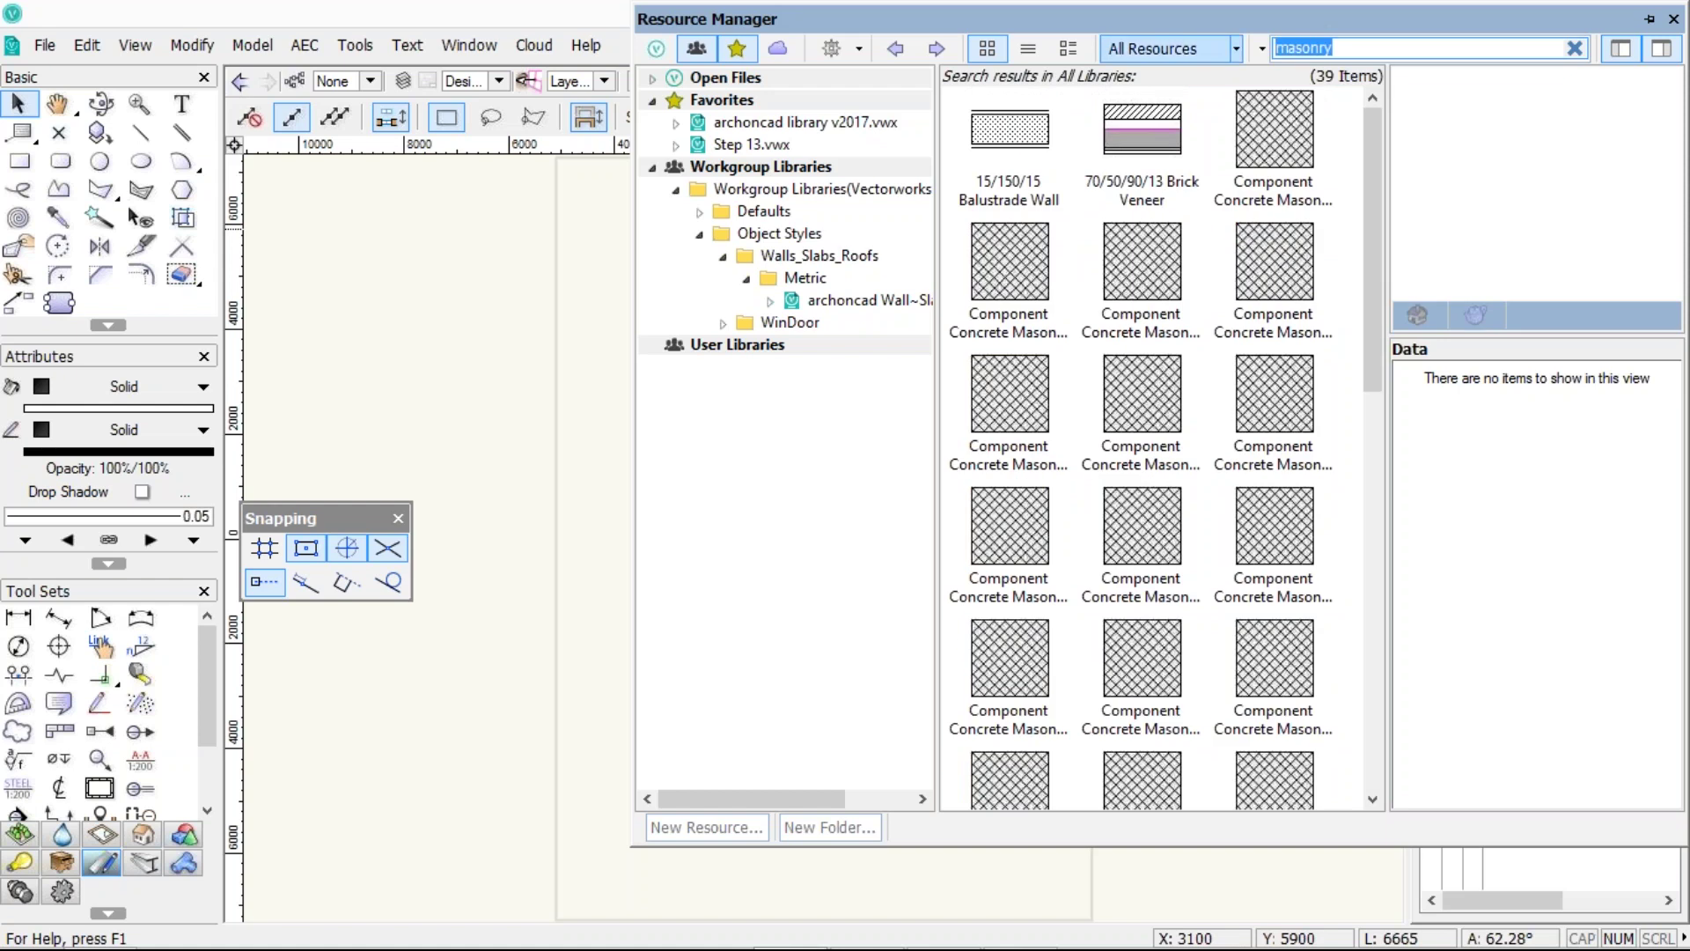
{"action": "type", "text": "light timber fra"}
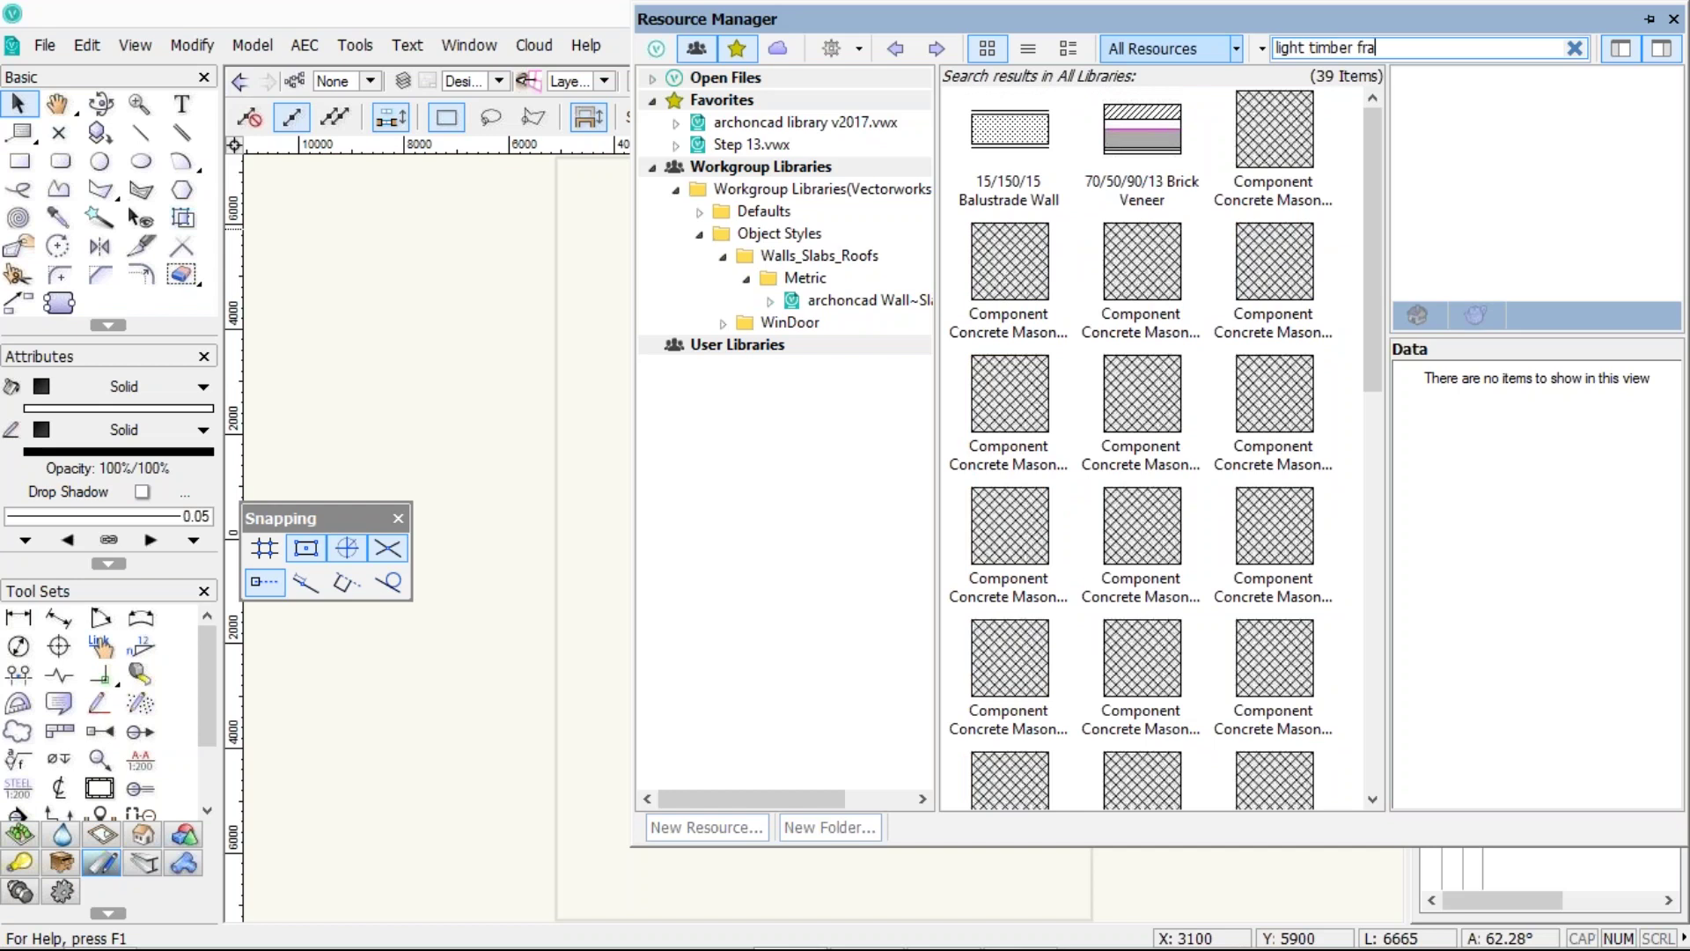
{"action": "type", "text": "me"}
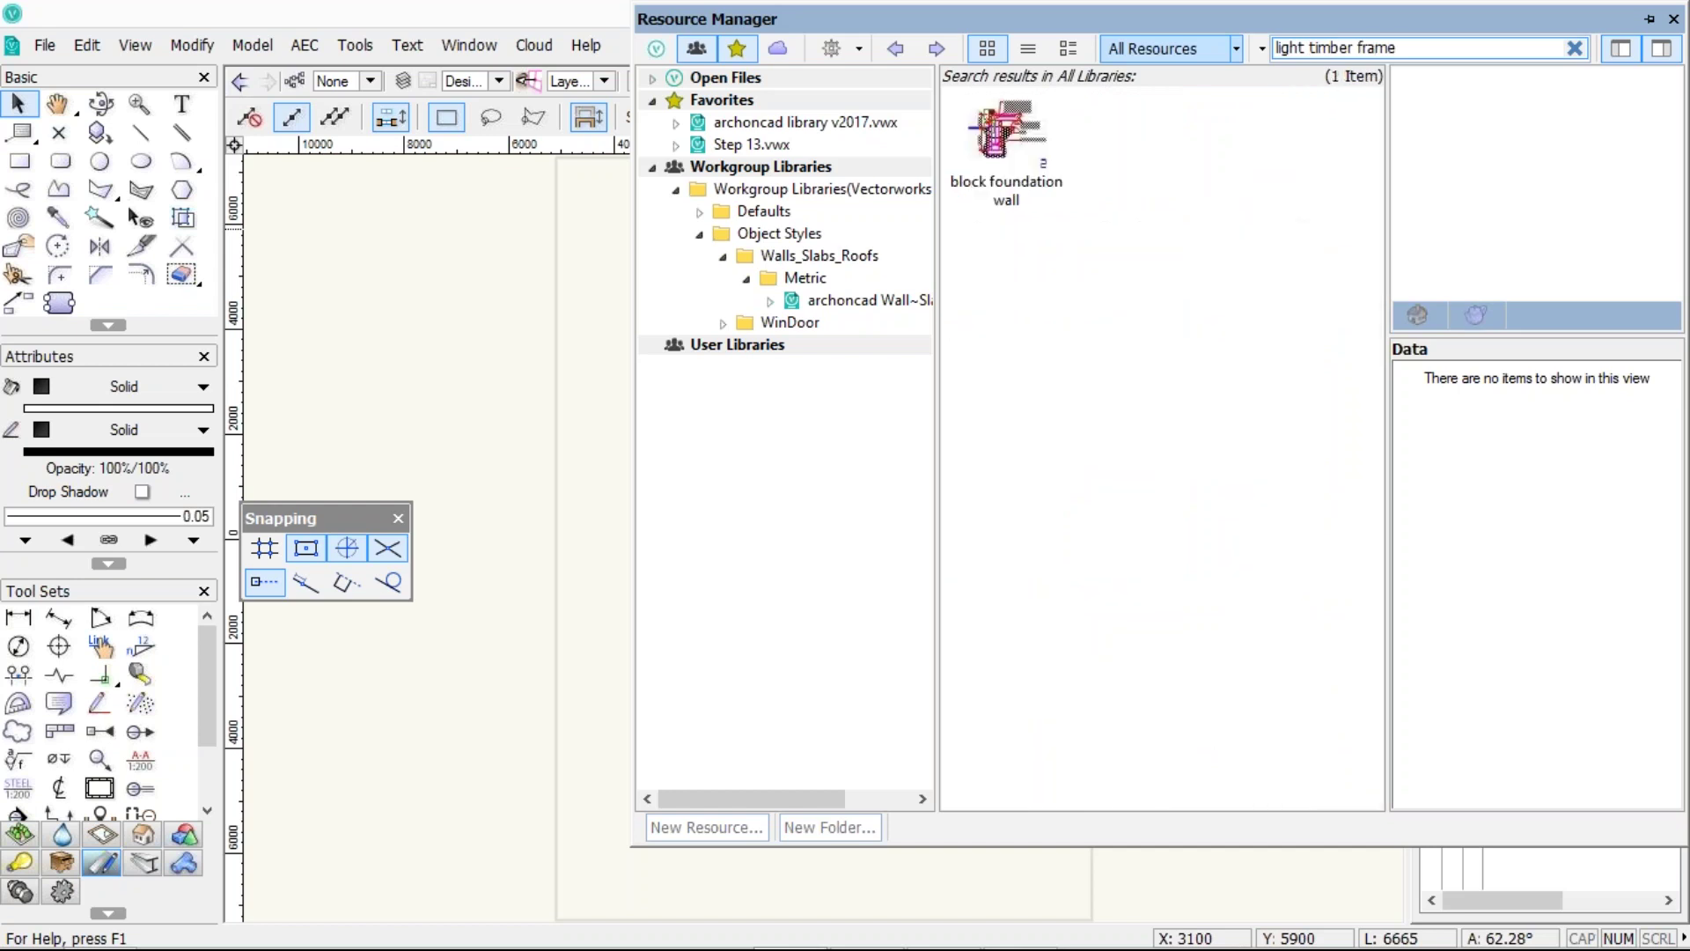
{"action": "left_click", "coordinate": [1009, 155]}
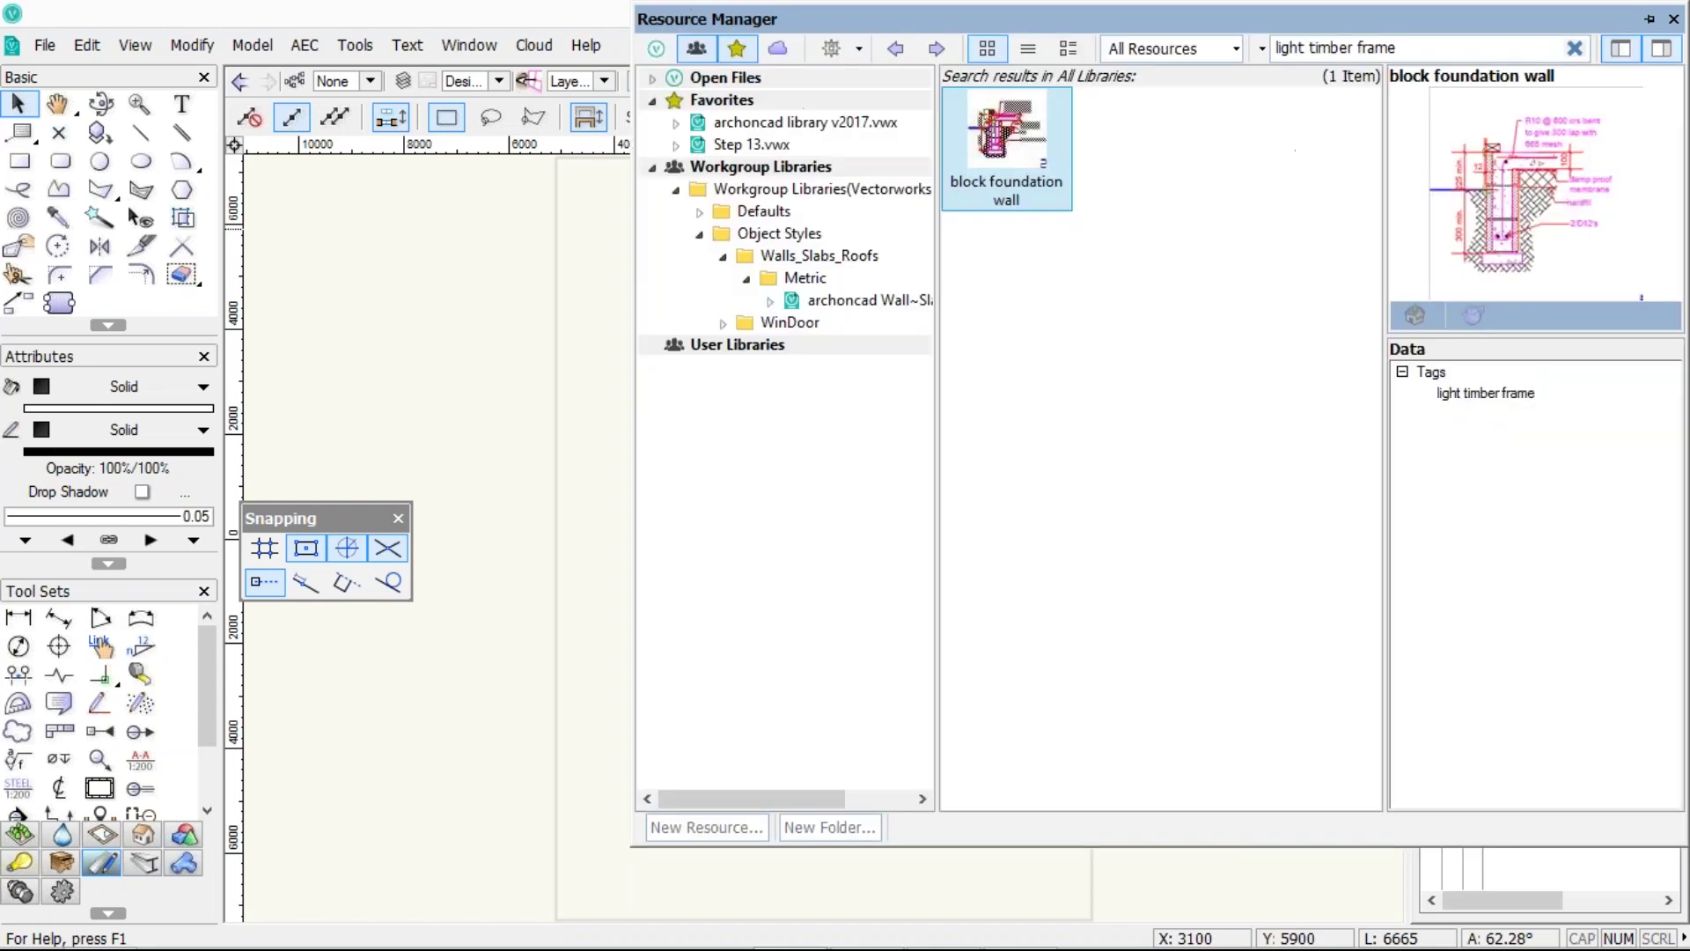
- Expand the Open Files group and browse the resources of the open Step 13 working file
{"action": "left_click", "coordinate": [652, 77]}
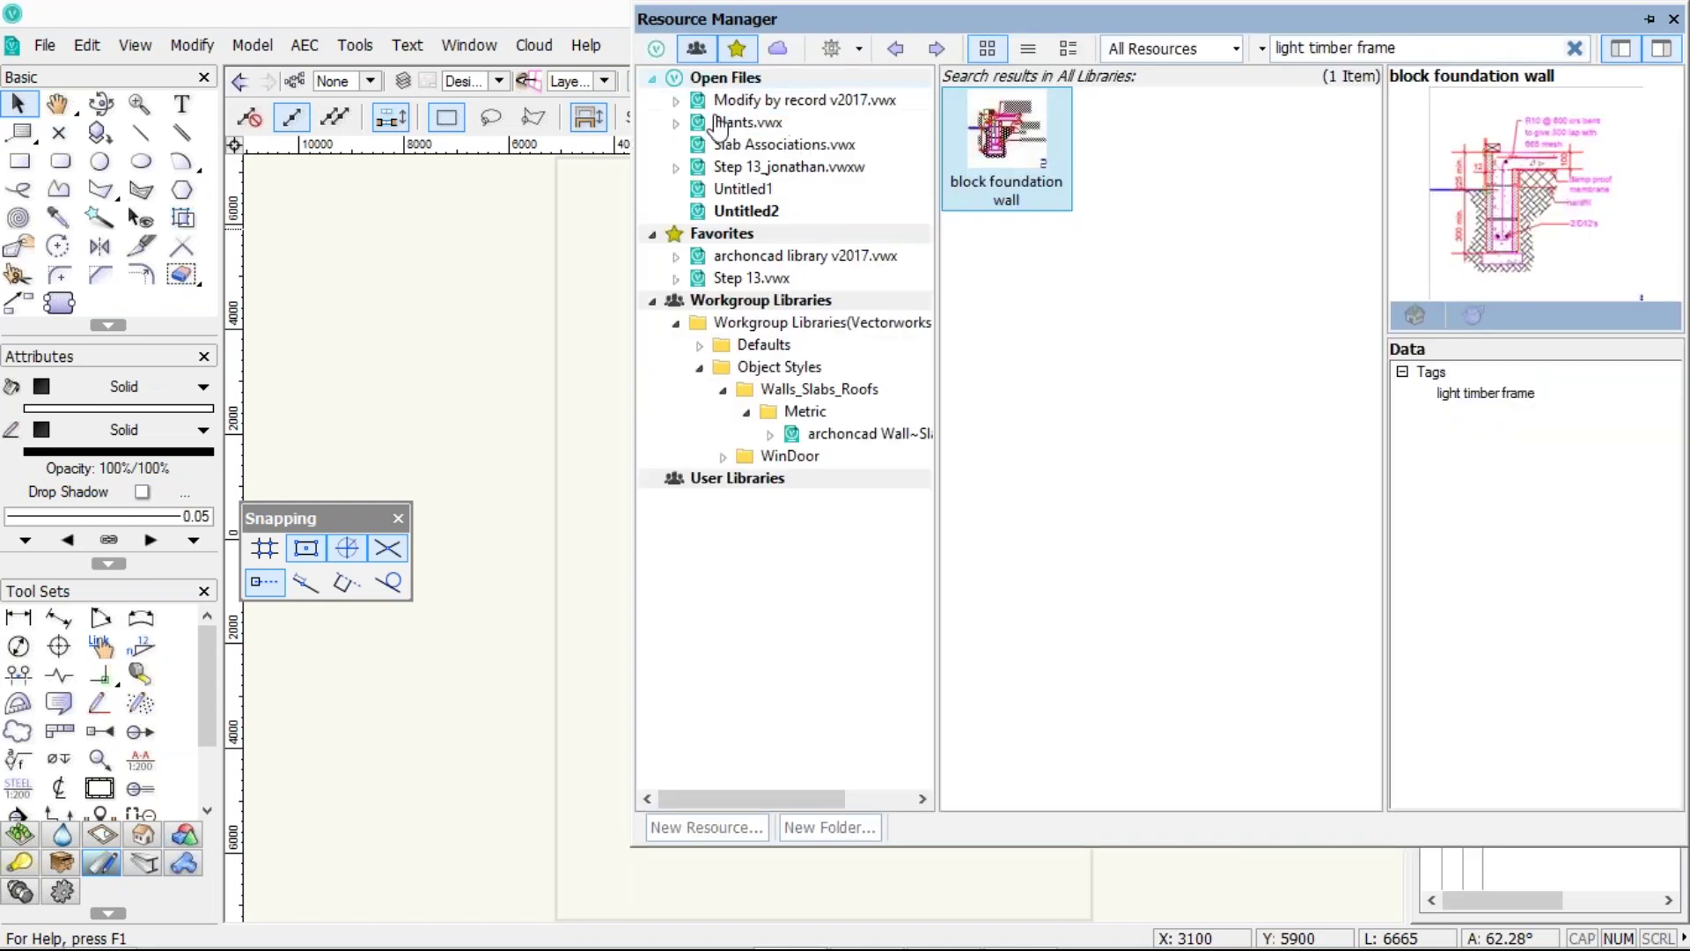
{"action": "left_click", "coordinate": [765, 169]}
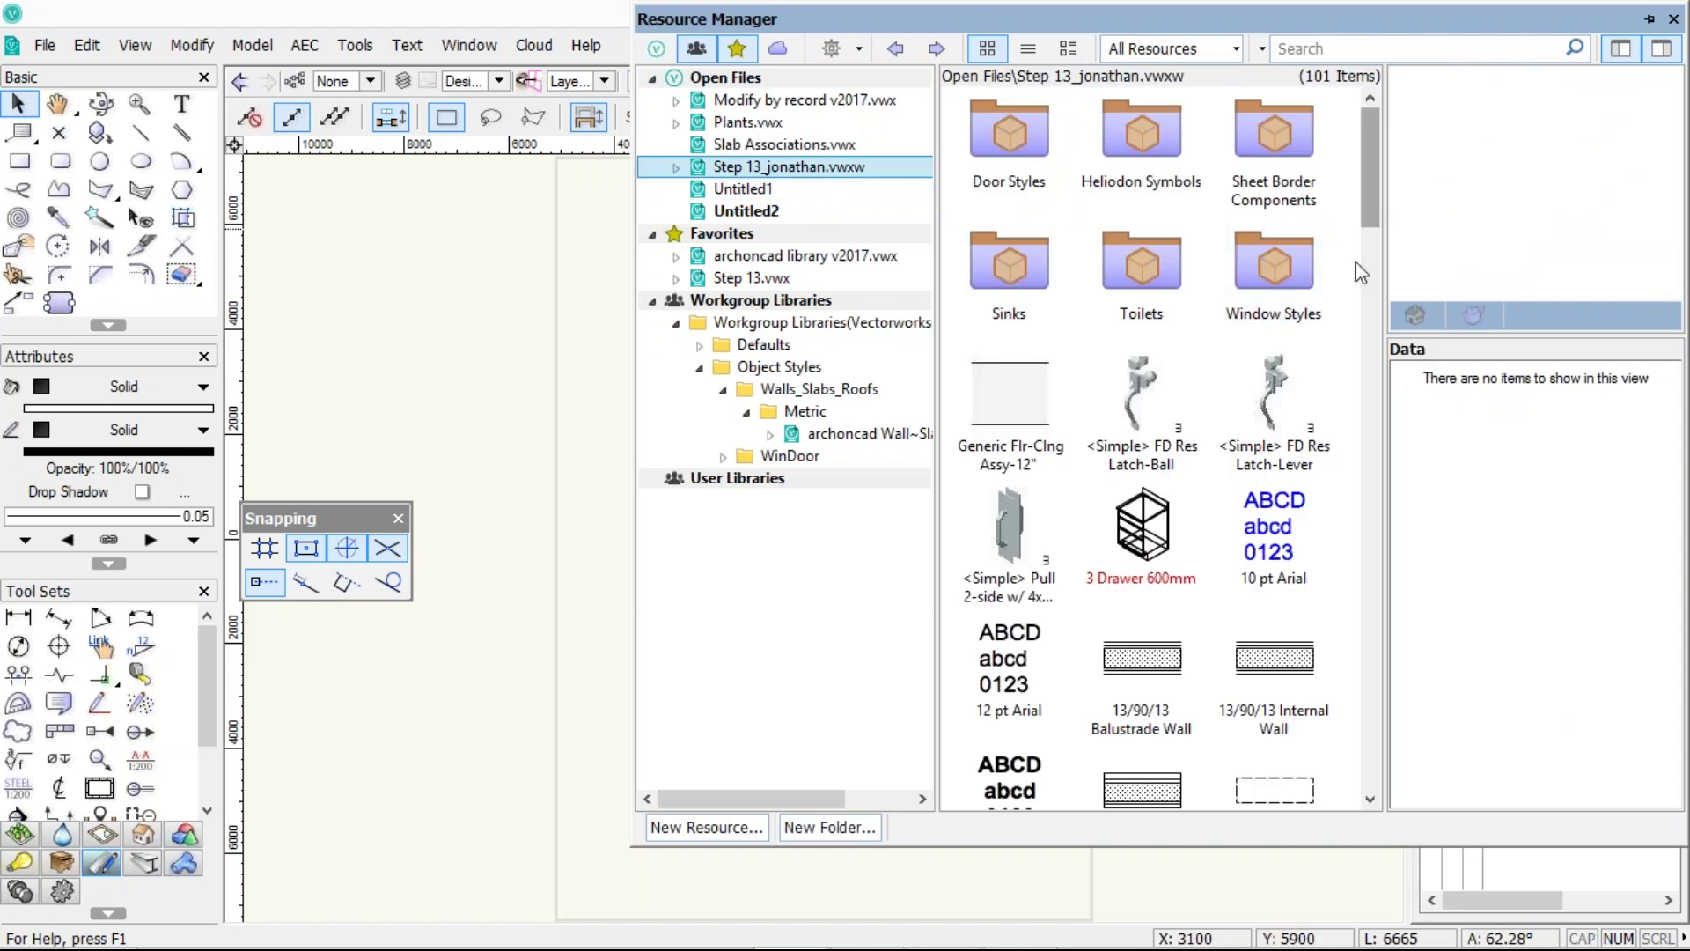
{"action": "scroll", "coordinate": [1360, 273], "scroll_direction": "down", "scroll_amount": 3}
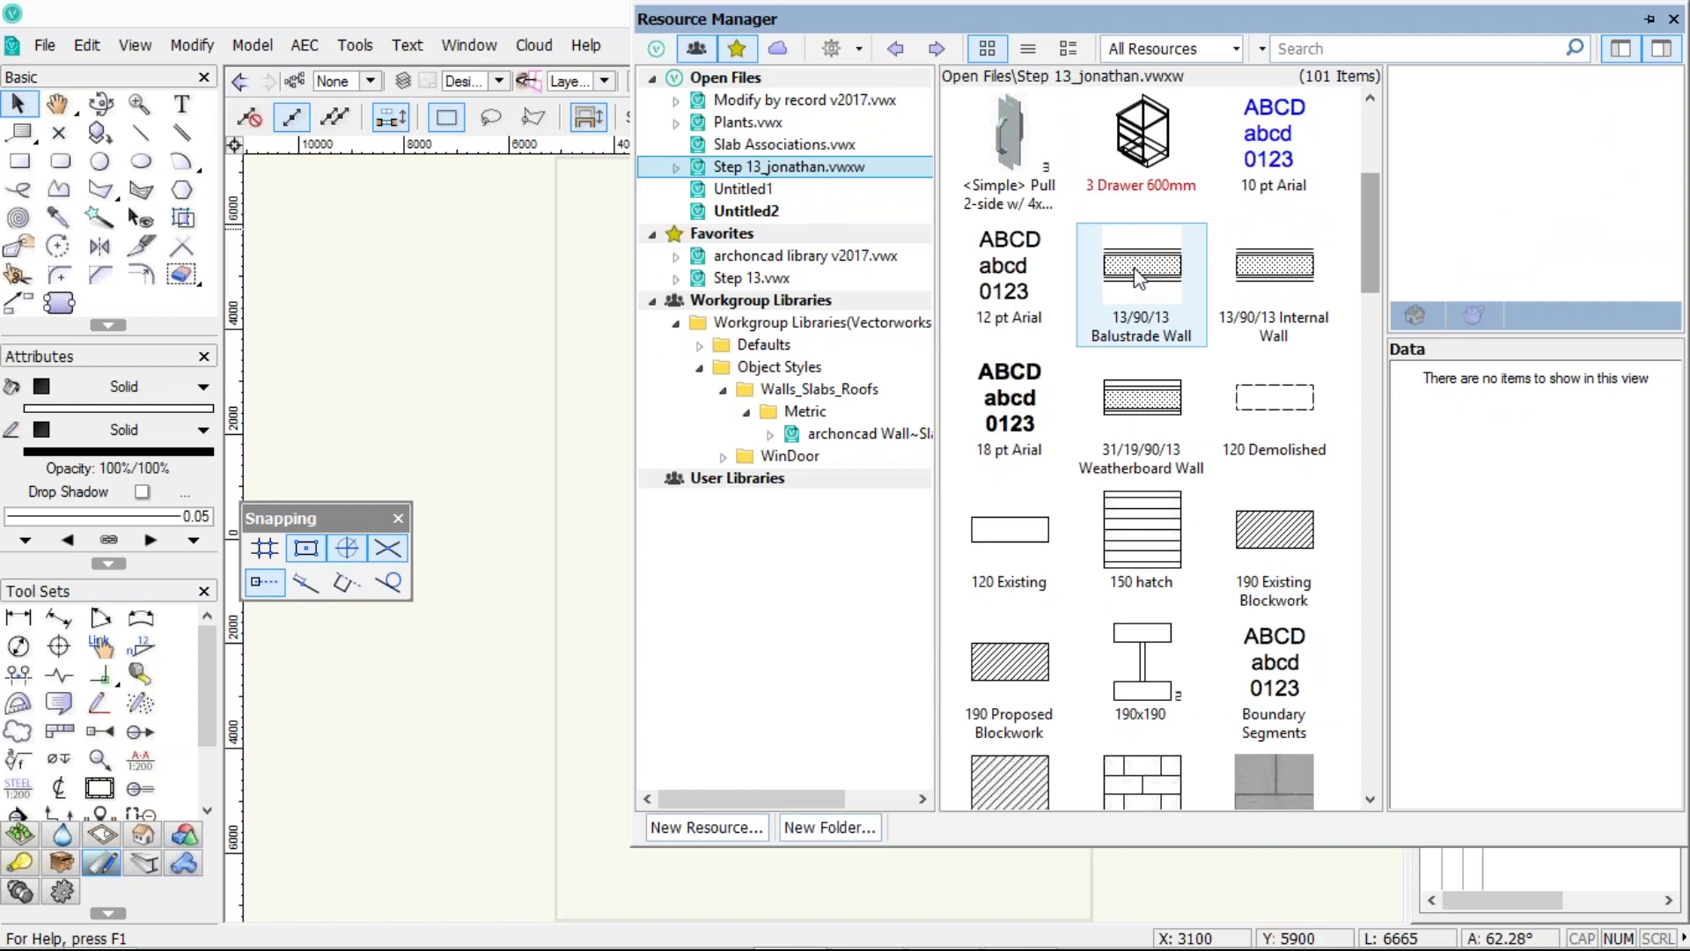
{"action": "right_click", "coordinate": [1137, 275]}
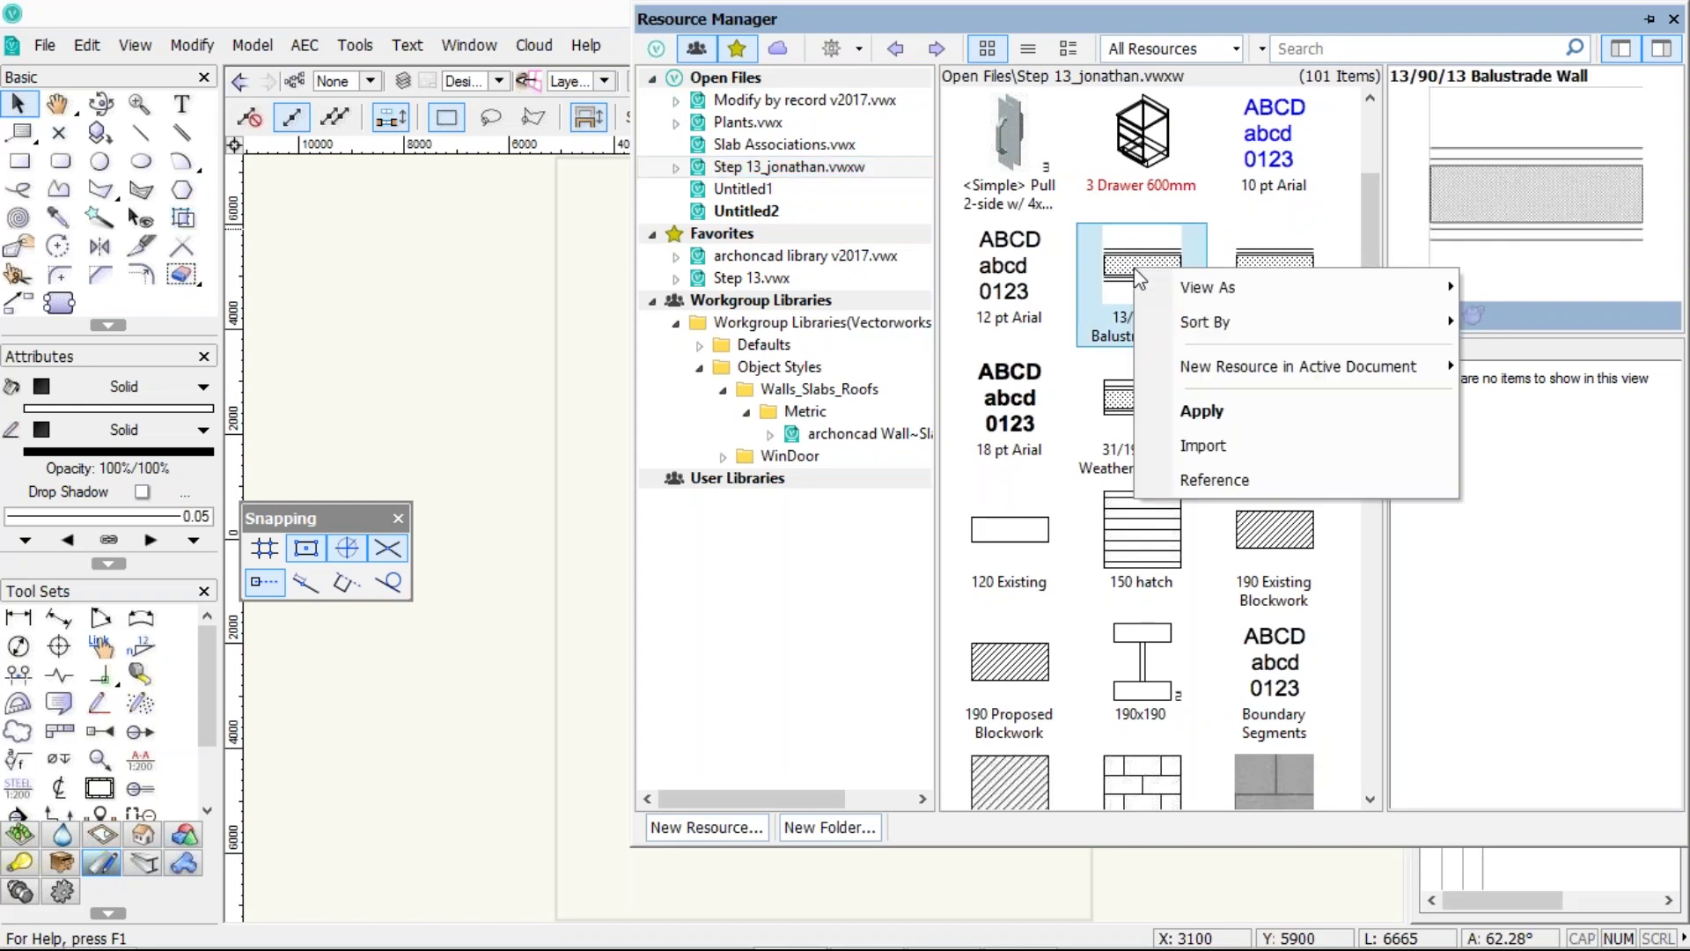
{"action": "left_click", "coordinate": [789, 169]}
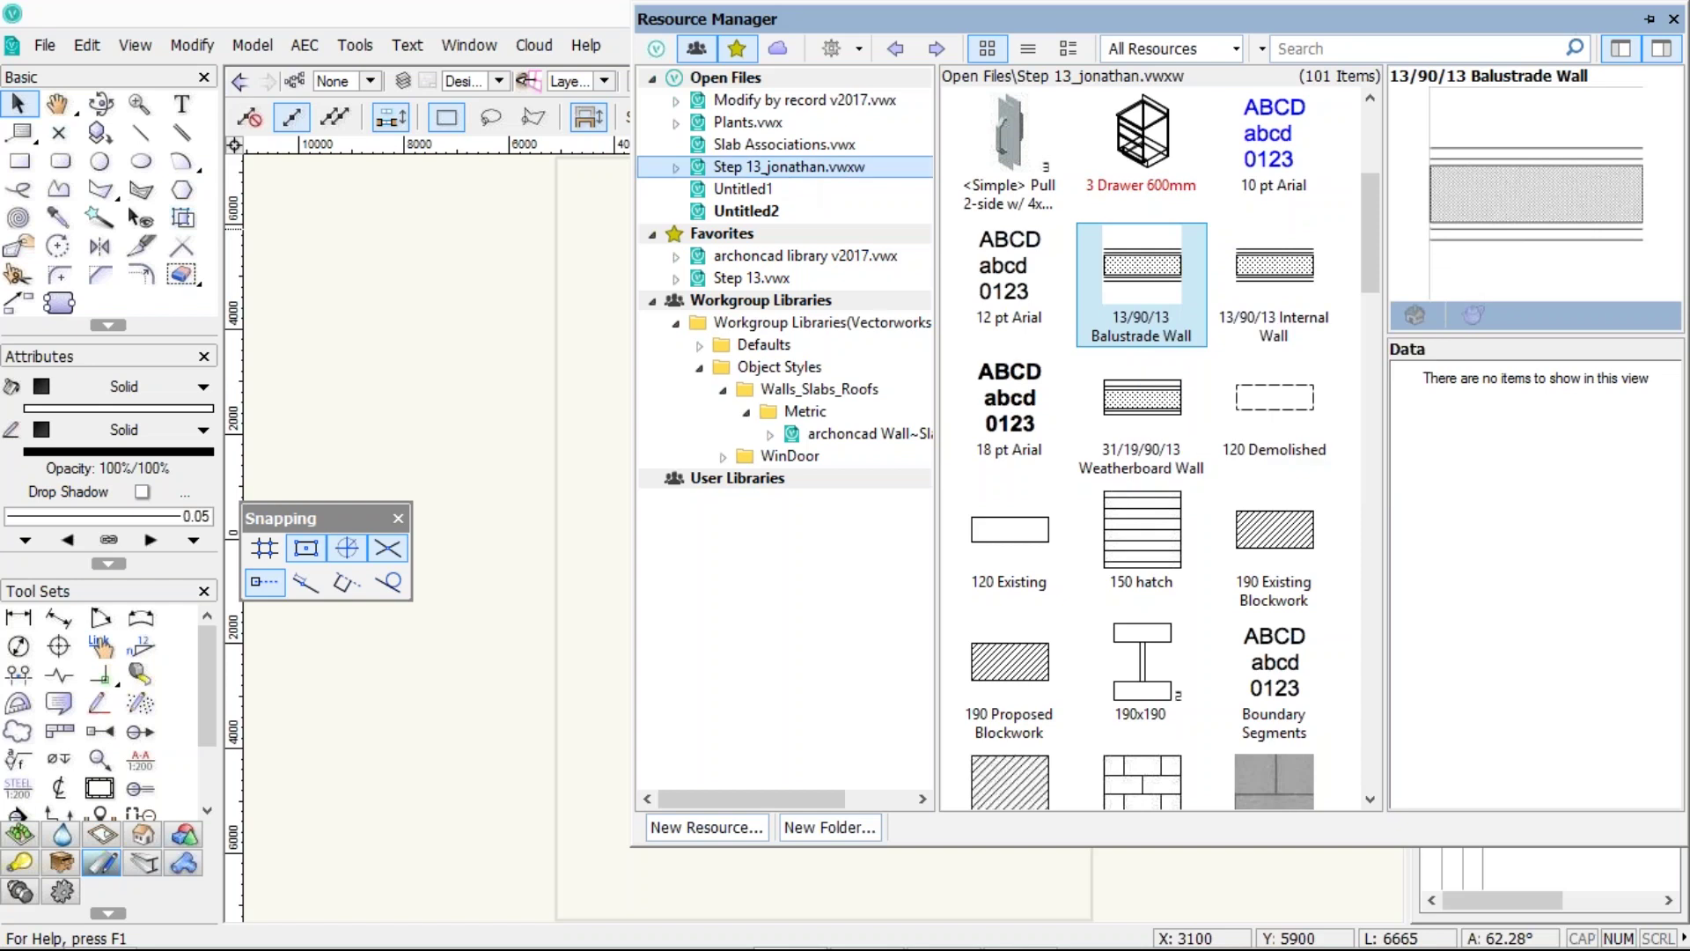
{"action": "right_click", "coordinate": [784, 167]}
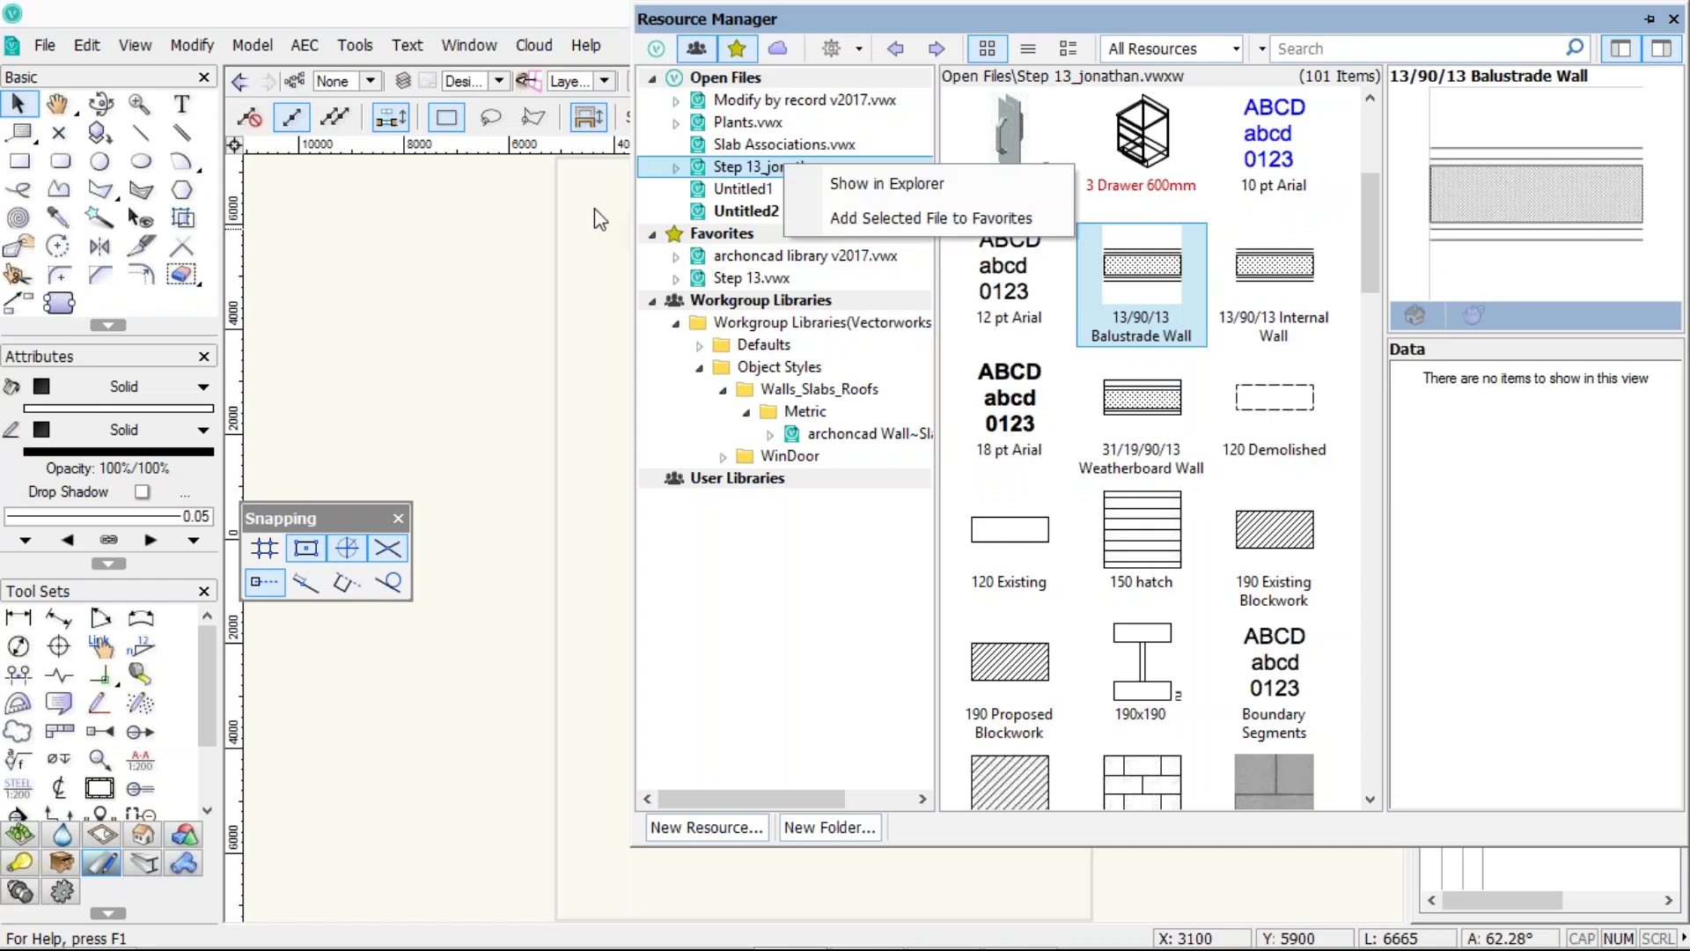
- Make the Step 13 working file the active document
{"action": "left_click", "coordinate": [490, 55]}
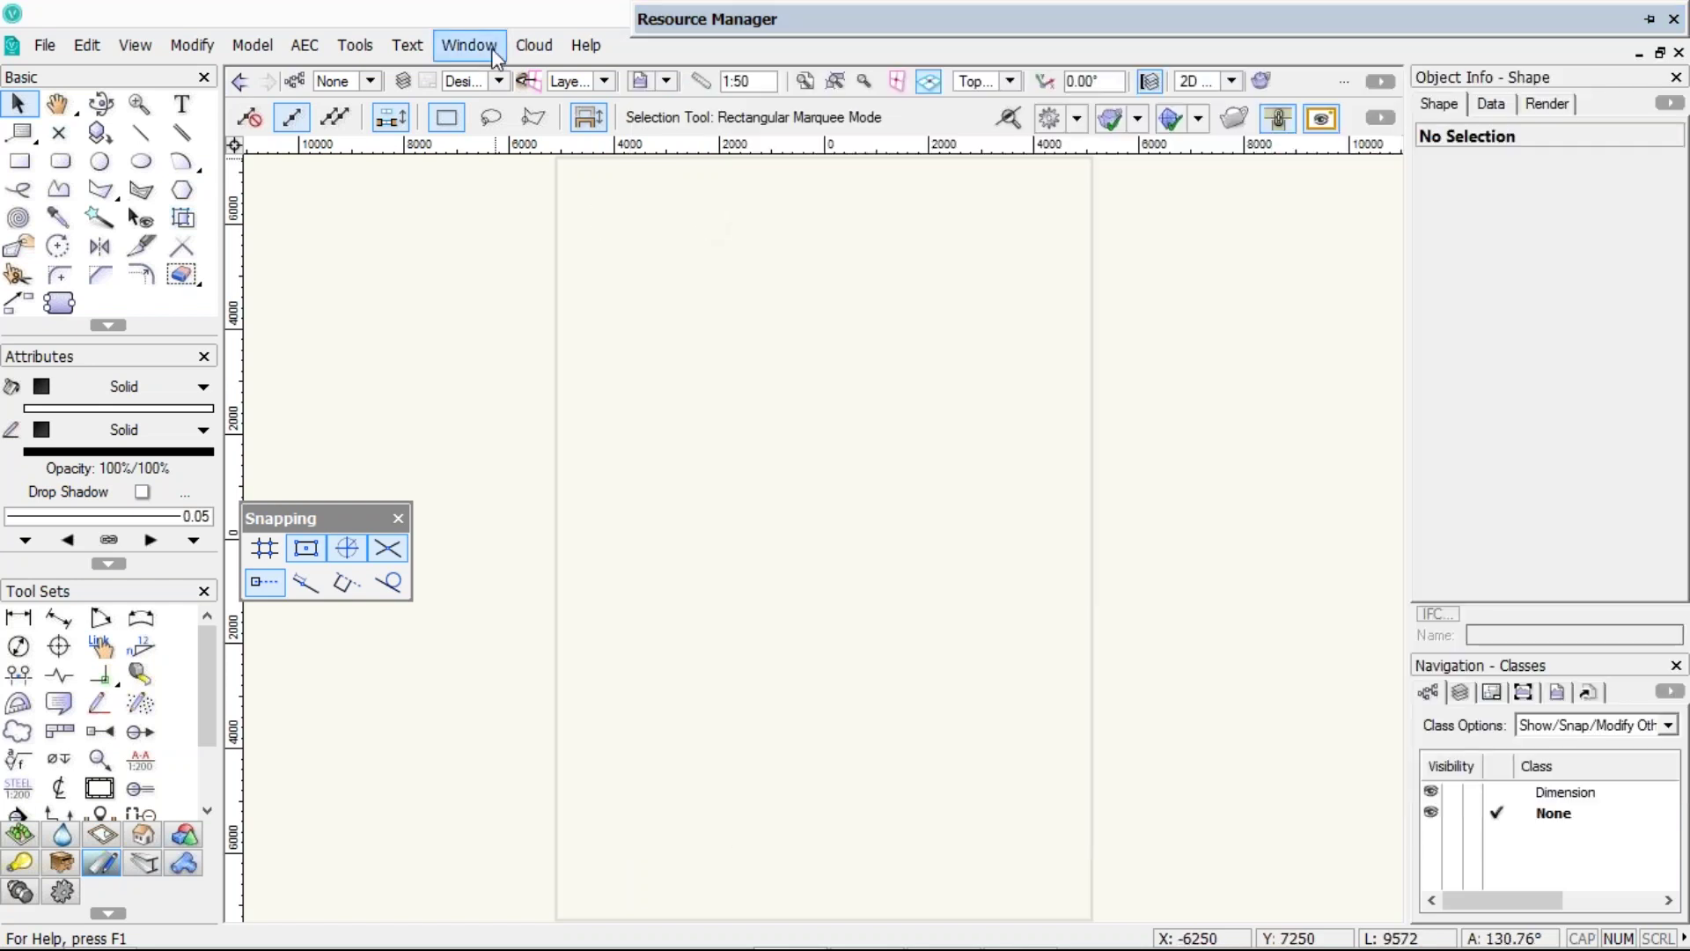
{"action": "left_click", "coordinate": [471, 45]}
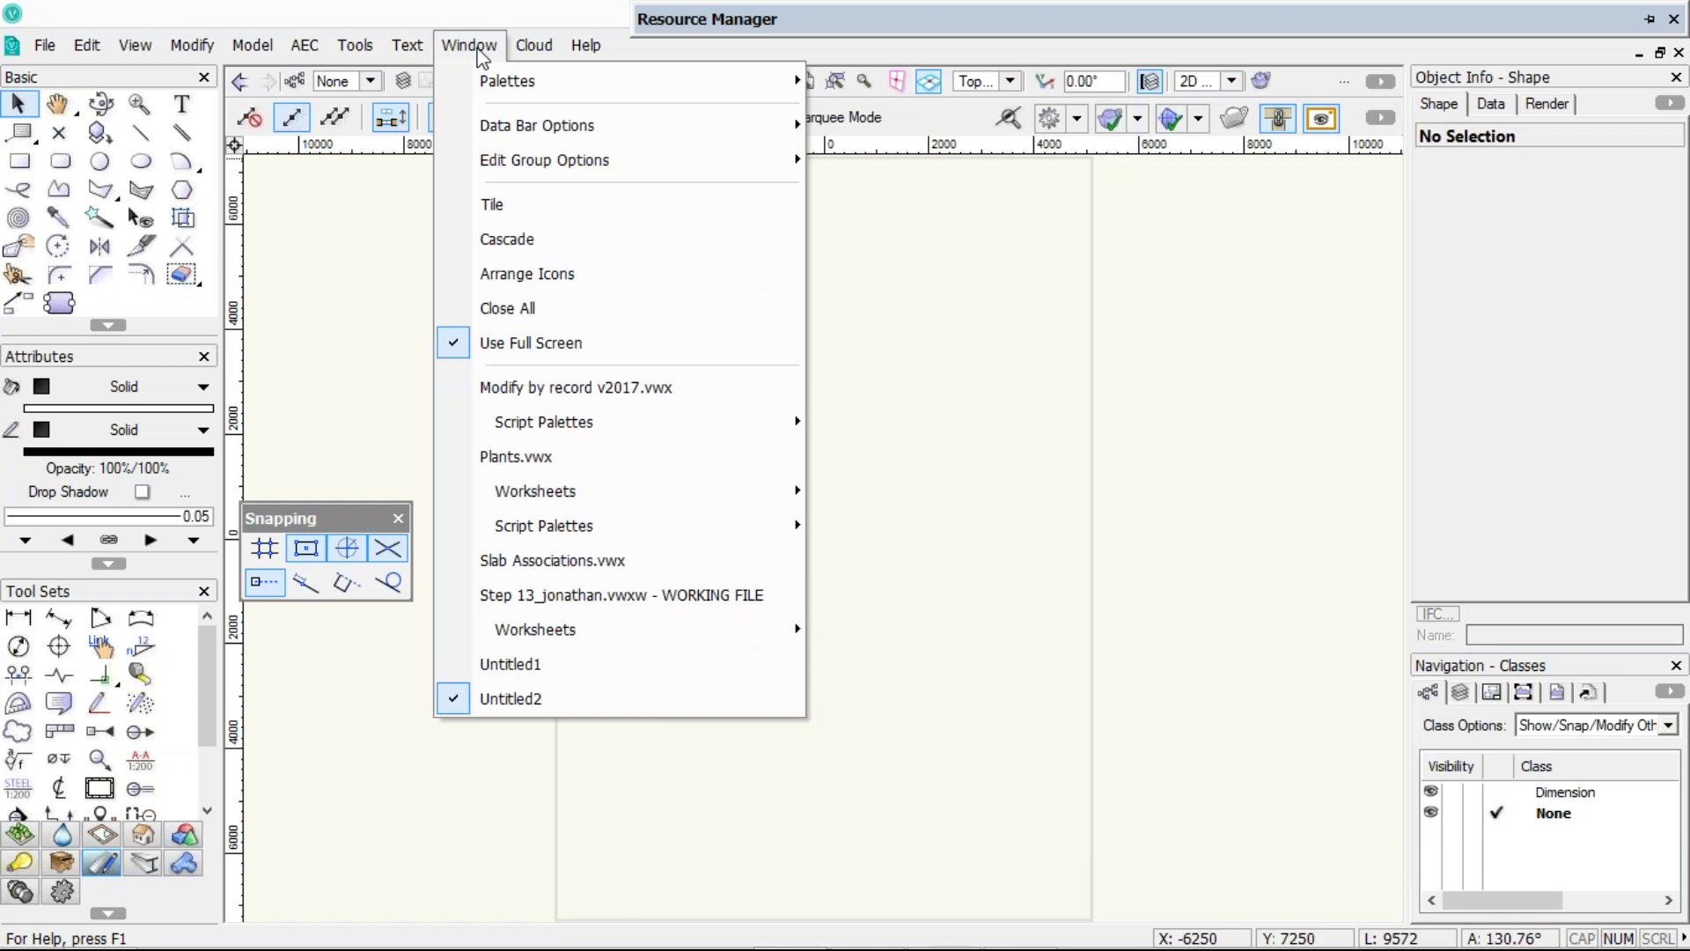
{"action": "left_click", "coordinate": [469, 598]}
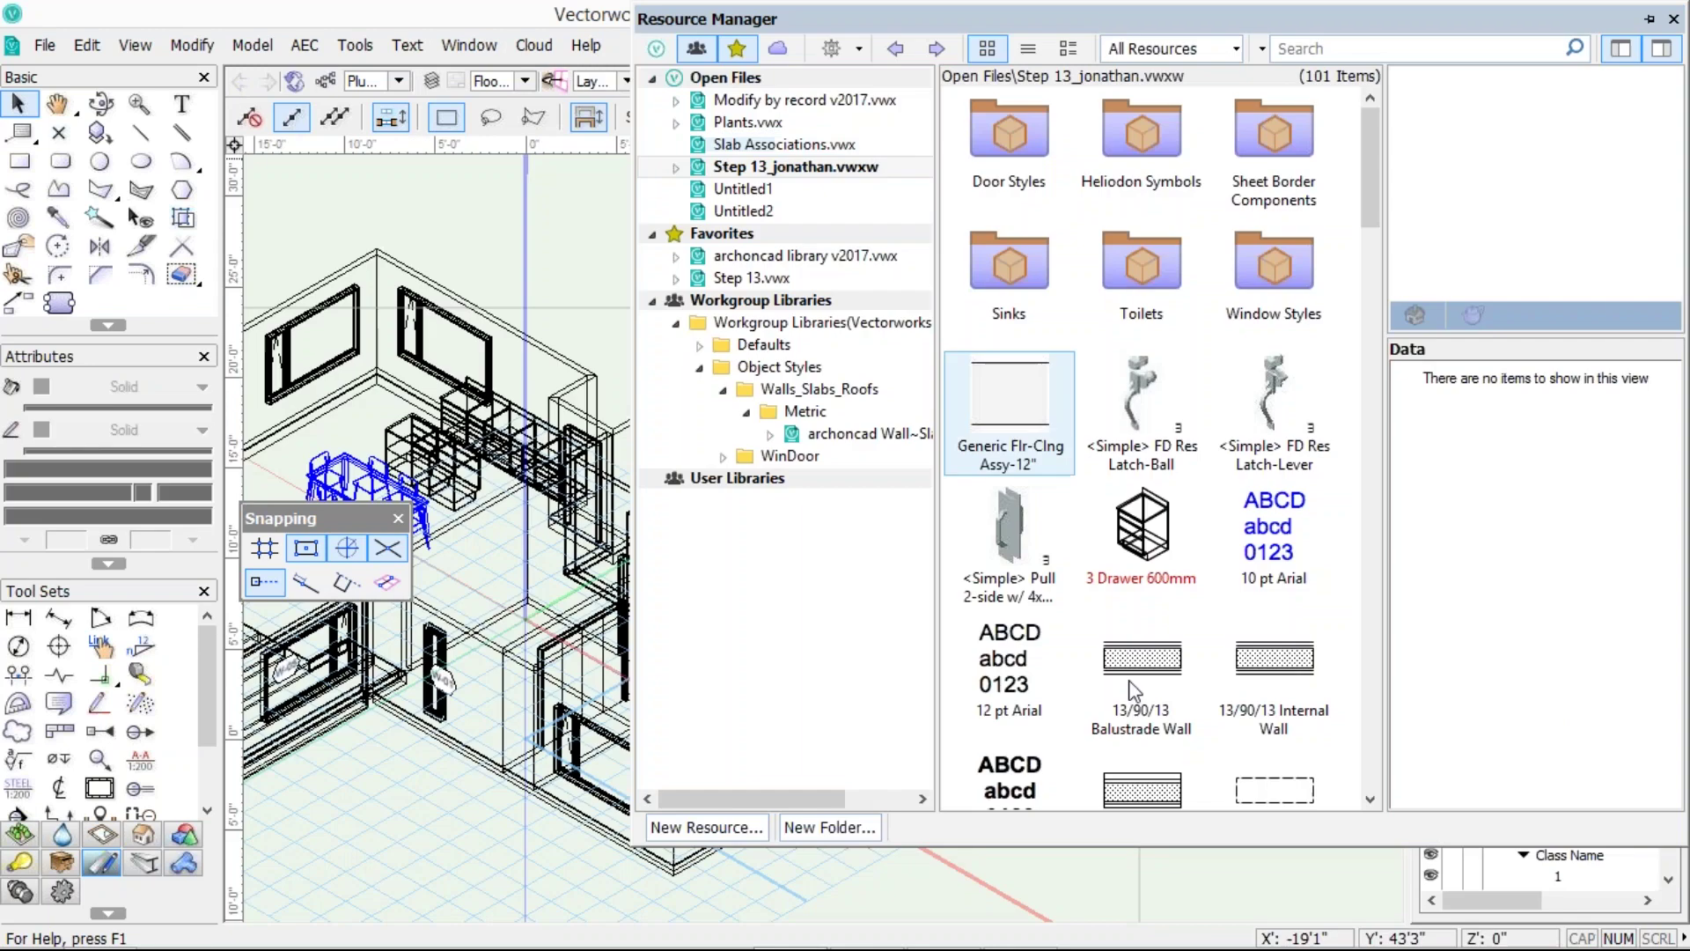
- Add the tag "internal walls" to the 13/90/13 Balustrade Wall resource
{"action": "left_click", "coordinate": [1135, 691]}
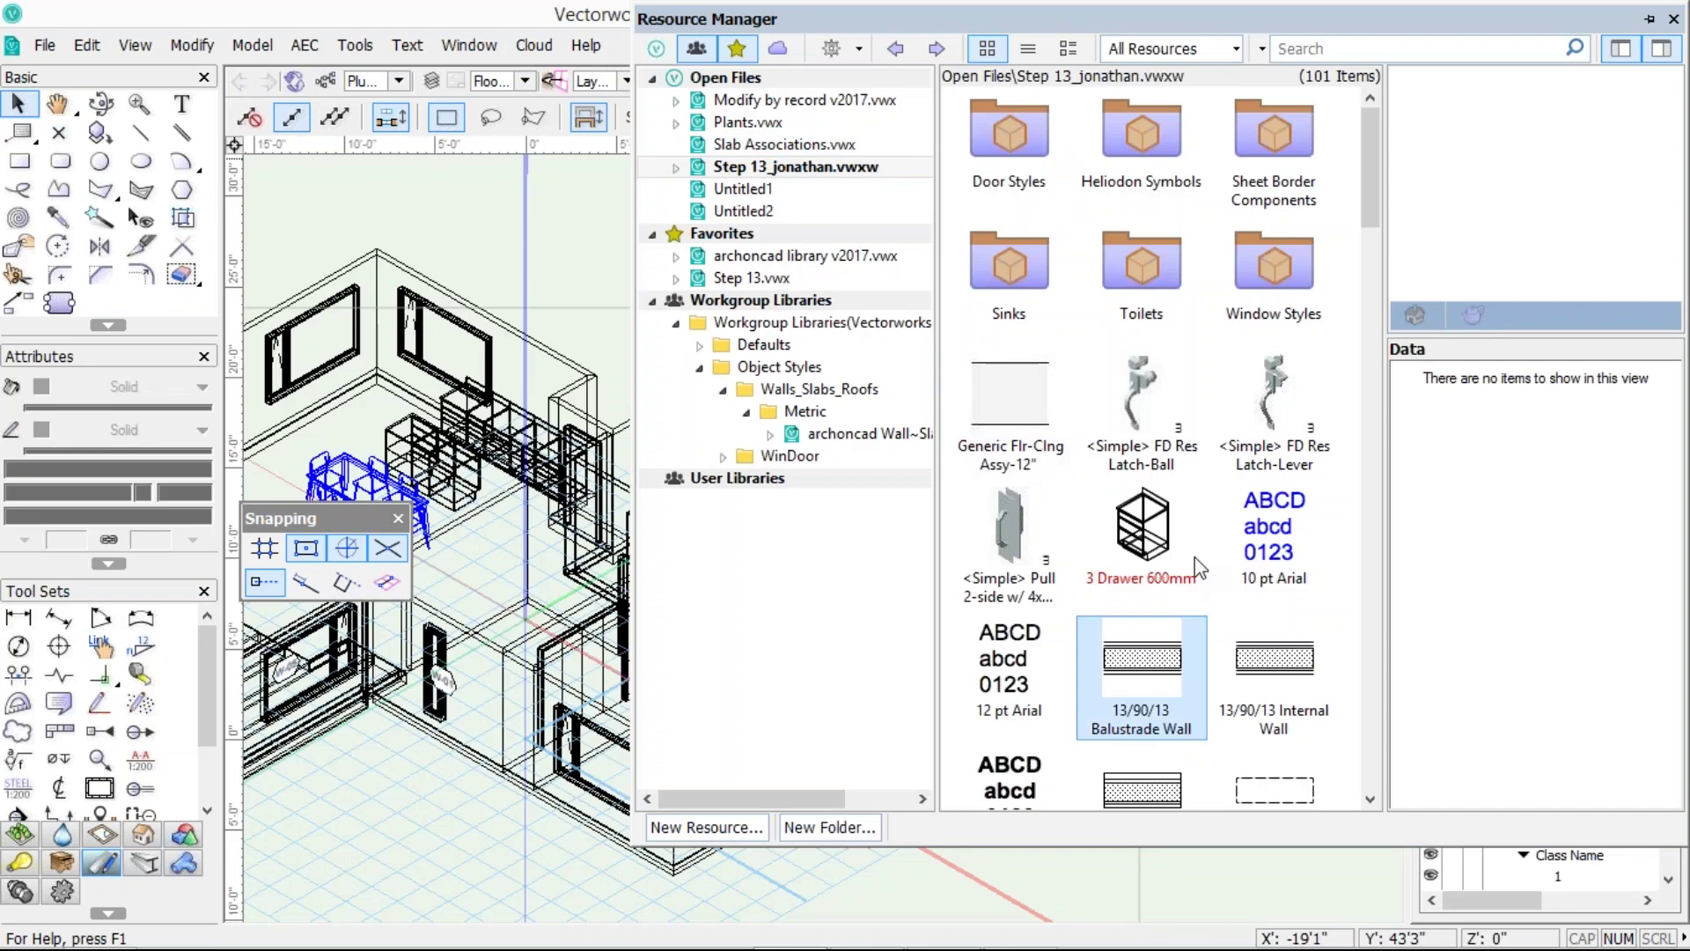
{"action": "right_click", "coordinate": [1133, 680]}
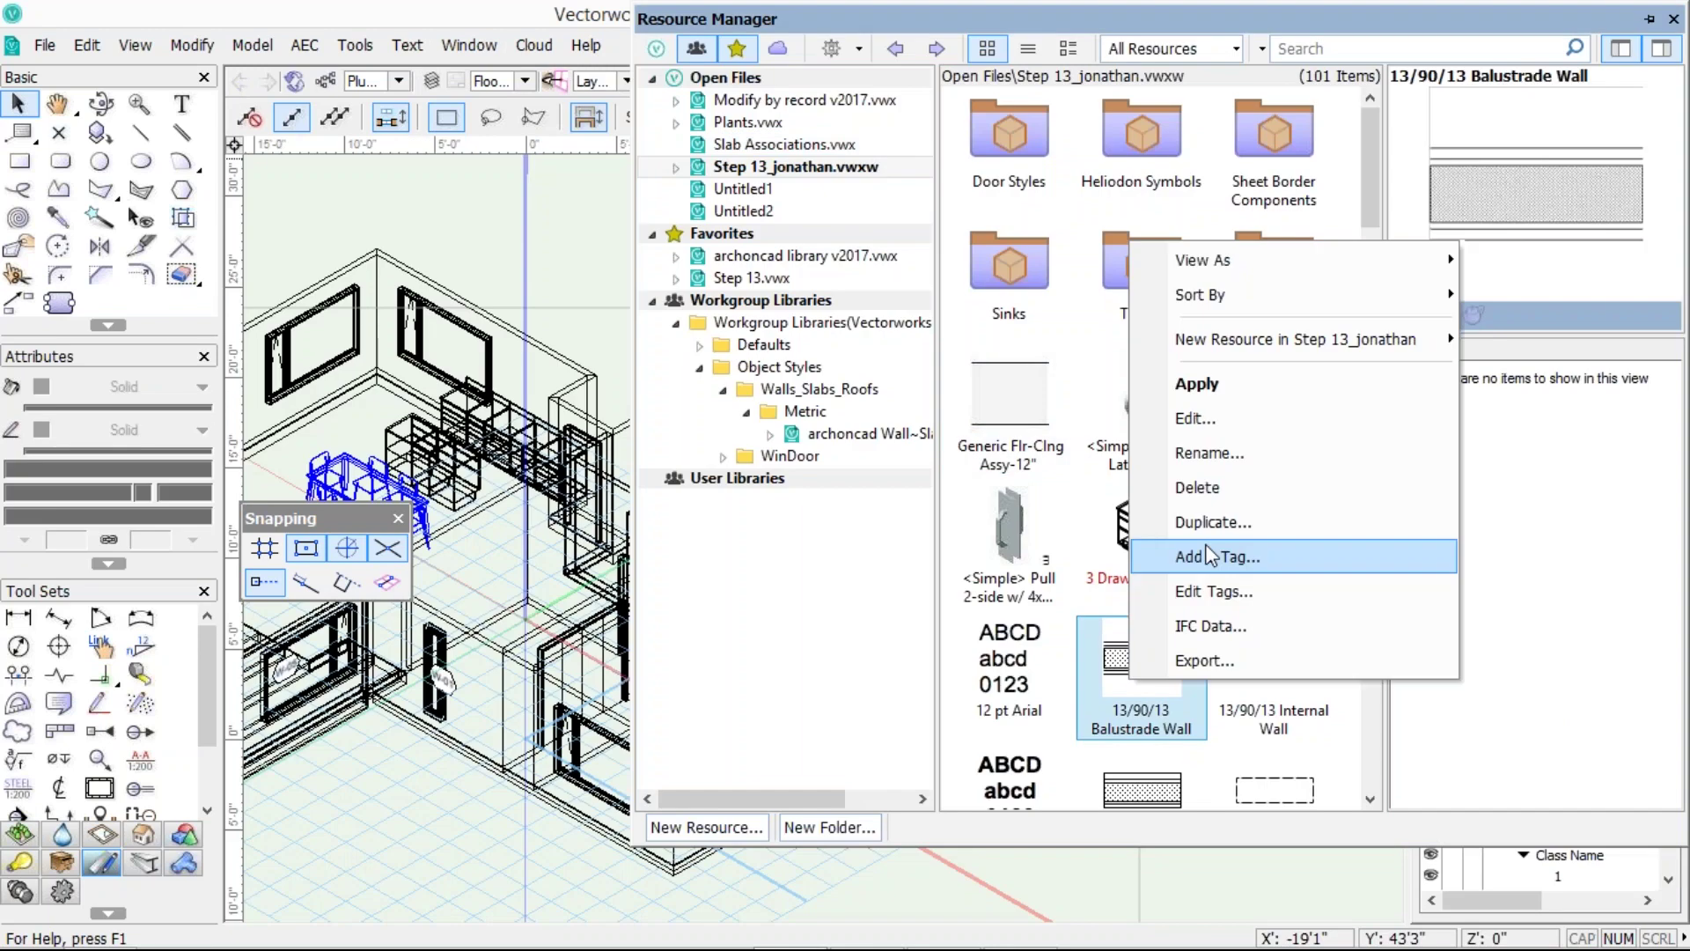
{"action": "left_click", "coordinate": [1210, 557]}
{"action": "type", "text": "int"}
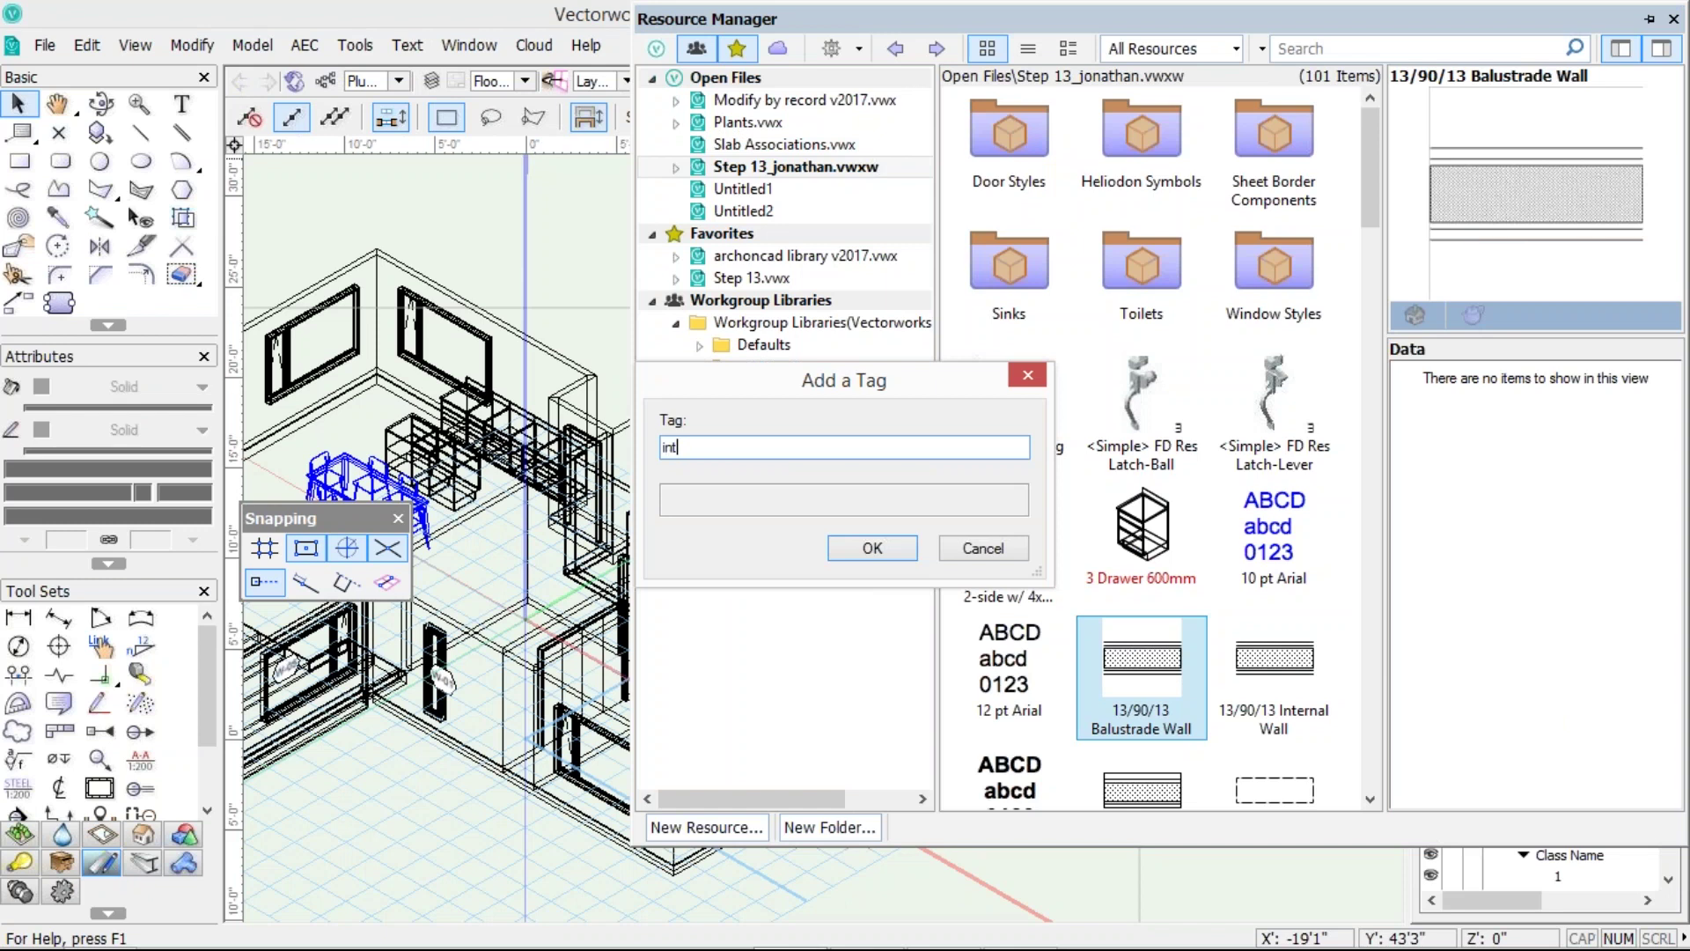
{"action": "type", "text": "ernal walls"}
{"action": "key", "text": "Return"}
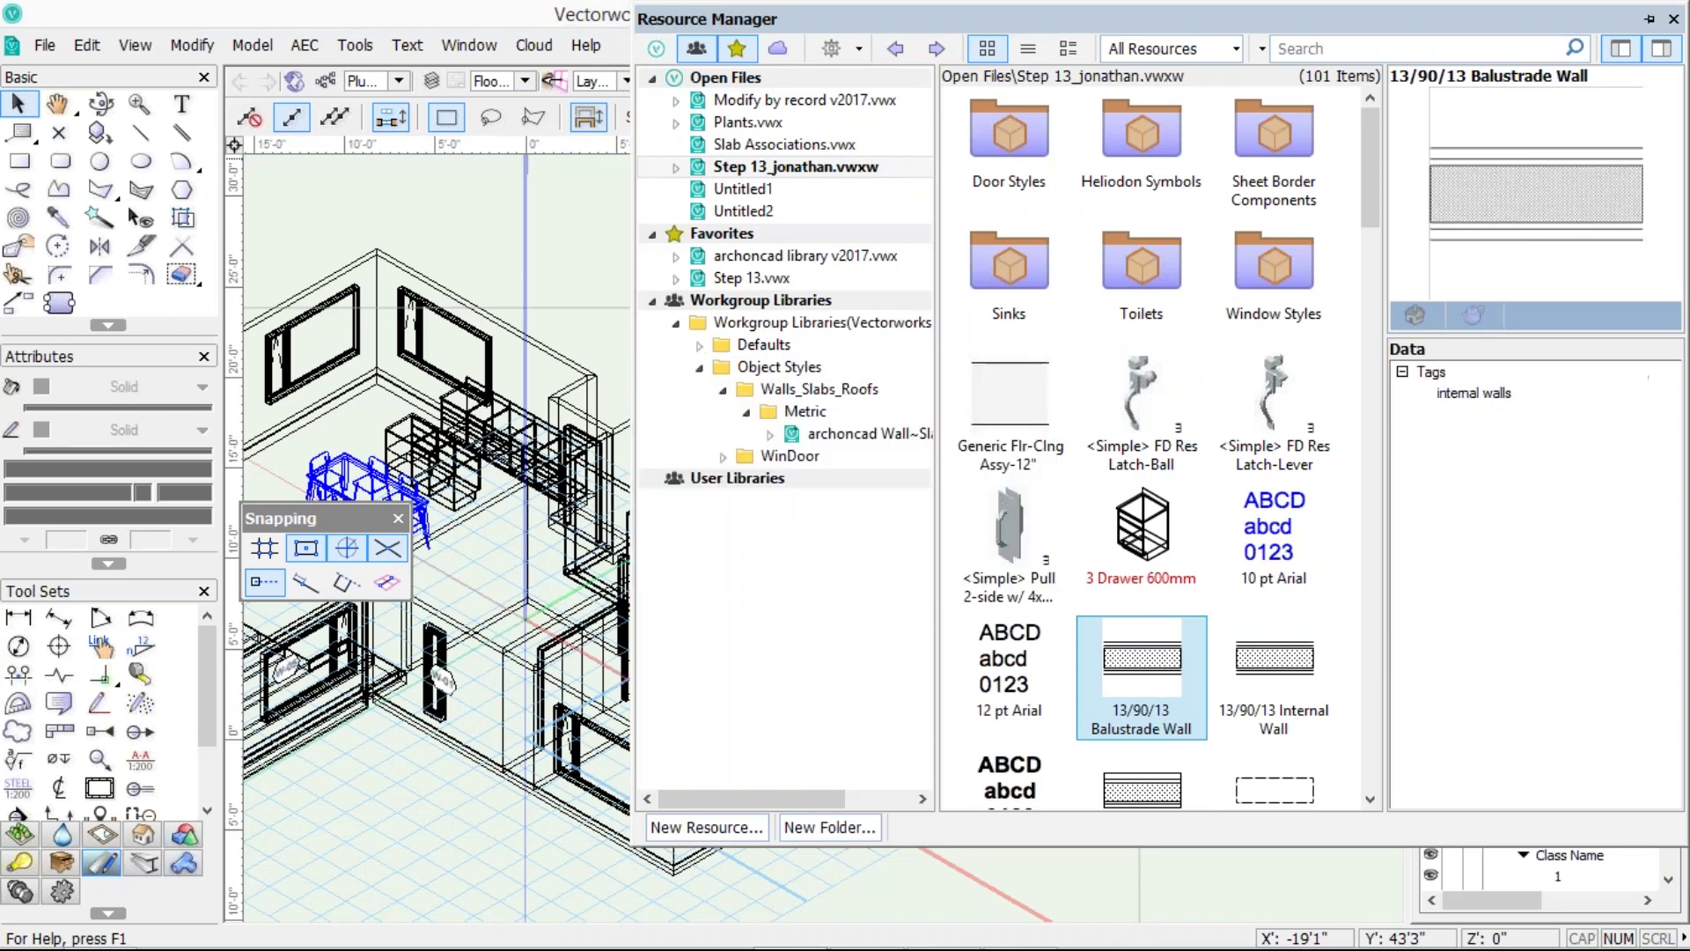
- Add the tag "internal walls" to the 13/90/13 Internal Wall resource
{"action": "right_click", "coordinate": [1268, 685]}
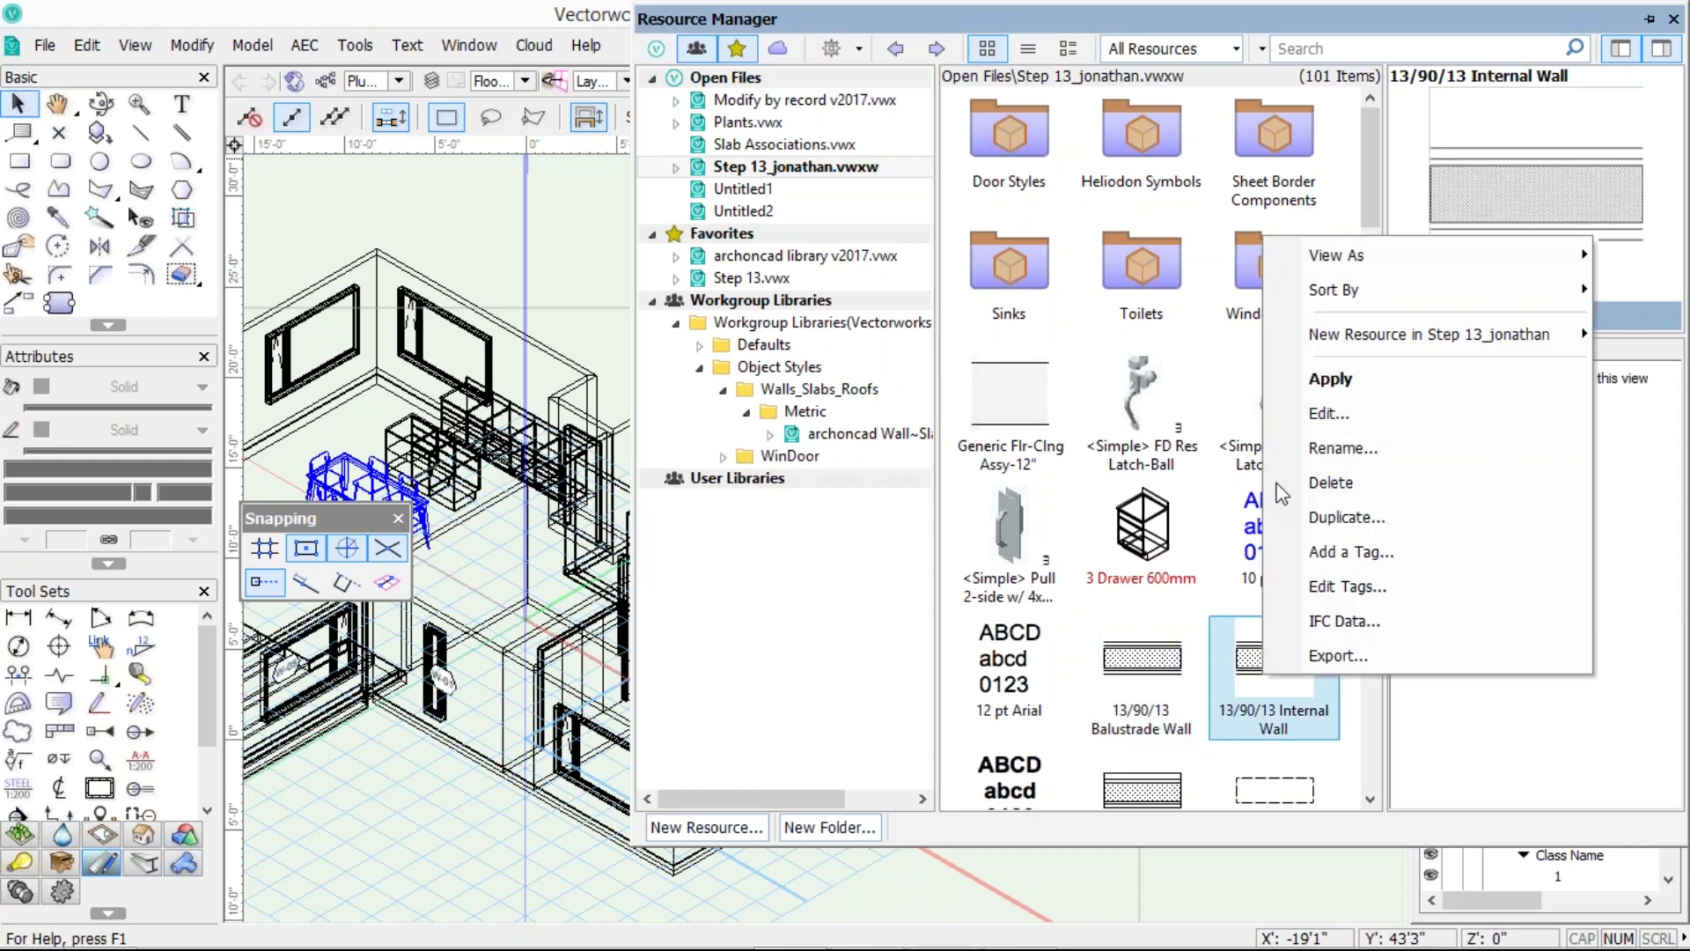
{"action": "left_click", "coordinate": [1313, 553]}
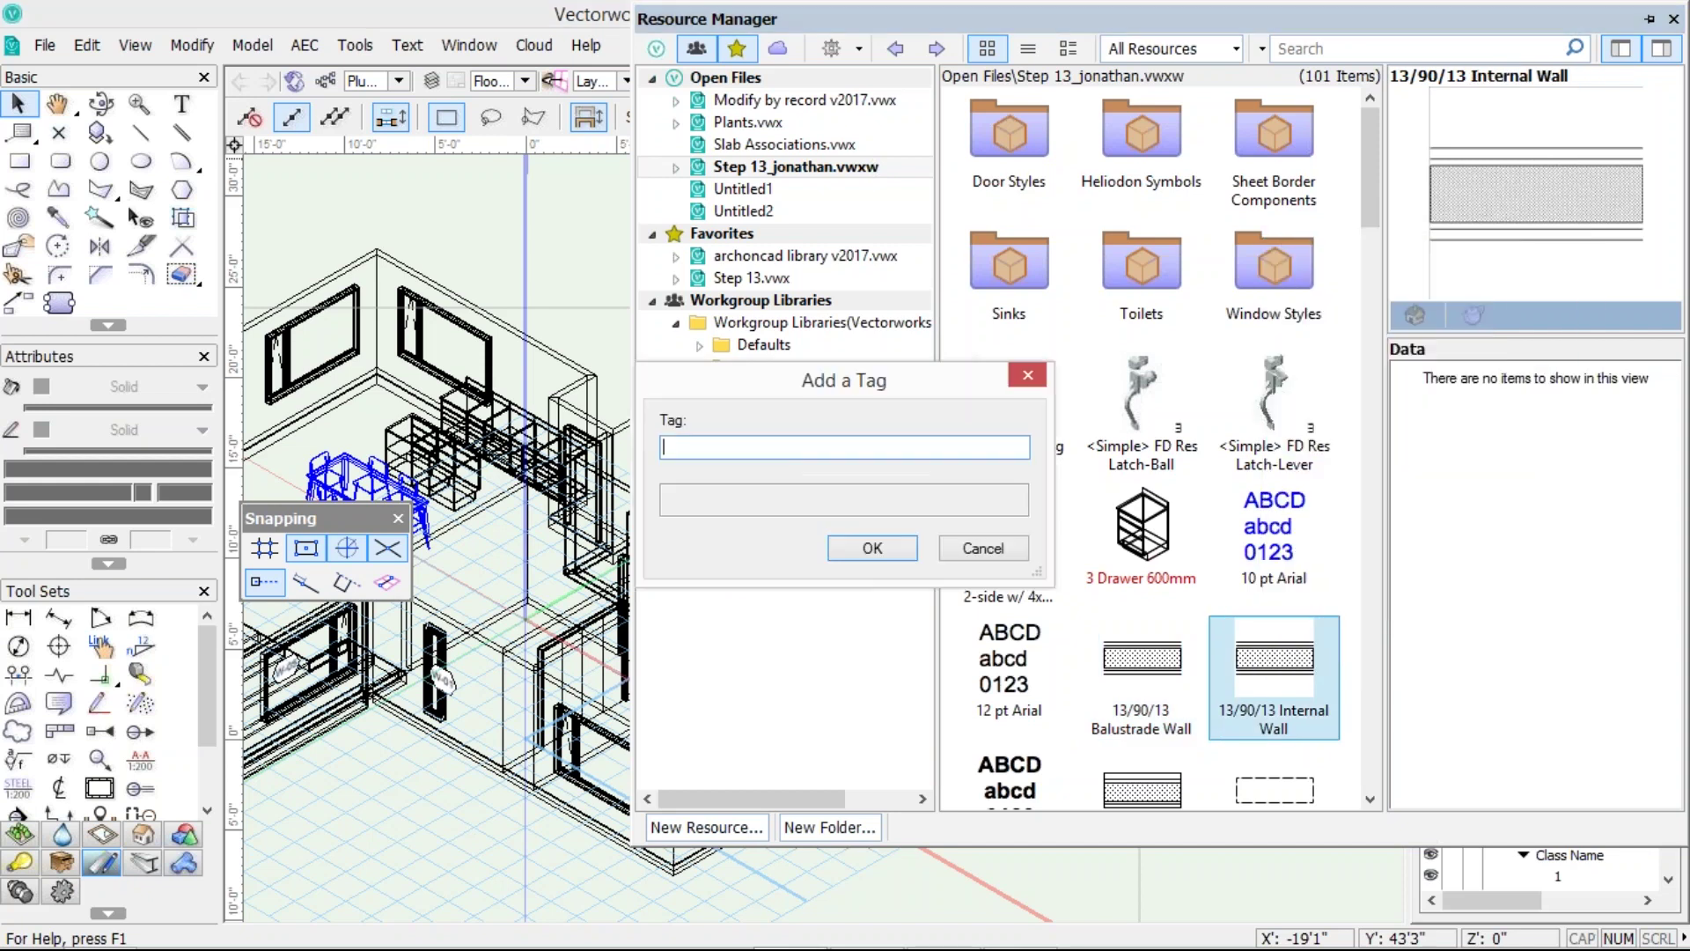
{"action": "type", "text": "internal walls"}
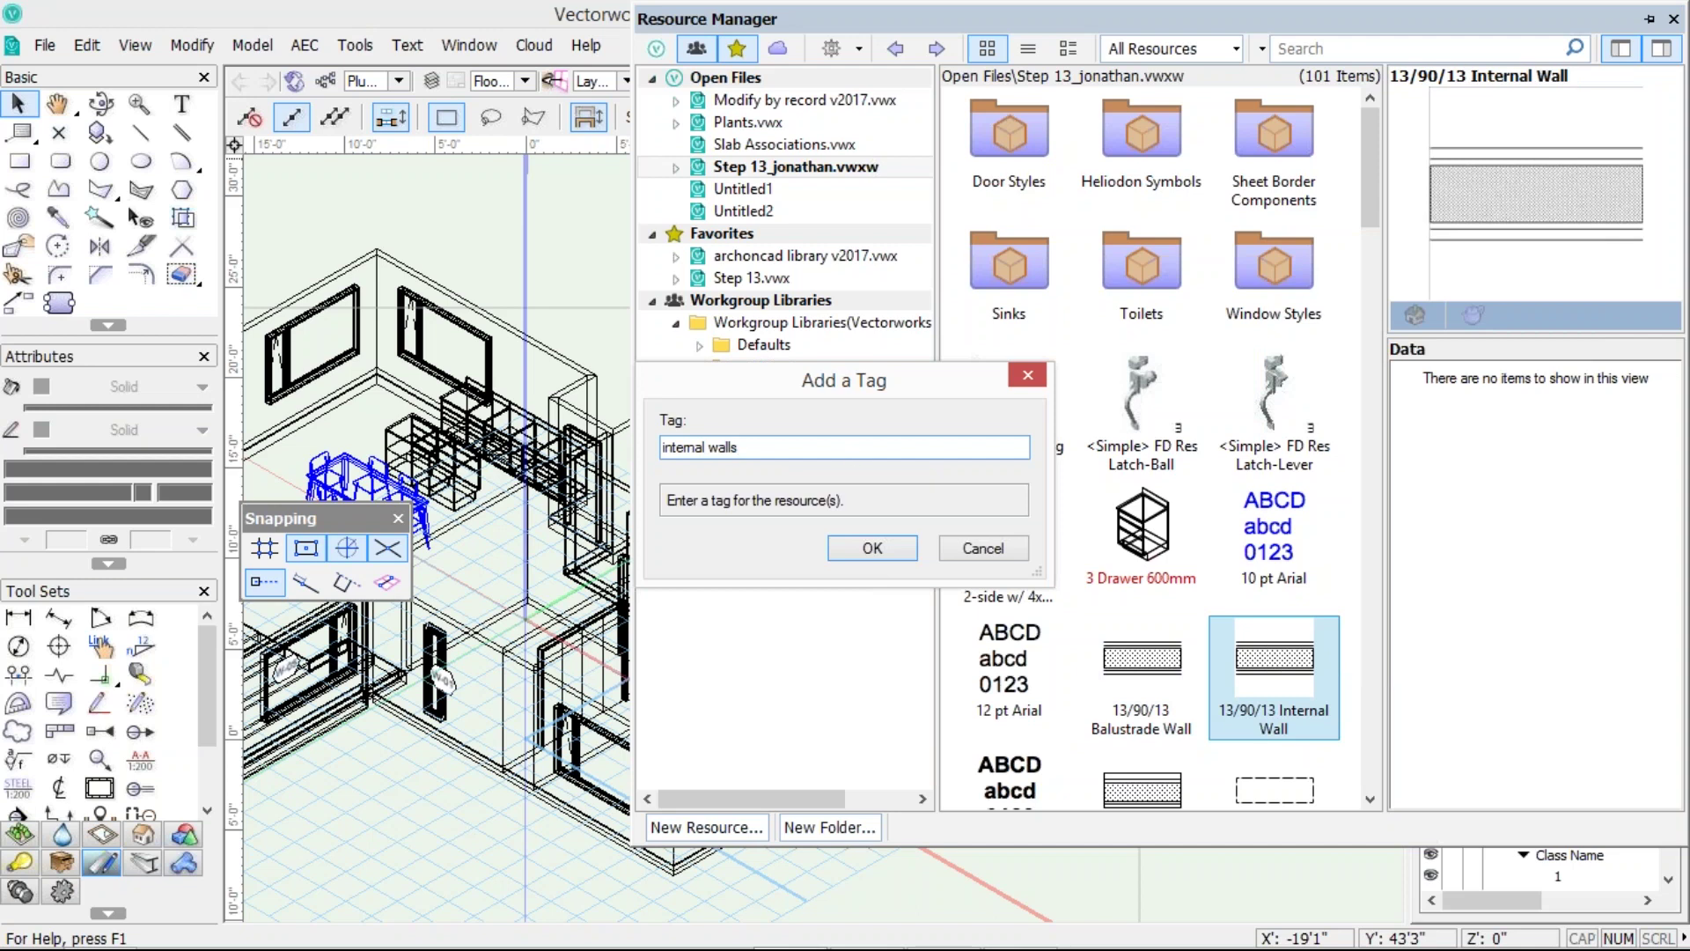
{"action": "key", "text": "Return"}
{"action": "right_click", "coordinate": [1267, 687]}
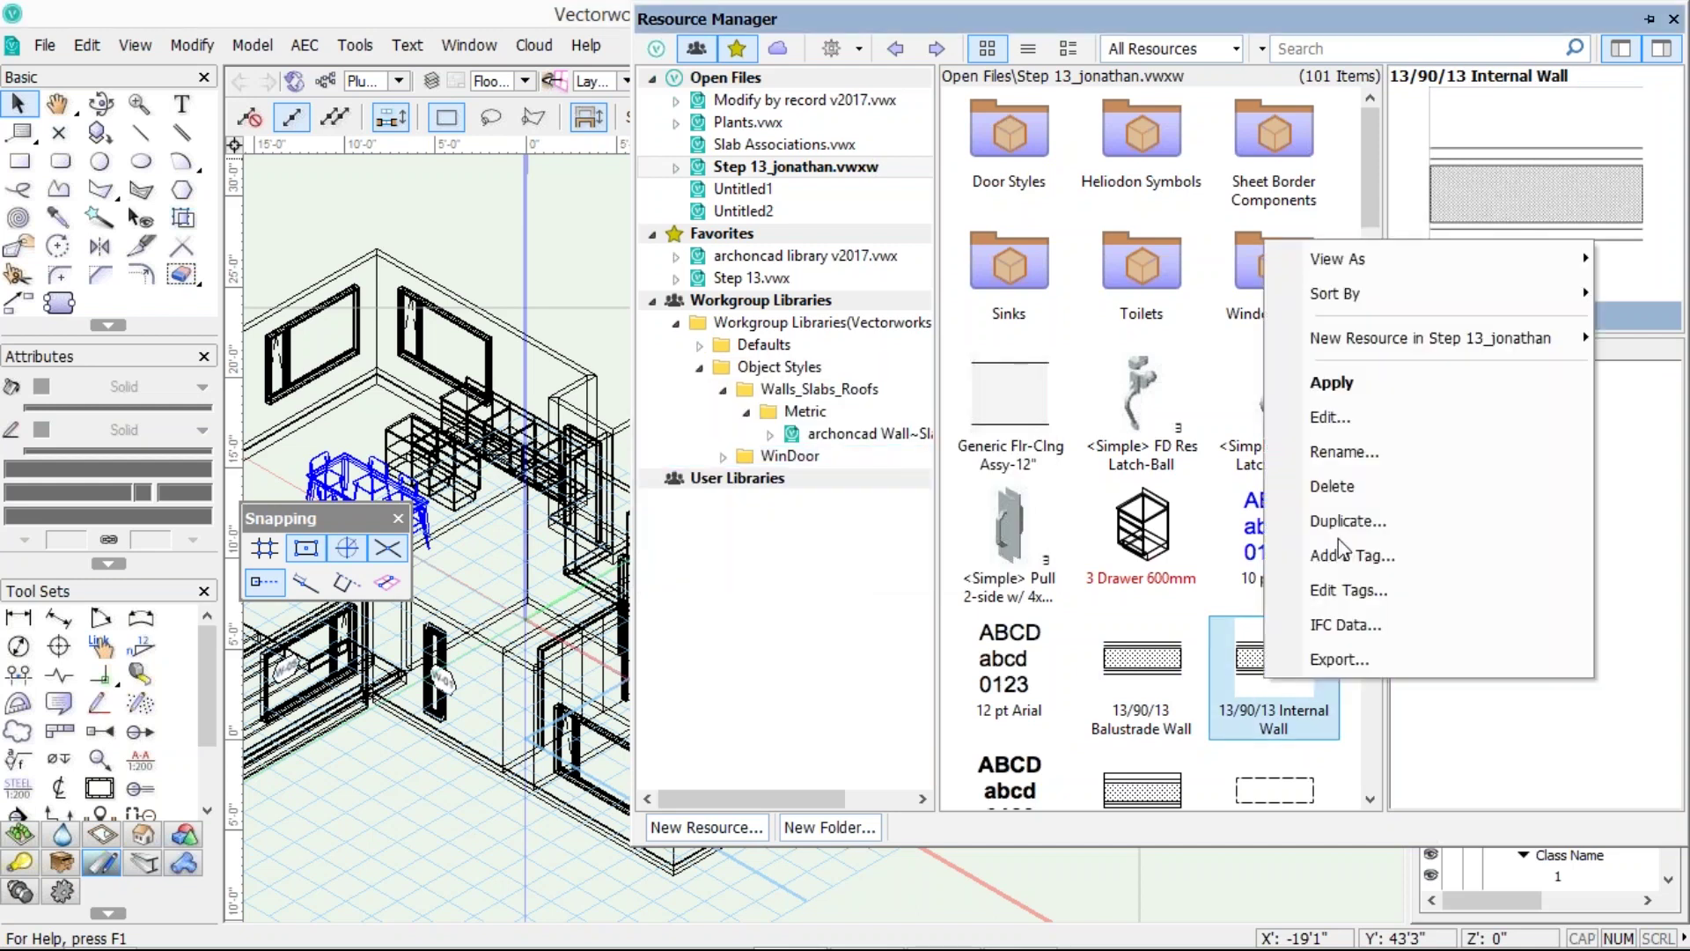
{"action": "left_click", "coordinate": [1349, 591]}
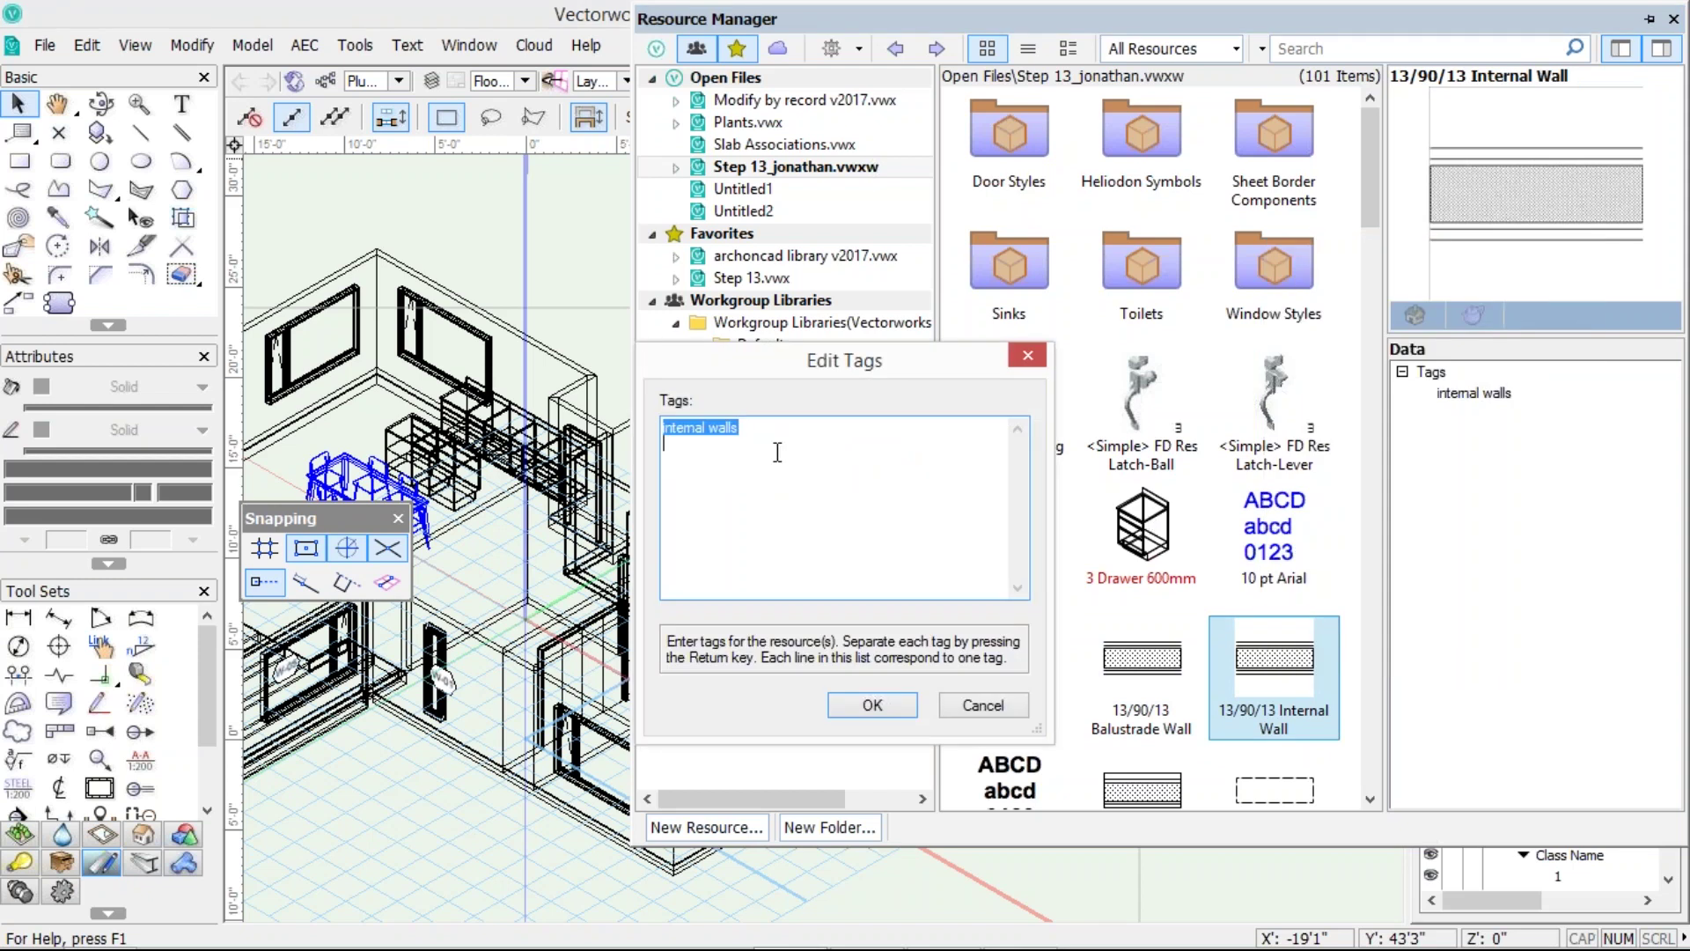
{"action": "key", "text": "Delete"}
{"action": "type", "text": "int"}
{"action": "left_click", "coordinate": [983, 705]}
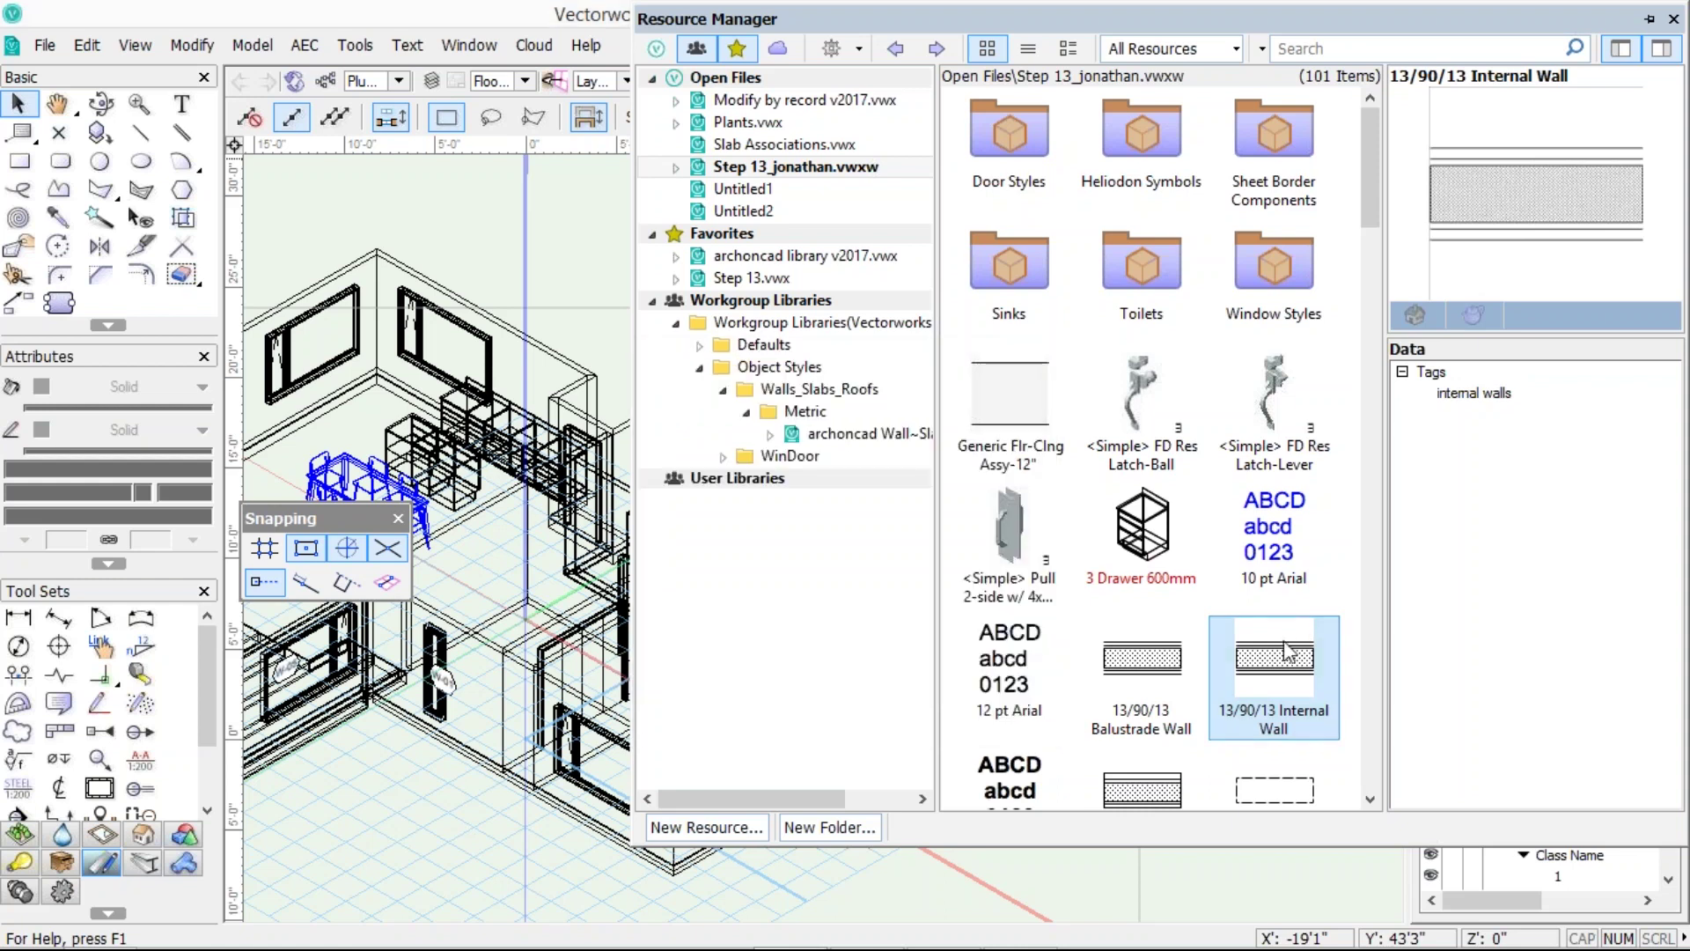
- Add "light timber frame" as a second tag on the 13/90/13 Internal Wall resource, below "internal walls"
{"action": "right_click", "coordinate": [1288, 652]}
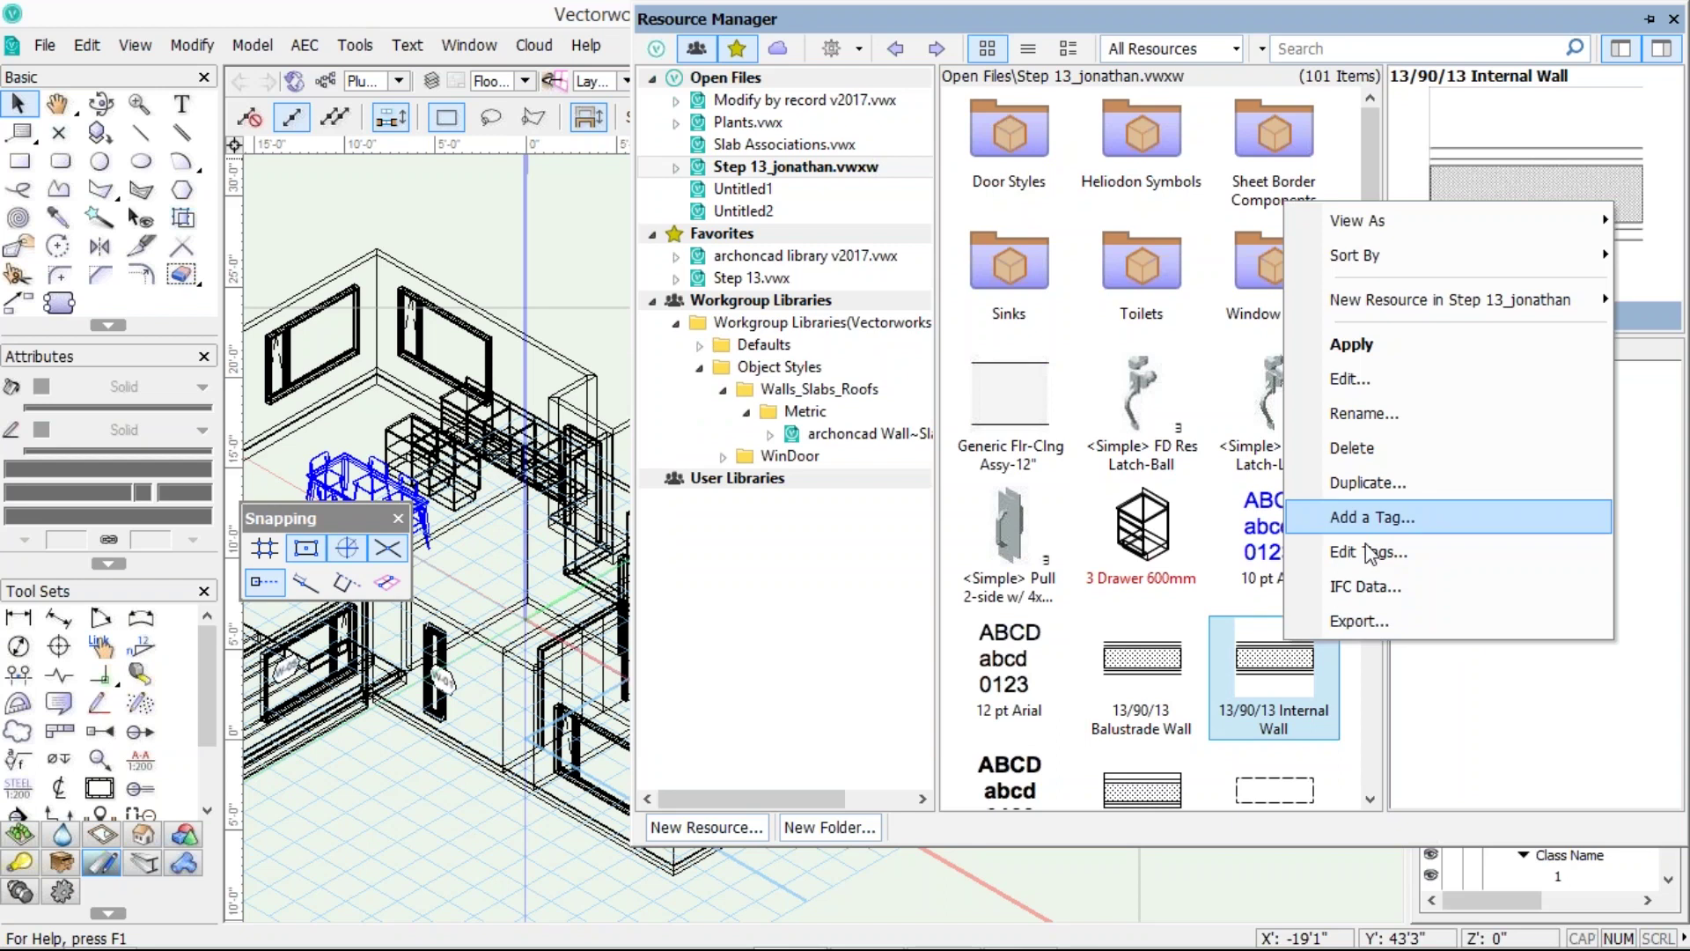
{"action": "left_click", "coordinate": [1370, 552]}
{"action": "key", "text": "Return"}
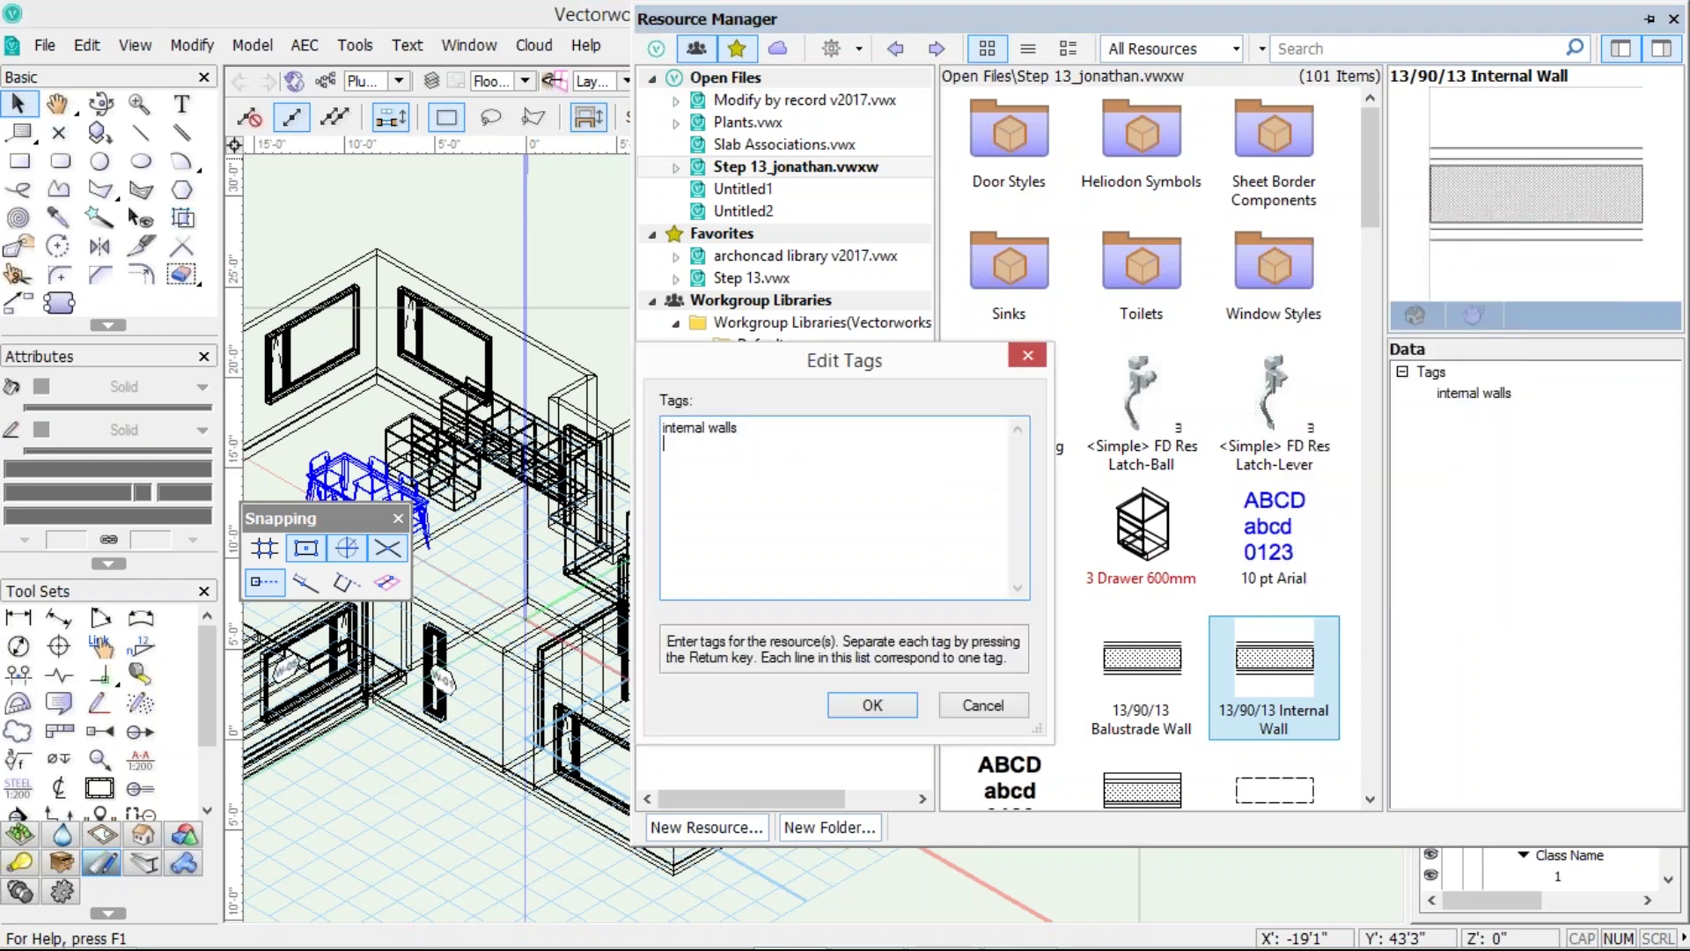
{"action": "type", "text": "light timber frame"}
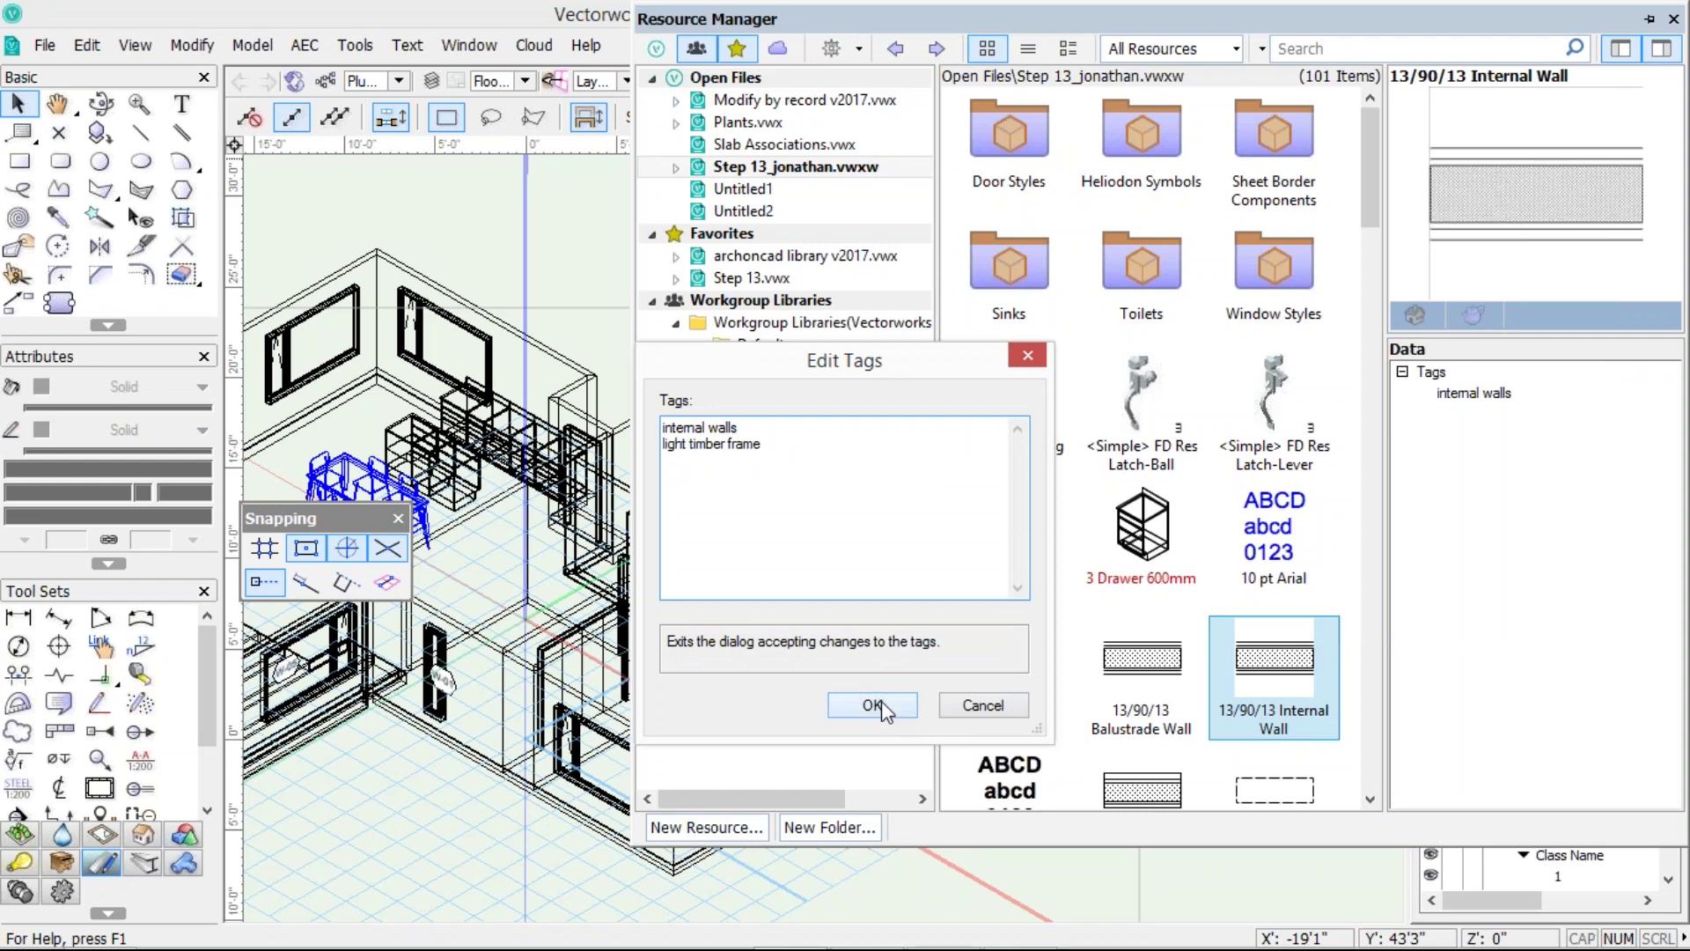
{"action": "key", "text": "Return"}
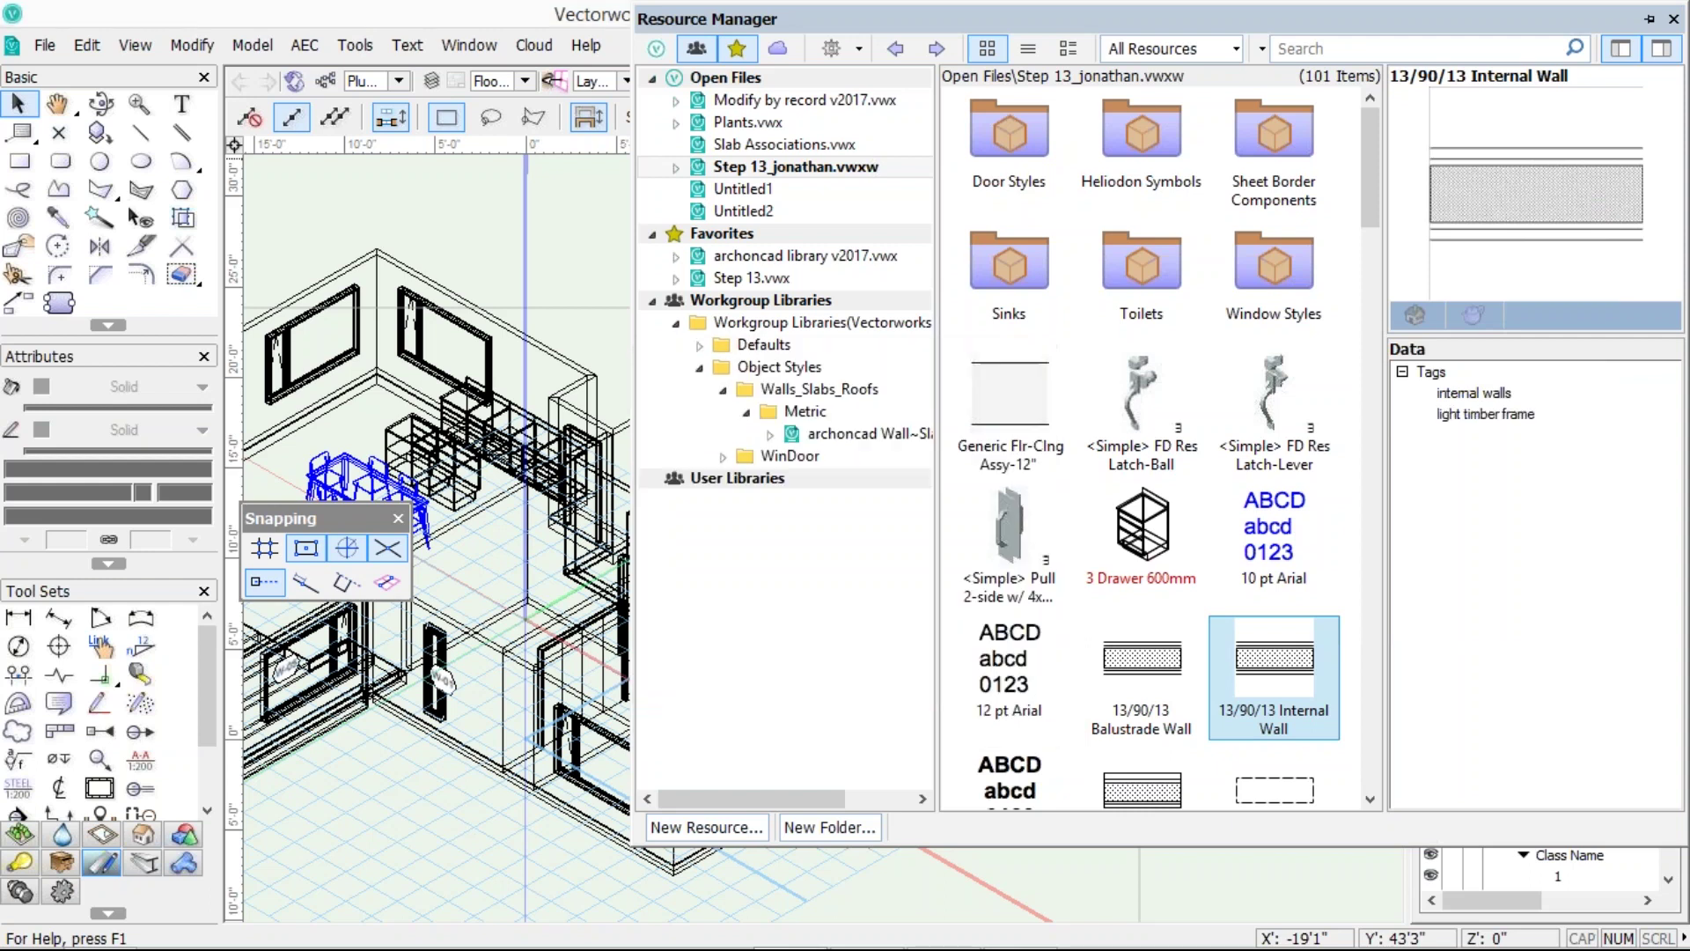
- Search the Resource Manager for resources tagged "light timber frame"
{"action": "left_click", "coordinate": [1349, 49]}
{"action": "type", "text": "light timbe"}
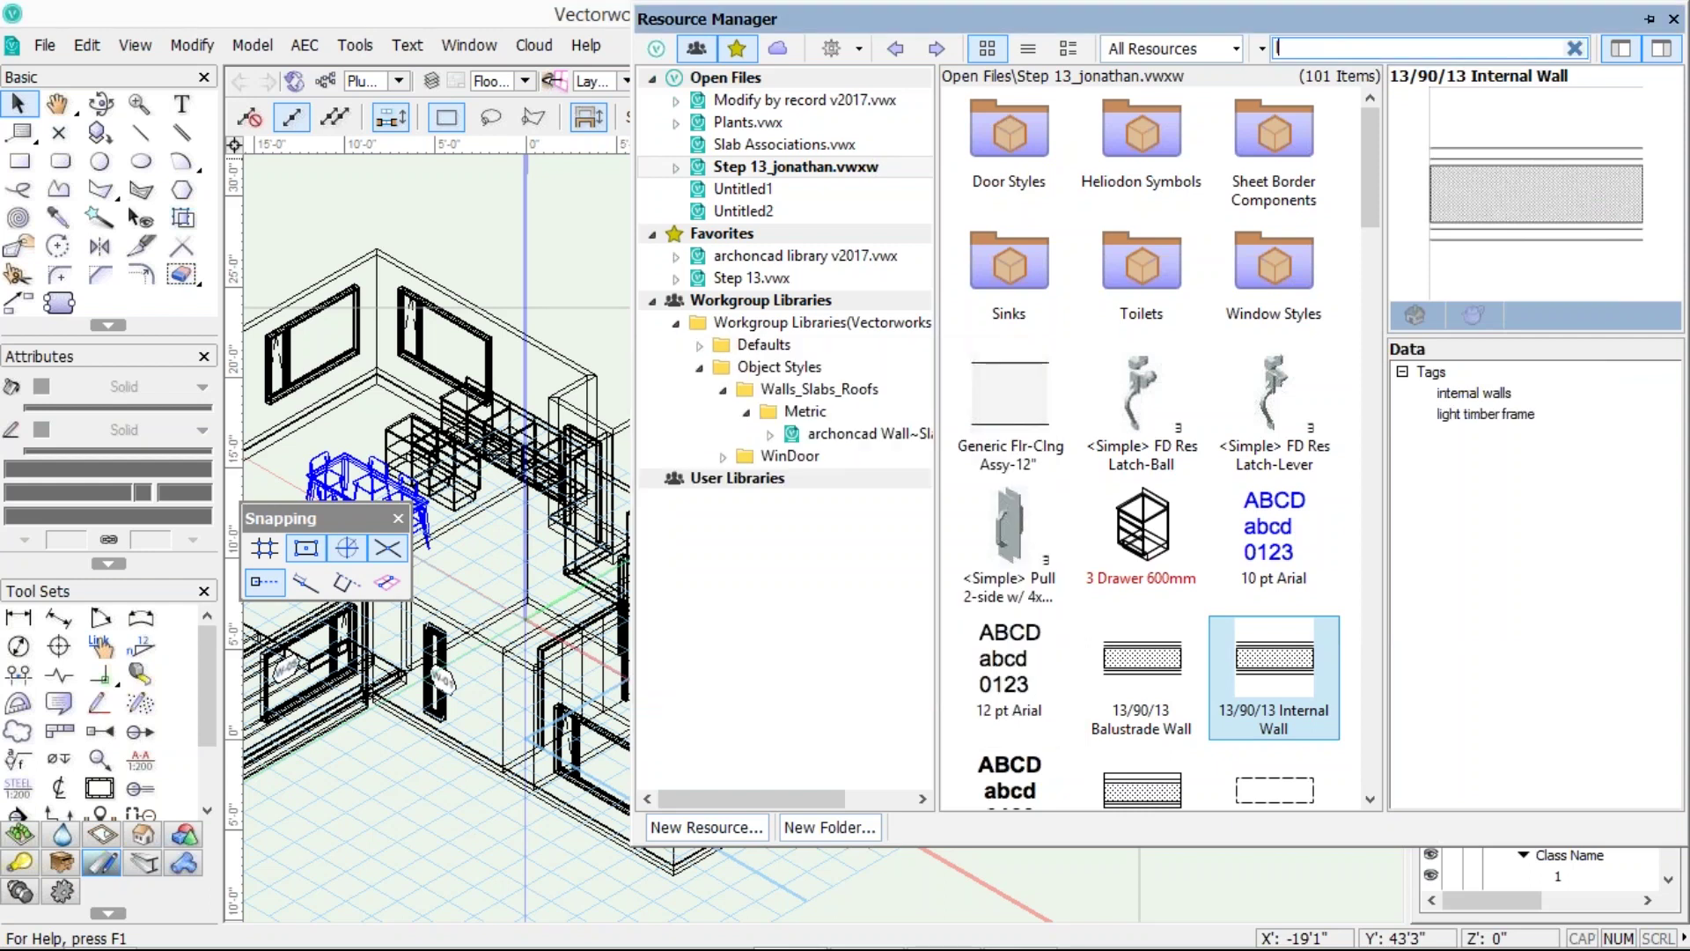
{"action": "type", "text": "r frame"}
{"action": "key", "text": "Return"}
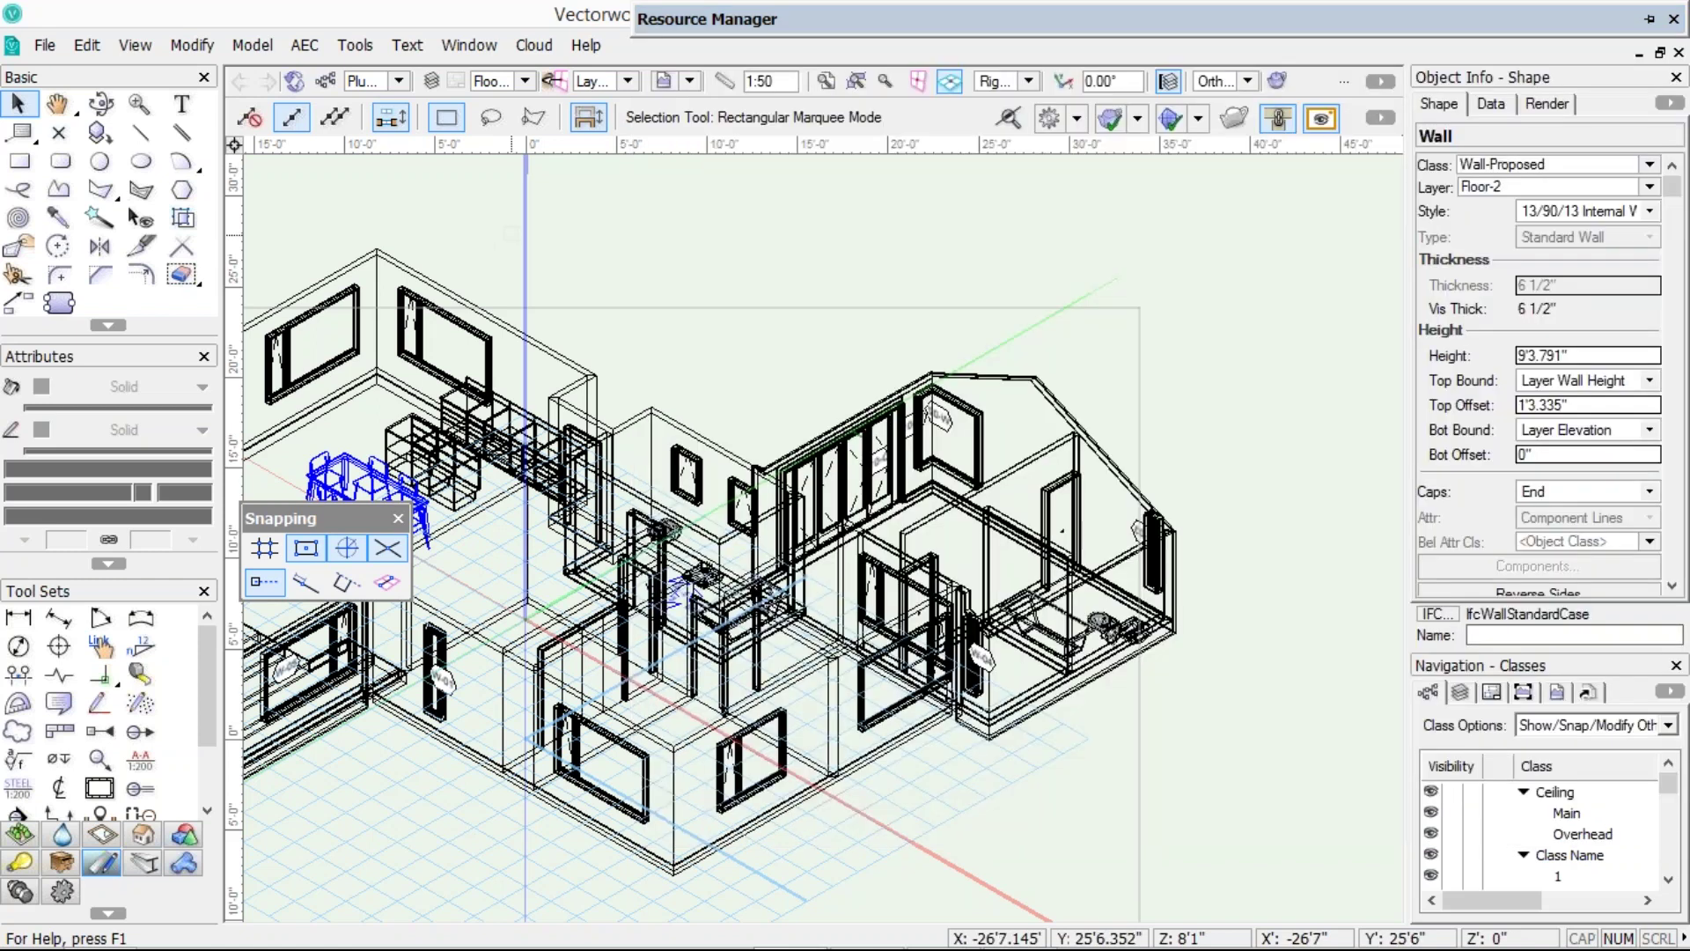
- Deselect the wall, activate the Wall tool and open its wall style selector
{"action": "left_click", "coordinate": [511, 233]}
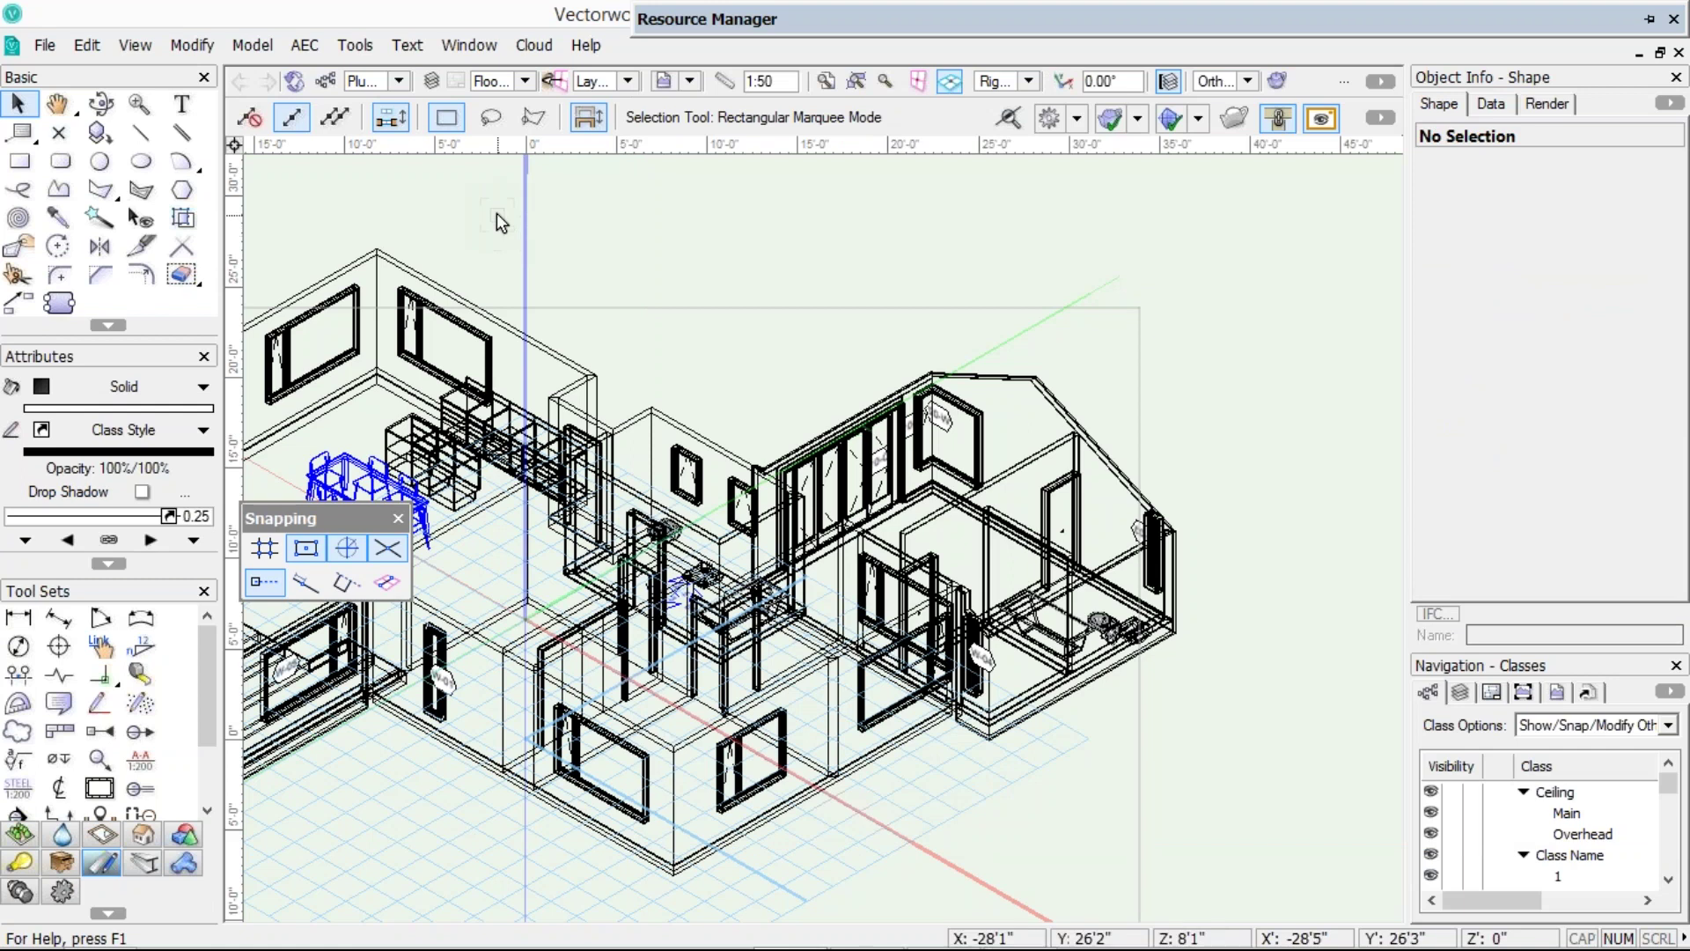
{"action": "key", "text": "9"}
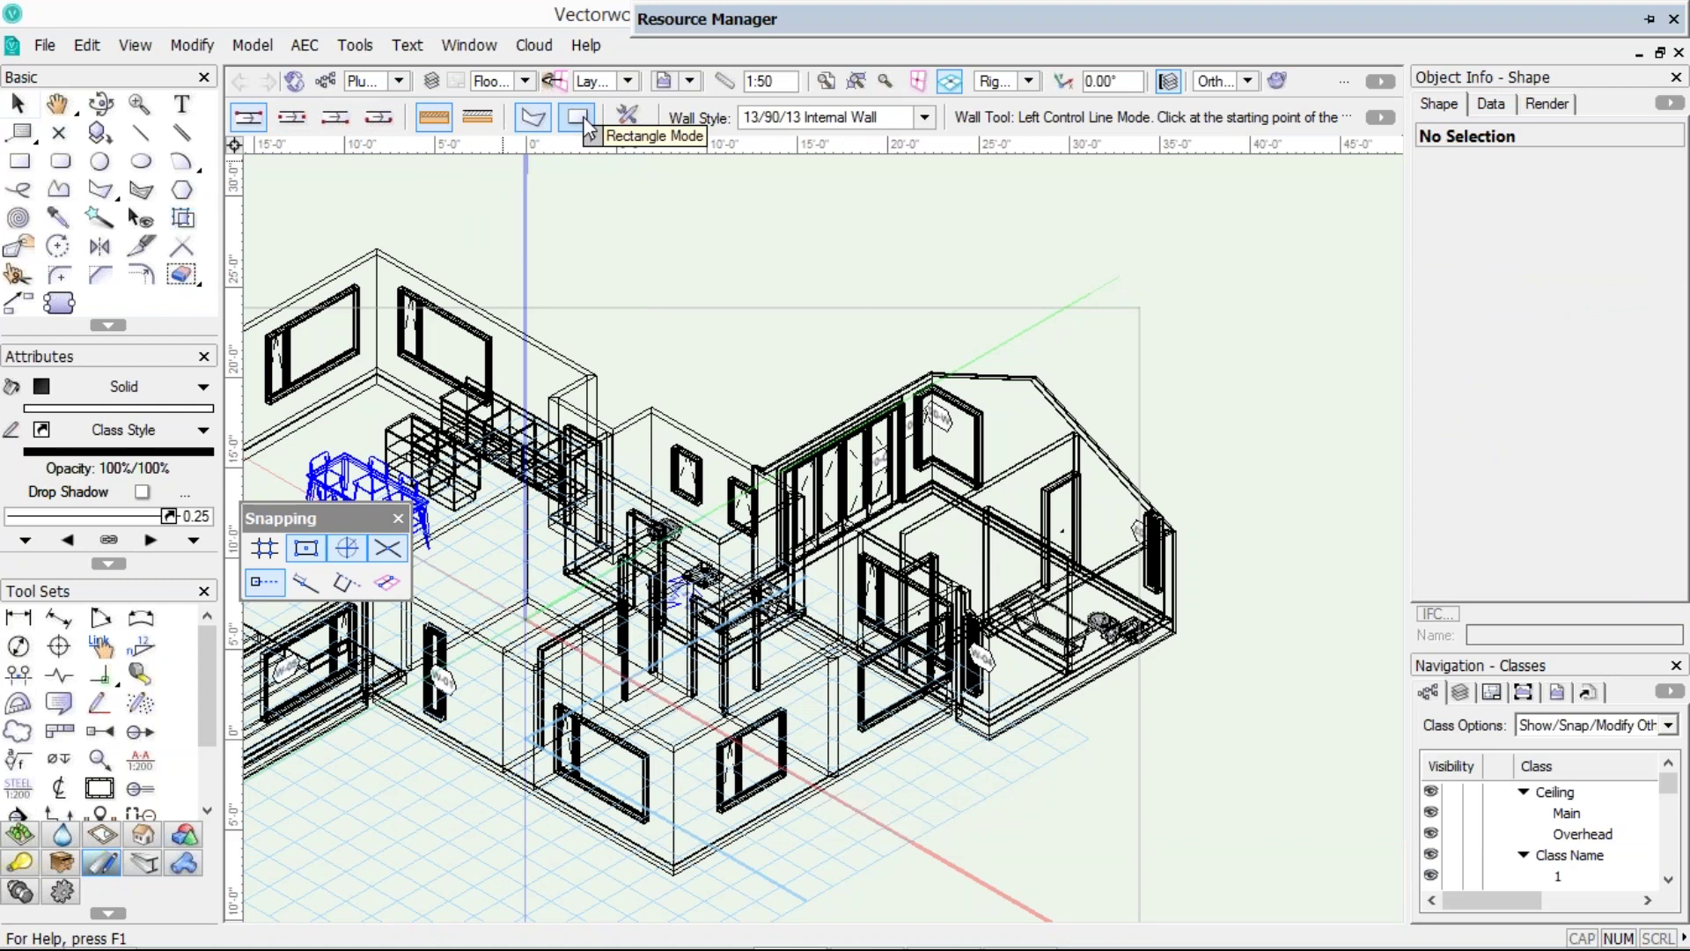
{"action": "left_click", "coordinate": [925, 117]}
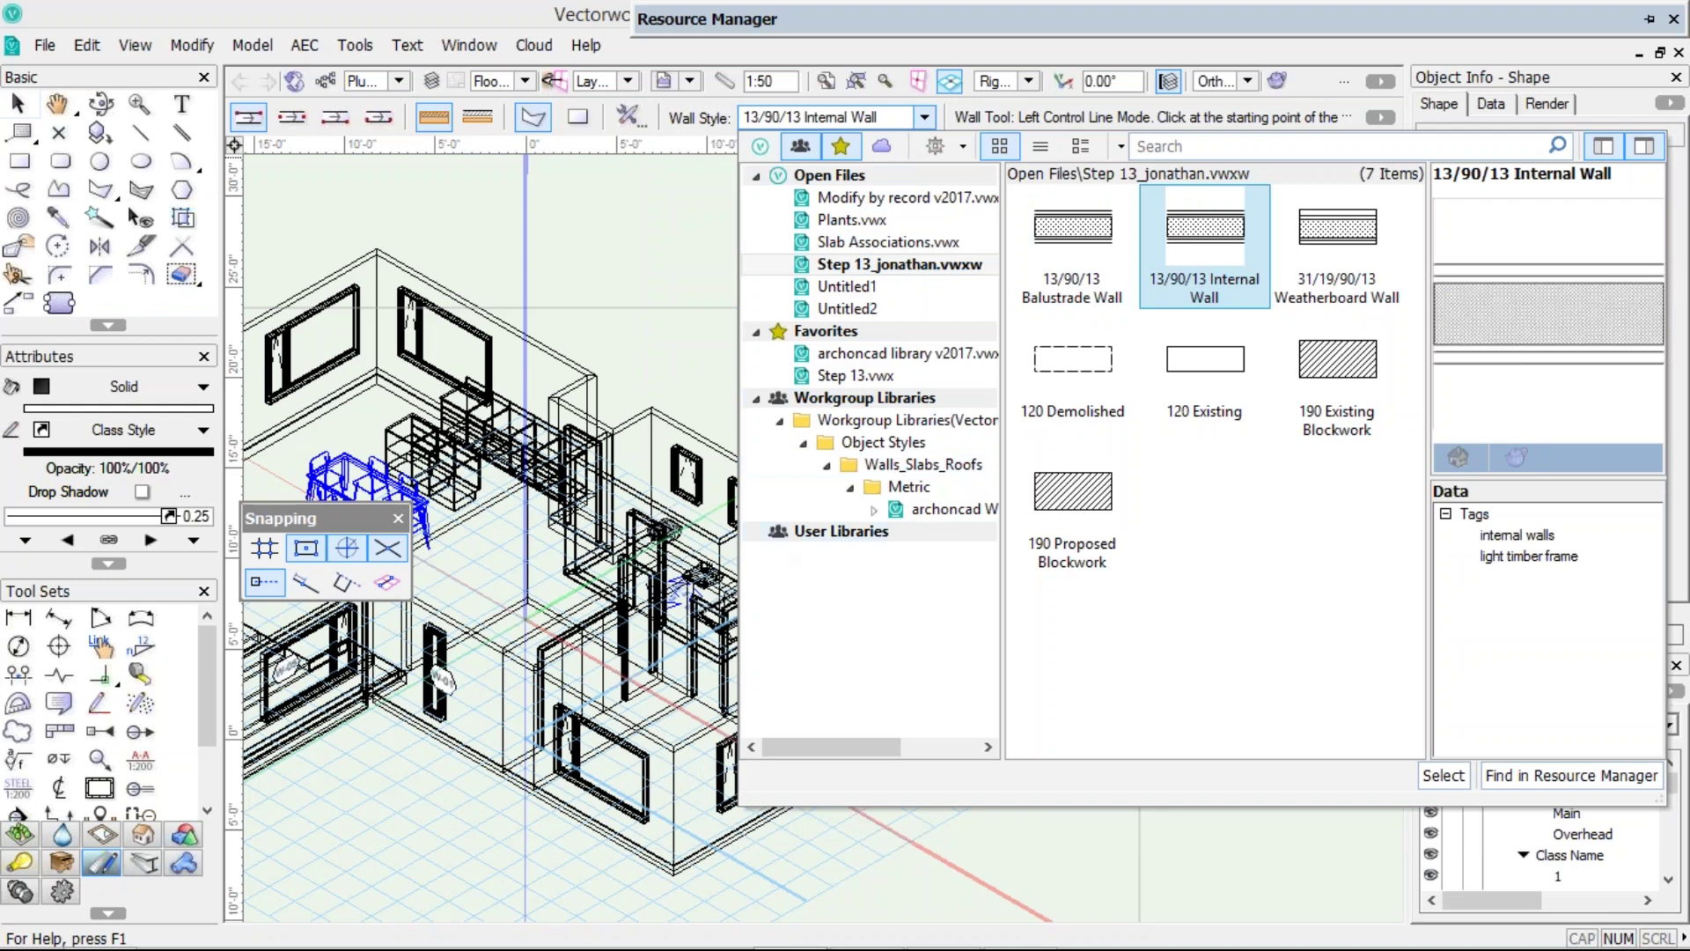
- Show the Vectorworks Libraries in the selector and browse their imperial and metric wall styles and the archoncad workgroup wall styles
{"action": "left_click", "coordinate": [756, 151]}
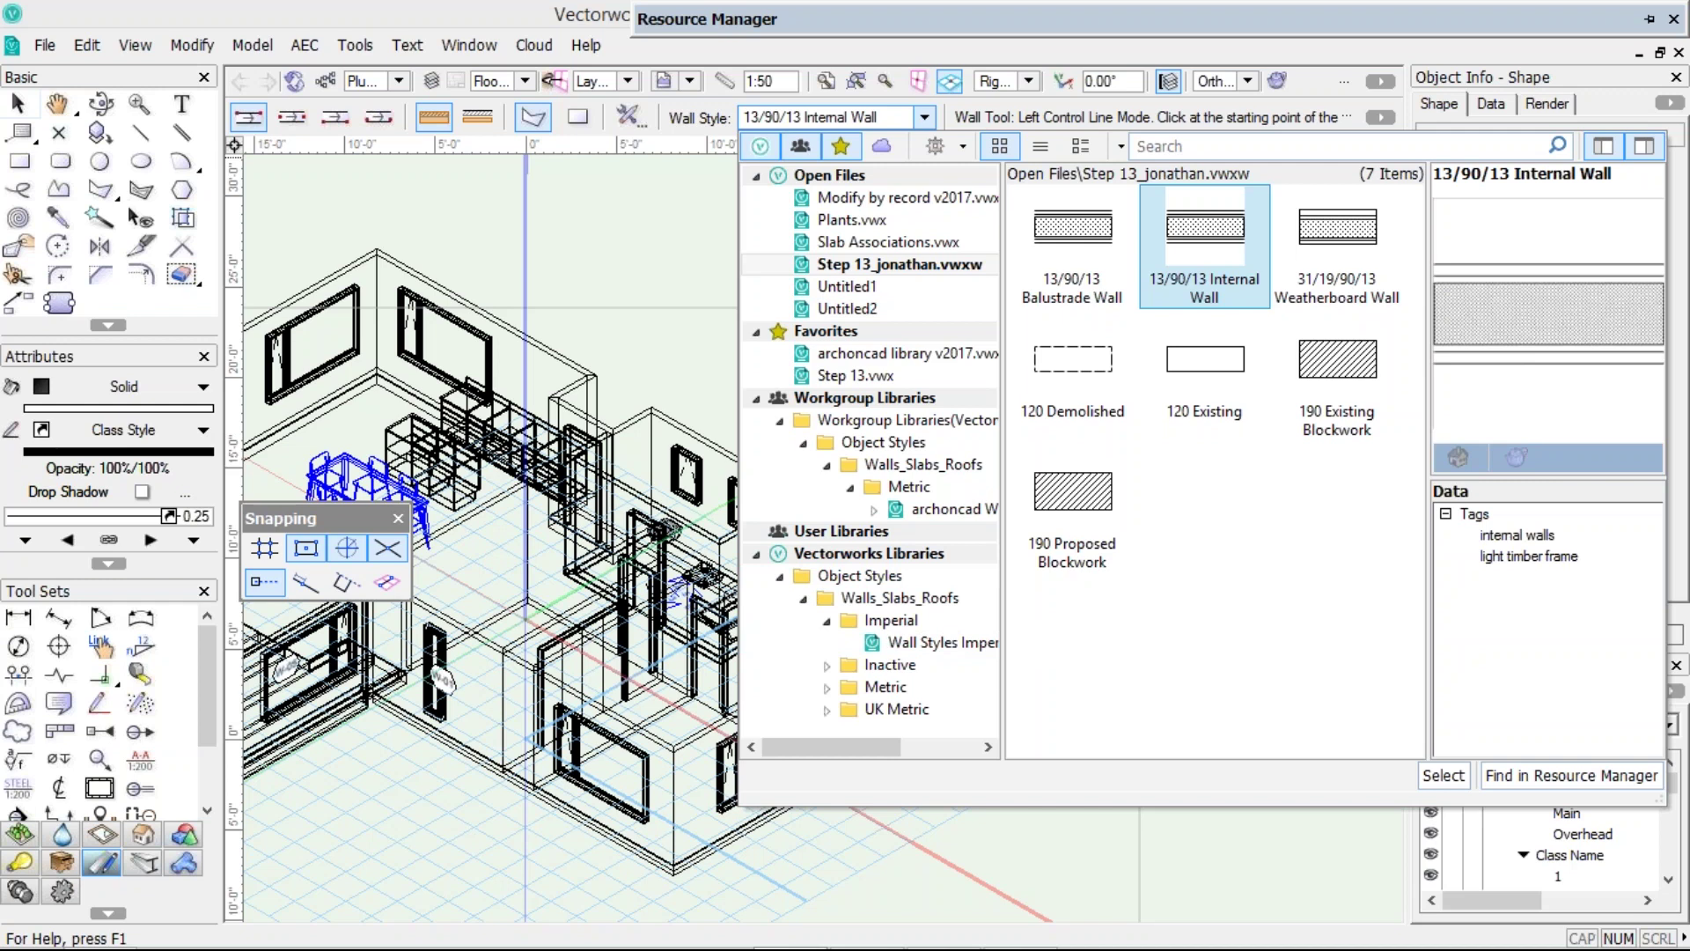
{"action": "left_click", "coordinate": [827, 686]}
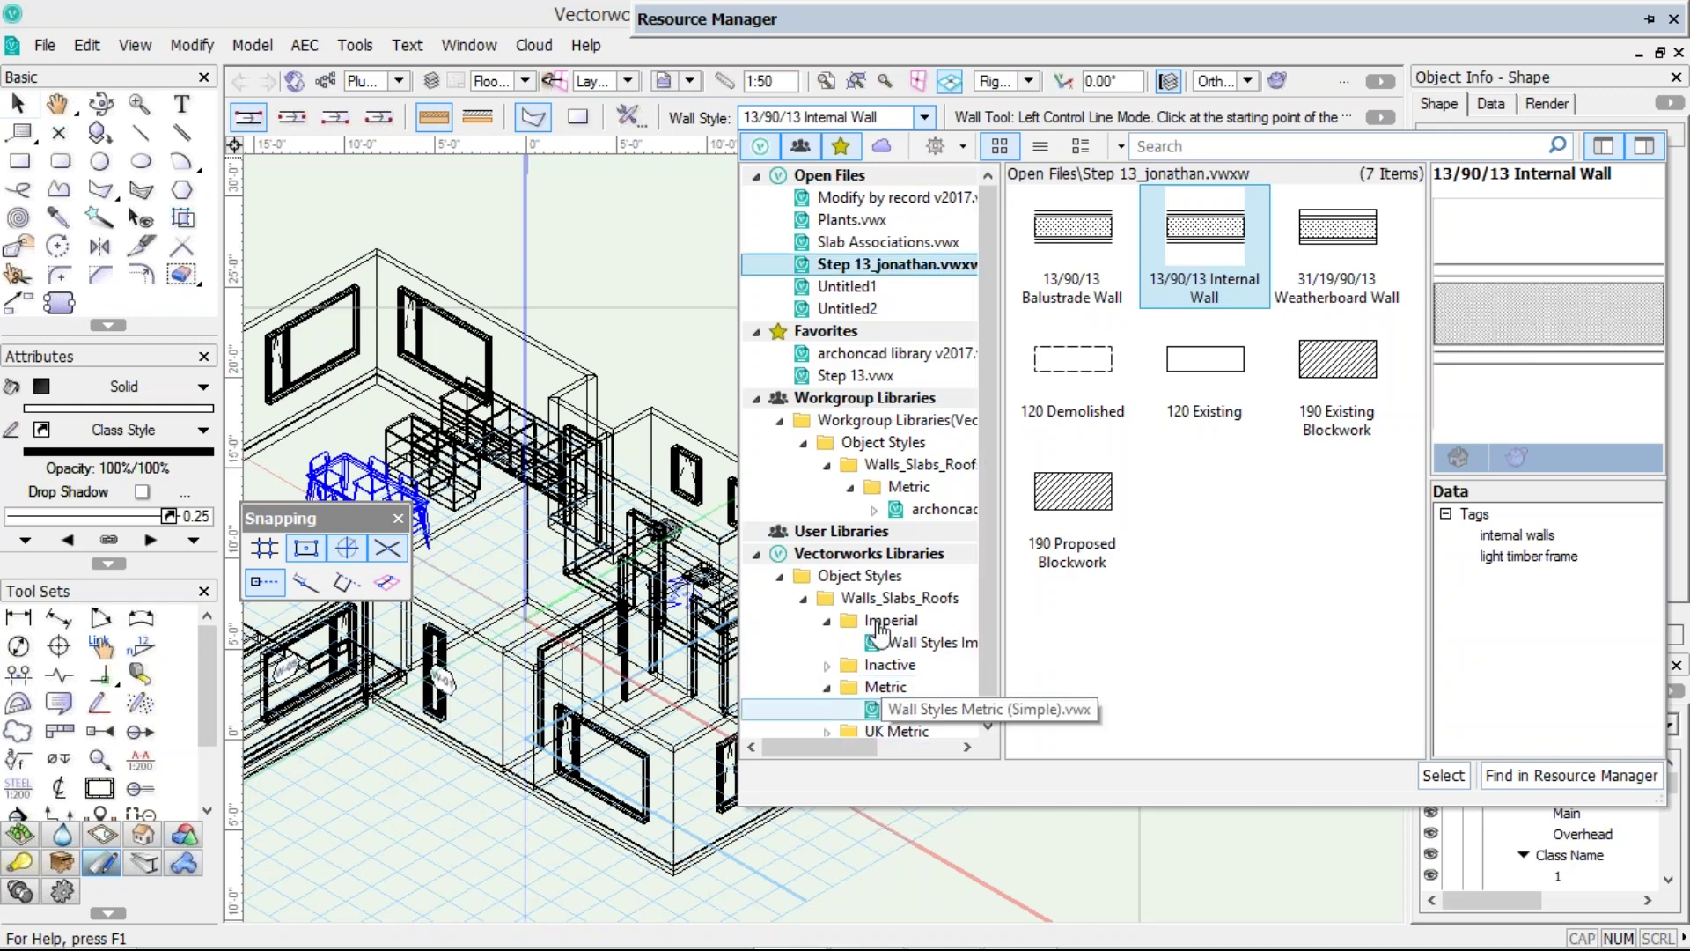
{"action": "left_click", "coordinate": [924, 643]}
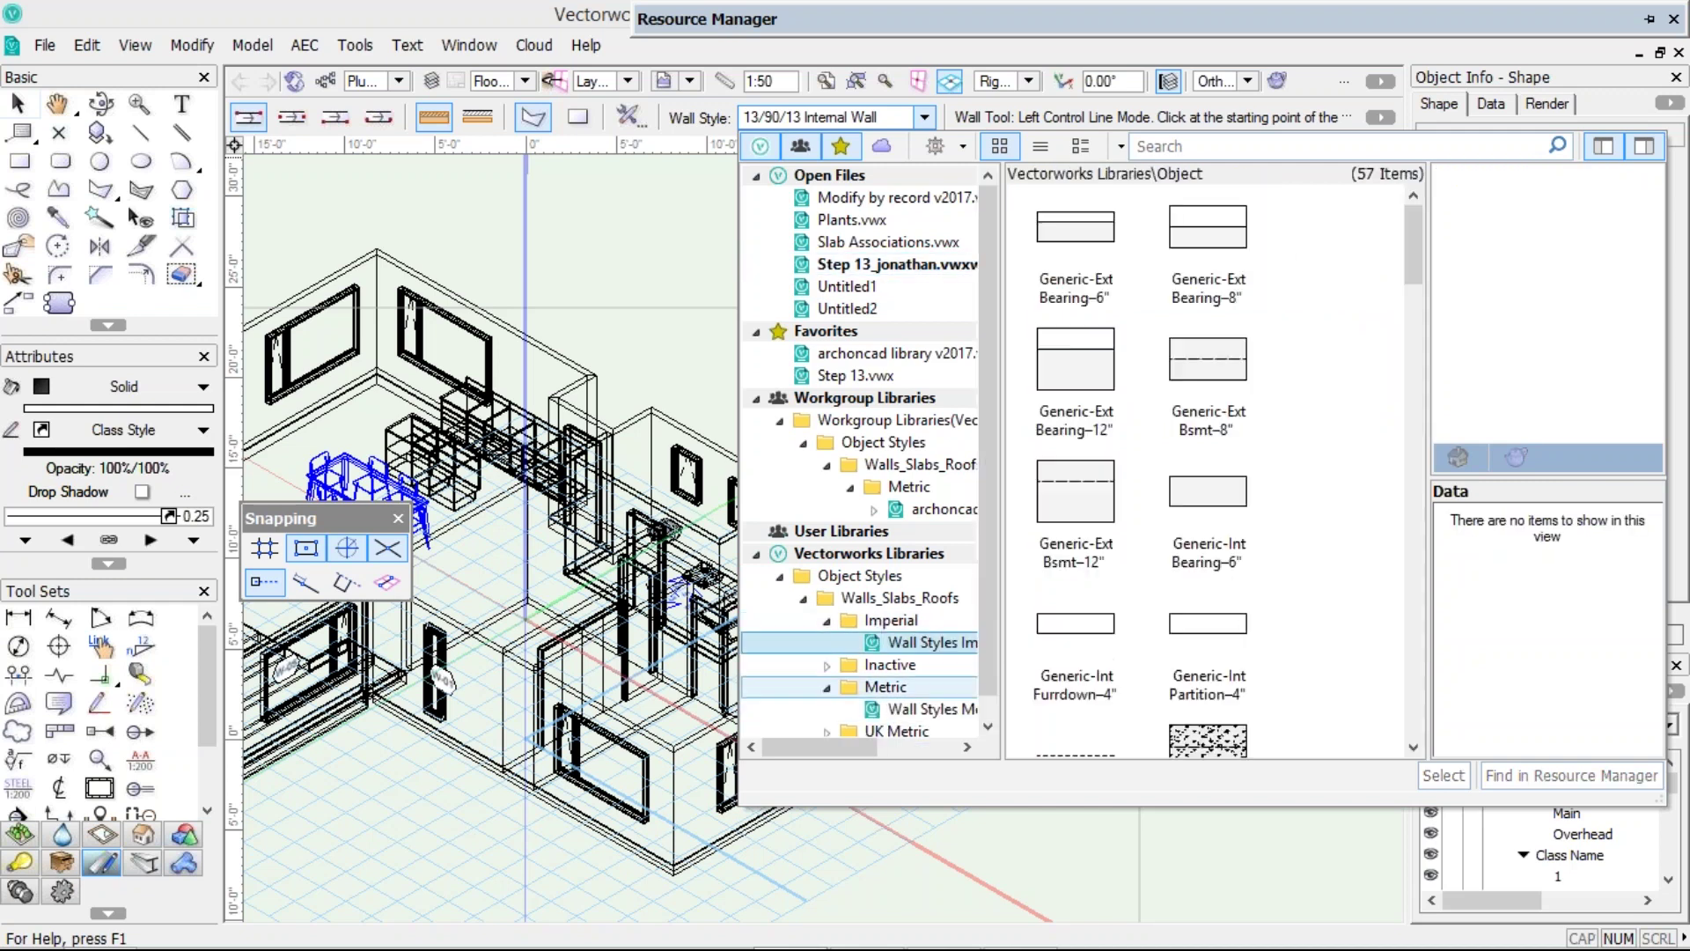
{"action": "left_click", "coordinate": [924, 710]}
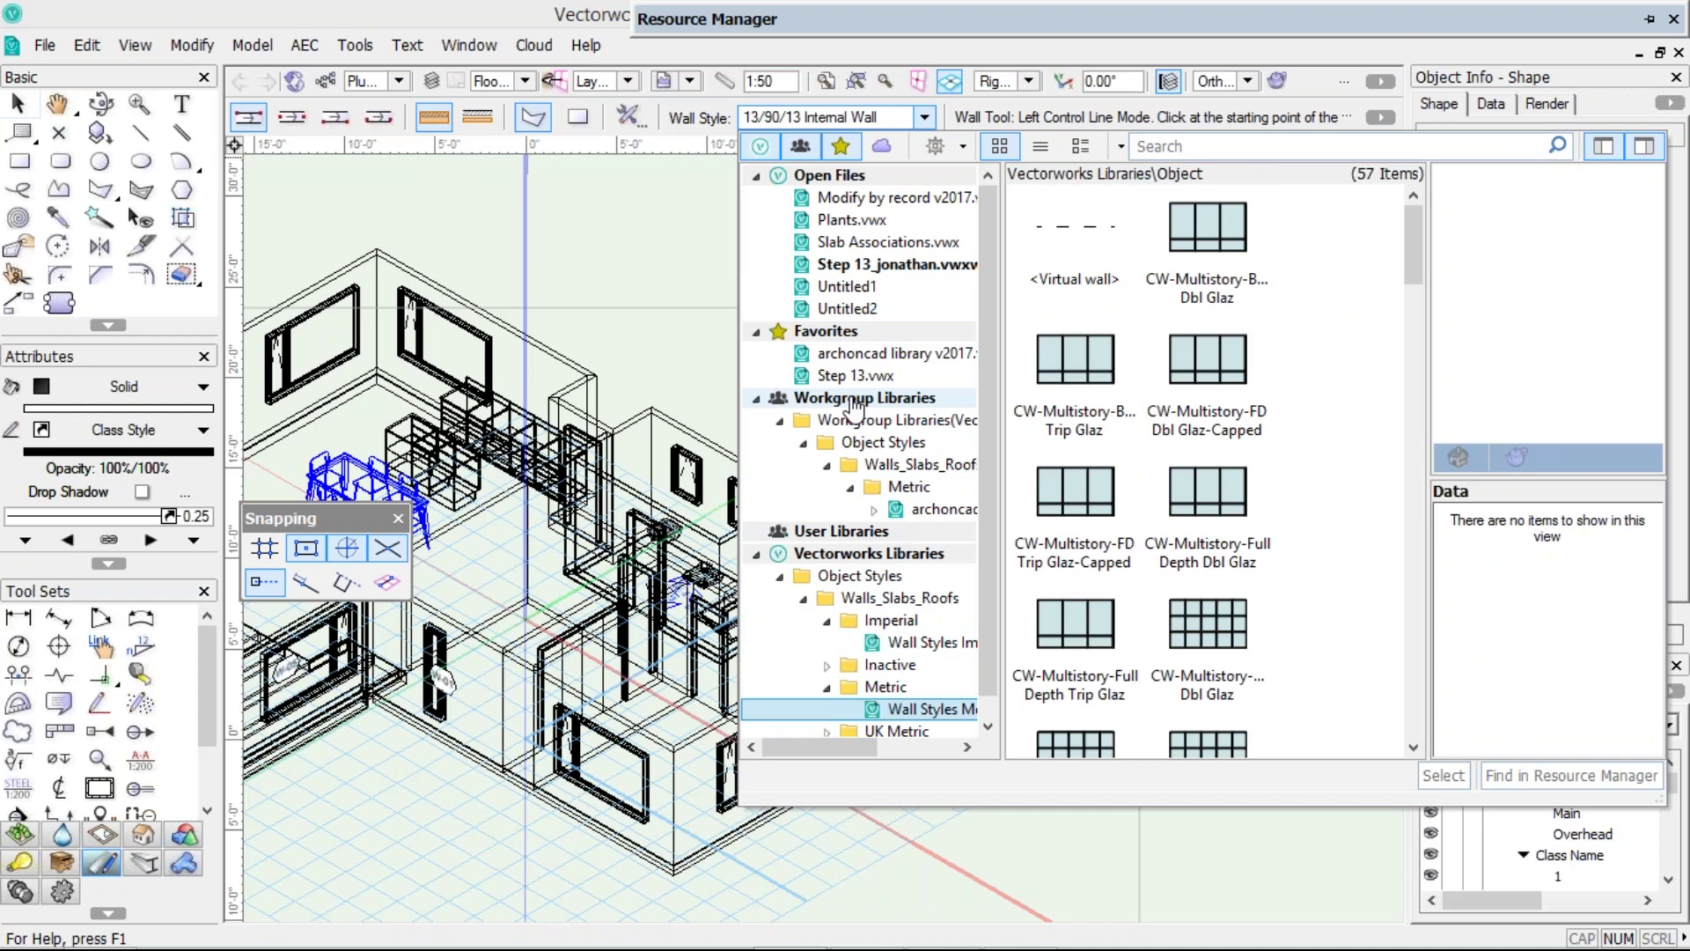
{"action": "left_click", "coordinate": [916, 518]}
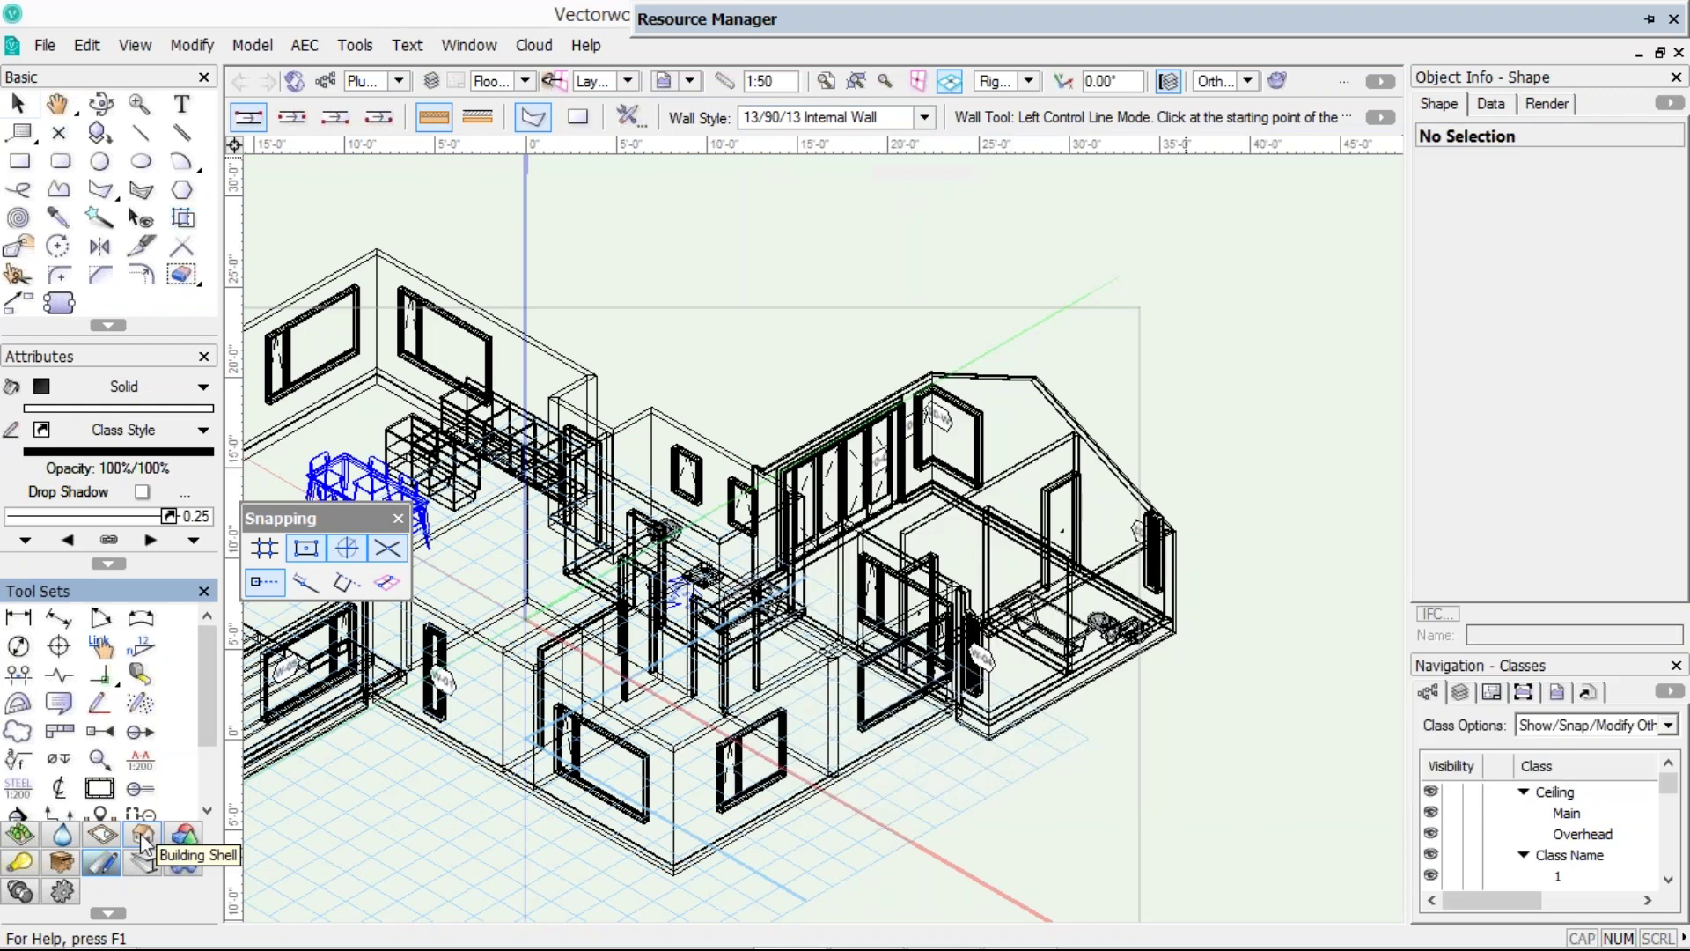
- Activate the Slab tool from the Building Shell tool set and open its slab style selector
{"action": "left_click", "coordinate": [144, 841]}
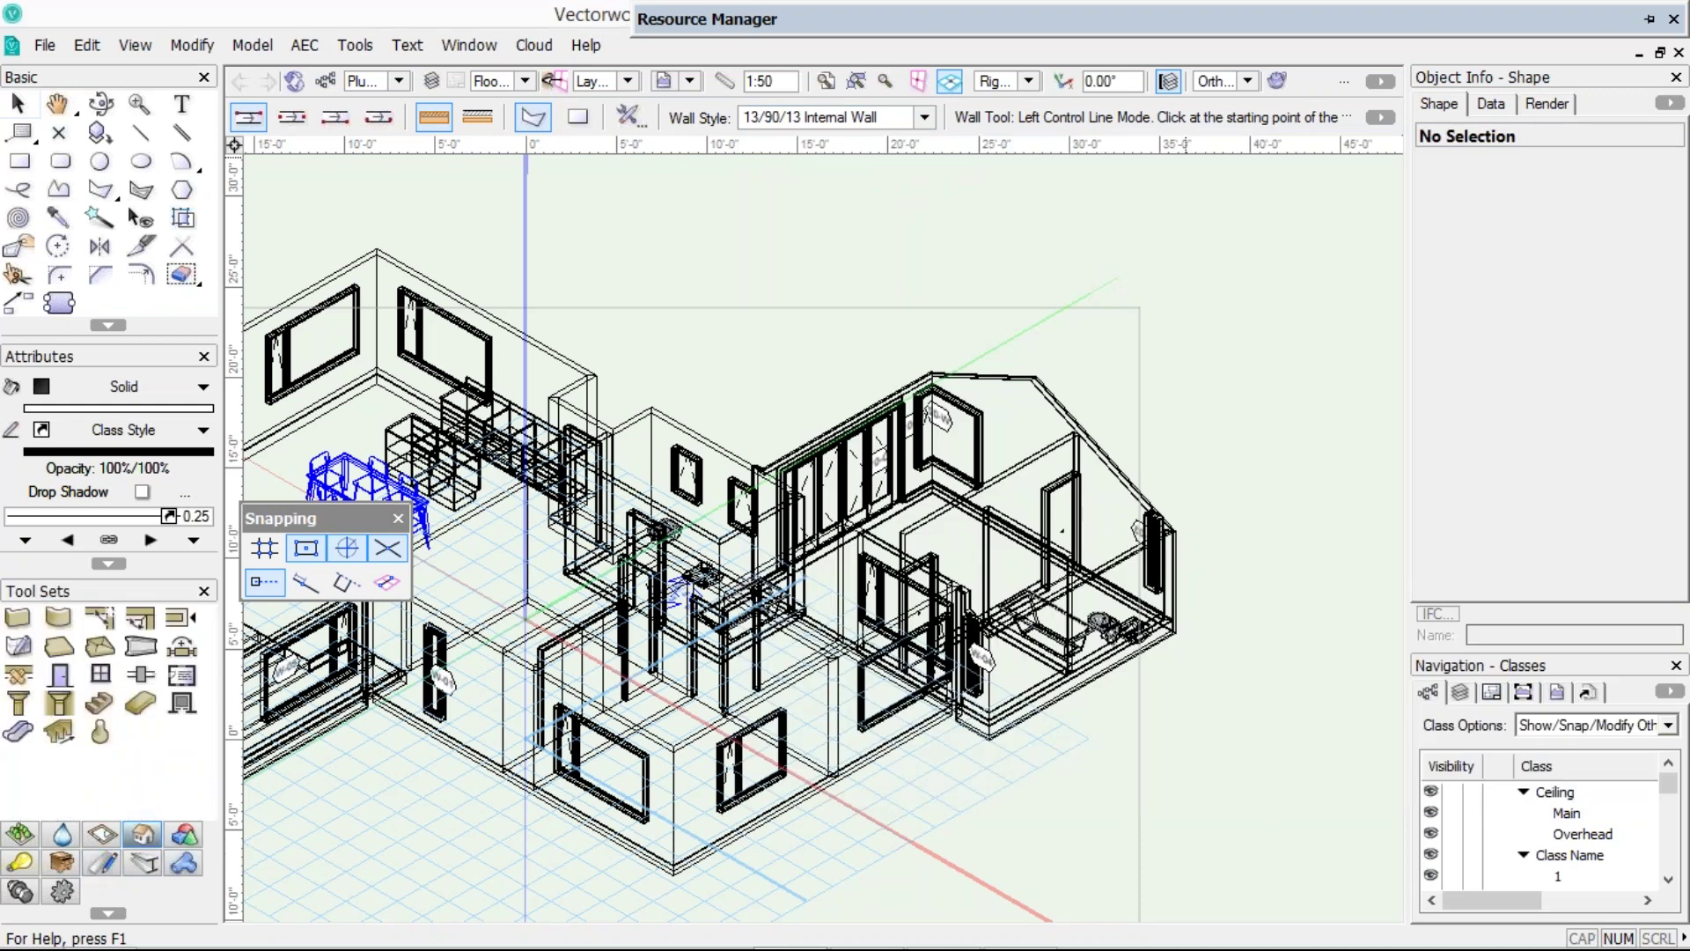
{"action": "left_click", "coordinate": [59, 646]}
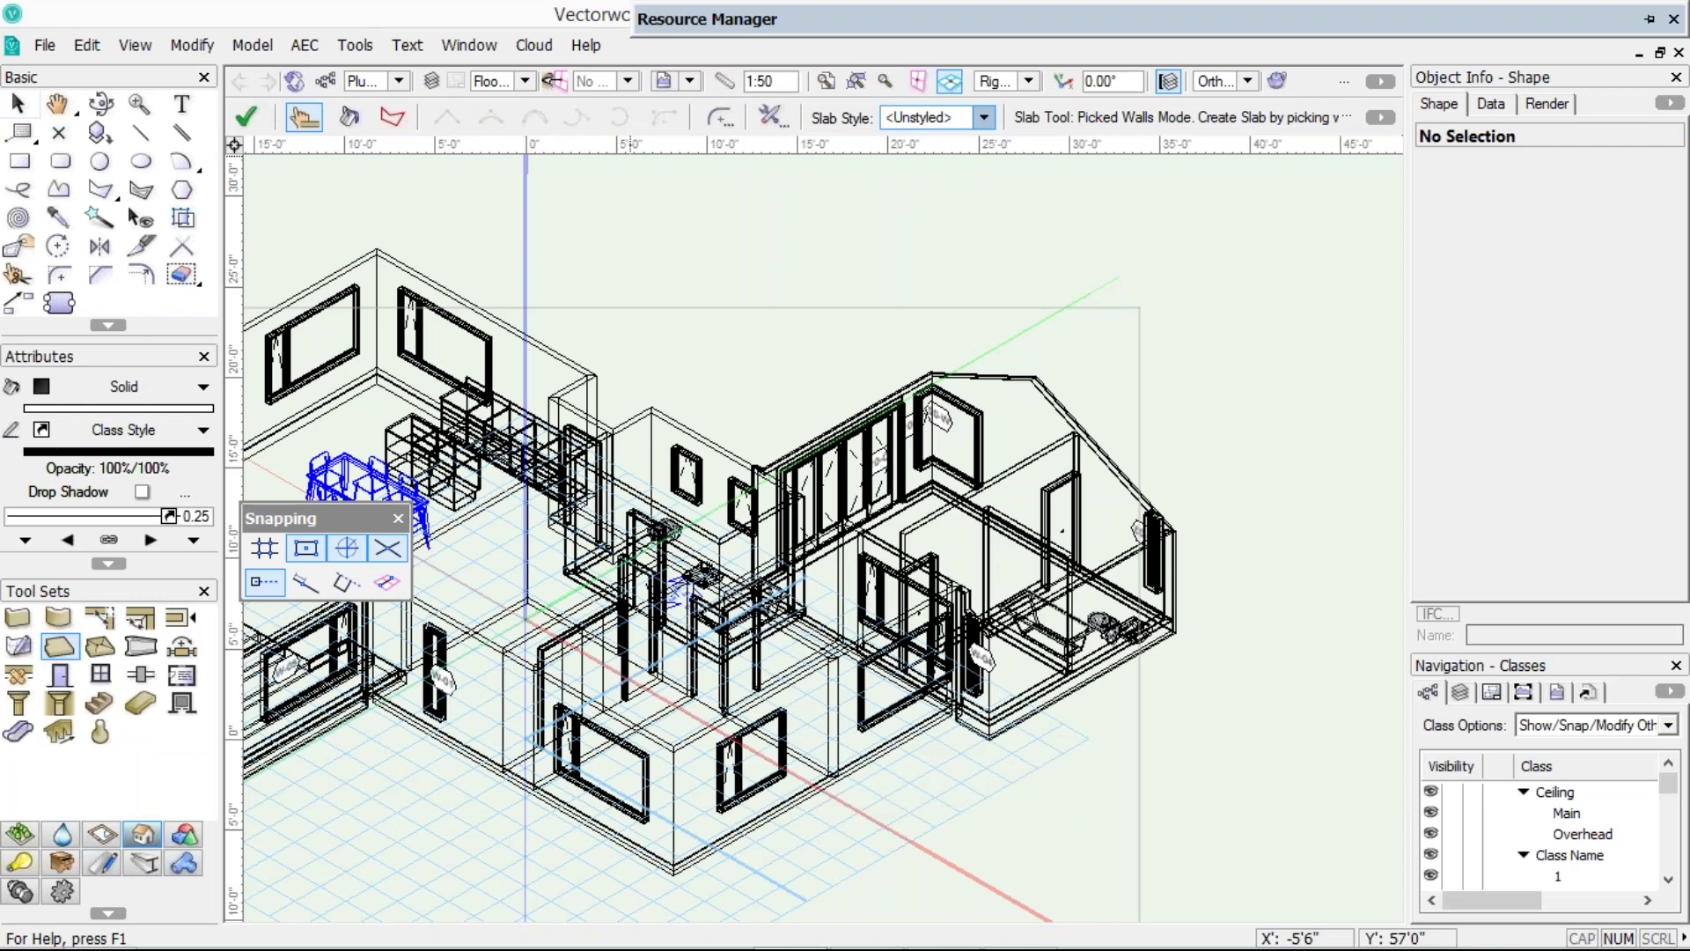
{"action": "left_click", "coordinate": [983, 117]}
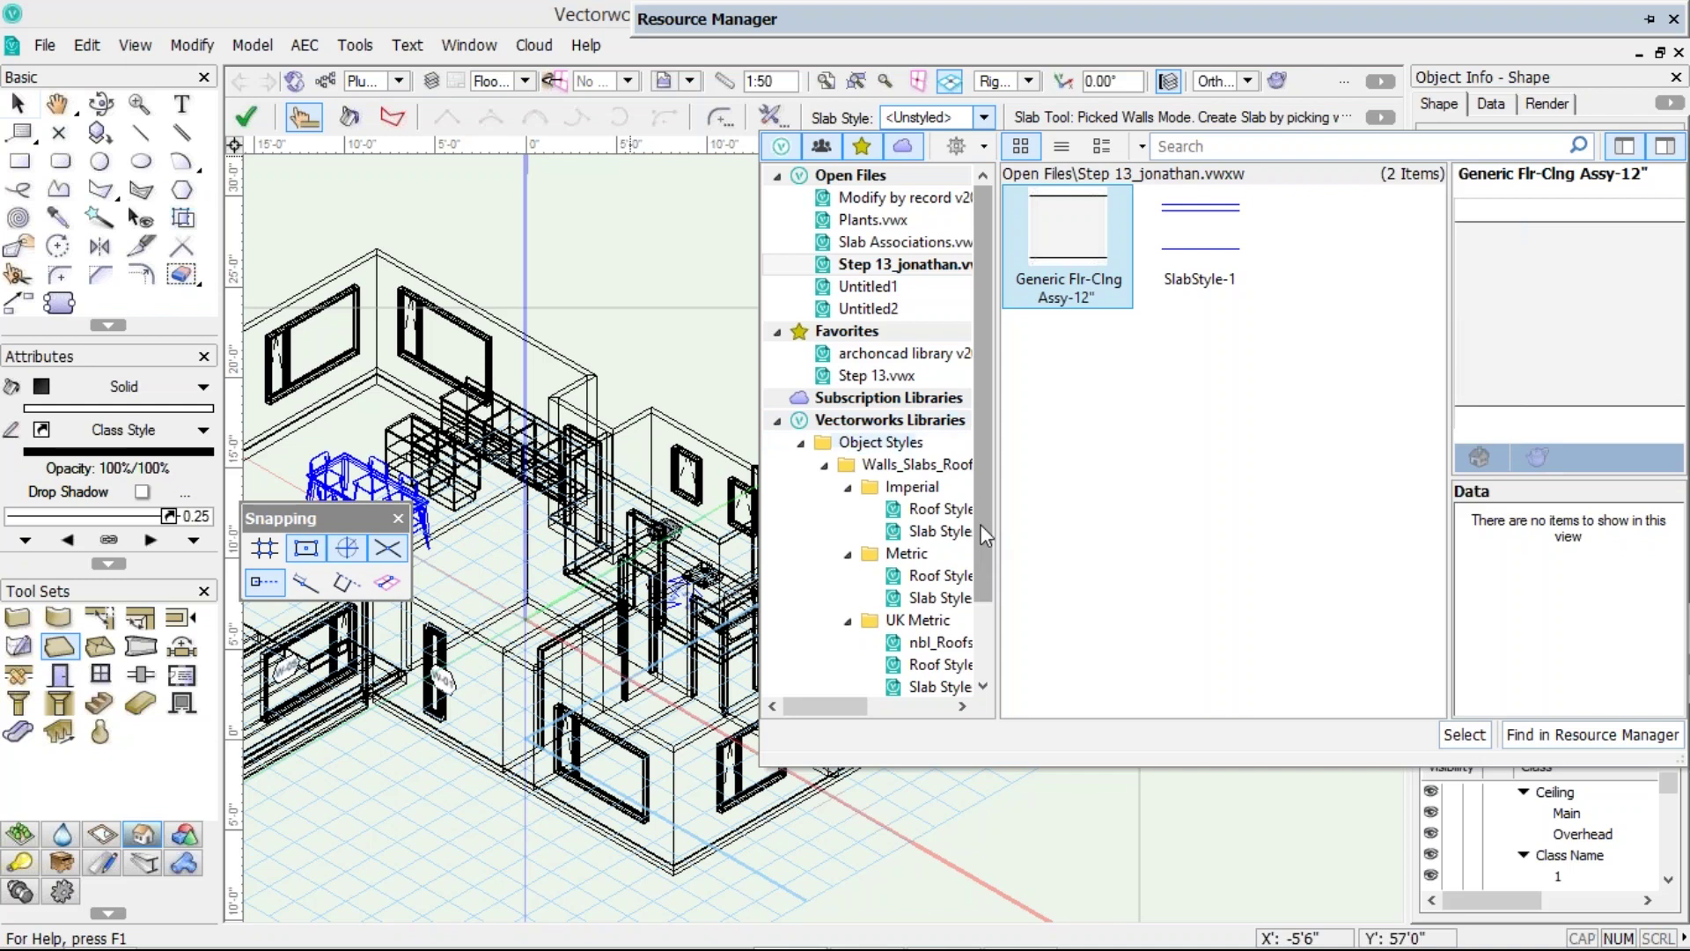
- Browse the slab styles of the archoncad file in the workgroup library's Metric folder, then close the selector
{"action": "left_click_drag", "start_coordinate": [980, 524], "coordinate": [980, 597]}
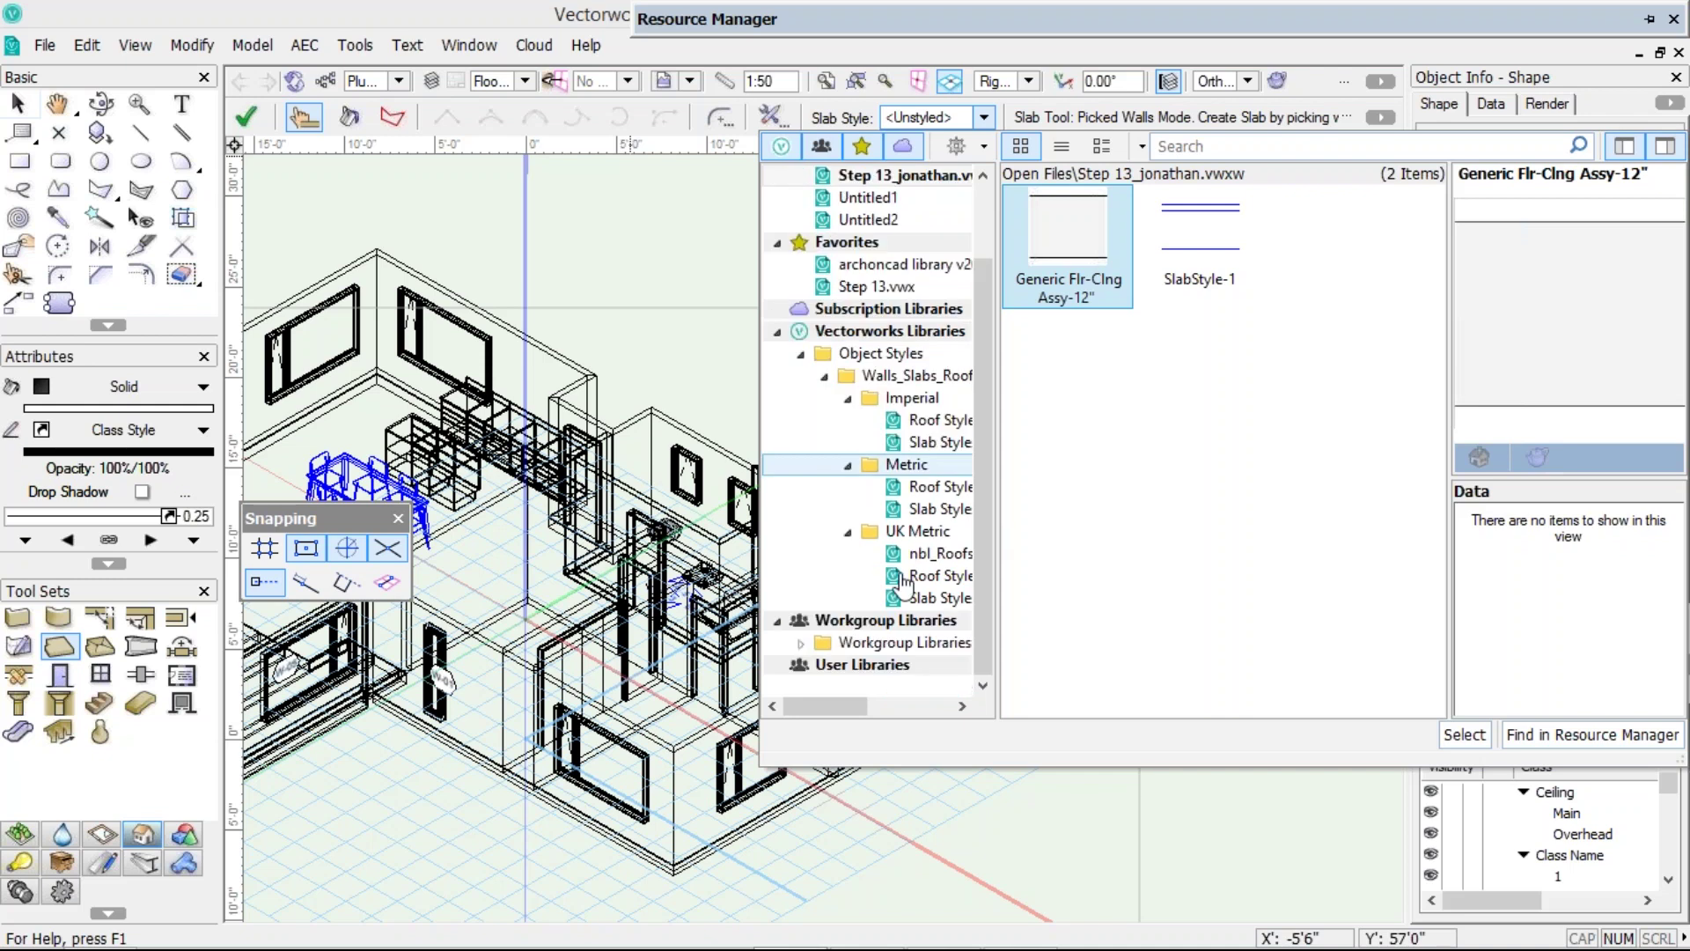
{"action": "left_click", "coordinate": [802, 643]}
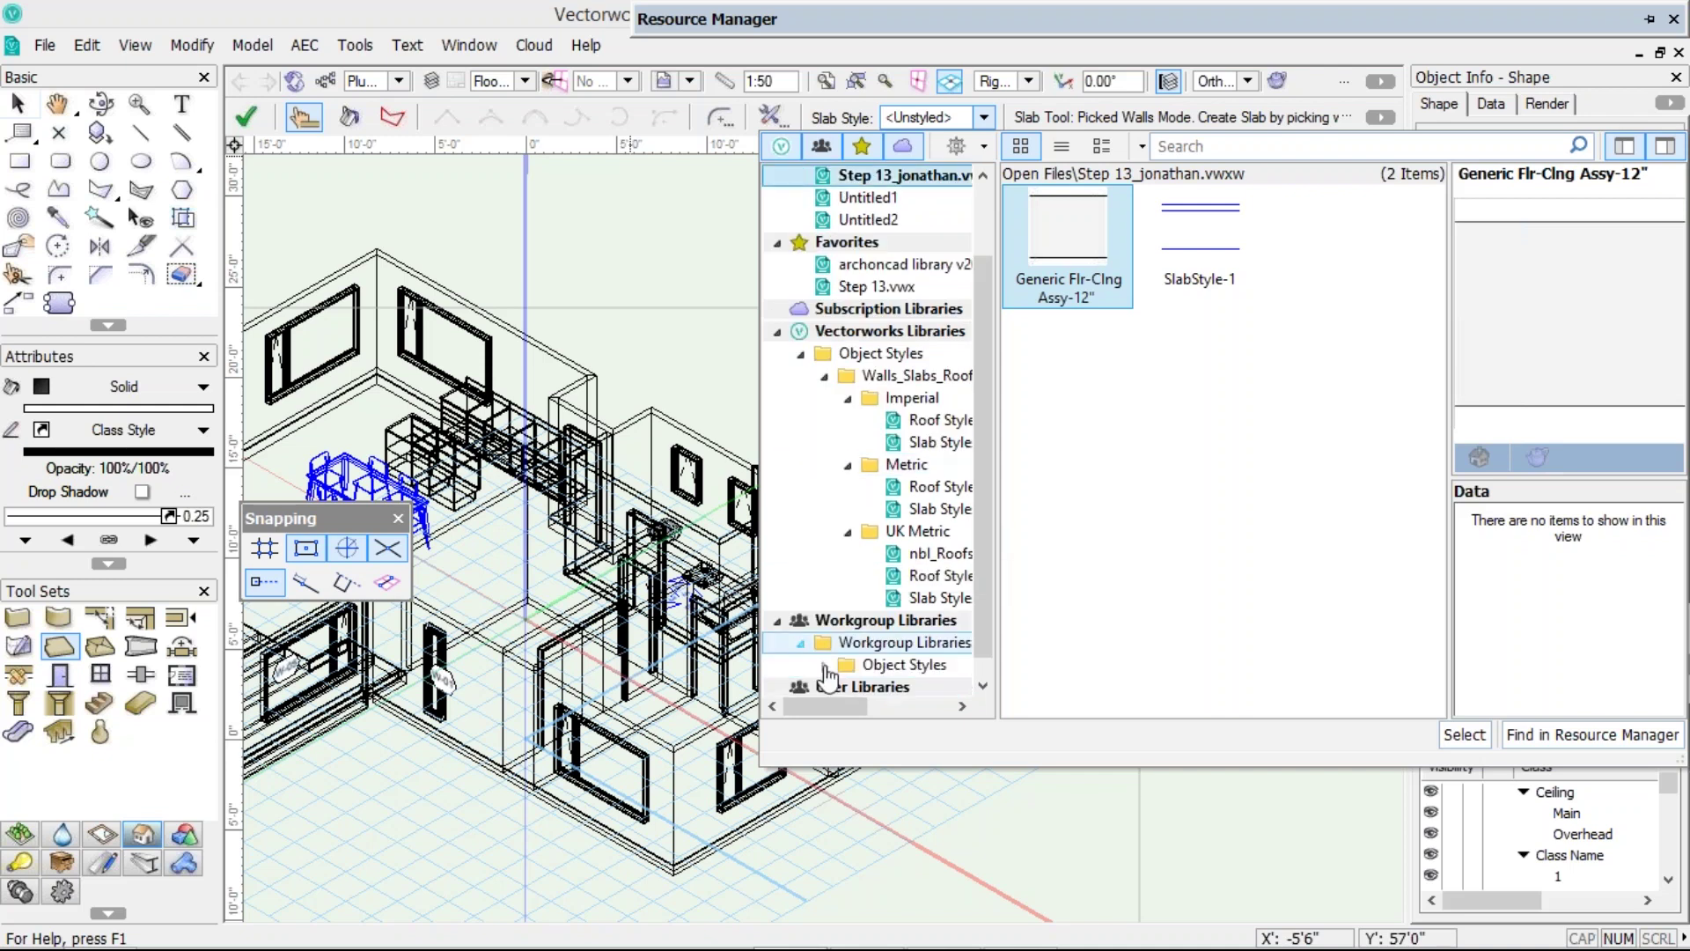
{"action": "left_click", "coordinate": [826, 665]}
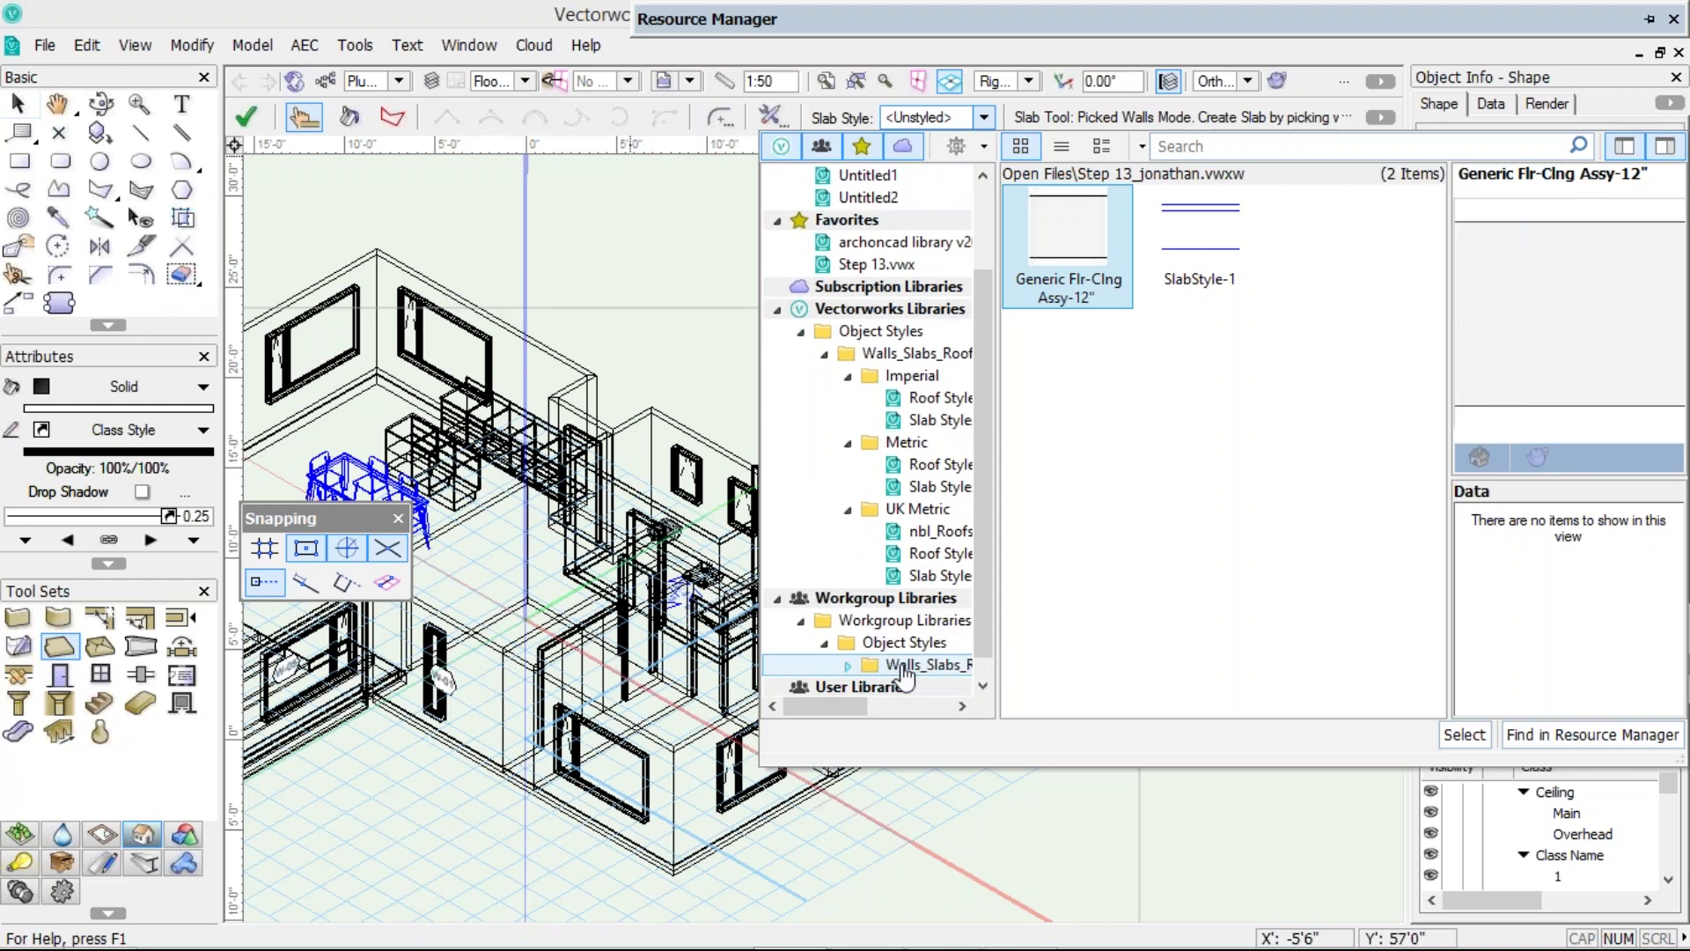
{"action": "left_click", "coordinate": [905, 674]}
{"action": "left_click", "coordinate": [931, 665]}
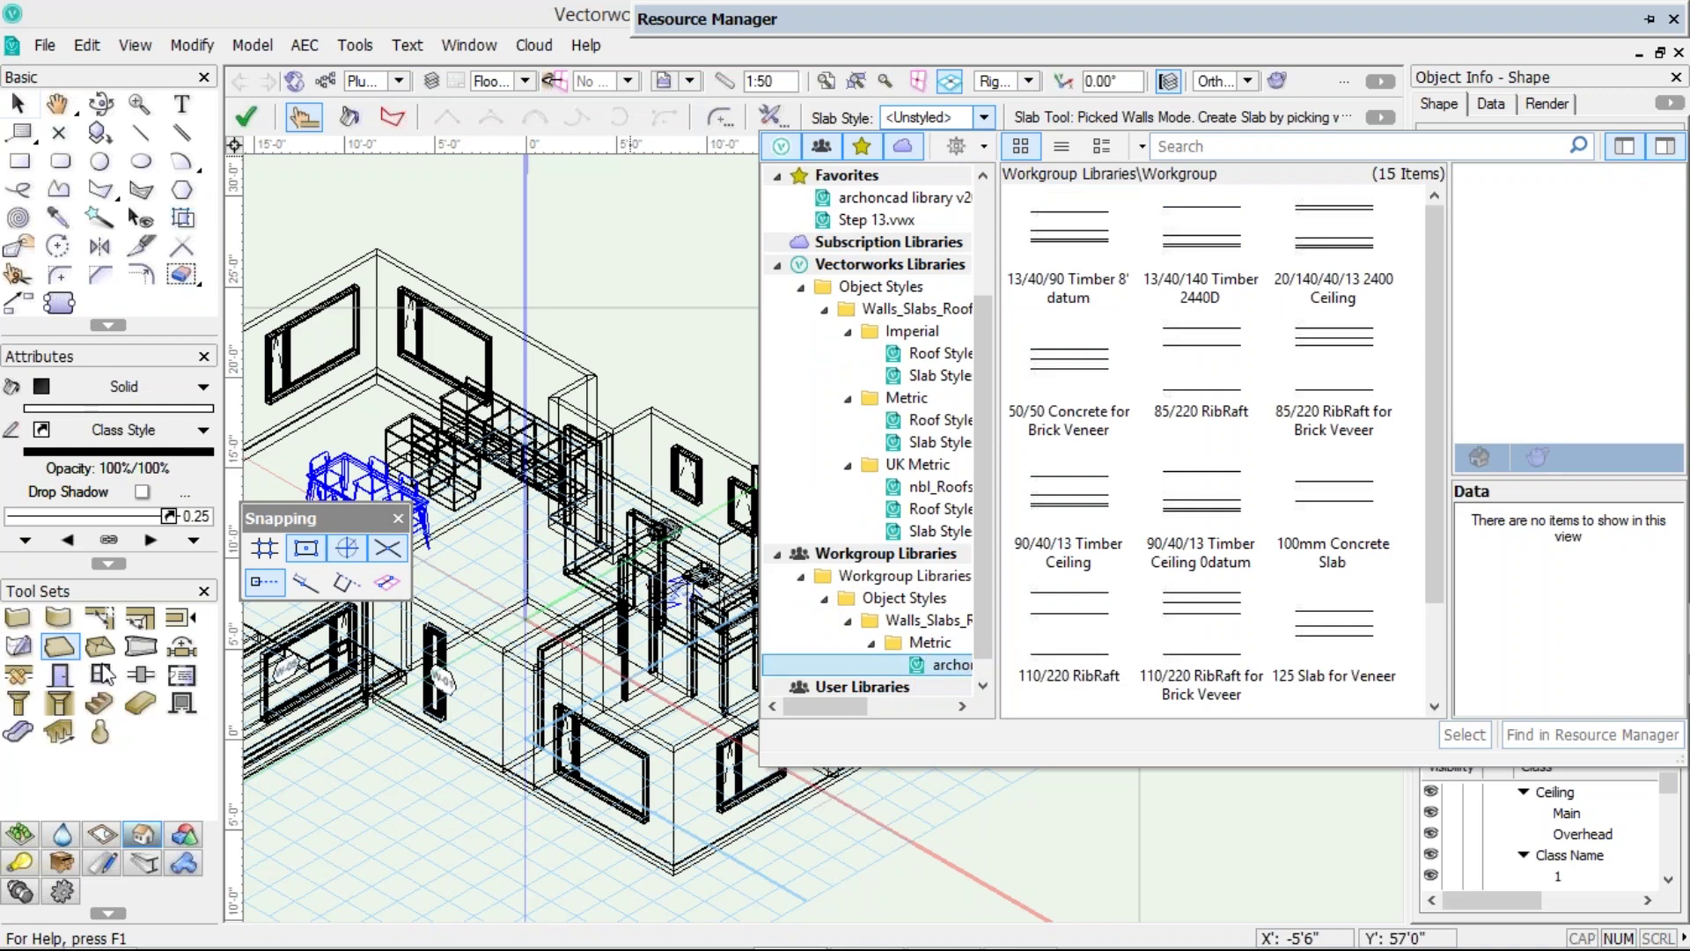
{"action": "left_click", "coordinate": [41, 780]}
- Activate the Plant tool from the landscape tool set and open its plant definition selector
{"action": "left_click", "coordinate": [20, 834]}
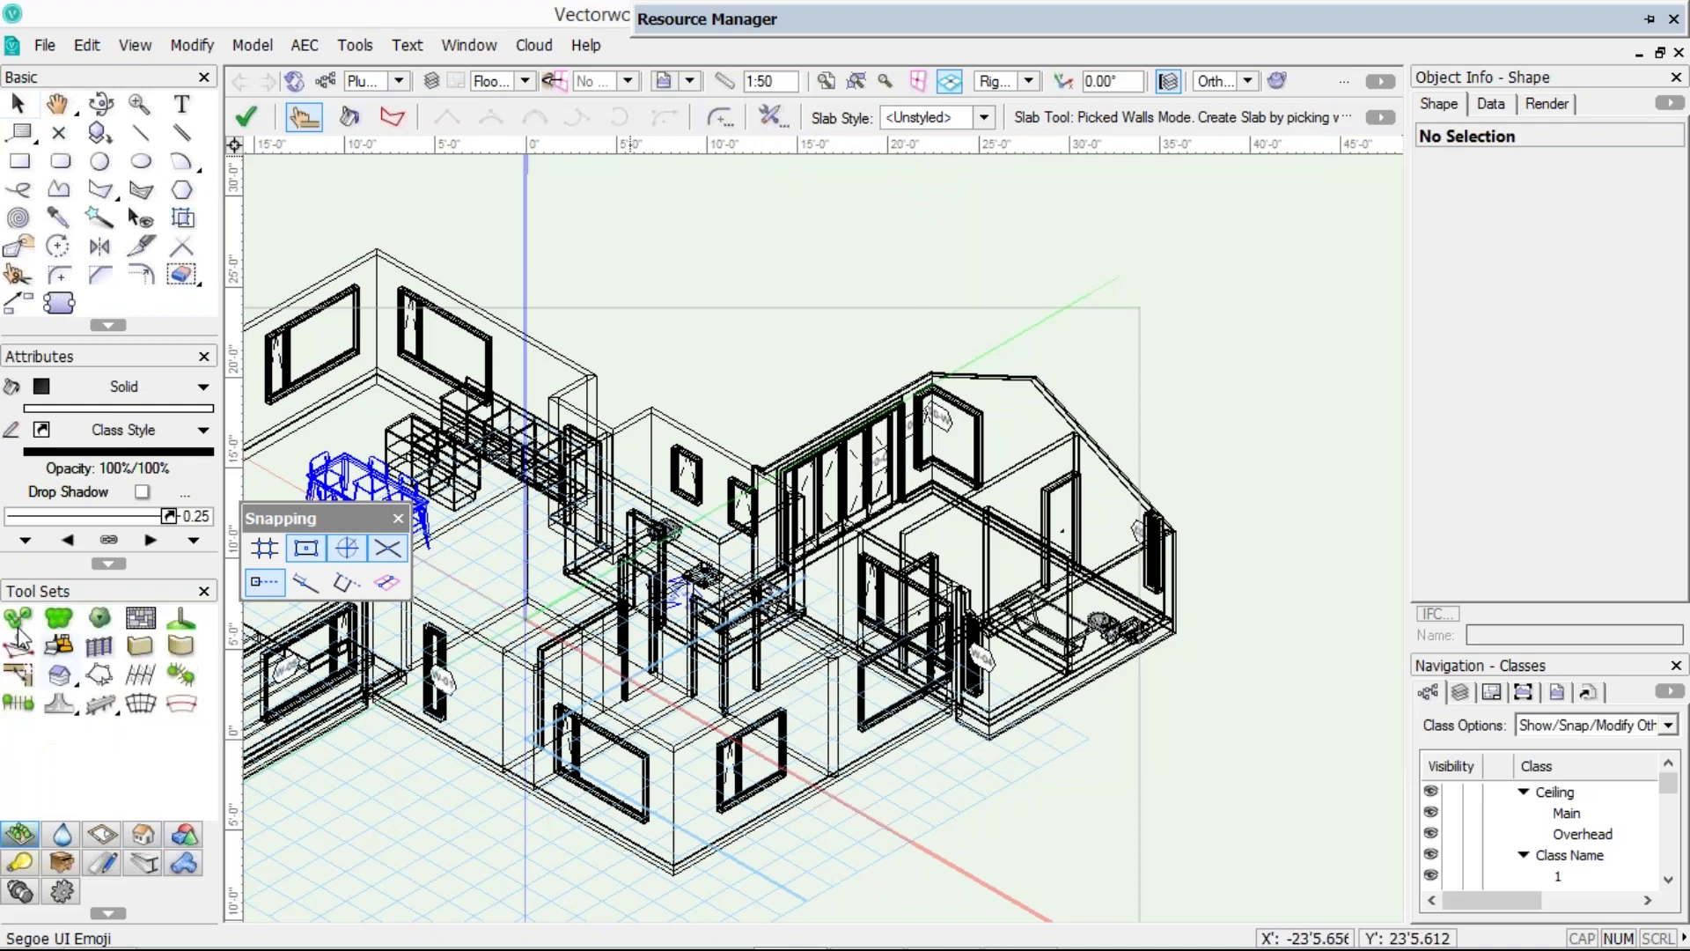
{"action": "left_click", "coordinate": [18, 625]}
{"action": "left_click", "coordinate": [648, 119]}
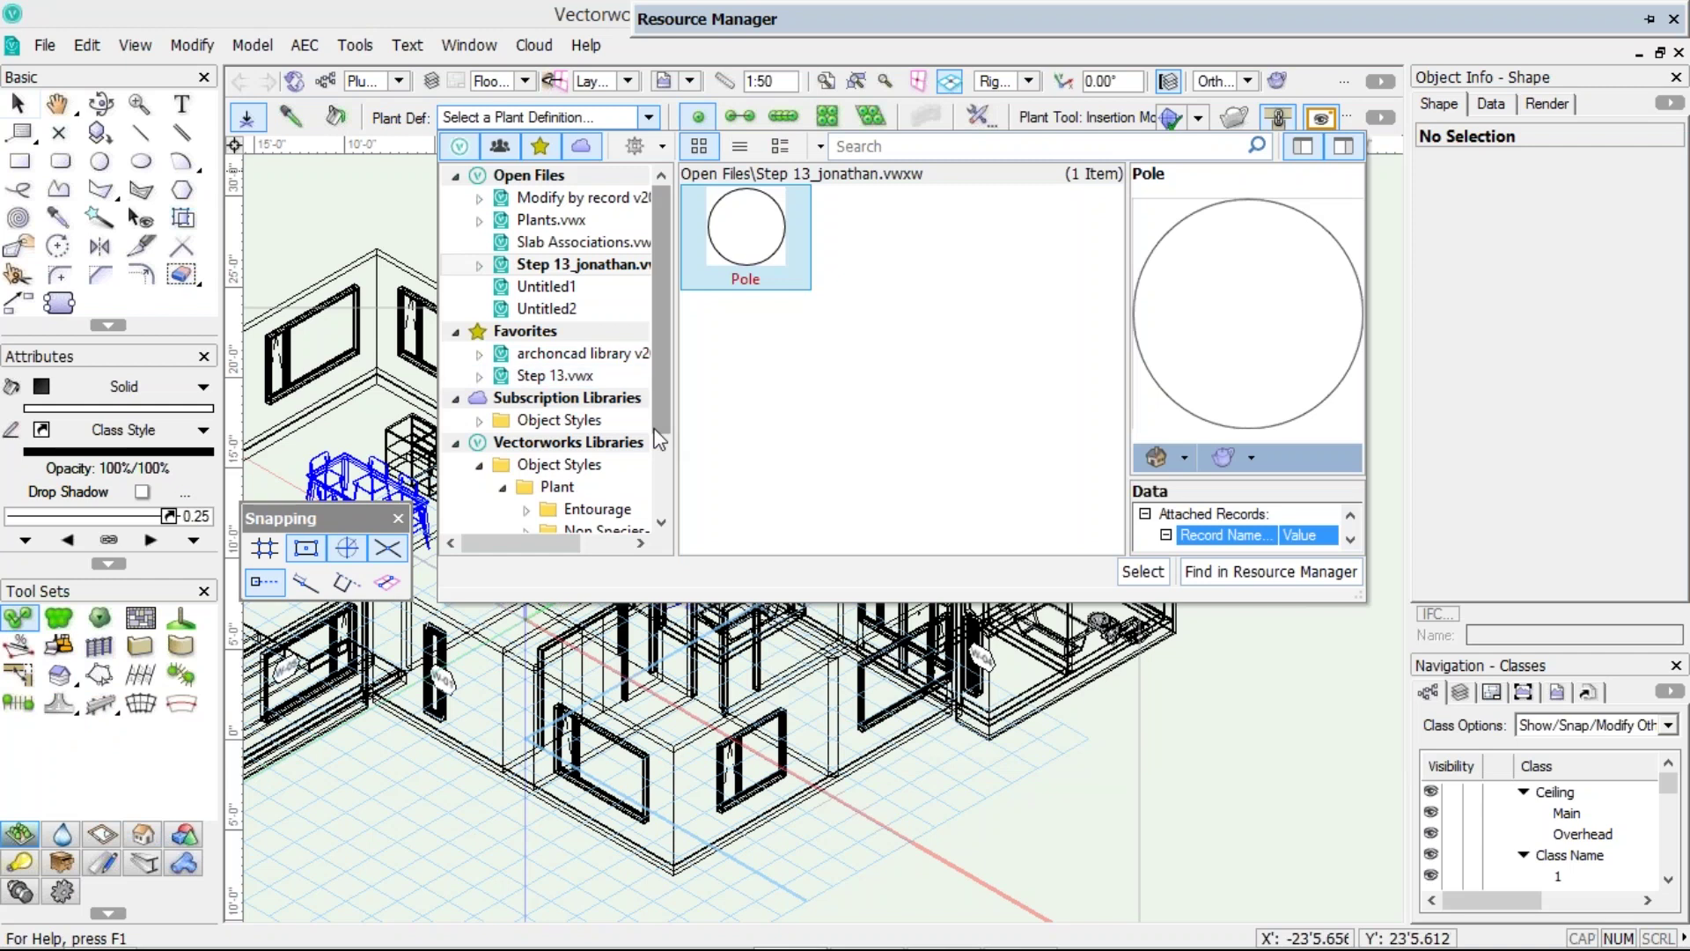
- Browse the basic template plants and the species-specific deciduous shrub, fern, groundcover and herbaceous files in the Vectorworks Libraries
{"action": "scroll", "coordinate": [545, 379], "scroll_direction": "down", "scroll_amount": 2}
{"action": "left_click", "coordinate": [529, 443]}
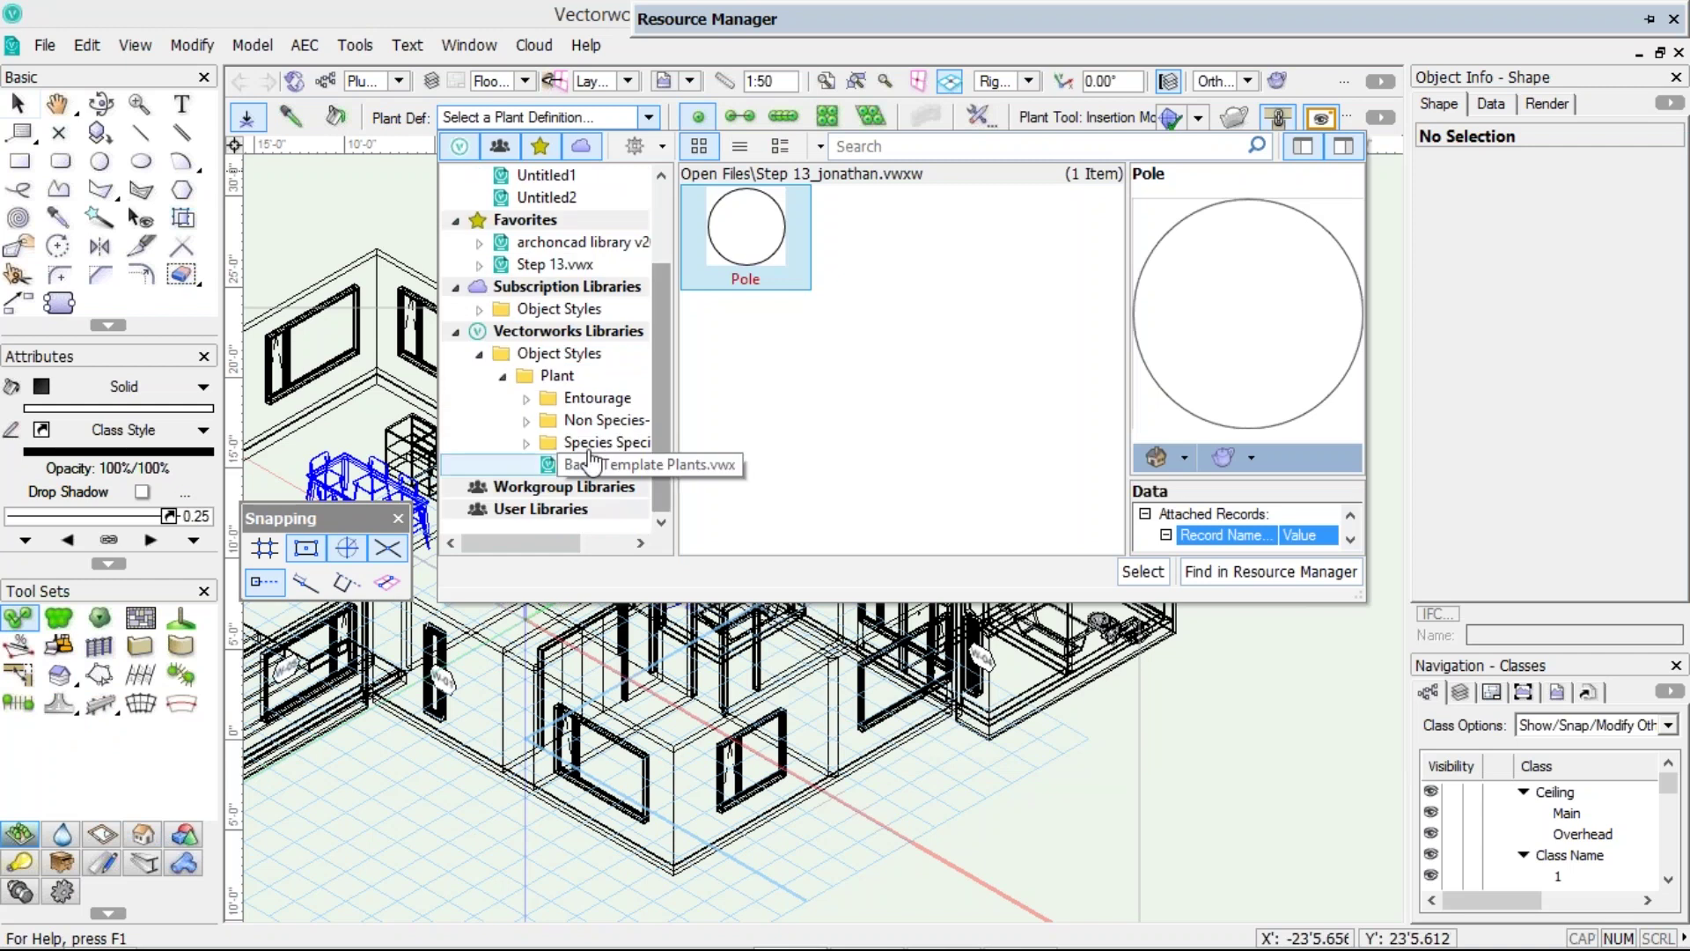
{"action": "left_click", "coordinate": [528, 443]}
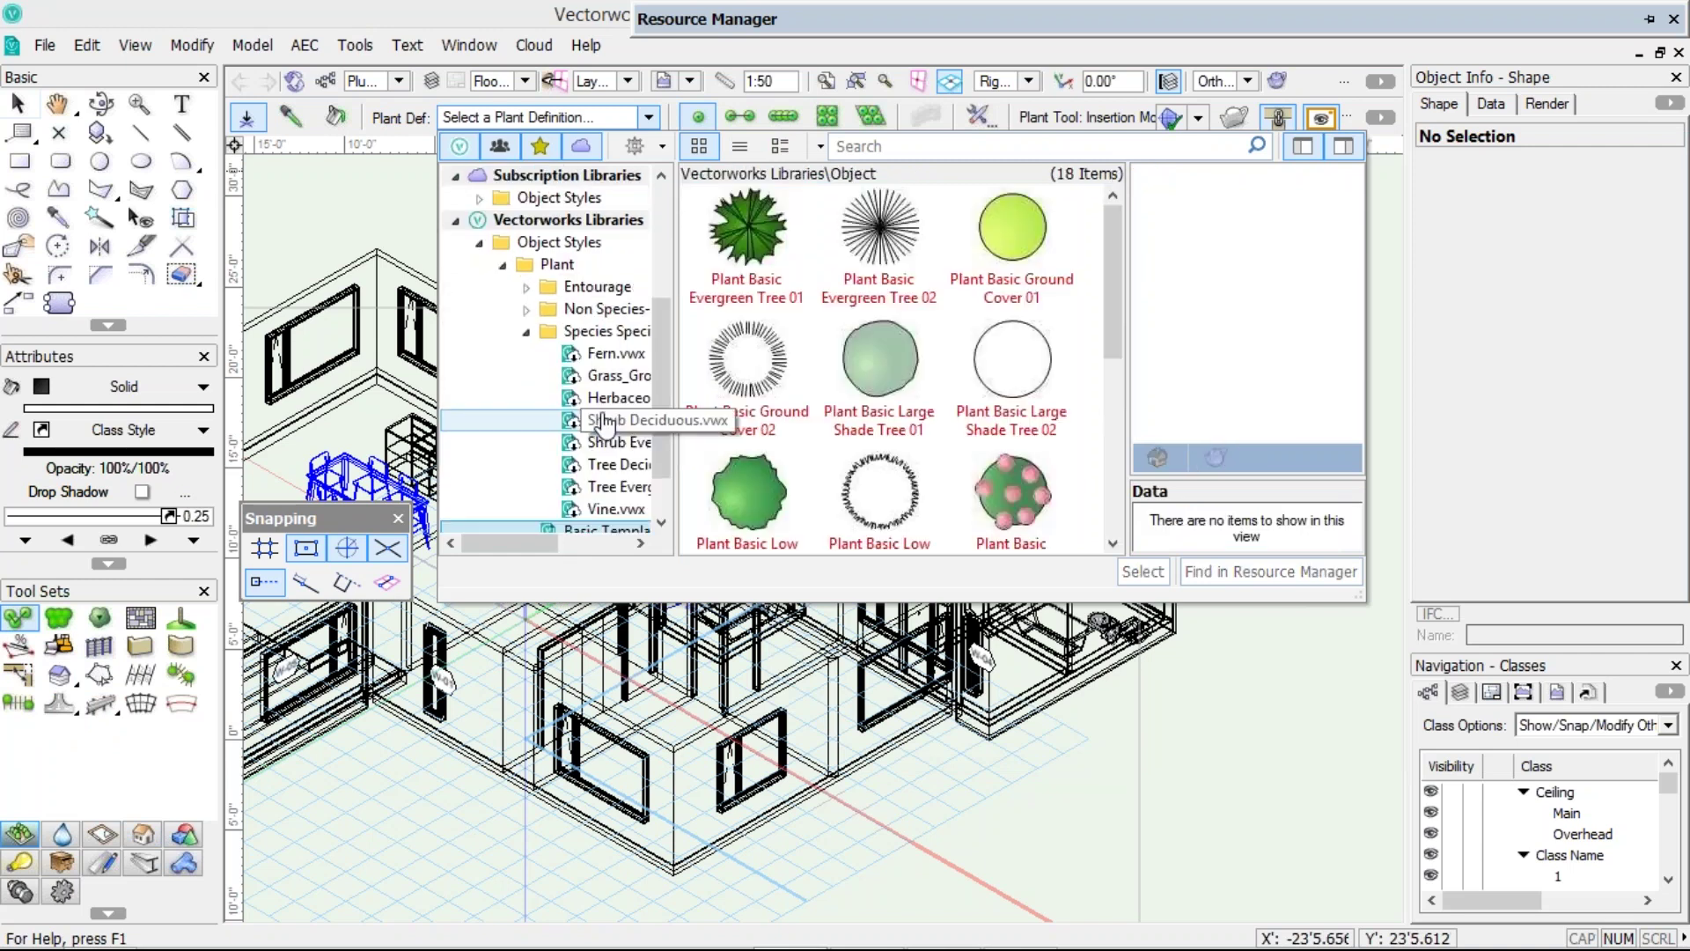
{"action": "left_click", "coordinate": [604, 421]}
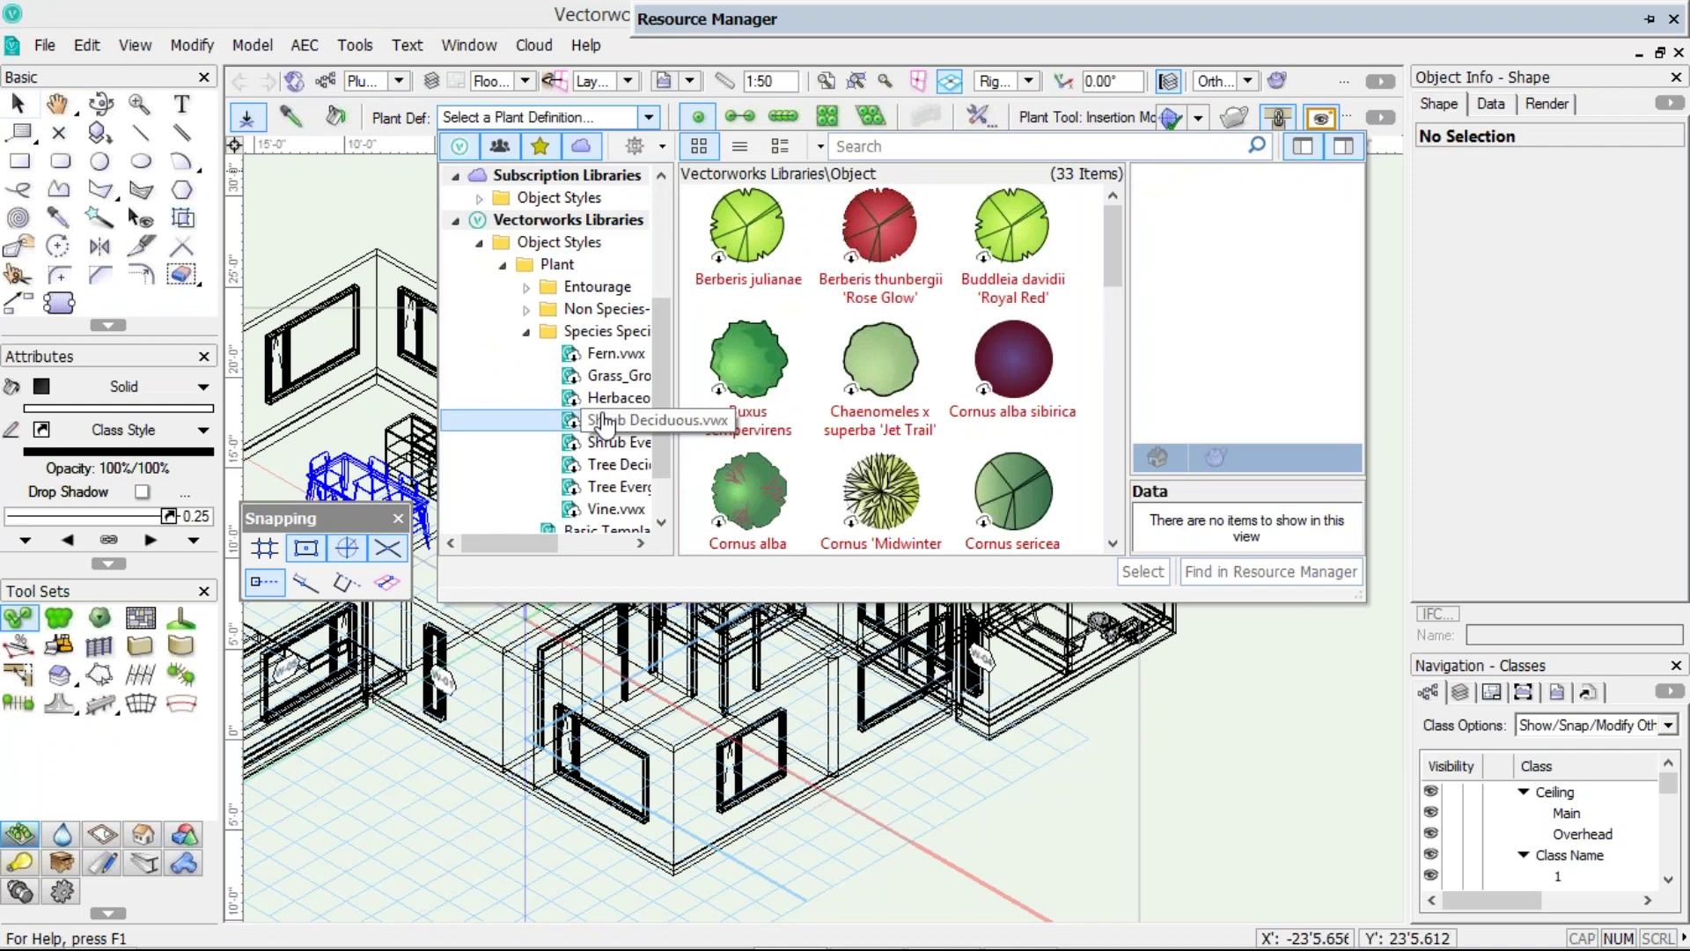
{"action": "left_click", "coordinate": [617, 355]}
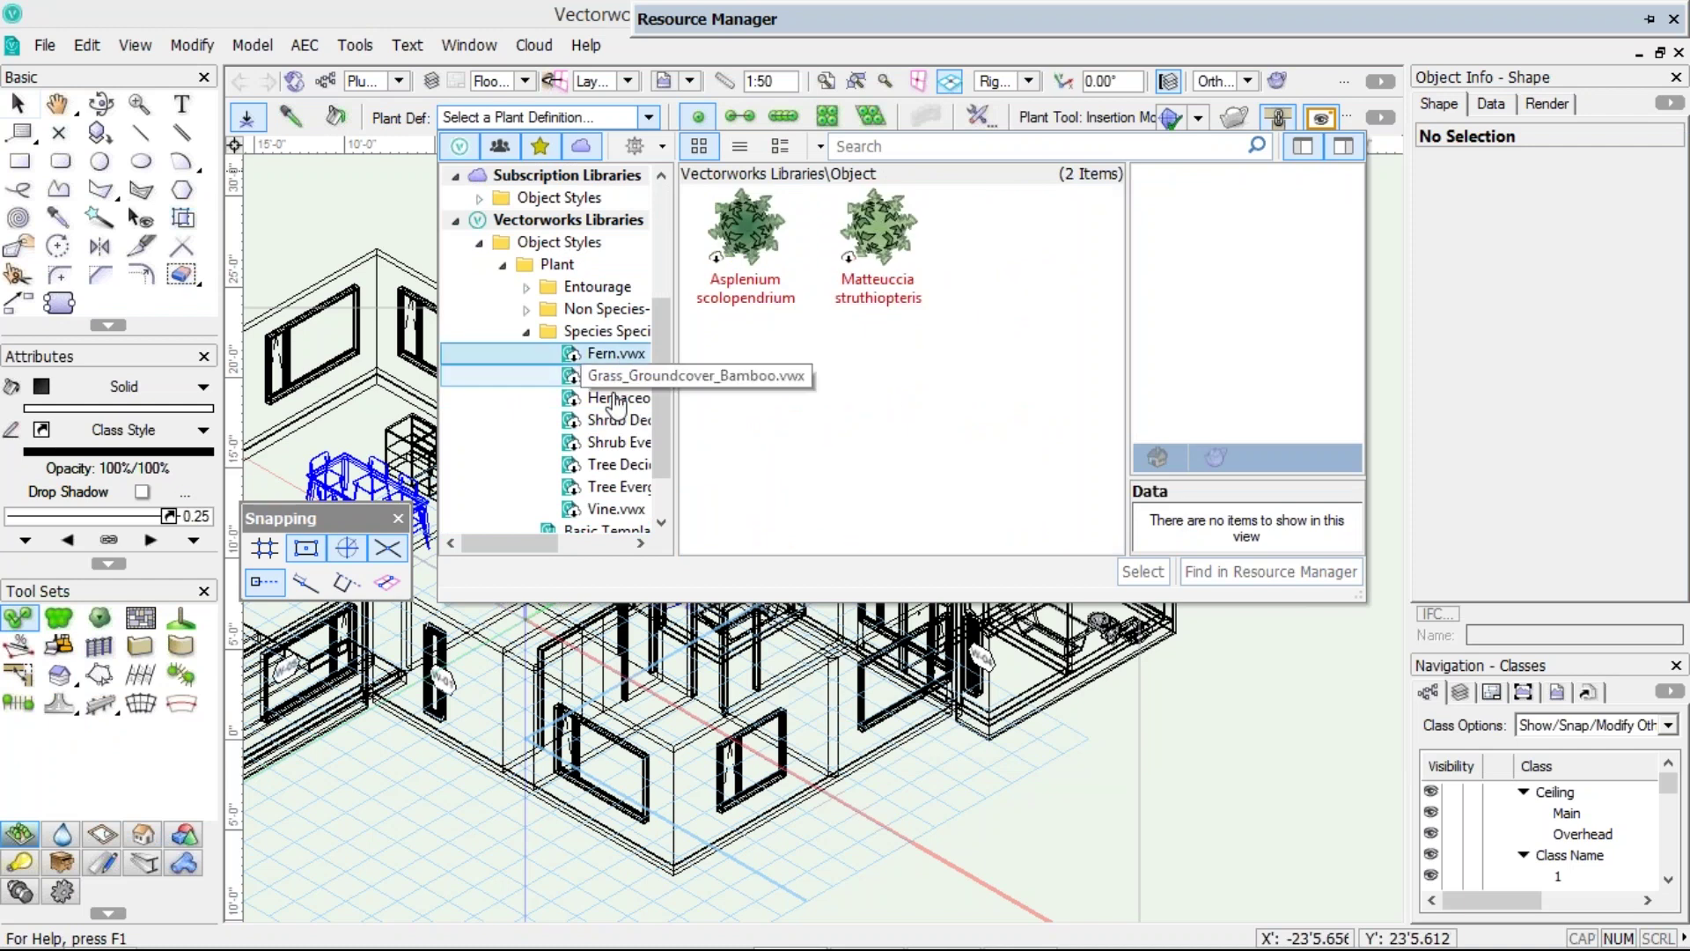
{"action": "left_click", "coordinate": [617, 377]}
{"action": "left_click", "coordinate": [612, 398]}
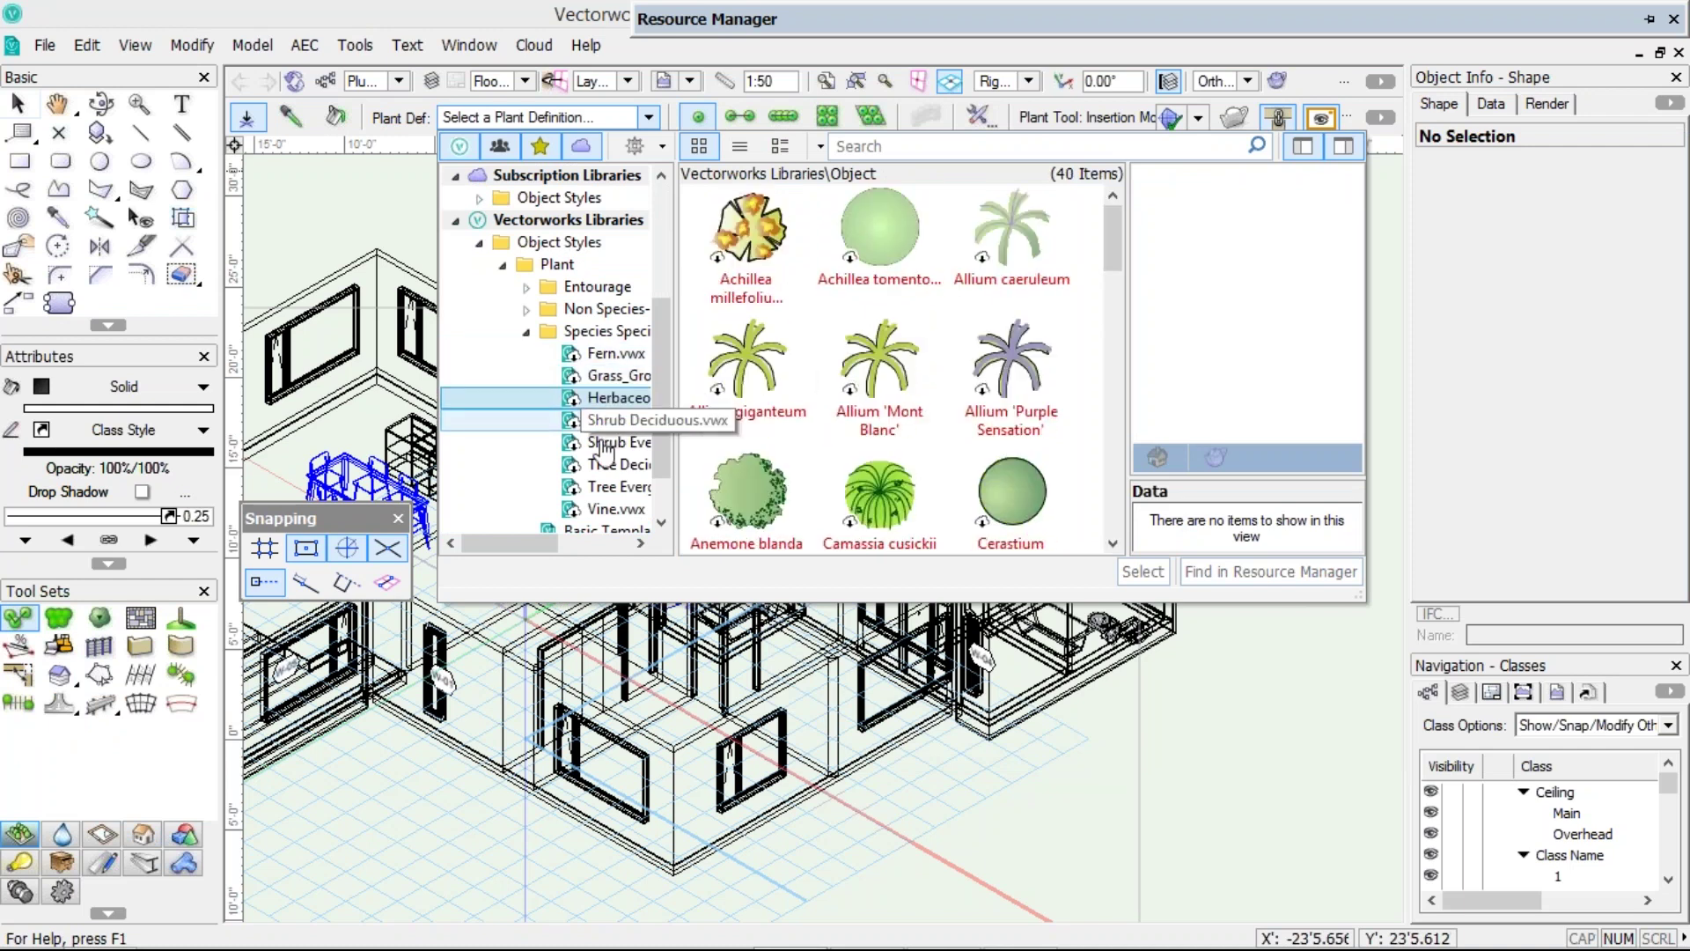
- Choose Buxus sempervirens from the Shrub Deciduous file as the Plant tool's plant definition
{"action": "left_click", "coordinate": [604, 426]}
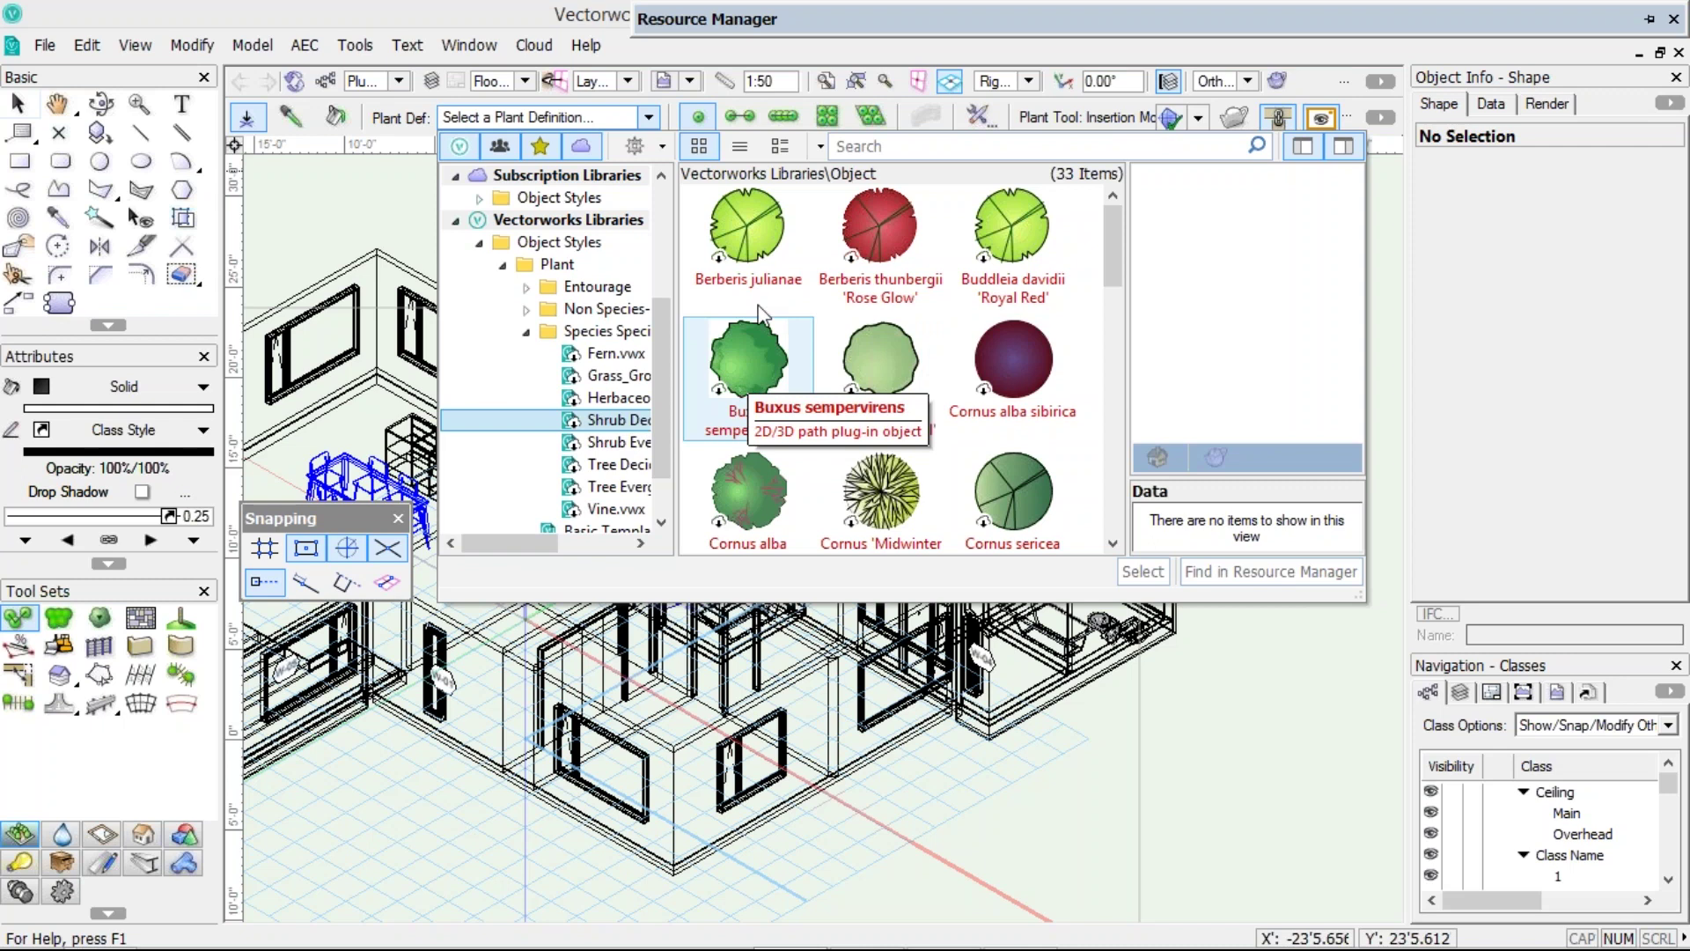
{"action": "left_click", "coordinate": [859, 209]}
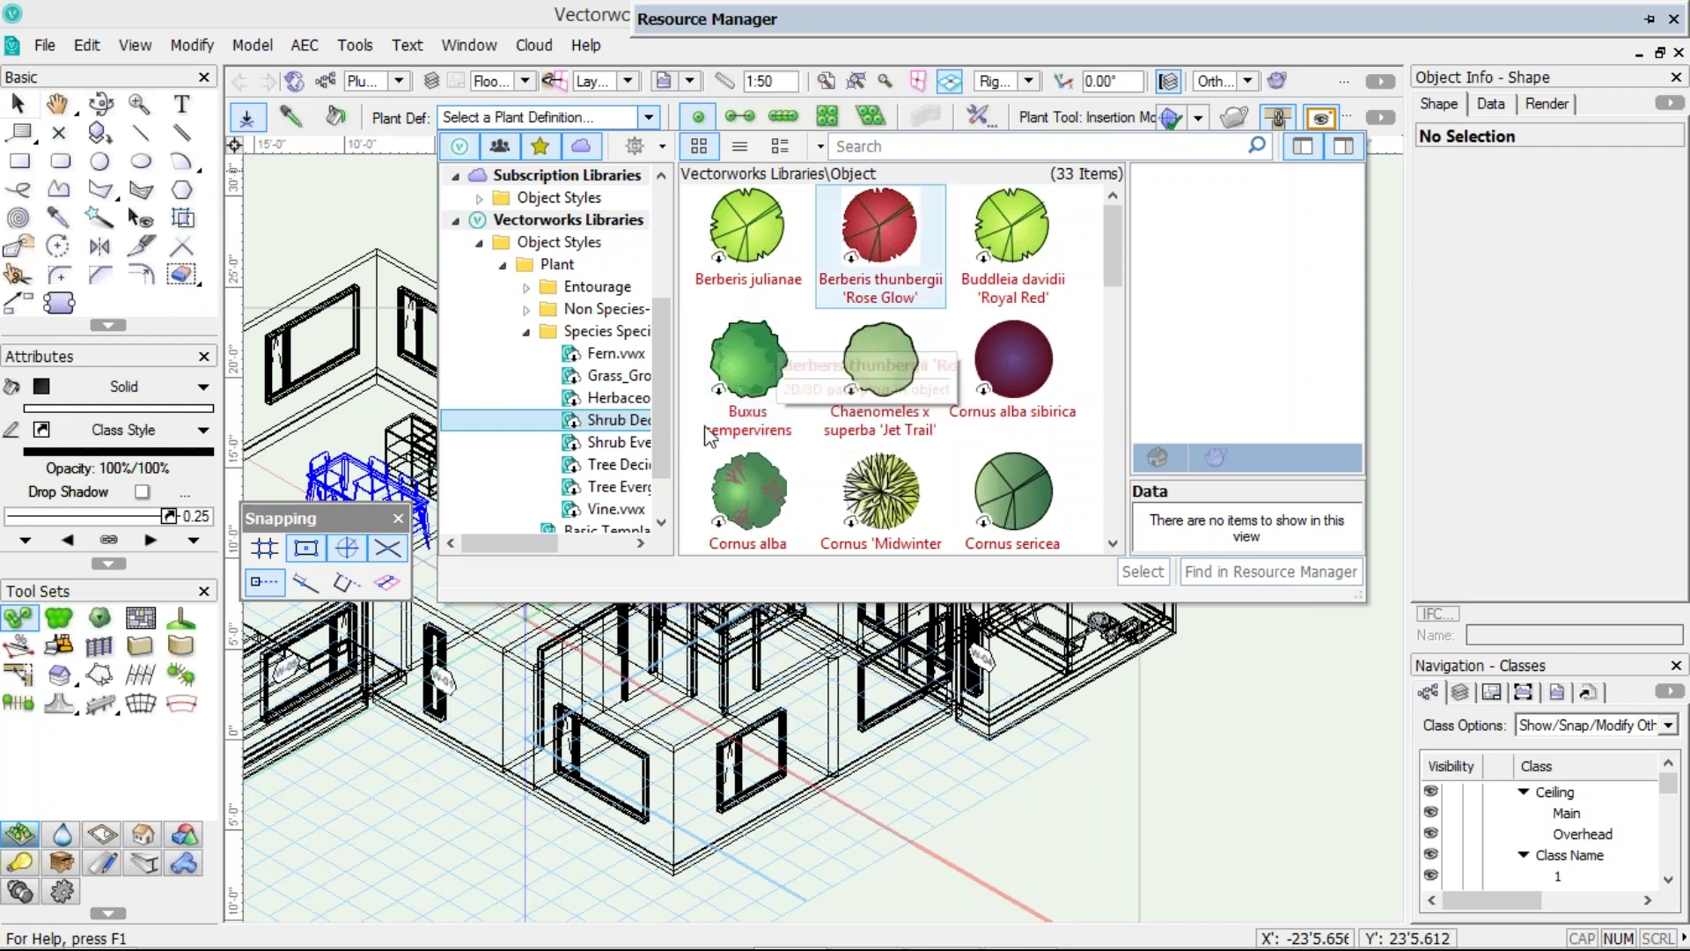
{"action": "left_click", "coordinate": [738, 361]}
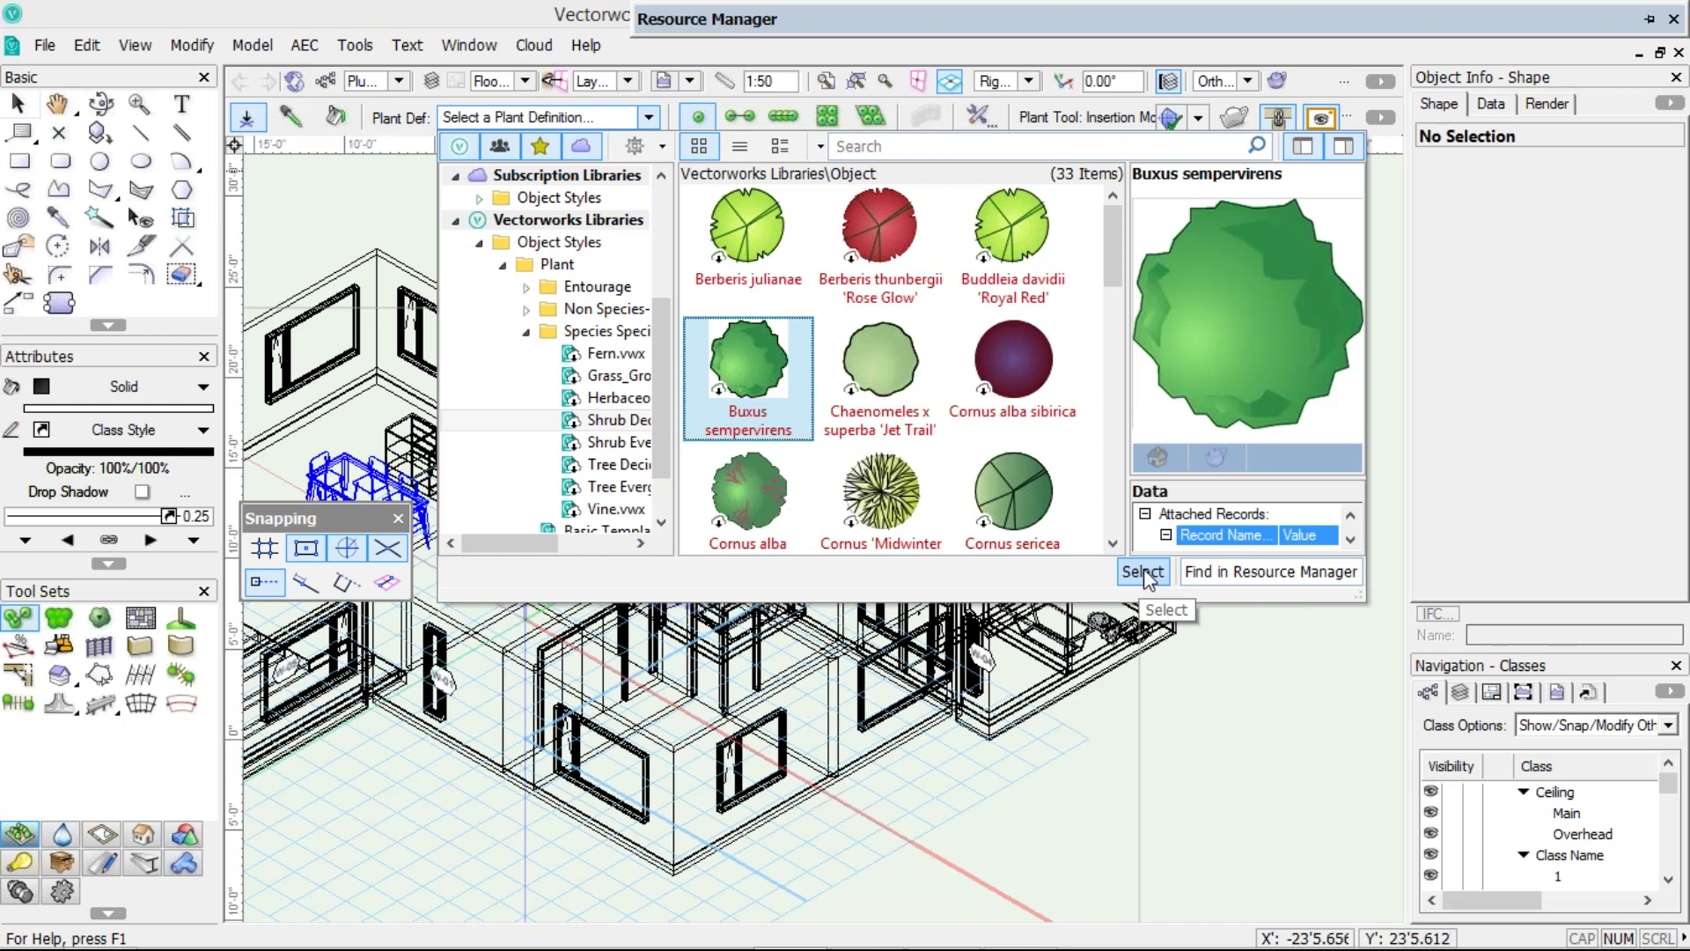
{"action": "left_click", "coordinate": [1144, 571]}
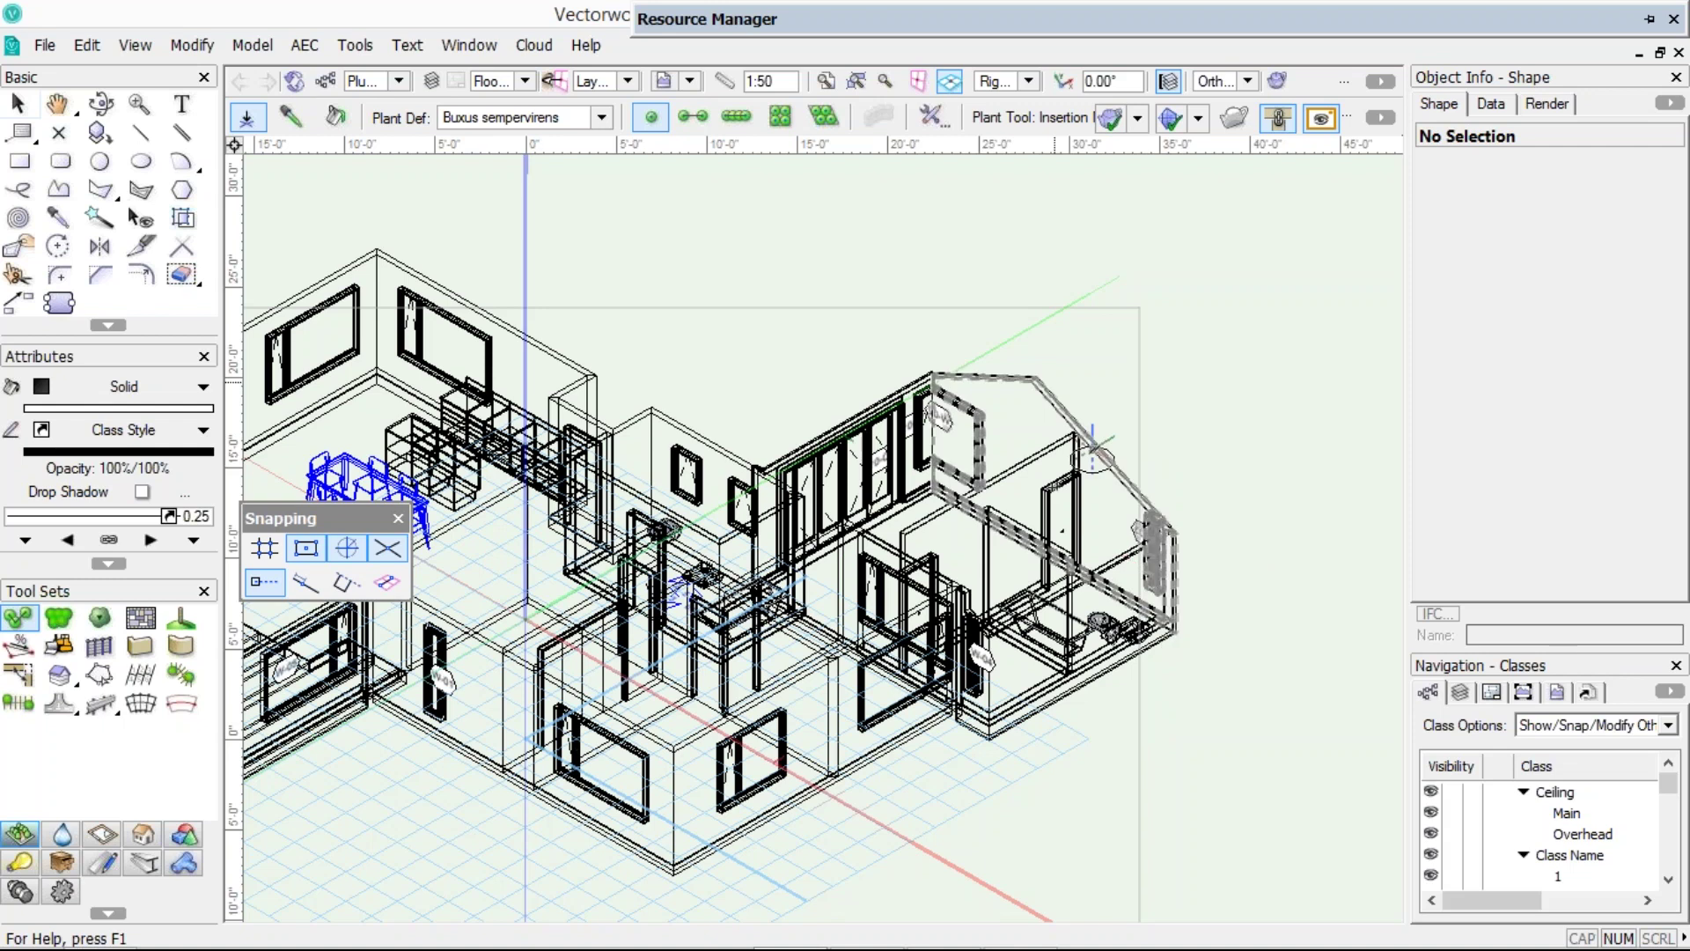
- Reopen the Plant tool's plant definition selector and look through the deciduous shrubs in the Vectorworks Libraries
{"action": "left_click", "coordinate": [601, 118]}
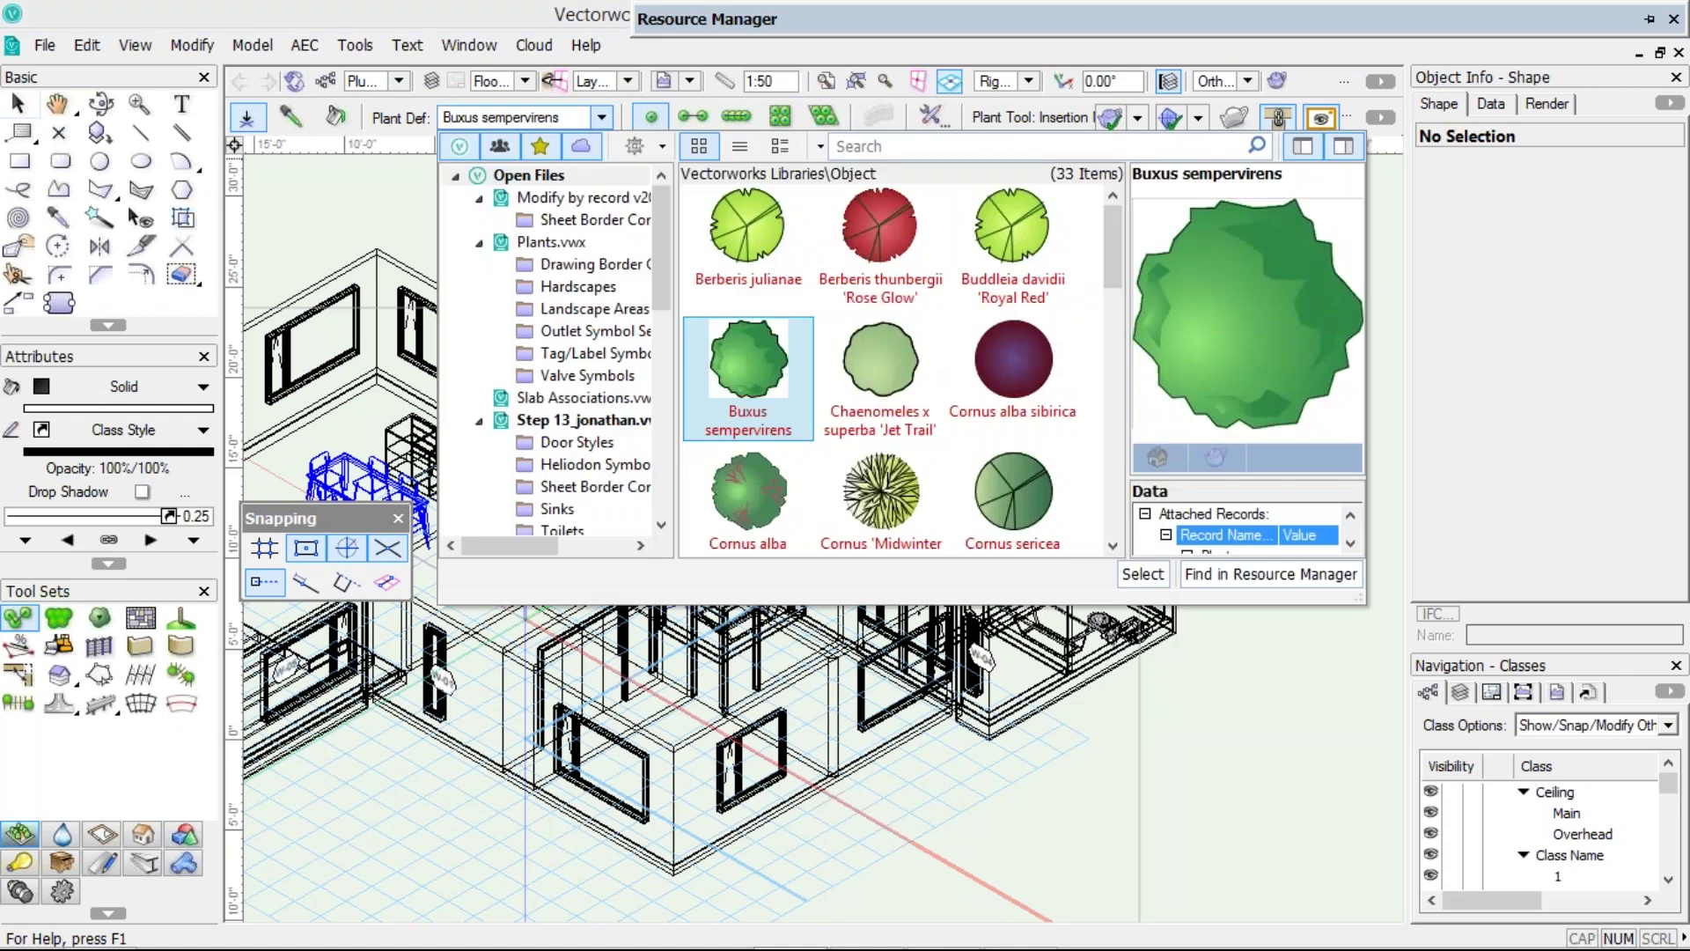
{"action": "scroll", "coordinate": [651, 373], "scroll_direction": "down", "scroll_amount": 6}
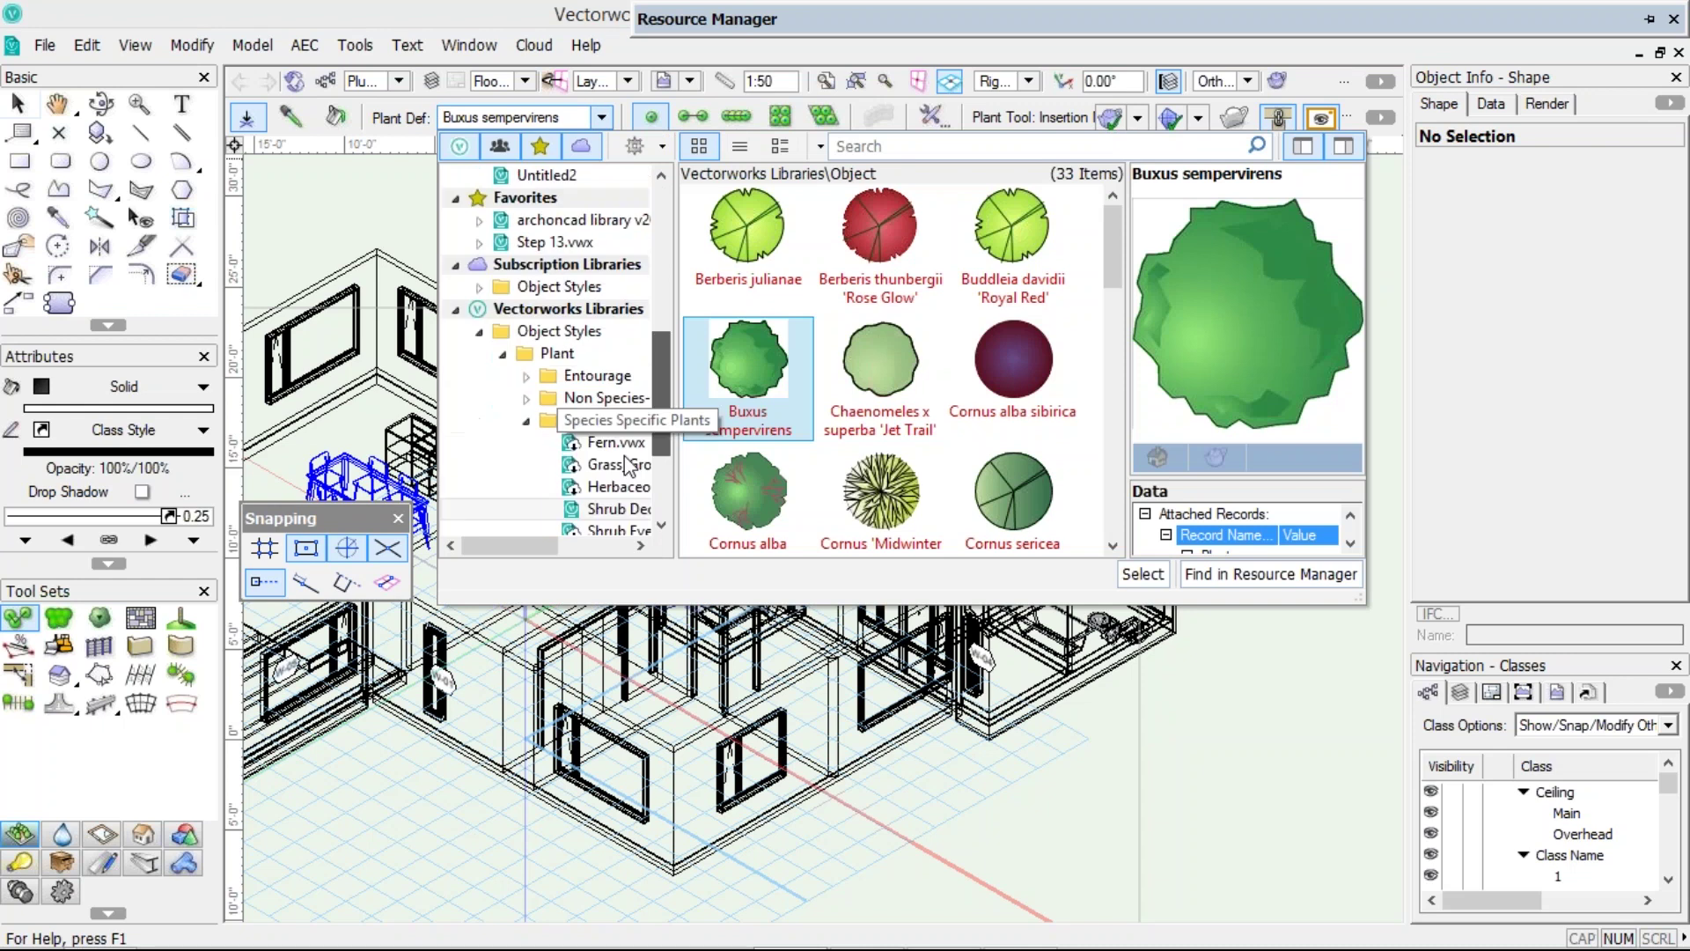
{"action": "scroll", "coordinate": [626, 467], "scroll_direction": "down", "scroll_amount": 1}
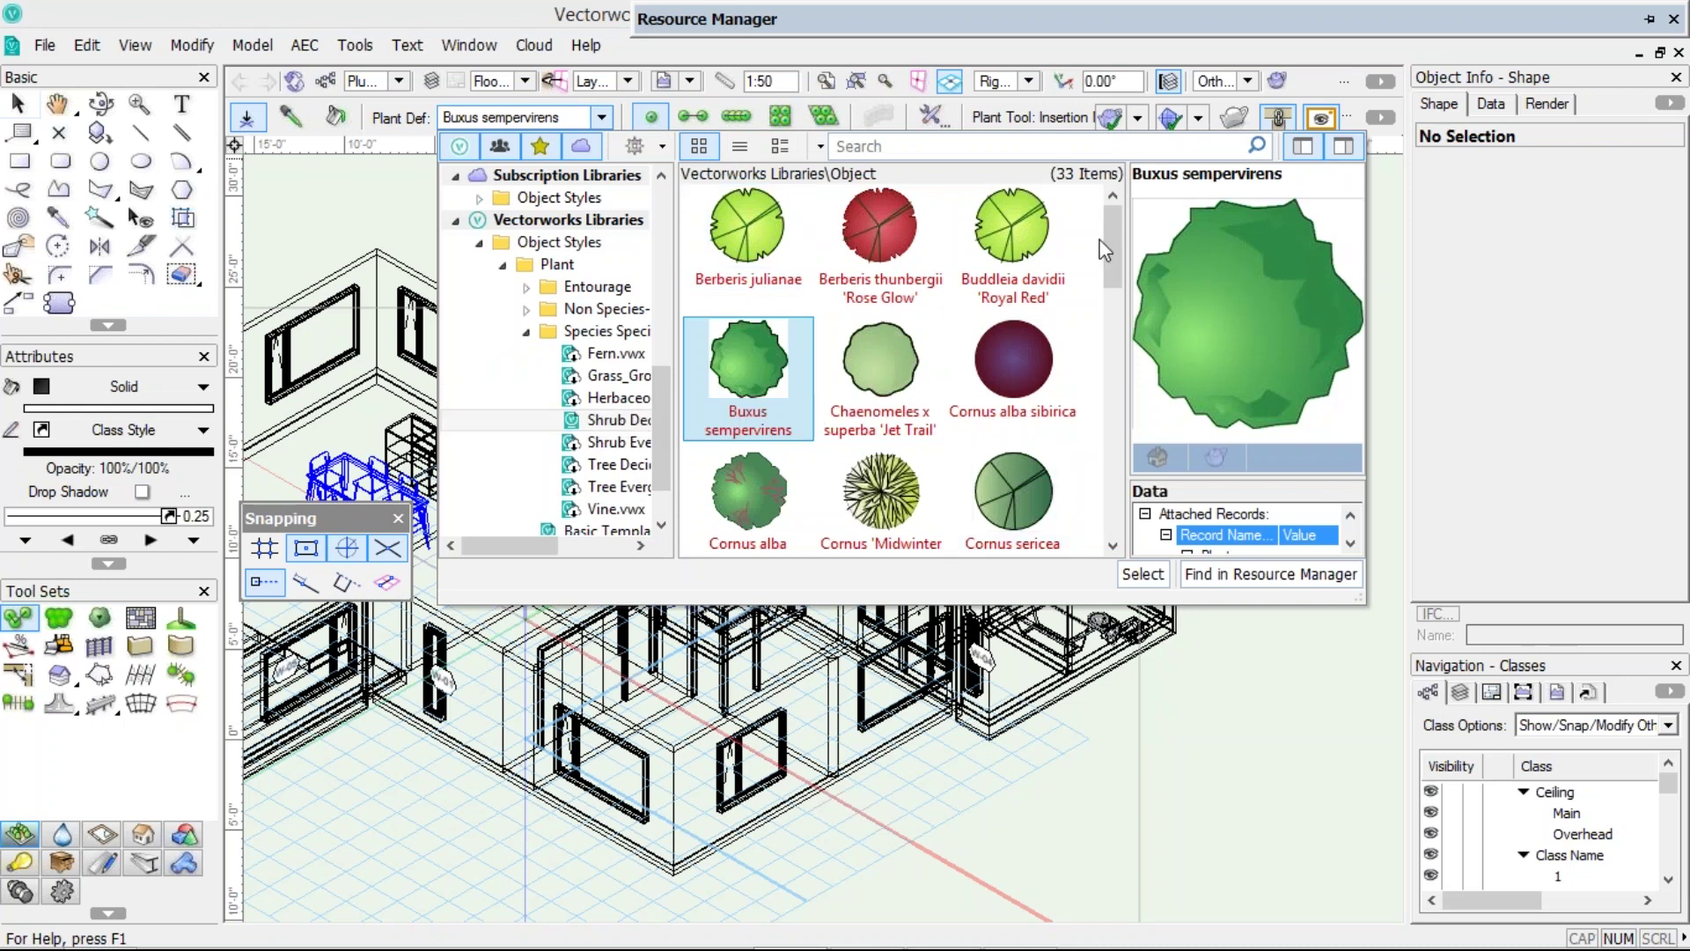
{"action": "scroll", "coordinate": [1107, 317], "scroll_direction": "down", "scroll_amount": 3}
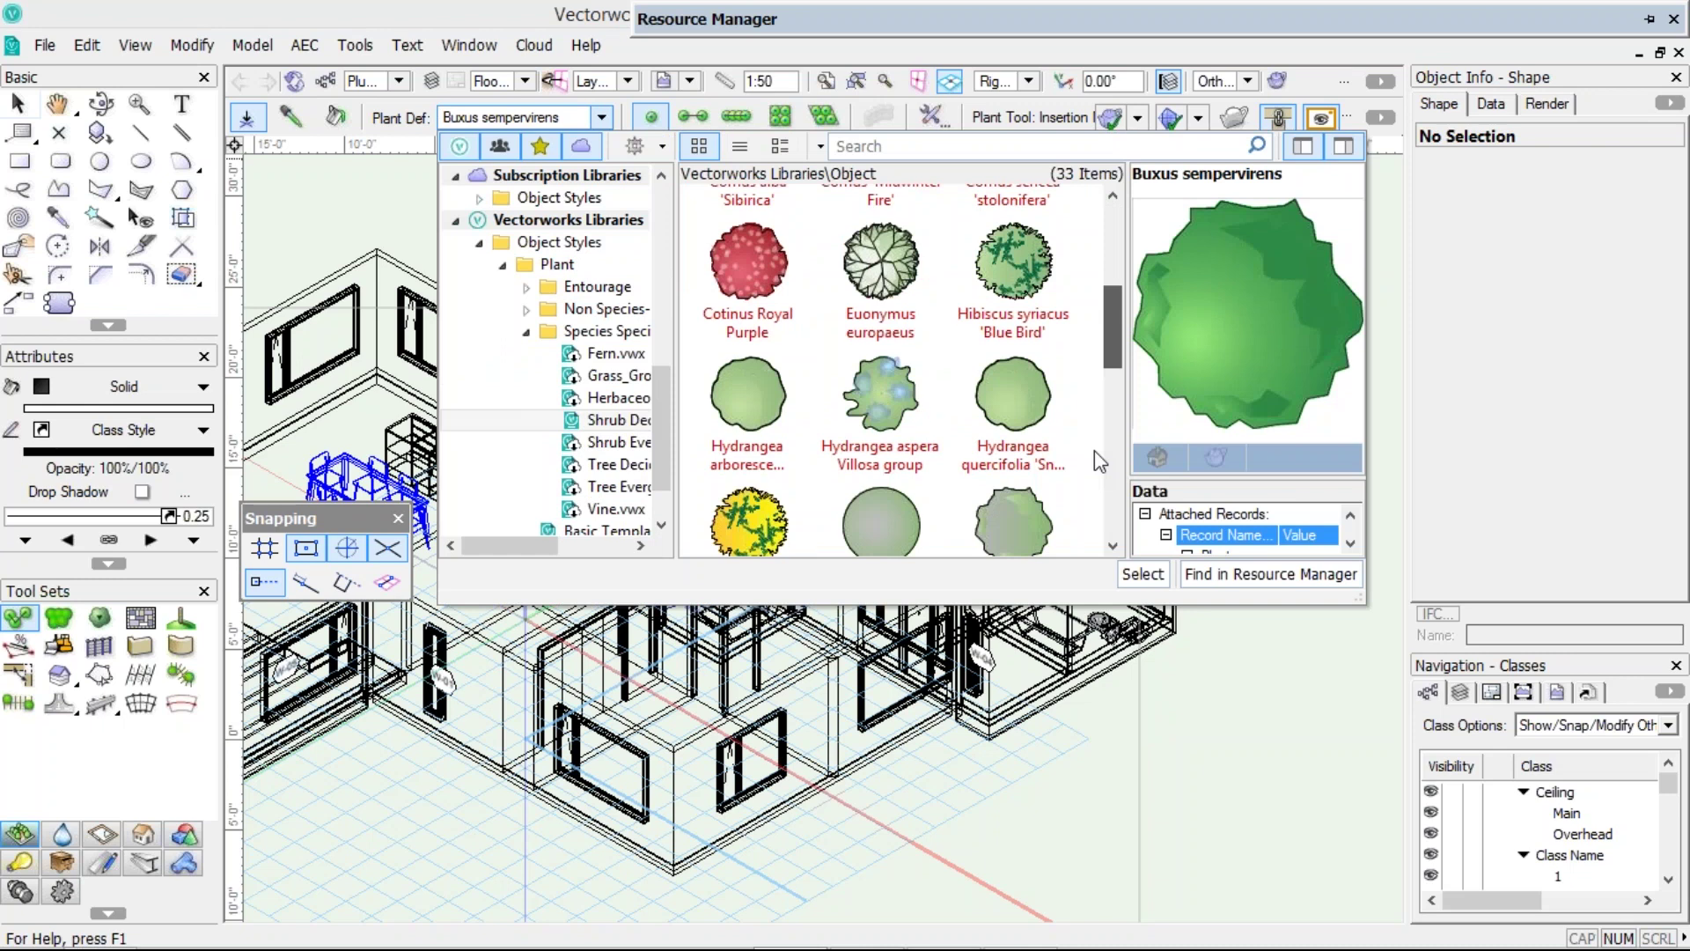
{"action": "scroll", "coordinate": [1095, 457], "scroll_direction": "down", "scroll_amount": 3}
{"action": "scroll", "coordinate": [1088, 520], "scroll_direction": "down", "scroll_amount": 1}
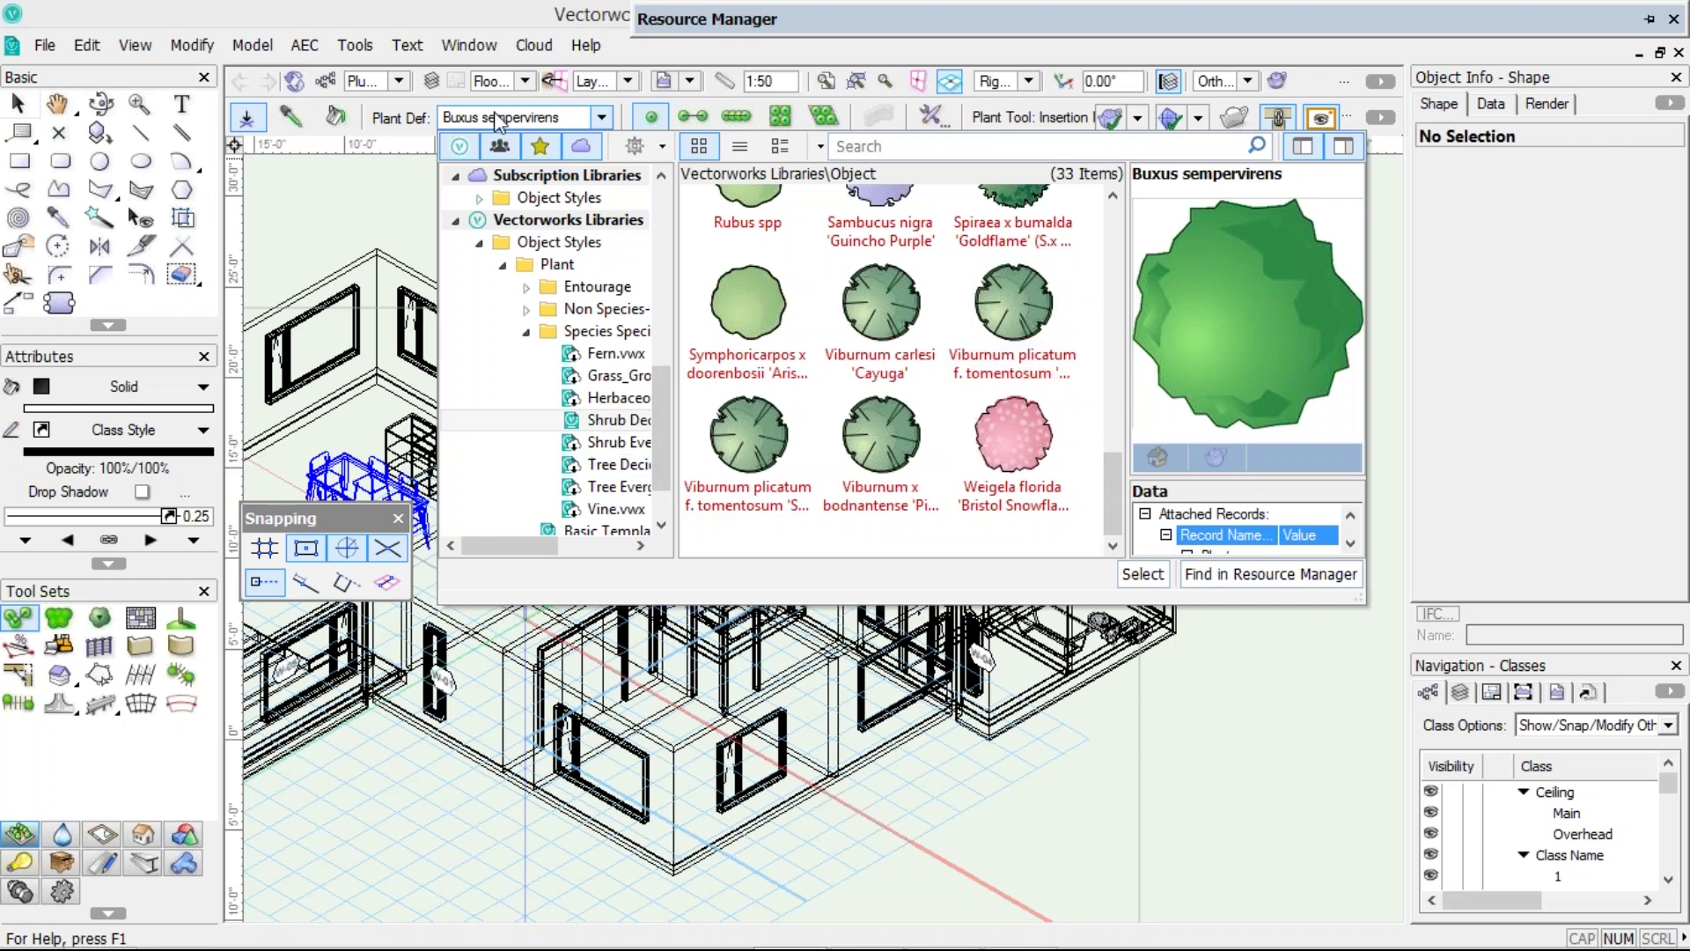
- Filter the plant selector to hide the Vectorworks, favorites and subscription libraries, leaving workgroup and user libraries shown alongside the open files
{"action": "left_click", "coordinate": [460, 152]}
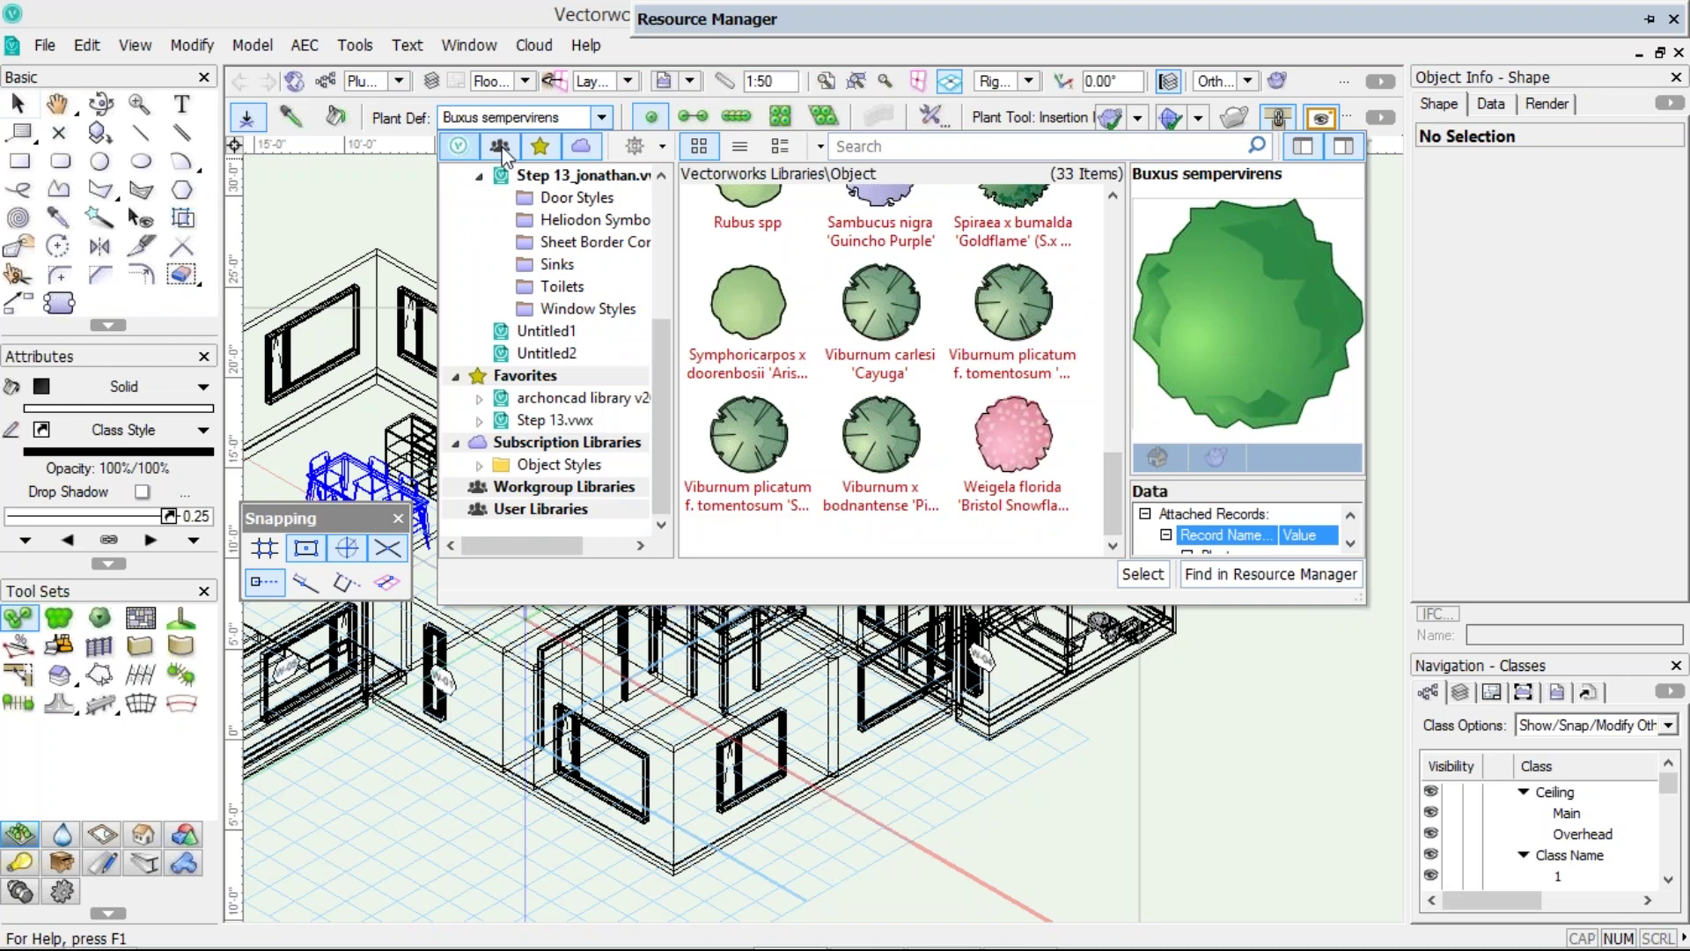
{"action": "left_click", "coordinate": [504, 150]}
{"action": "left_click", "coordinate": [543, 151]}
{"action": "left_click", "coordinate": [582, 150]}
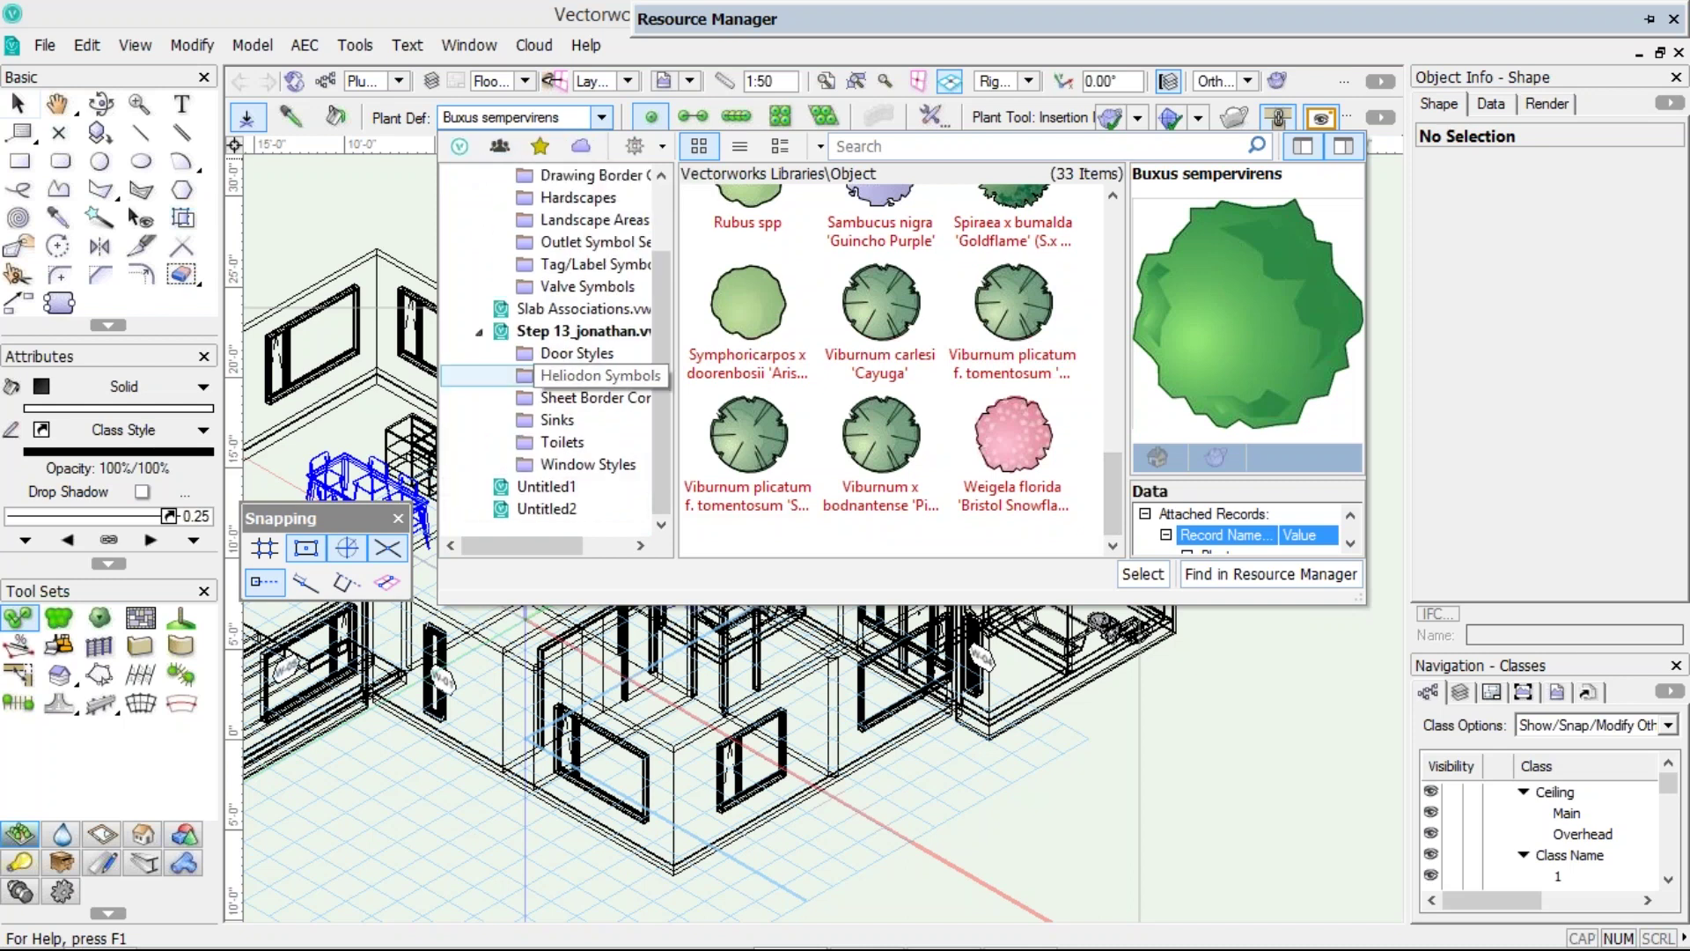
{"action": "scroll", "coordinate": [563, 352], "scroll_direction": "up", "scroll_amount": 2}
{"action": "left_click", "coordinate": [500, 147]}
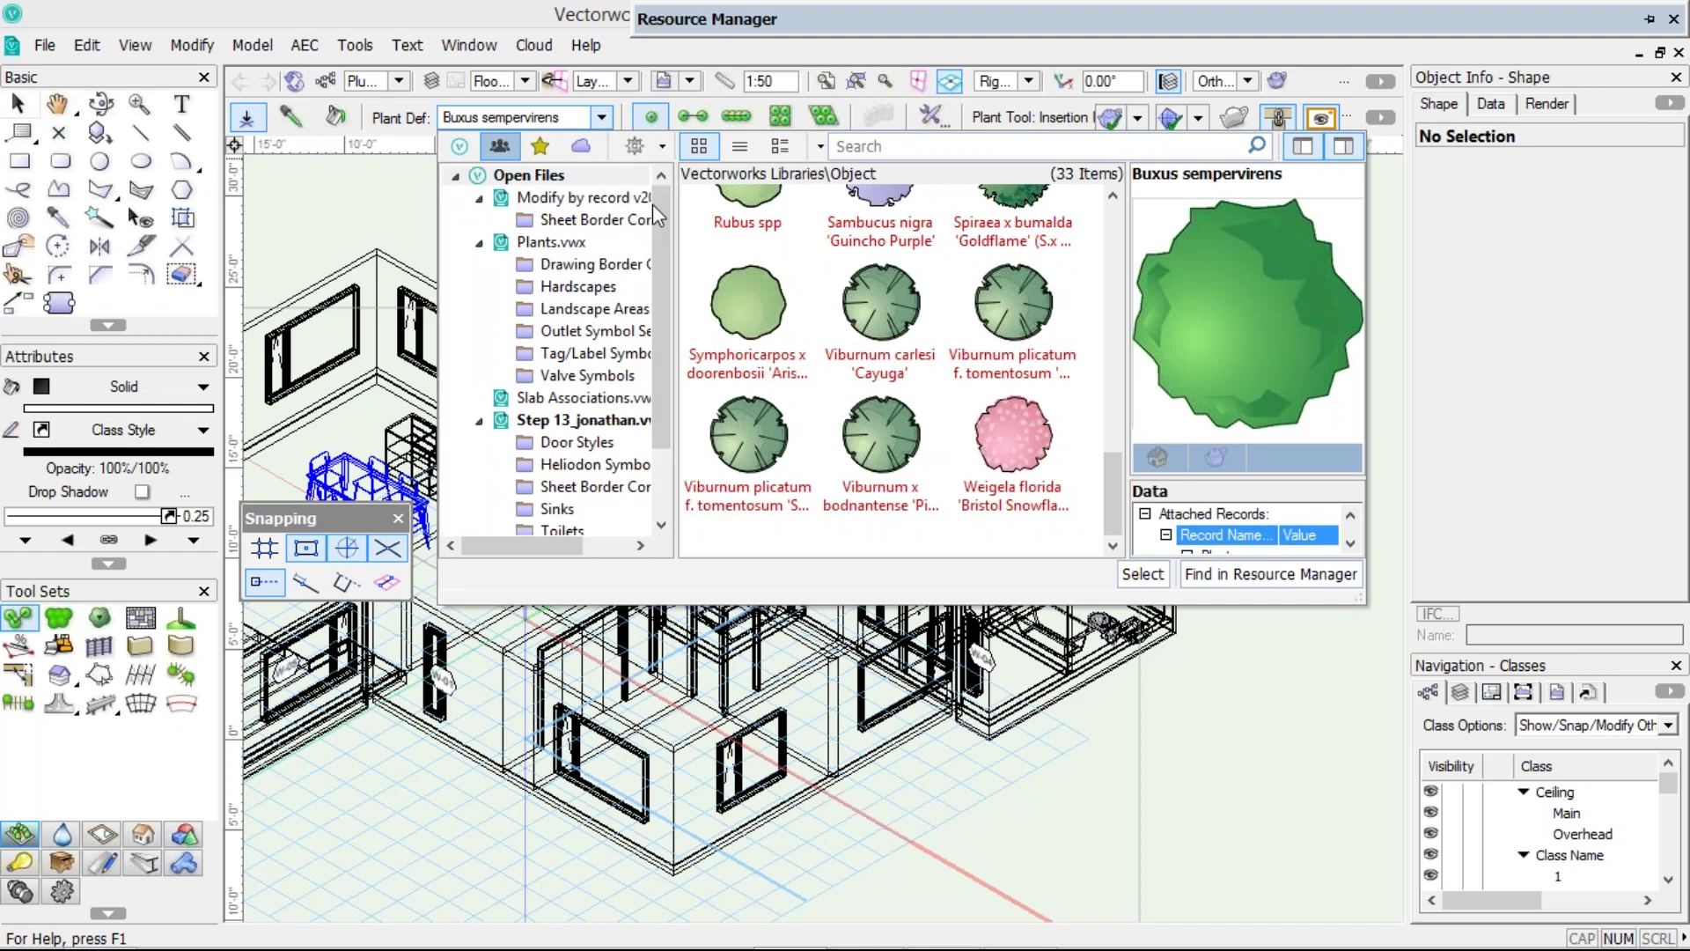
- Check the Workgroup Libraries entry and the Landscape Areas folder of Plants.vwx for plants, and close the plant selector
{"action": "scroll", "coordinate": [662, 246], "scroll_direction": "down", "scroll_amount": 2}
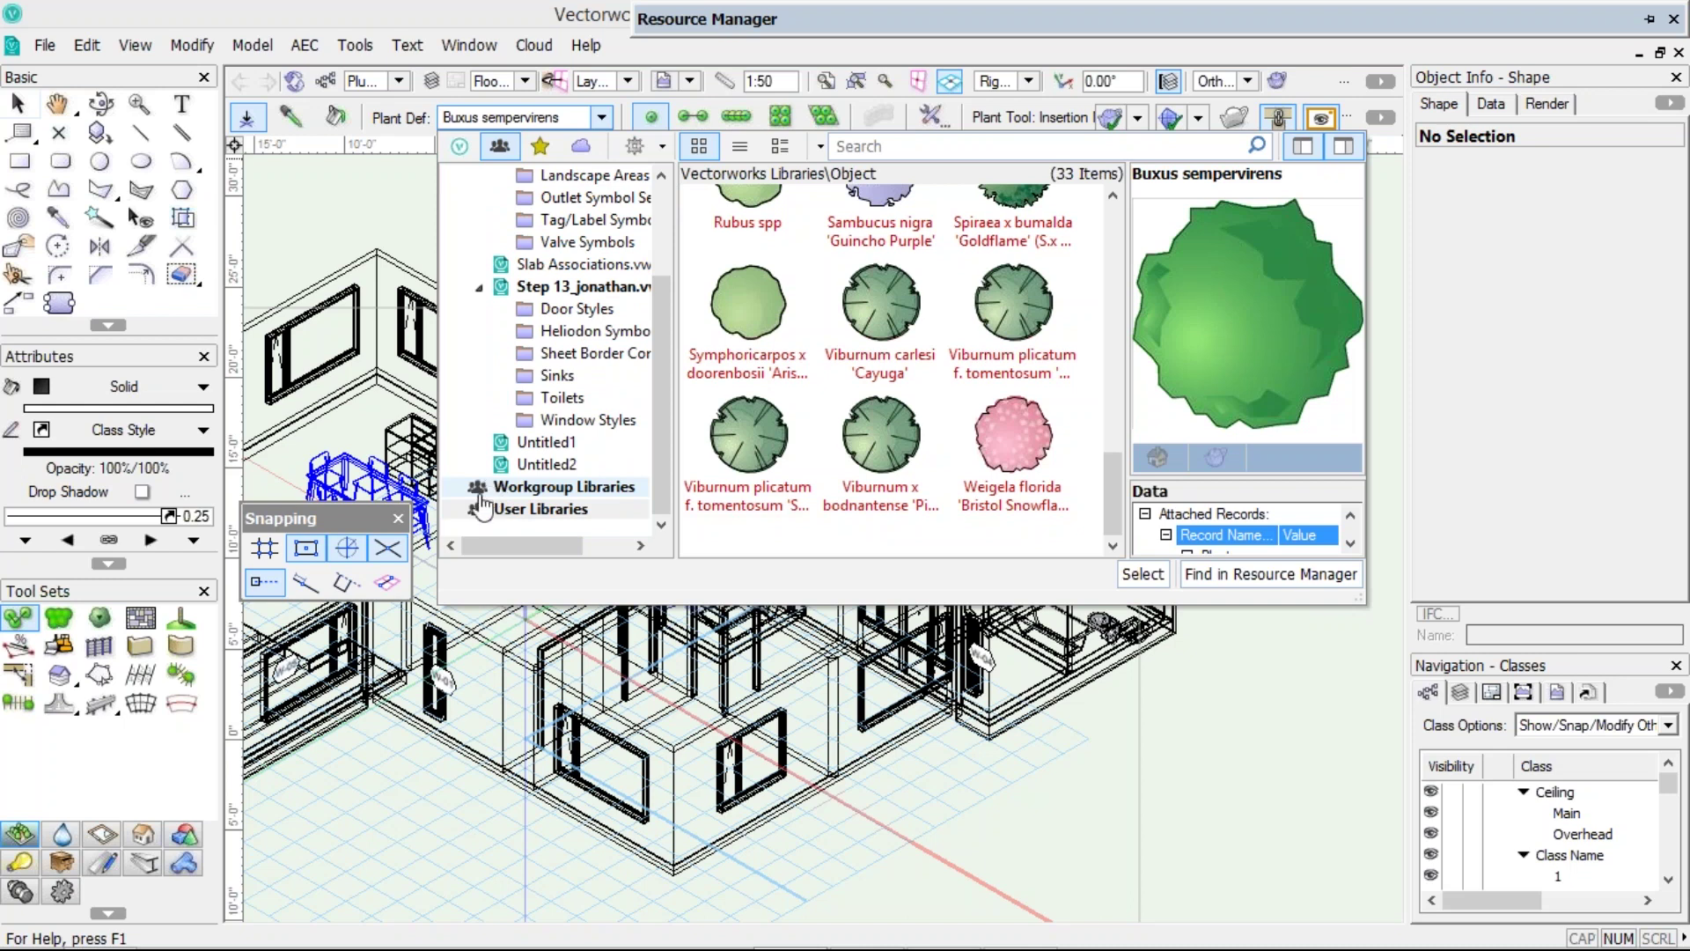
{"action": "left_click", "coordinate": [484, 492]}
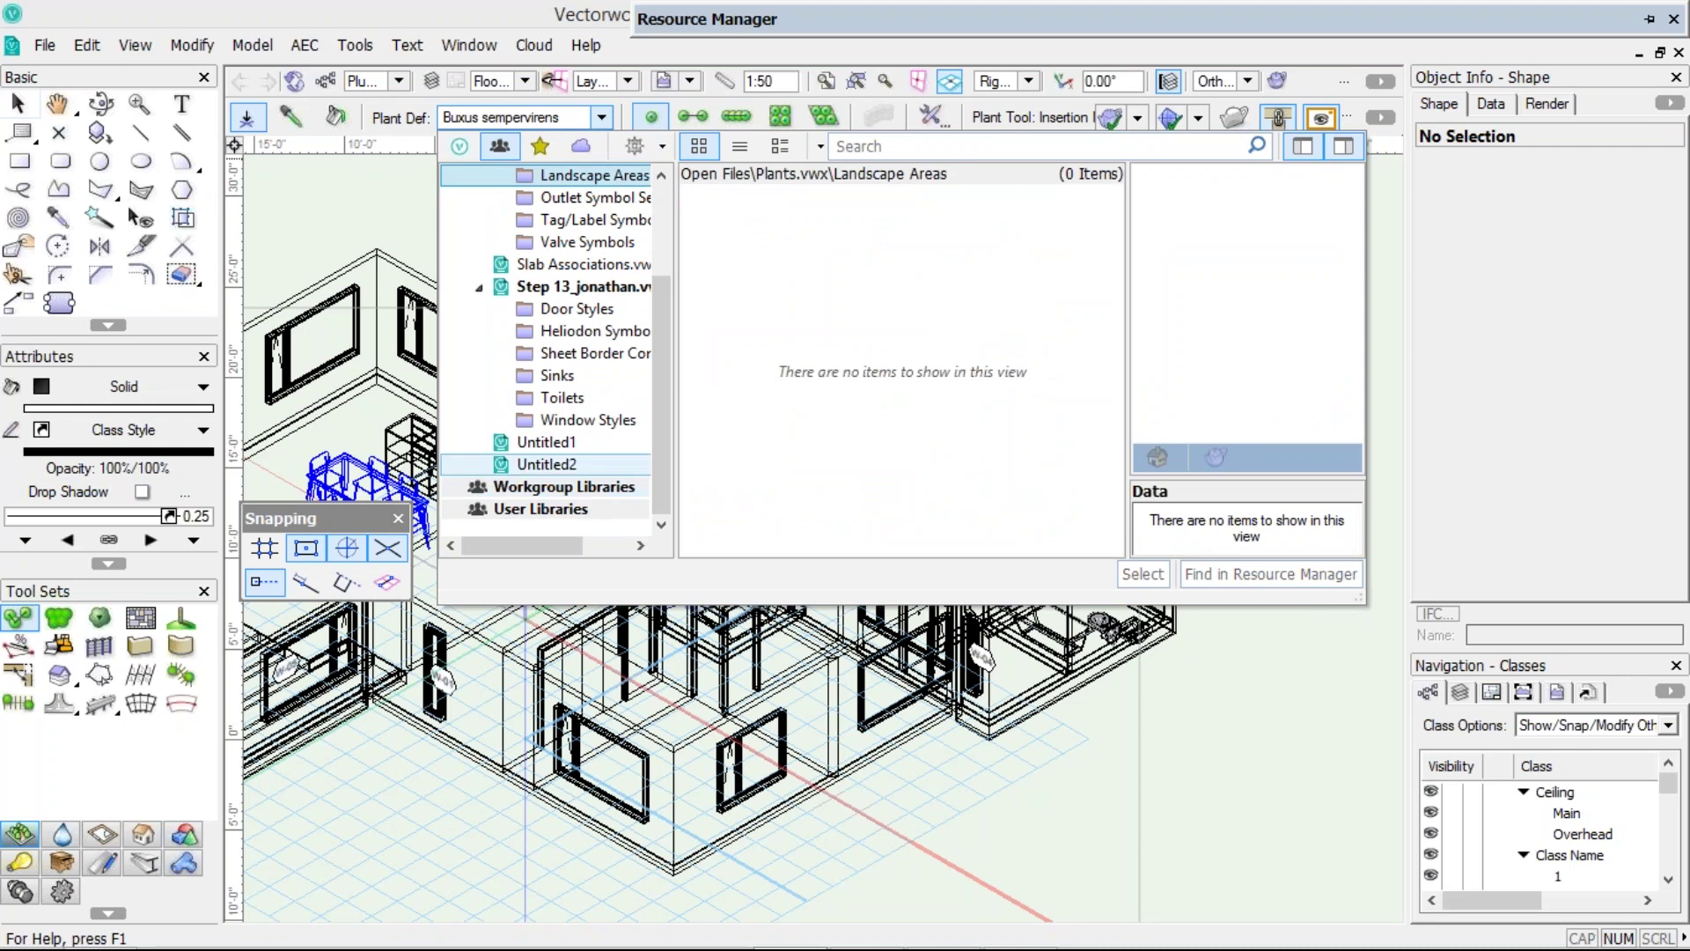
{"action": "scroll", "coordinate": [546, 464], "scroll_direction": "up", "scroll_amount": 2}
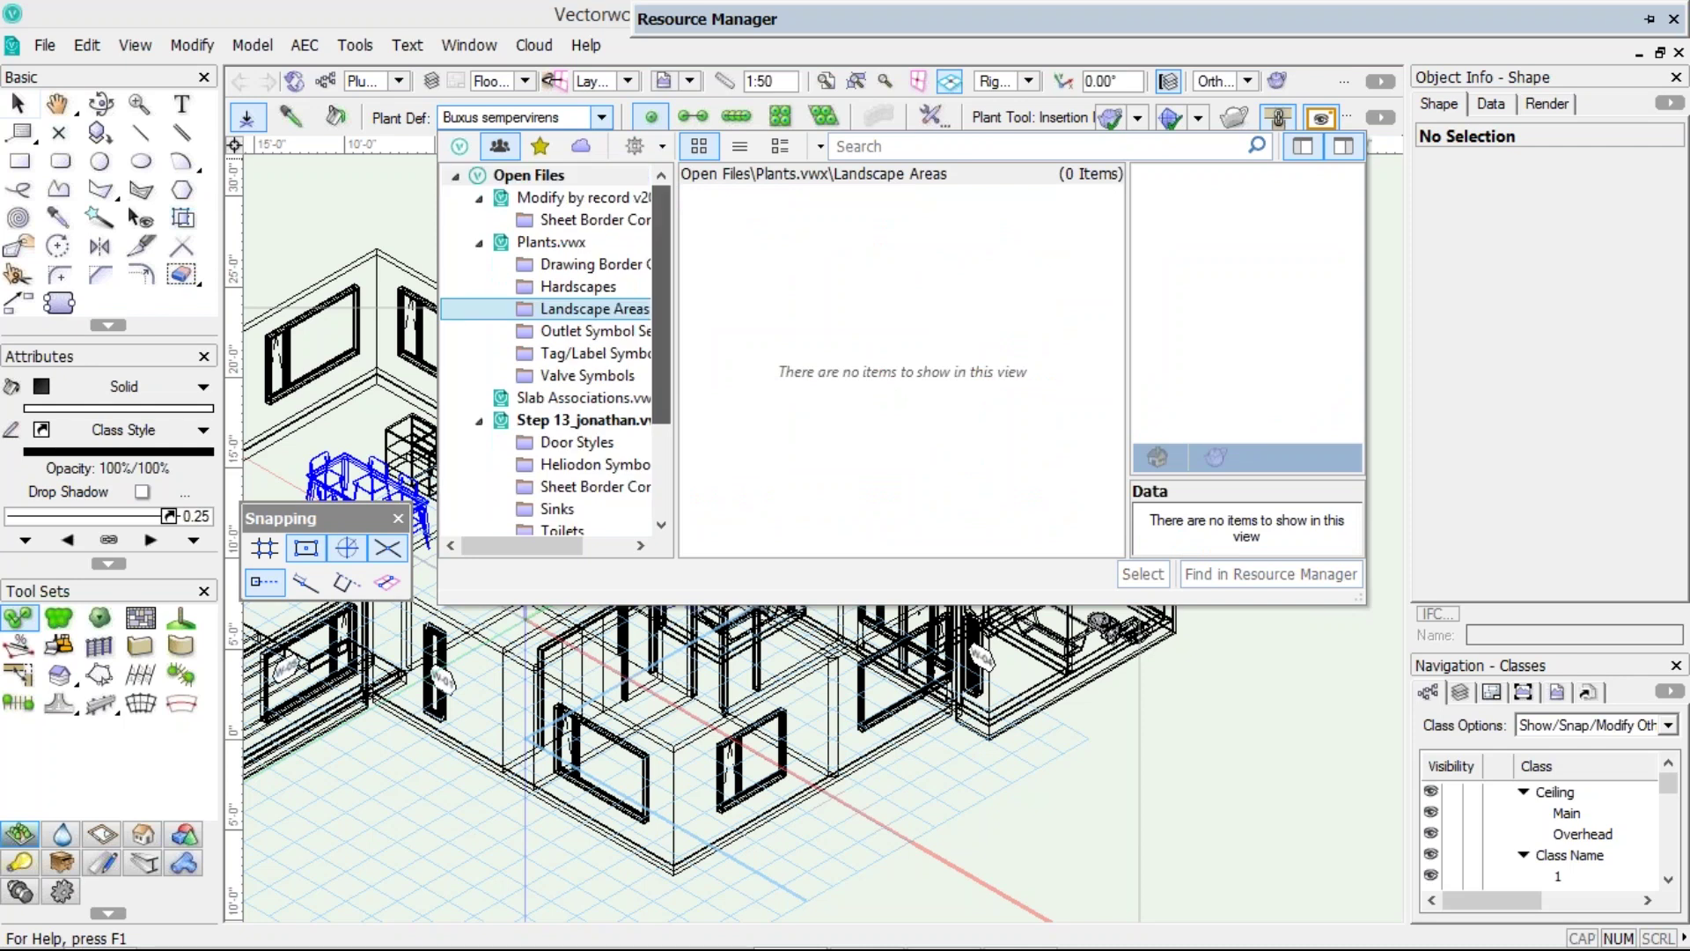
{"action": "left_click", "coordinate": [456, 177]}
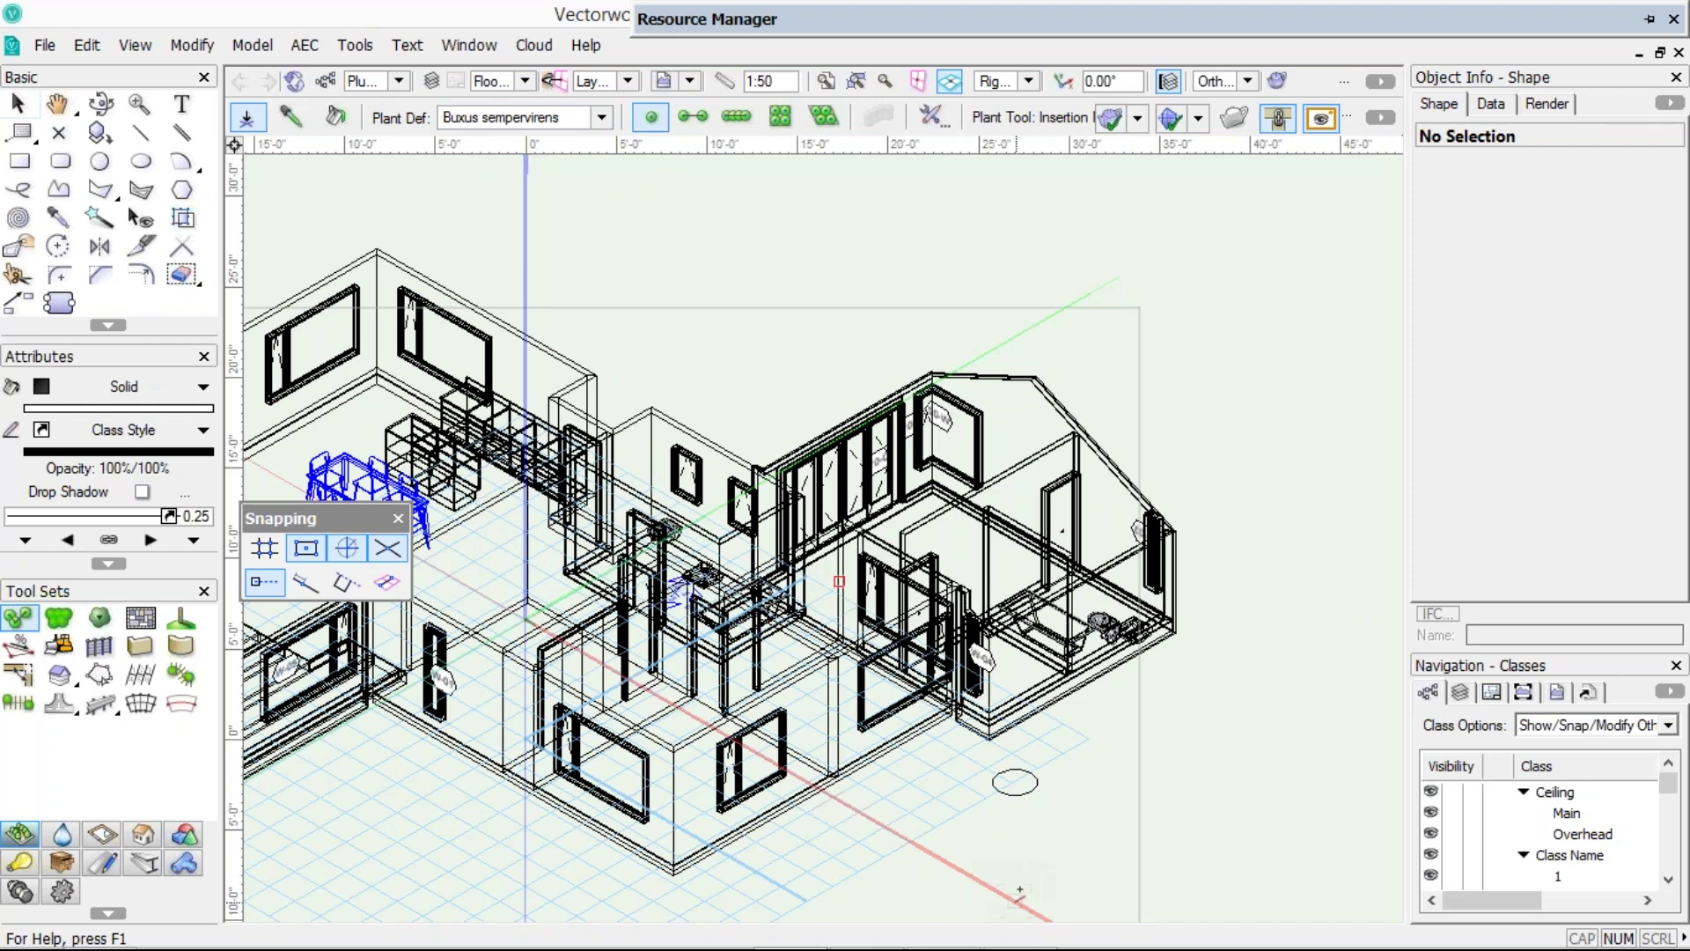
- Draw a square about 5'4" wide in the empty area beside the building and extrude it by 50"
{"action": "key", "text": "4"}
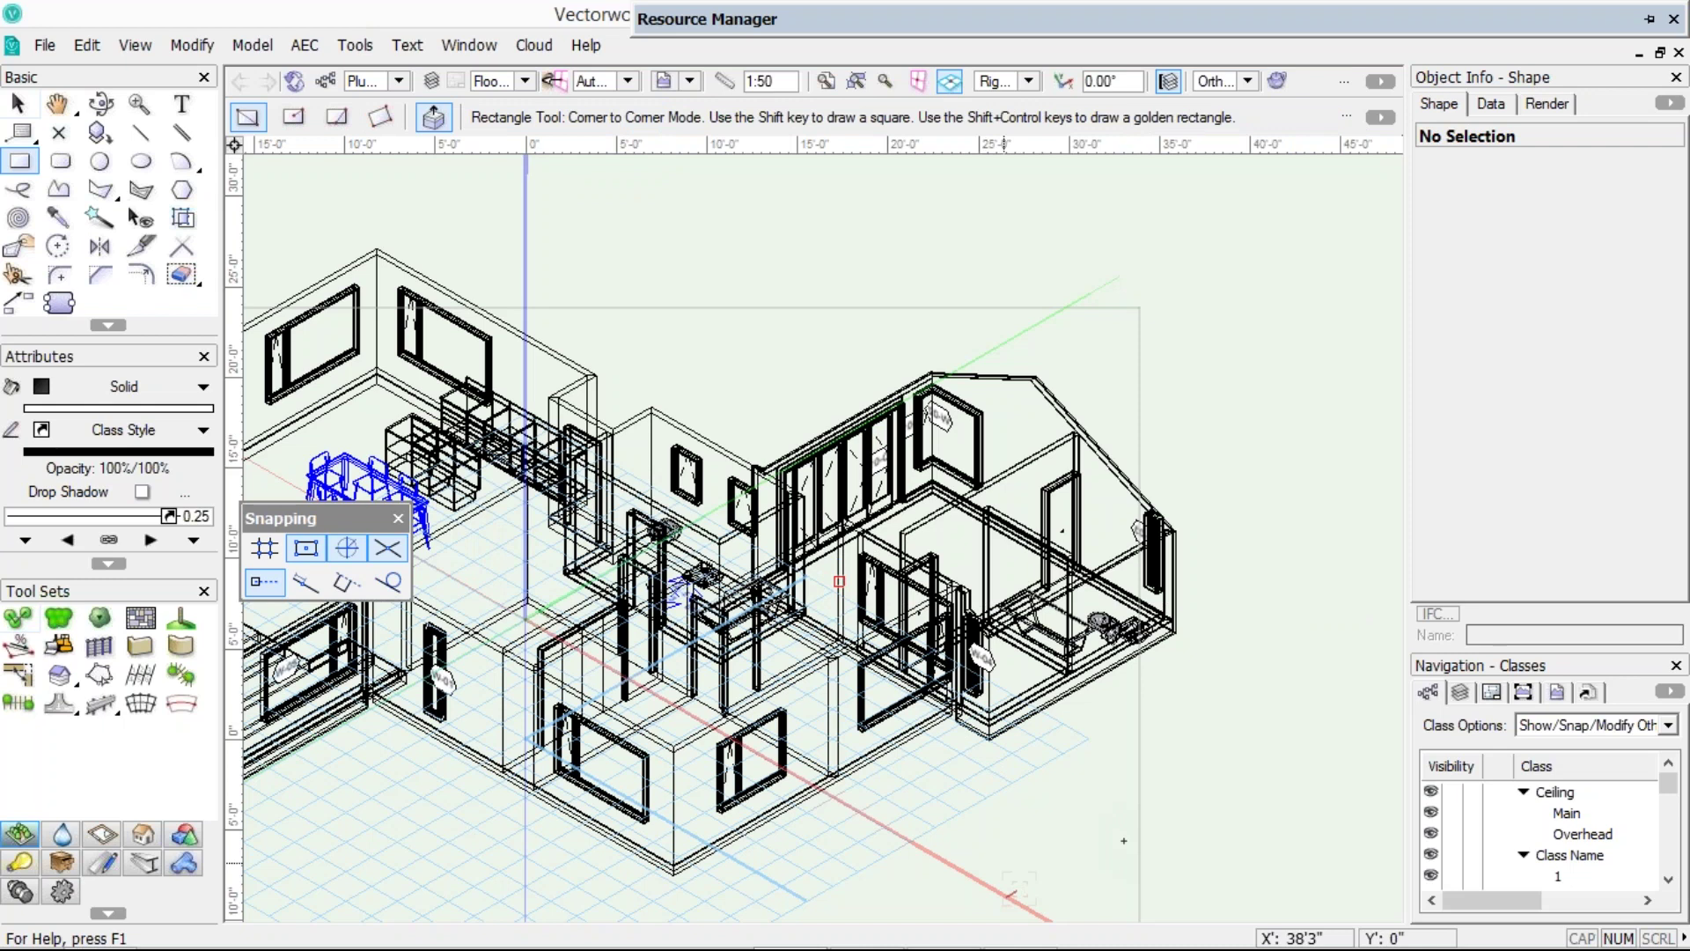
{"action": "left_click_drag", "start_coordinate": [1124, 841], "coordinate": [987, 844]}
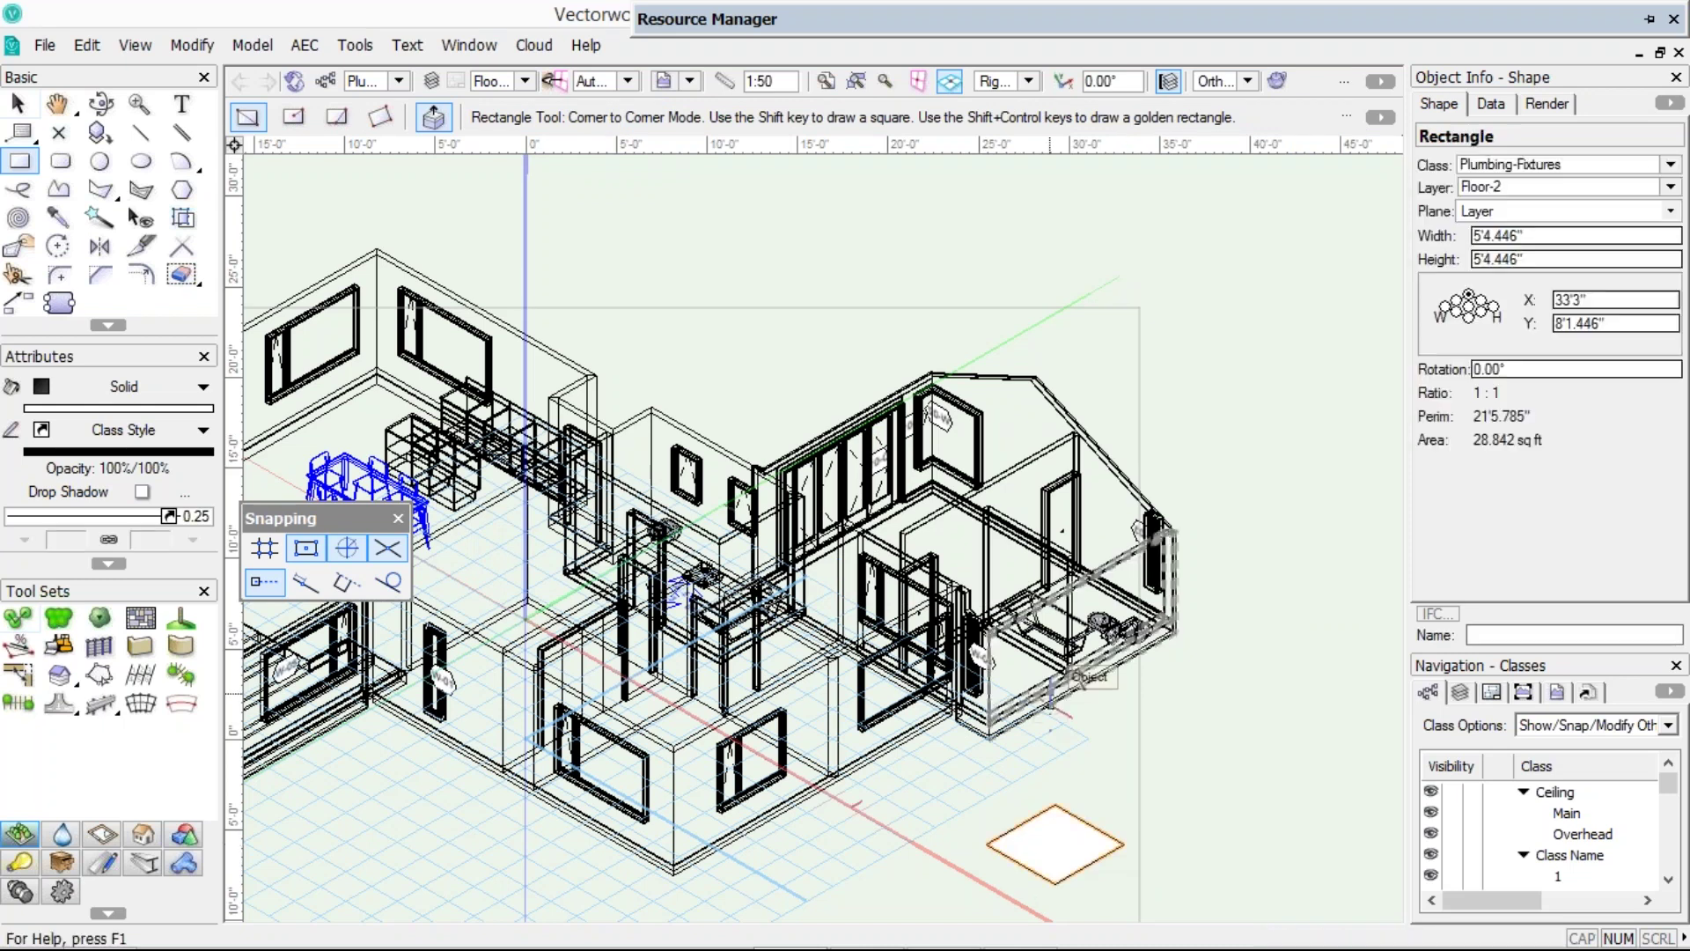
{"action": "key", "text": "x"}
{"action": "left_click", "coordinate": [1056, 843]}
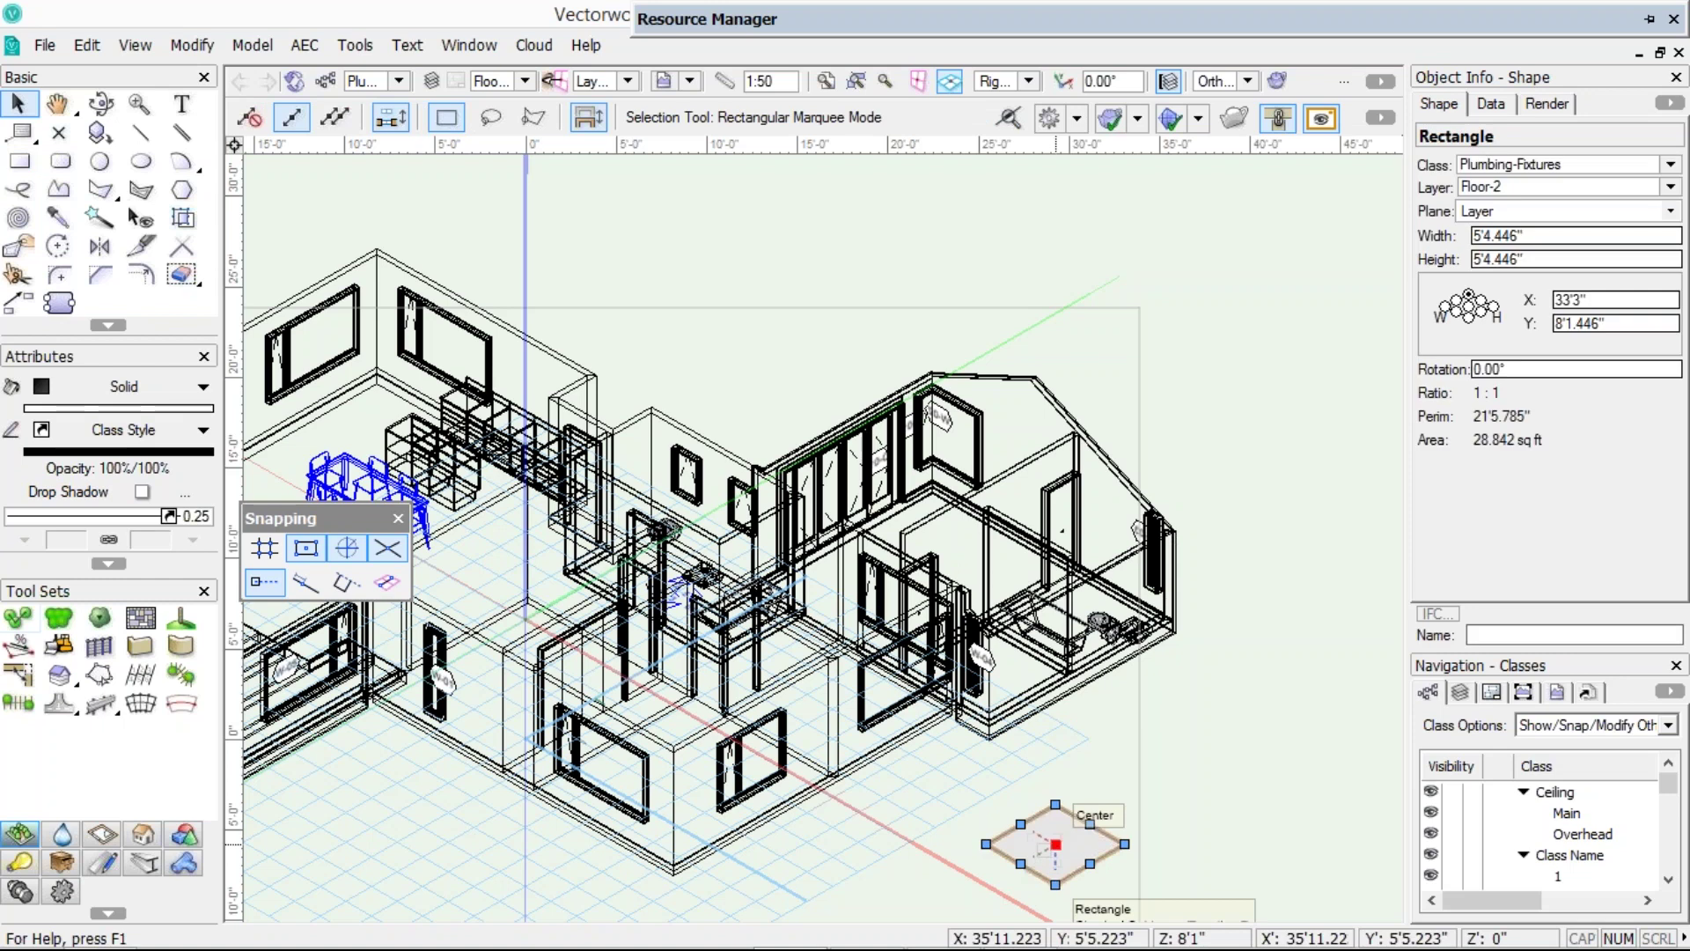
{"action": "key", "text": "ctrl+e"}
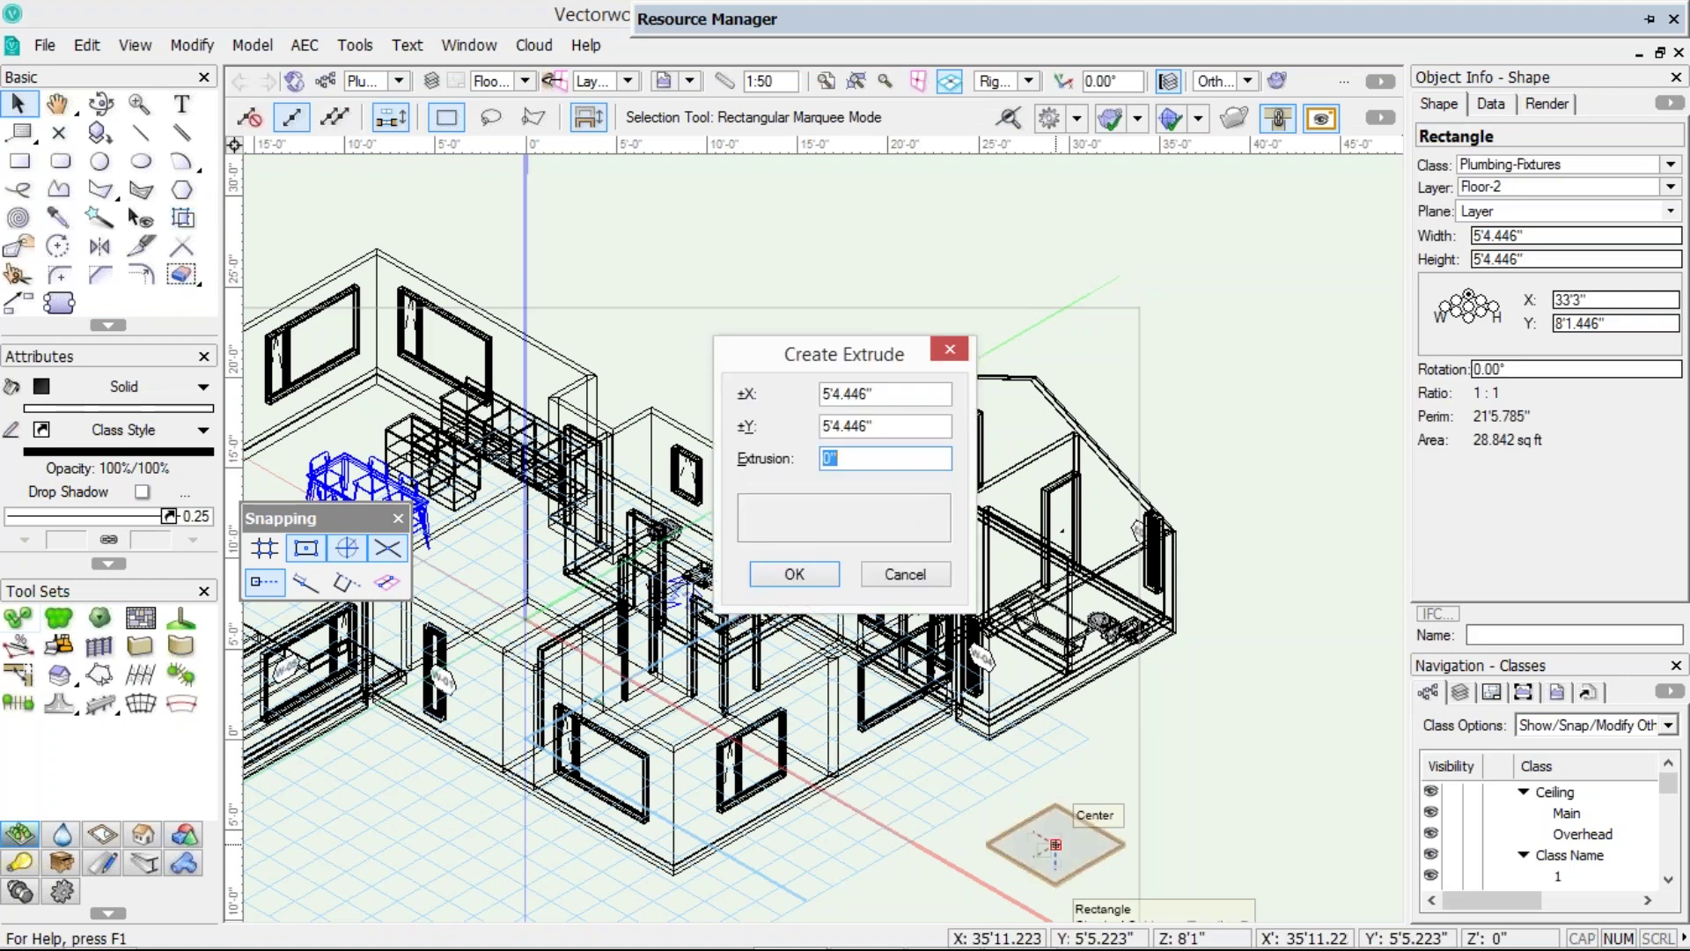
{"action": "type", "text": "50"}
{"action": "key", "text": "Return"}
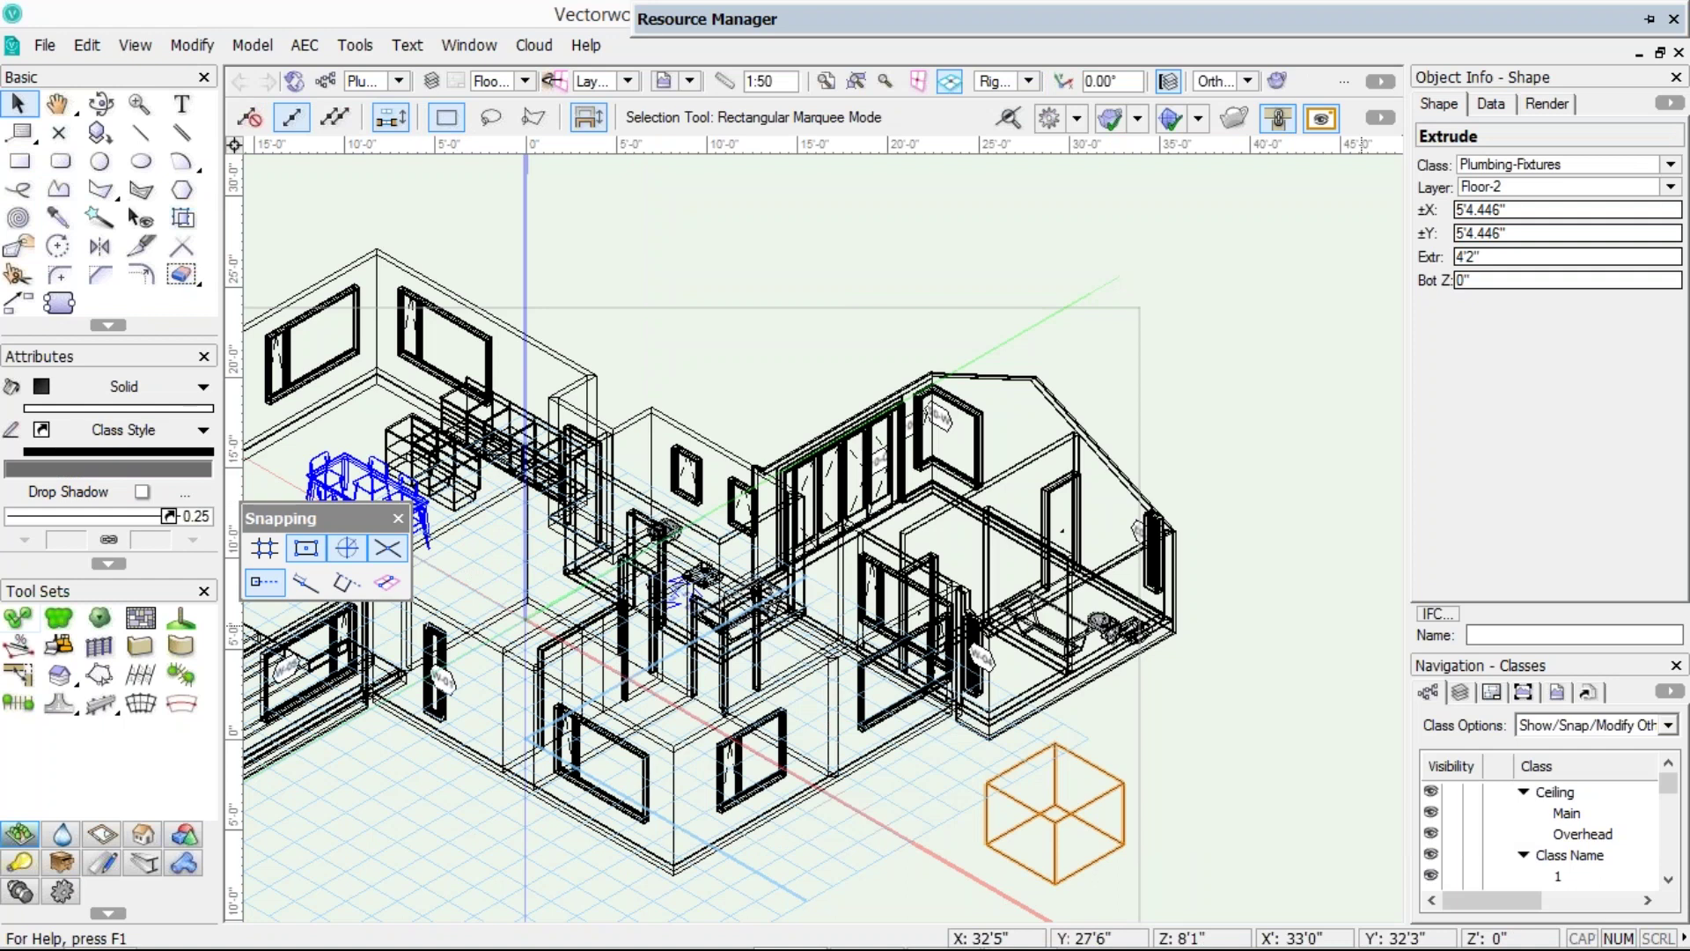
- Switch the extrude's render setting from class texture to an individual texture and bring up the texture selector
{"action": "left_click", "coordinate": [1546, 103]}
{"action": "left_click", "coordinate": [1527, 324]}
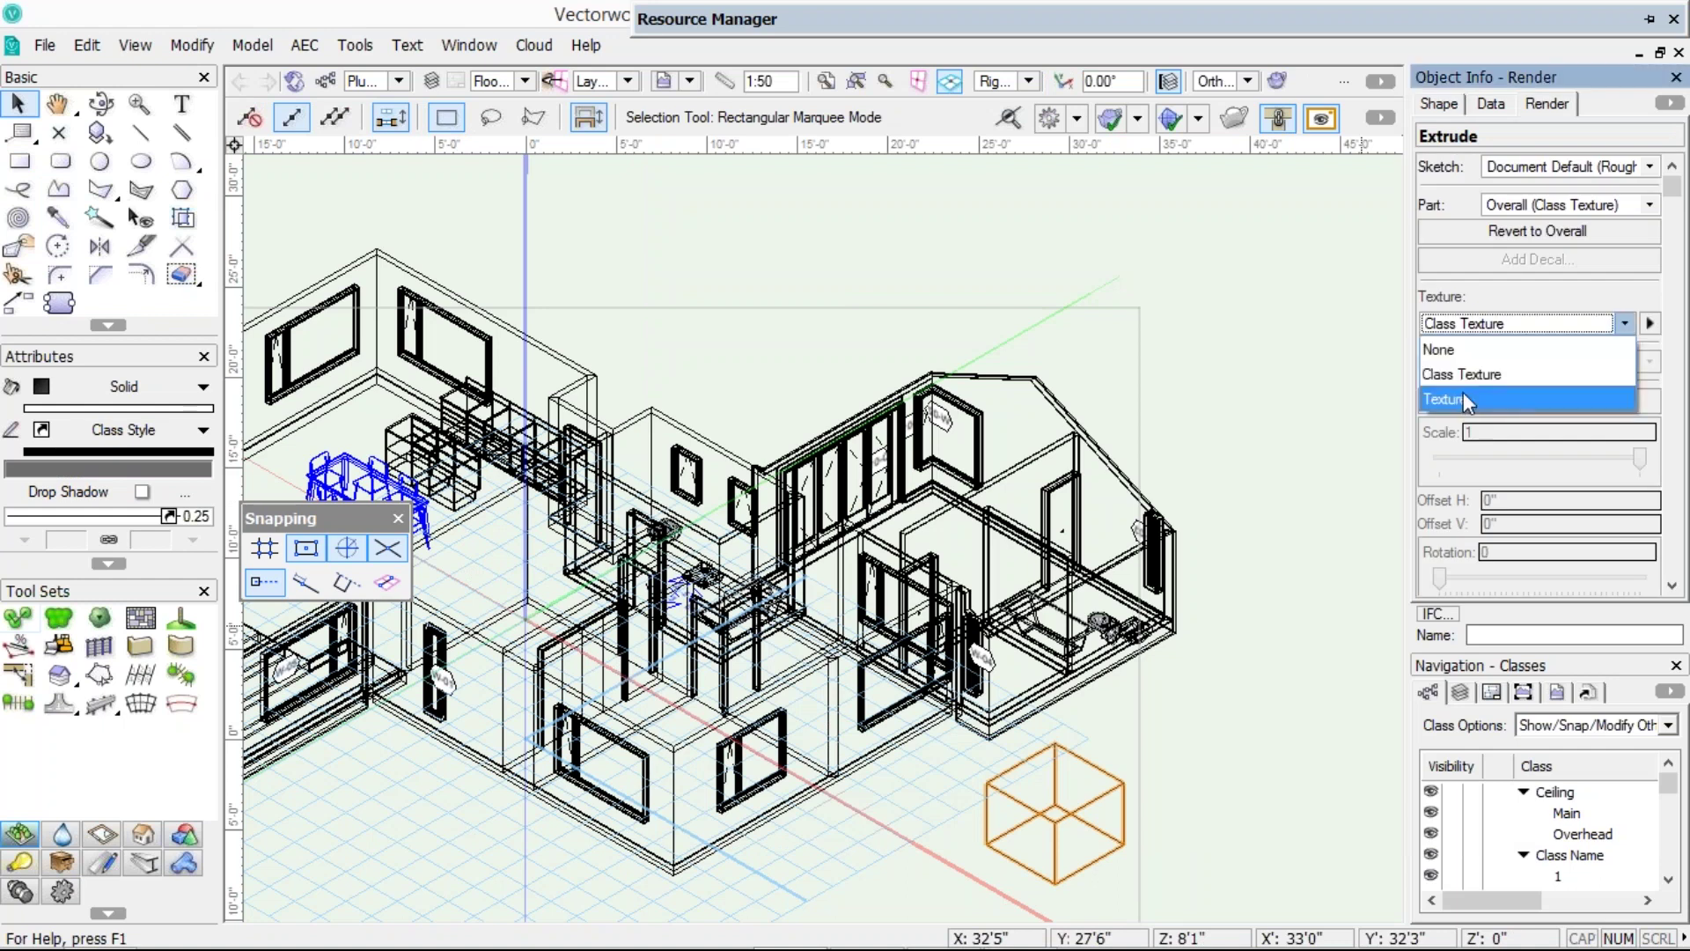
{"action": "left_click", "coordinate": [1463, 398]}
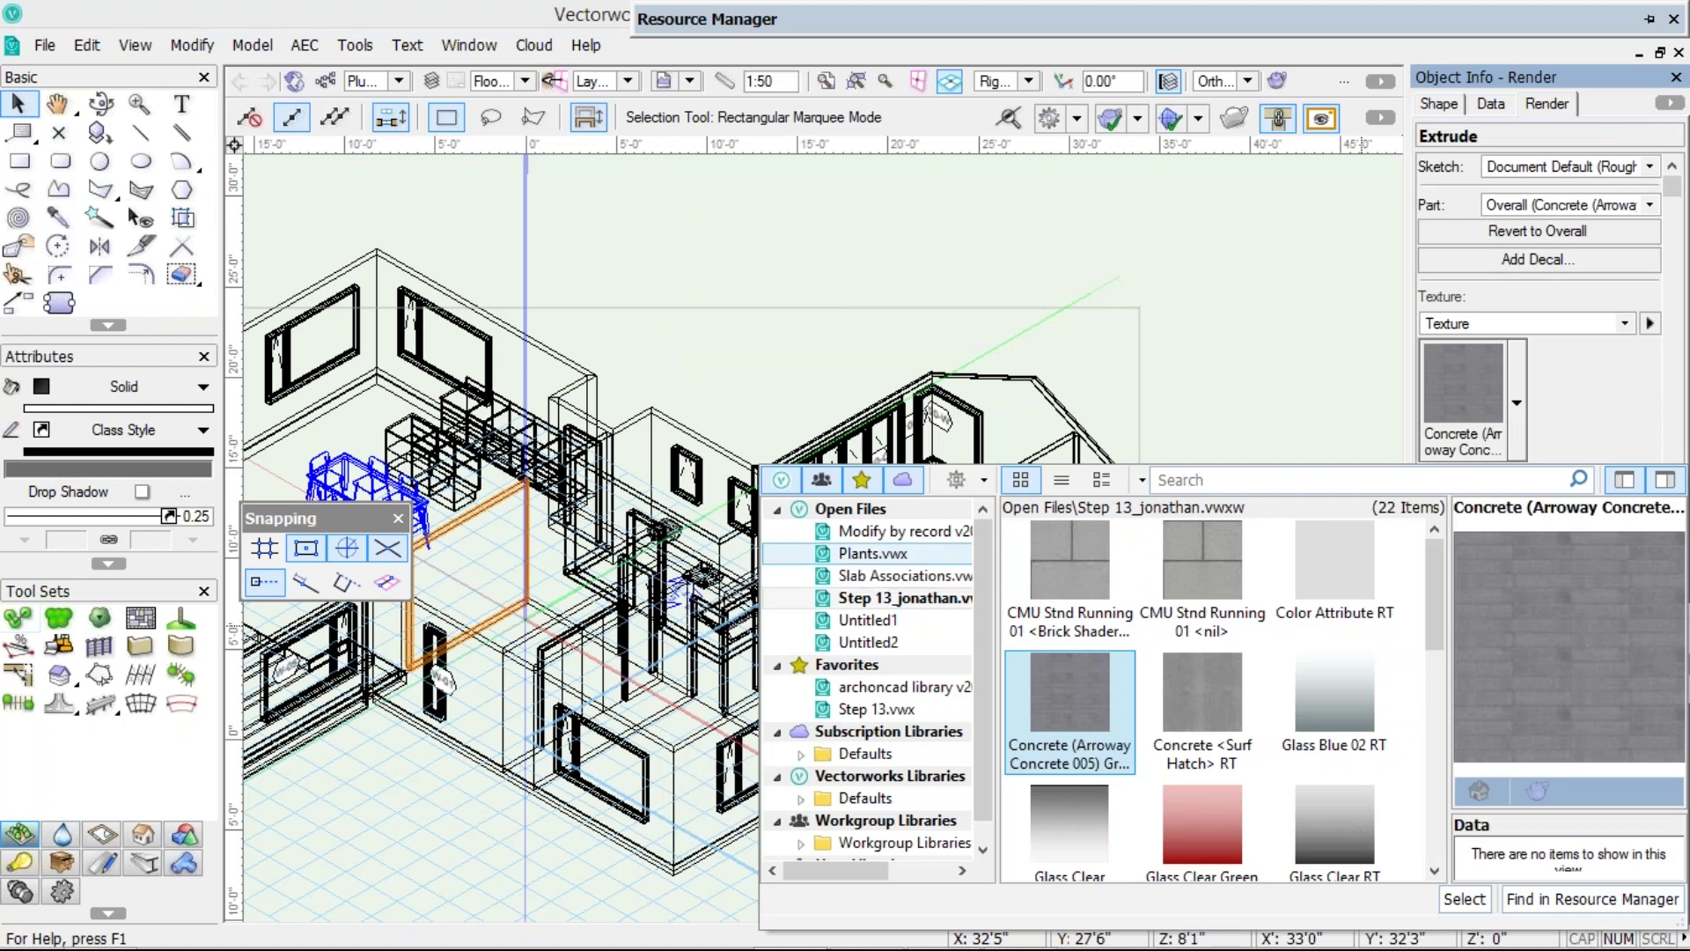
- Browse the Renderworks texture folders for Paint, Metals, Masonry and Asphalt in the texture selector
{"action": "scroll", "coordinate": [867, 687], "scroll_direction": "down", "scroll_amount": 1}
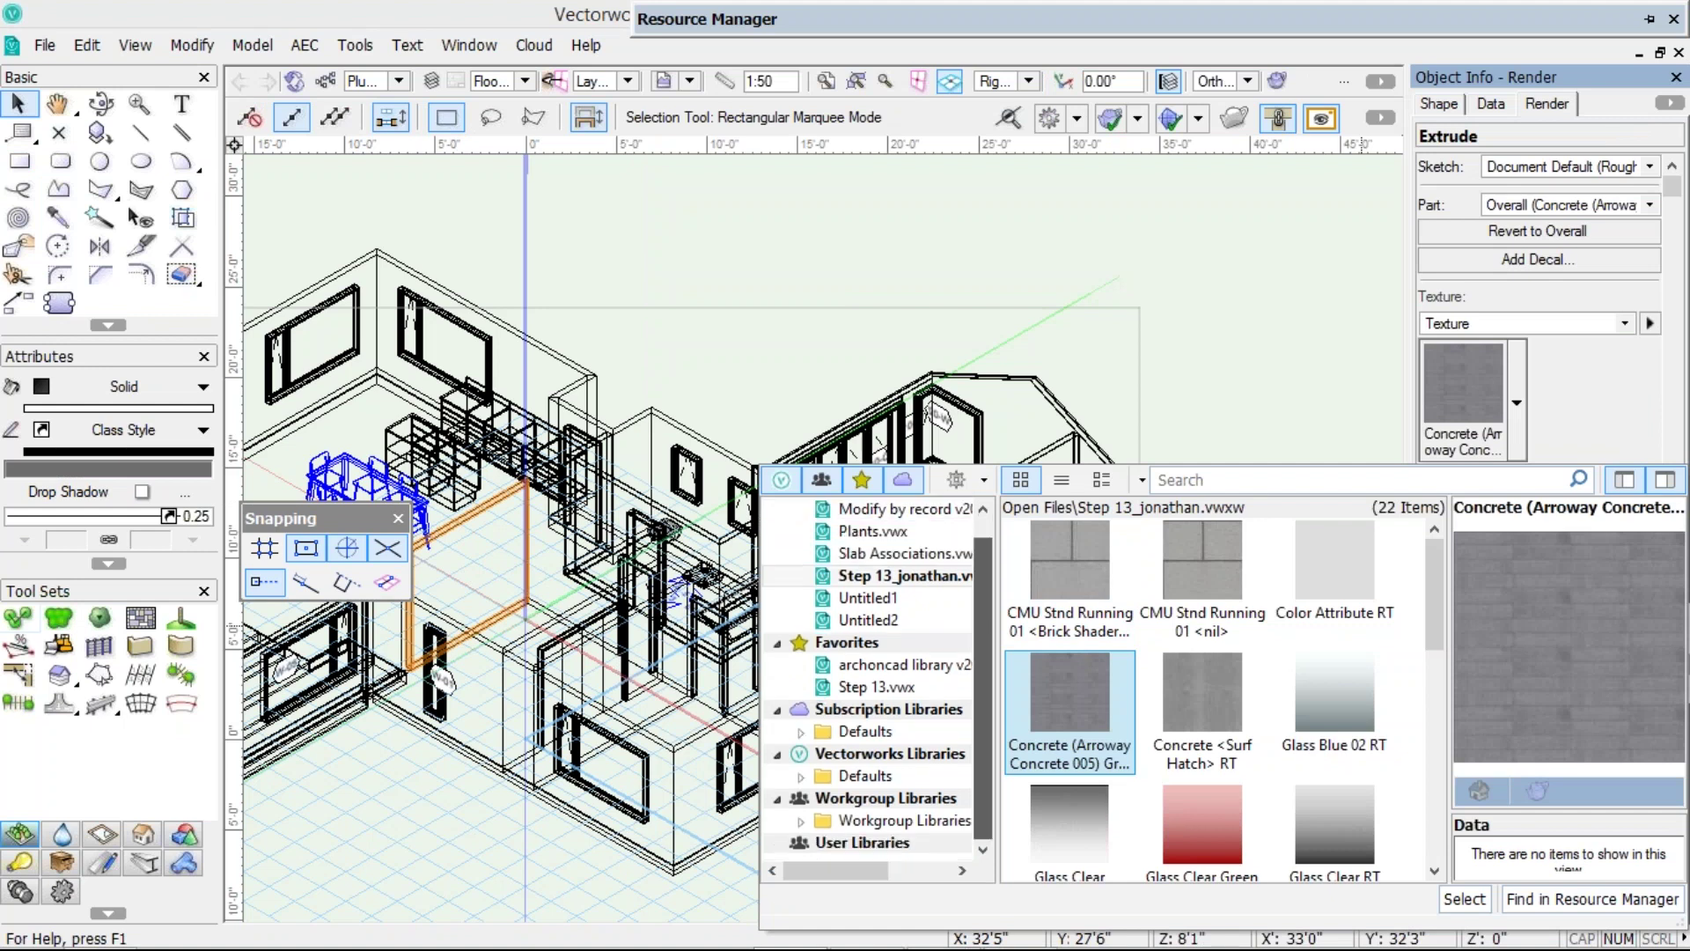
{"action": "left_click", "coordinate": [801, 777]}
{"action": "left_click", "coordinate": [824, 799]}
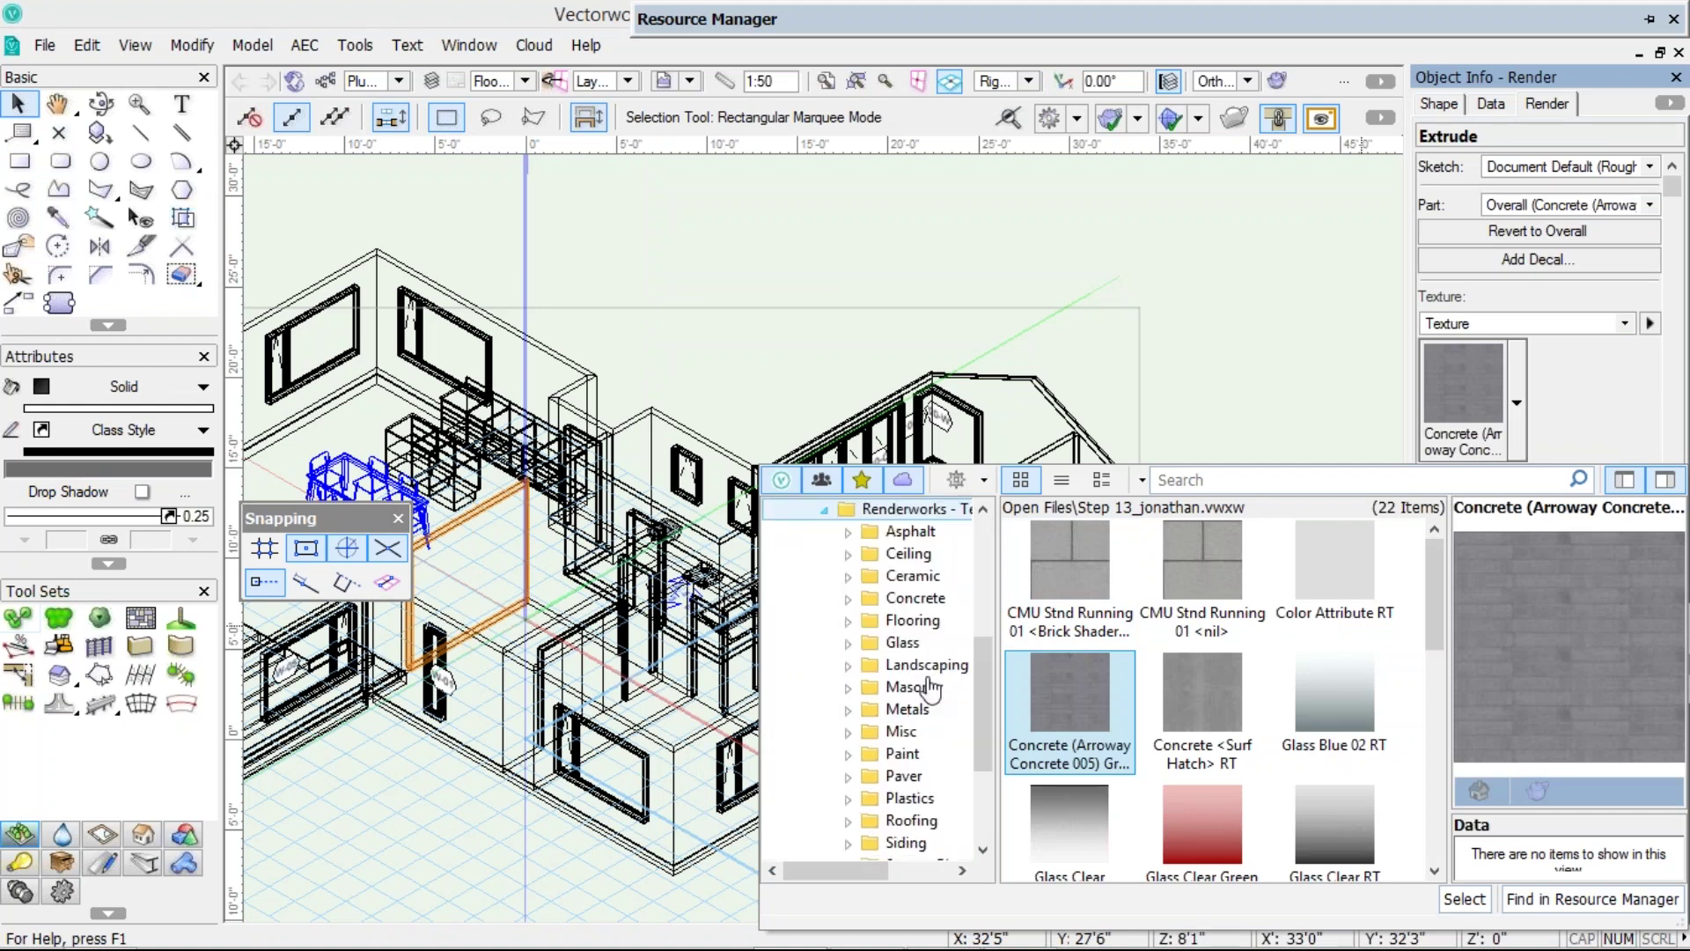
{"action": "double_click", "coordinate": [851, 754]}
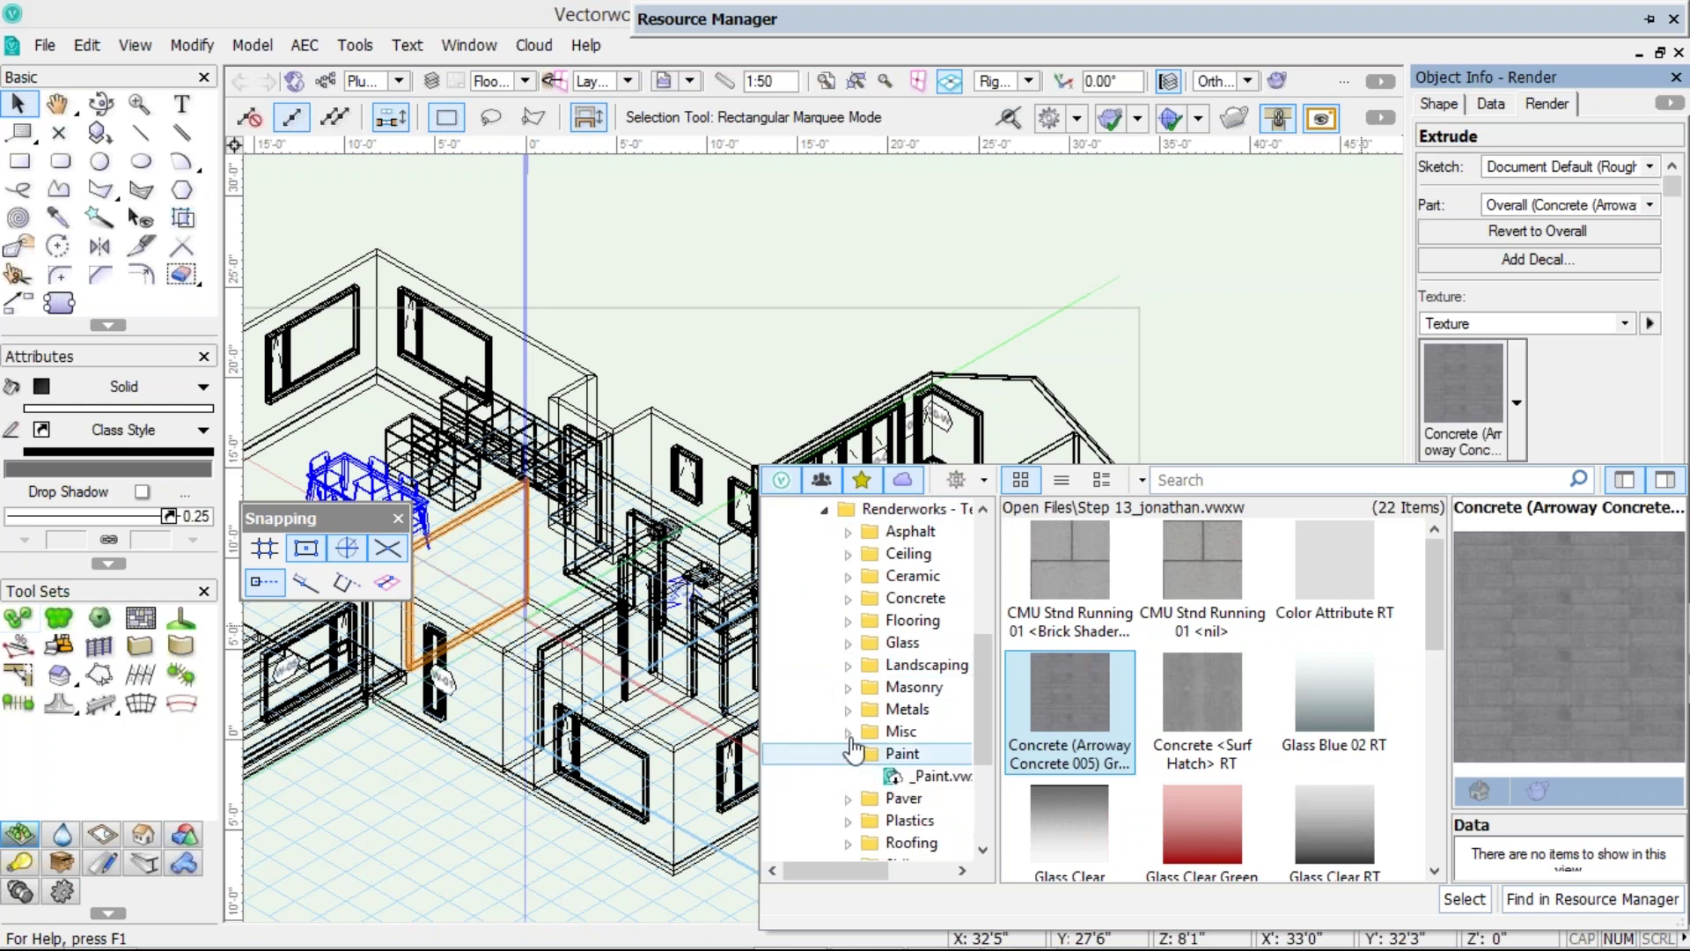
{"action": "double_click", "coordinate": [905, 713]}
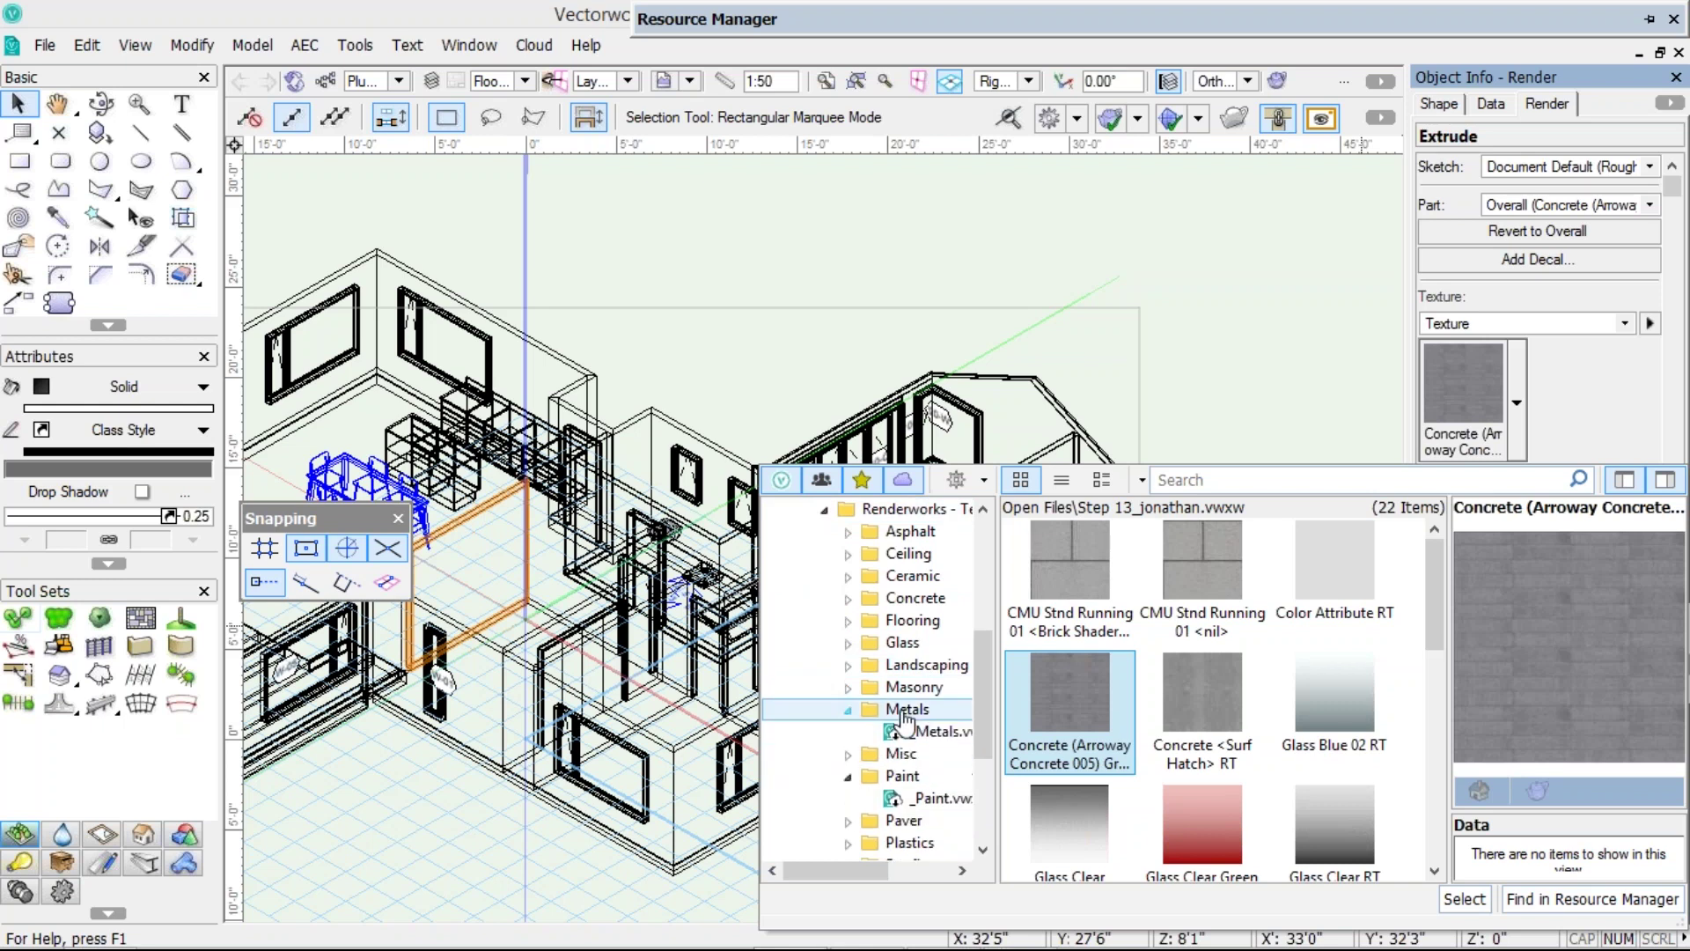
{"action": "double_click", "coordinate": [858, 687]}
{"action": "left_click", "coordinate": [855, 531]}
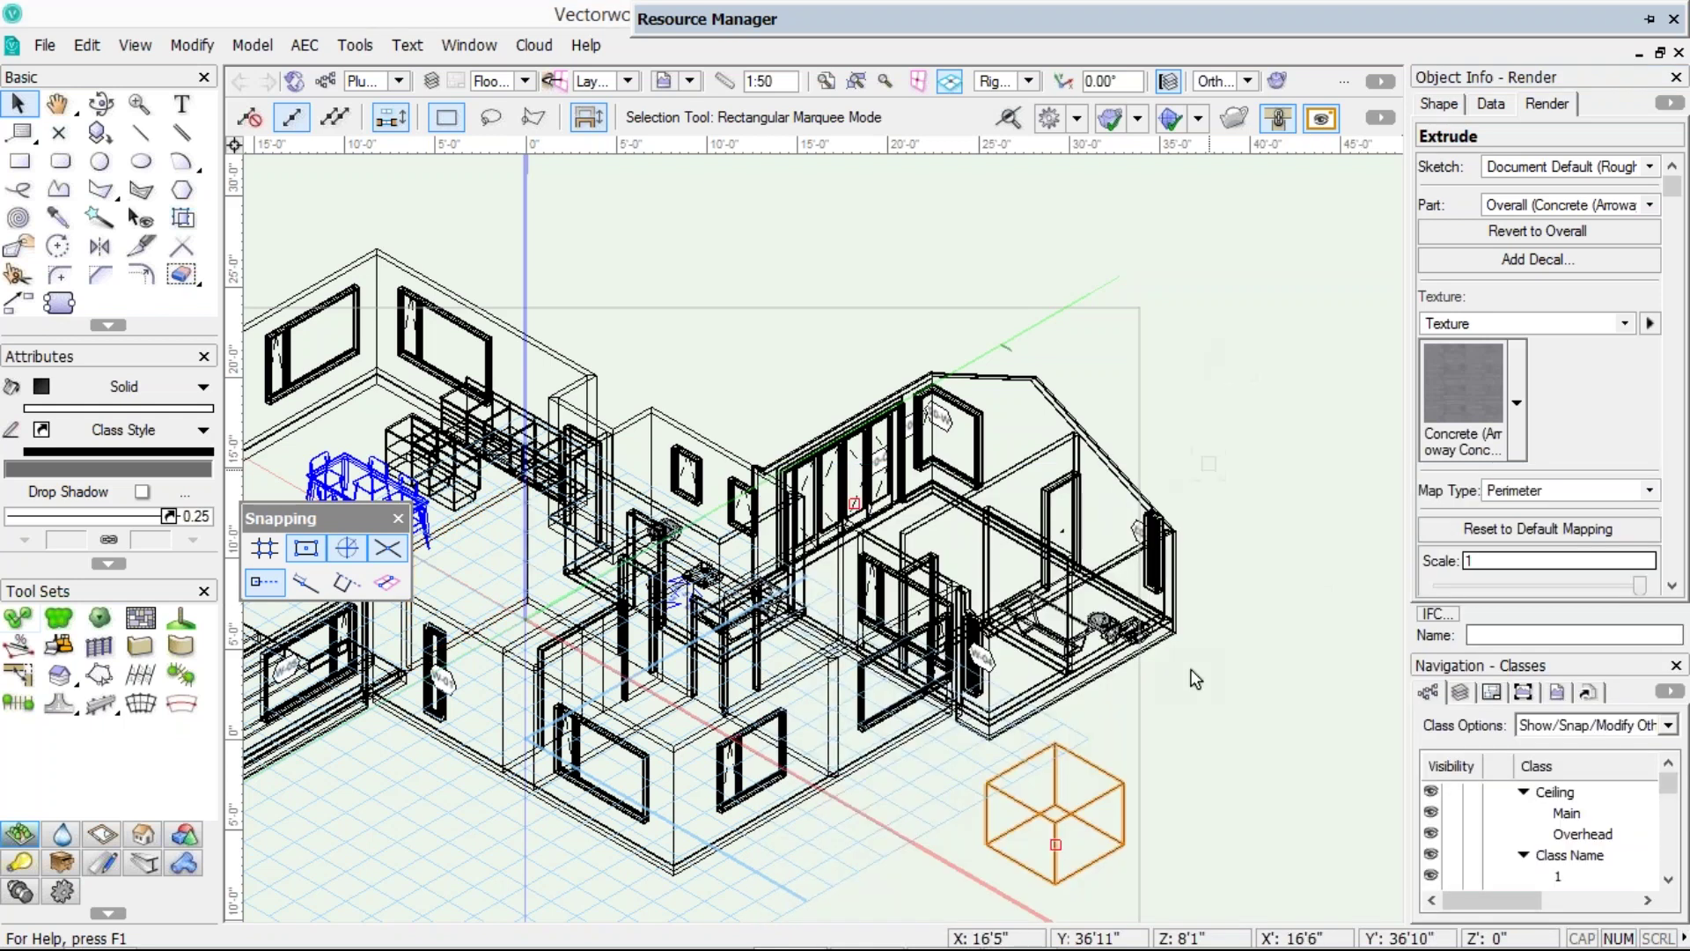
- Delete the extruded box beside the building
{"action": "left_click", "coordinate": [1091, 804]}
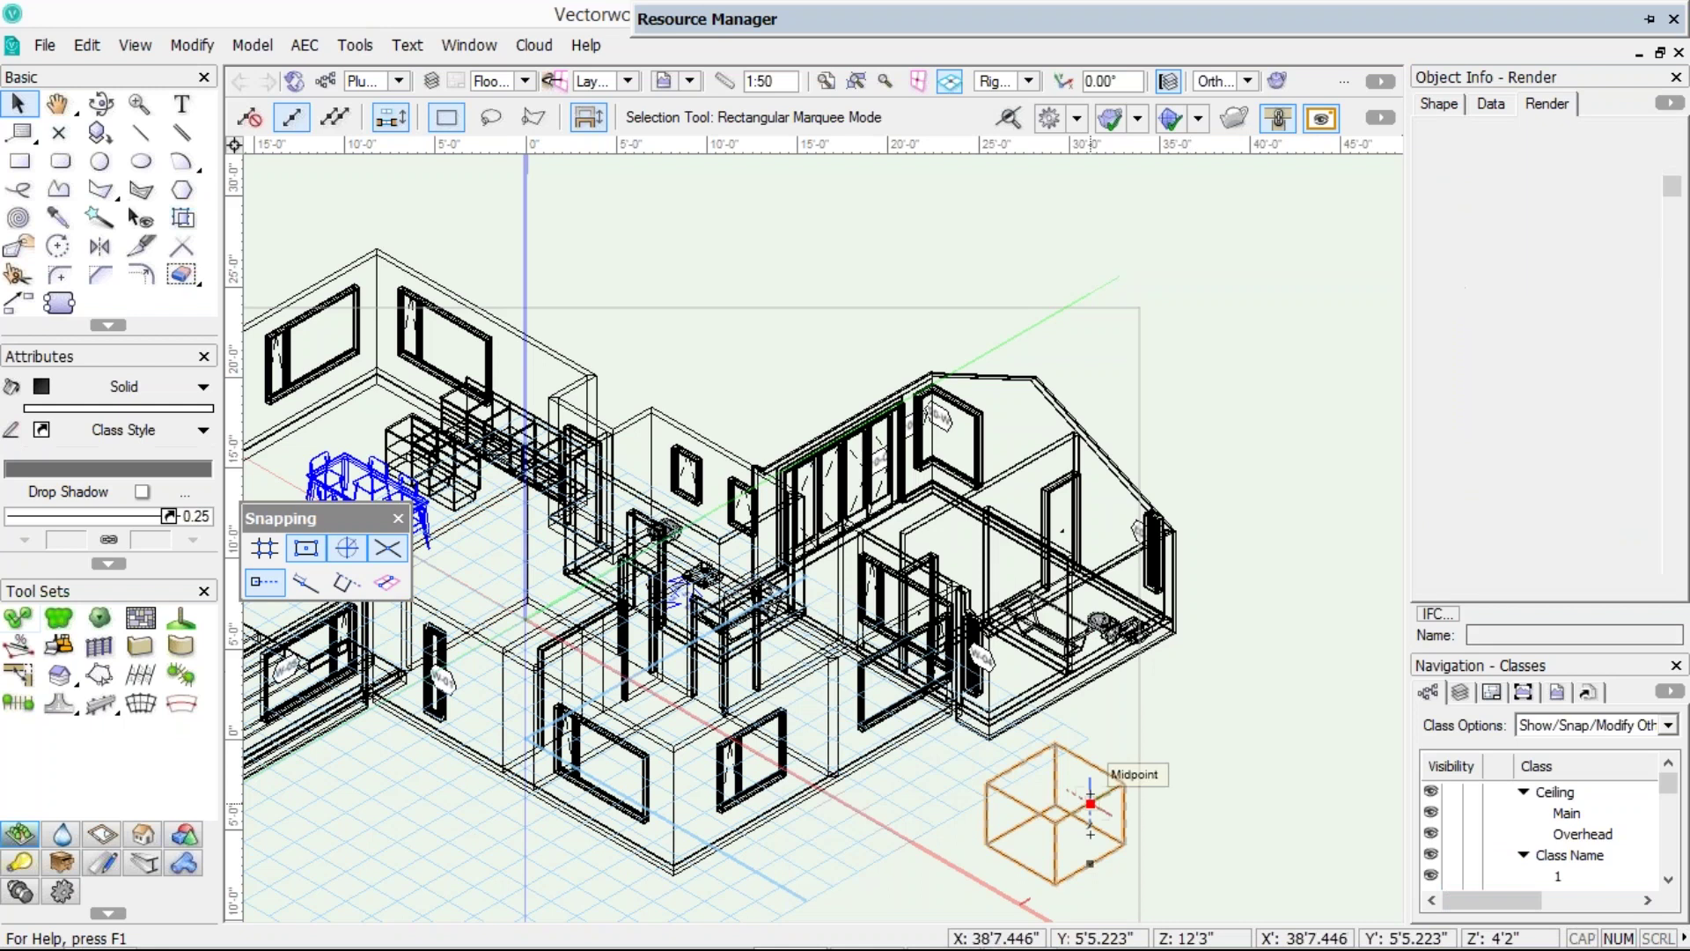
{"action": "key", "text": "Delete"}
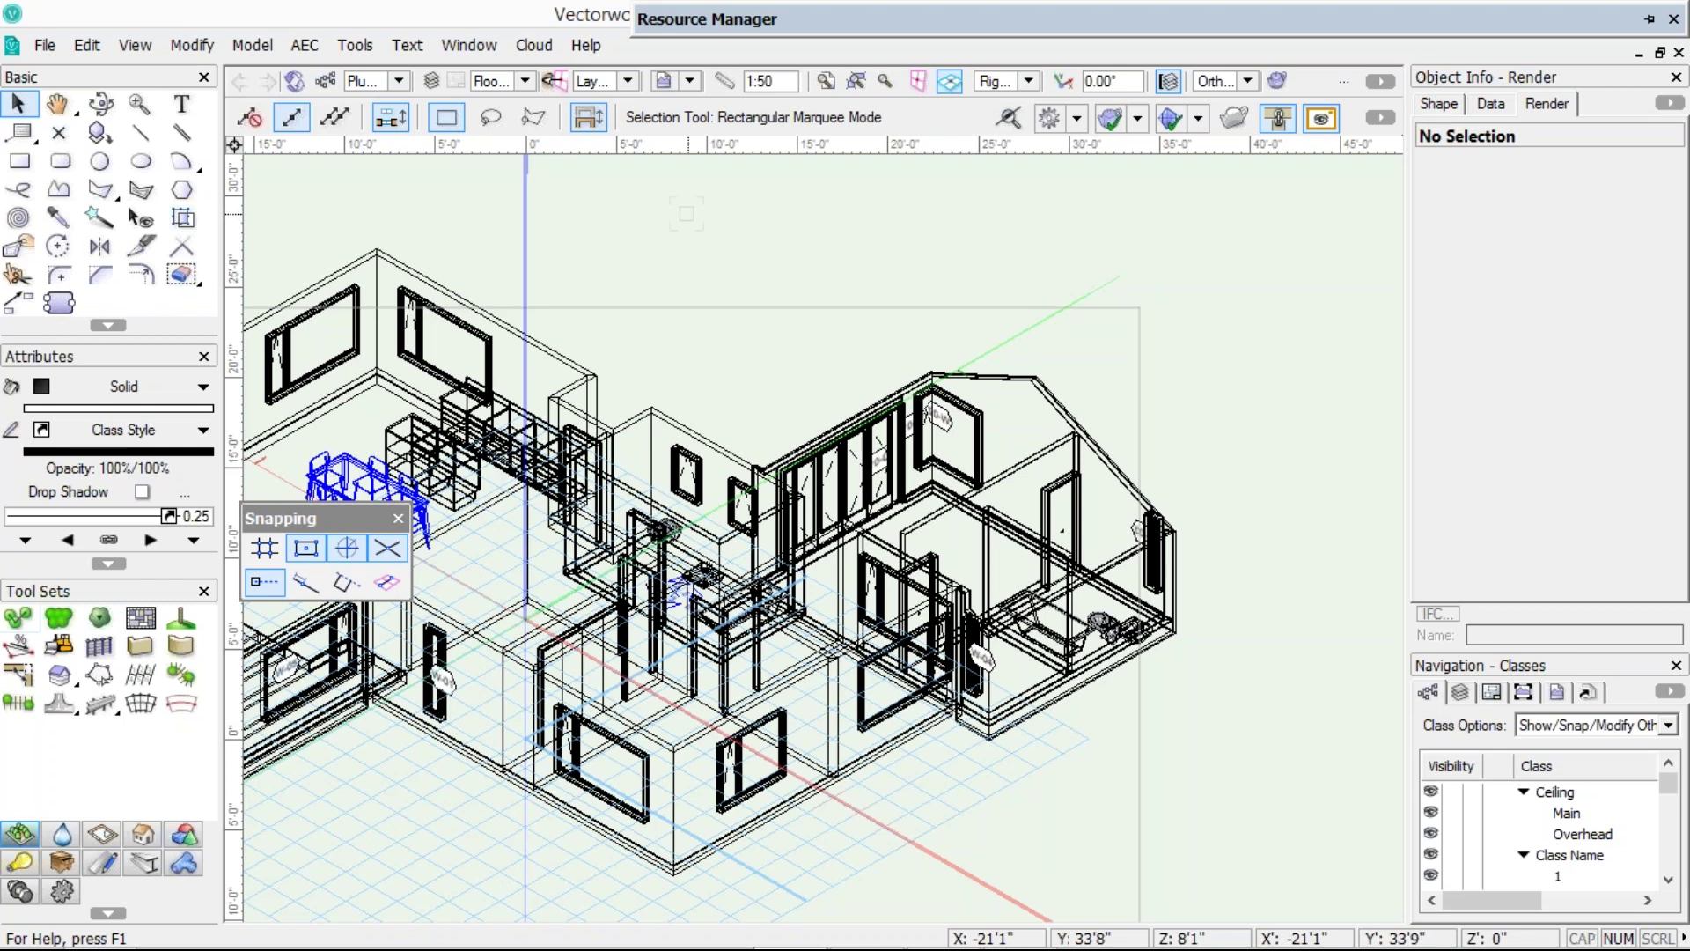
- Switch to the open document Untitled2 and decline to save it for a backup copy
{"action": "left_click", "coordinate": [527, 46]}
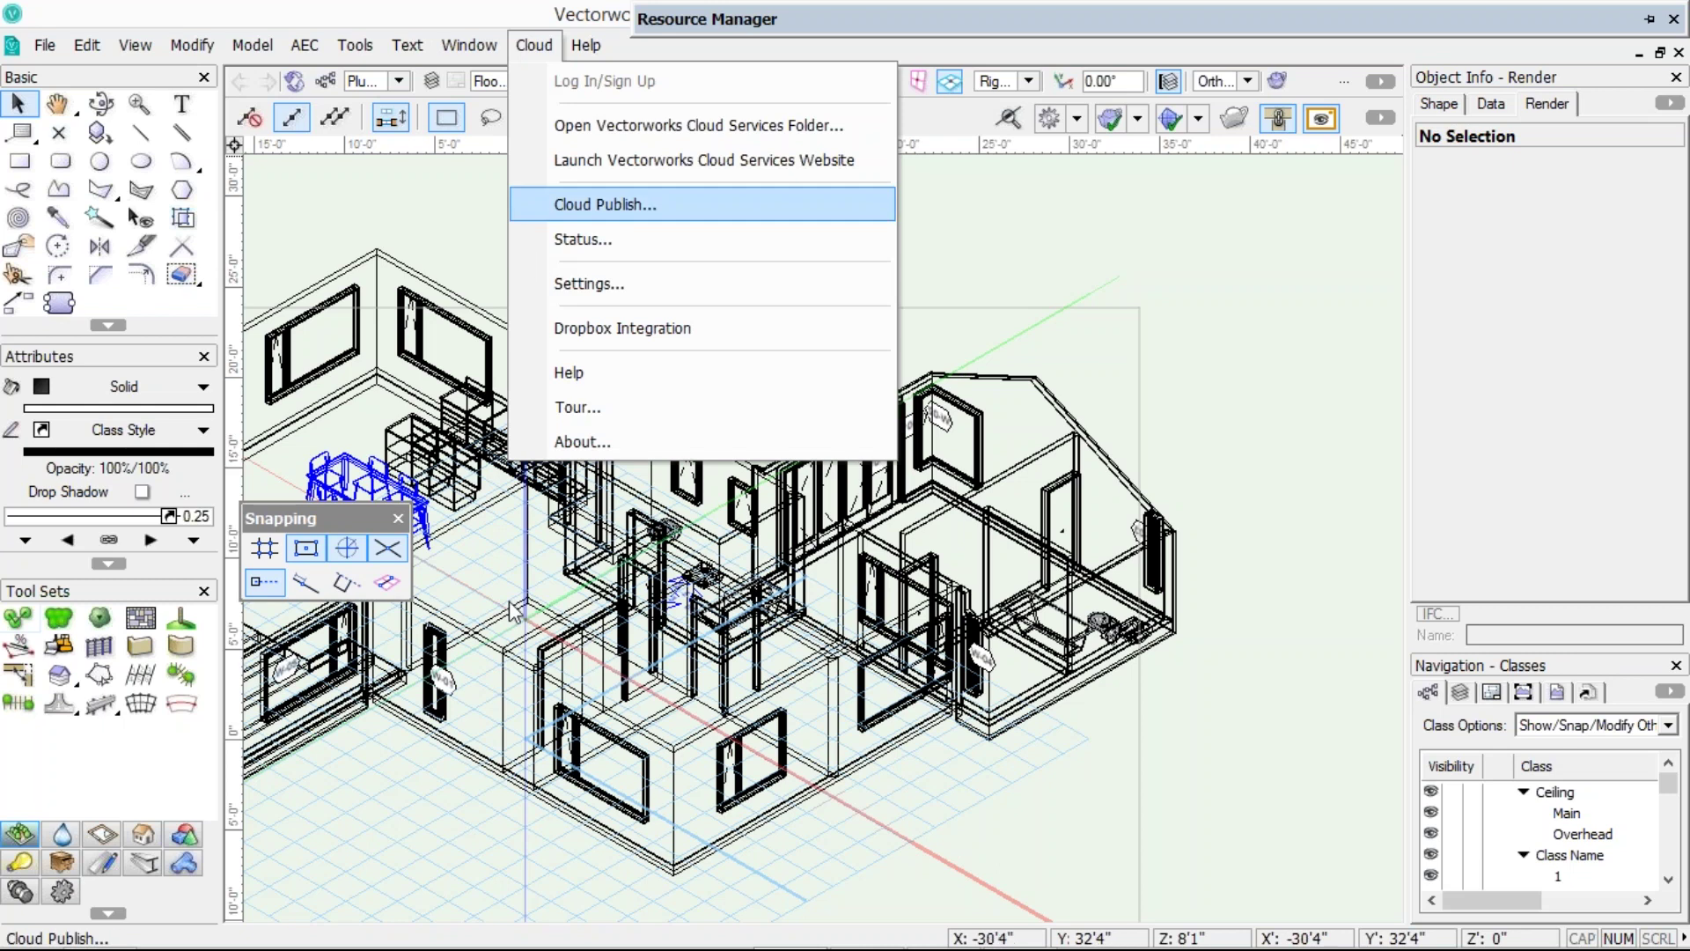
{"action": "key", "text": "Left"}
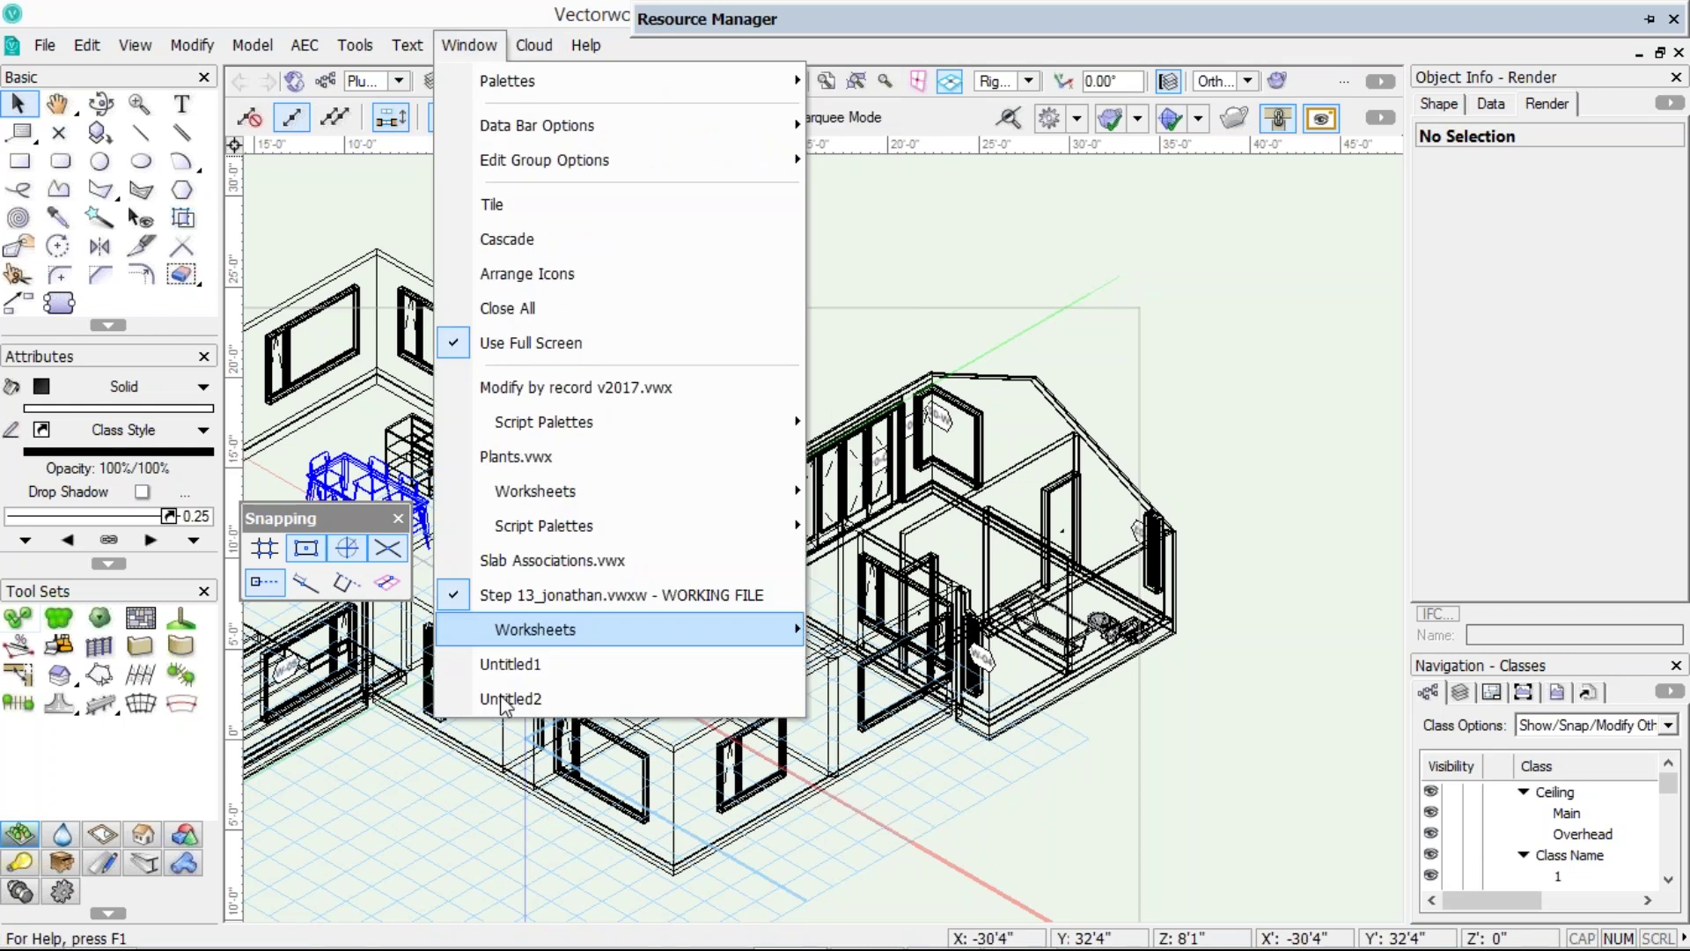
{"action": "left_click", "coordinate": [511, 699]}
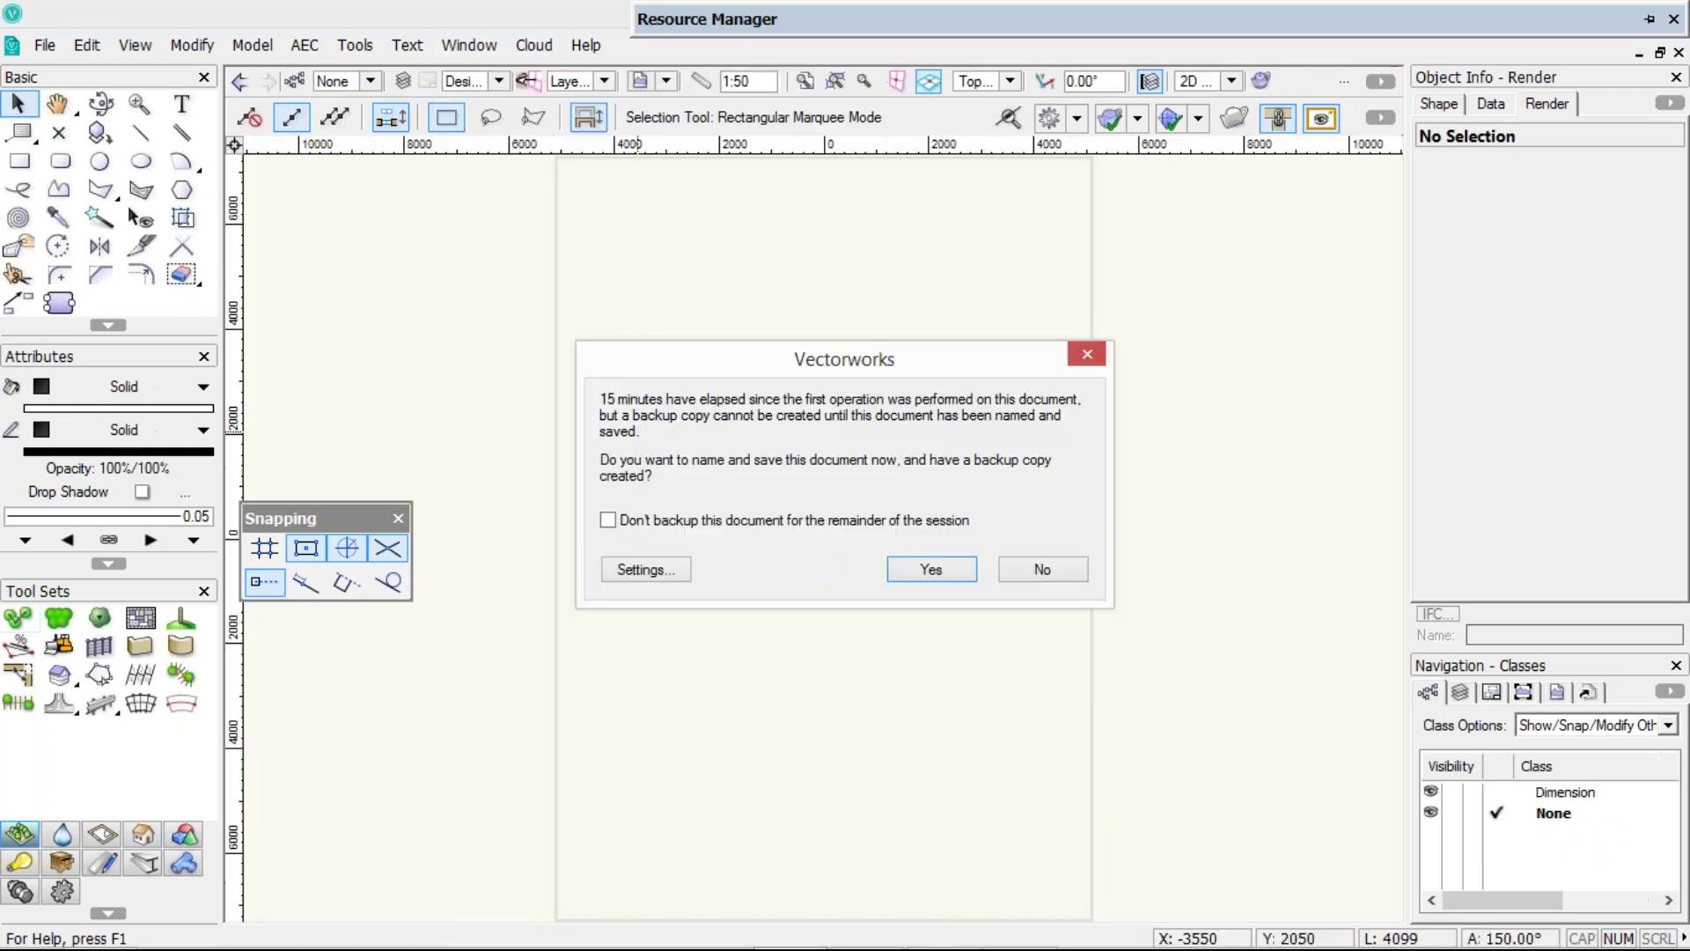
{"action": "left_click", "coordinate": [1041, 568]}
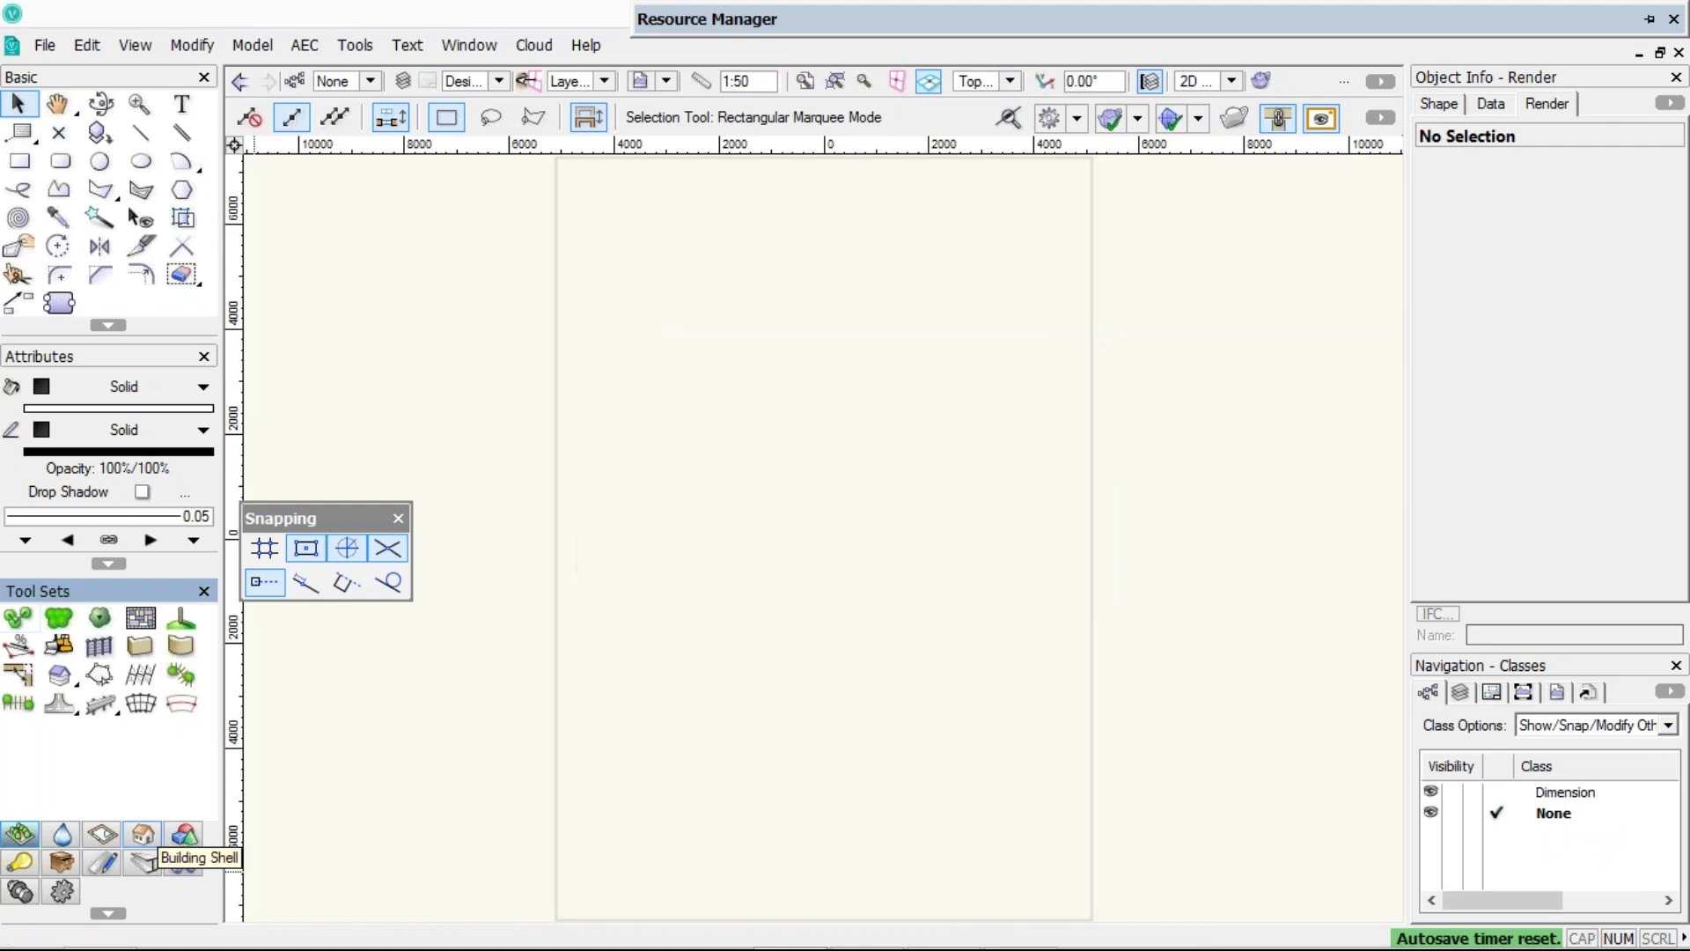
- Activate the Structural Member tool from the Building Shell tool set and set it to its column insertion mode
{"action": "left_click", "coordinate": [143, 834]}
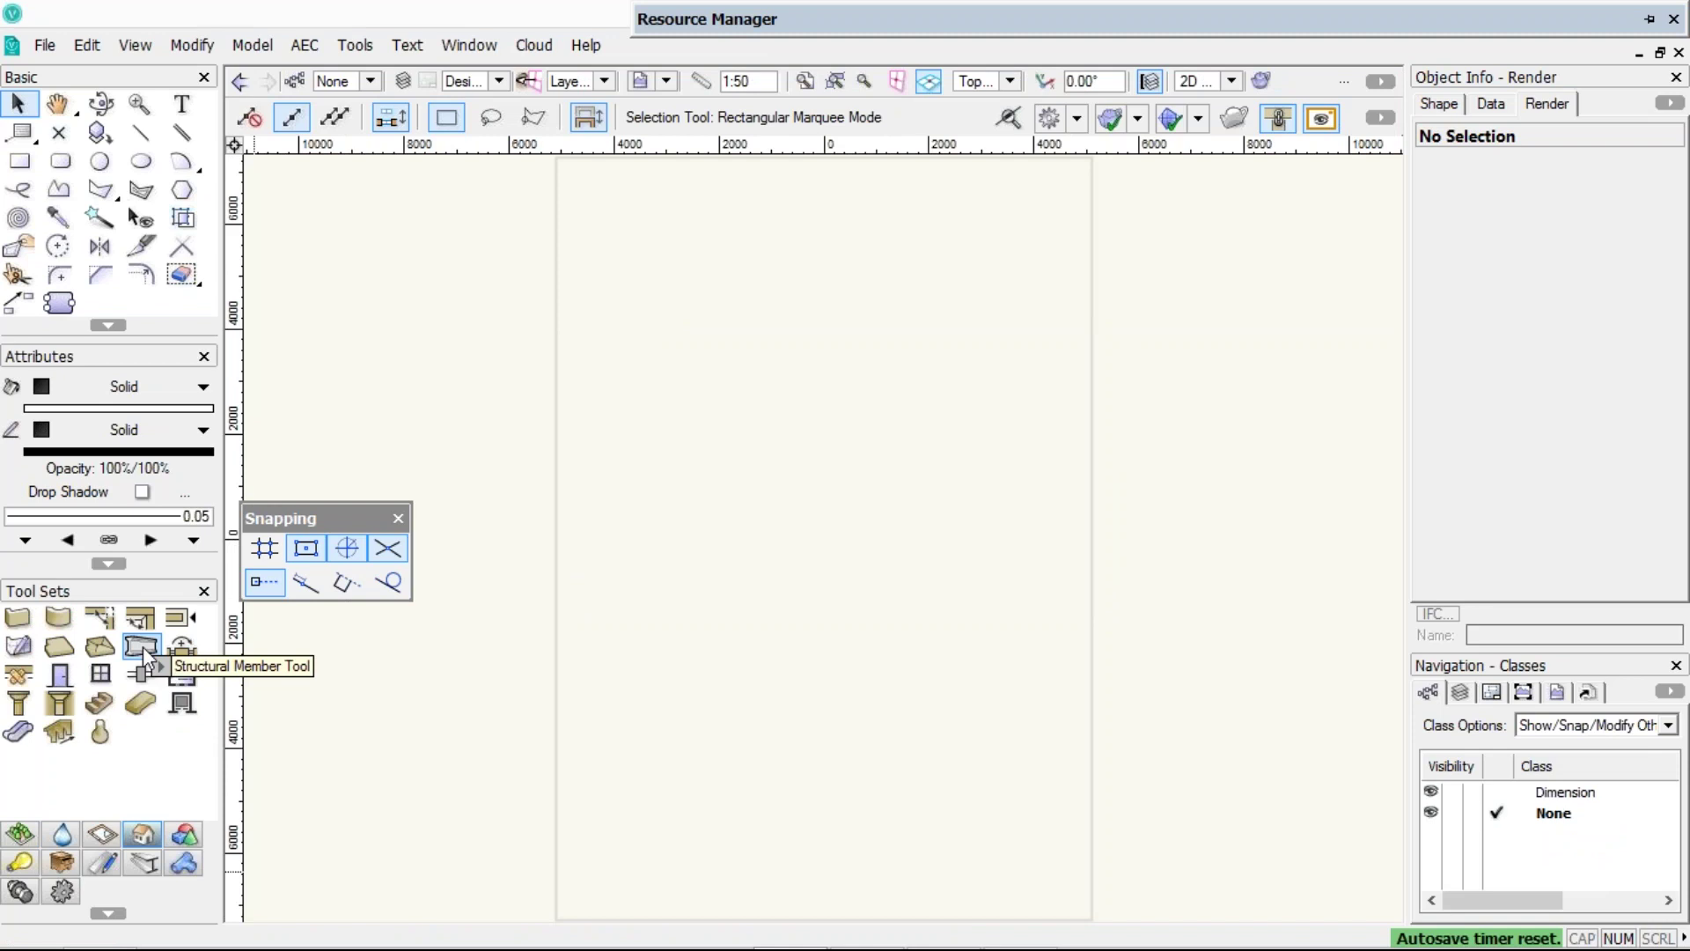
{"action": "left_click", "coordinate": [141, 647]}
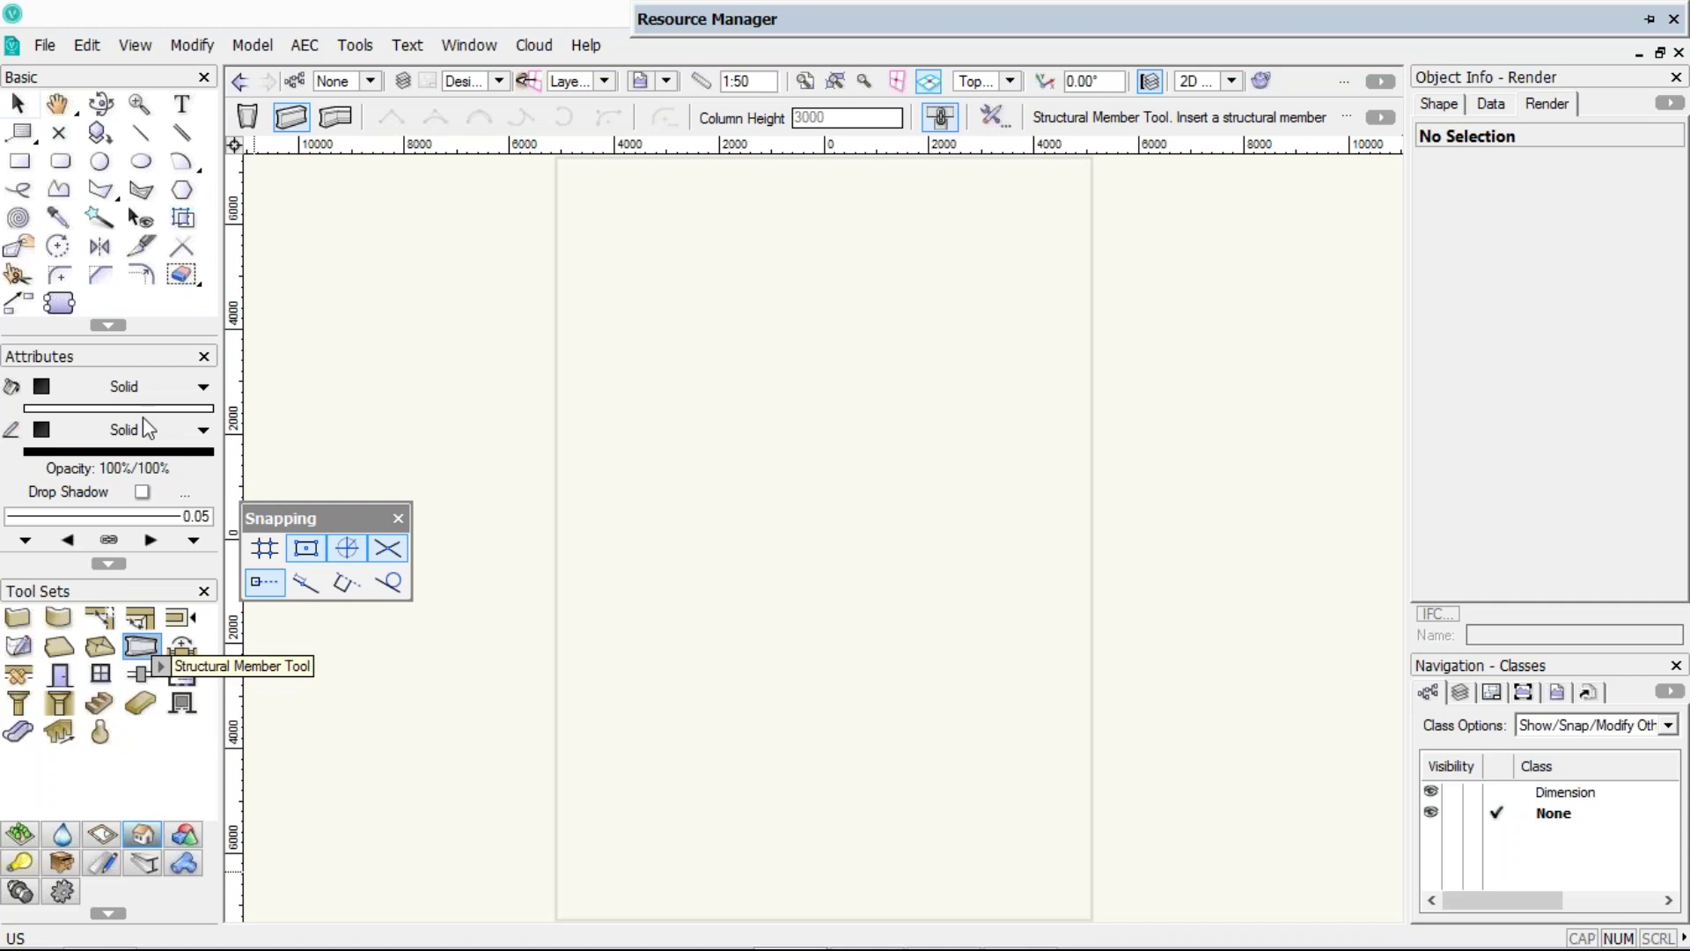
{"action": "left_click", "coordinate": [254, 116]}
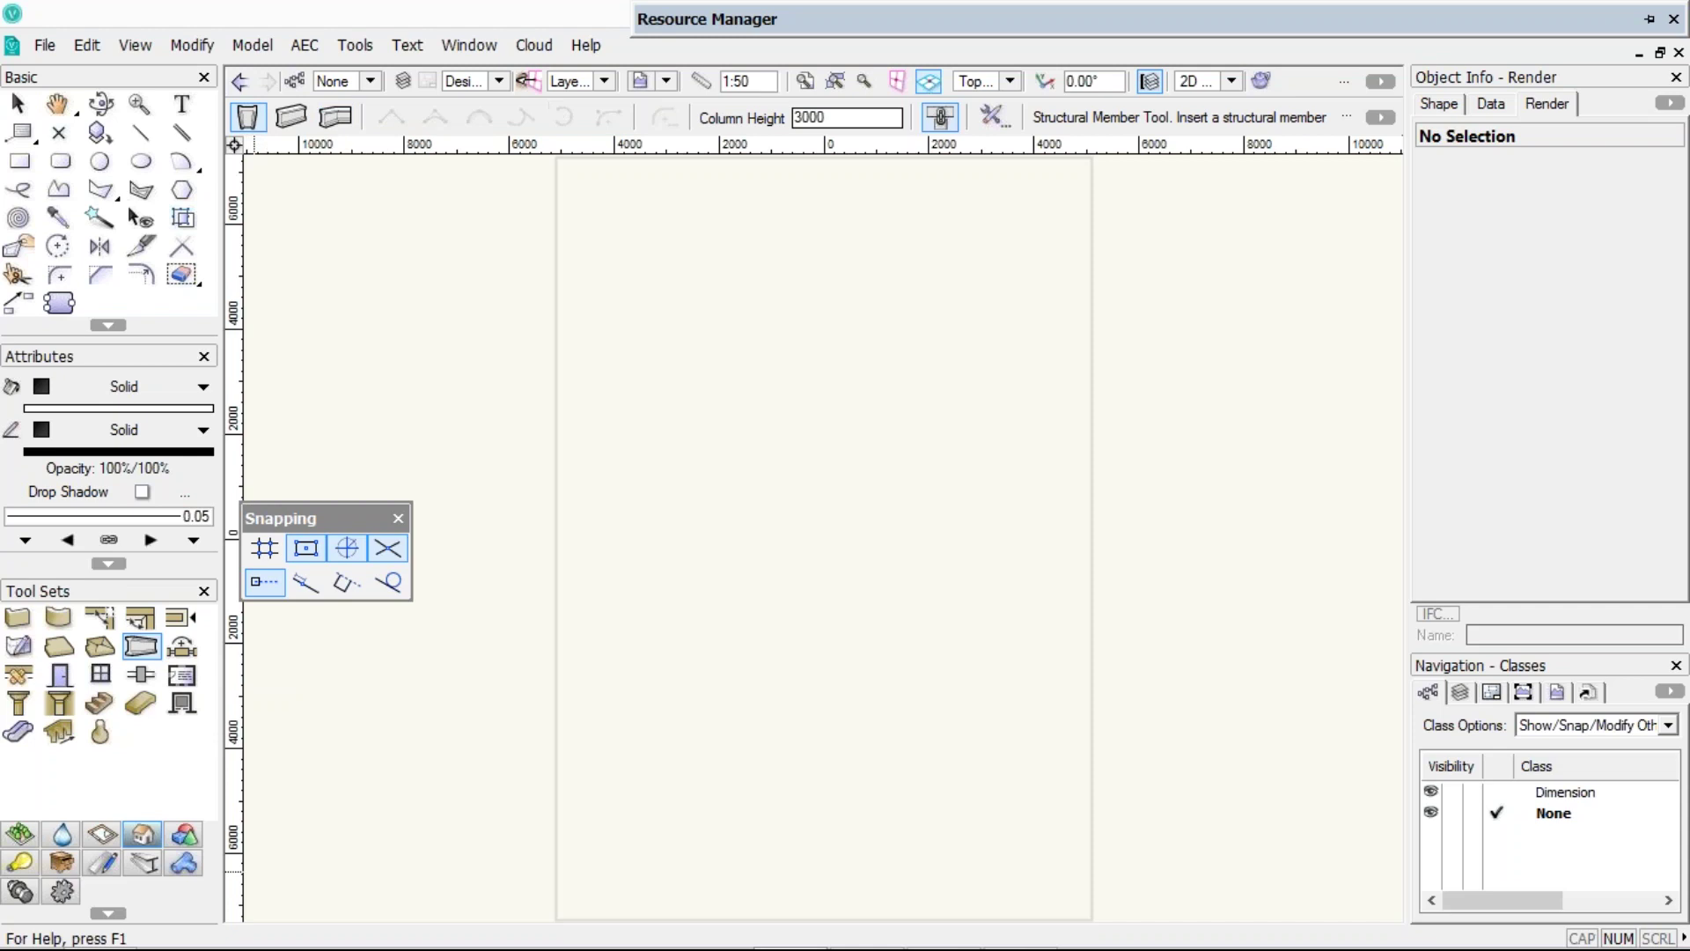
- Set the structural usage to Column in the Structural Member tool's settings
{"action": "left_click", "coordinate": [1003, 124]}
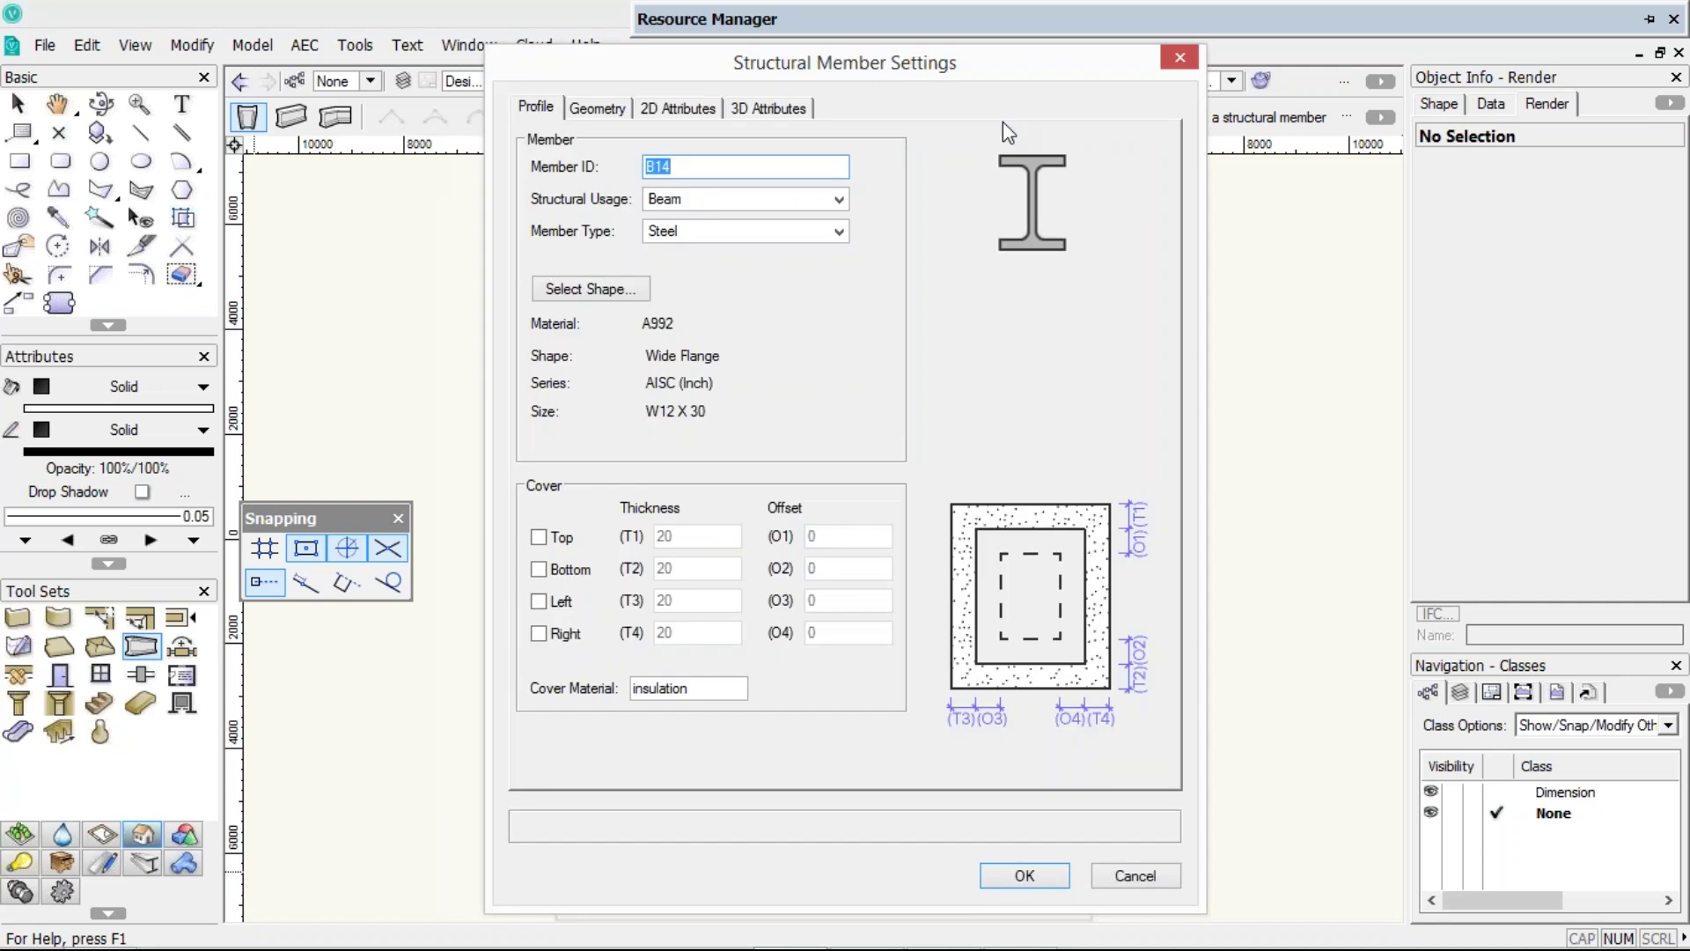
{"action": "left_click", "coordinate": [665, 202]}
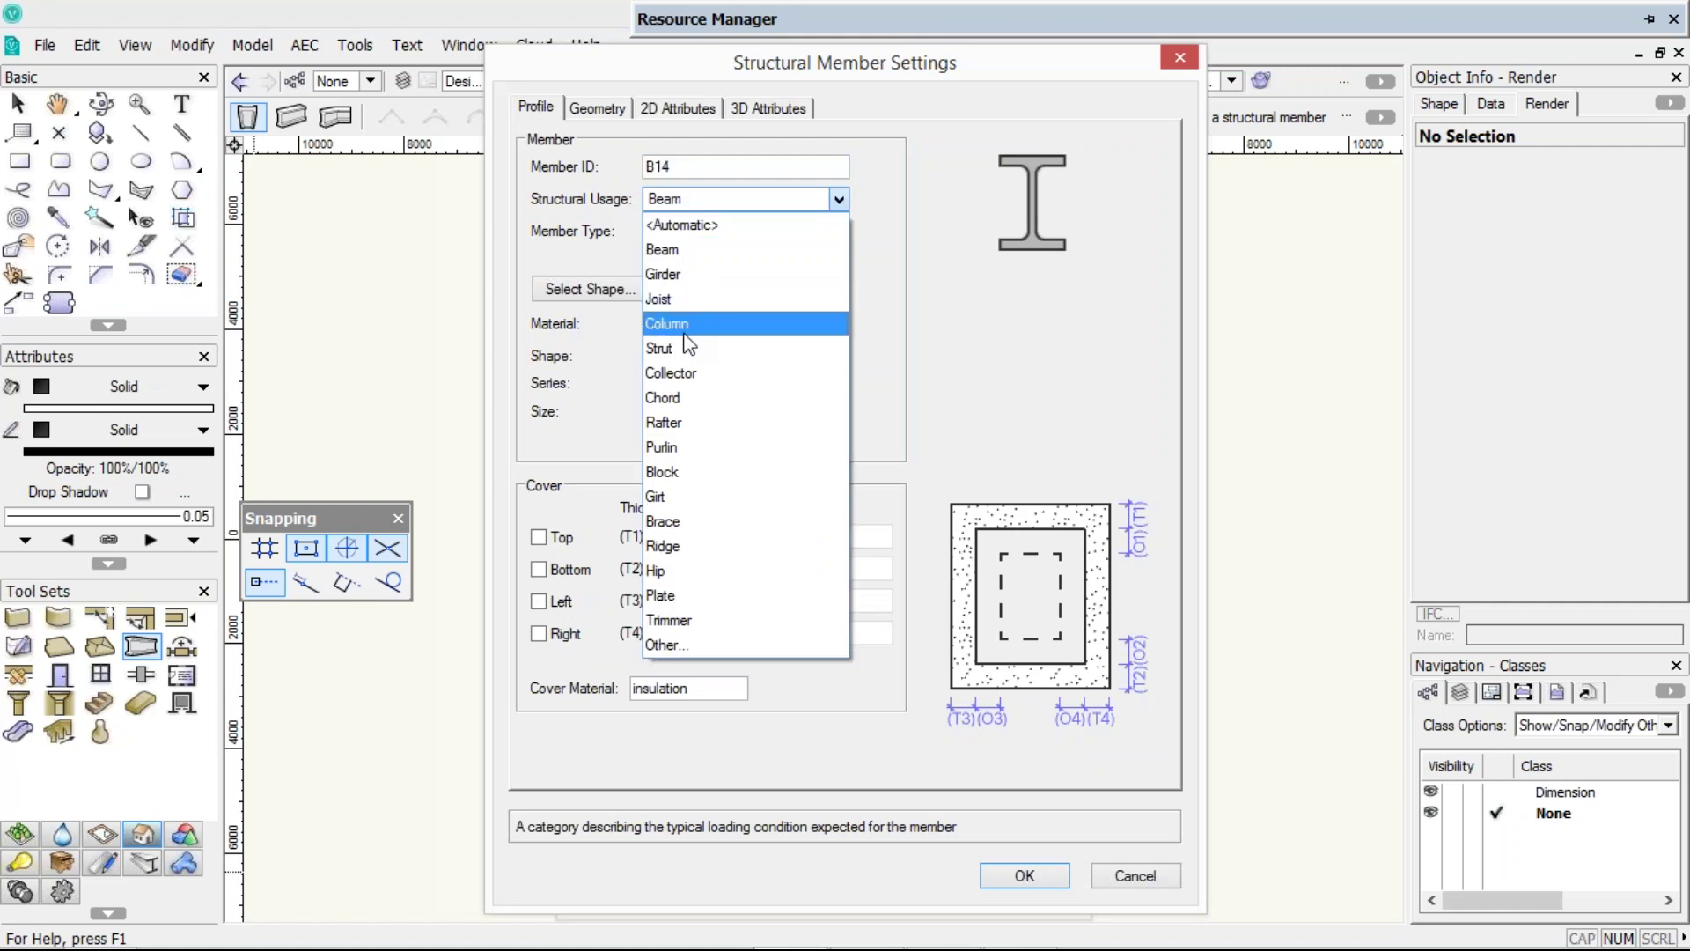
{"action": "left_click", "coordinate": [688, 325]}
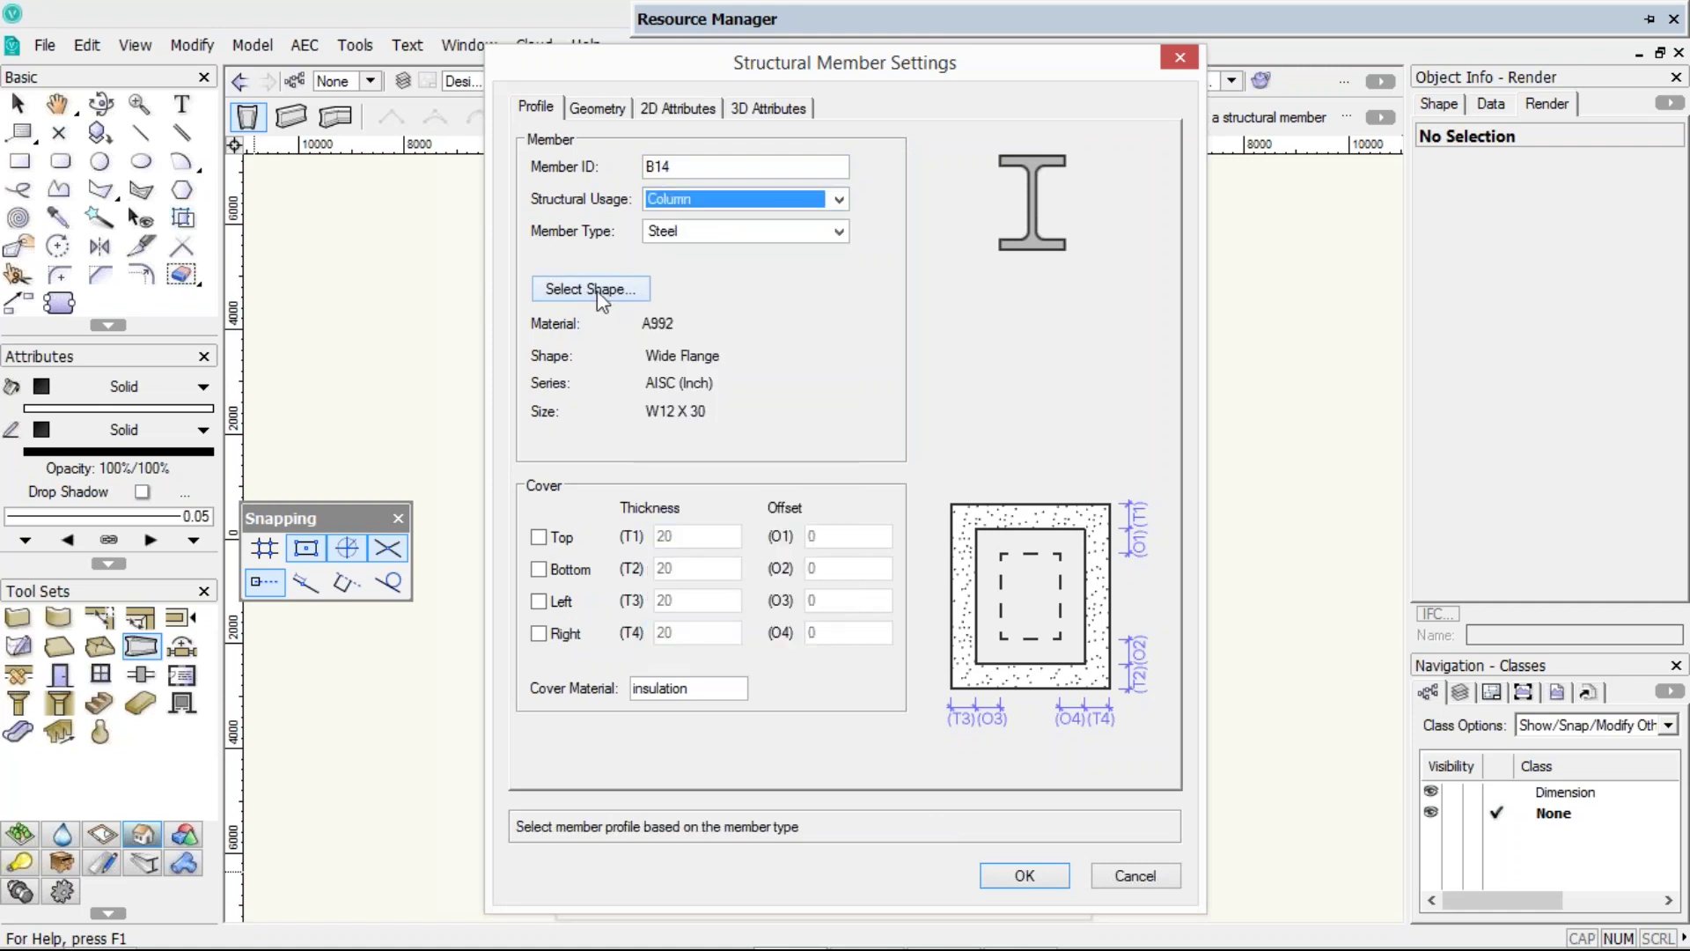
- Select the wide flange steel shape from the ANZ (Universal Columns) series in size 310 UC 158
{"action": "left_click", "coordinate": [597, 290]}
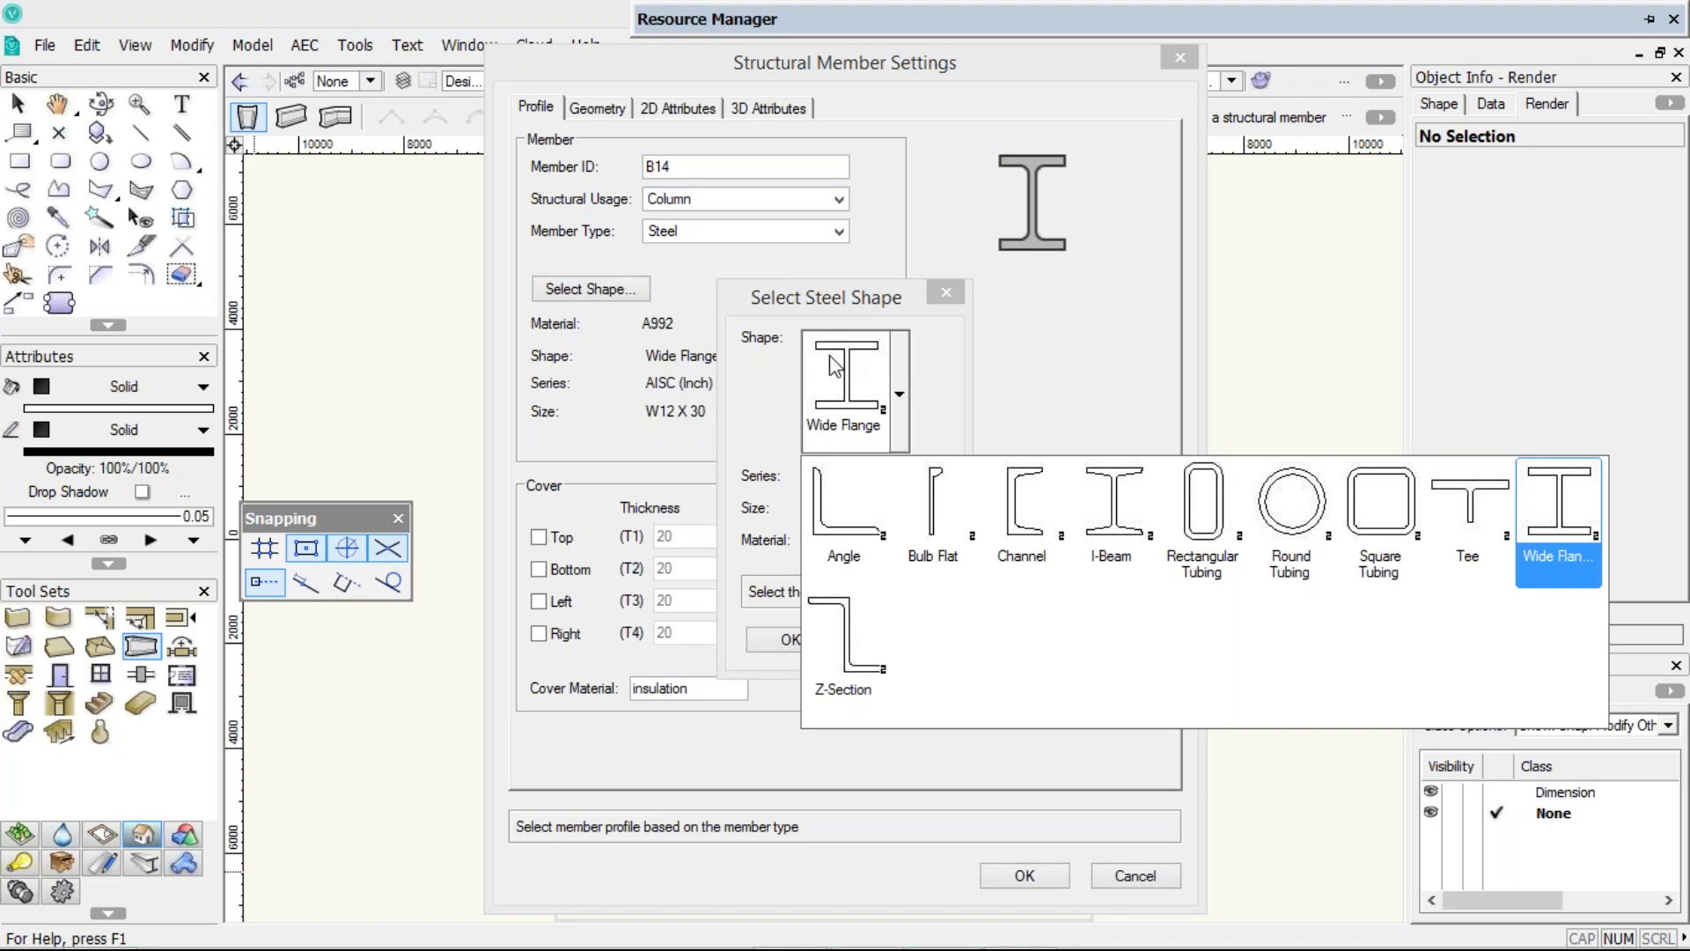
{"action": "left_click", "coordinate": [835, 365]}
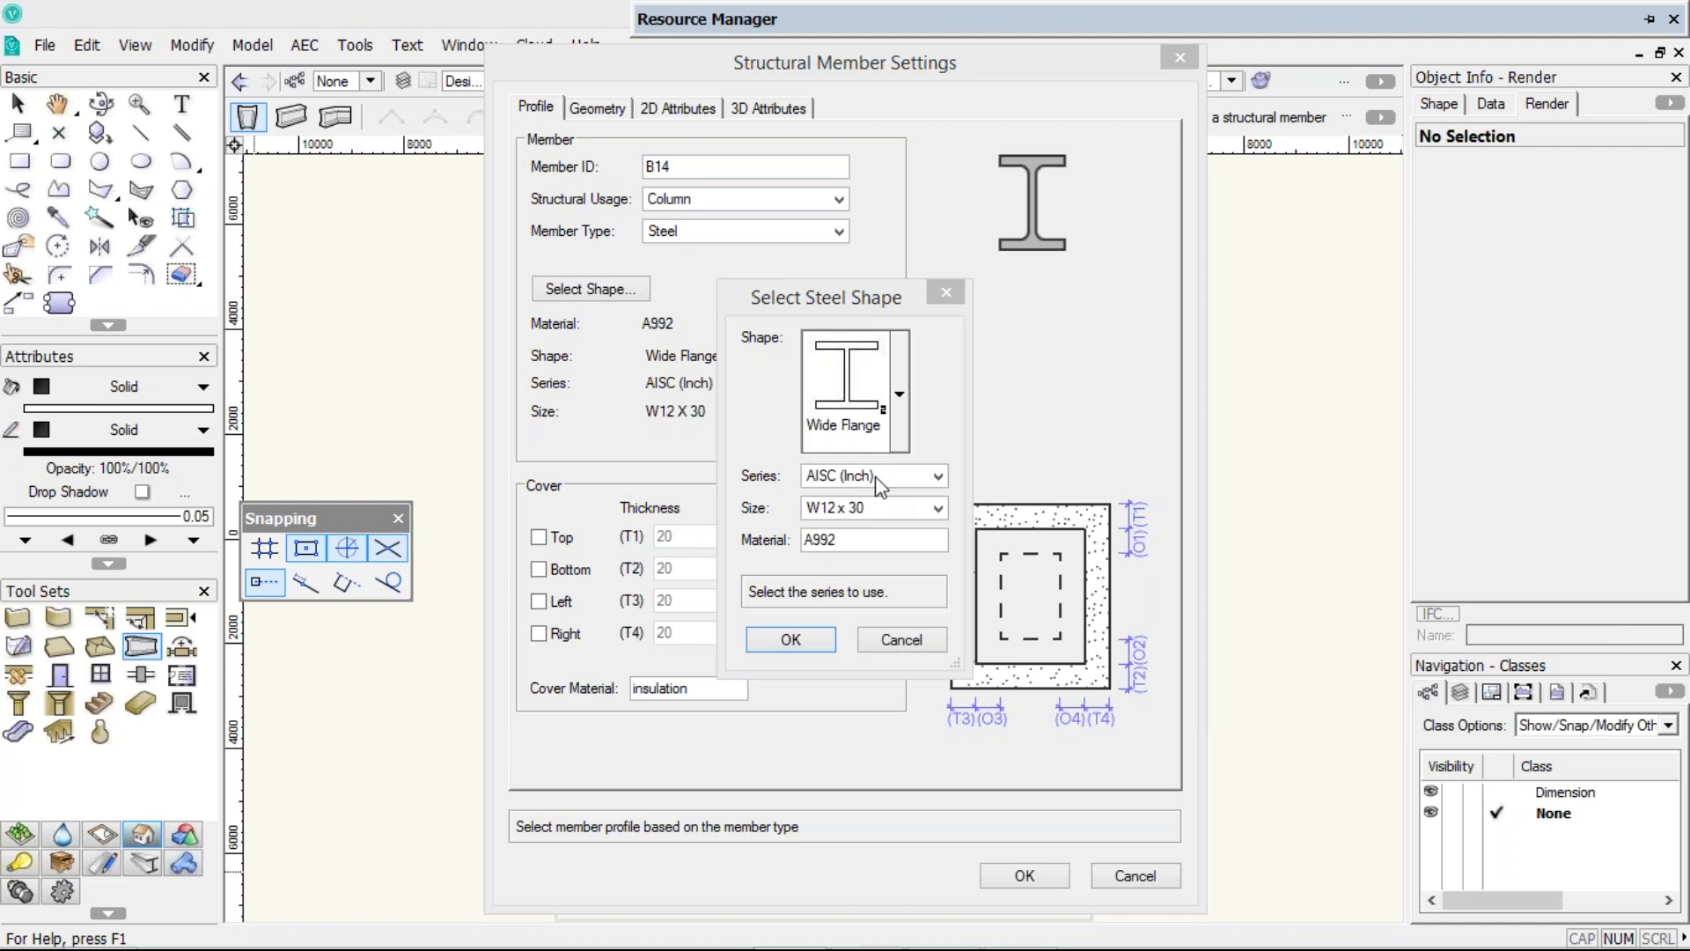
{"action": "left_click", "coordinate": [924, 484]}
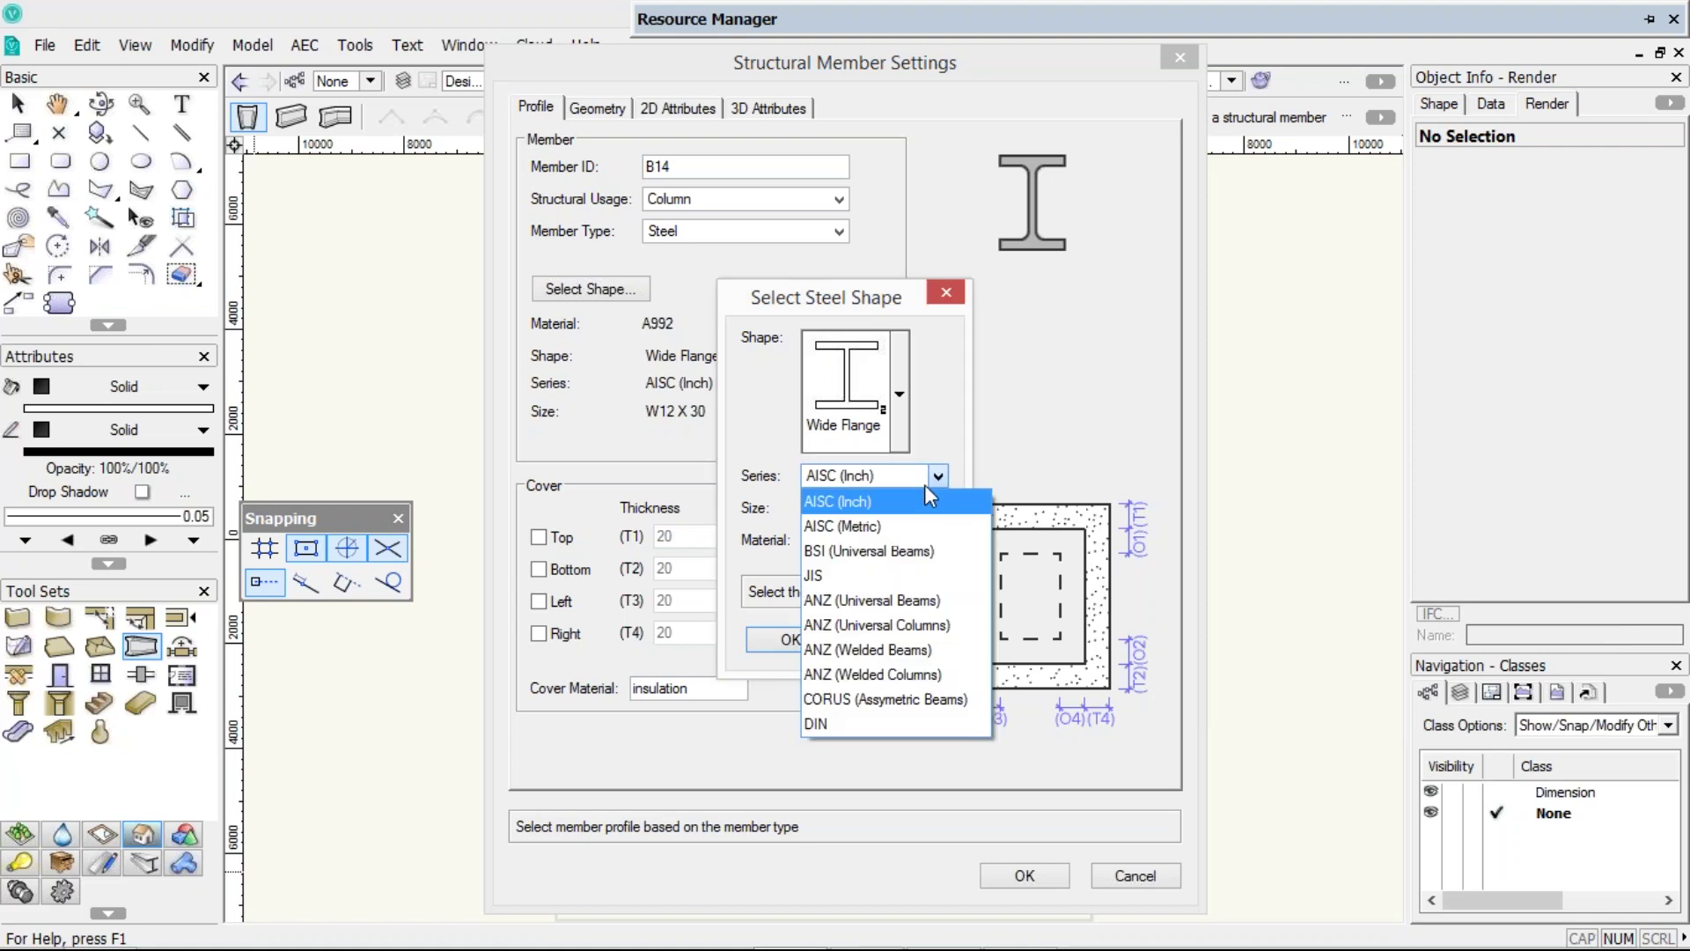
{"action": "left_click", "coordinate": [913, 621]}
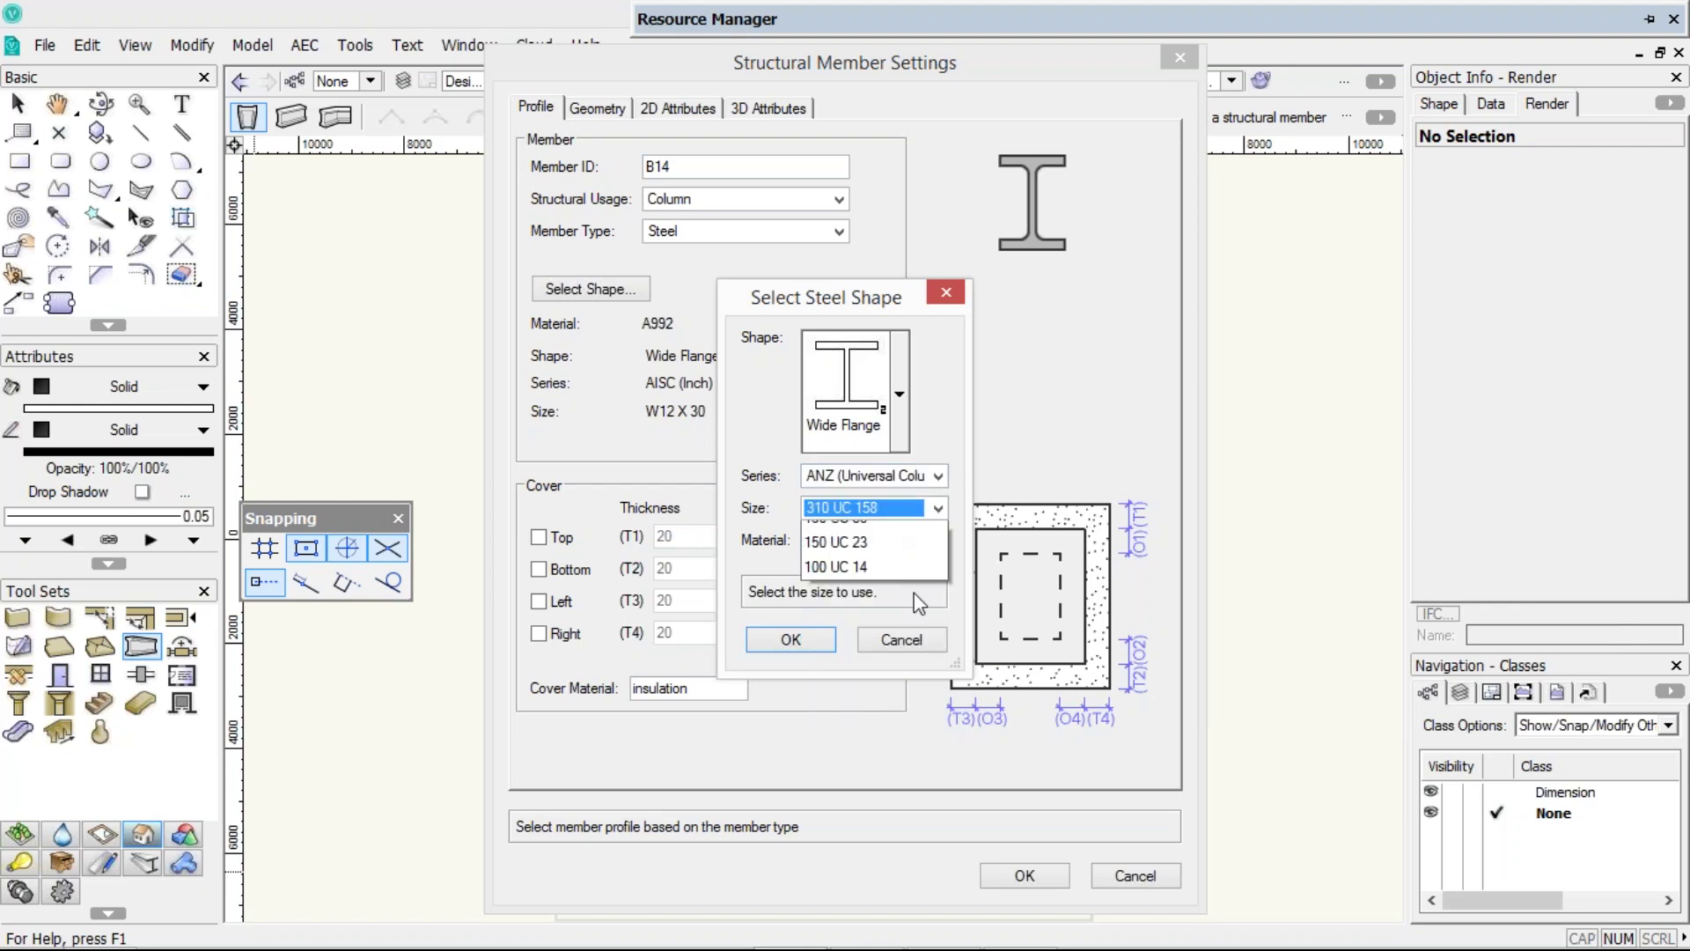
{"action": "left_click", "coordinate": [861, 533]}
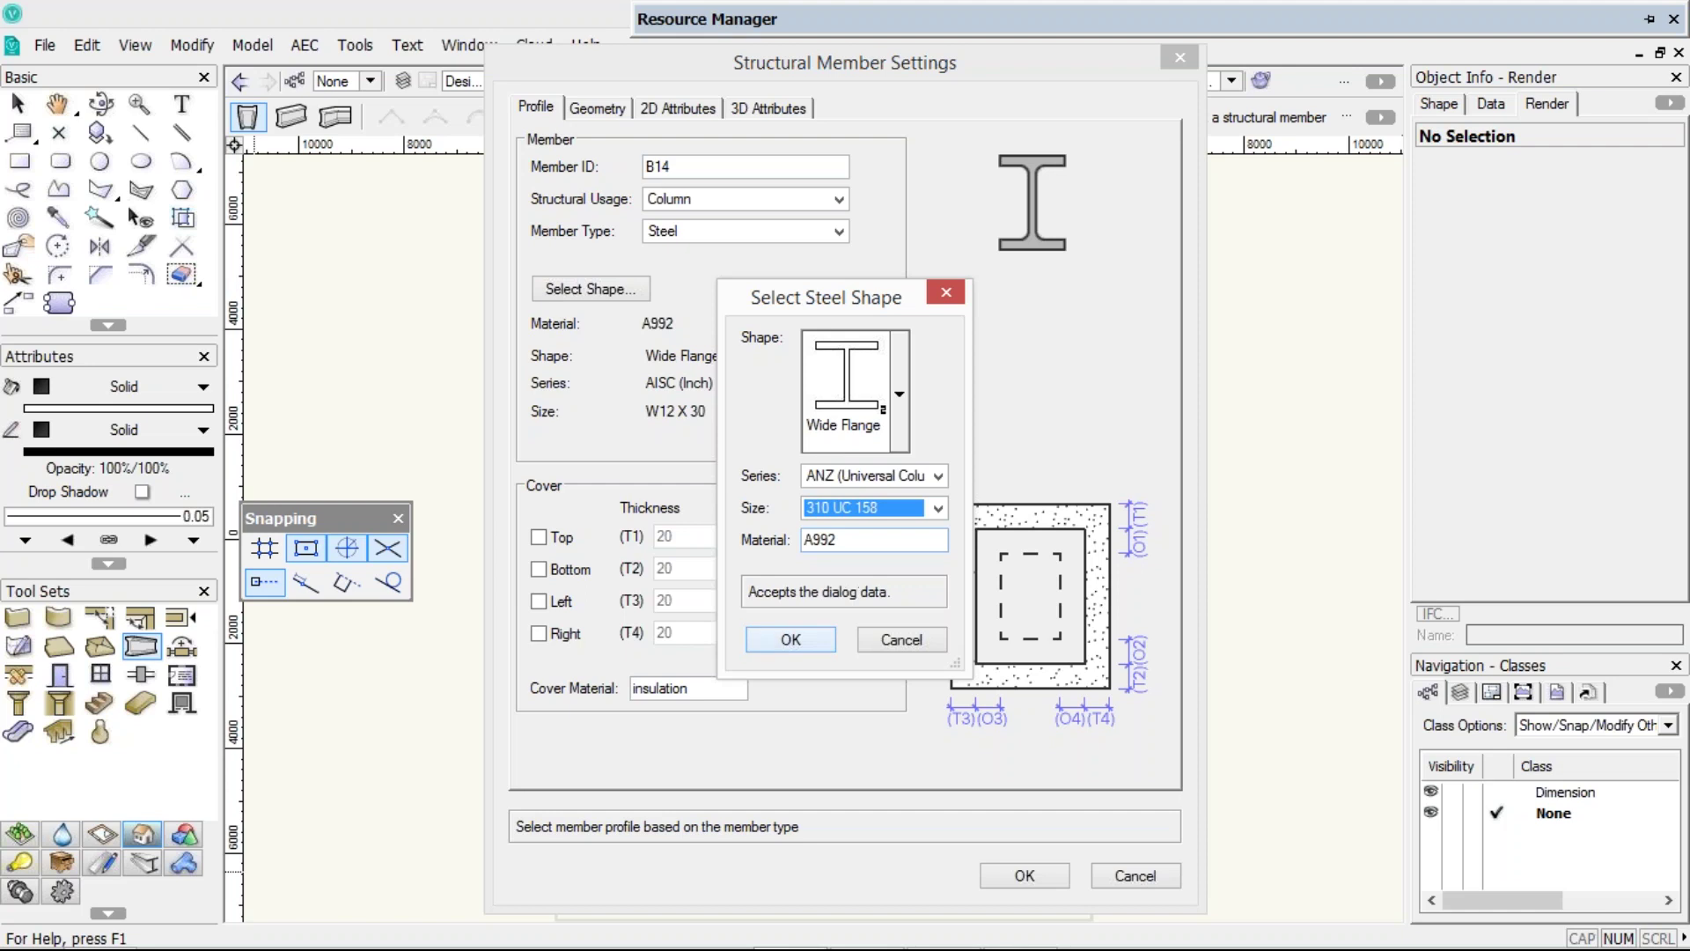
{"action": "left_click", "coordinate": [785, 632]}
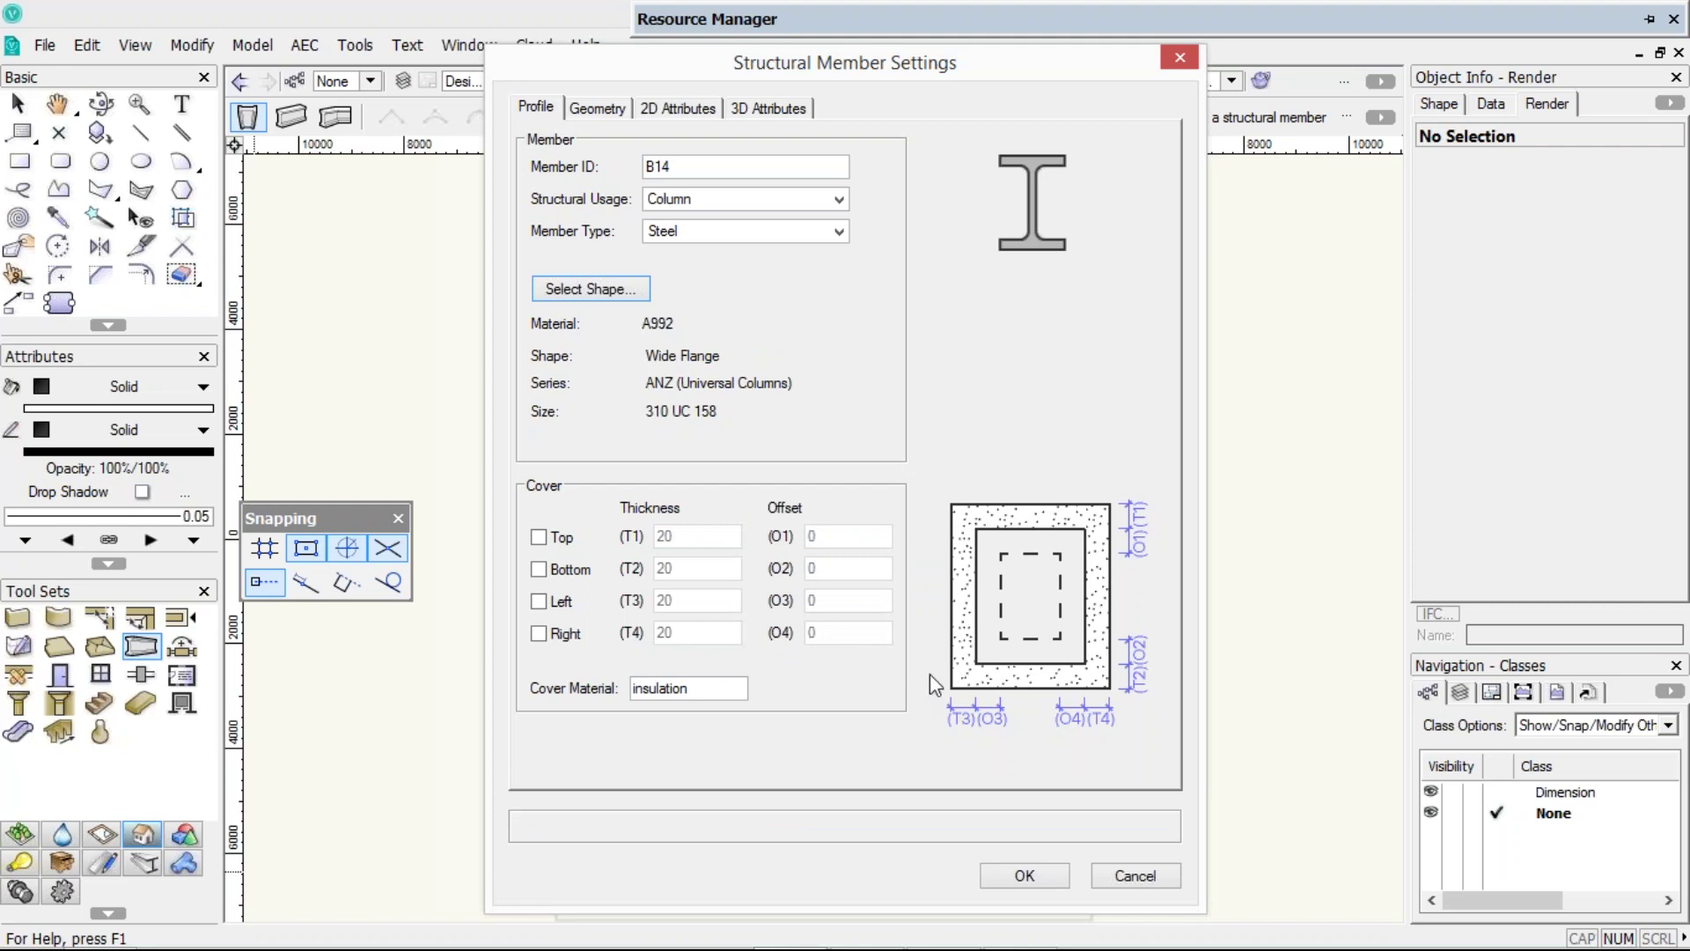
- Enable the cover on the top, bottom, left and right sides of the structural member
{"action": "left_click", "coordinate": [559, 537]}
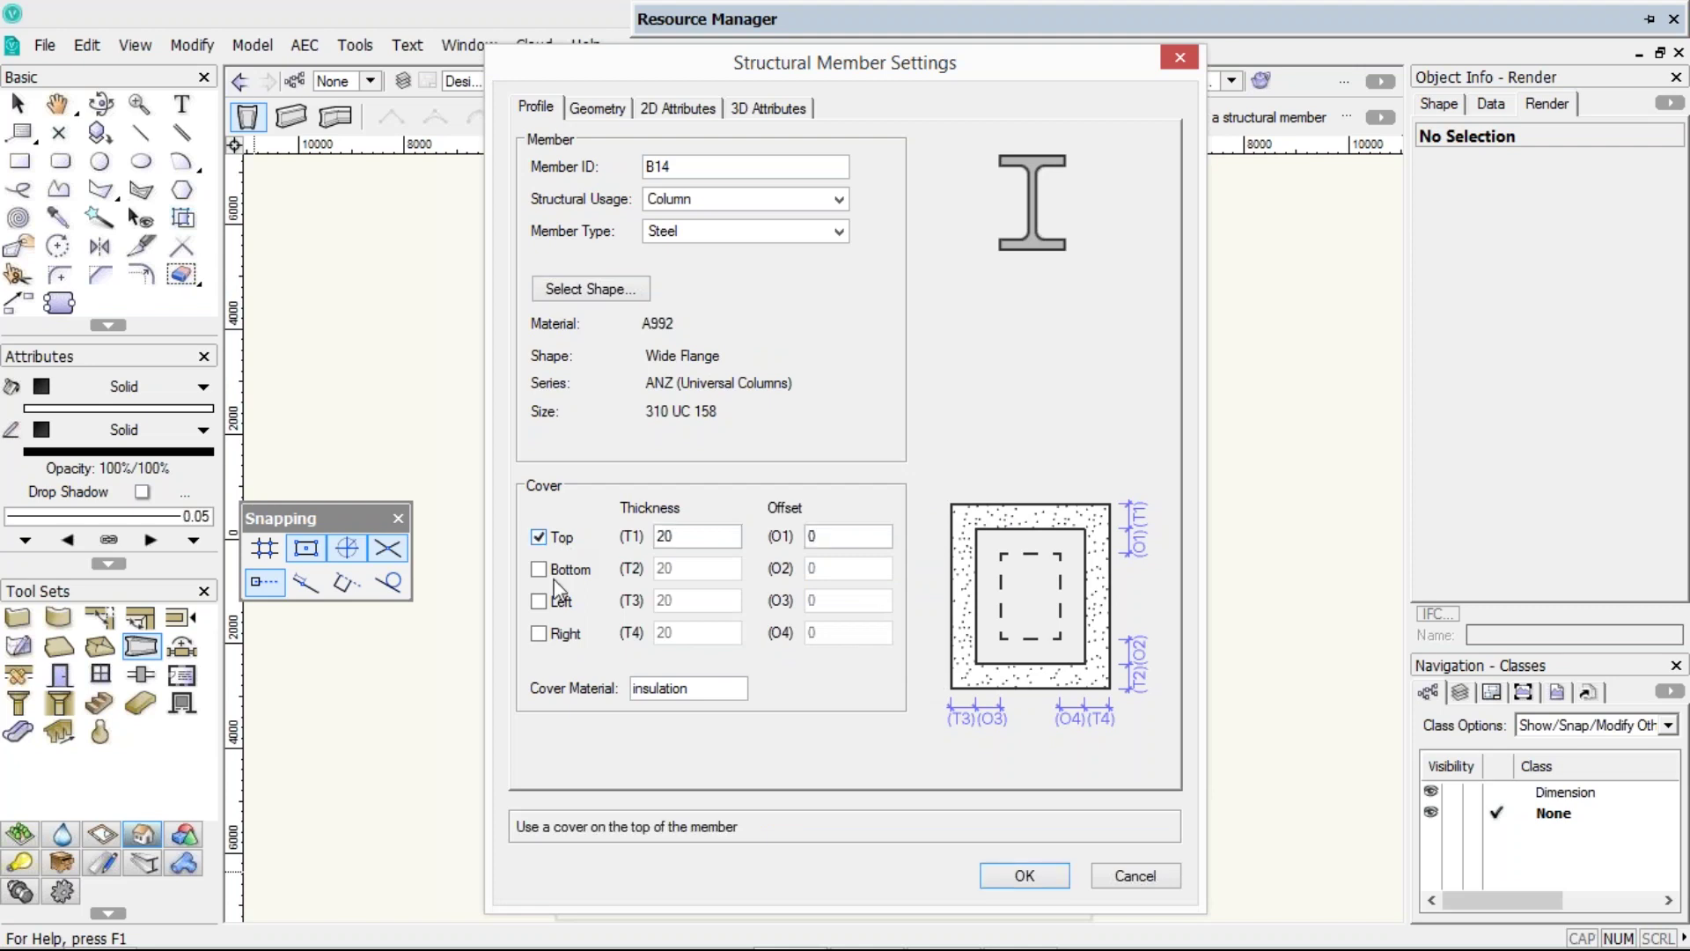
{"action": "left_click", "coordinate": [562, 569]}
{"action": "left_click", "coordinate": [560, 602]}
{"action": "left_click", "coordinate": [564, 634]}
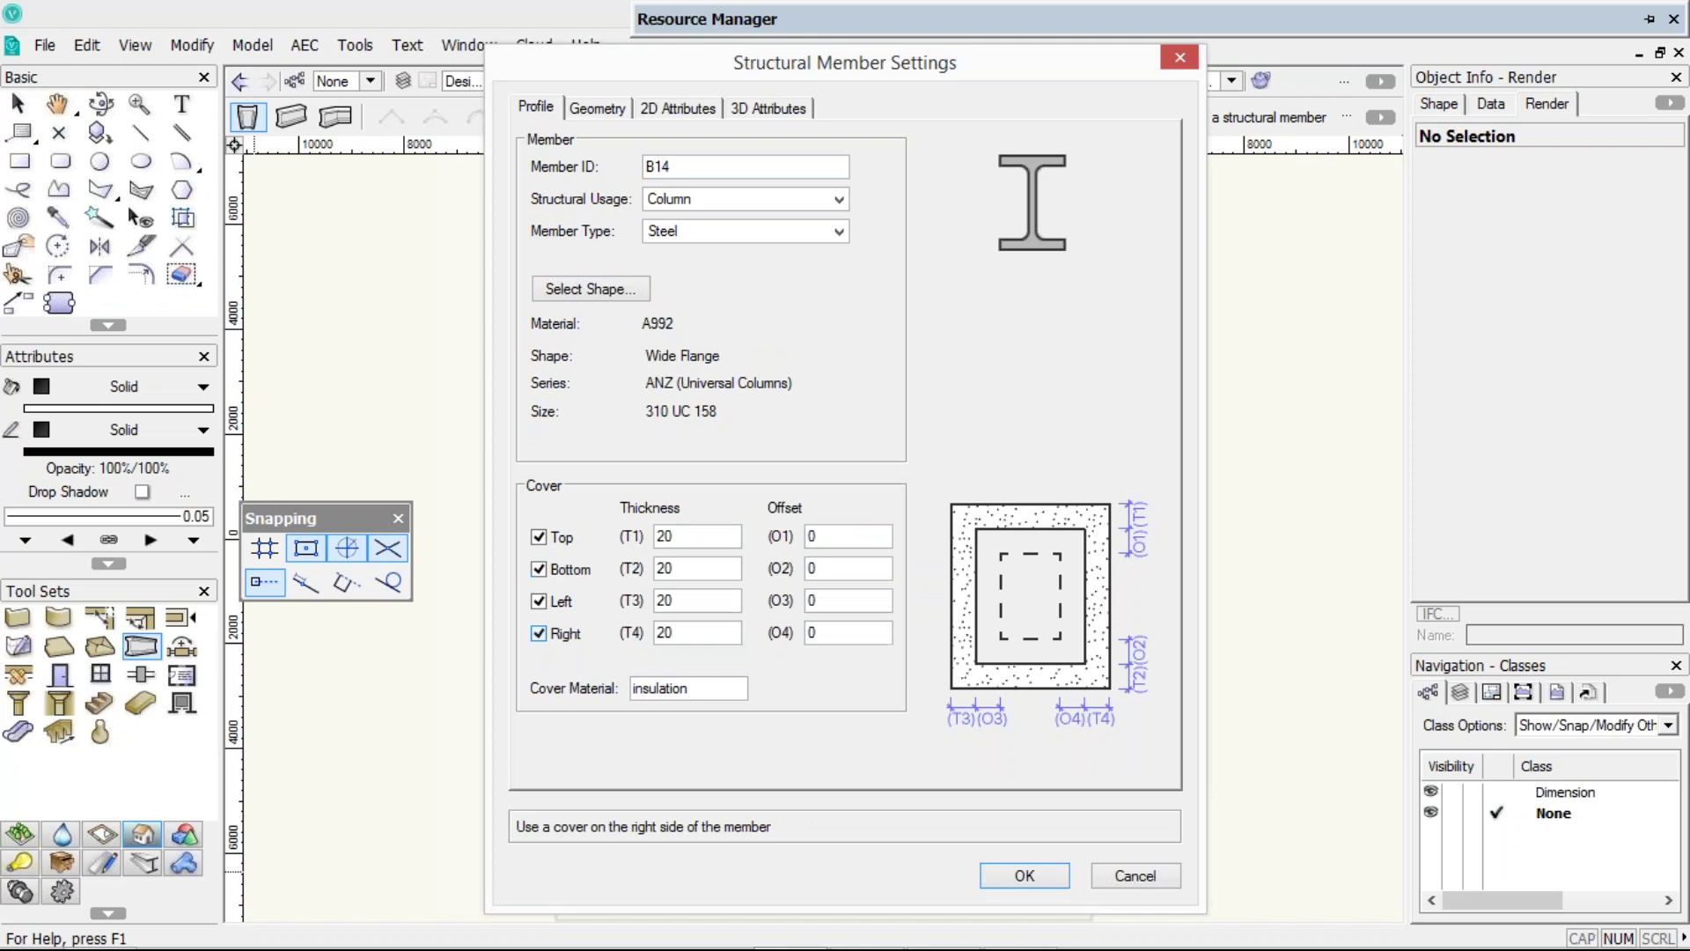
- Set the cover offset to 25 on all four sides of the member
{"action": "double_click", "coordinate": [822, 534]}
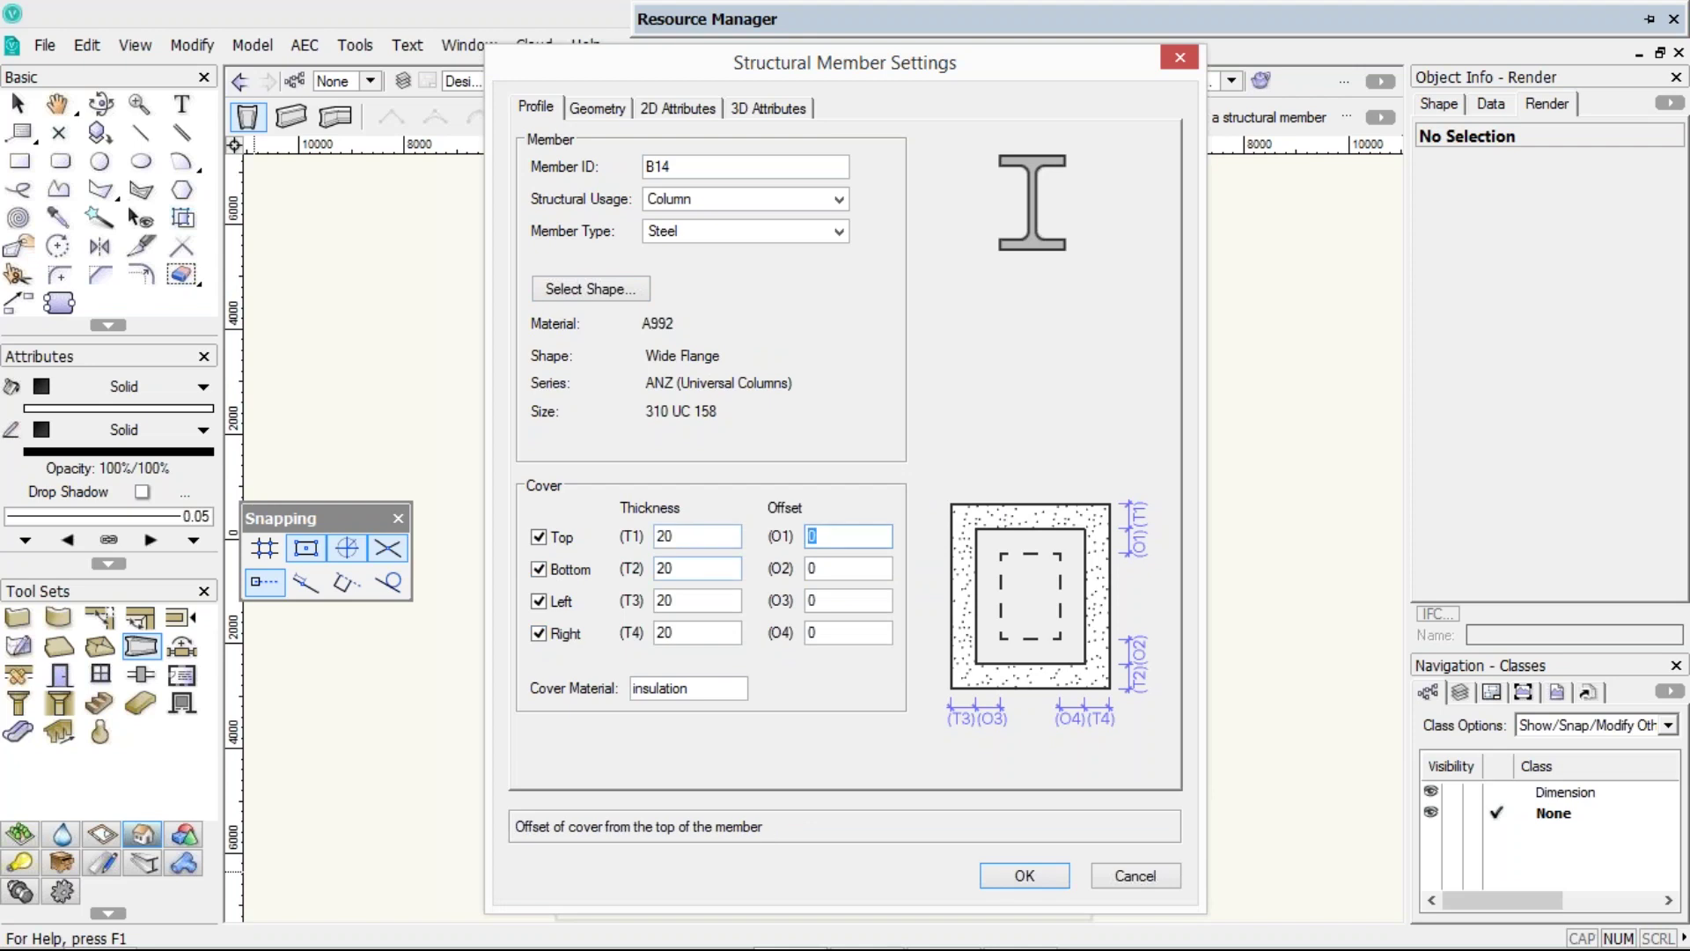
{"action": "type", "text": "25"}
{"action": "key", "text": "Tab"}
{"action": "key", "text": "Tab"}
{"action": "type", "text": "25"}
{"action": "key", "text": "Tab"}
{"action": "key", "text": "Tab"}
{"action": "type", "text": "25"}
{"action": "key", "text": "Tab"}
{"action": "key", "text": "Tab"}
{"action": "type", "text": "25"}
{"action": "key", "text": "Tab"}
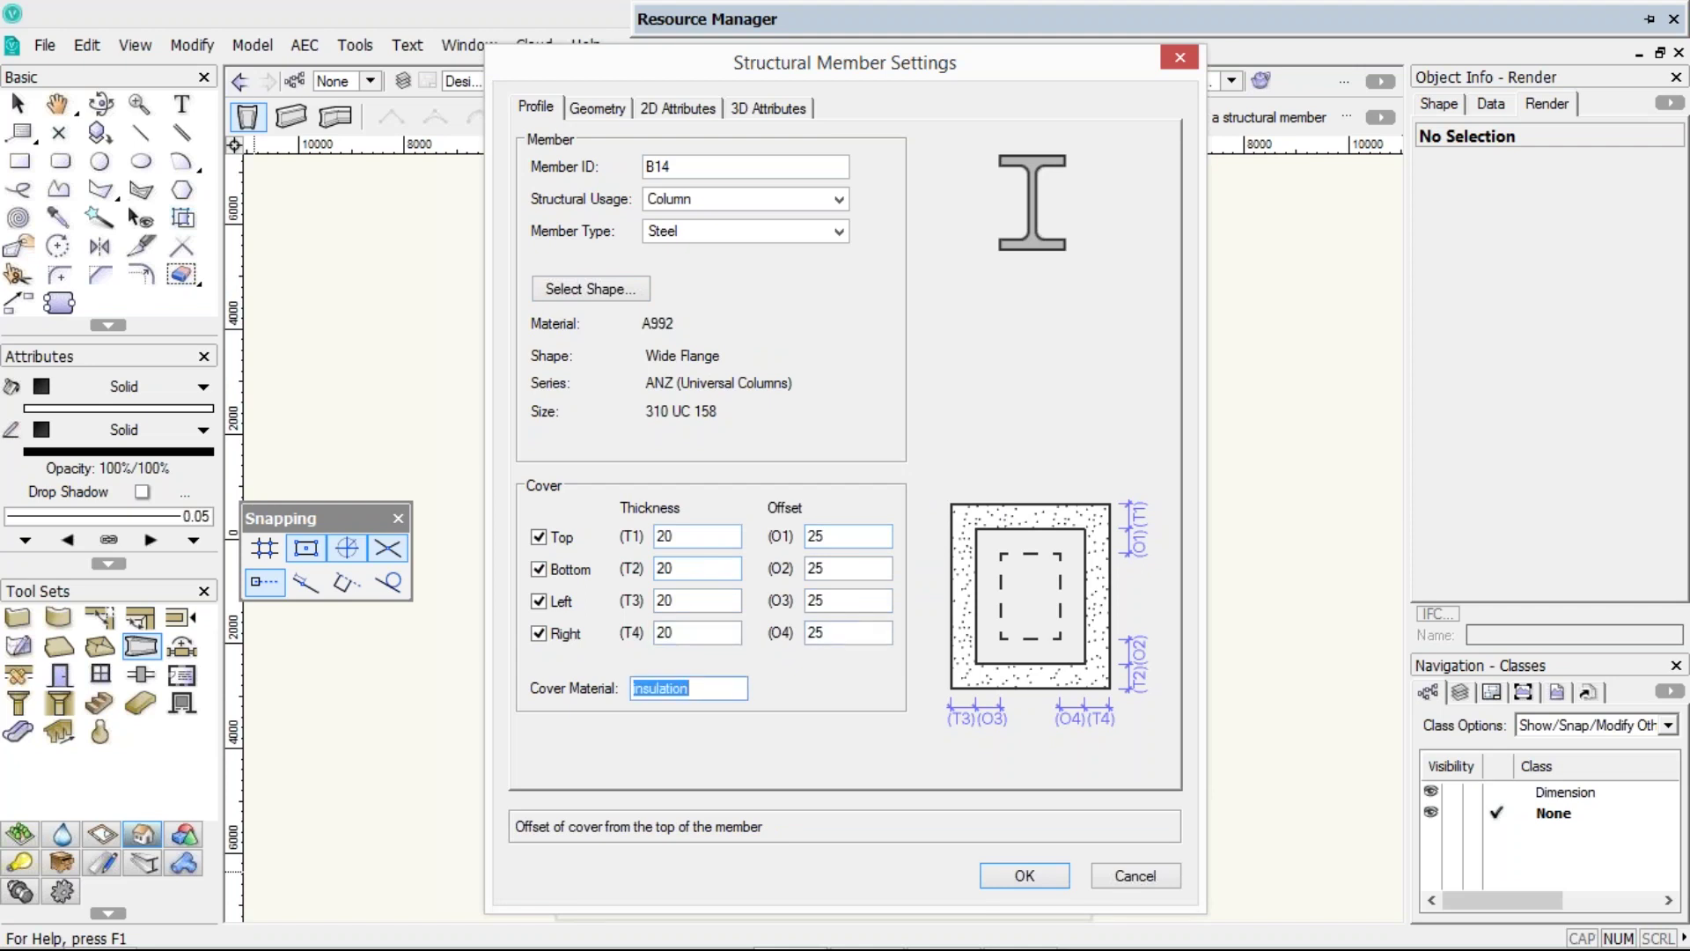
- Examine the member's geometry settings, including the elevation reference and start condition options
{"action": "left_click", "coordinate": [599, 109]}
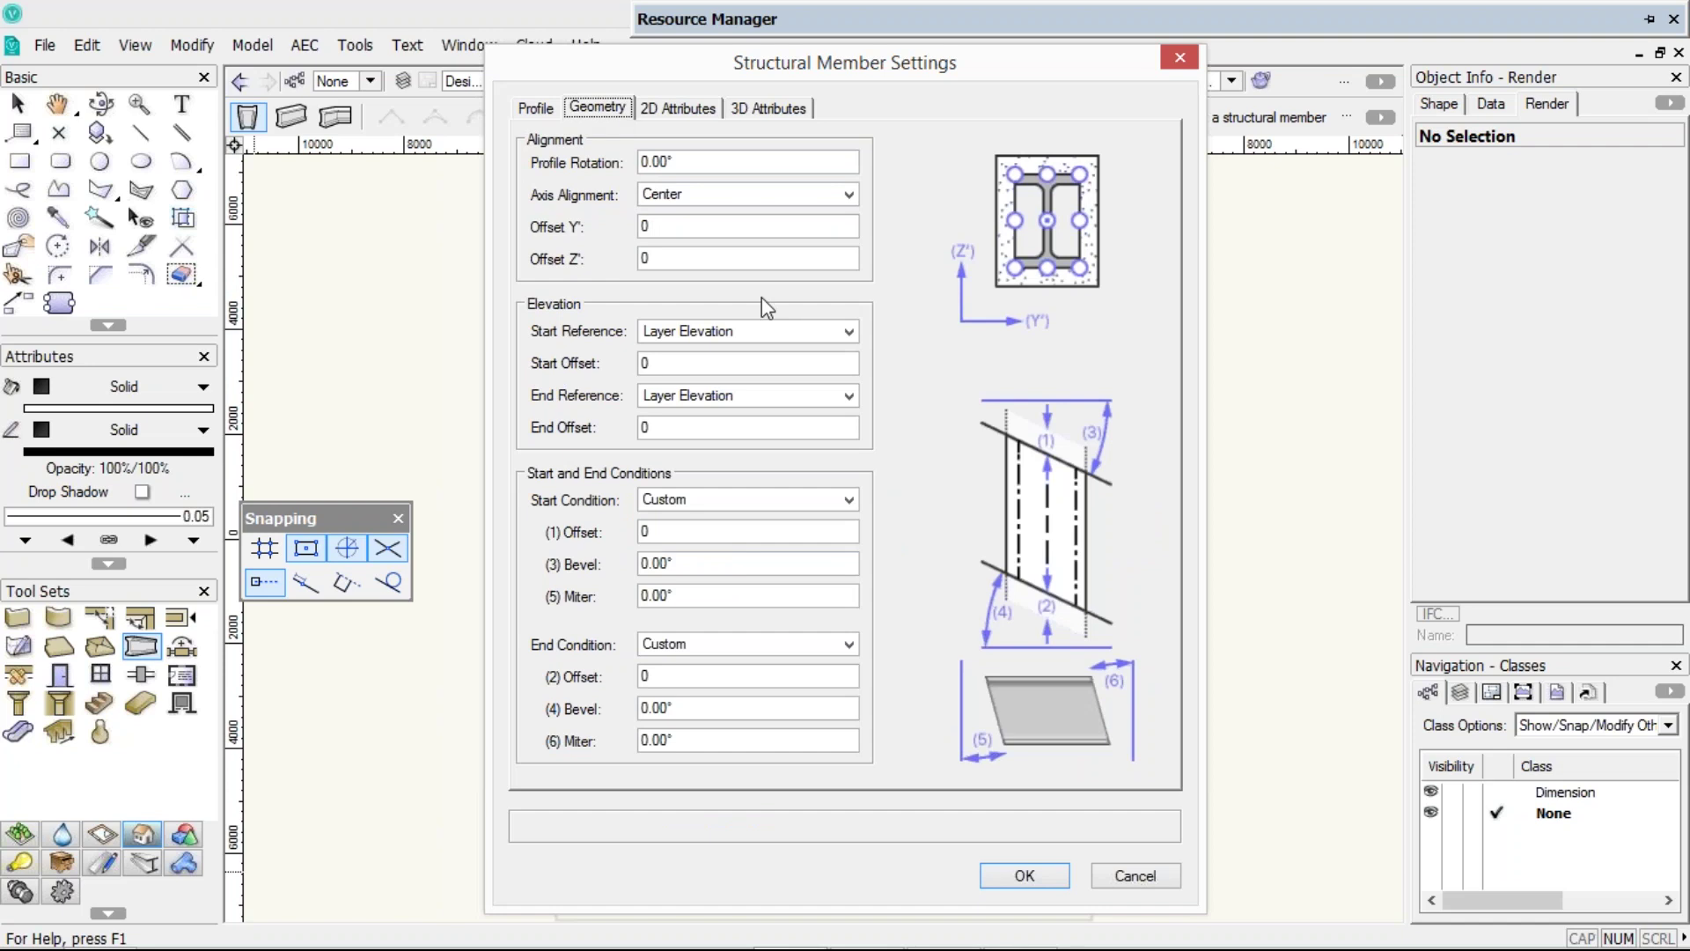
{"action": "left_click", "coordinate": [764, 331]}
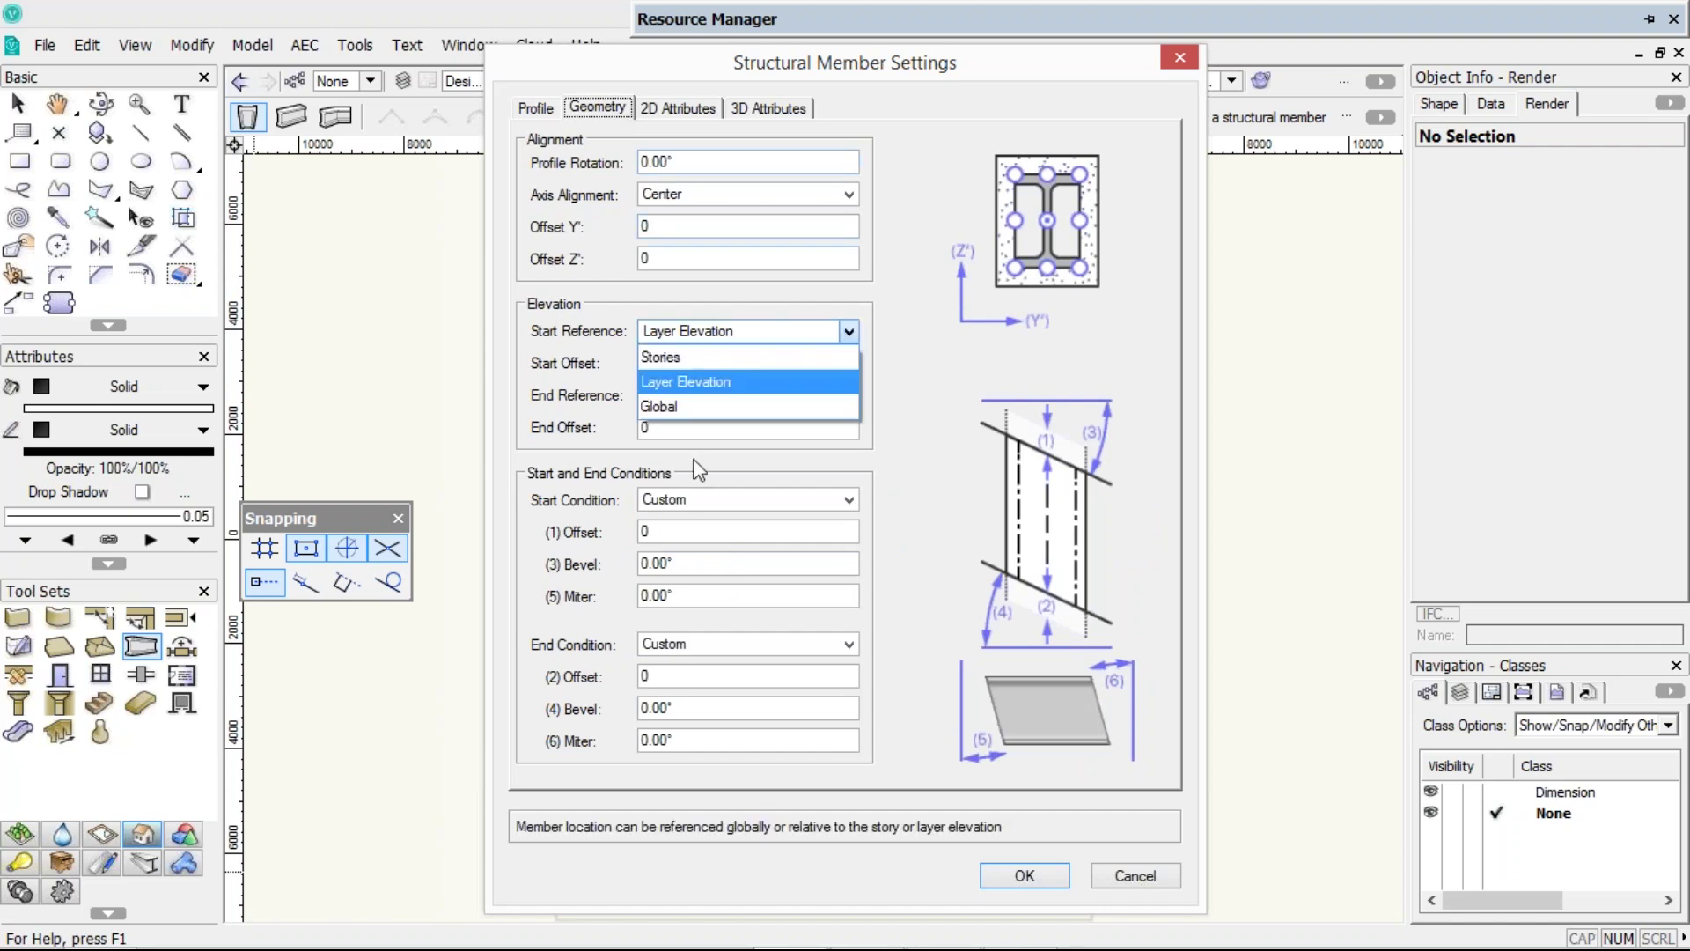
{"action": "left_click", "coordinate": [648, 303]}
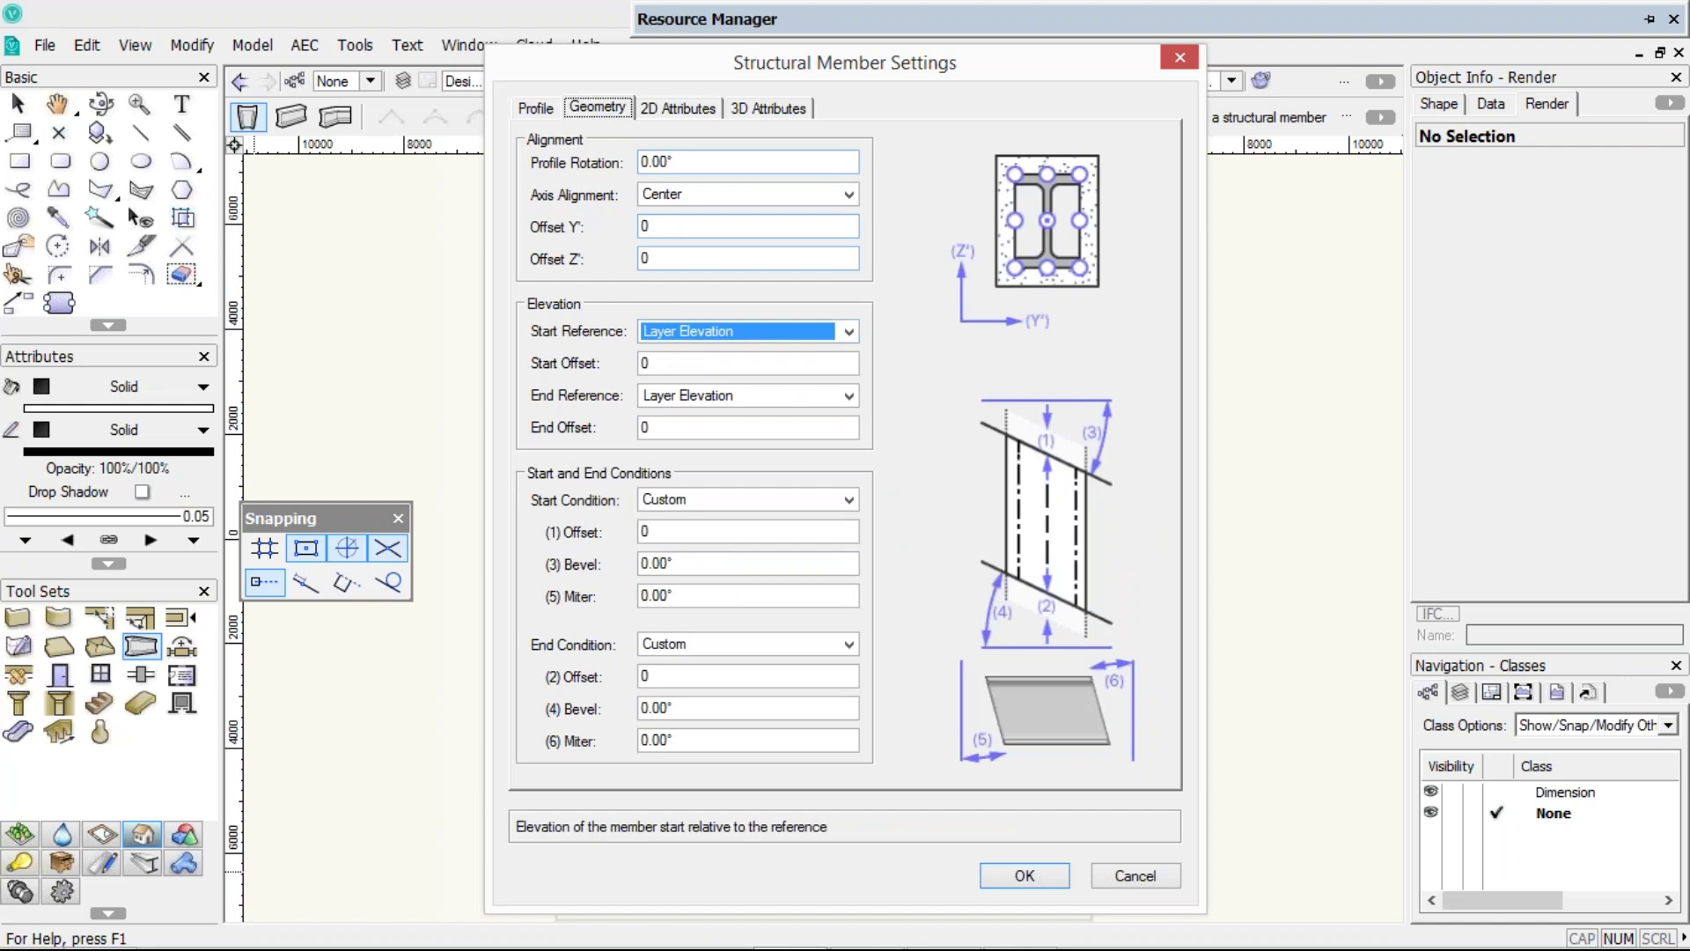
{"action": "left_click", "coordinate": [777, 496]}
{"action": "left_click", "coordinate": [725, 470]}
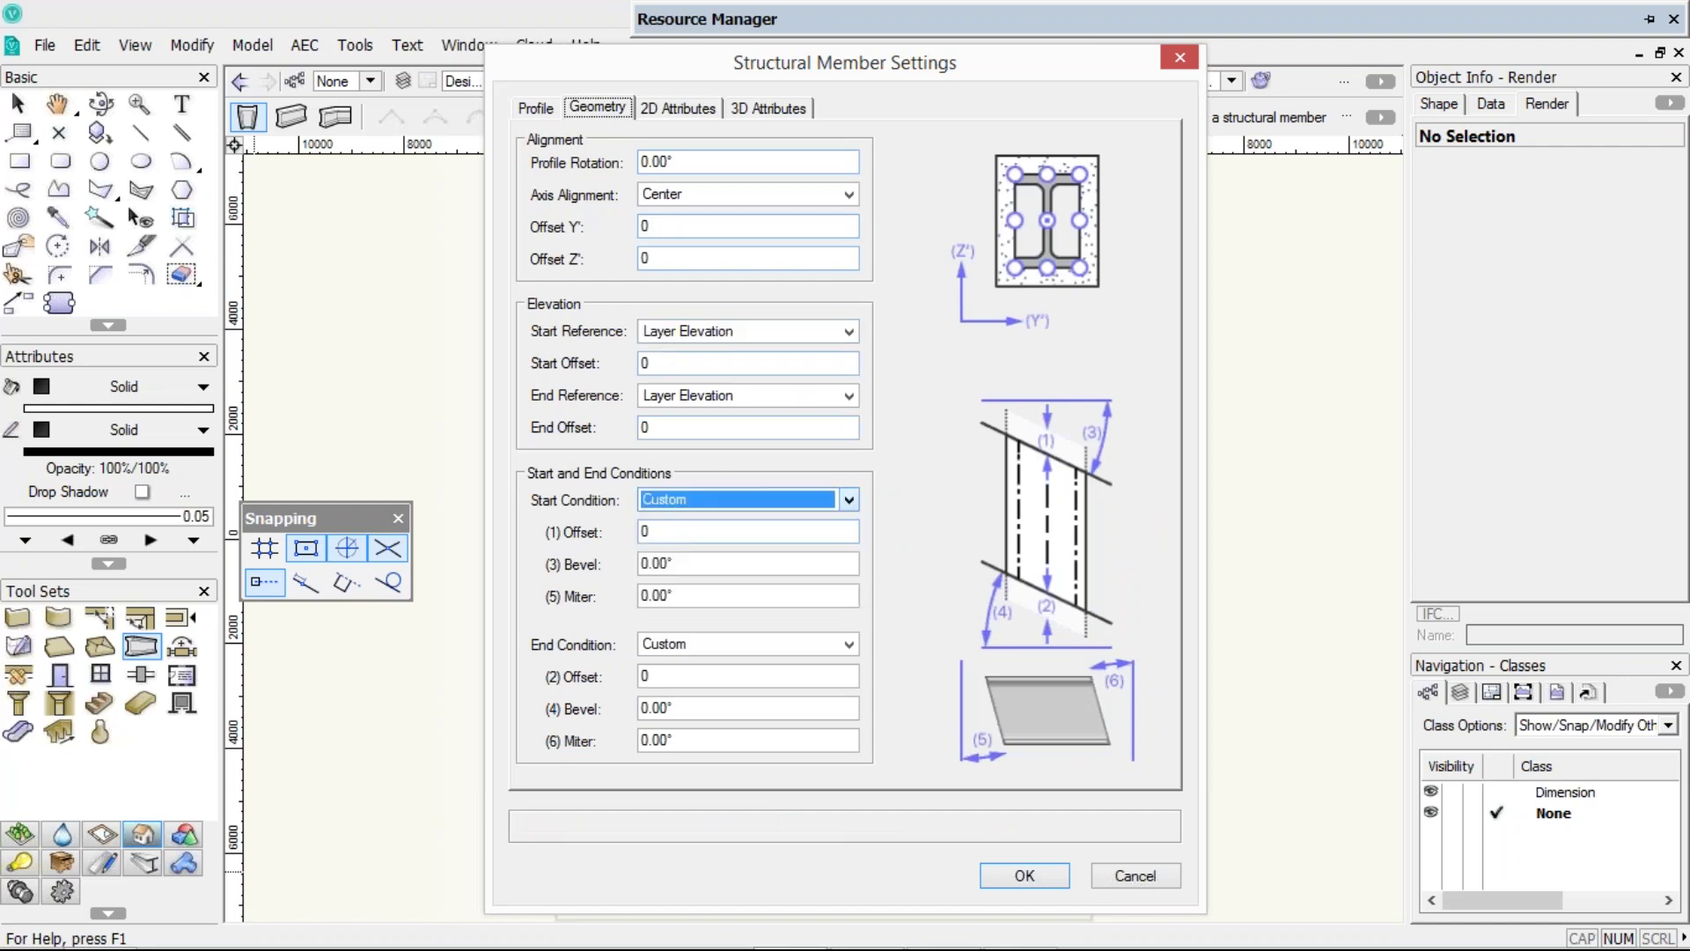
- Set the member's 2D attributes by Class and view the class choices for the member above the cut plane
{"action": "left_click", "coordinate": [683, 110]}
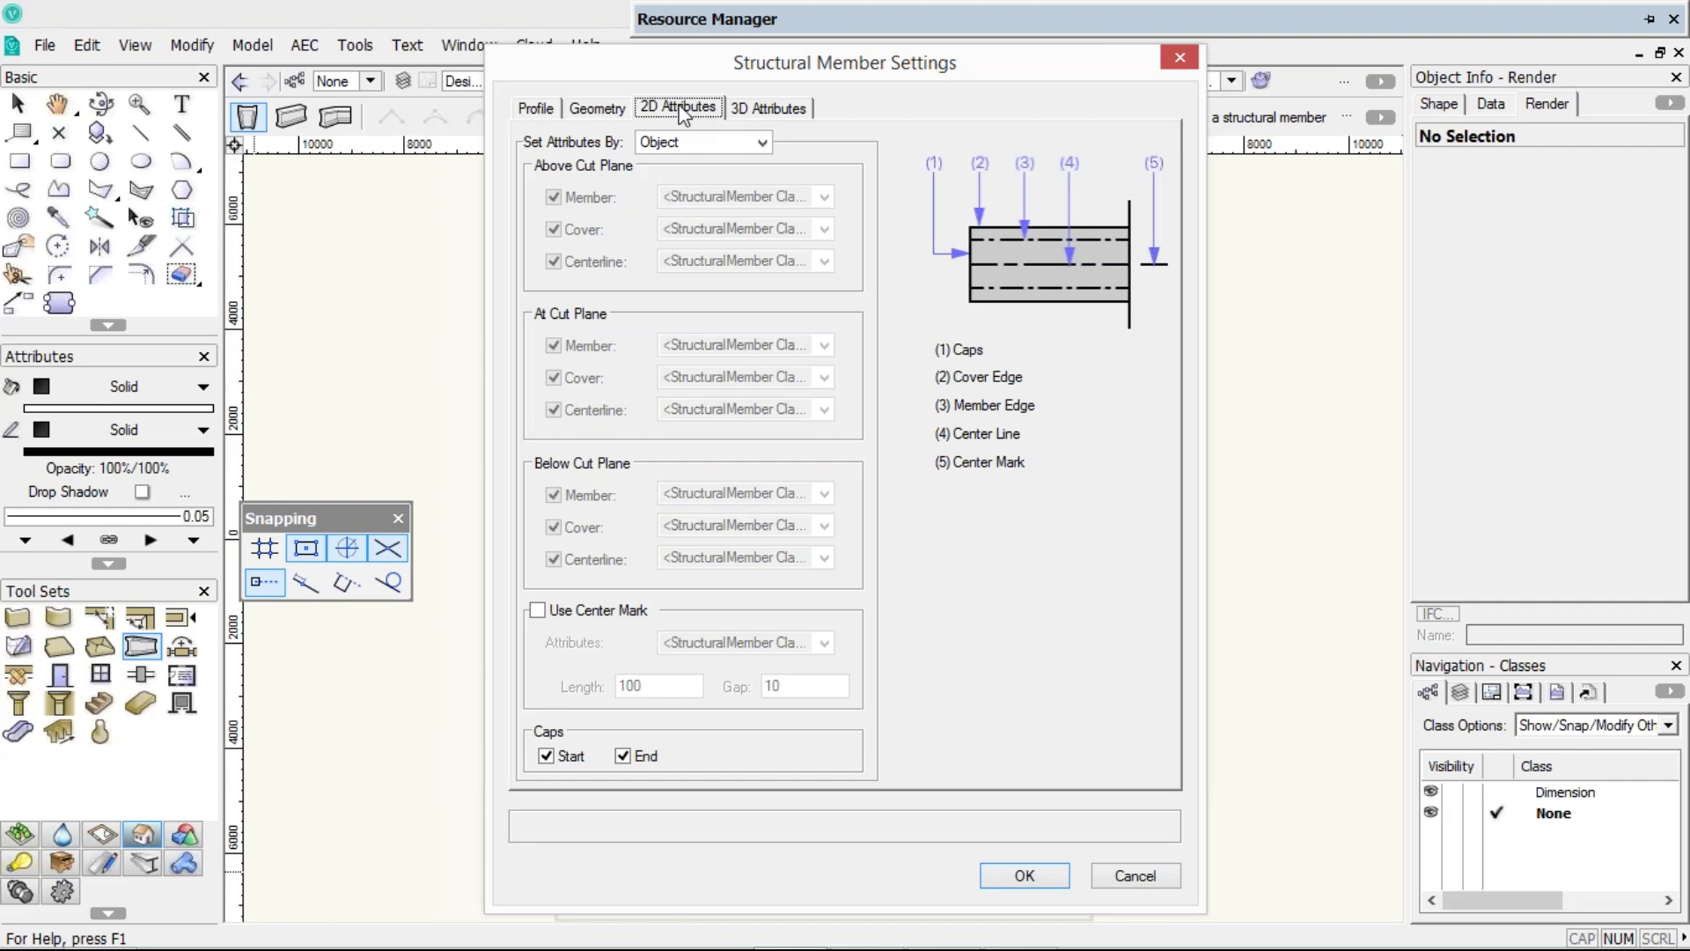
{"action": "left_click", "coordinate": [683, 139]}
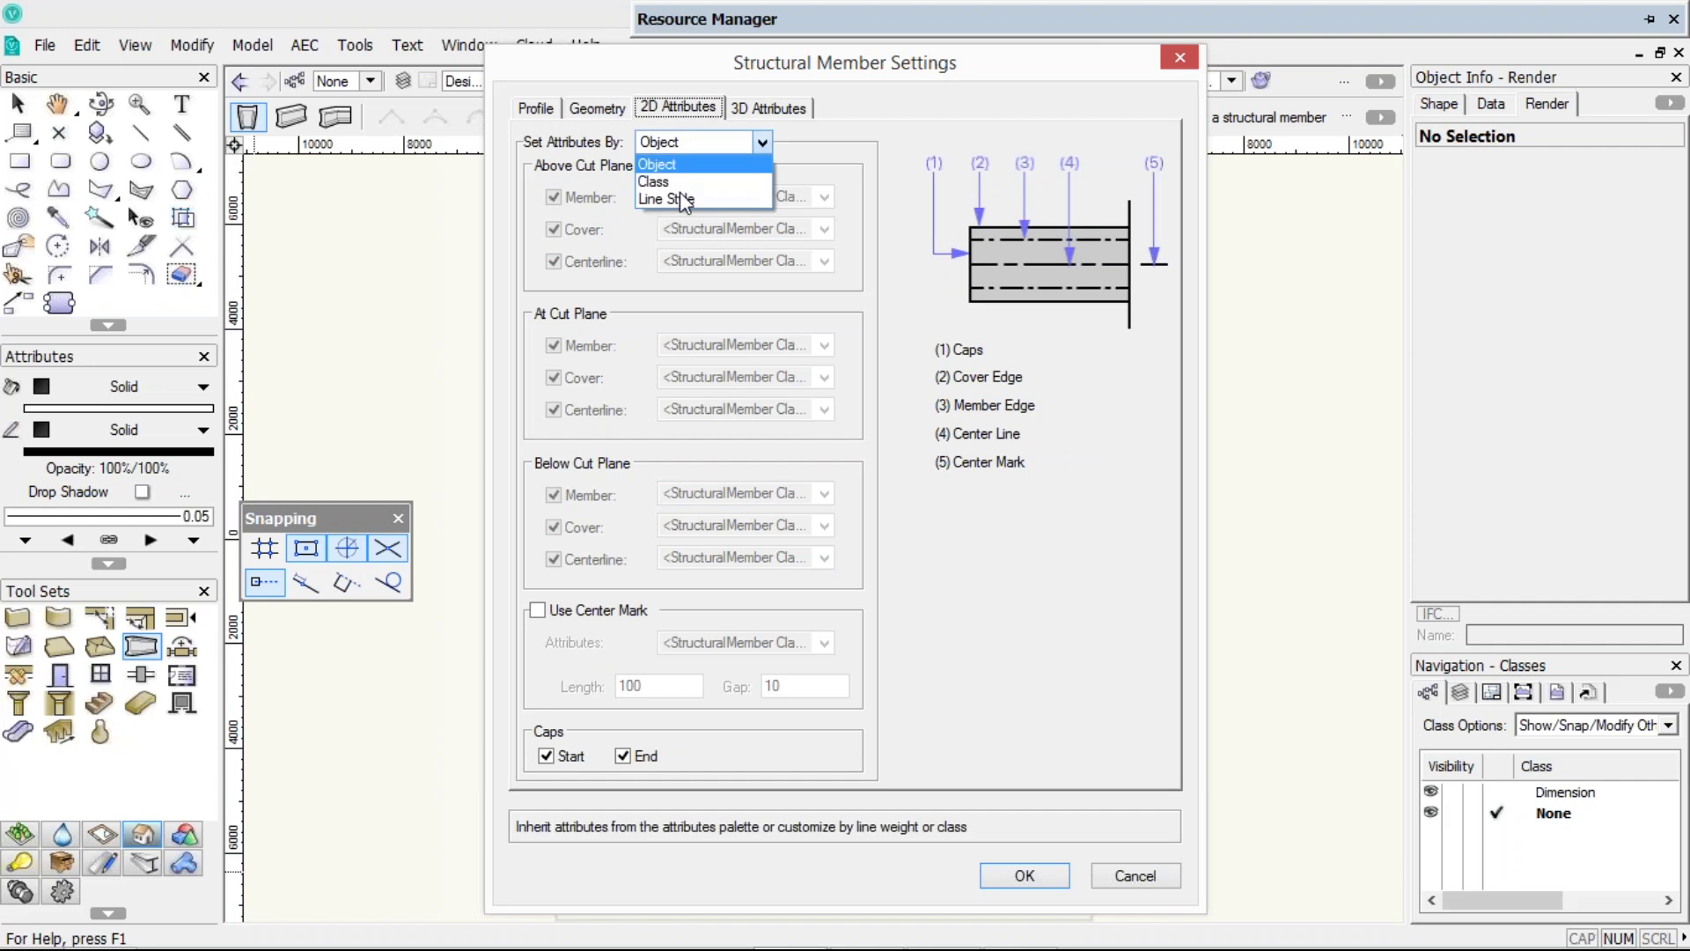
{"action": "left_click", "coordinate": [680, 182]}
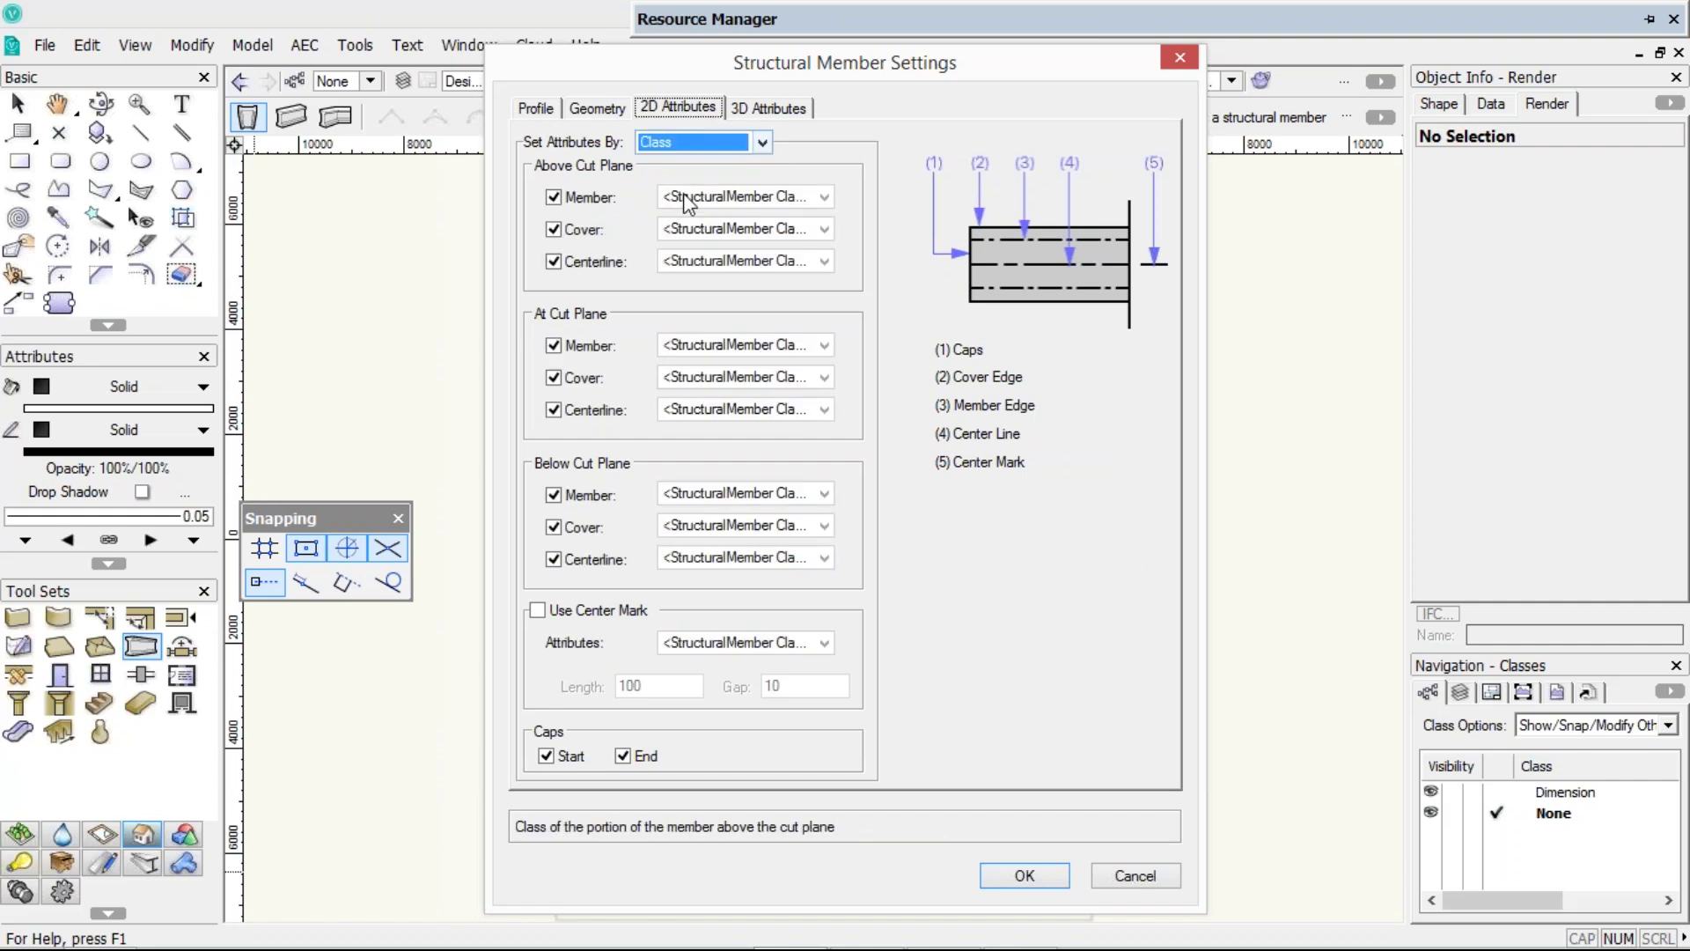
{"action": "left_click", "coordinate": [704, 197]}
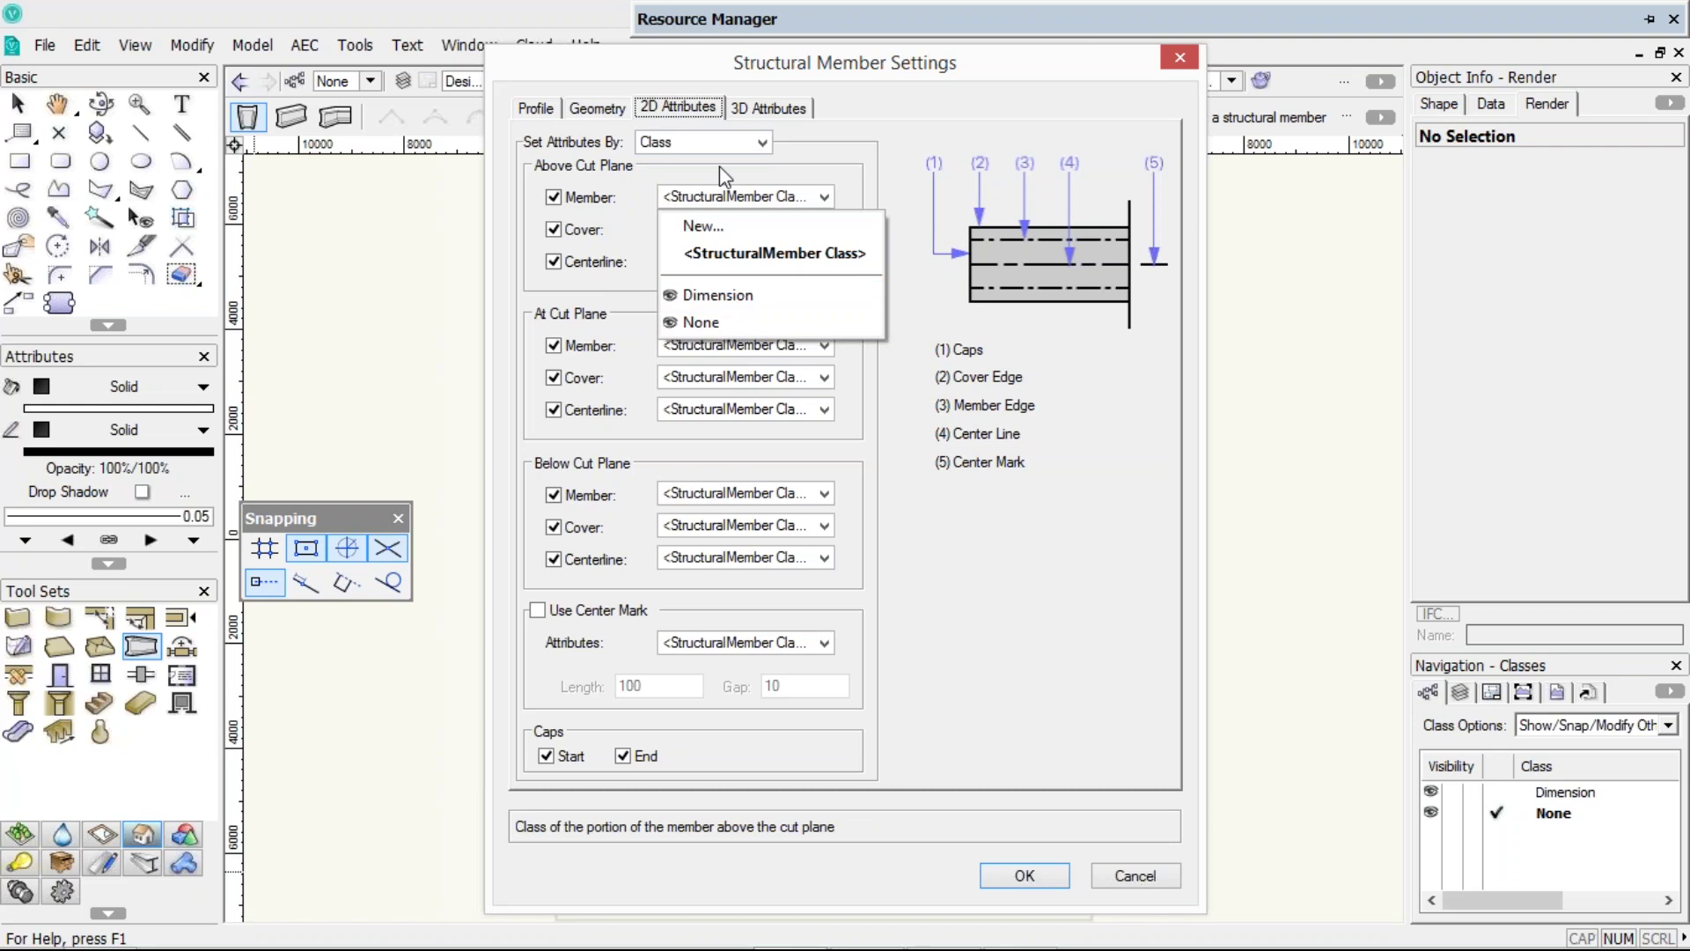
{"action": "left_click", "coordinate": [720, 165]}
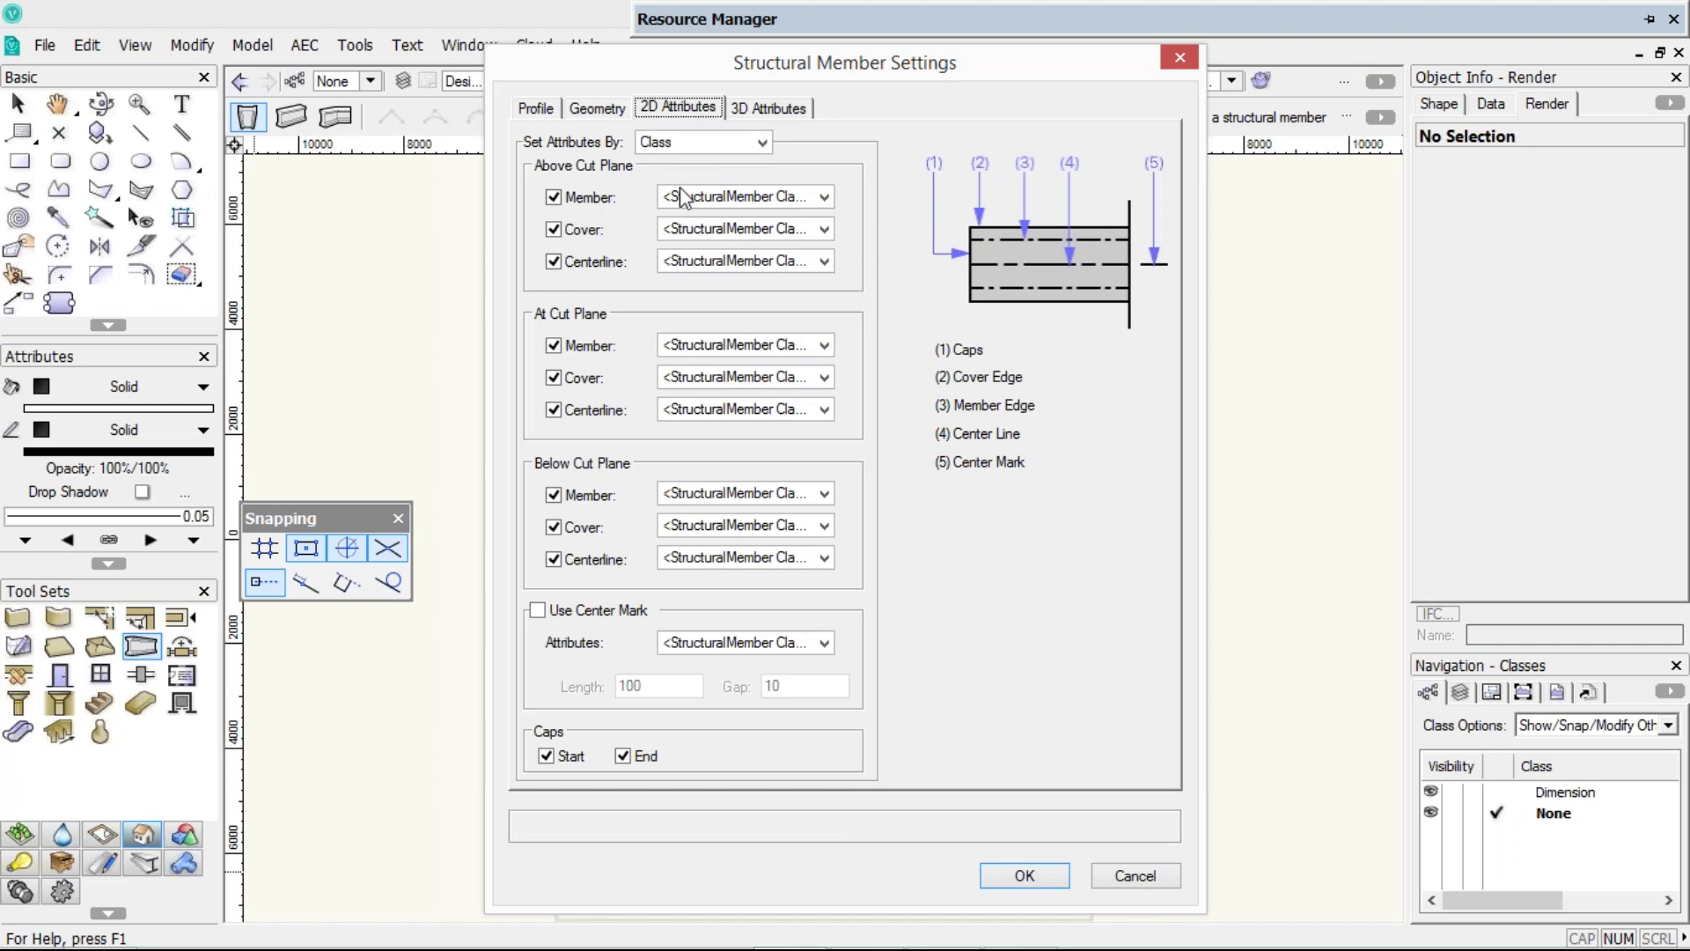
- Try setting the 2D attributes by Line Style, then return the attribute source to Object
{"action": "left_click", "coordinate": [704, 141]}
{"action": "left_click", "coordinate": [695, 198]}
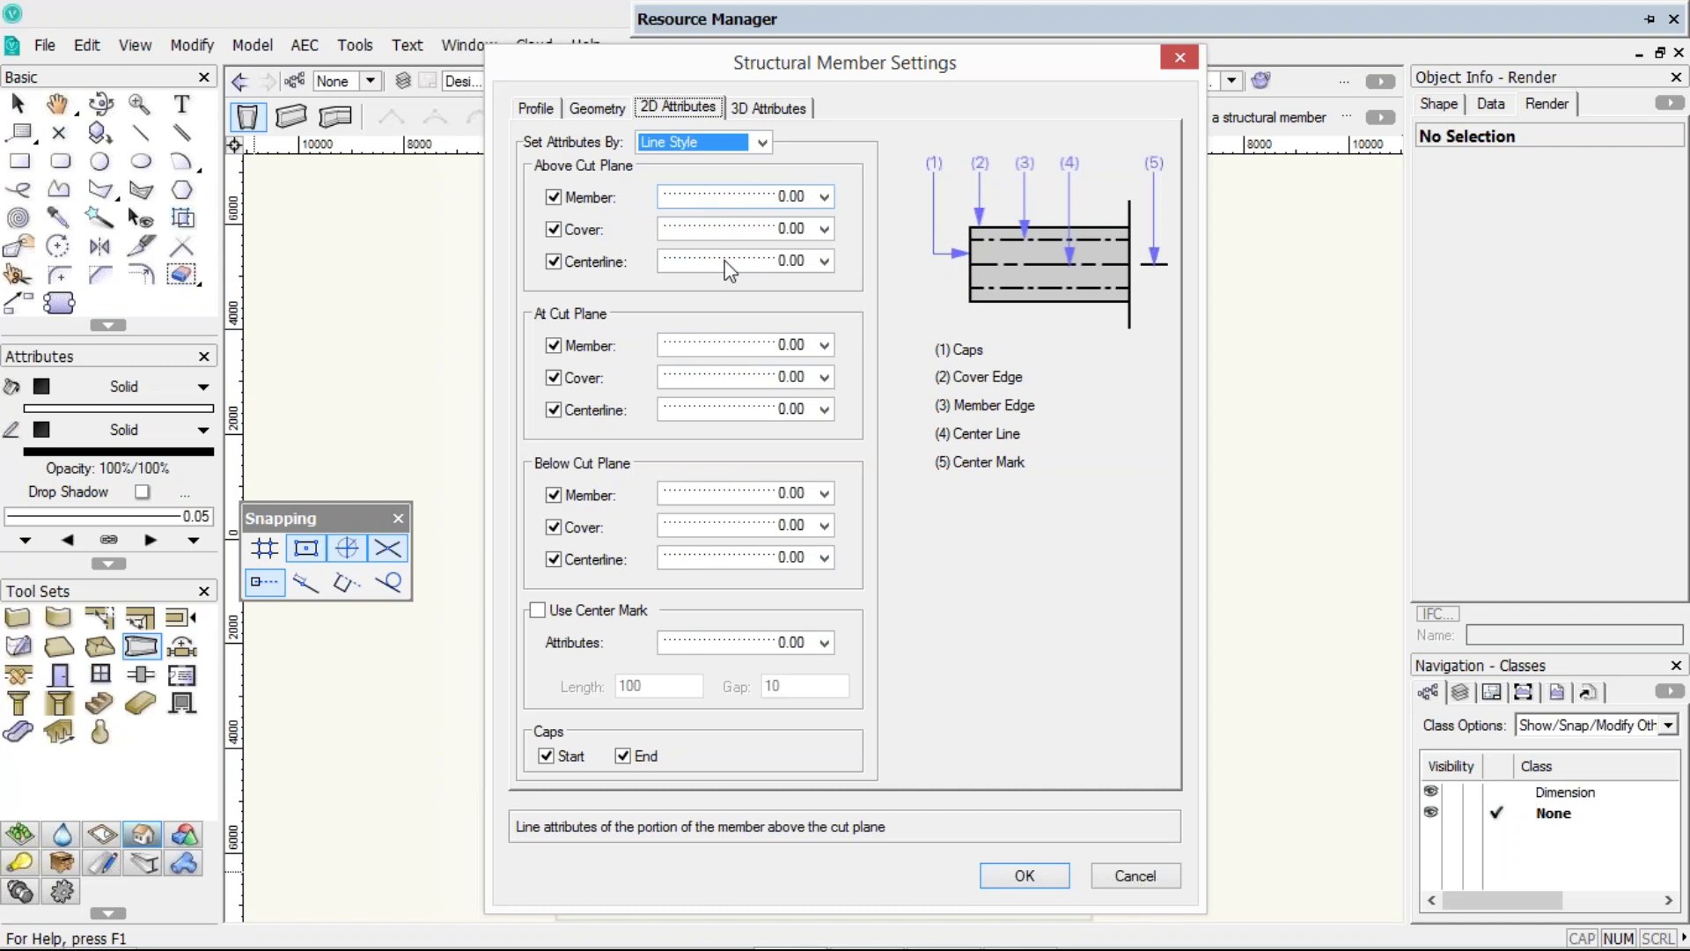
{"action": "left_click", "coordinate": [727, 198]}
{"action": "left_click", "coordinate": [652, 167]}
{"action": "left_click", "coordinate": [705, 142]}
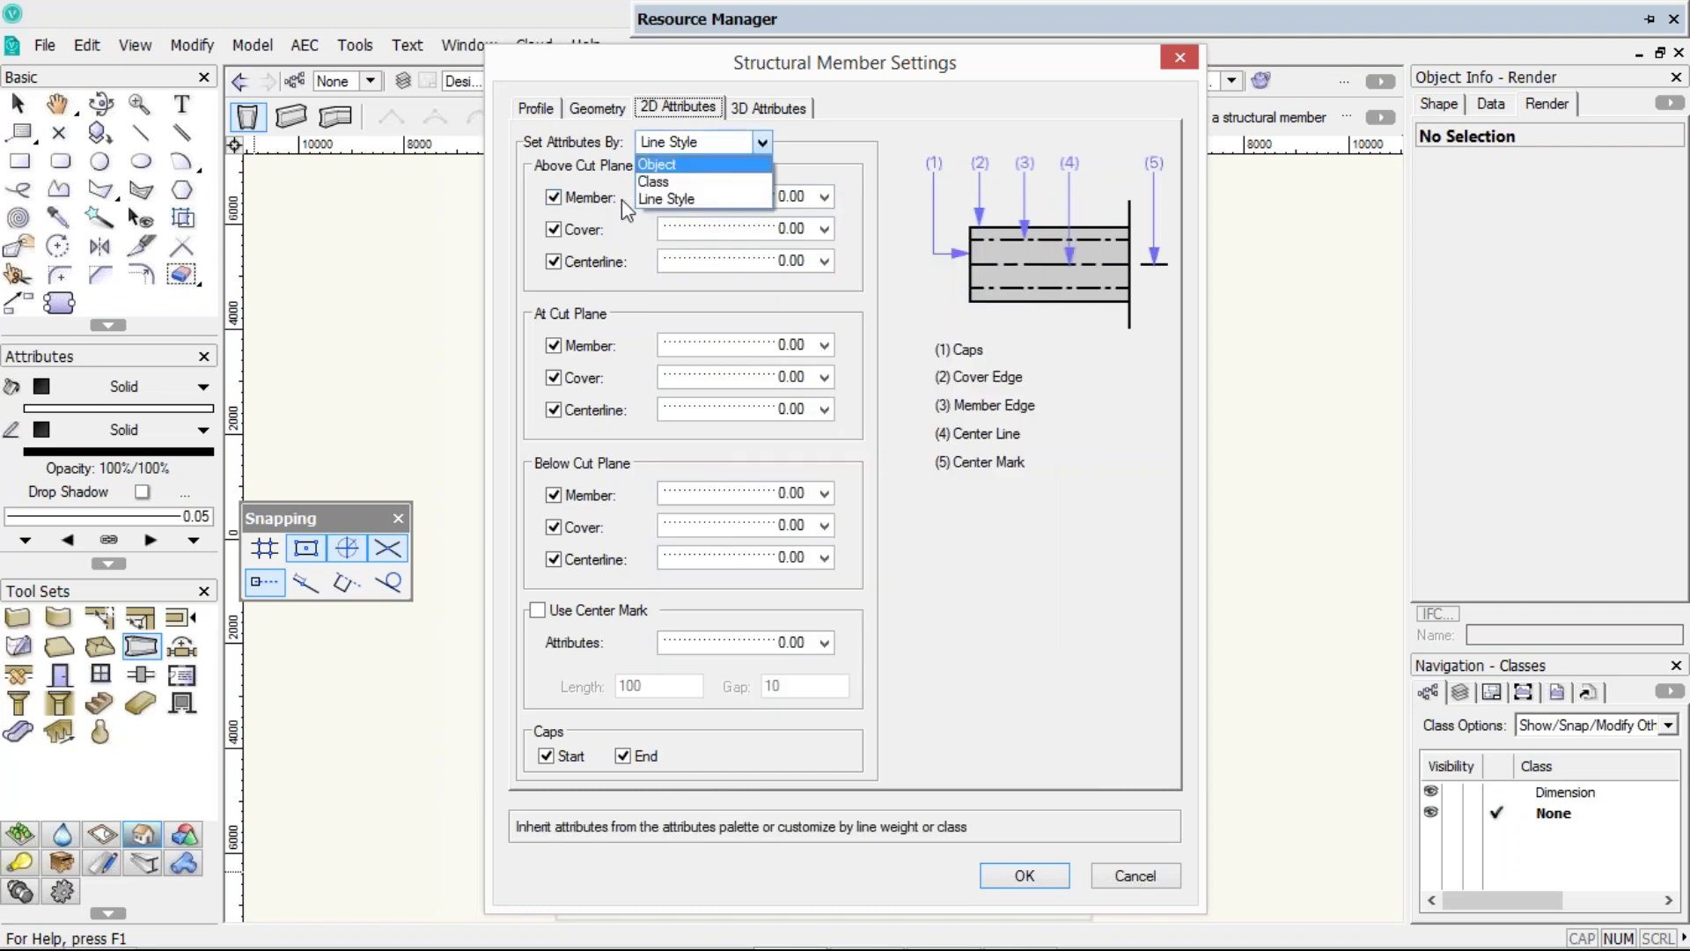
{"action": "left_click", "coordinate": [670, 203]}
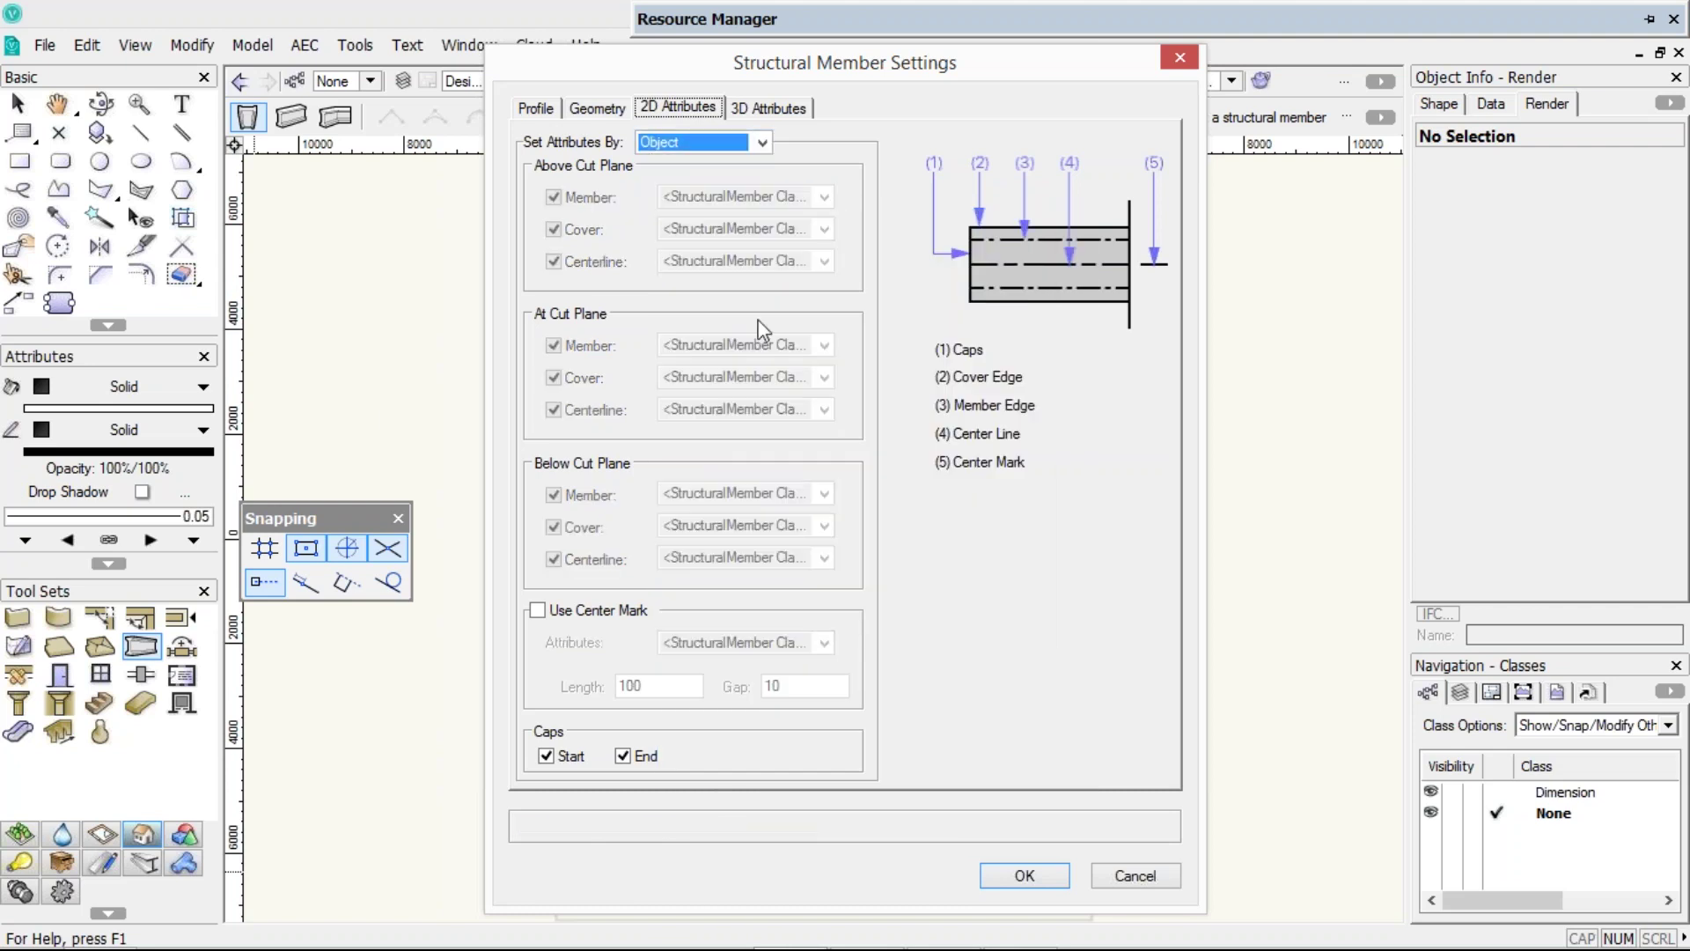
- Set the member's 3D attributes by Class, review the 2D attributes and profile settings, and accept the settings
{"action": "left_click", "coordinate": [772, 107]}
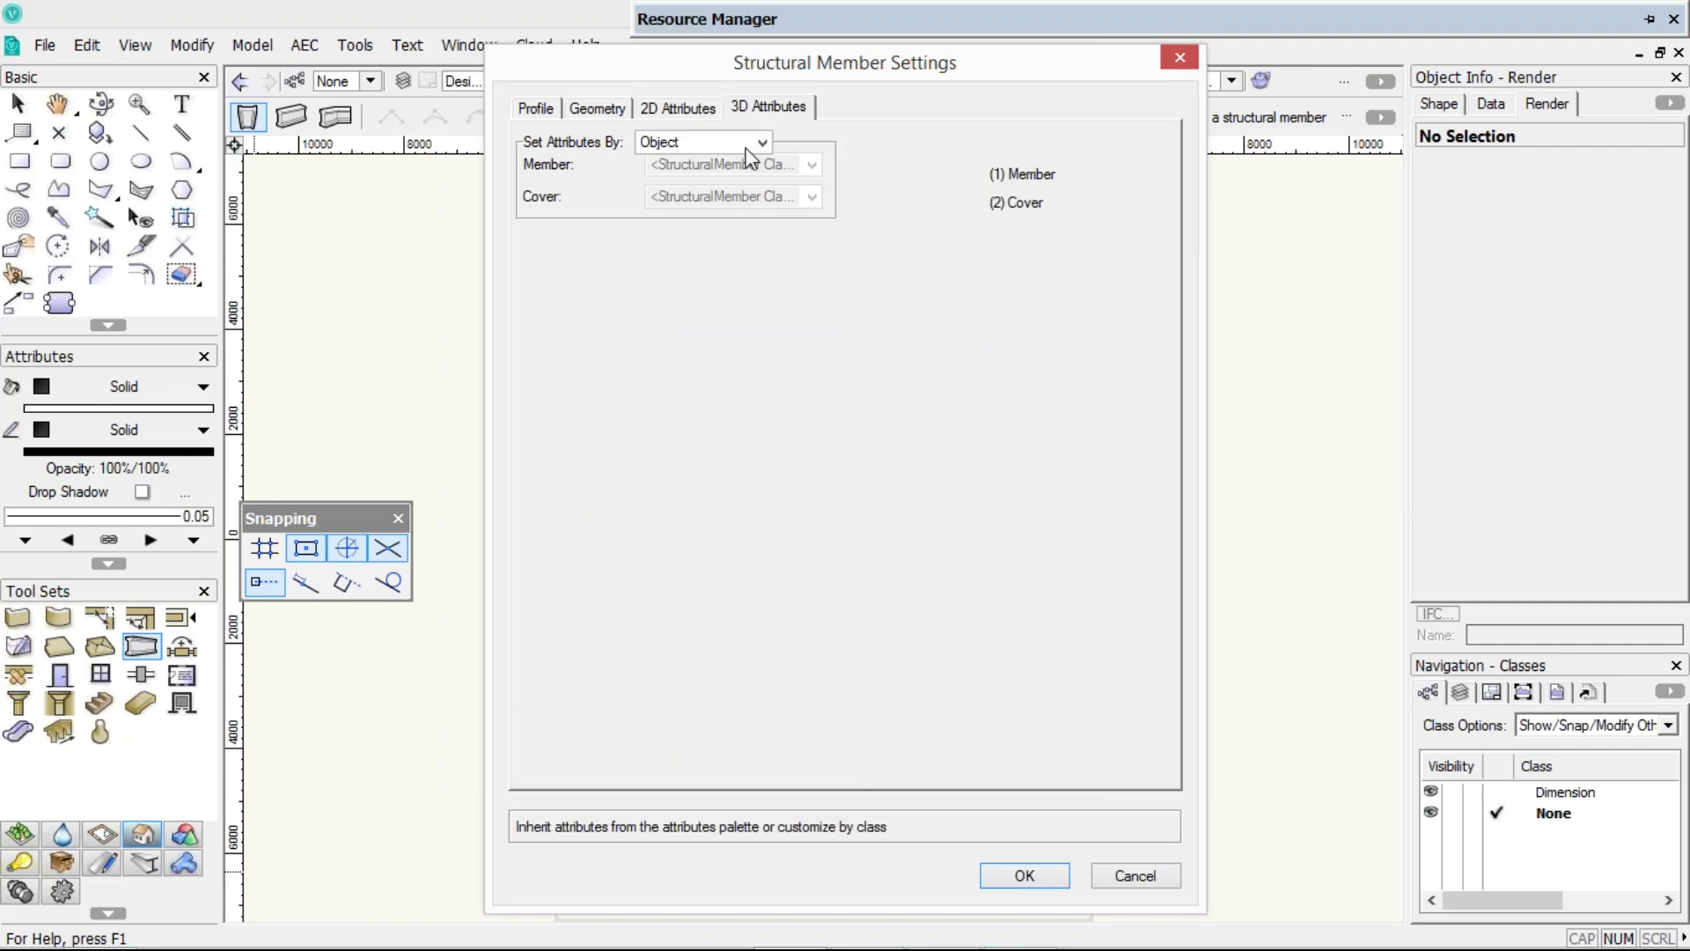
{"action": "left_click", "coordinate": [747, 145]}
{"action": "left_click", "coordinate": [692, 172]}
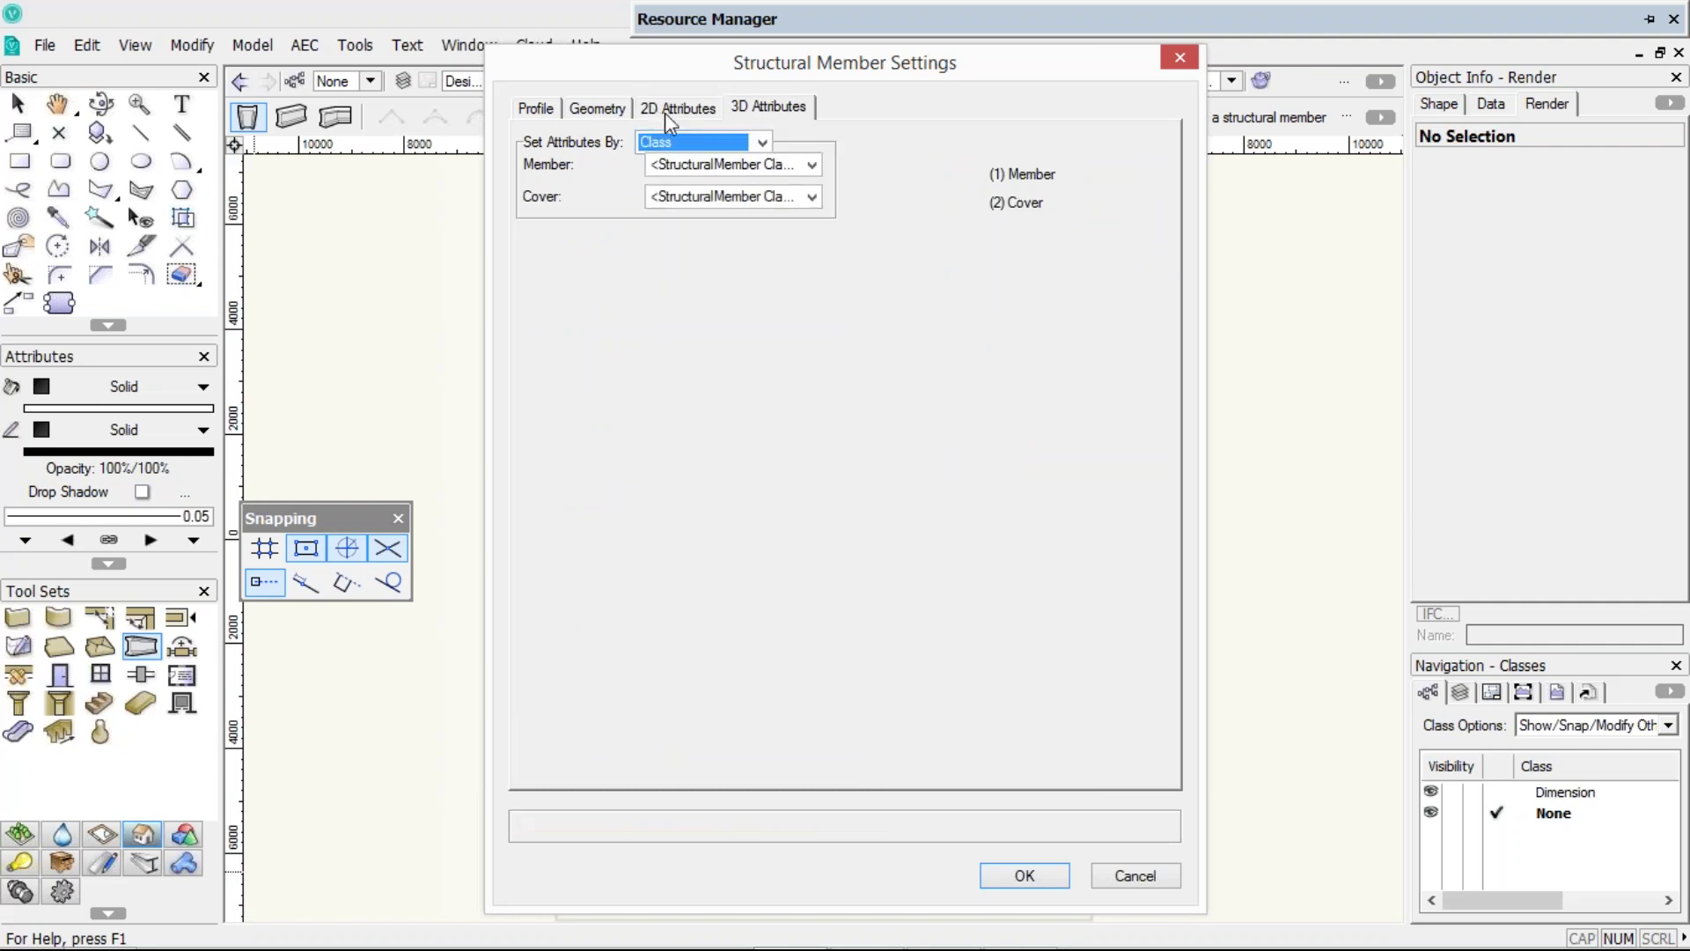
{"action": "left_click", "coordinate": [664, 113]}
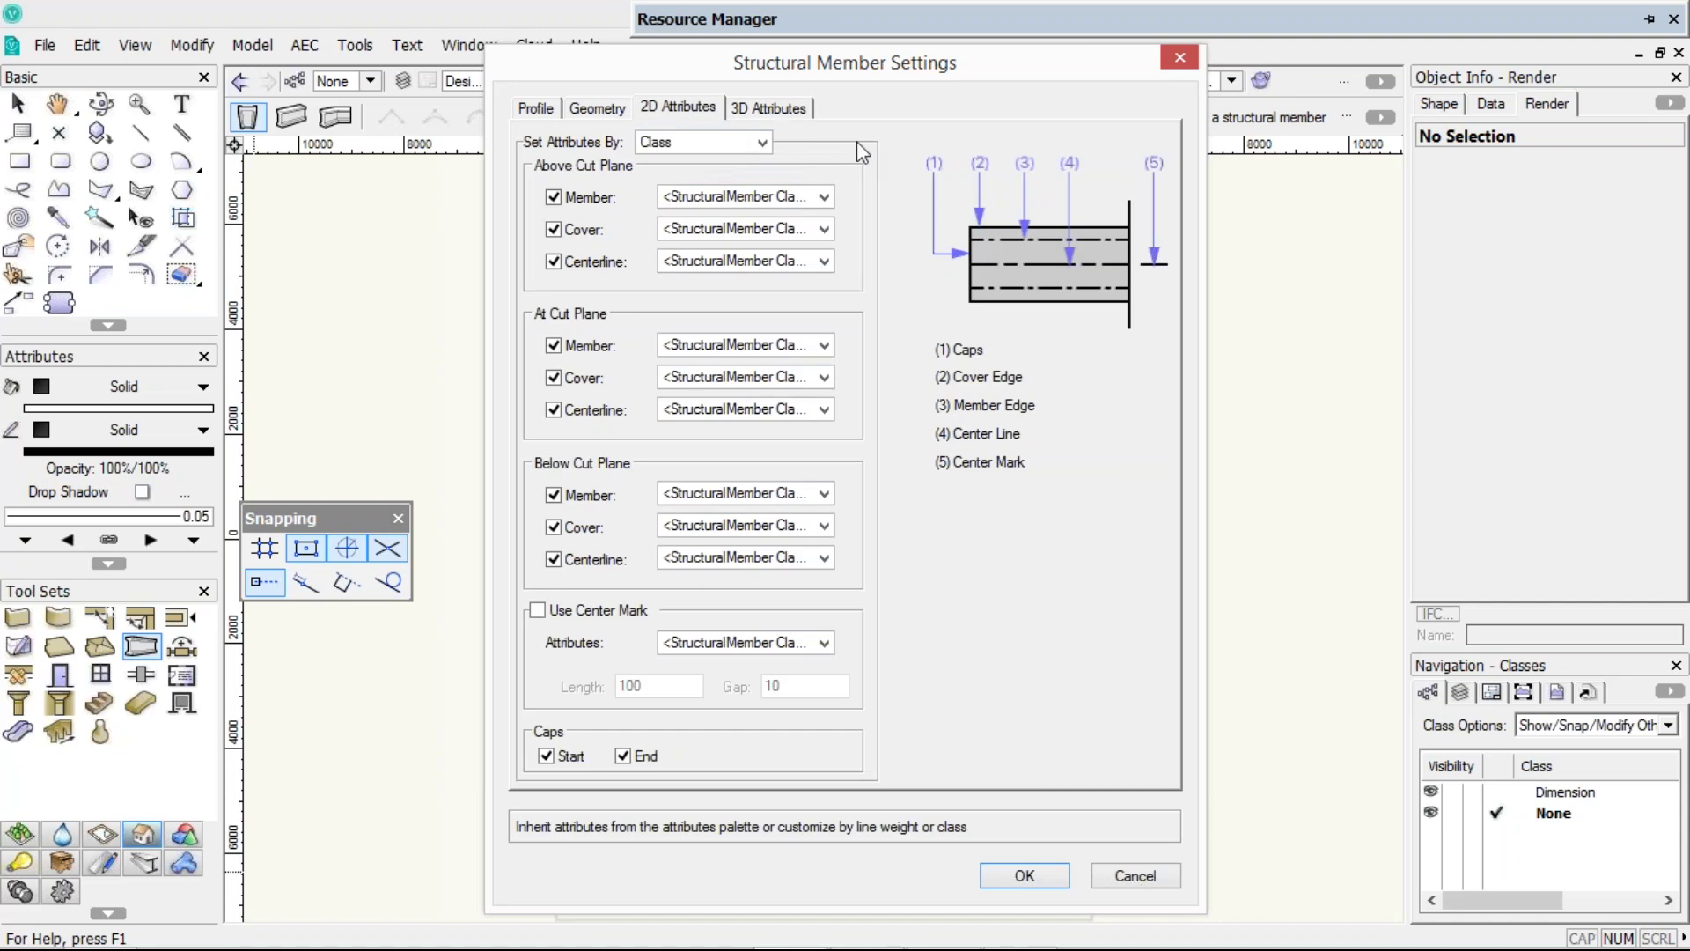
{"action": "left_click", "coordinate": [517, 104]}
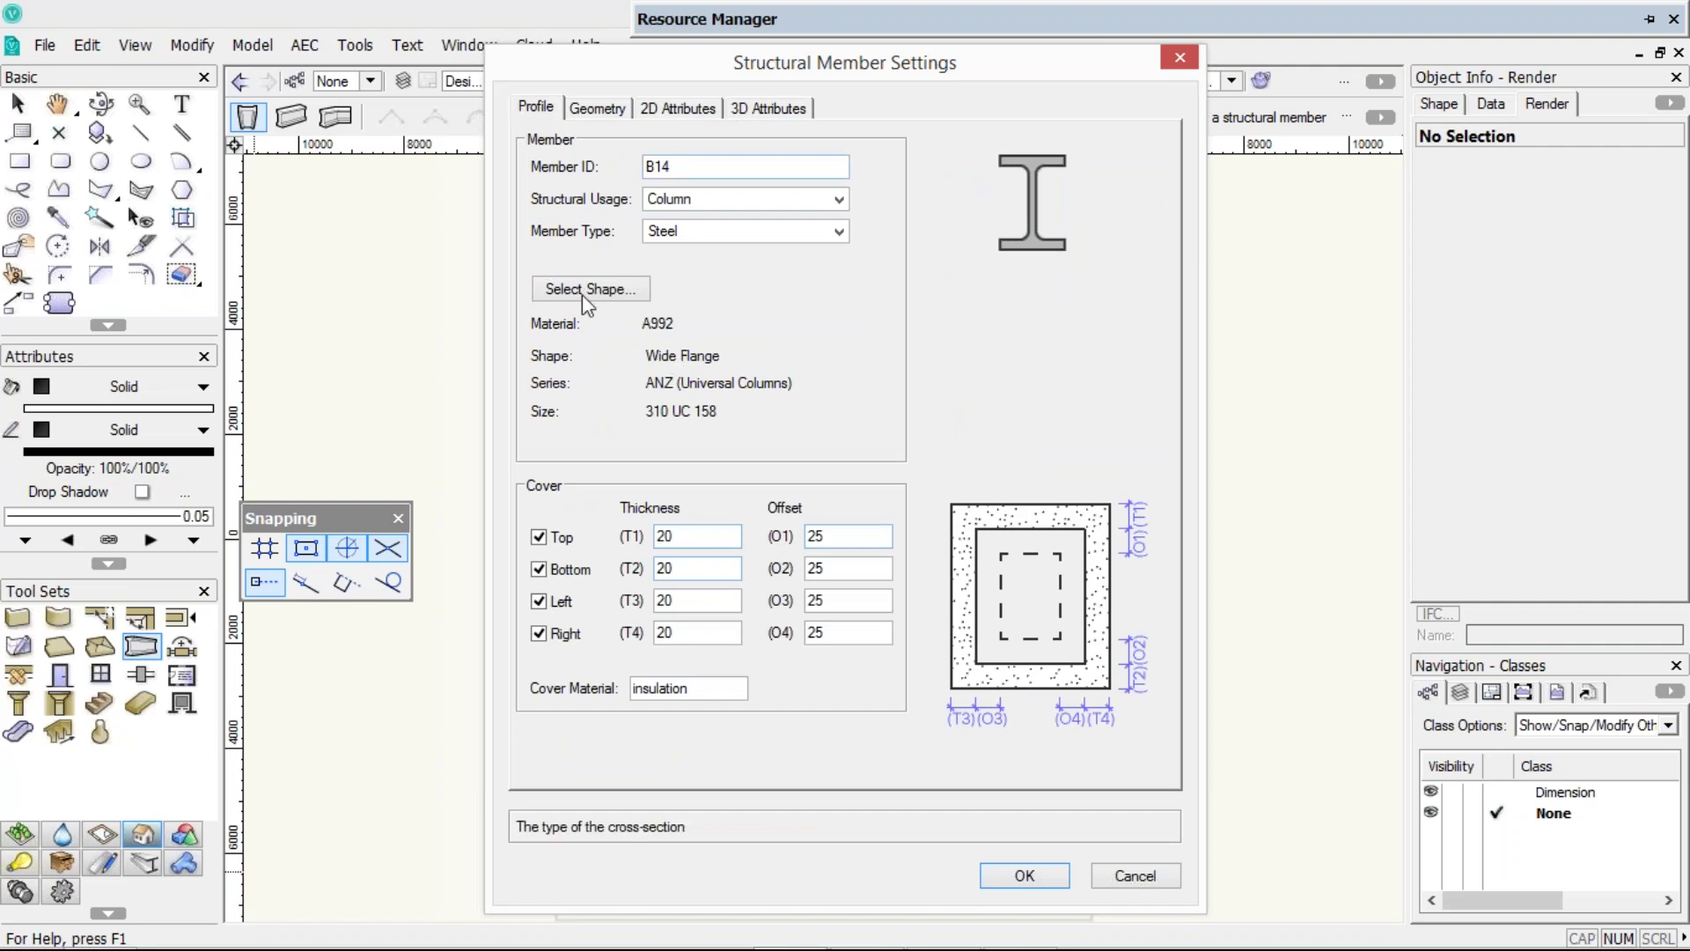
{"action": "left_click", "coordinate": [1022, 877]}
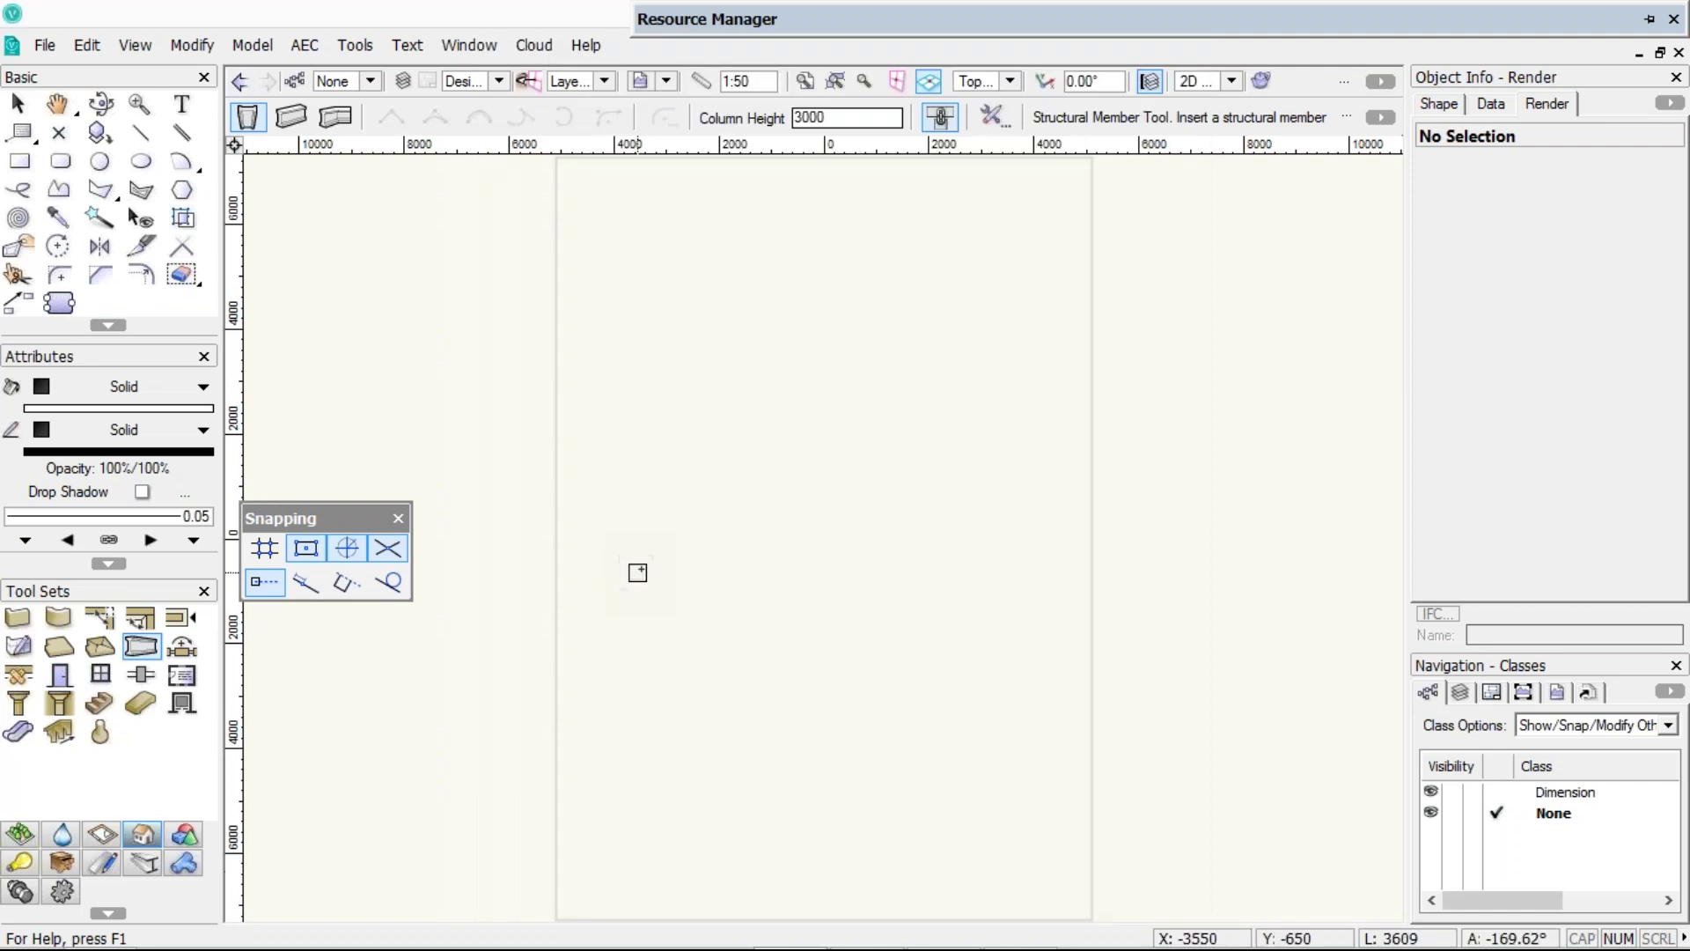
- Place two structural columns with a height of 3000, level with each other and about 4900 apart, and check them in a 3D view
{"action": "scroll", "coordinate": [637, 572], "scroll_direction": "up", "scroll_amount": 2}
{"action": "scroll", "coordinate": [643, 570], "scroll_direction": "up", "scroll_amount": 2}
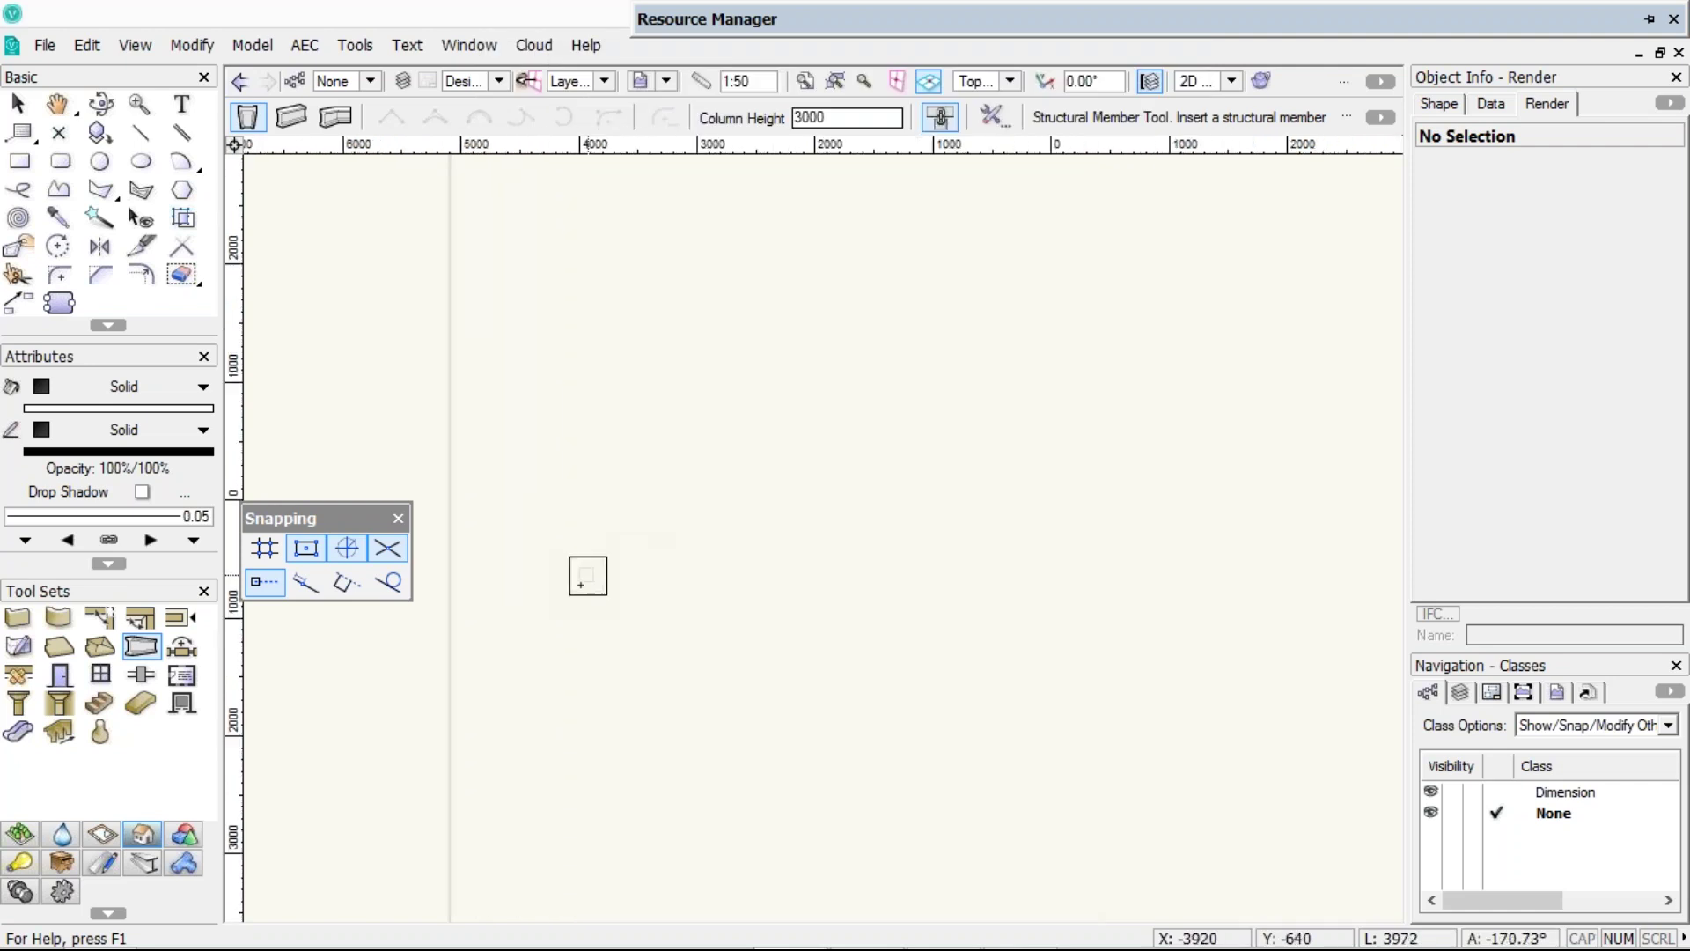
{"action": "left_click", "coordinate": [581, 584]}
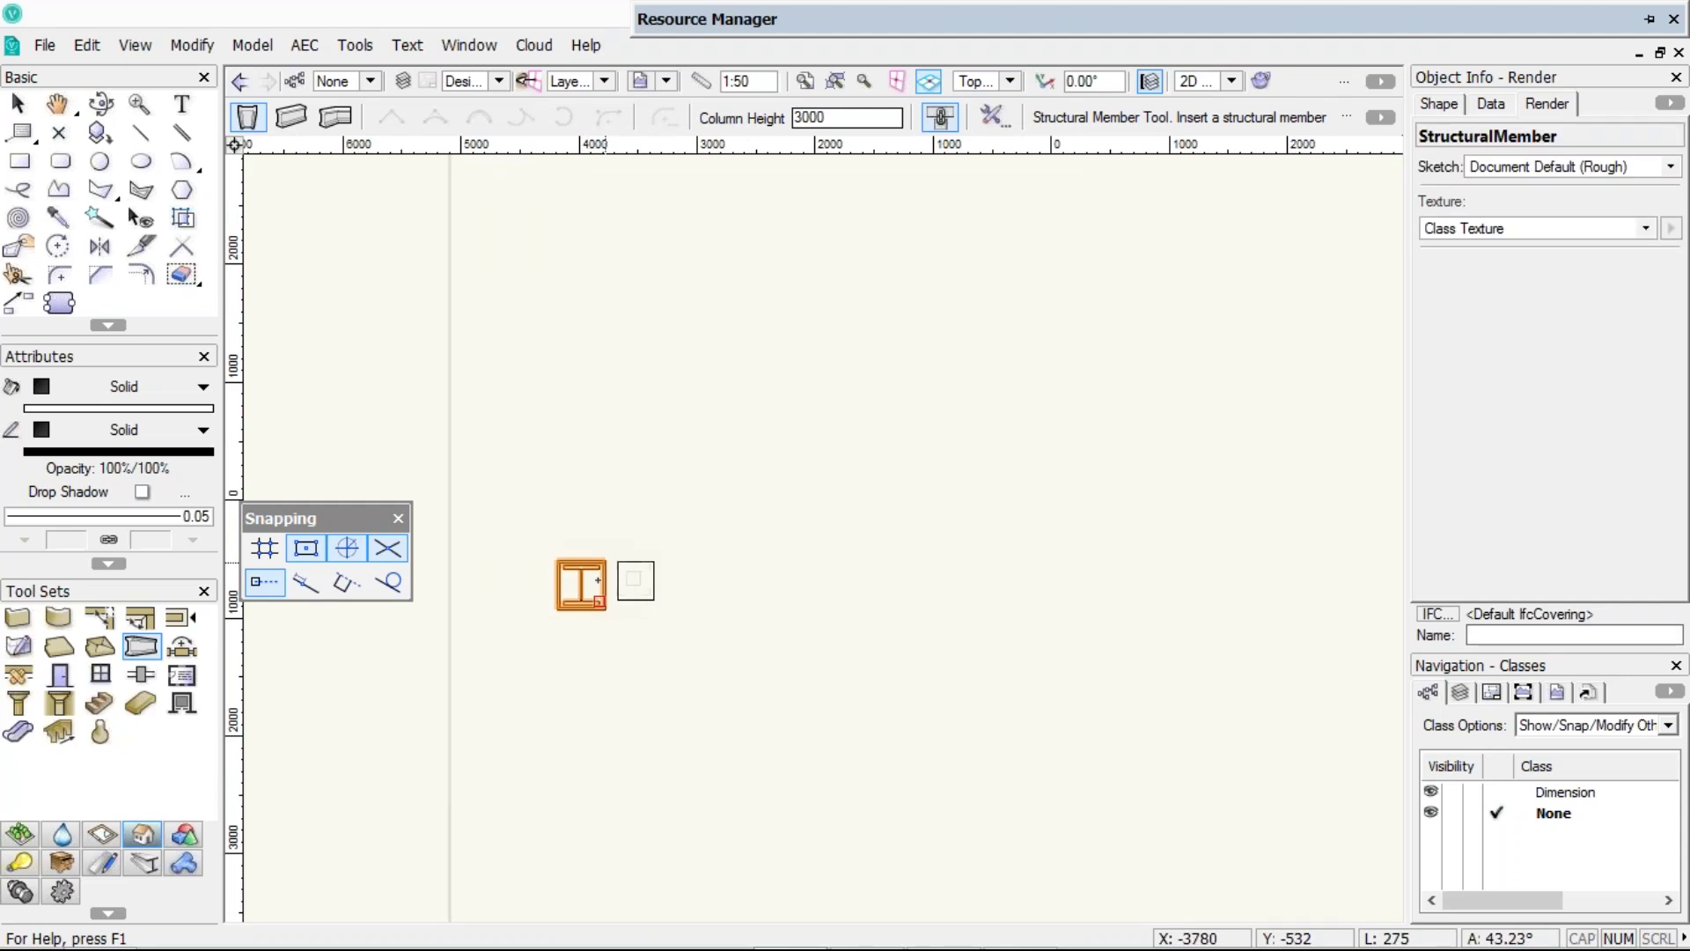
{"action": "left_click", "coordinate": [1162, 584]}
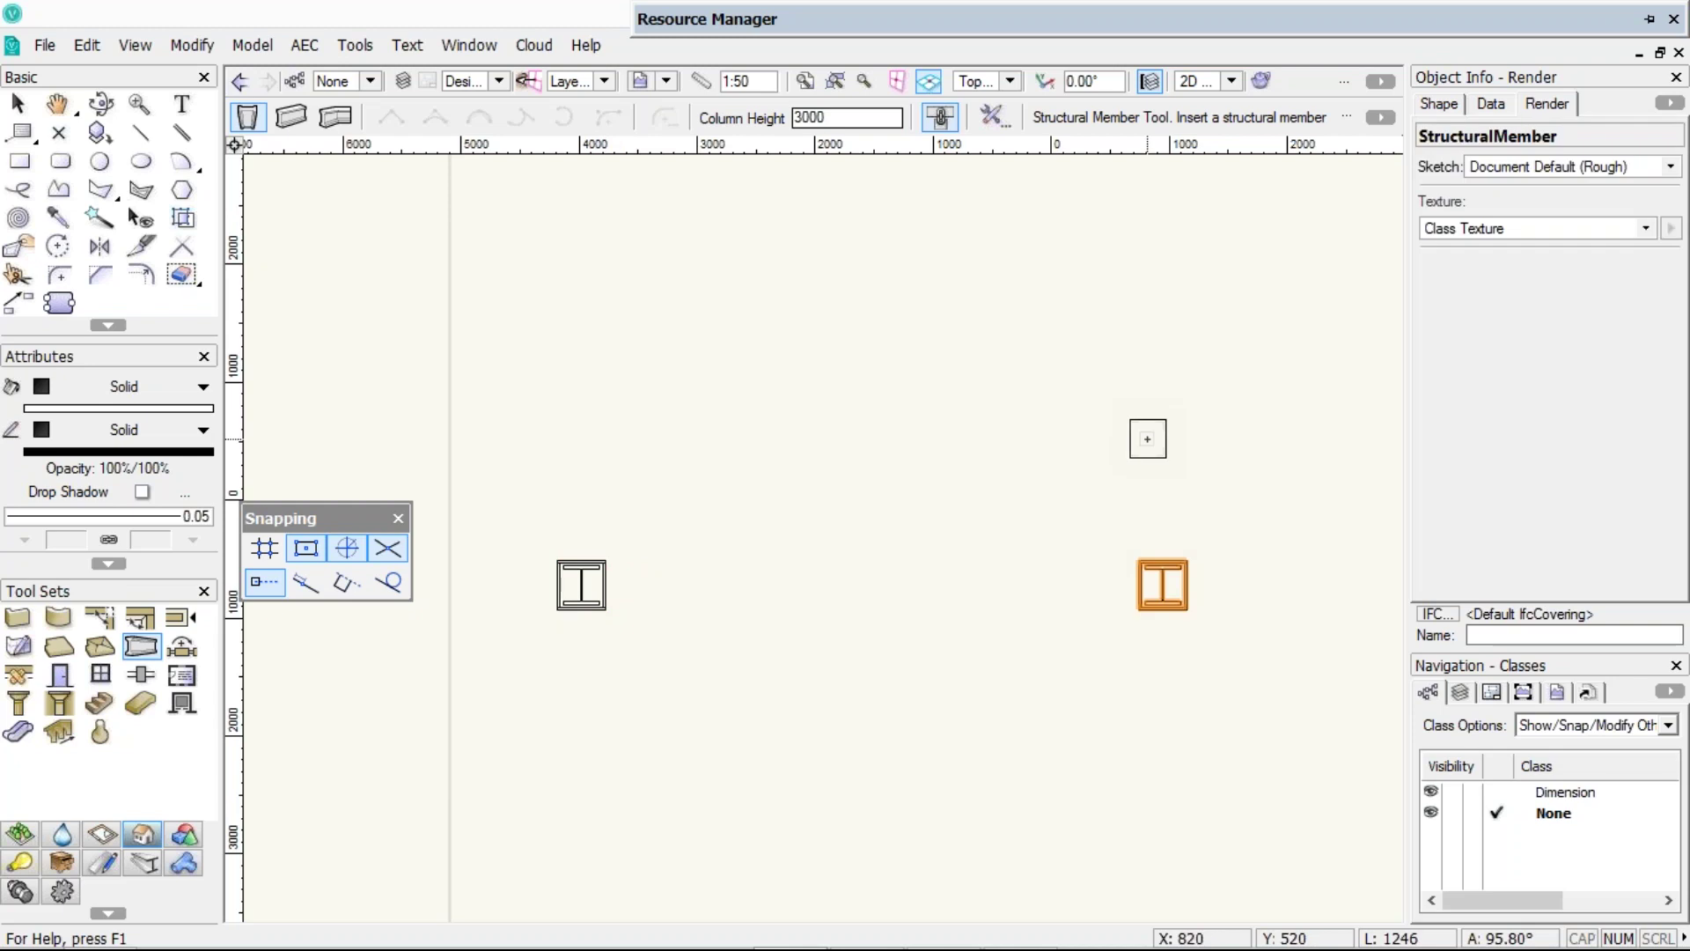
{"action": "key", "text": "KP_3"}
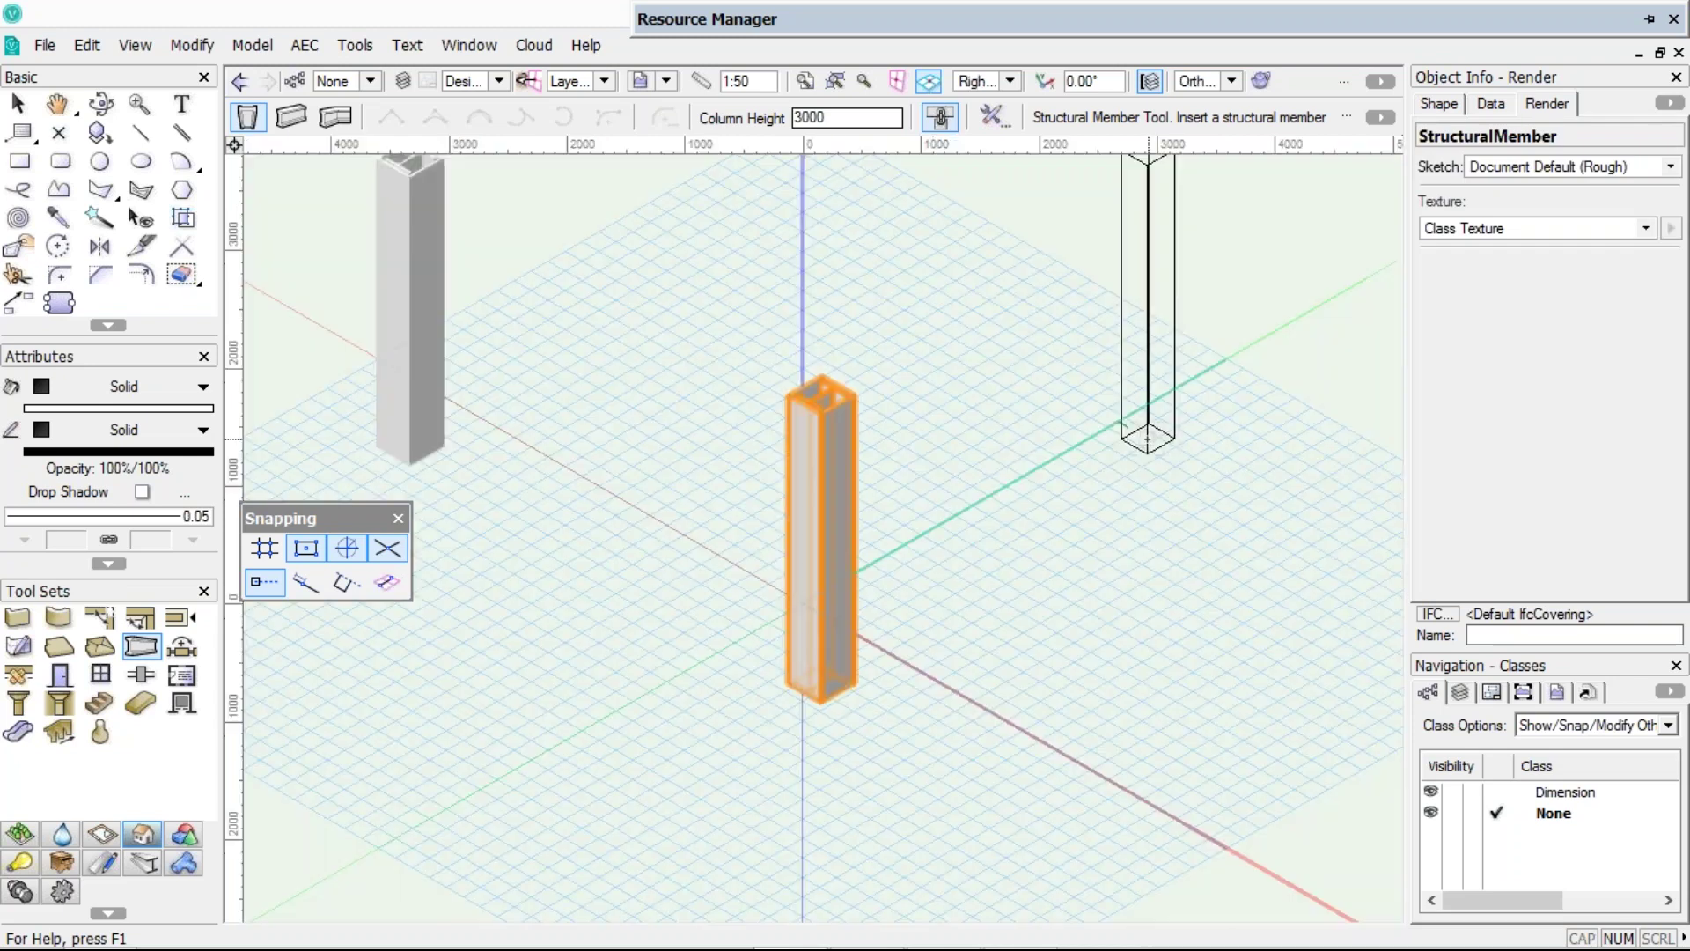
{"action": "key", "text": "KP_0"}
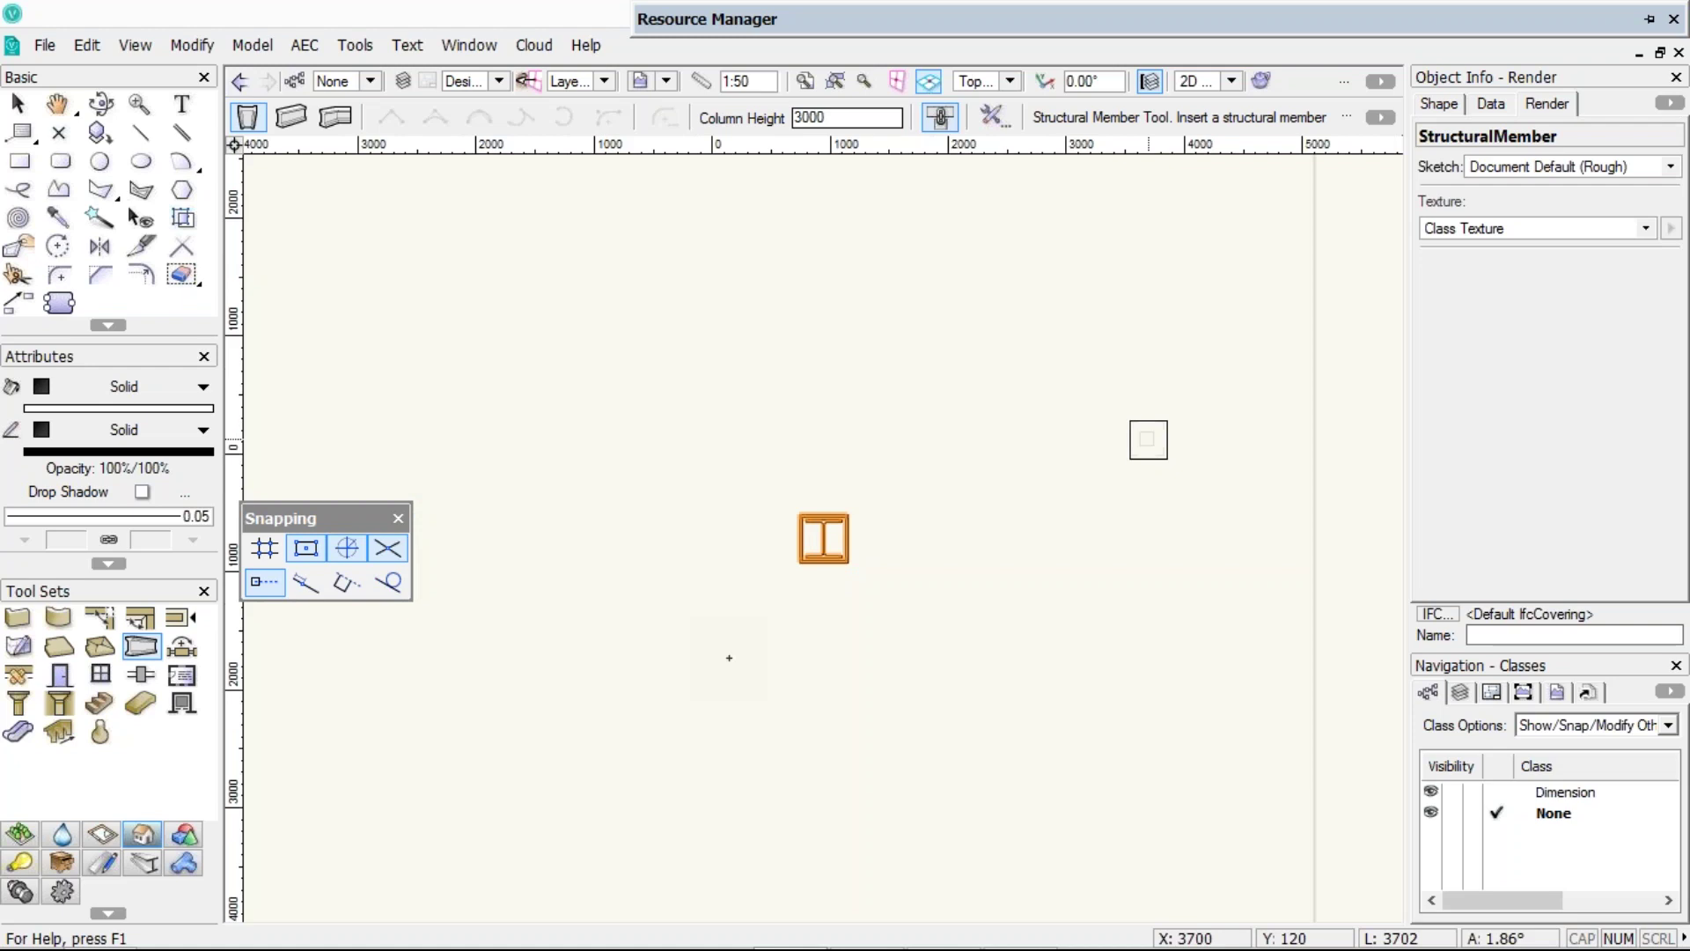
- Switch the Structural Member tool to Linear Insertion Mode and select the ANZ (Universal Beams) wide flange shape, size 310 UB 46
{"action": "middle_click_drag", "start_coordinate": [402, 680], "coordinate": [646, 658]}
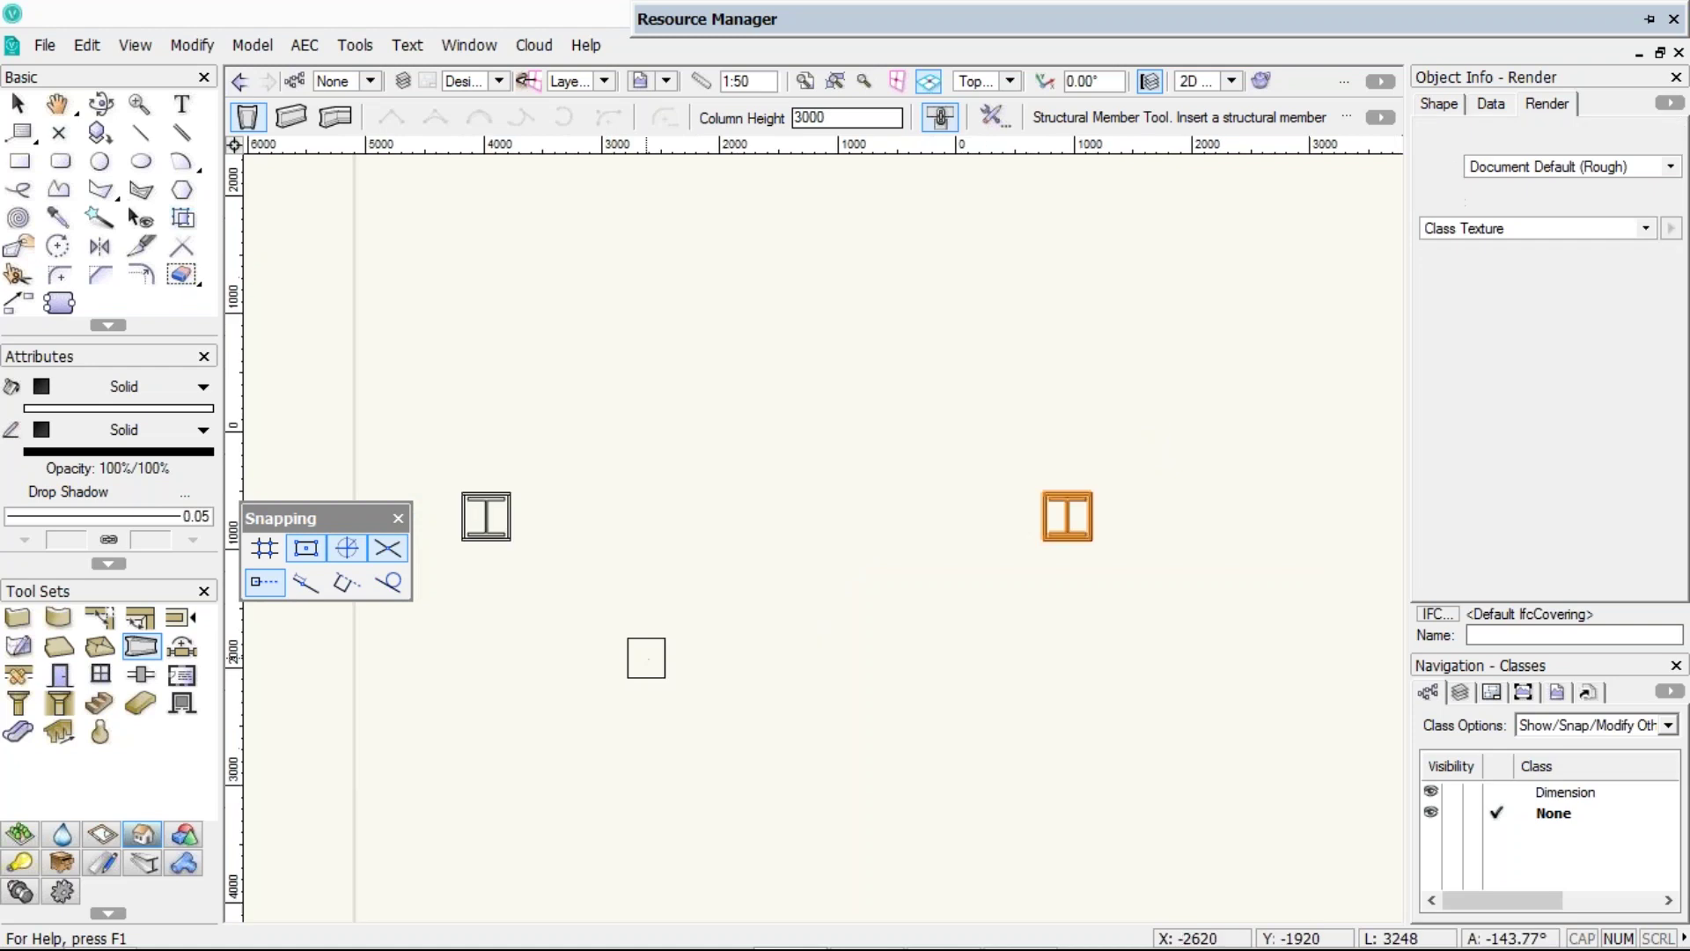
{"action": "left_click", "coordinate": [291, 116]}
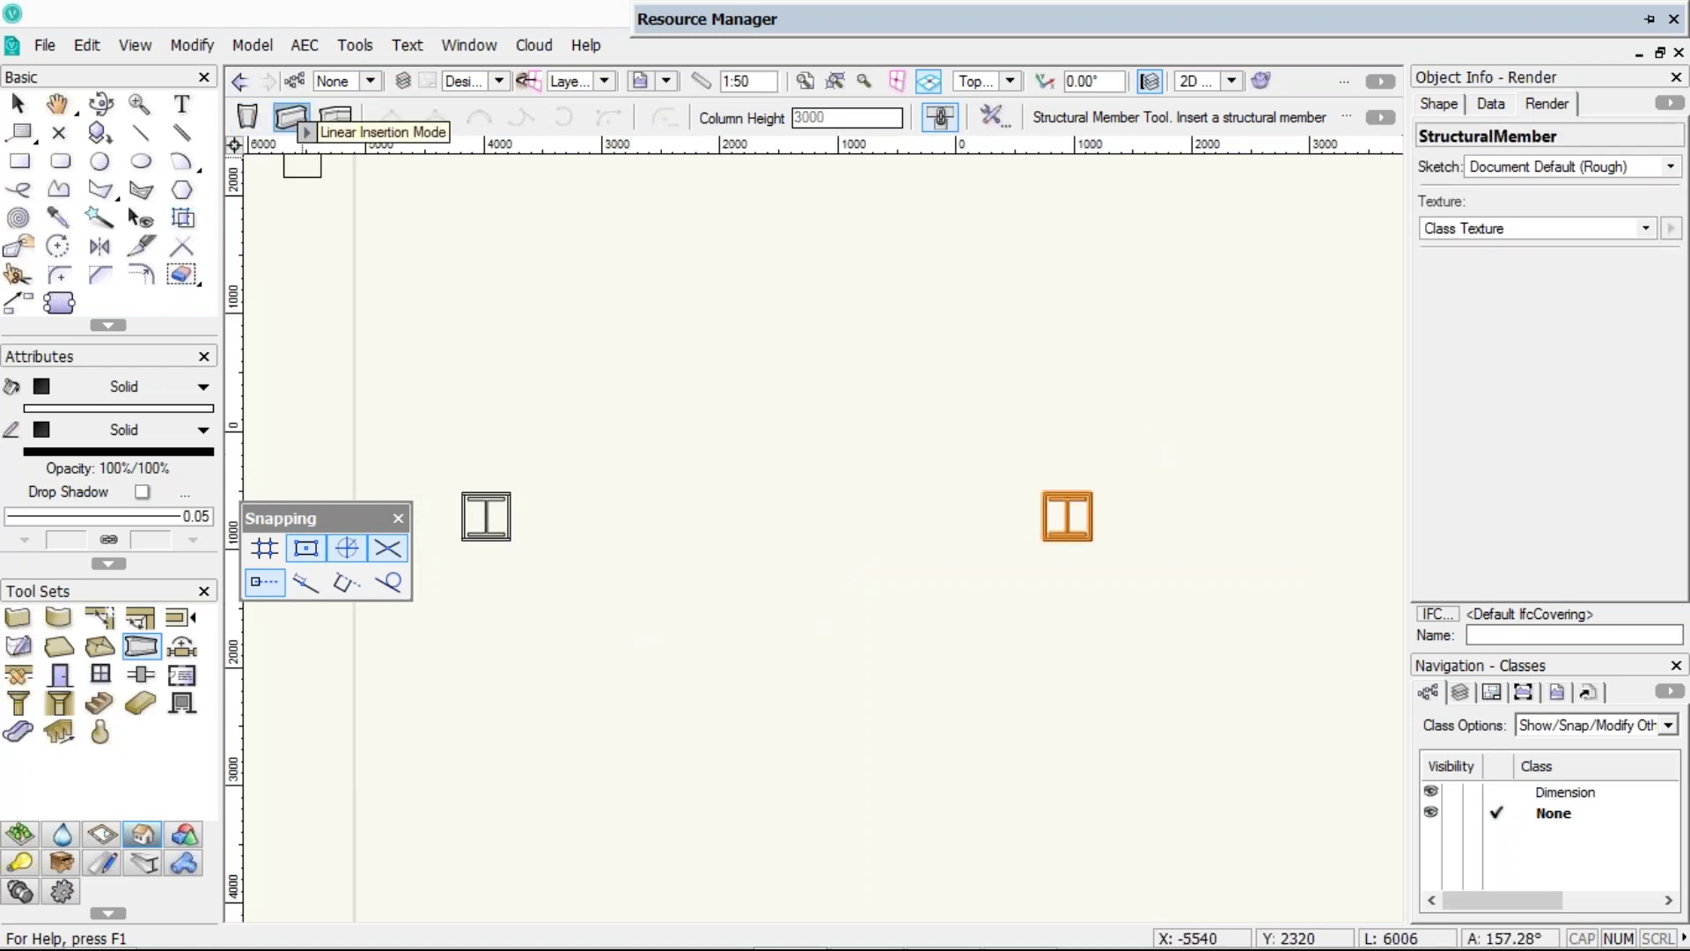
{"action": "left_click", "coordinate": [991, 123]}
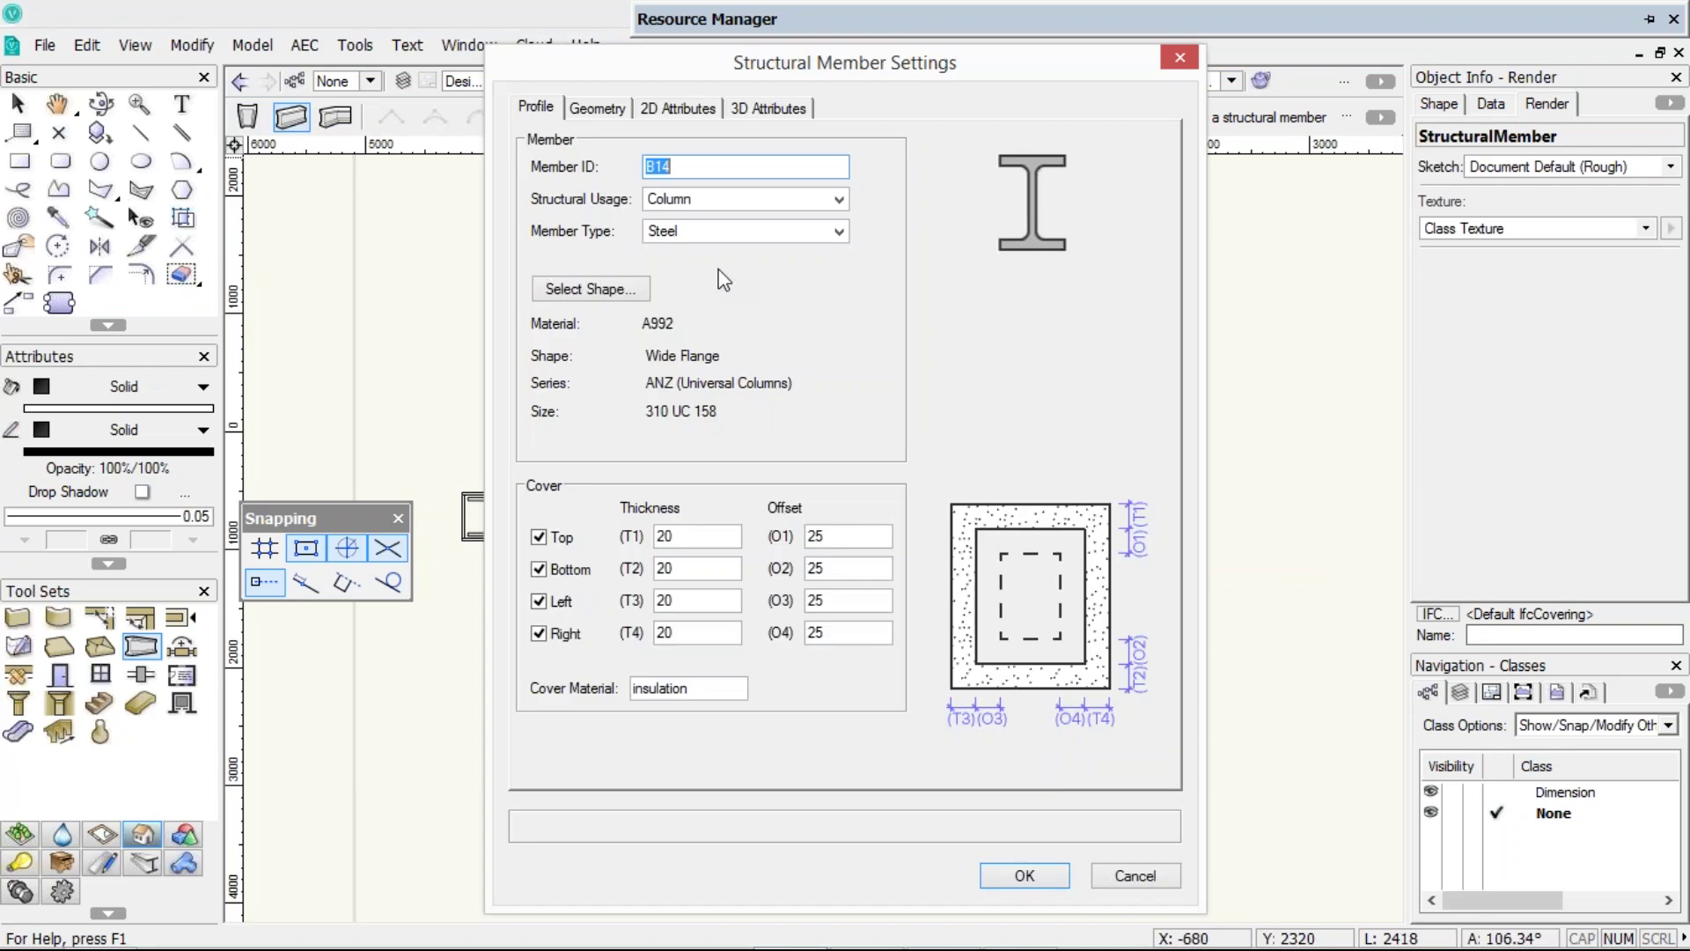
{"action": "left_click", "coordinate": [618, 294]}
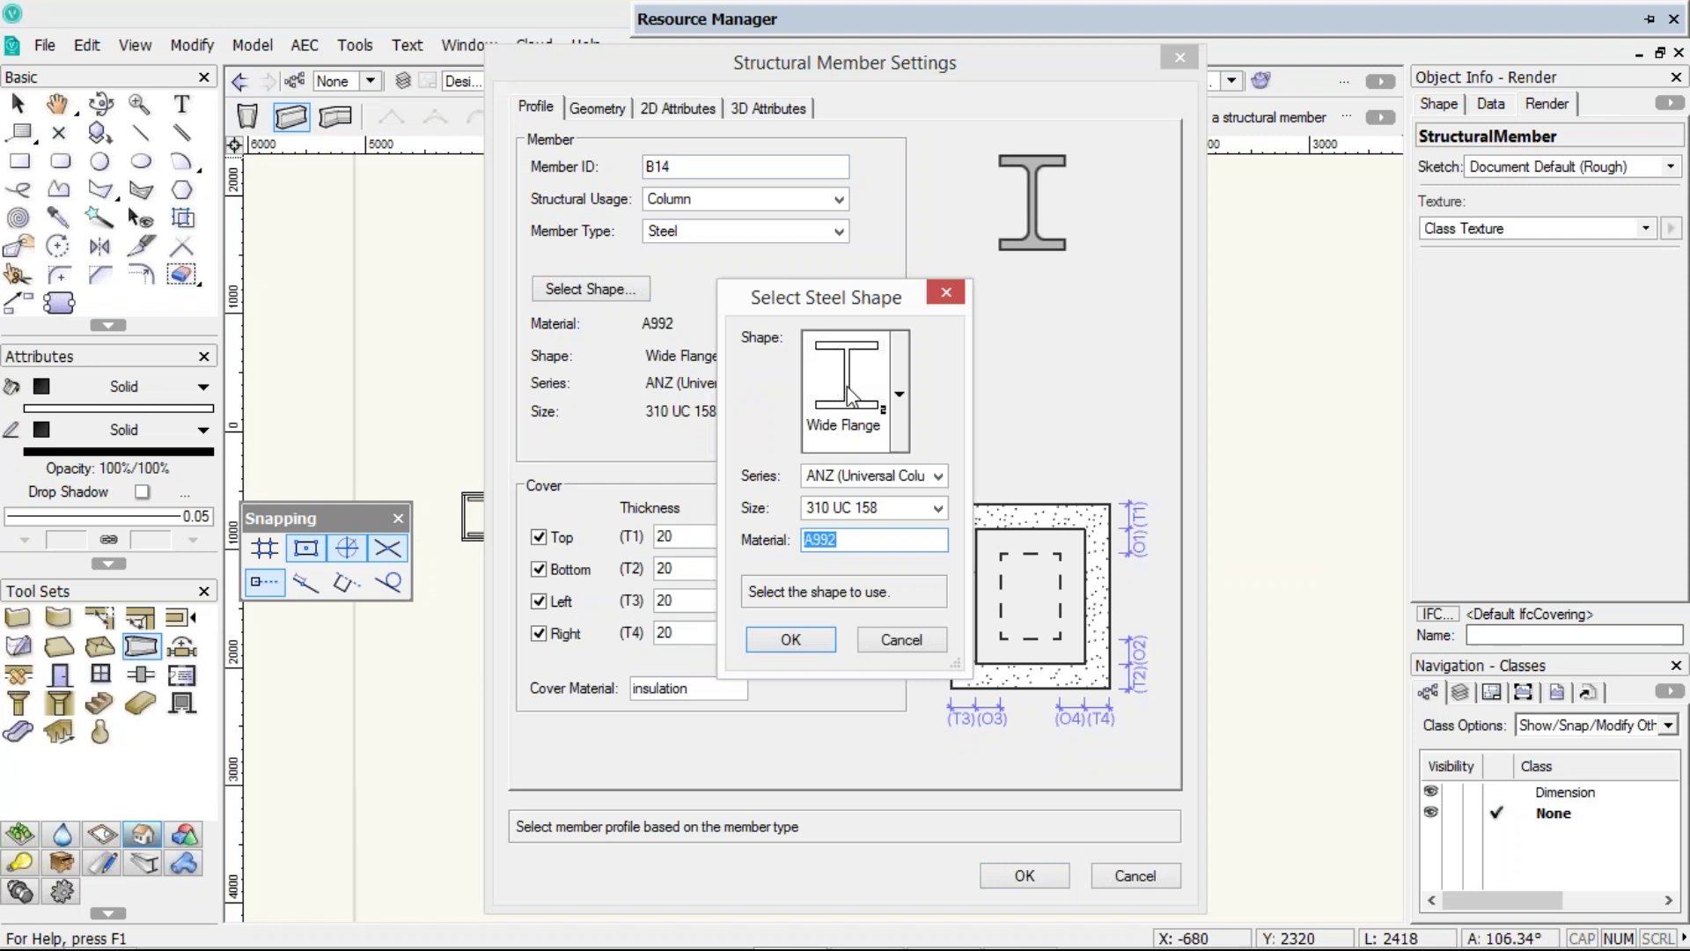
{"action": "left_click", "coordinate": [836, 478]}
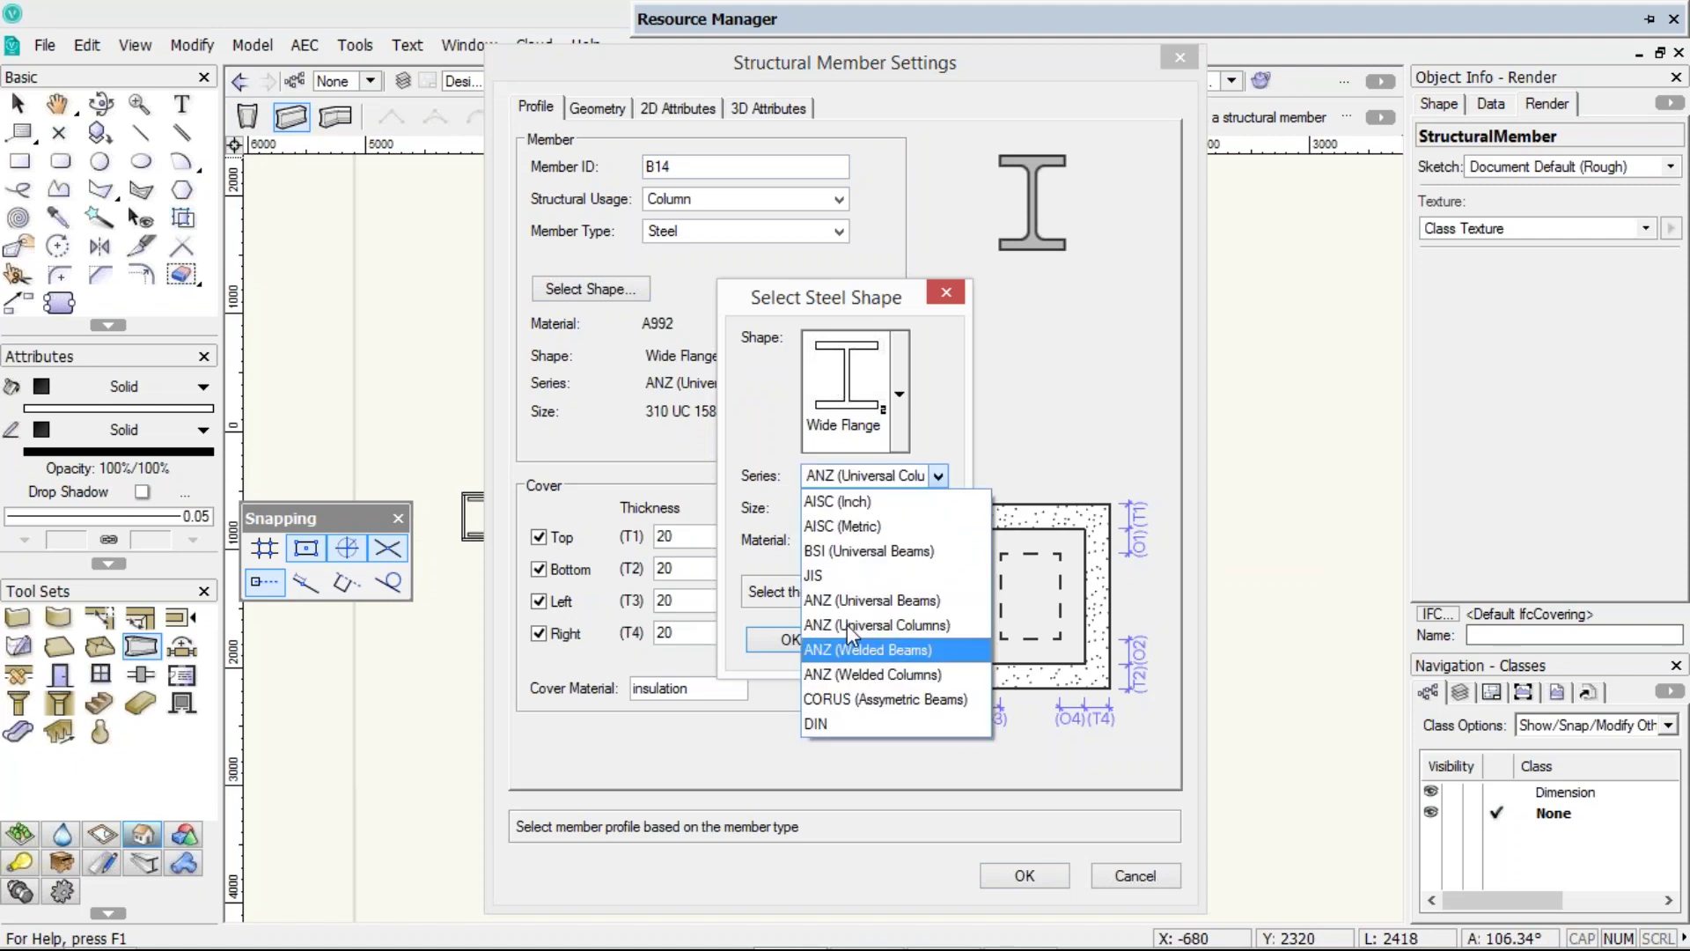
{"action": "left_click", "coordinate": [848, 599]}
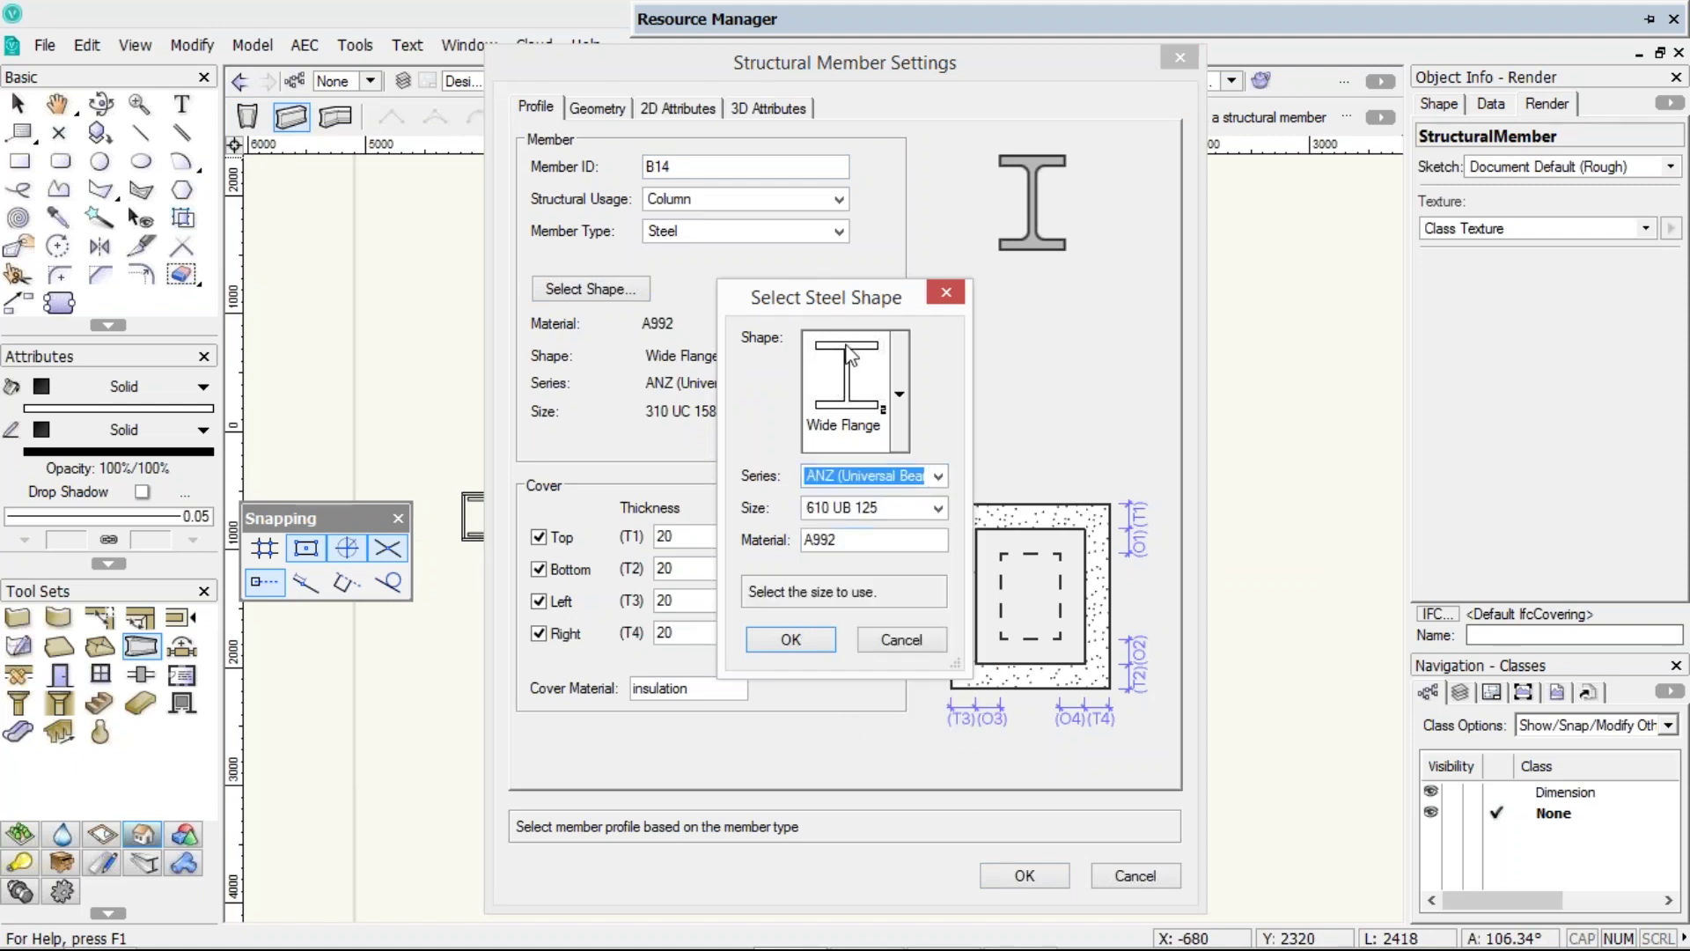
{"action": "left_click", "coordinate": [880, 508]}
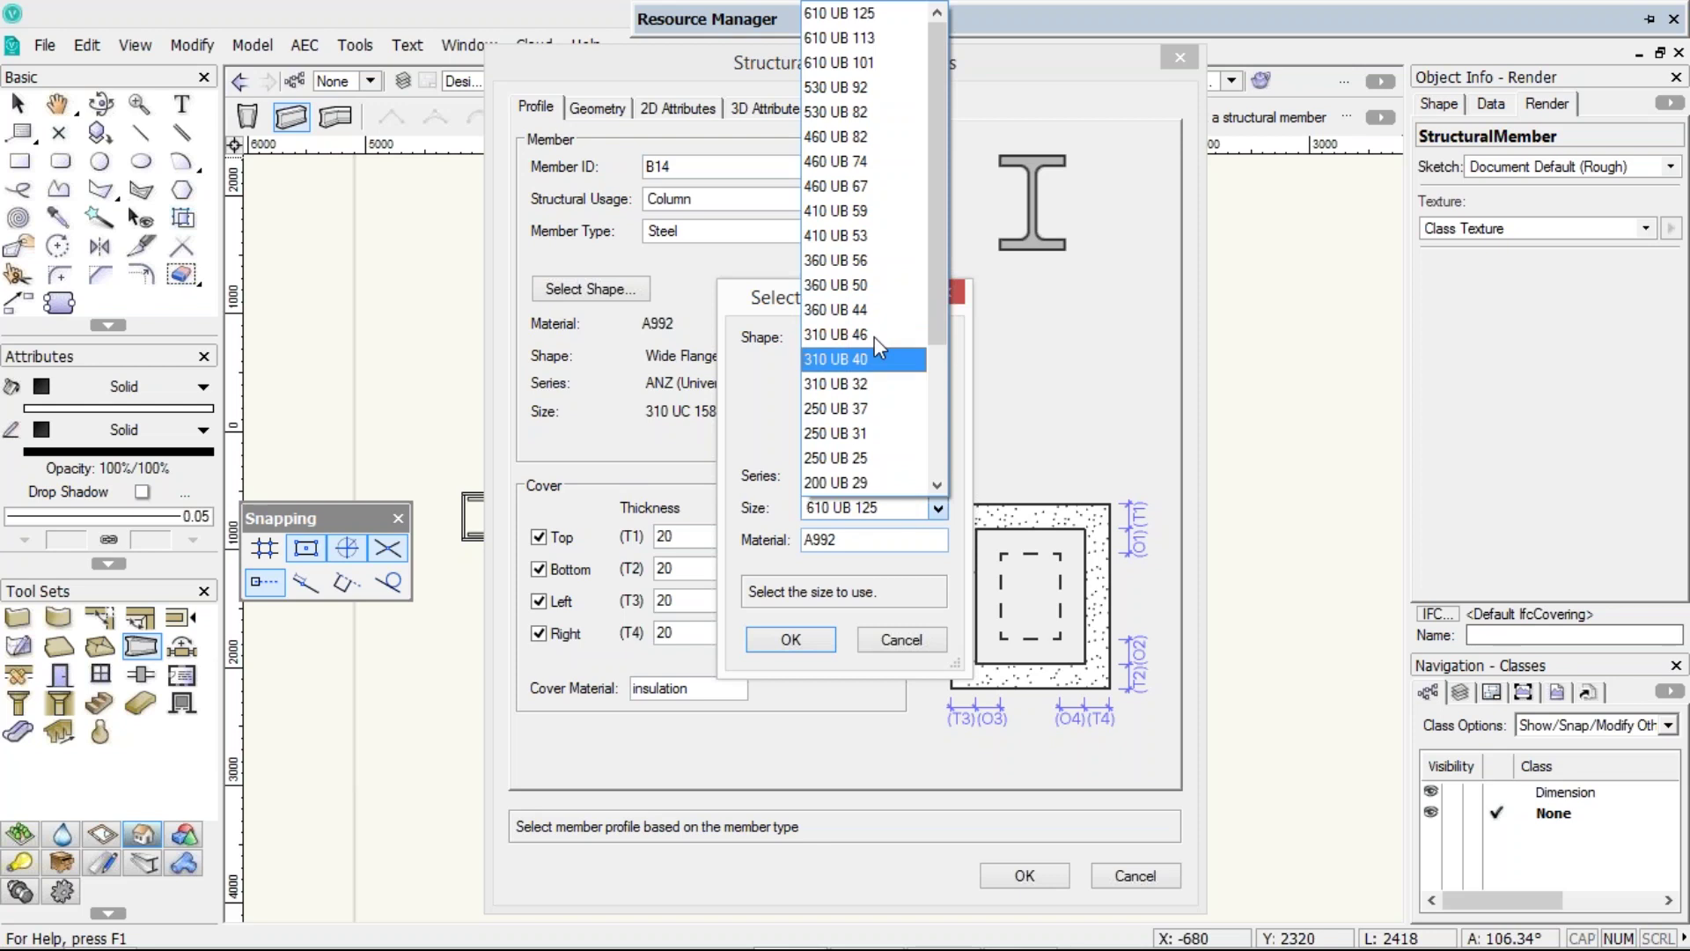
{"action": "left_click", "coordinate": [874, 336]}
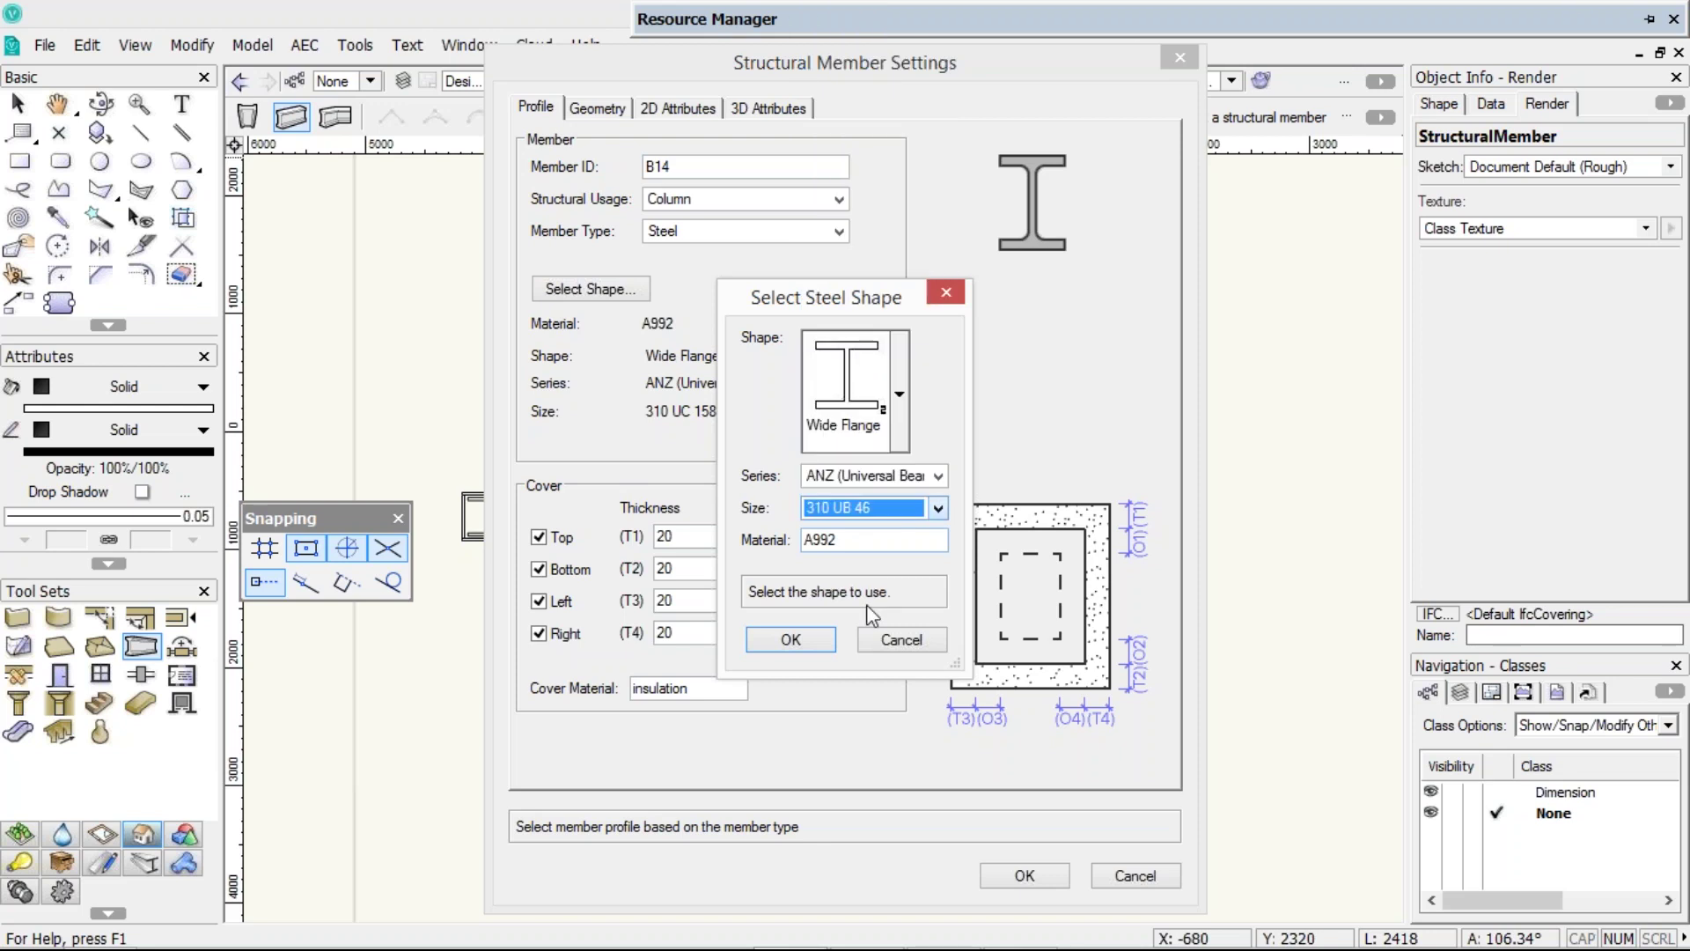
{"action": "left_click", "coordinate": [795, 639]}
- Set the member's structural usage to Beam and accept the settings
{"action": "left_click", "coordinate": [684, 202]}
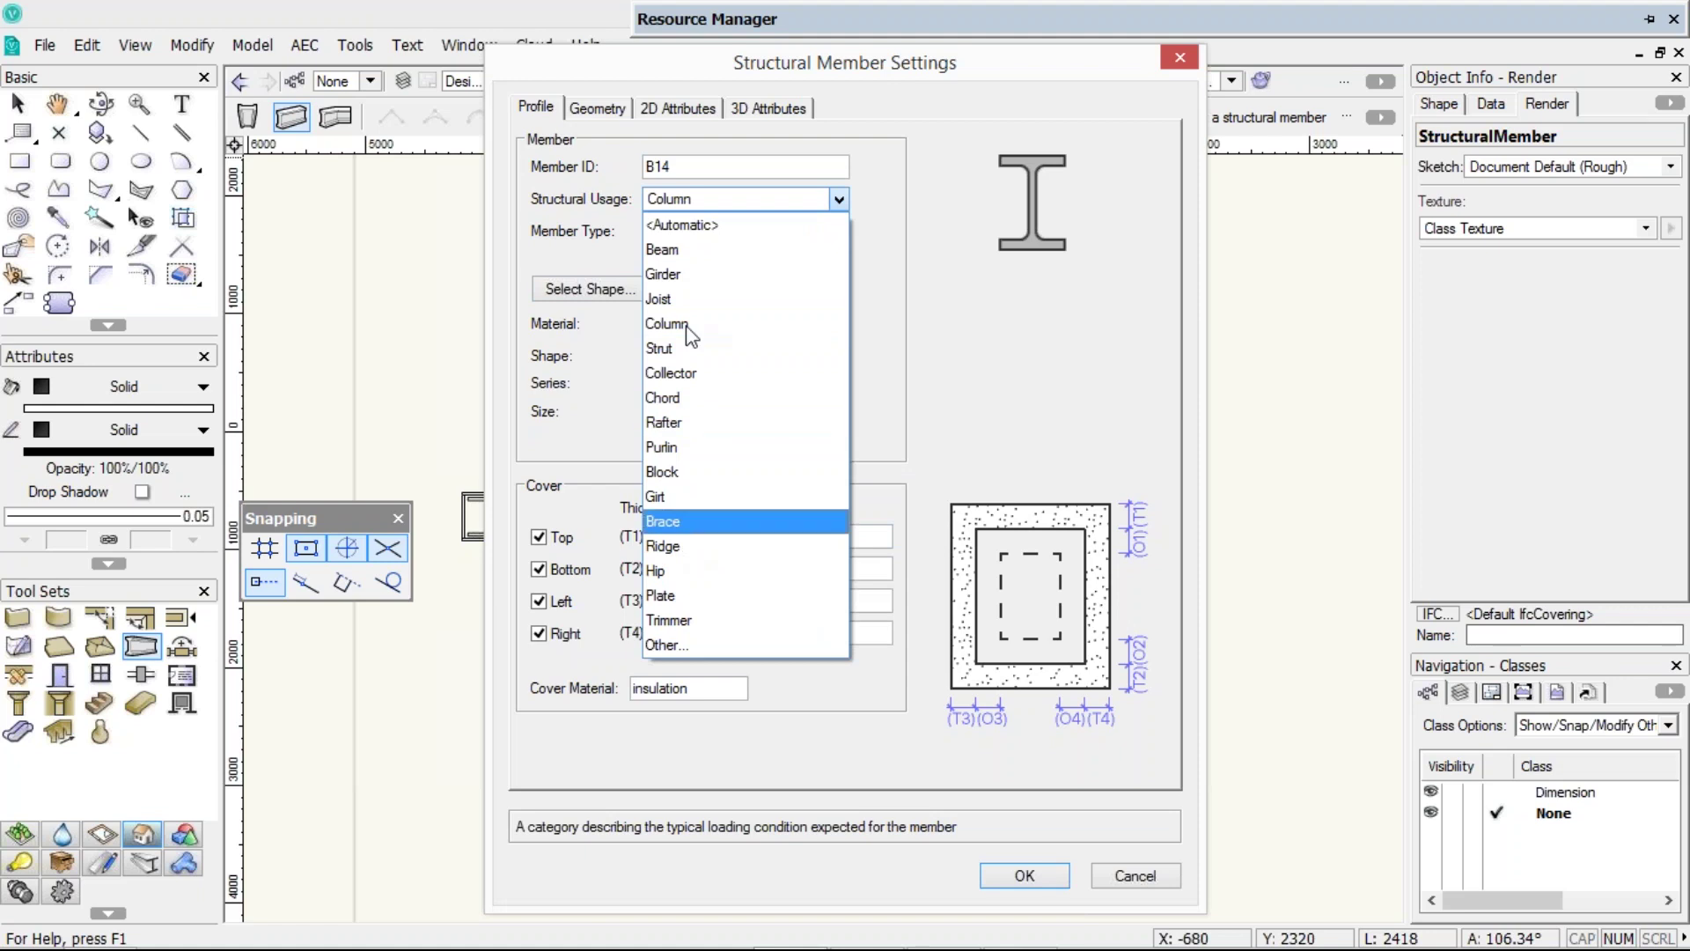
{"action": "left_click", "coordinate": [667, 249]}
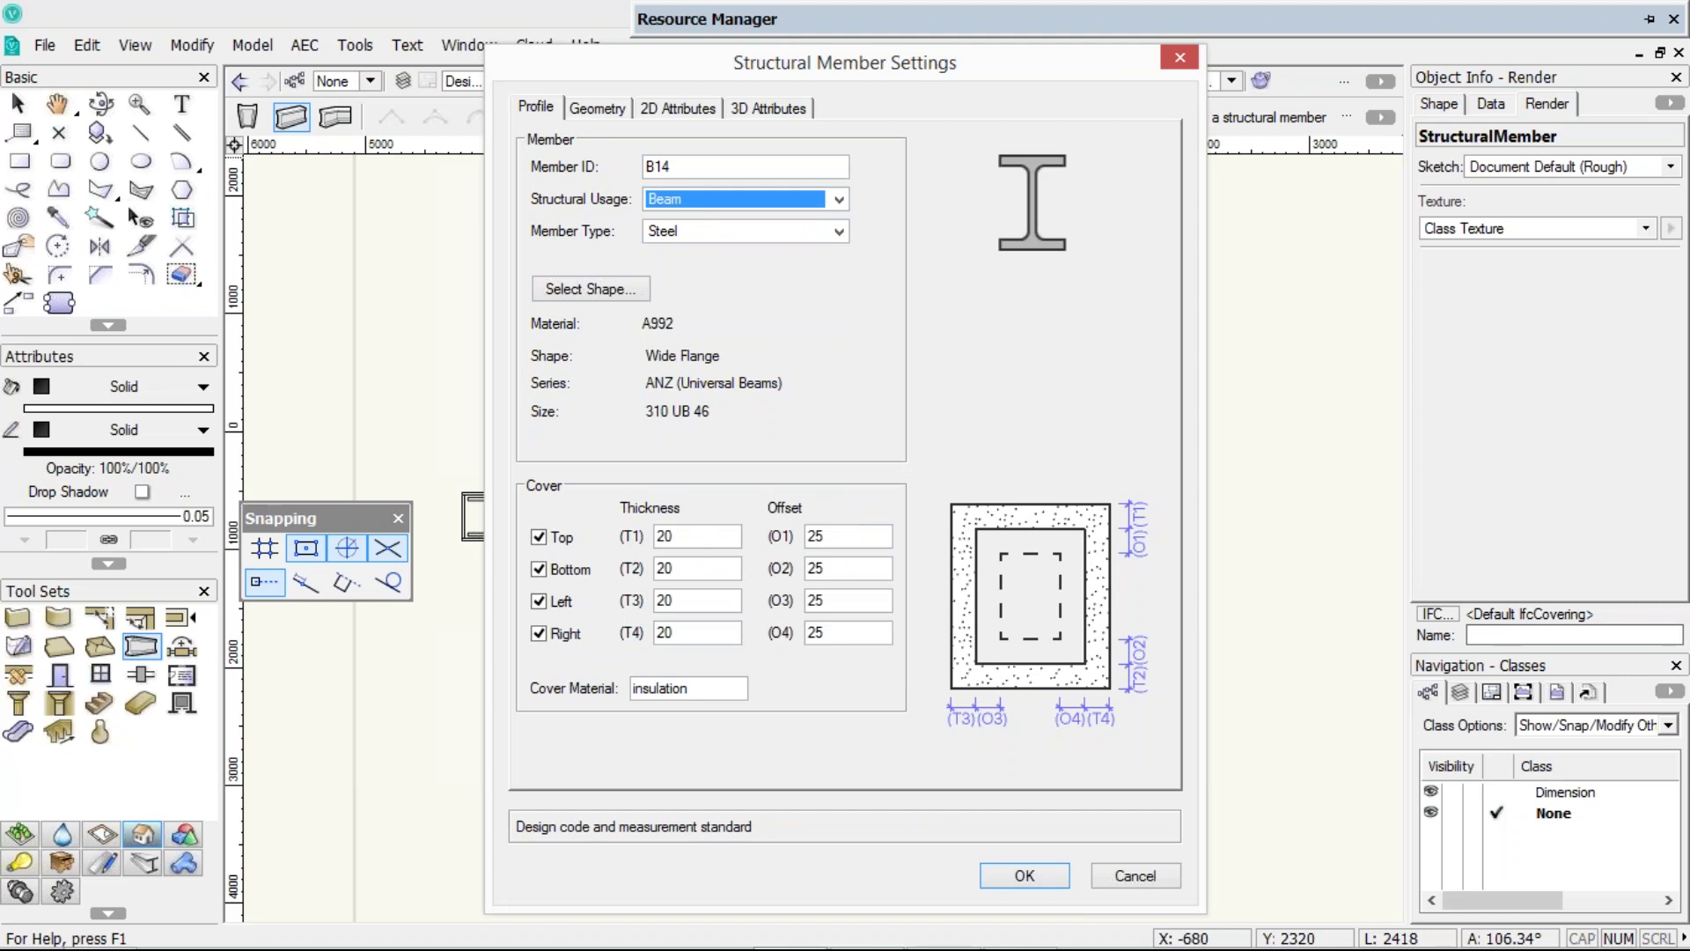
{"action": "left_click", "coordinate": [1024, 876]}
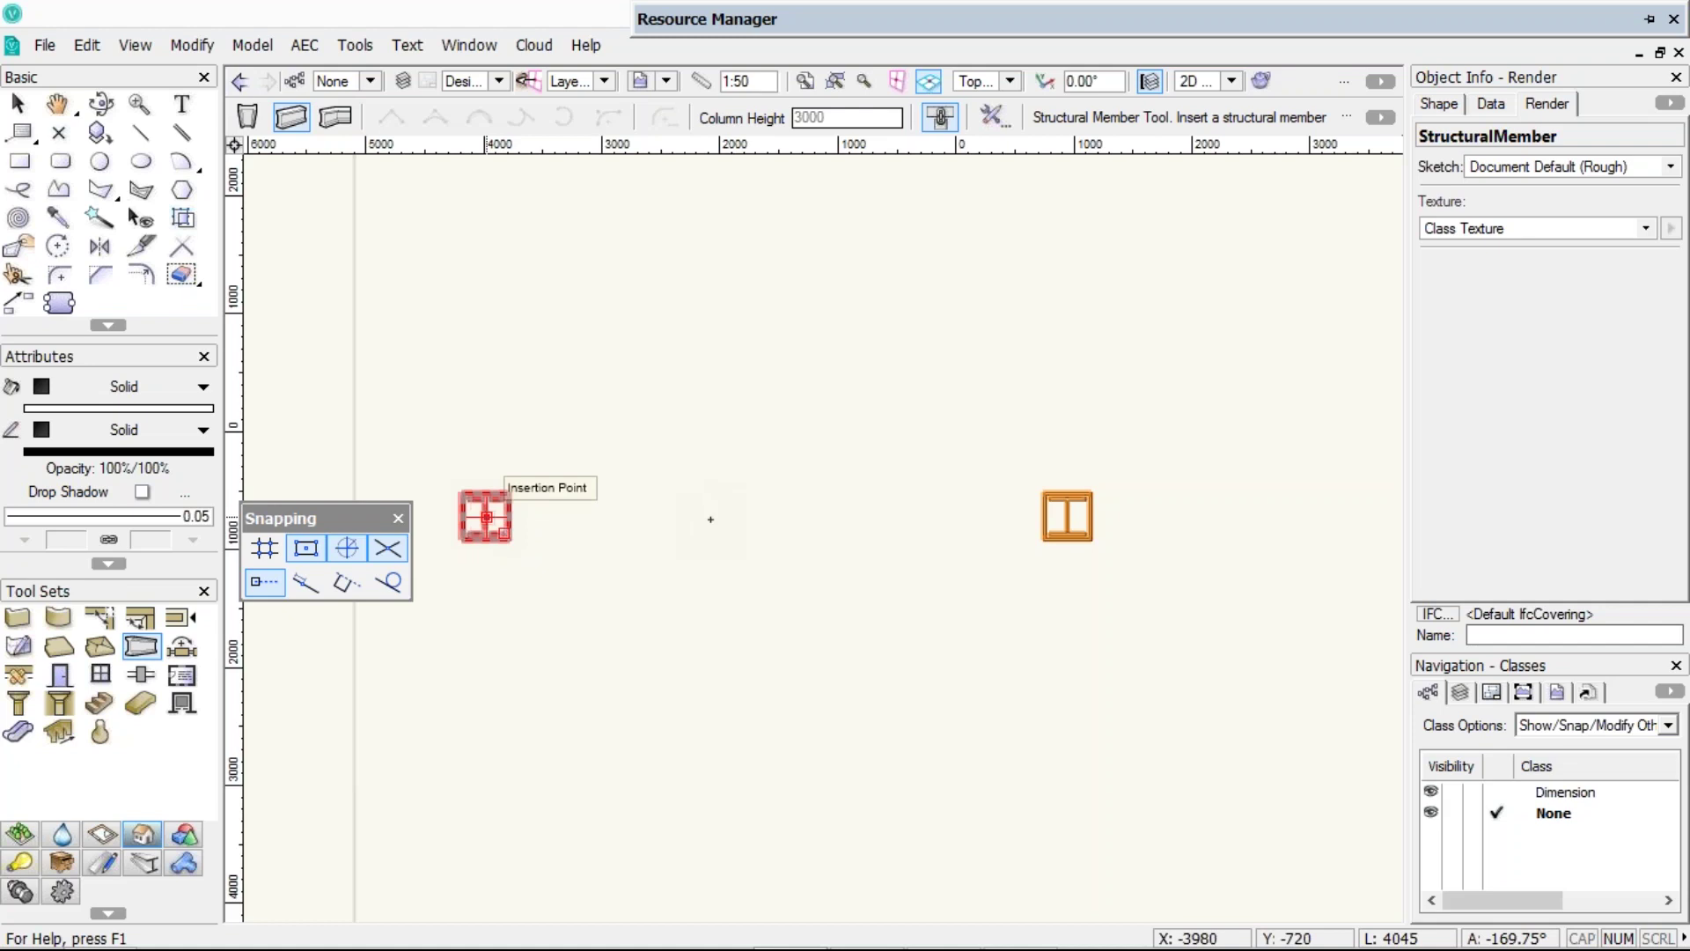
- Try placing a beam between the two columns' insertion points, check it in a 3D view, and delete it
{"action": "left_click", "coordinate": [486, 518]}
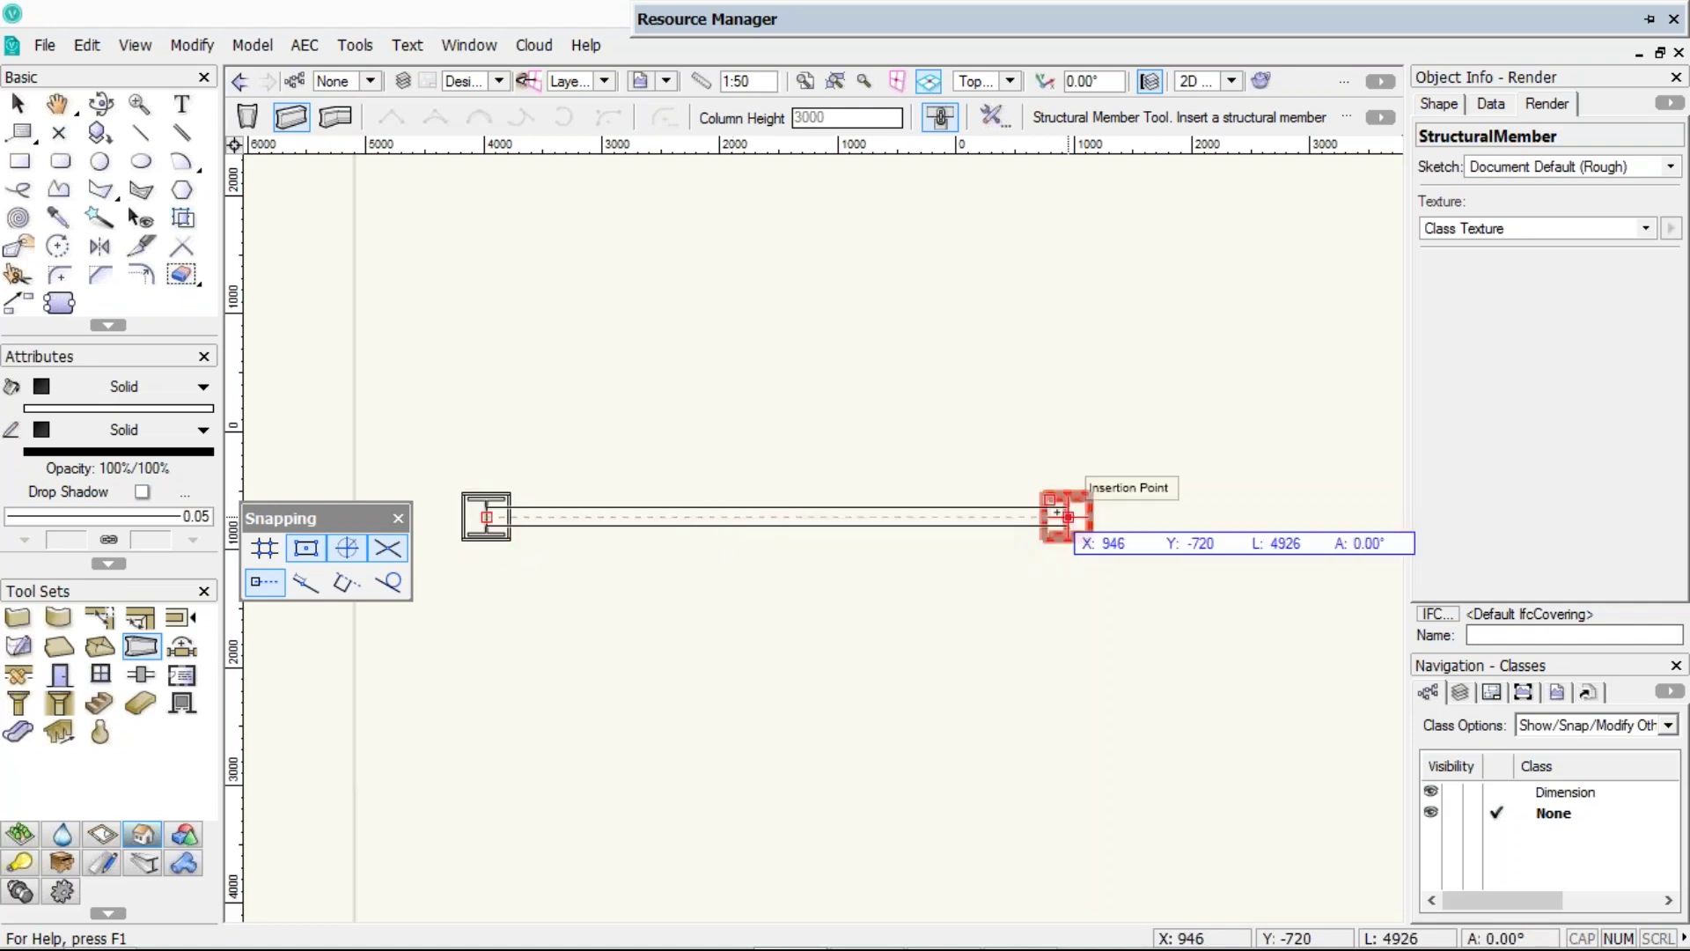
{"action": "left_click", "coordinate": [1068, 517]}
{"action": "left_click", "coordinate": [821, 468]}
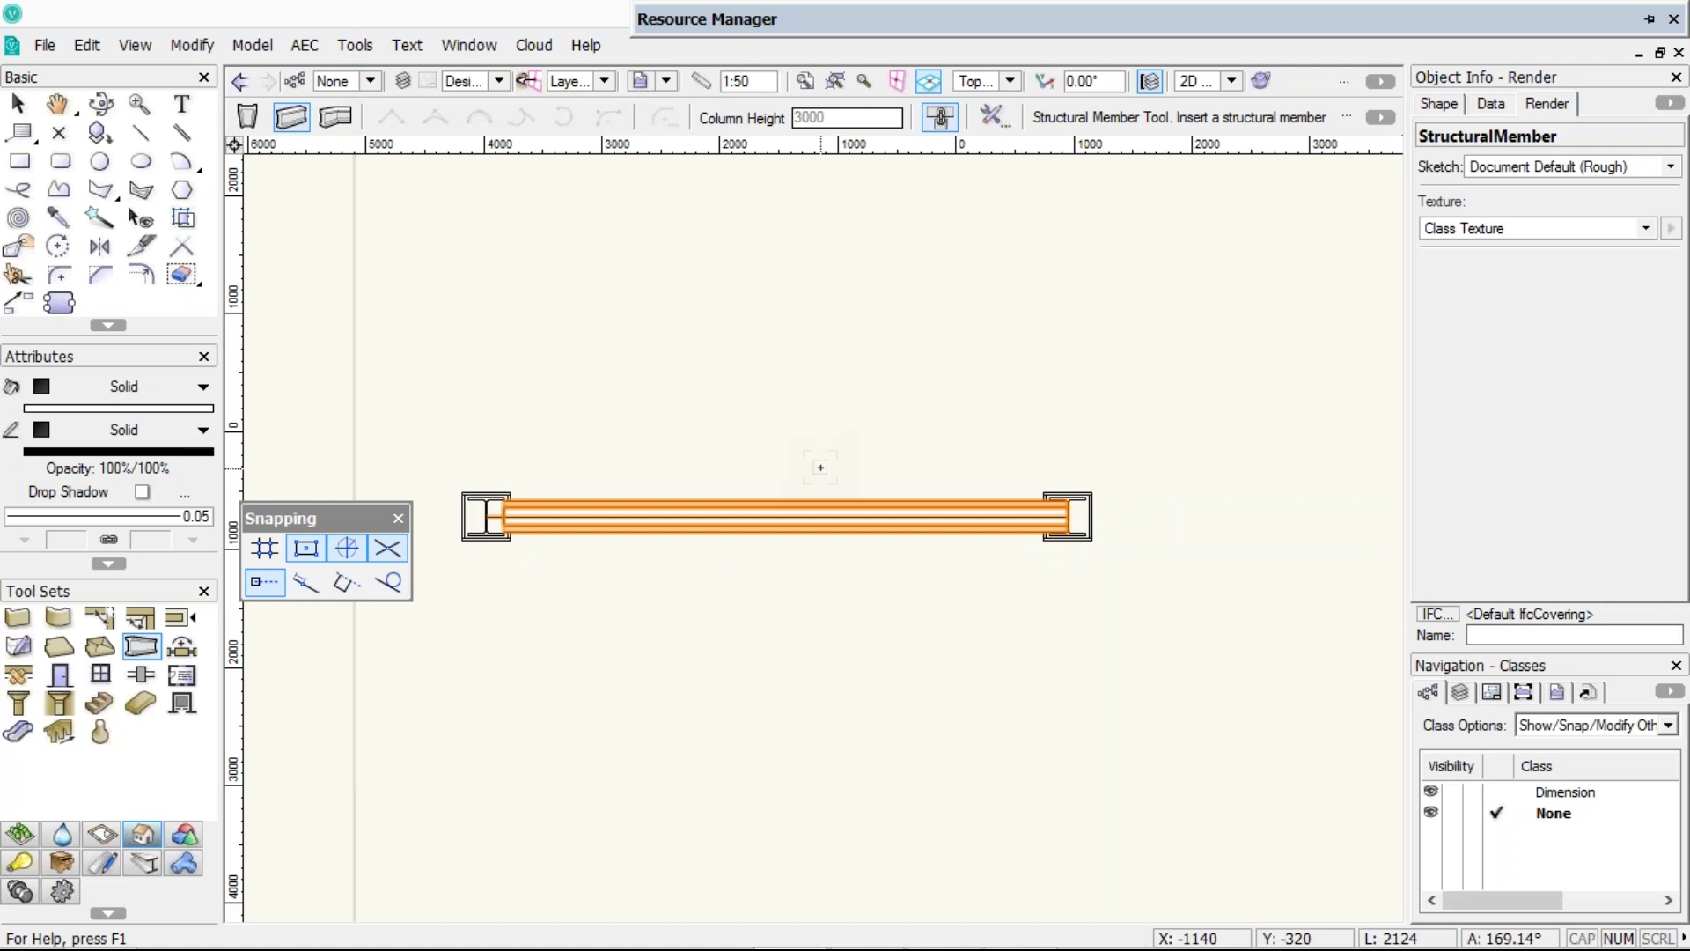
{"action": "key", "text": "KP_3"}
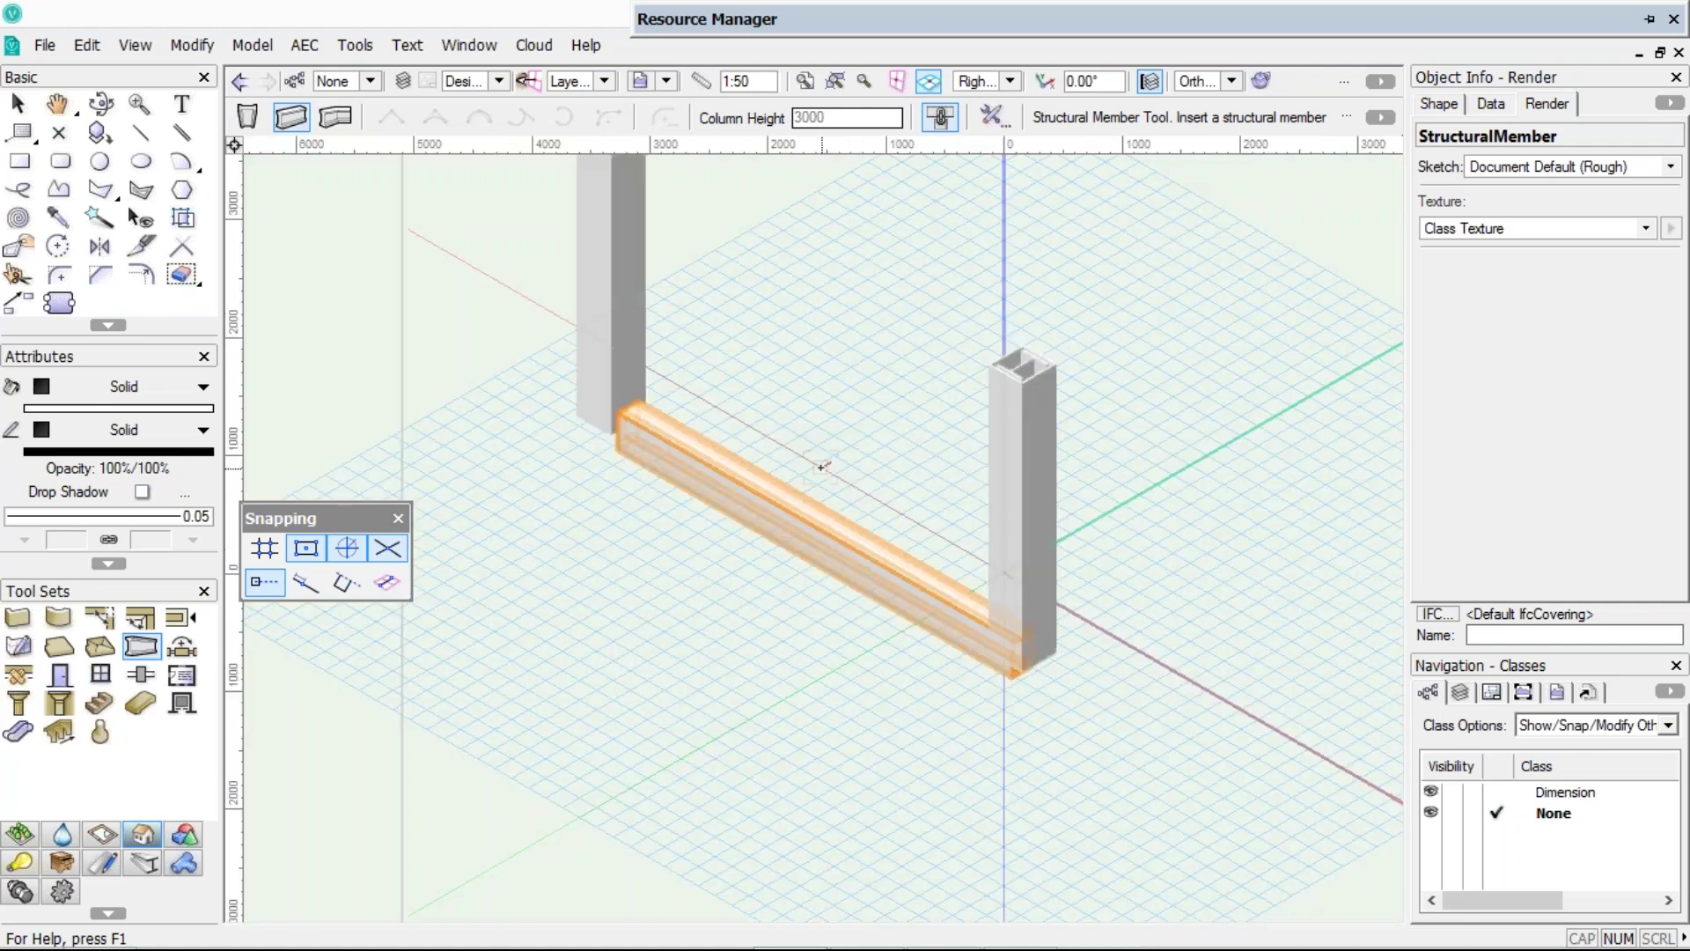
{"action": "key", "text": "Escape"}
{"action": "key", "text": "KP_0"}
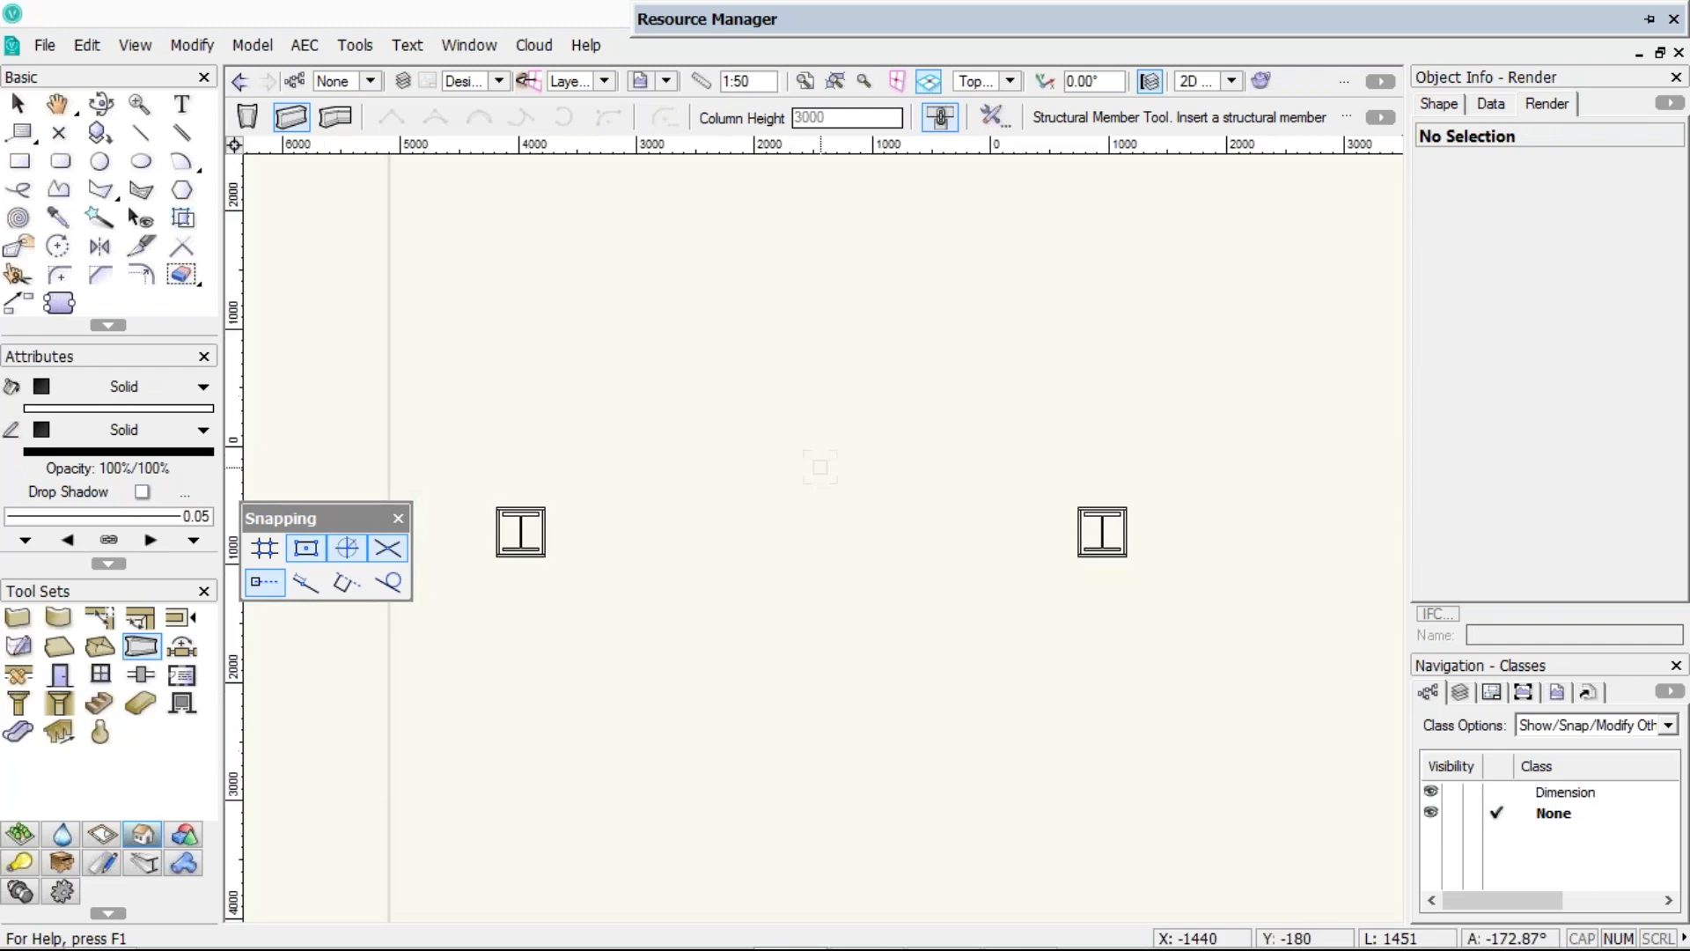
- Set the structural member's Offset Z' to 2500 in the geometry settings and accept them
{"action": "left_click", "coordinate": [992, 117]}
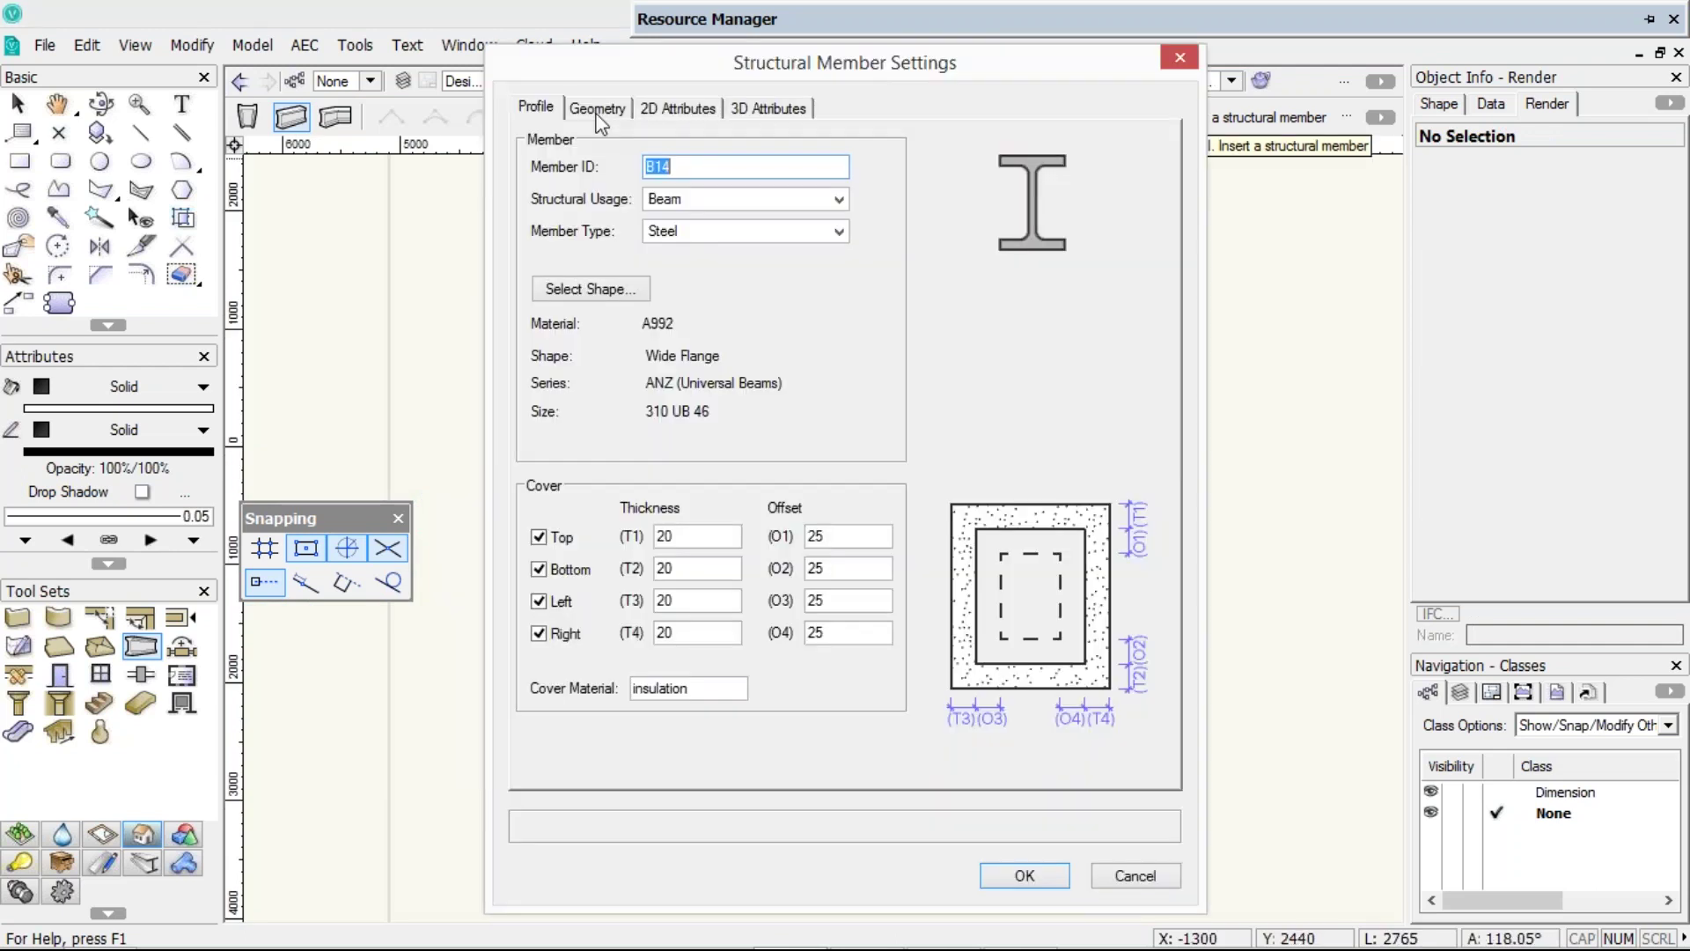
{"action": "left_click", "coordinate": [600, 118]}
{"action": "double_click", "coordinate": [647, 259]}
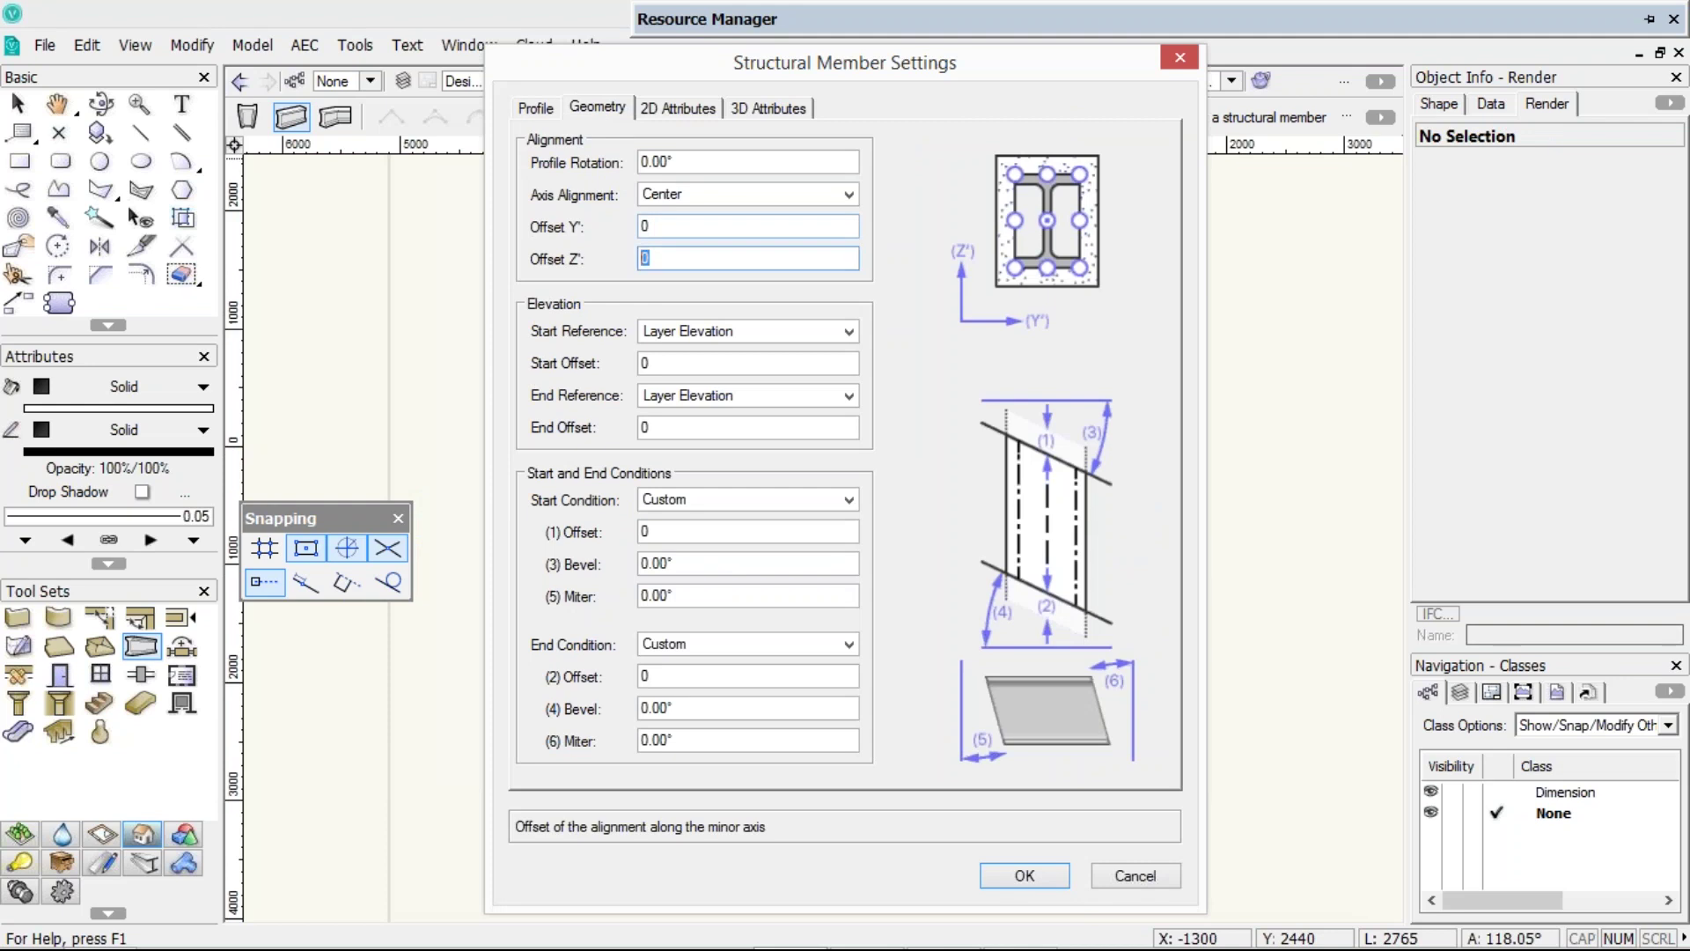
{"action": "type", "text": "2500"}
{"action": "key", "text": "Return"}
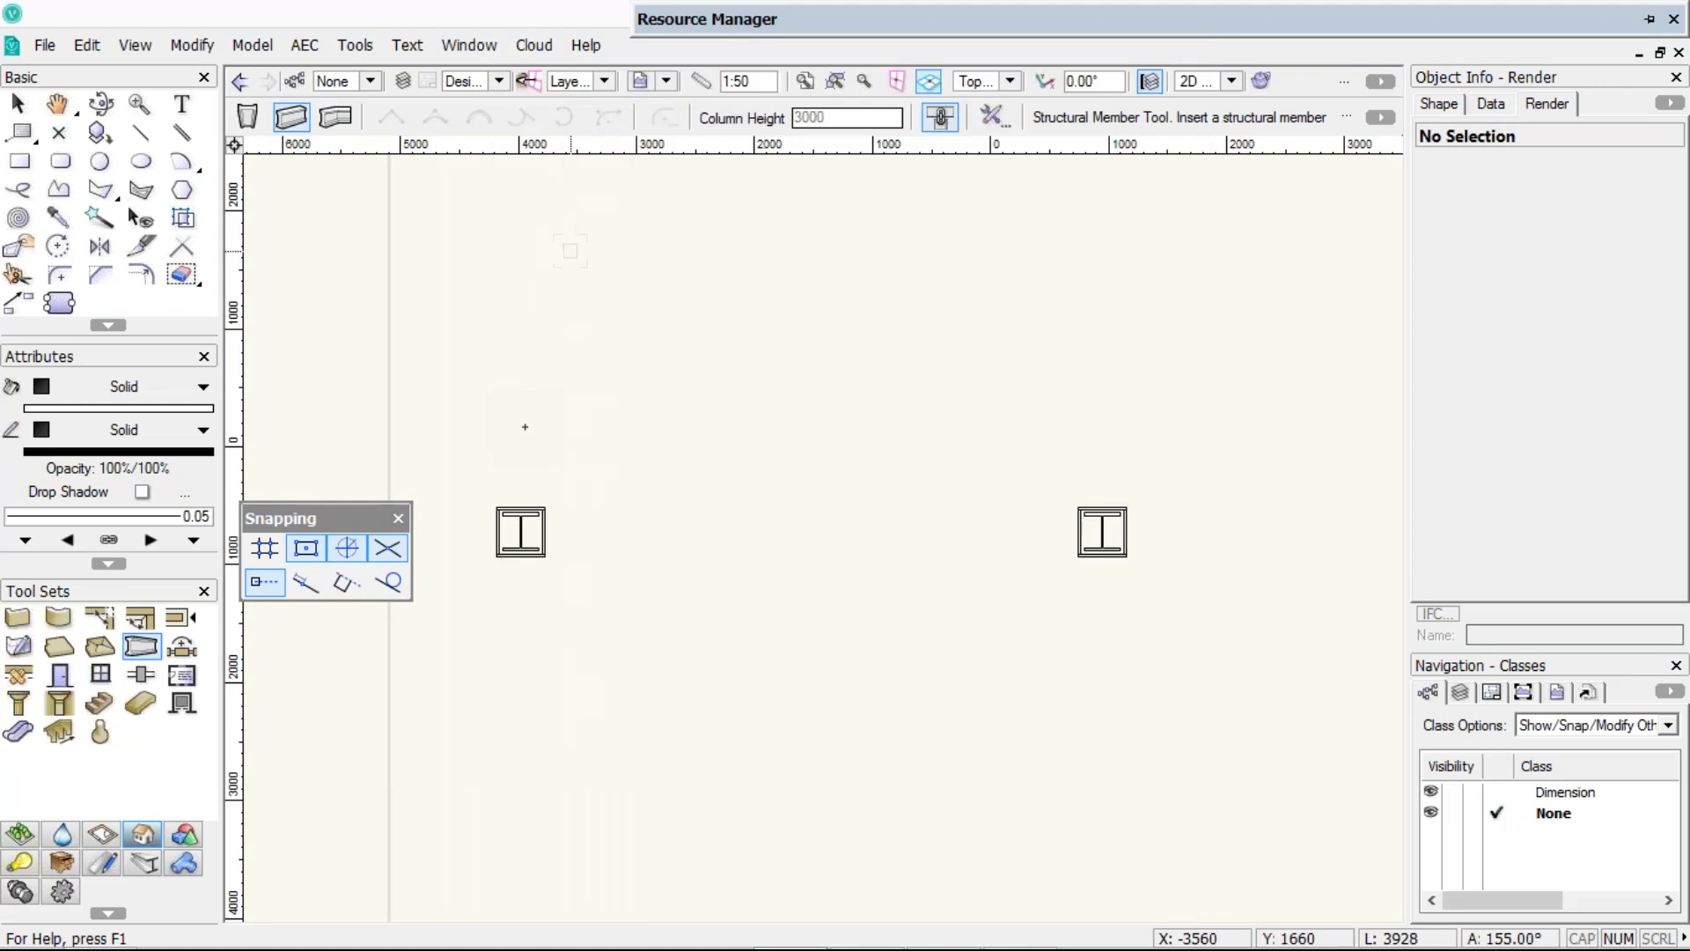
- Try placing the raised beam between the two columns, orbit it in 3D, and remove it back in plan view
{"action": "left_click", "coordinate": [520, 531]}
{"action": "left_click", "coordinate": [1091, 529]}
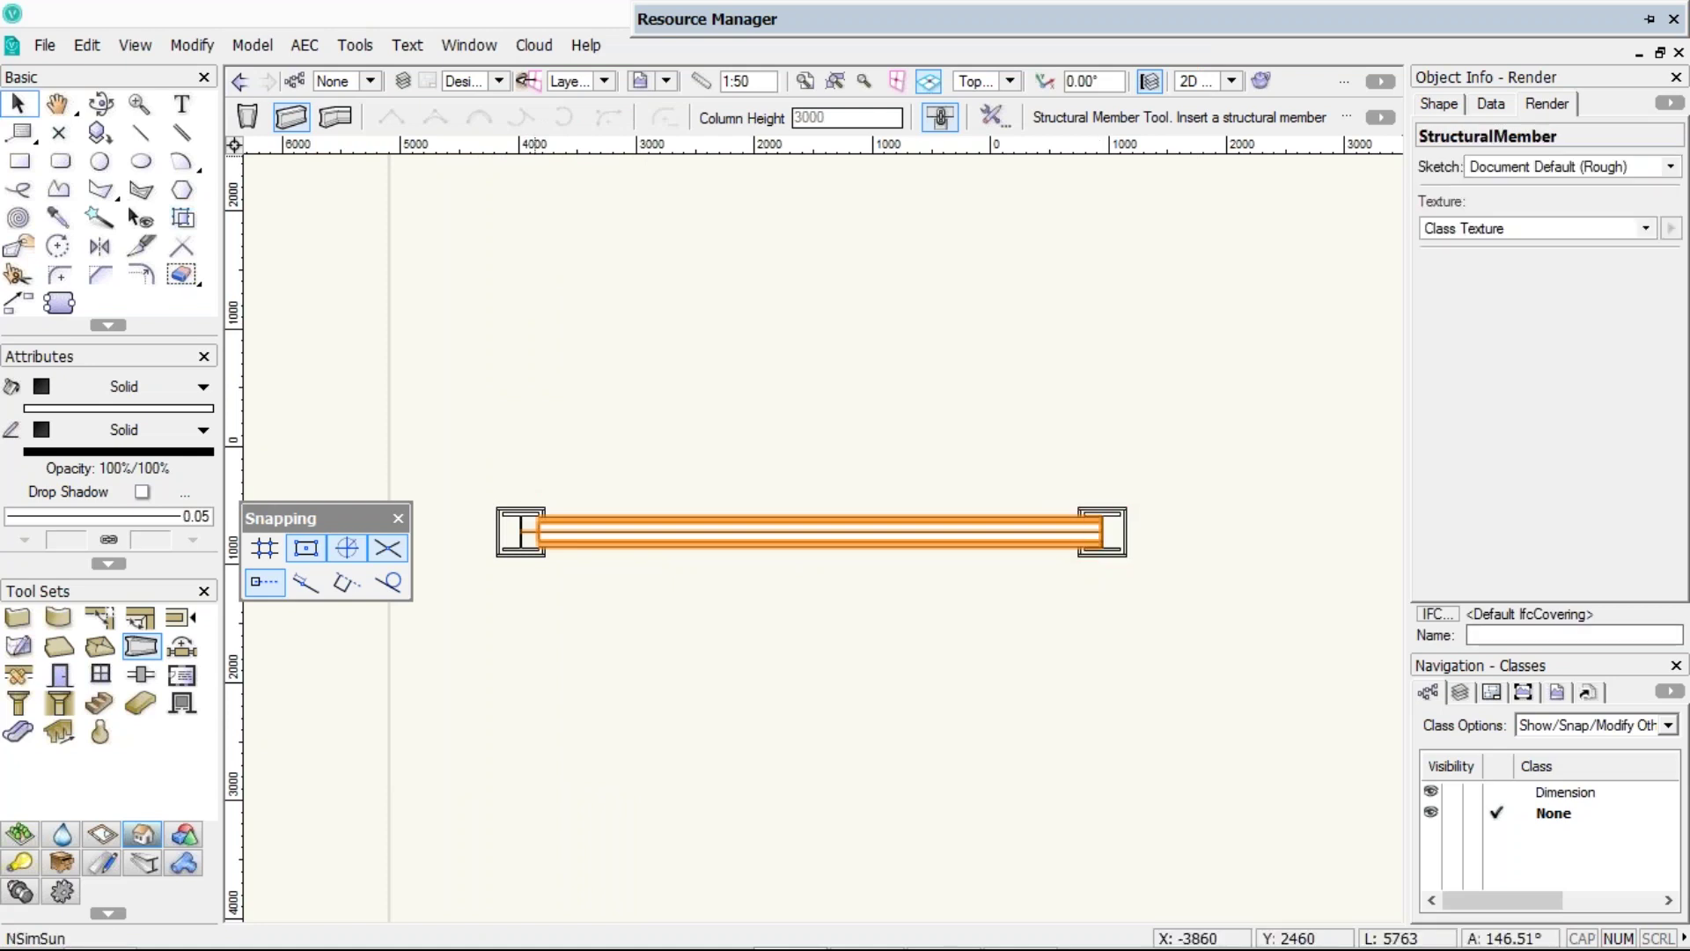
{"action": "middle_click_drag", "start_coordinate": [805, 434], "coordinate": [750, 370], "text": "ctrl"}
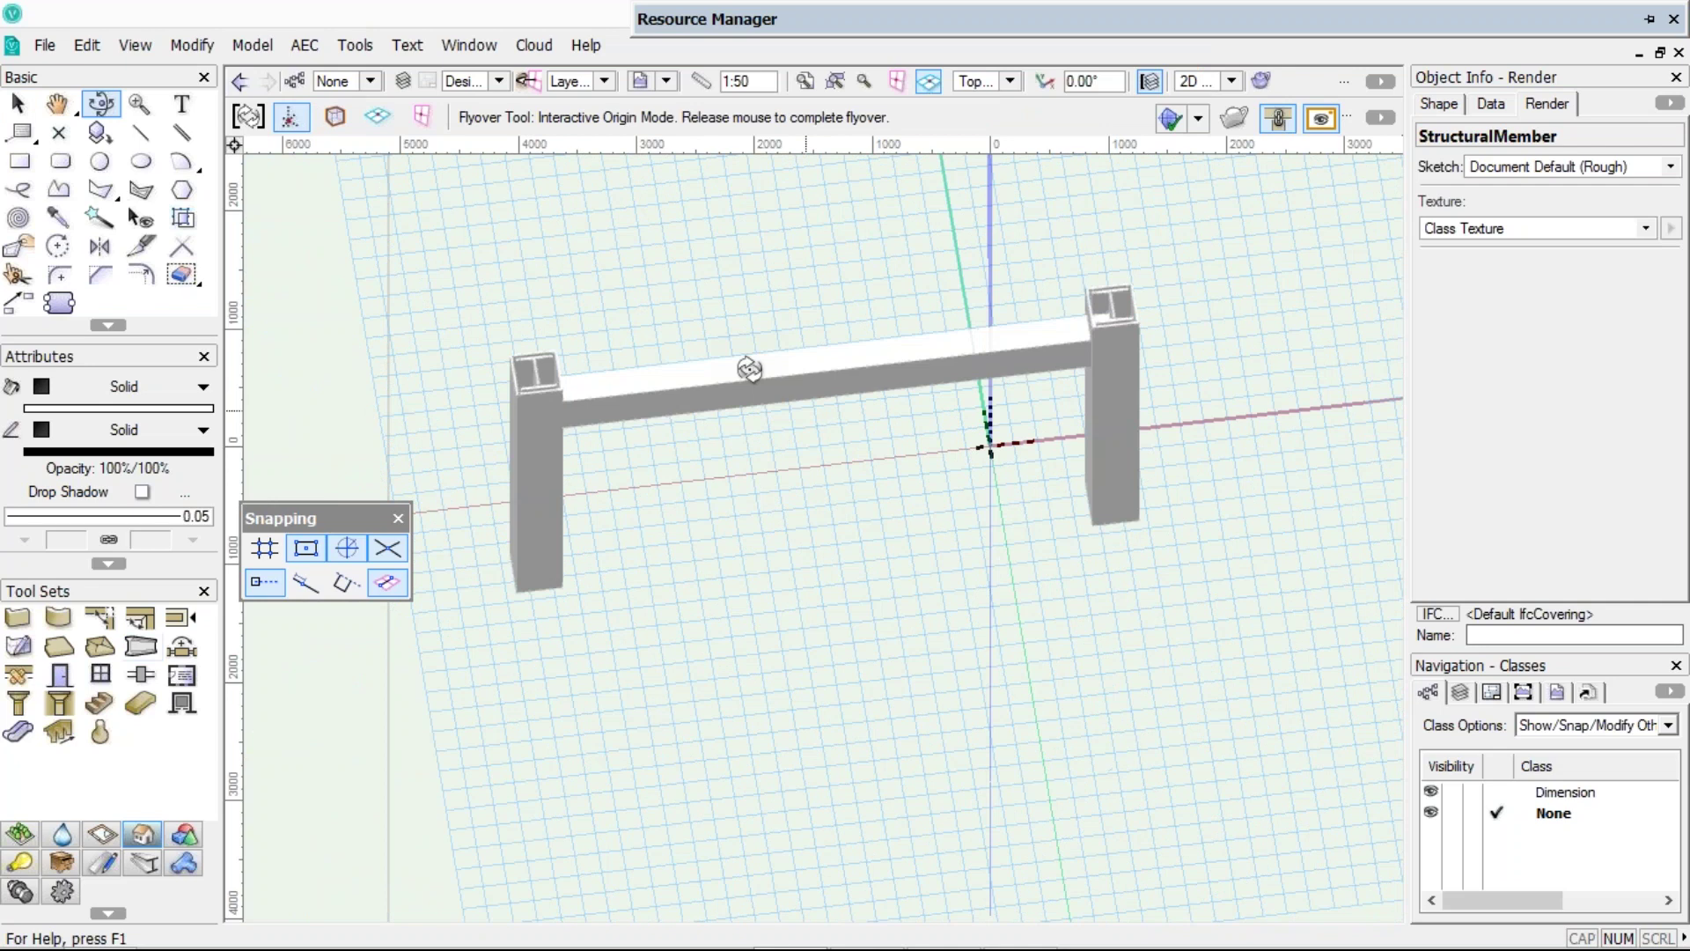
{"action": "left_click_drag", "start_coordinate": [749, 370], "coordinate": [989, 441]}
{"action": "key", "text": "ctrl+5"}
{"action": "key", "text": "x"}
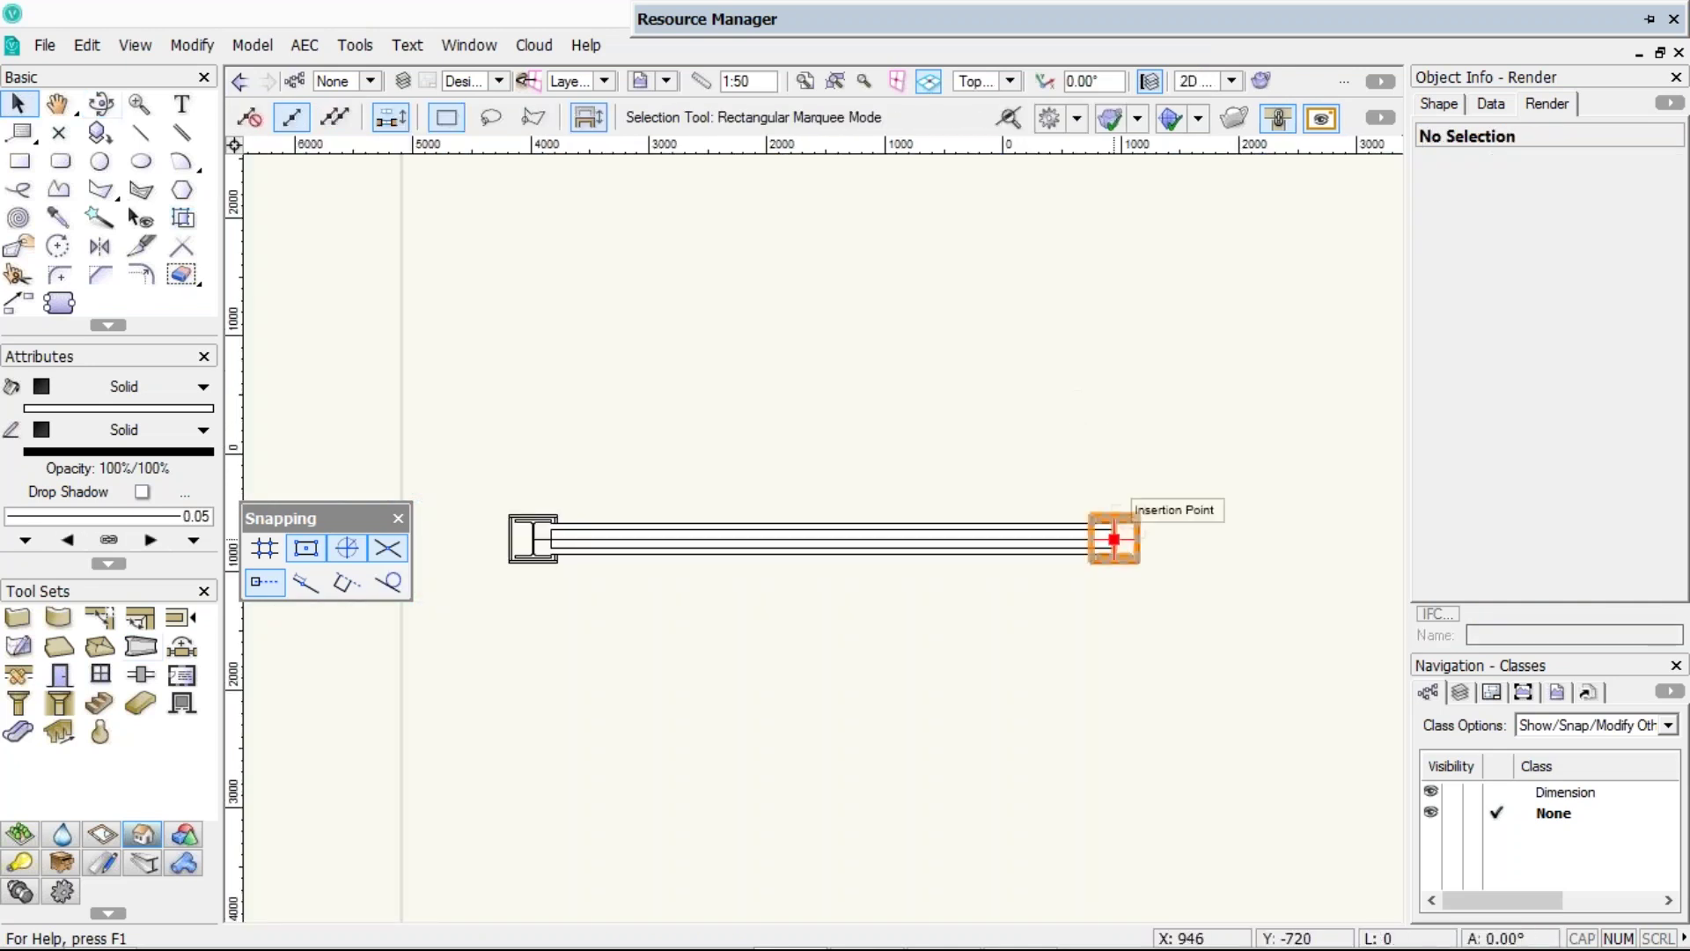
{"action": "mouse_move", "coordinate": [1113, 539]}
{"action": "left_mouse_down"}
{"action": "mouse_move", "coordinate": [1264, 540]}
{"action": "mouse_move", "coordinate": [1247, 560]}
{"action": "mouse_move", "coordinate": [1114, 538]}
{"action": "left_mouse_up"}
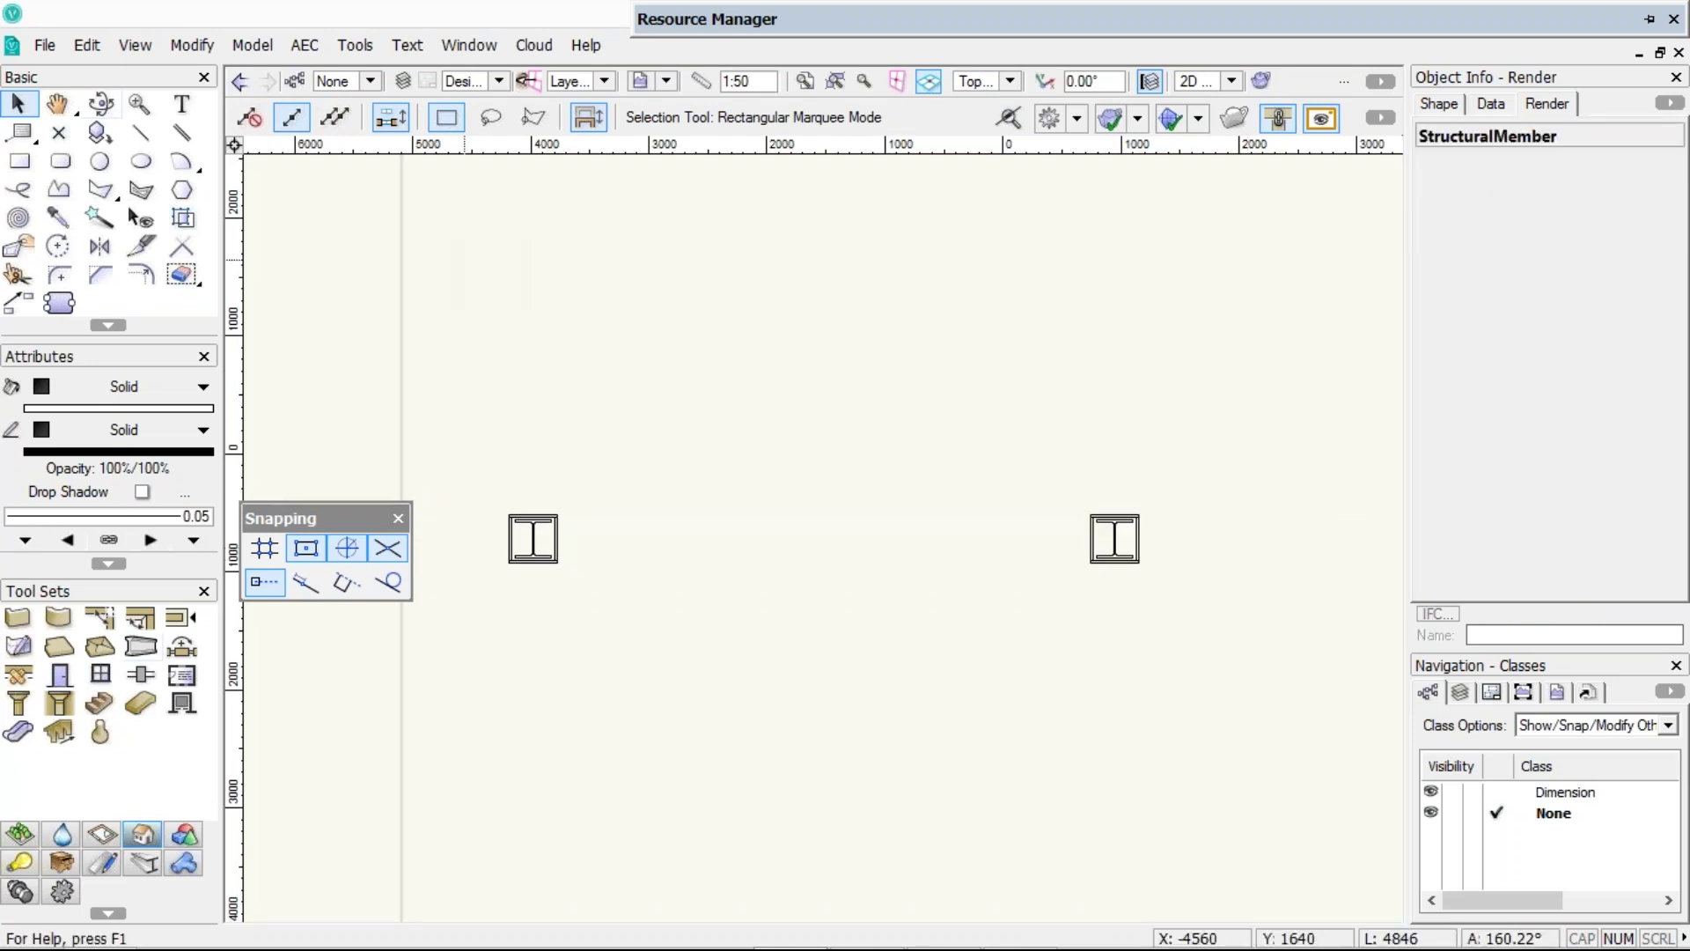
- Place a beam about 4930 long between the two columns' insertion points, and move the left column about 610 outward
{"action": "left_click", "coordinate": [141, 647]}
{"action": "left_click", "coordinate": [533, 539]}
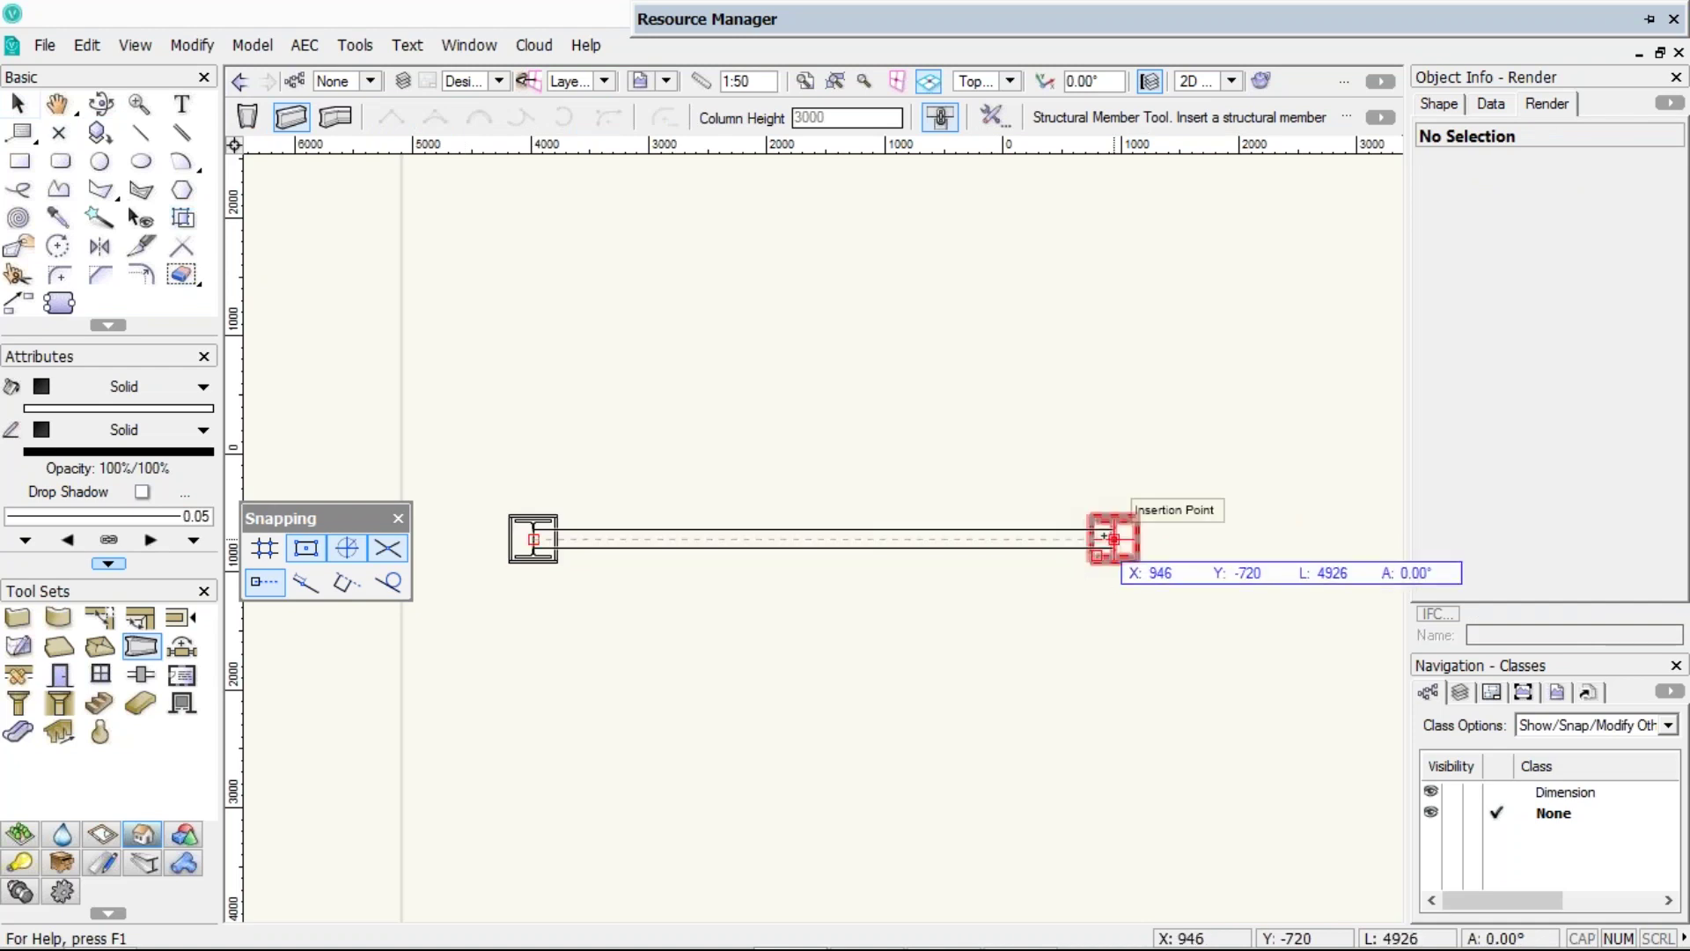
{"action": "left_click", "coordinate": [1111, 538]}
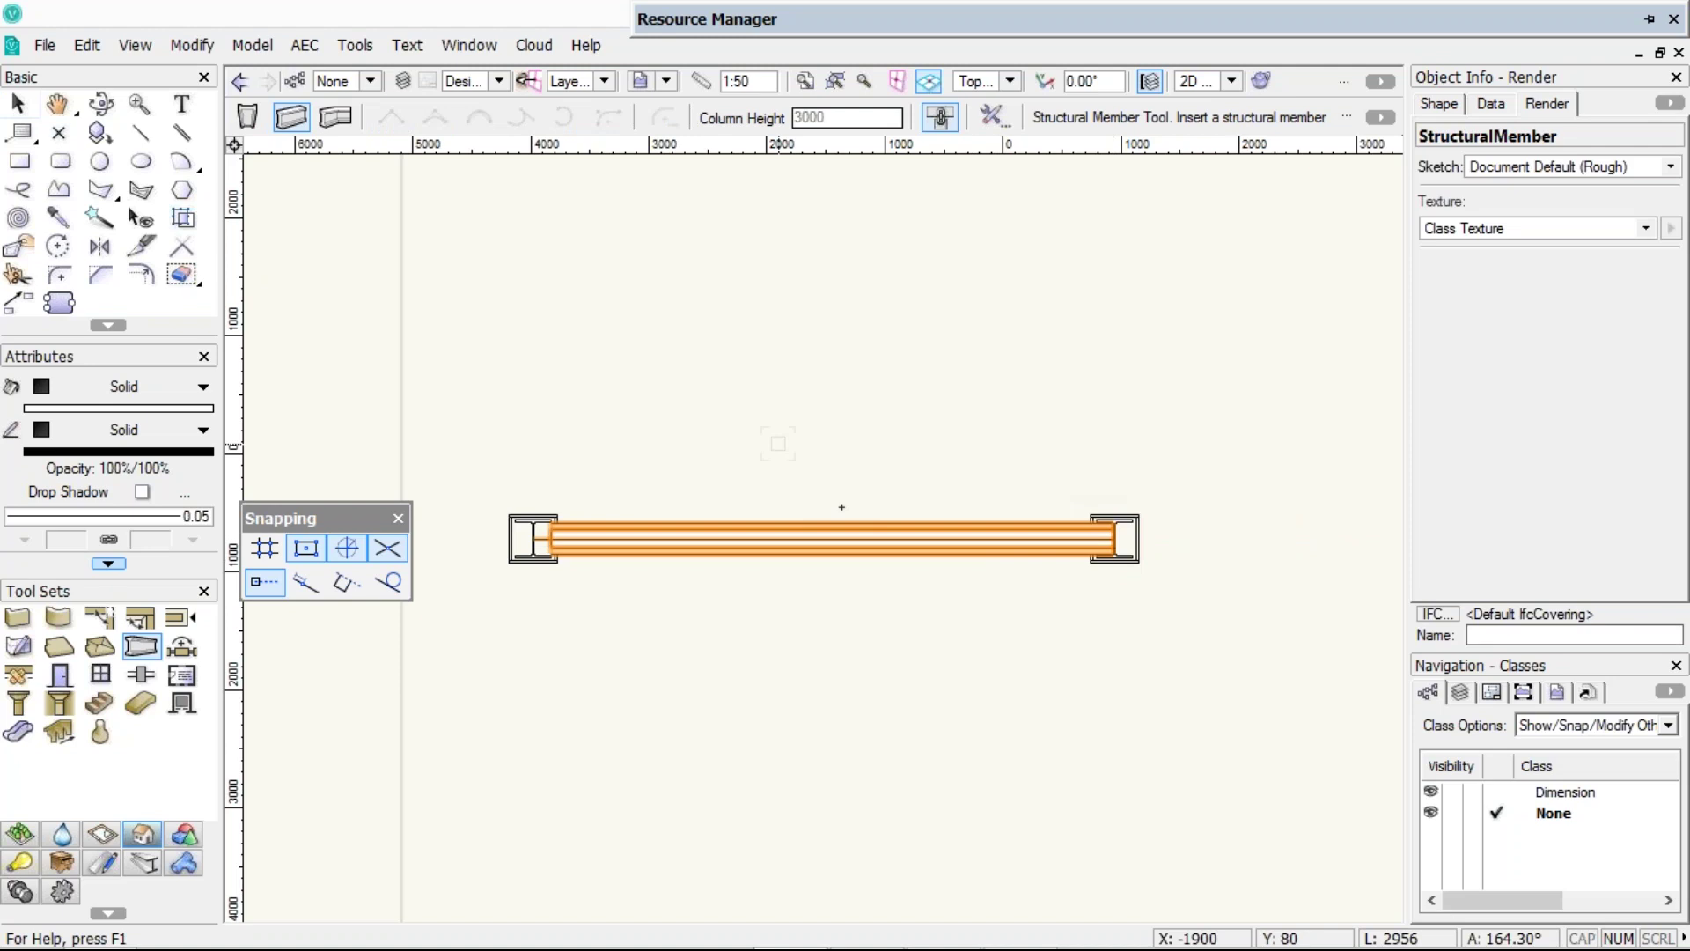
{"action": "key", "text": "x"}
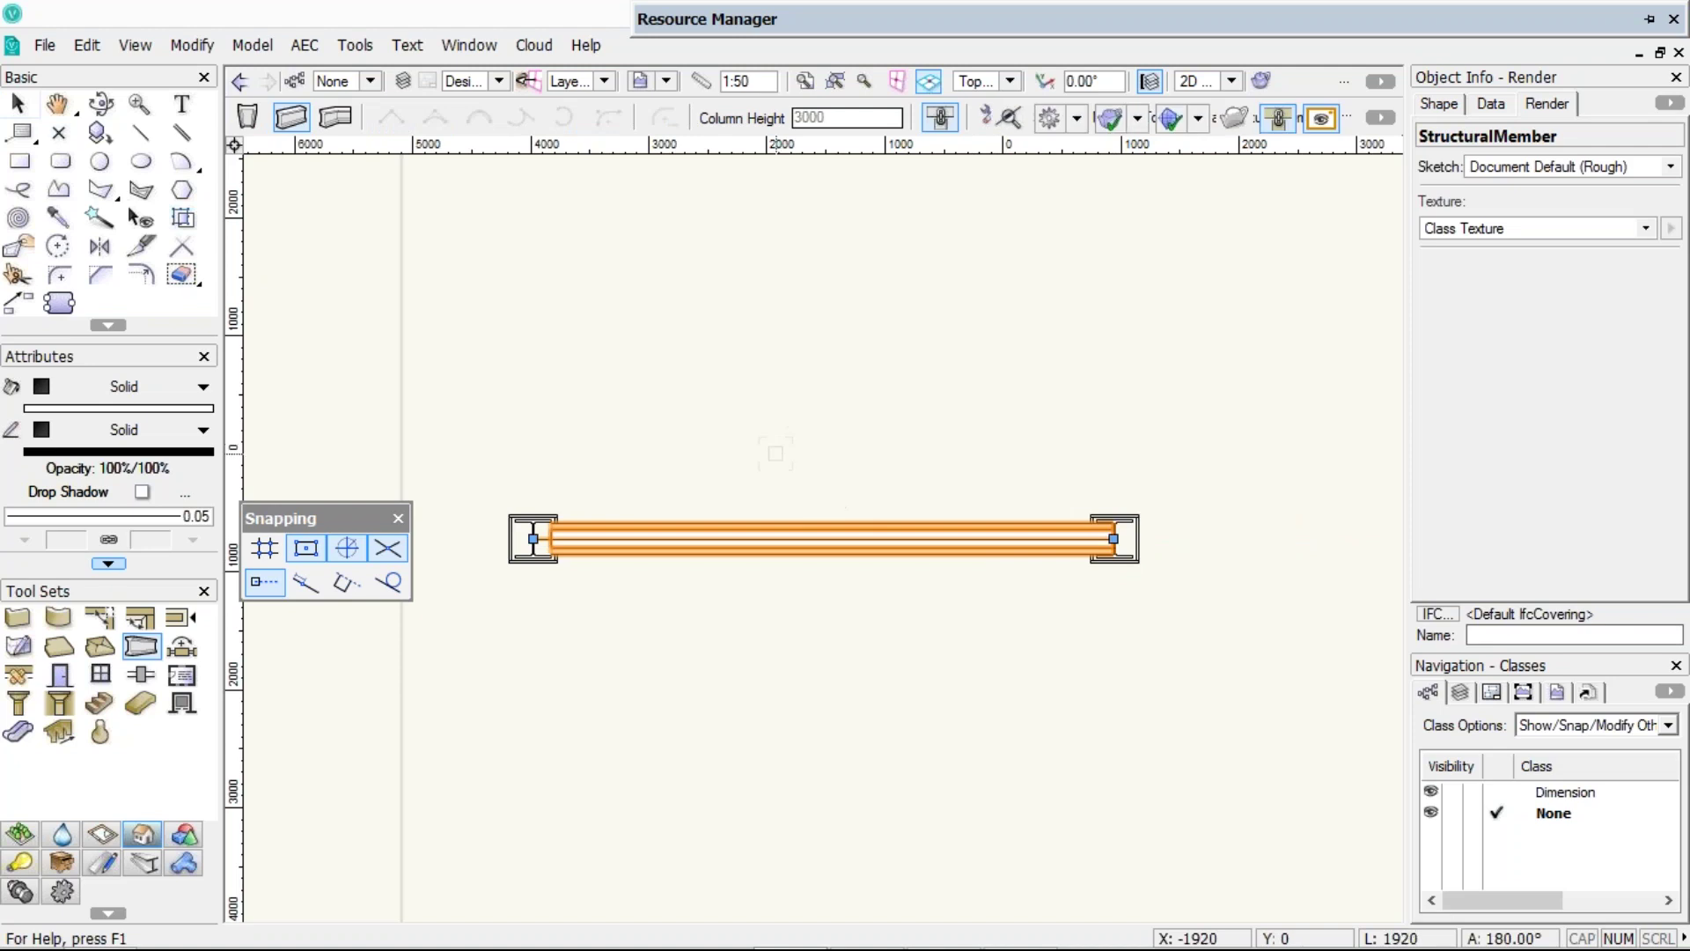
{"action": "left_click_drag", "start_coordinate": [534, 538], "coordinate": [444, 557]}
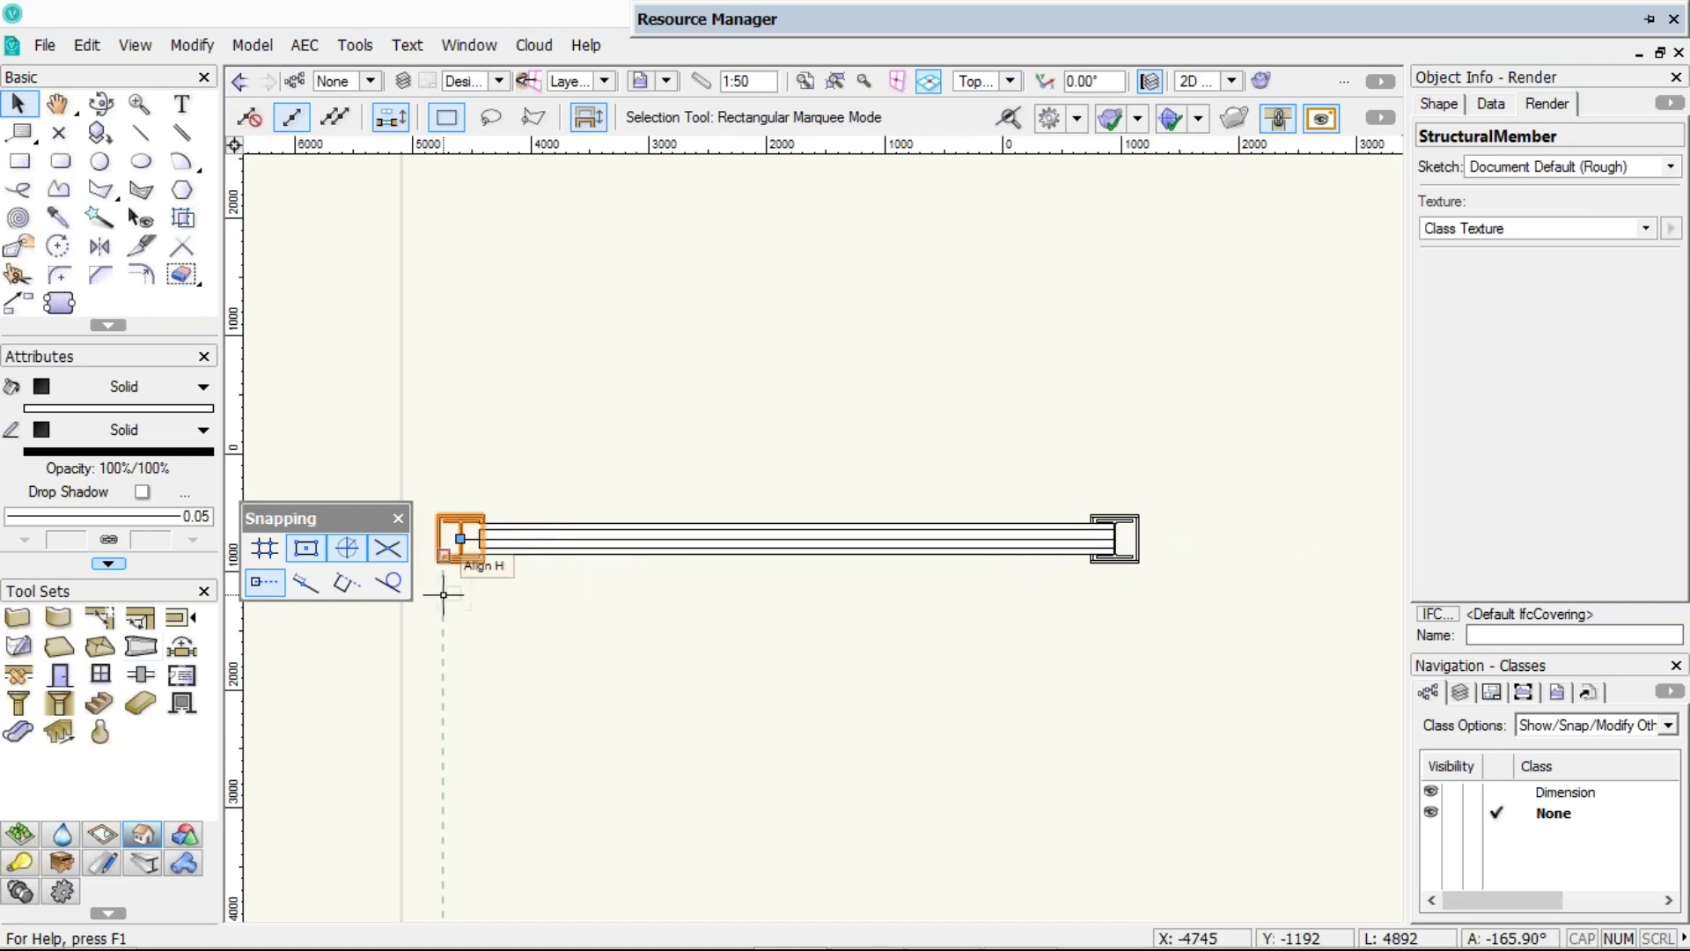
- Copy both columns and their beam straight up the plan by about 3800, and deselect the copy
{"action": "scroll", "coordinate": [483, 562], "scroll_direction": "down", "scroll_amount": 1}
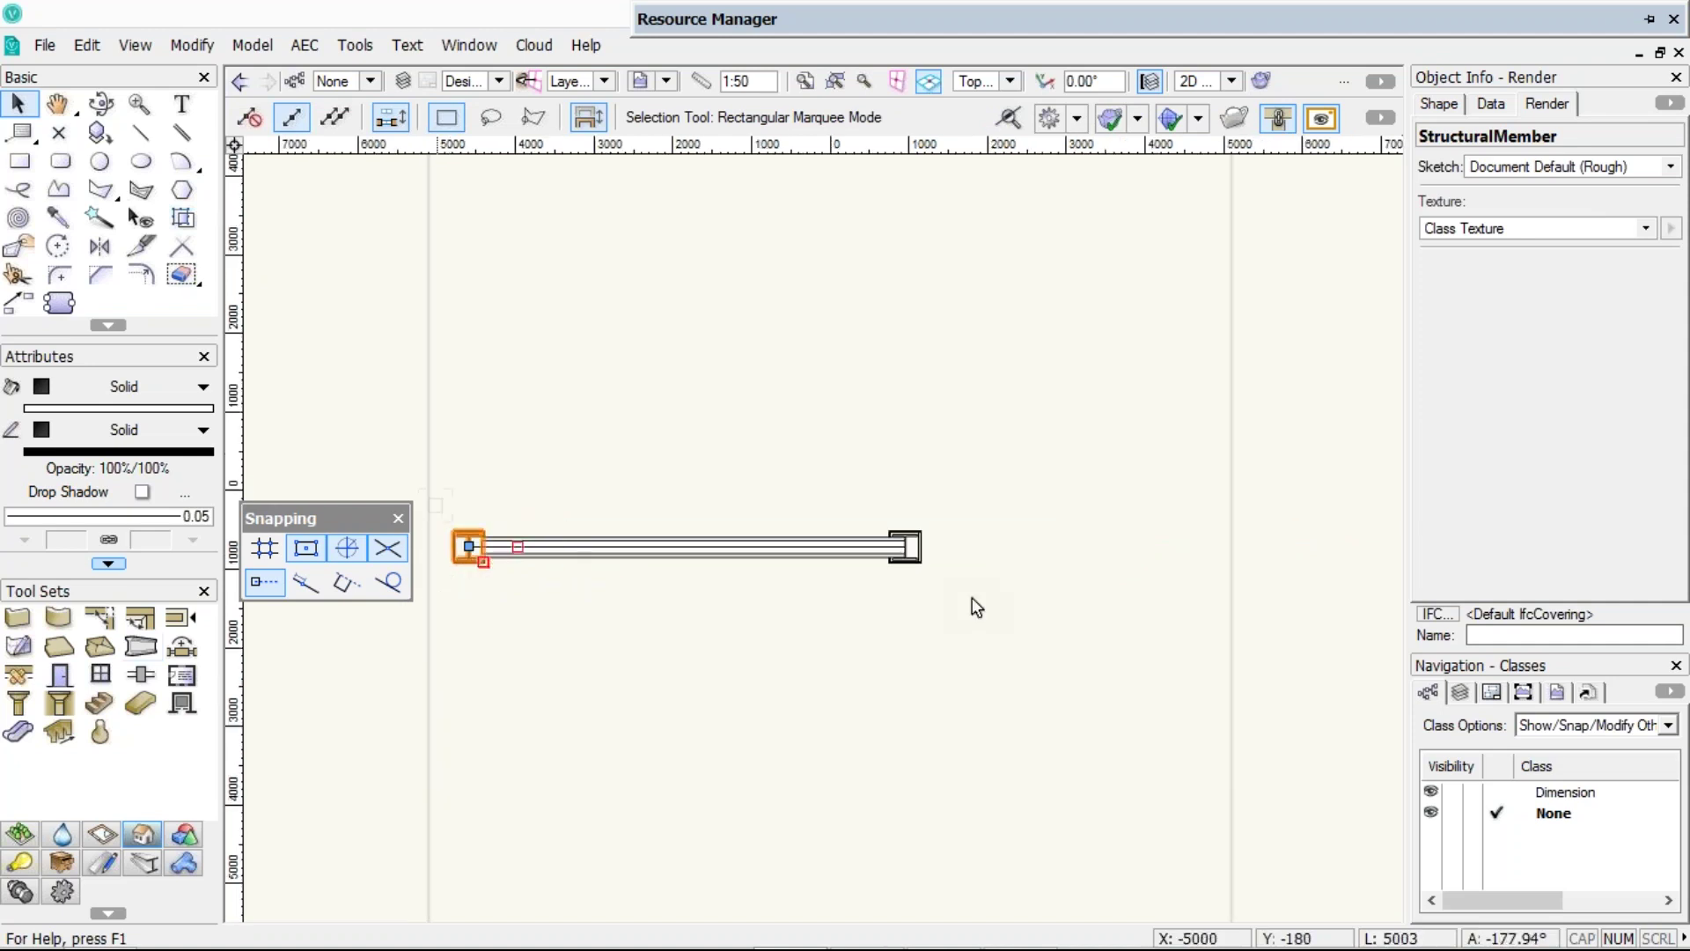
{"action": "key", "text": "ctrl+a"}
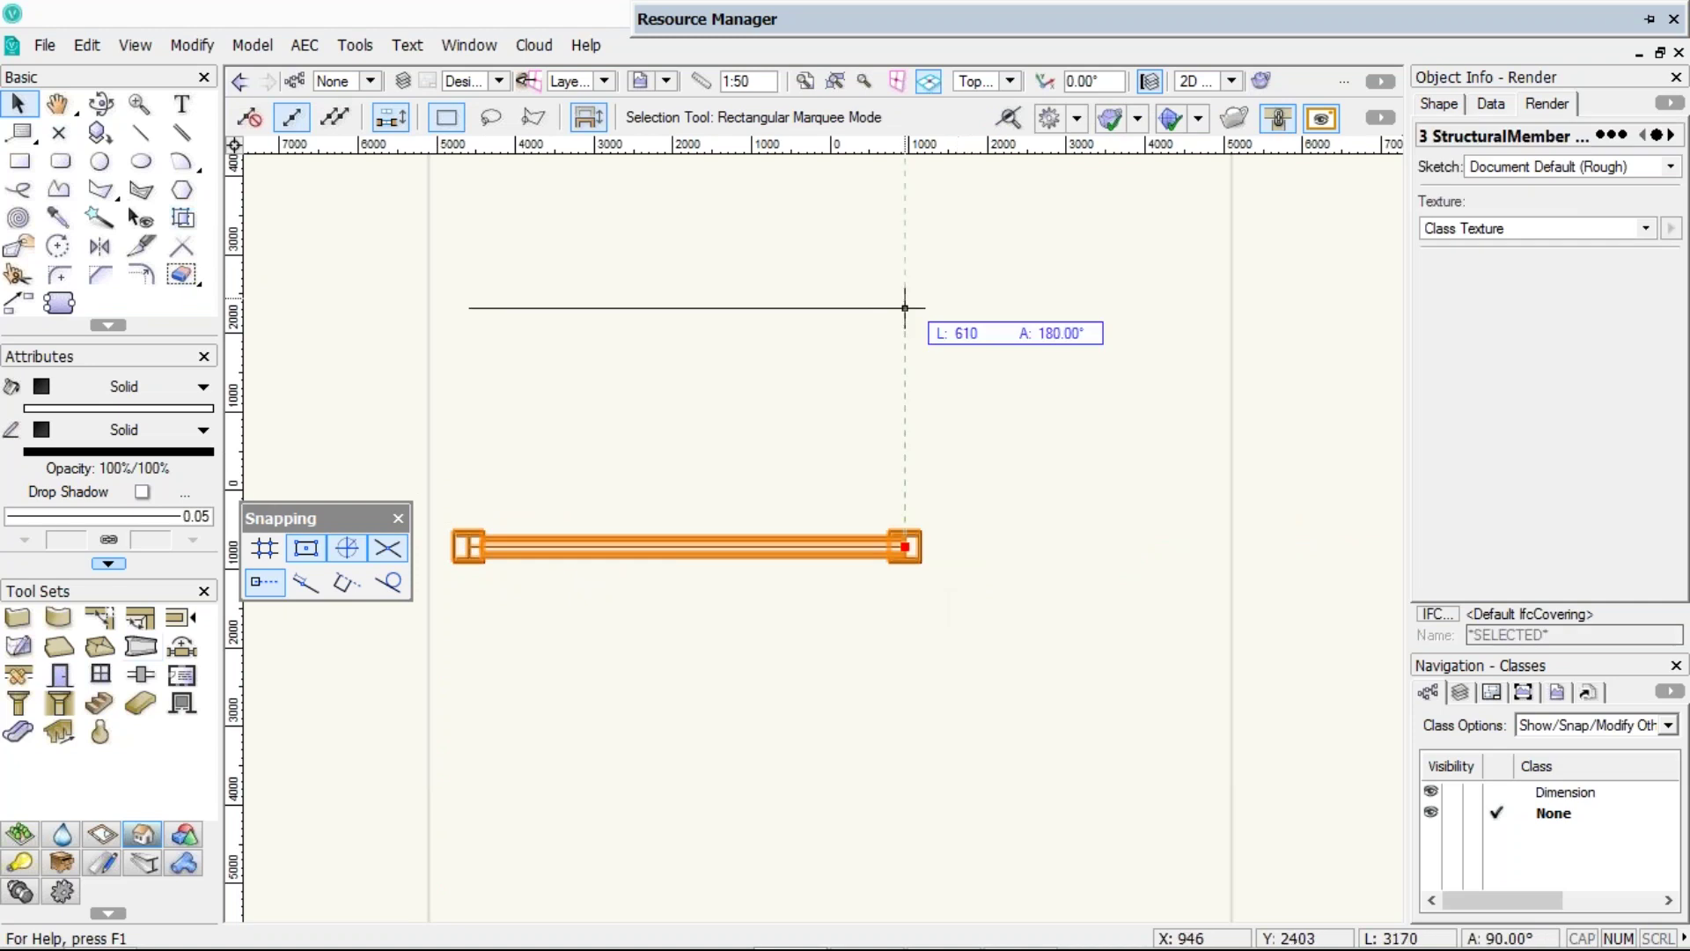
{"action": "left_click_drag", "start_coordinate": [905, 308], "coordinate": [905, 248], "text": "ctrl"}
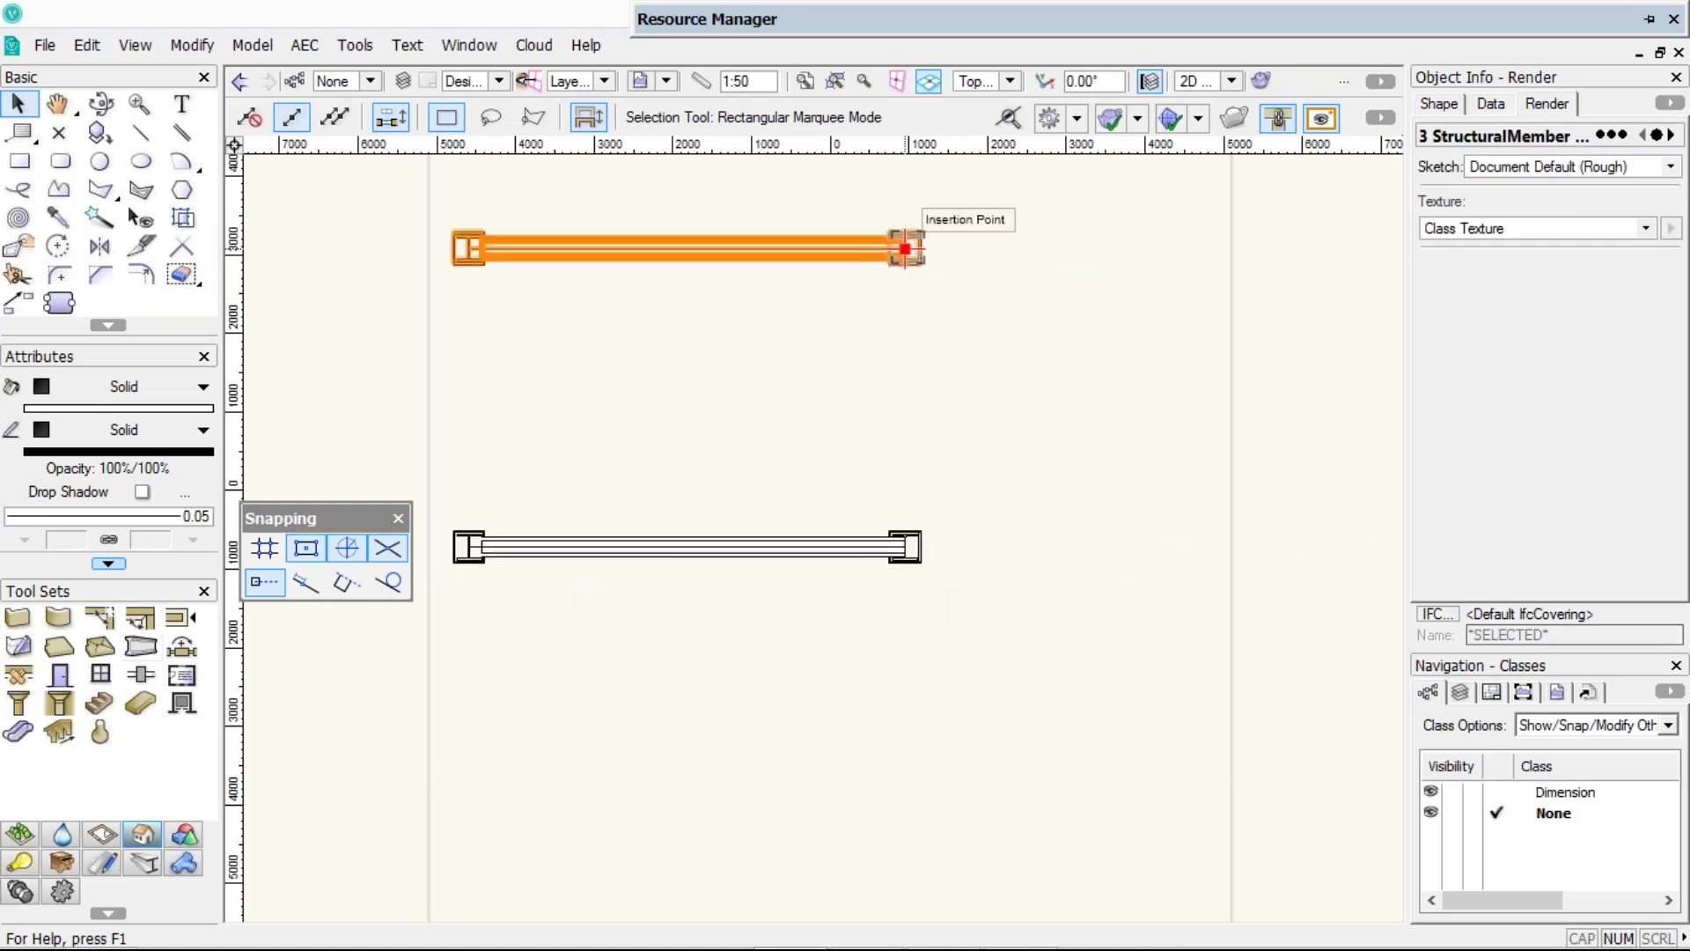
{"action": "left_click", "coordinate": [624, 293]}
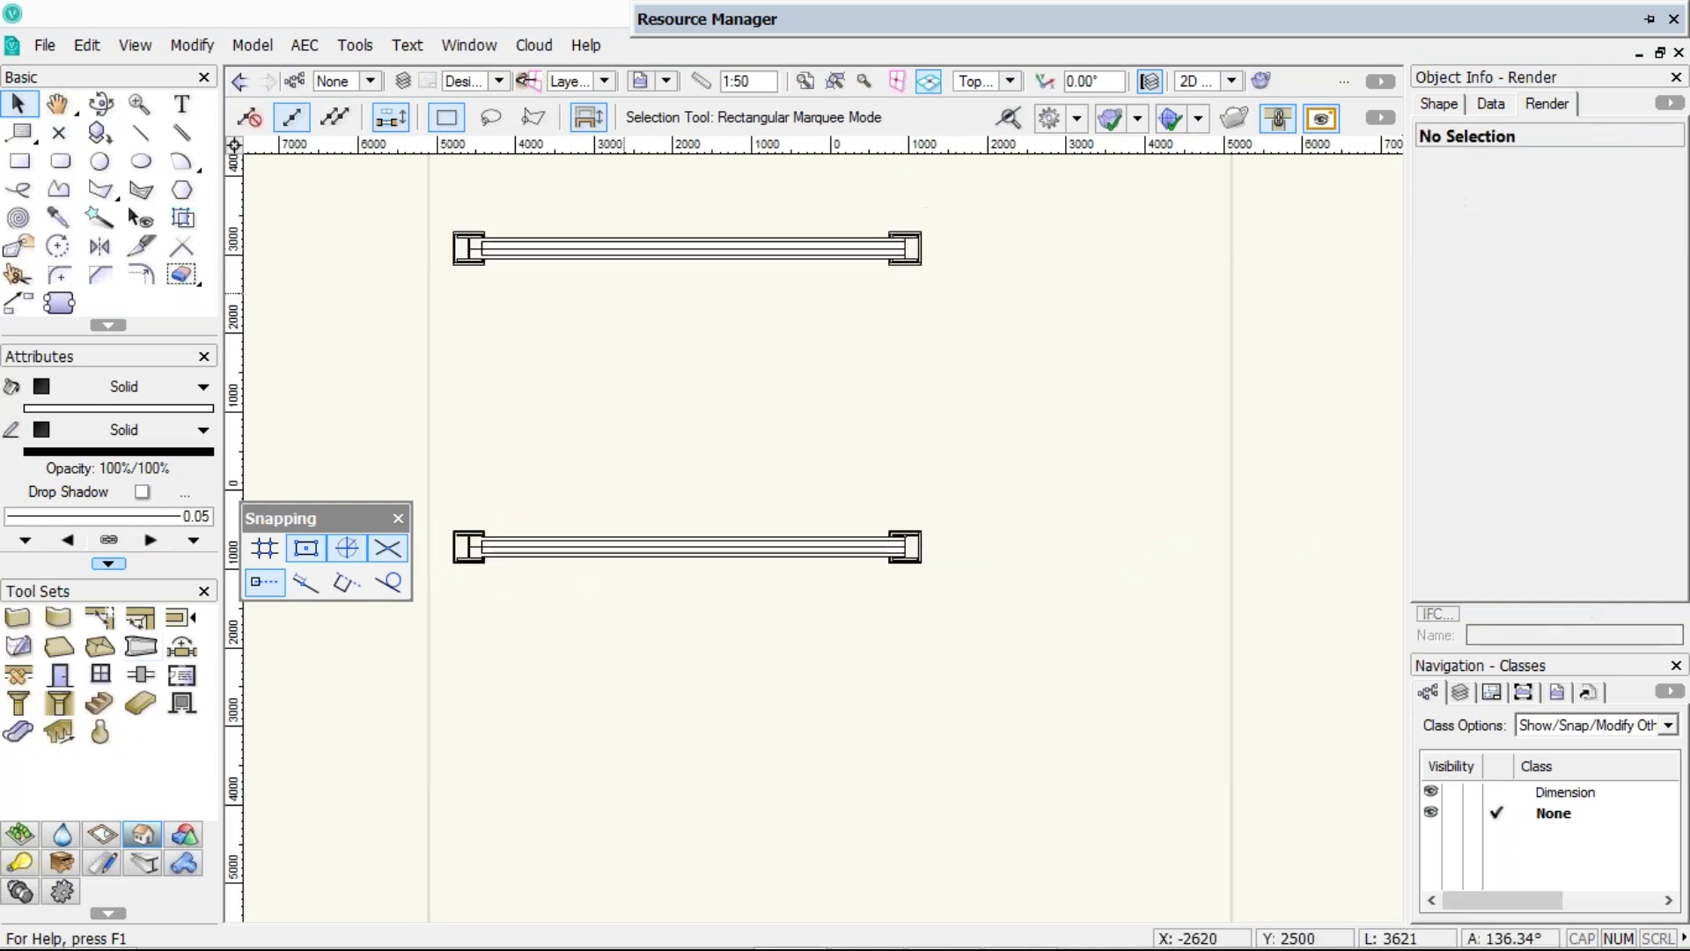
- Place two beams joining the lower columns to the upper ones, one at each end, to close the rectangular frame
{"action": "left_click", "coordinate": [144, 646]}
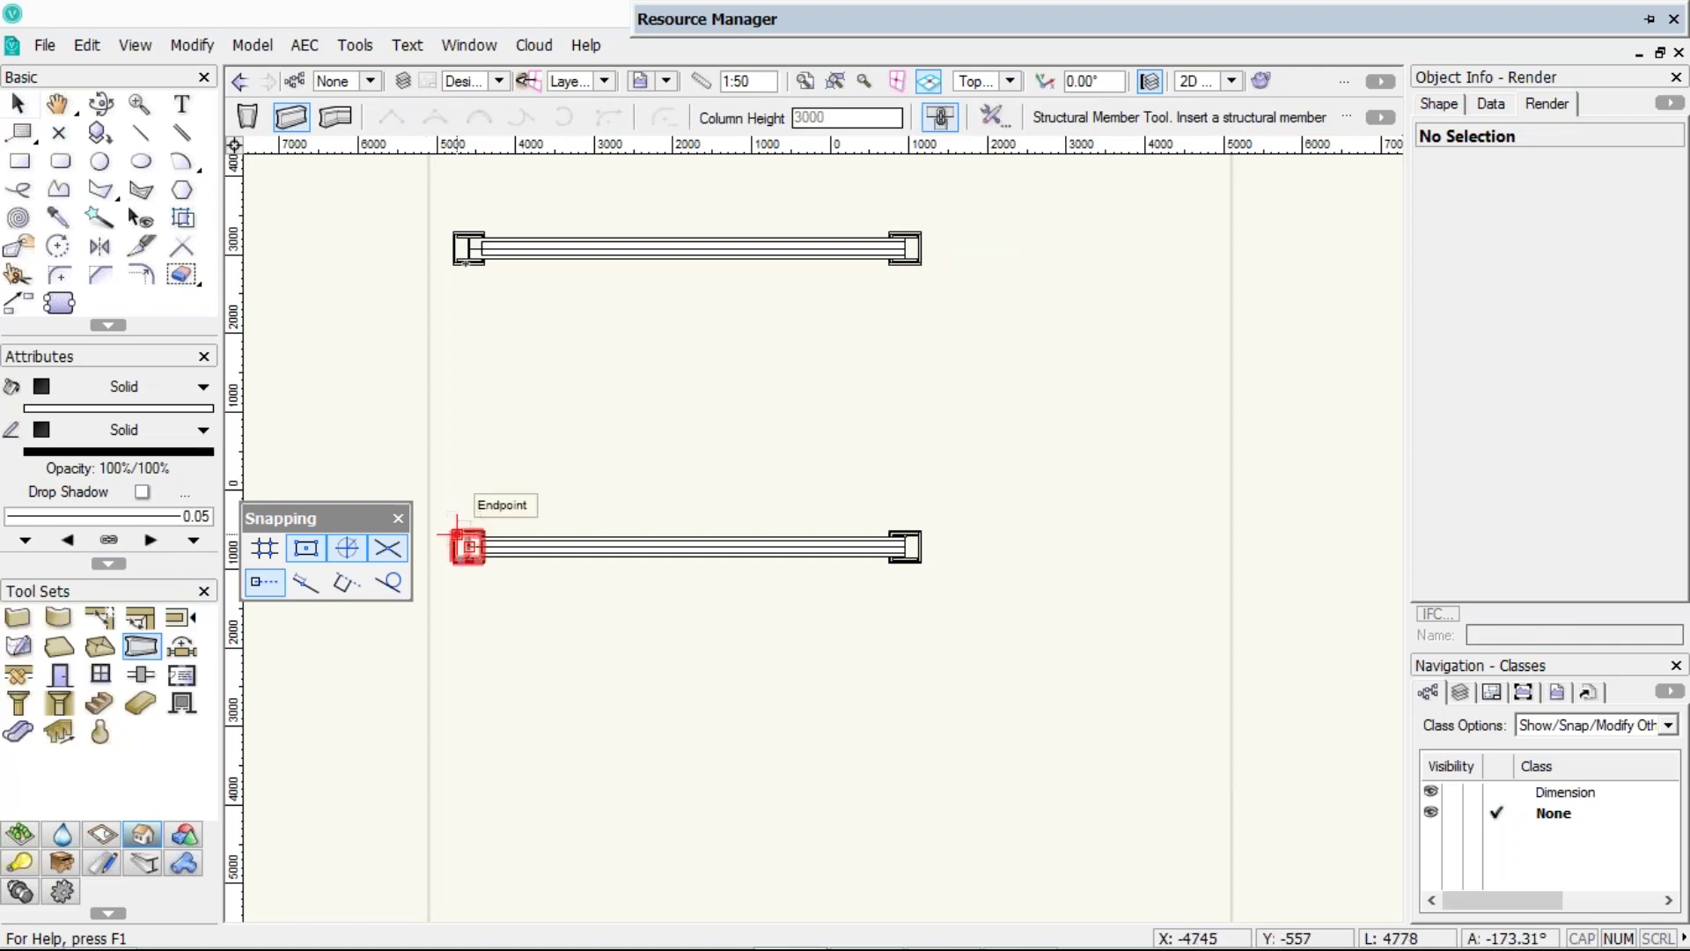
{"action": "left_click", "coordinate": [468, 547]}
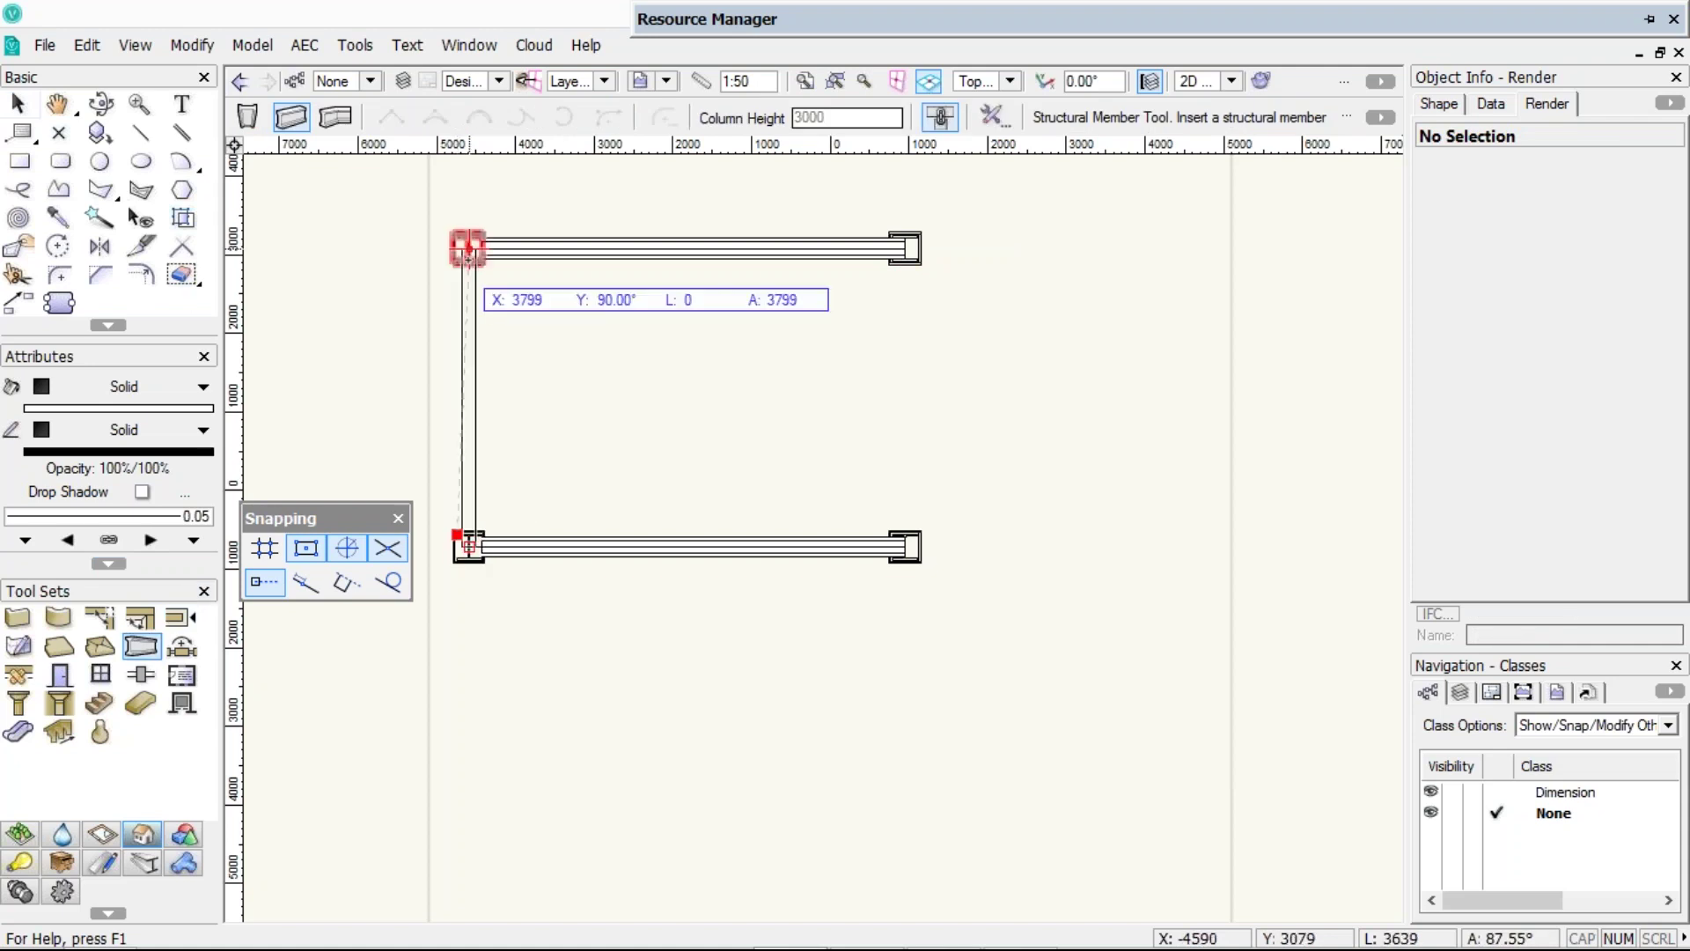
{"action": "left_click", "coordinate": [468, 250]}
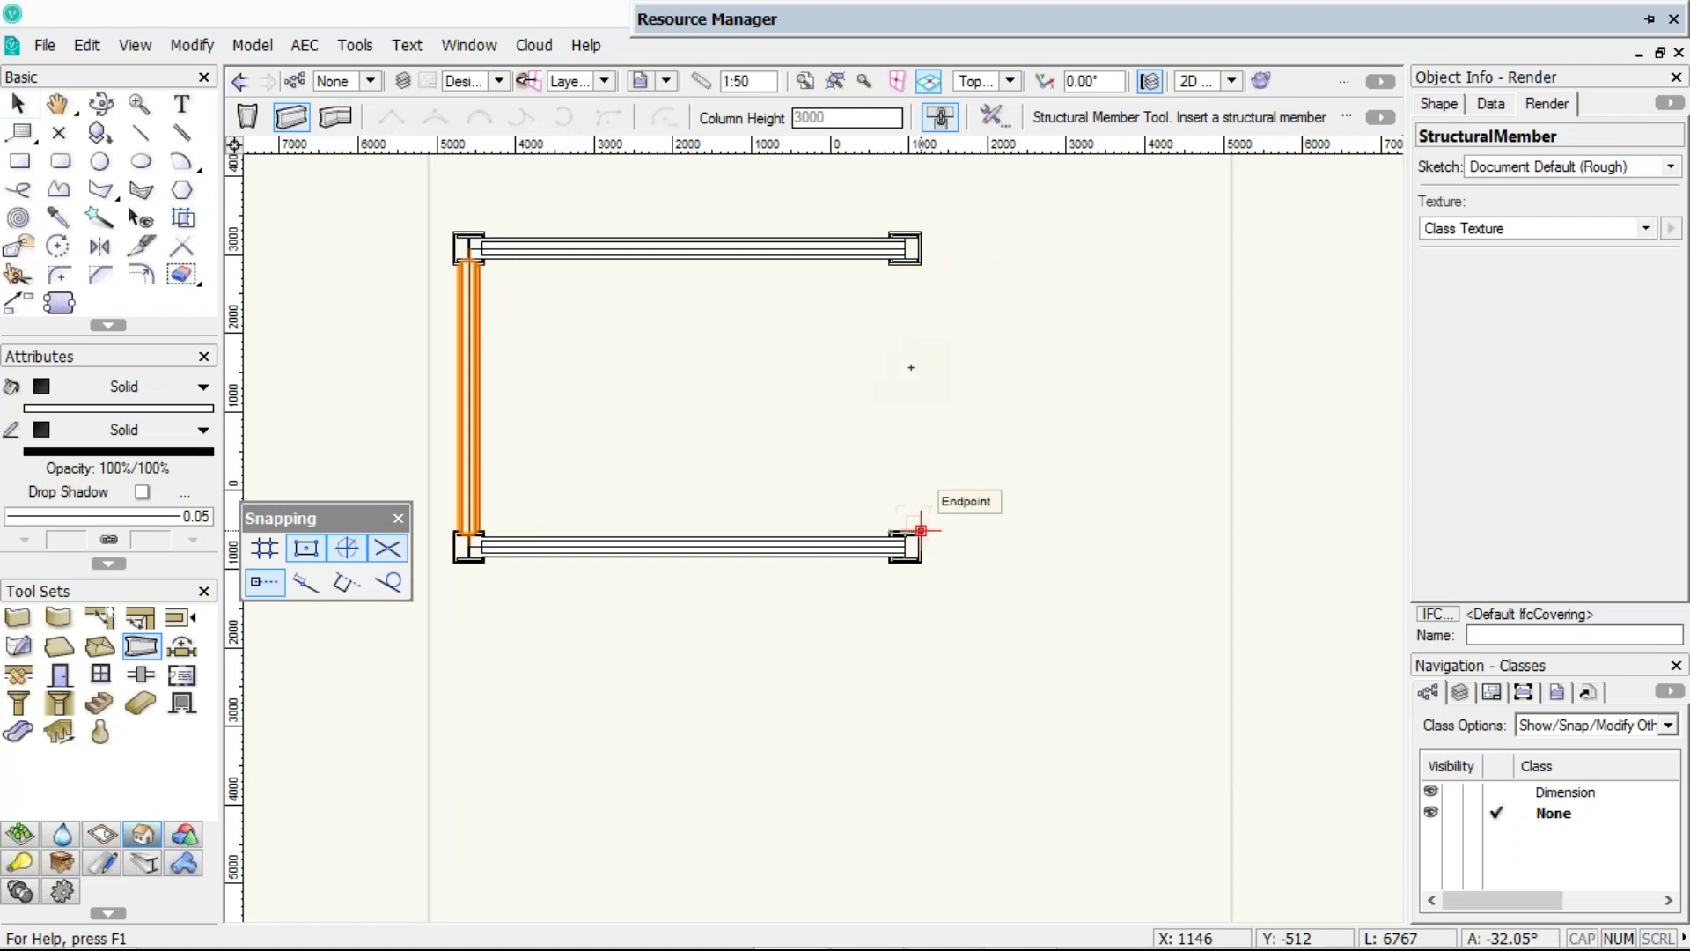
{"action": "left_click", "coordinate": [920, 530]}
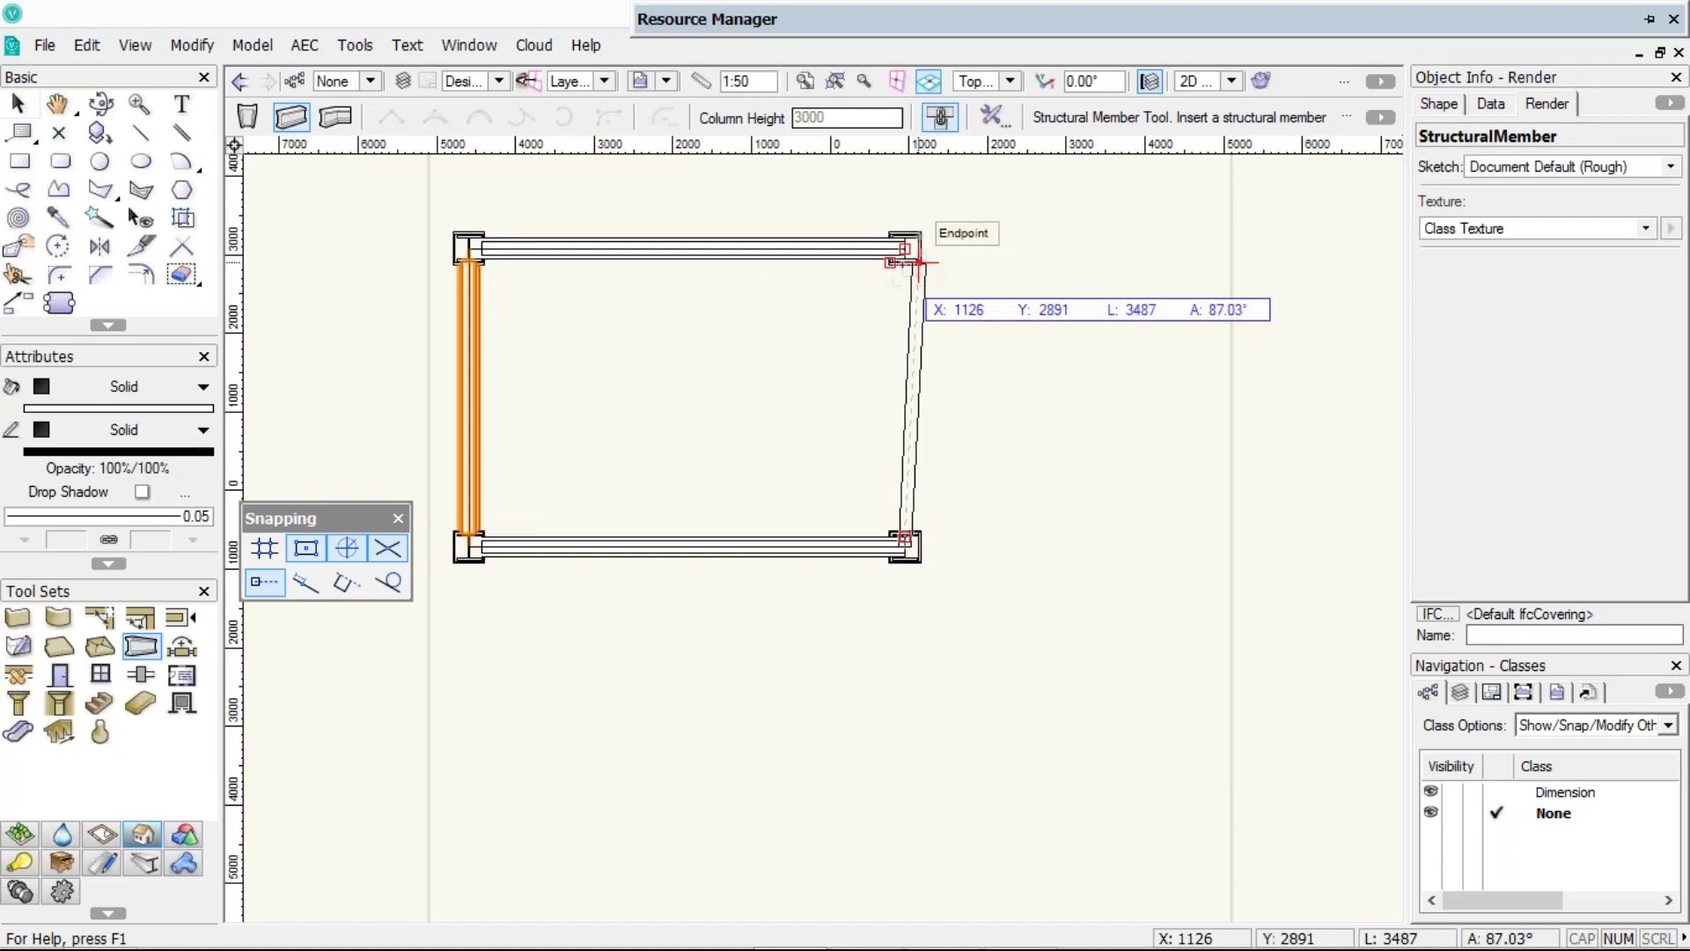
{"action": "left_click", "coordinate": [919, 261]}
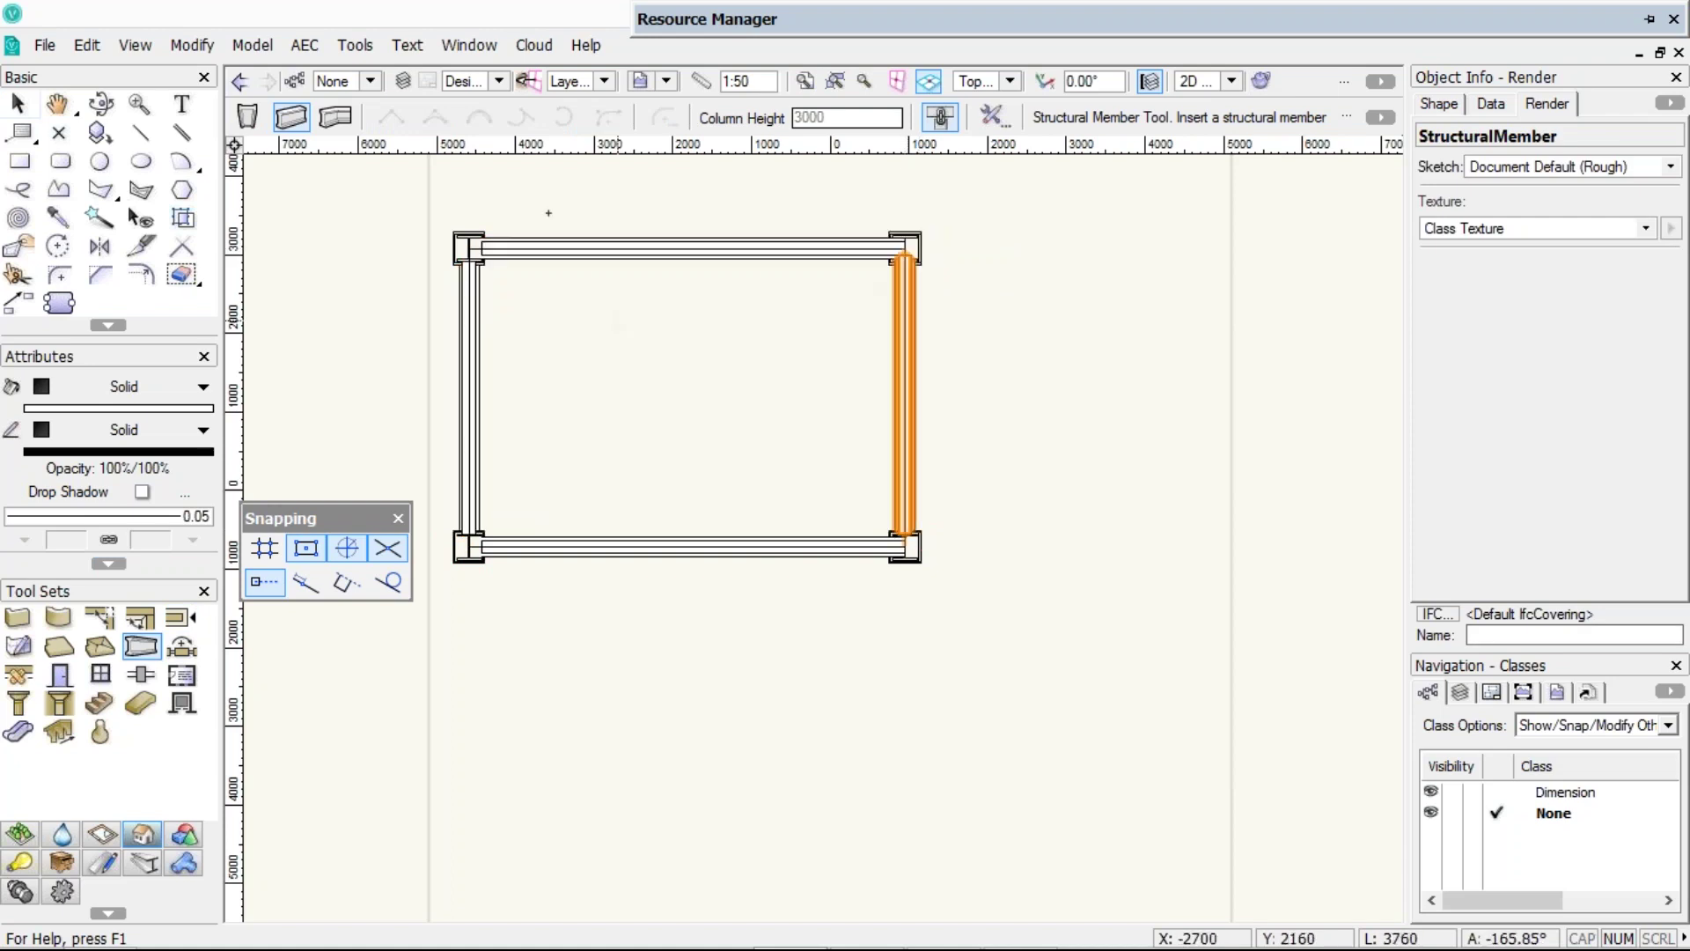
- Move the two lower columns and their connecting beam straight down the plan by about 1240
{"action": "key", "text": "x"}
{"action": "key", "text": "x"}
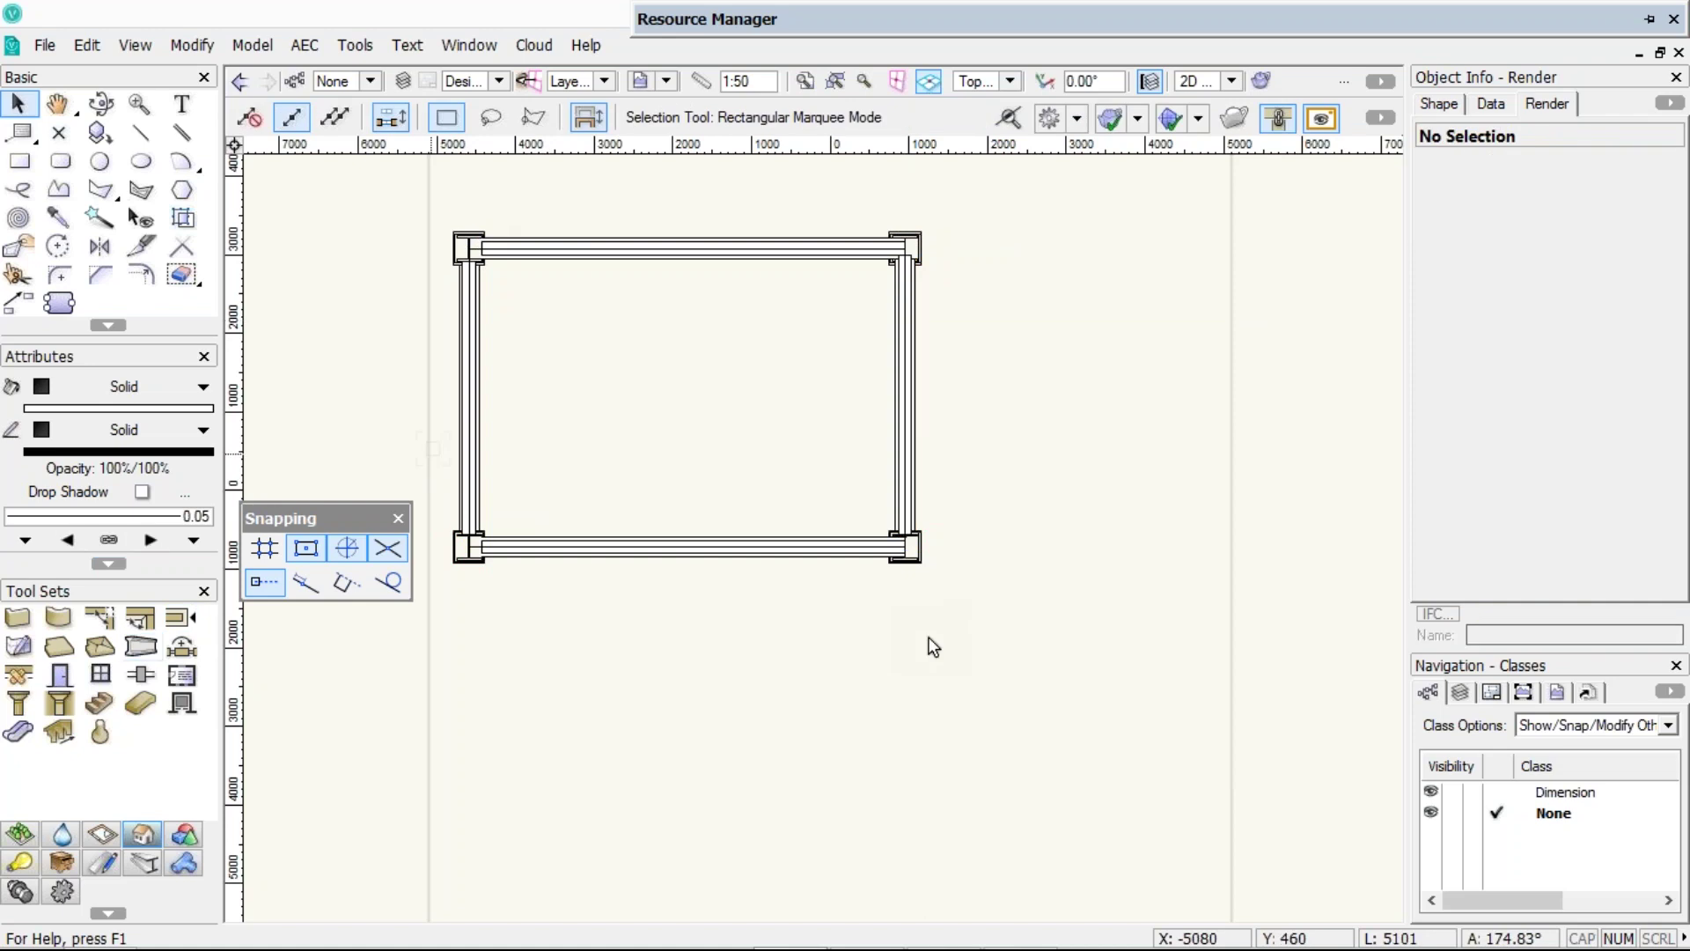
{"action": "left_click_drag", "start_coordinate": [431, 453], "coordinate": [984, 648]}
{"action": "left_click_drag", "start_coordinate": [812, 553], "coordinate": [812, 652]}
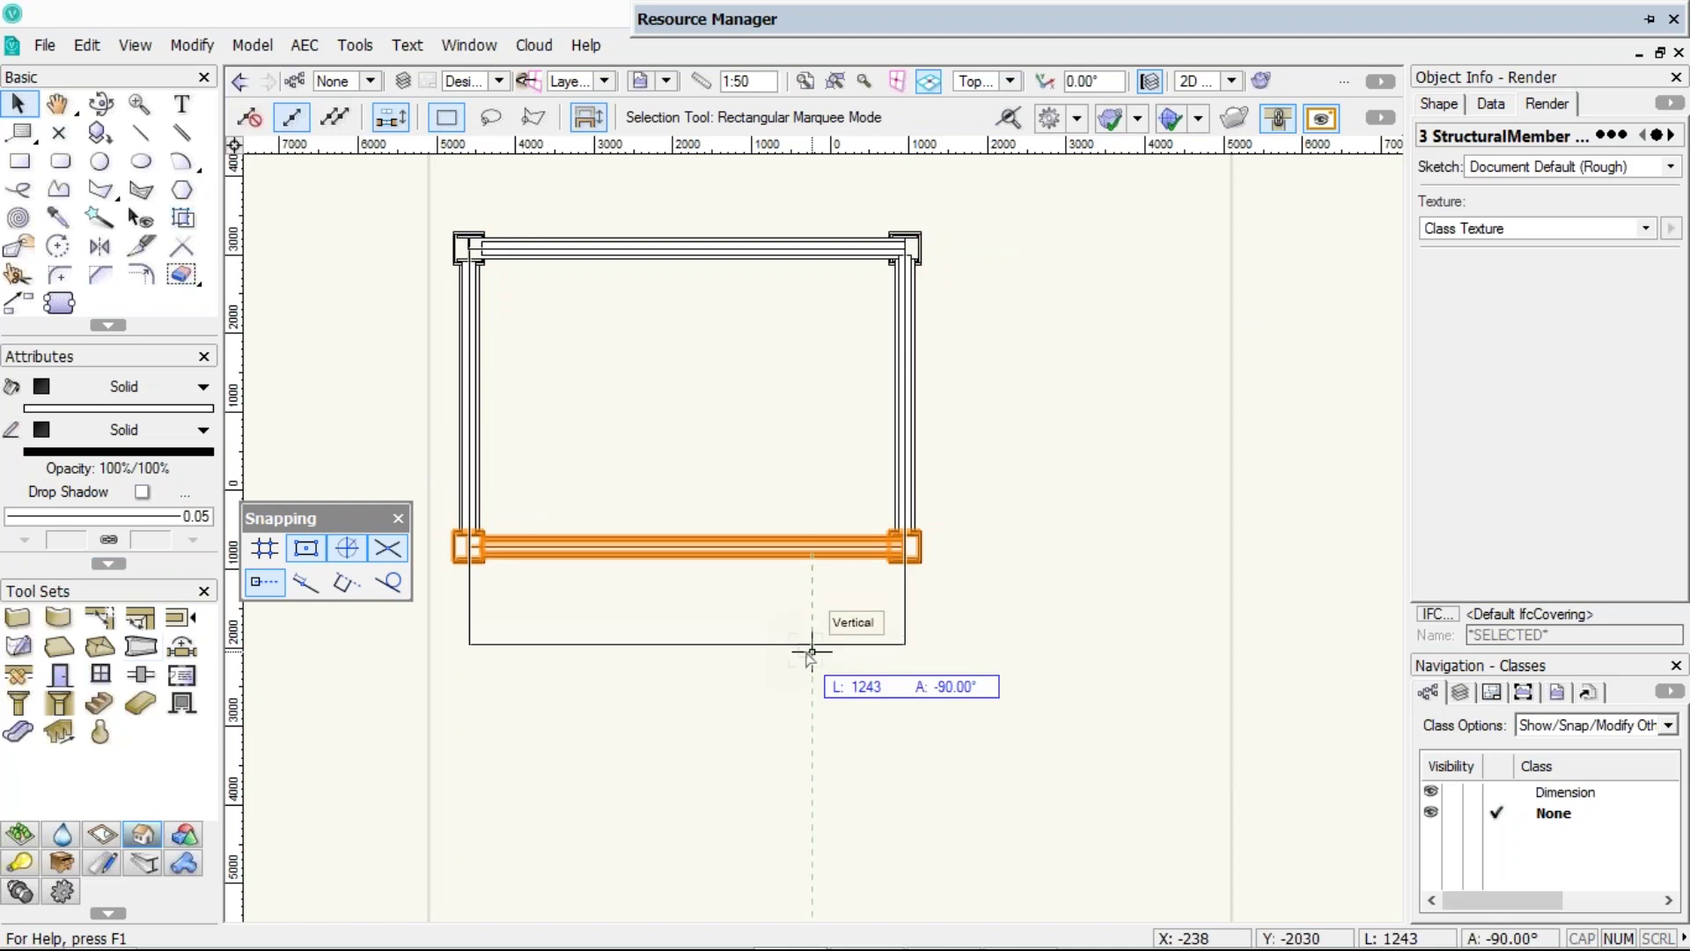
{"action": "left_click_drag", "start_coordinate": [812, 652], "coordinate": [808, 651]}
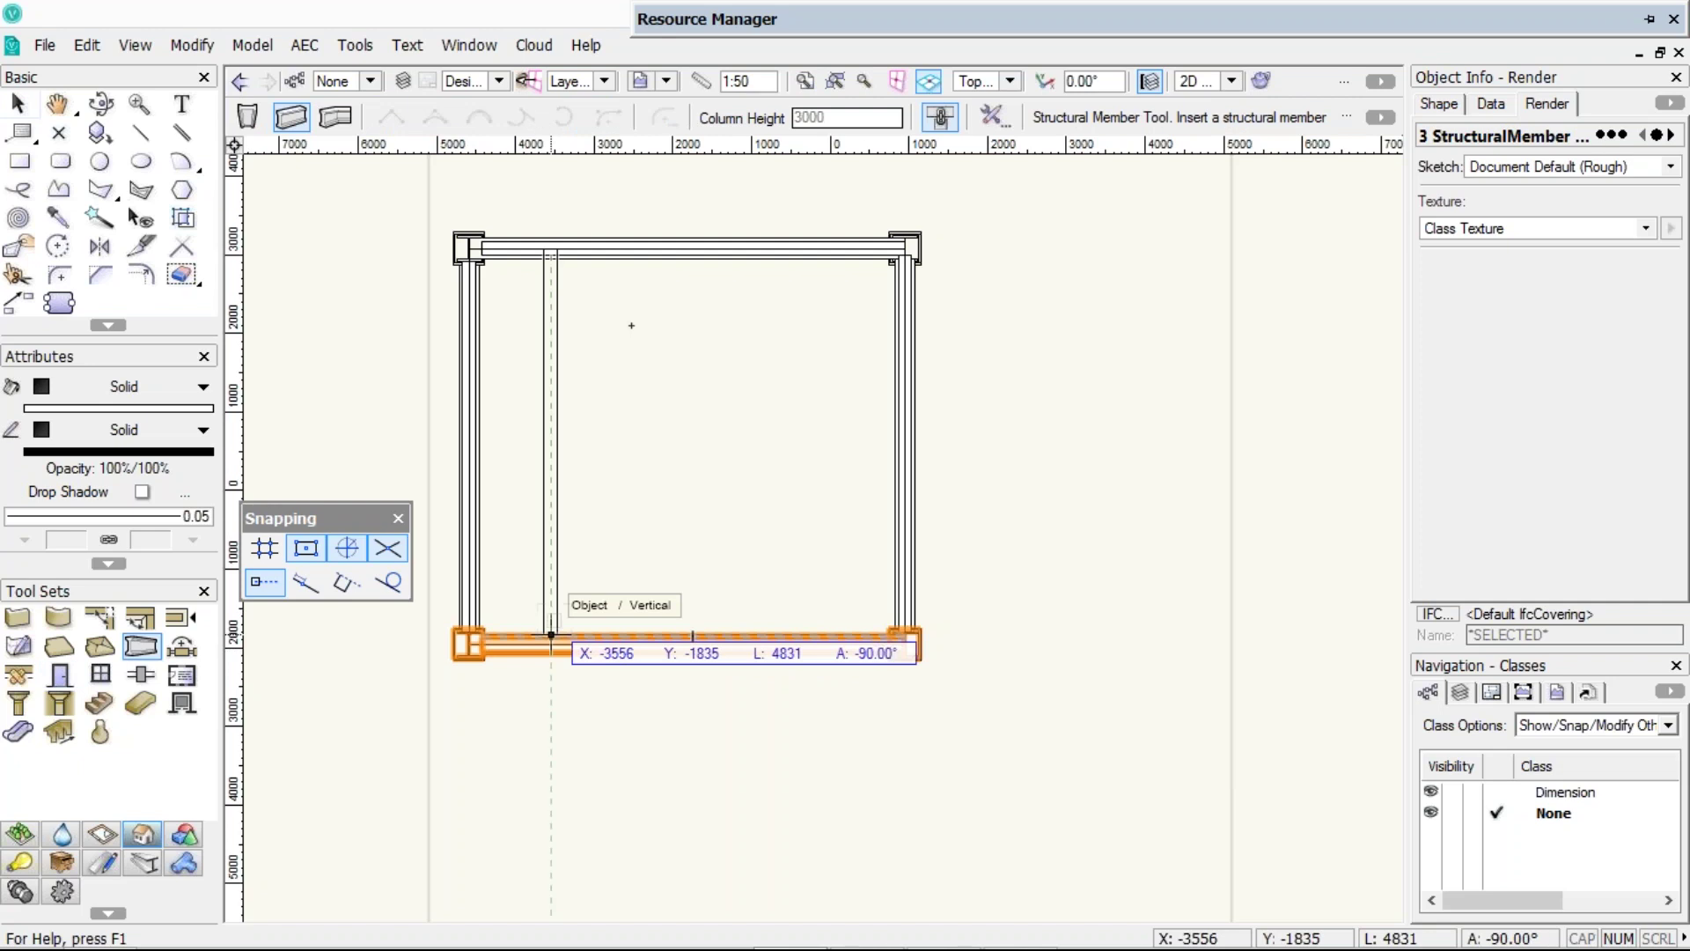
- Place a straight beam about 4830 long and a slanted beam between the upper and lower beams, and try moving the lower row down
{"action": "left_click", "coordinate": [551, 634]}
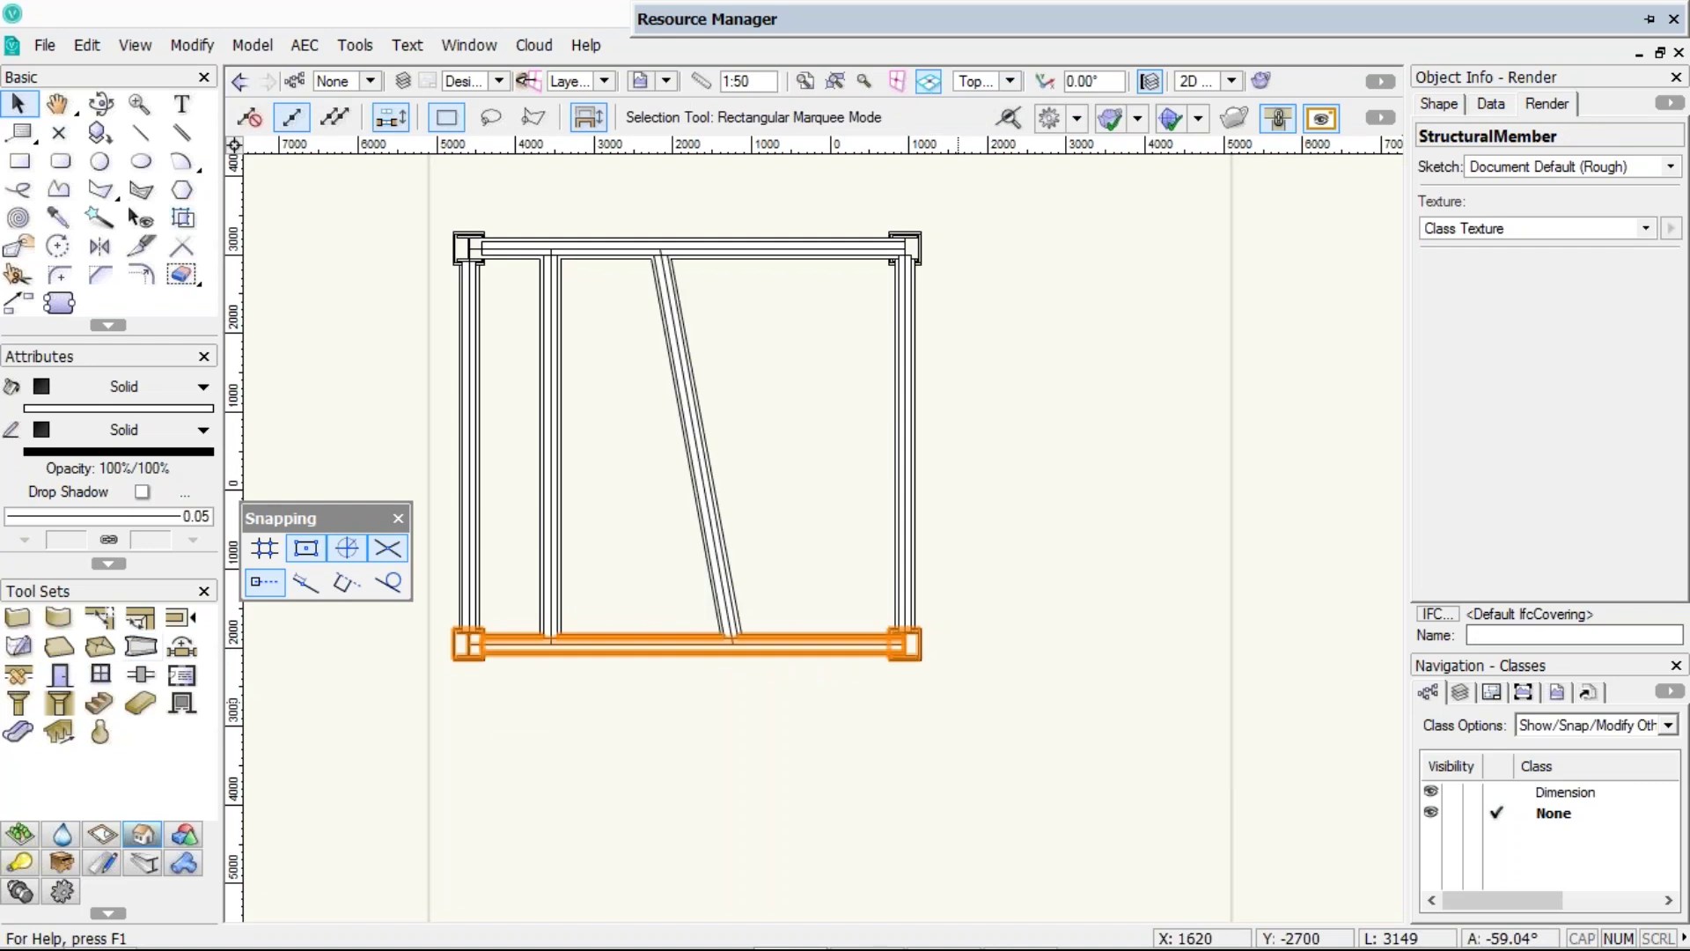
{"action": "left_click_drag", "start_coordinate": [821, 638], "coordinate": [842, 730]}
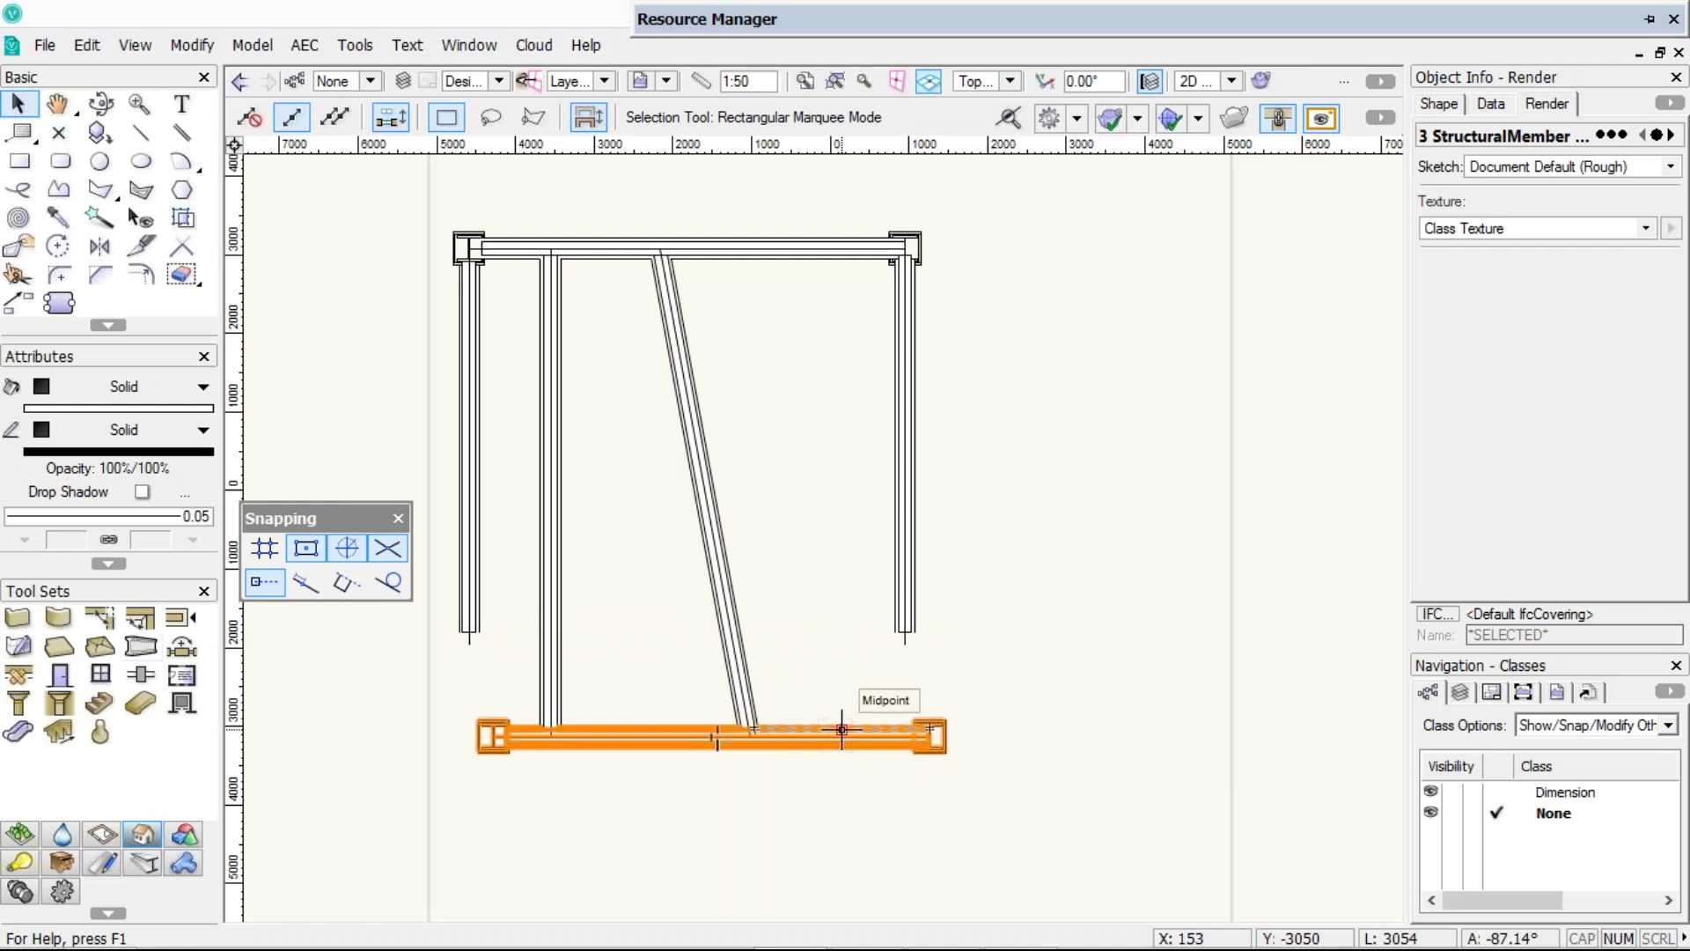
{"action": "key", "text": "ctrl+z"}
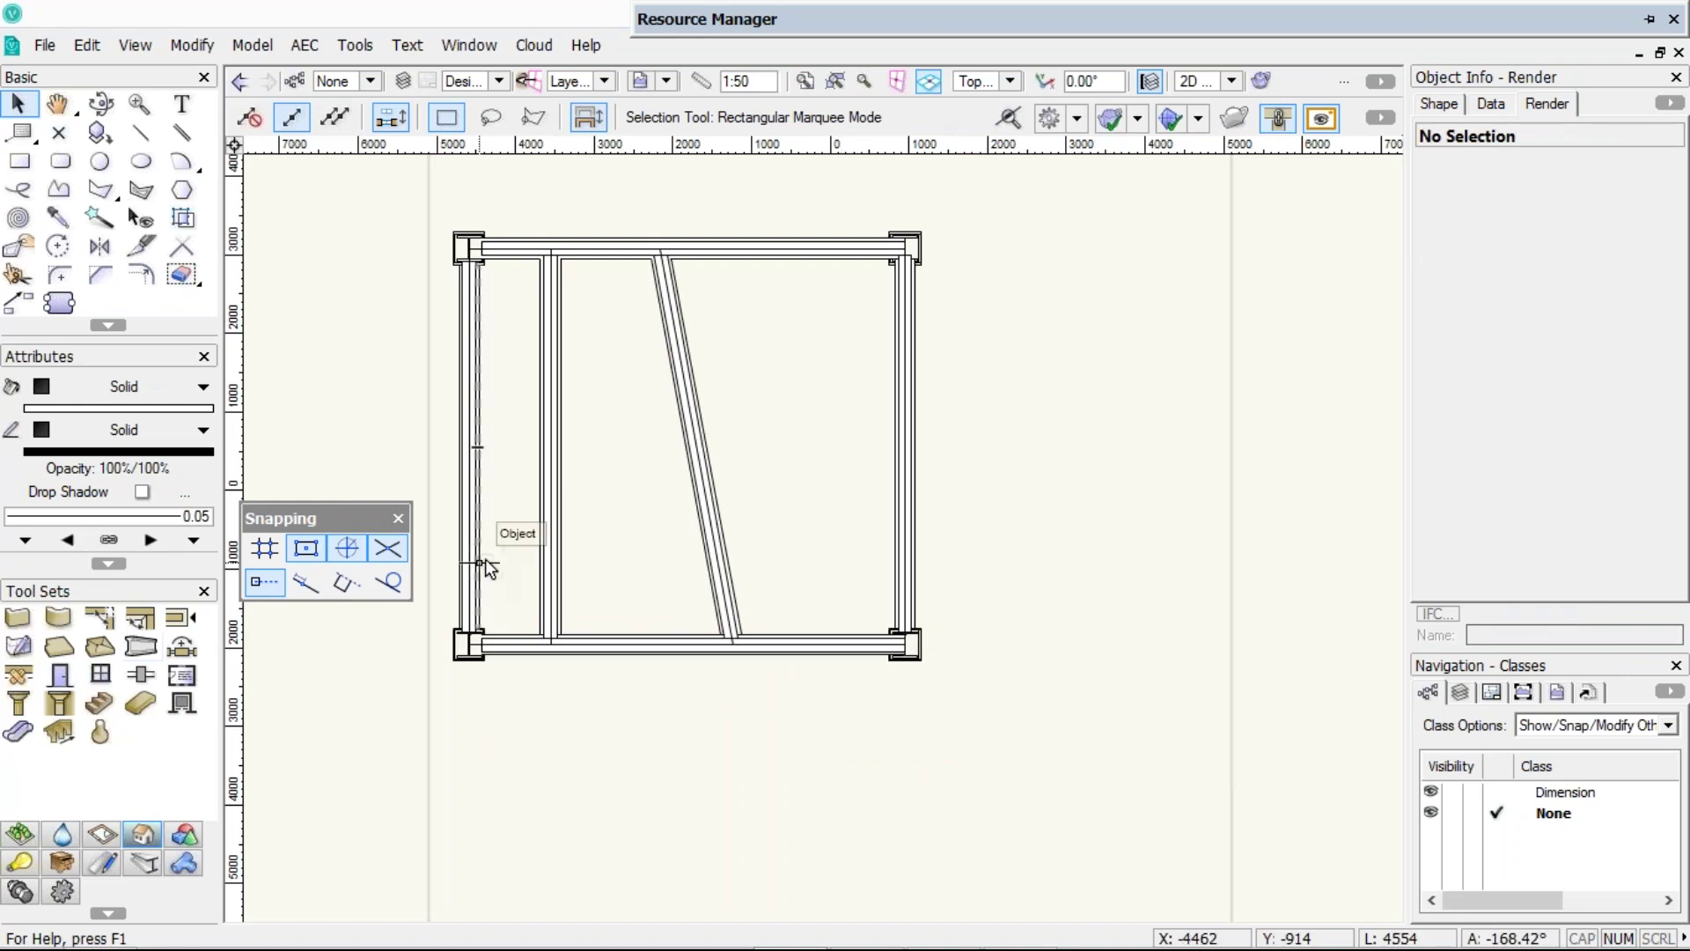
- Check the frame in a 3D isometric view, and delete all of its structural members back in plan view
{"action": "key", "text": "KP_3"}
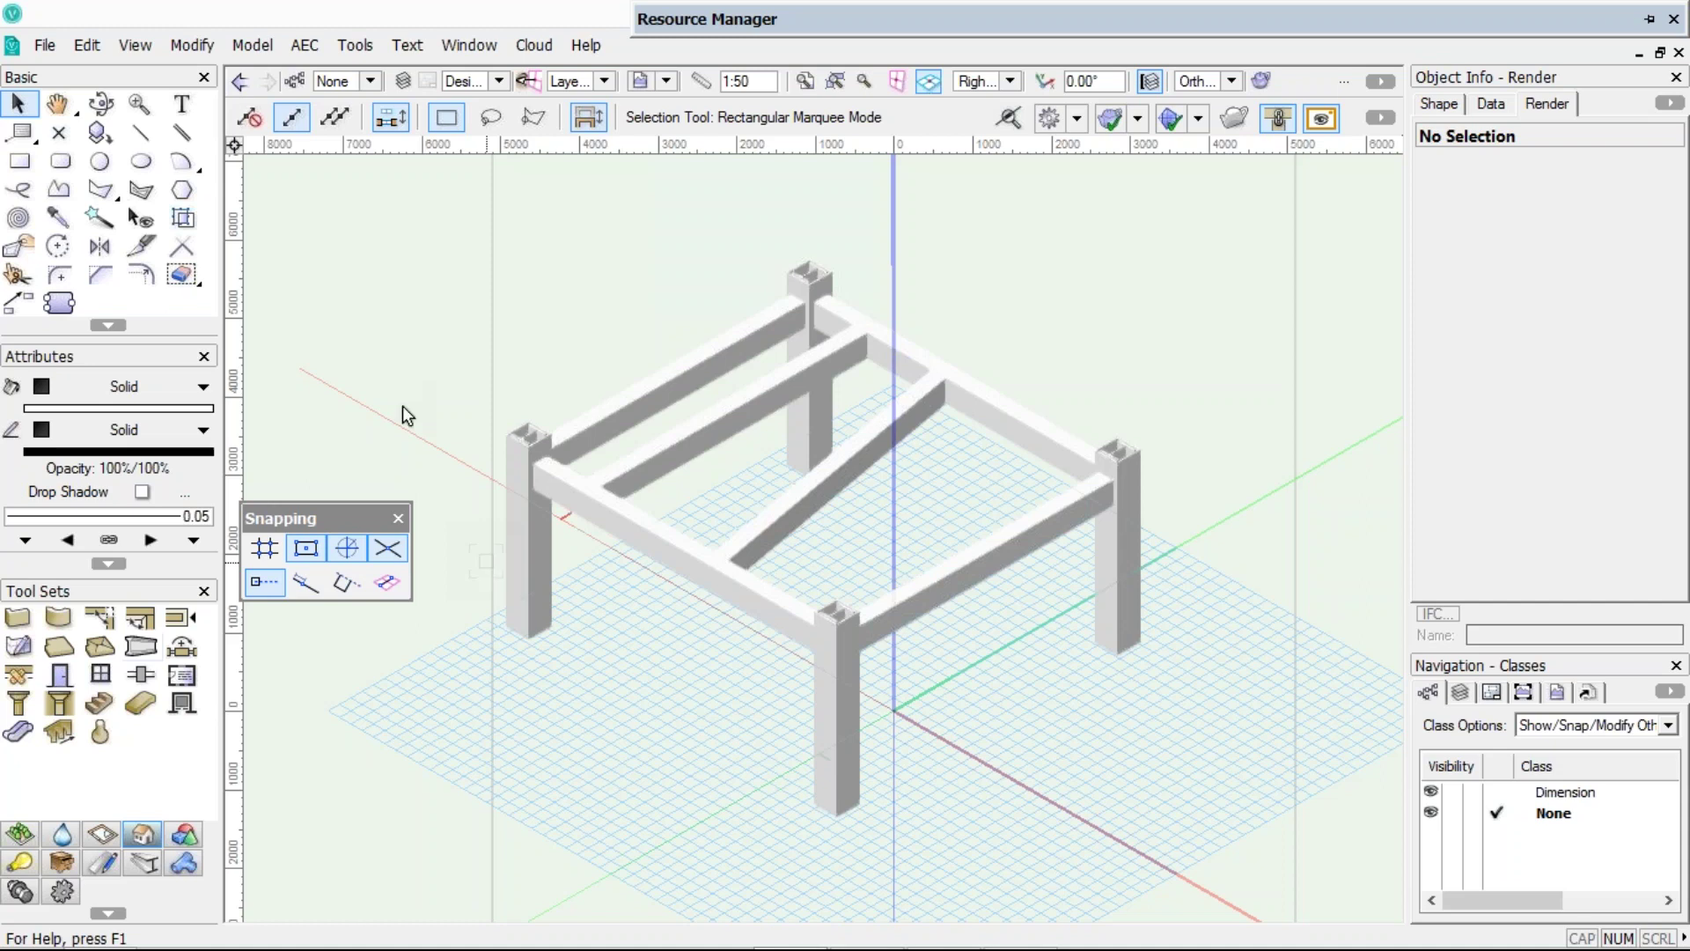
{"action": "key", "text": "F5"}
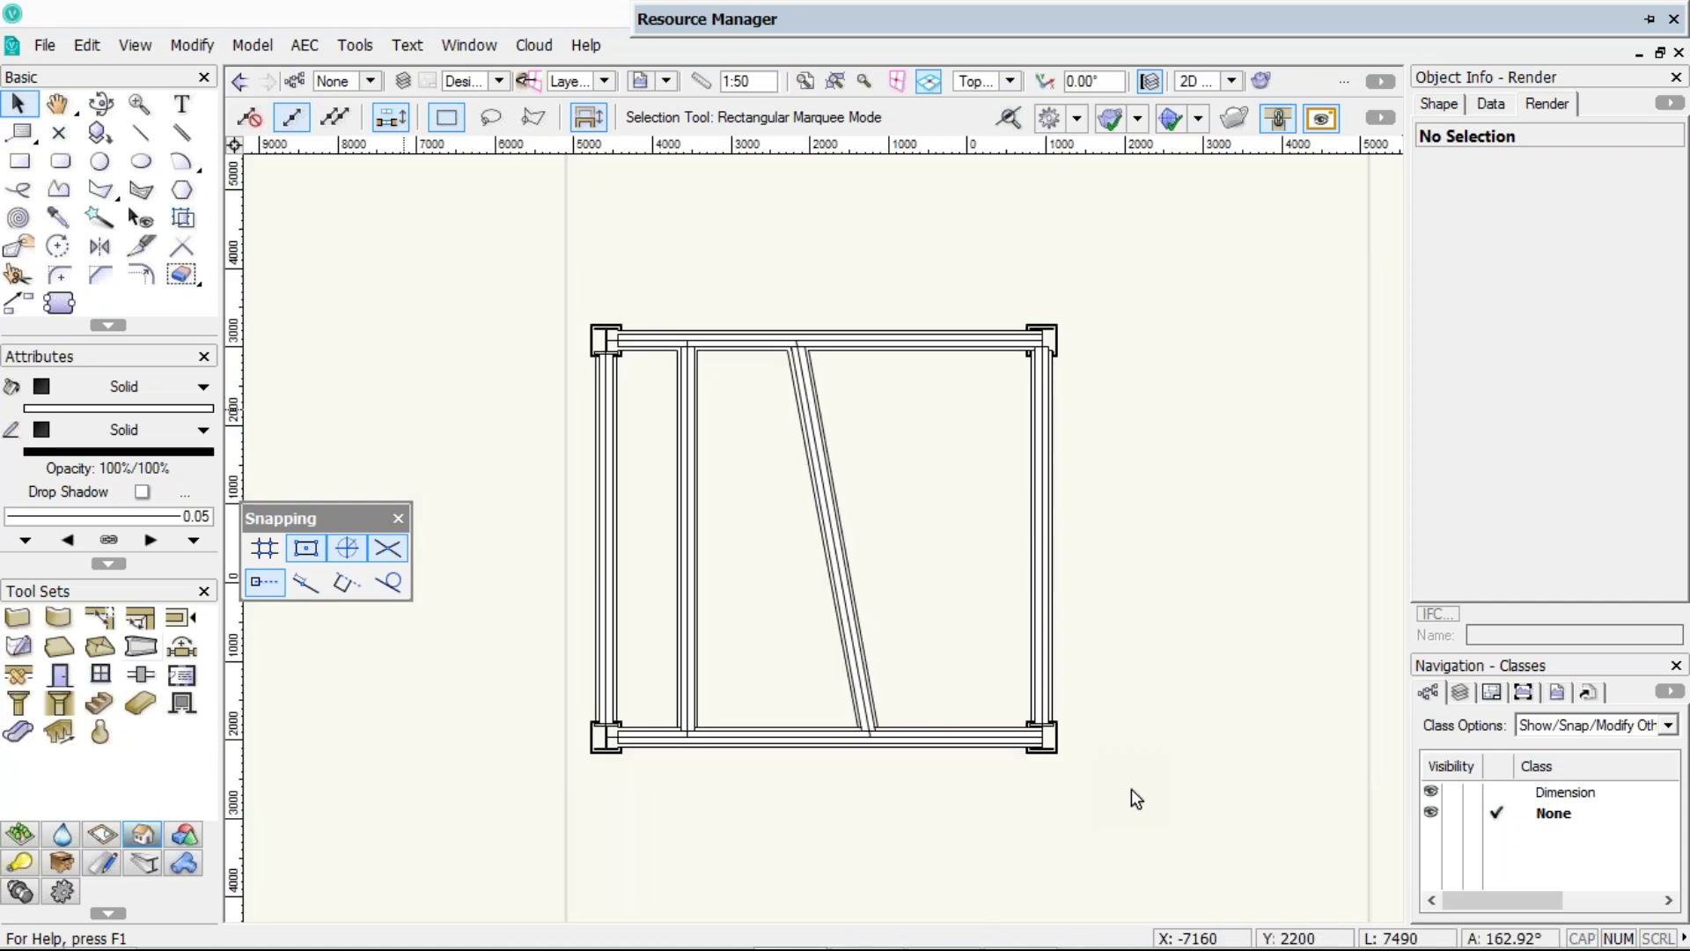
{"action": "key", "text": "ctrl+a"}
{"action": "key", "text": "Delete"}
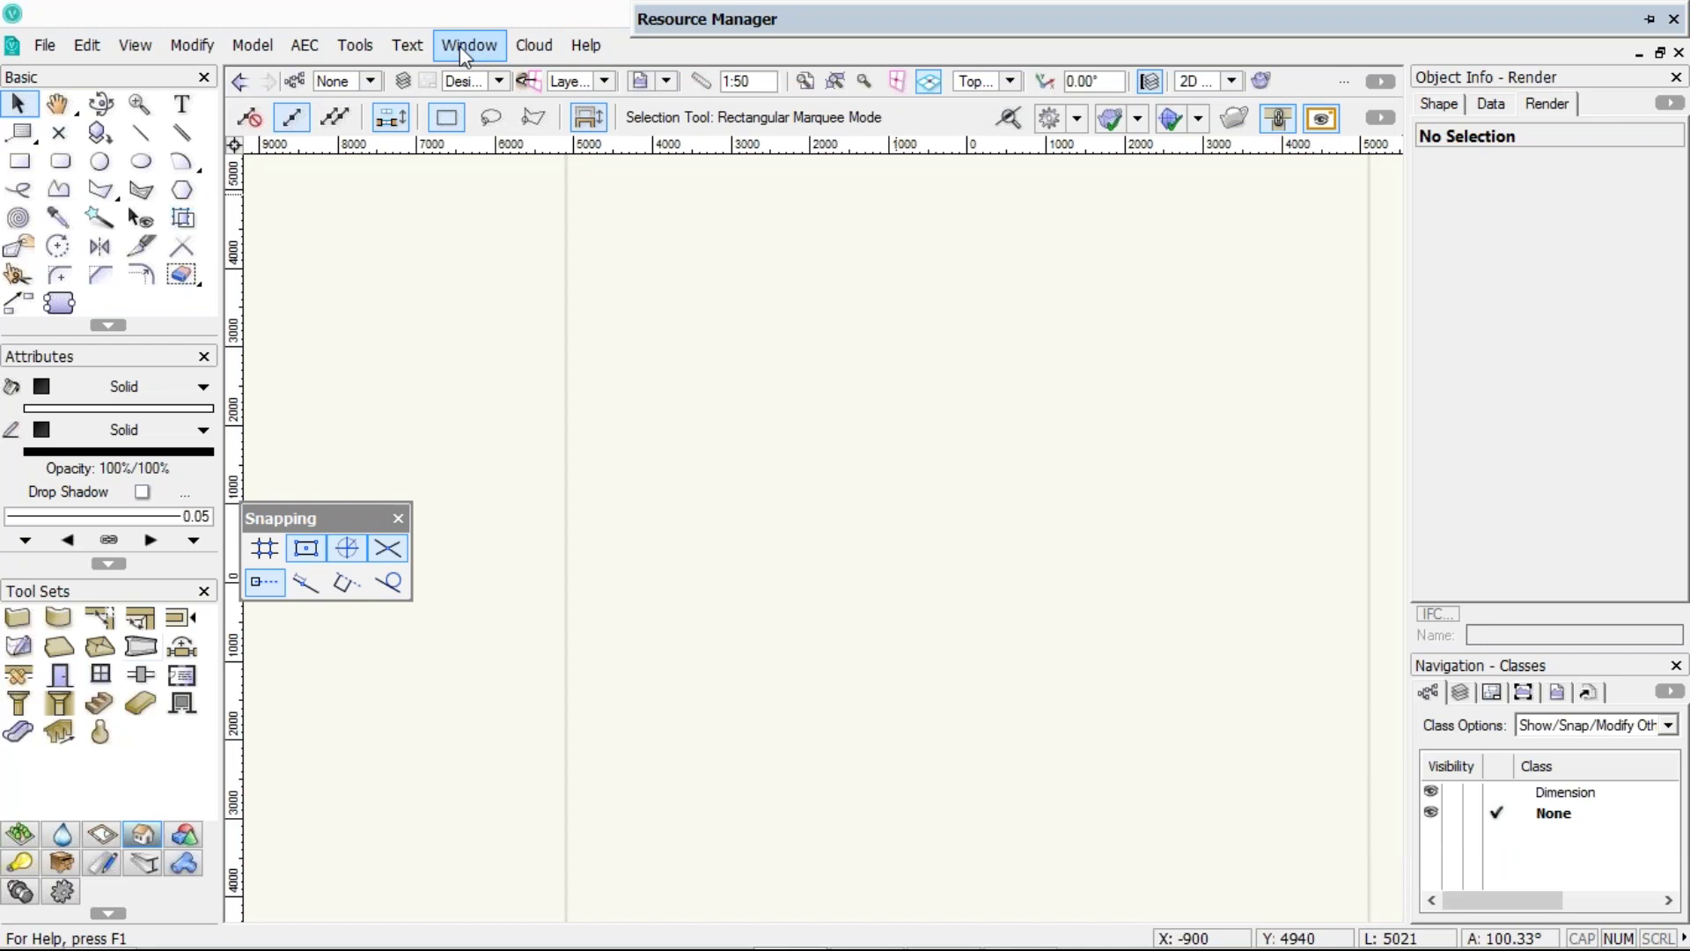
- Switch to the Step 13 working file of the shared house project
{"action": "left_click", "coordinate": [461, 48]}
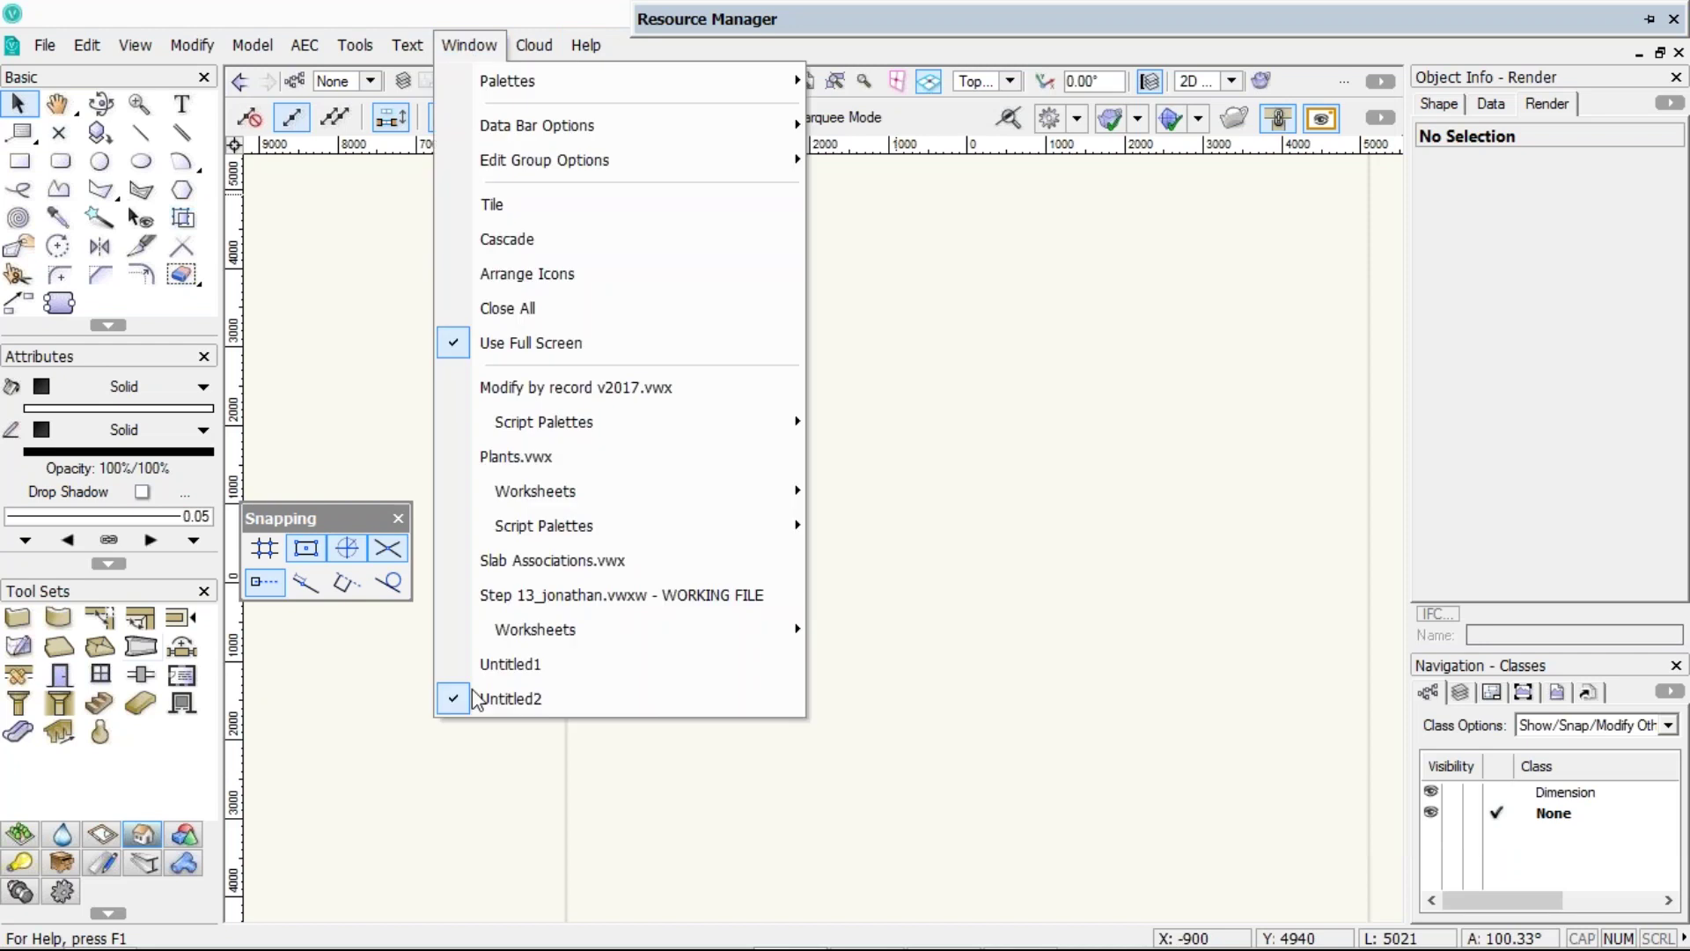
{"action": "left_click", "coordinate": [506, 597]}
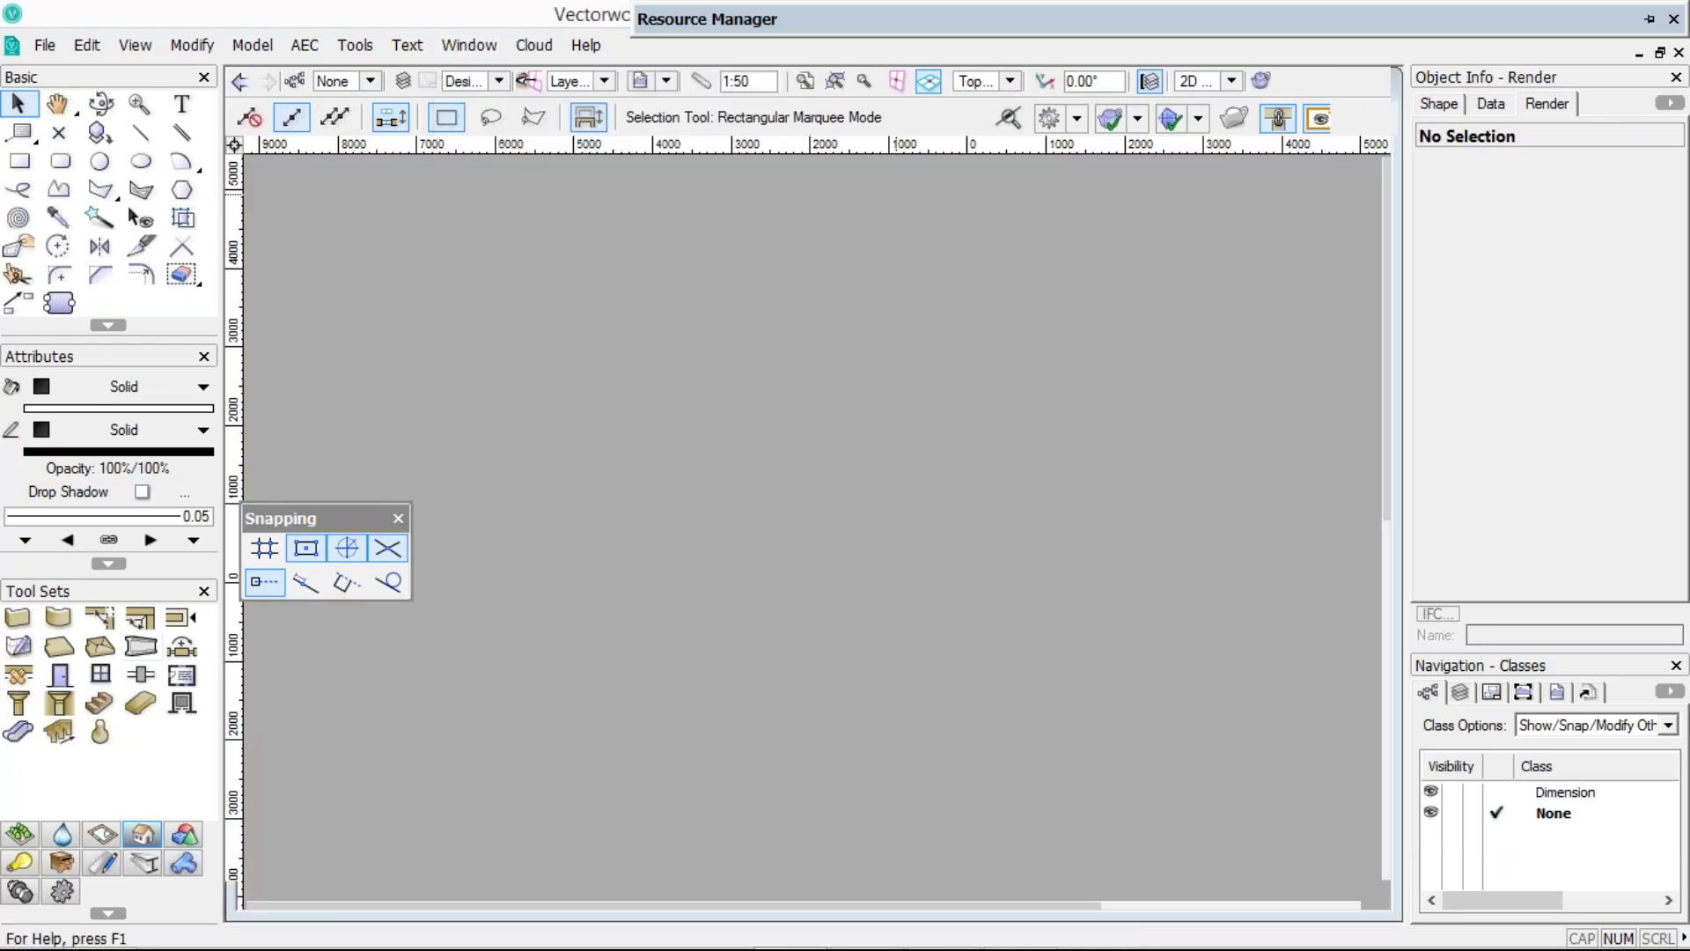
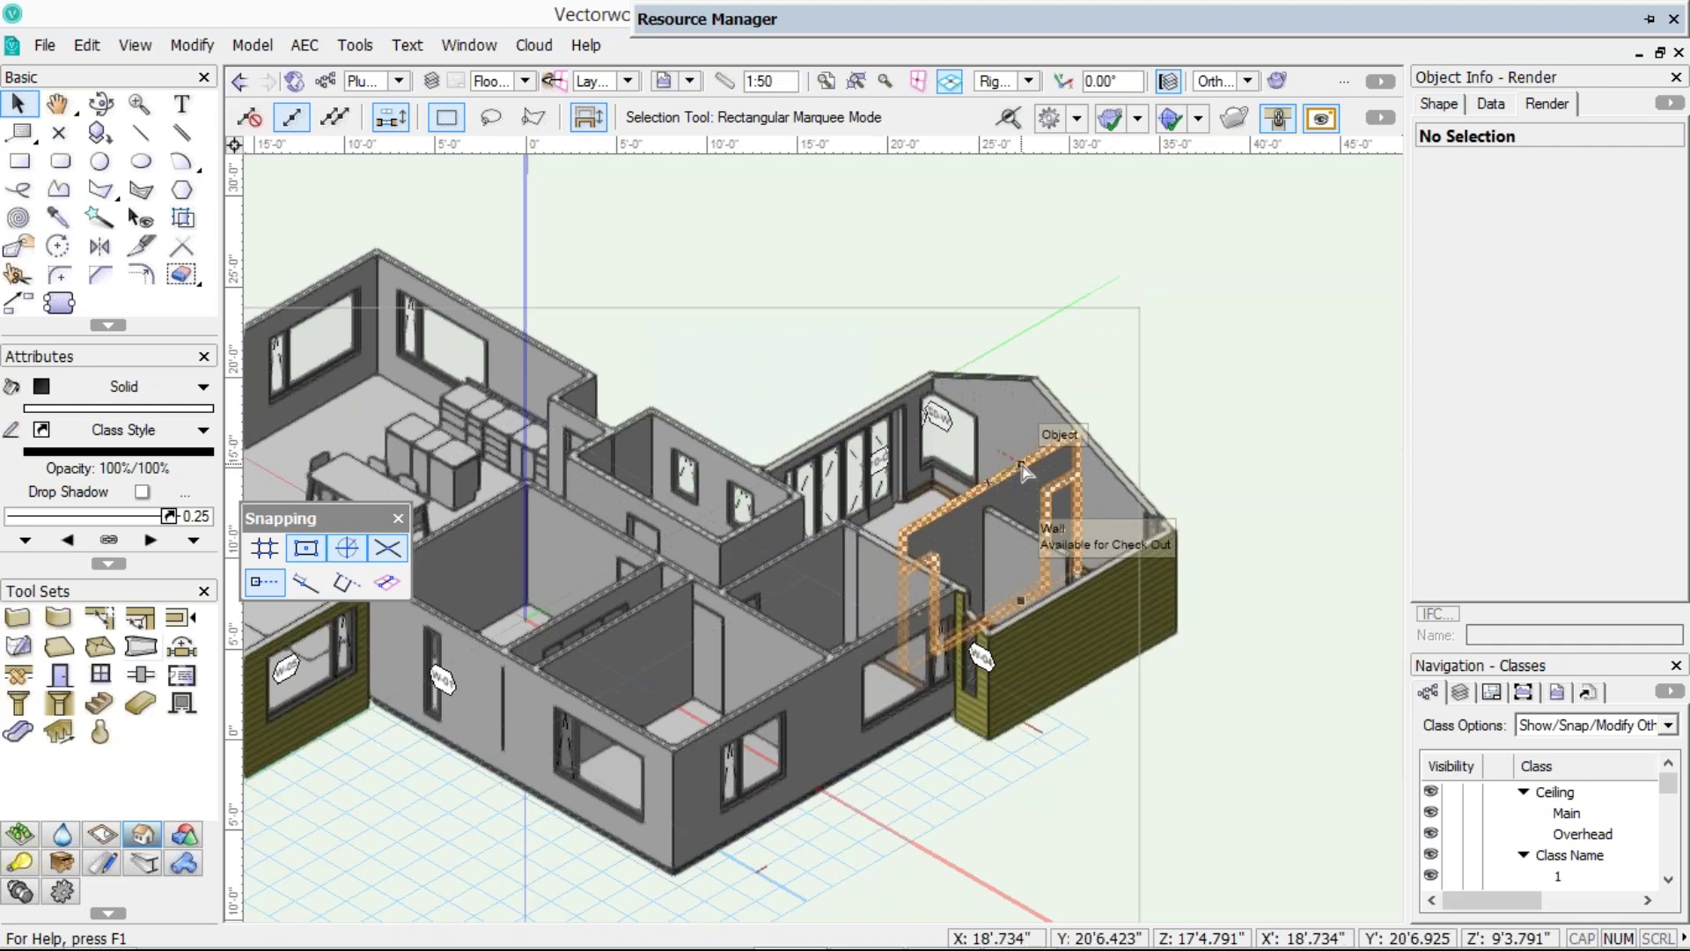
- Check out the interior wall with the door opening using the comment "edting room", decline the backup copy, and deselect the wall
{"action": "left_click", "coordinate": [1024, 473]}
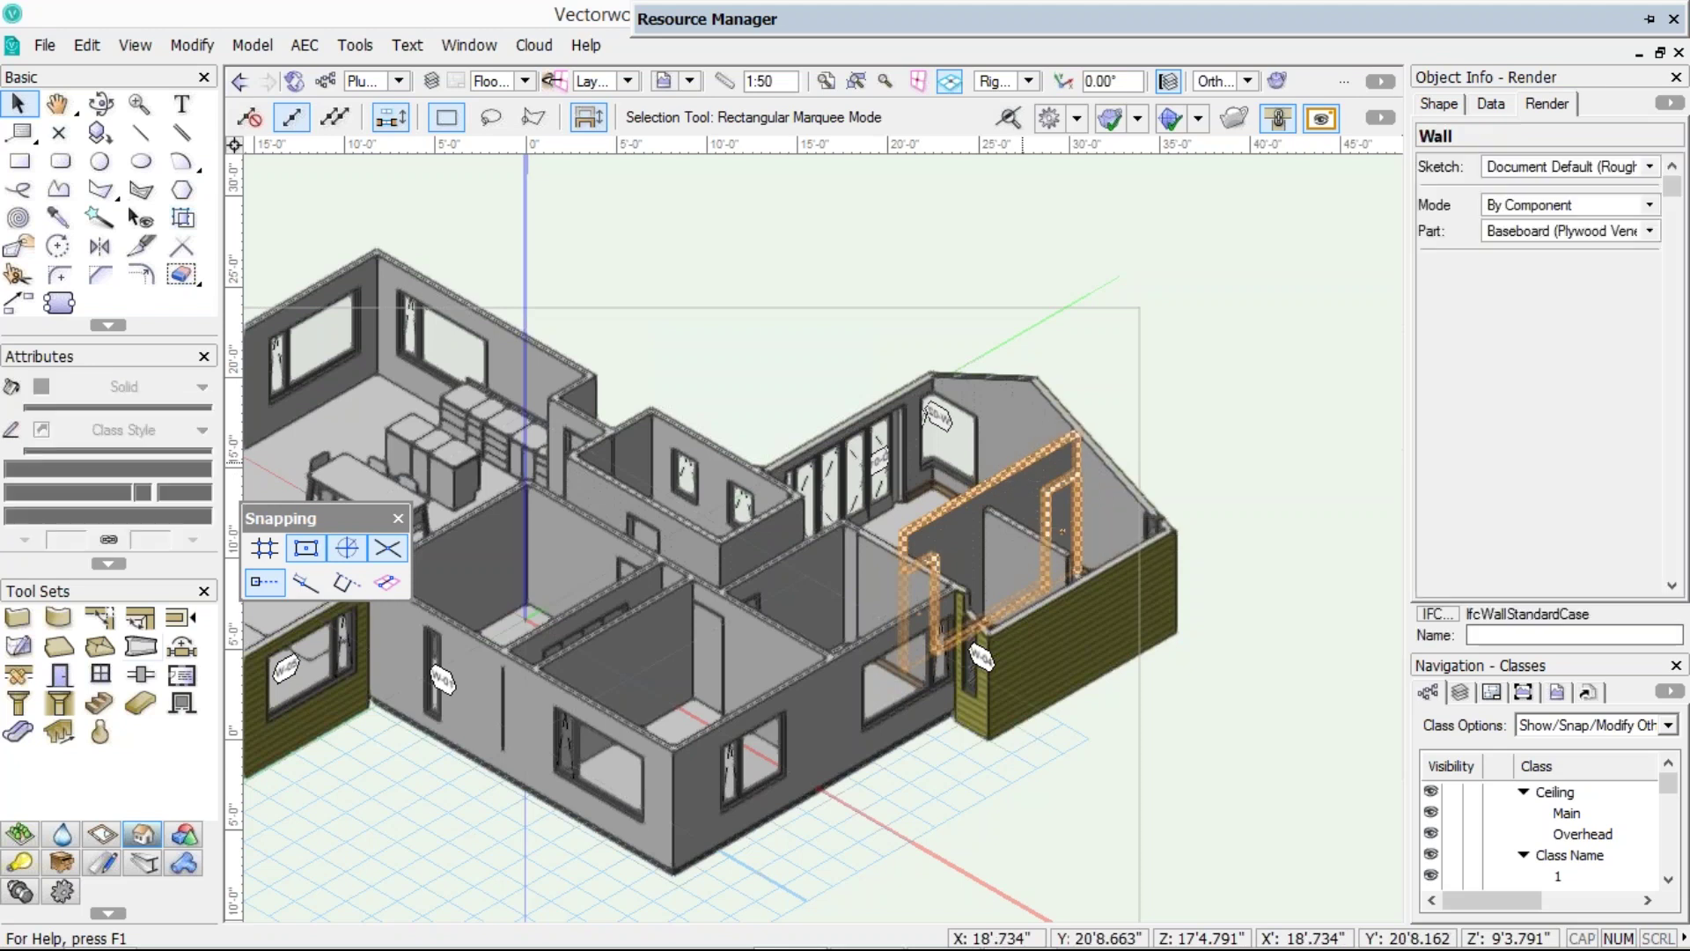
{"action": "right_click", "coordinate": [1024, 475]}
{"action": "left_click", "coordinate": [1083, 473]}
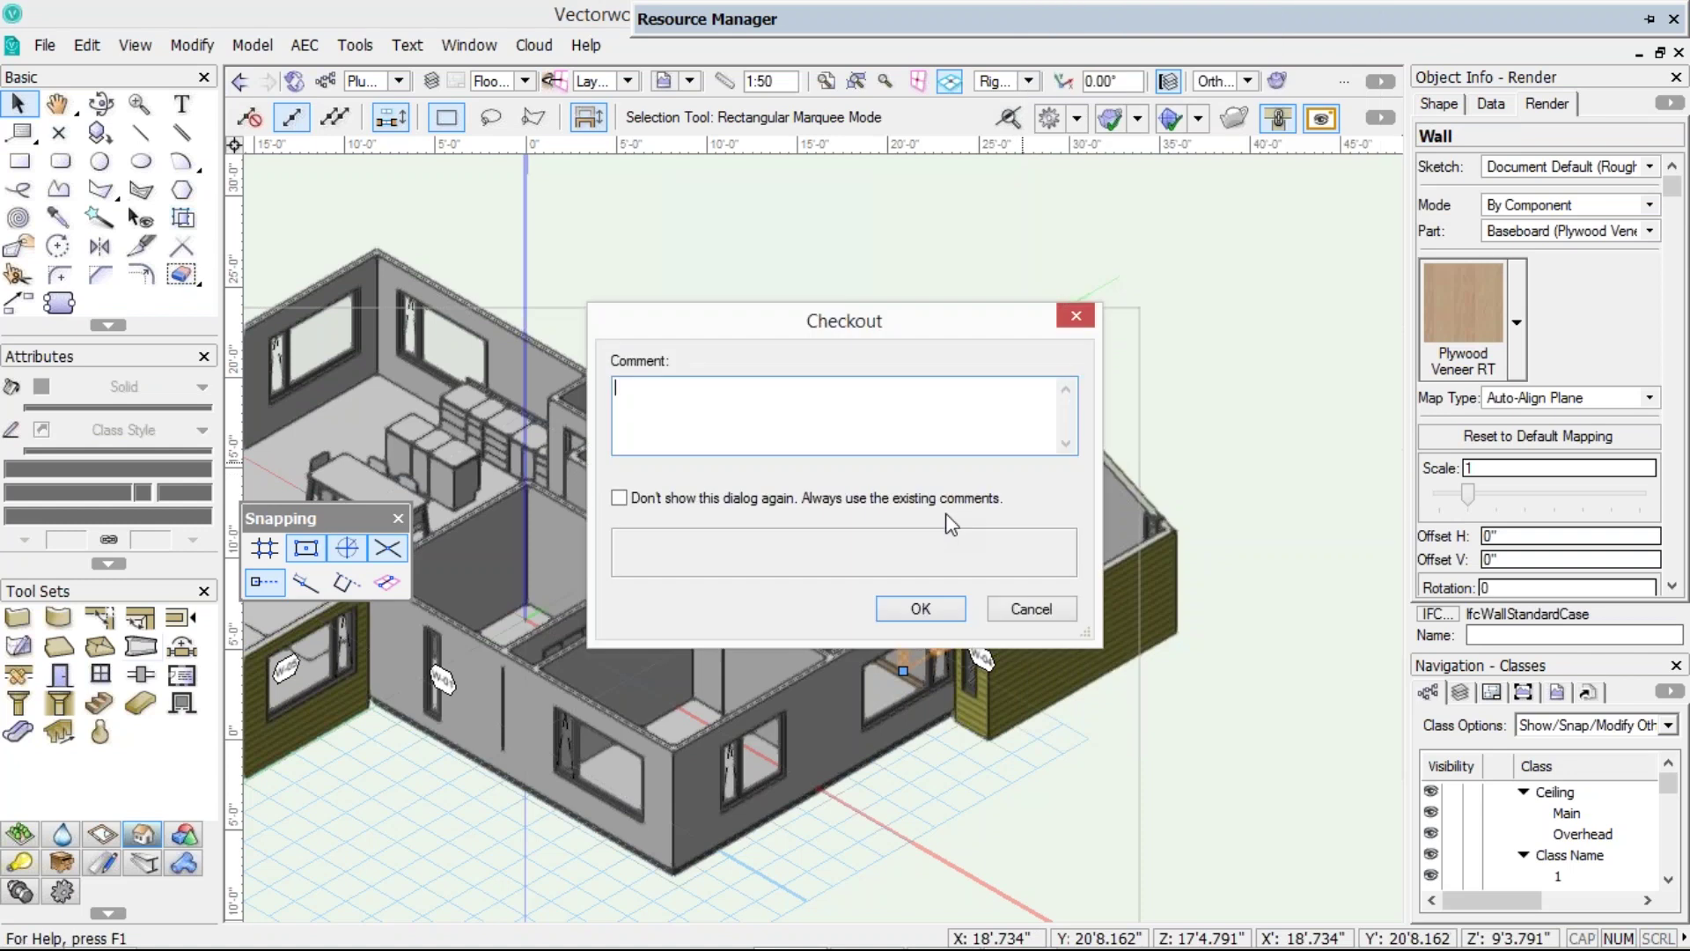
{"action": "type", "text": "edting room"}
{"action": "key", "text": "Return"}
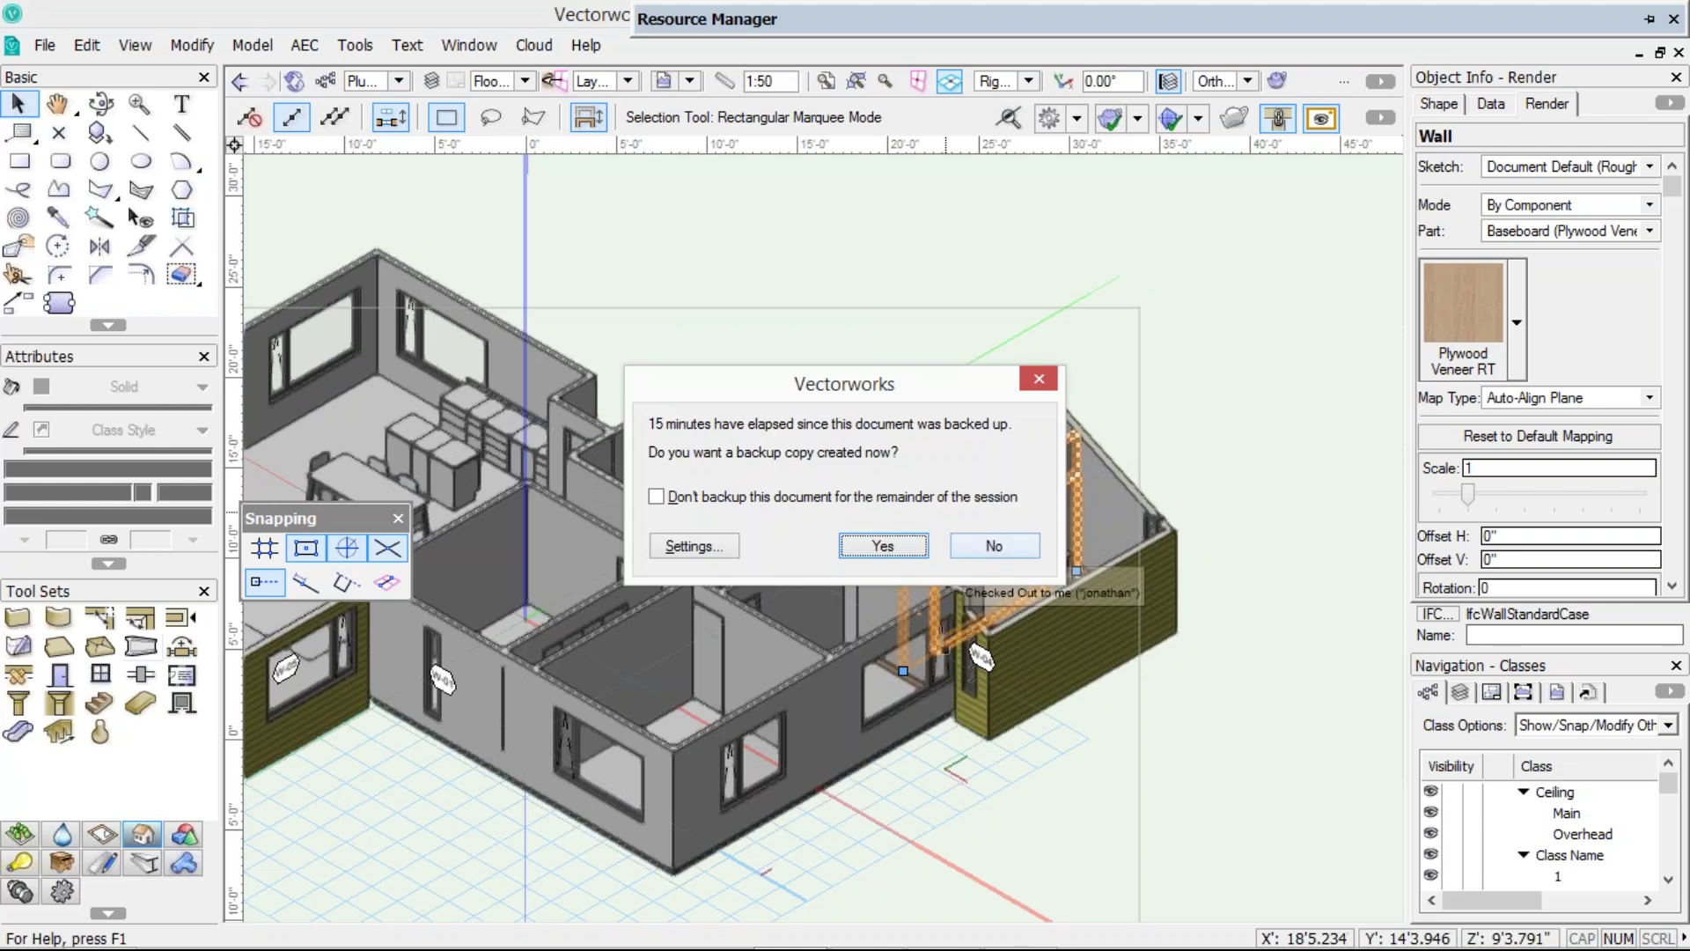
{"action": "left_click", "coordinate": [995, 546]}
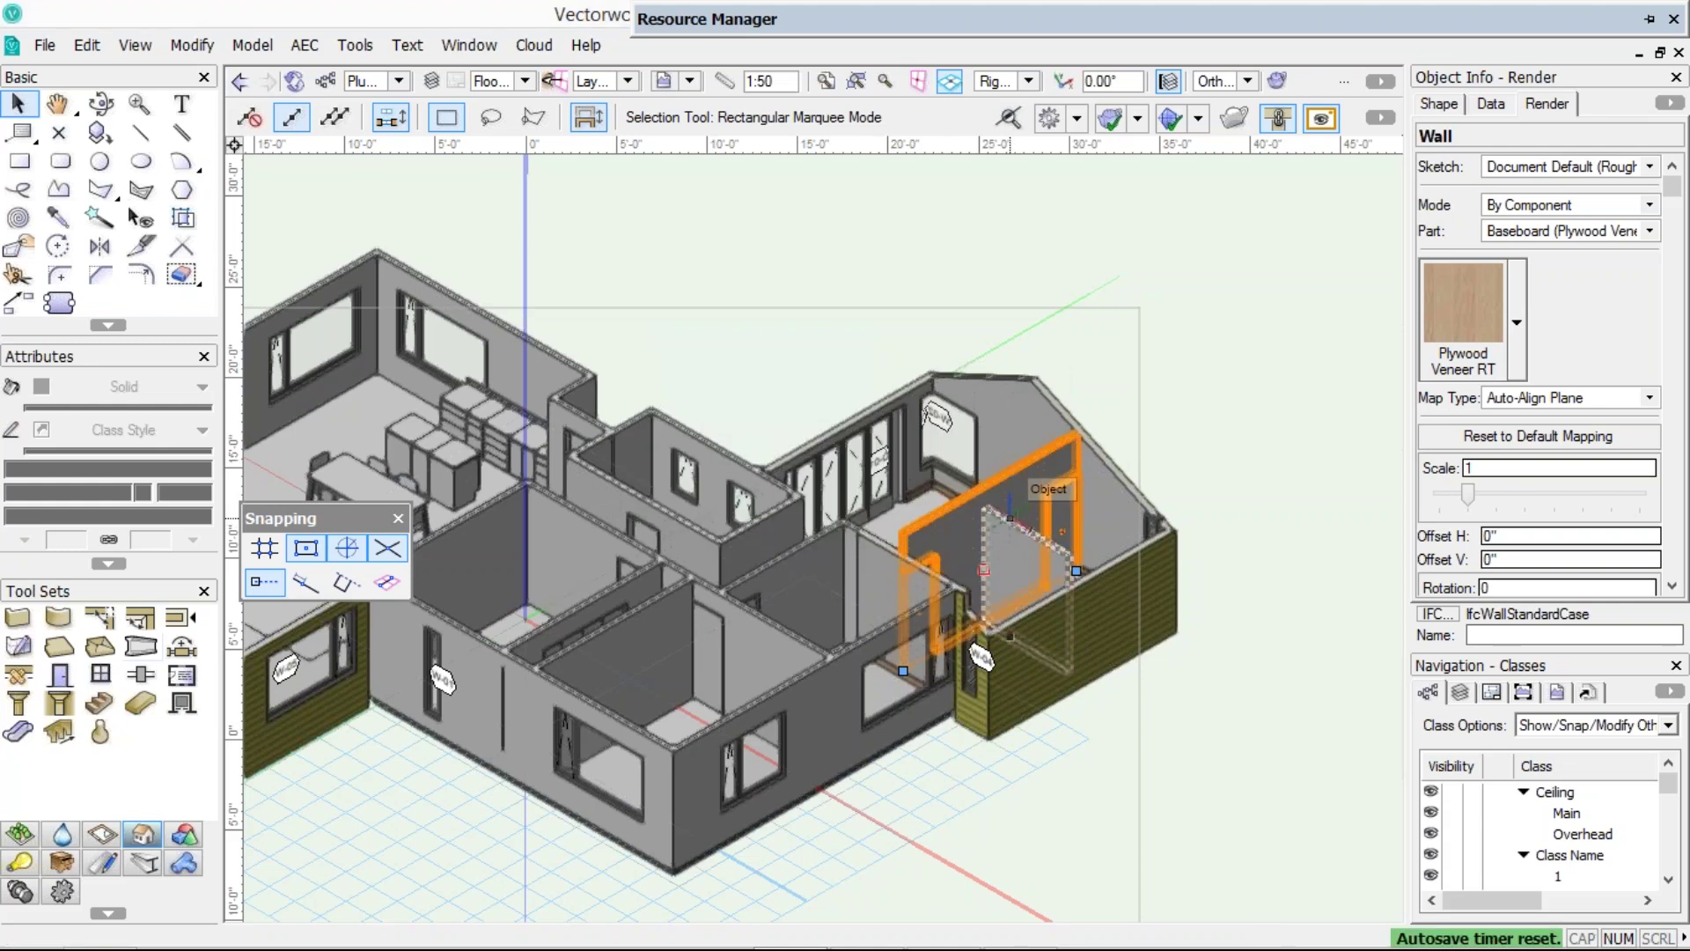
{"action": "right_click", "coordinate": [1010, 518]}
{"action": "key", "text": "Escape"}
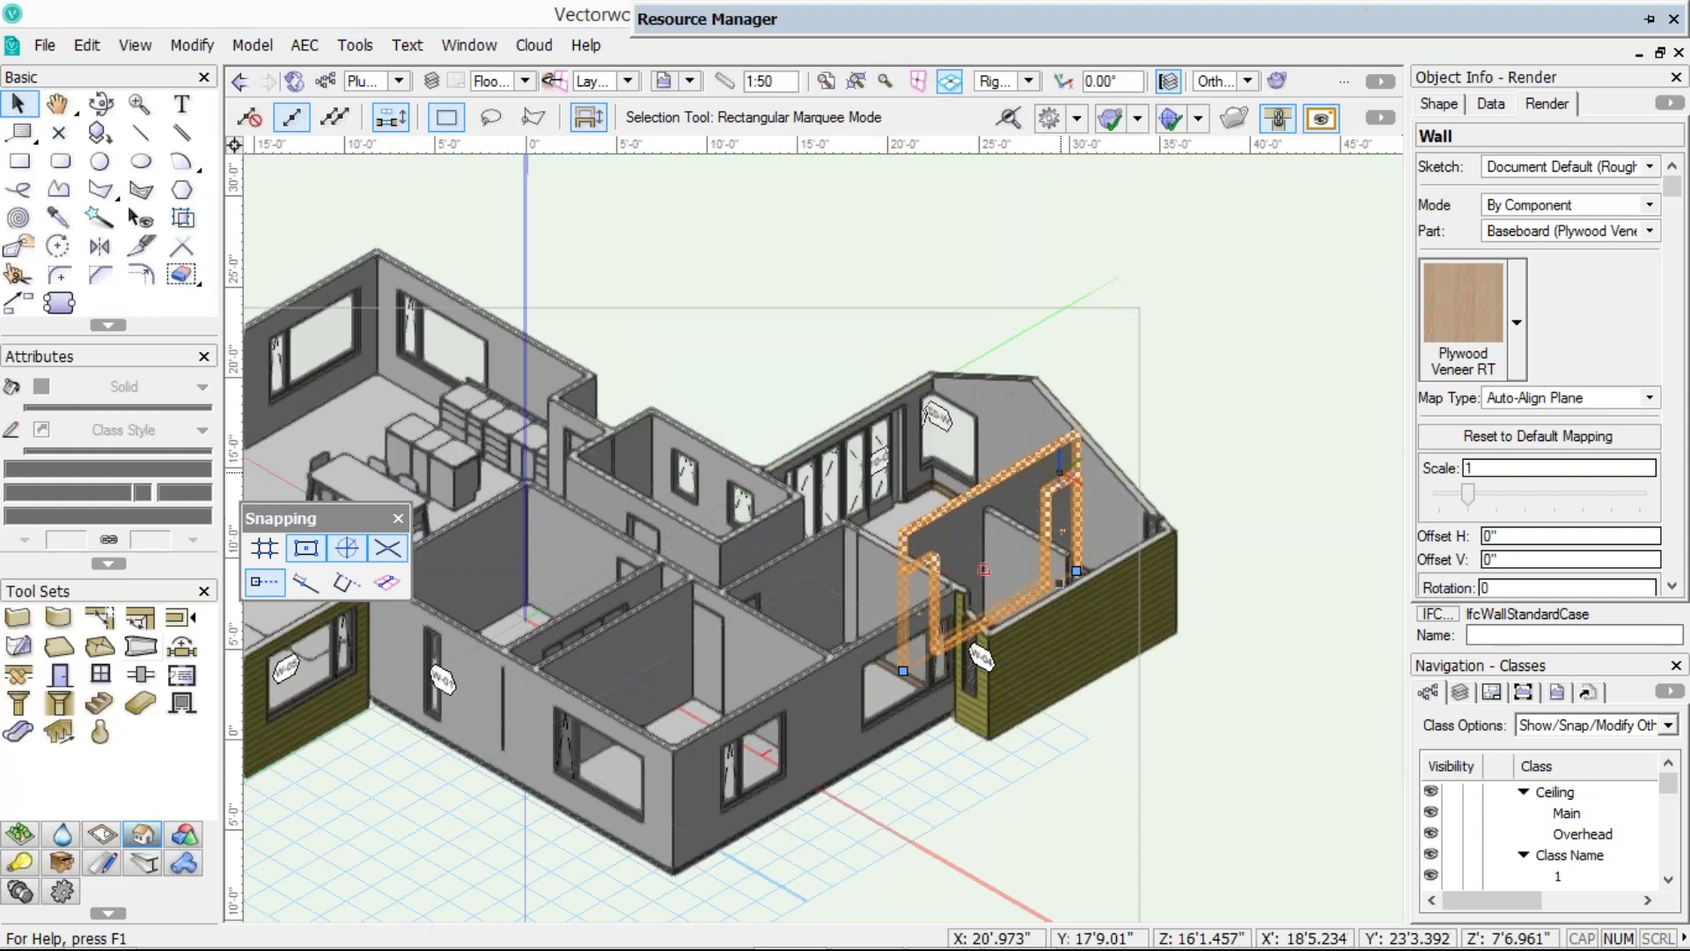
{"action": "left_click", "coordinate": [1143, 356]}
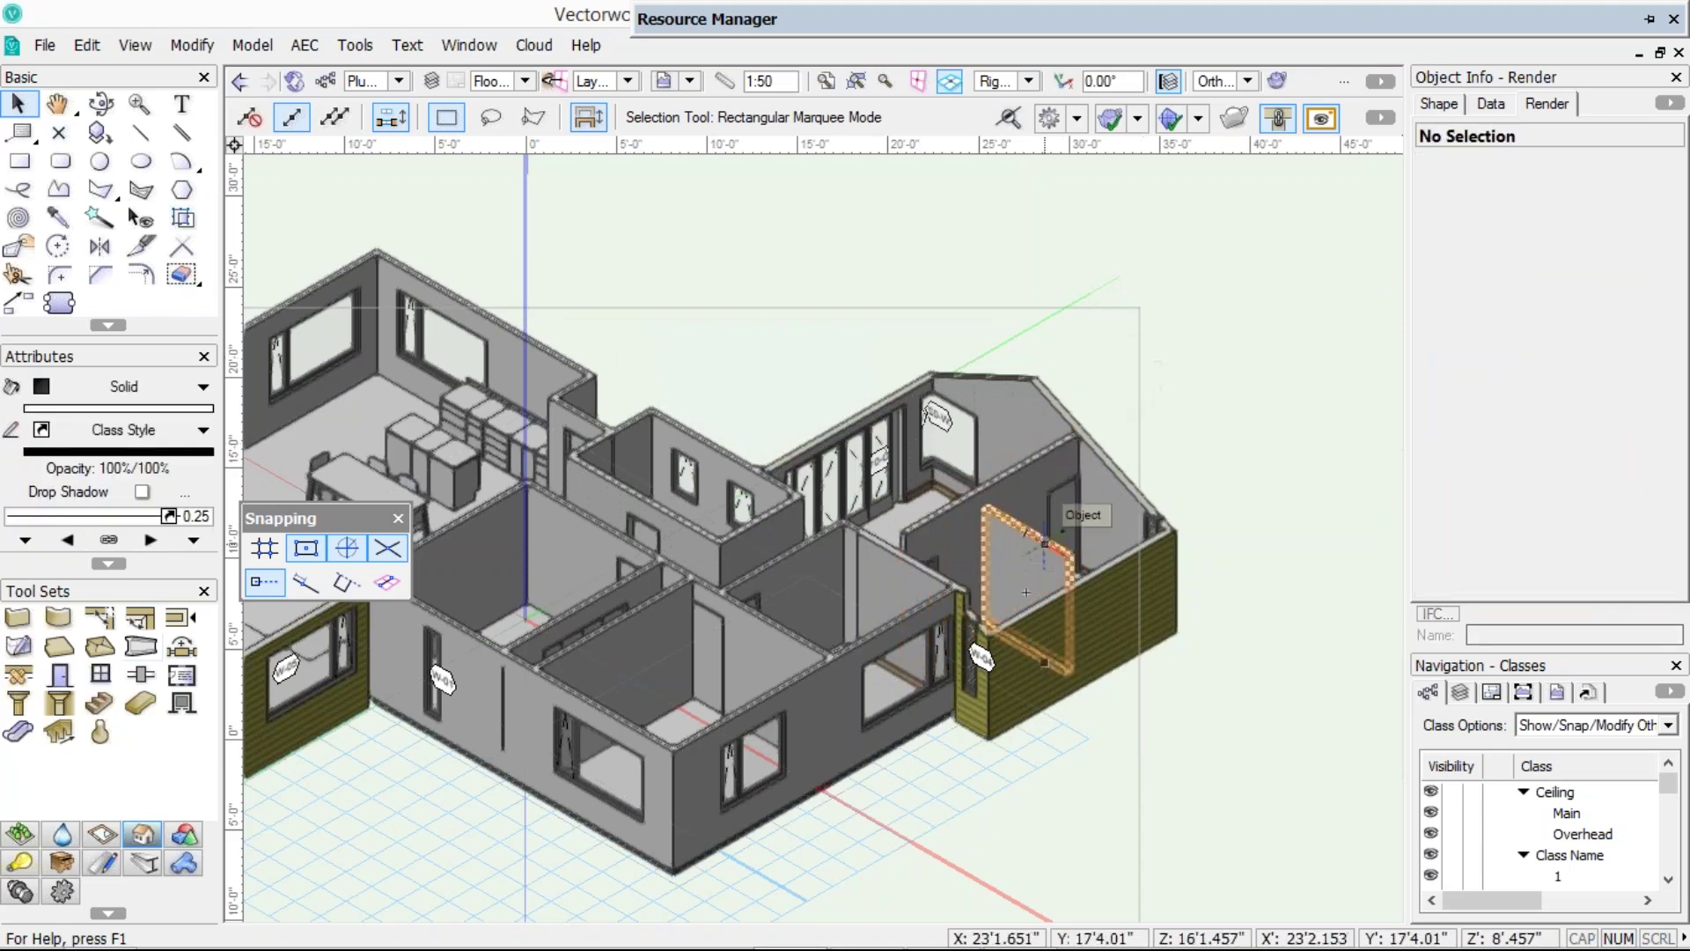
- Check out the adjoining interior partition wall, keeping the existing comment "edting room"
{"action": "right_click", "coordinate": [1025, 592]}
{"action": "left_click", "coordinate": [1127, 475]}
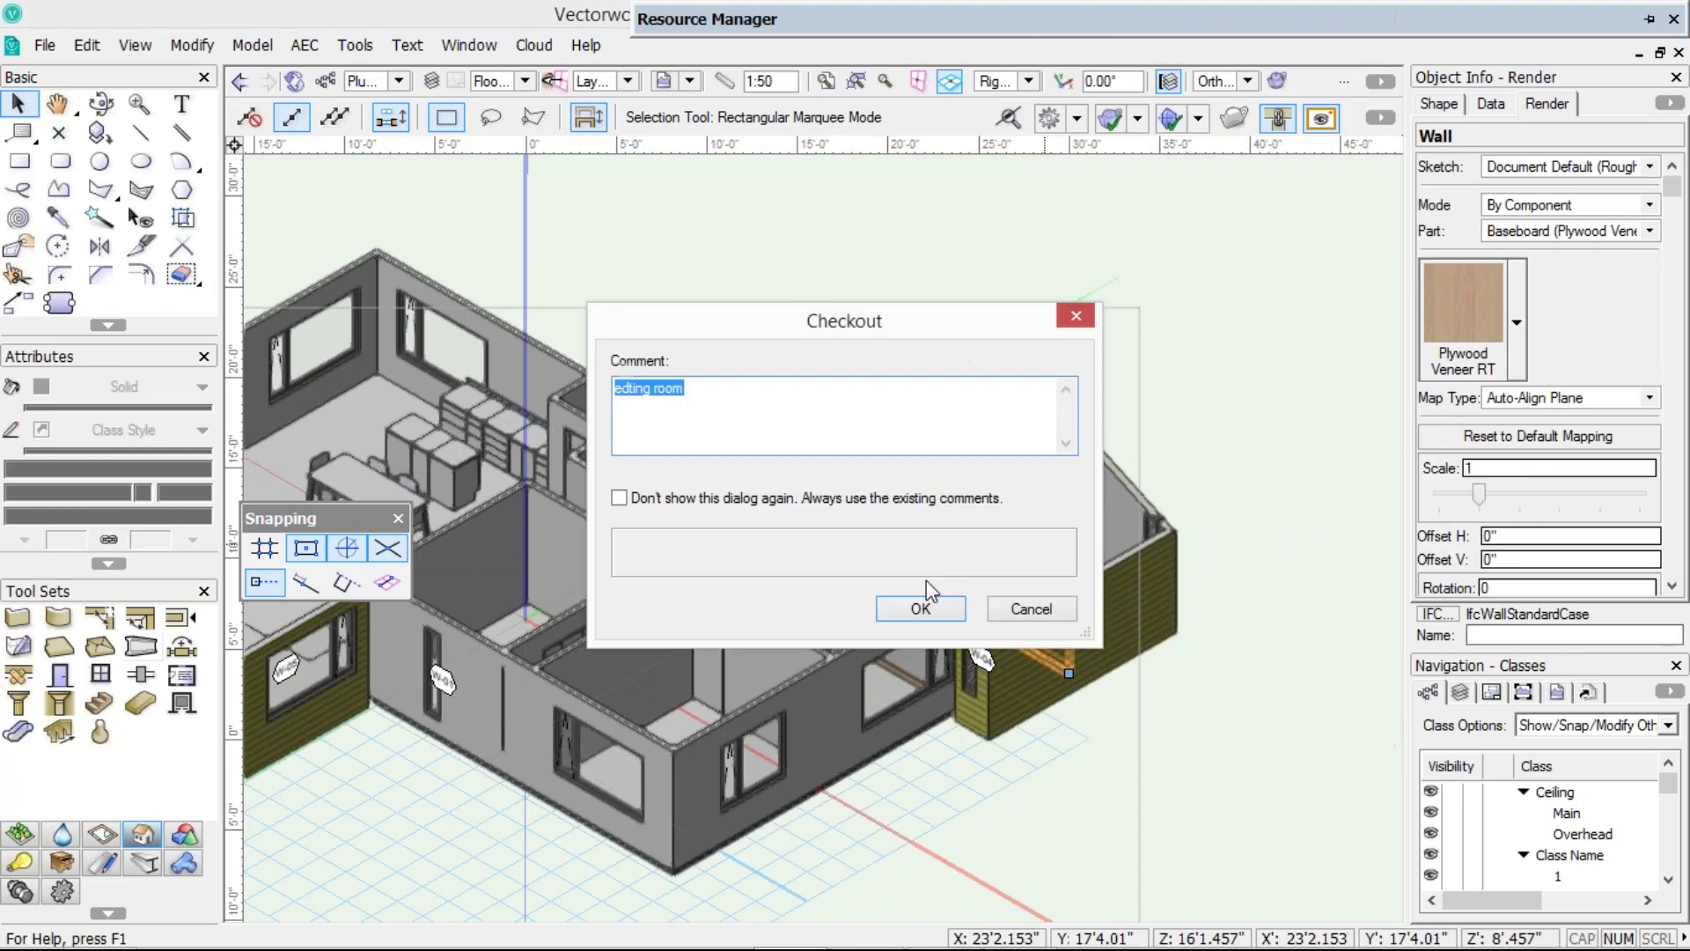
{"action": "left_click", "coordinate": [921, 608]}
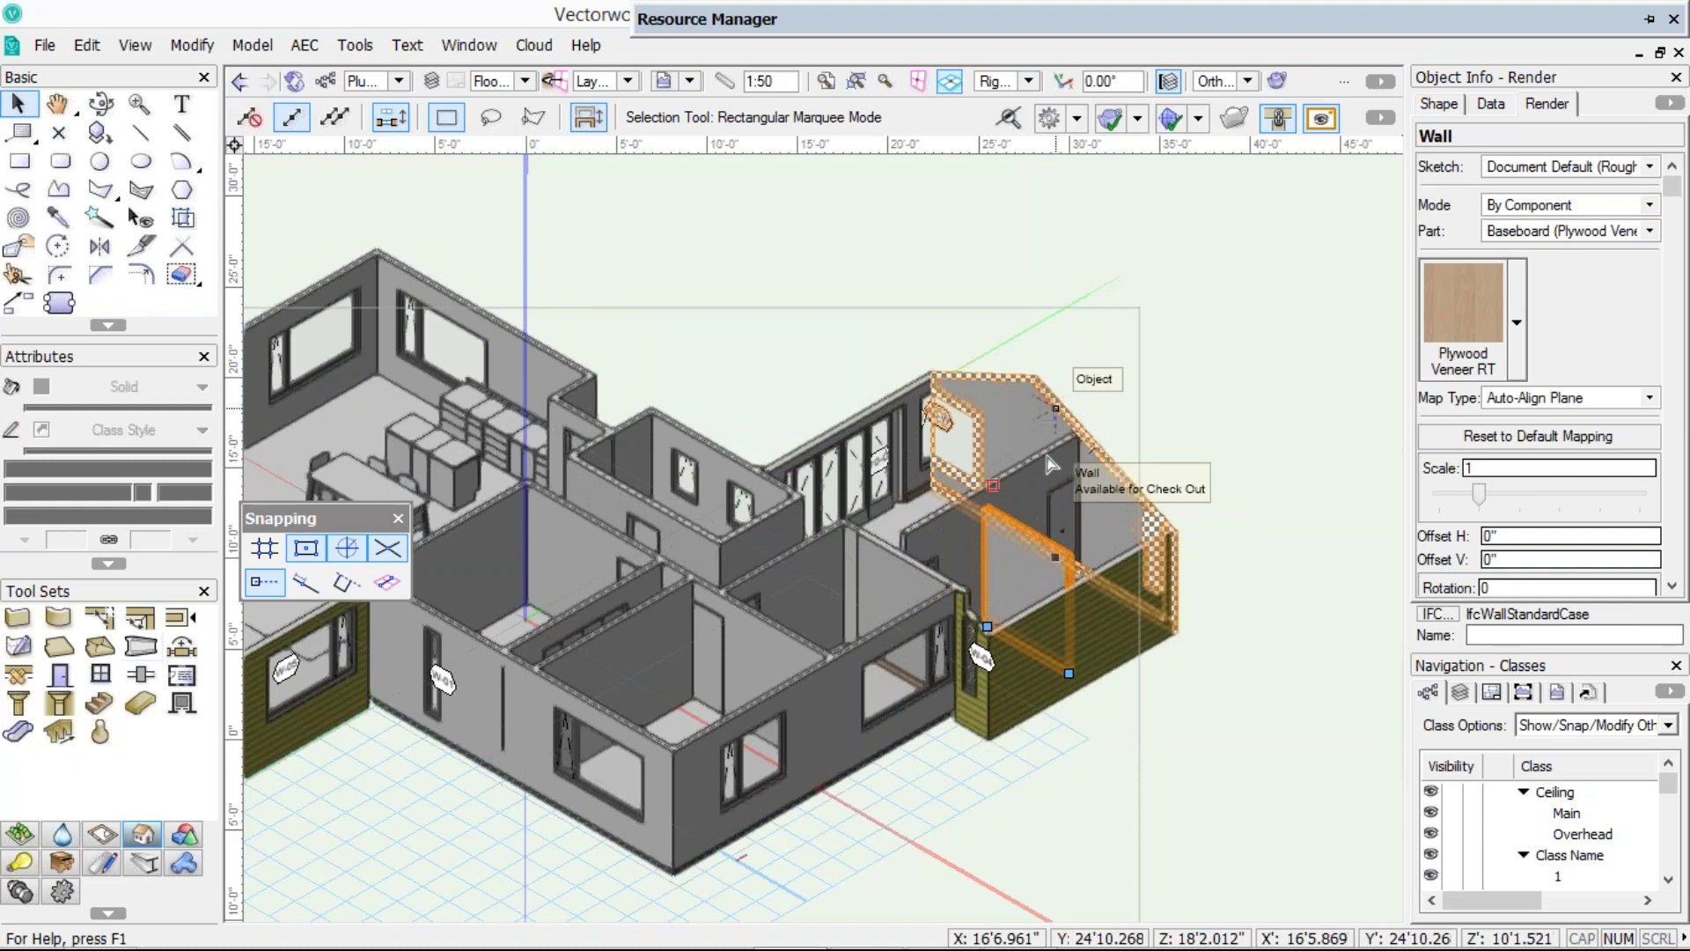
- Lower the top edge of the checked-out wall with the door opening using the Reshape tool
{"action": "left_click", "coordinate": [993, 484]}
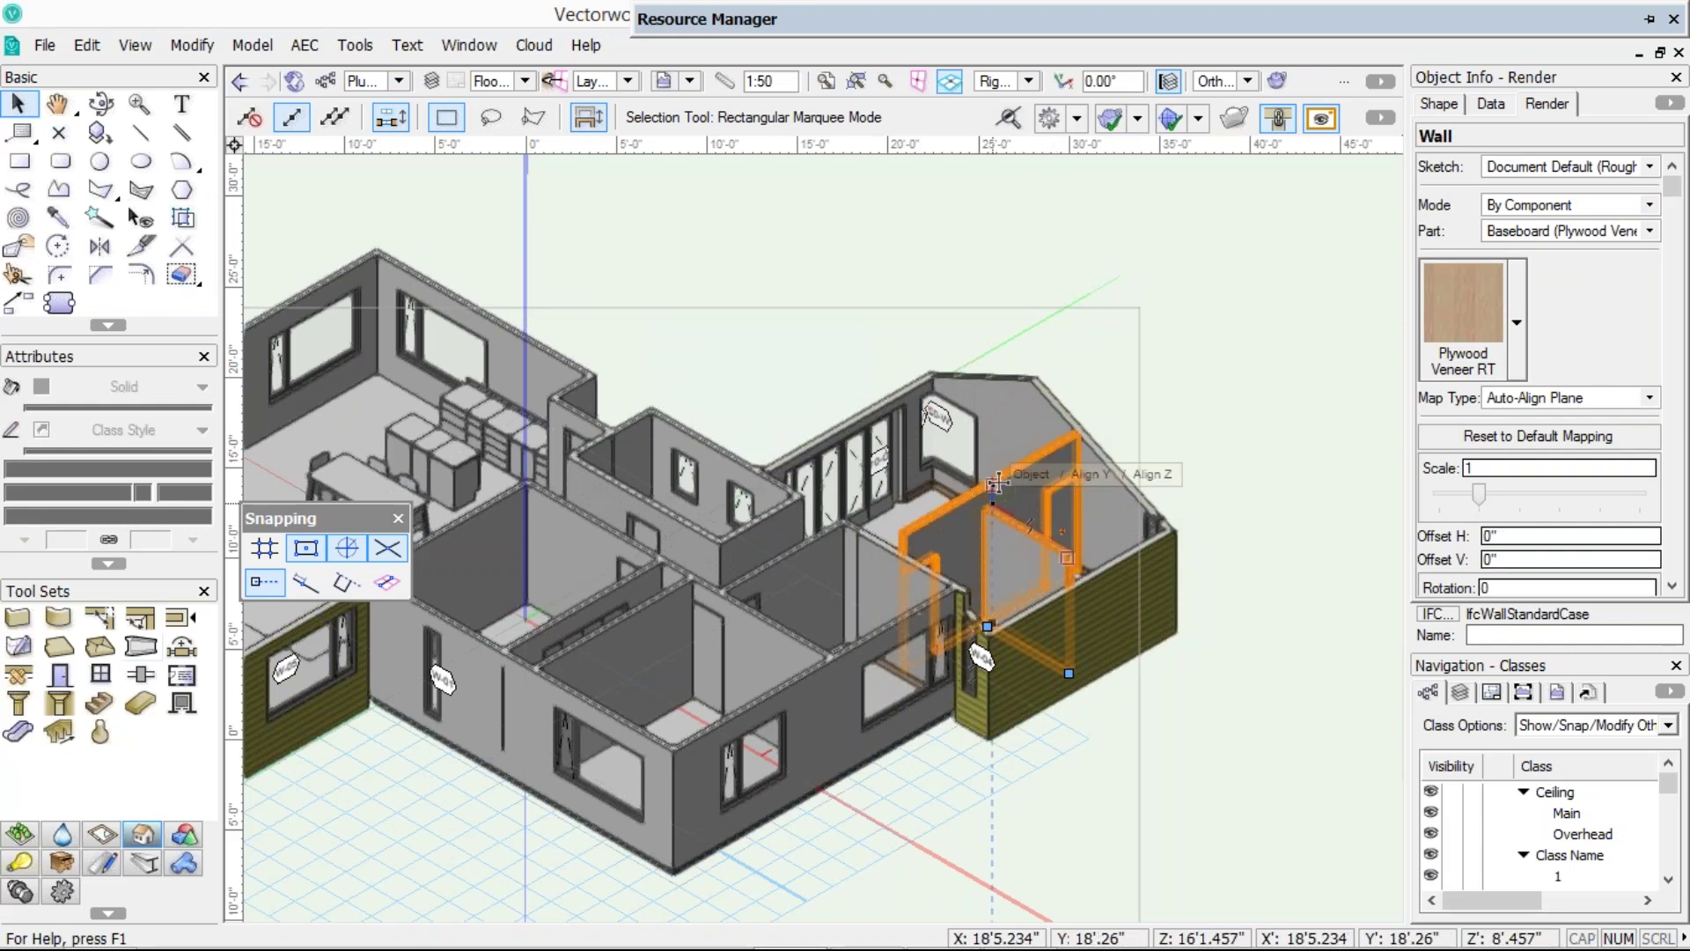
{"action": "key", "text": "shift+r"}
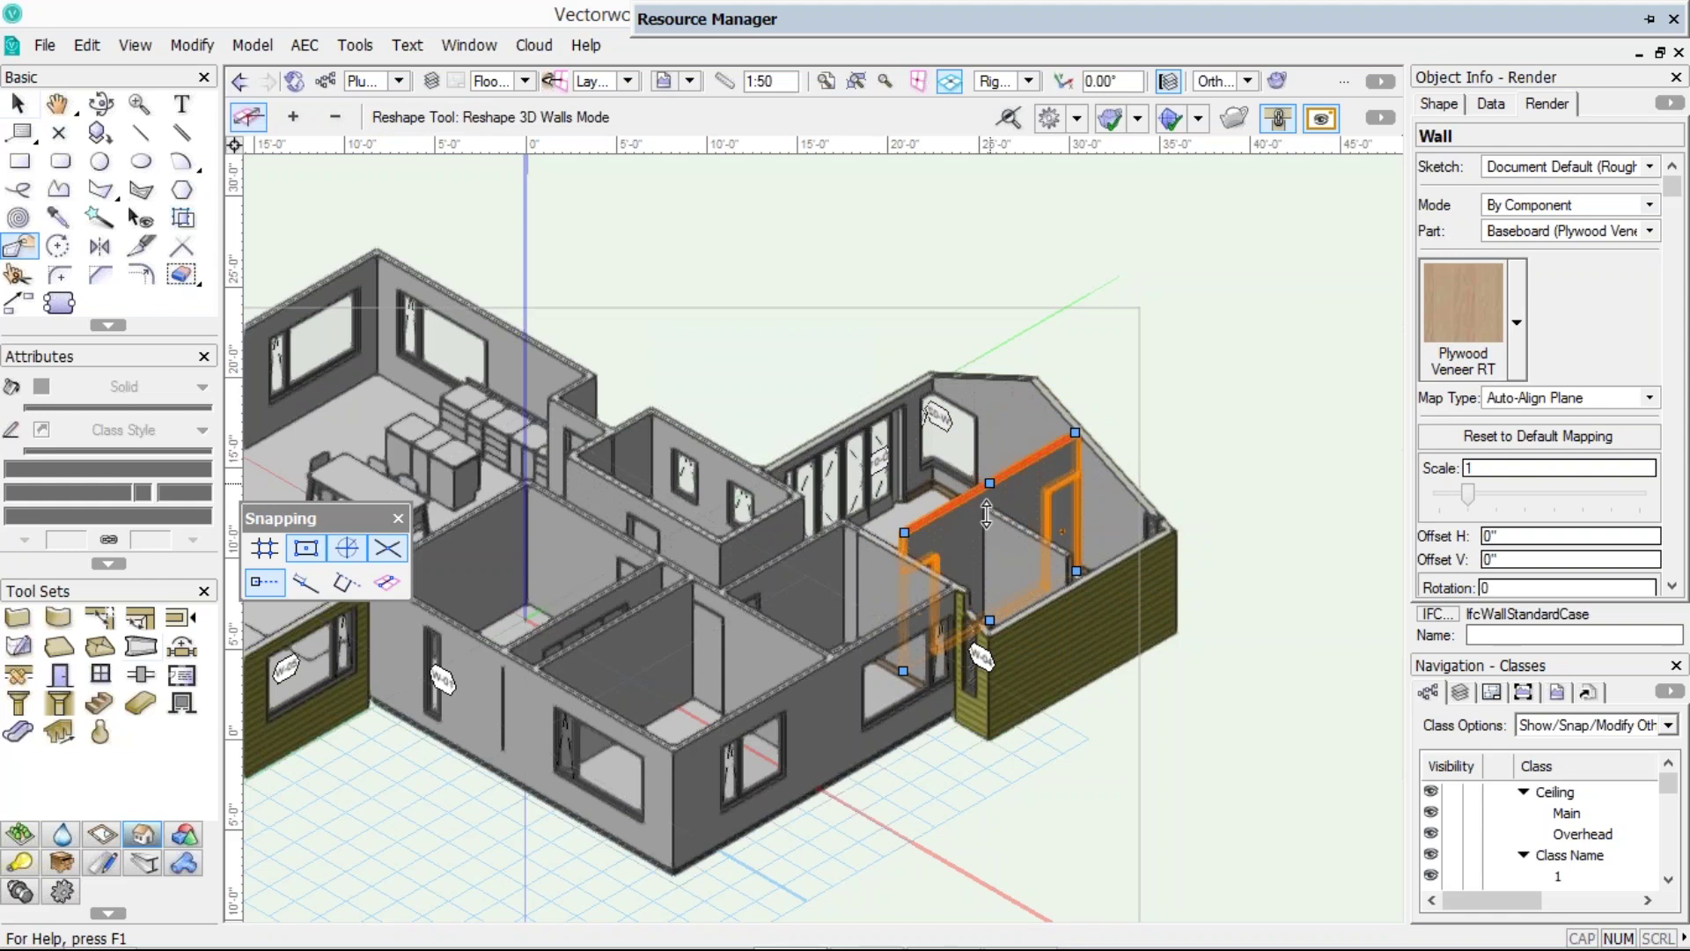
{"action": "left_click_drag", "start_coordinate": [986, 513], "coordinate": [1025, 591]}
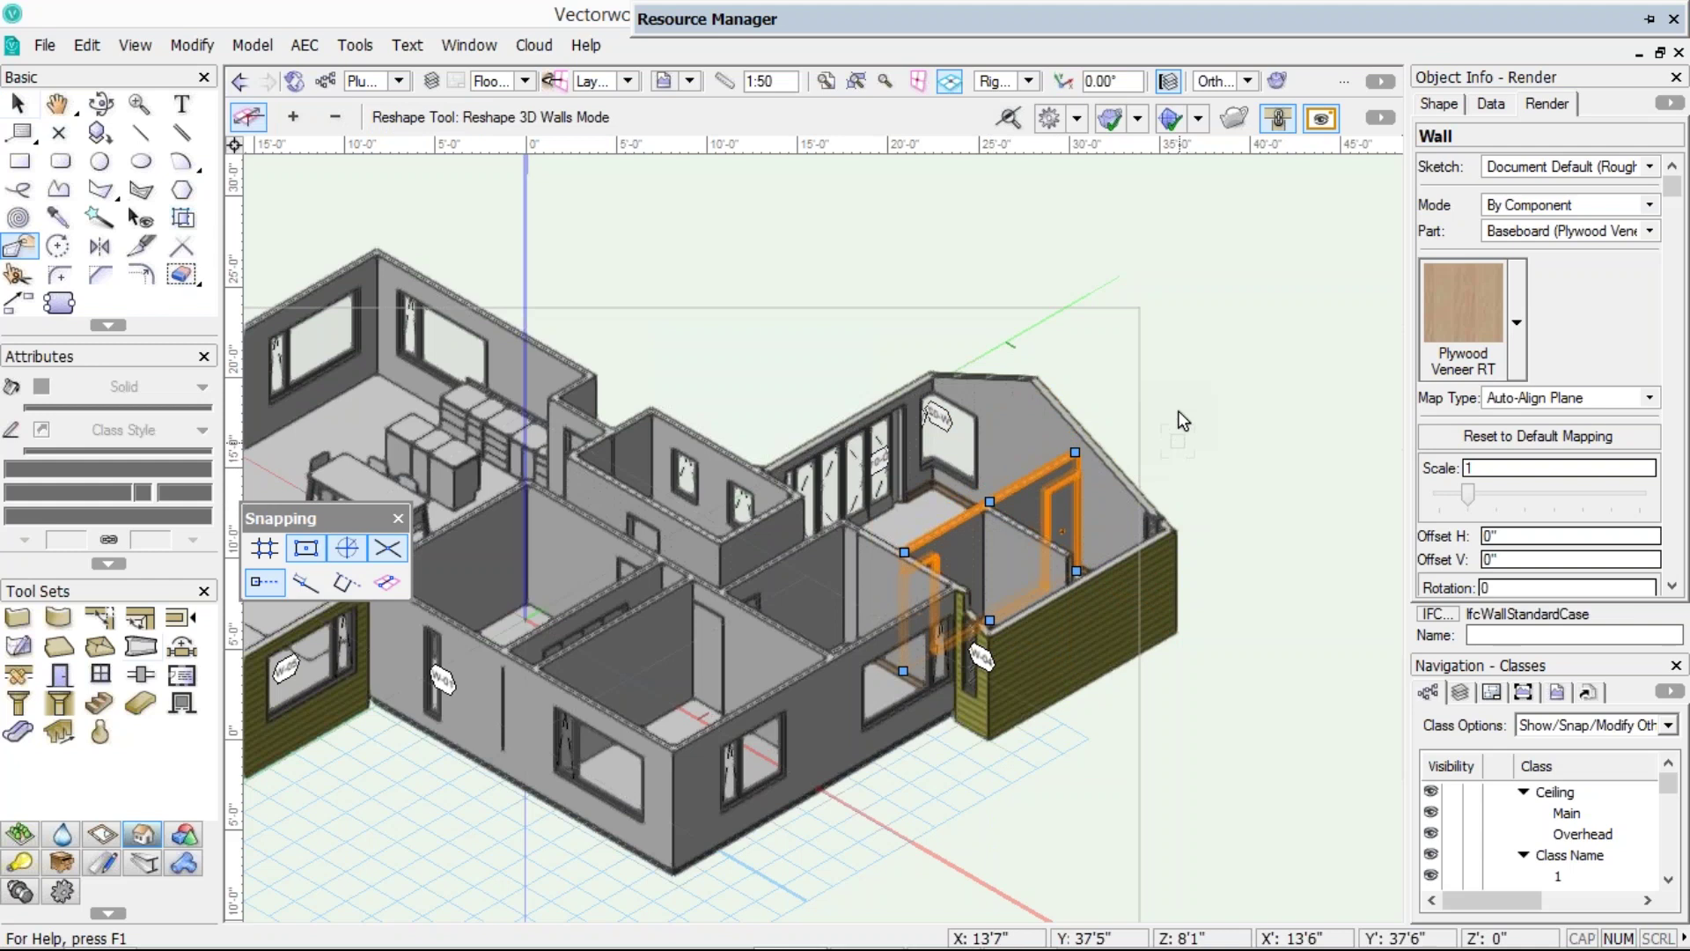
- Release the reshaped wall by committing the changes with the comment "edting room" and automatic release of checked-out layers and objects
{"action": "right_click", "coordinate": [1011, 497]}
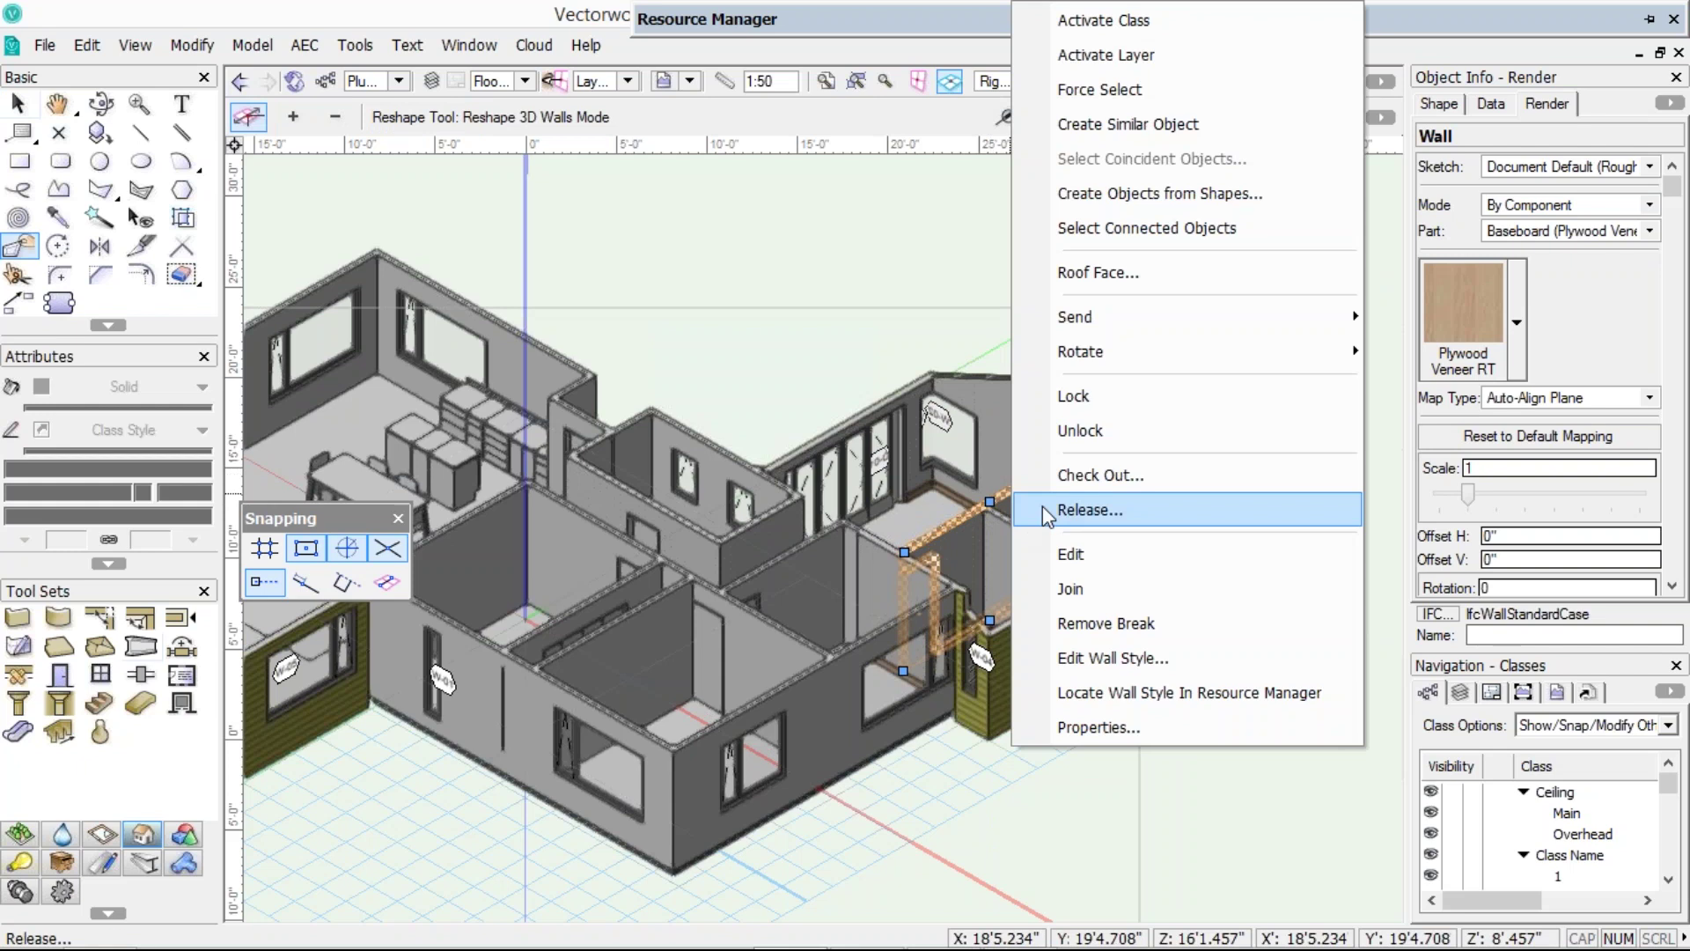
{"action": "left_click", "coordinate": [1046, 511]}
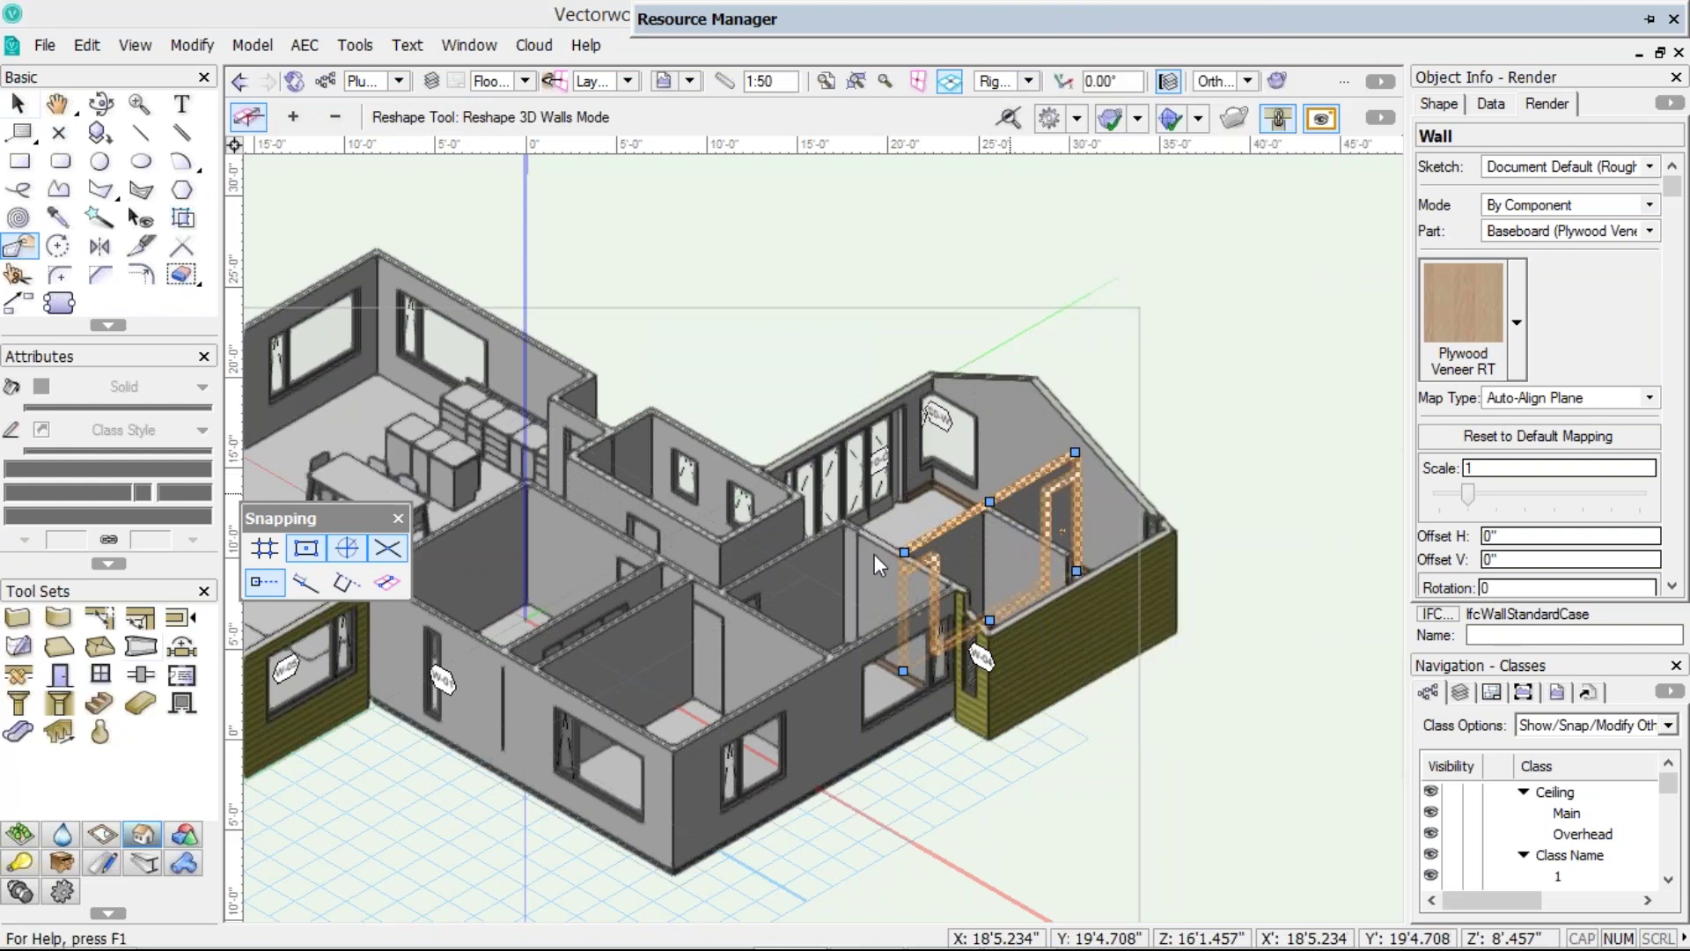
{"action": "left_click", "coordinate": [832, 553]}
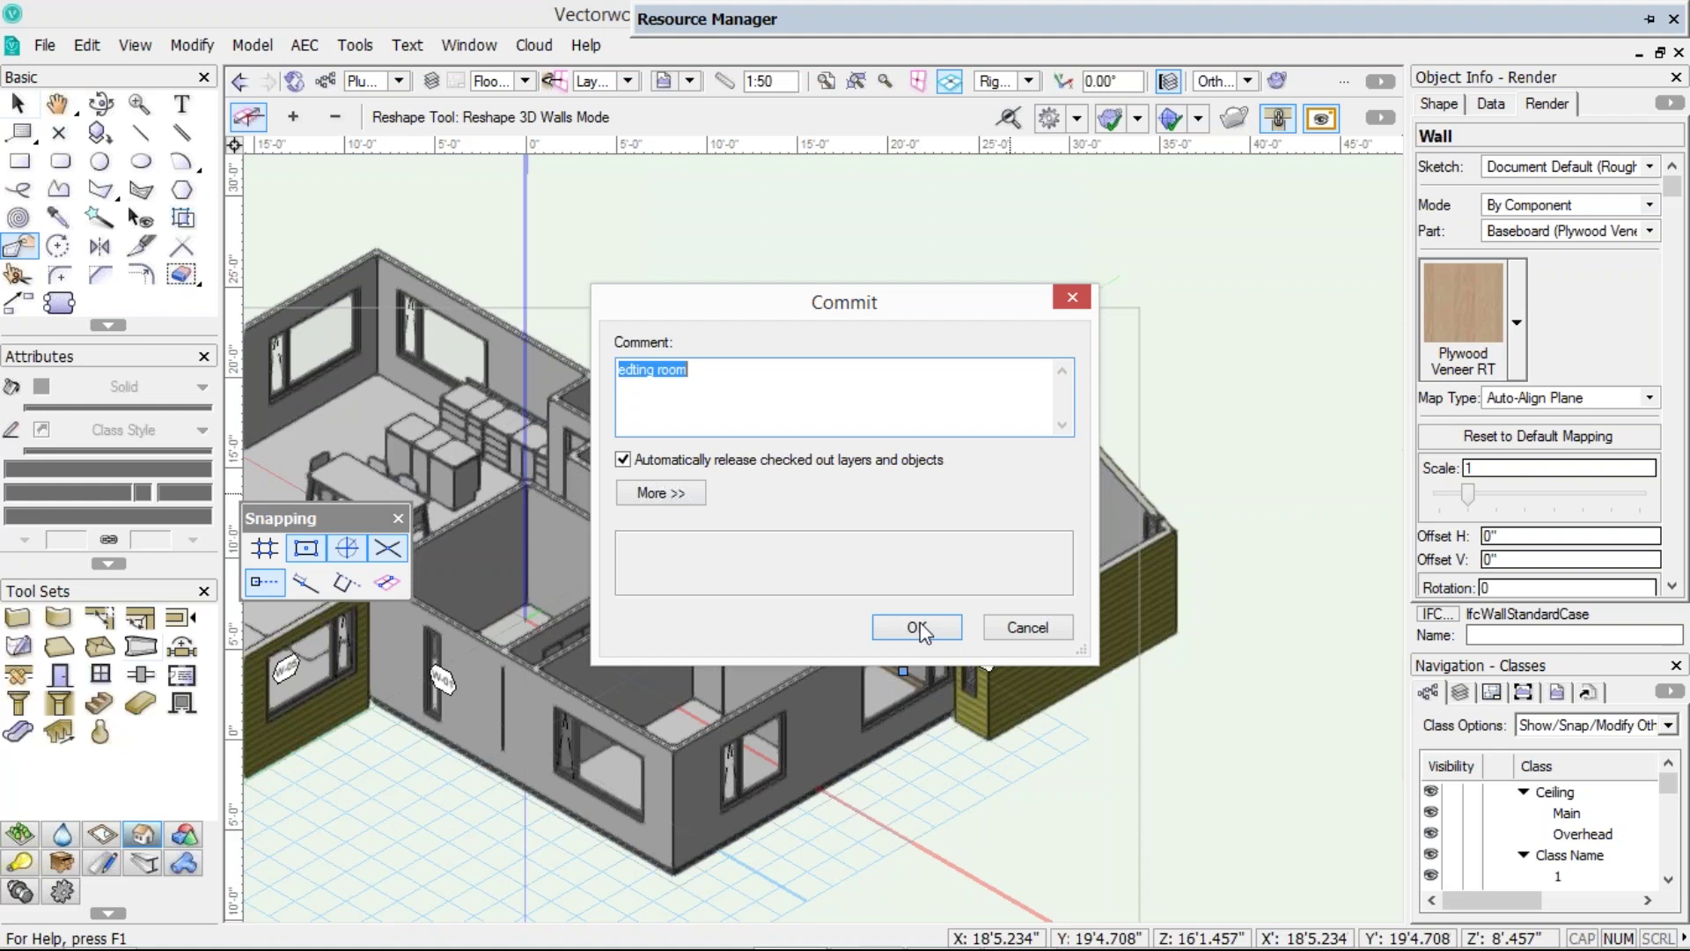
{"action": "left_click", "coordinate": [919, 628]}
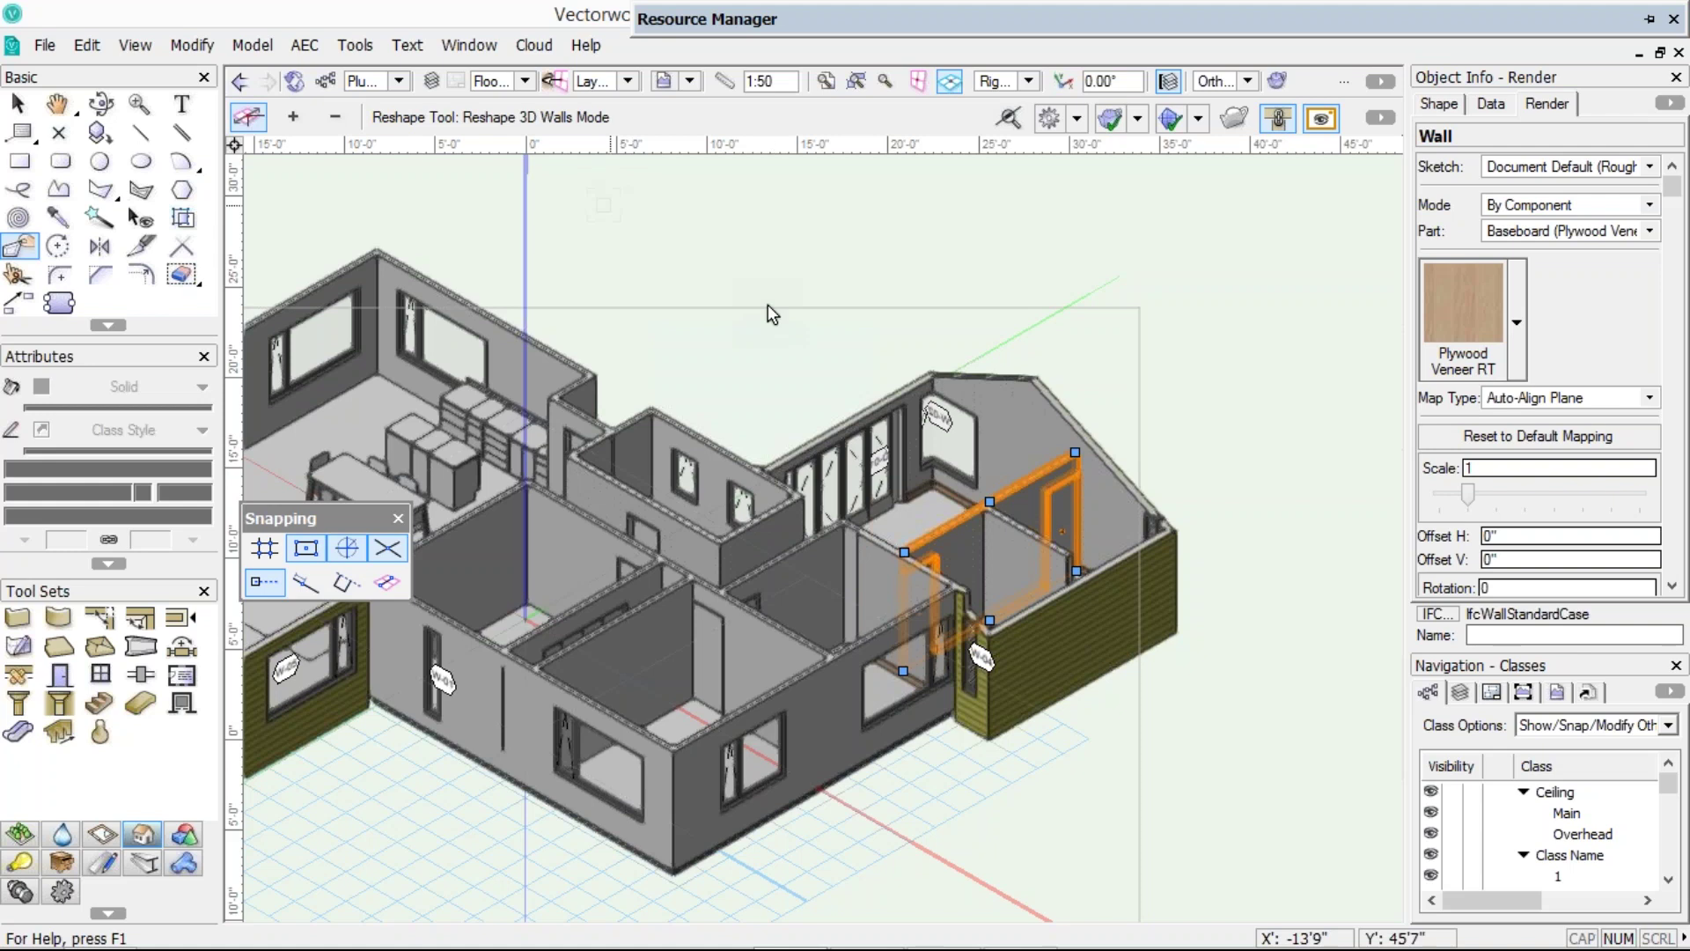
- Select the large window near the building's front corner and examine its shape properties
{"action": "scroll", "coordinate": [705, 362], "scroll_direction": "down", "scroll_amount": 2}
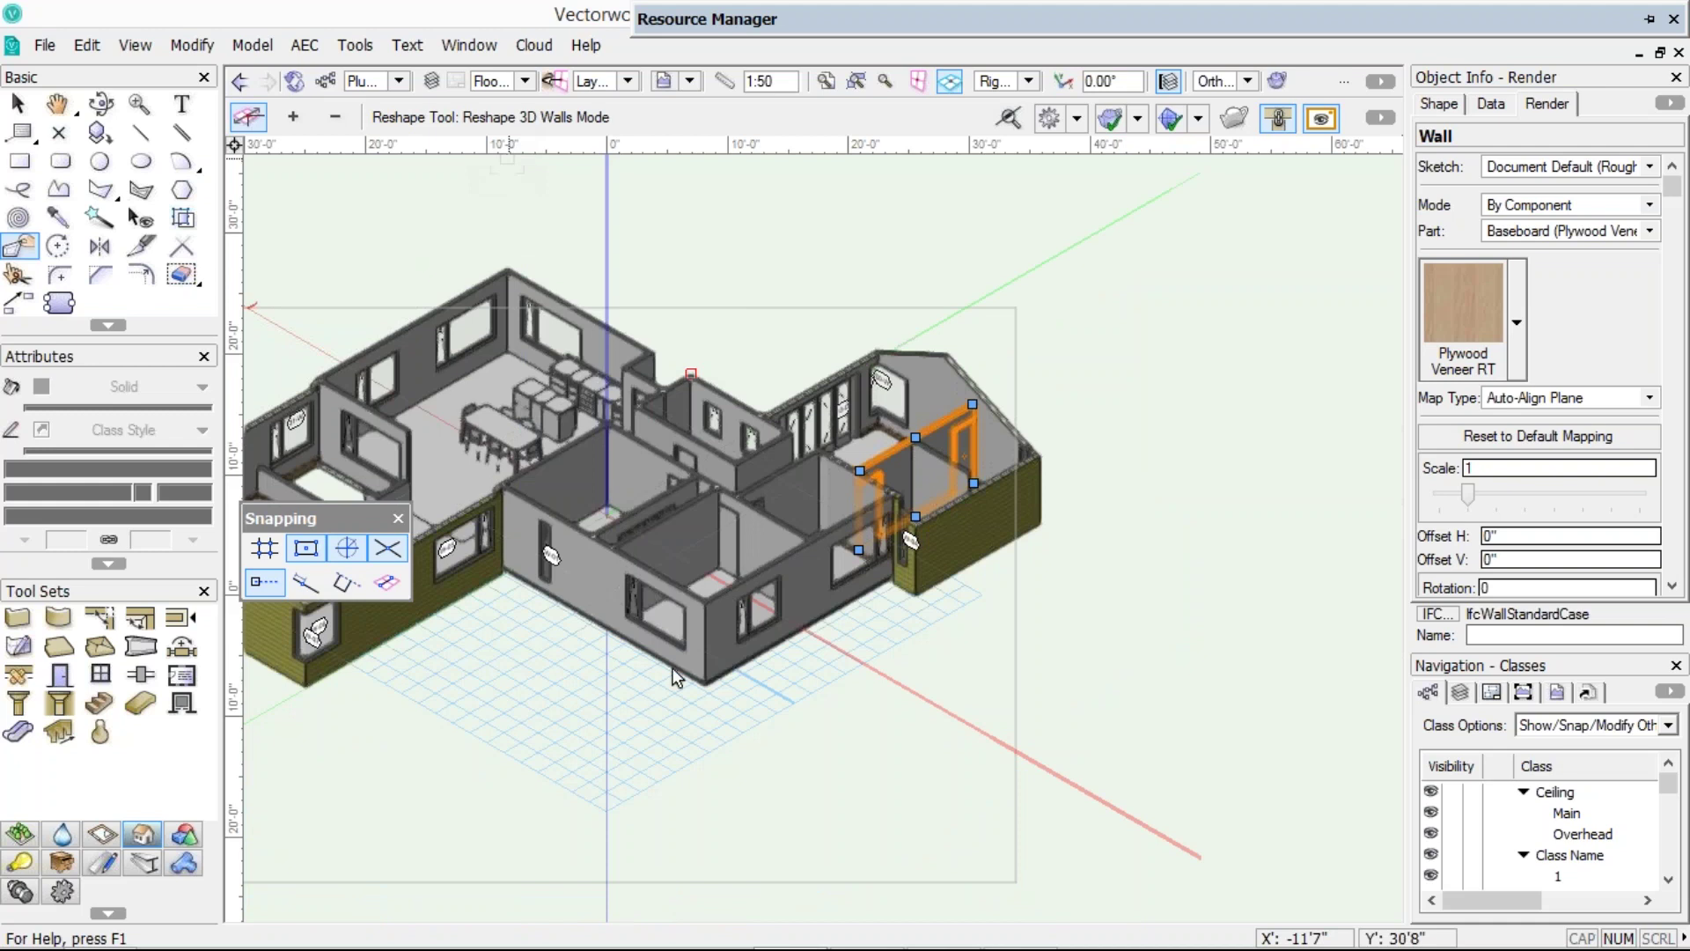
{"action": "scroll", "coordinate": [673, 677], "scroll_direction": "up", "scroll_amount": 2}
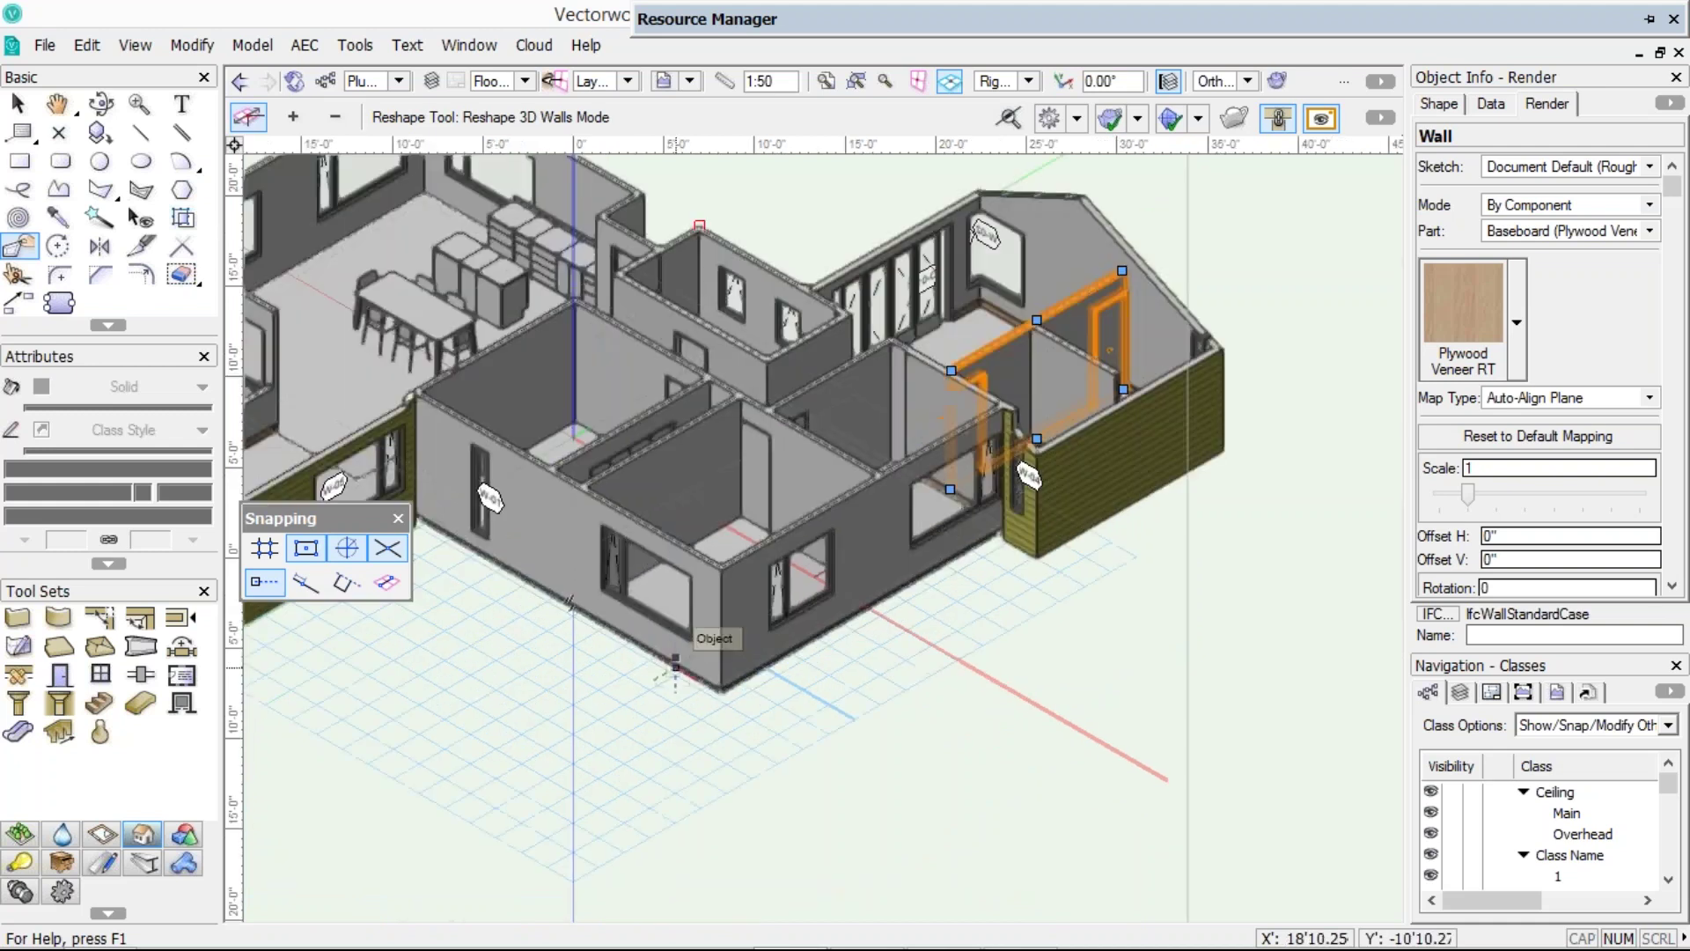
{"action": "scroll", "coordinate": [571, 603], "scroll_direction": "up", "scroll_amount": 2}
{"action": "middle_click_drag", "start_coordinate": [488, 564], "coordinate": [584, 624]}
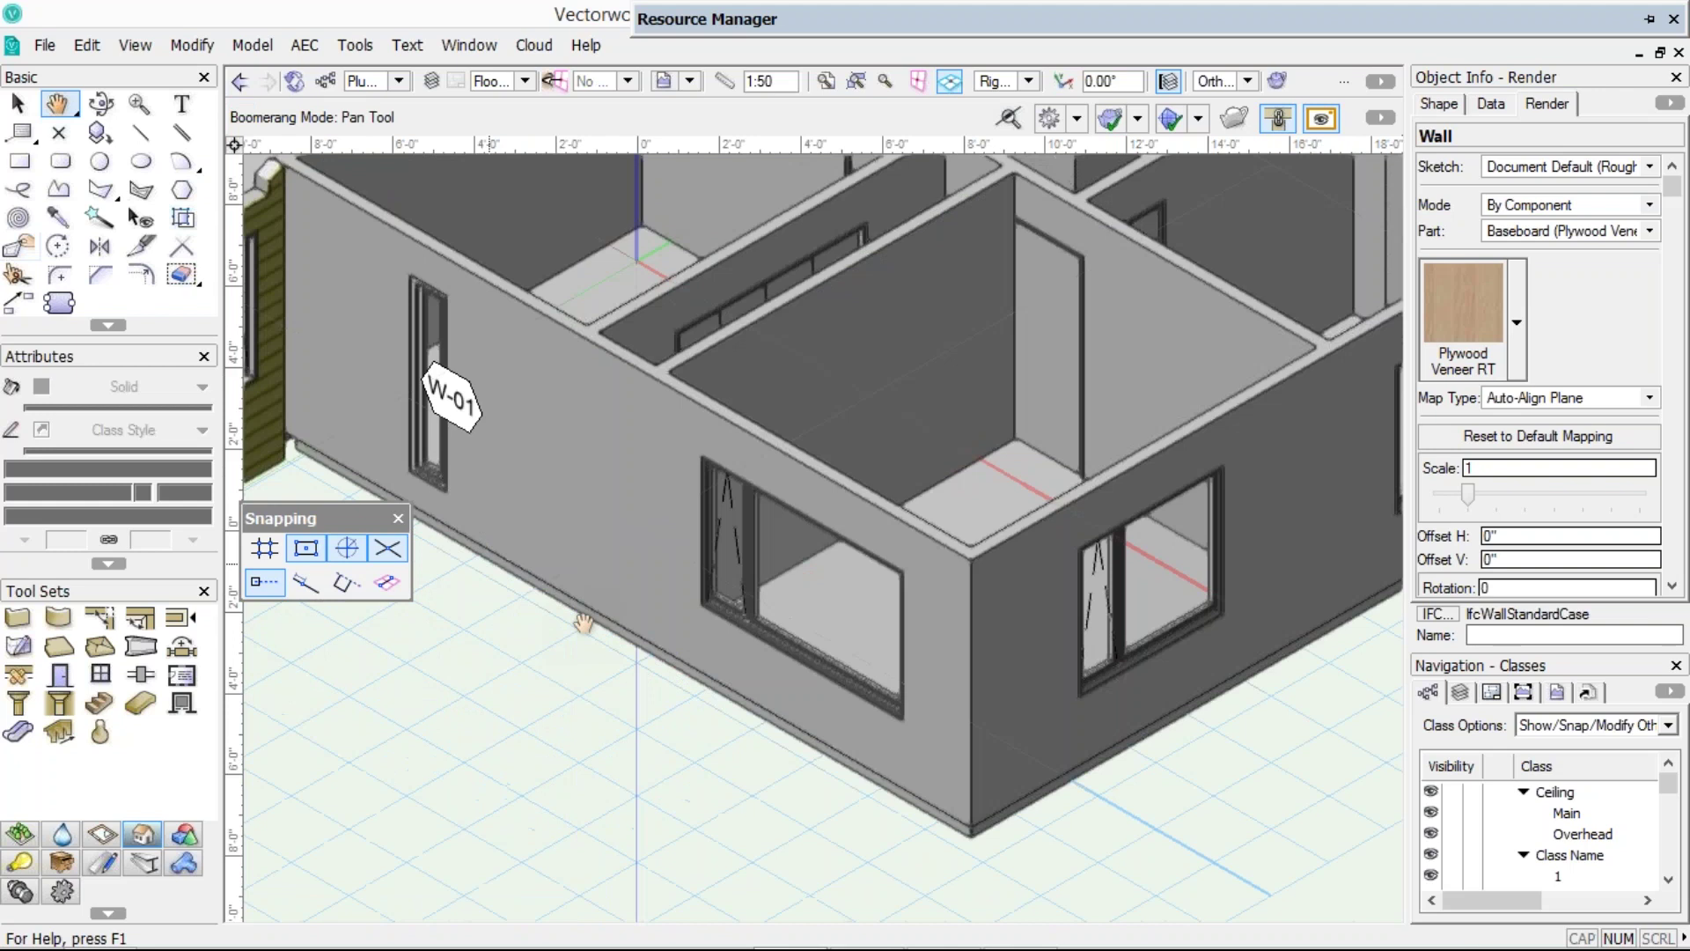
{"action": "key", "text": "shift+r"}
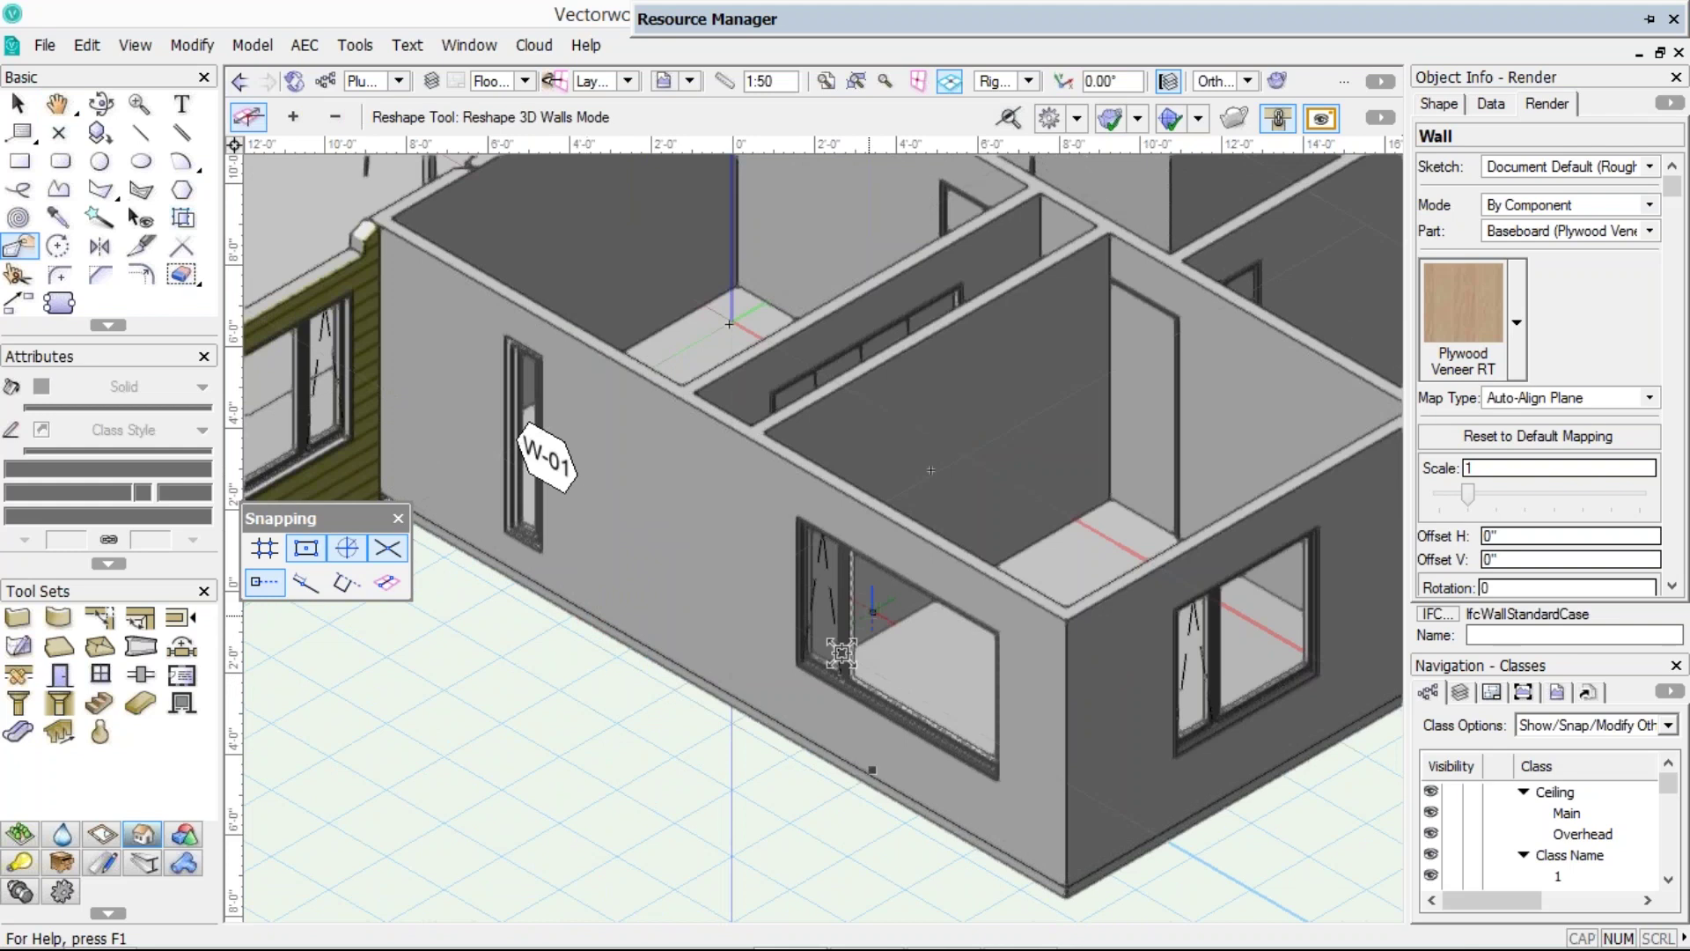
{"action": "left_click", "coordinate": [841, 651]}
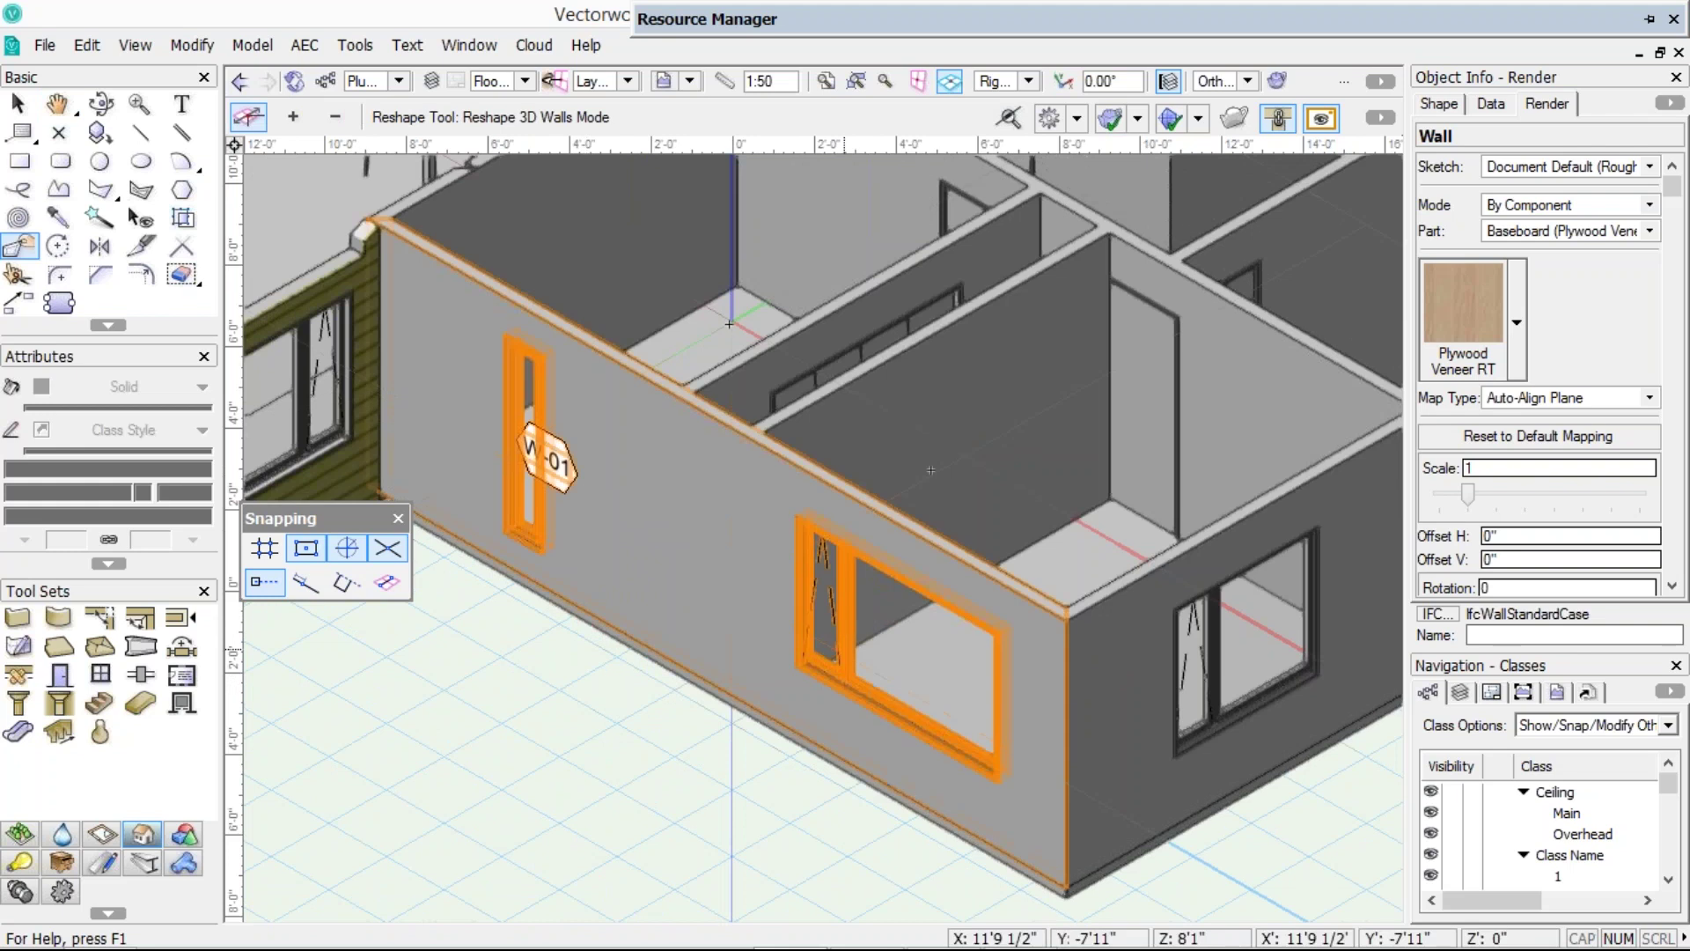
{"action": "key", "text": "x"}
{"action": "left_click", "coordinate": [840, 661]}
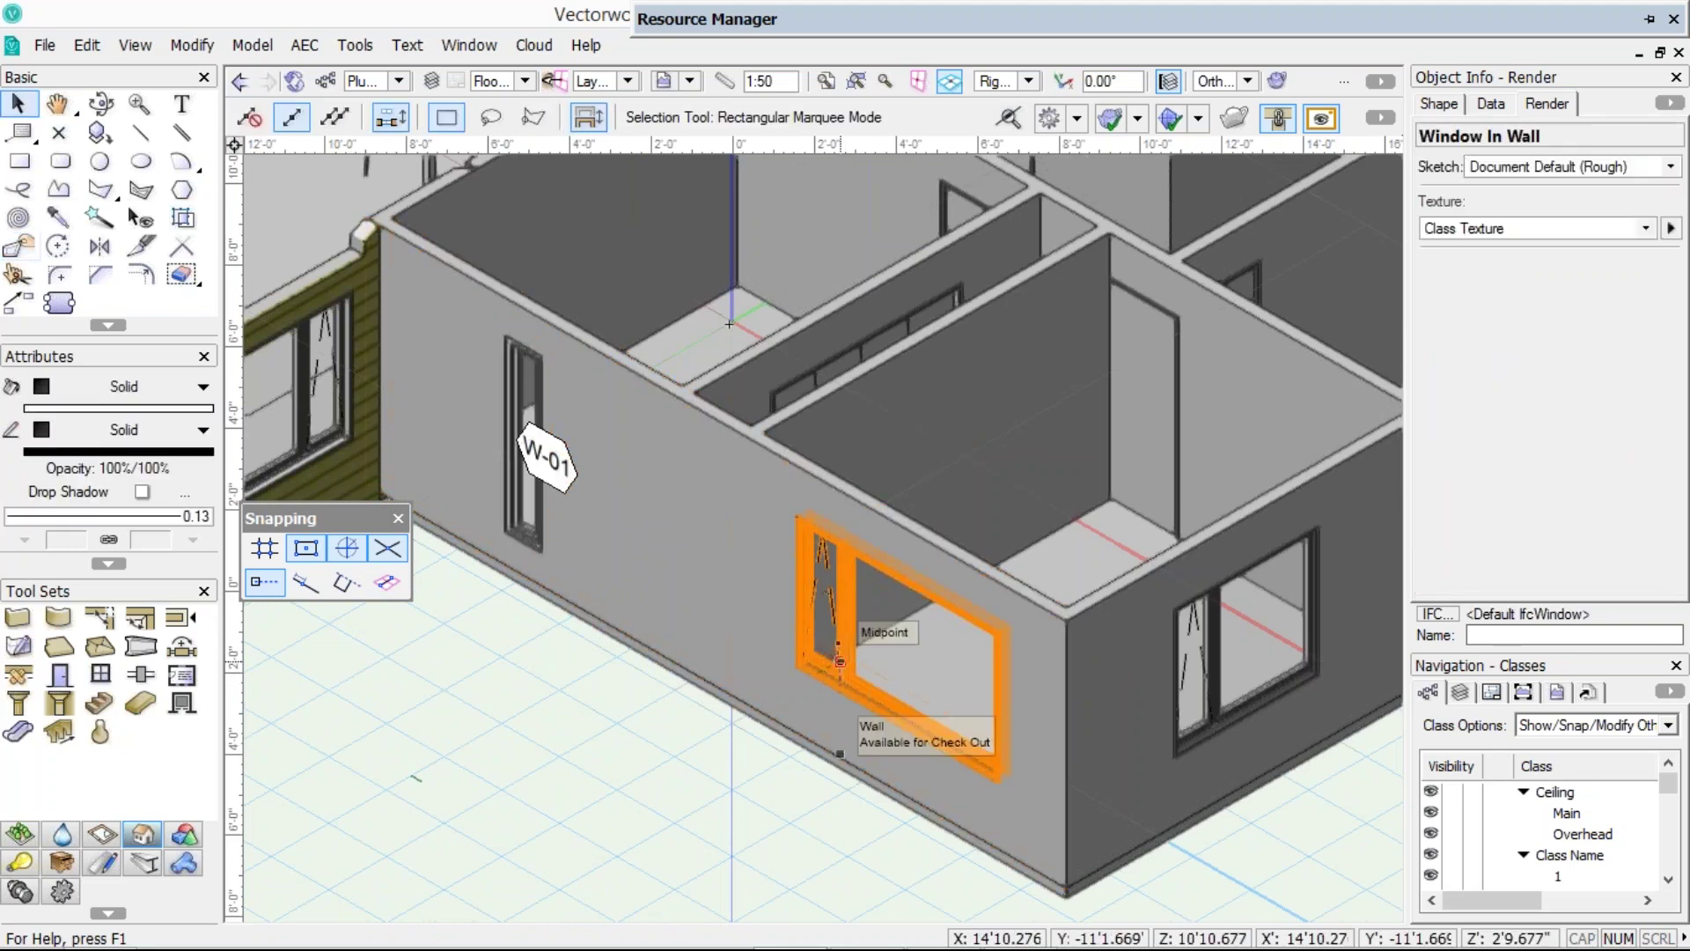
{"action": "left_click", "coordinate": [1440, 104]}
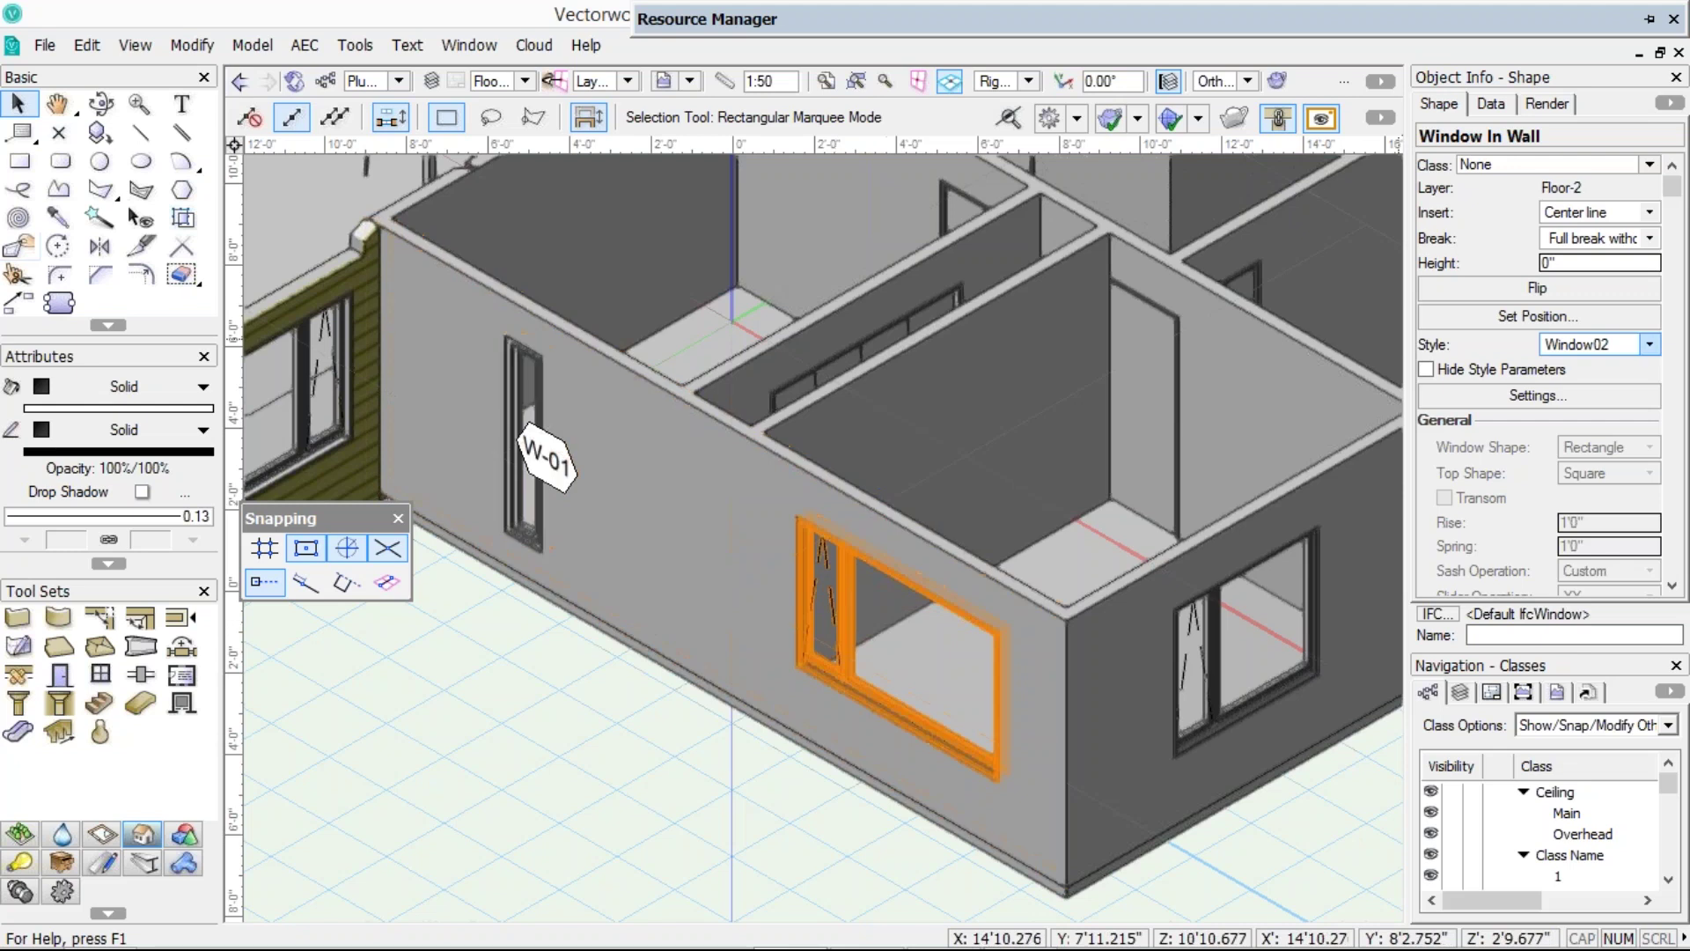
- Convert the large front window to unstyled, check out its wall without a comment, and review the window's editable parameters
{"action": "left_click", "coordinate": [469, 45]}
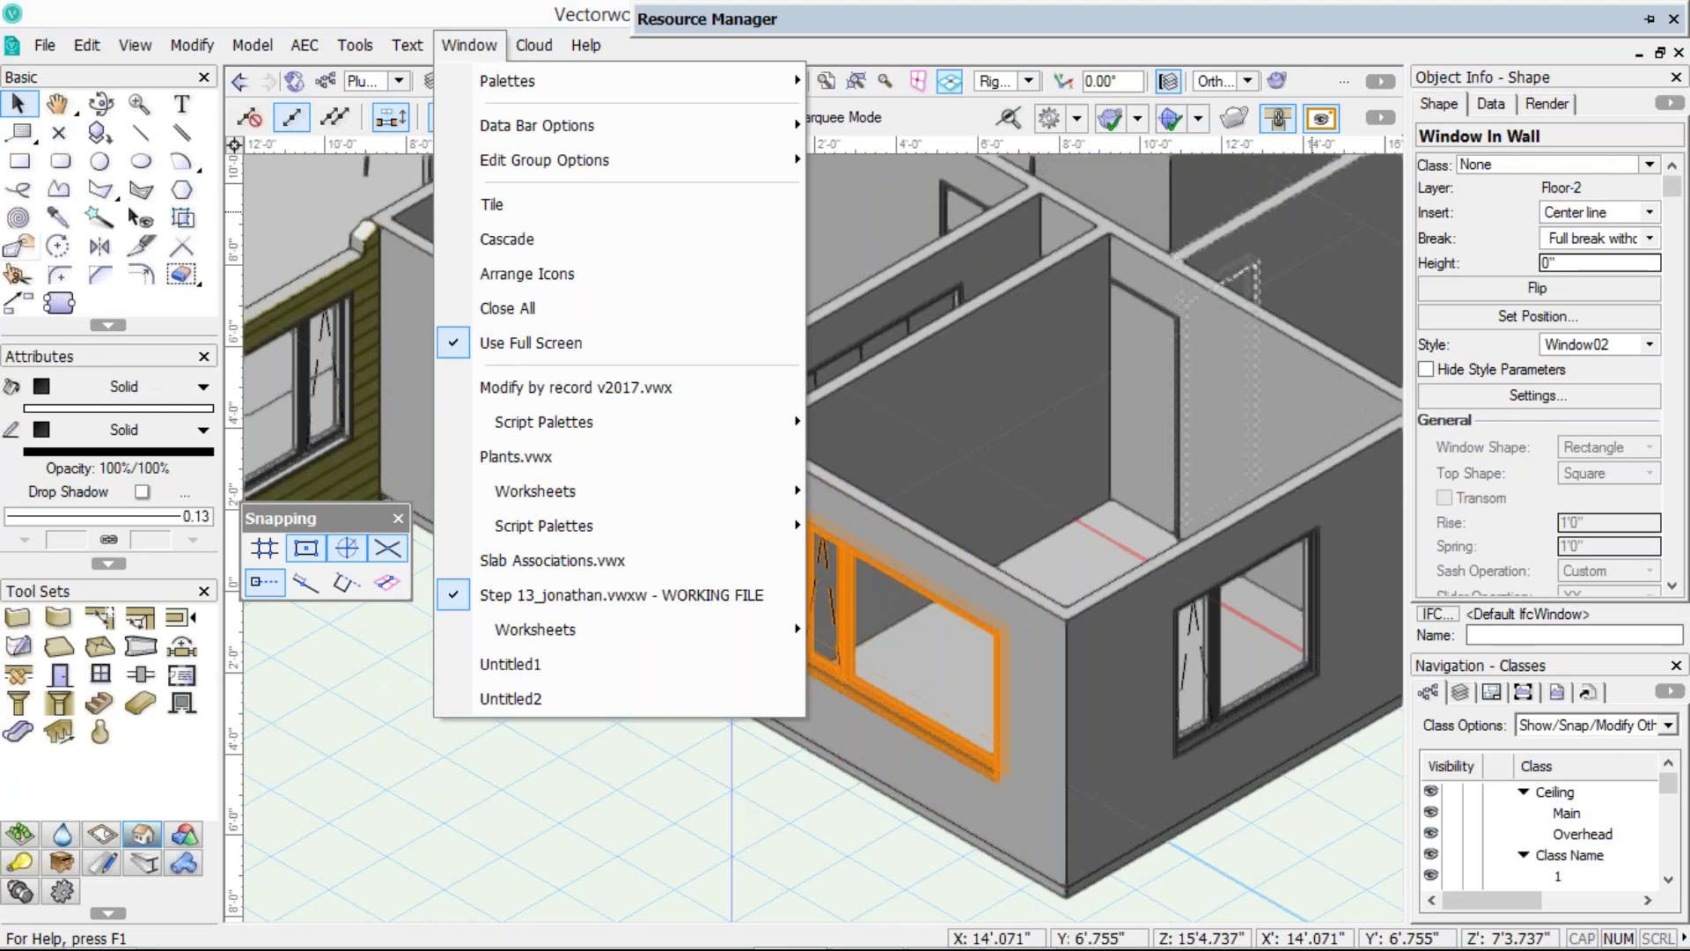
{"action": "left_click", "coordinate": [1116, 539]}
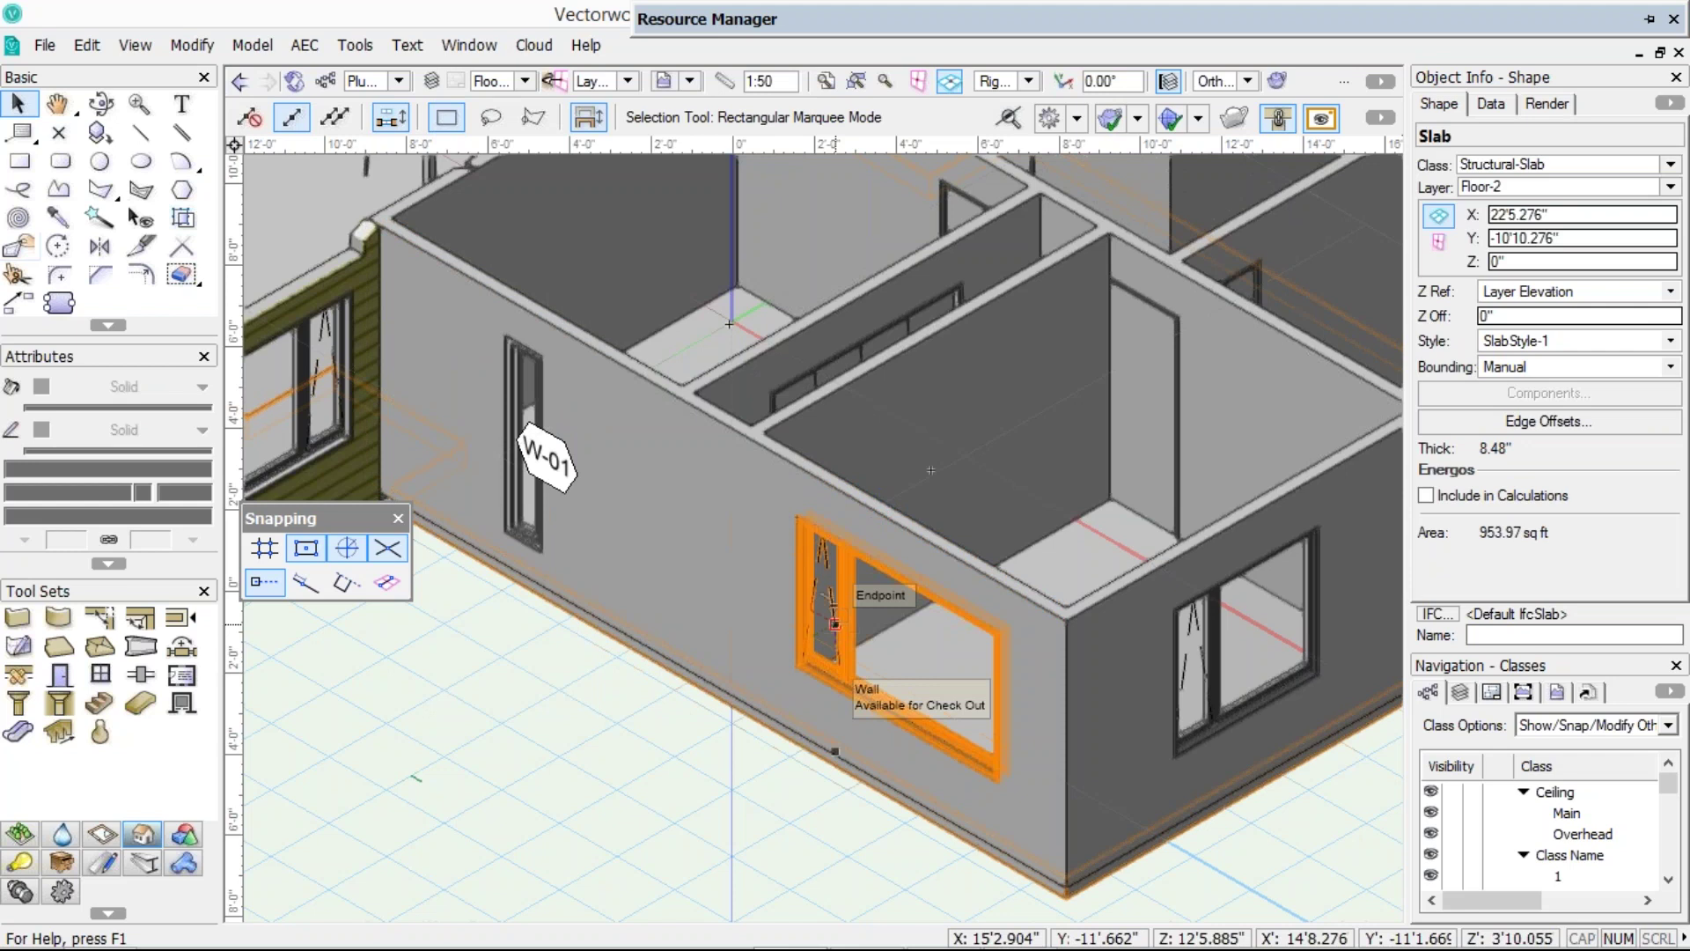
{"action": "left_click", "coordinate": [834, 624]}
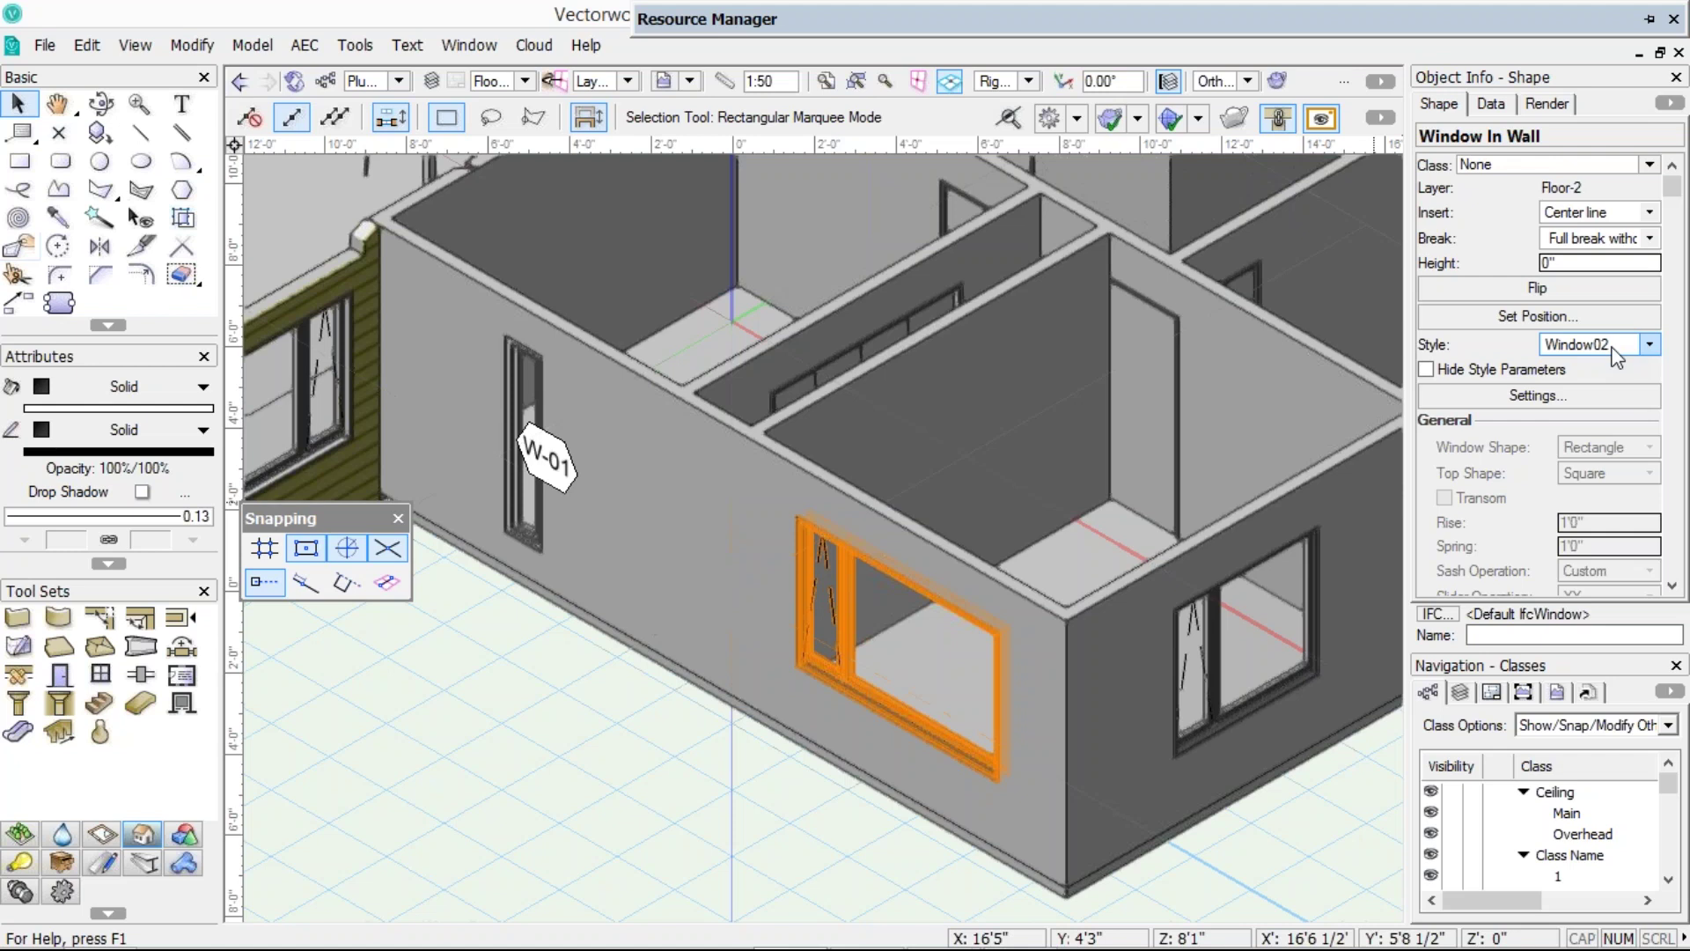
{"action": "left_click", "coordinate": [1581, 449]}
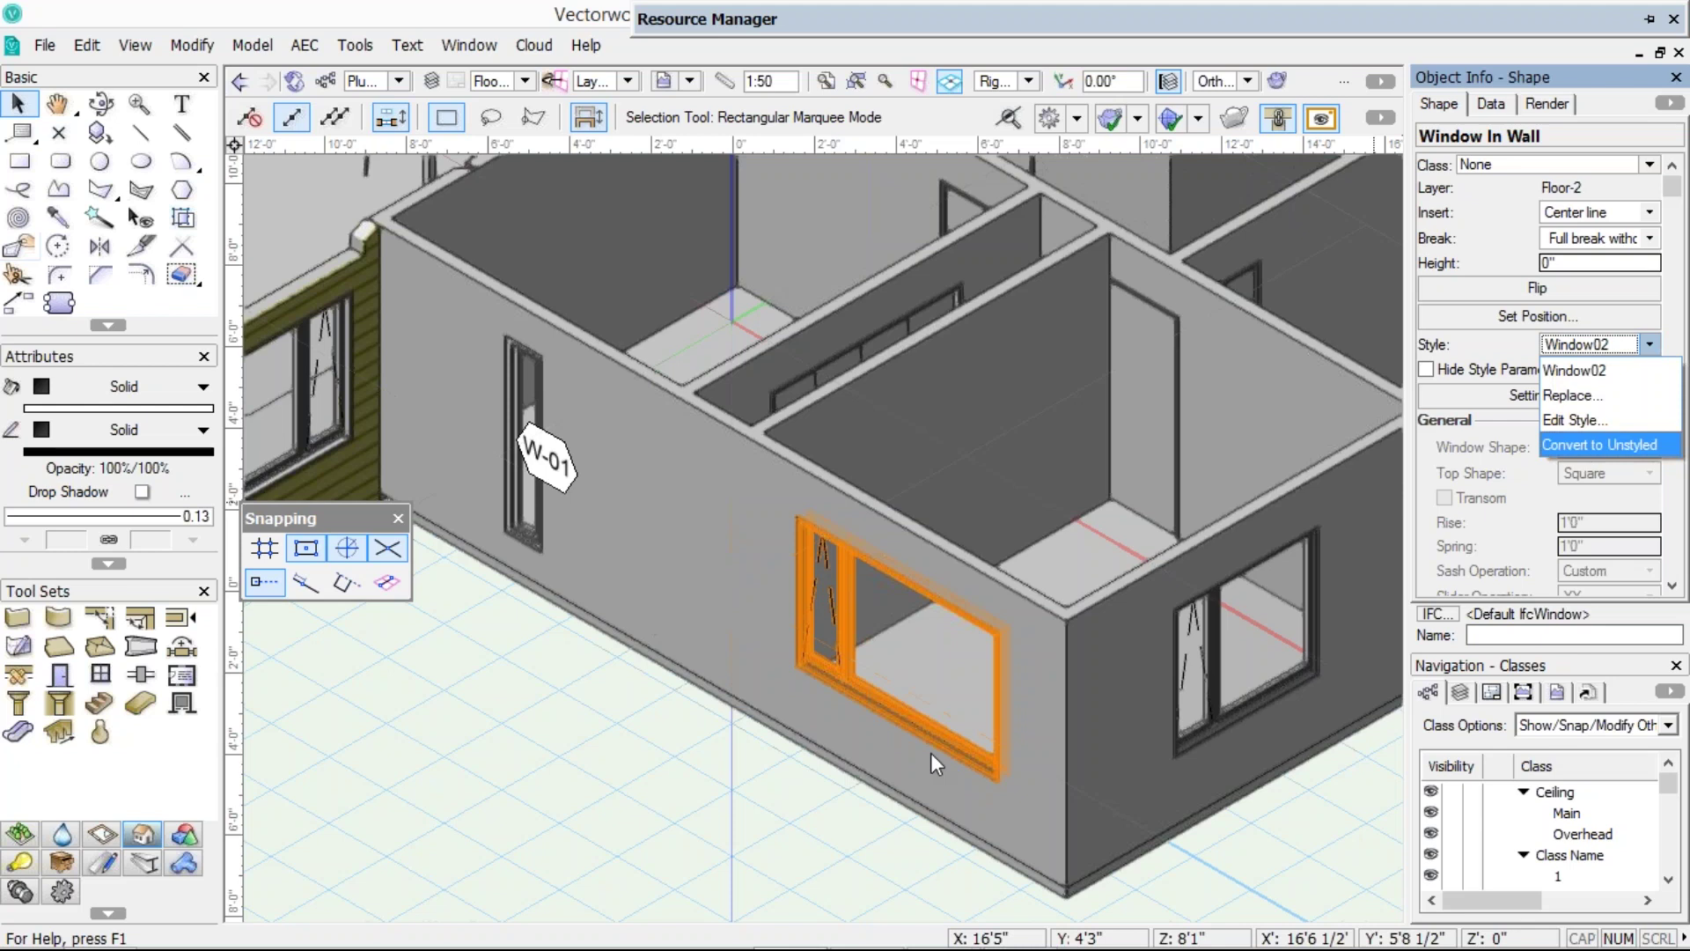
{"action": "left_click", "coordinate": [938, 638]}
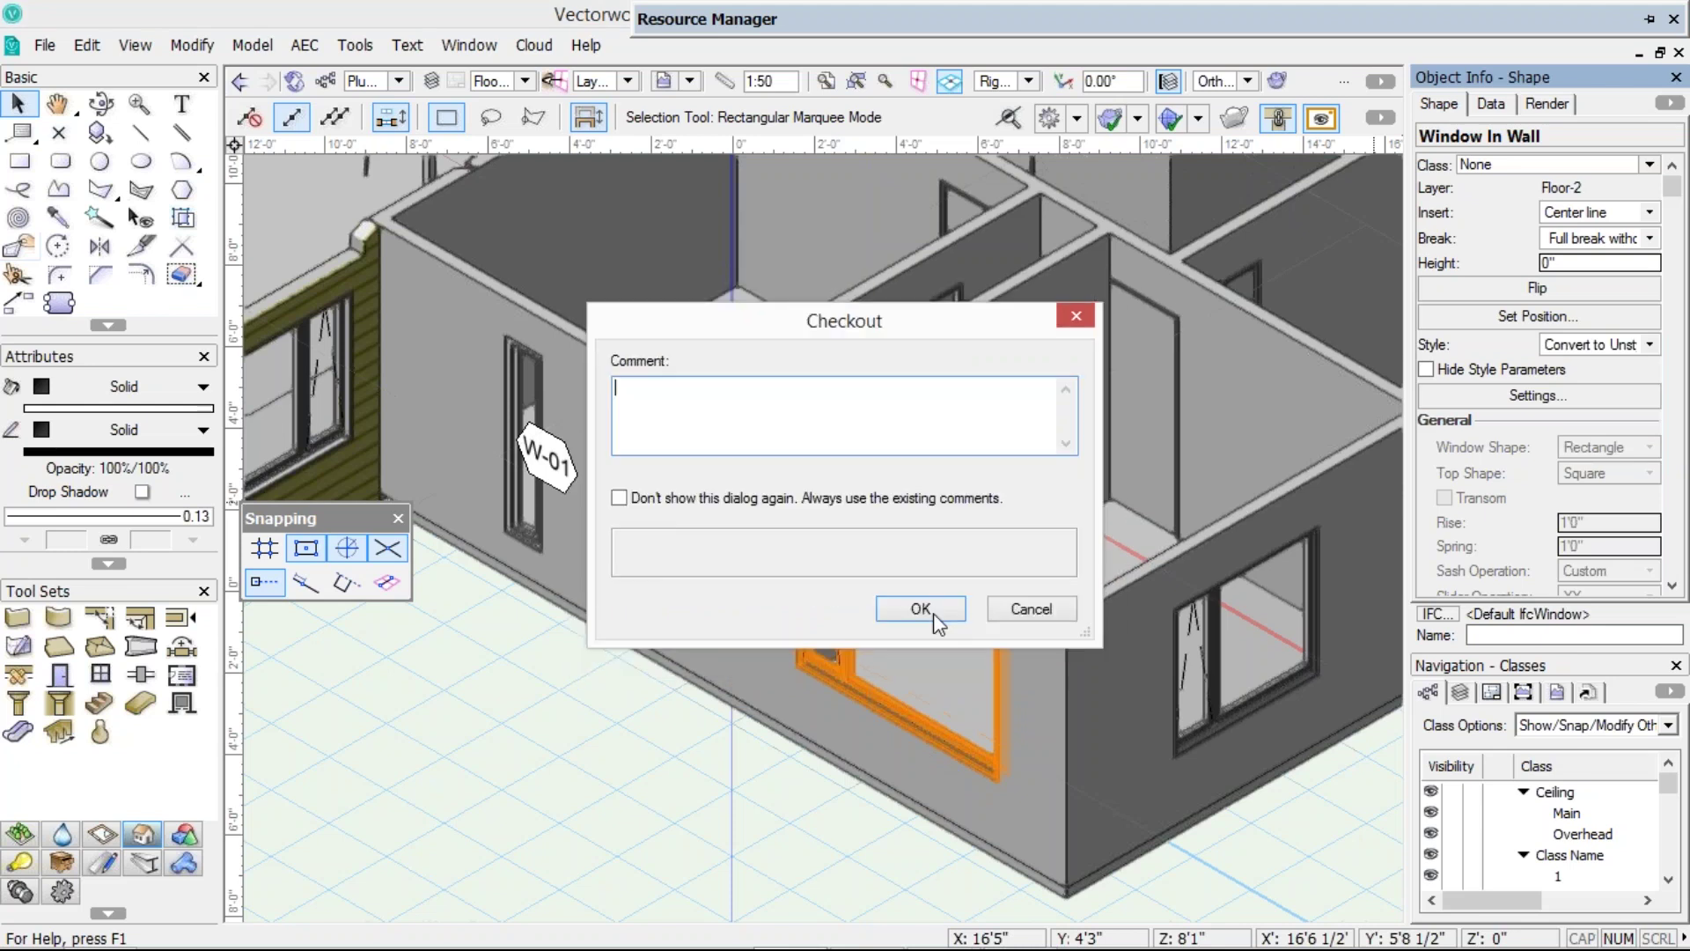
{"action": "left_click", "coordinate": [934, 612]}
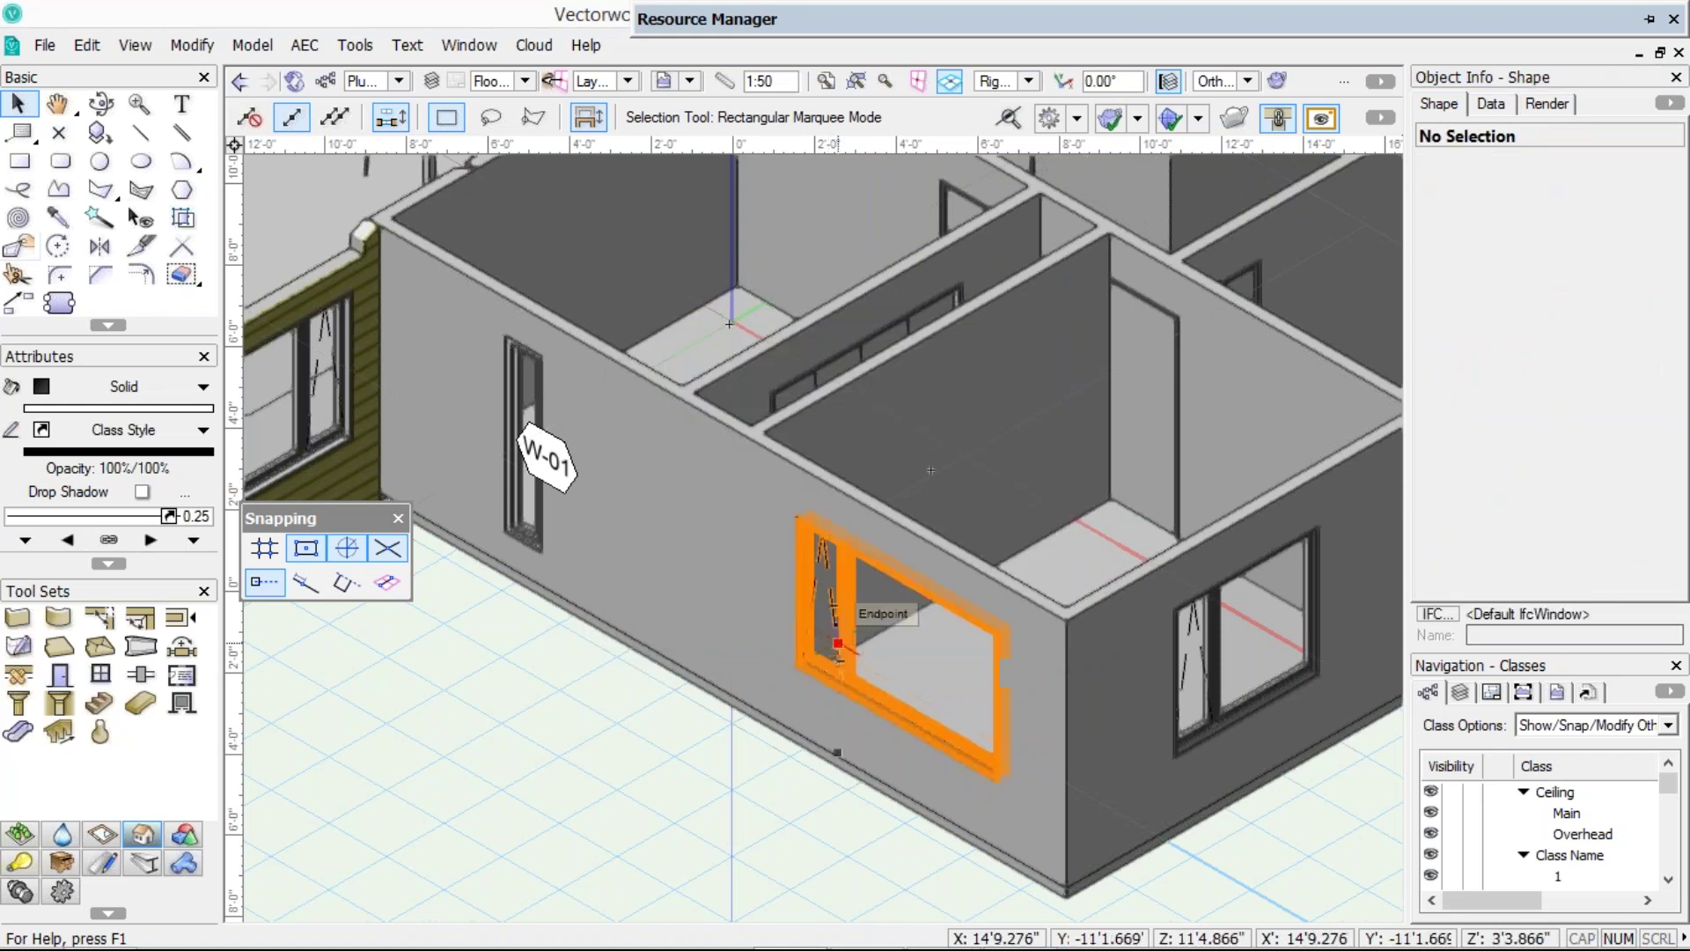
{"action": "left_click", "coordinate": [838, 645]}
{"action": "scroll", "coordinate": [1675, 280], "scroll_direction": "down", "scroll_amount": 5}
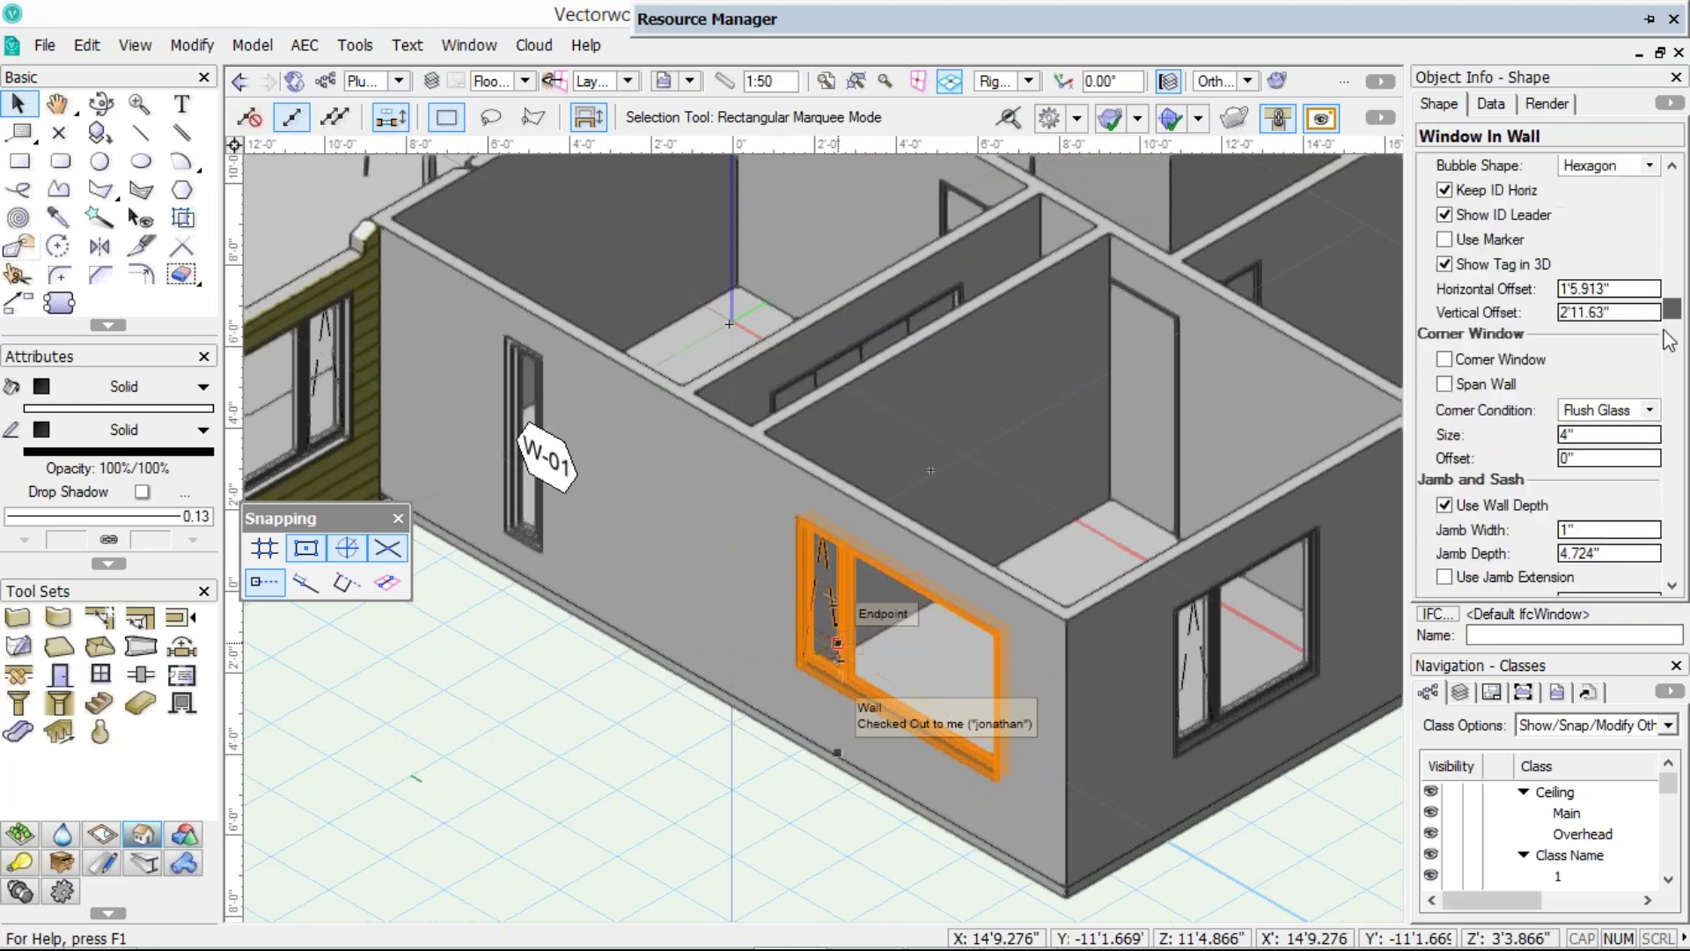
{"action": "scroll", "coordinate": [1668, 340], "scroll_direction": "down", "scroll_amount": 8}
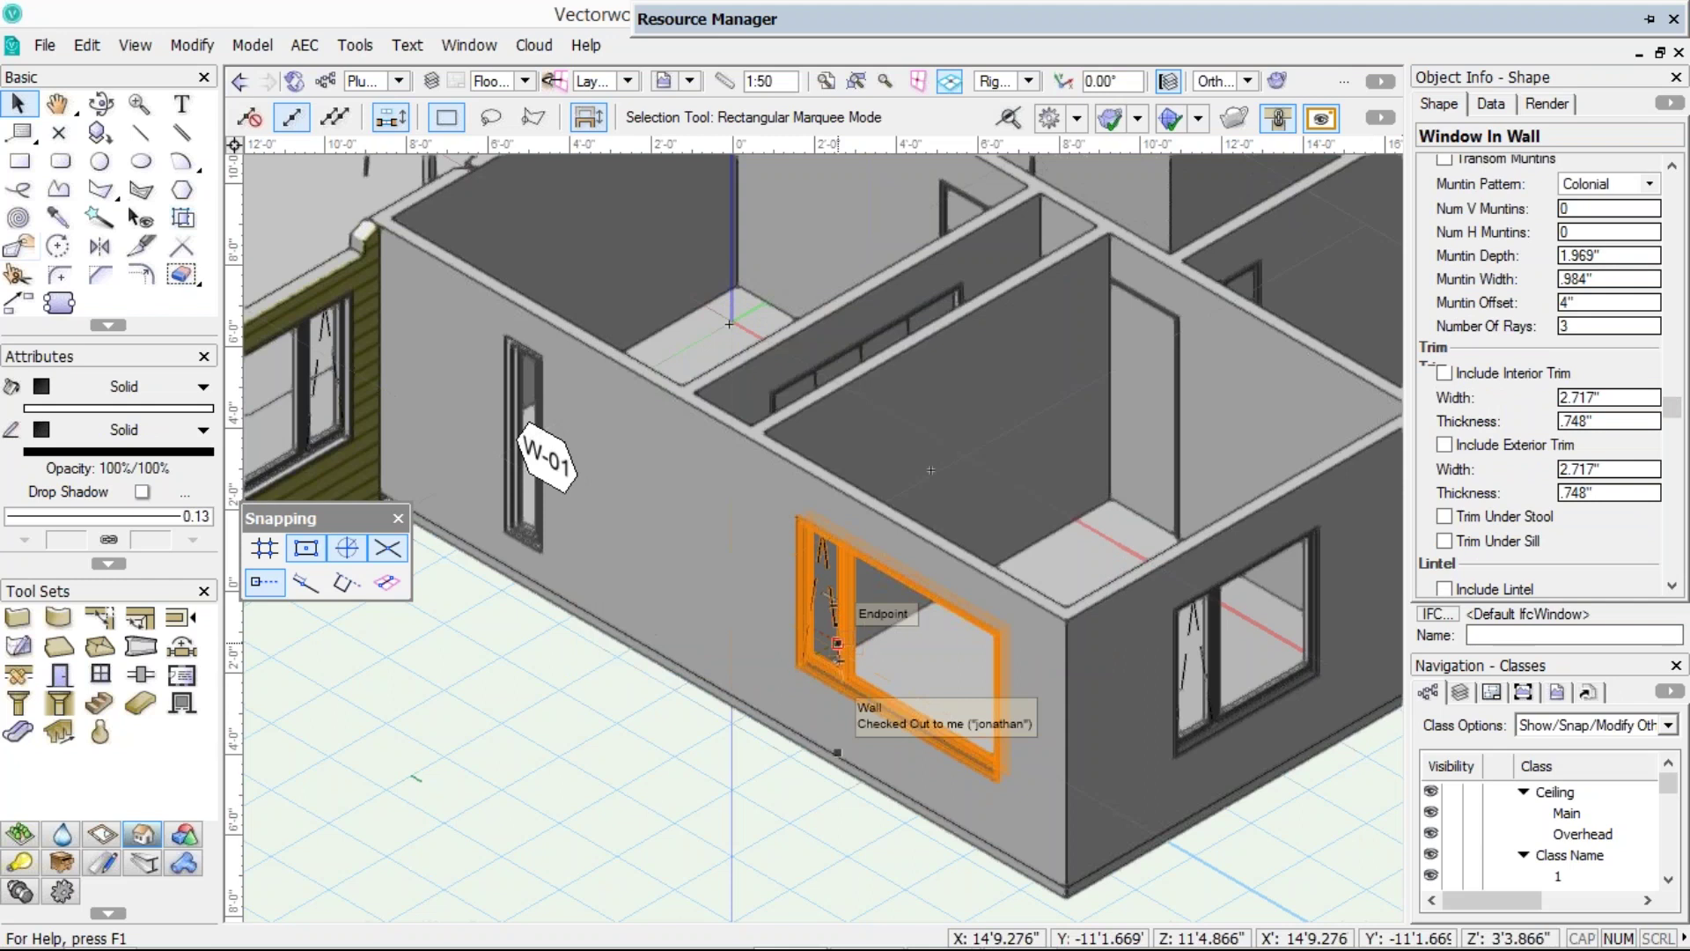
{"action": "left_click_drag", "start_coordinate": [1670, 408], "coordinate": [1687, 185]}
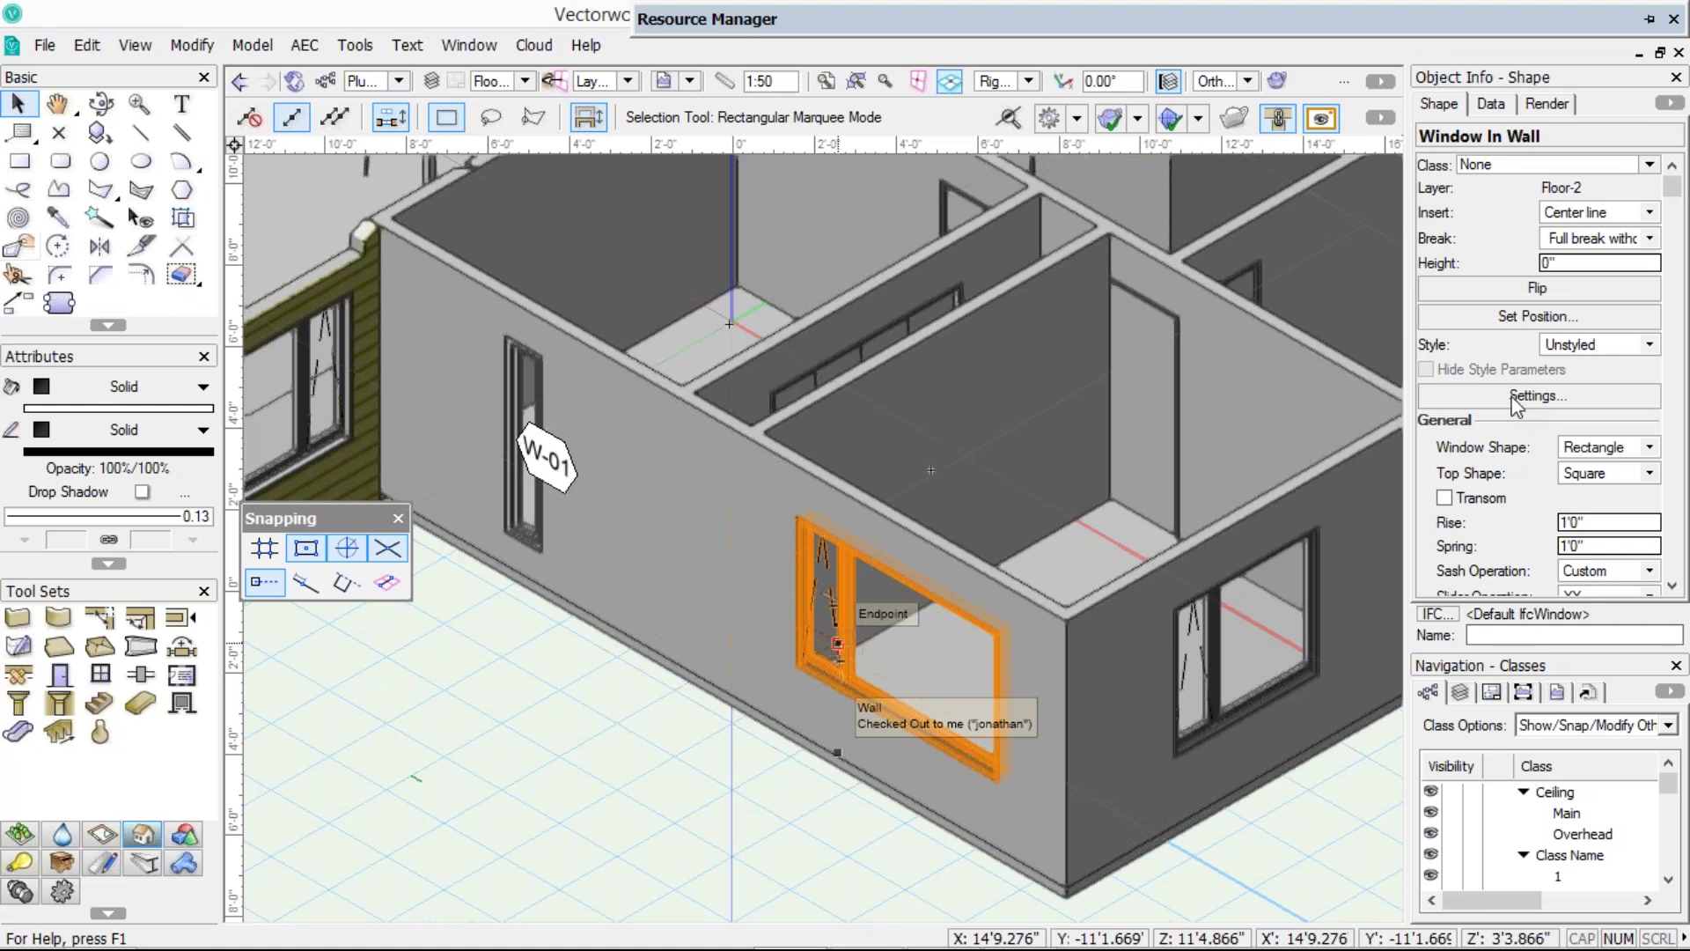
- Replace the style of the window around the building's front corner with Window02 and check out its wall without a comment
{"action": "left_click", "coordinate": [1197, 631]}
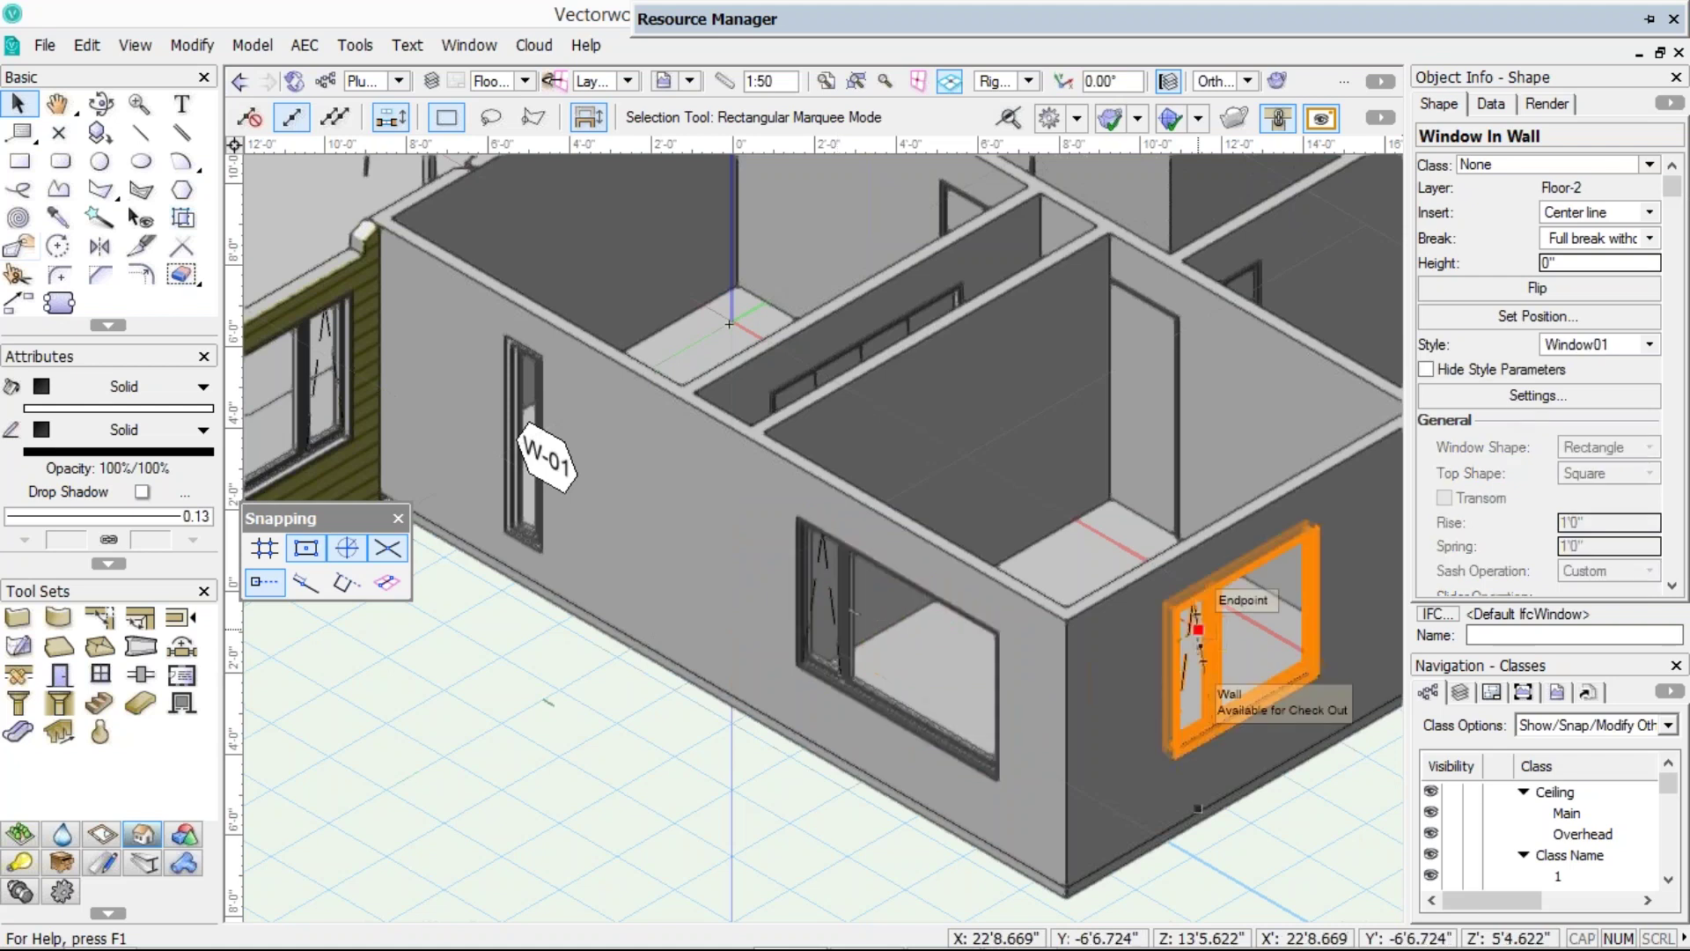
{"action": "left_click", "coordinate": [1650, 345]}
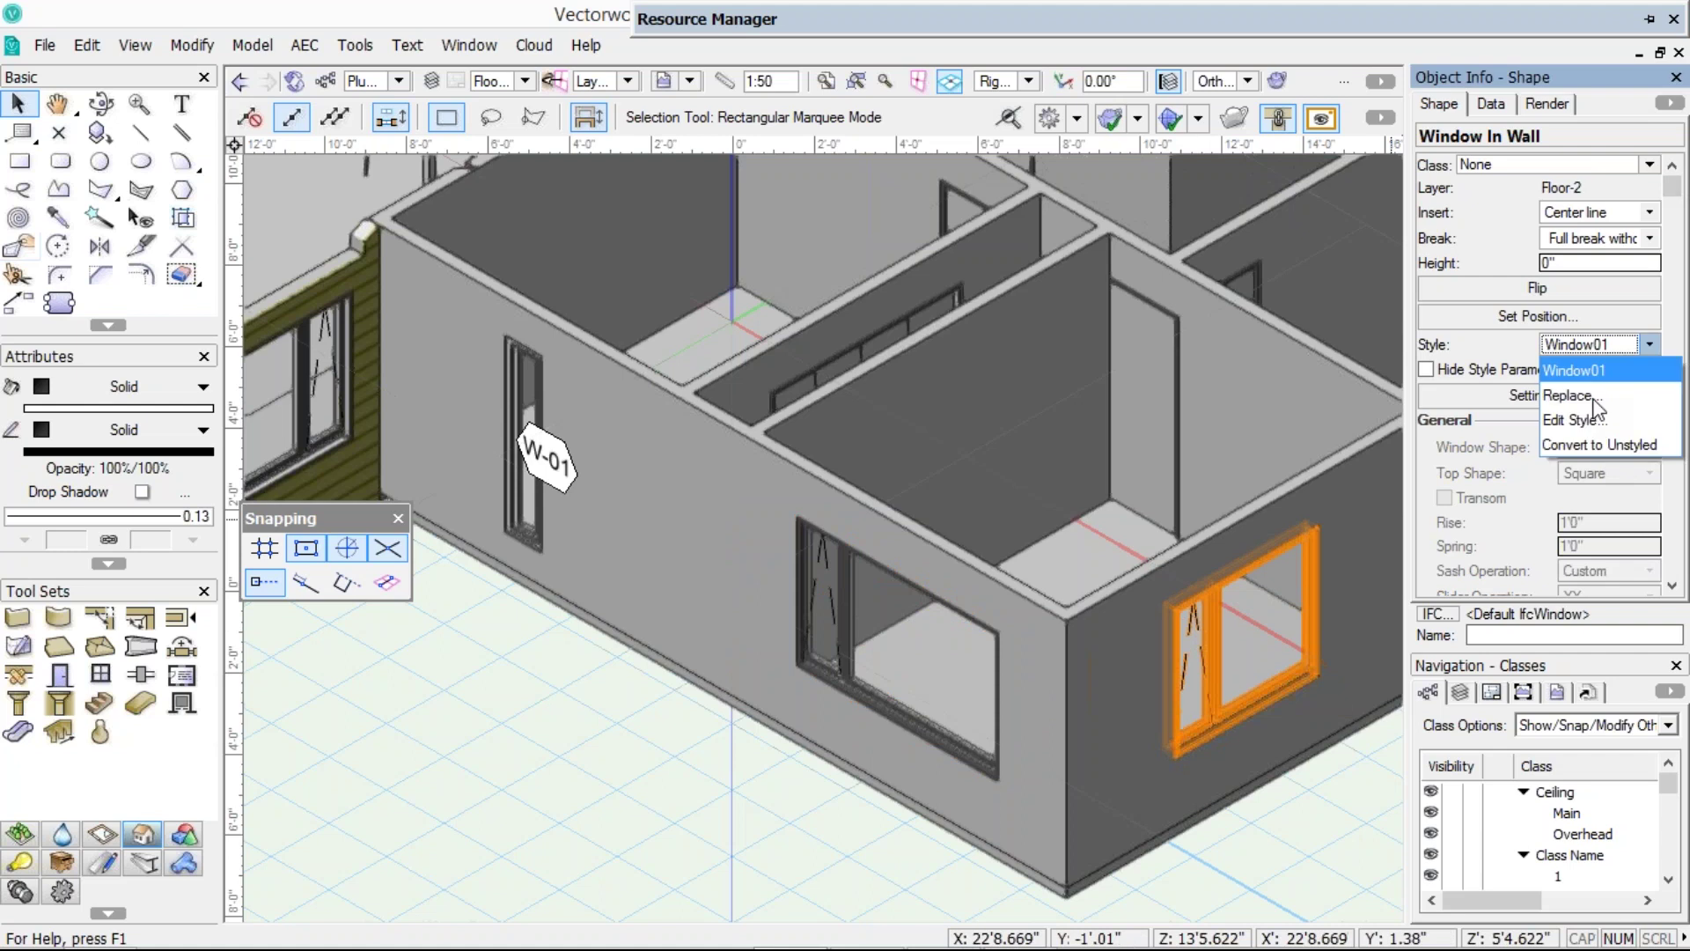
{"action": "left_click", "coordinate": [1593, 398]}
{"action": "left_click", "coordinate": [860, 456]}
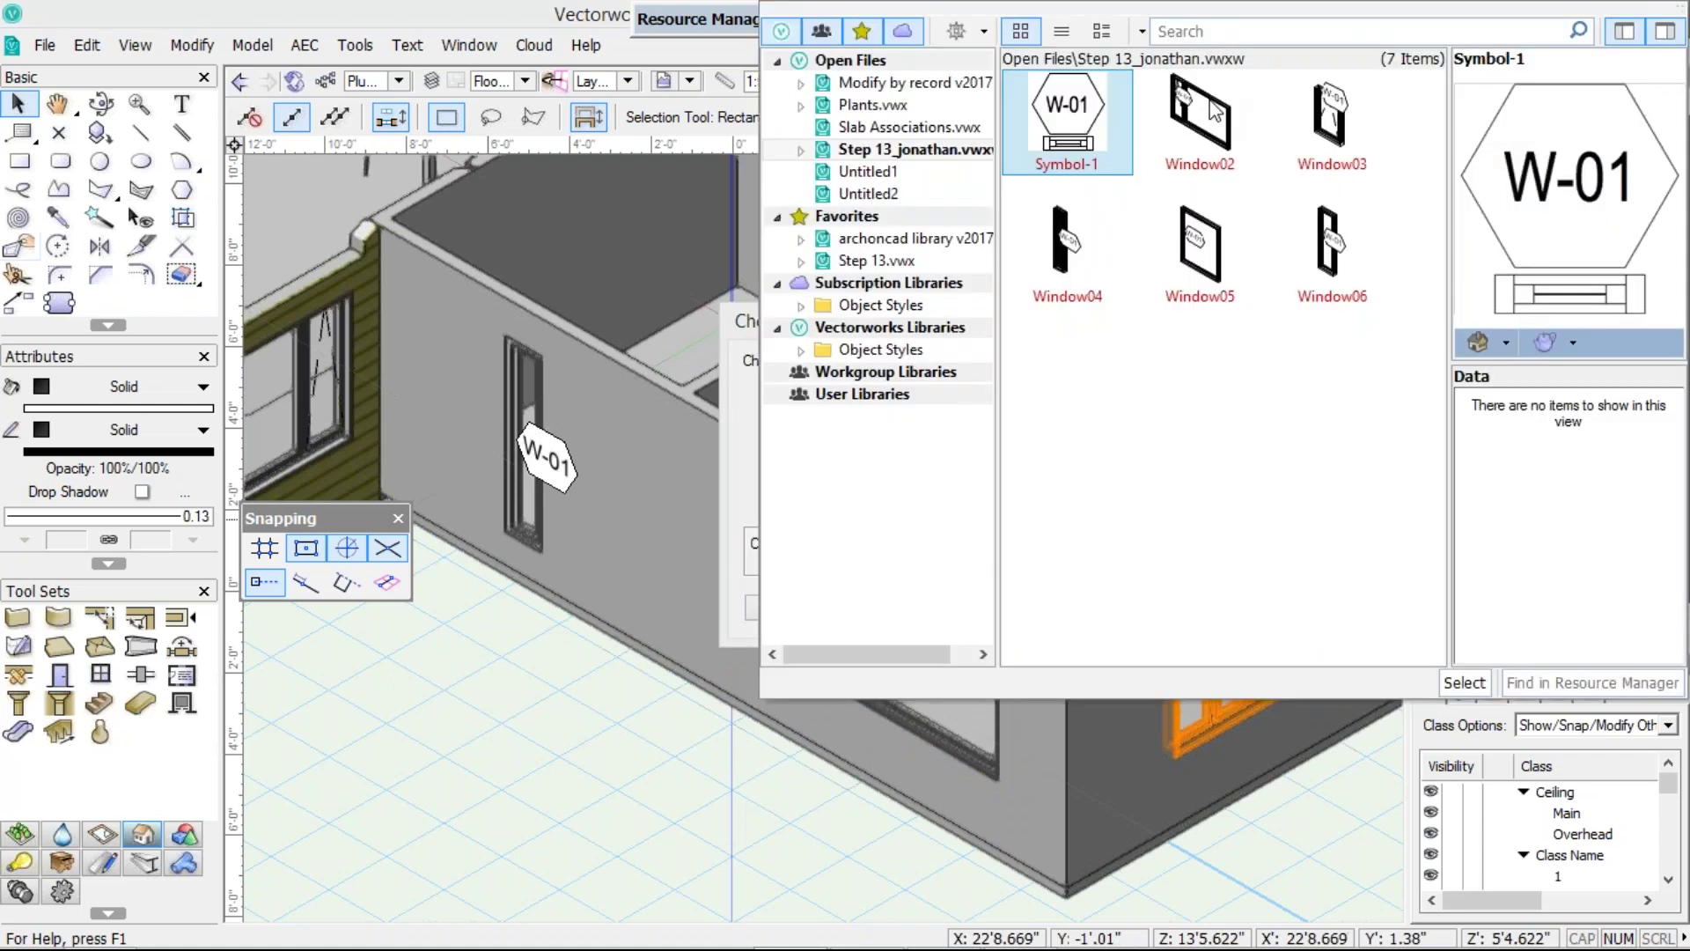
{"action": "left_click", "coordinate": [1214, 113]}
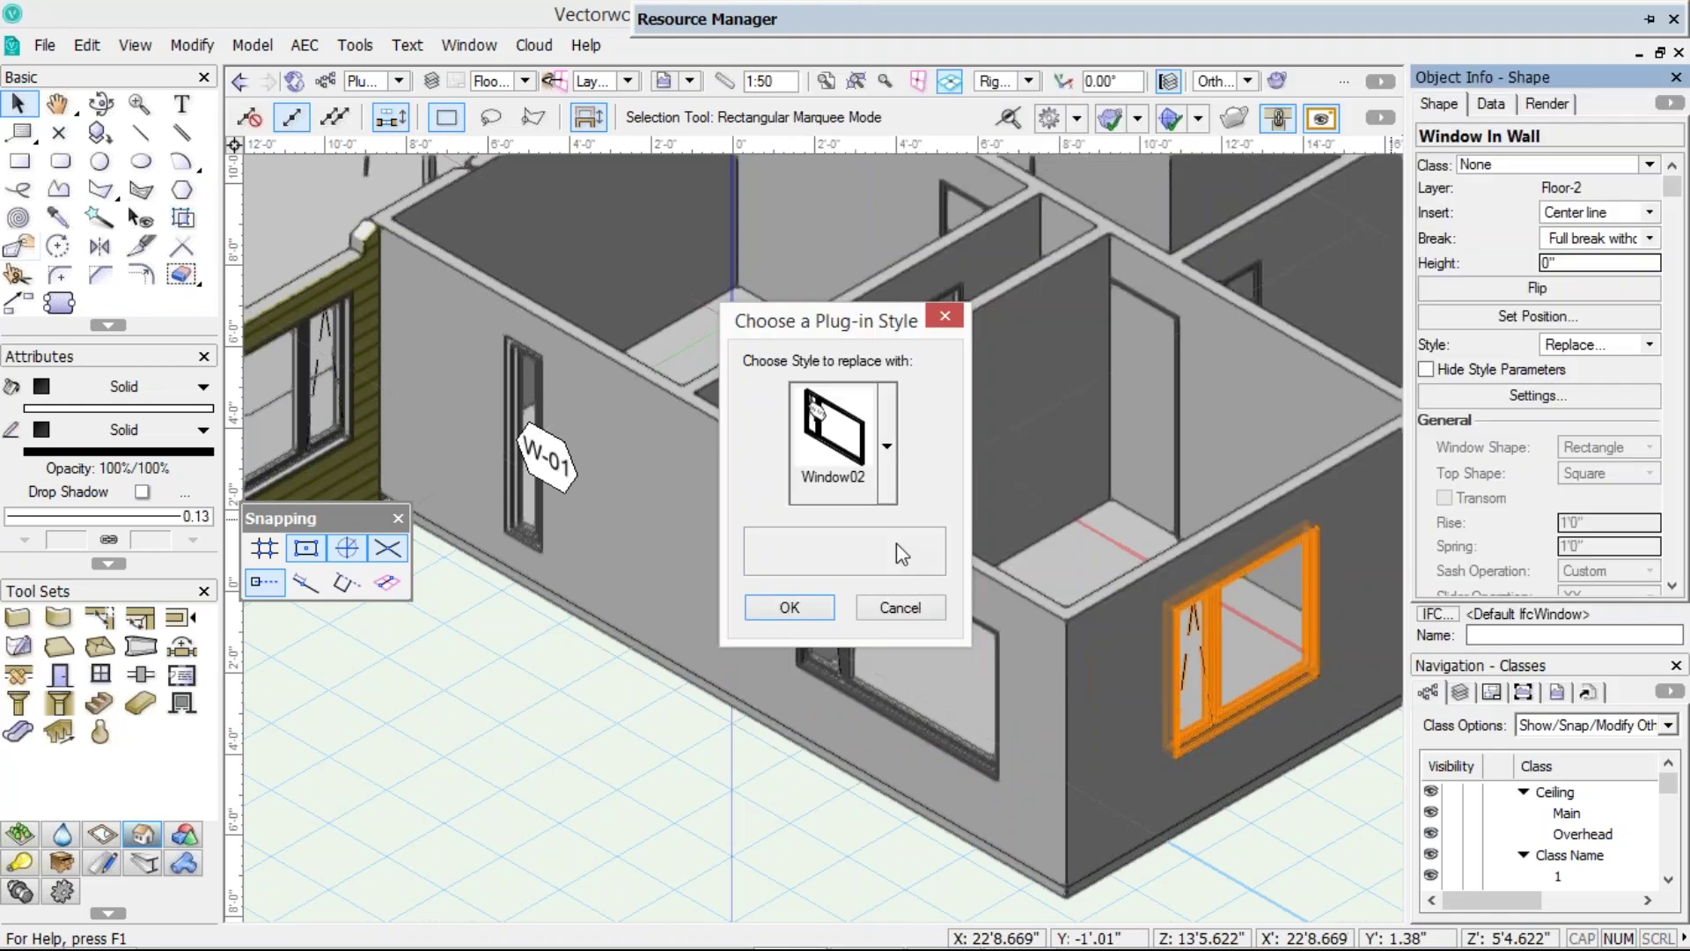
{"action": "key", "text": "Return"}
{"action": "left_click", "coordinate": [931, 636]}
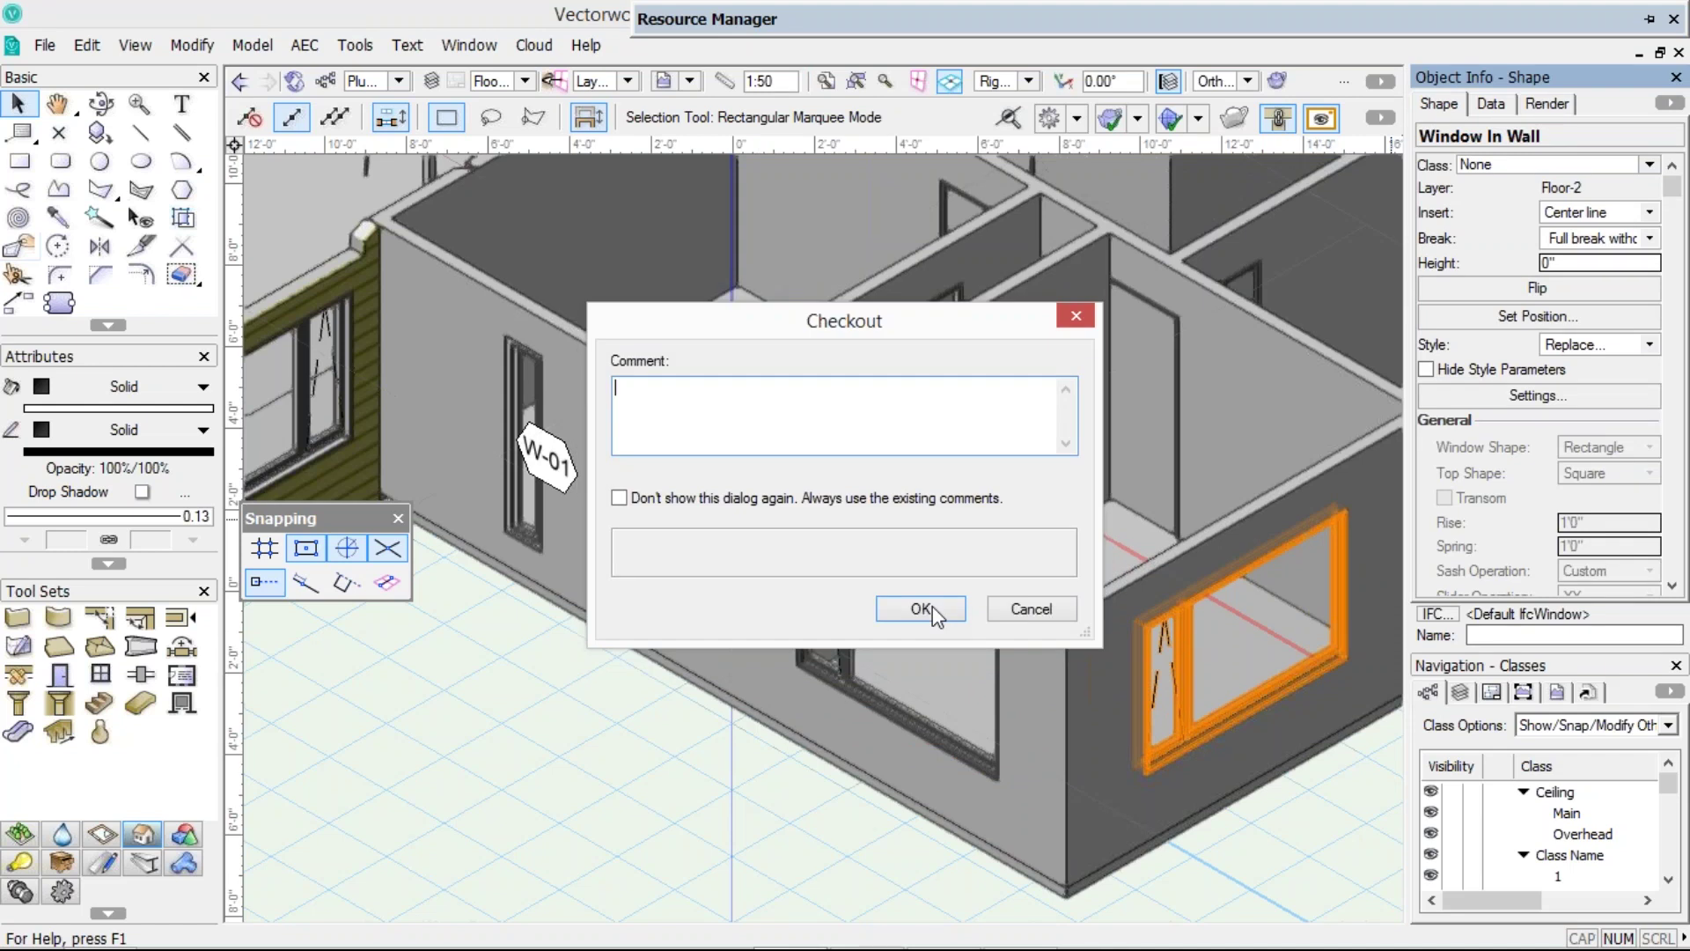
{"action": "left_click", "coordinate": [933, 606]}
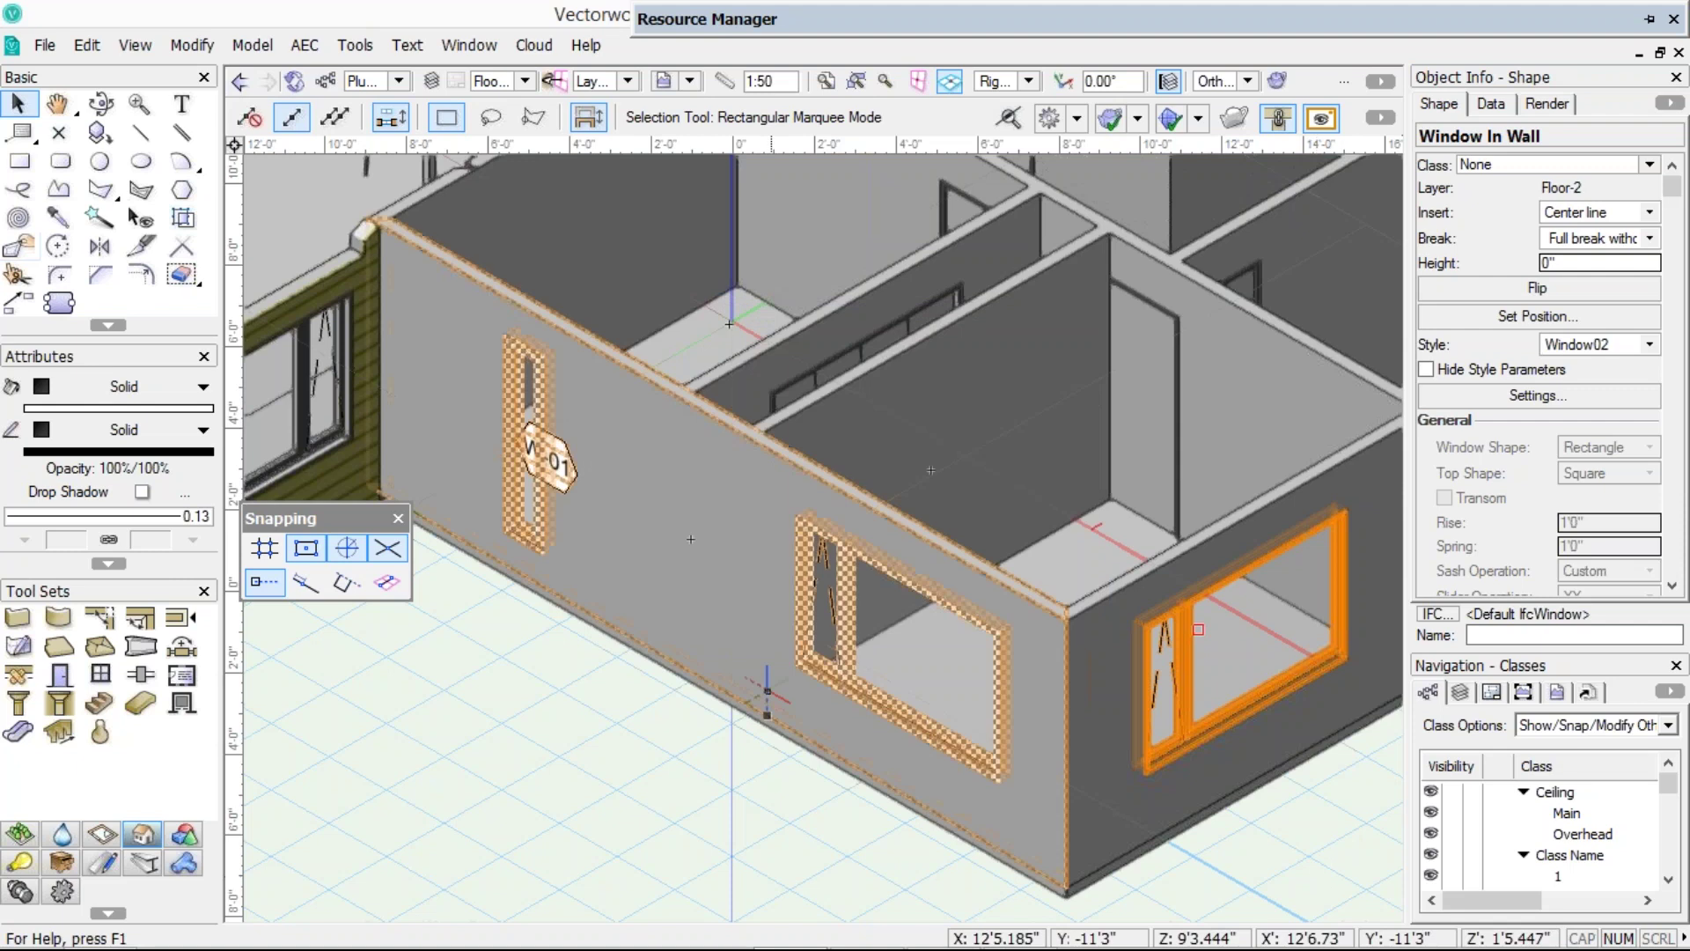
- Replace the unstyled large front window's settings with the Window01 style
{"action": "left_click", "coordinate": [807, 656]}
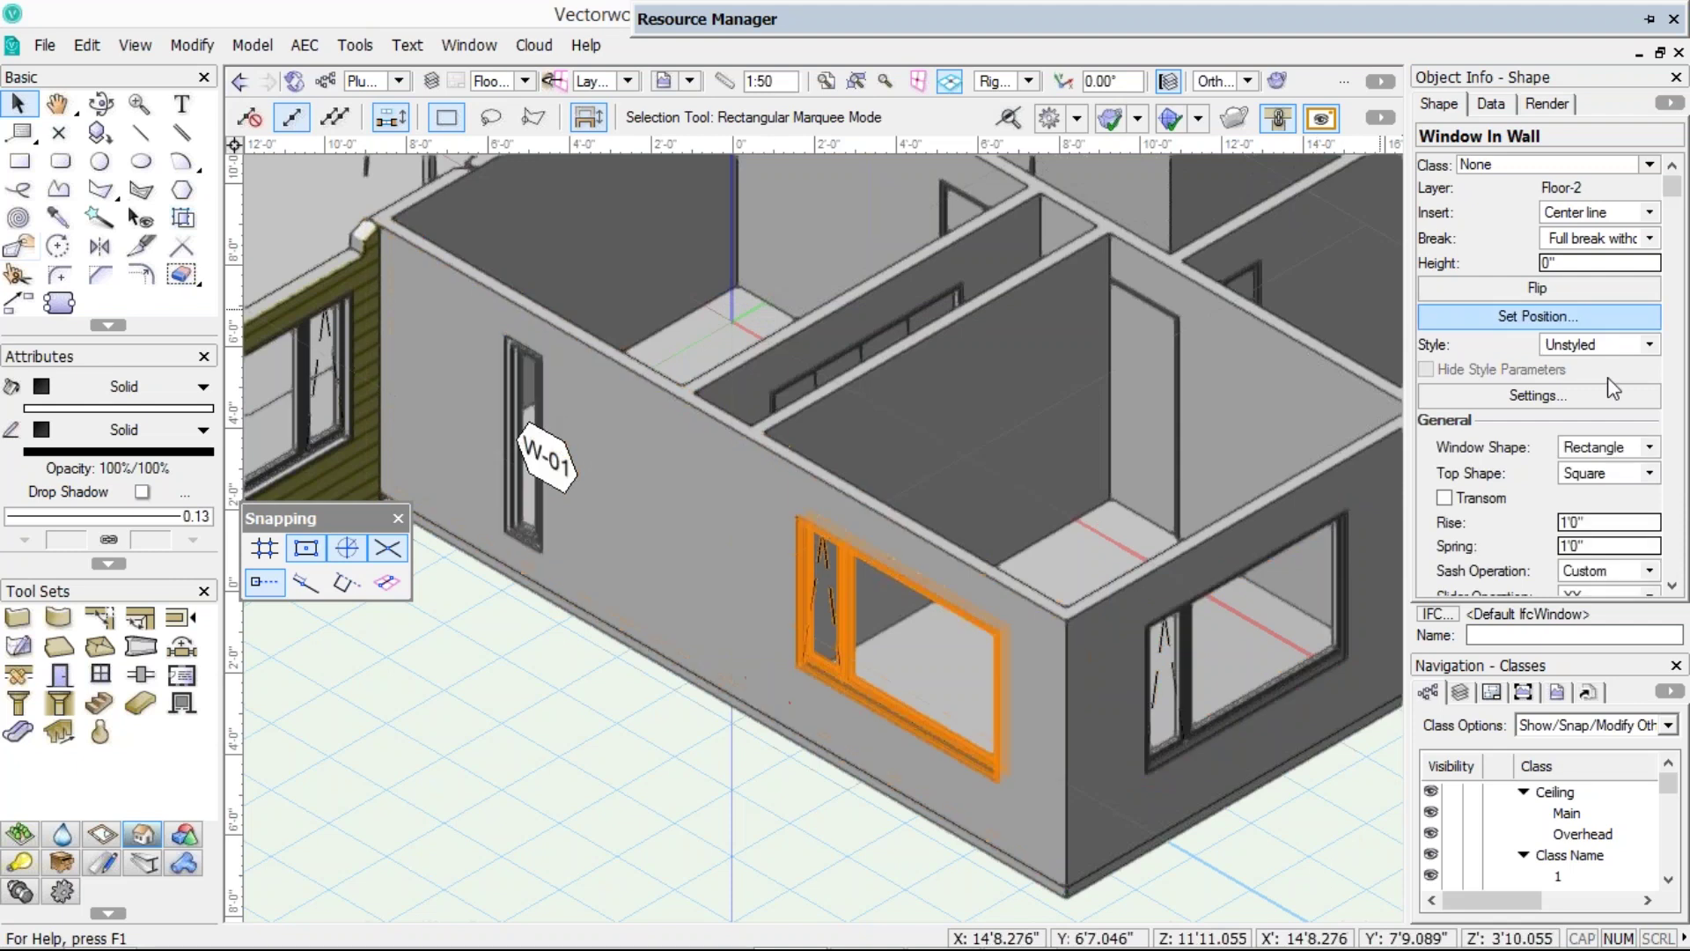
{"action": "left_click", "coordinate": [1609, 345]}
{"action": "key", "text": "Return"}
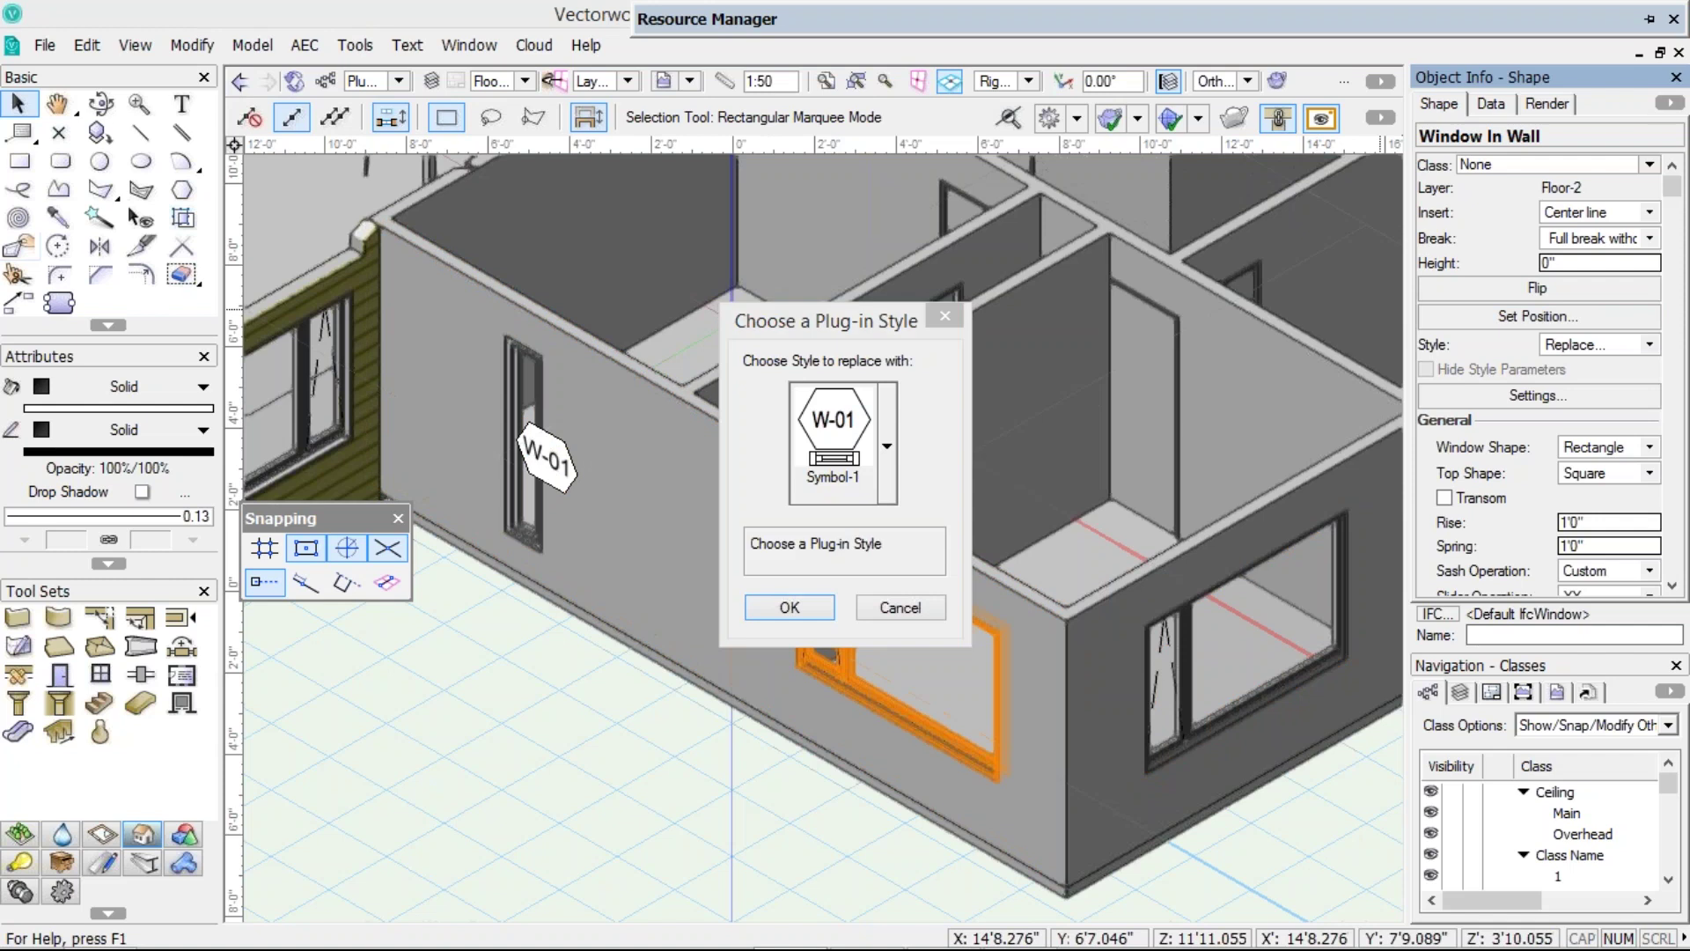
{"action": "left_click", "coordinate": [887, 445]}
{"action": "left_click", "coordinate": [1200, 123]}
{"action": "left_click", "coordinate": [1462, 685]}
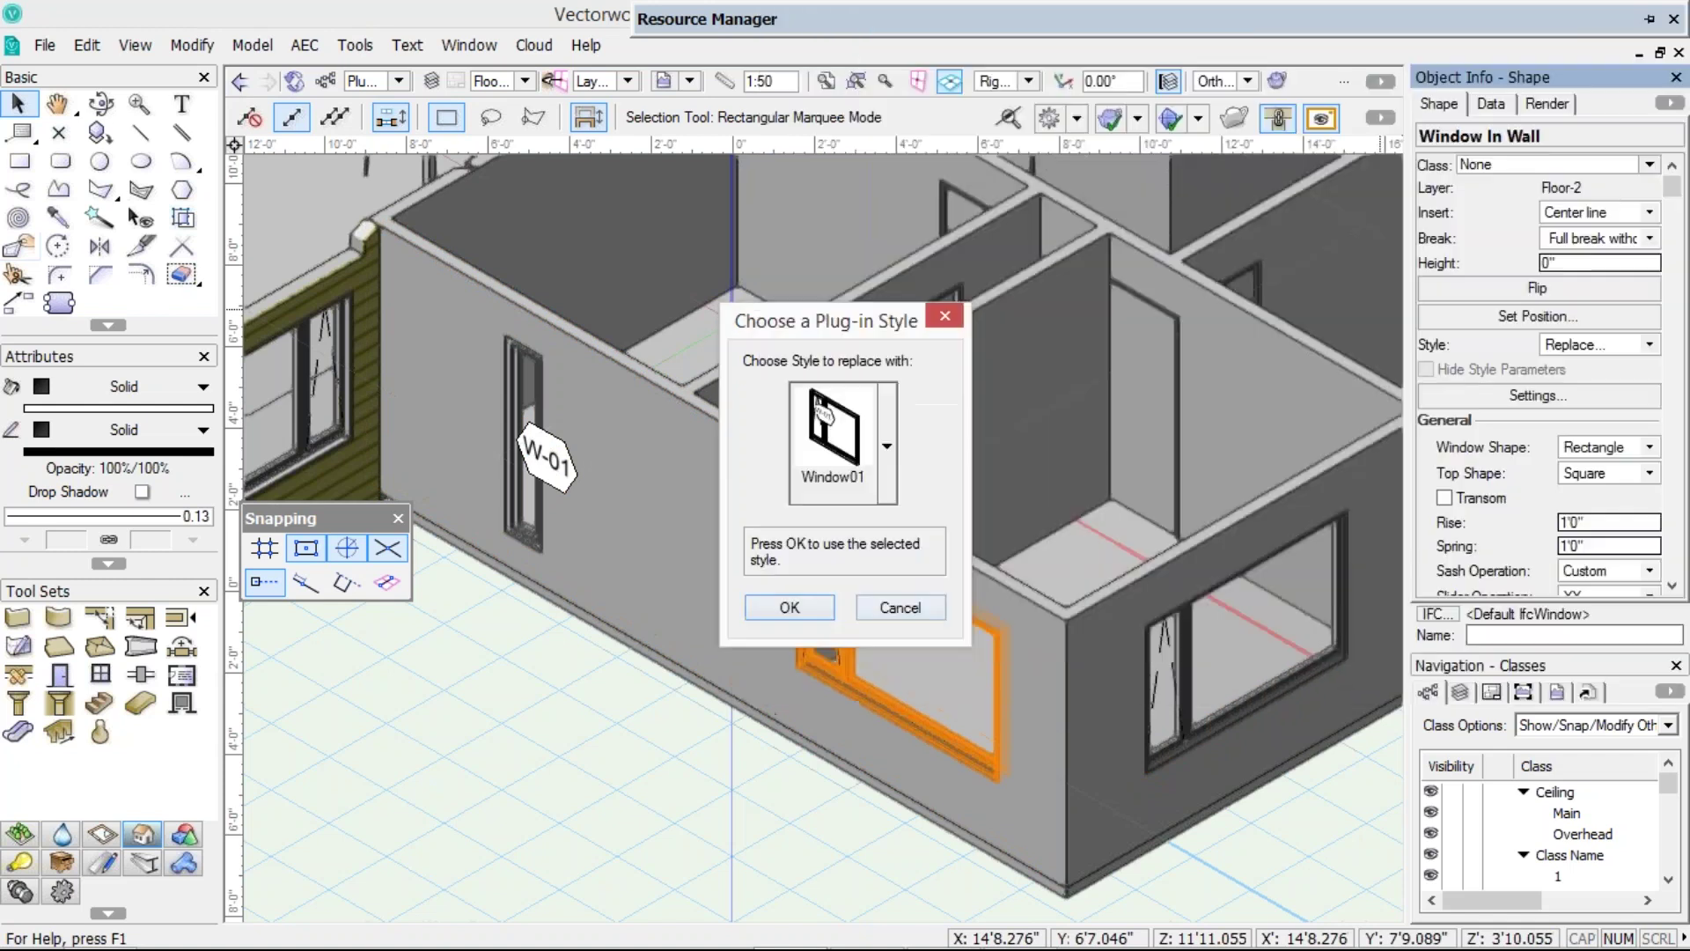
{"action": "left_click", "coordinate": [795, 608]}
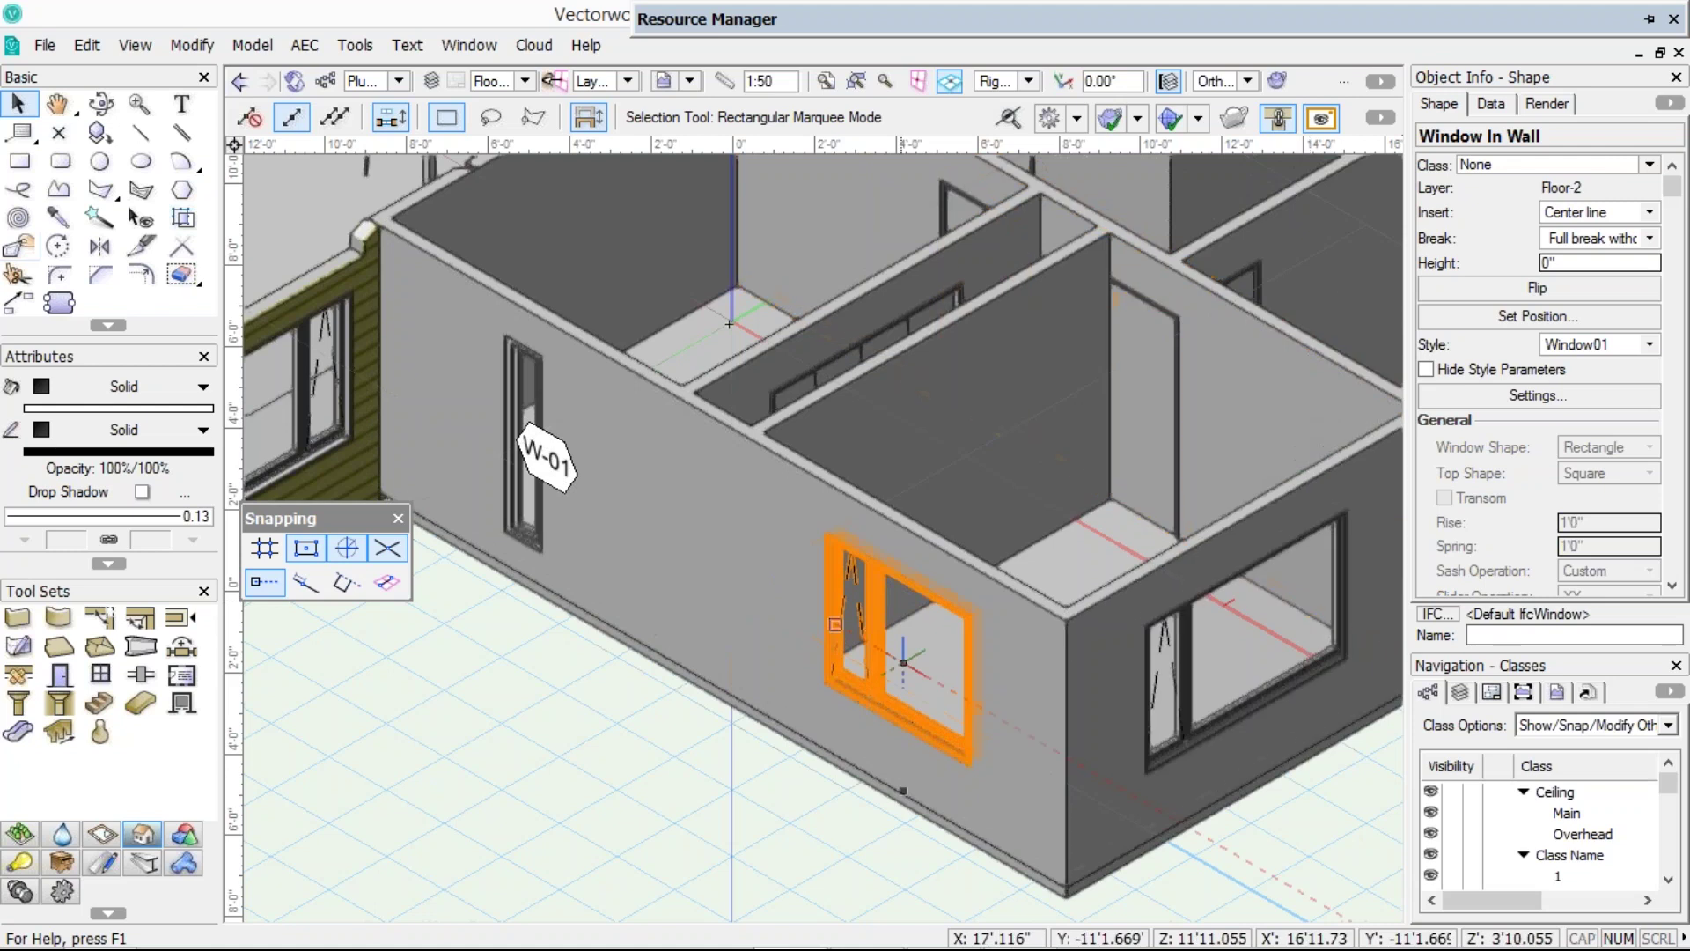
- Include the restyled front window on the schedule and set its ID label to 02
{"action": "scroll", "coordinate": [1676, 211], "scroll_direction": "down", "scroll_amount": 2}
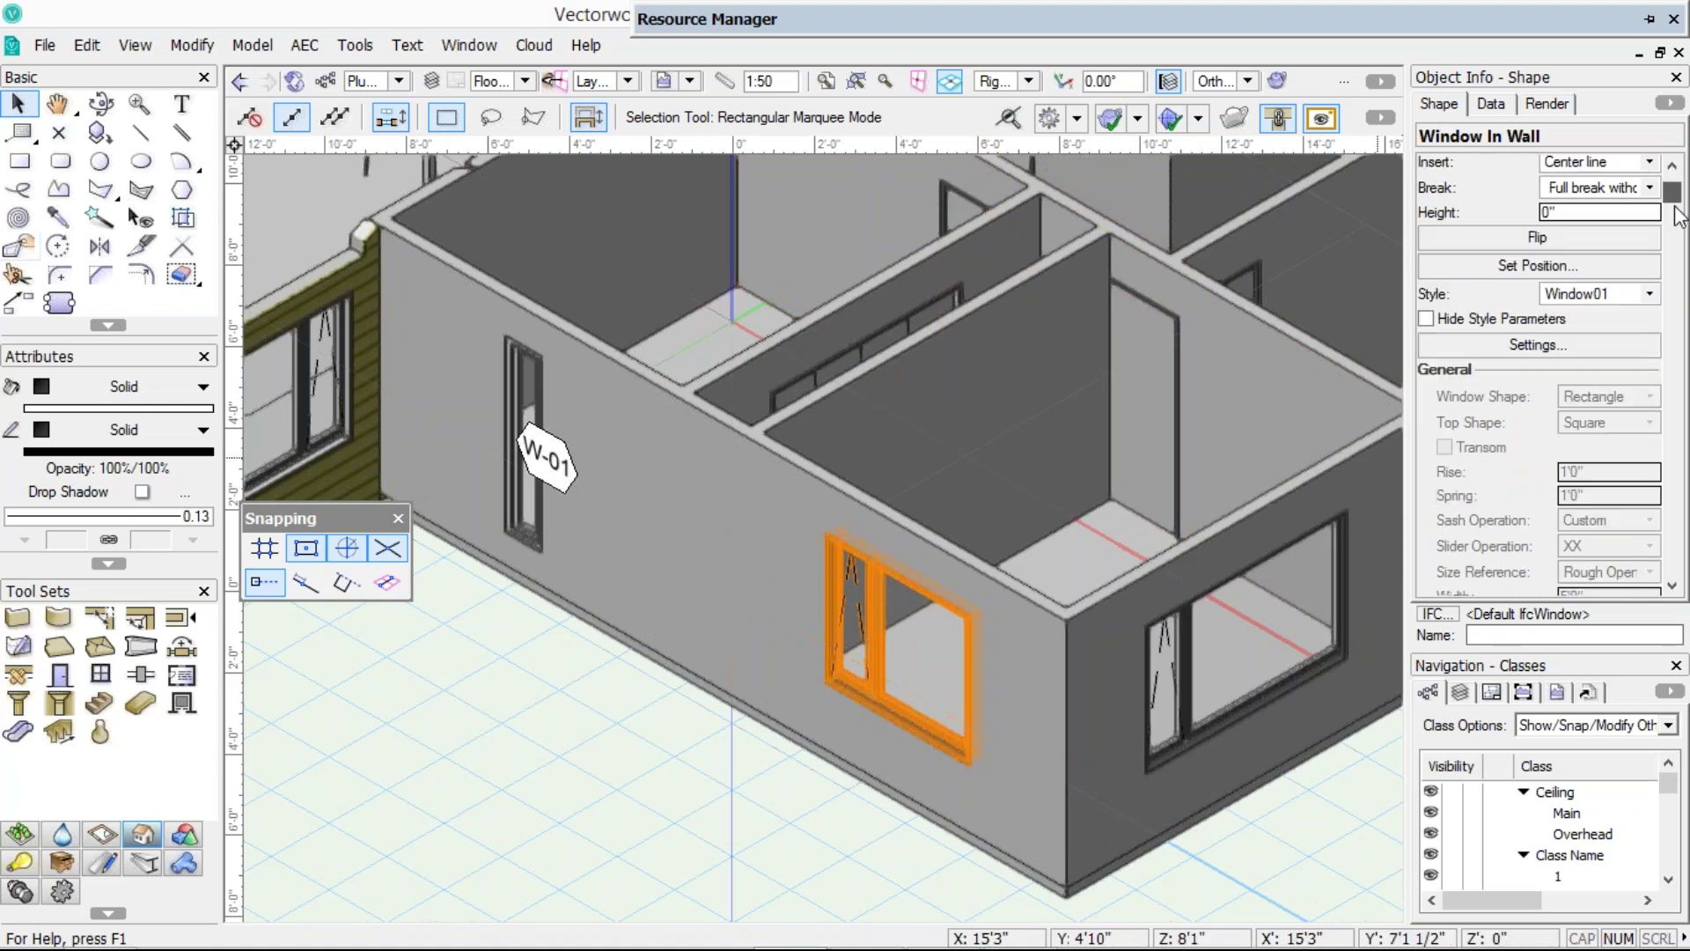
{"action": "scroll", "coordinate": [1679, 218], "scroll_direction": "down", "scroll_amount": 3}
{"action": "scroll", "coordinate": [1677, 233], "scroll_direction": "down", "scroll_amount": 2}
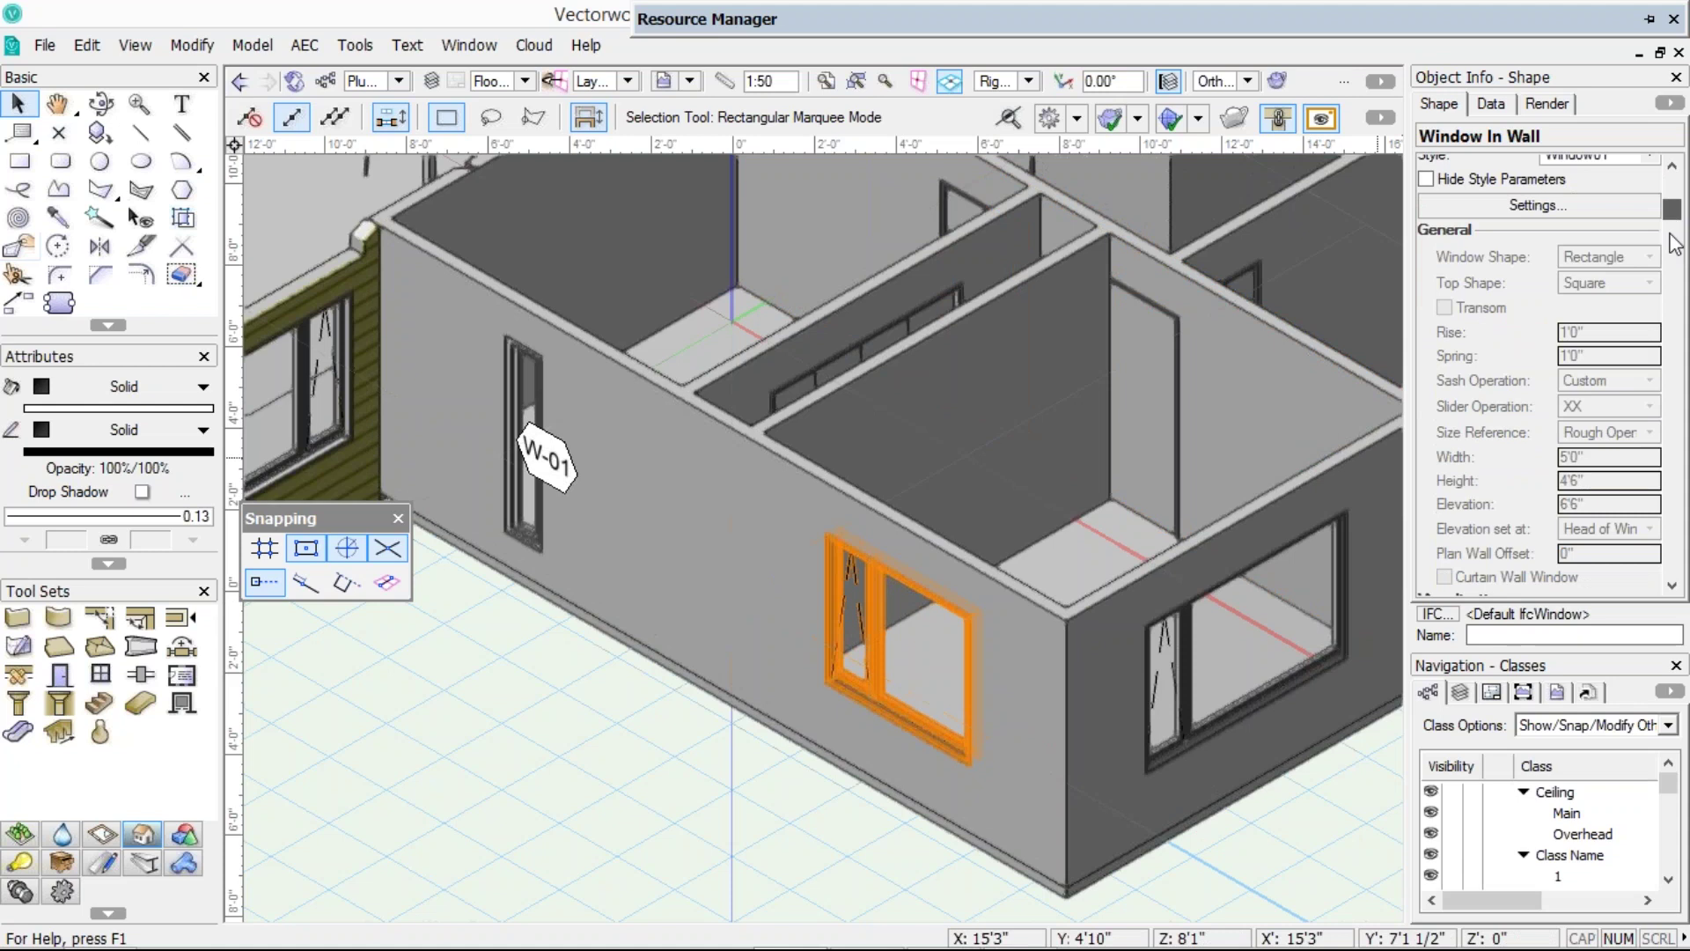
{"action": "scroll", "coordinate": [1670, 236], "scroll_direction": "down", "scroll_amount": 12}
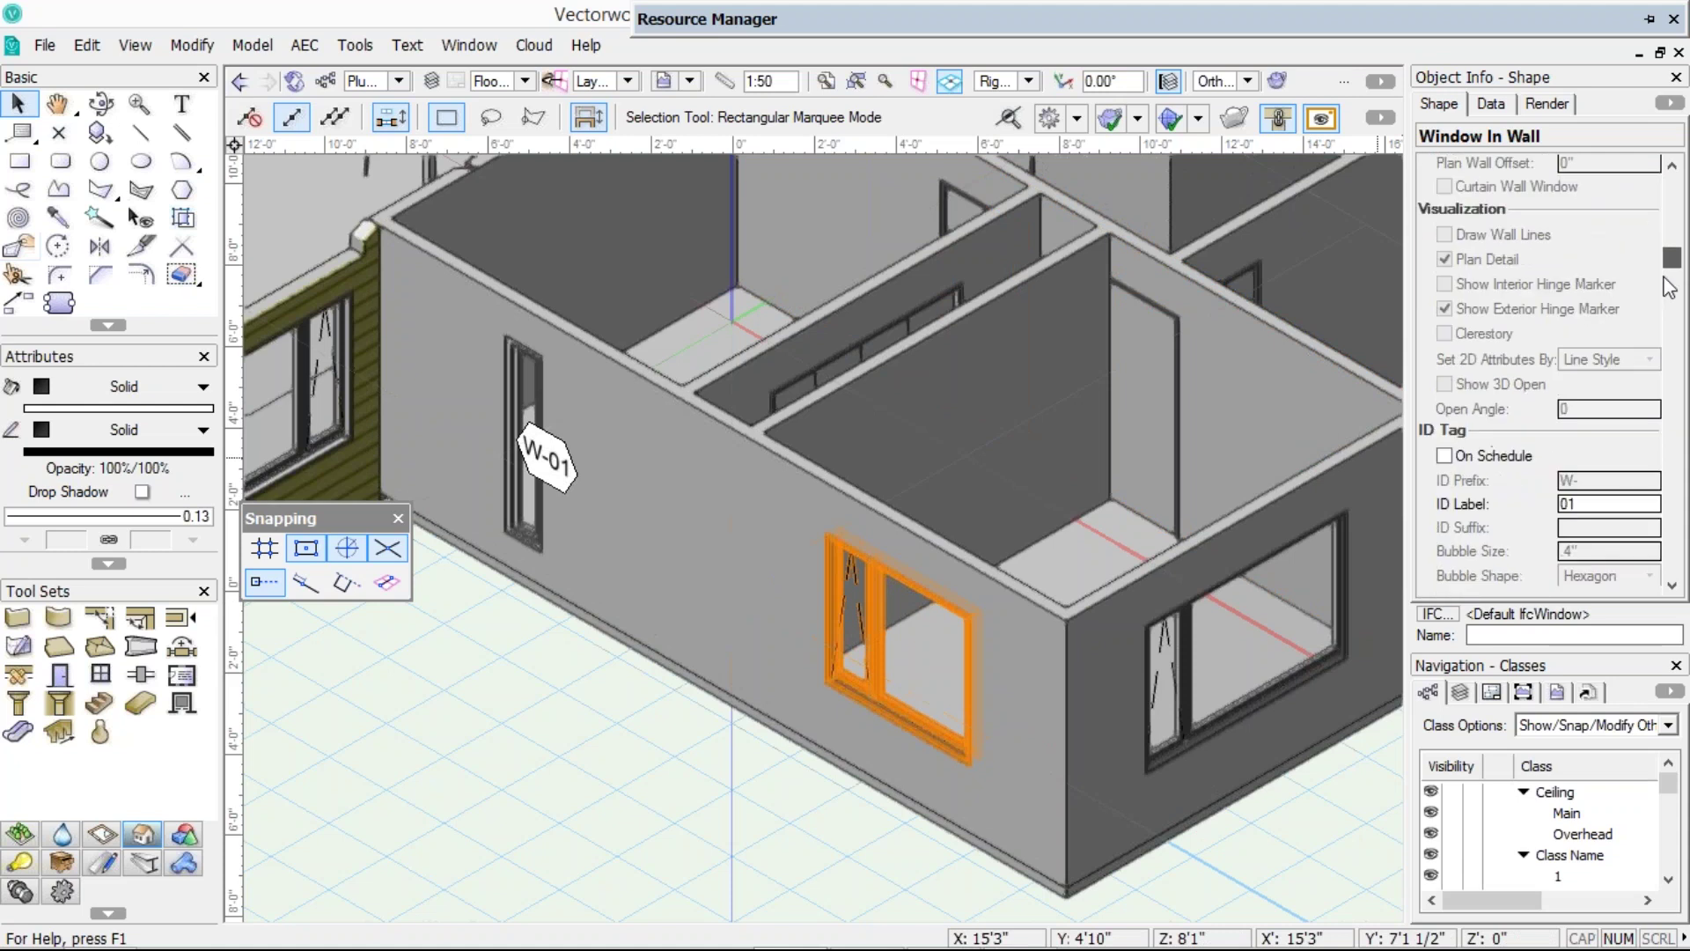
{"action": "scroll", "coordinate": [1526, 400], "scroll_direction": "down", "scroll_amount": 4}
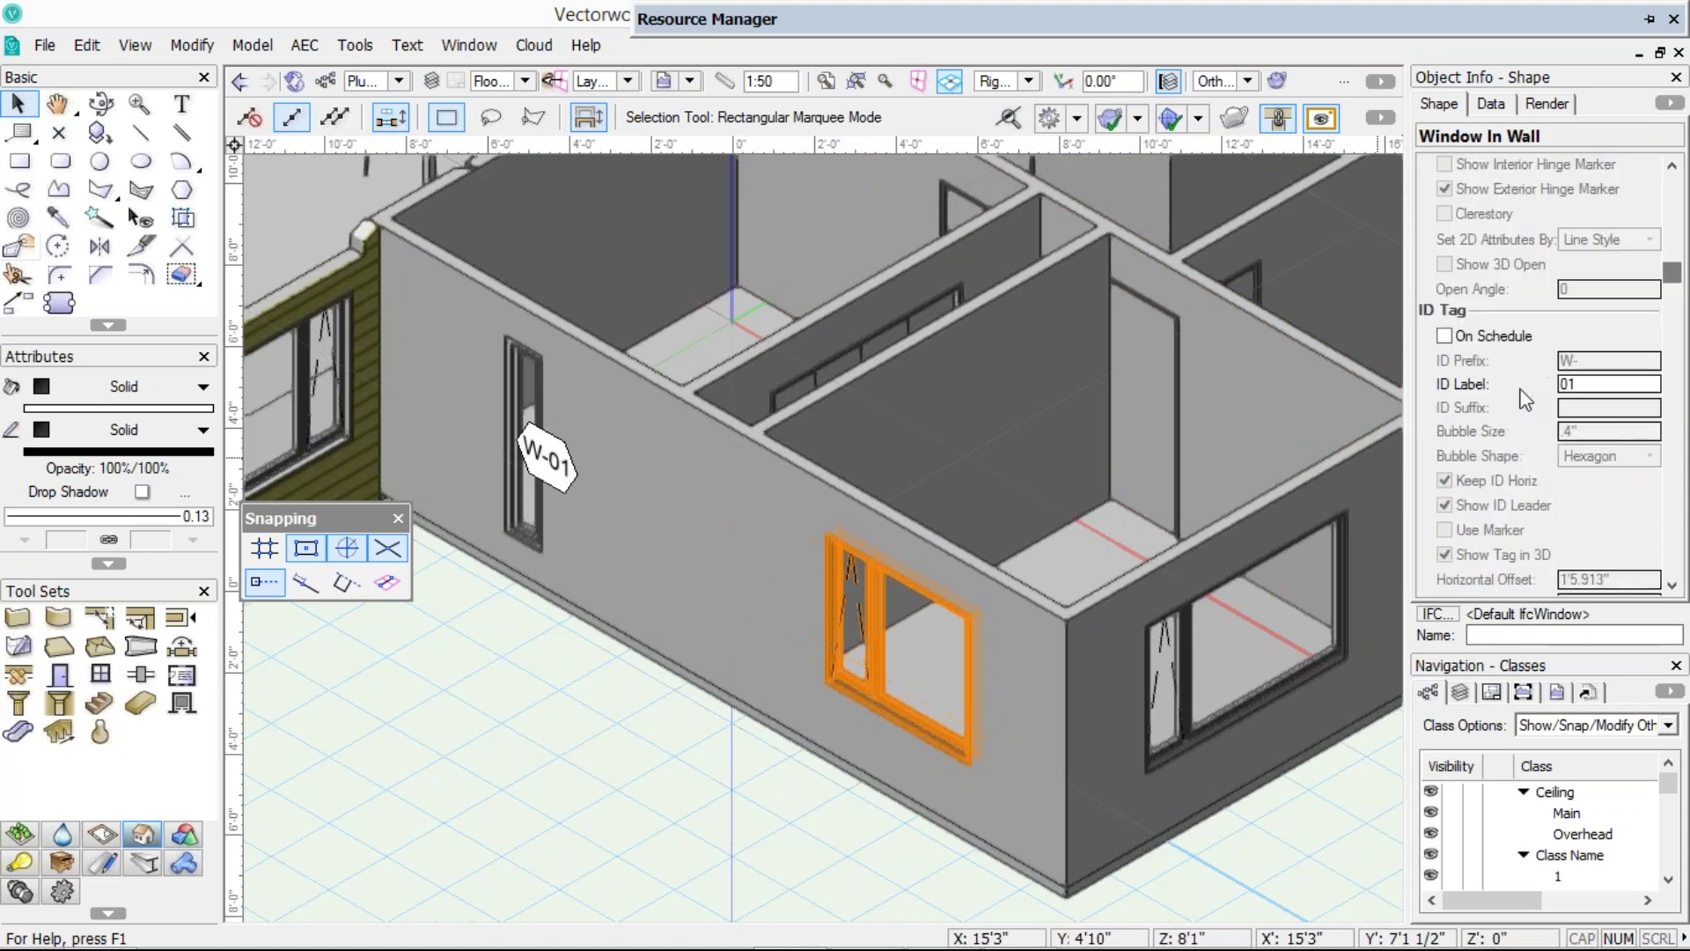
{"action": "left_click", "coordinate": [1445, 337]}
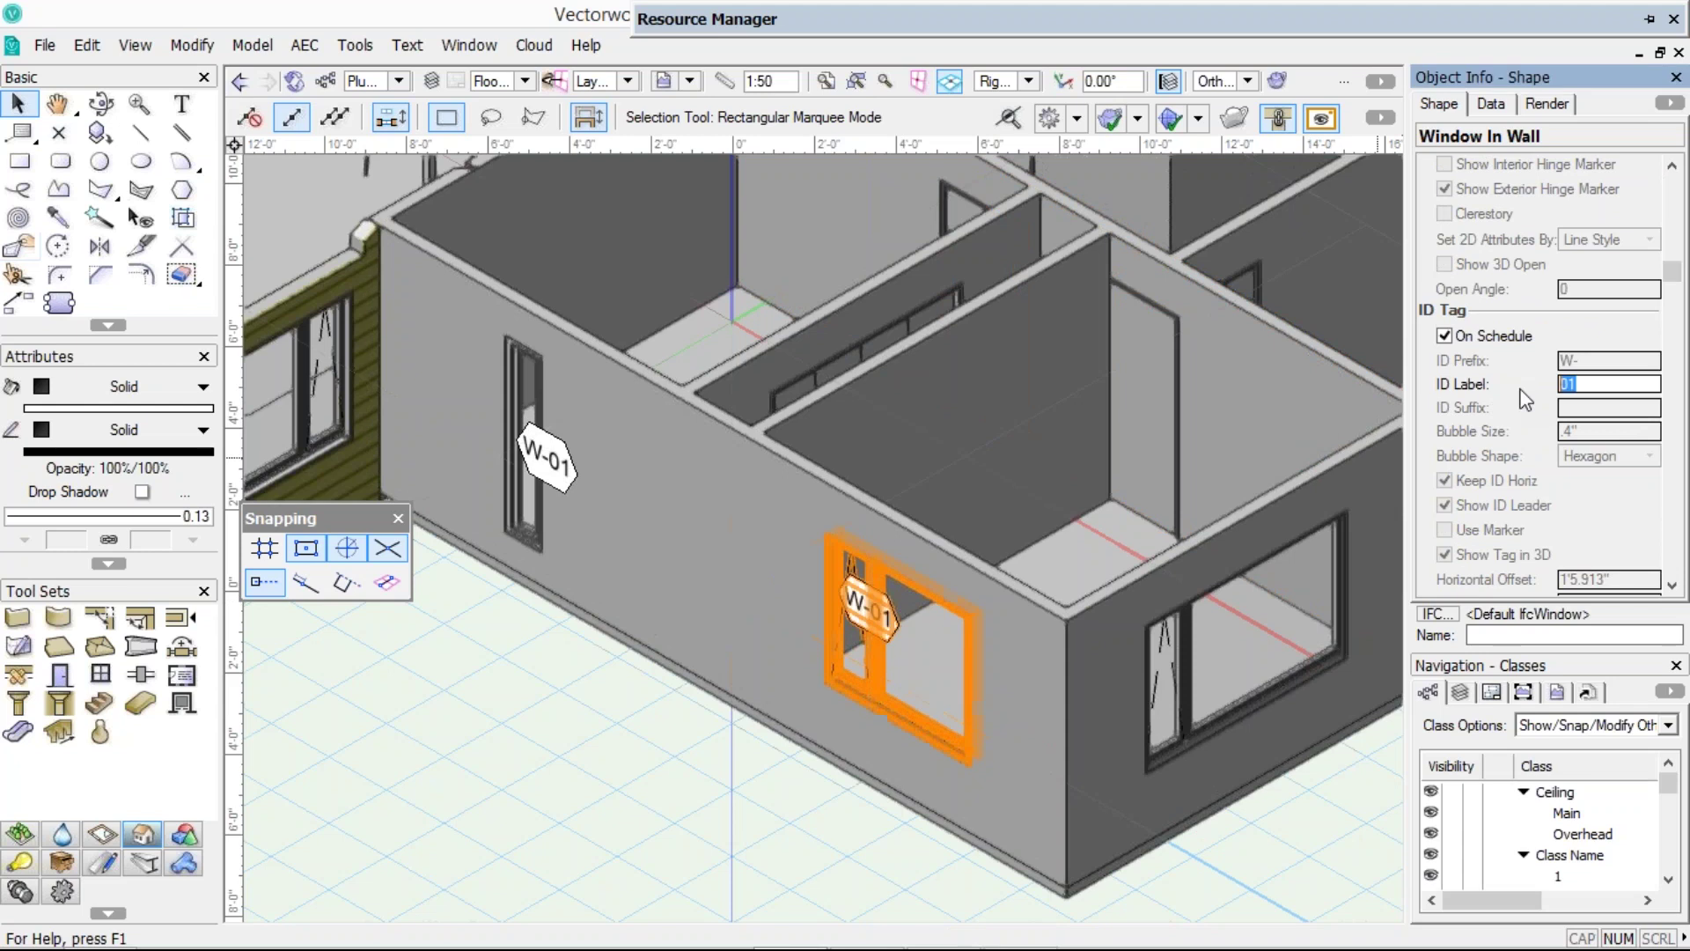
{"action": "type", "text": "02"}
{"action": "left_click_drag", "start_coordinate": [1672, 274], "coordinate": [1673, 186]}
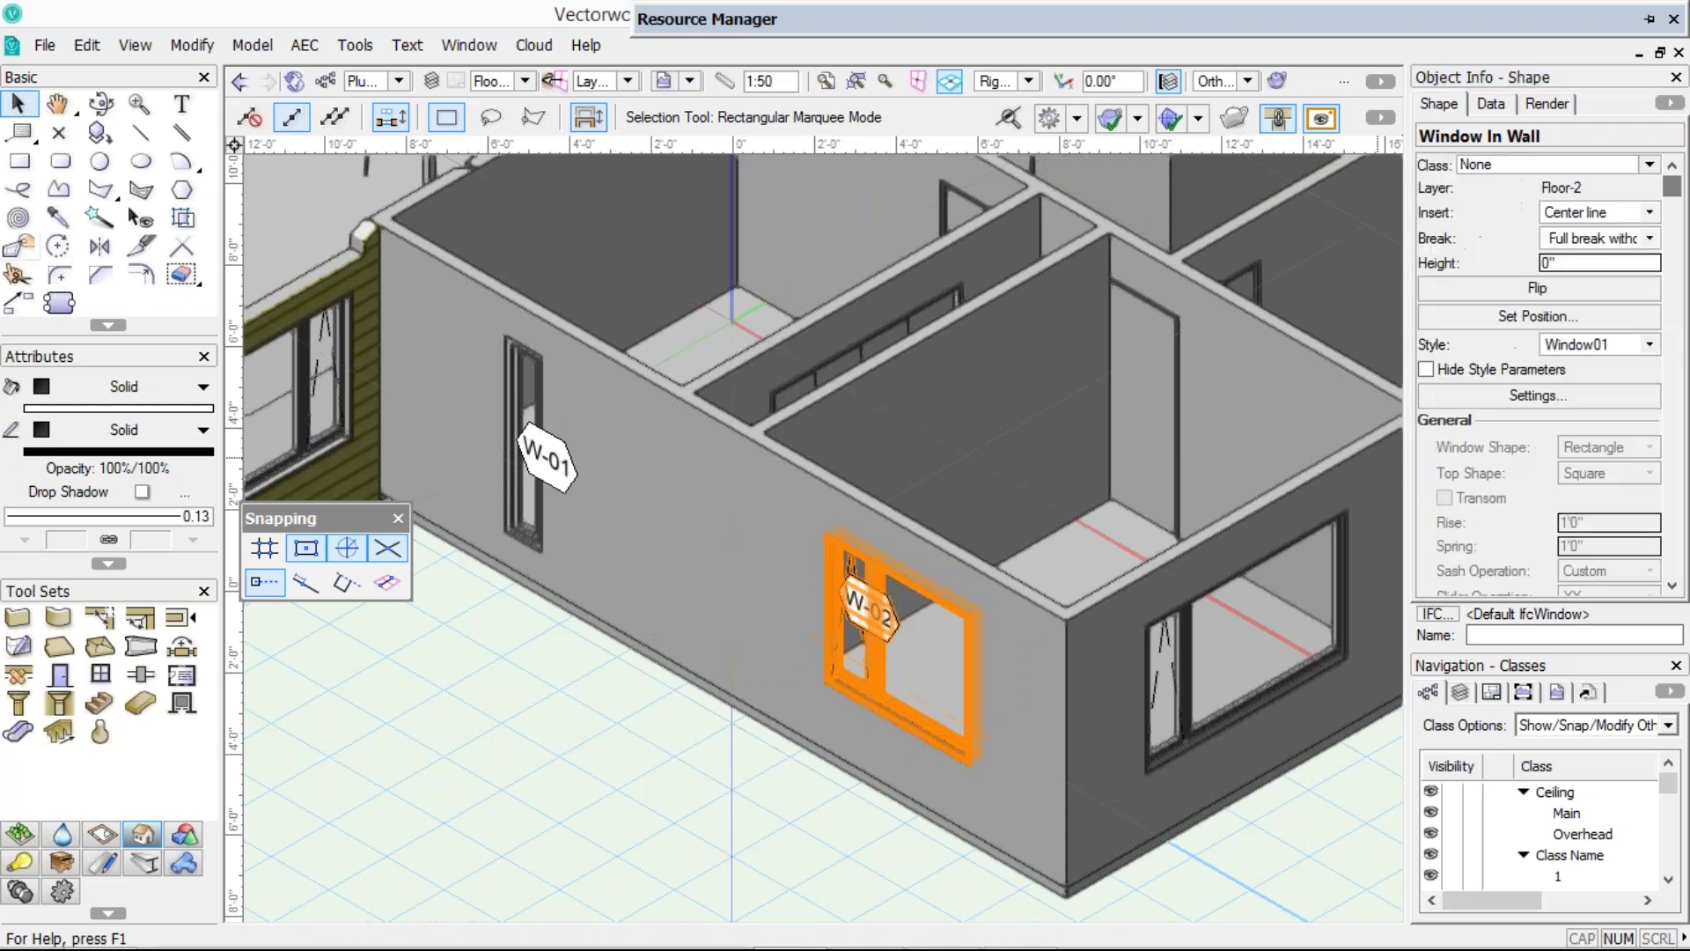
- Look through the working file's Window Styles folder in the Resource Manager and review the commands available for Window01
{"action": "left_click", "coordinate": [749, 18]}
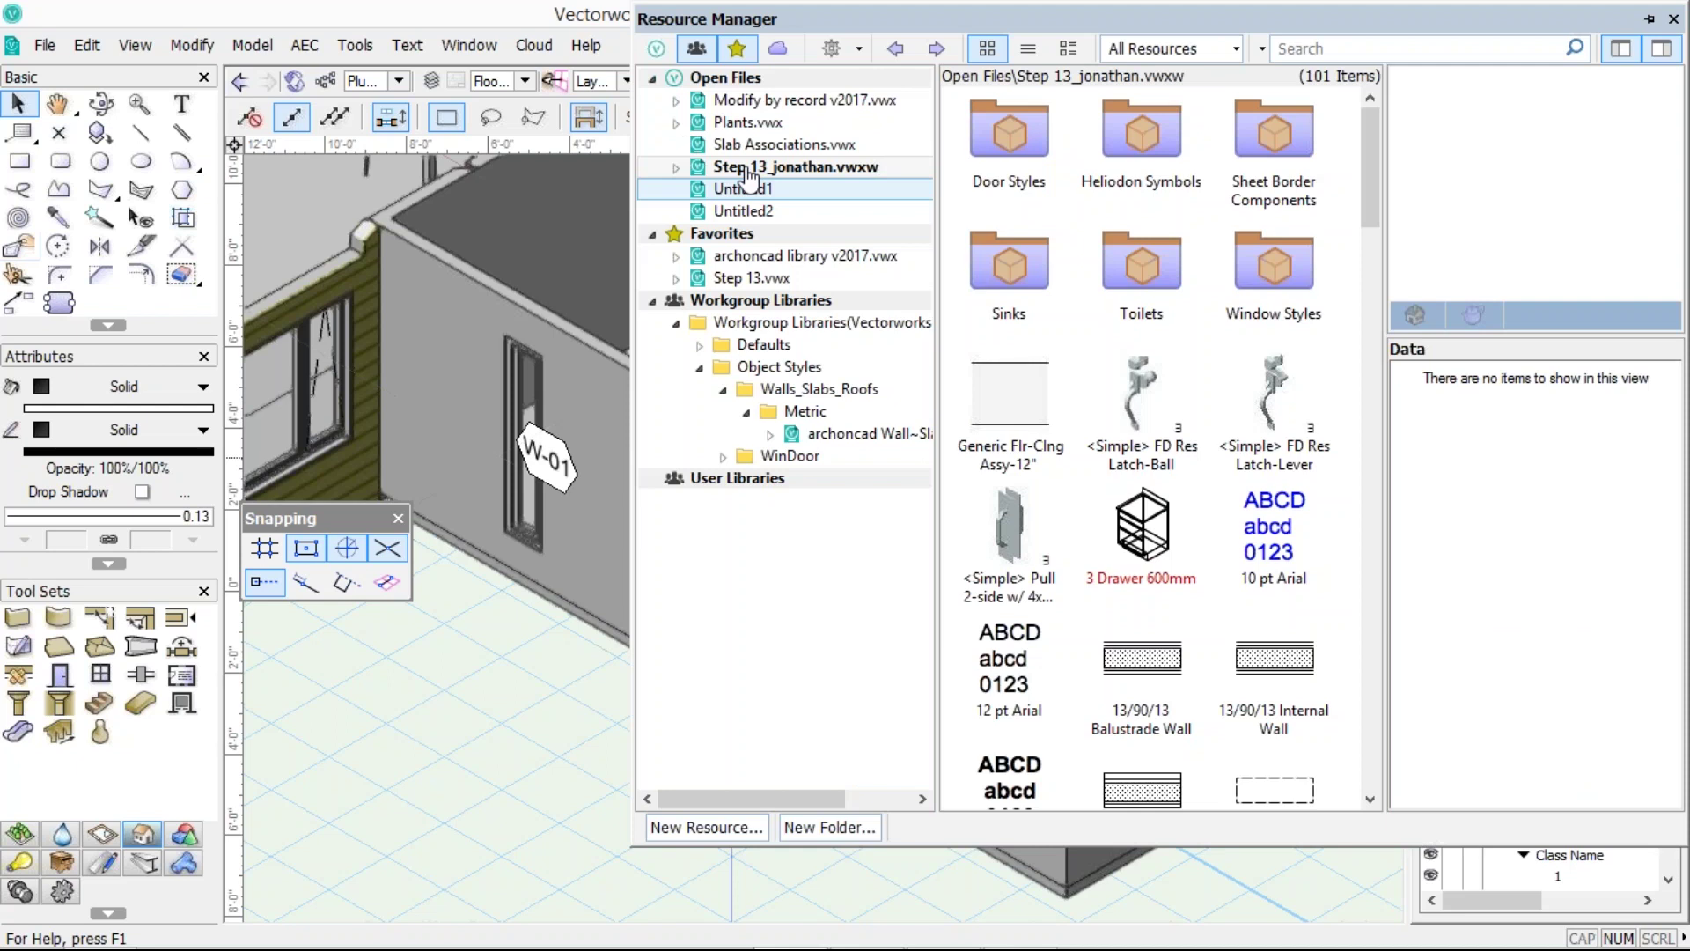
{"action": "left_click", "coordinate": [748, 167]}
{"action": "double_click", "coordinate": [1274, 264]}
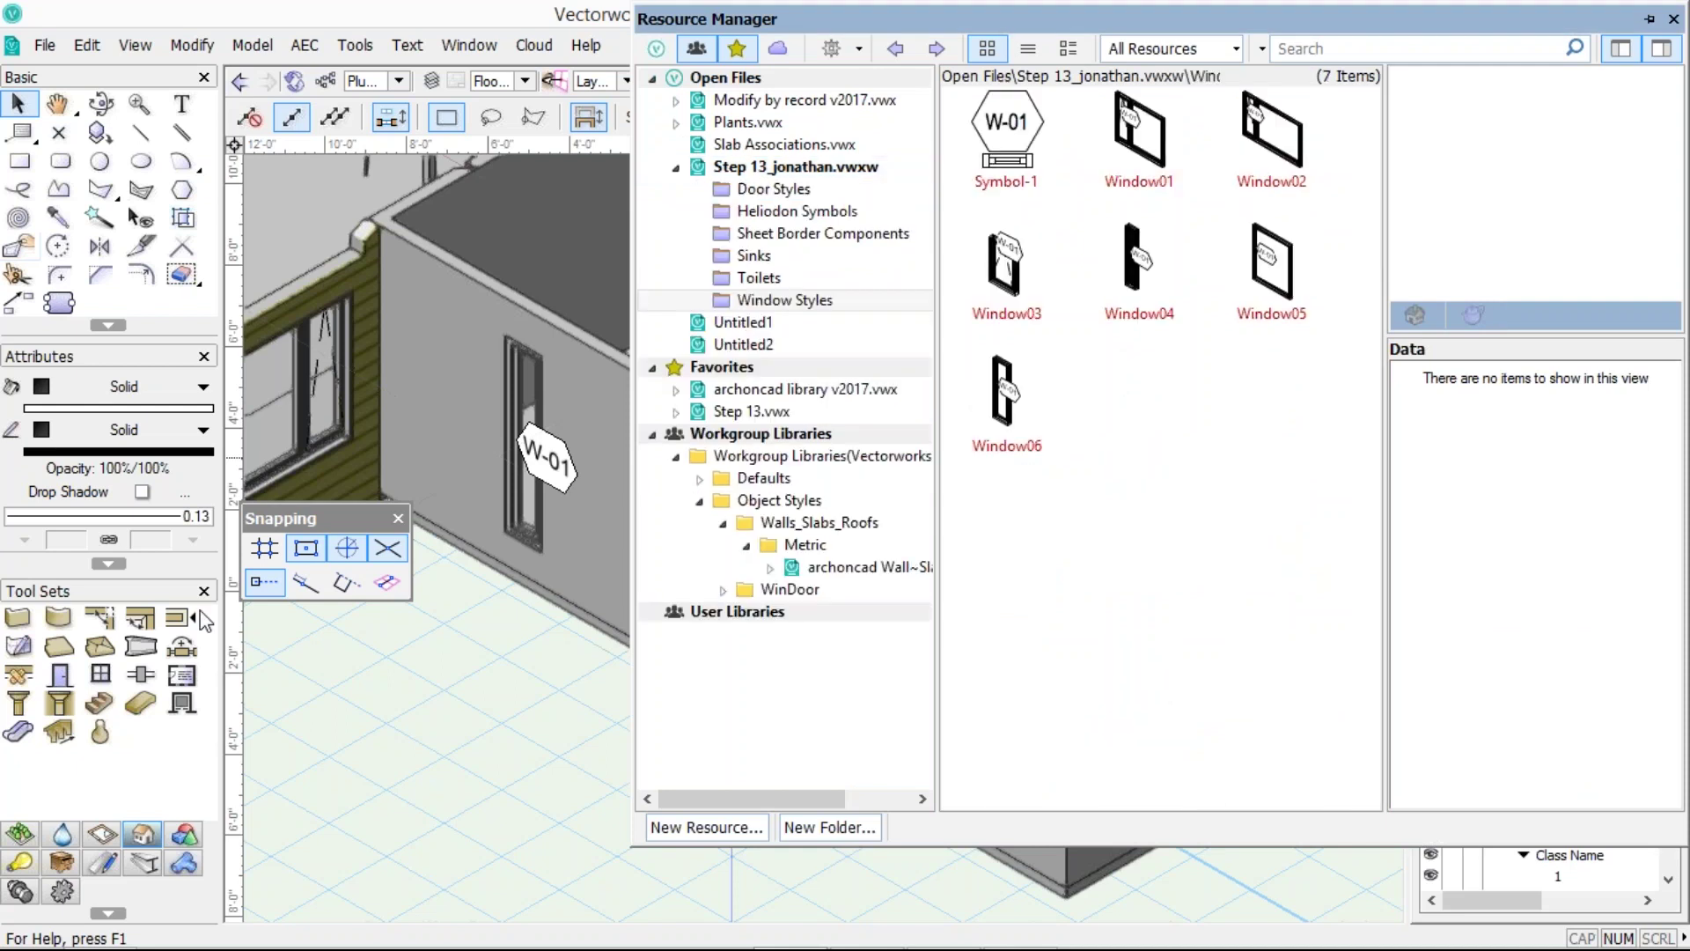
{"action": "left_click", "coordinate": [1132, 157]}
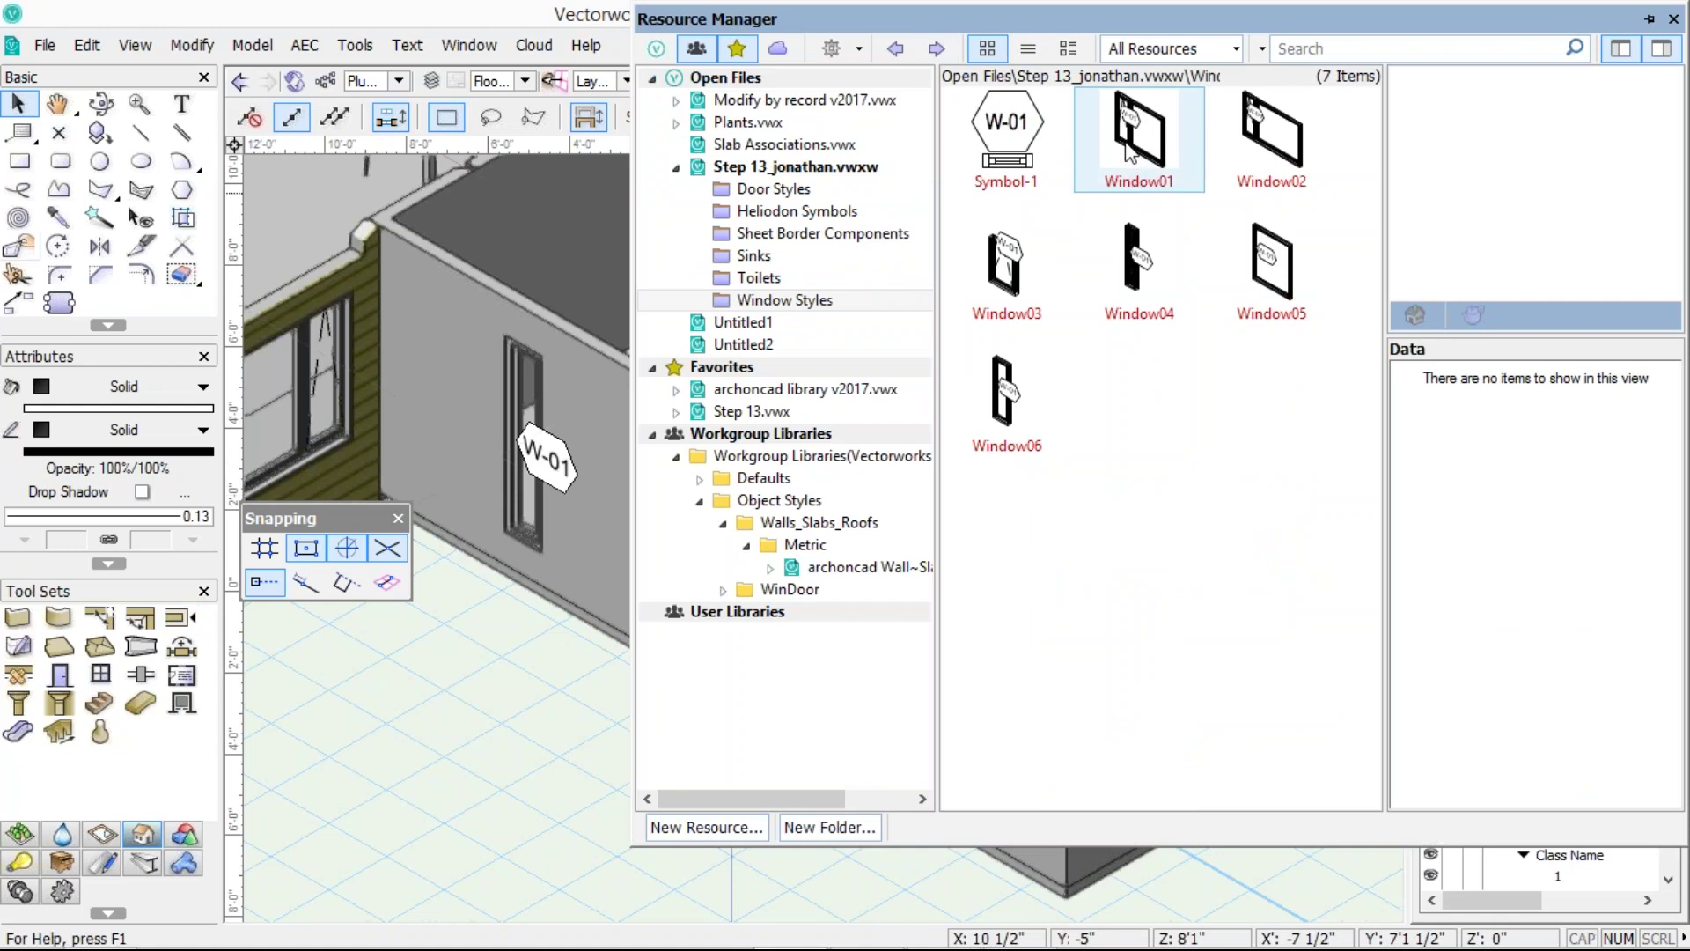
{"action": "right_click", "coordinate": [1132, 156]}
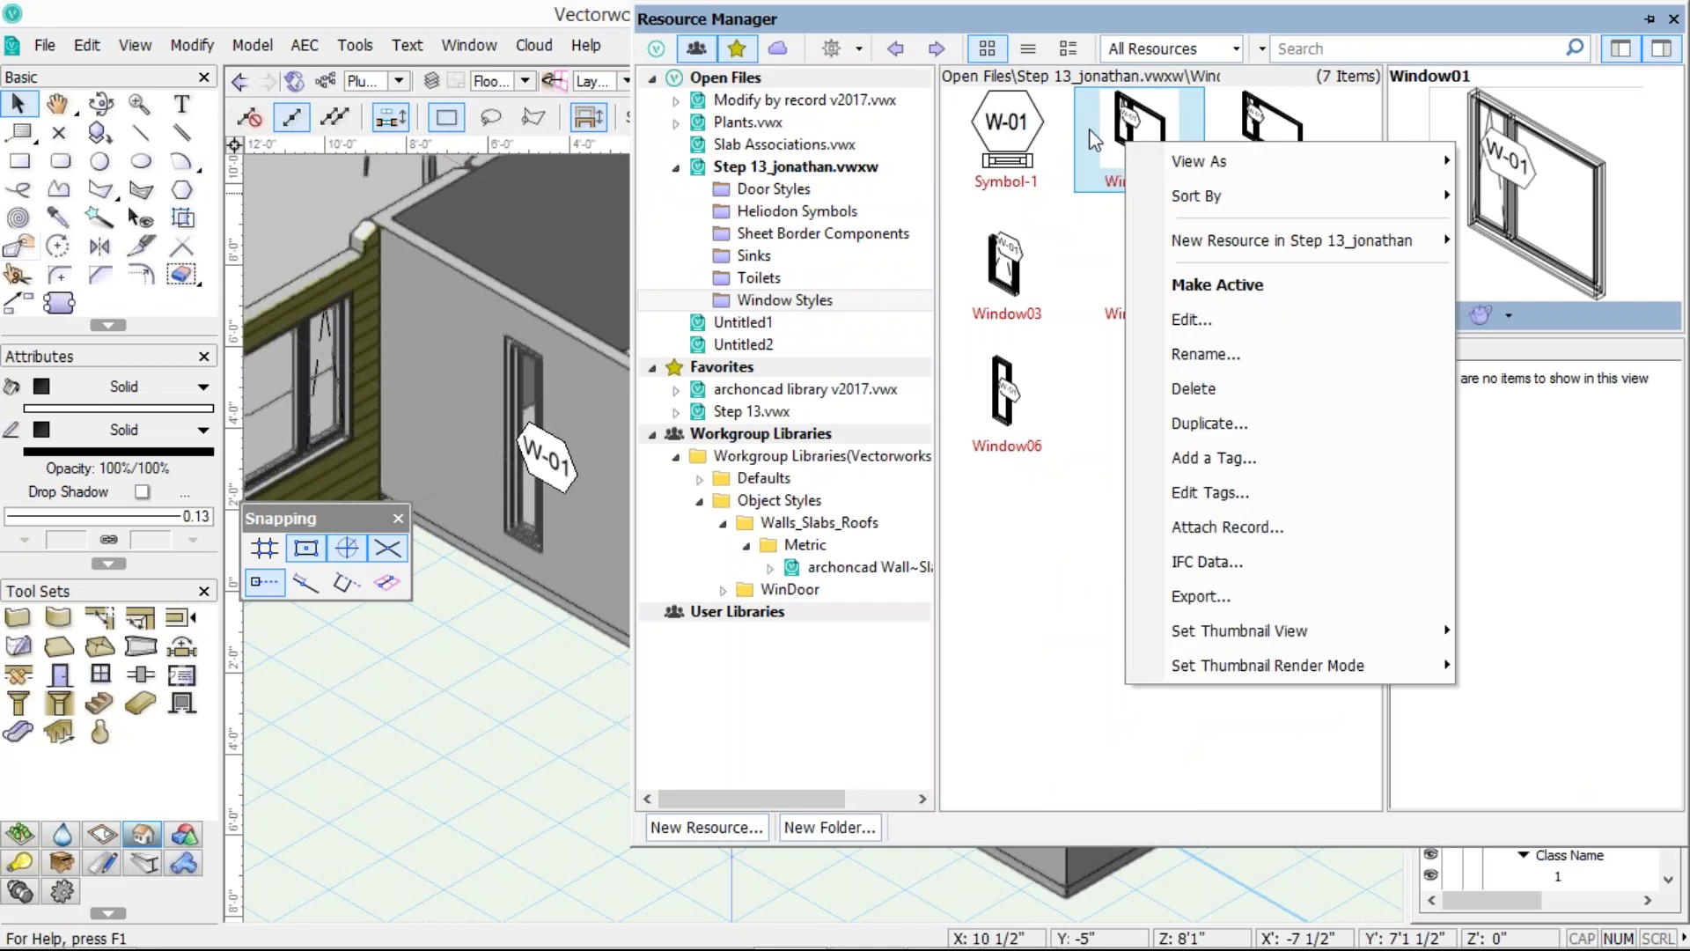
{"action": "mouse_move", "coordinate": [1199, 161]}
- Insert a freestanding Window02 window in front of the building's long wall and review the plug-in style commands available for it
{"action": "left_click", "coordinate": [504, 906]}
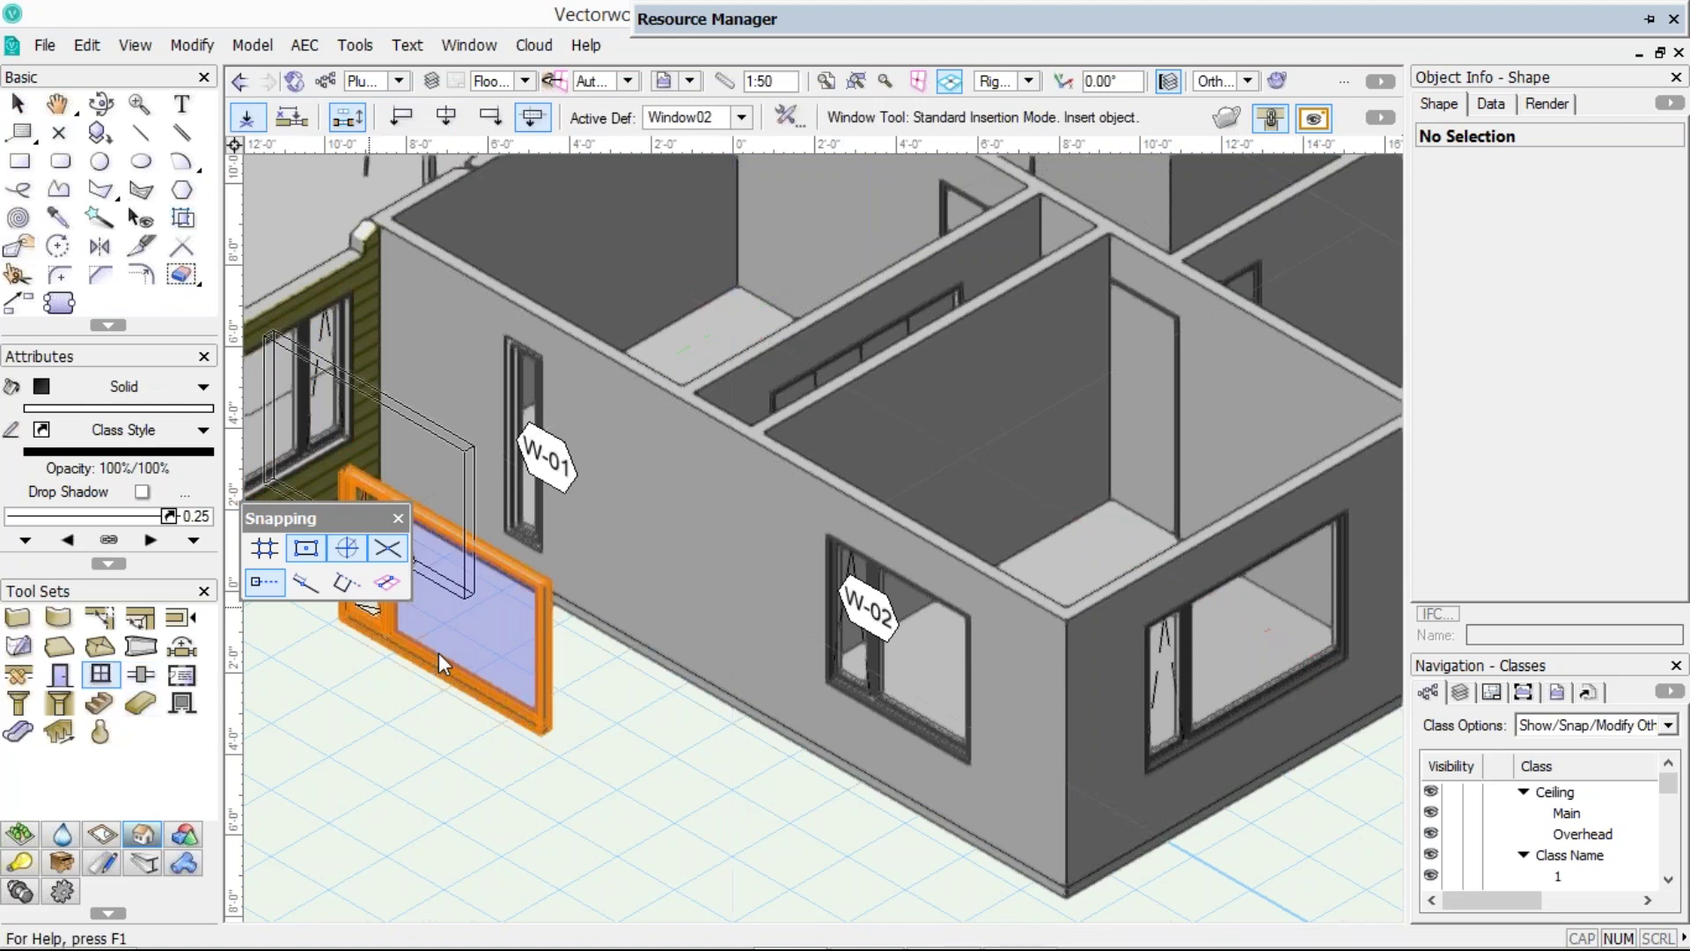
{"action": "right_click", "coordinate": [439, 652]}
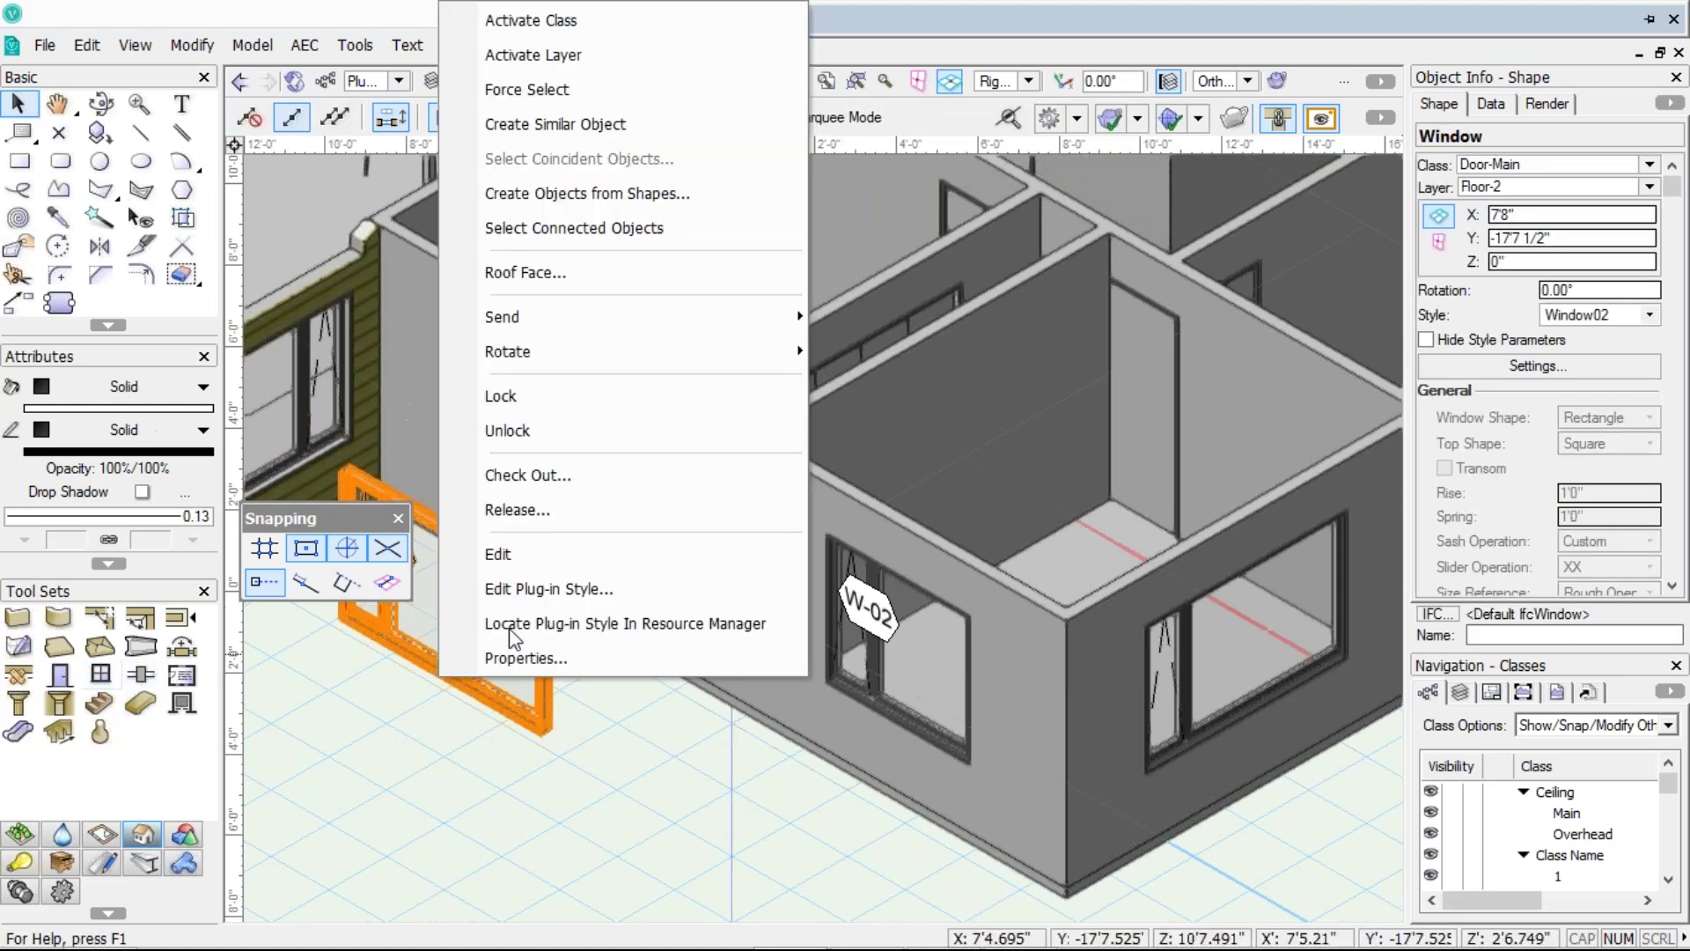
{"action": "left_click", "coordinate": [616, 623]}
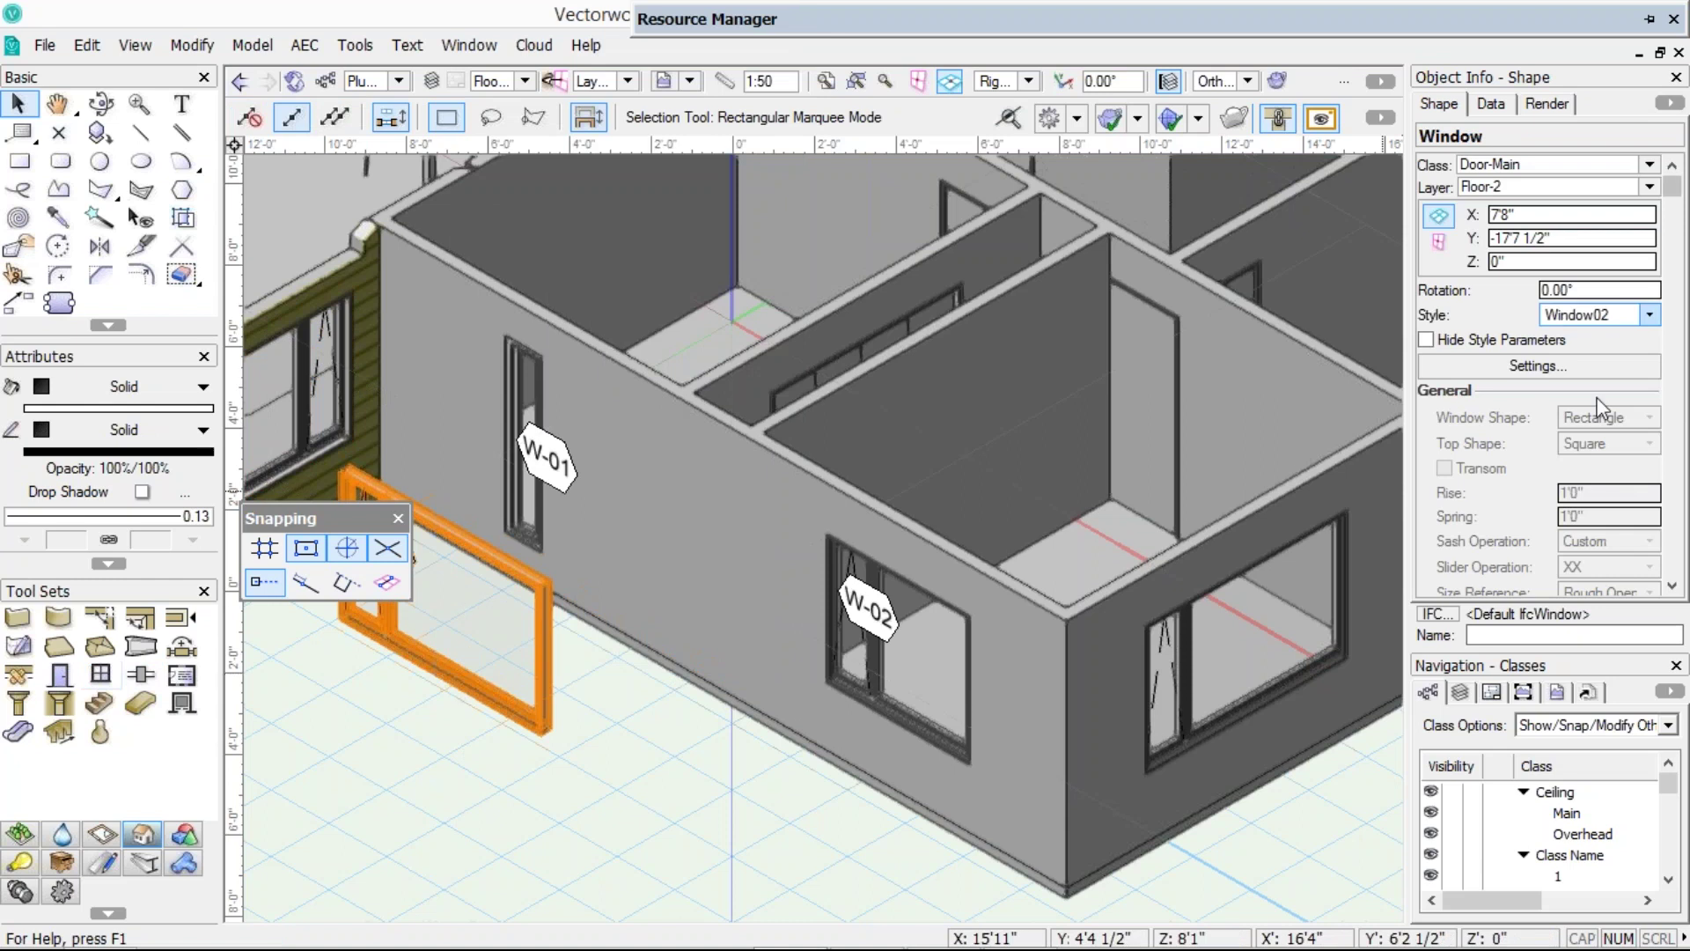
- Convert the freestanding window to unstyled and create a plug-in style named Window 10 from it in the Window Styles folder
{"action": "left_click", "coordinate": [1594, 315]}
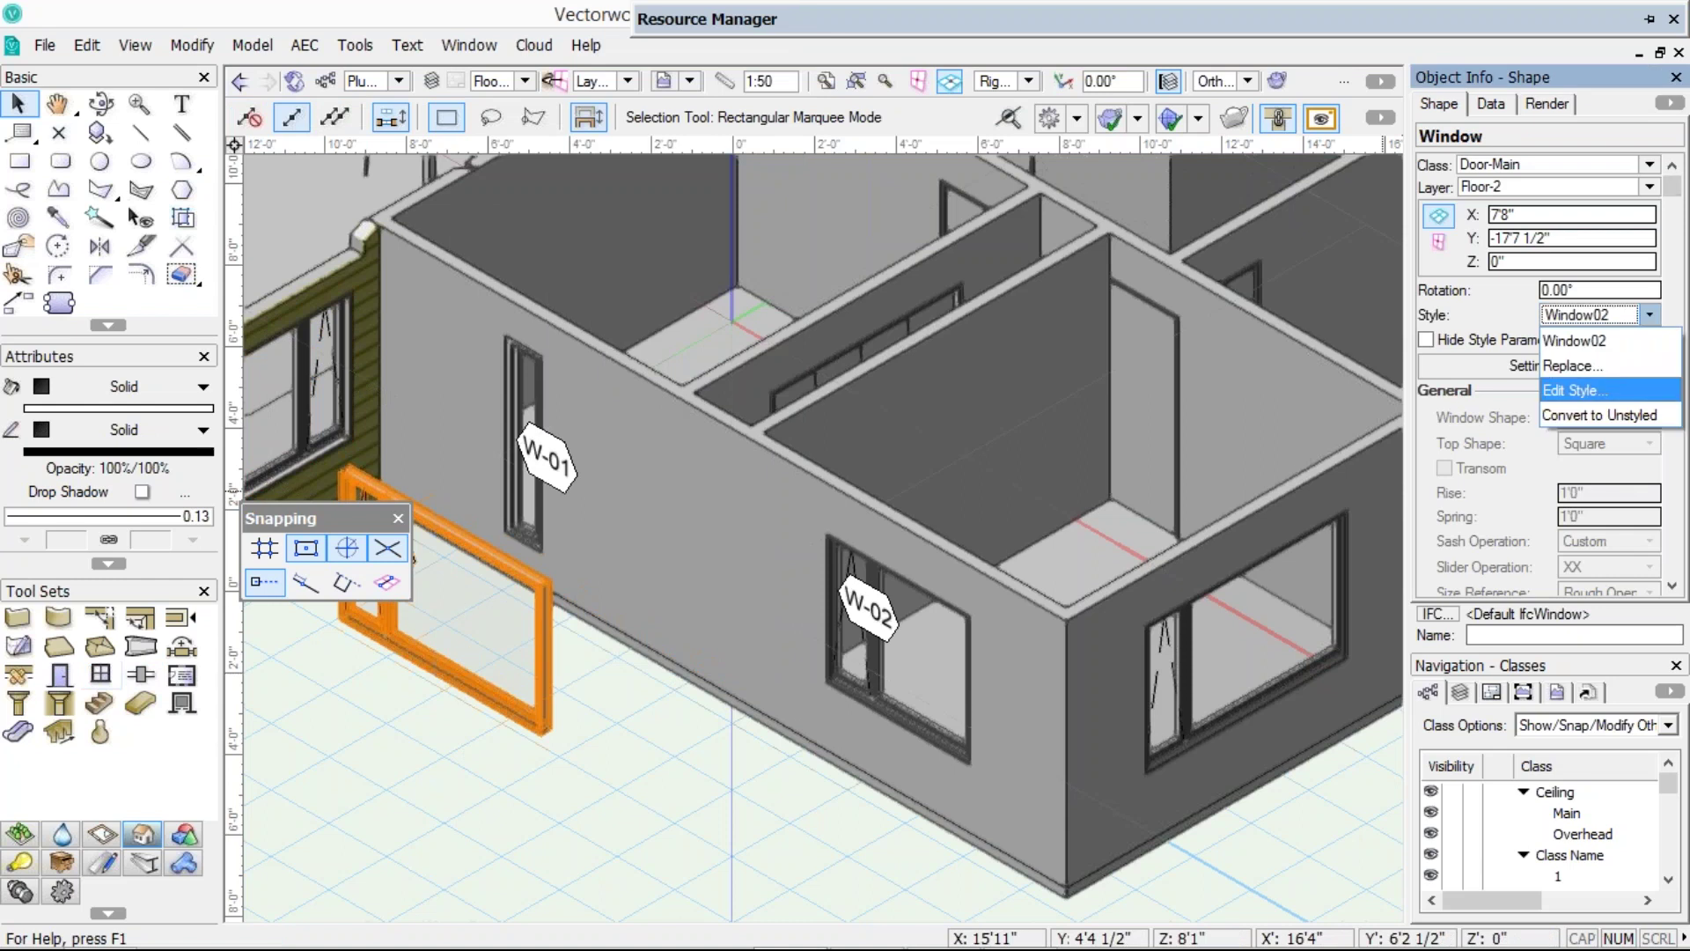
{"action": "left_click", "coordinate": [1600, 415]}
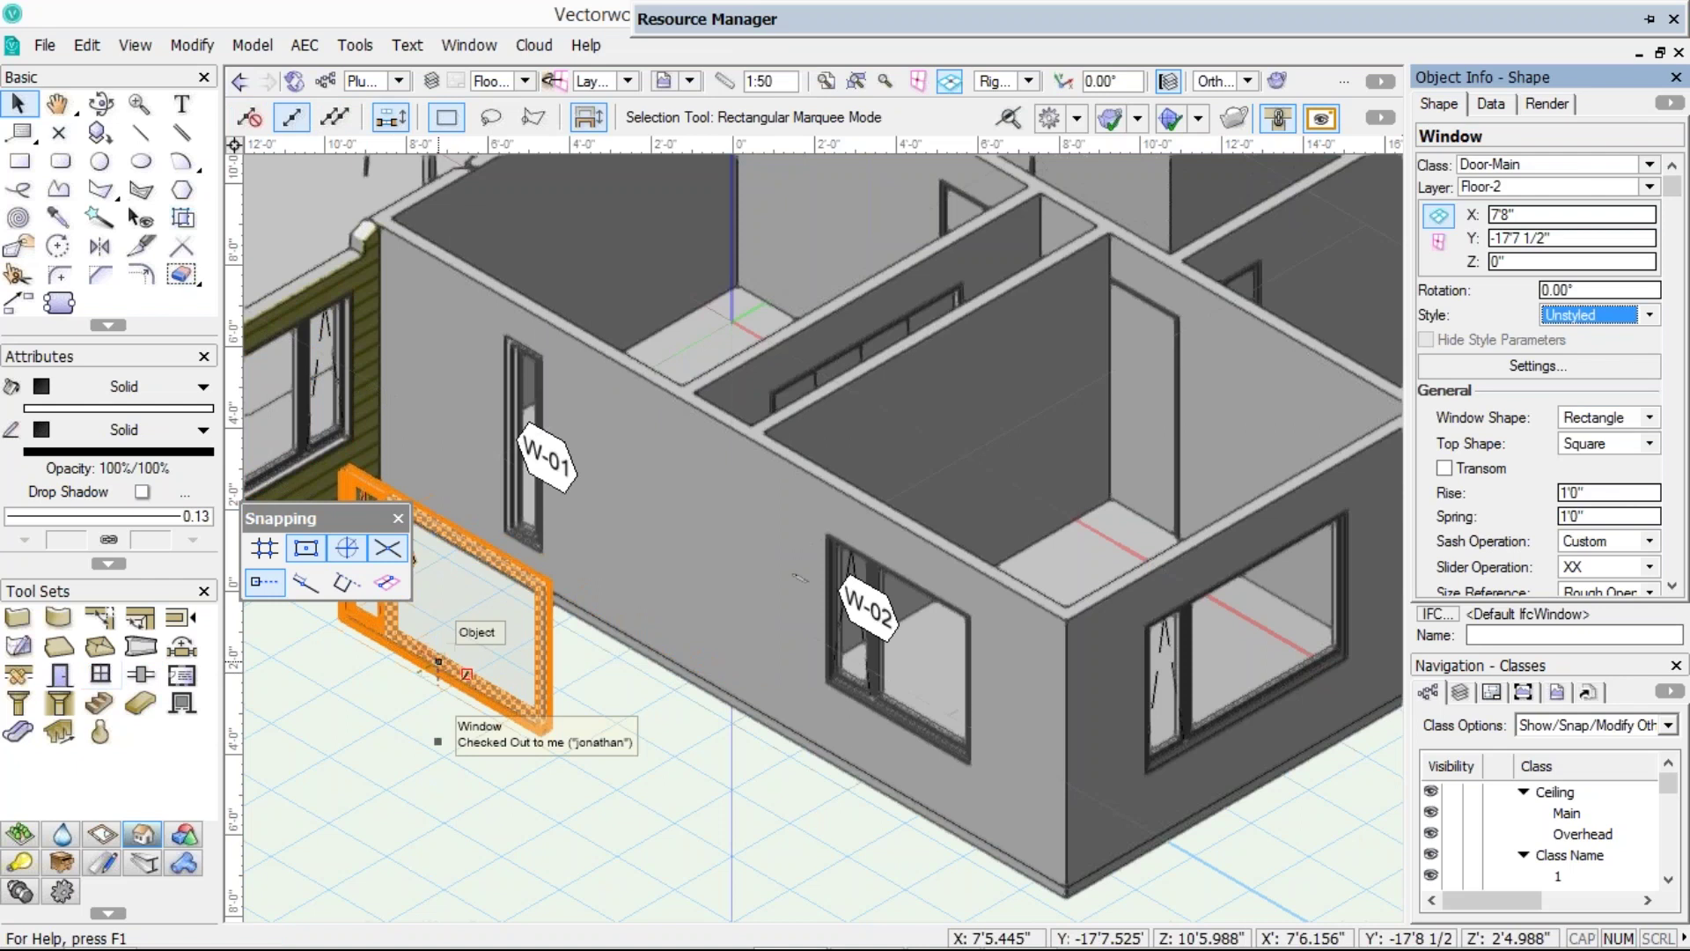
{"action": "right_click", "coordinate": [438, 660]}
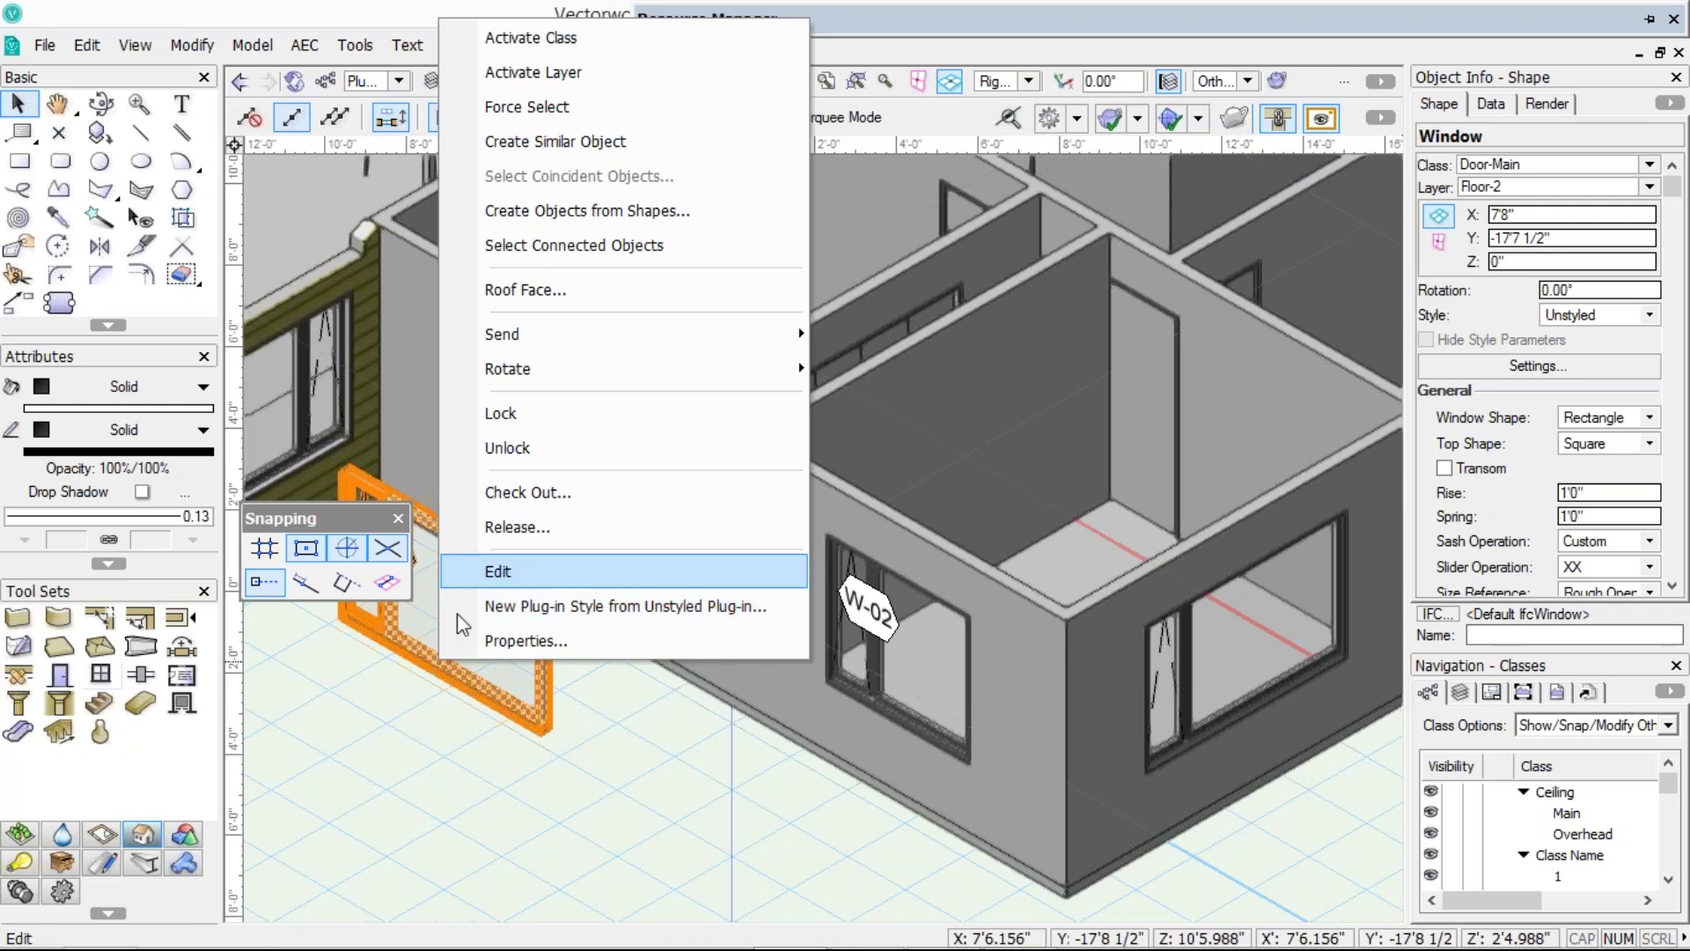
{"action": "left_click", "coordinate": [460, 608]}
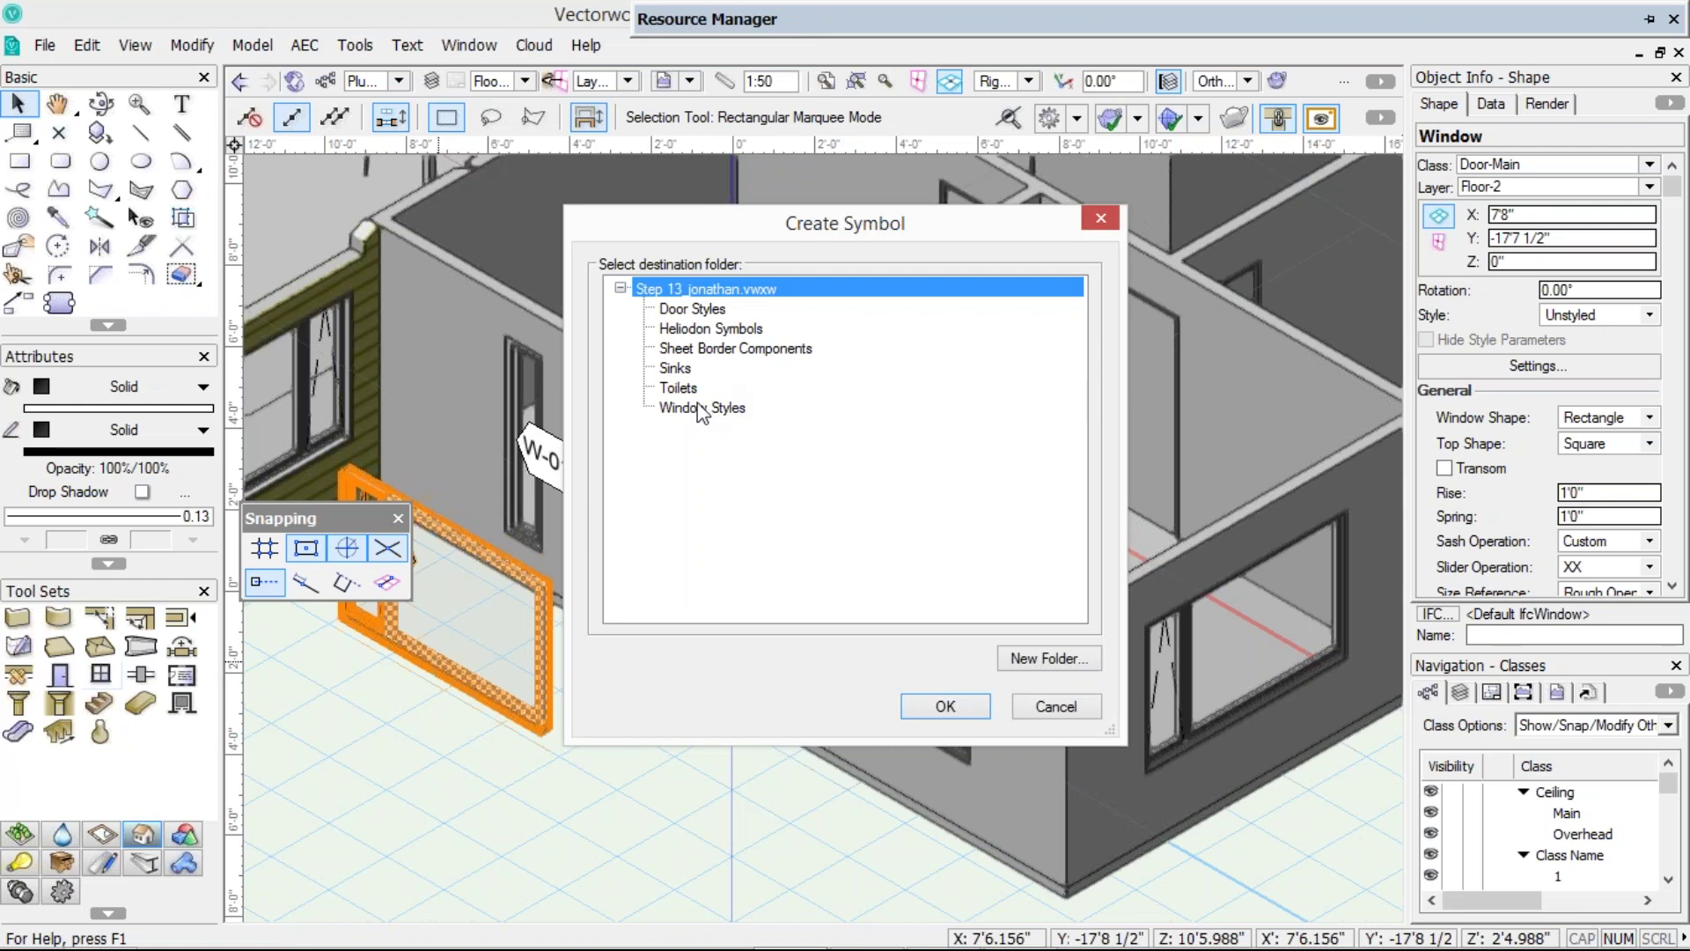
{"action": "left_click", "coordinate": [702, 409]}
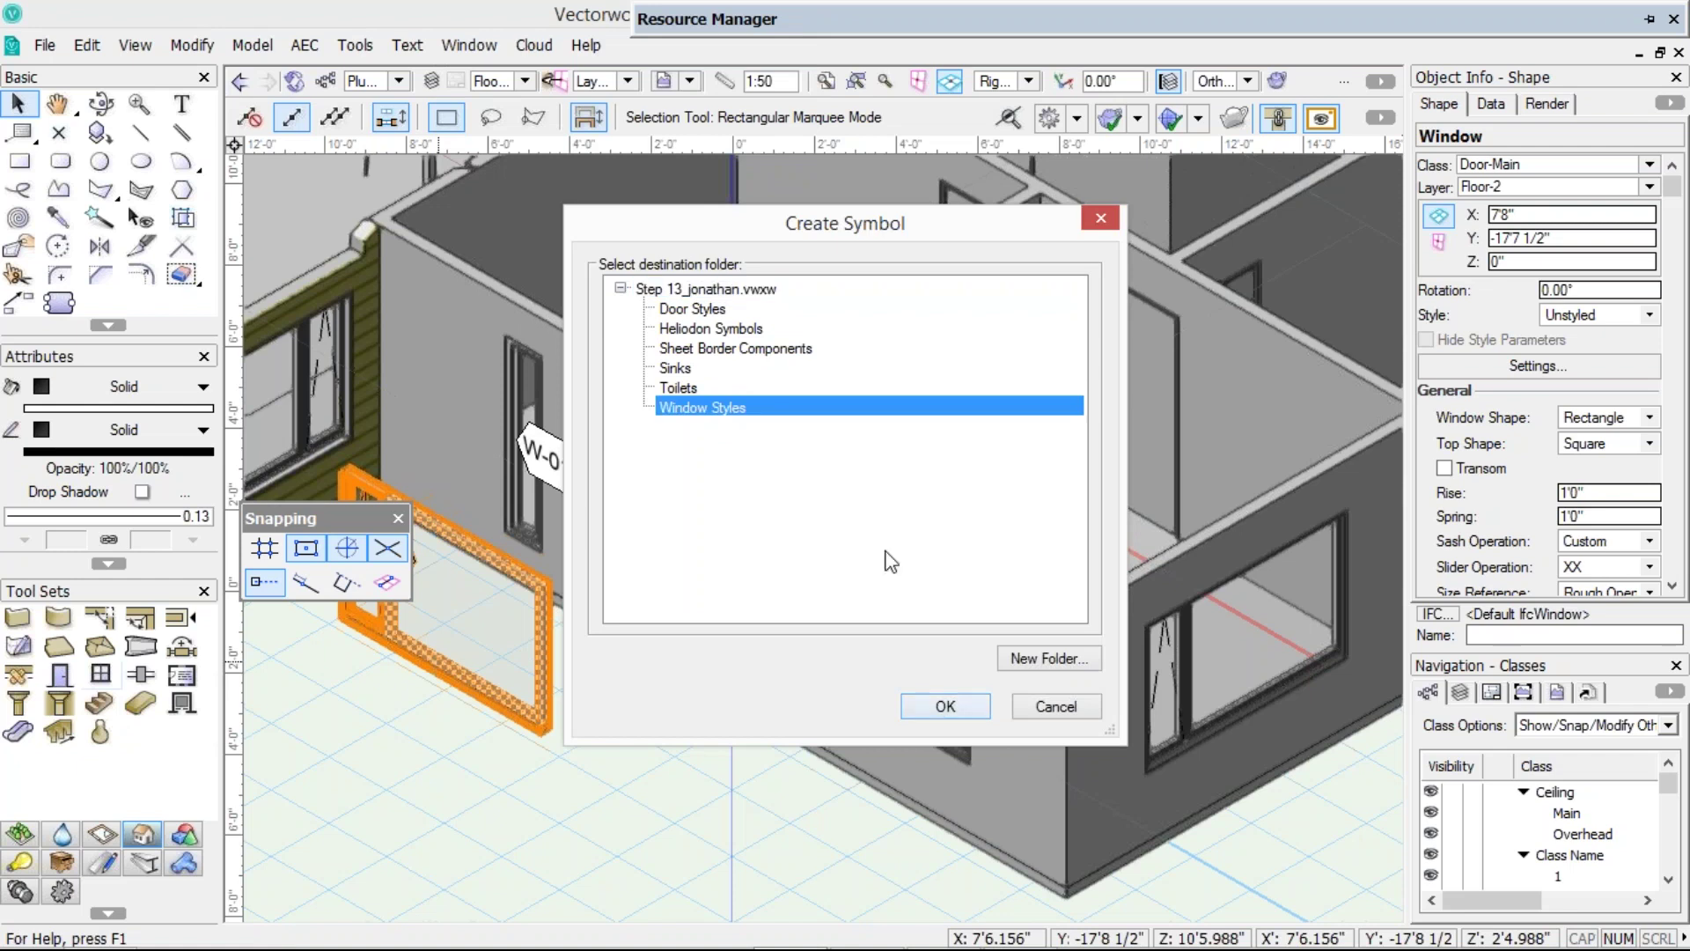
{"action": "key", "text": "Return"}
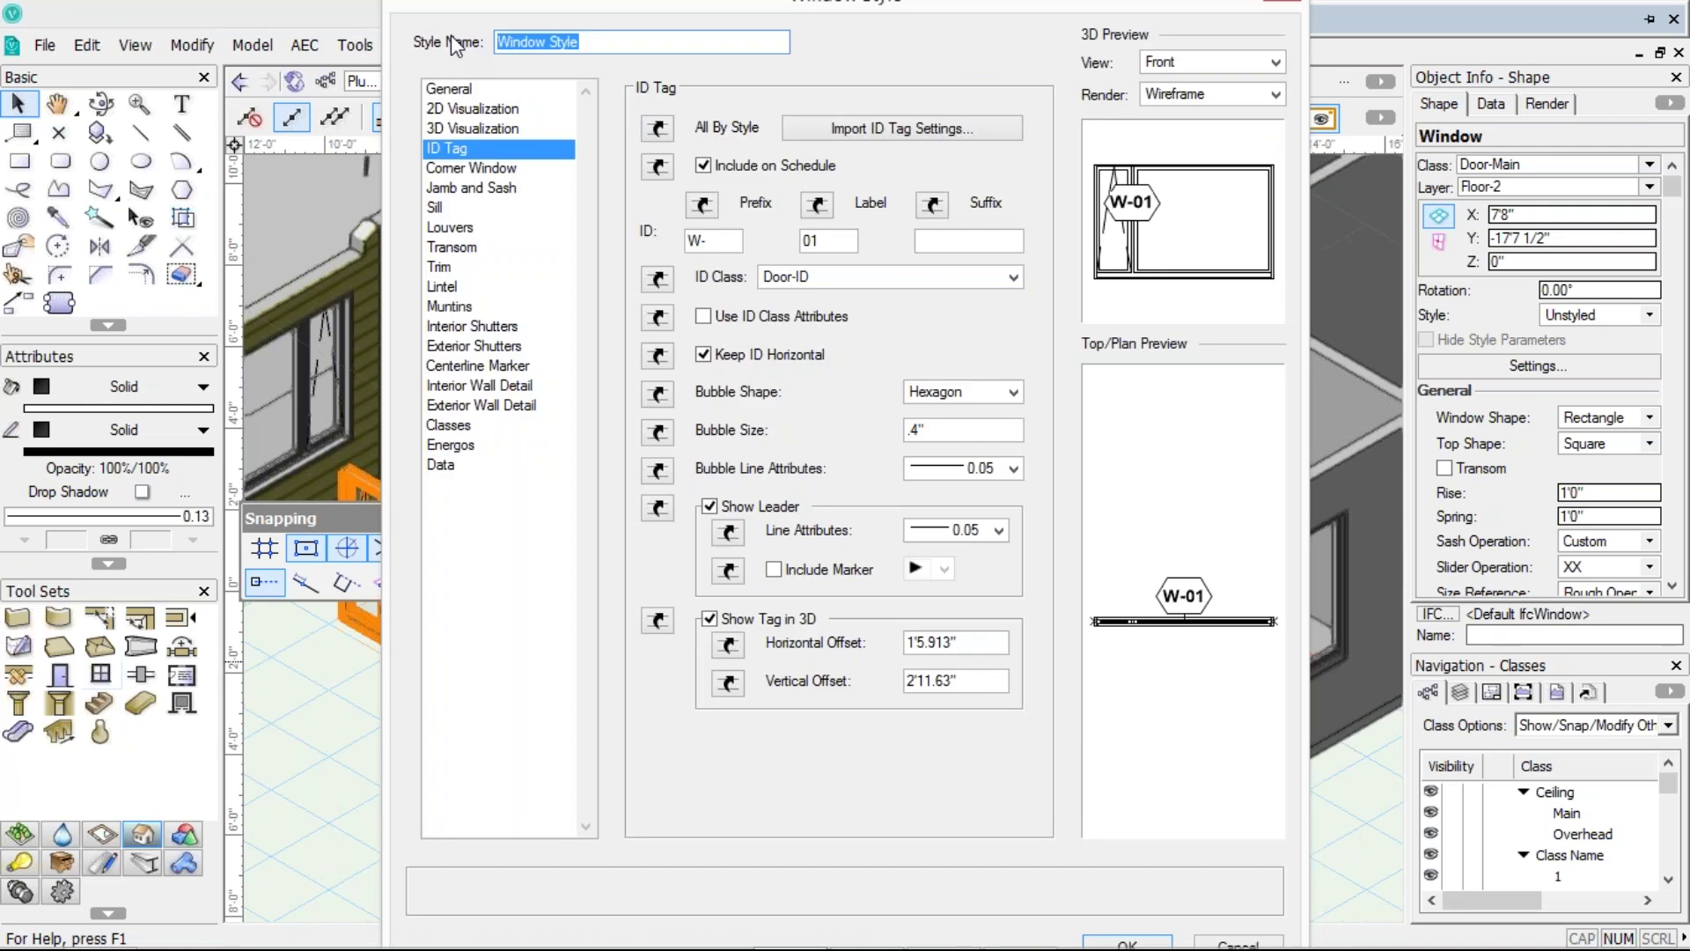
{"action": "type", "text": "W"}
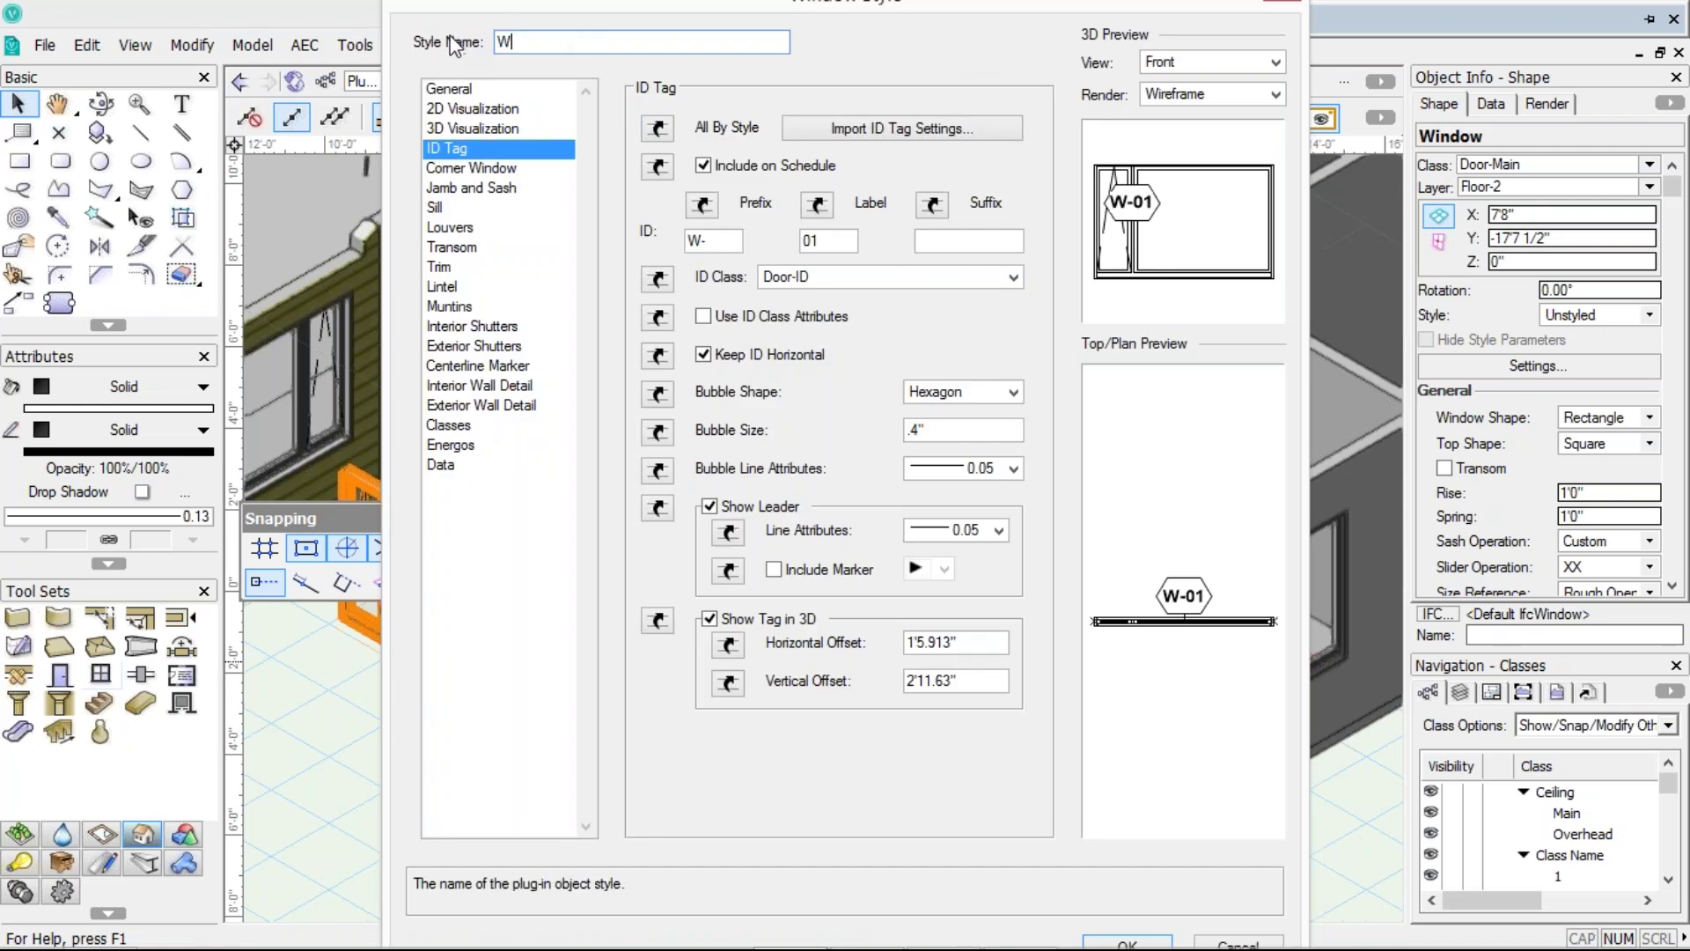
{"action": "type", "text": "indow 10"}
- Check the custom sash configuration in the Window 10 style's general settings and set the sash to Awning
{"action": "left_click", "coordinate": [463, 92]}
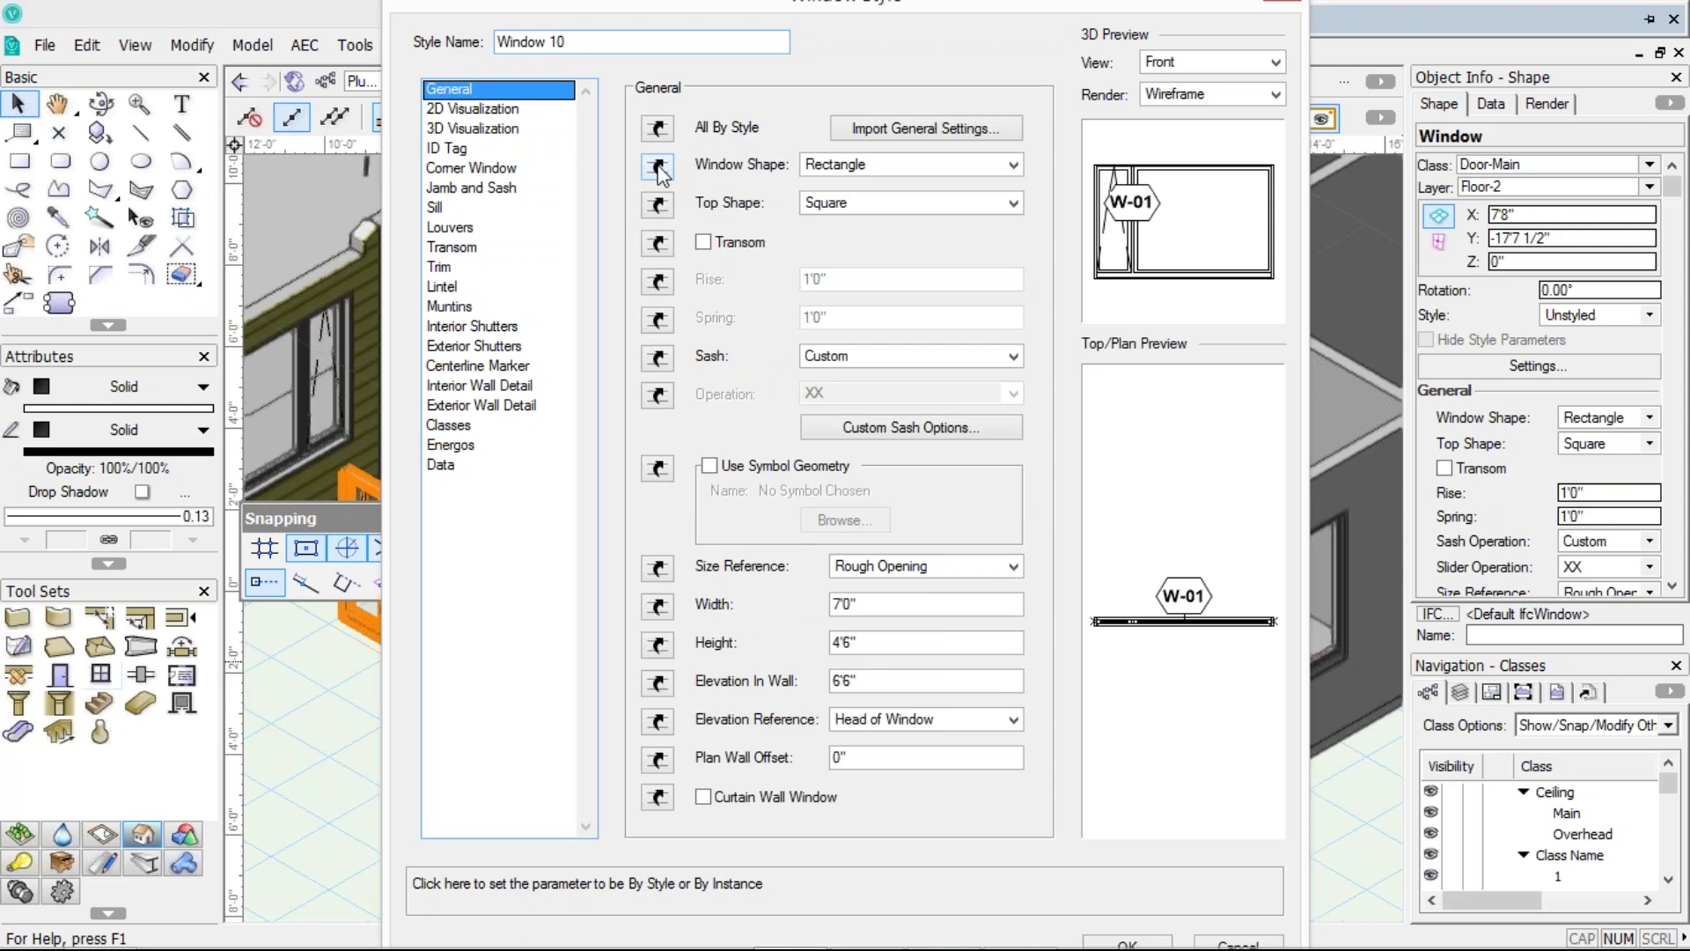
{"action": "left_click", "coordinate": [874, 429]}
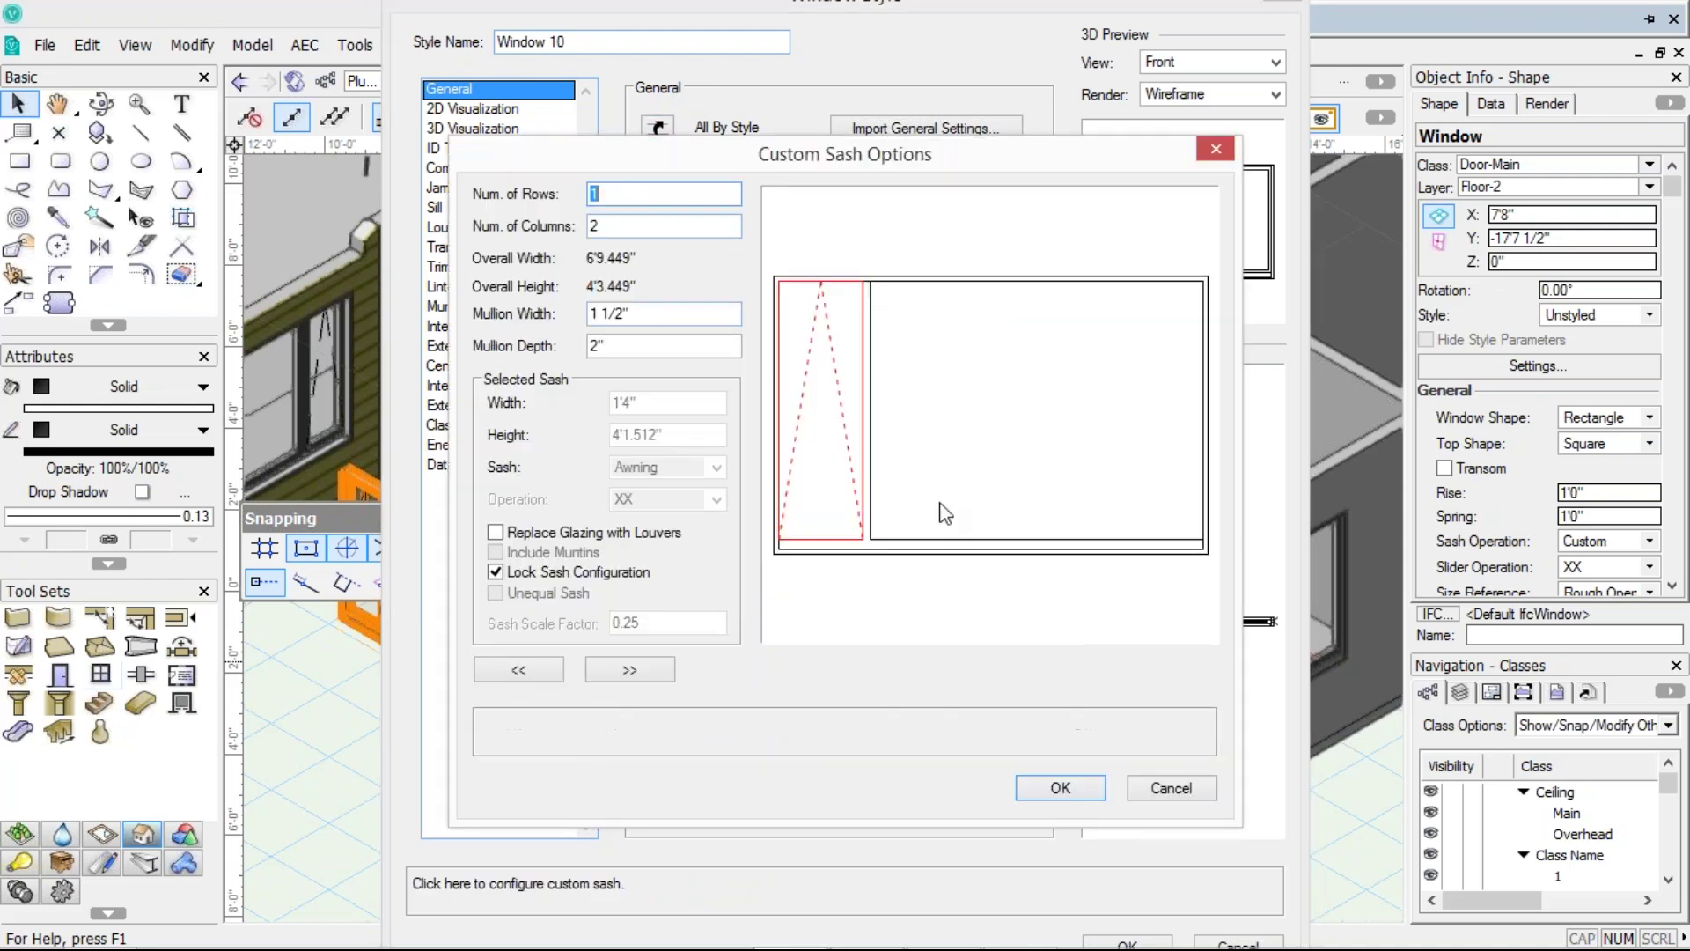
{"action": "key", "text": "Escape"}
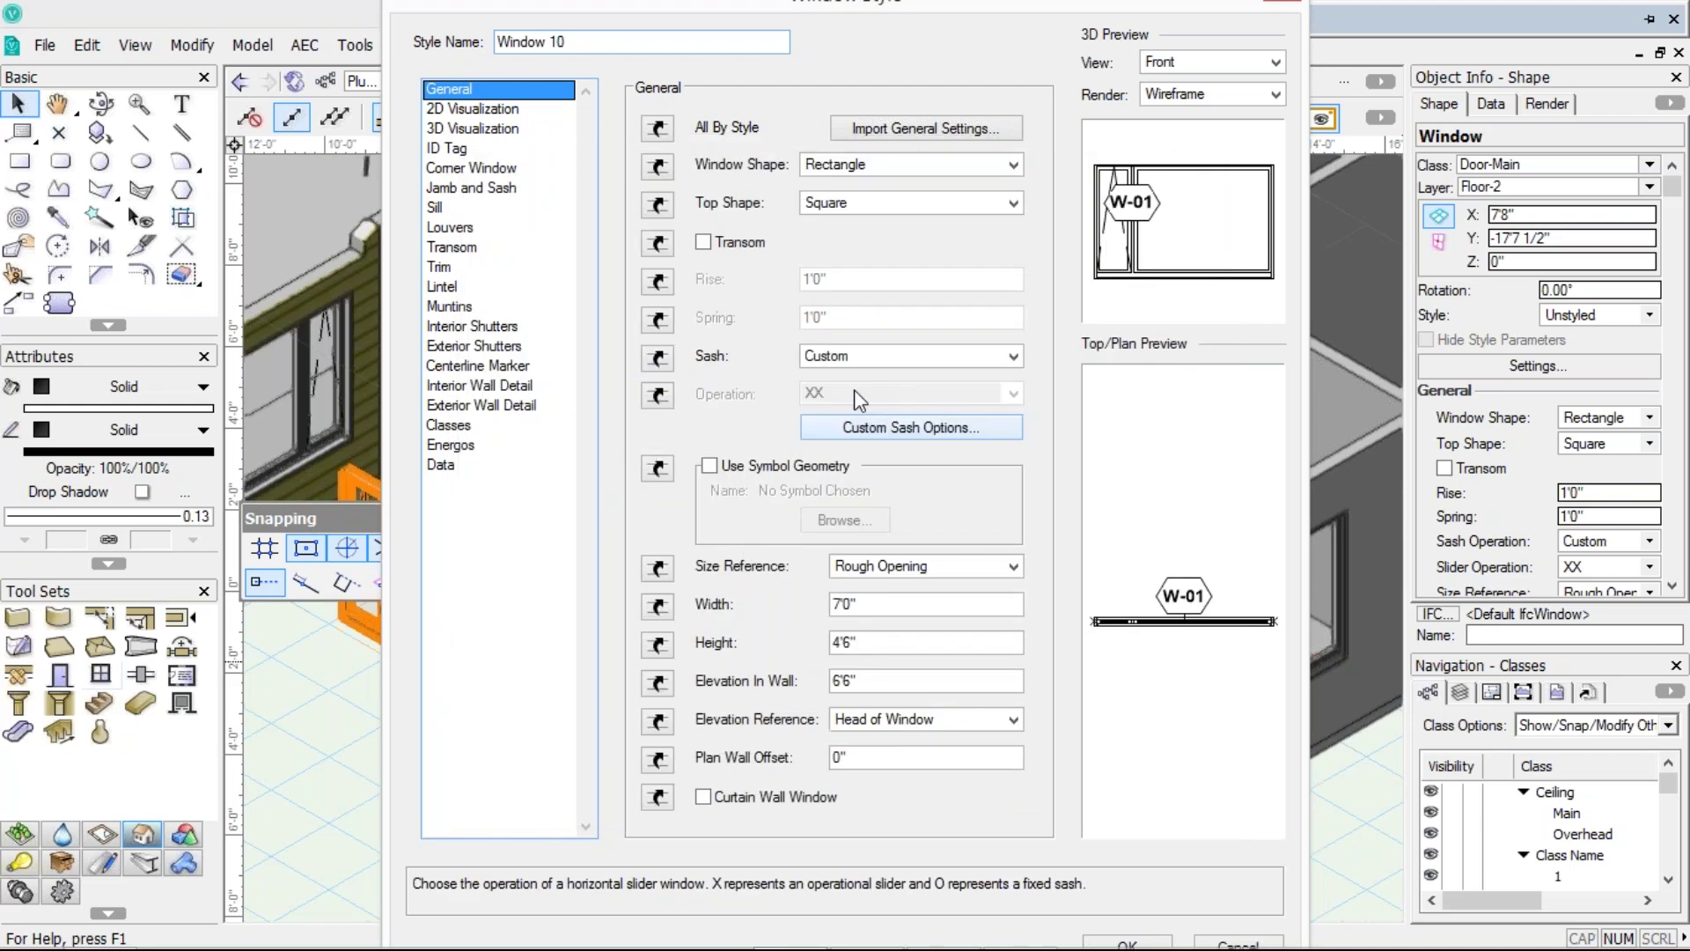
{"action": "left_click", "coordinate": [852, 358]}
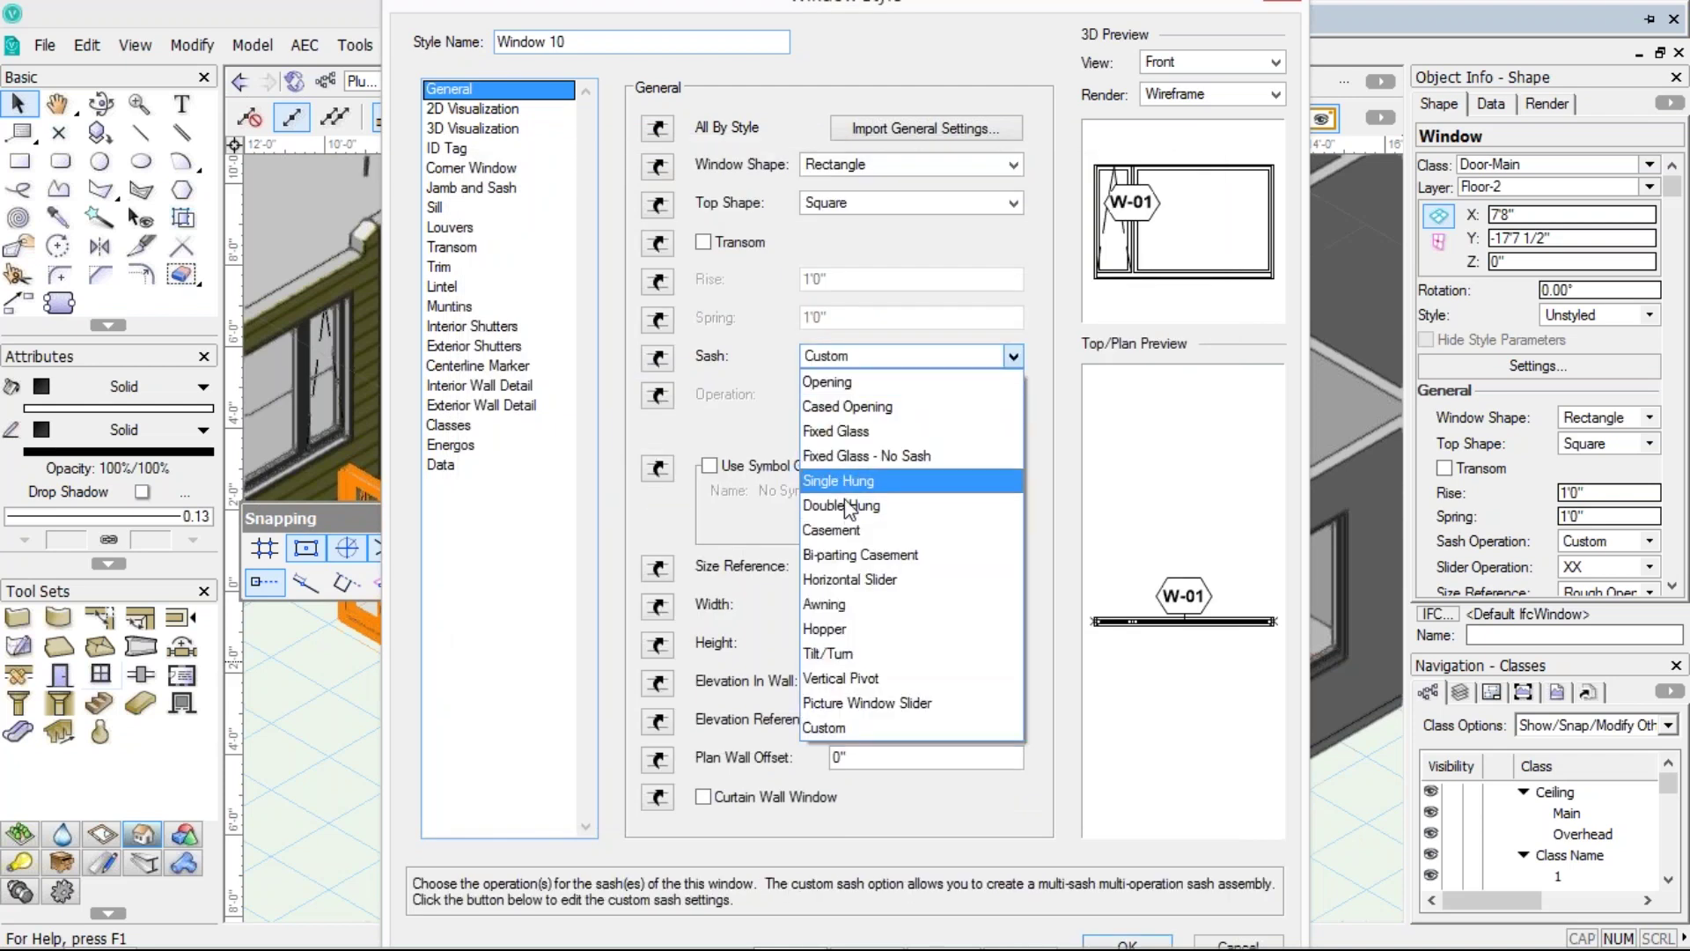
{"action": "left_click", "coordinate": [836, 604]}
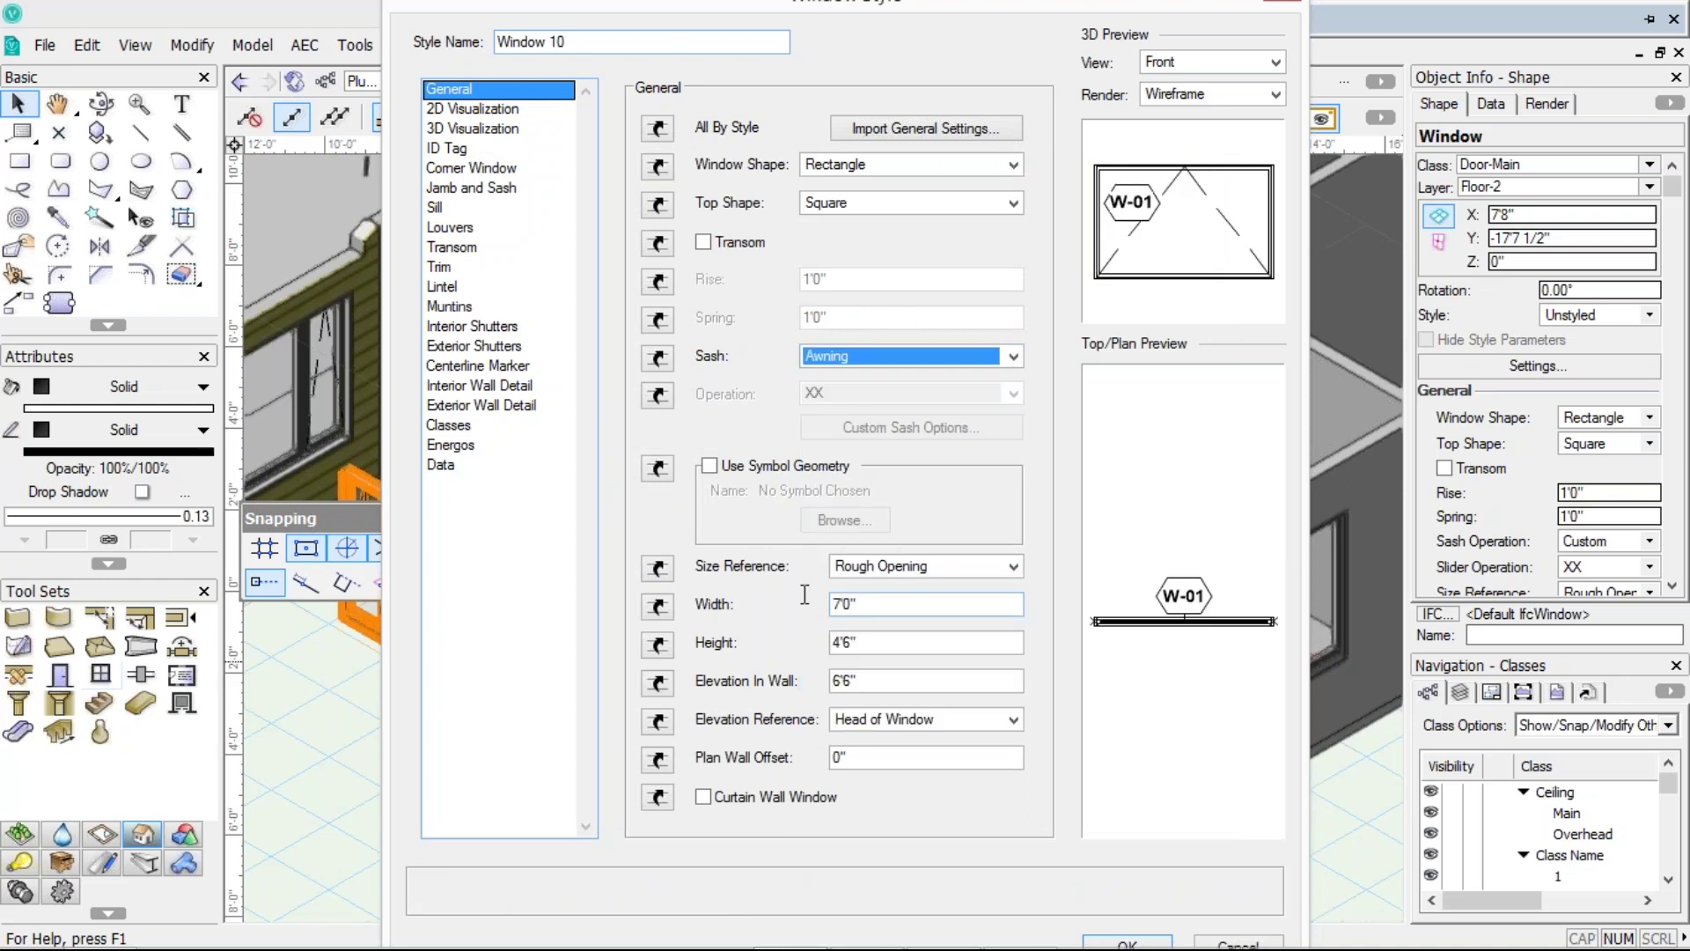
- Set the Window 10 style's rough opening width to 24 inches and its height to 30 inches
{"action": "left_click_drag", "start_coordinate": [870, 604], "coordinate": [804, 595]}
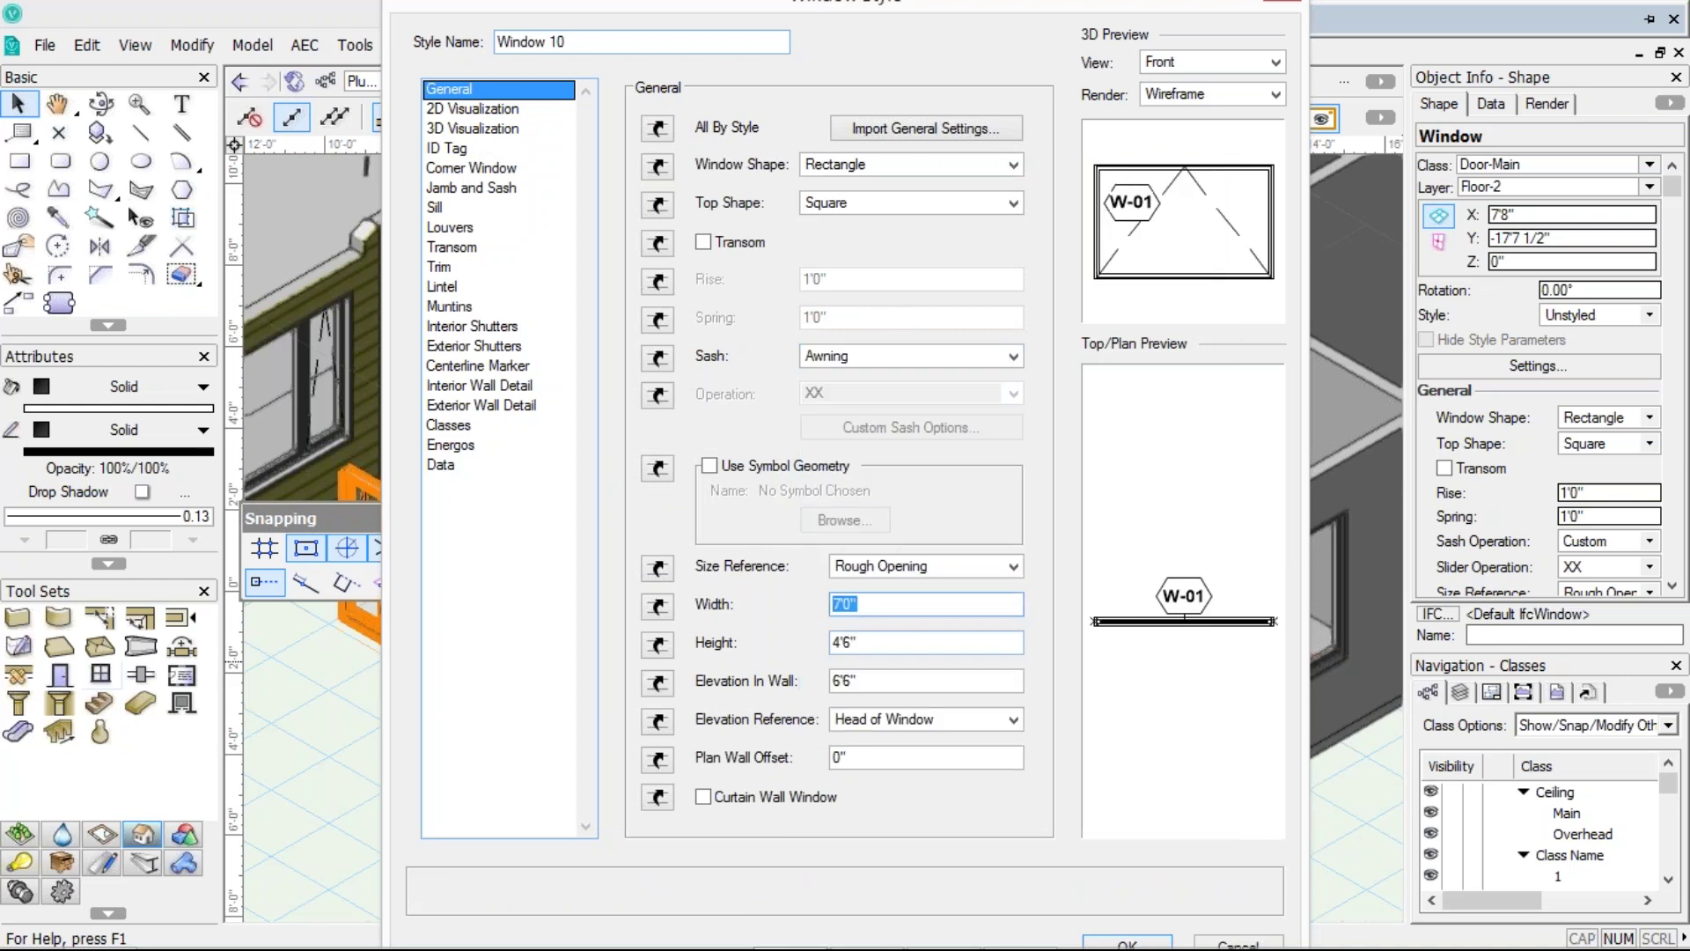
{"action": "type", "text": "24"}
{"action": "key", "text": "Tab"}
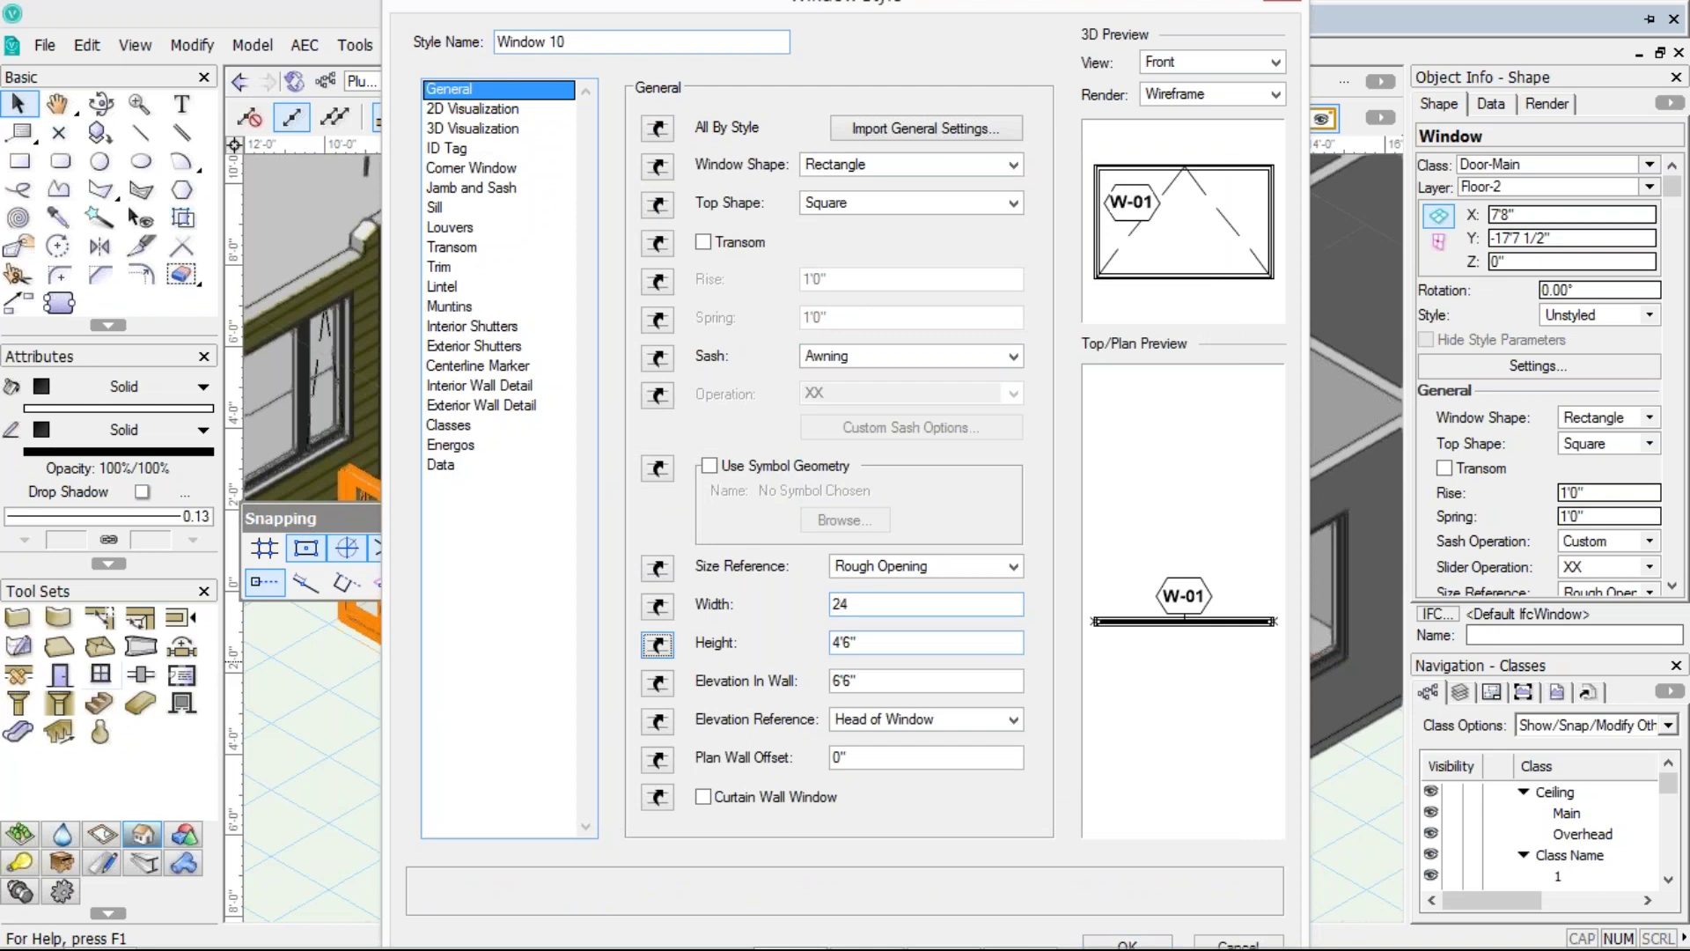
{"action": "left_click", "coordinate": [866, 646]}
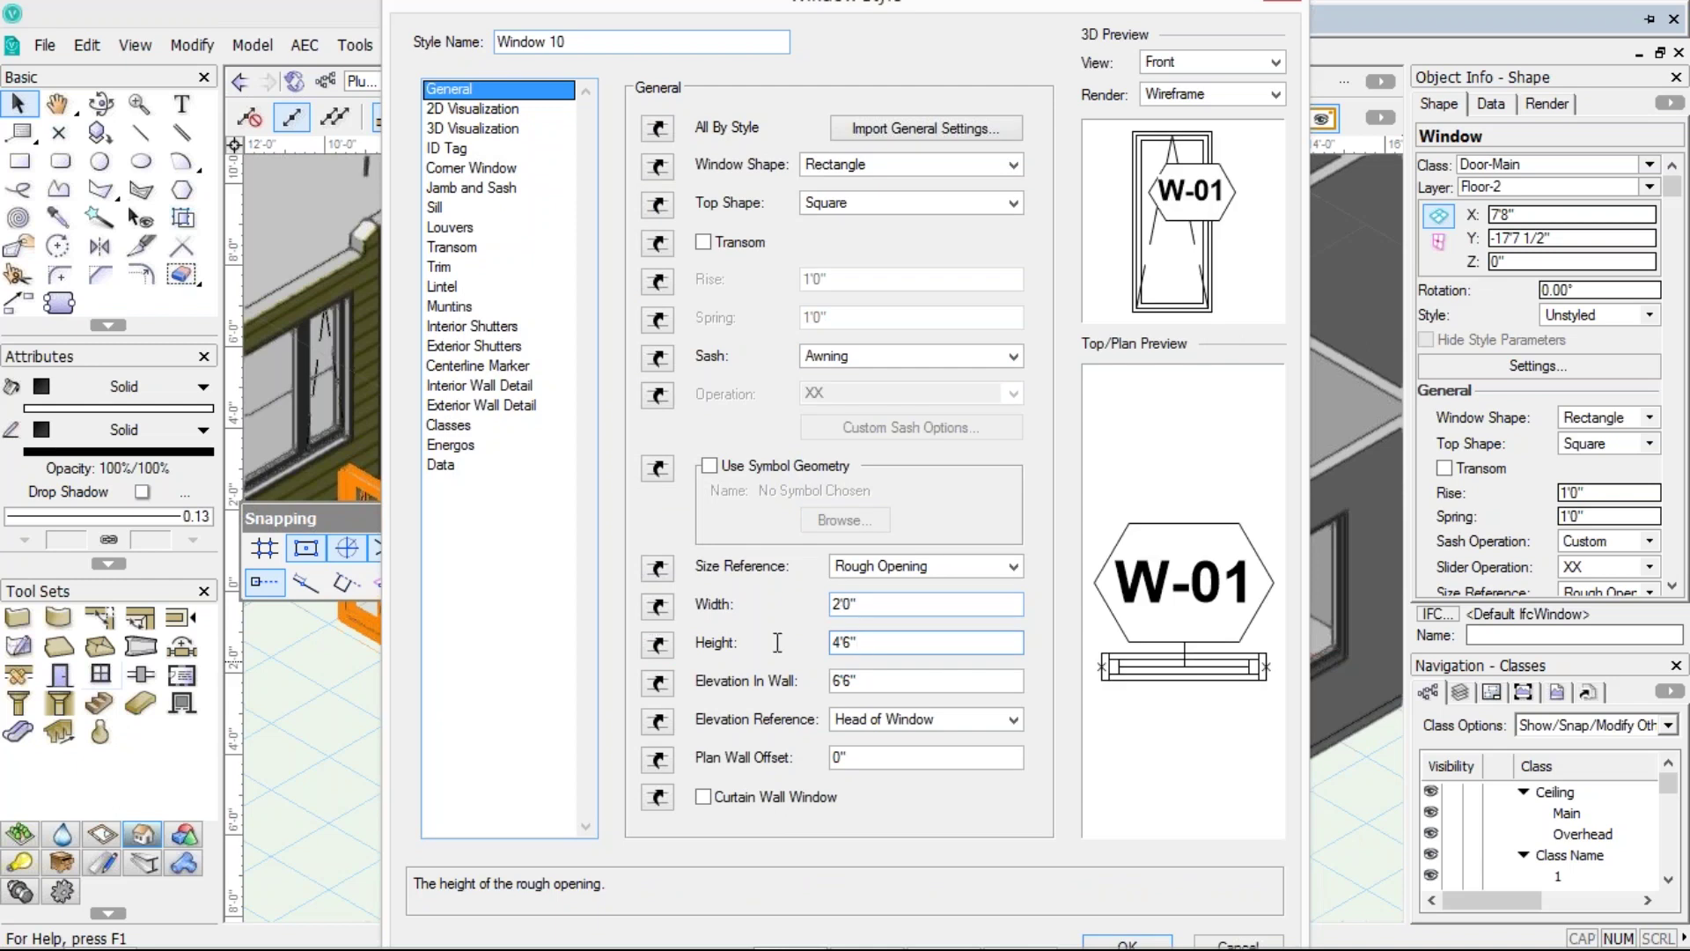
{"action": "left_click_drag", "start_coordinate": [866, 644], "coordinate": [777, 643]}
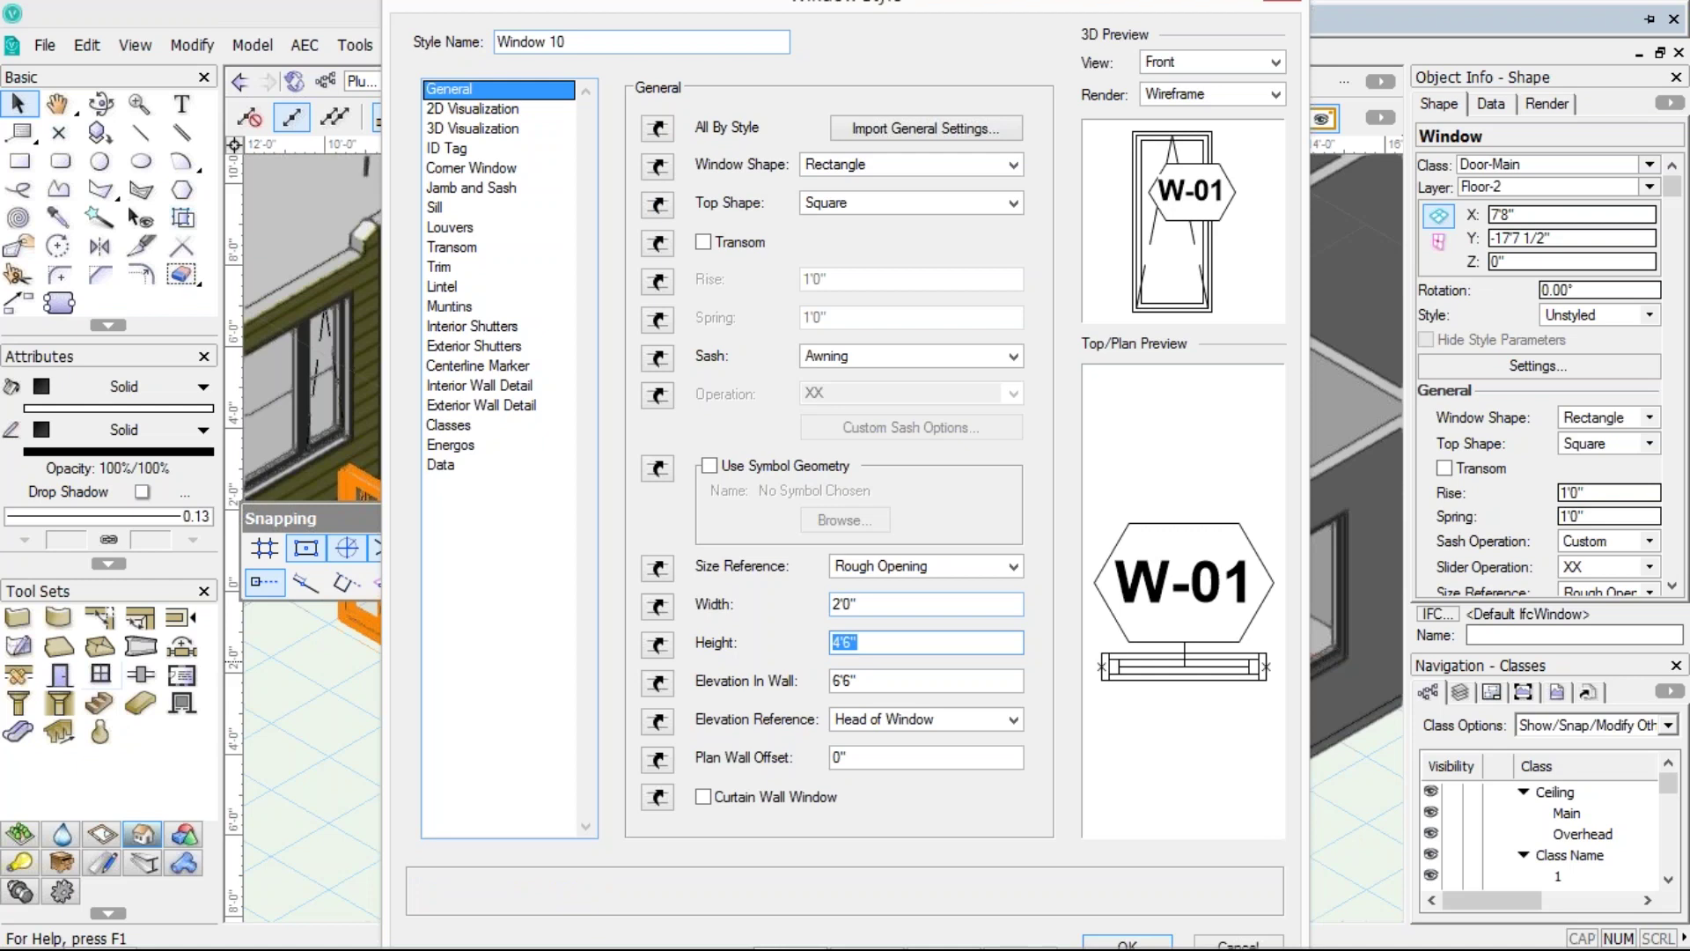
{"action": "type", "text": "30"}
{"action": "key", "text": "Tab"}
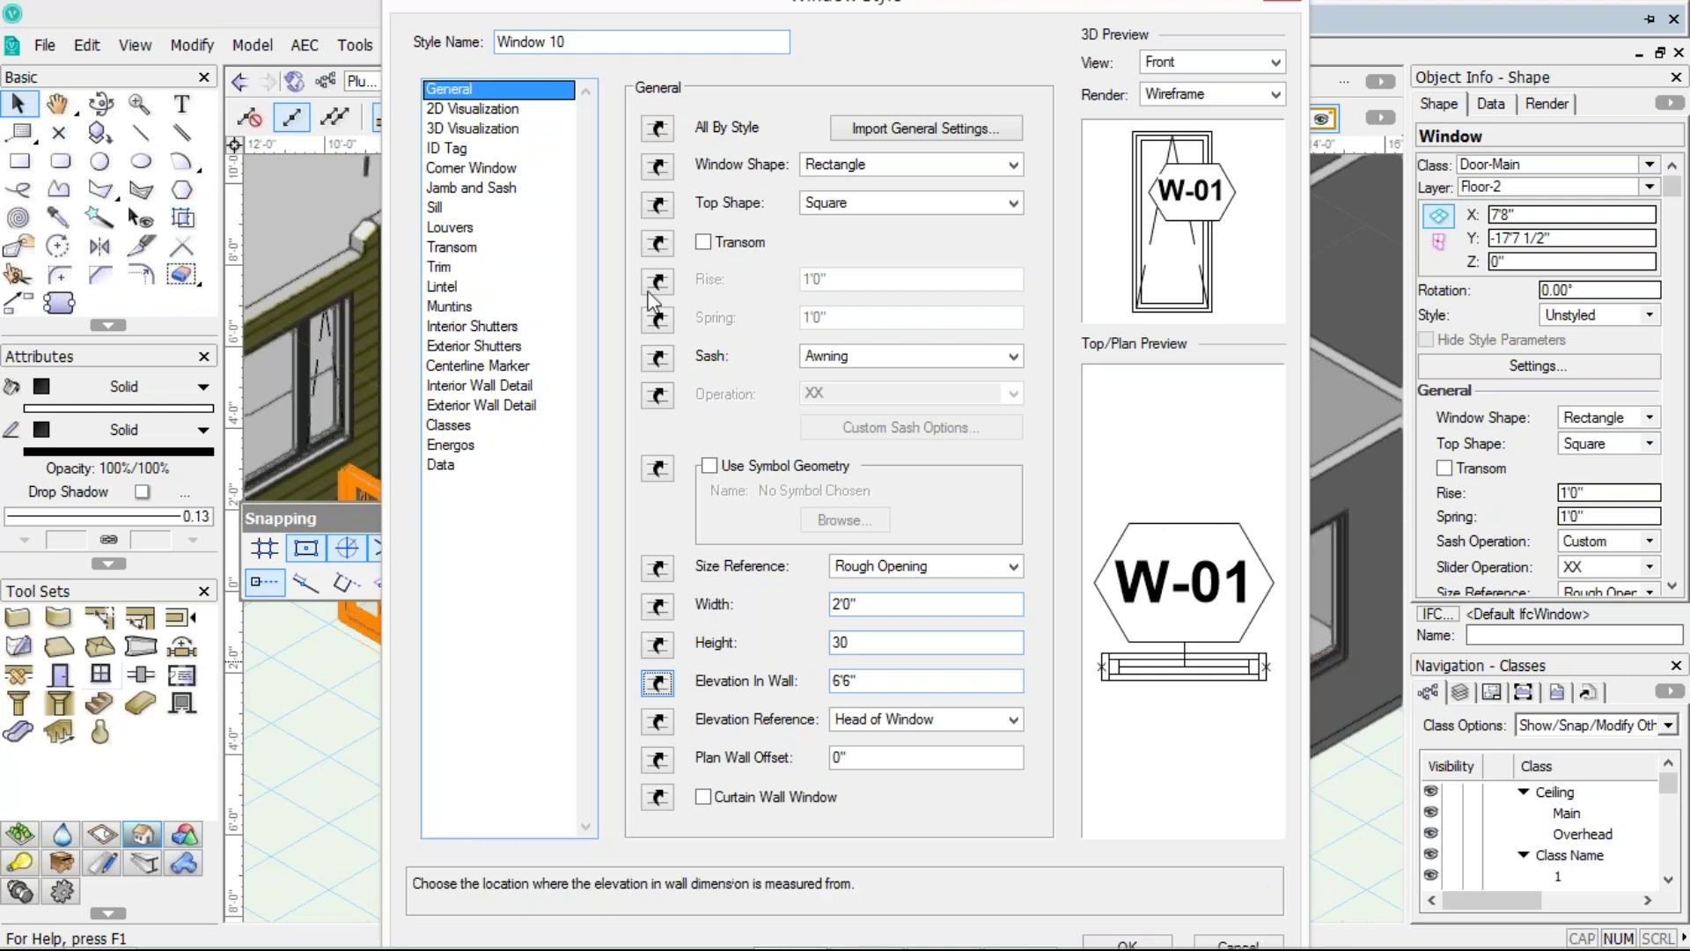
- Make the ID tag's label a by-instance parameter and save the Window 10 style
{"action": "left_click", "coordinate": [477, 111]}
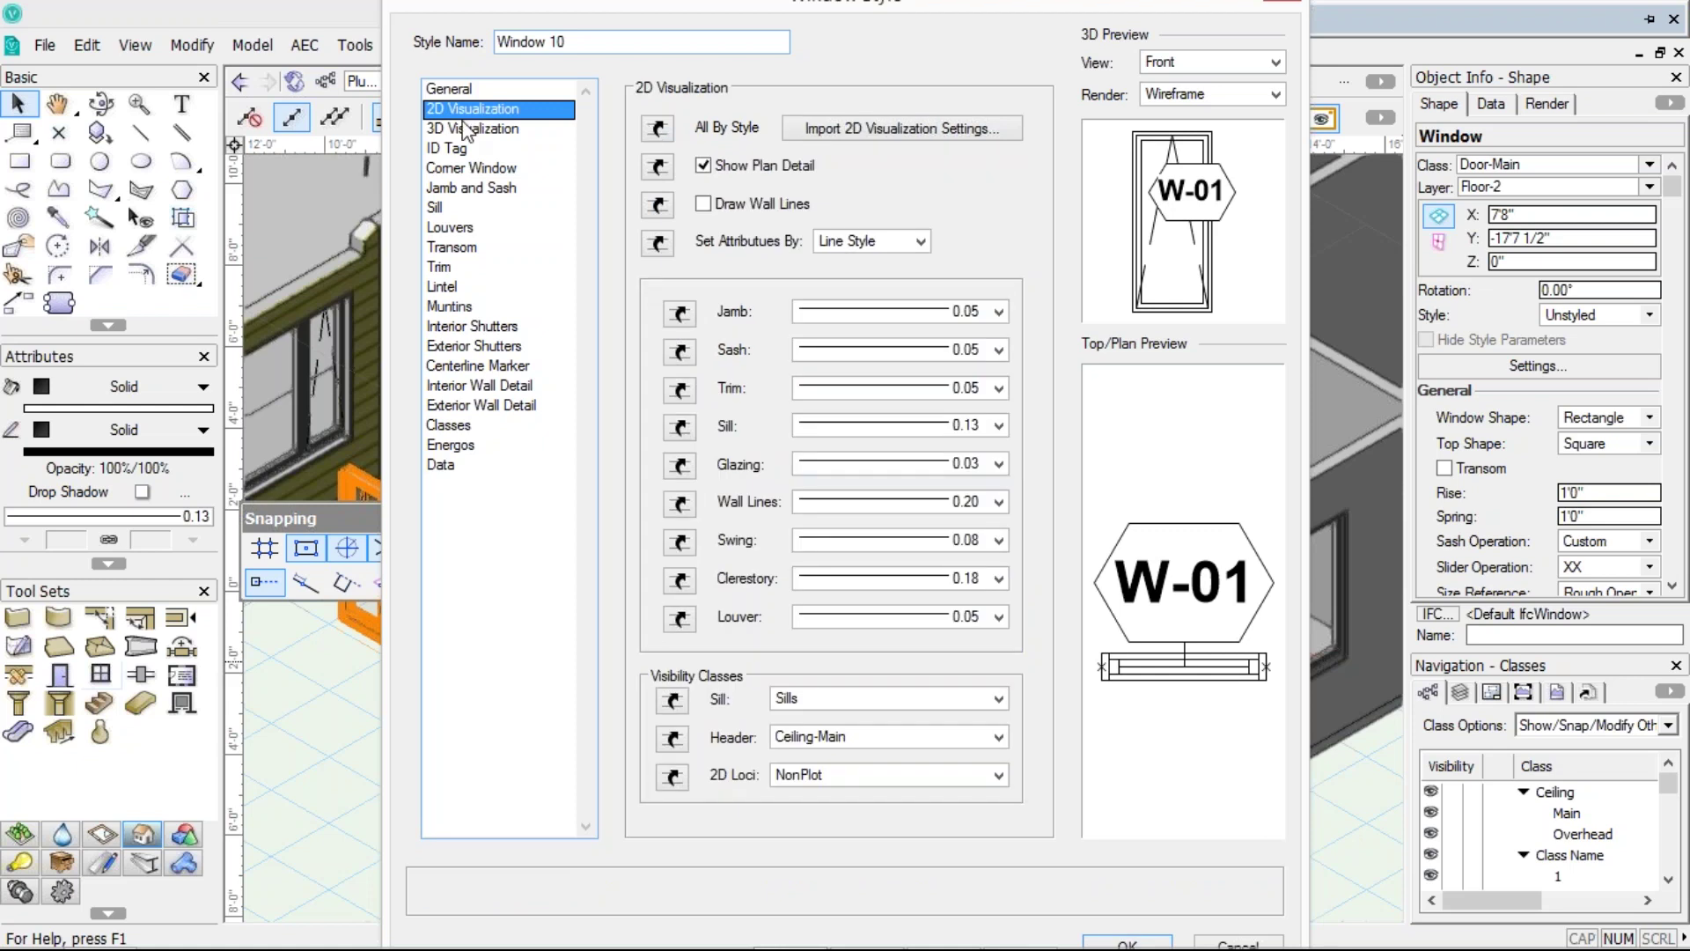
{"action": "left_click", "coordinate": [457, 150]}
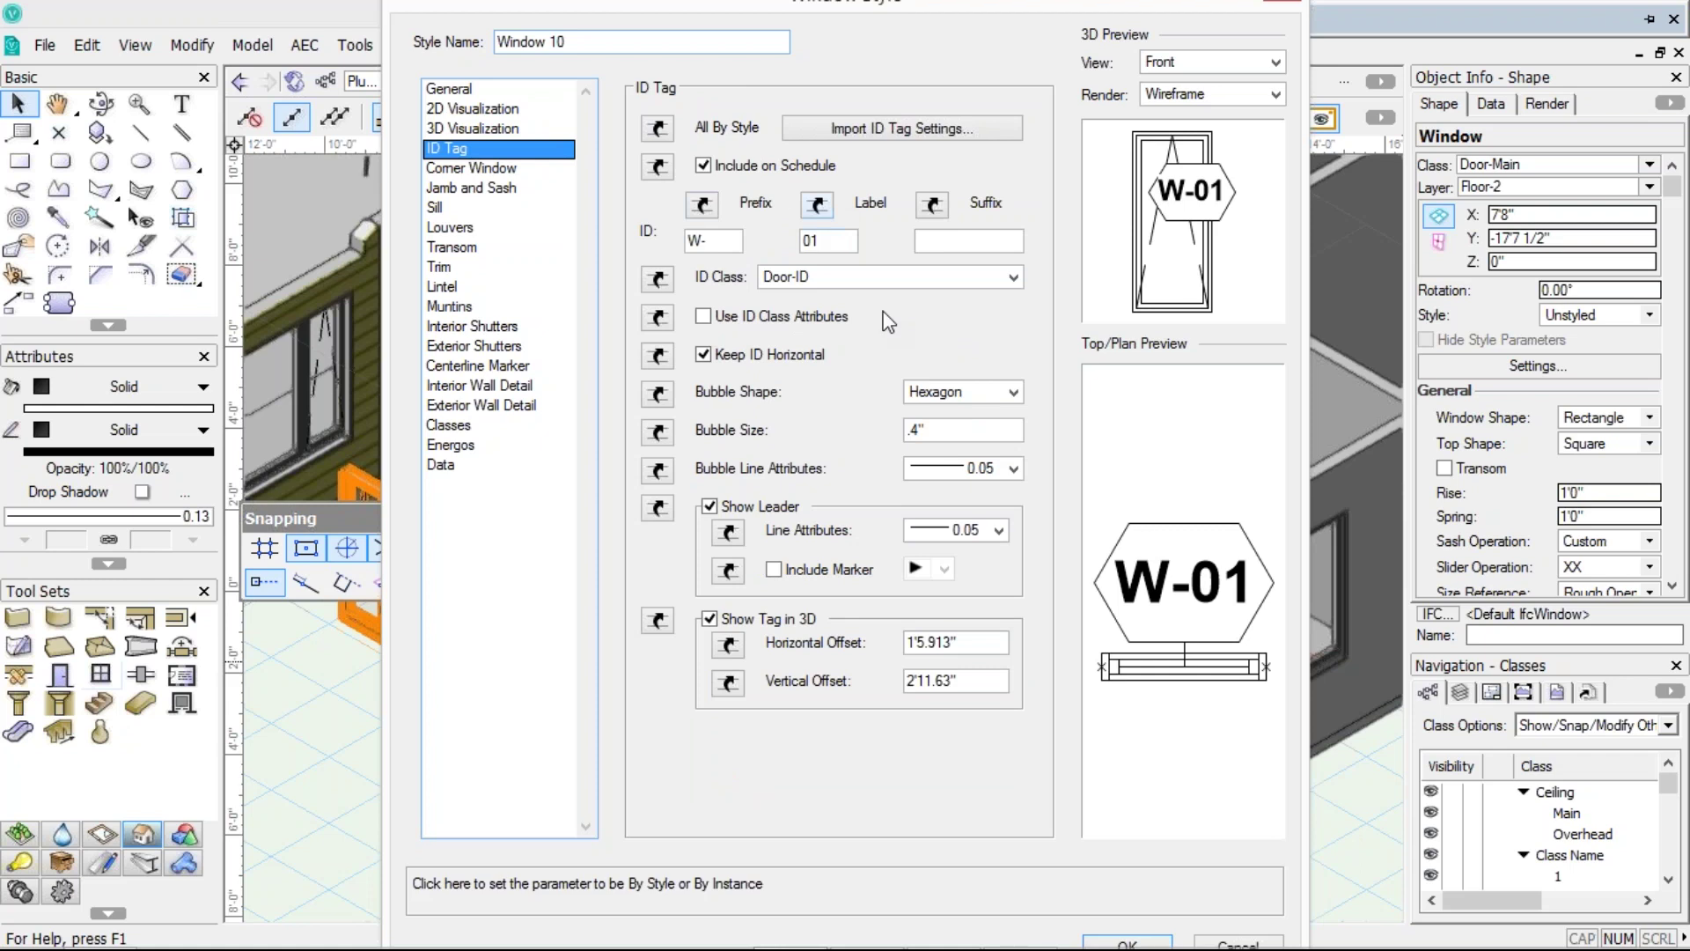
{"action": "left_click", "coordinate": [817, 205]}
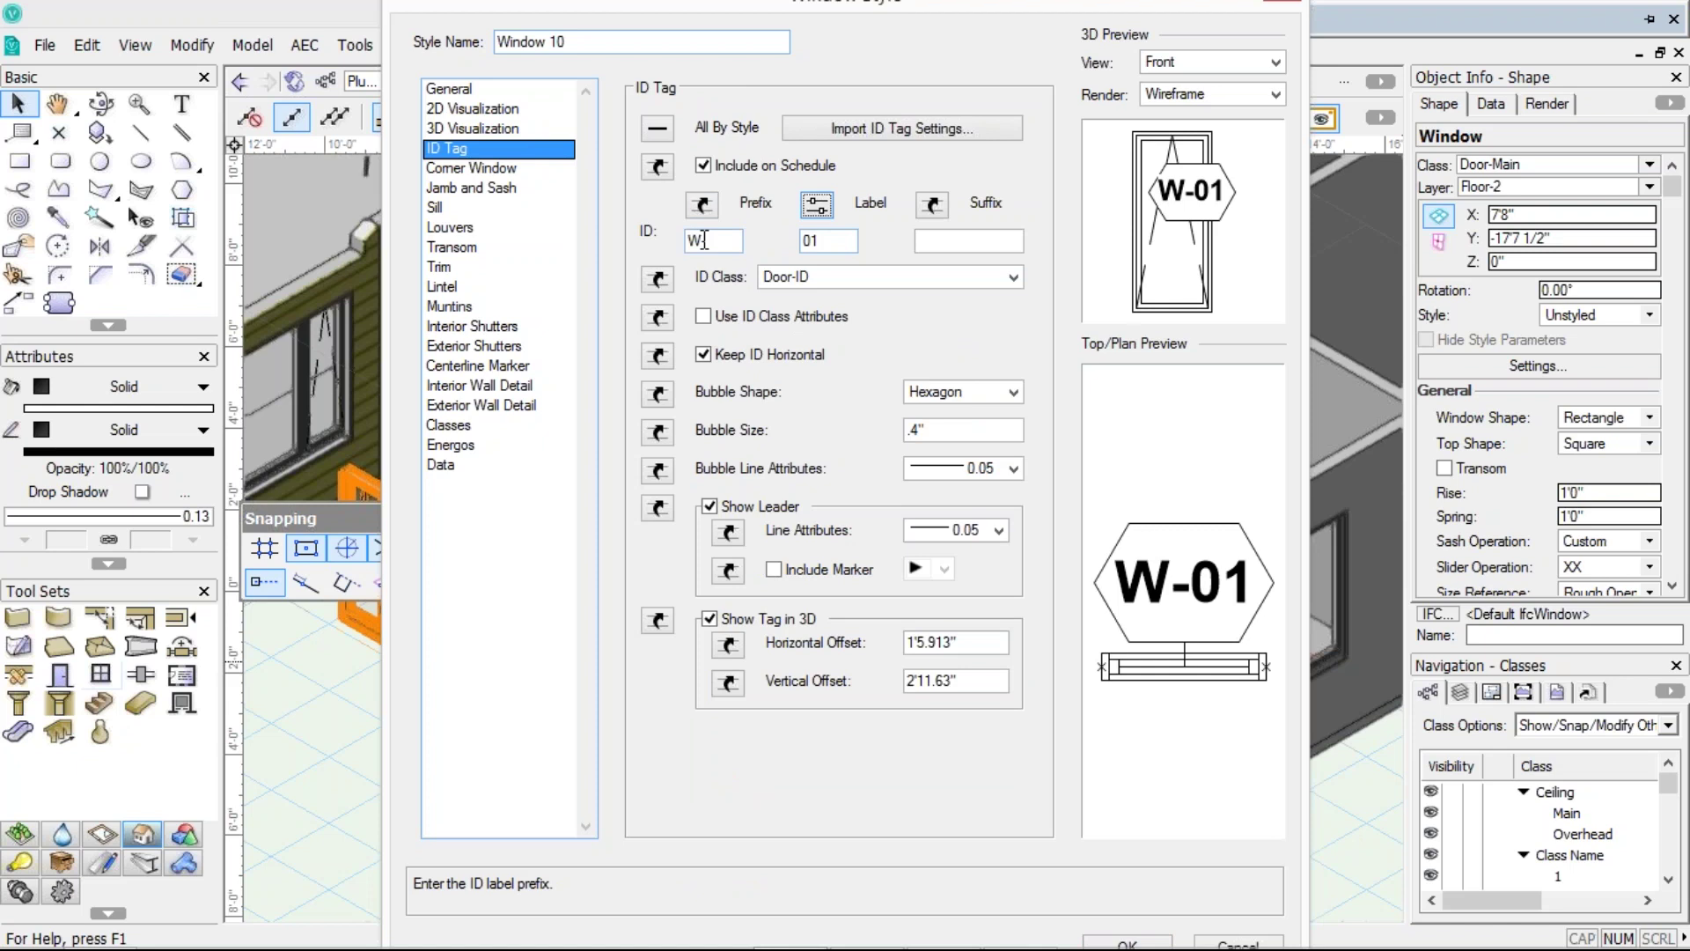
{"action": "double_click", "coordinate": [830, 249]}
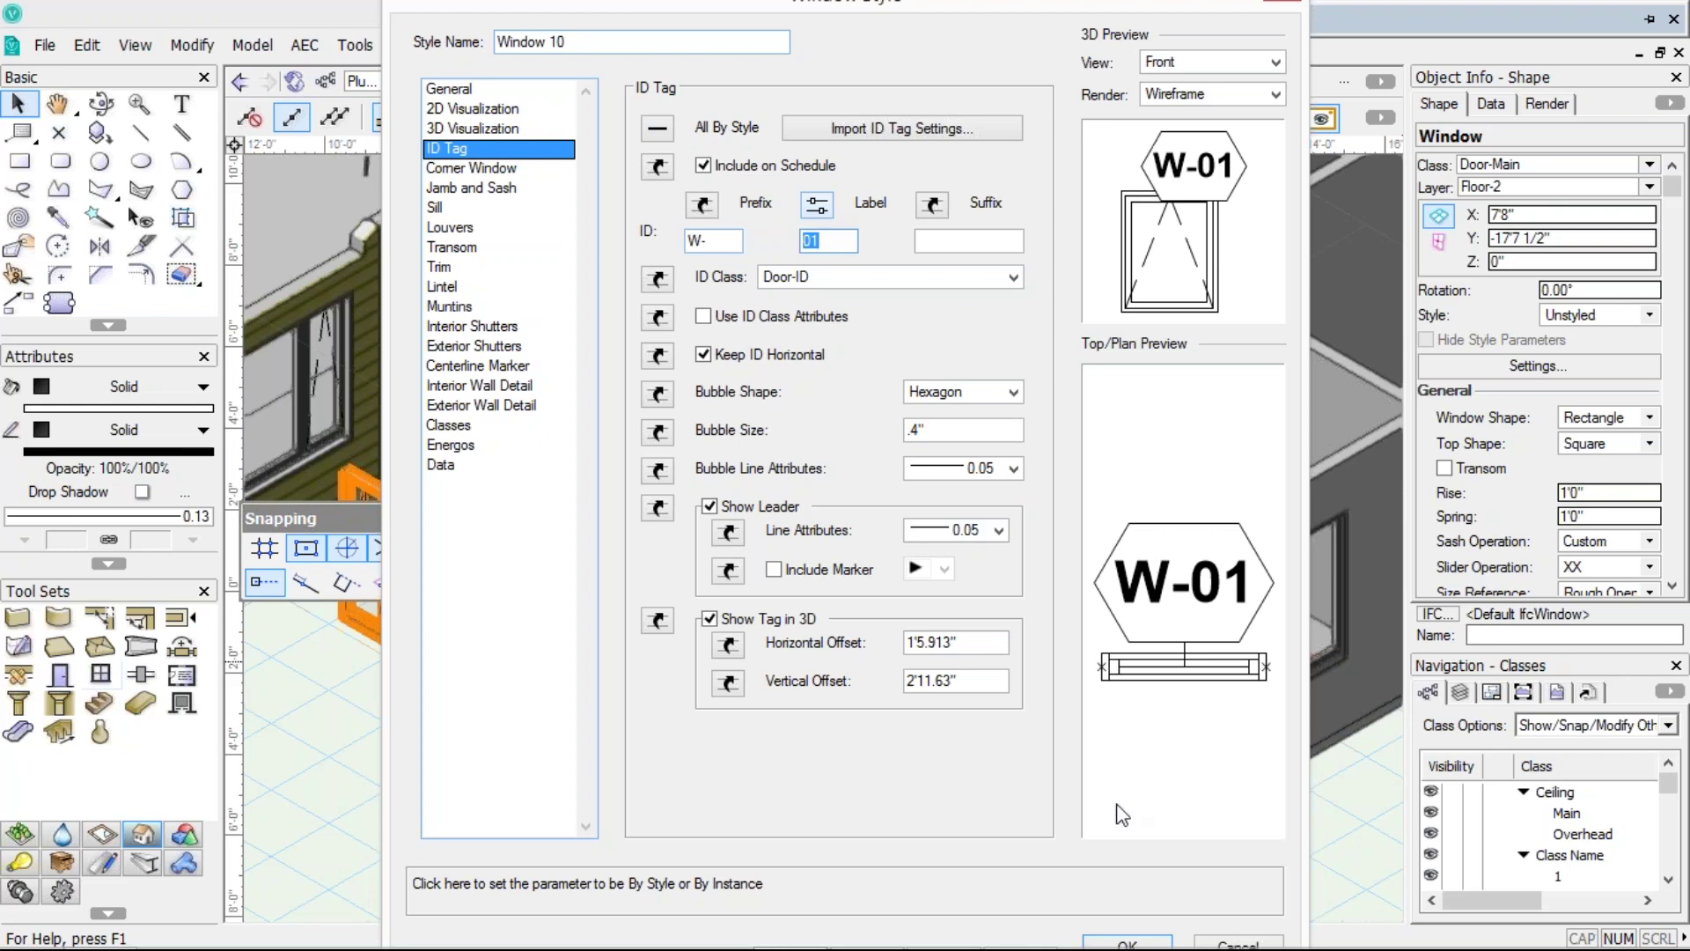
{"action": "left_click", "coordinate": [1123, 942]}
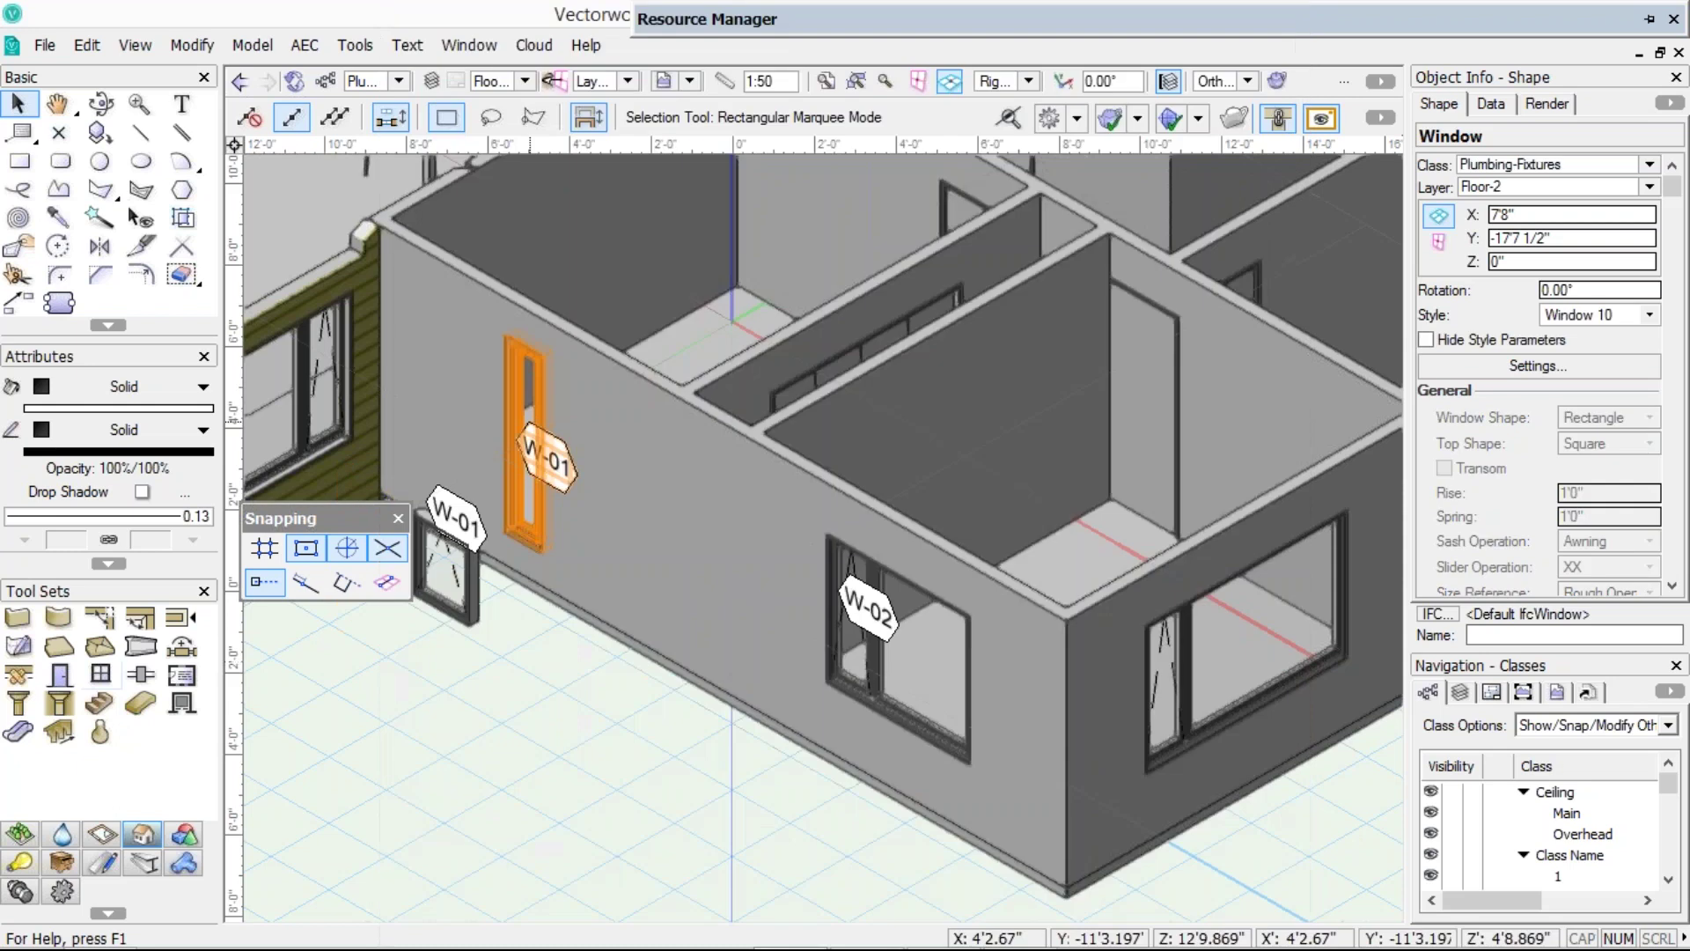
- Replace the style of the narrow W-01 window in the long wall with Window 10
{"action": "left_click", "coordinate": [1652, 348]}
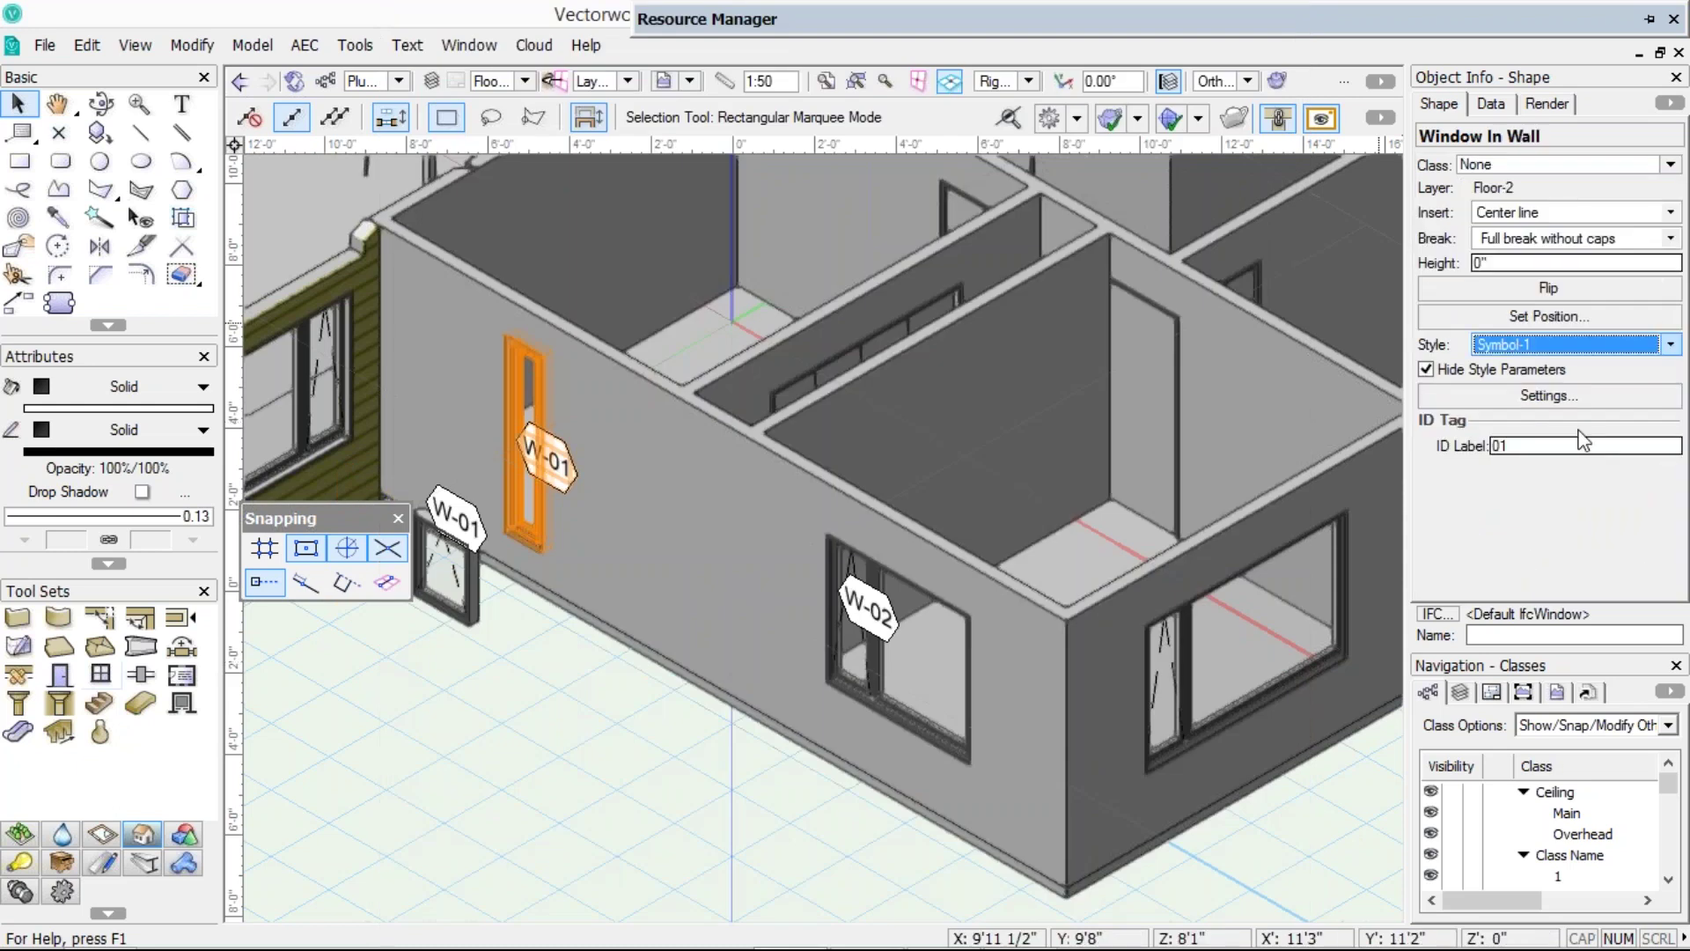
{"action": "left_click", "coordinate": [1558, 395]}
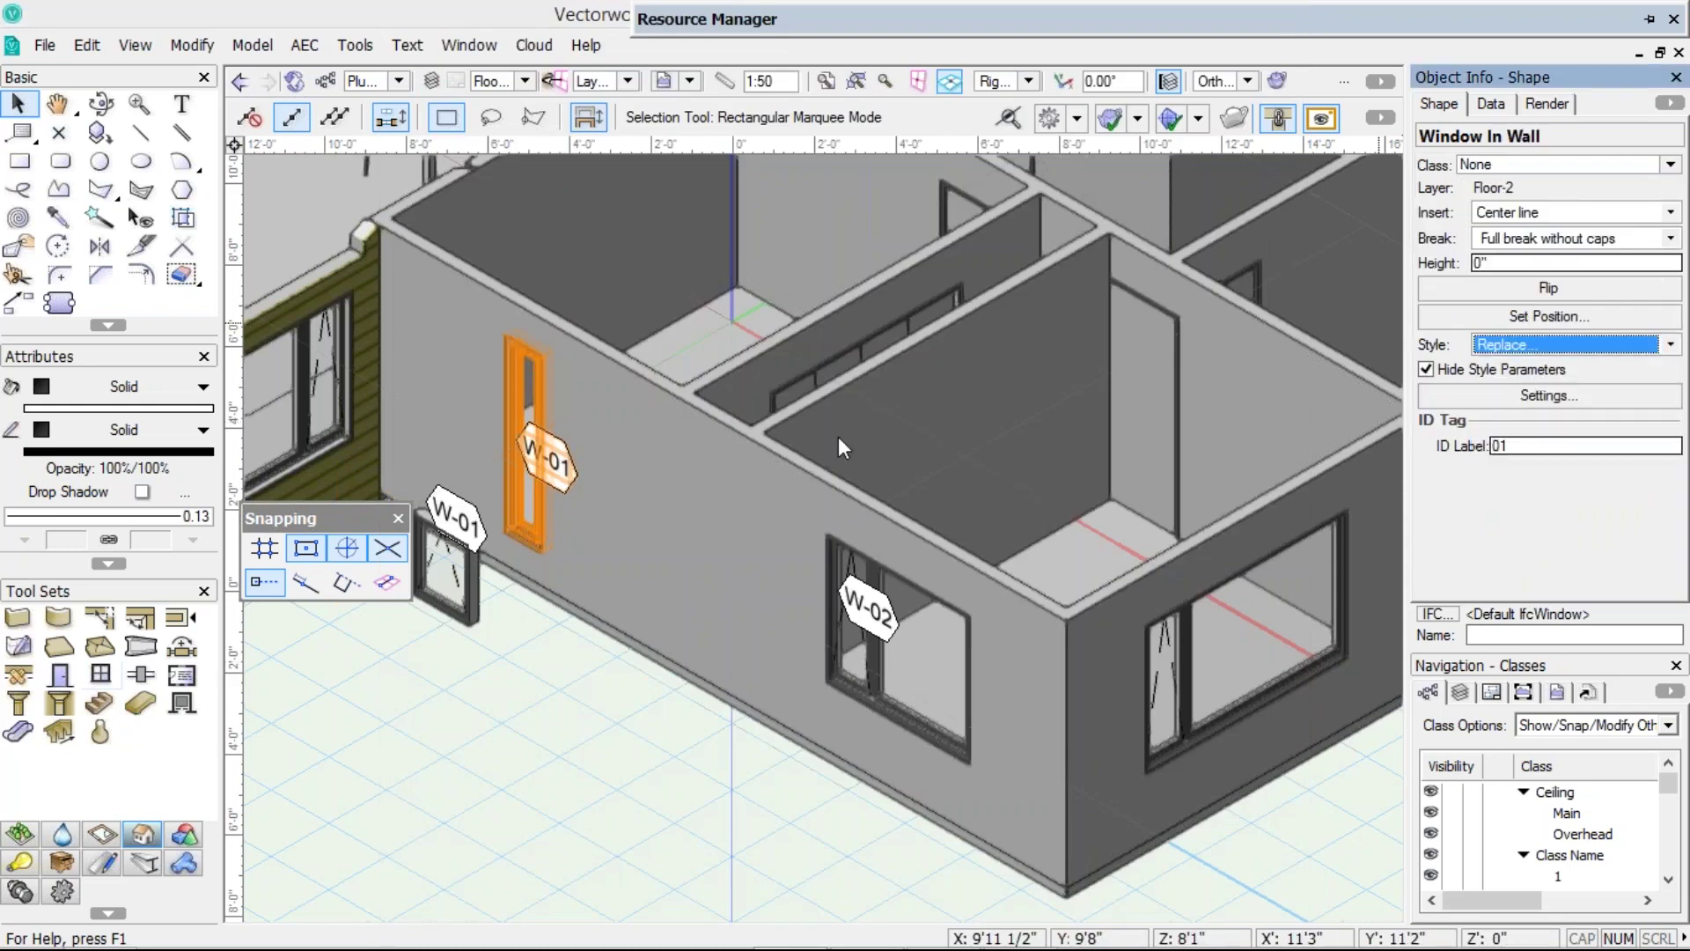
{"action": "left_click", "coordinate": [836, 553]}
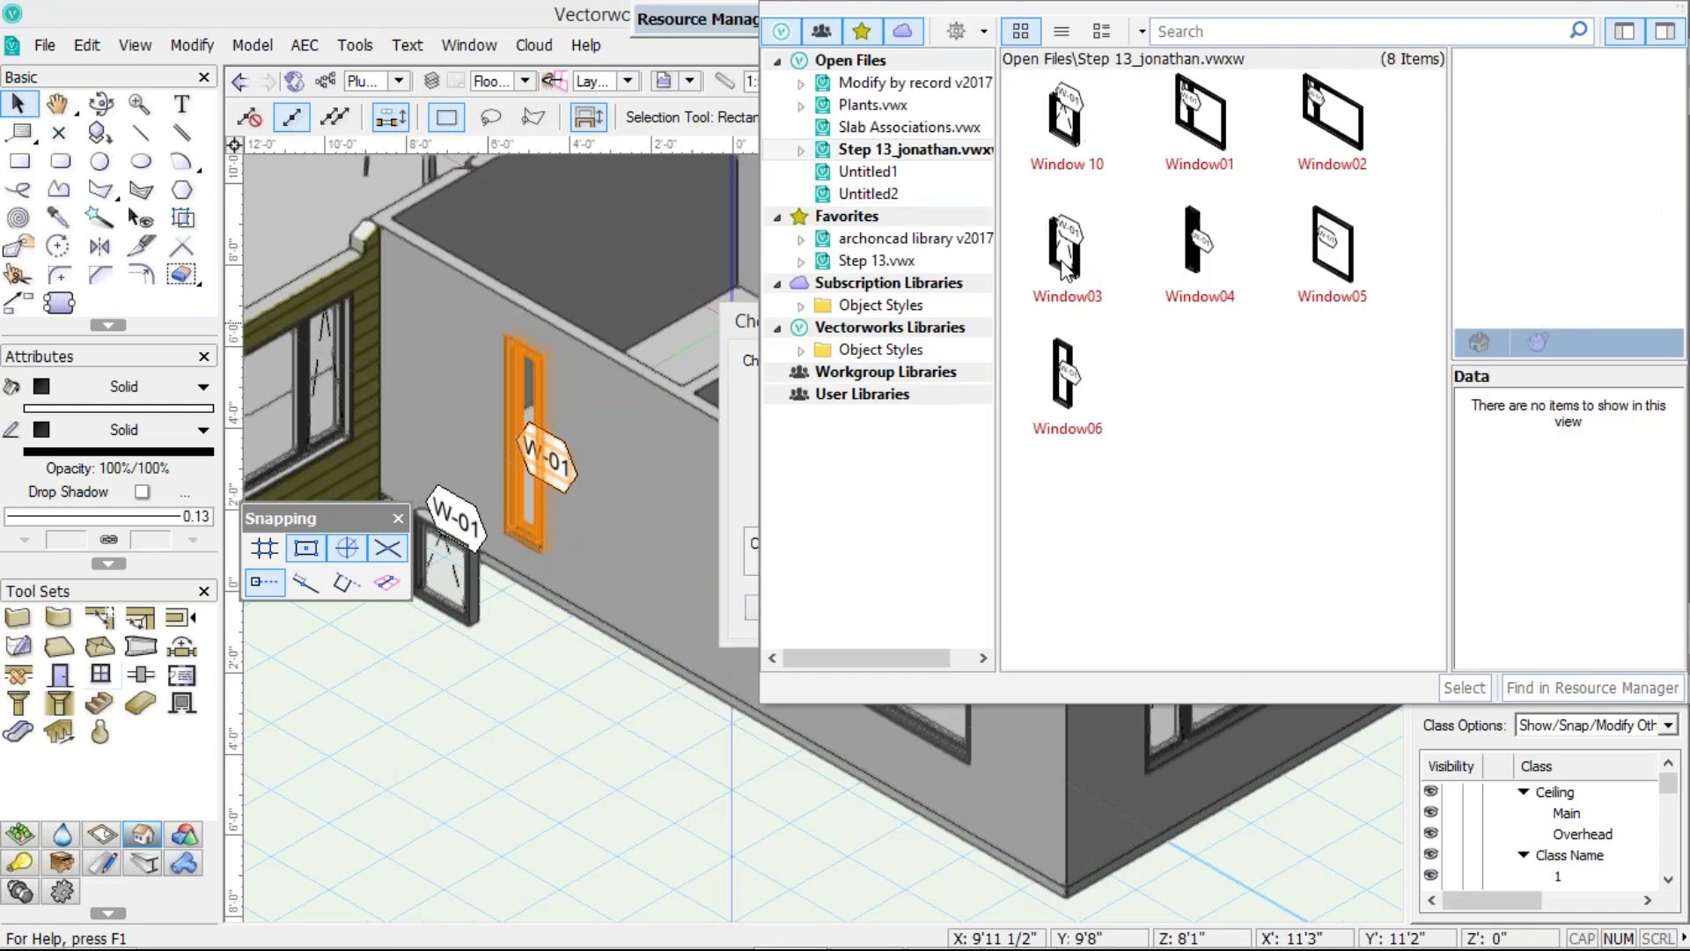
{"action": "left_click", "coordinate": [1099, 114]}
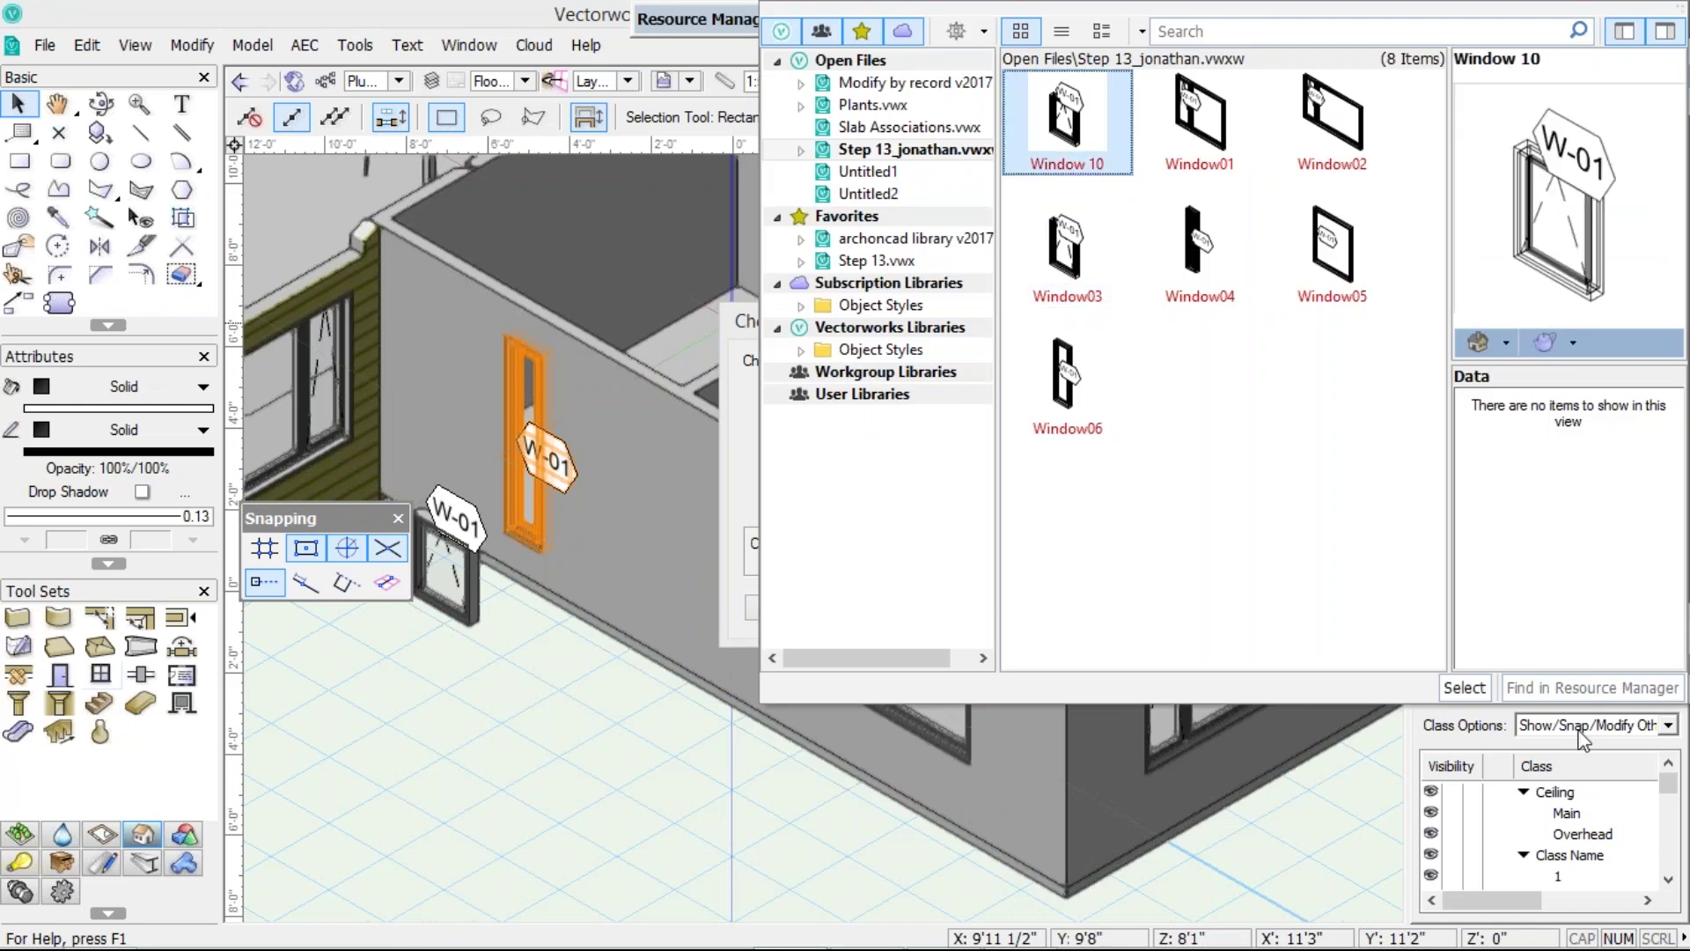
{"action": "left_click", "coordinate": [1458, 682]}
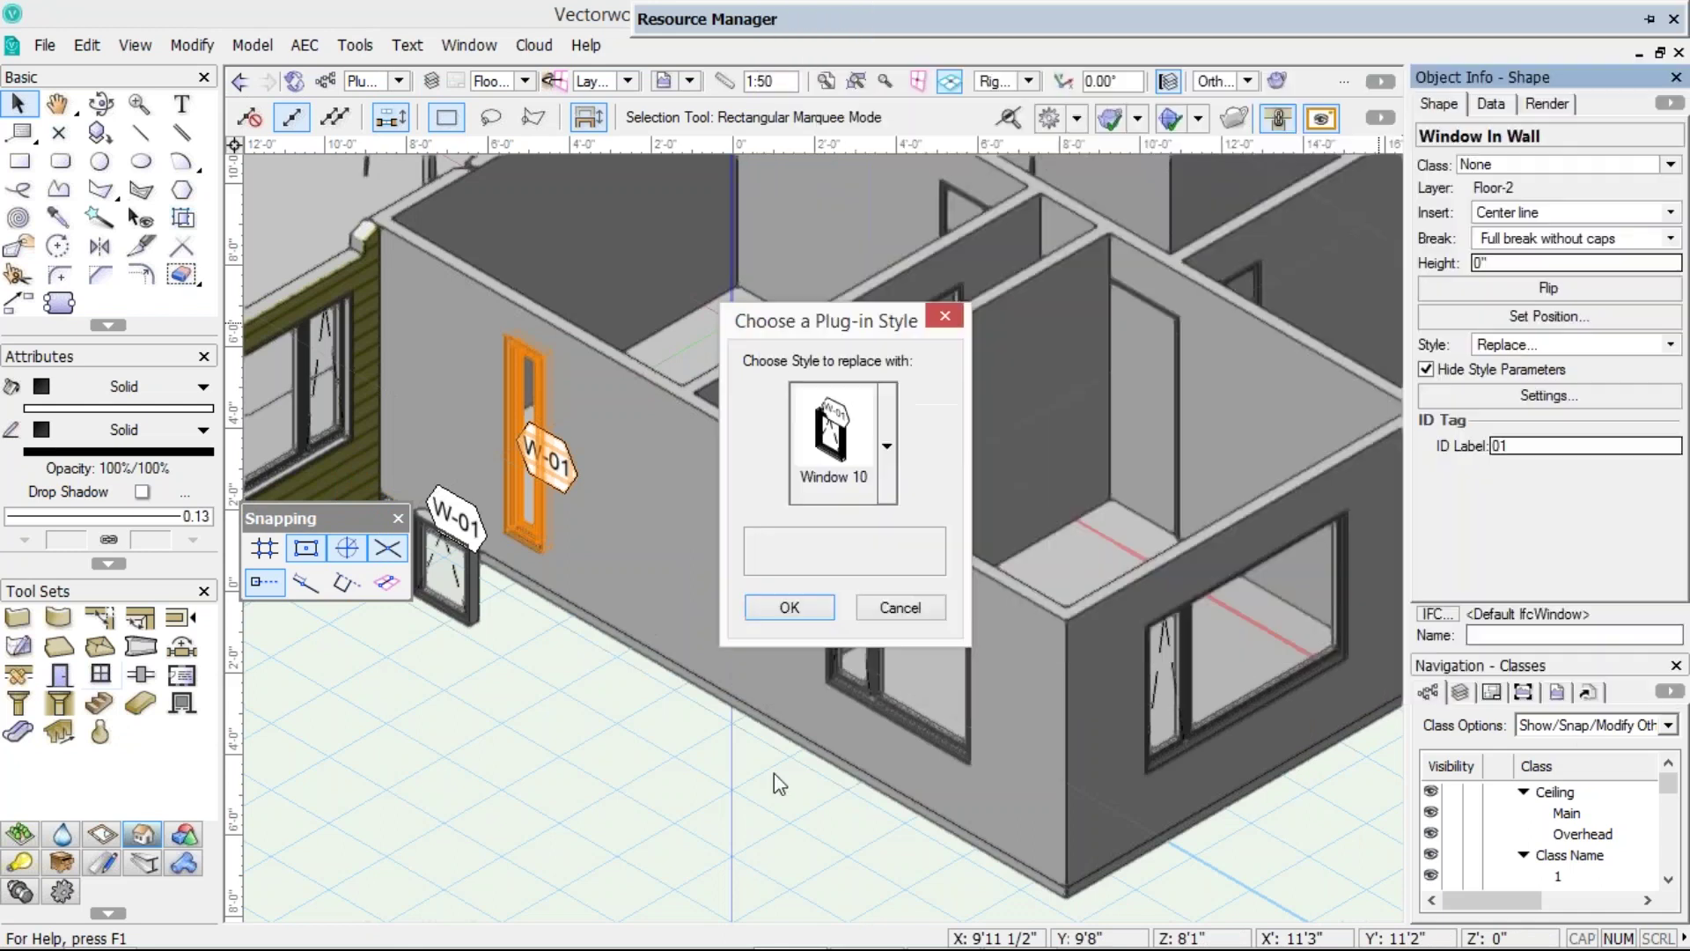
{"action": "left_click", "coordinate": [790, 606]}
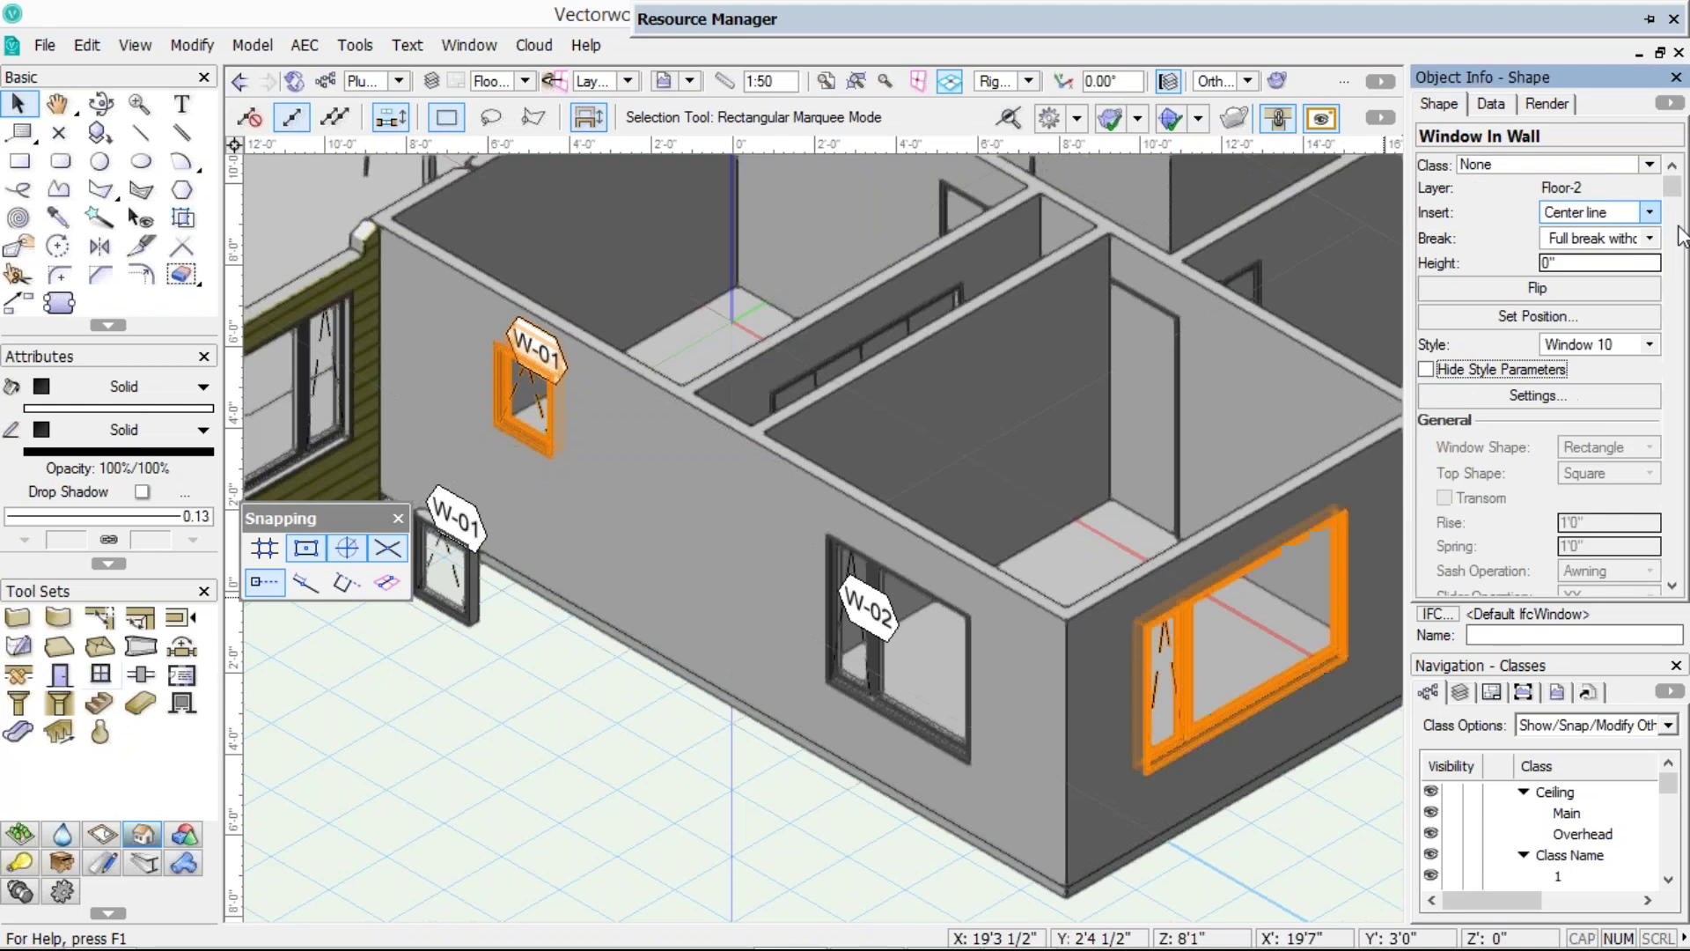
- Review the restyled wall window's style parameters down to its ID tag settings and hide them again
{"action": "scroll", "coordinate": [1677, 287], "scroll_direction": "down", "scroll_amount": 5}
{"action": "scroll", "coordinate": [1679, 277], "scroll_direction": "down", "scroll_amount": 5}
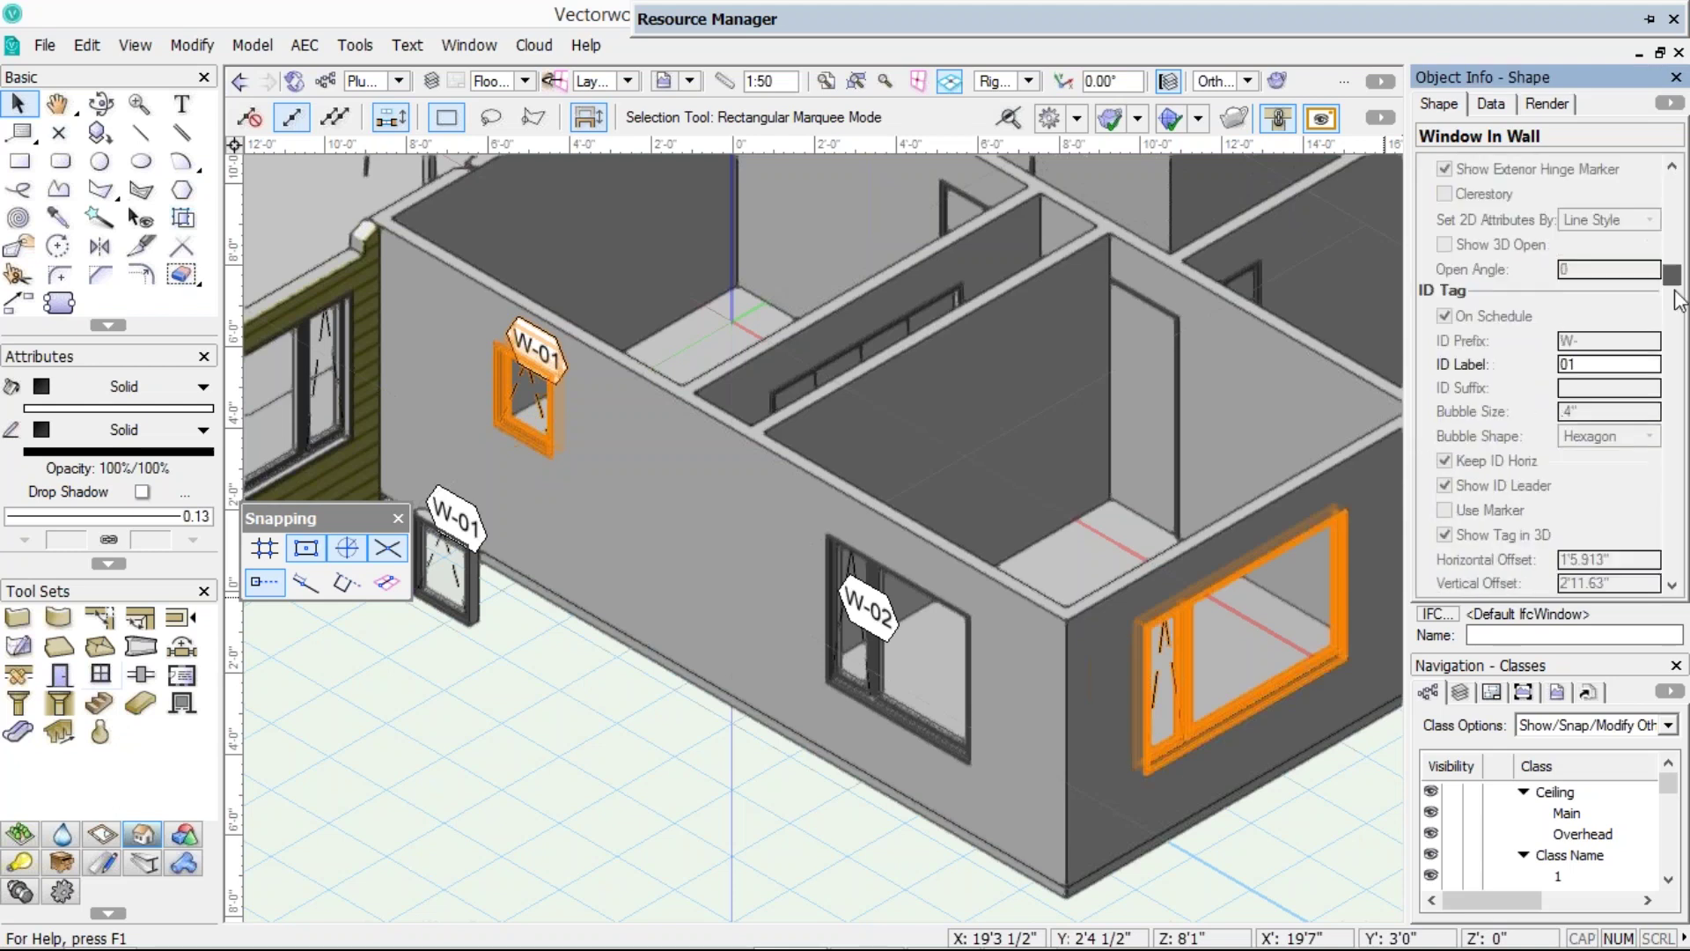
{"action": "left_click_drag", "start_coordinate": [1672, 251], "coordinate": [1671, 169]}
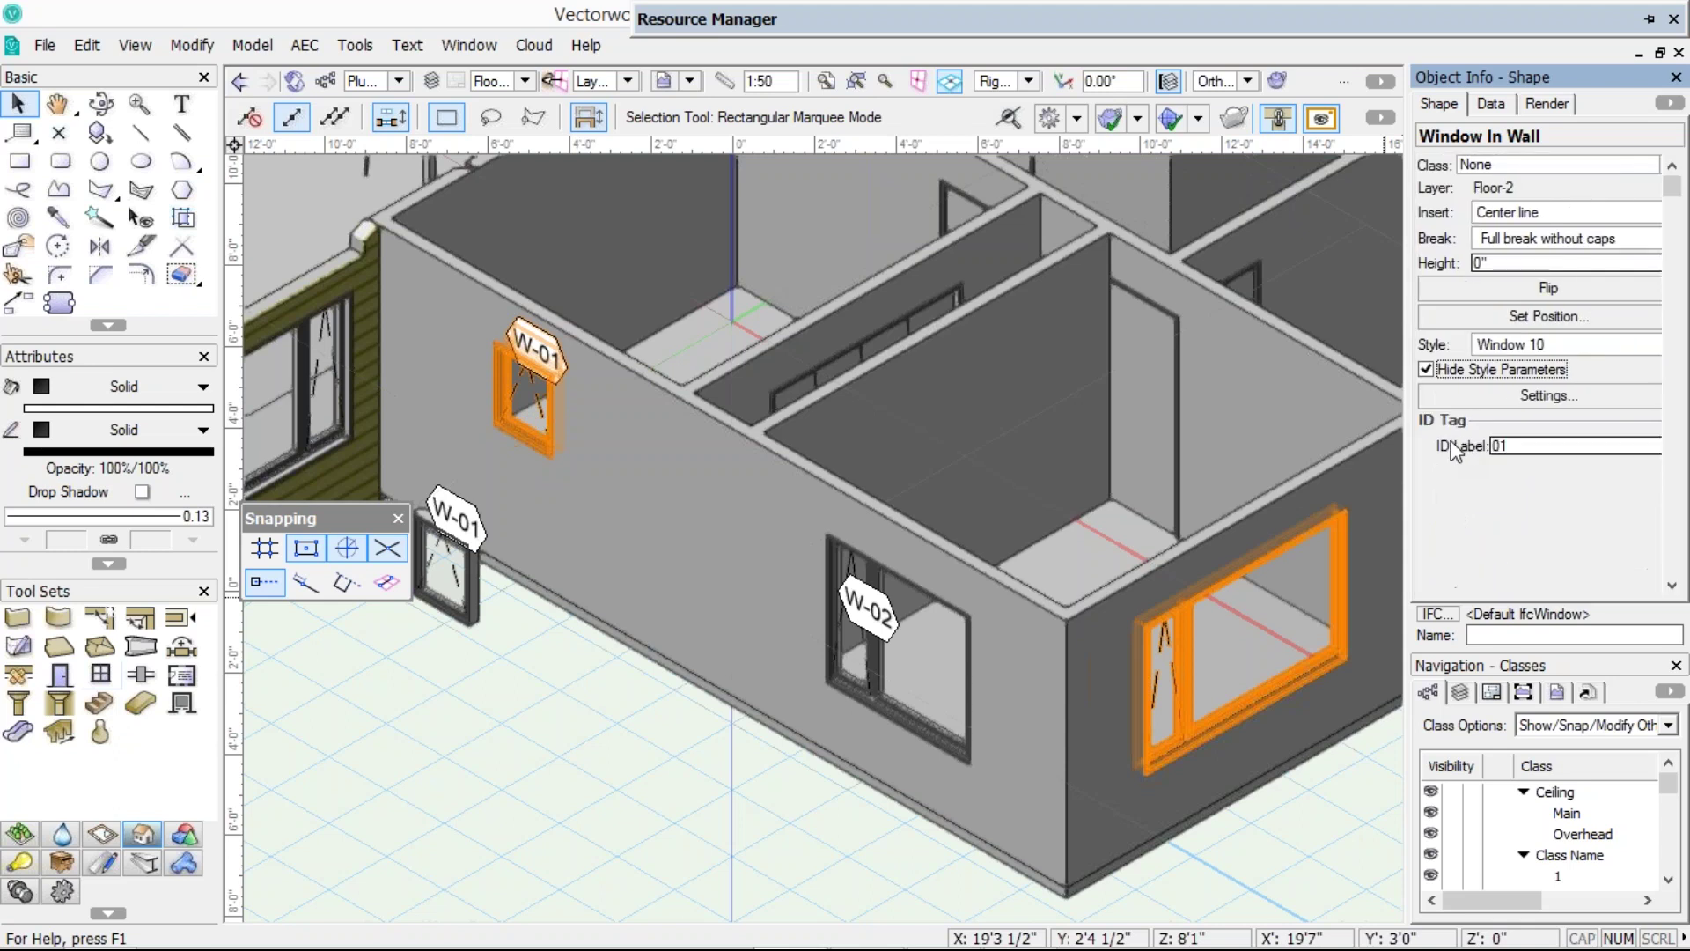
- Set the ID label of the large end-wall window to 03 and include it on the schedule
{"action": "left_click", "coordinate": [1192, 715]}
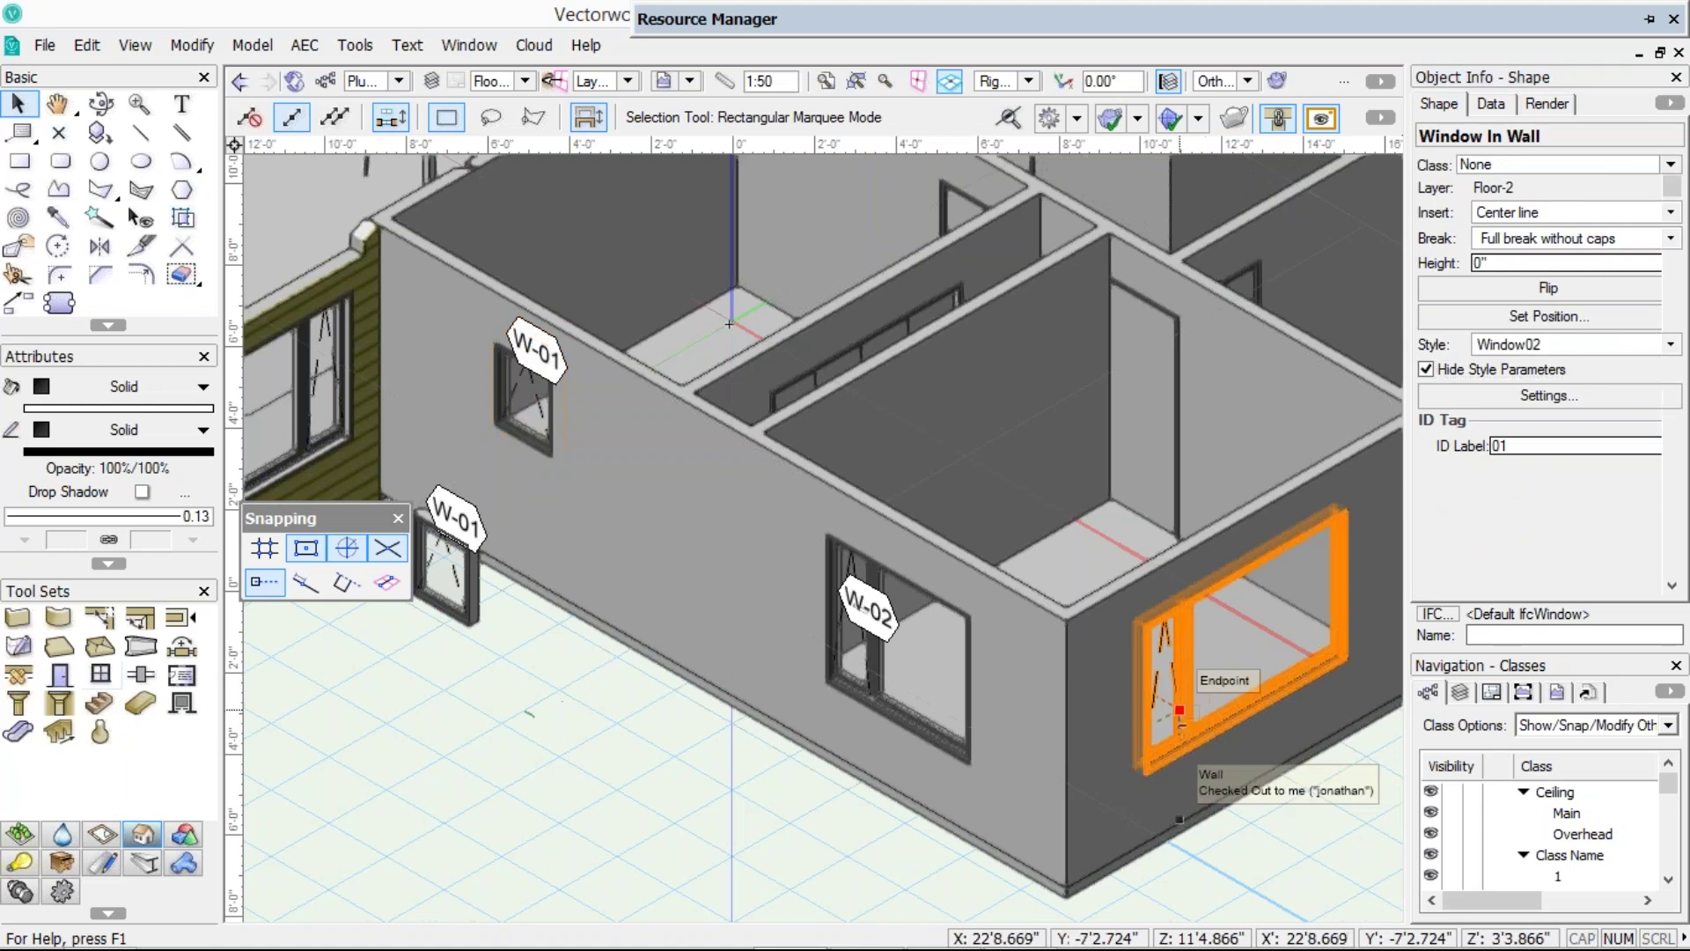
{"action": "left_click", "coordinate": [1445, 446]}
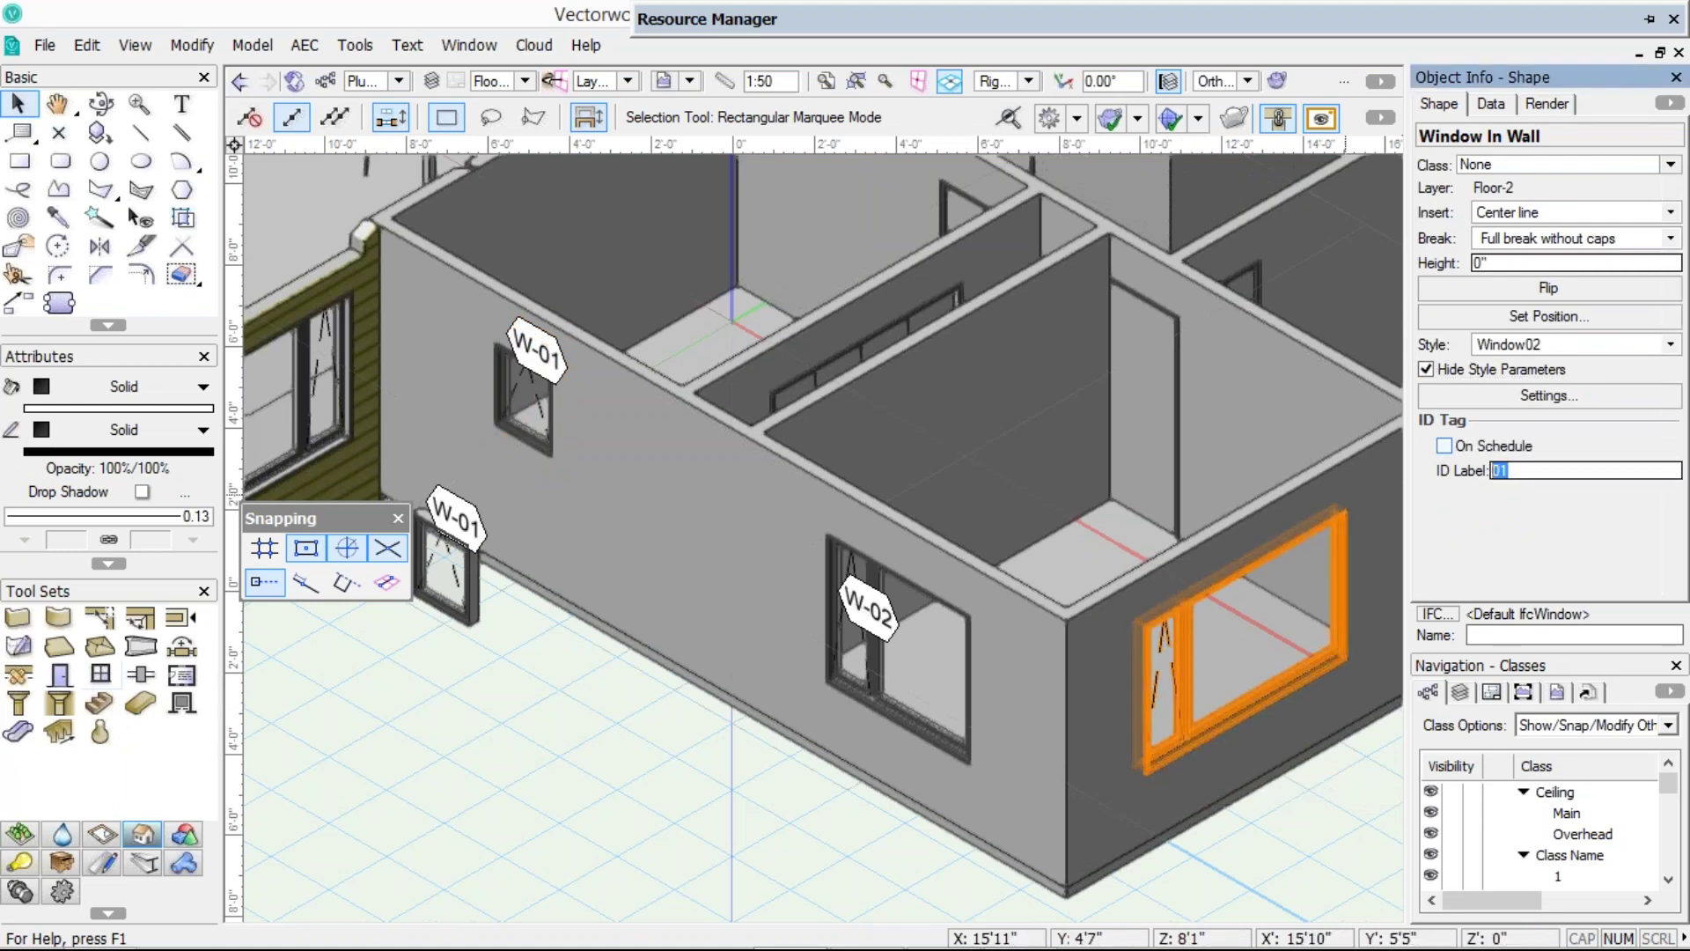
{"action": "type", "text": "03"}
{"action": "left_click", "coordinate": [1445, 445]}
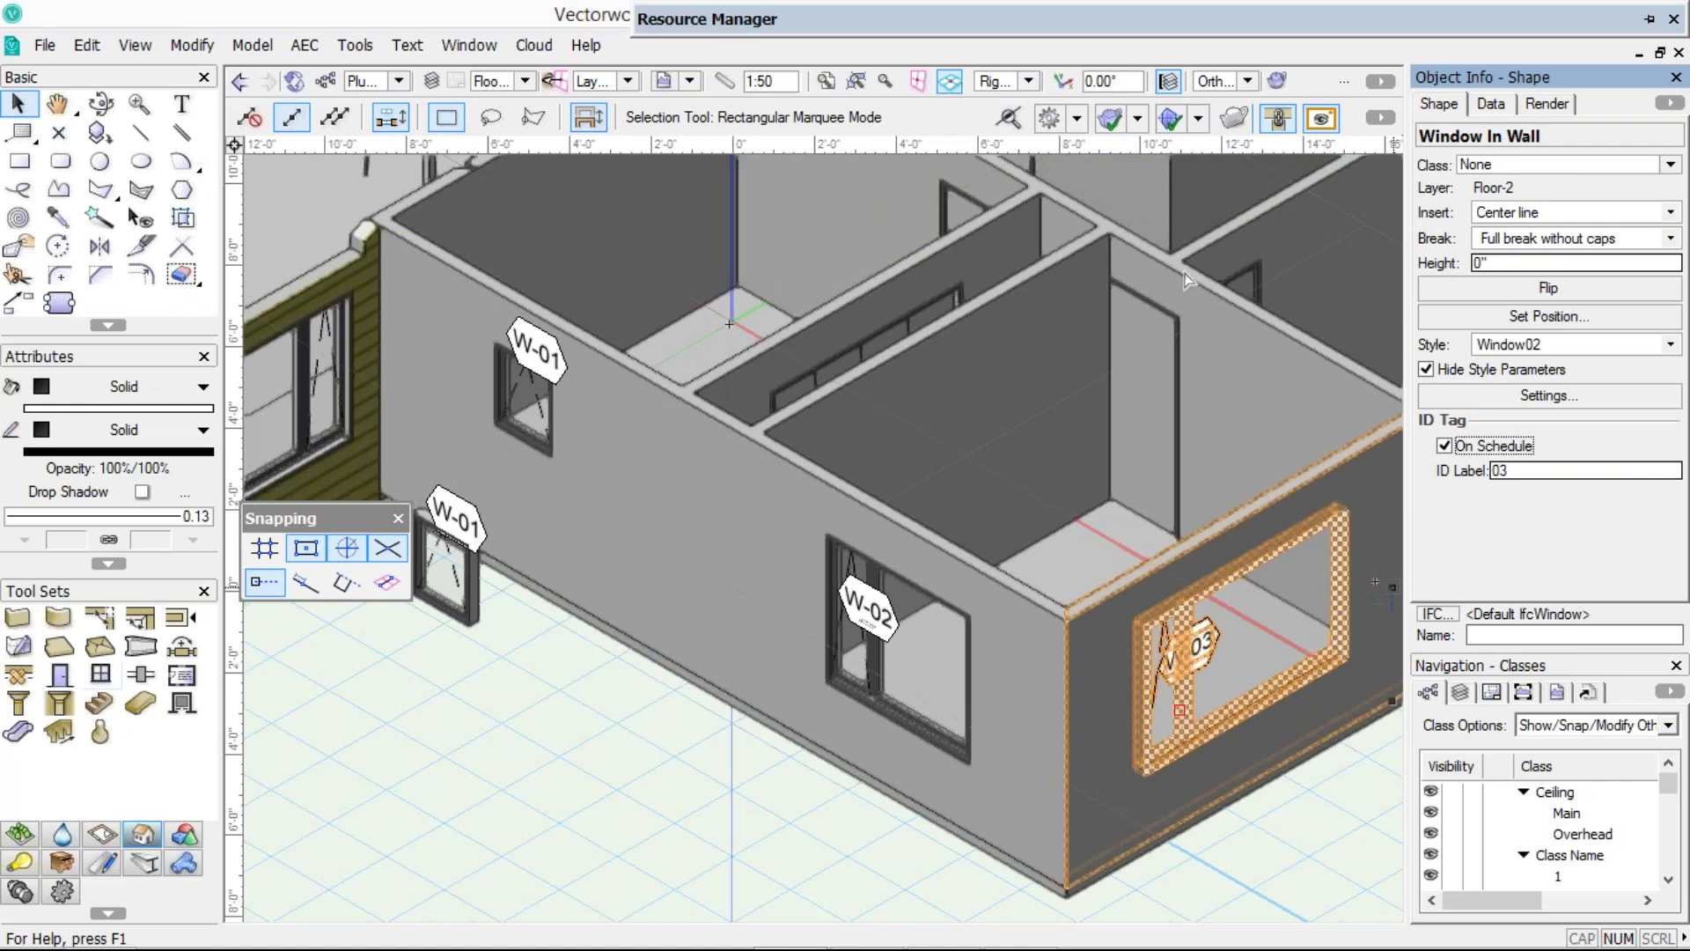
- Make Window Elevations the active design layer
{"action": "left_click", "coordinate": [525, 80]}
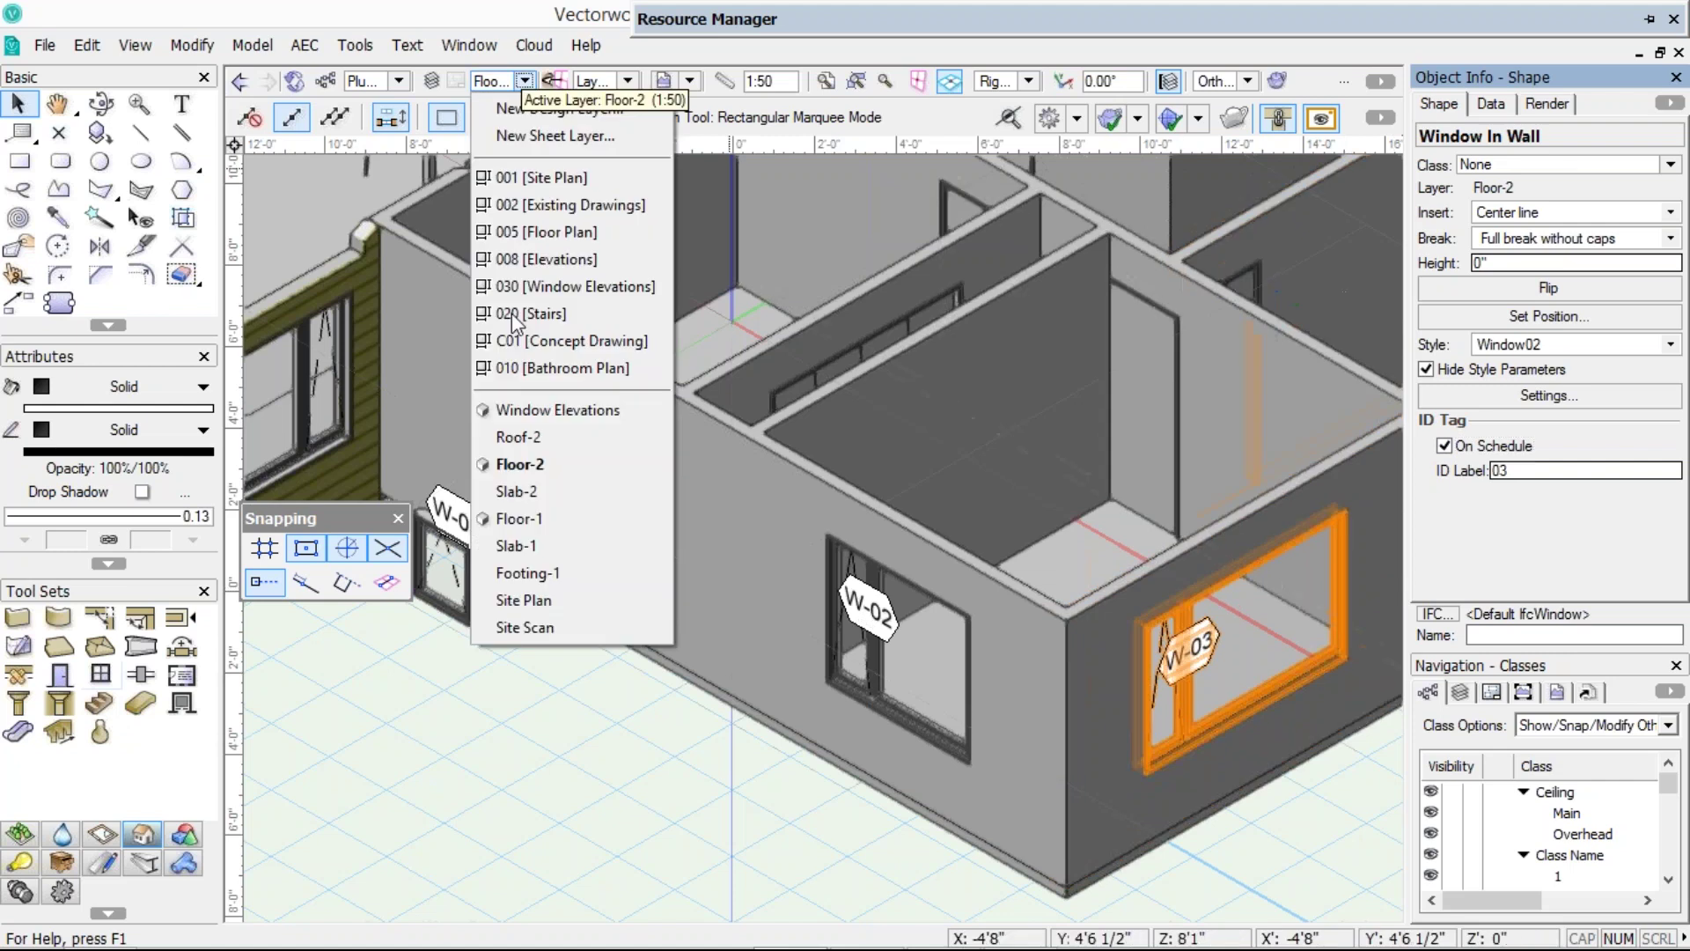
{"action": "left_click", "coordinate": [528, 412]}
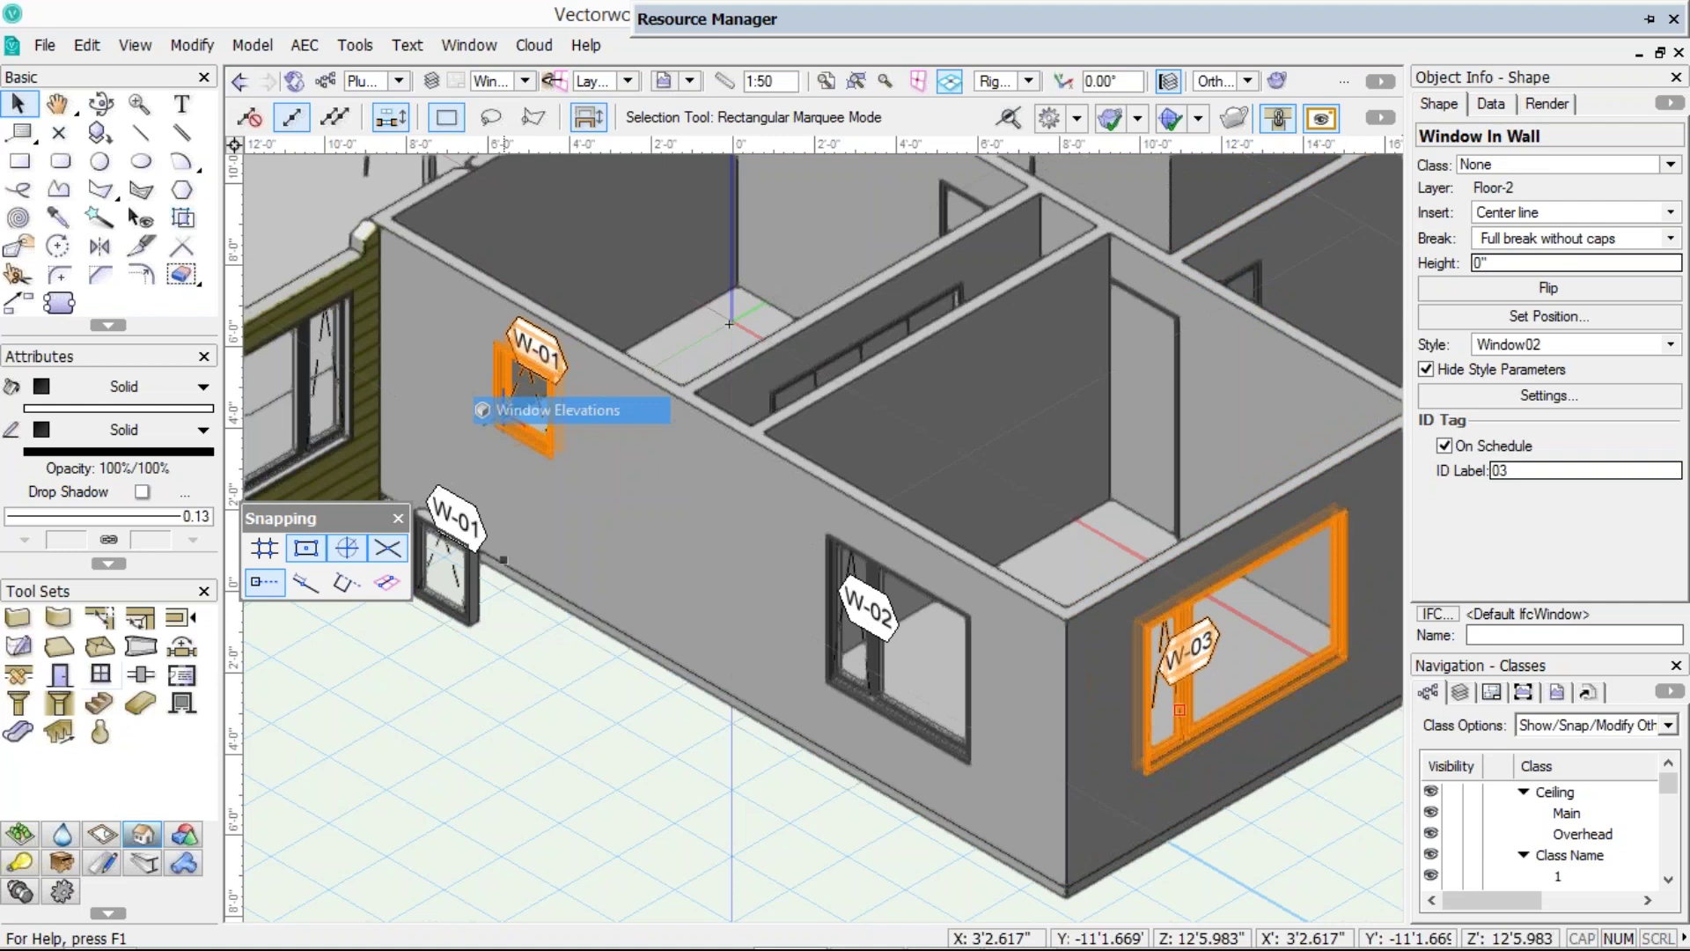
- Show the windows on the active design layer in Front view, and open the sheet layer 030 [Window Elevations]
{"action": "key", "text": "ctrl+6"}
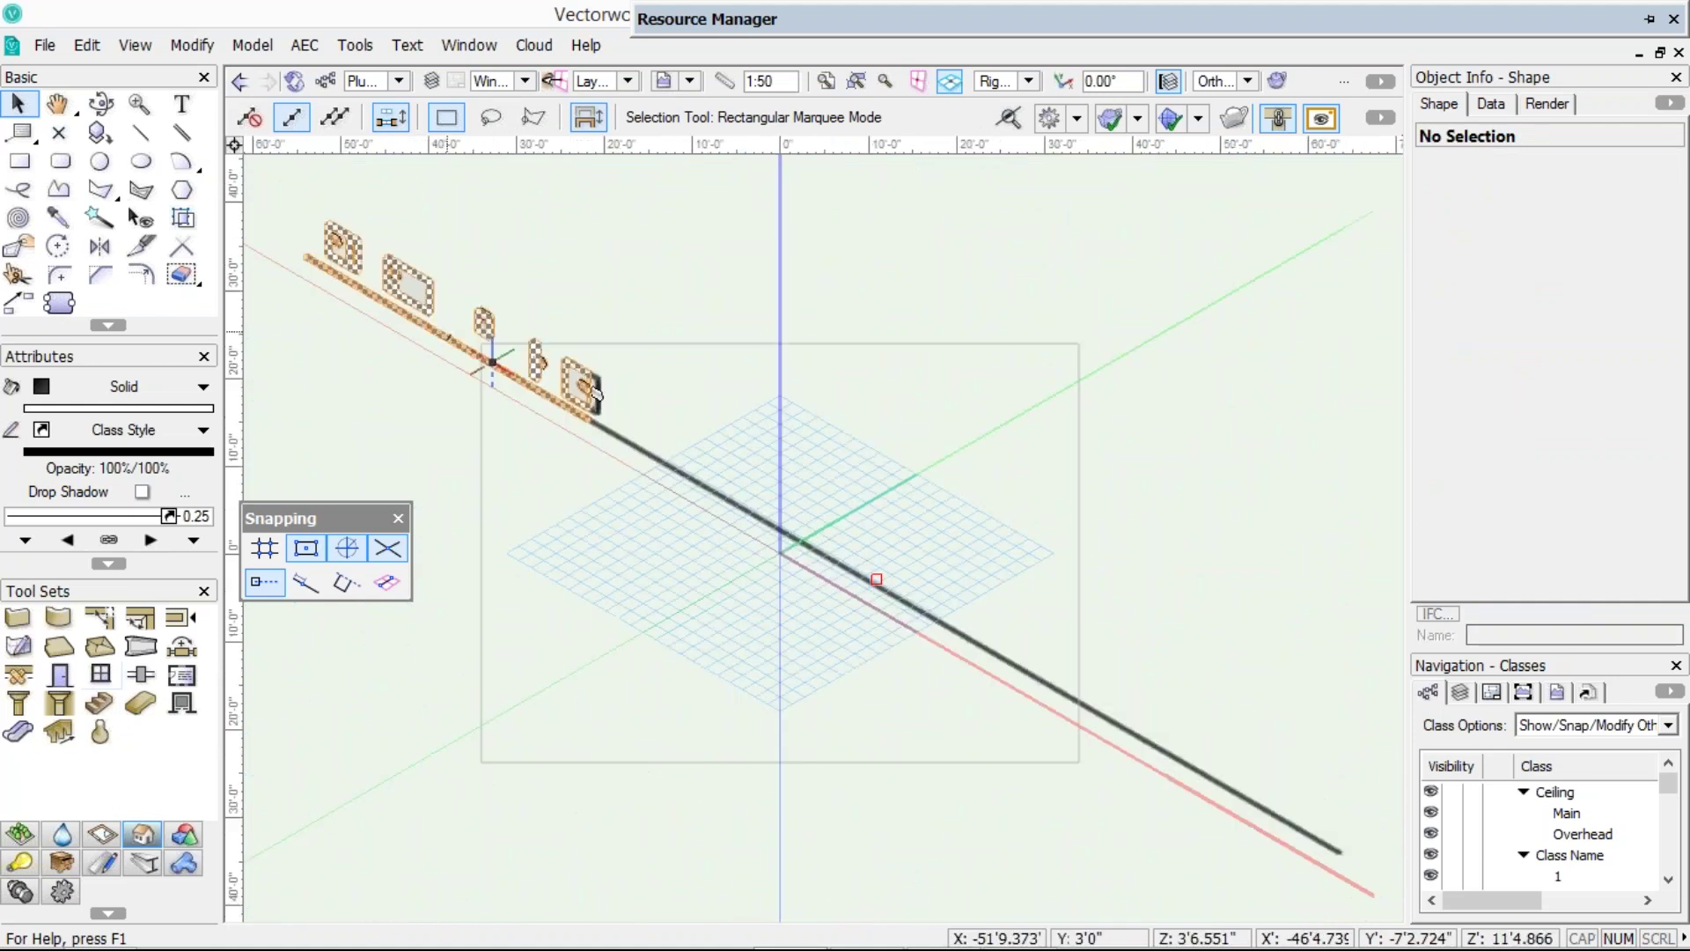
{"action": "key", "text": "c"}
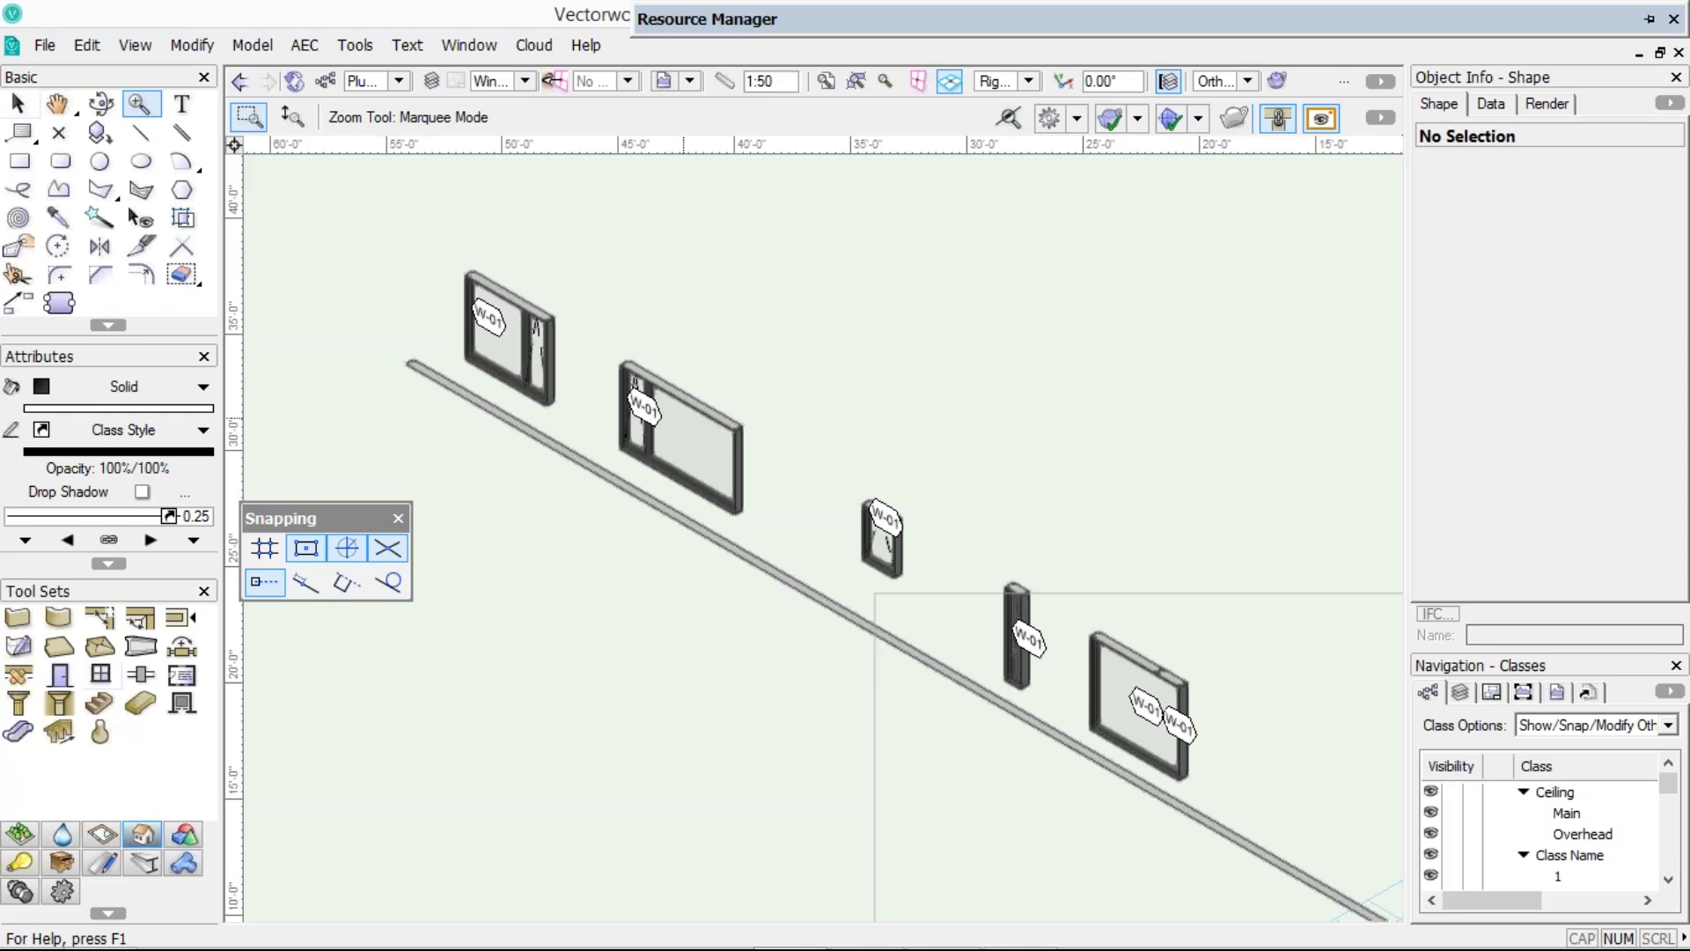
{"action": "key", "text": "alt"}
{"action": "key", "text": "x"}
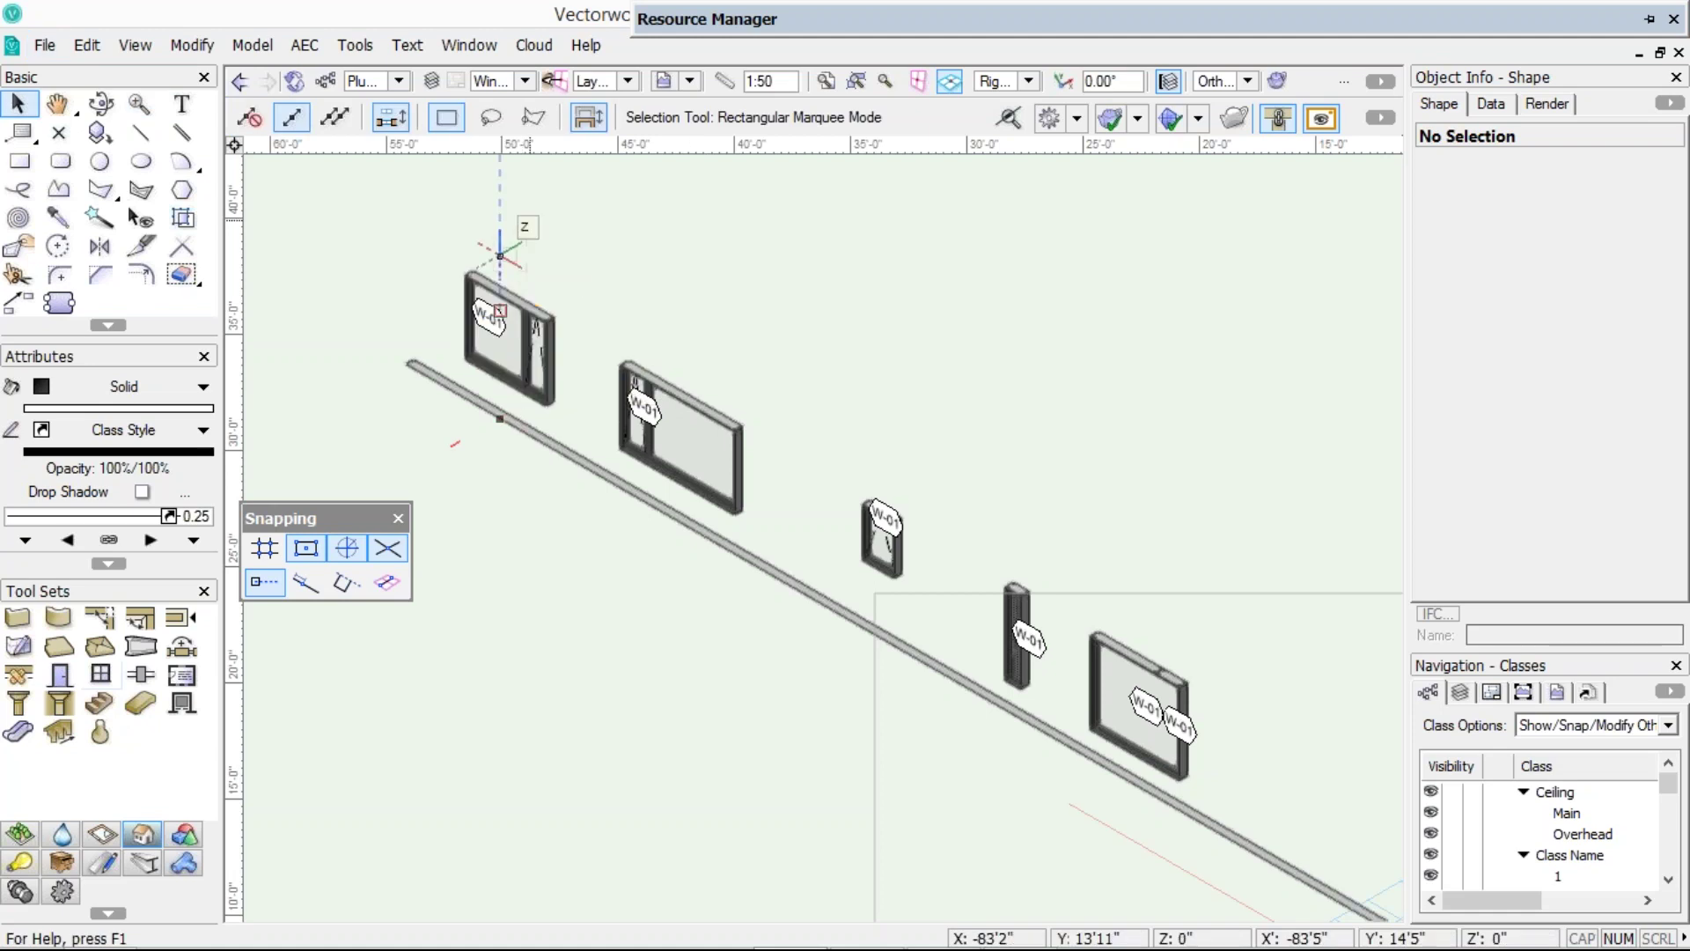
{"action": "key", "text": "KP_2"}
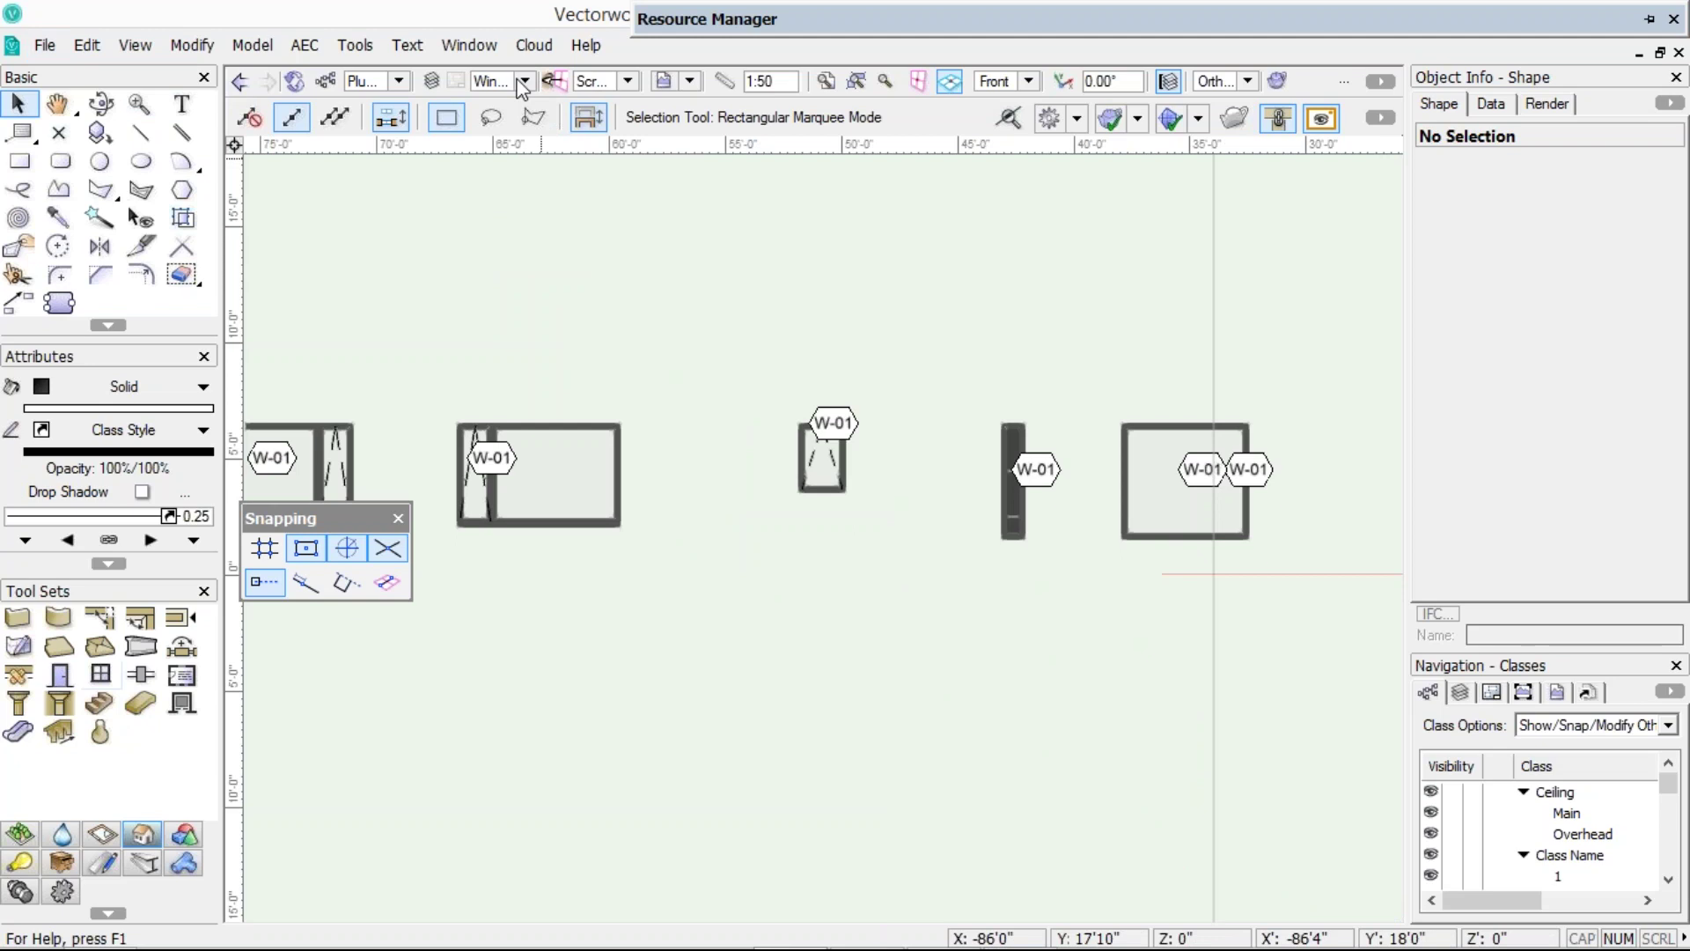
{"action": "left_click", "coordinate": [524, 81]}
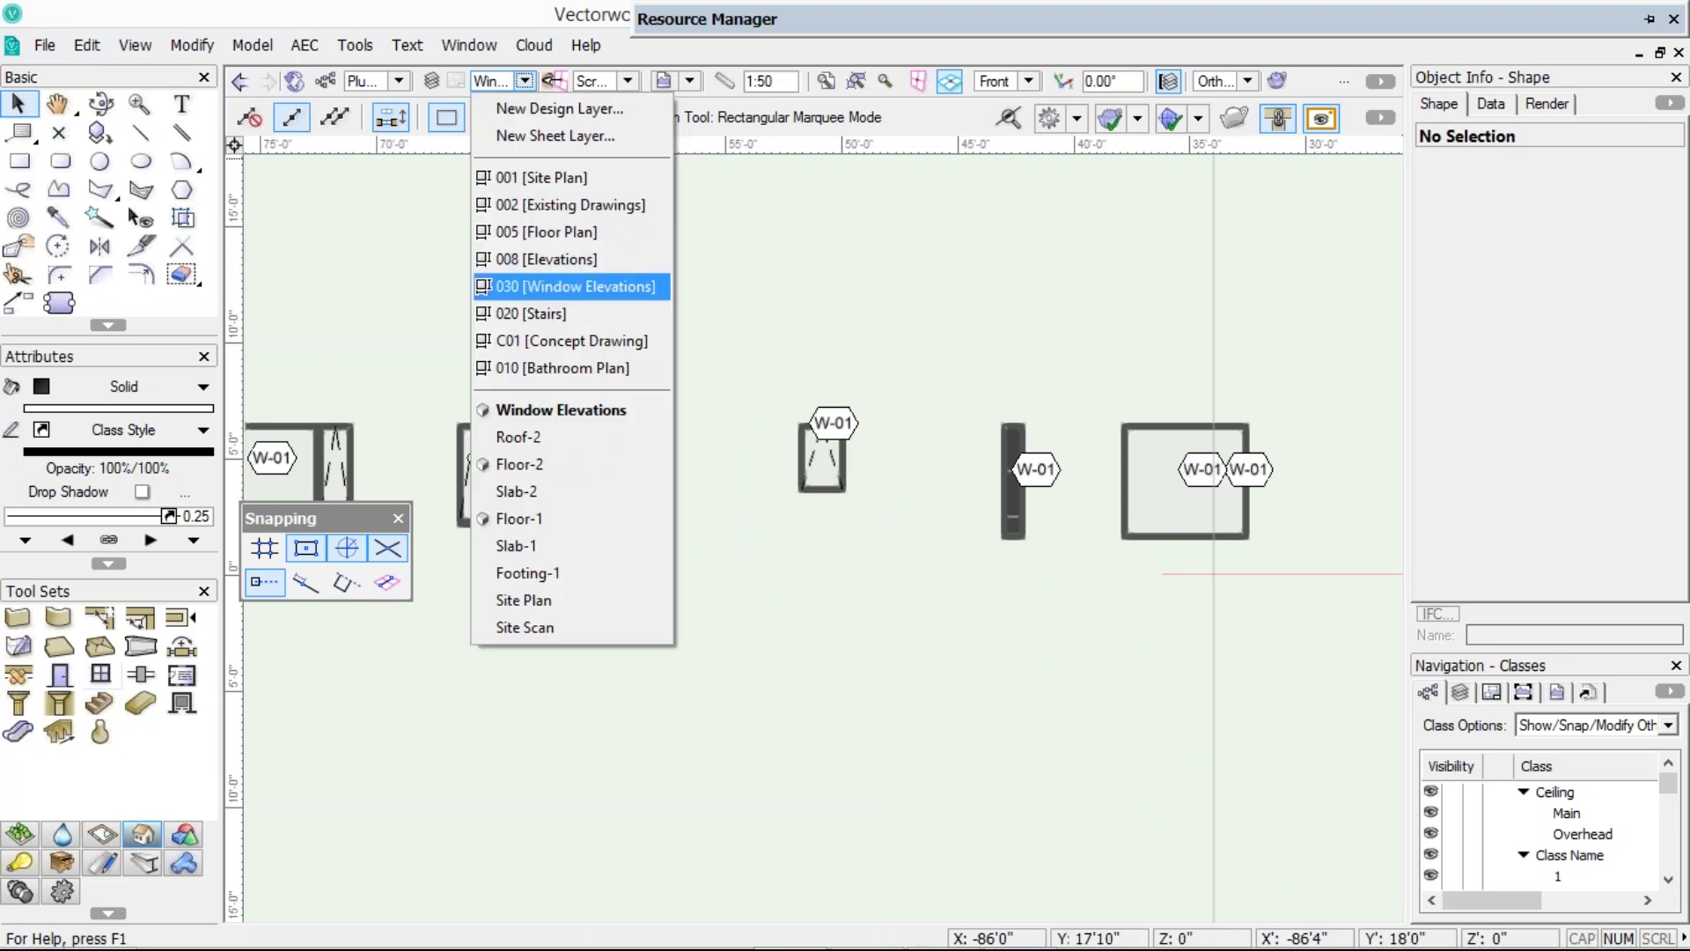
{"action": "left_click", "coordinate": [564, 286]}
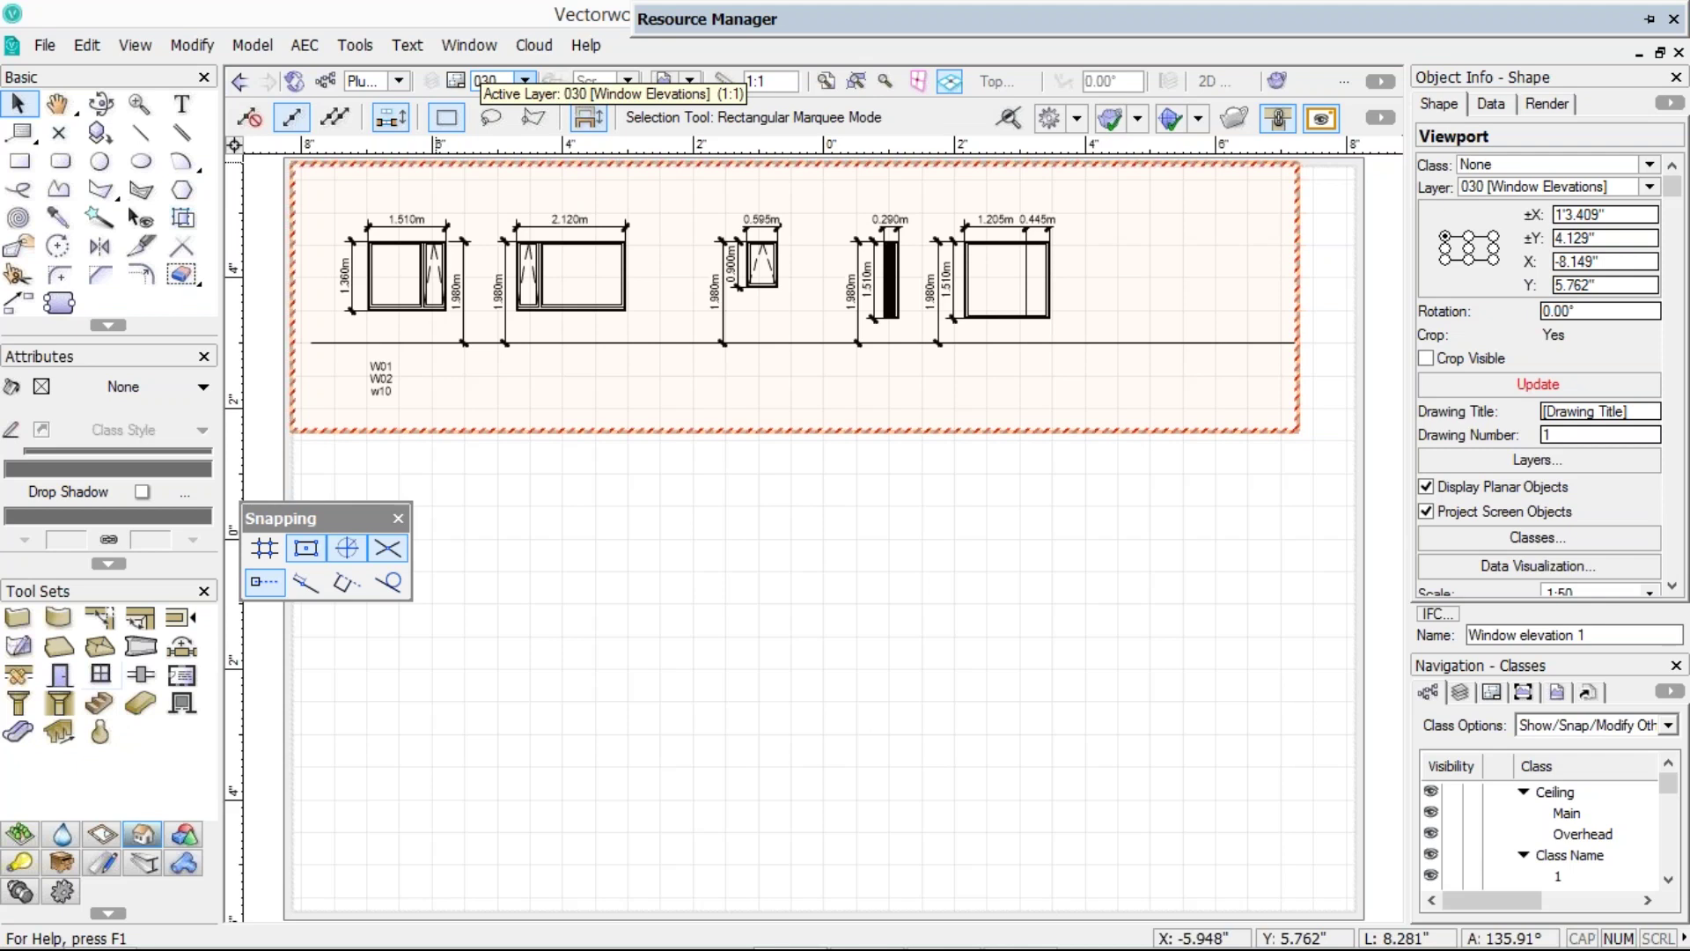
- Switch to the Slab Associations.vwx file and delete the overall 5073 dimension beside the bathroom's outer wall
{"action": "left_click", "coordinate": [470, 46]}
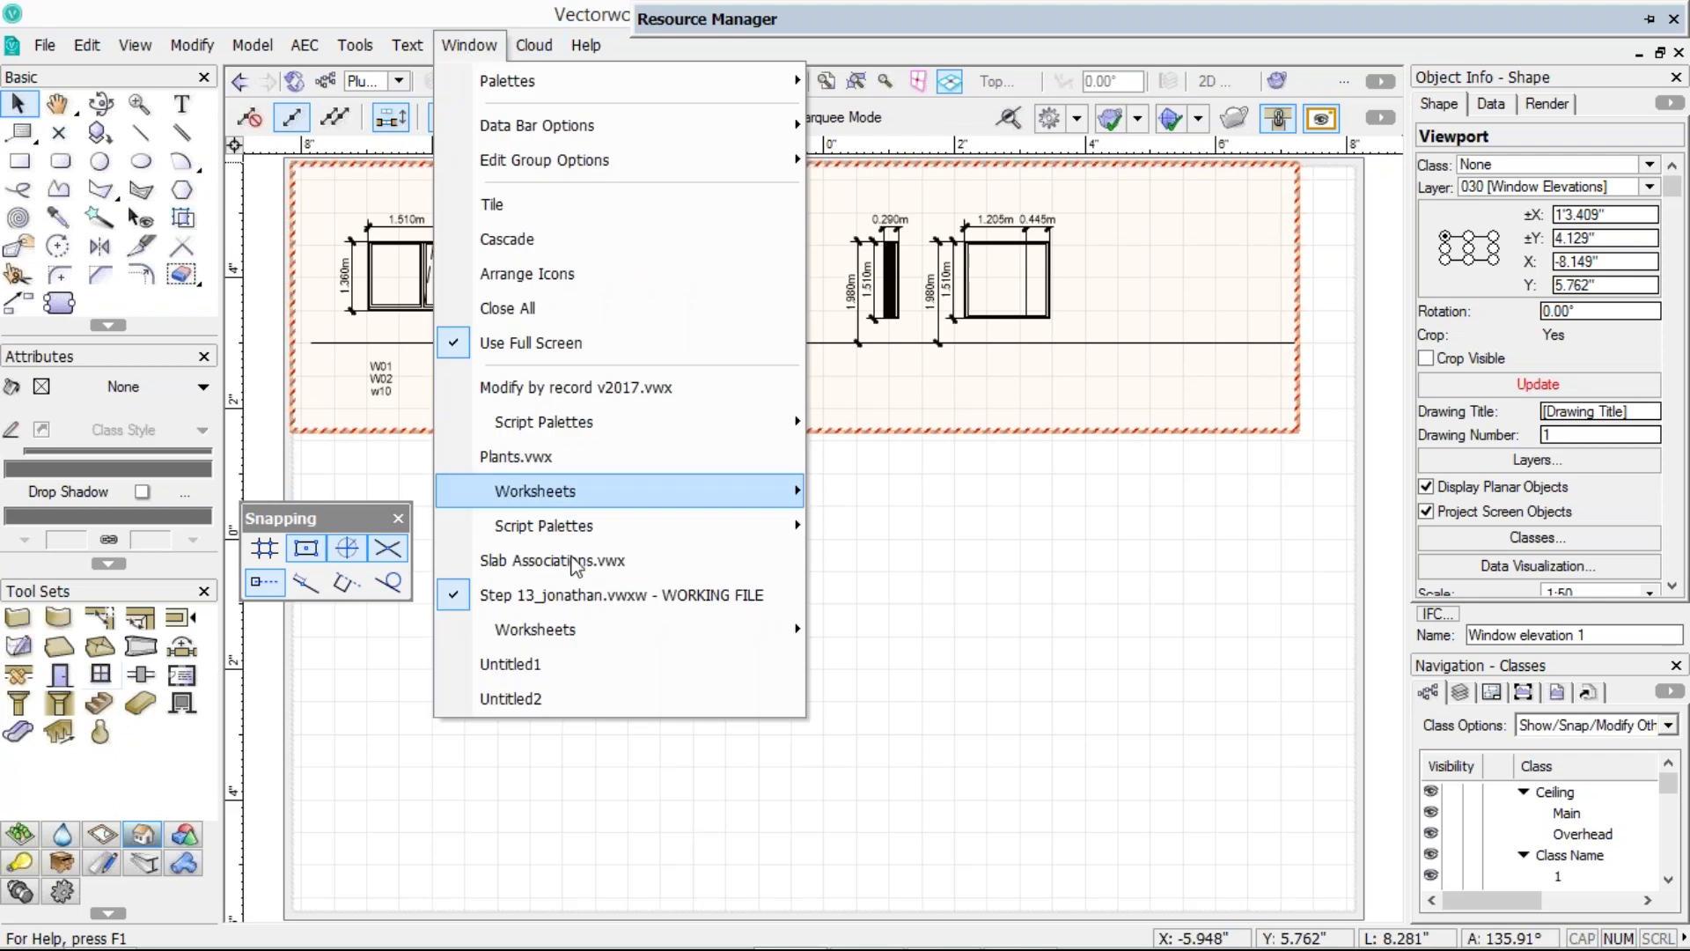
{"action": "left_click", "coordinate": [574, 561]}
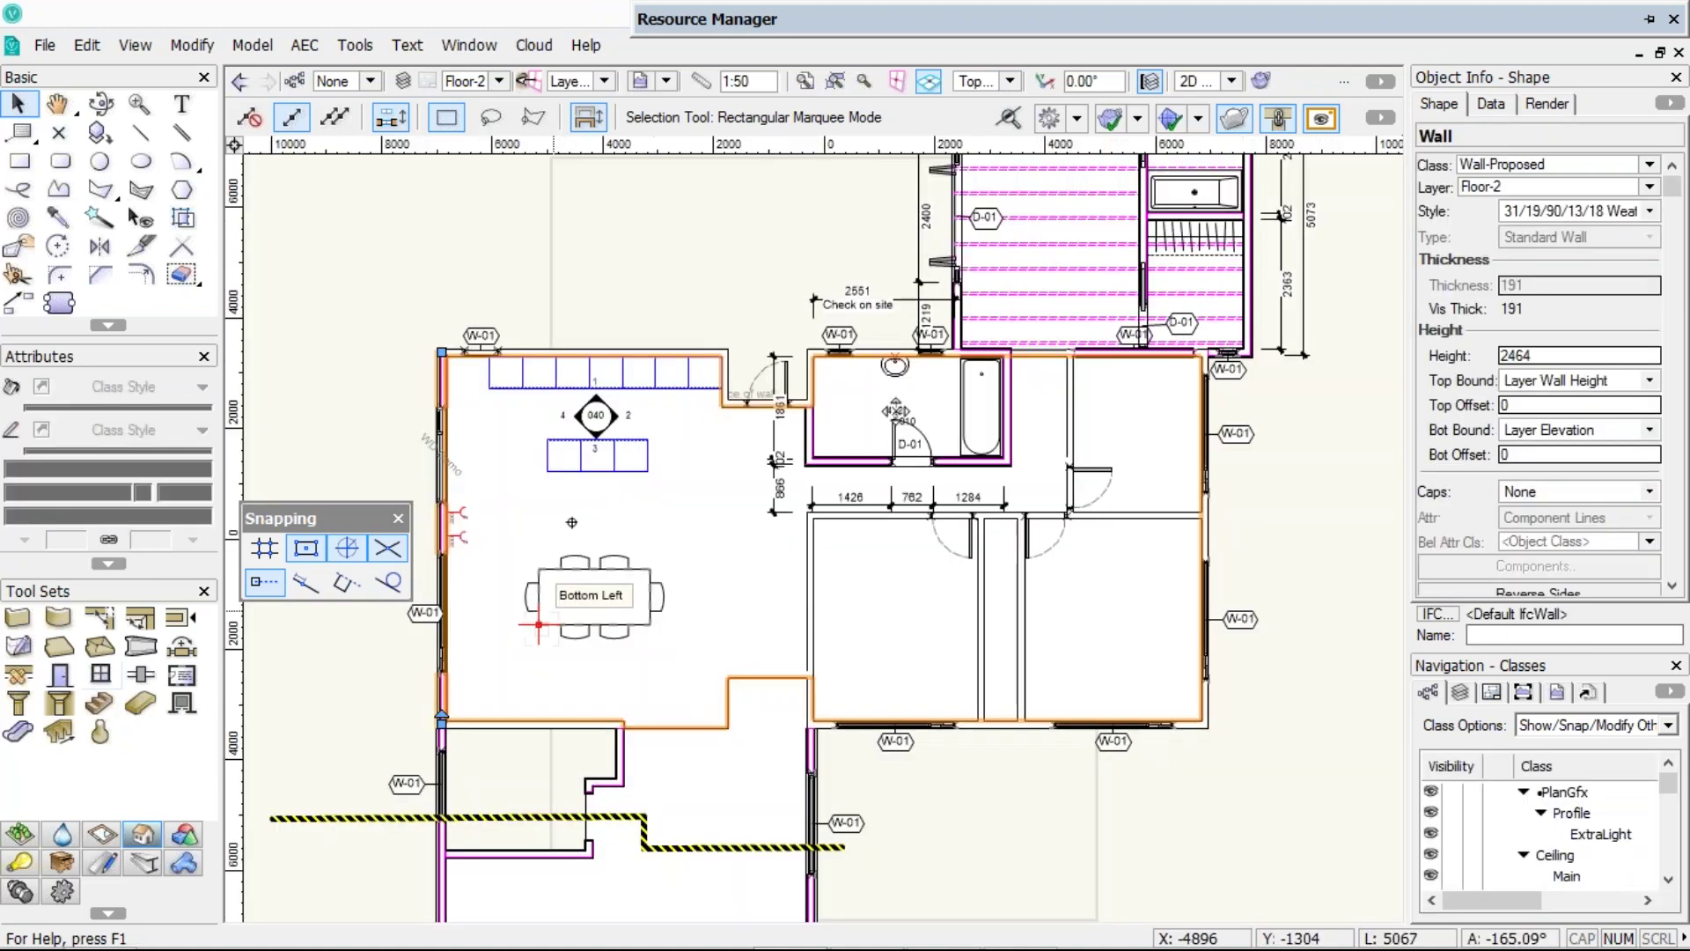
{"action": "middle_click_drag", "start_coordinate": [894, 407], "coordinate": [658, 608]}
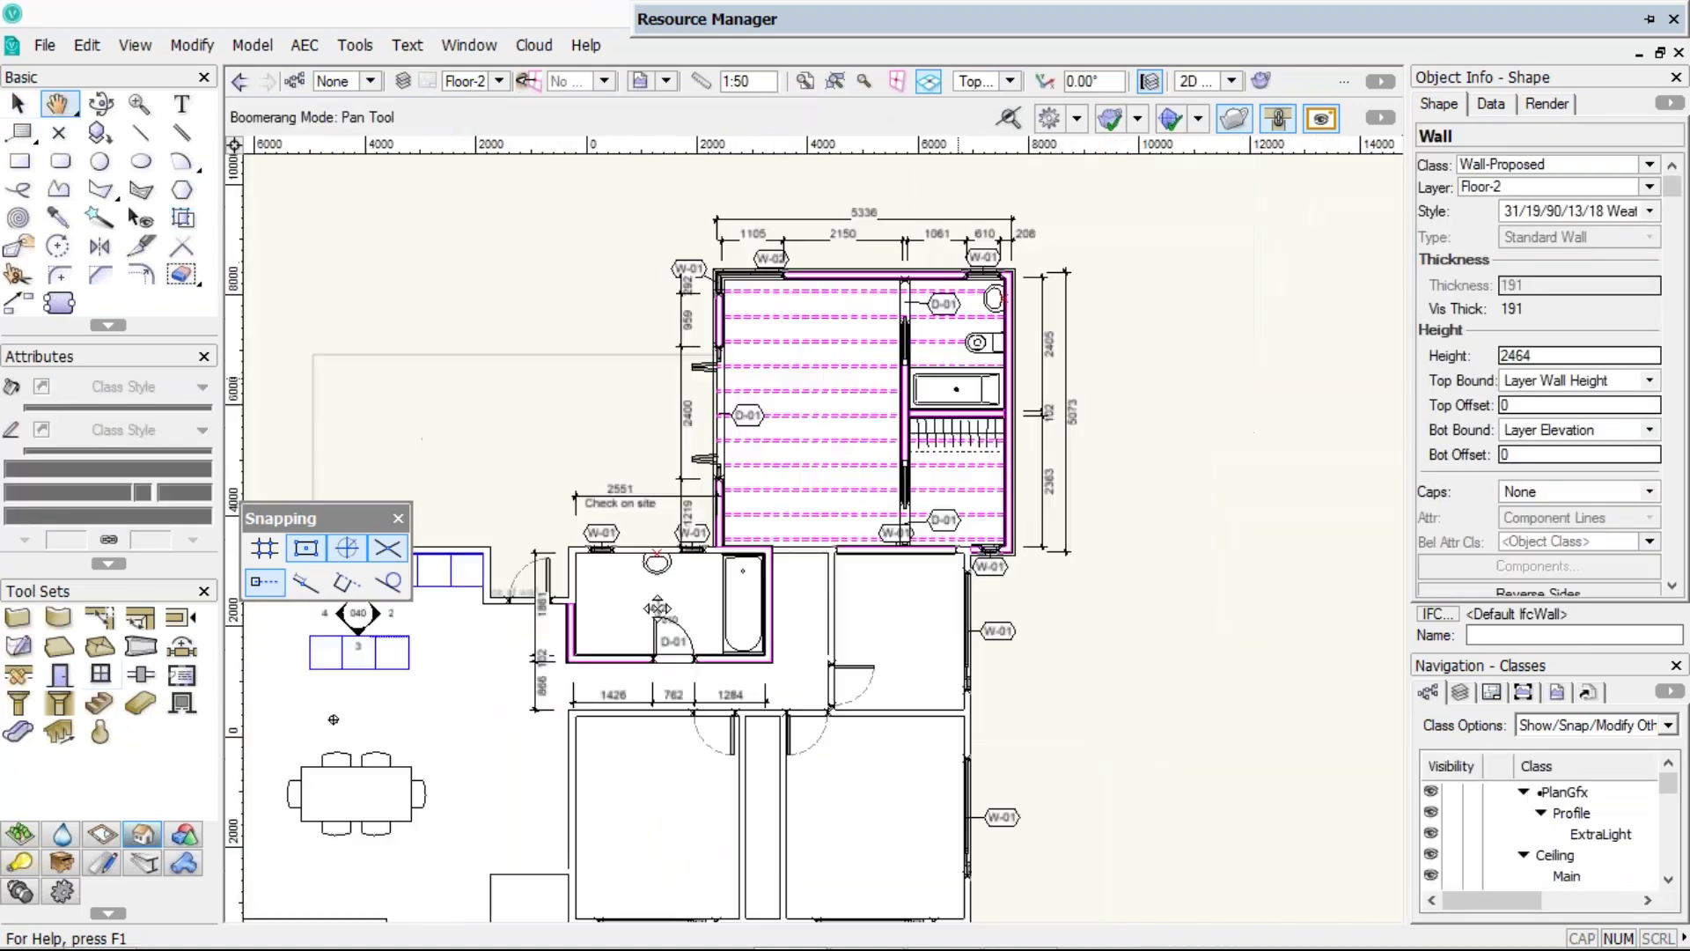
{"action": "left_click", "coordinate": [1072, 412]}
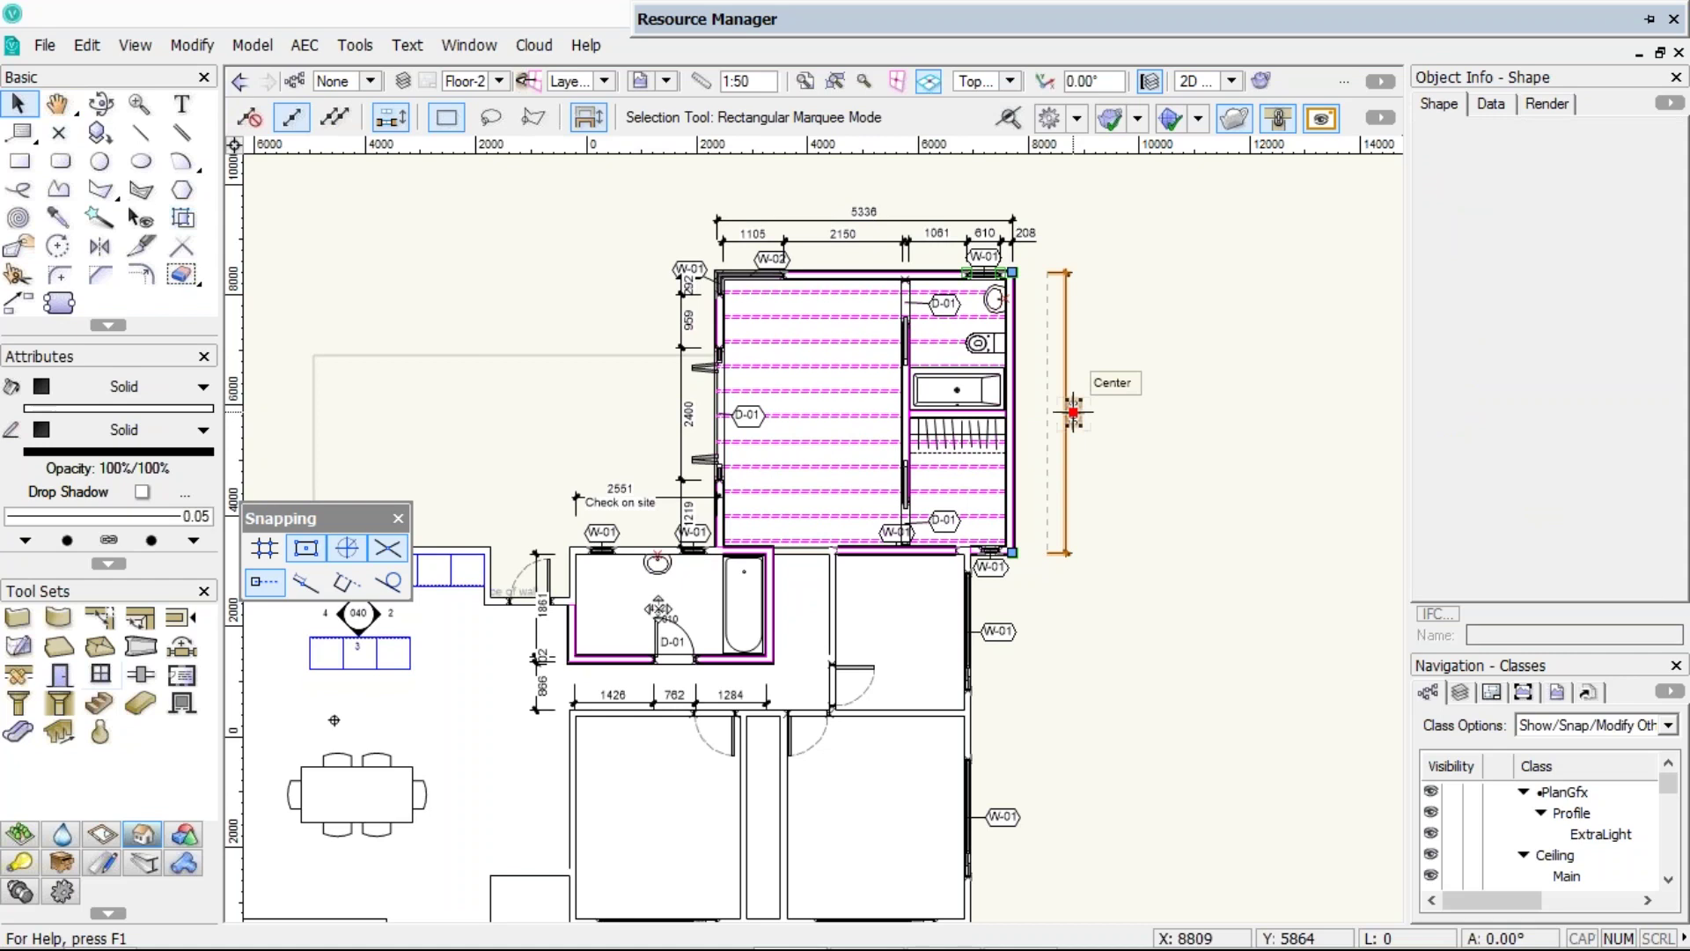
{"action": "key", "text": "Delete"}
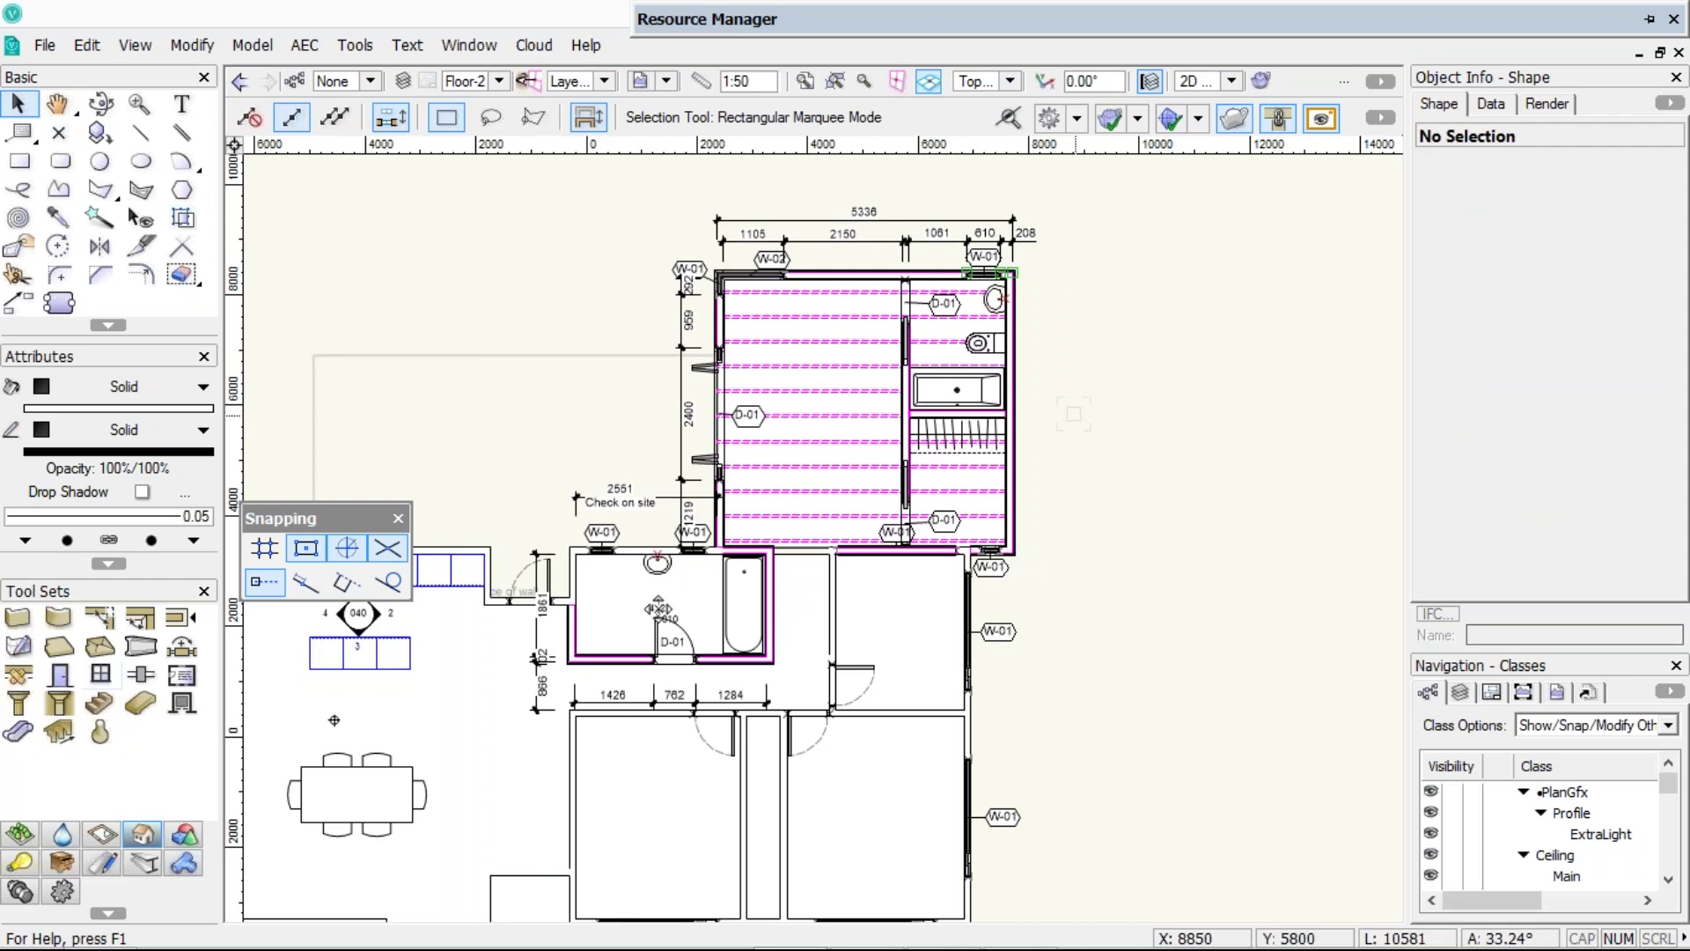
- Review the Object category of the SmartCursor settings, including Master Snap Points, with the Constrained Linear Dimension tool active
{"action": "key", "text": "c"}
{"action": "left_click_drag", "start_coordinate": [1242, 614], "coordinate": [839, 228]}
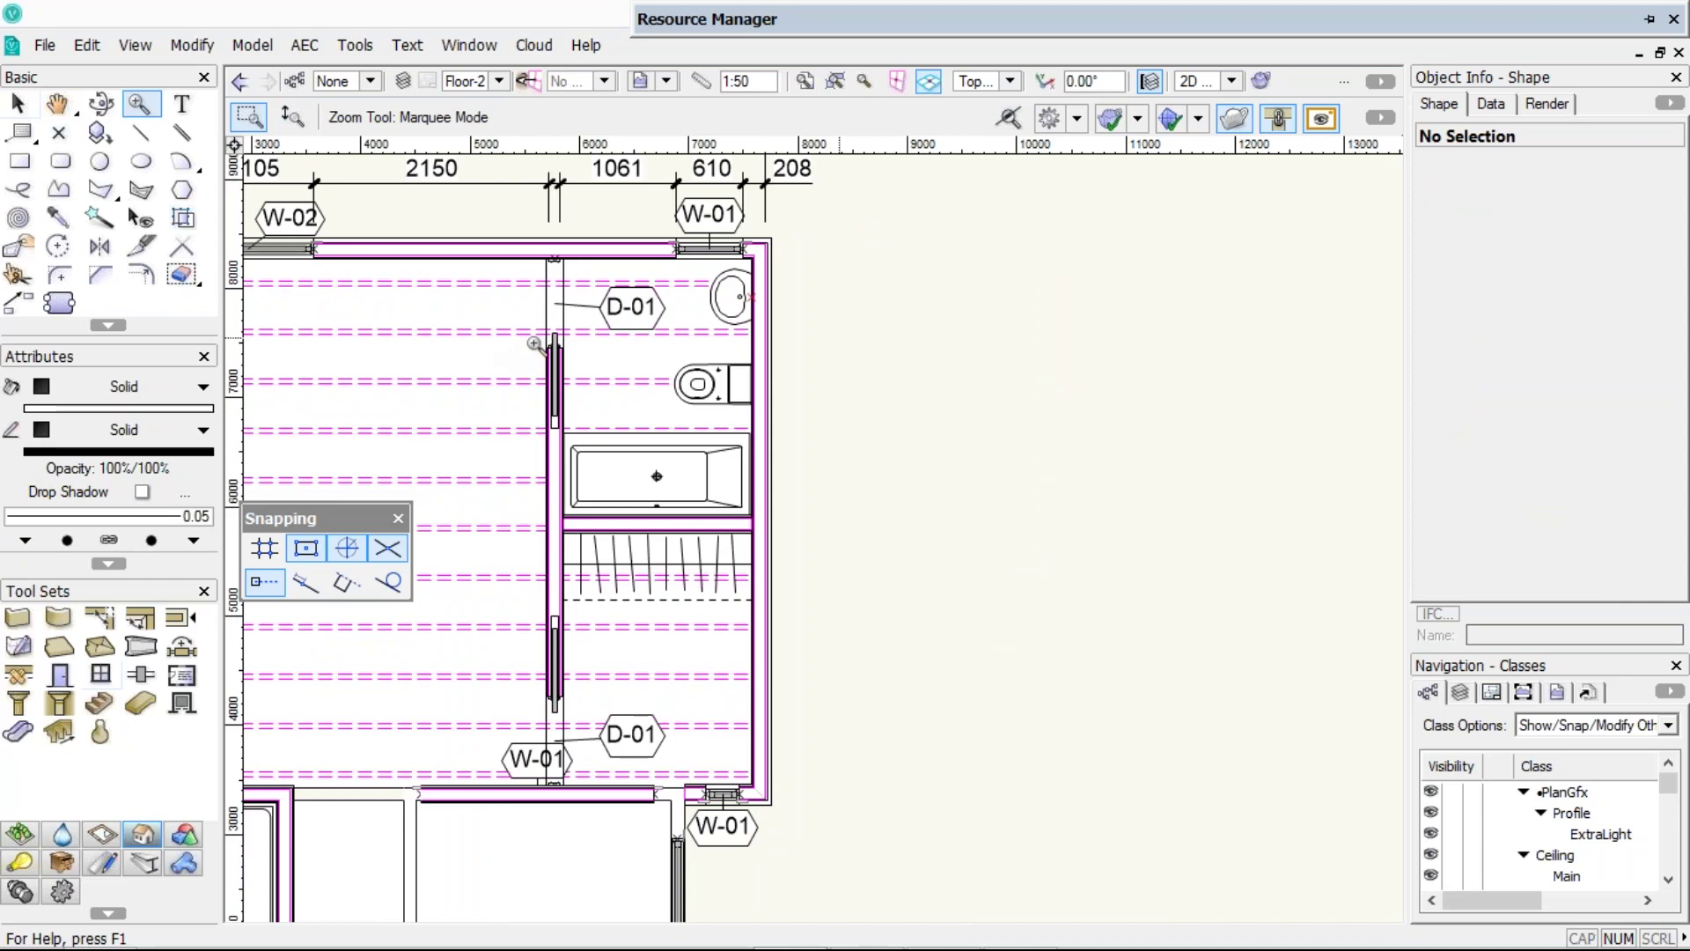
{"action": "key", "text": "d"}
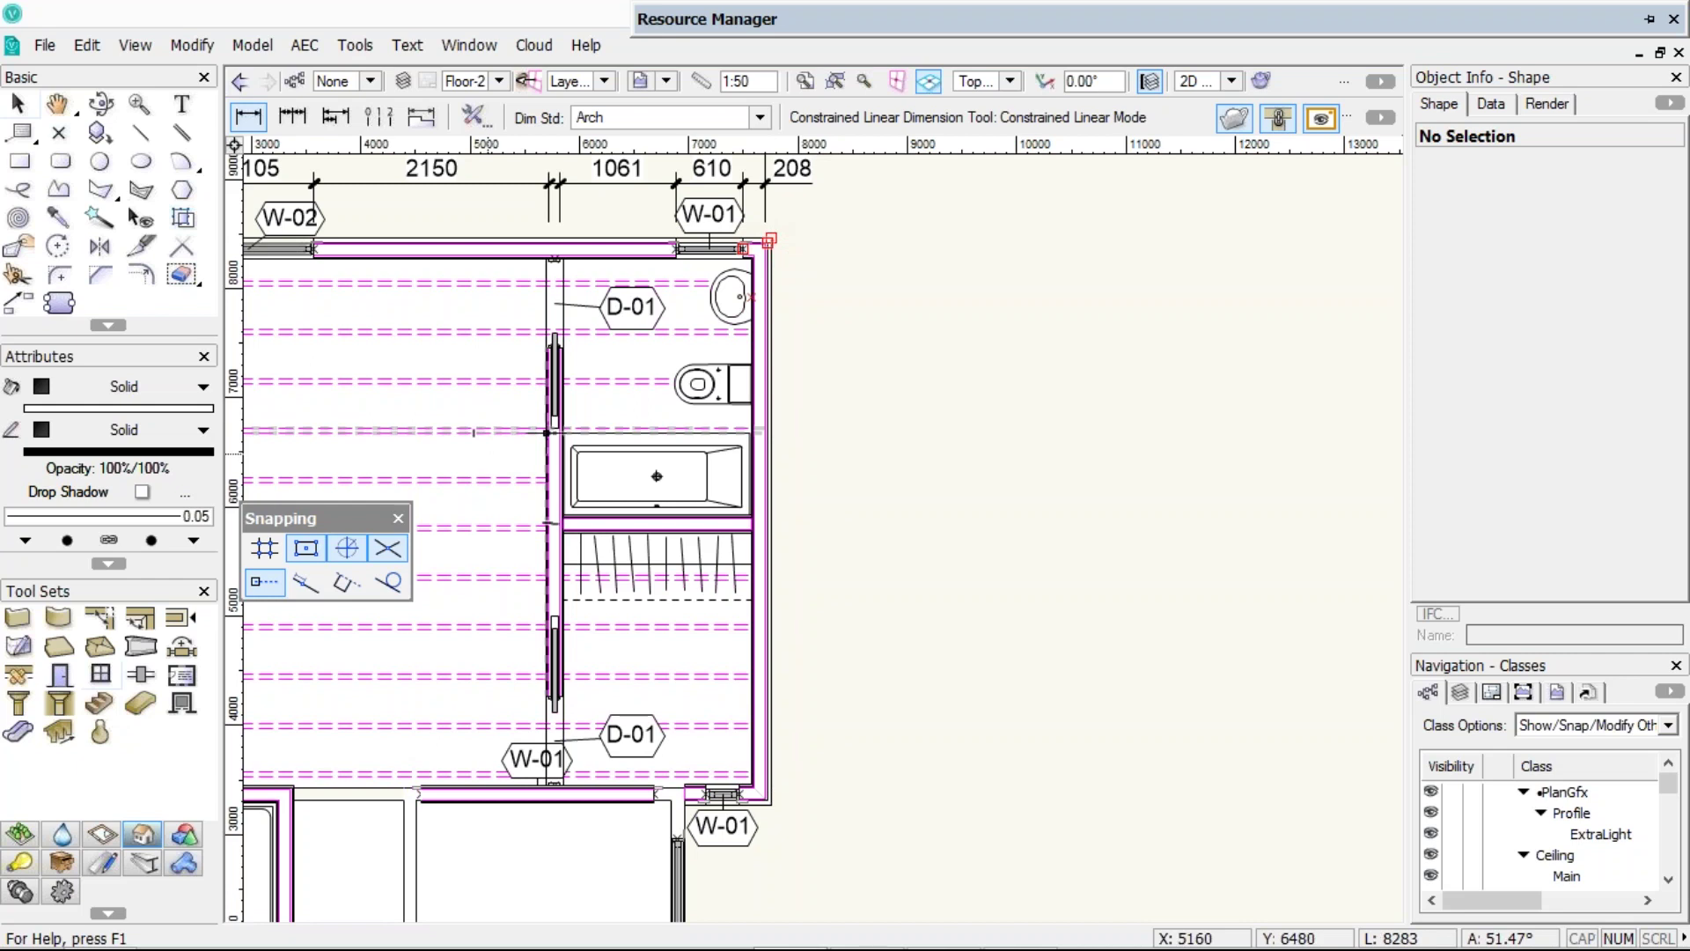
{"action": "left_click", "coordinate": [308, 554]}
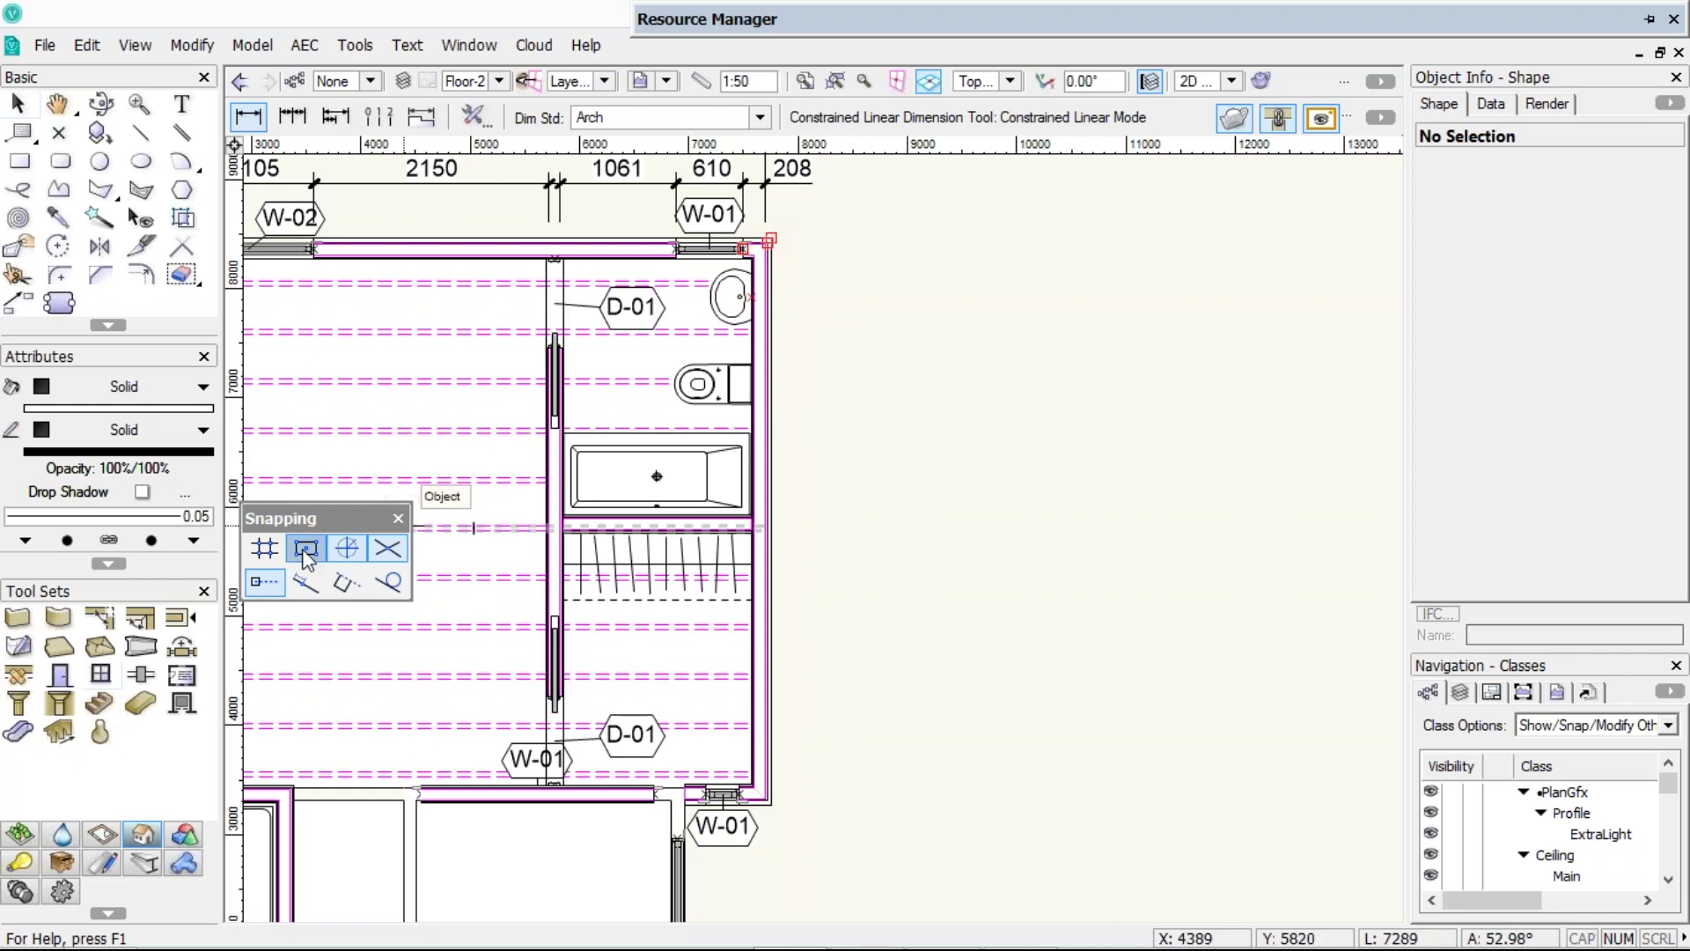
{"action": "double_click", "coordinate": [307, 555]}
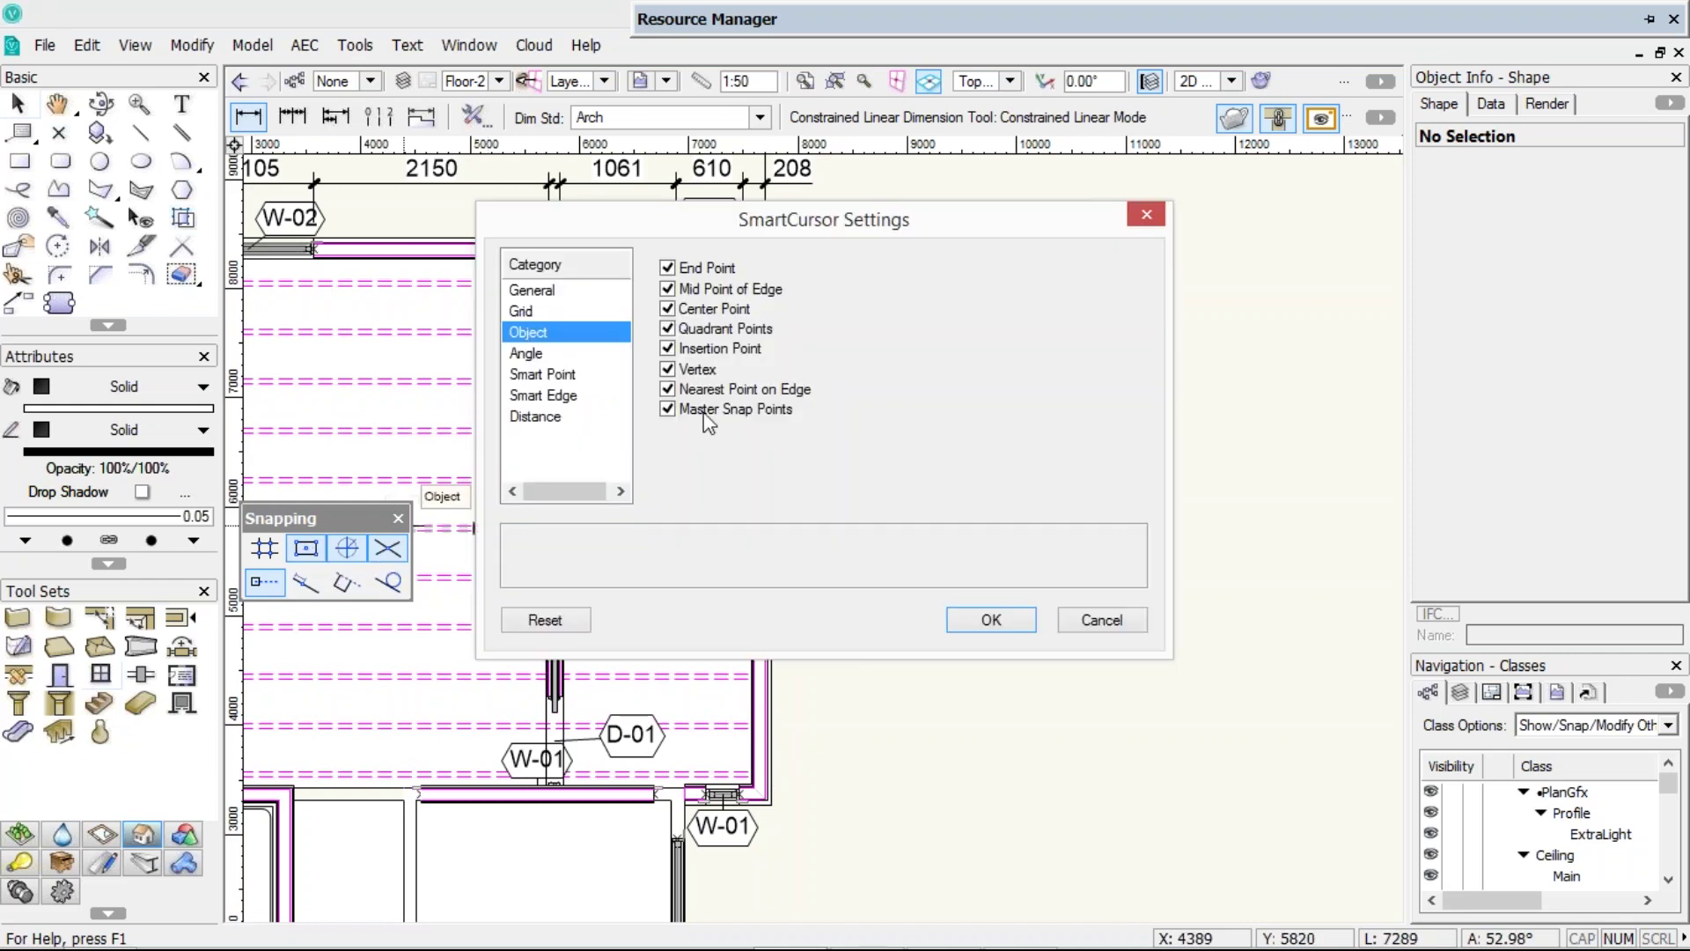
{"action": "mouse_move", "coordinate": [709, 418]}
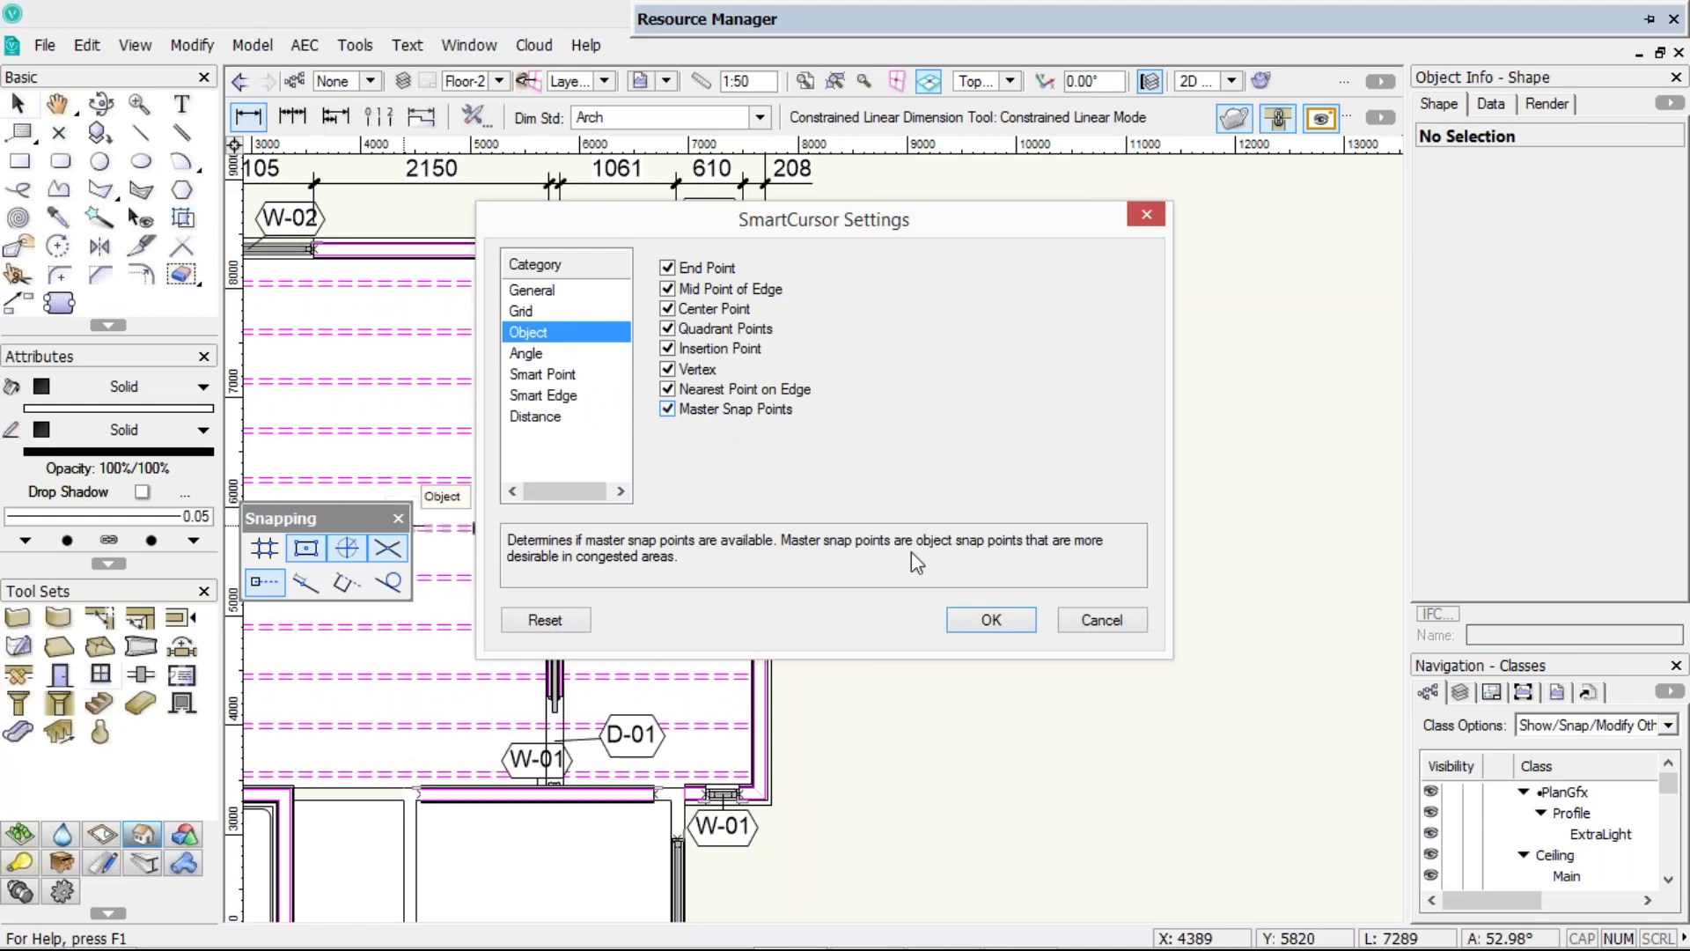
{"action": "left_click", "coordinate": [992, 622]}
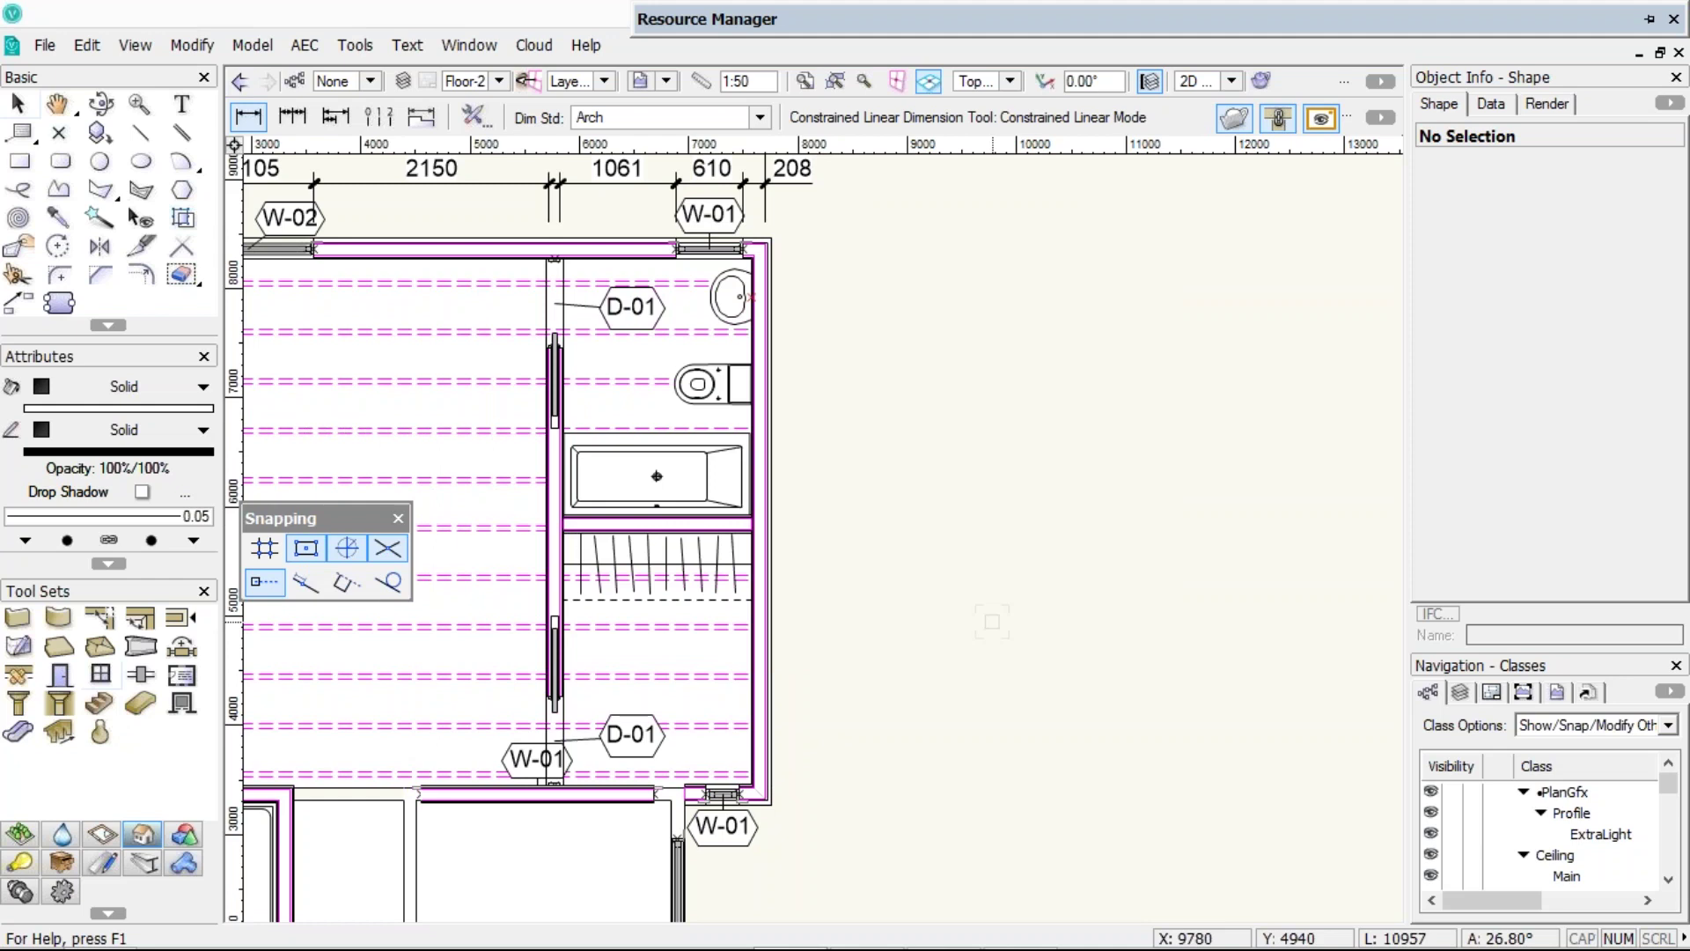
- Magnify the outer wall corner beside the bathroom with the snap loupe to examine its snap points
{"action": "key", "text": "c"}
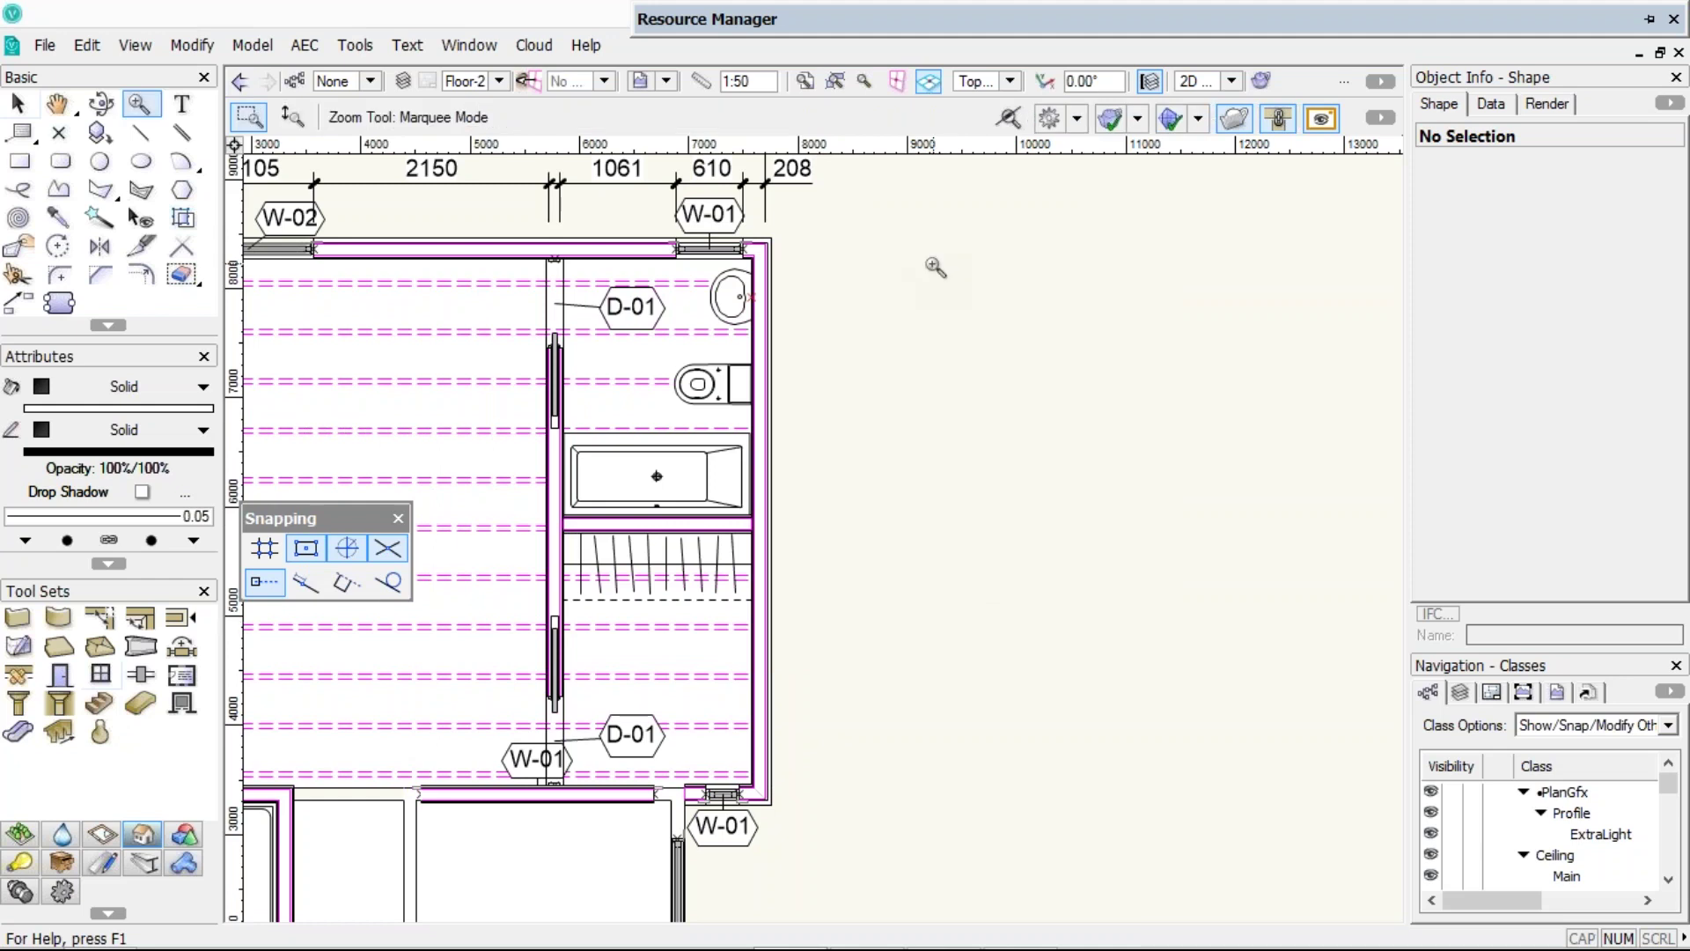
{"action": "key", "text": "x"}
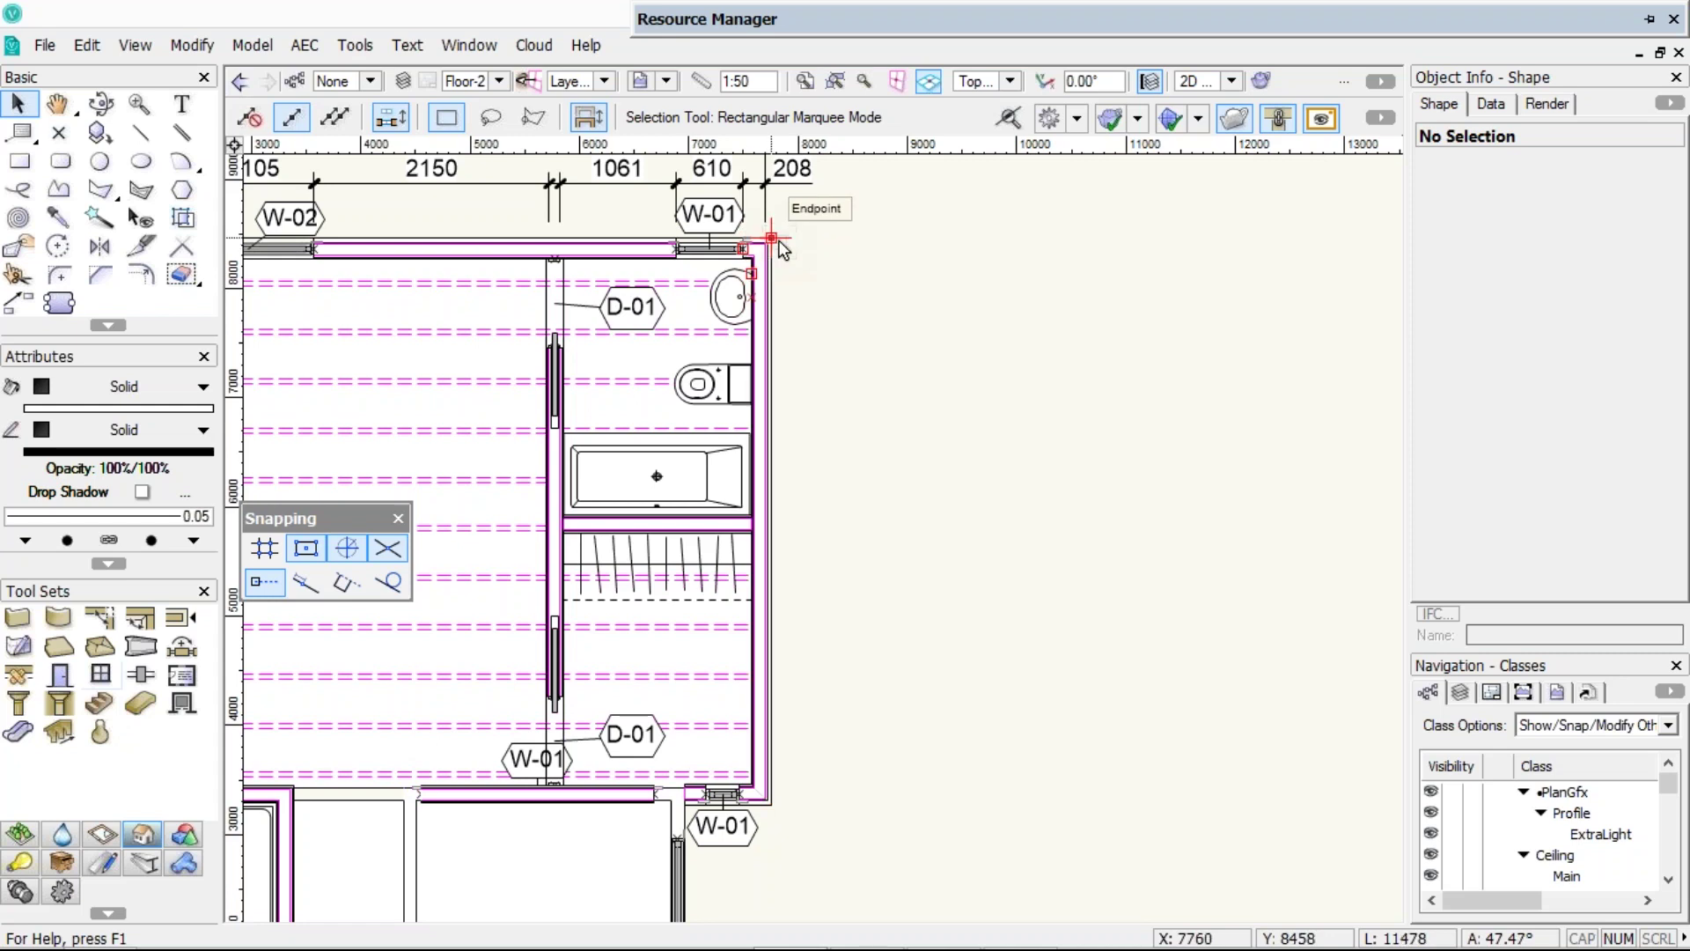
{"action": "key", "text": "z"}
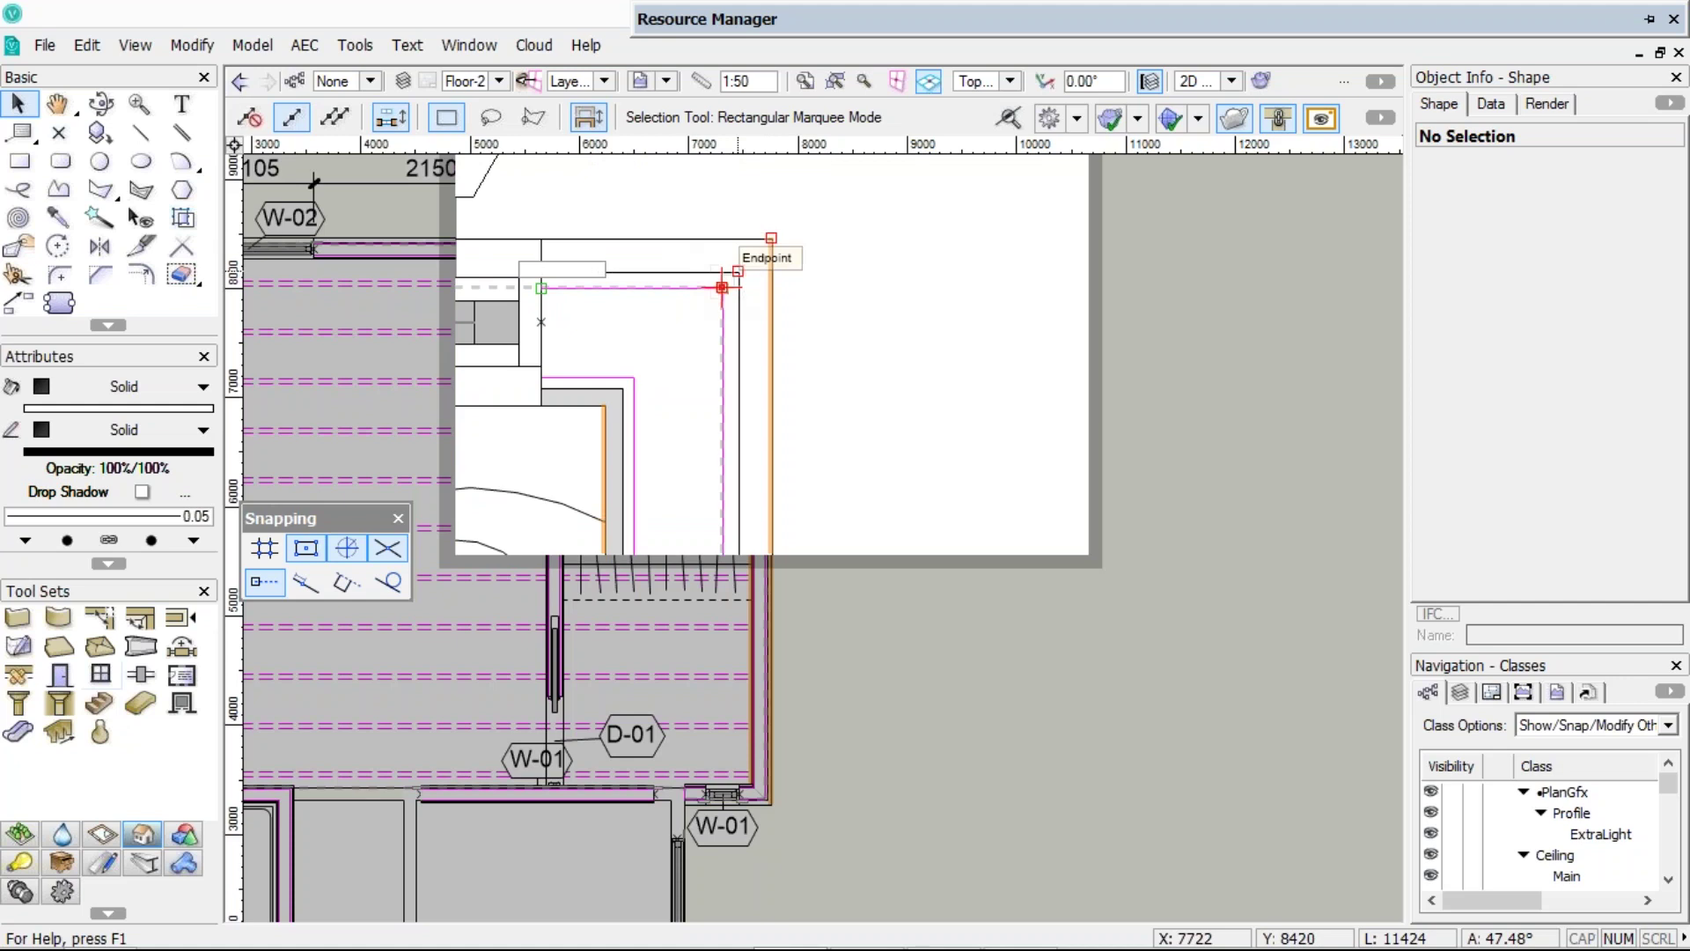
{"action": "key", "text": "z"}
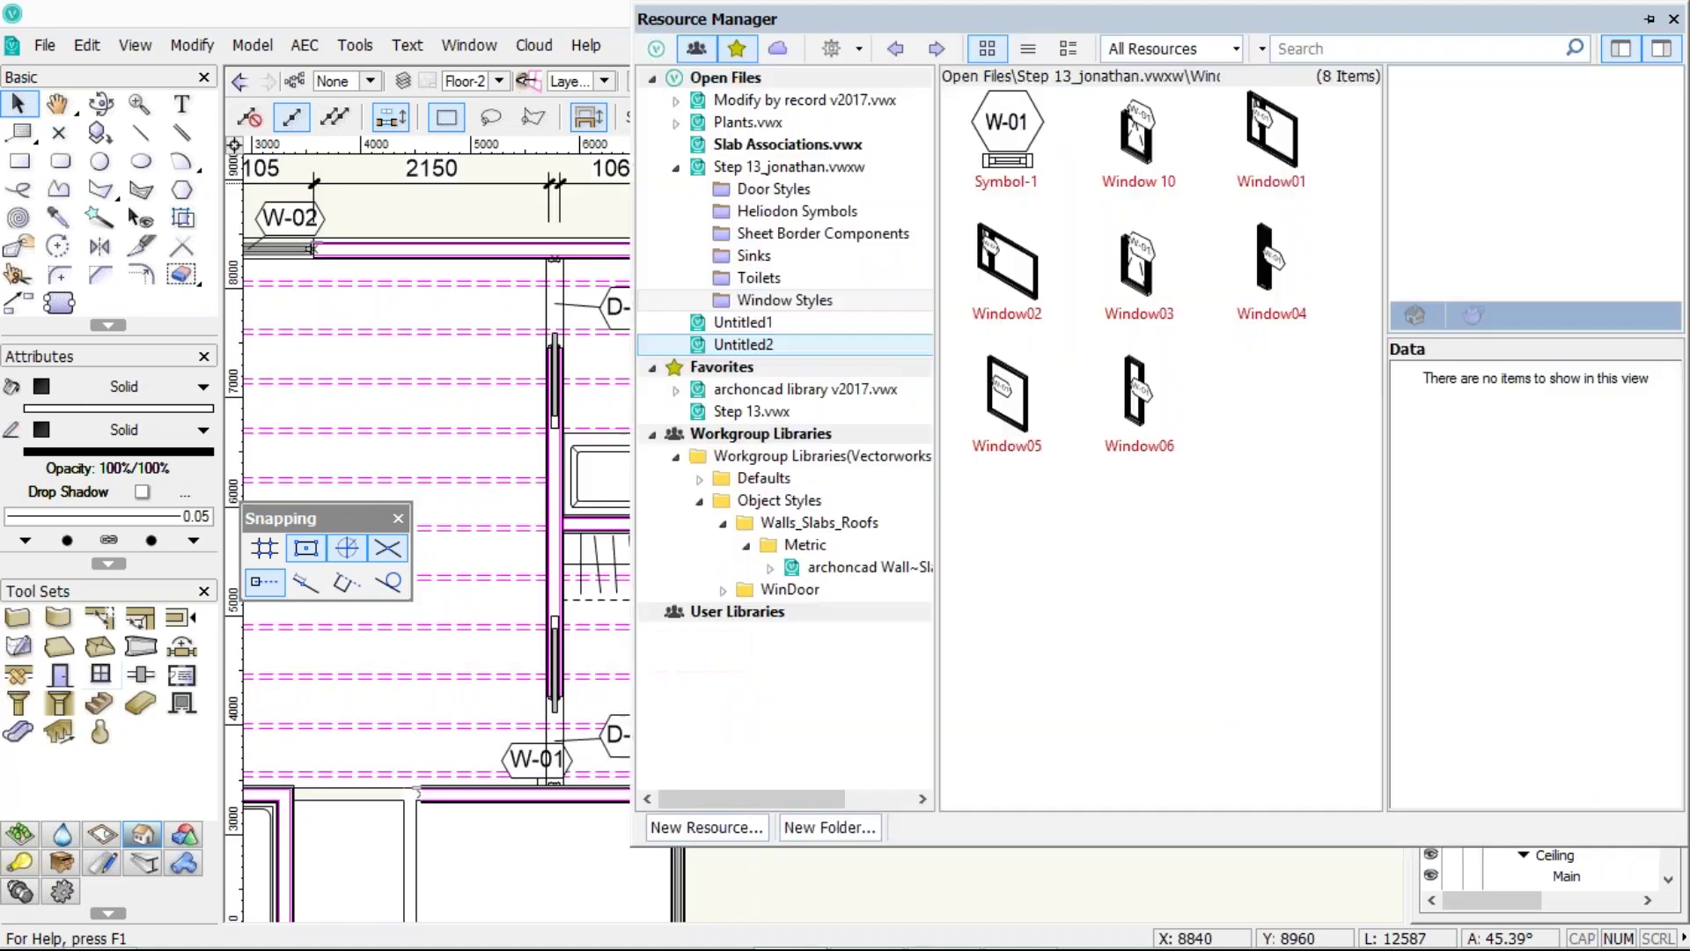
- Open the 31/19/90/13/18 Weatherboard style of the bathroom's outer wall for editing and mark its Frame component as the core
{"action": "left_click", "coordinate": [765, 334]}
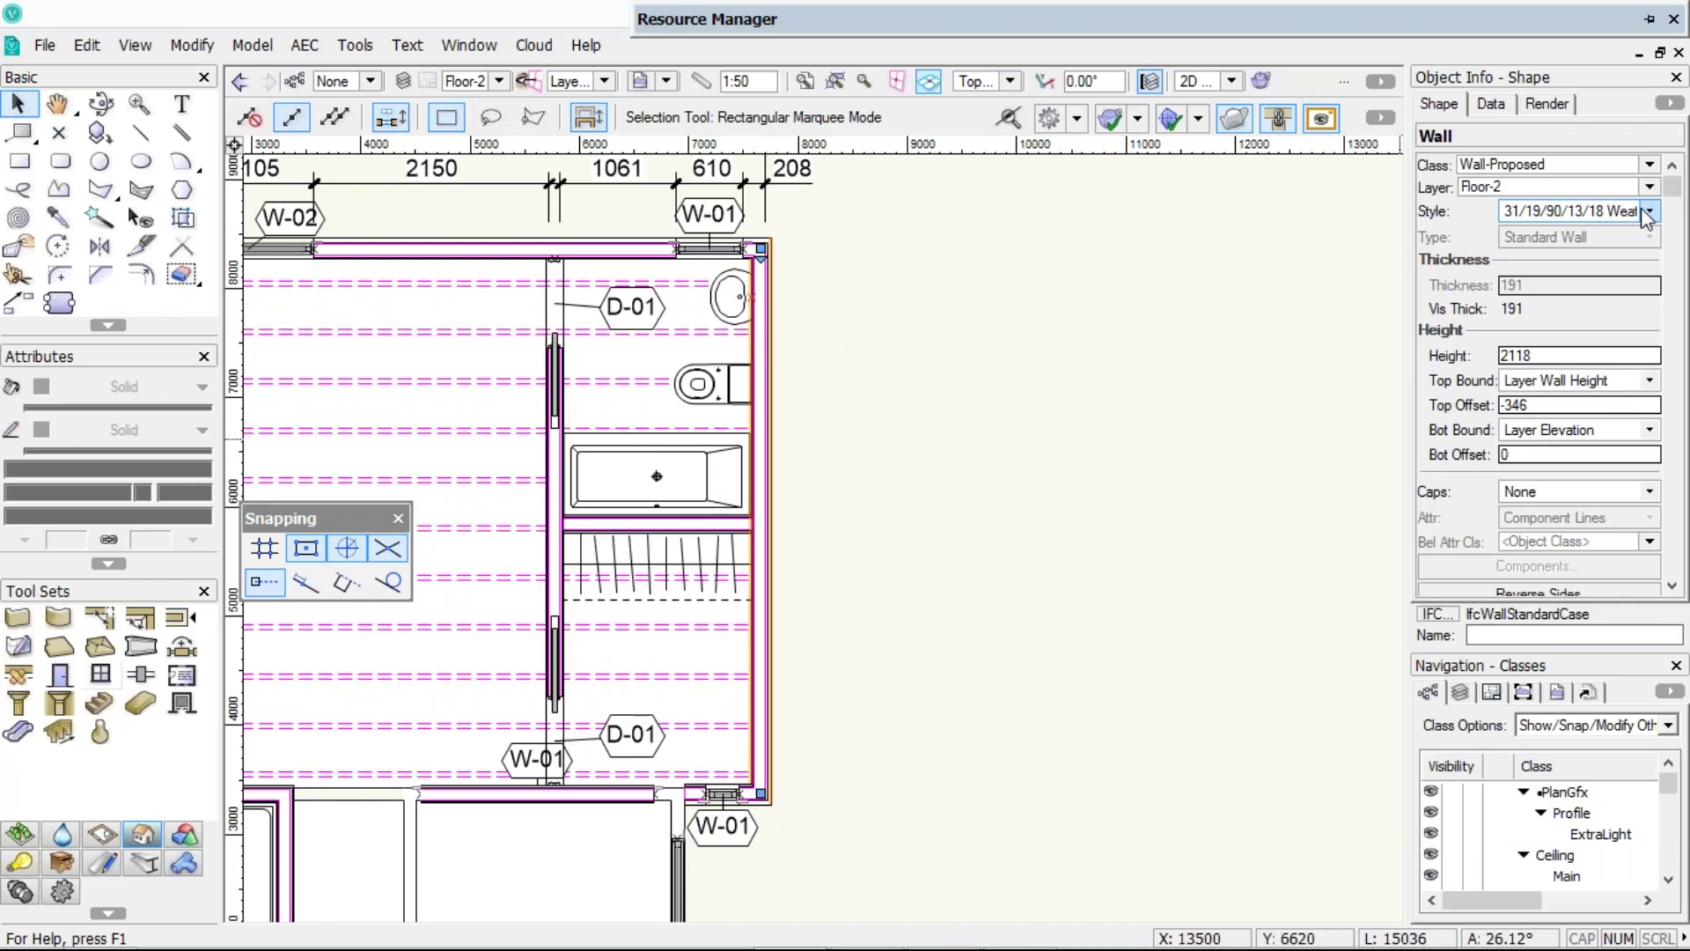
{"action": "left_click", "coordinate": [1648, 212]}
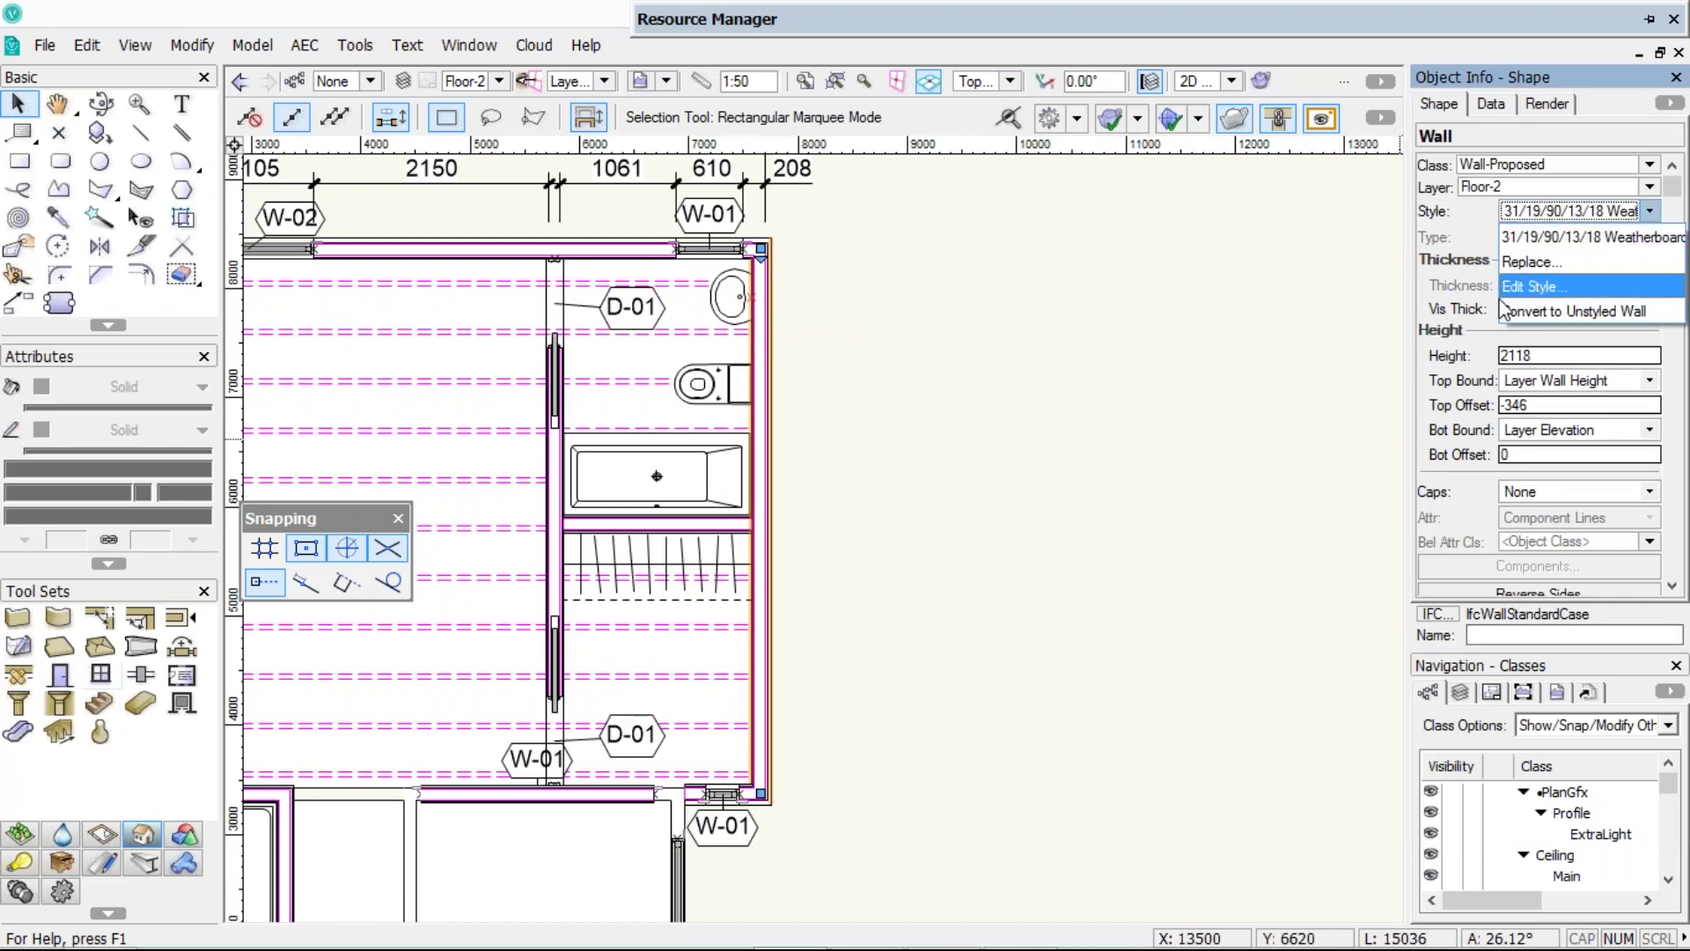
{"action": "left_click", "coordinate": [1503, 298]}
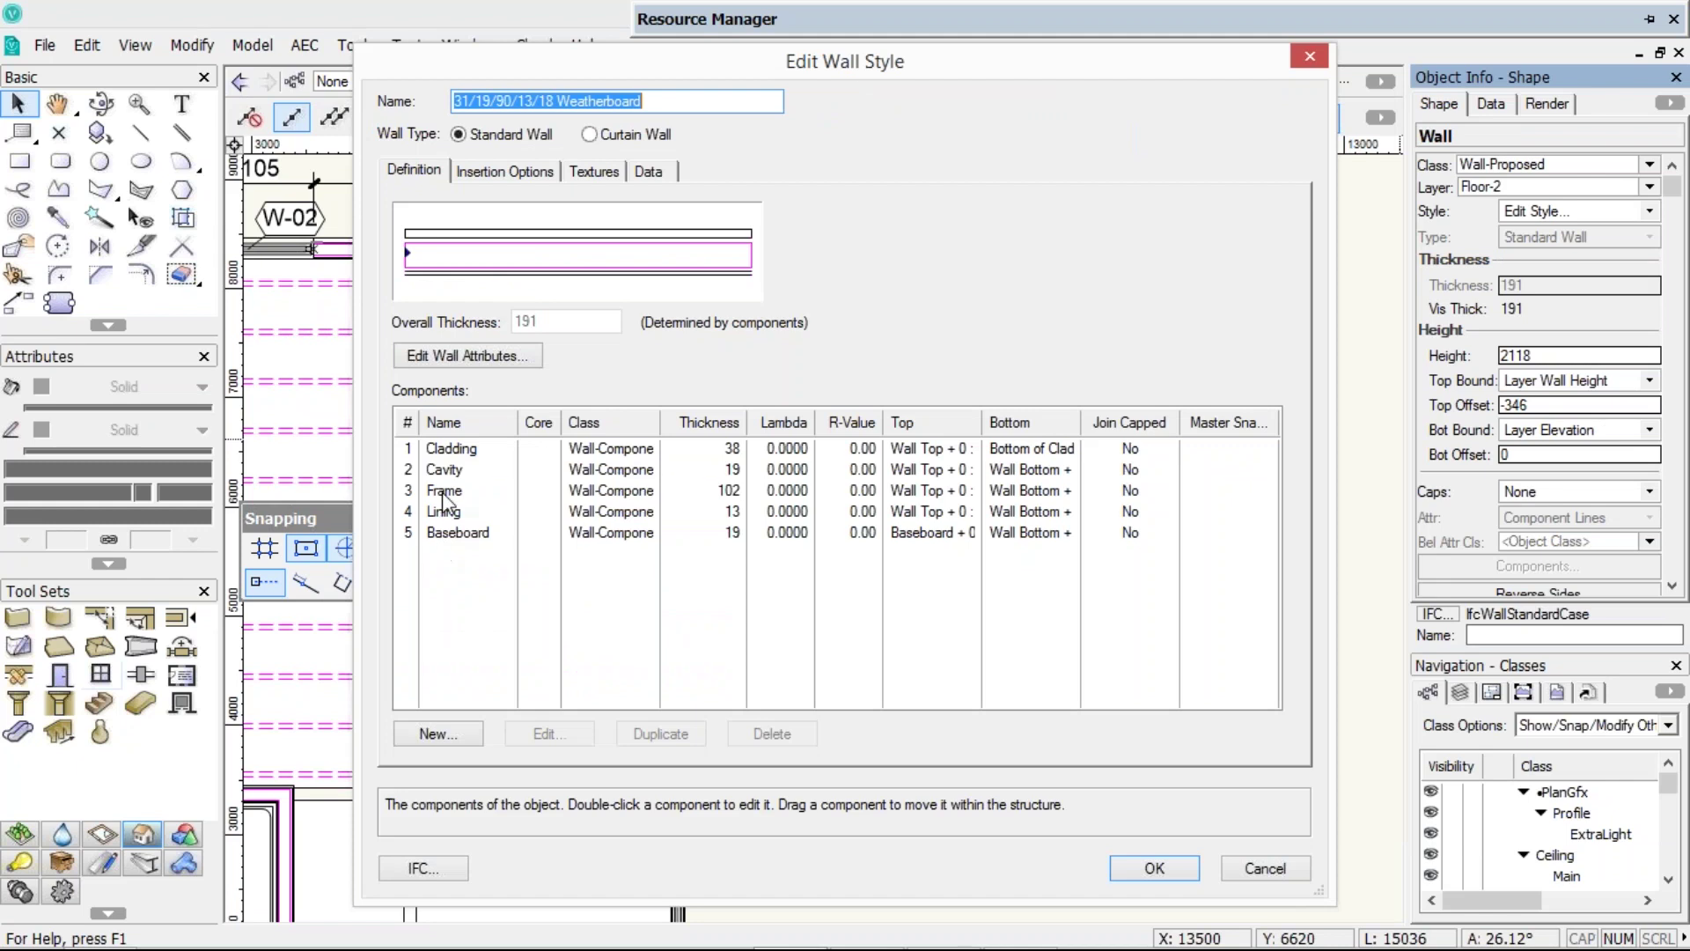
{"action": "left_click", "coordinate": [443, 493]}
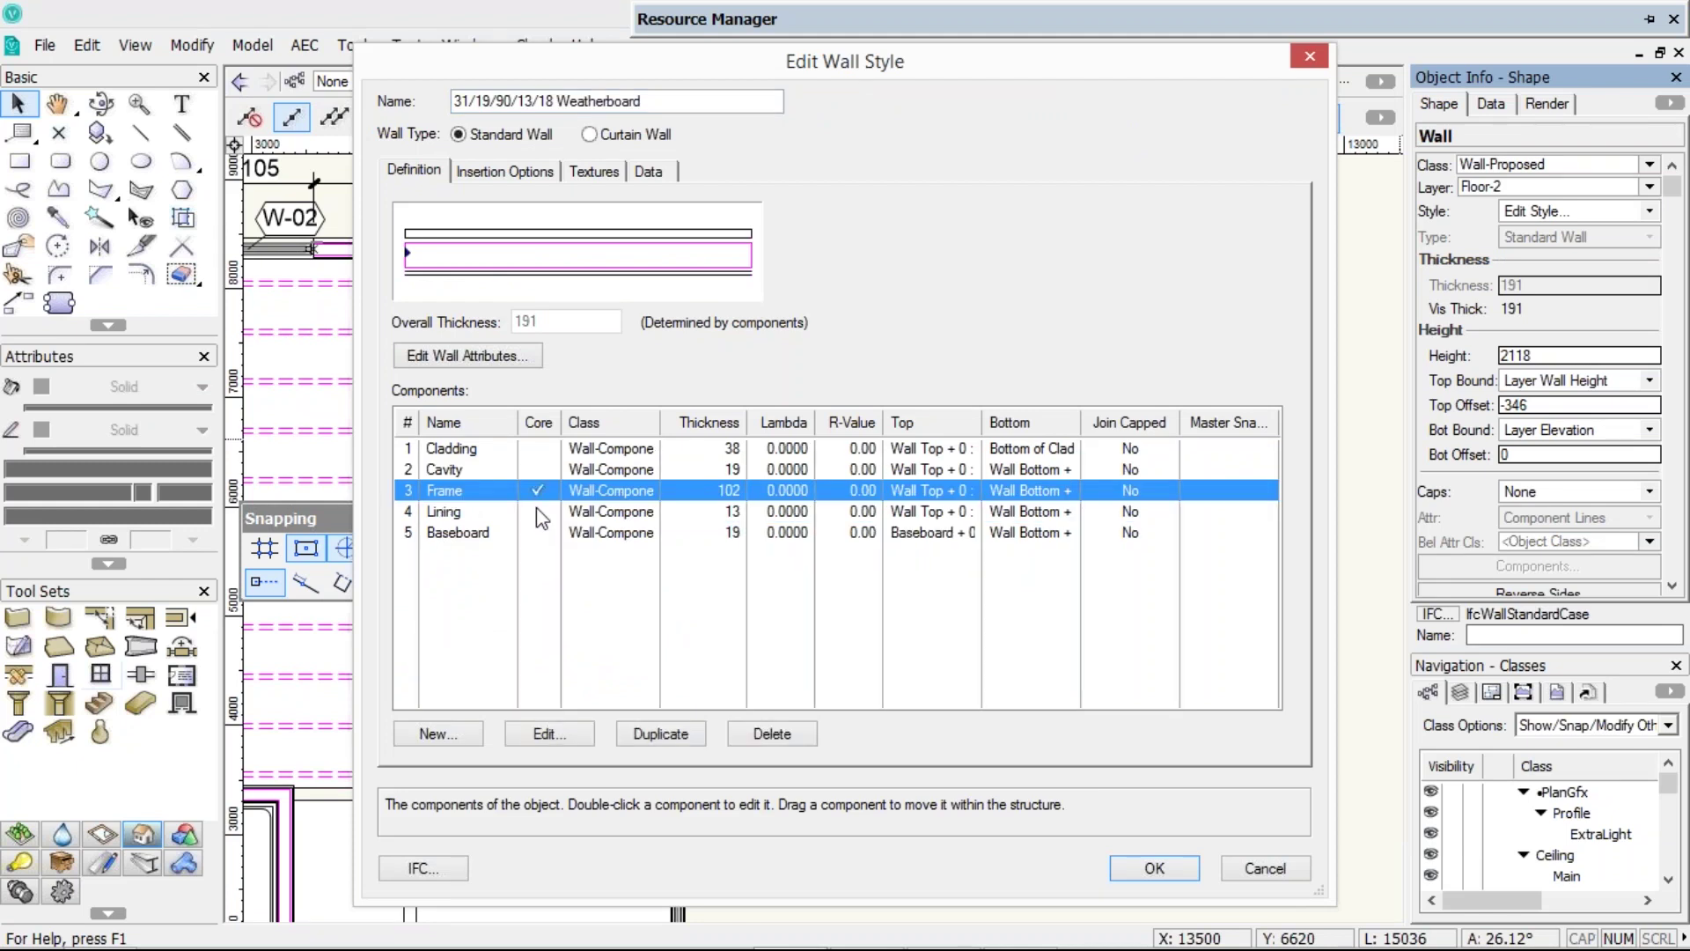
- Enable master snap points on both sides of the Weatherboard wall style's Frame component and apply the wall replacement
{"action": "left_click", "coordinate": [545, 736]}
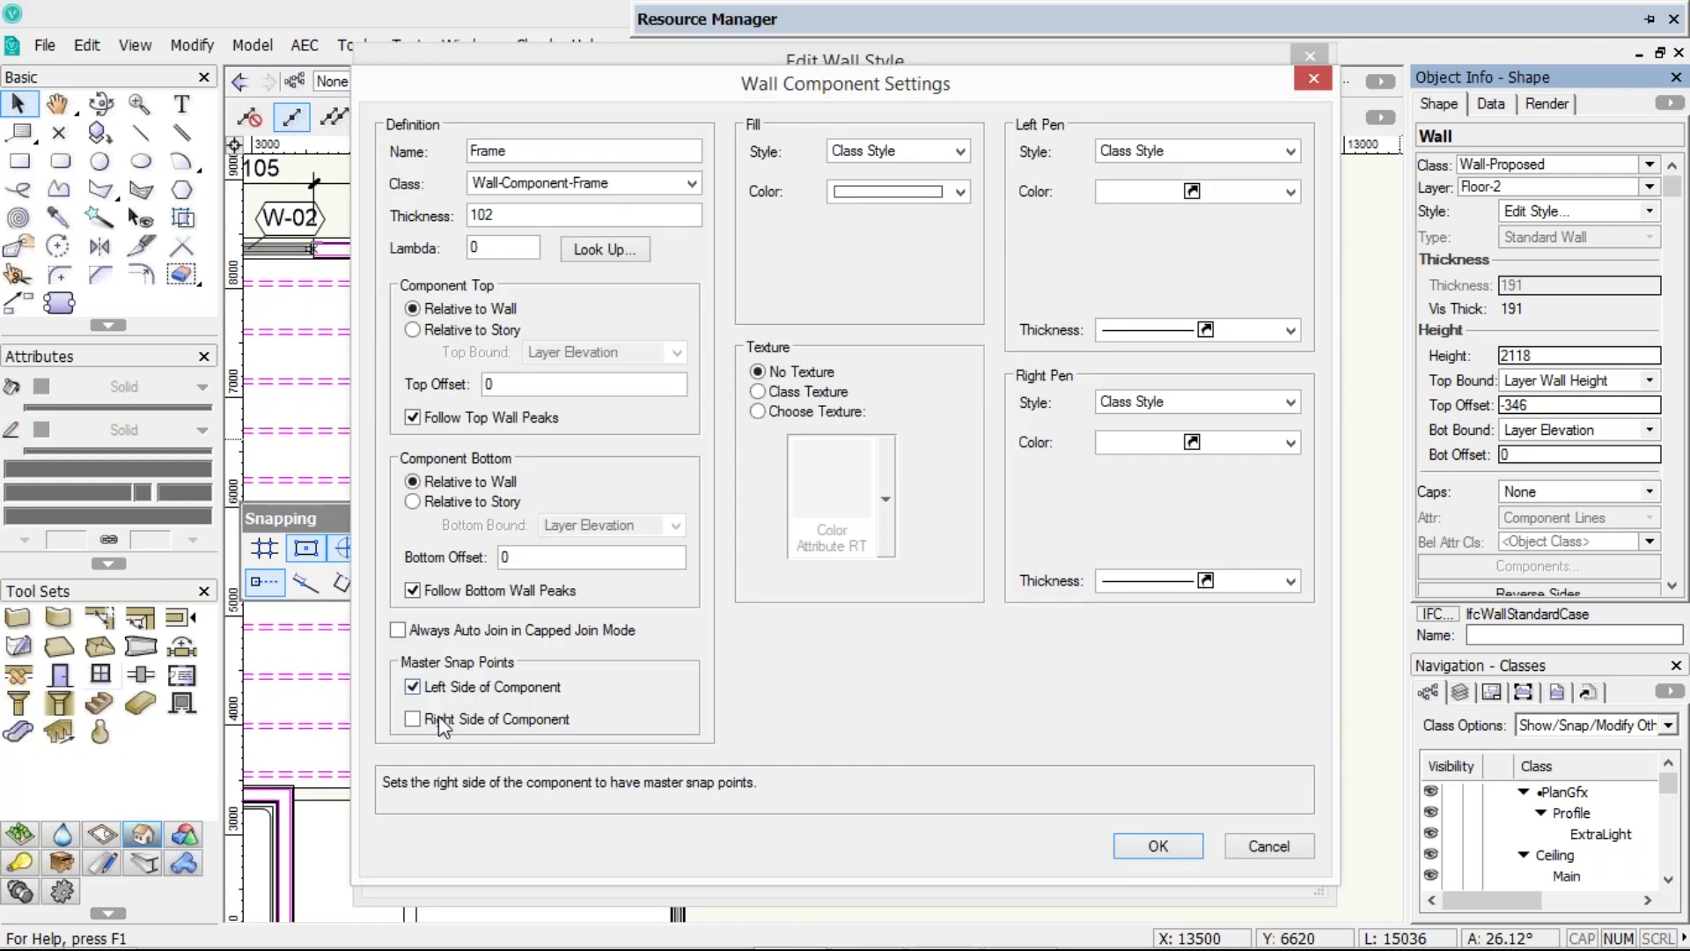
{"action": "left_click", "coordinate": [440, 722]}
{"action": "left_click", "coordinate": [1158, 847]}
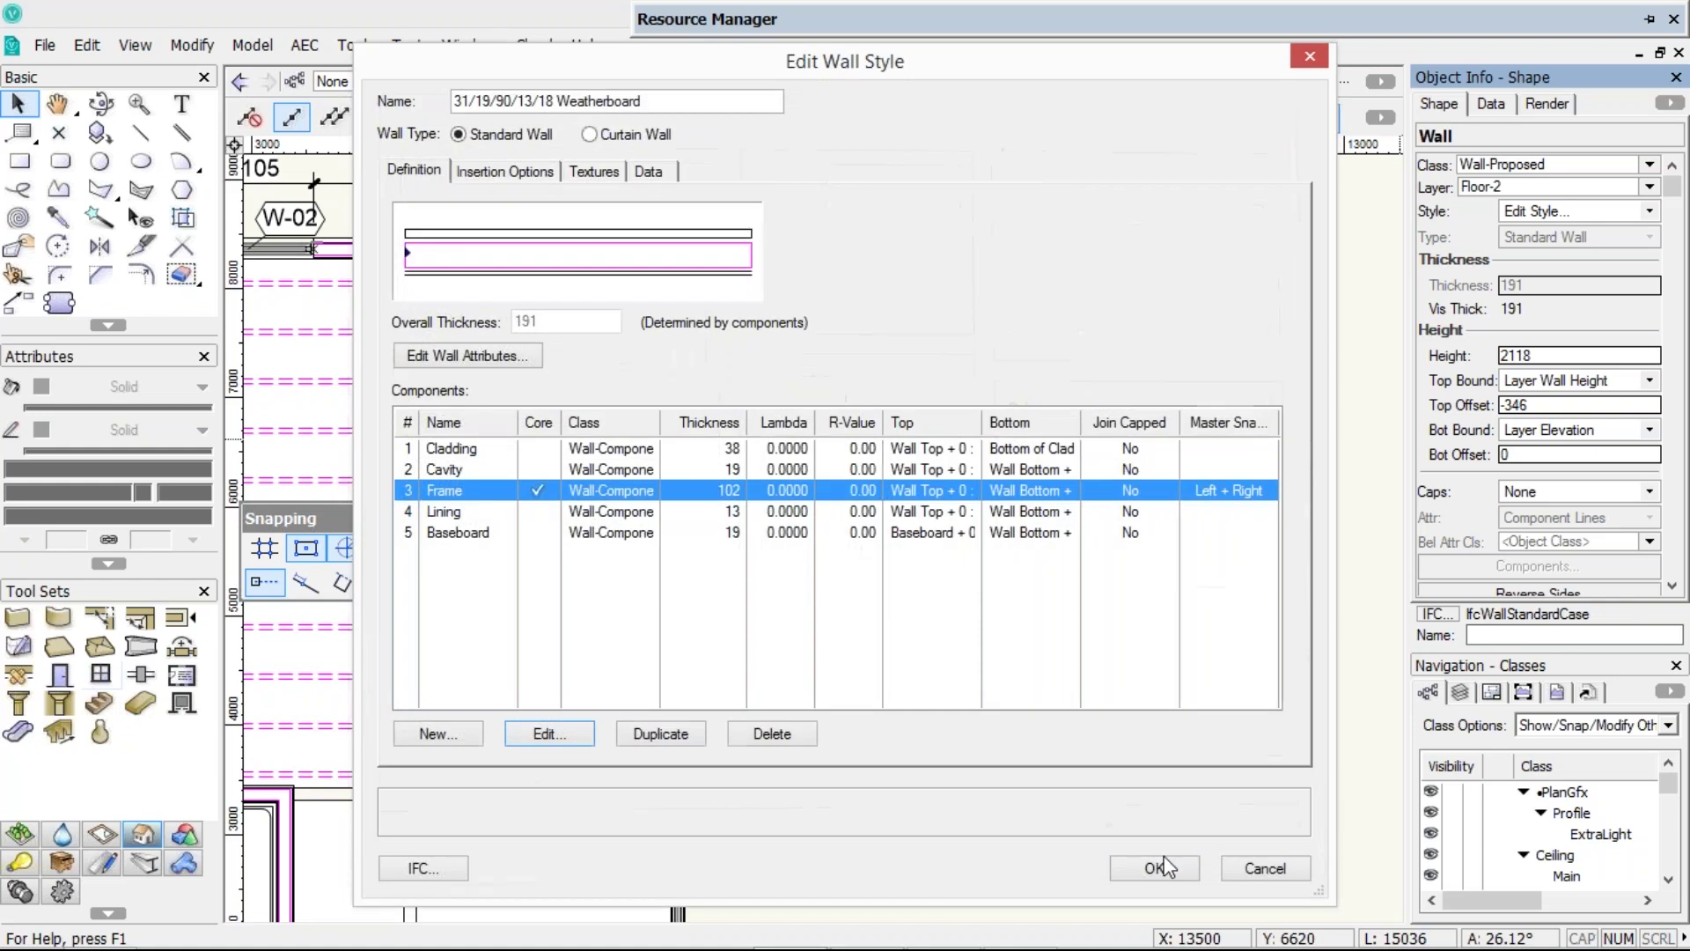
{"action": "key", "text": "Return"}
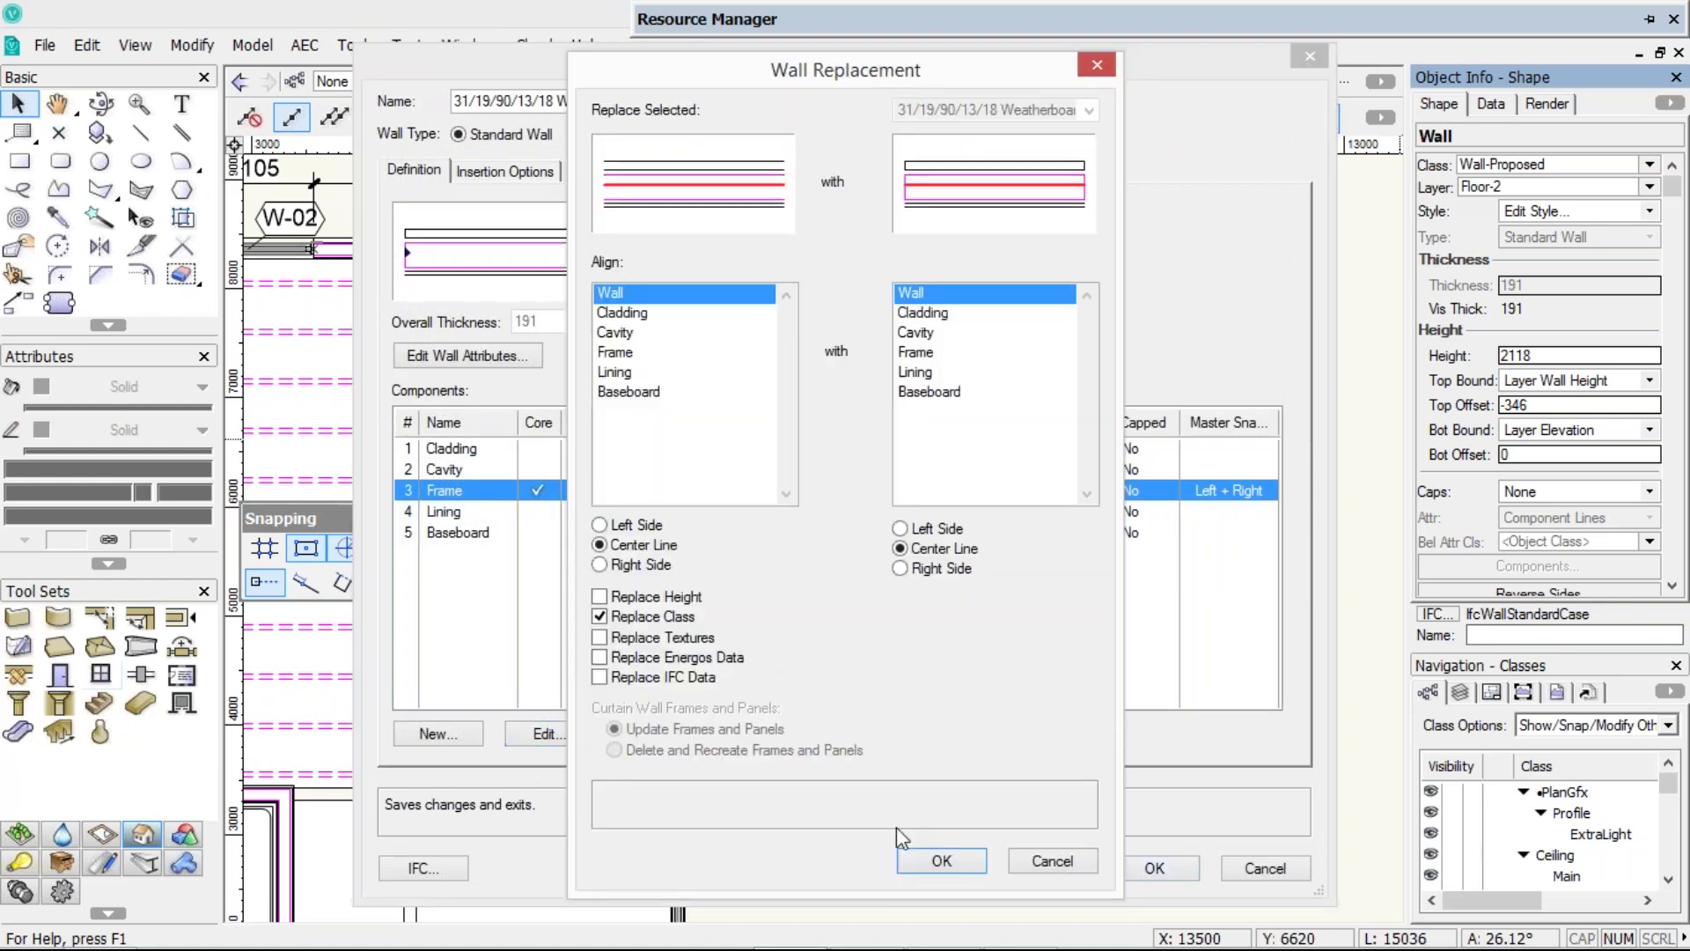
{"action": "left_click", "coordinate": [960, 864]}
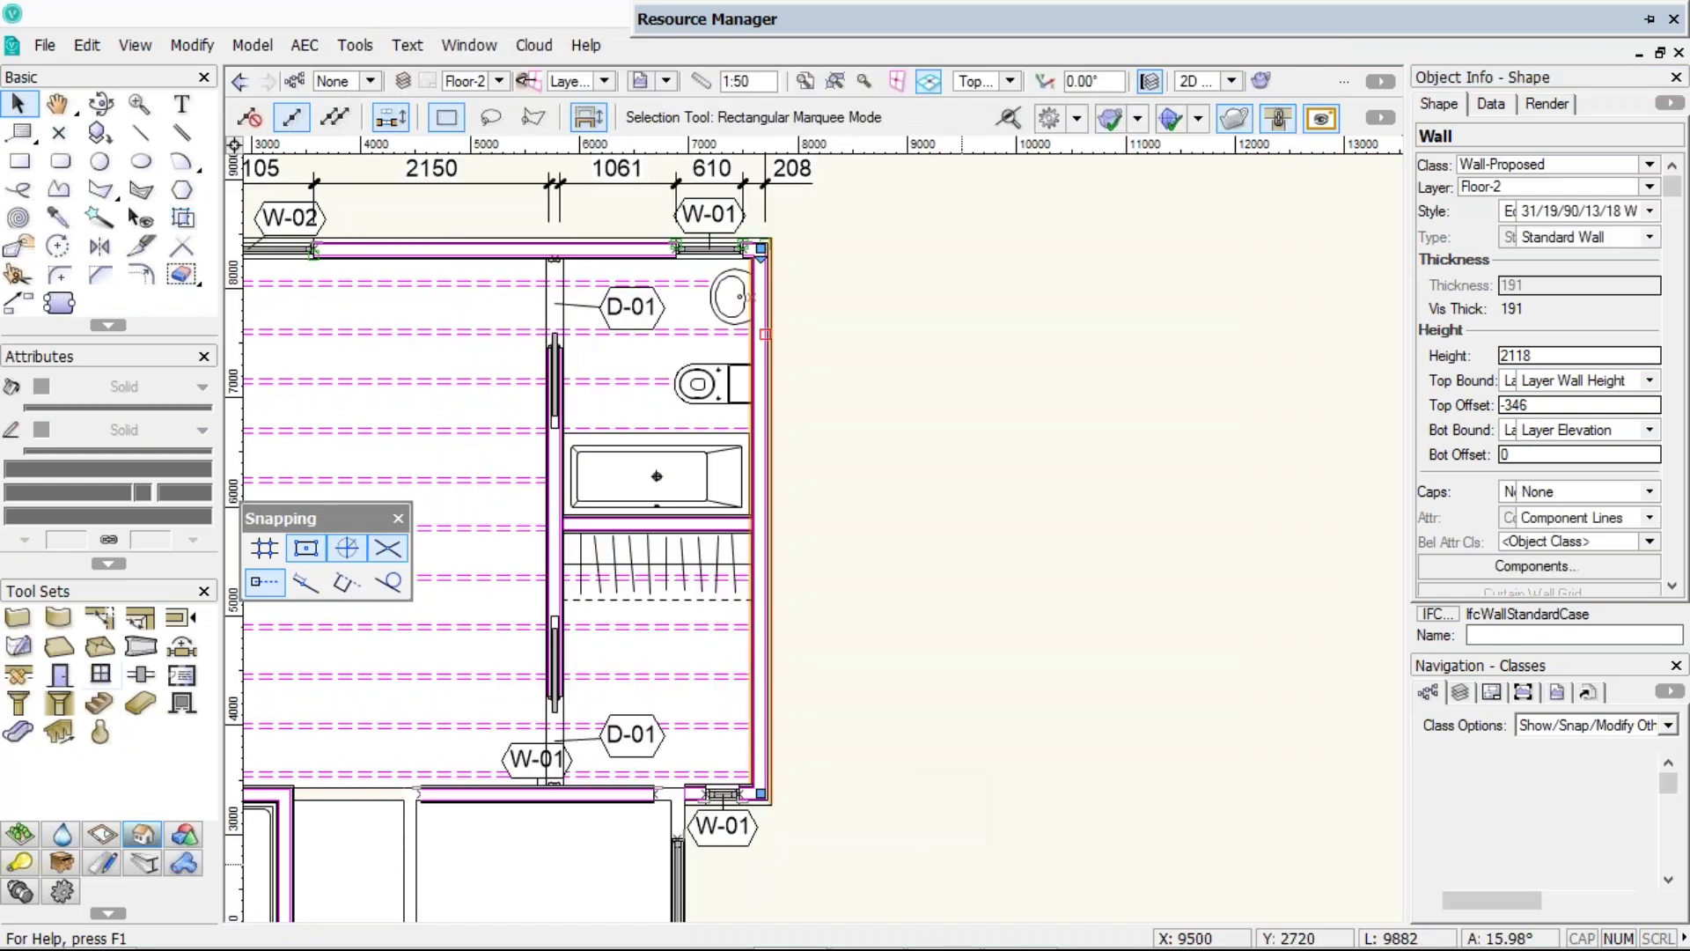
- Edit the 13/90/13 Internal Wall style in Slab Associations.vwx so its Frame is the core with left and right master snap points, and apply the replacement
{"action": "mouse_move", "coordinate": [942, 25]}
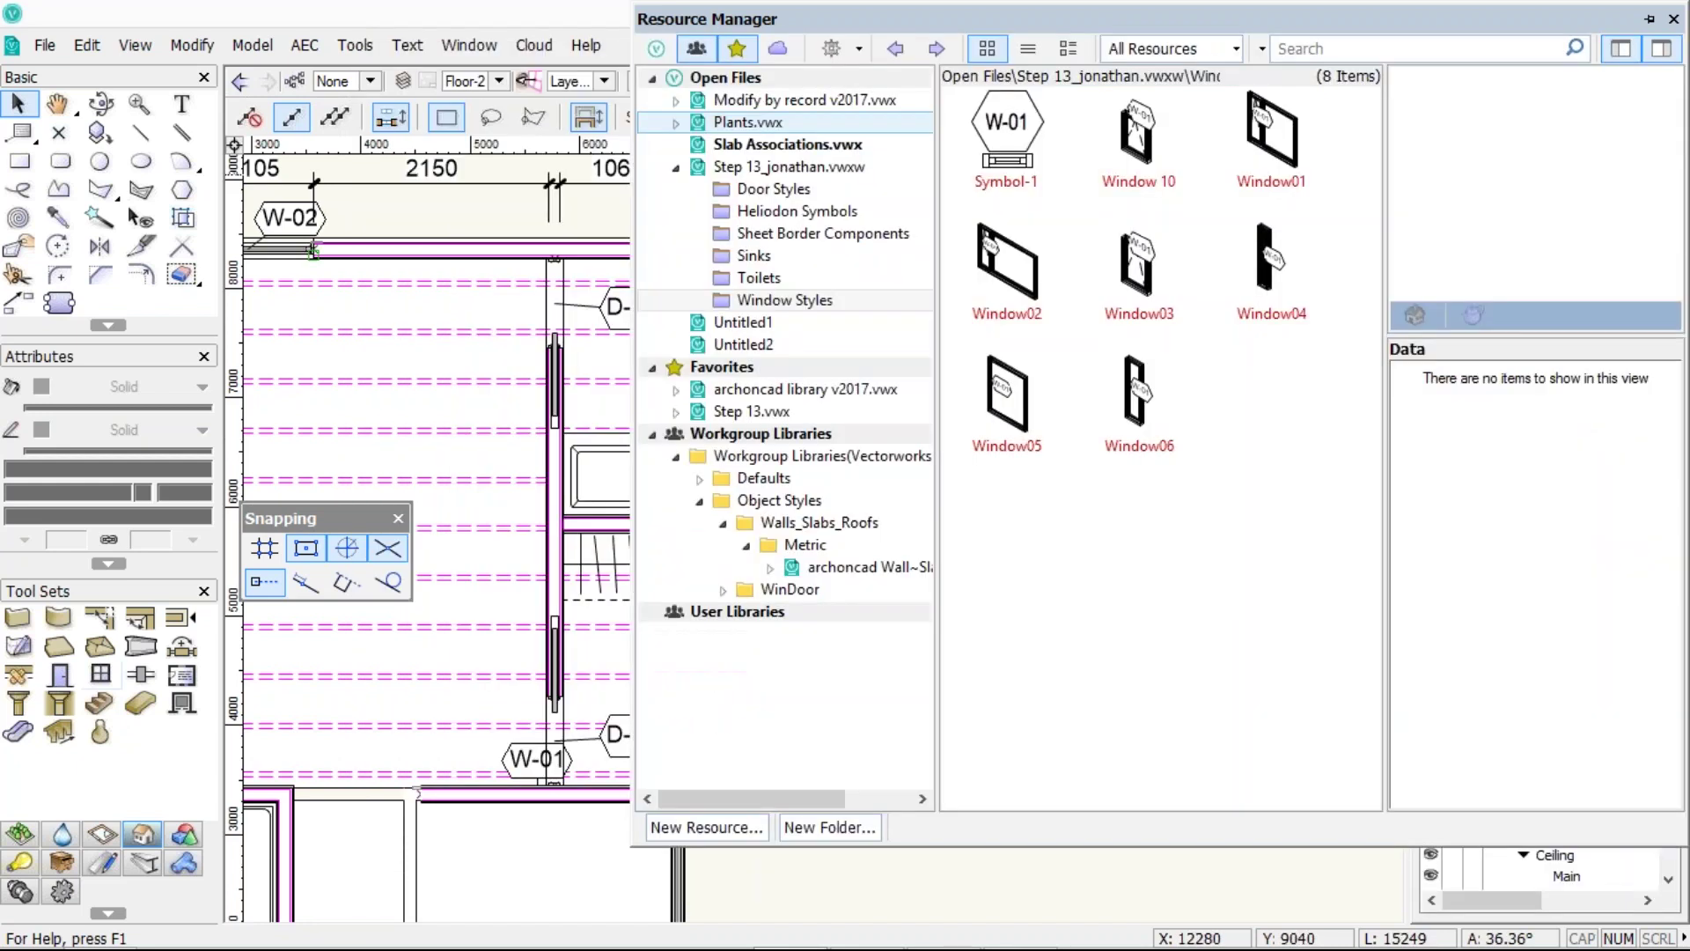
{"action": "left_click", "coordinate": [787, 145]}
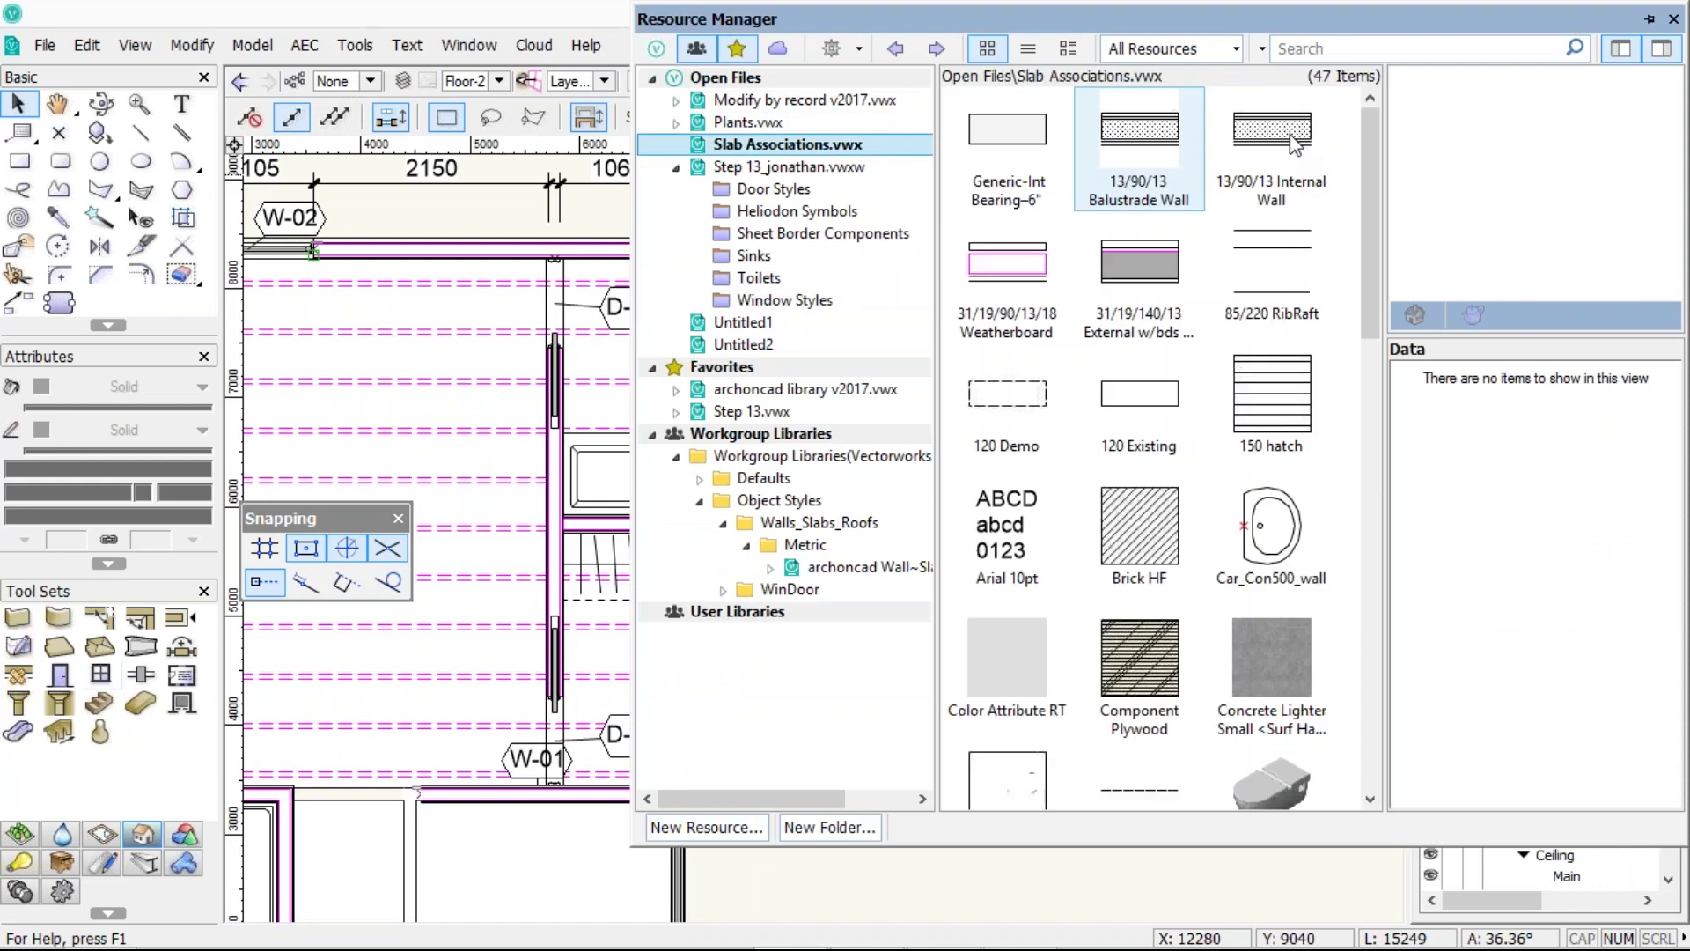
{"action": "left_click", "coordinate": [1296, 143]}
{"action": "right_click", "coordinate": [1292, 137]}
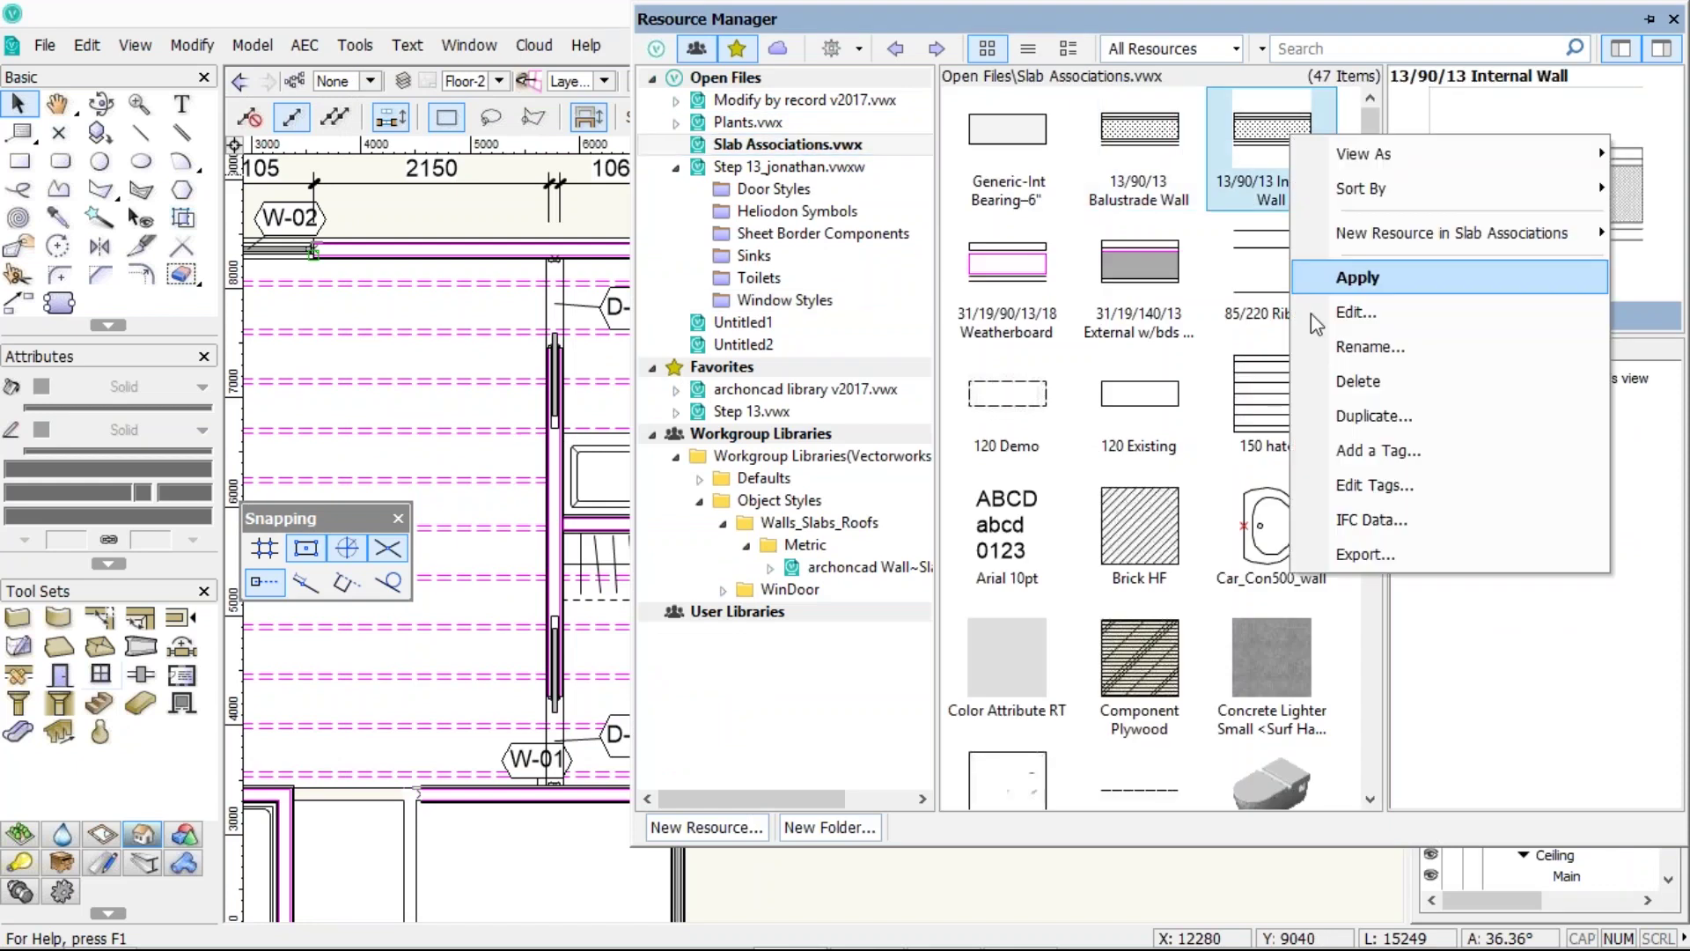
{"action": "left_click", "coordinate": [1312, 313]}
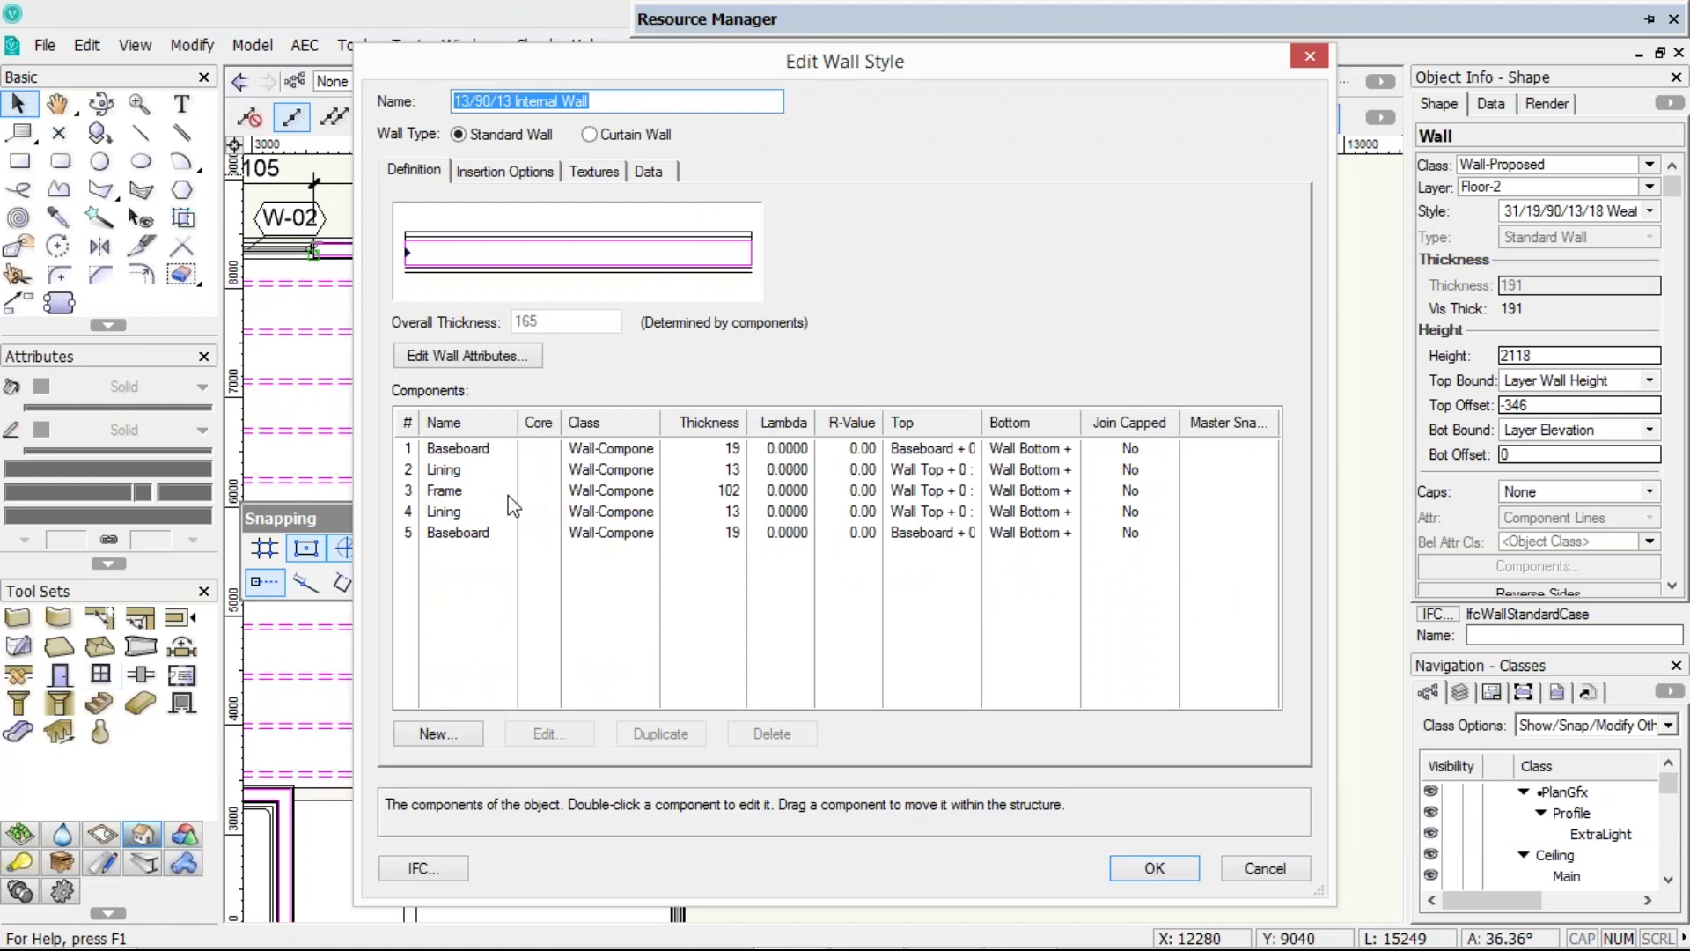
{"action": "left_click", "coordinate": [509, 493]}
{"action": "left_click", "coordinate": [549, 733]}
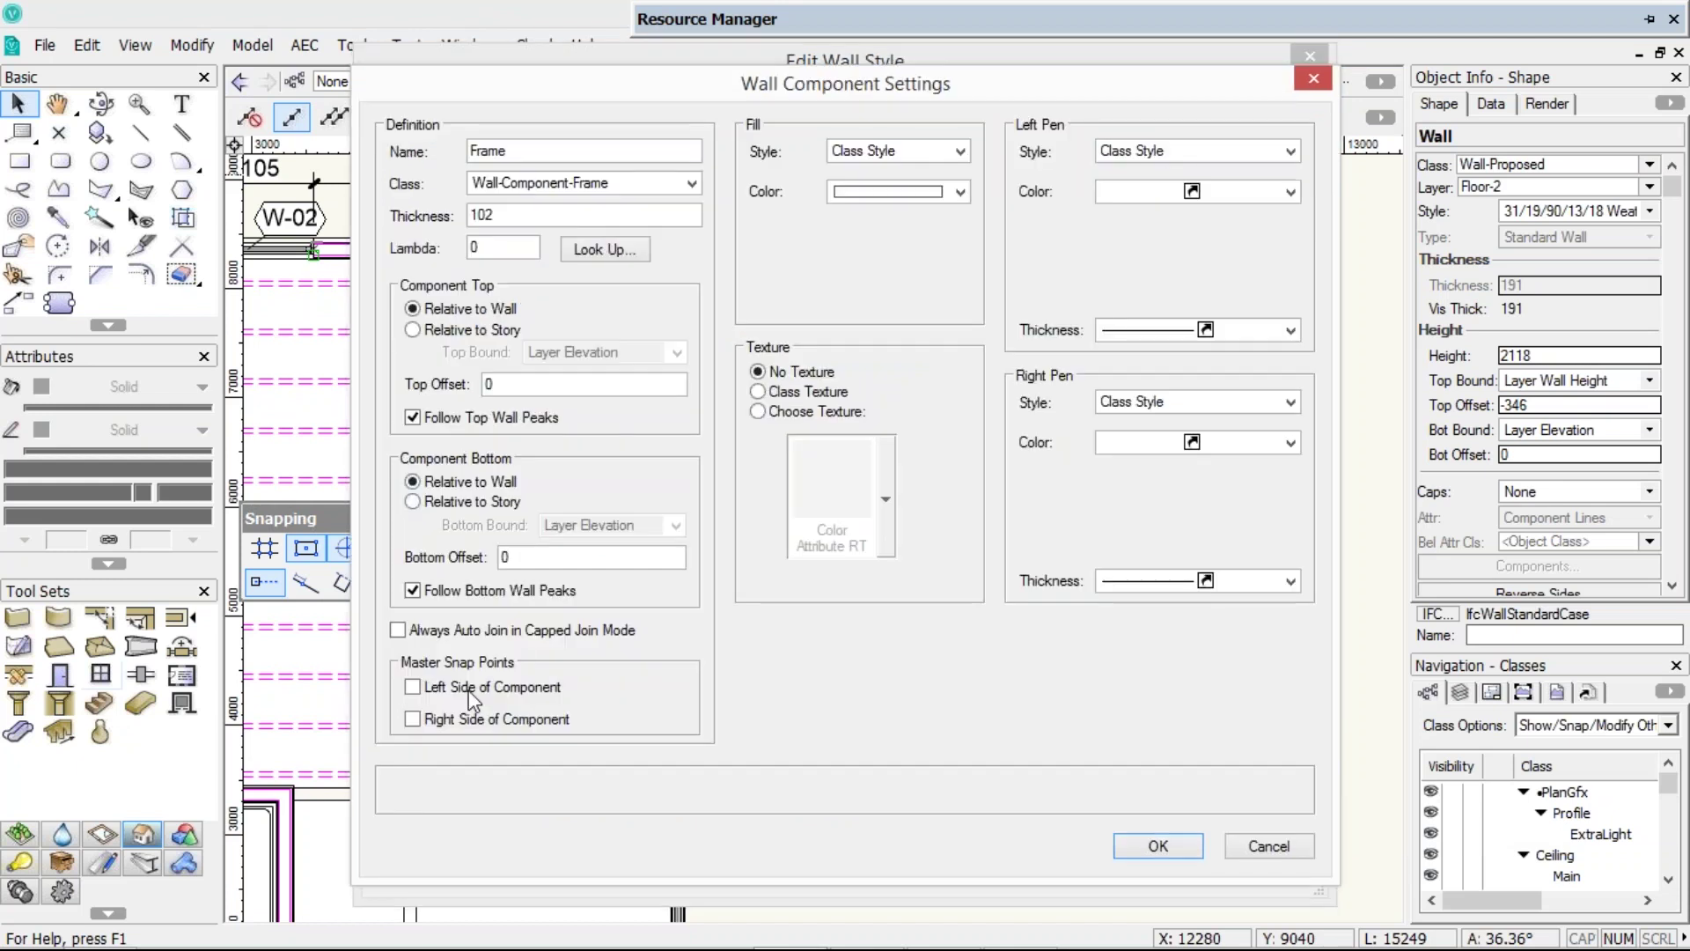
{"action": "left_click", "coordinate": [1157, 847]}
{"action": "left_click", "coordinate": [1154, 868]}
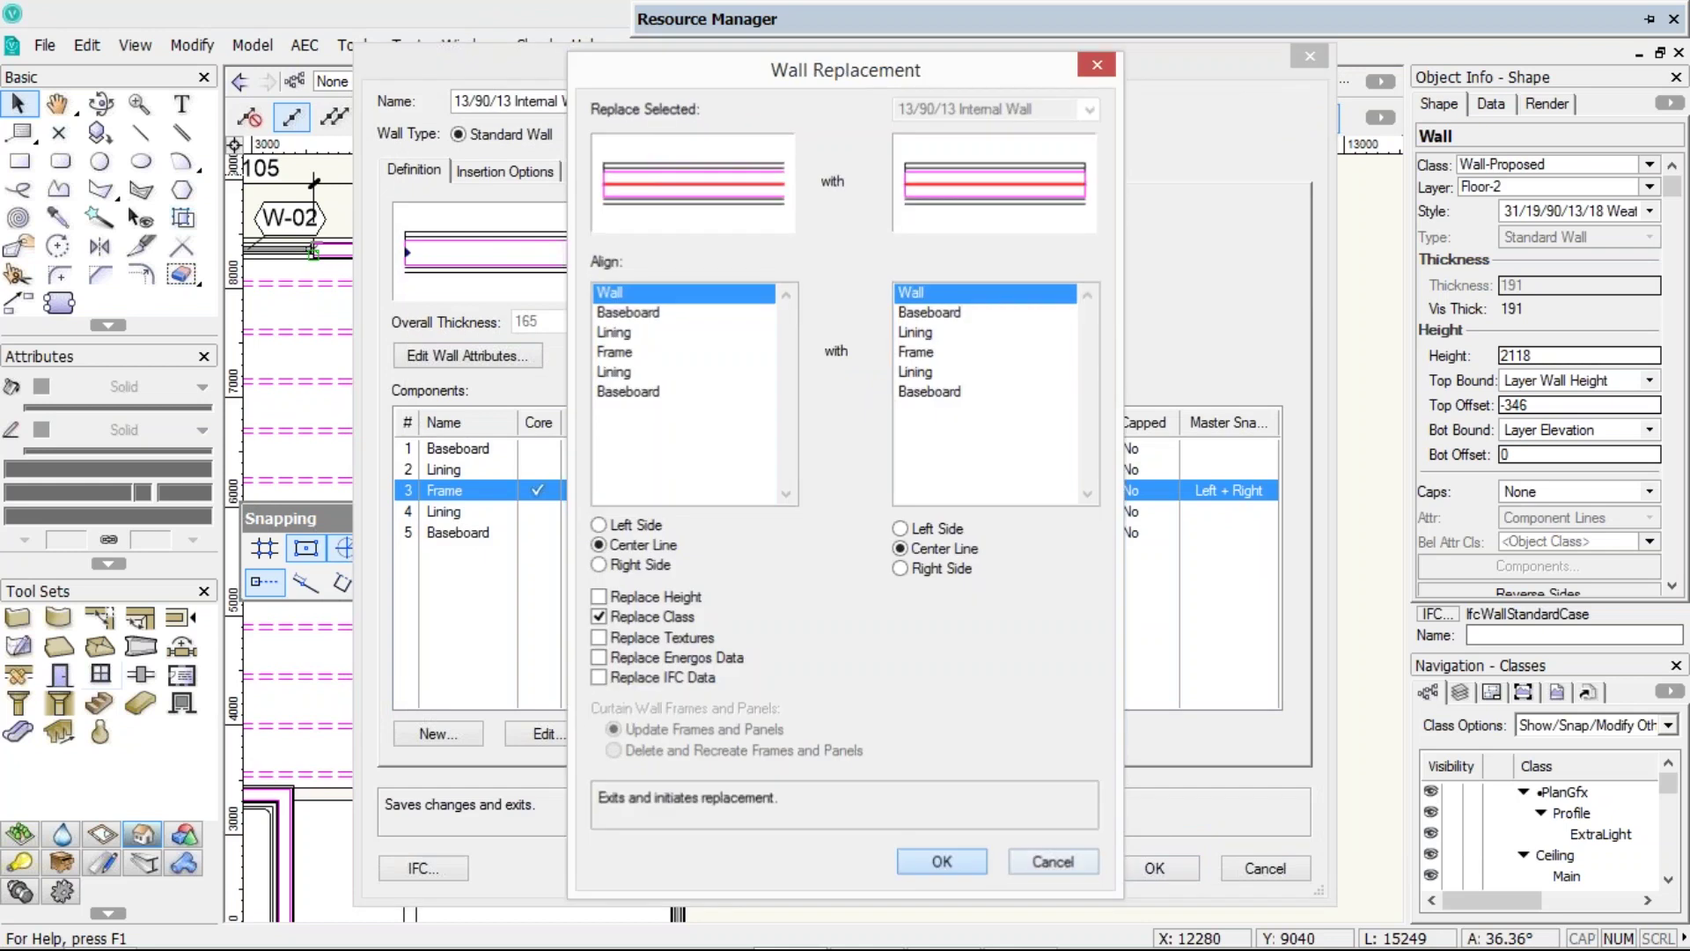
{"action": "left_click", "coordinate": [942, 861]}
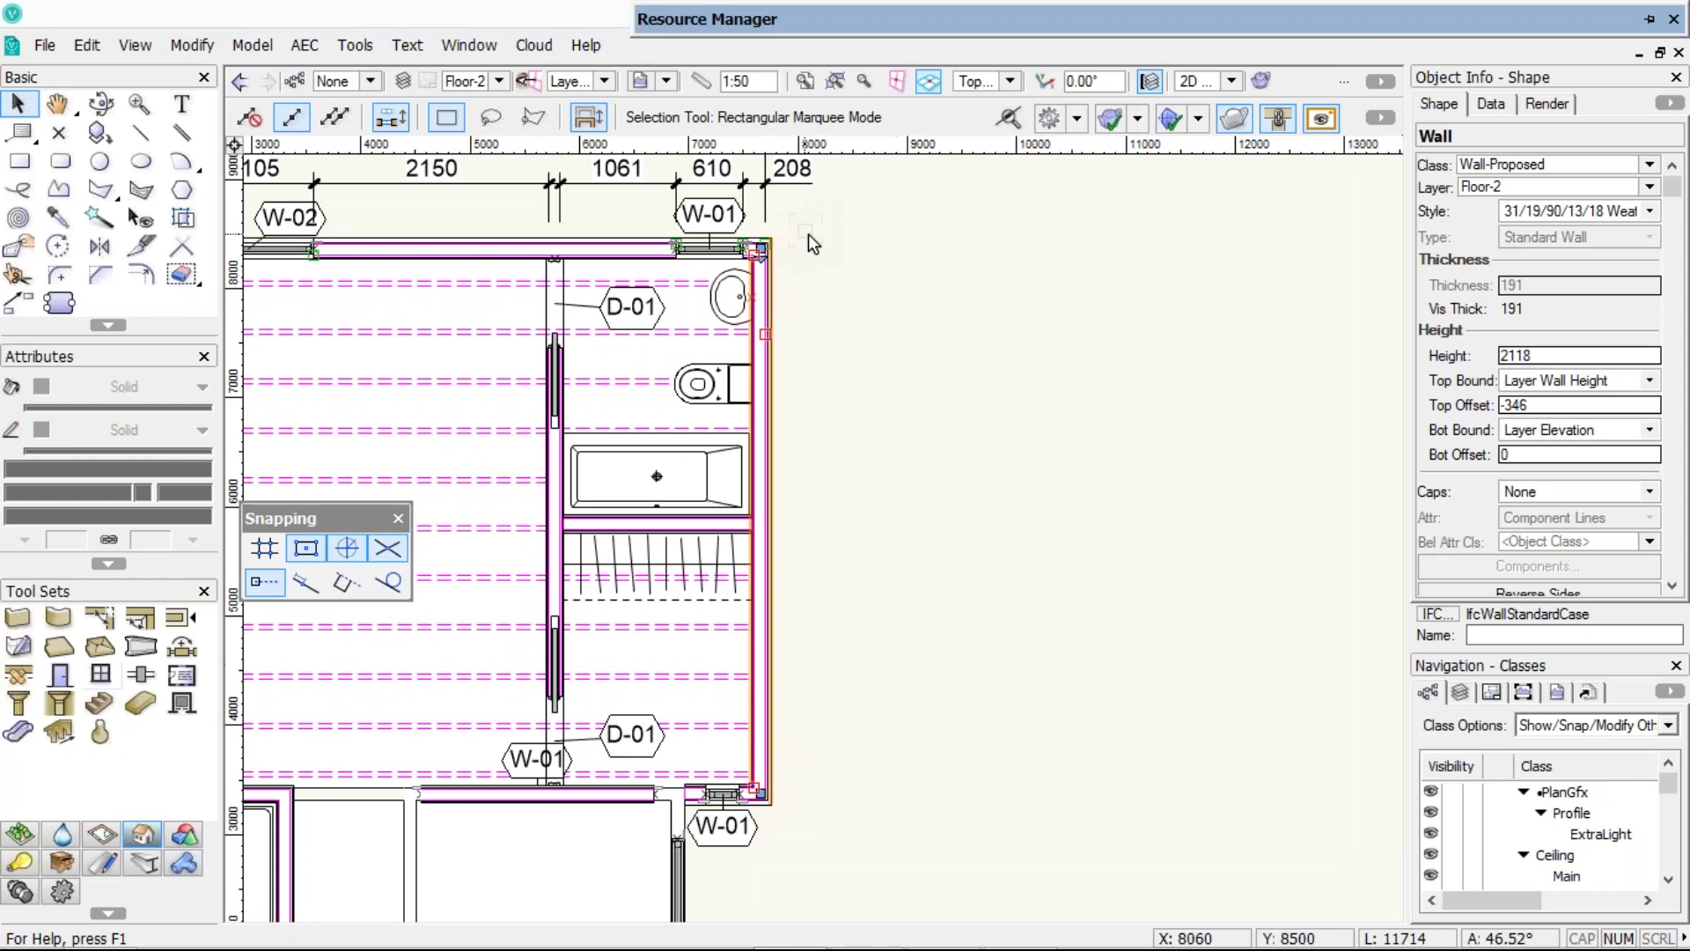
- Dimension the full length of the bathroom's exterior side wall between the outer frame corners, placing the dimension line outside the building
{"action": "key", "text": "p"}
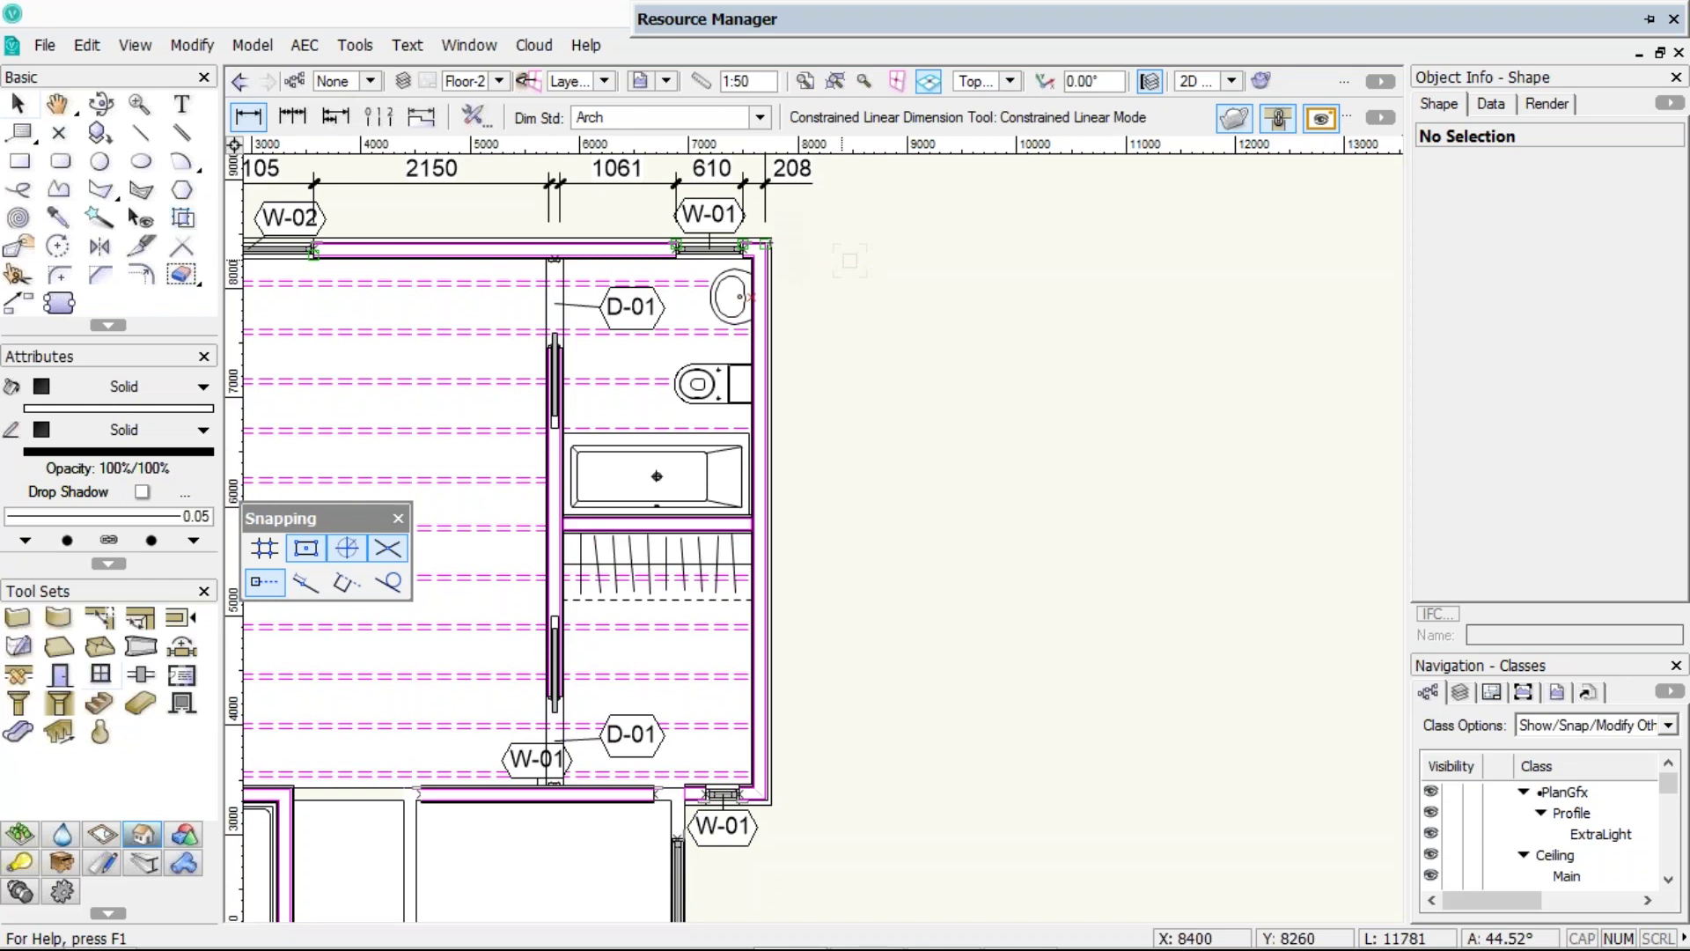
{"action": "left_click", "coordinate": [765, 244]}
{"action": "left_click", "coordinate": [765, 799]}
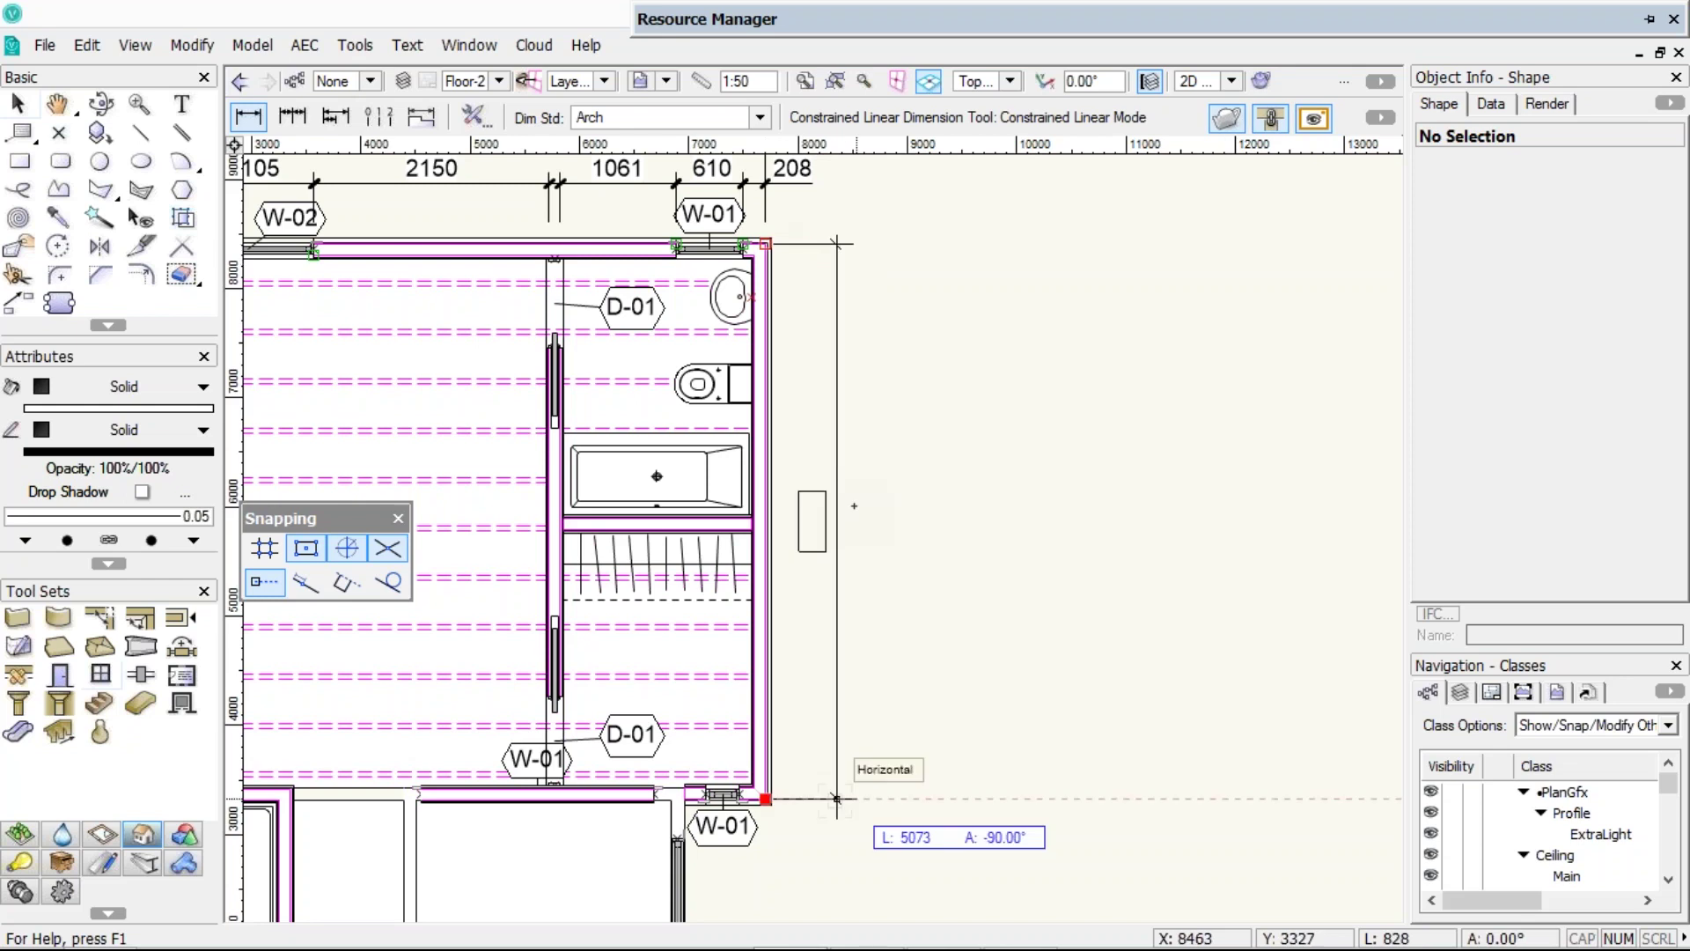
{"action": "left_click", "coordinate": [898, 797]}
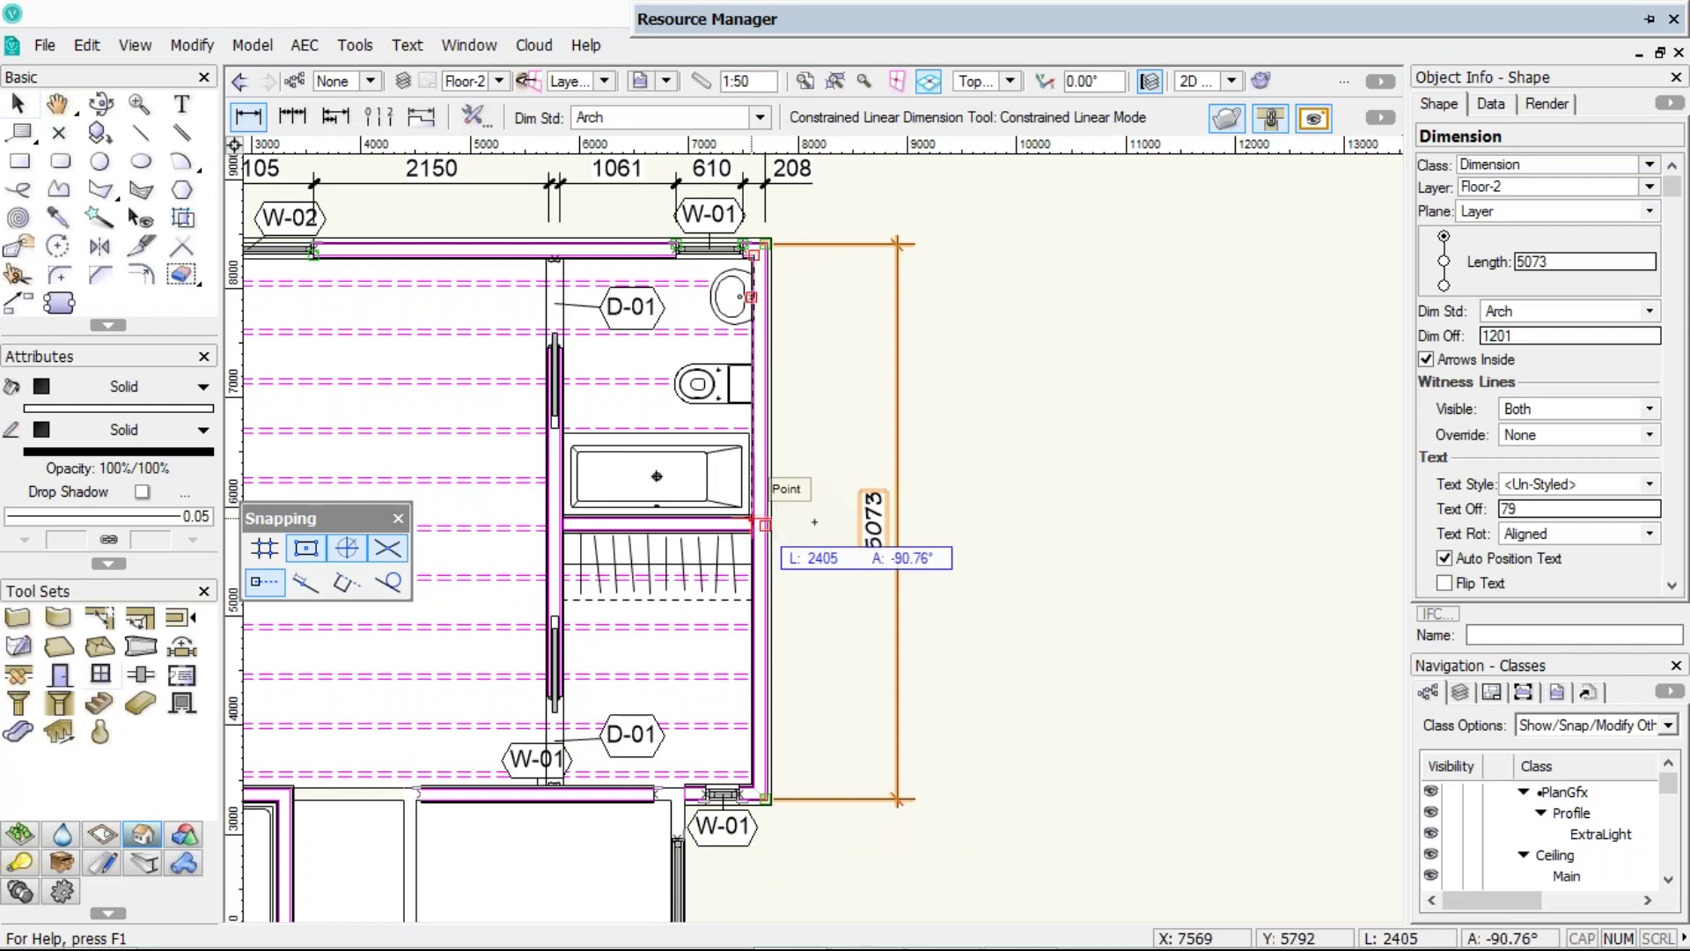
- Add two inner dimensions along the exterior side wall, from the frame corners to each side of the internal wall's frame
{"action": "left_click", "coordinate": [751, 520]}
{"action": "left_click", "coordinate": [815, 519]}
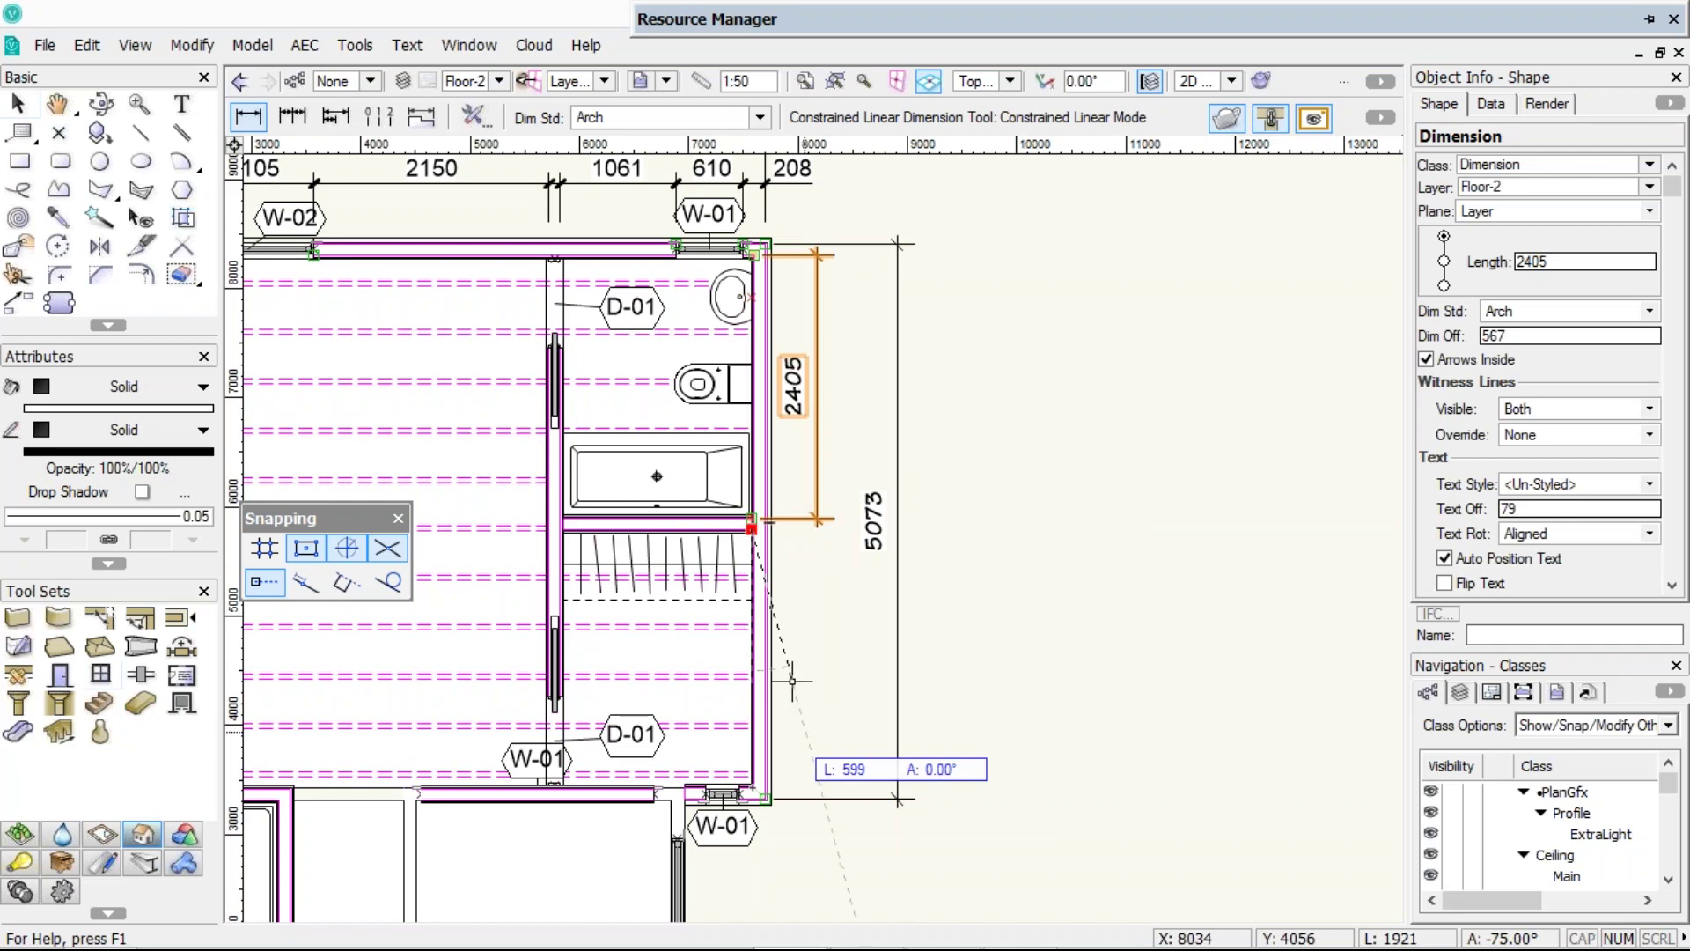
{"action": "left_click", "coordinate": [754, 787]}
{"action": "left_click", "coordinate": [817, 528]}
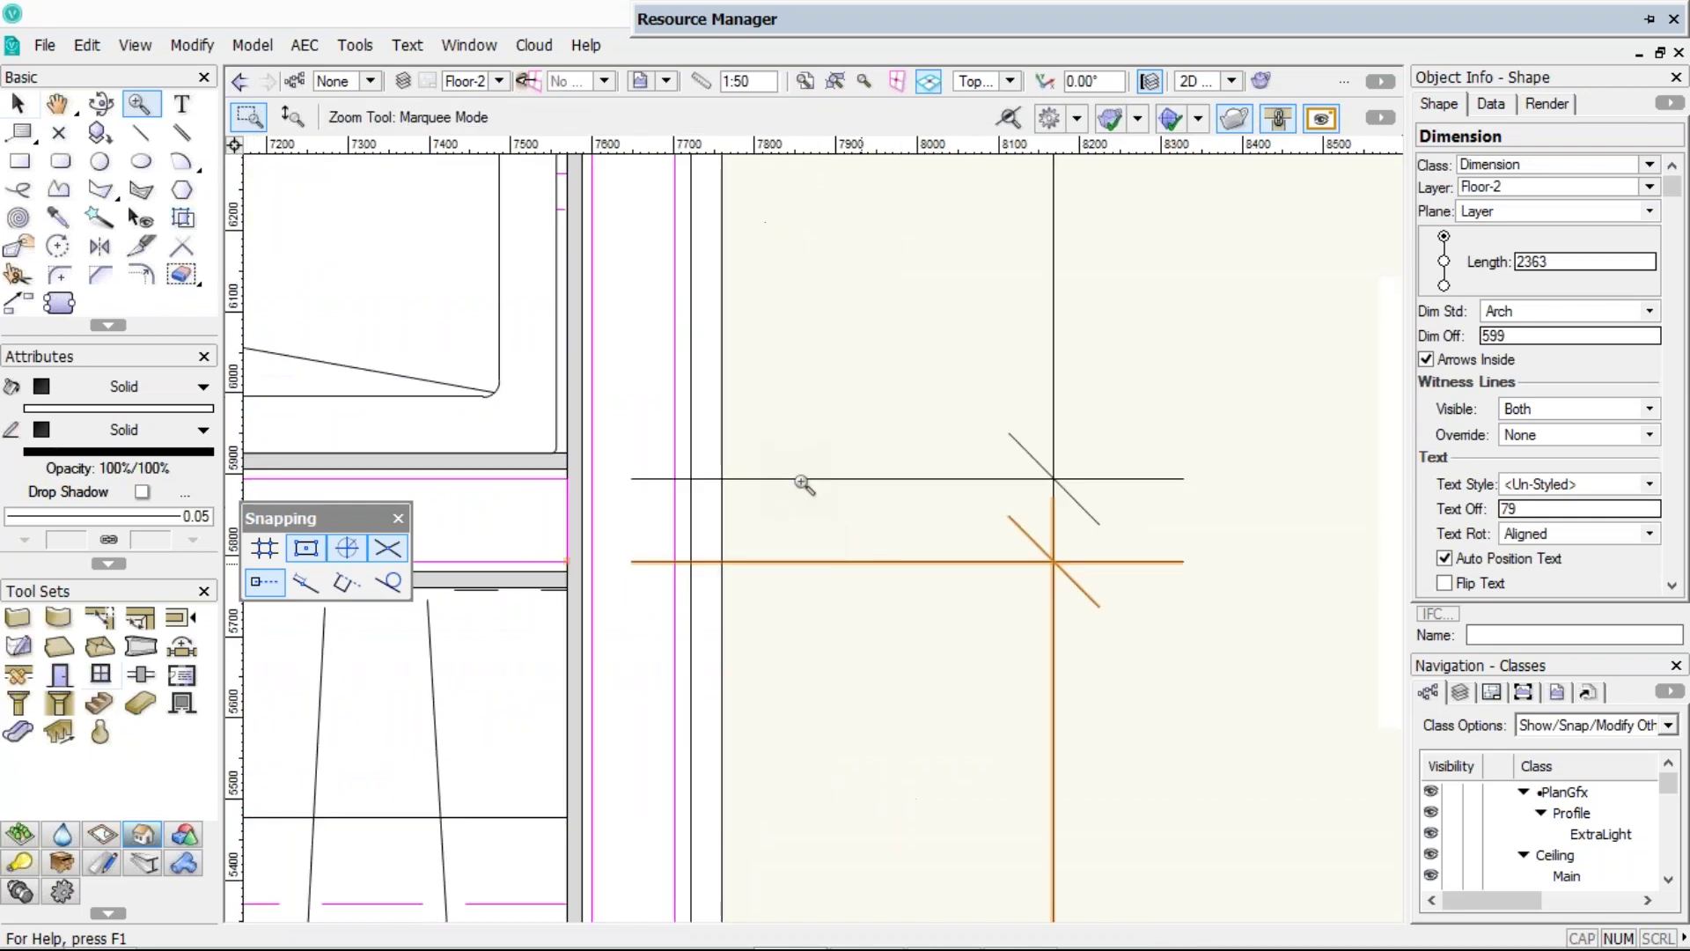
- Examine where the new dimensions' witness lines meet the wall framing at the internal wall and the outer corner
{"action": "key", "text": "x"}
{"action": "left_click", "coordinate": [808, 479]}
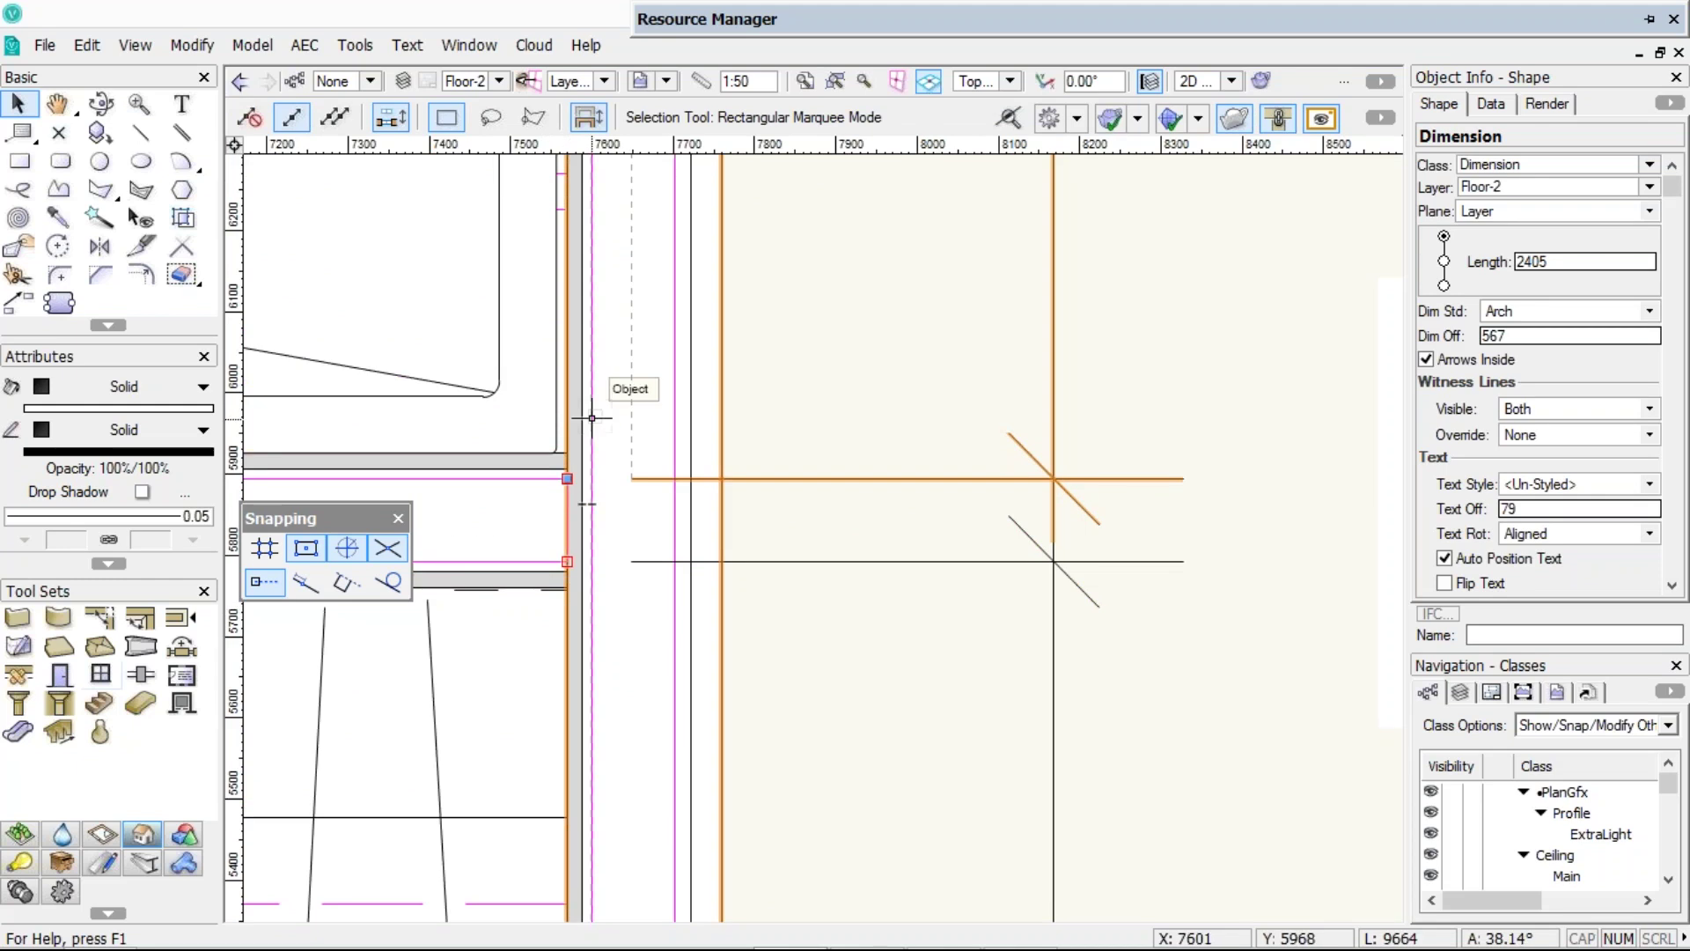
{"action": "scroll", "coordinate": [591, 418], "scroll_direction": "down", "scroll_amount": 2}
{"action": "middle_click_drag", "start_coordinate": [584, 434], "coordinate": [889, 942]}
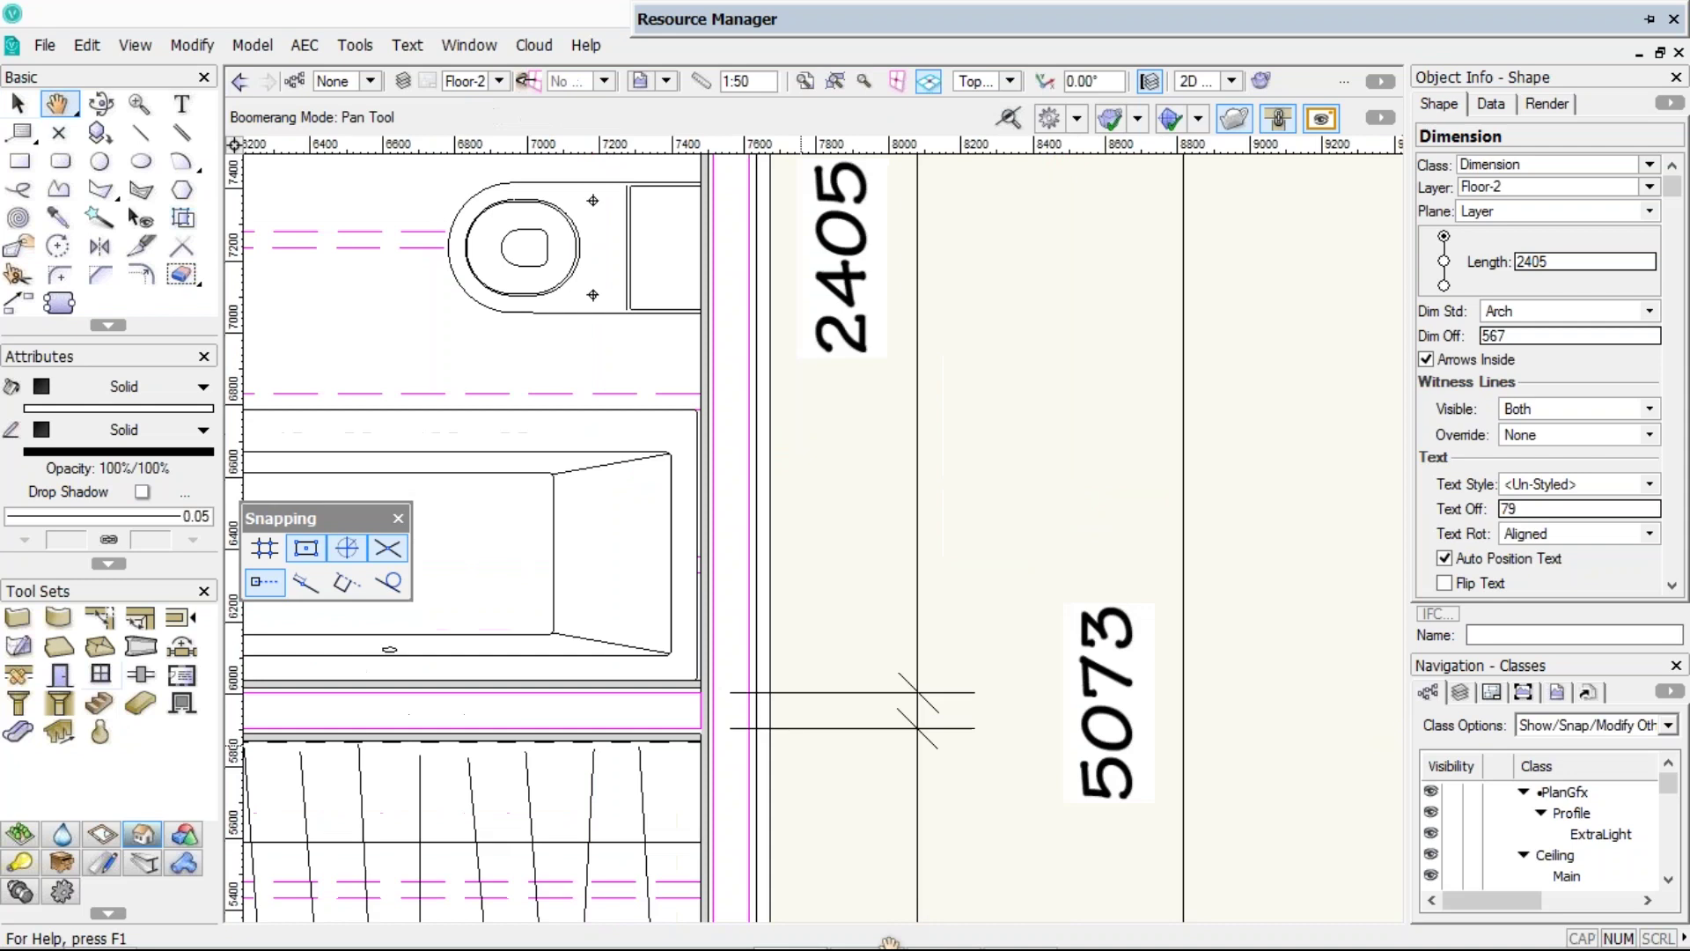
{"action": "middle_click_drag", "start_coordinate": [751, 305], "coordinate": [891, 943]}
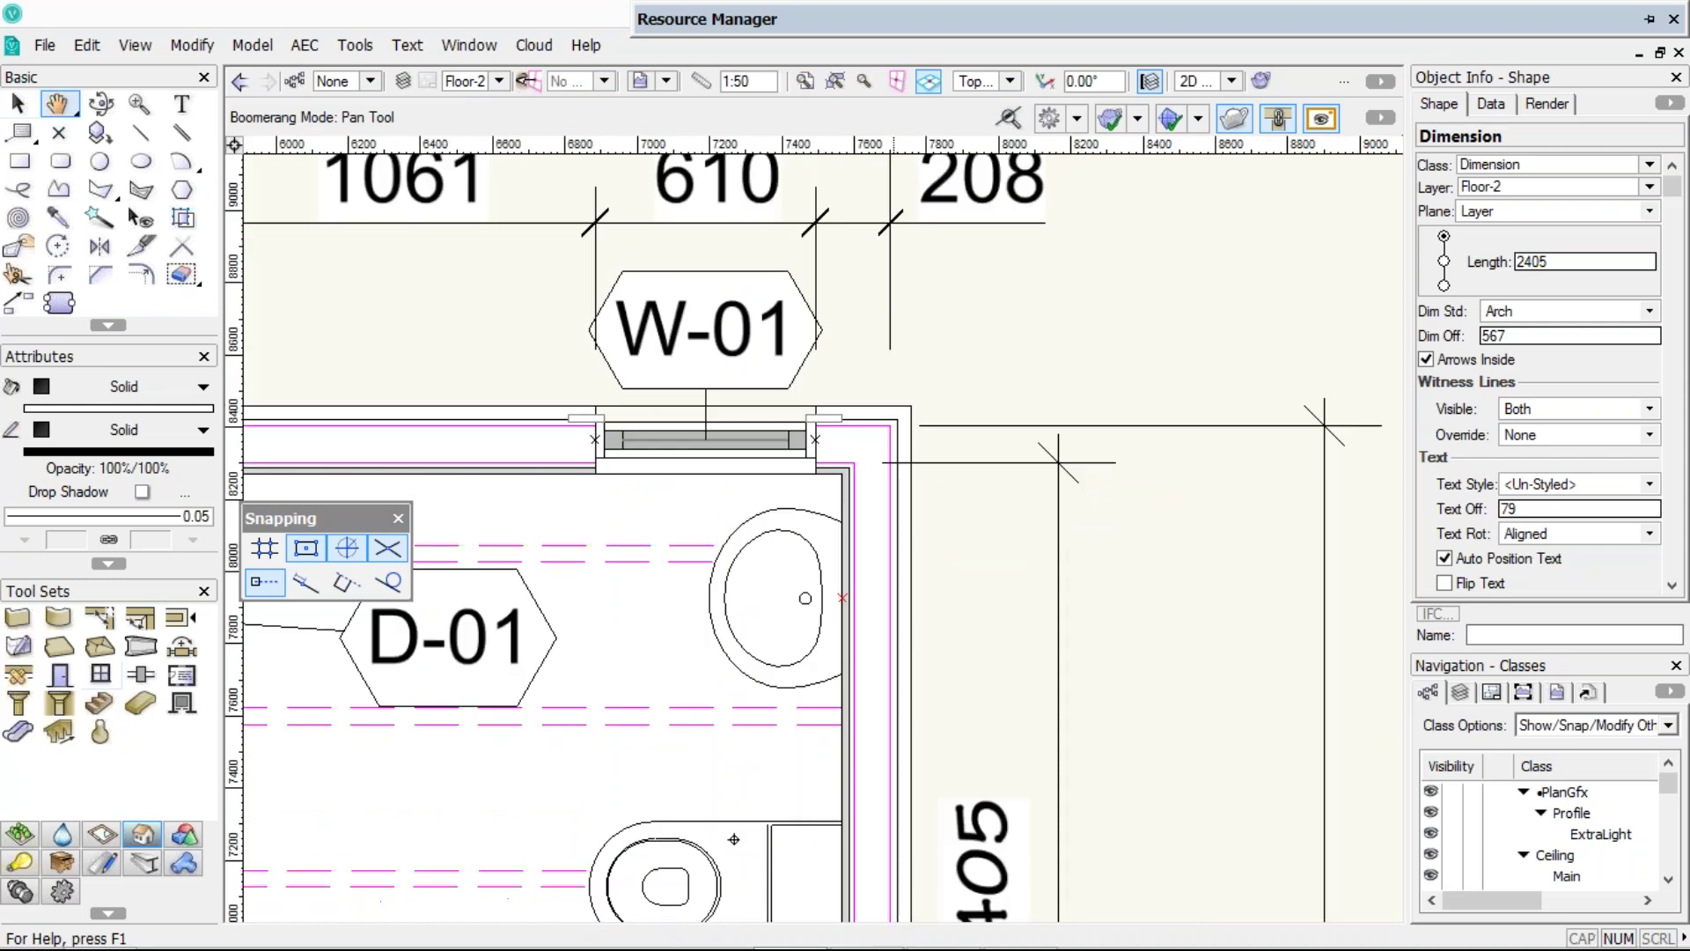
{"action": "left_click", "coordinate": [973, 427]}
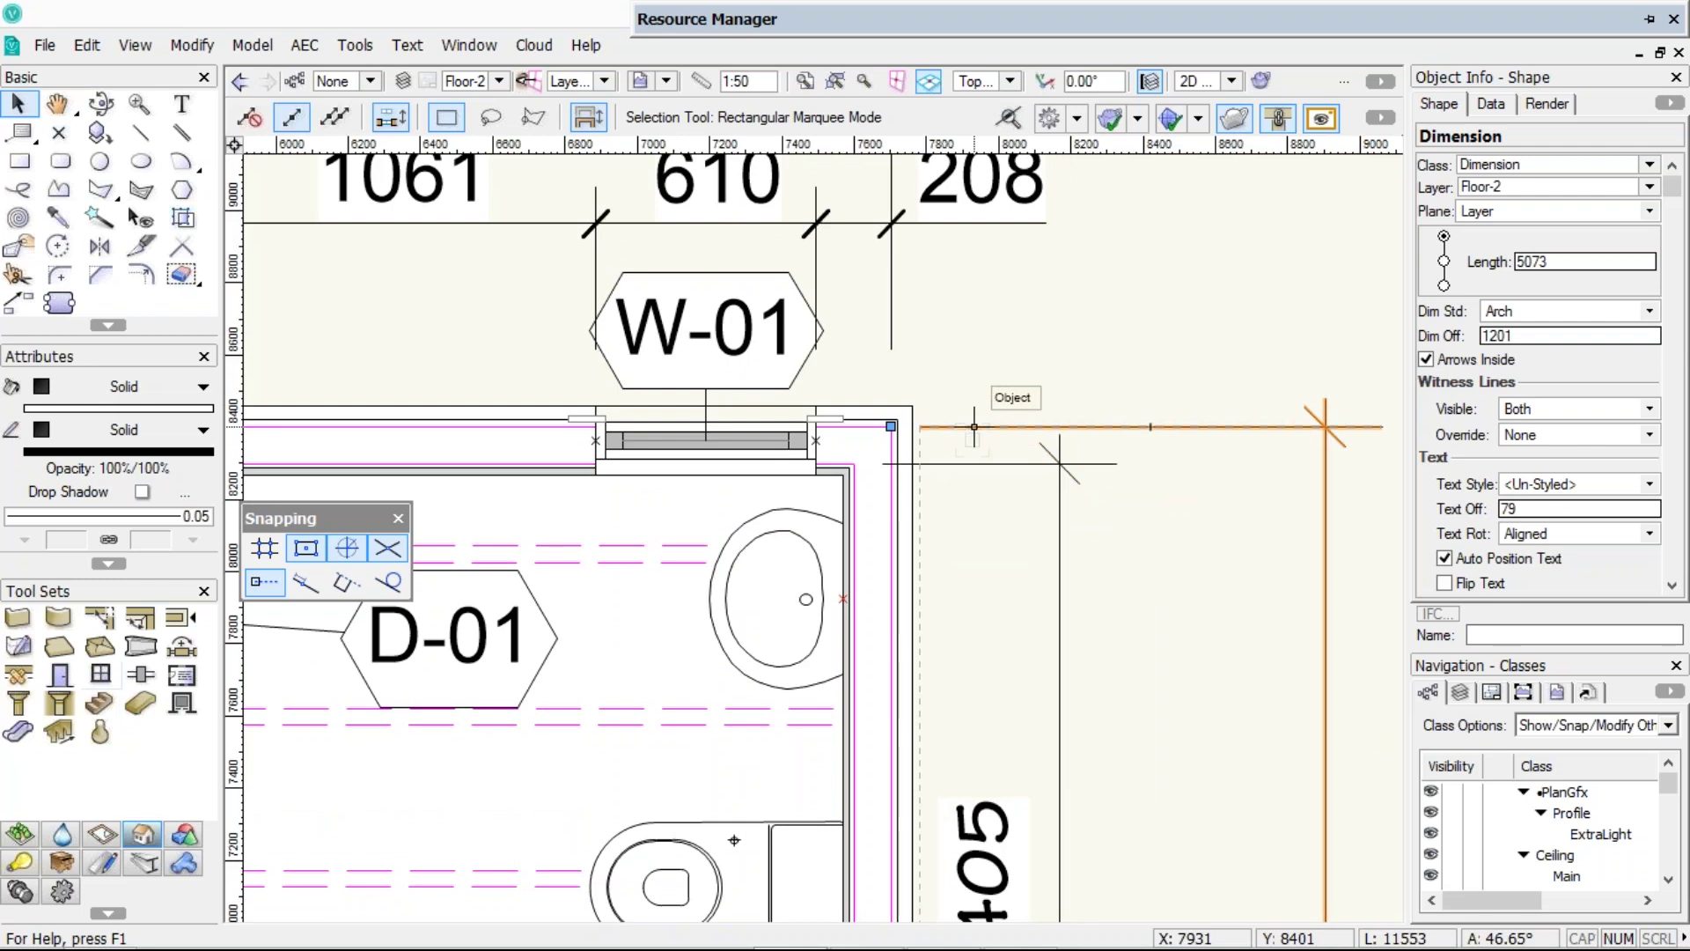
{"action": "scroll", "coordinate": [974, 427], "scroll_direction": "down", "scroll_amount": 5}
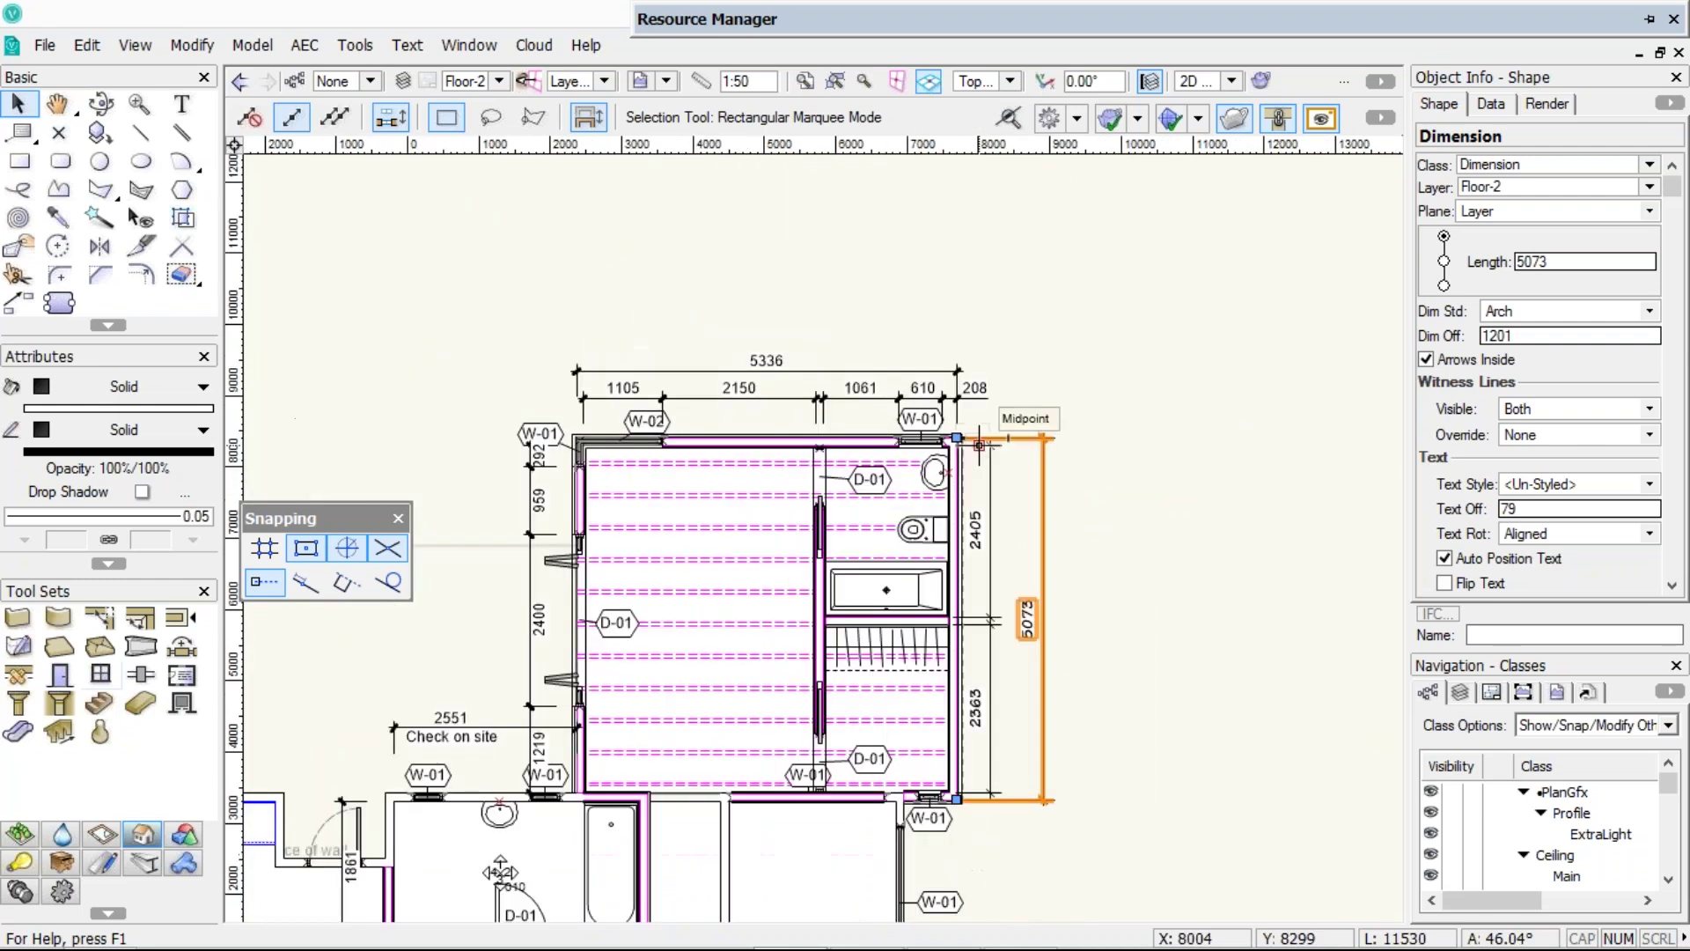
{"action": "scroll", "coordinate": [957, 438], "scroll_direction": "up", "scroll_amount": 2}
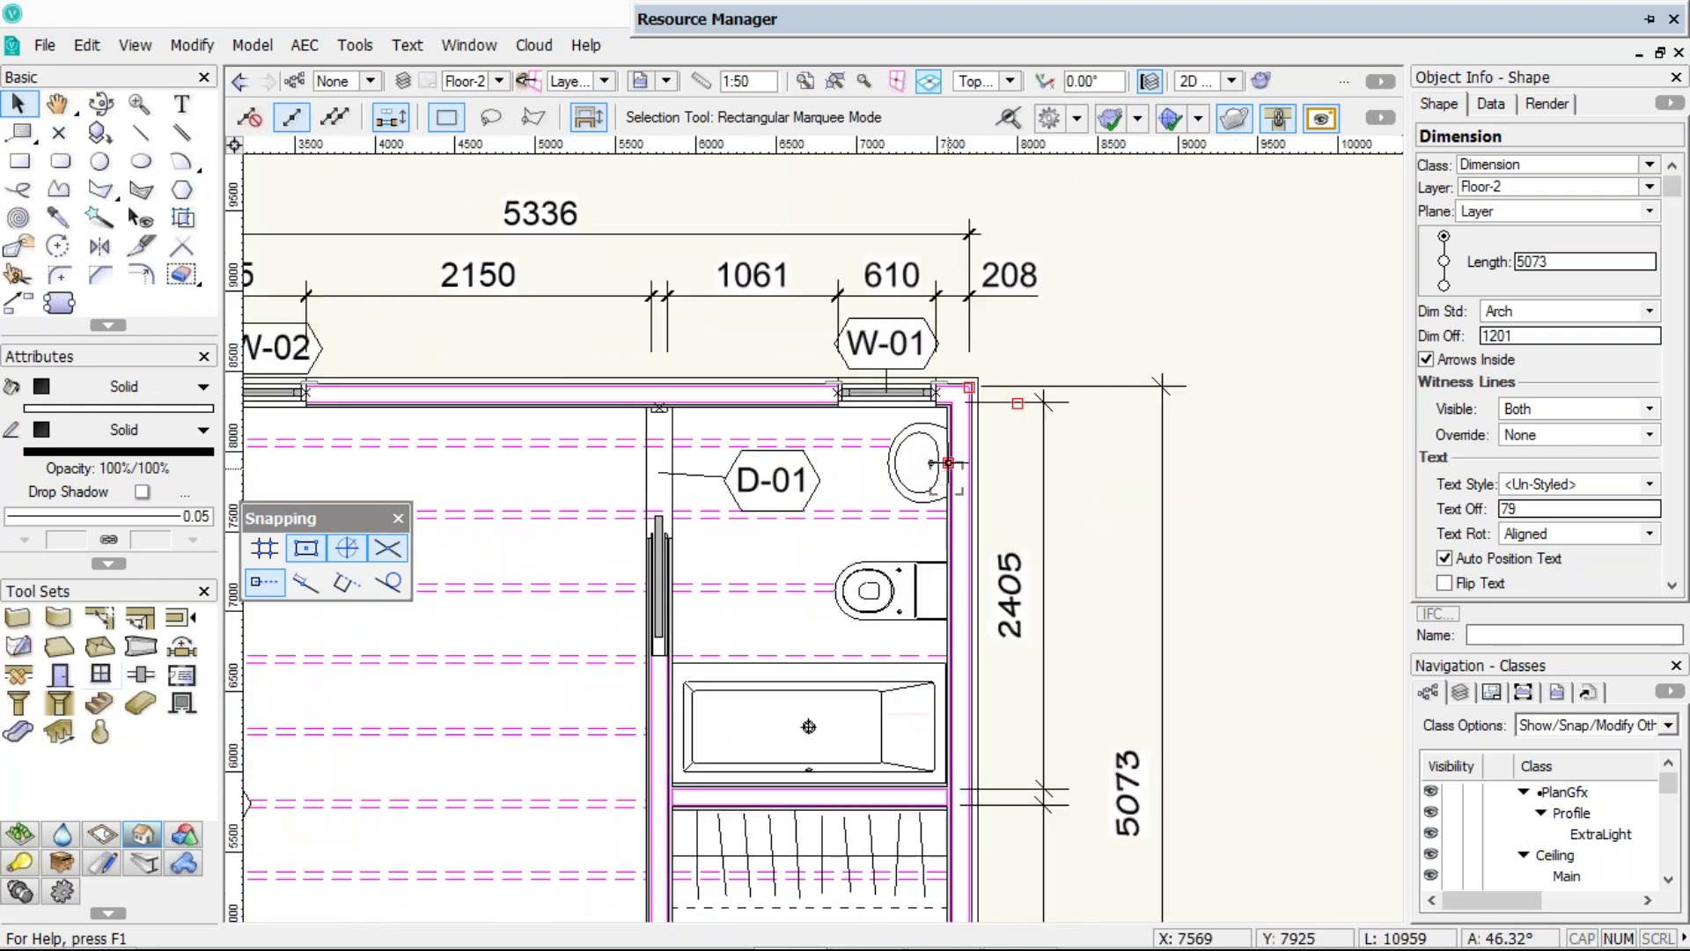
{"action": "scroll", "coordinate": [949, 463], "scroll_direction": "up", "scroll_amount": 1}
- Add a 2D locus at the origin of the toilet symbol's 2D component and make it a master snap point shown outside the snap box
{"action": "left_click", "coordinate": [847, 668]}
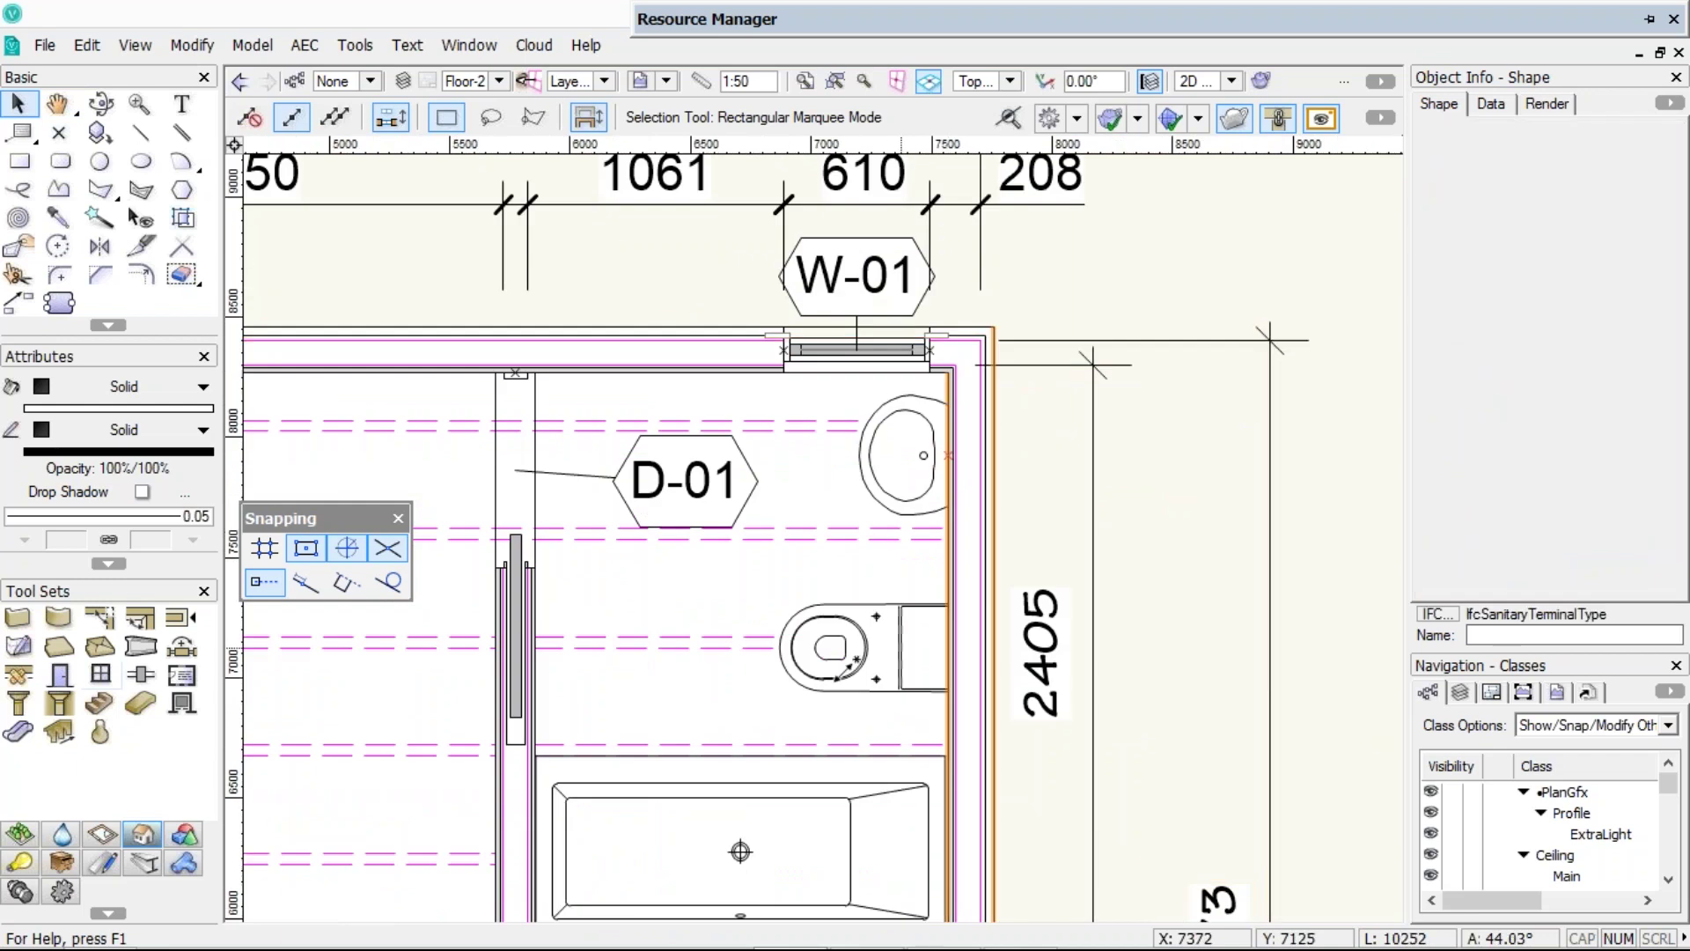
{"action": "right_click", "coordinate": [881, 652]}
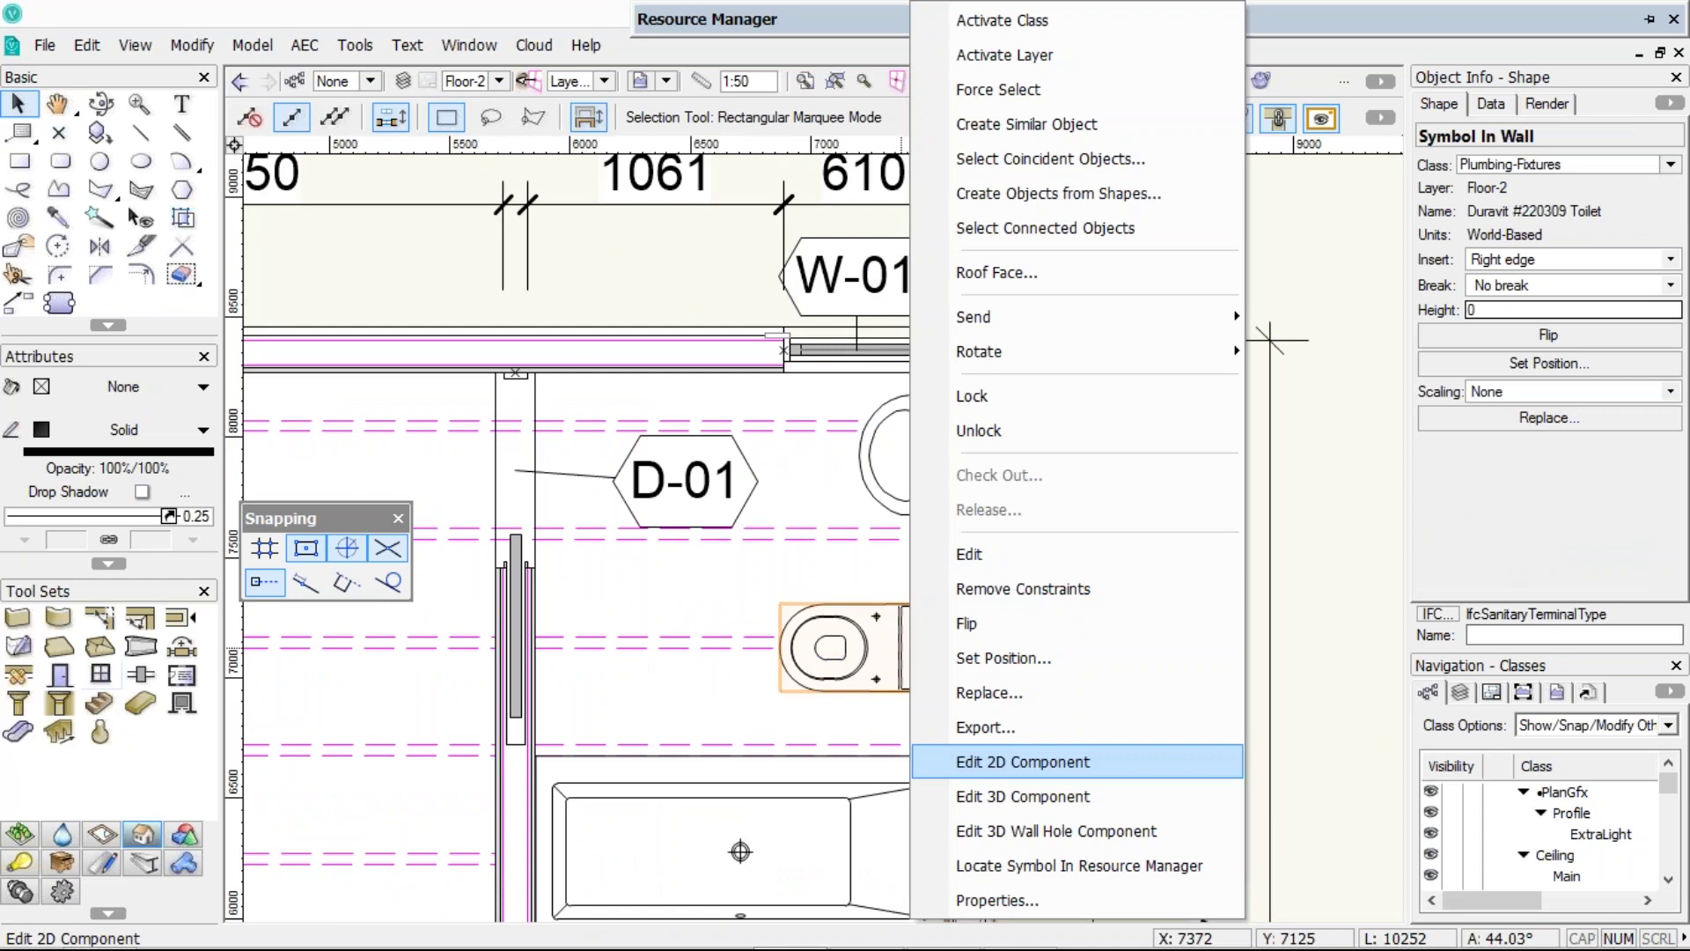
{"action": "left_click", "coordinate": [1023, 761]}
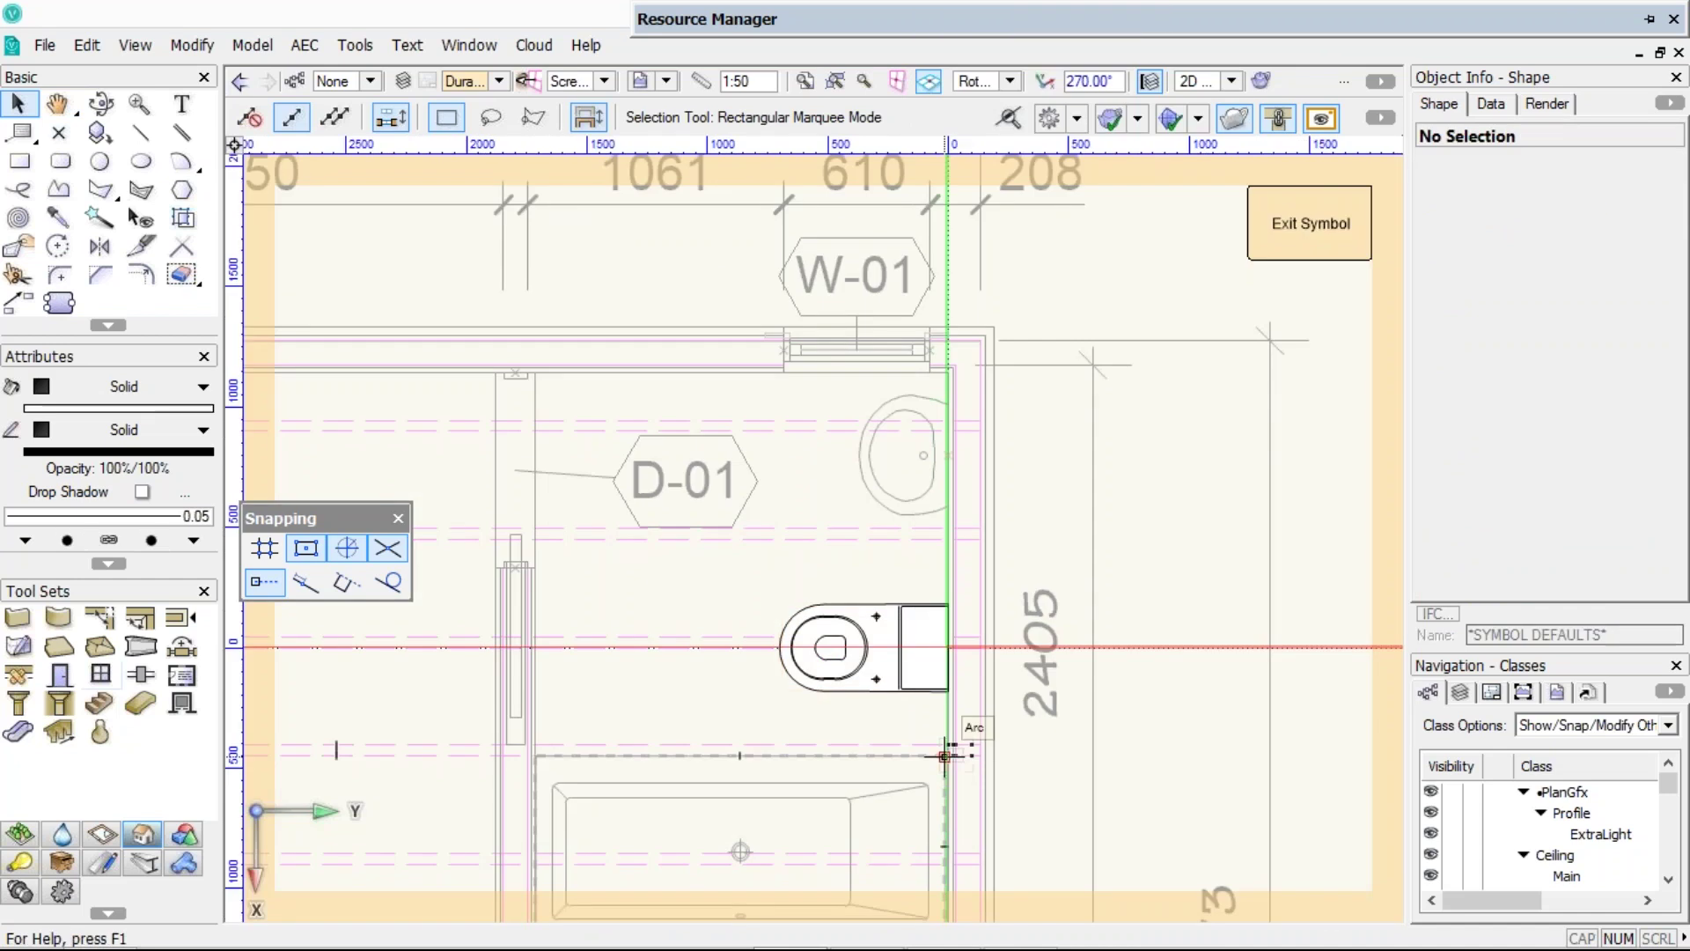
{"action": "left_click", "coordinate": [59, 132]}
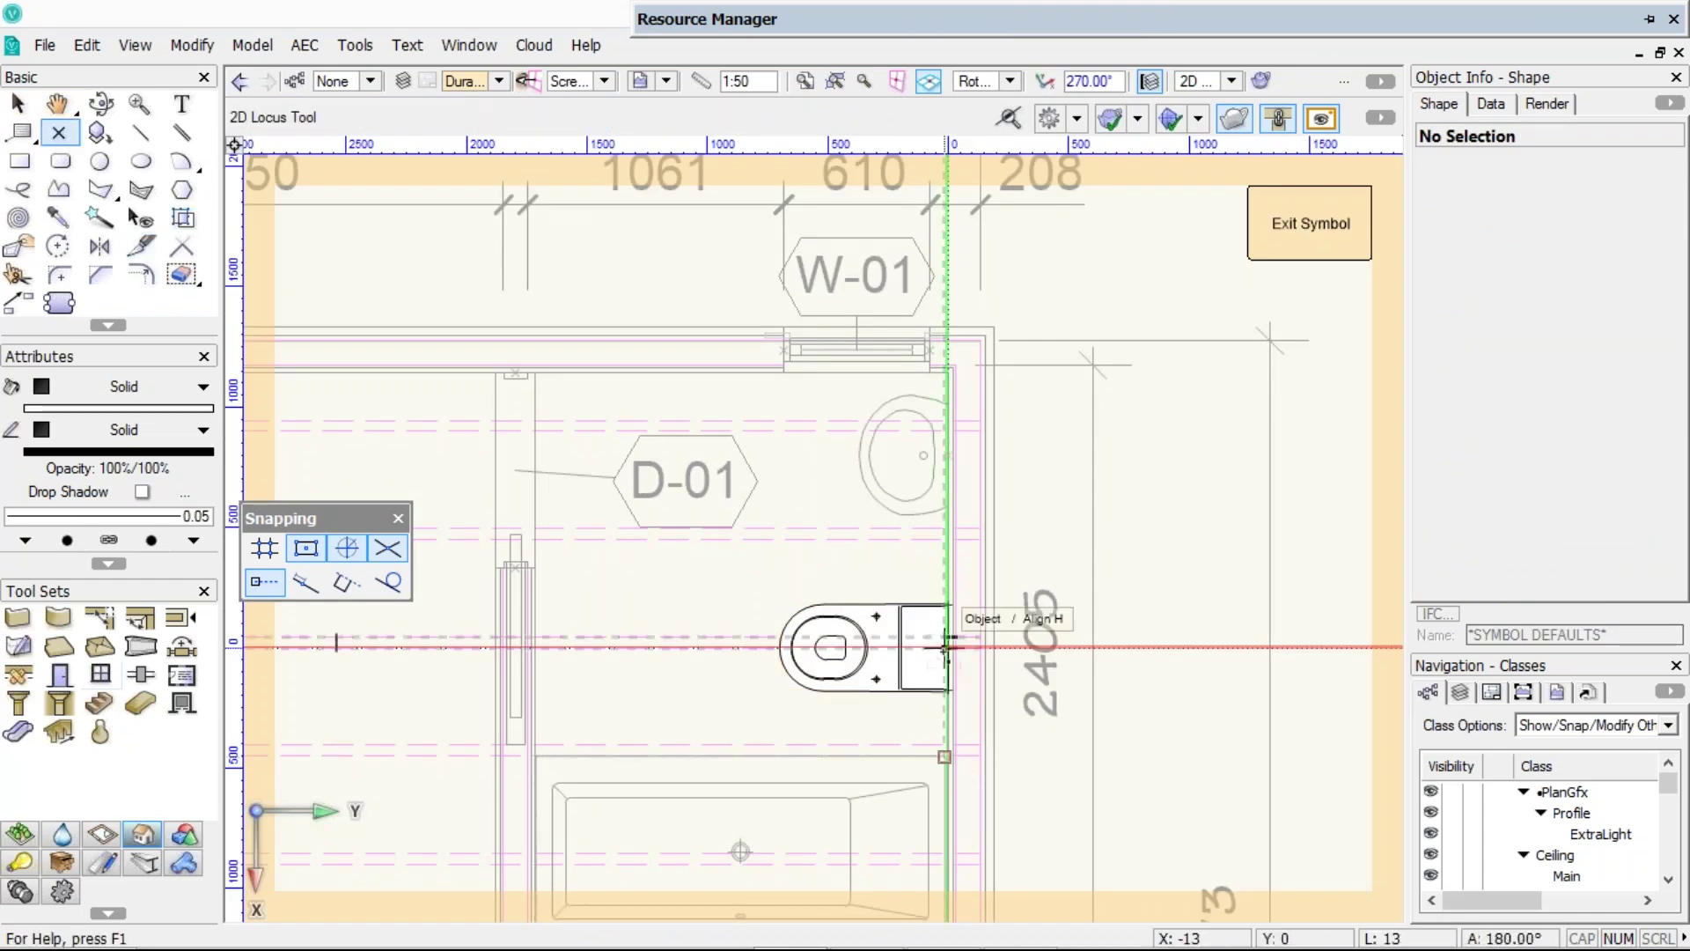
{"action": "scroll", "coordinate": [948, 648], "scroll_direction": "up", "scroll_amount": 5}
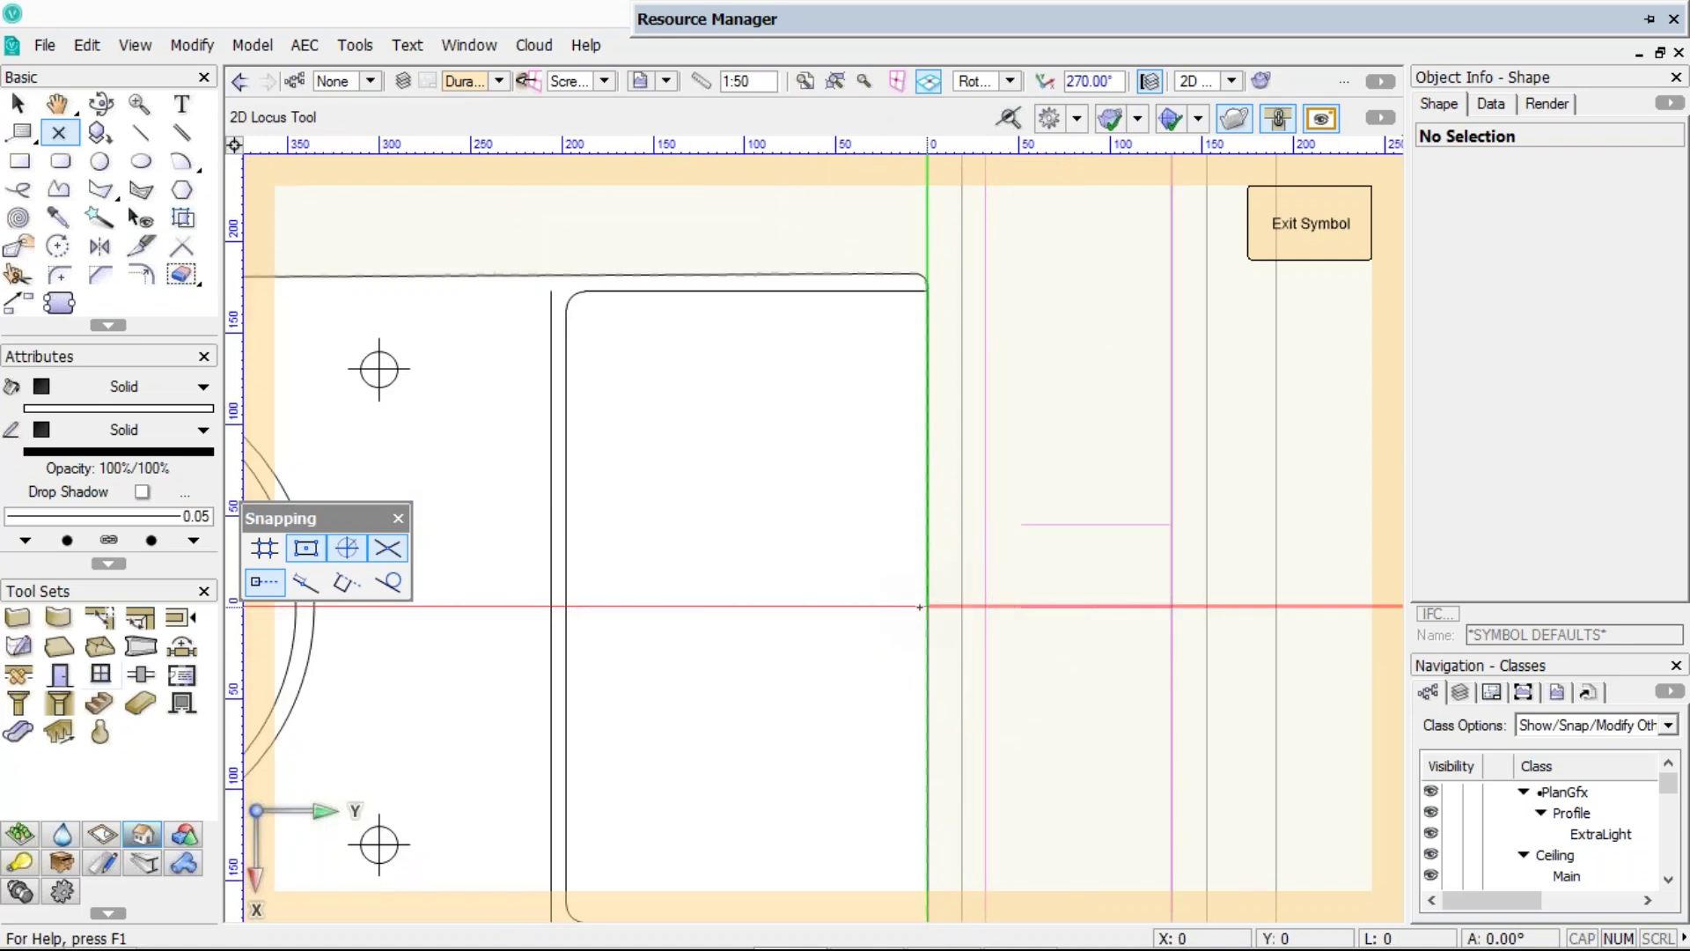
{"action": "left_click", "coordinate": [924, 606]}
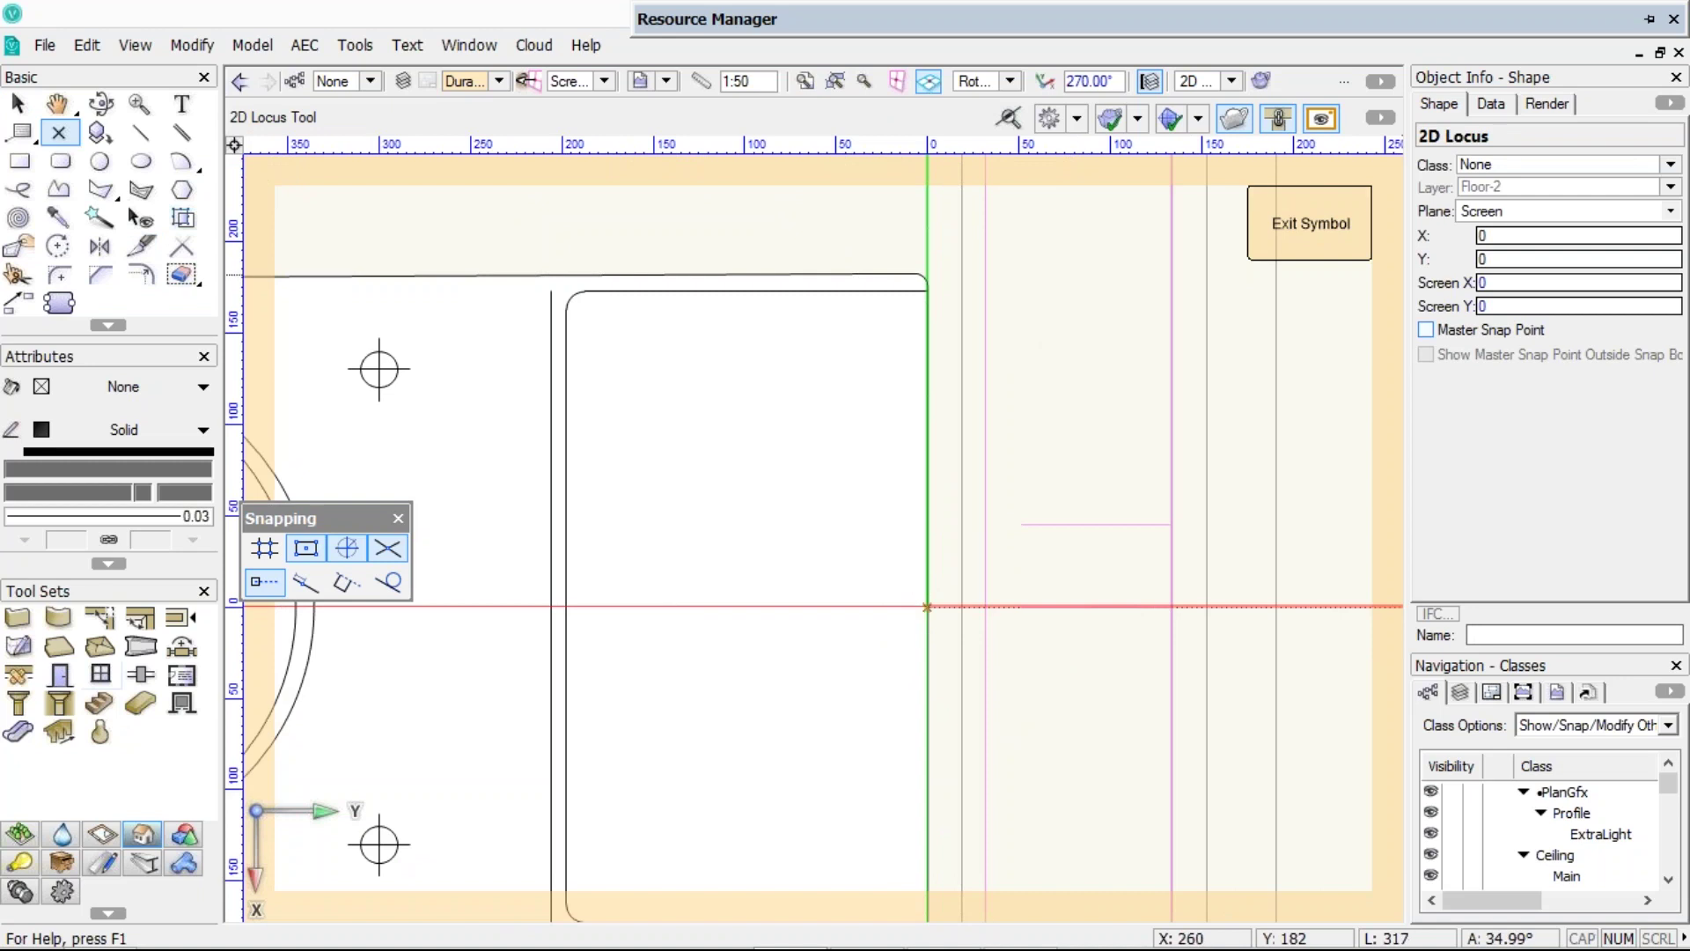
{"action": "left_click", "coordinate": [1427, 330]}
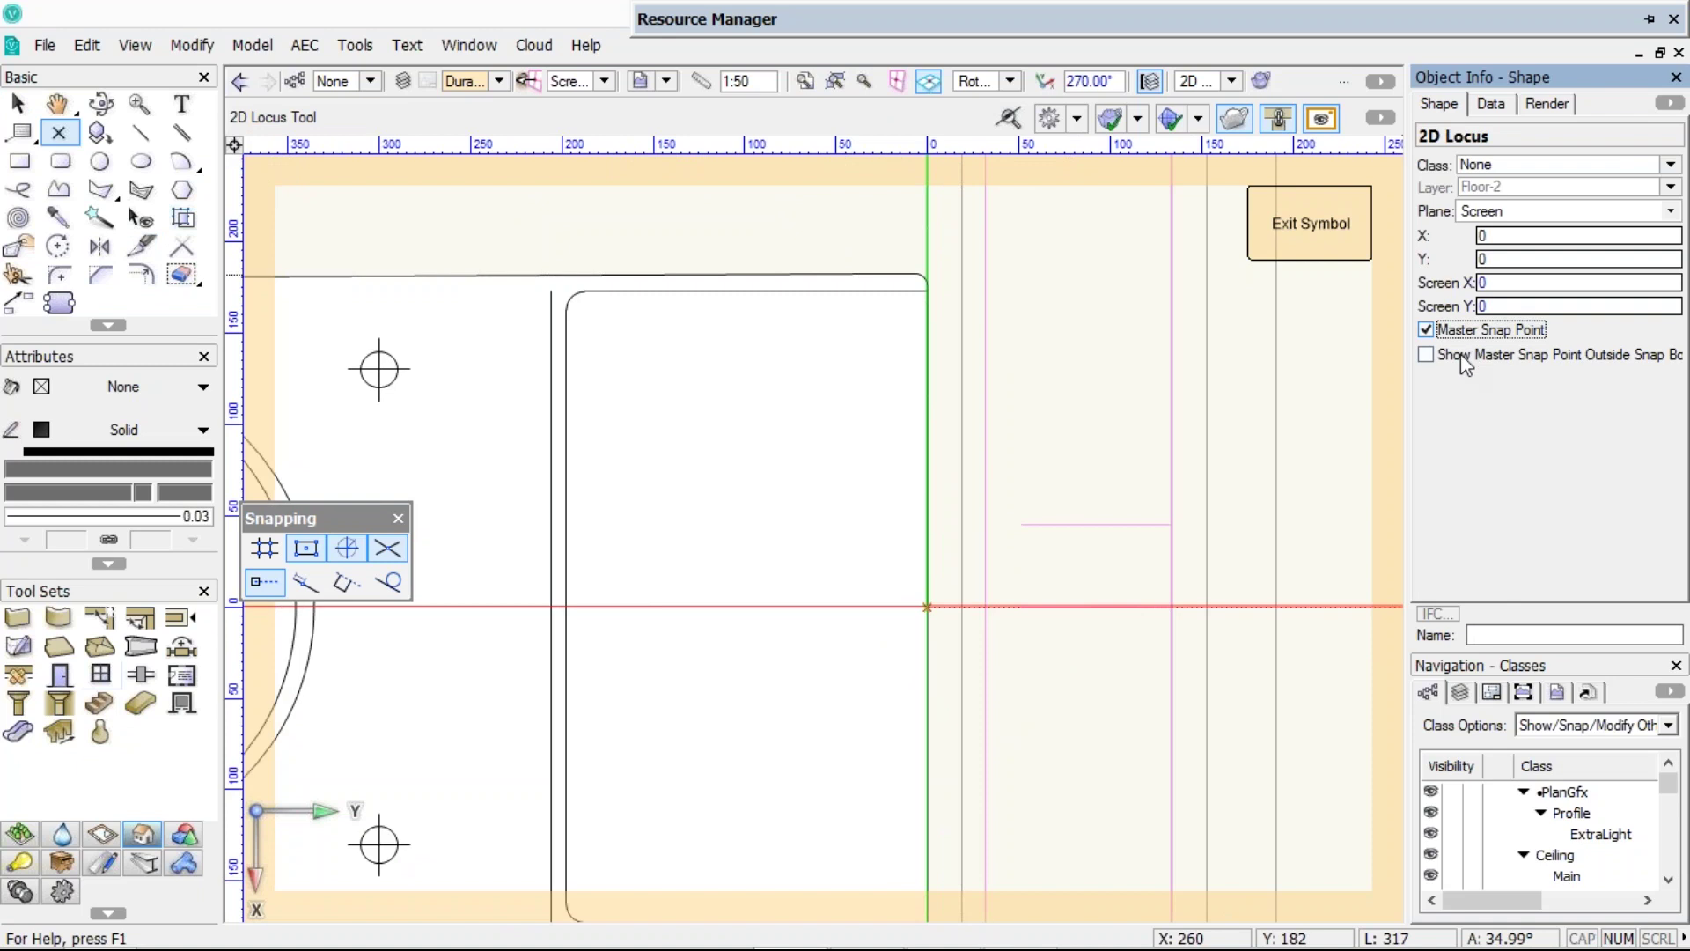
{"action": "left_click", "coordinate": [1465, 356]}
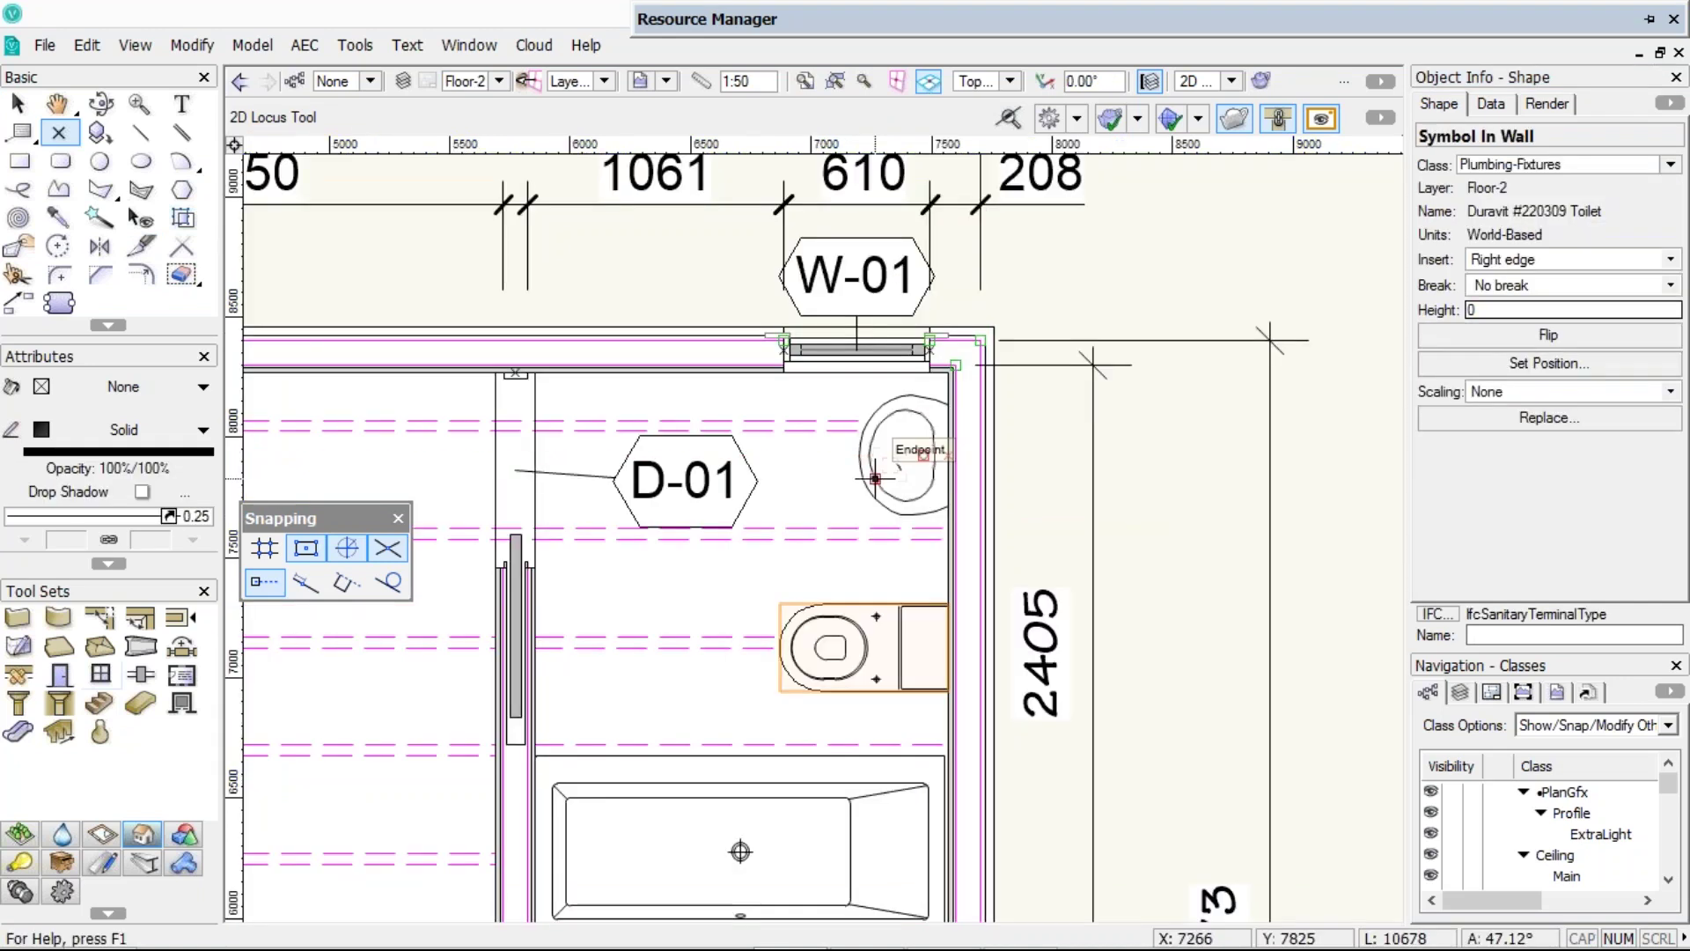
- In the basin symbol's 2D component, make the locus at the origin a master snap point shown outside the snap box
{"action": "key", "text": "x"}
{"action": "right_click", "coordinate": [898, 462]}
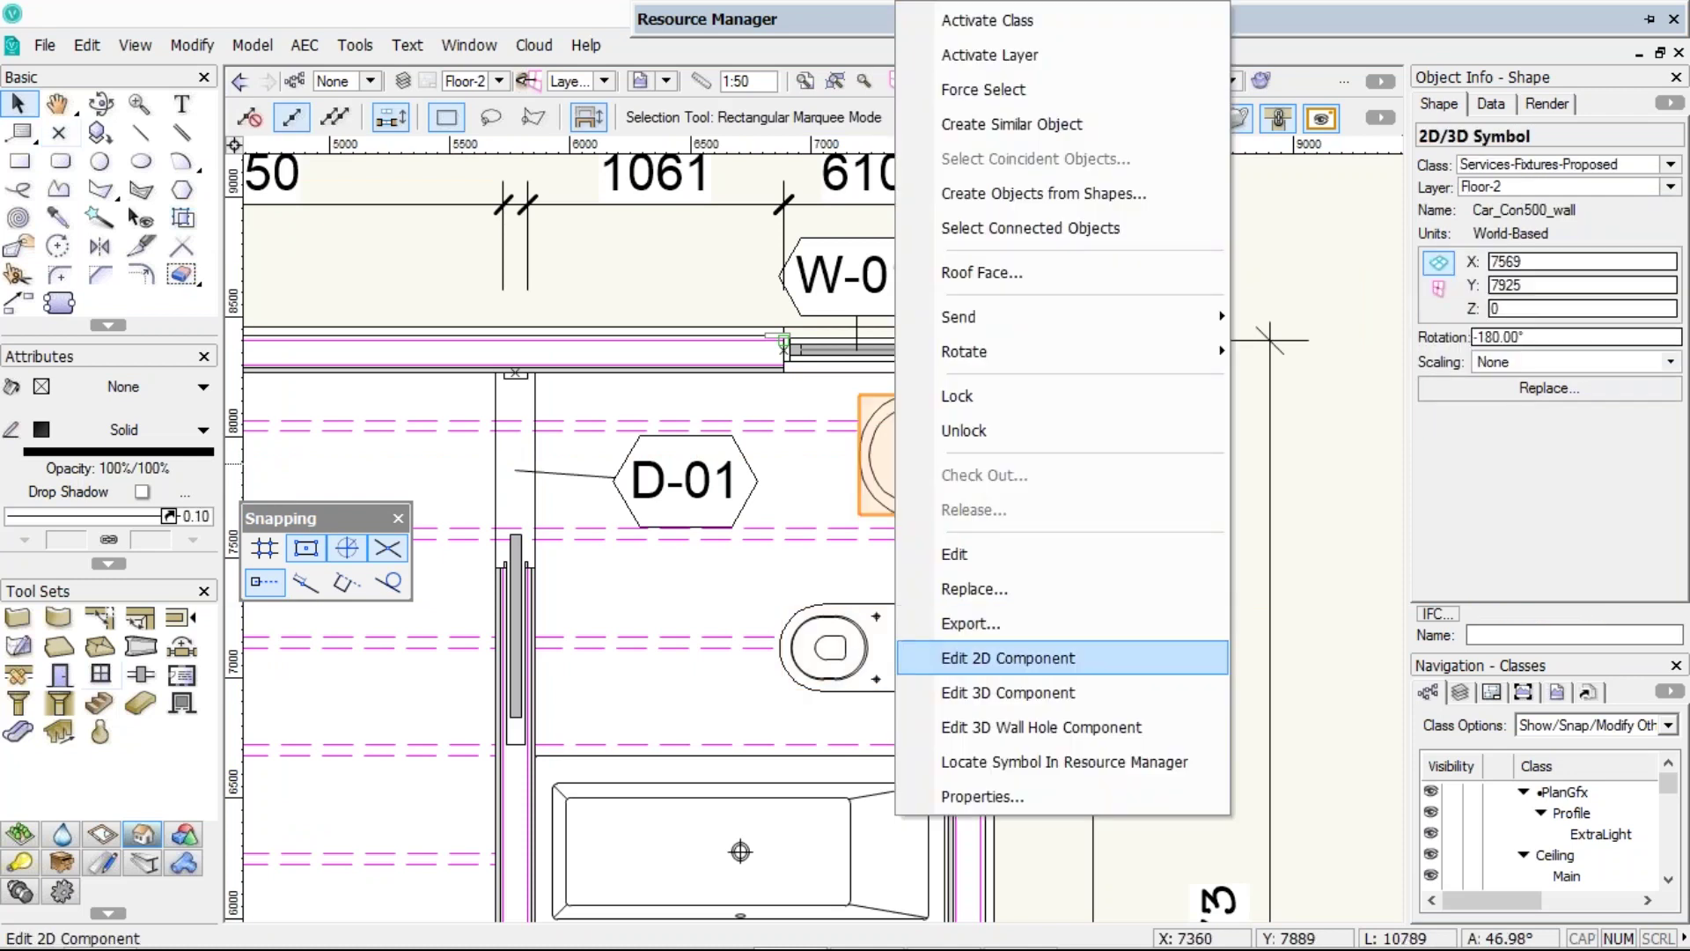
{"action": "left_click", "coordinate": [1008, 657]}
{"action": "scroll", "coordinate": [1099, 396], "scroll_direction": "up", "scroll_amount": 3}
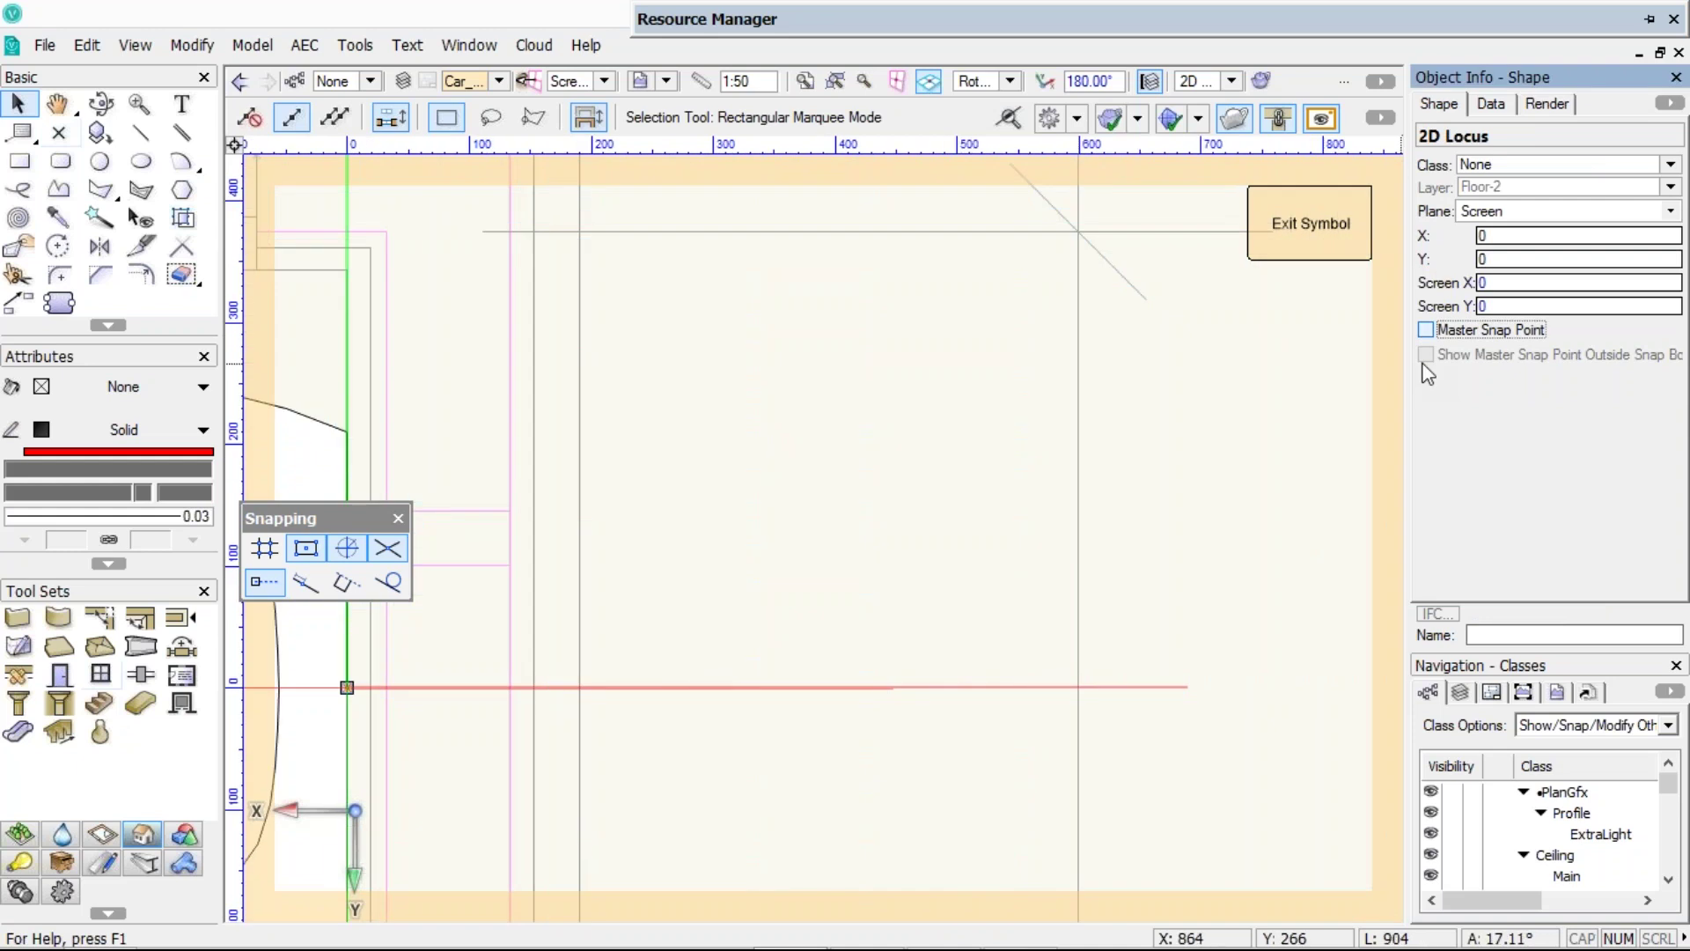
{"action": "left_click", "coordinate": [1426, 329]}
{"action": "left_click", "coordinate": [1426, 354]}
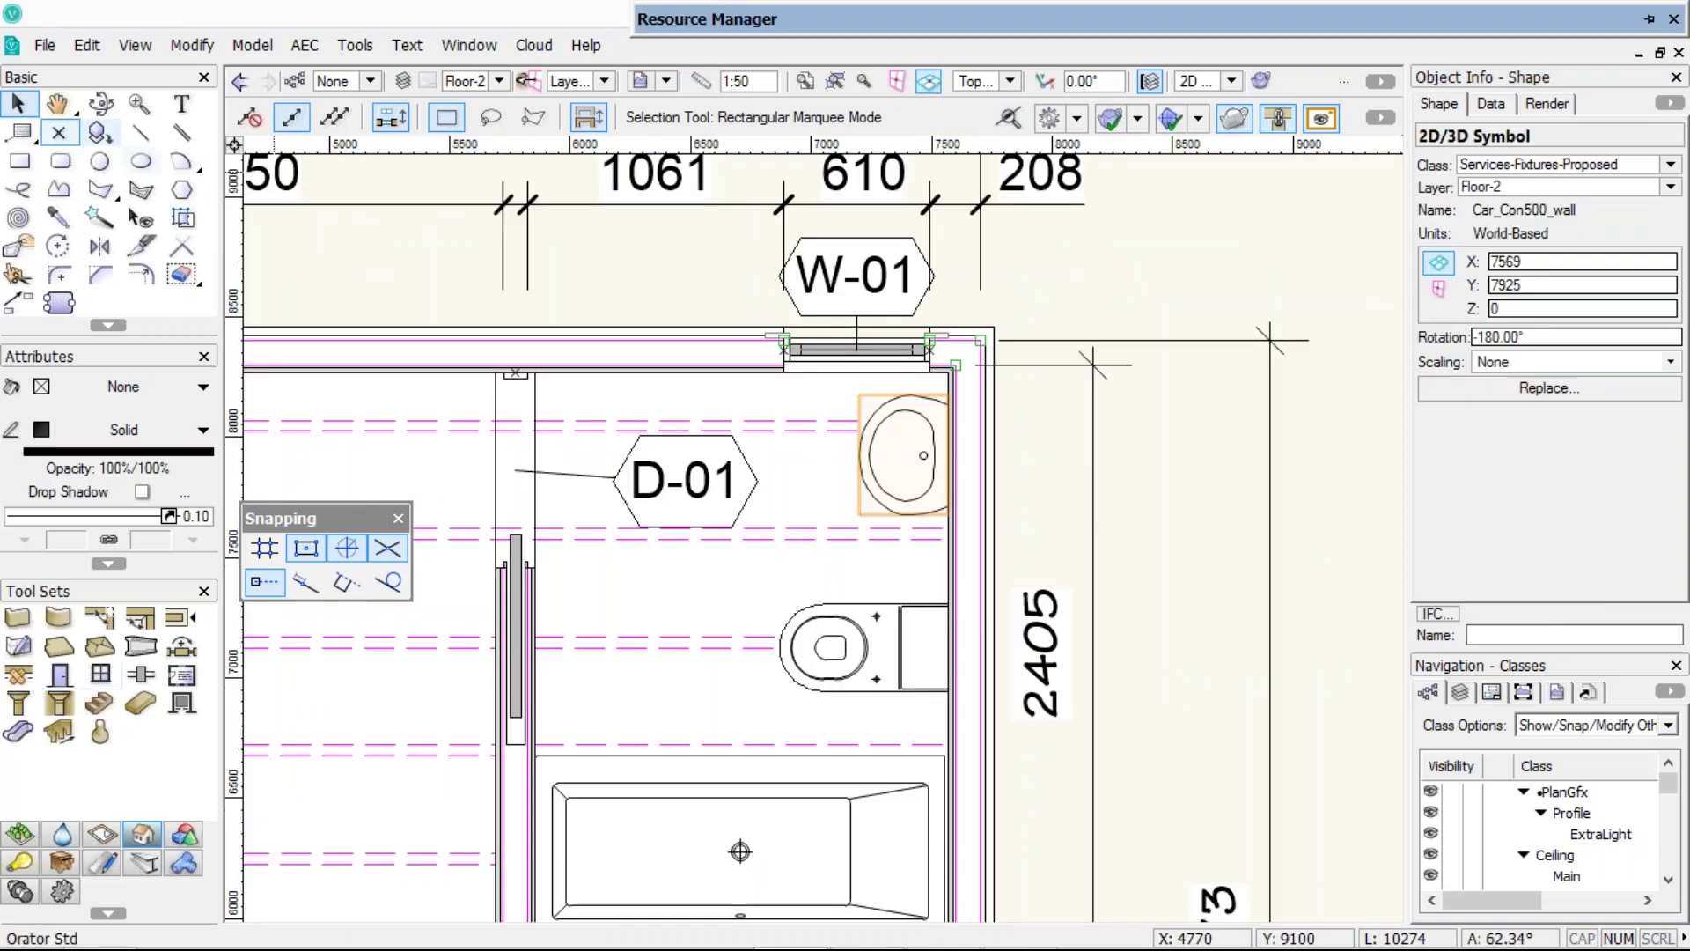
- Dimension from the wall frame's inner corner to the basin's master snap point, placing the dimension outside the exterior wall
{"action": "left_click", "coordinate": [503, 235]}
{"action": "key", "text": "p"}
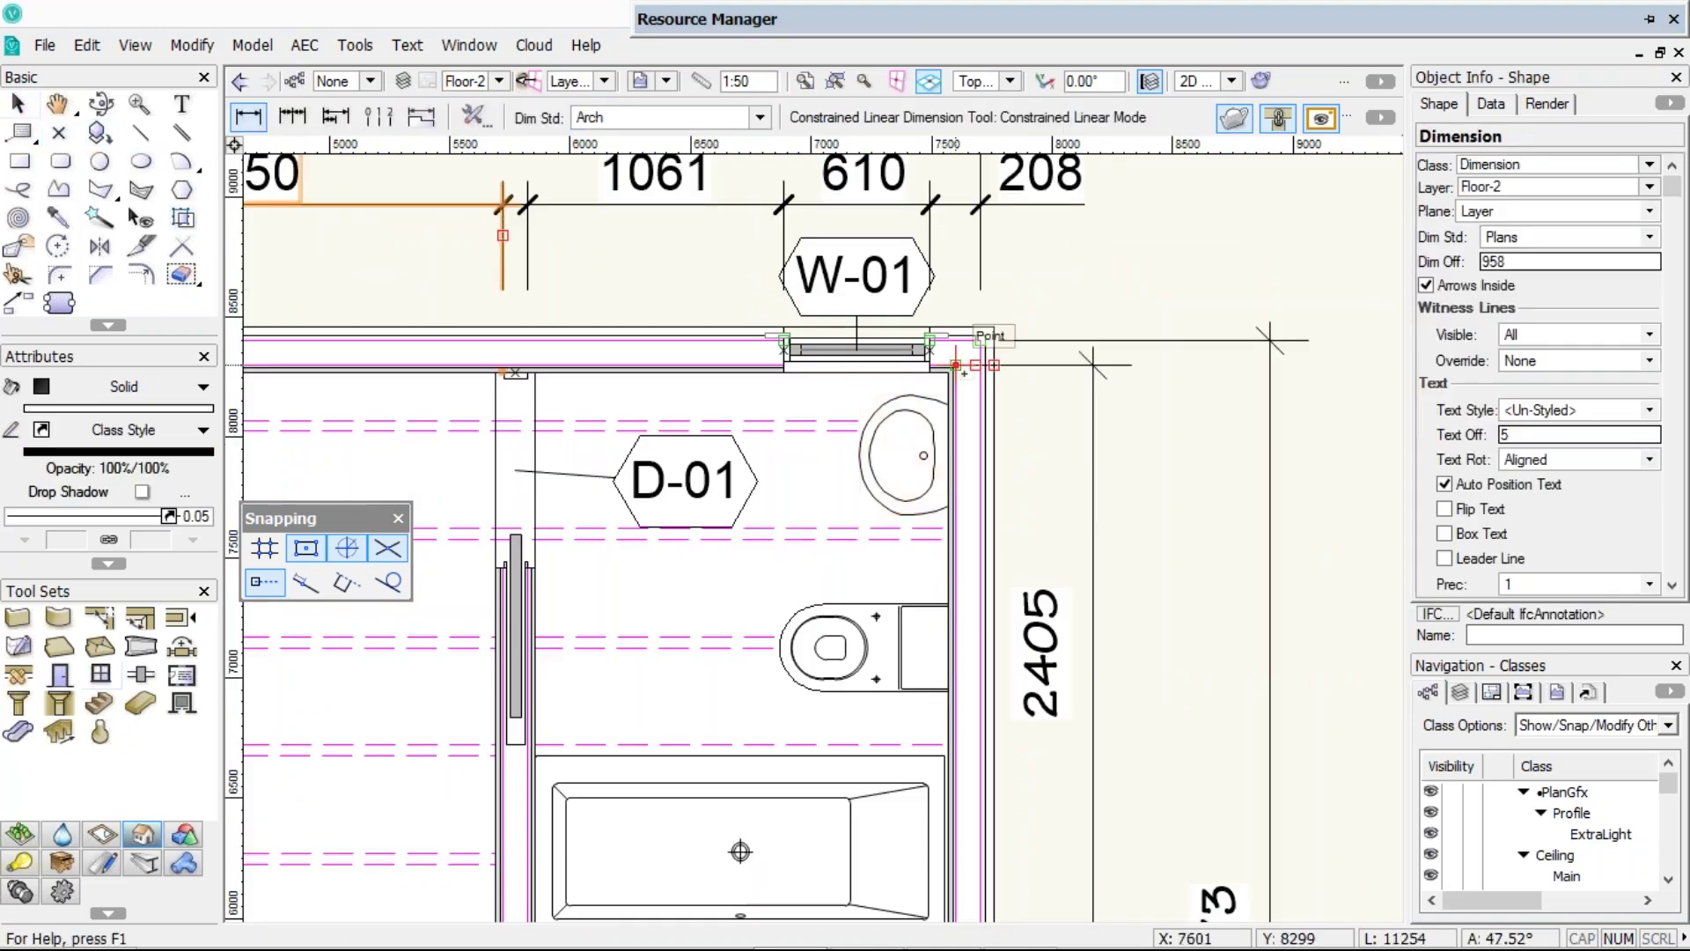
{"action": "left_click", "coordinate": [955, 365]}
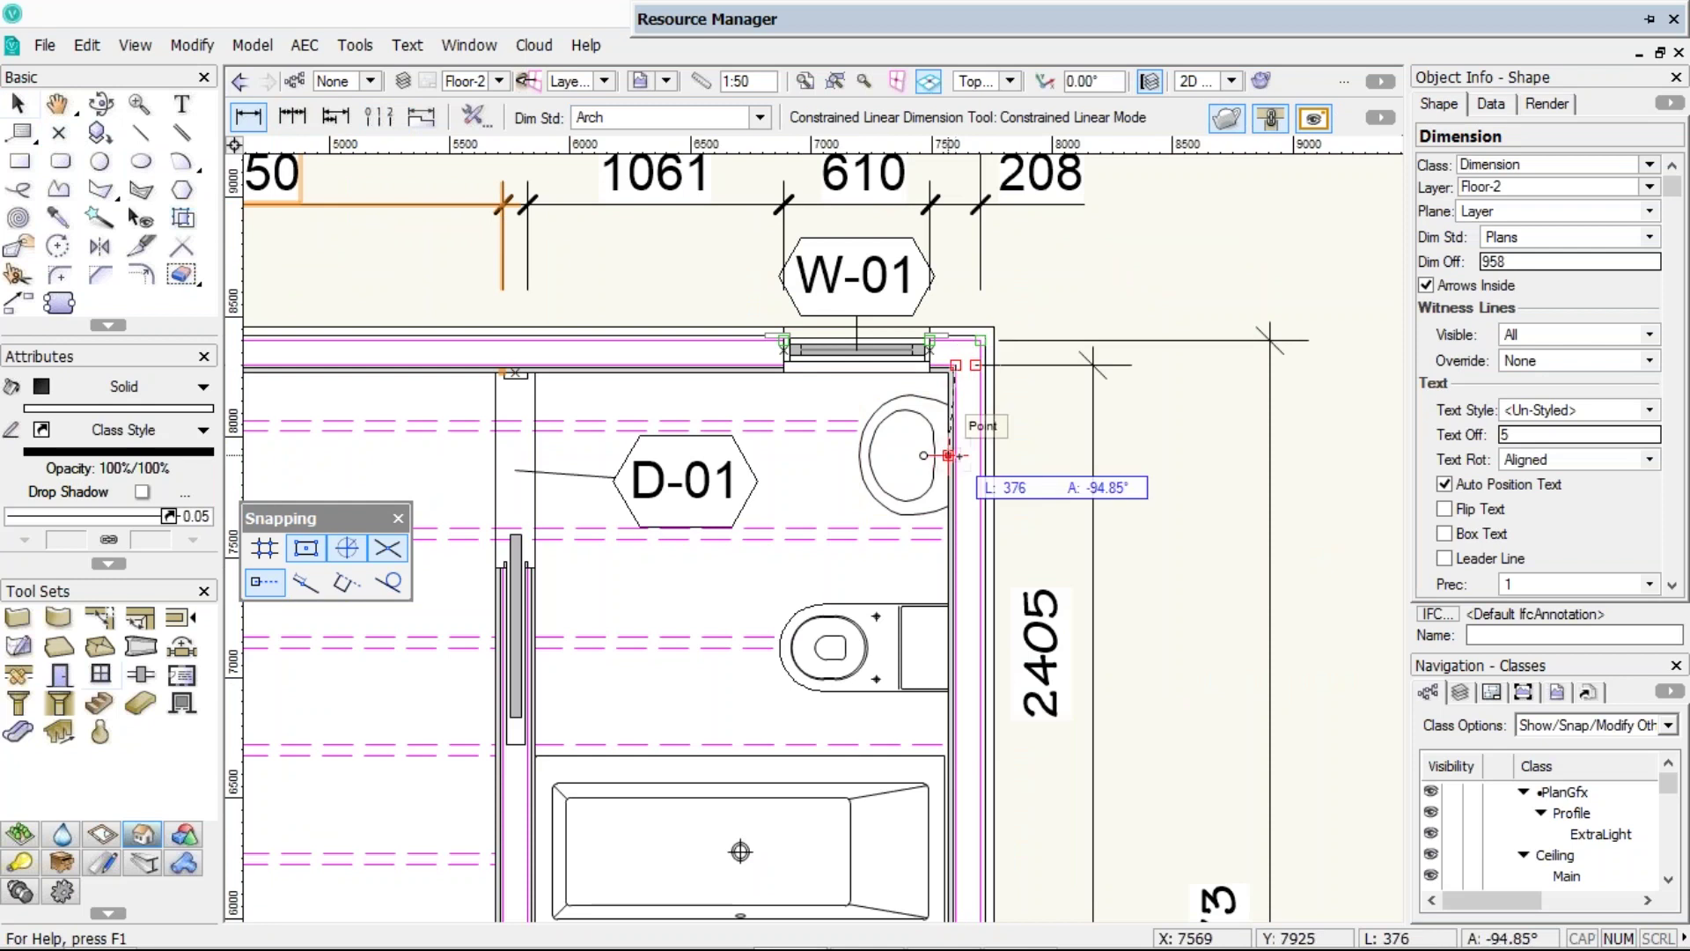
{"action": "left_click", "coordinate": [948, 455]}
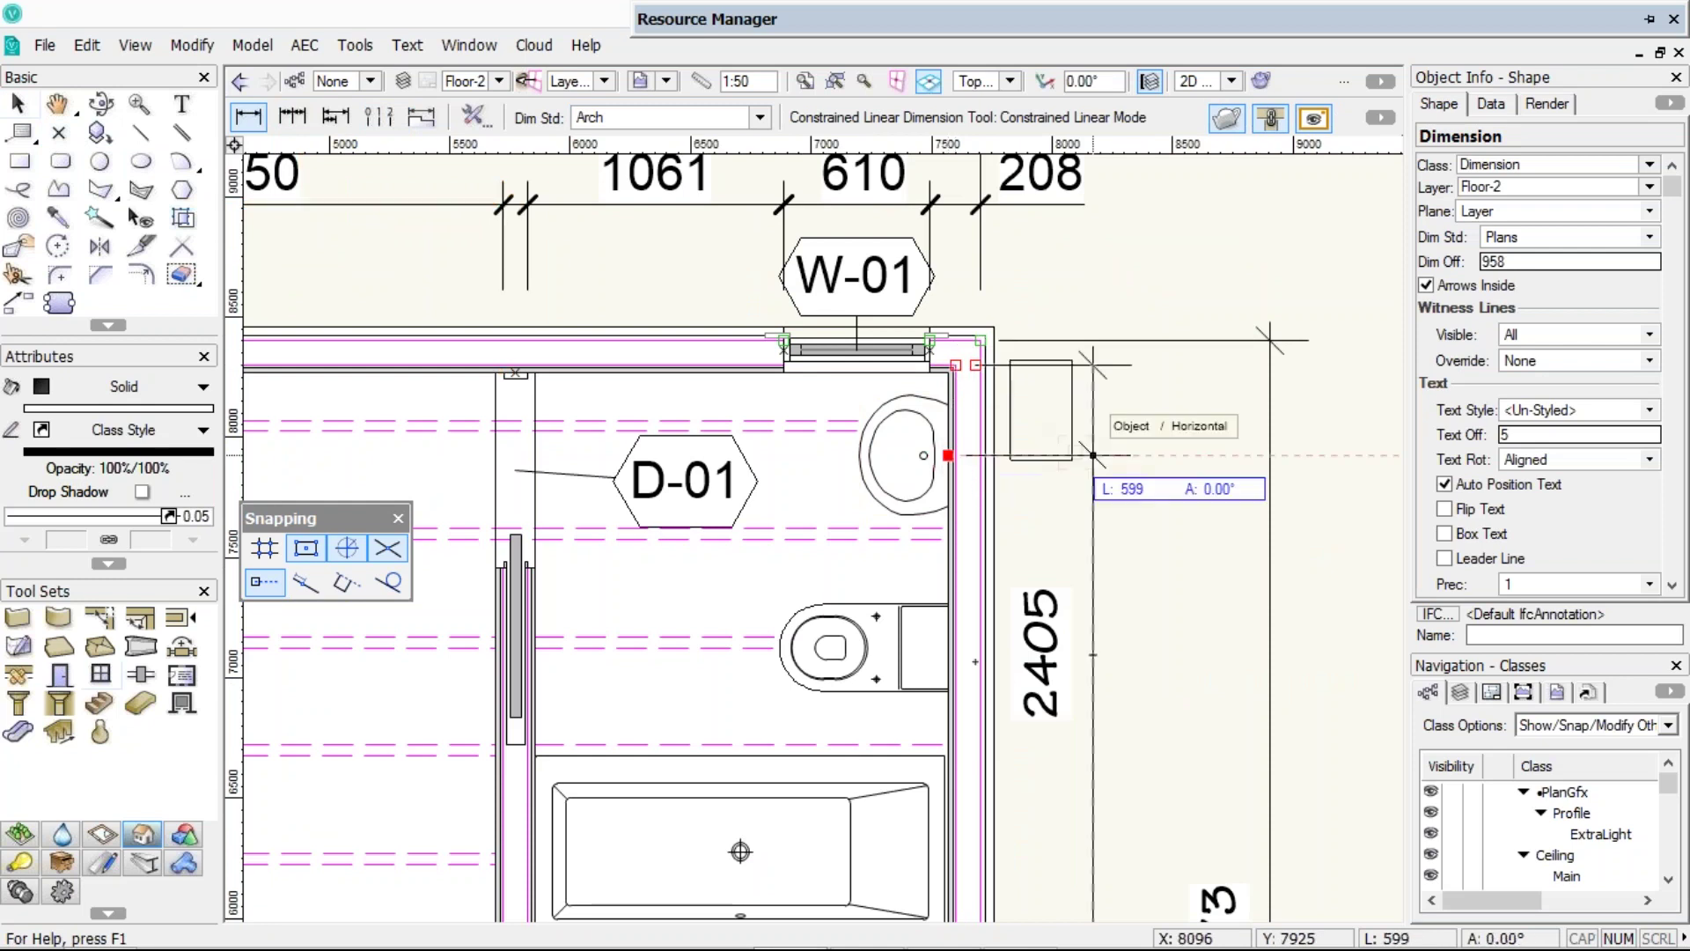
{"action": "left_click", "coordinate": [1190, 455]}
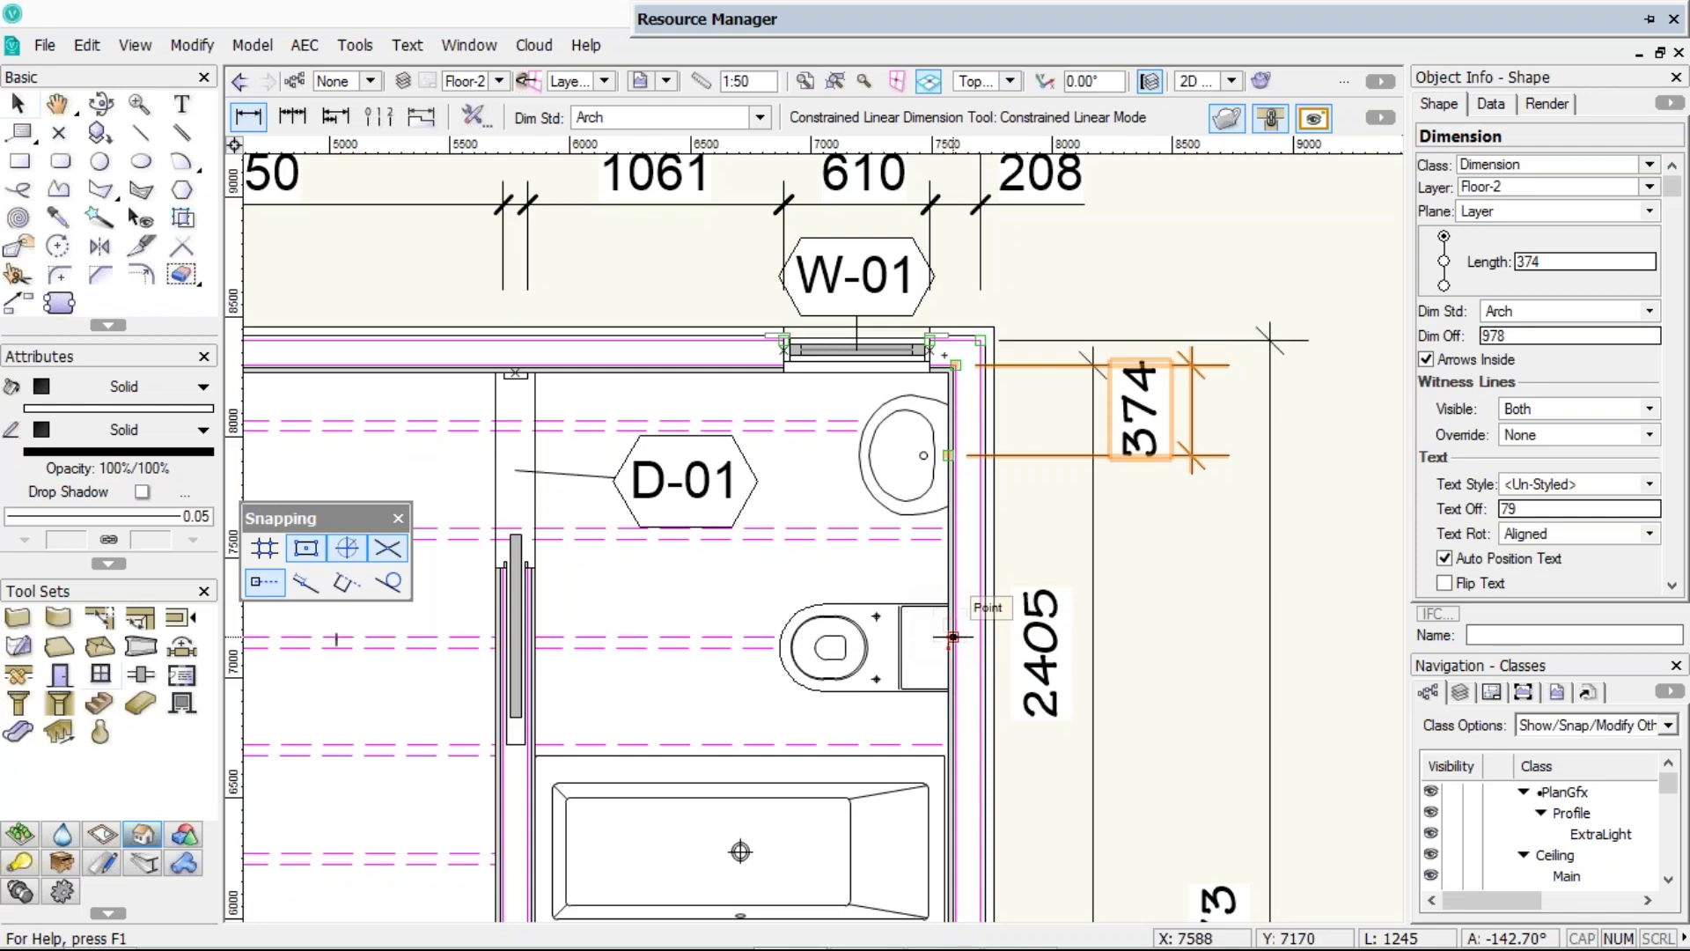
- Dimension from the toilet's master snap point to the wall frame's inner corner, placing it outside the basin dimension
{"action": "left_click", "coordinate": [953, 636]}
{"action": "left_click", "coordinate": [955, 363]}
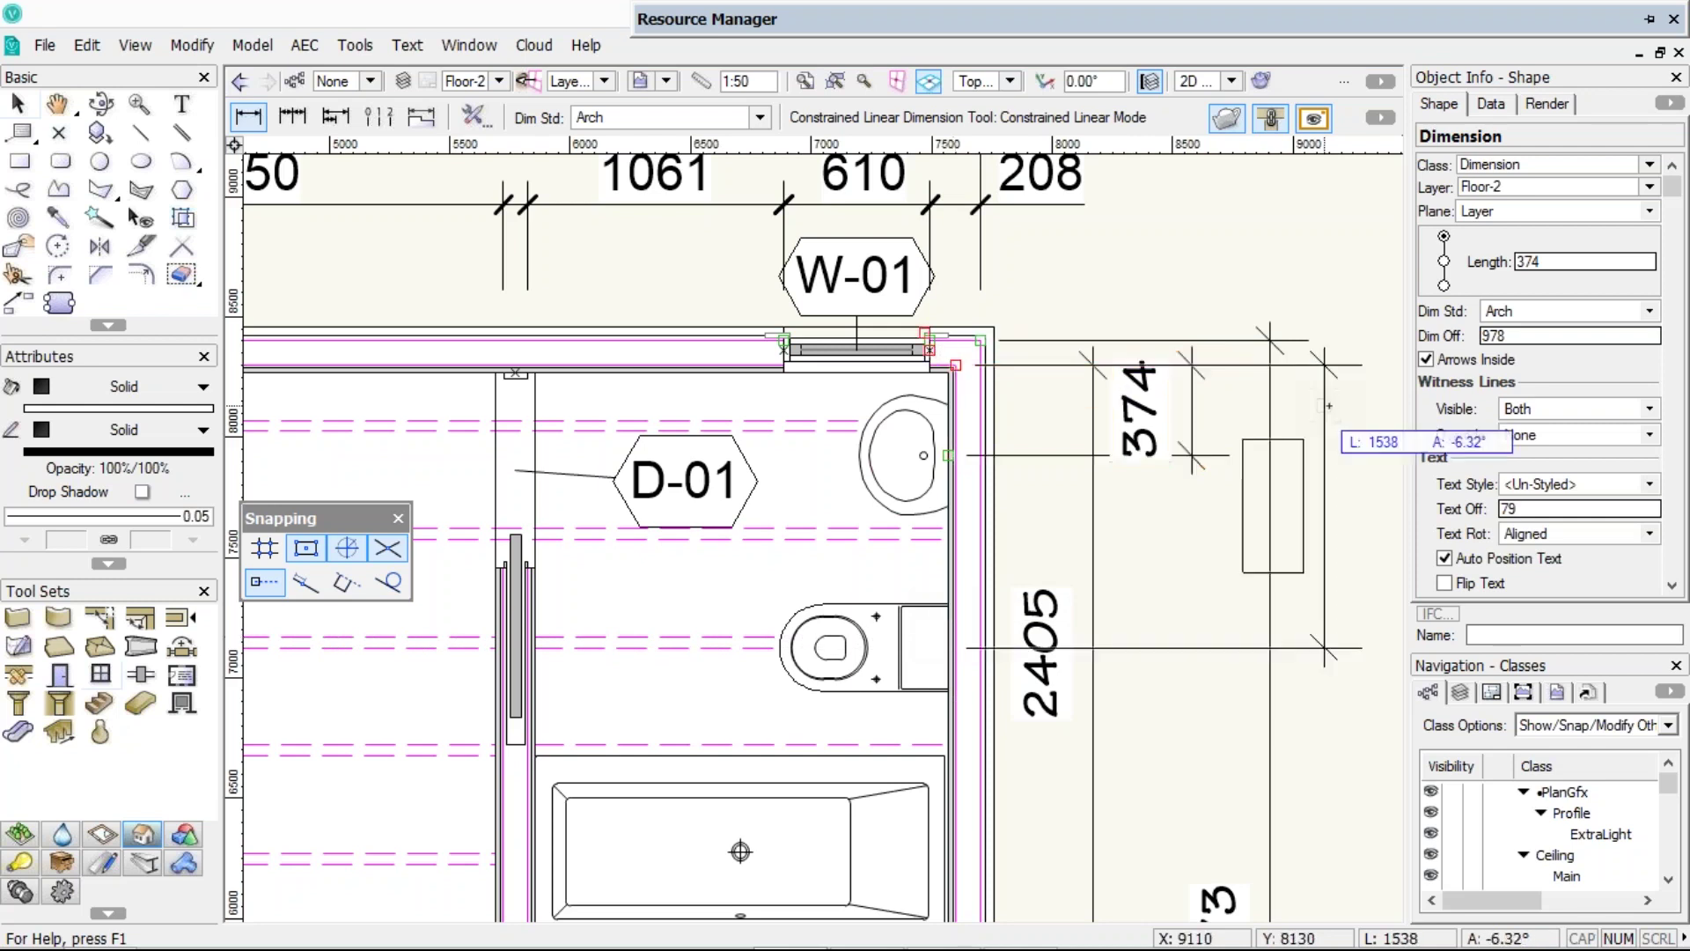
{"action": "left_click", "coordinate": [1329, 406]}
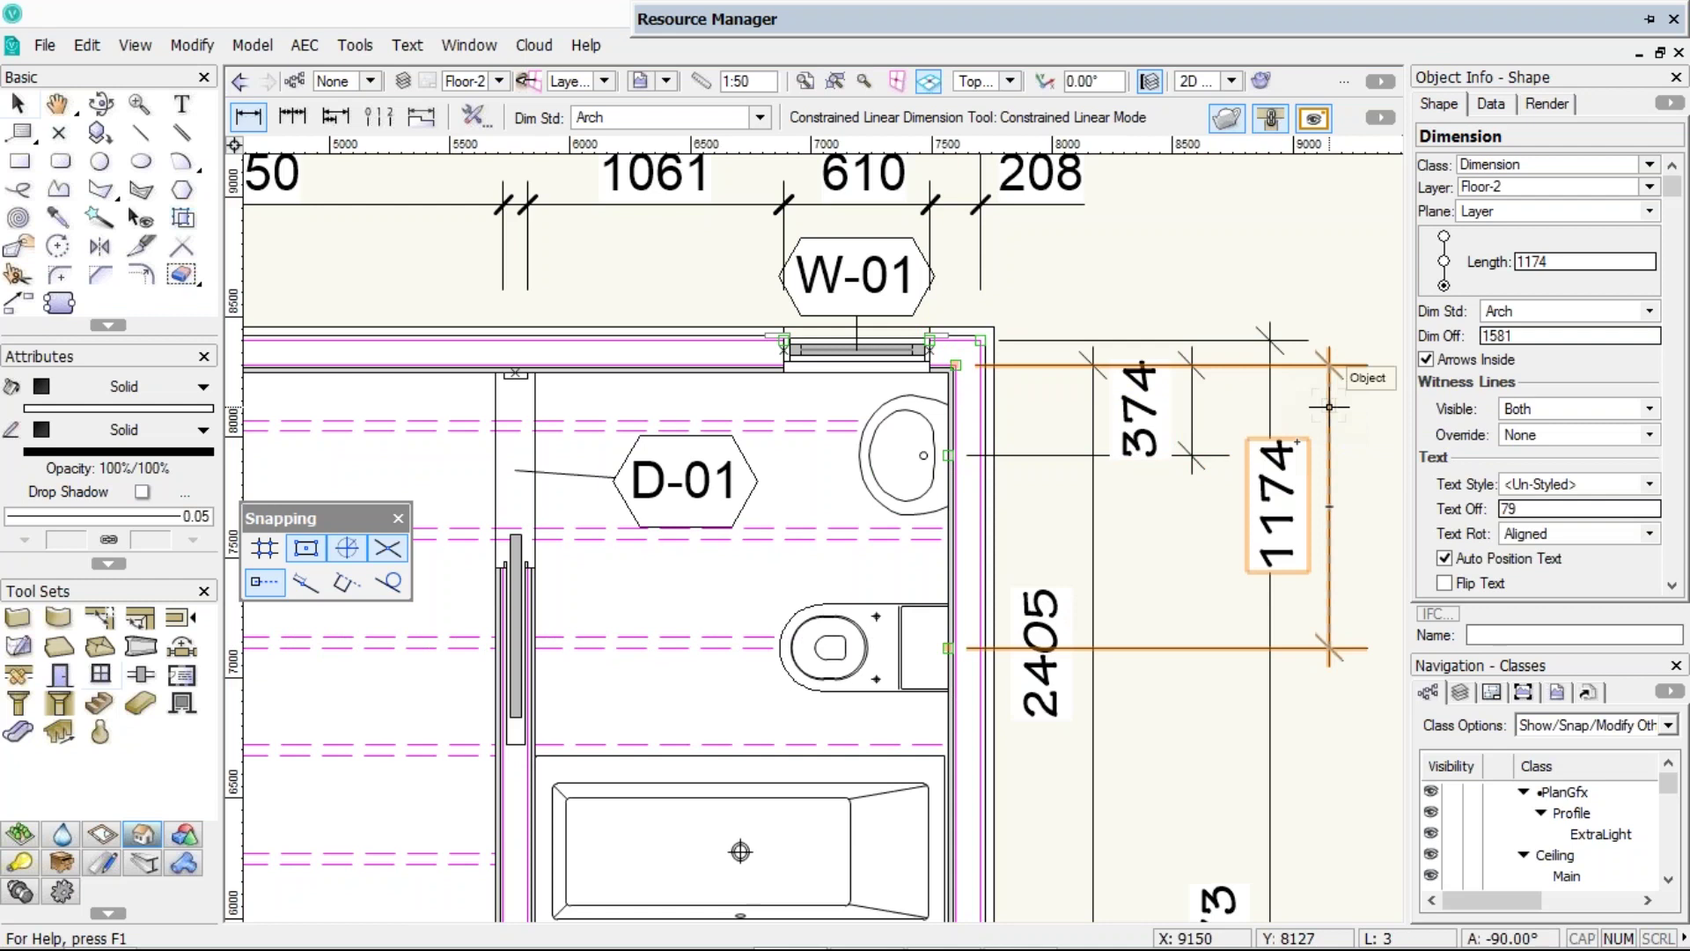
- Draw two overlapping squares, about 1028 mm and 947 mm wide, in the empty area beside the plan and group them
{"action": "scroll", "coordinate": [1329, 406], "scroll_direction": "down", "scroll_amount": 4}
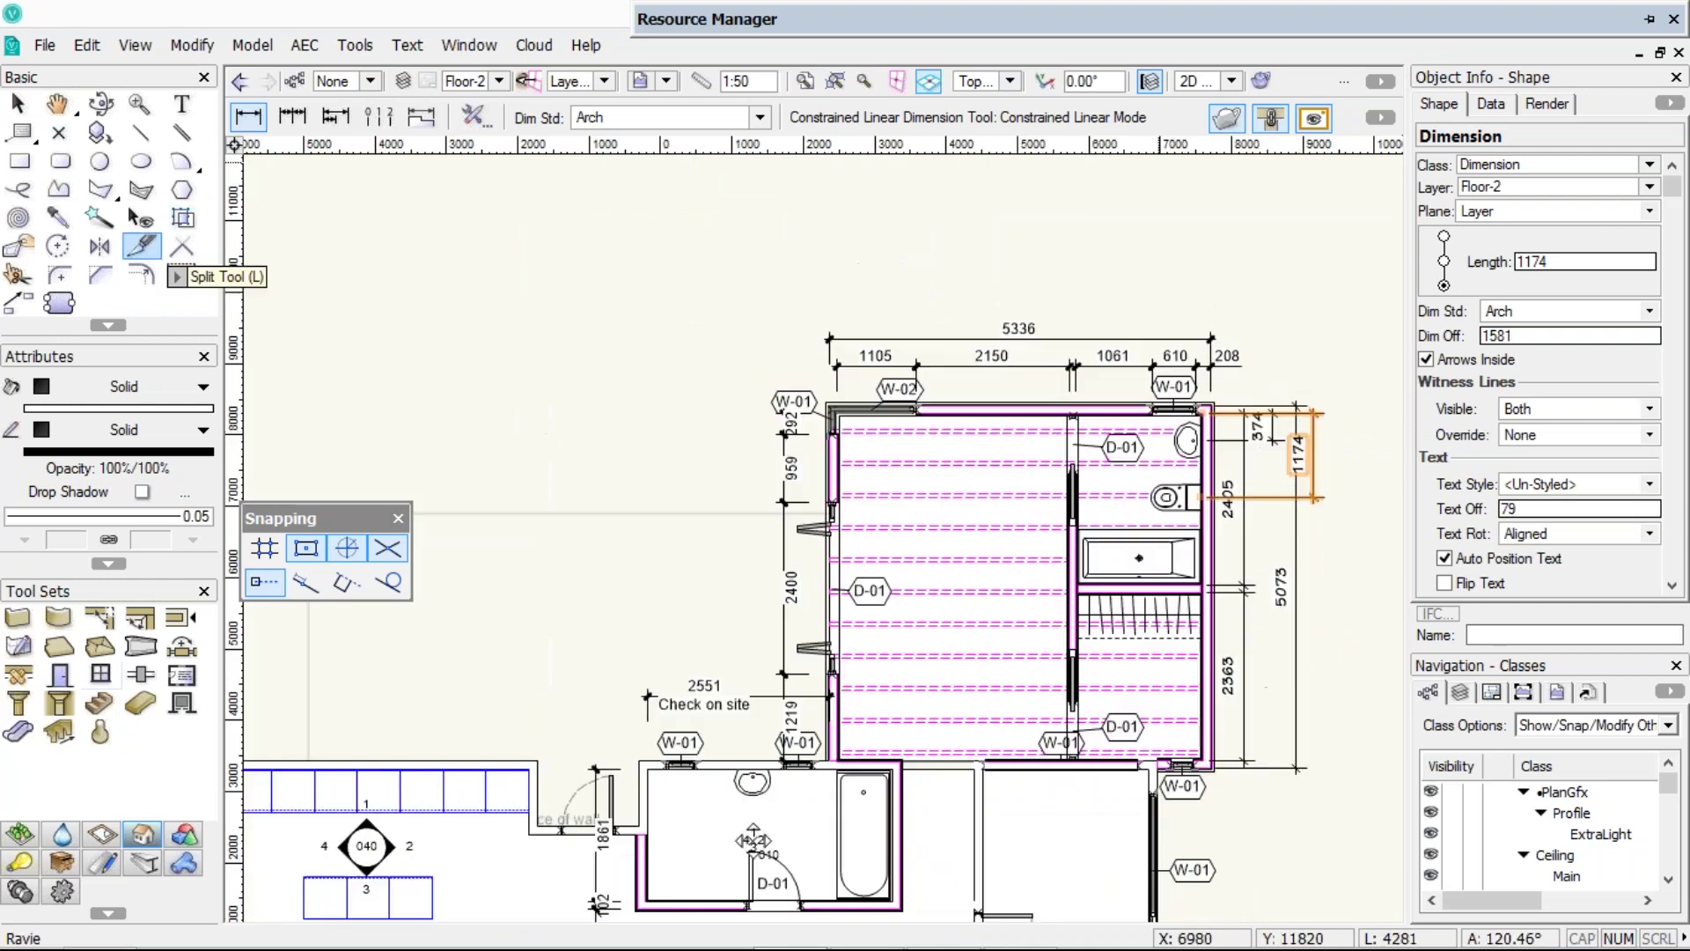
{"action": "key", "text": "x"}
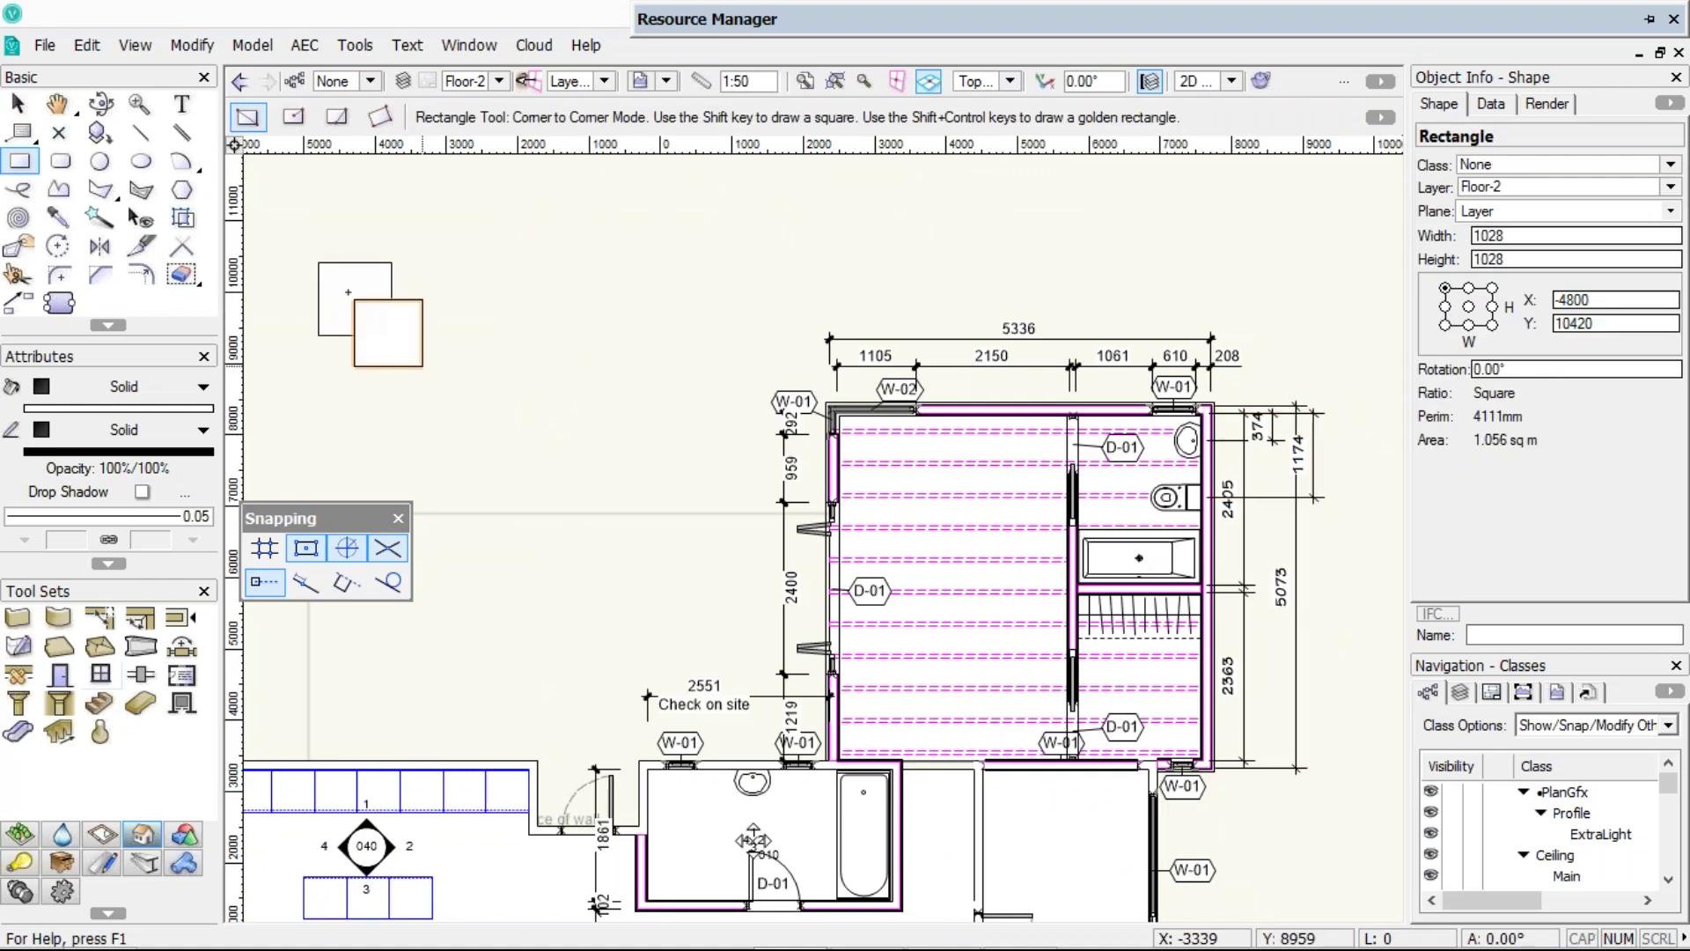
{"action": "scroll", "coordinate": [325, 300], "scroll_direction": "up", "scroll_amount": 4}
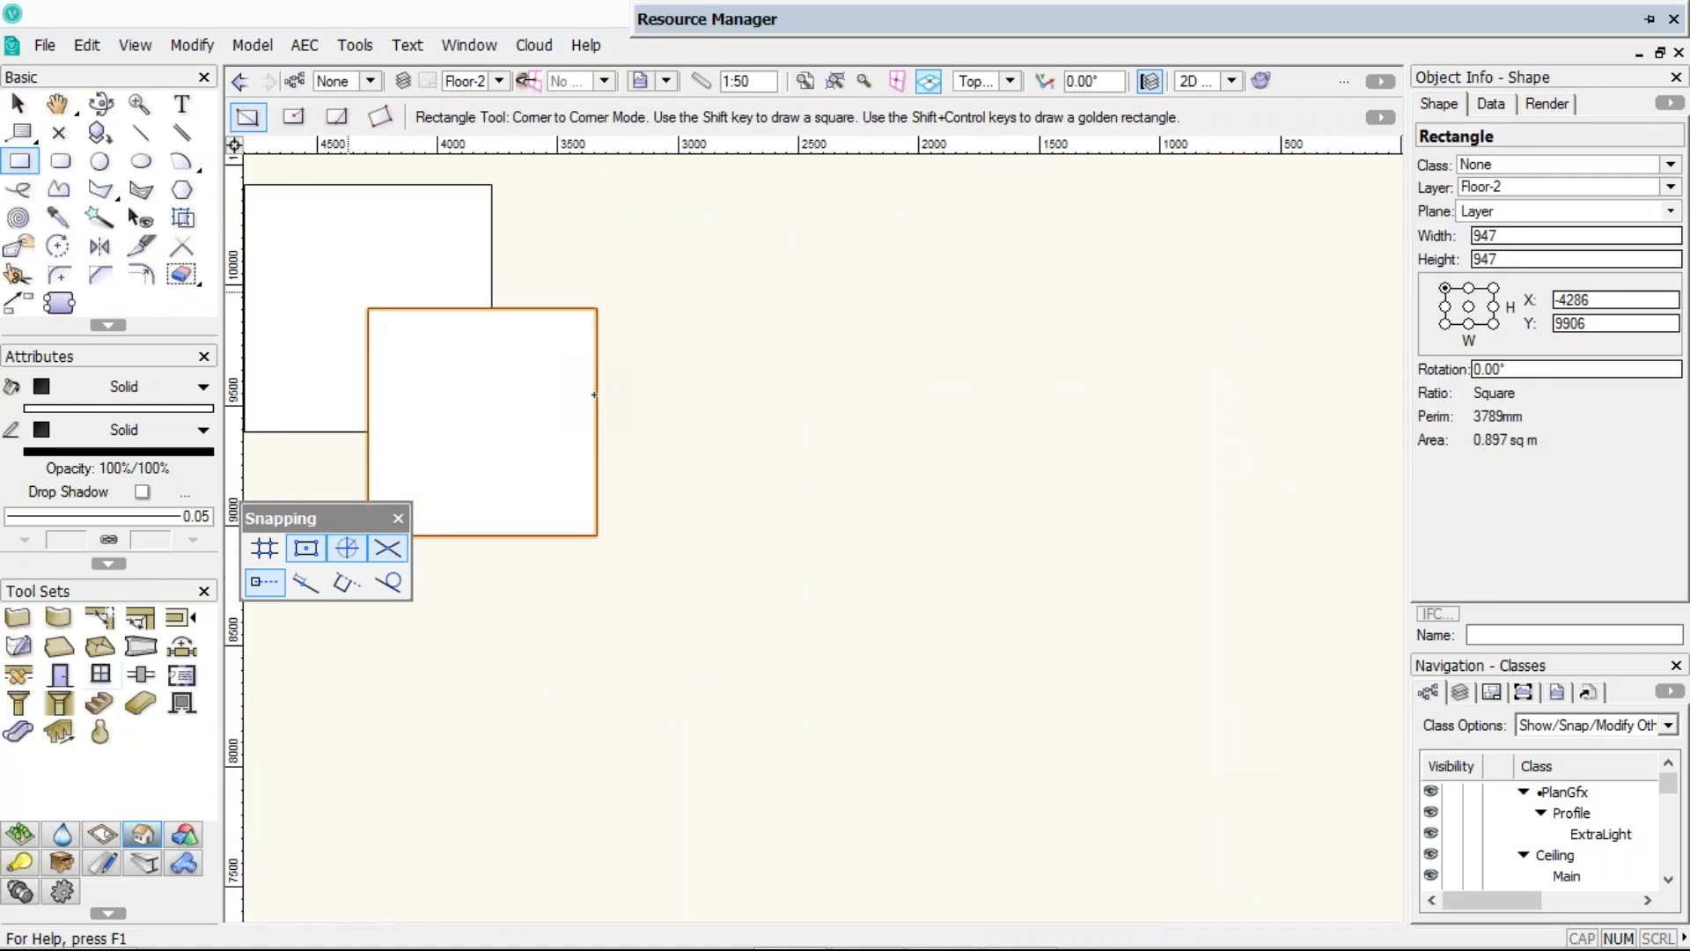
{"action": "middle_click_drag", "start_coordinate": [347, 292], "coordinate": [595, 394]}
{"action": "key", "text": "x"}
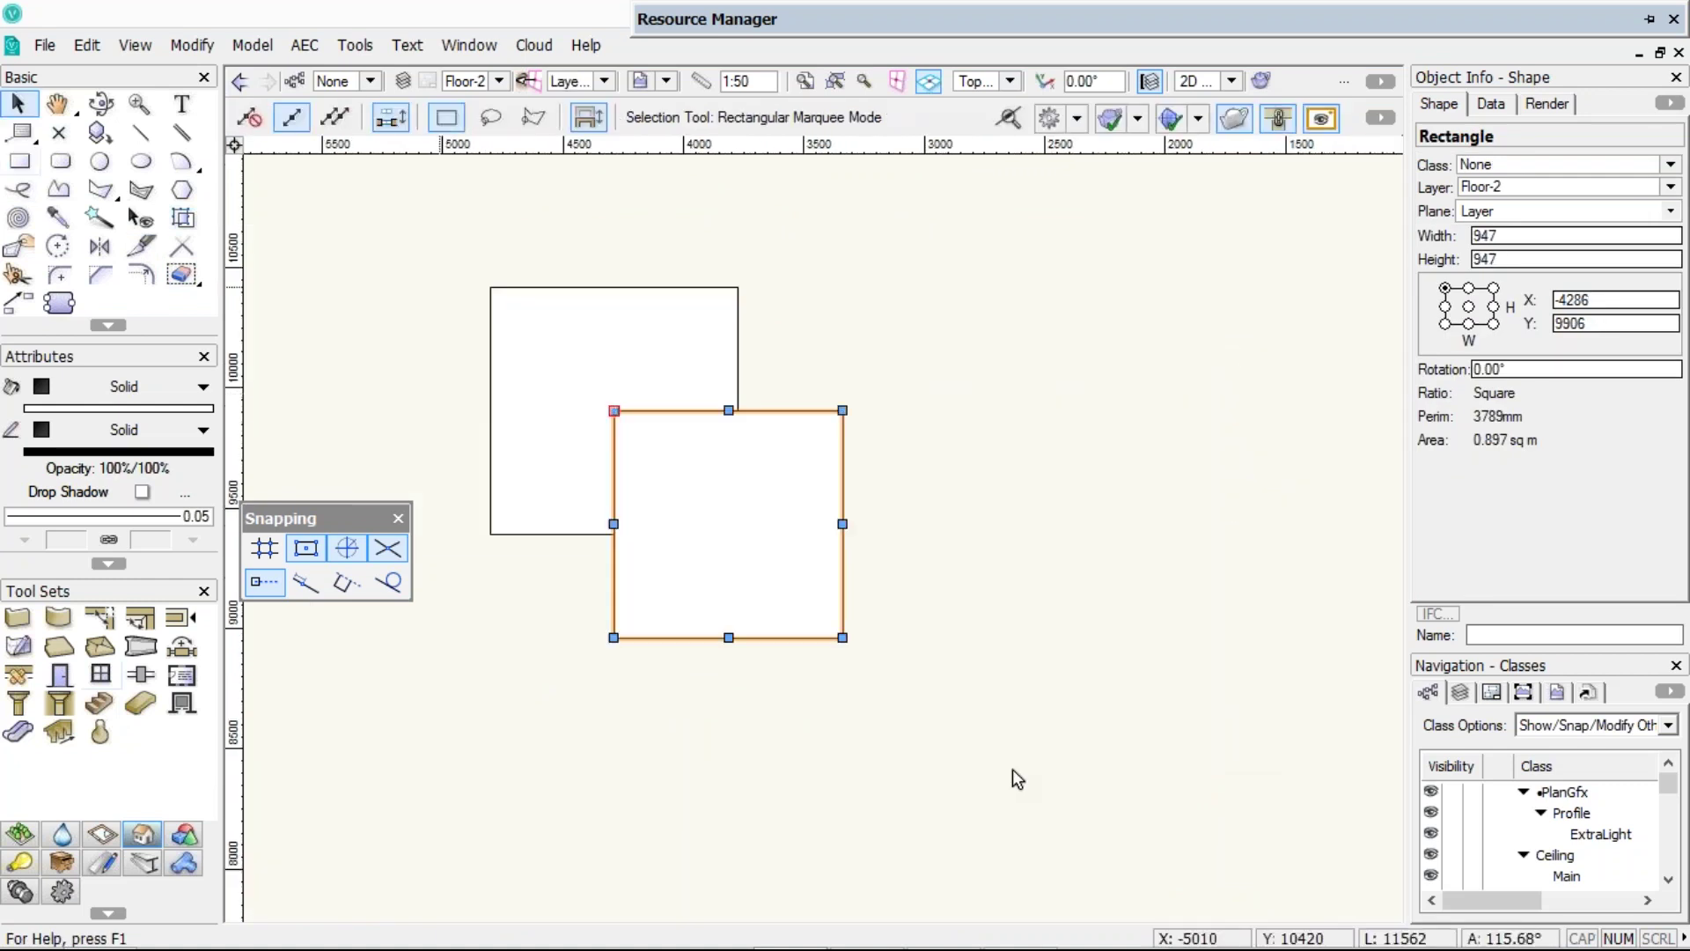
{"action": "key", "text": "ctrl+a"}
{"action": "key", "text": "ctrl+g"}
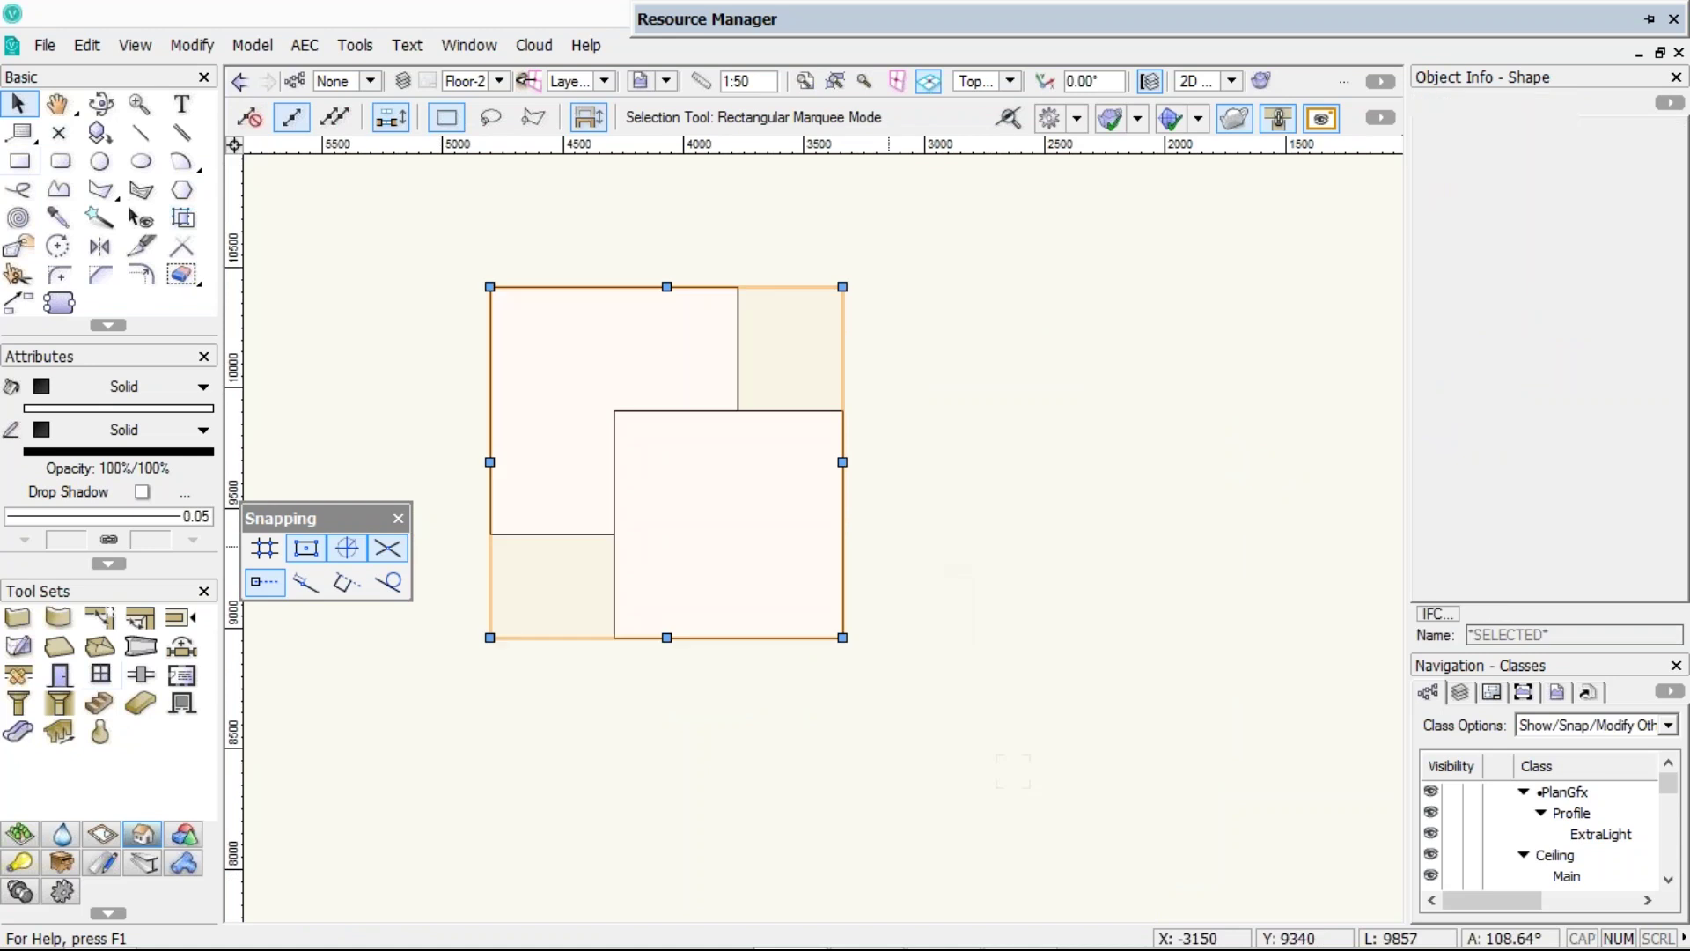
- Inside the group, add a 2D locus level with both squares' outer edges as a master snap point shown outside the snap box
{"action": "double_click", "coordinate": [665, 410]}
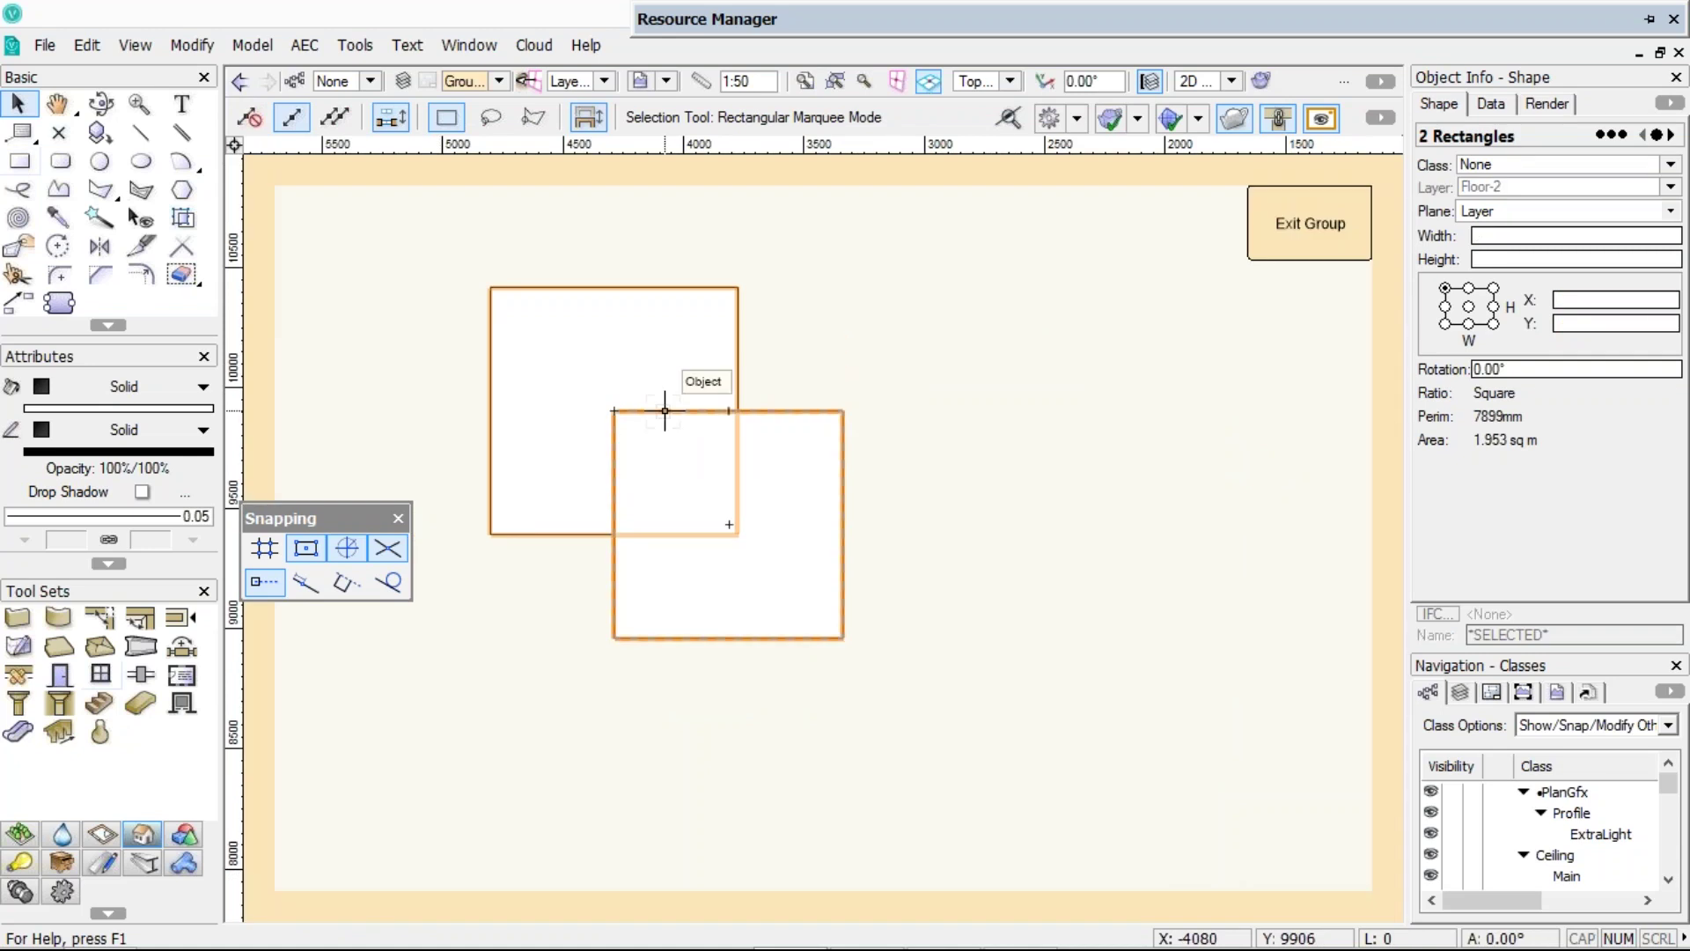
{"action": "key", "text": "0"}
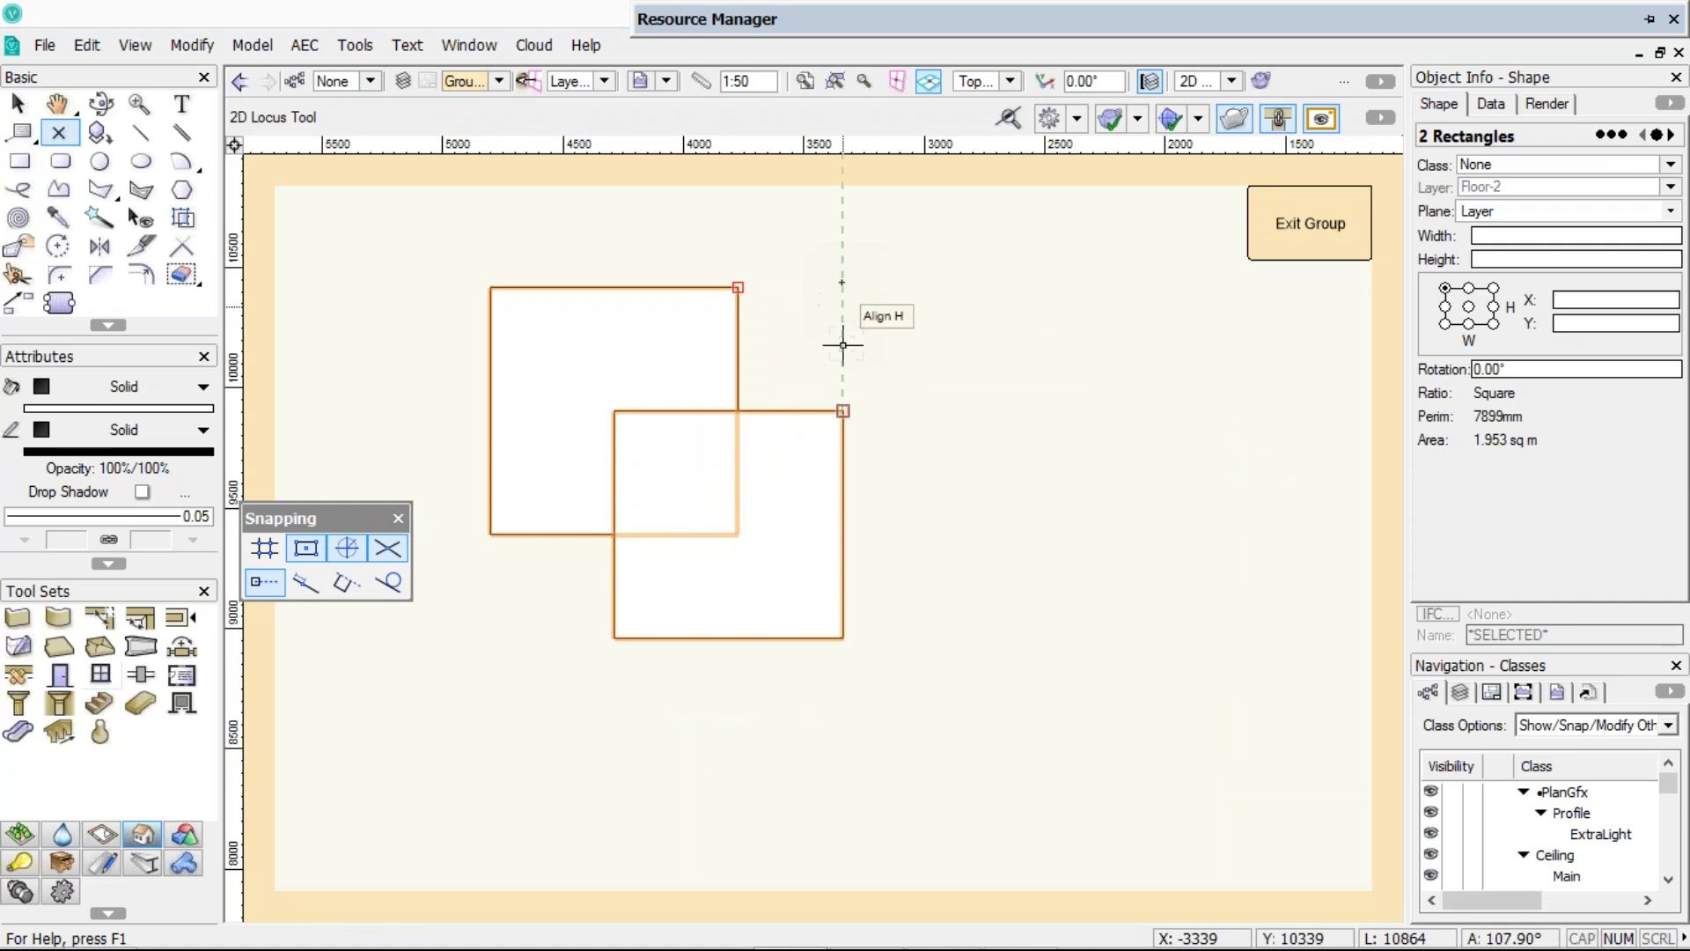
{"action": "left_click", "coordinate": [843, 287]}
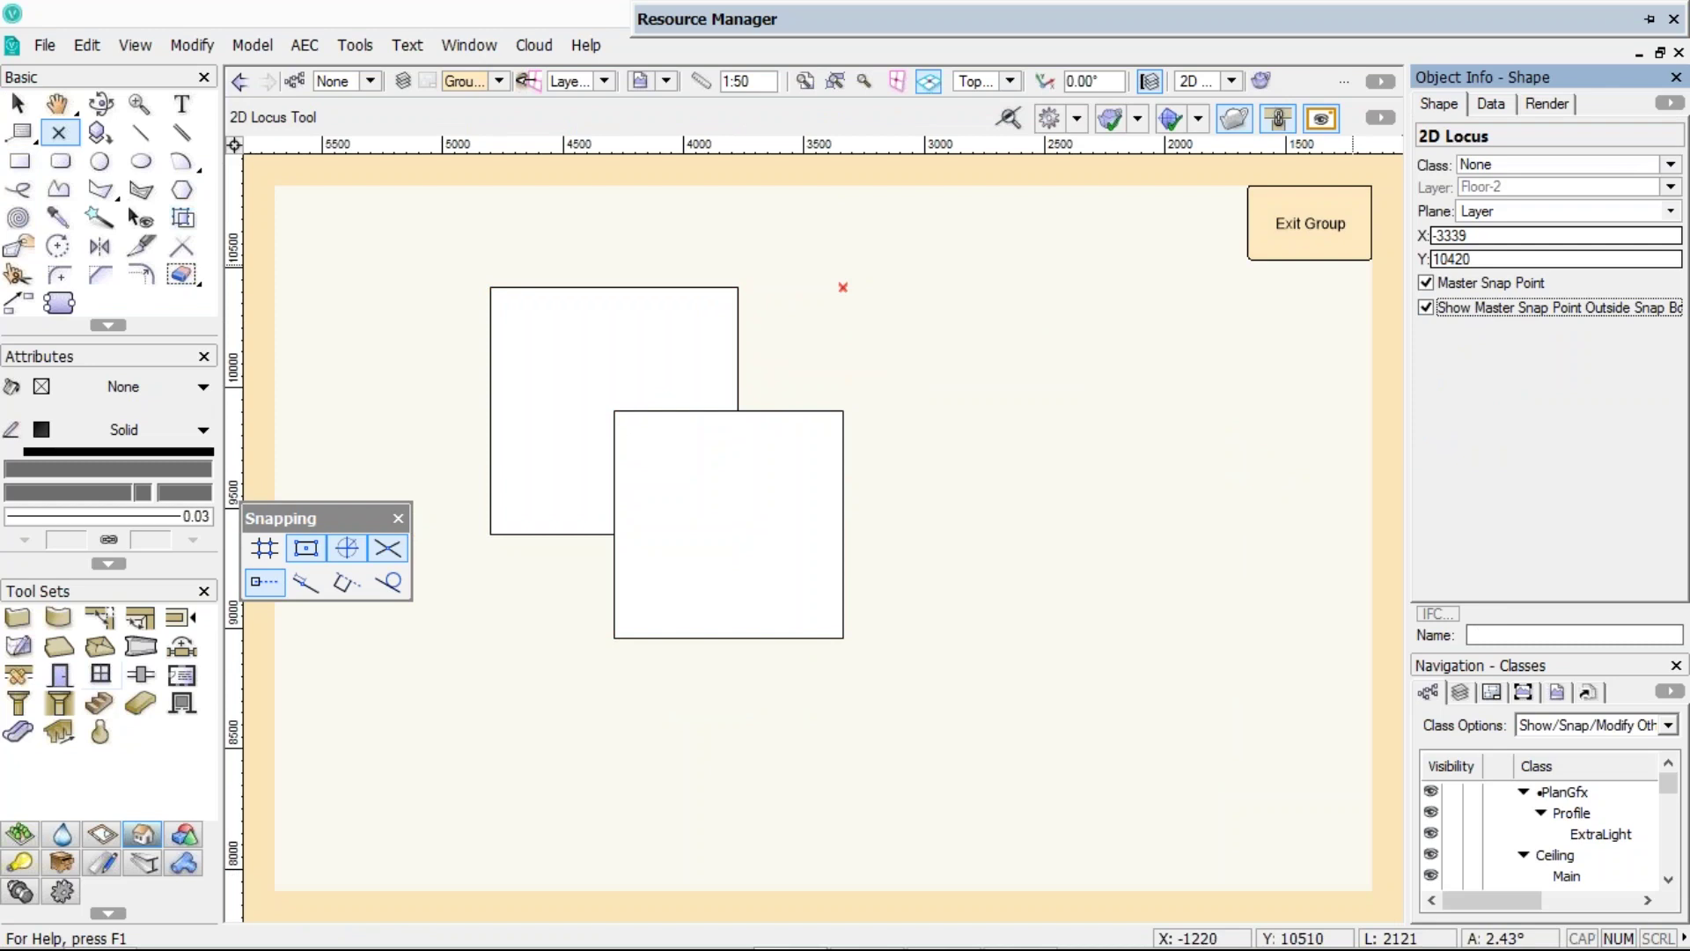
{"action": "left_click", "coordinate": [1310, 222]}
- Move the group of squares by its master snap point to the empty space far left of the floor plan
{"action": "scroll", "coordinate": [1272, 274], "scroll_direction": "down", "scroll_amount": 1}
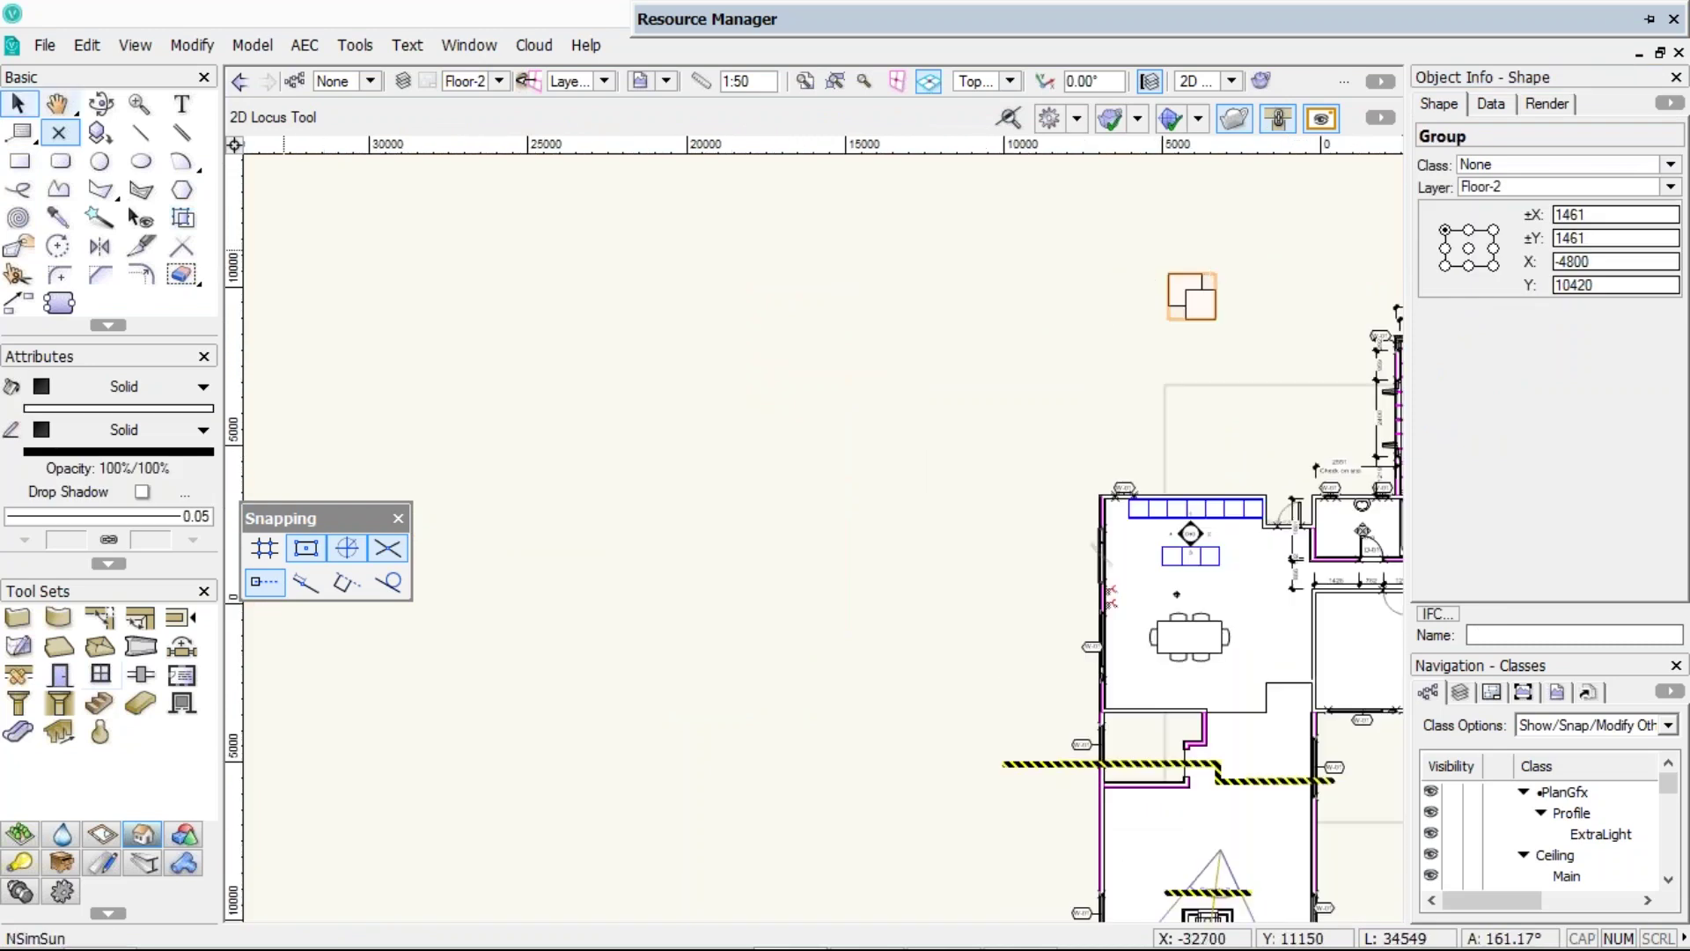
{"action": "key", "text": "x"}
{"action": "key", "text": "x"}
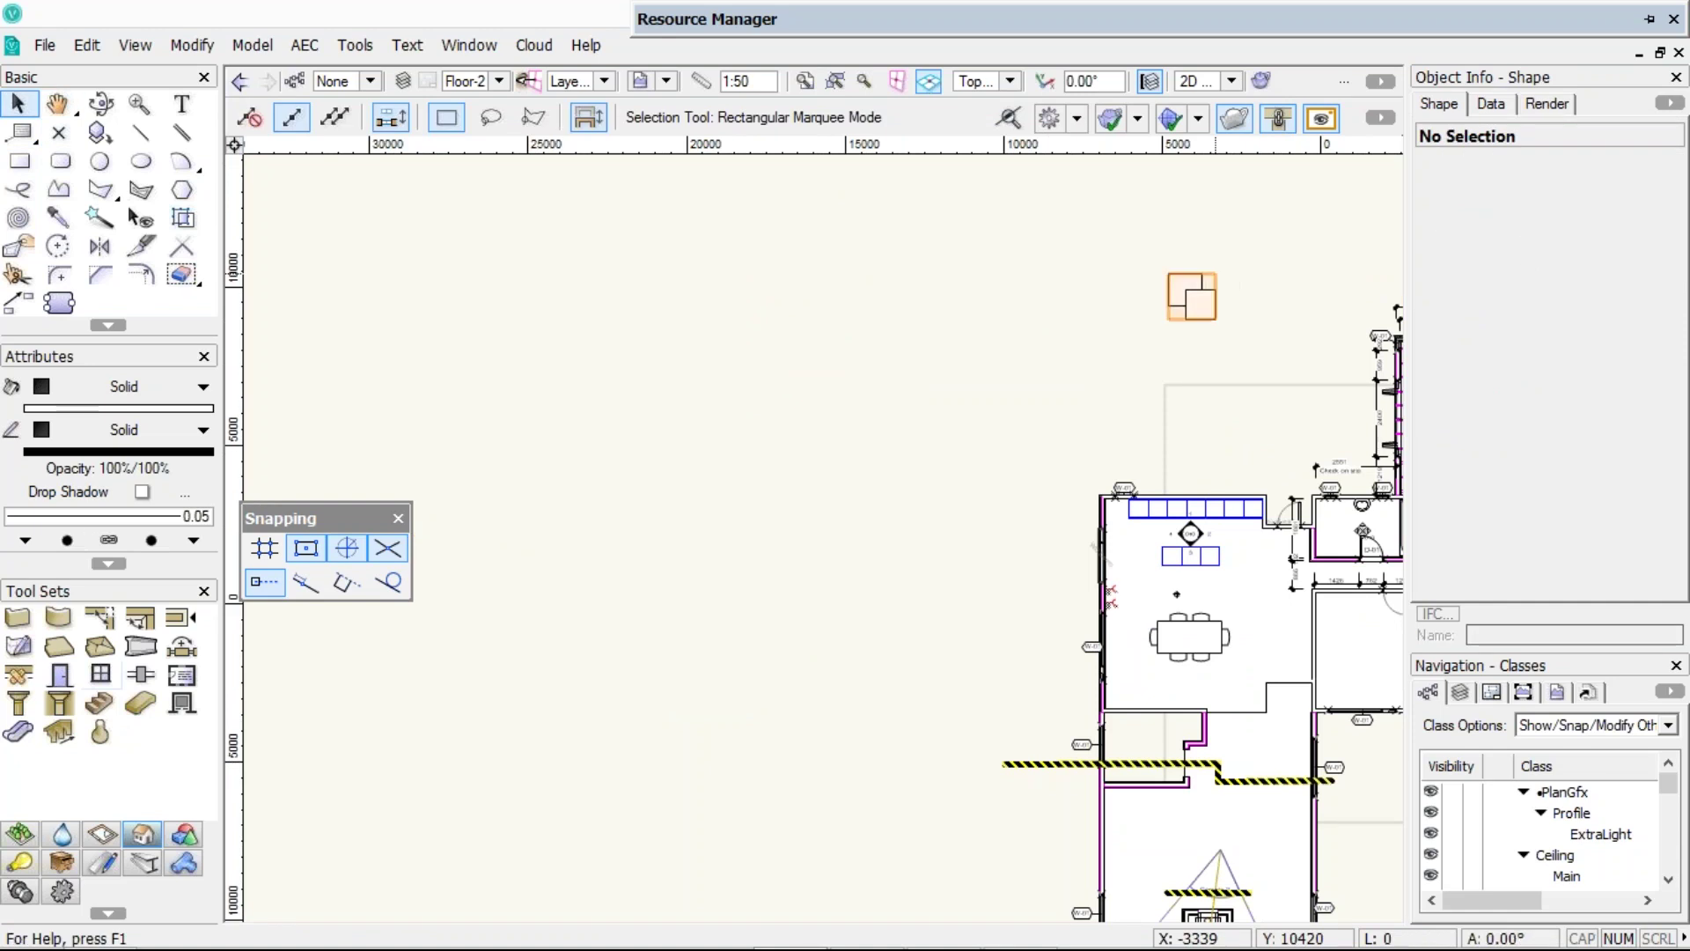
{"action": "left_click_drag", "start_coordinate": [1216, 273], "coordinate": [472, 435]}
{"action": "left_click", "coordinate": [494, 436]}
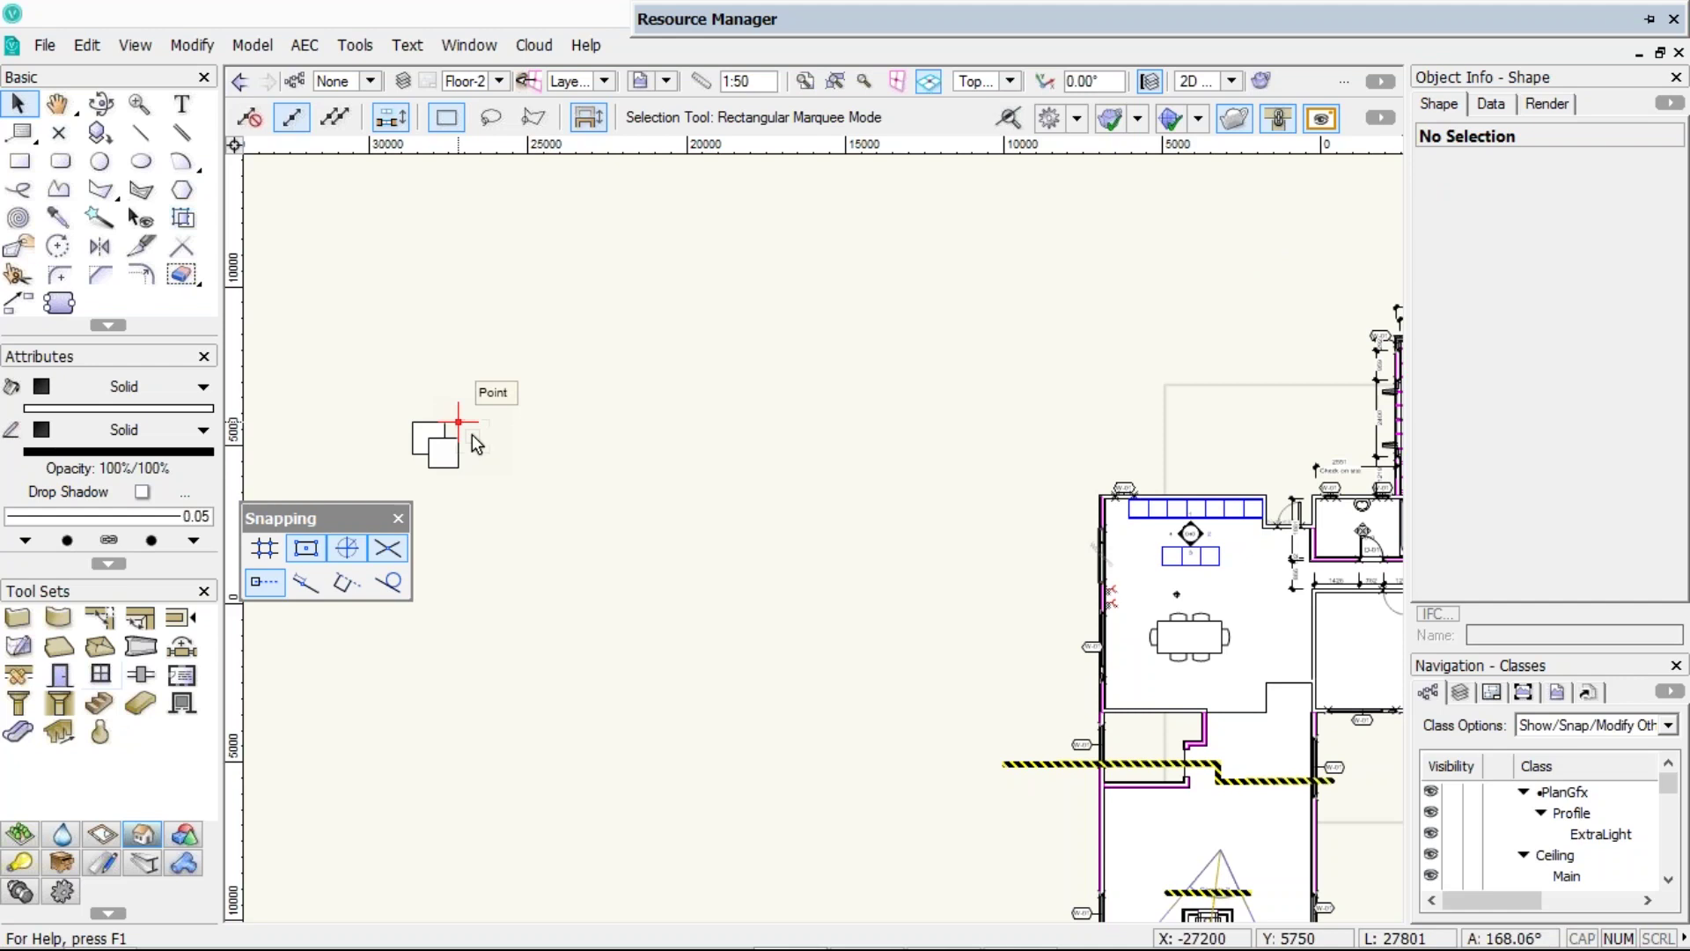
- Draw a closed four-sided property line to the right of the plan, with sides about 85, 45, 83 and 52 m, using default settings
{"action": "middle_click_drag", "start_coordinate": [1247, 394], "coordinate": [629, 355]}
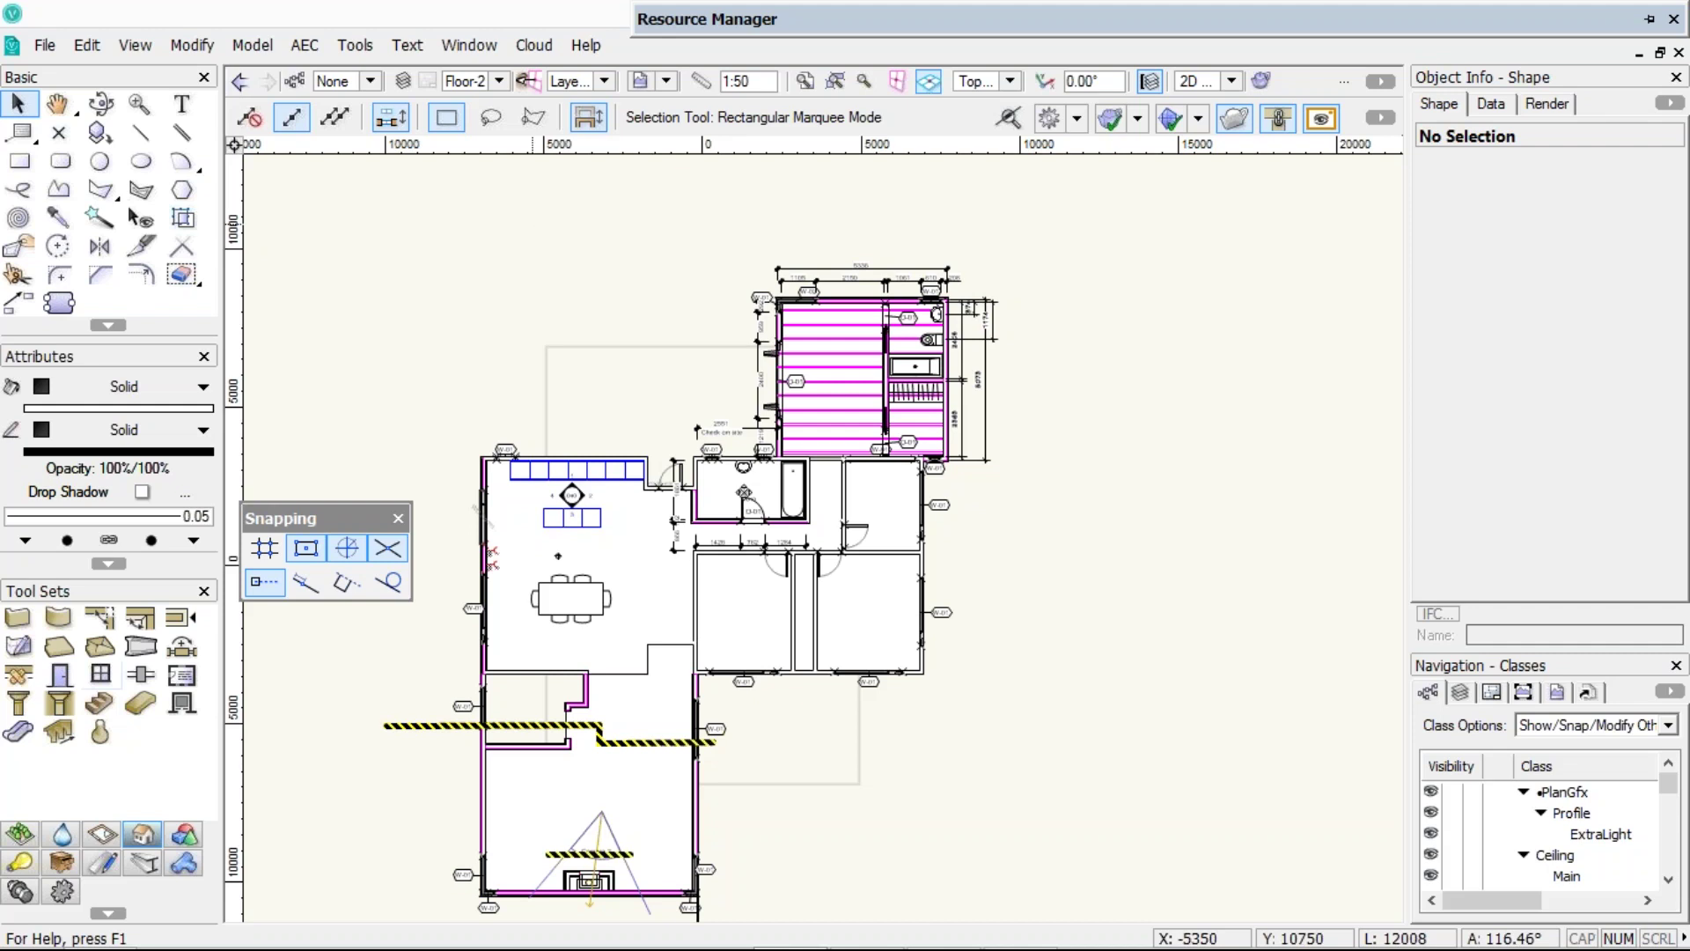
{"action": "scroll", "coordinate": [532, 233], "scroll_direction": "down", "scroll_amount": 5}
{"action": "scroll", "coordinate": [449, 324], "scroll_direction": "down", "scroll_amount": 2}
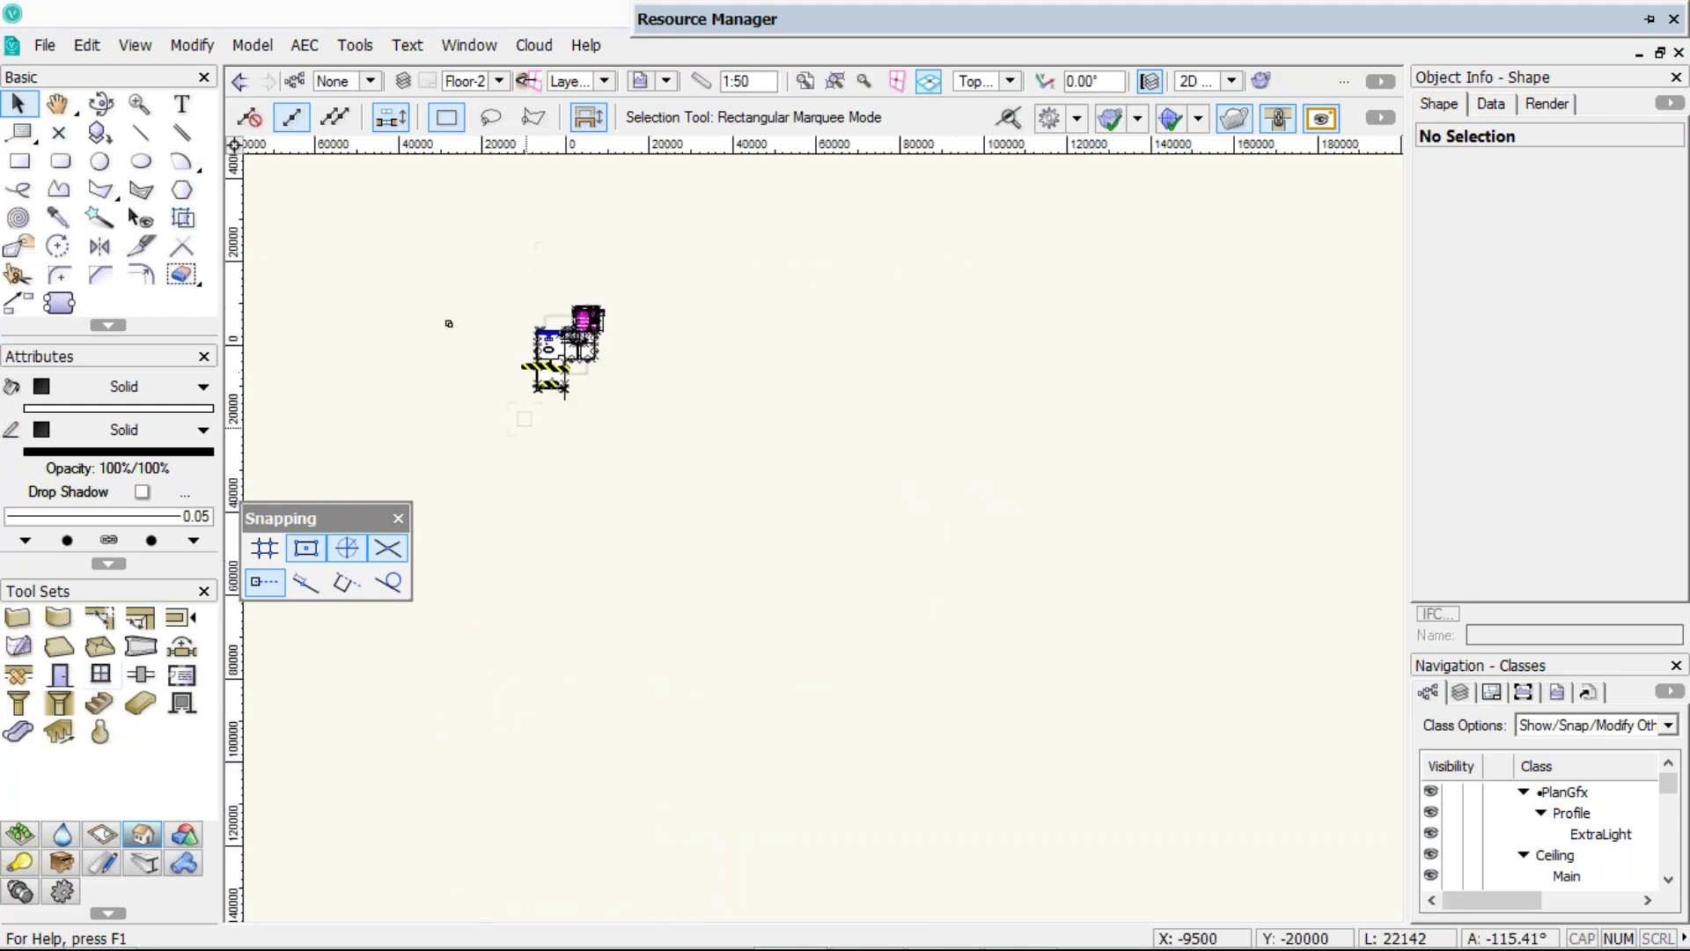
{"action": "middle_click_drag", "start_coordinate": [449, 324], "coordinate": [346, 340]}
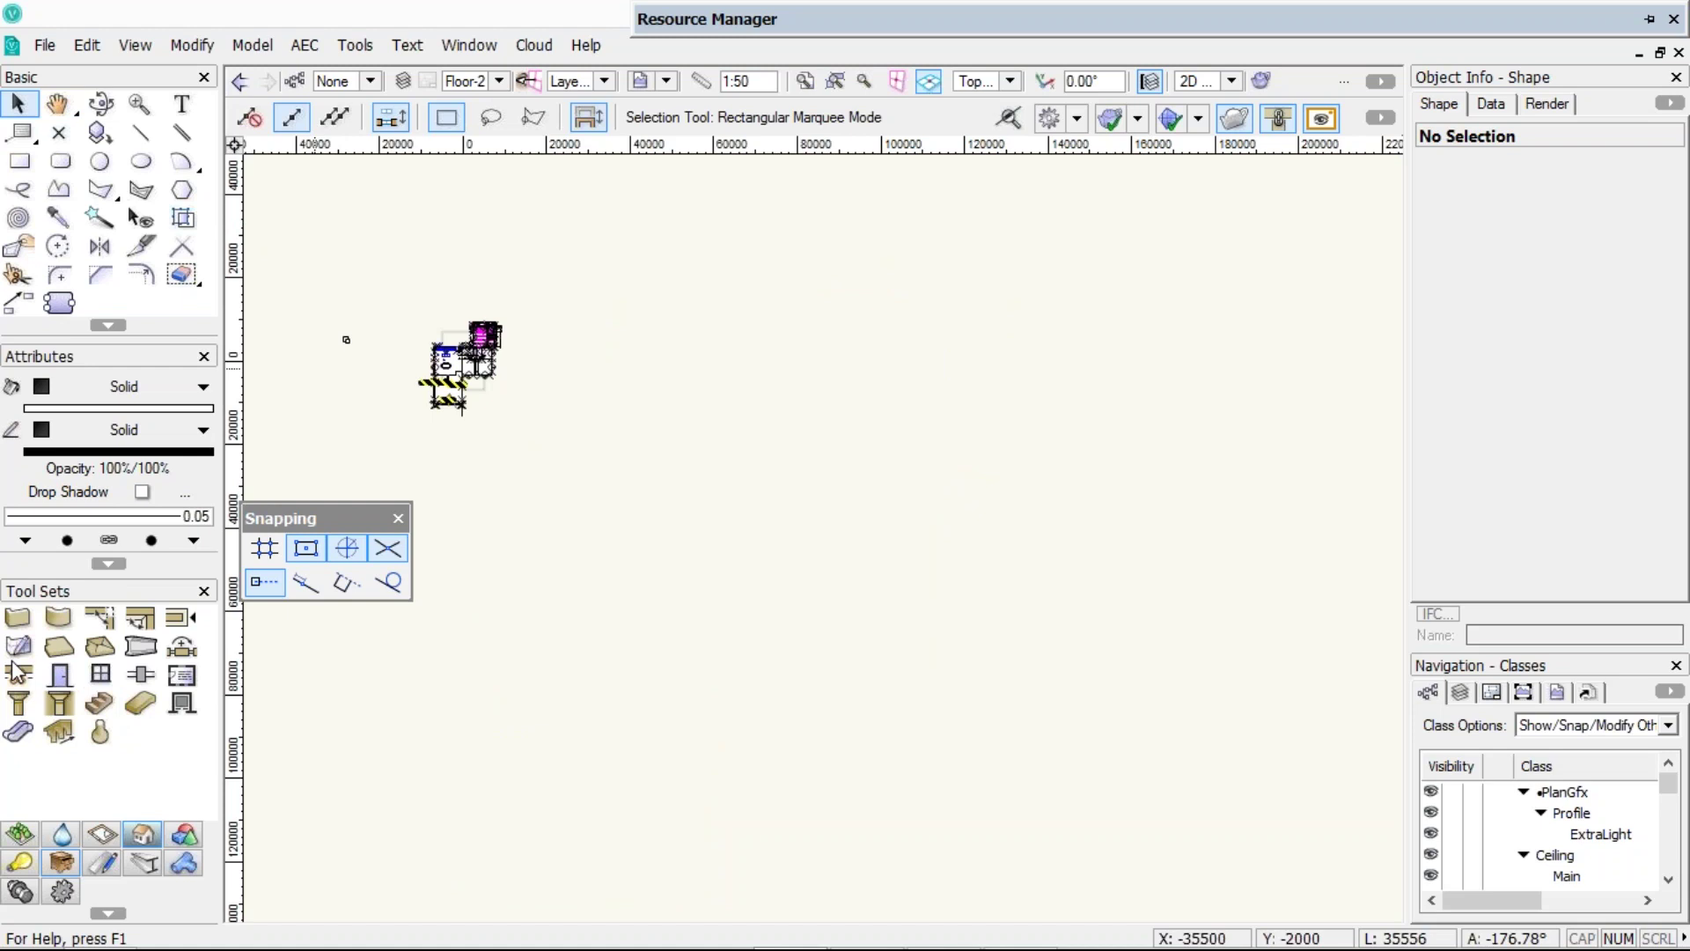
{"action": "left_click", "coordinate": [19, 834]}
{"action": "left_click", "coordinate": [99, 675]}
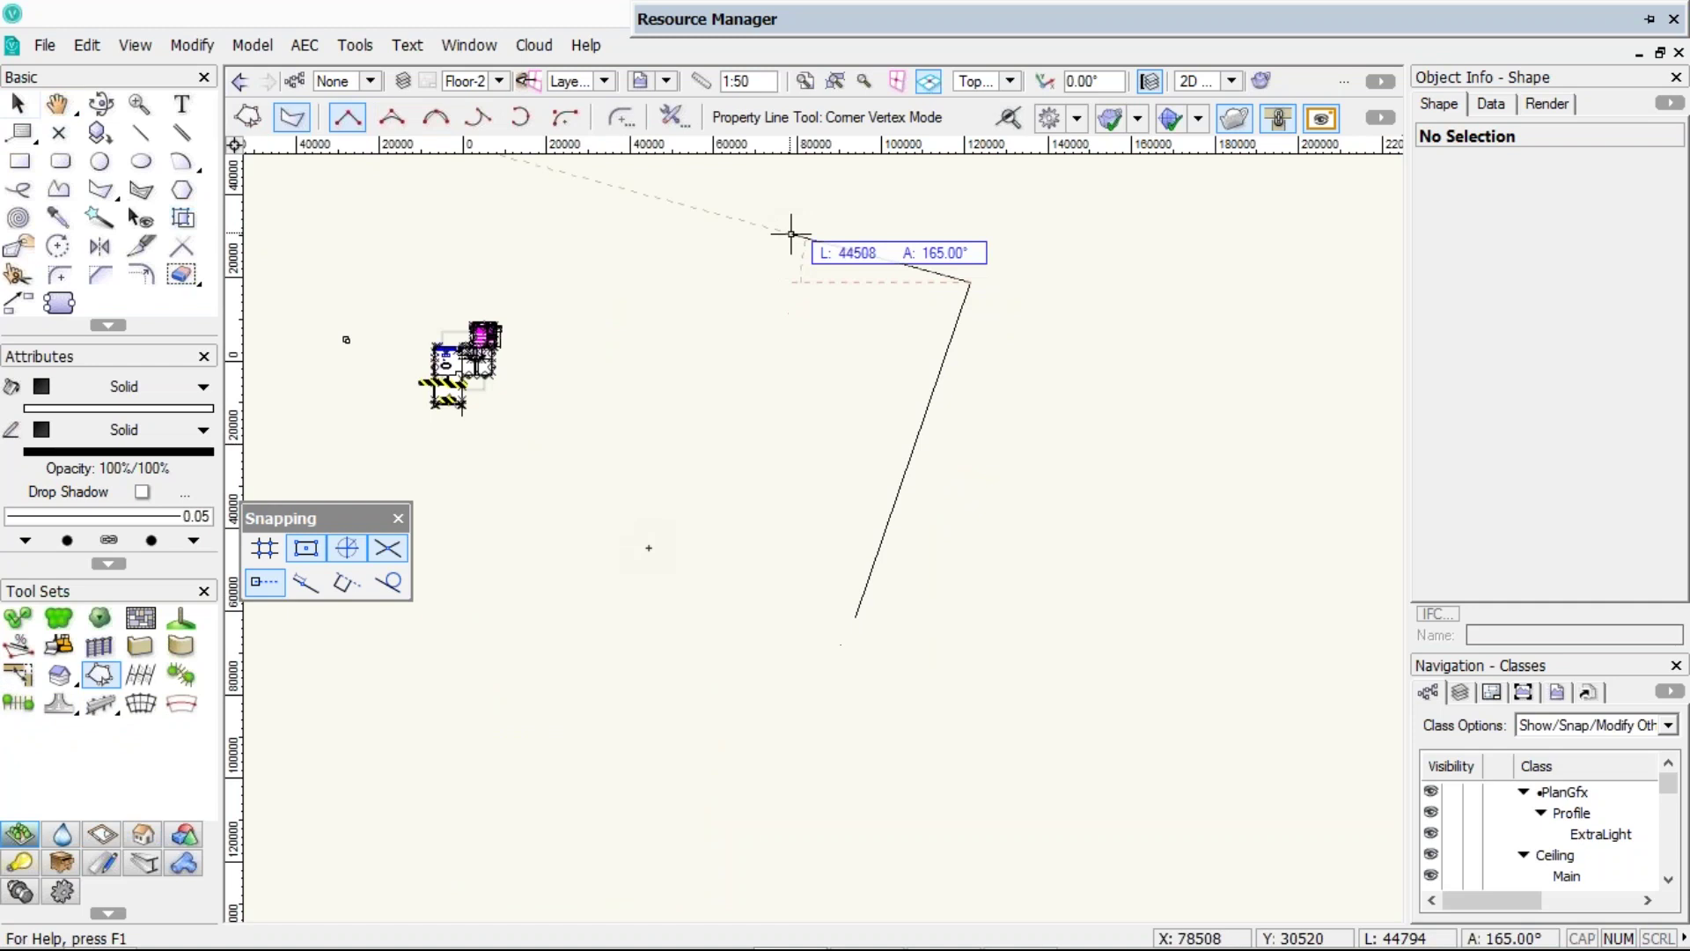
{"action": "left_click", "coordinate": [792, 233]}
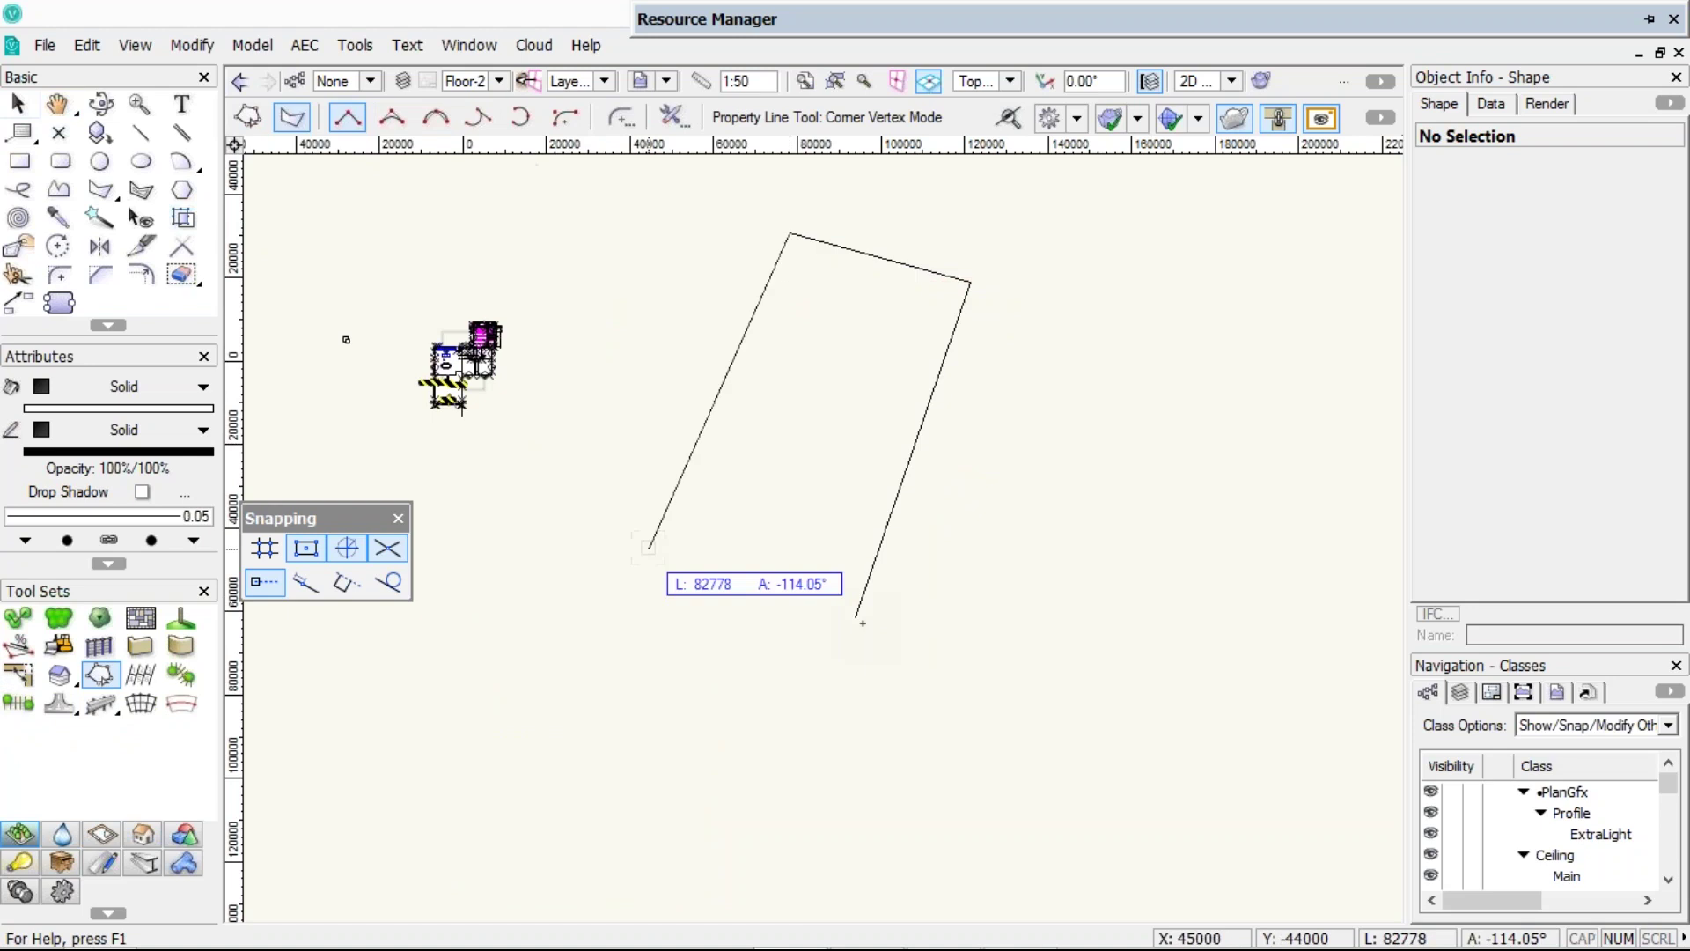
{"action": "left_click", "coordinate": [649, 547]}
{"action": "left_click", "coordinate": [856, 617]}
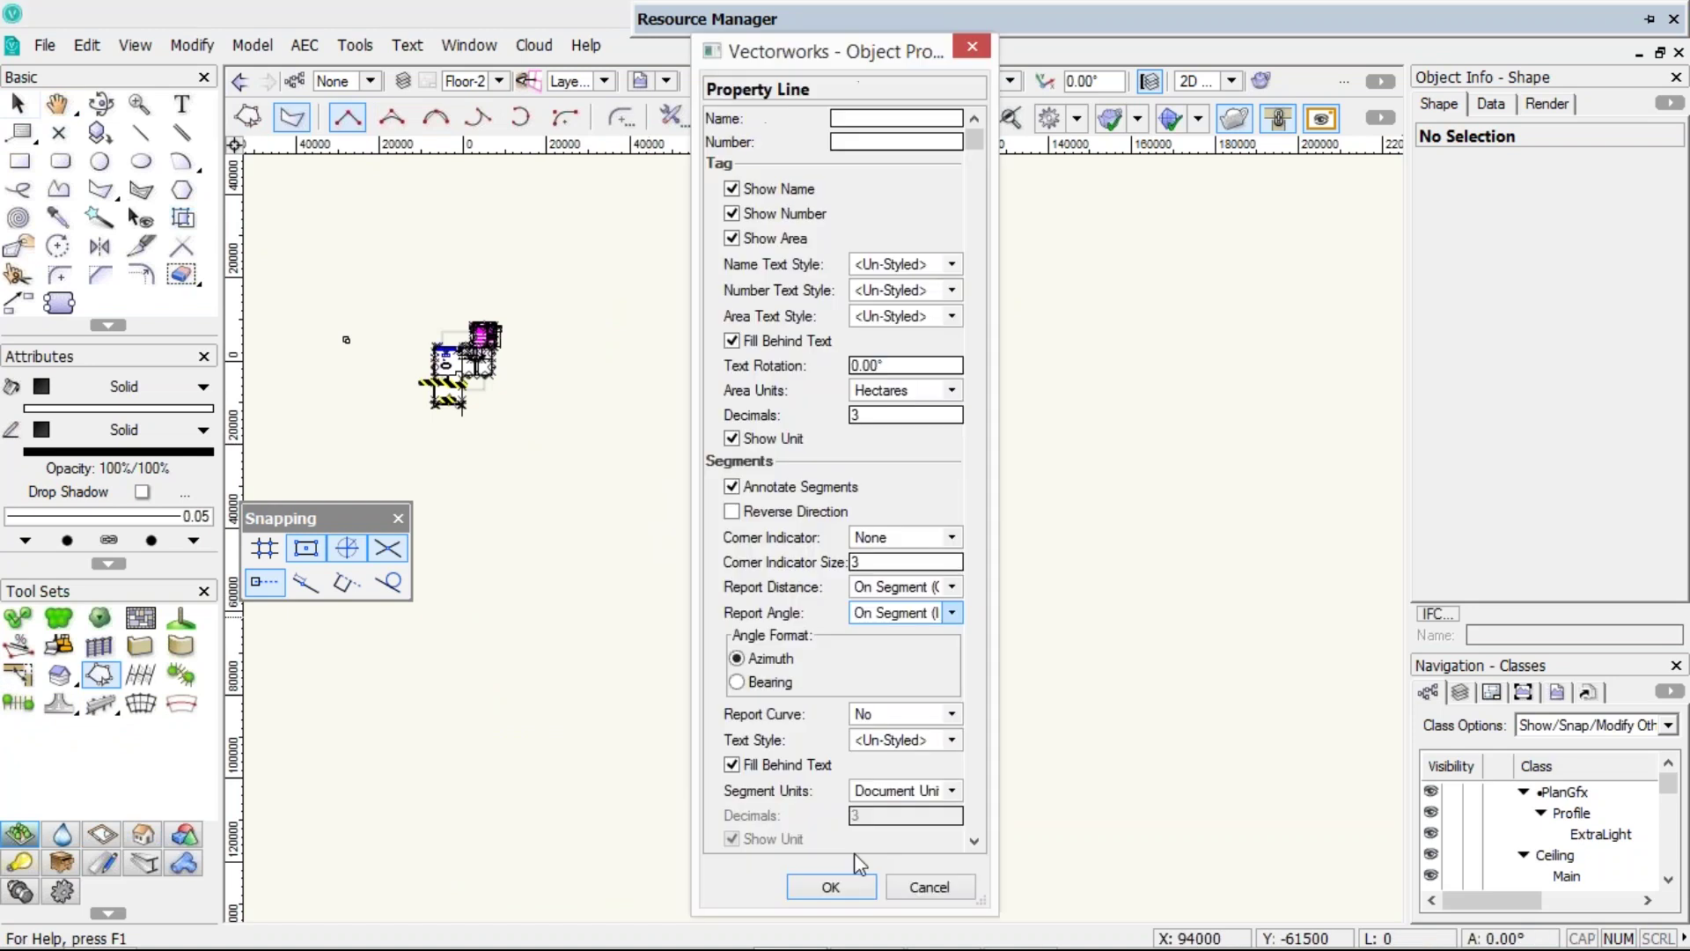
{"action": "key", "text": "Return"}
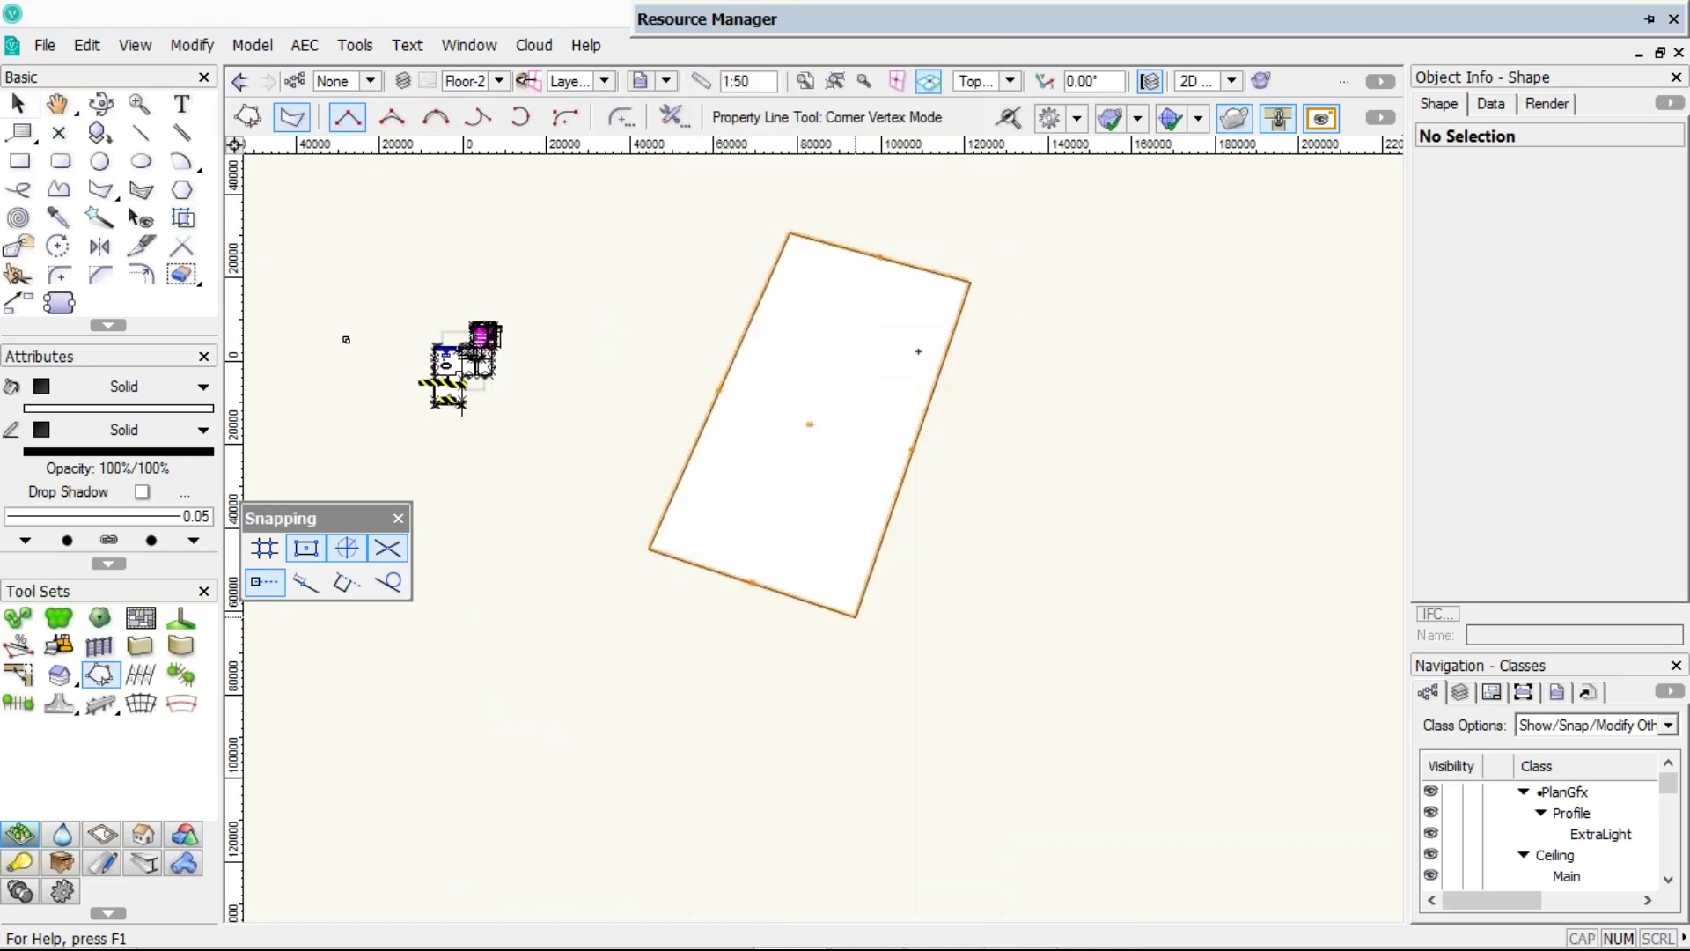
- Set the property line's text size to 6 points
{"action": "scroll", "coordinate": [919, 352], "scroll_direction": "up", "scroll_amount": 4}
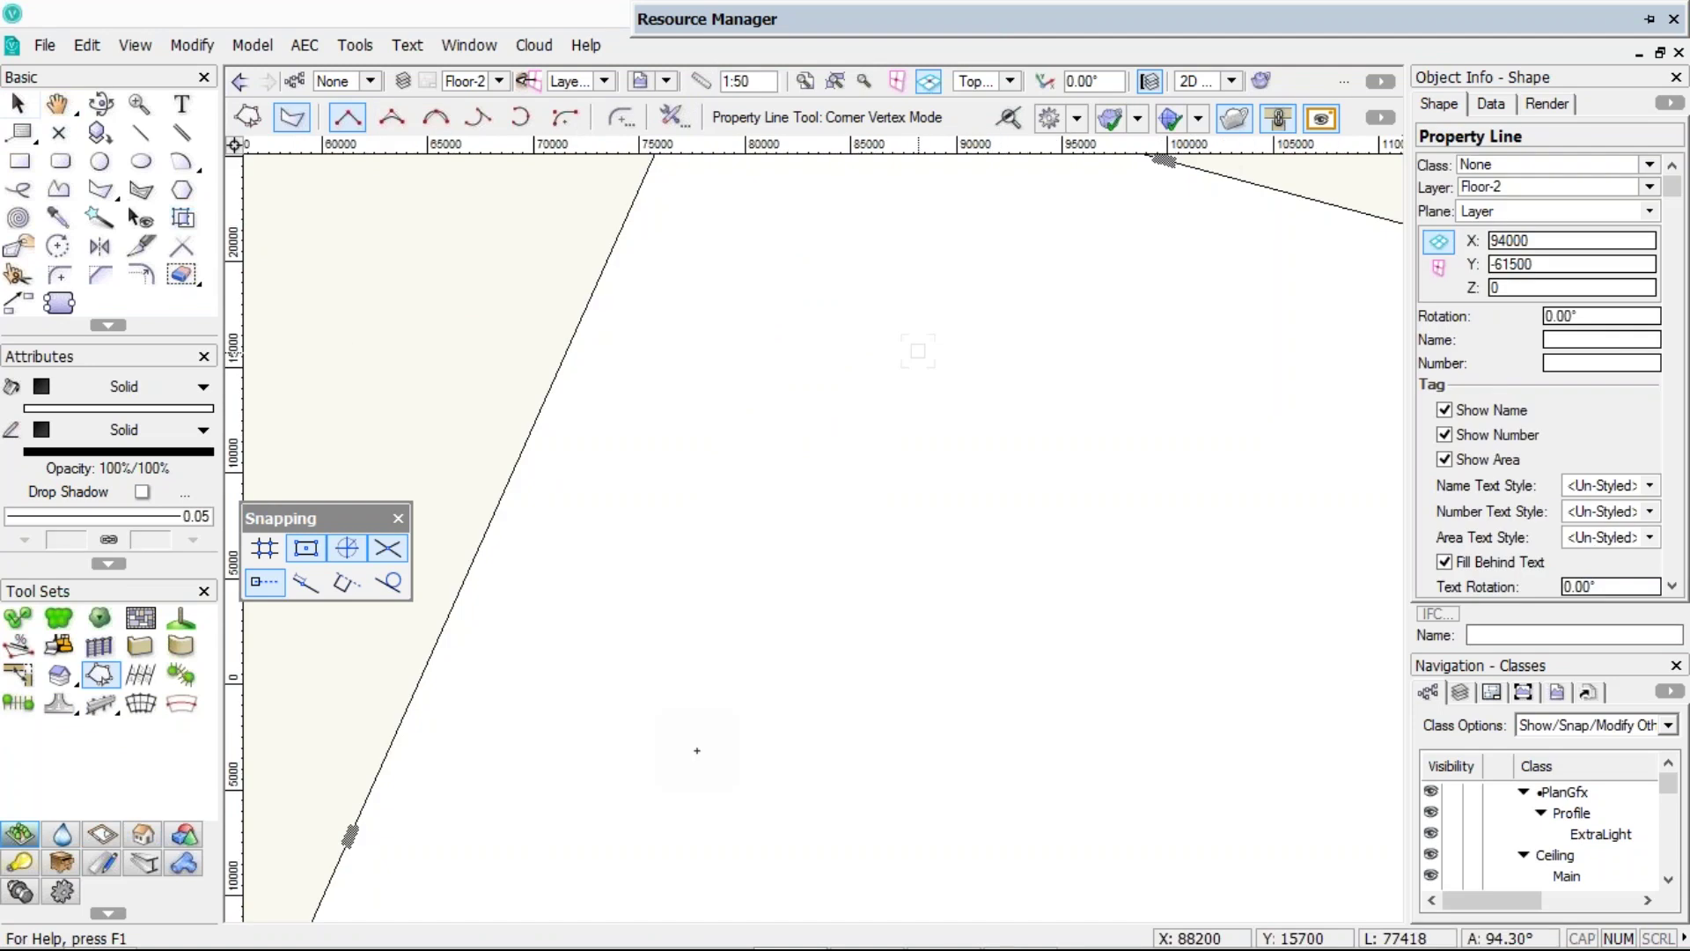
{"action": "scroll", "coordinate": [702, 754], "scroll_direction": "down", "scroll_amount": 2}
{"action": "scroll", "coordinate": [702, 754], "scroll_direction": "down", "scroll_amount": 2}
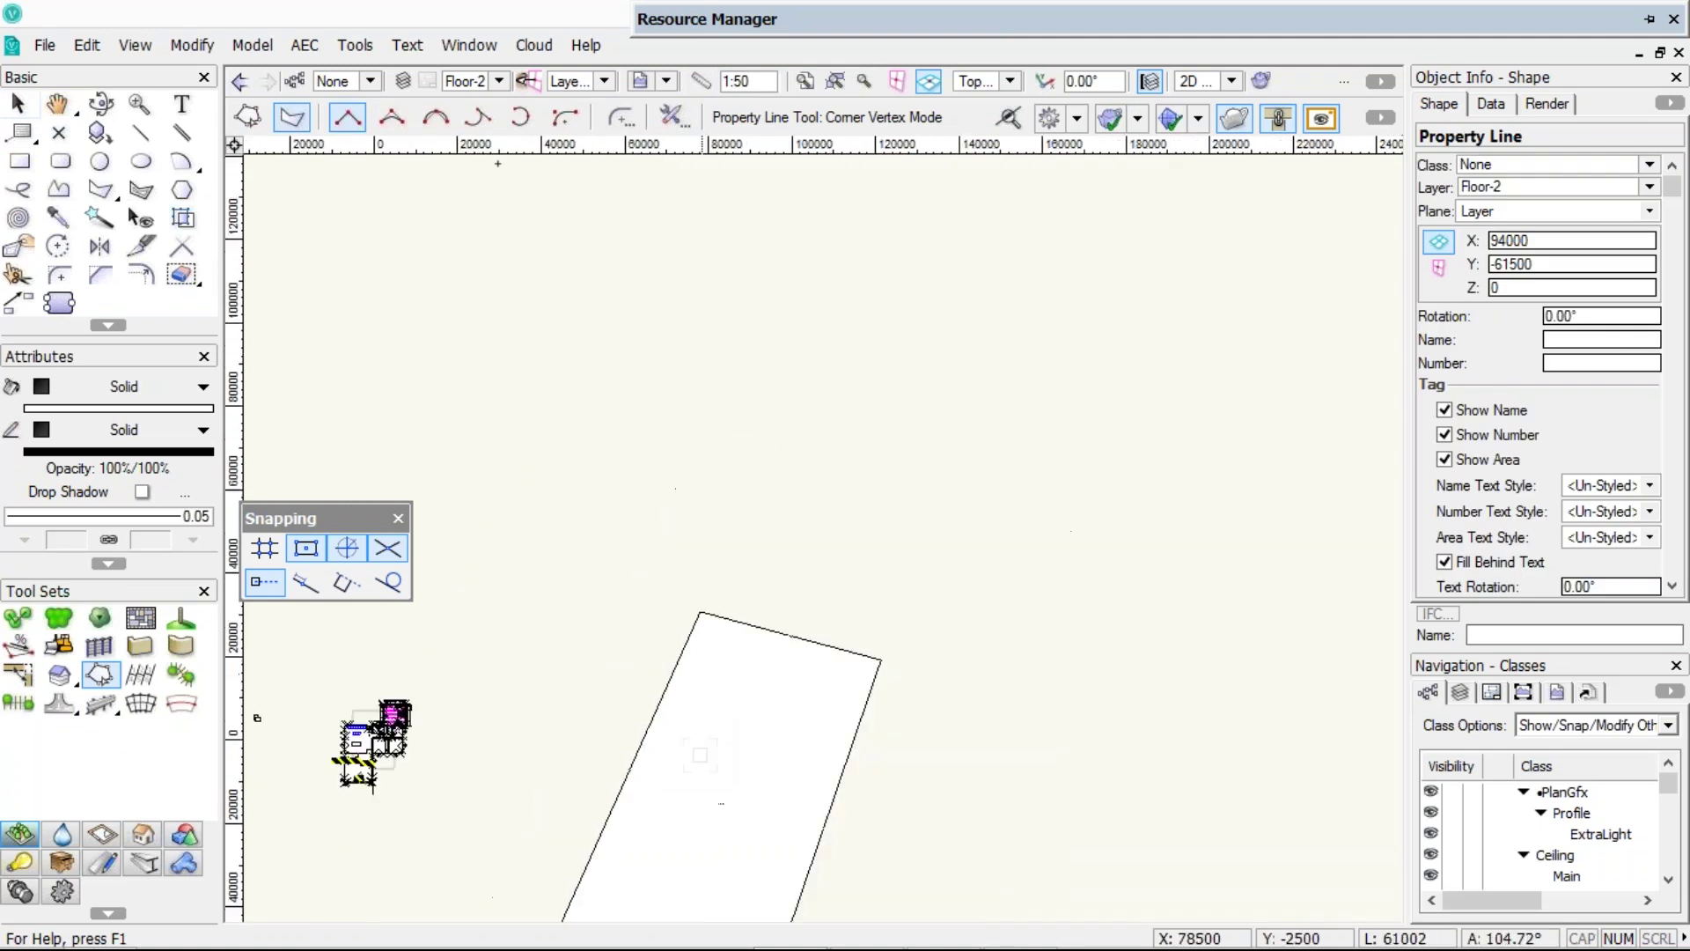
{"action": "middle_click_drag", "start_coordinate": [702, 754], "coordinate": [780, 508]}
{"action": "left_click", "coordinate": [408, 45]}
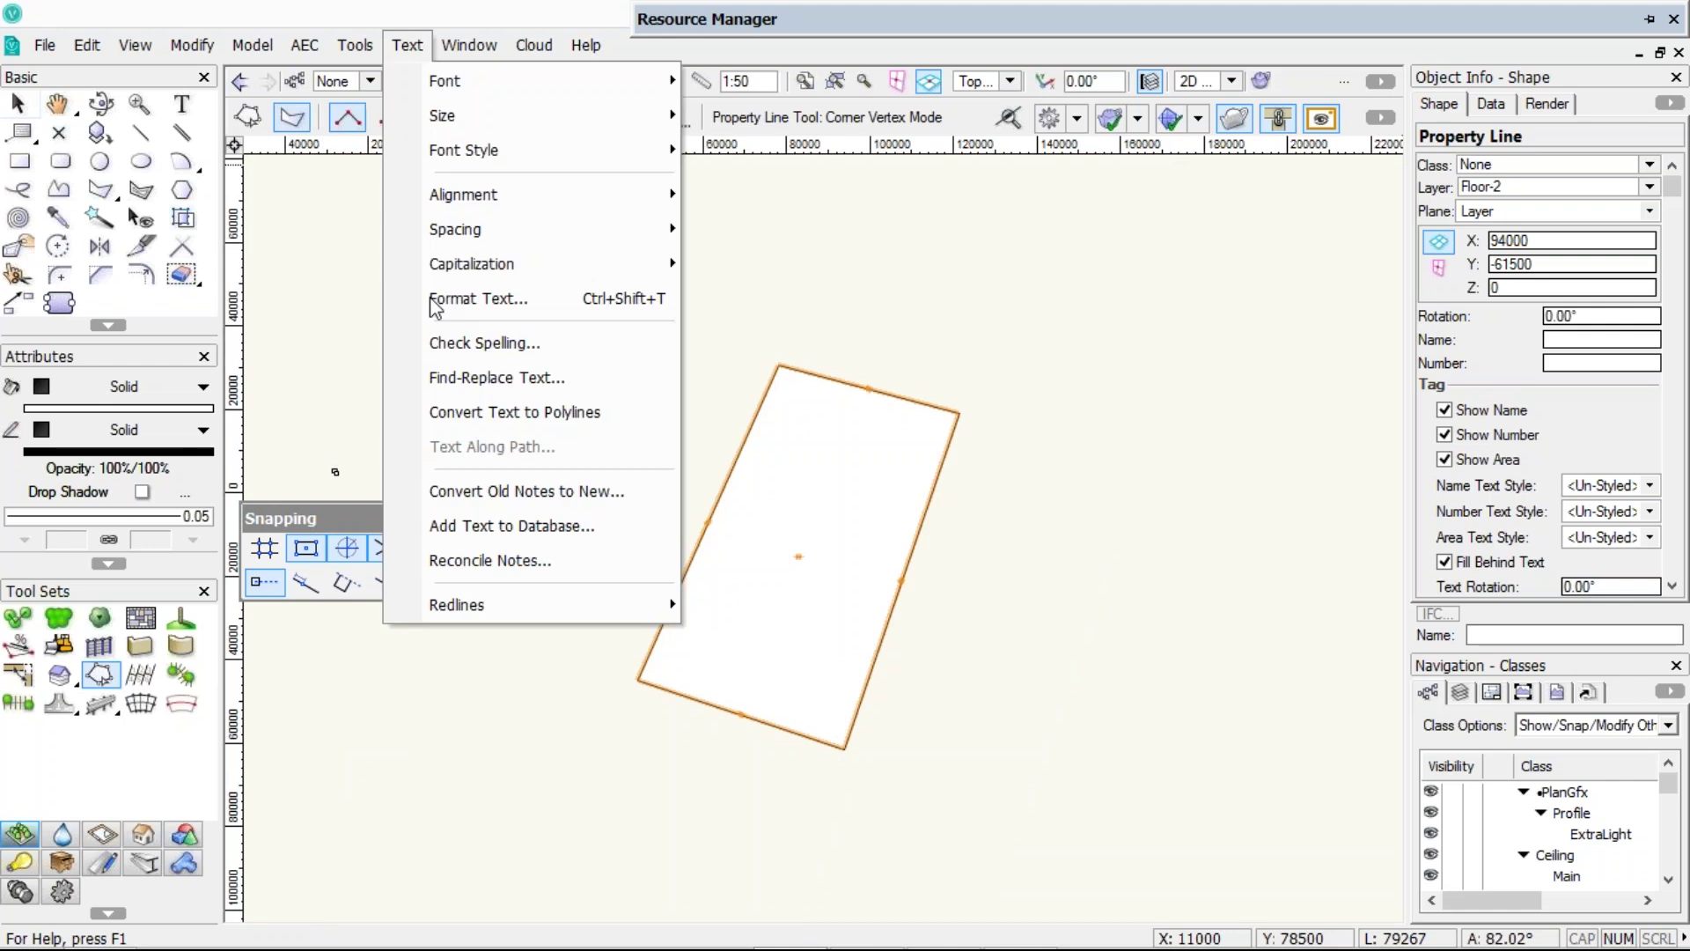
{"action": "left_click", "coordinate": [432, 297]}
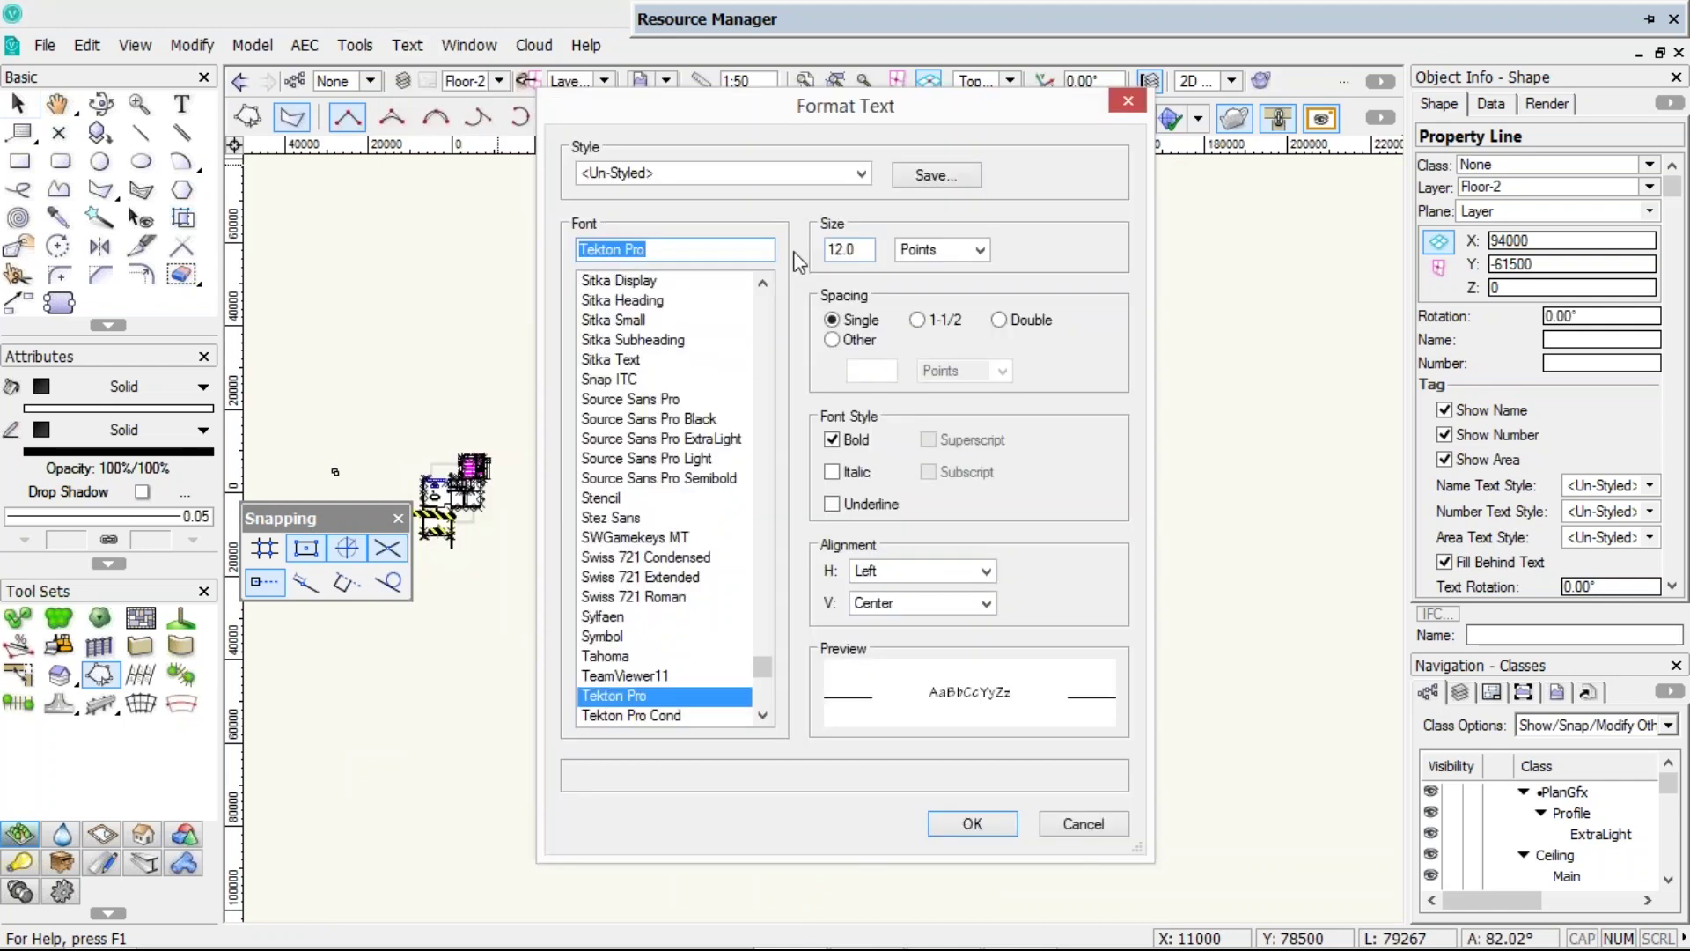
{"action": "type", "text": "6"}
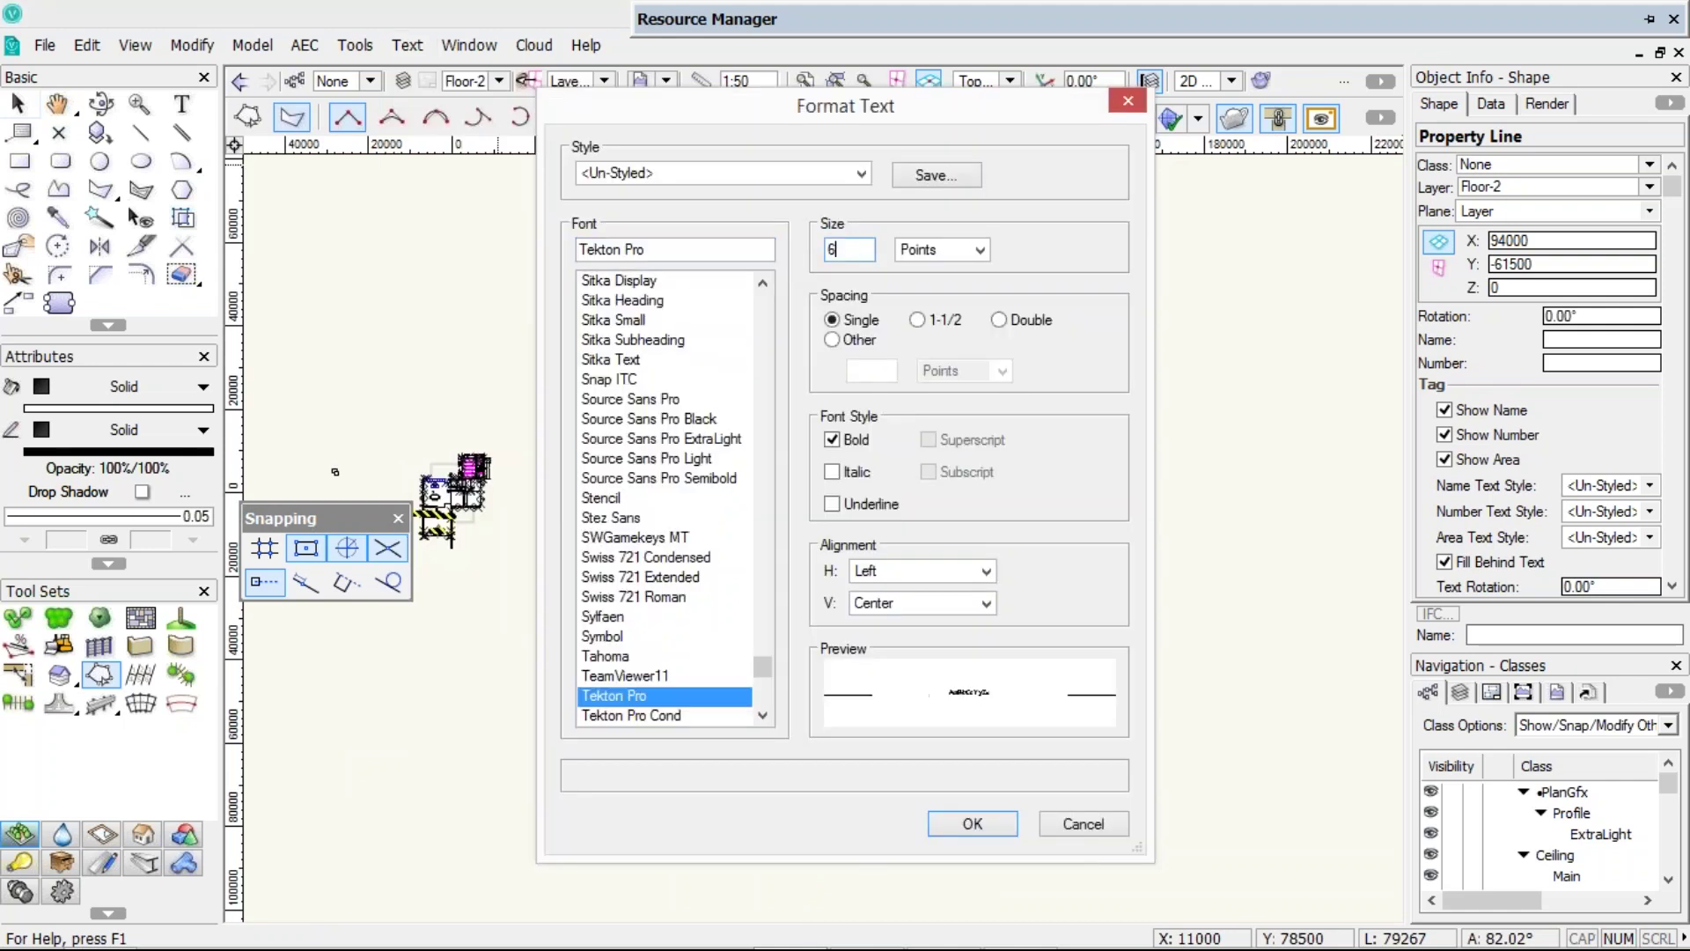
{"action": "key", "text": "Return"}
- Slide the property line's right, lower and left segment annotations along their edges towards the lower corners of the plot
{"action": "scroll", "coordinate": [681, 596], "scroll_direction": "up", "scroll_amount": 4}
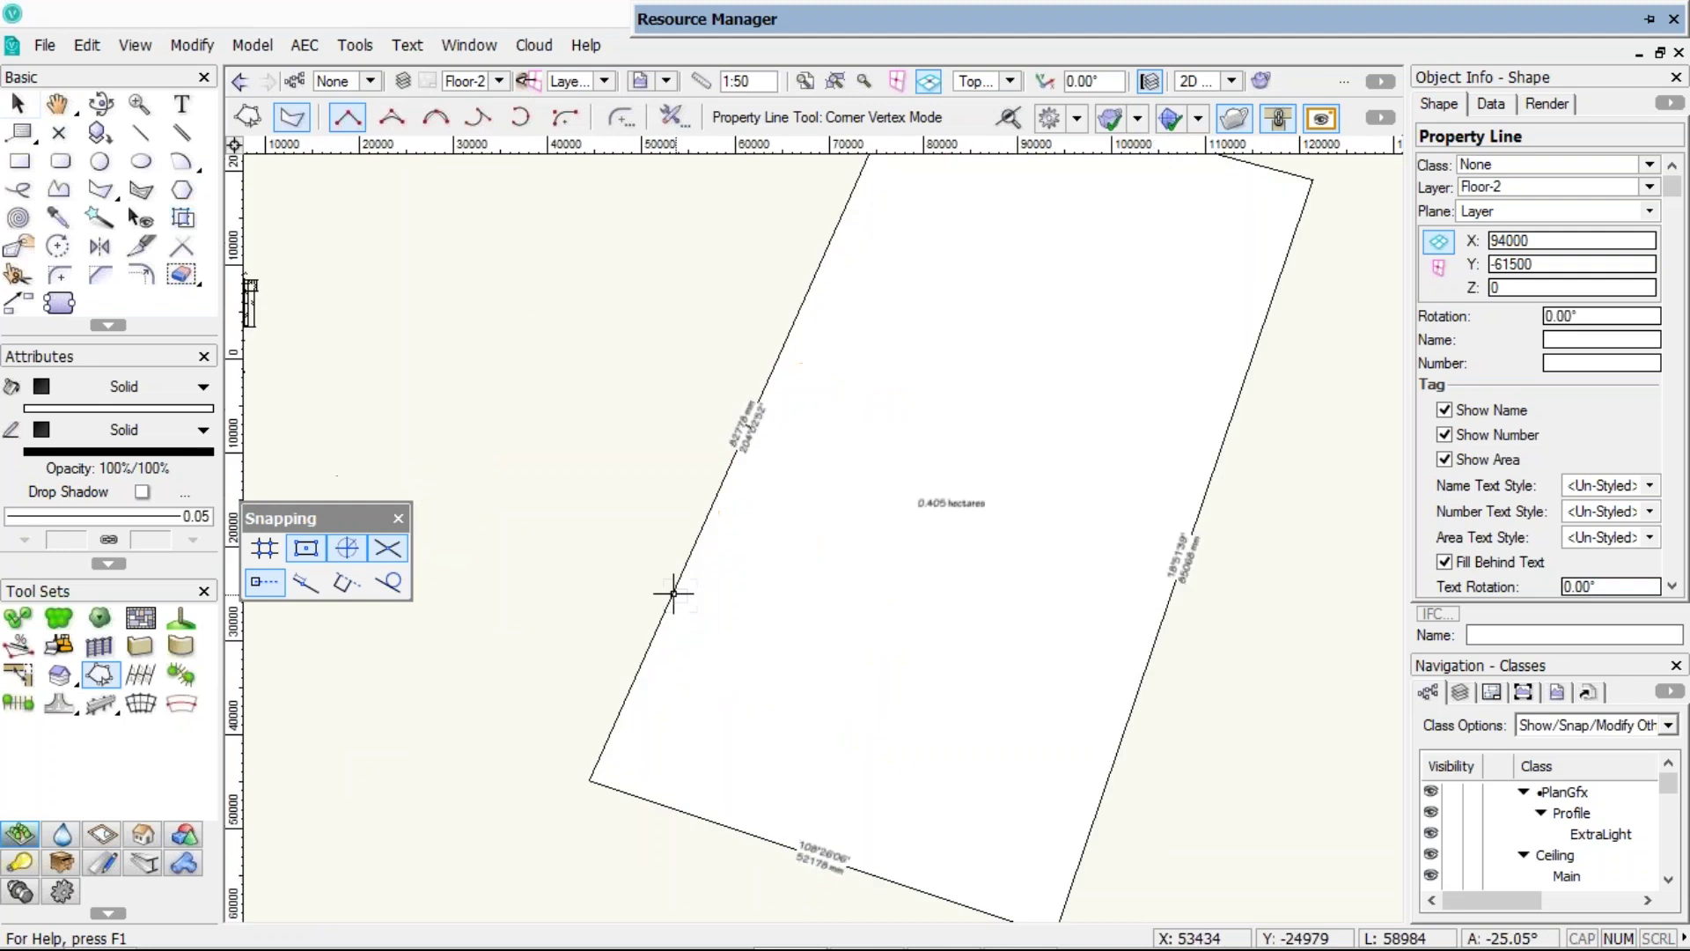
{"action": "key", "text": "x"}
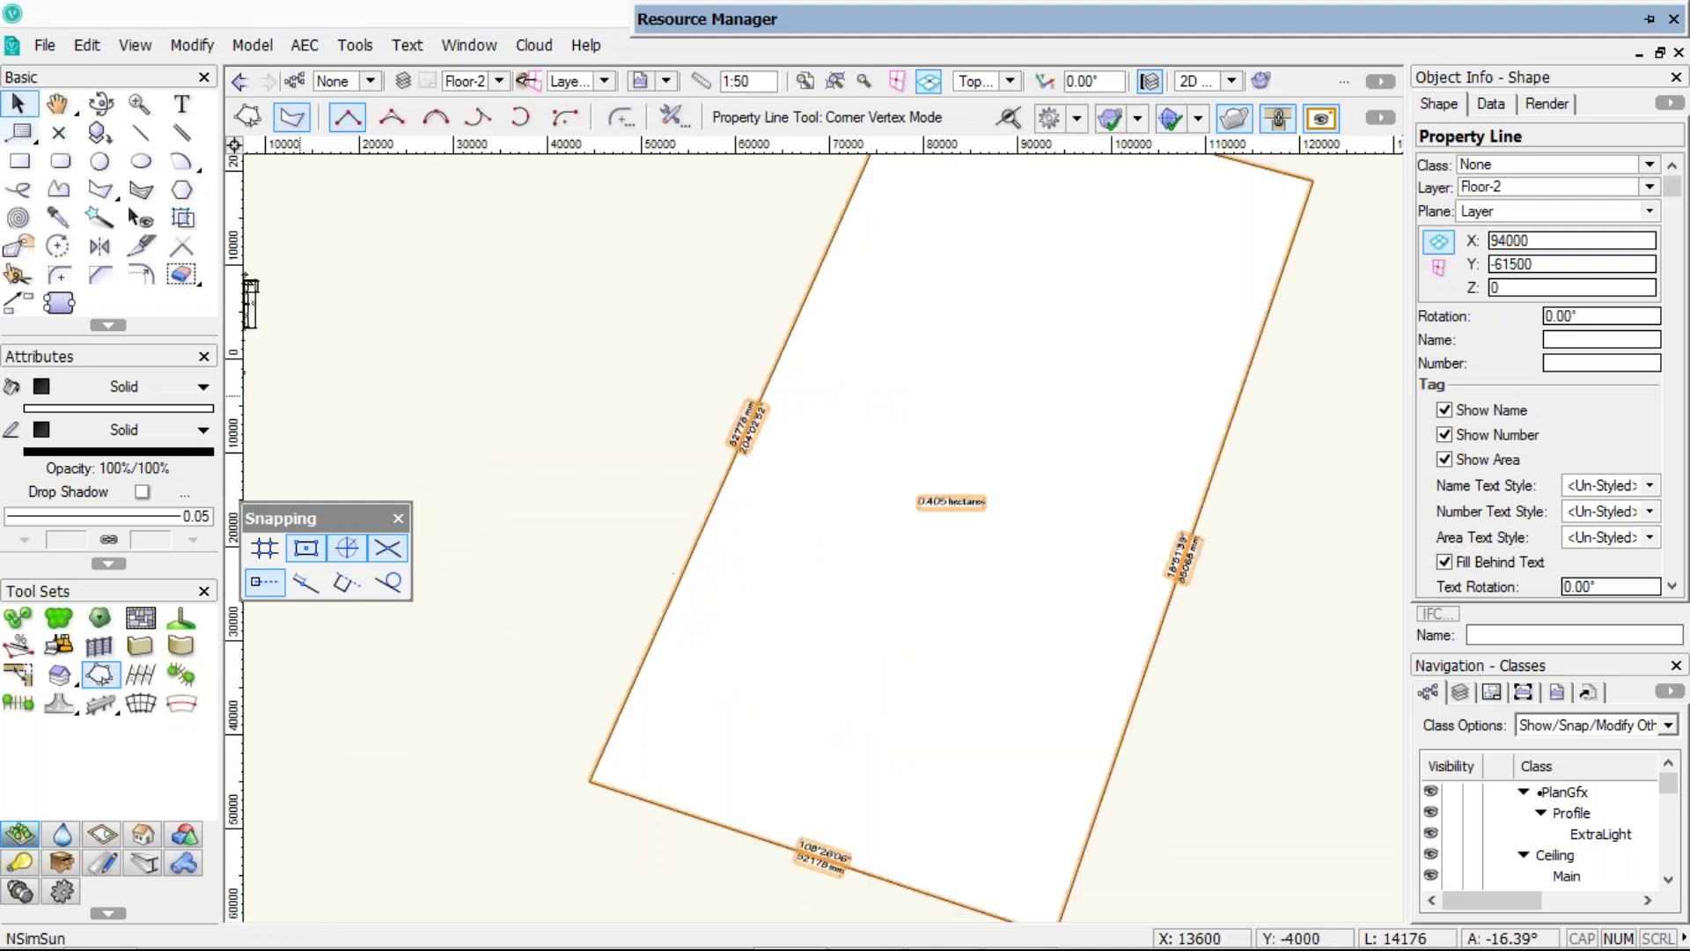
{"action": "middle_click_drag", "start_coordinate": [800, 589], "coordinate": [683, 506]}
{"action": "key", "text": "x"}
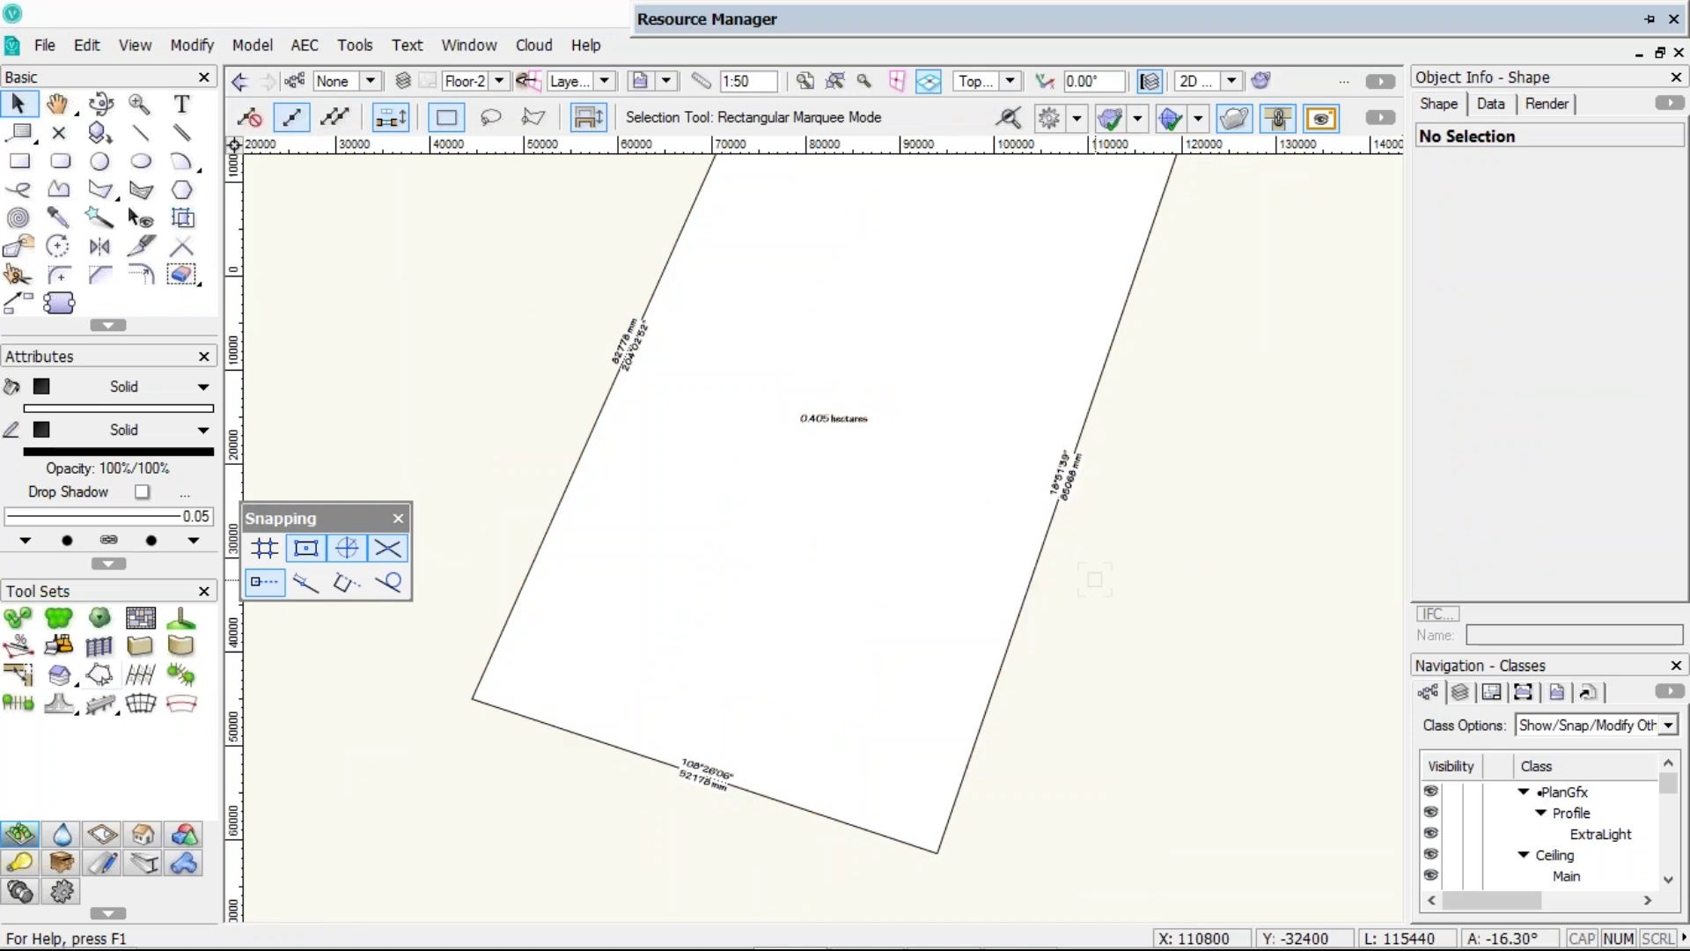
{"action": "left_click", "coordinate": [920, 526]}
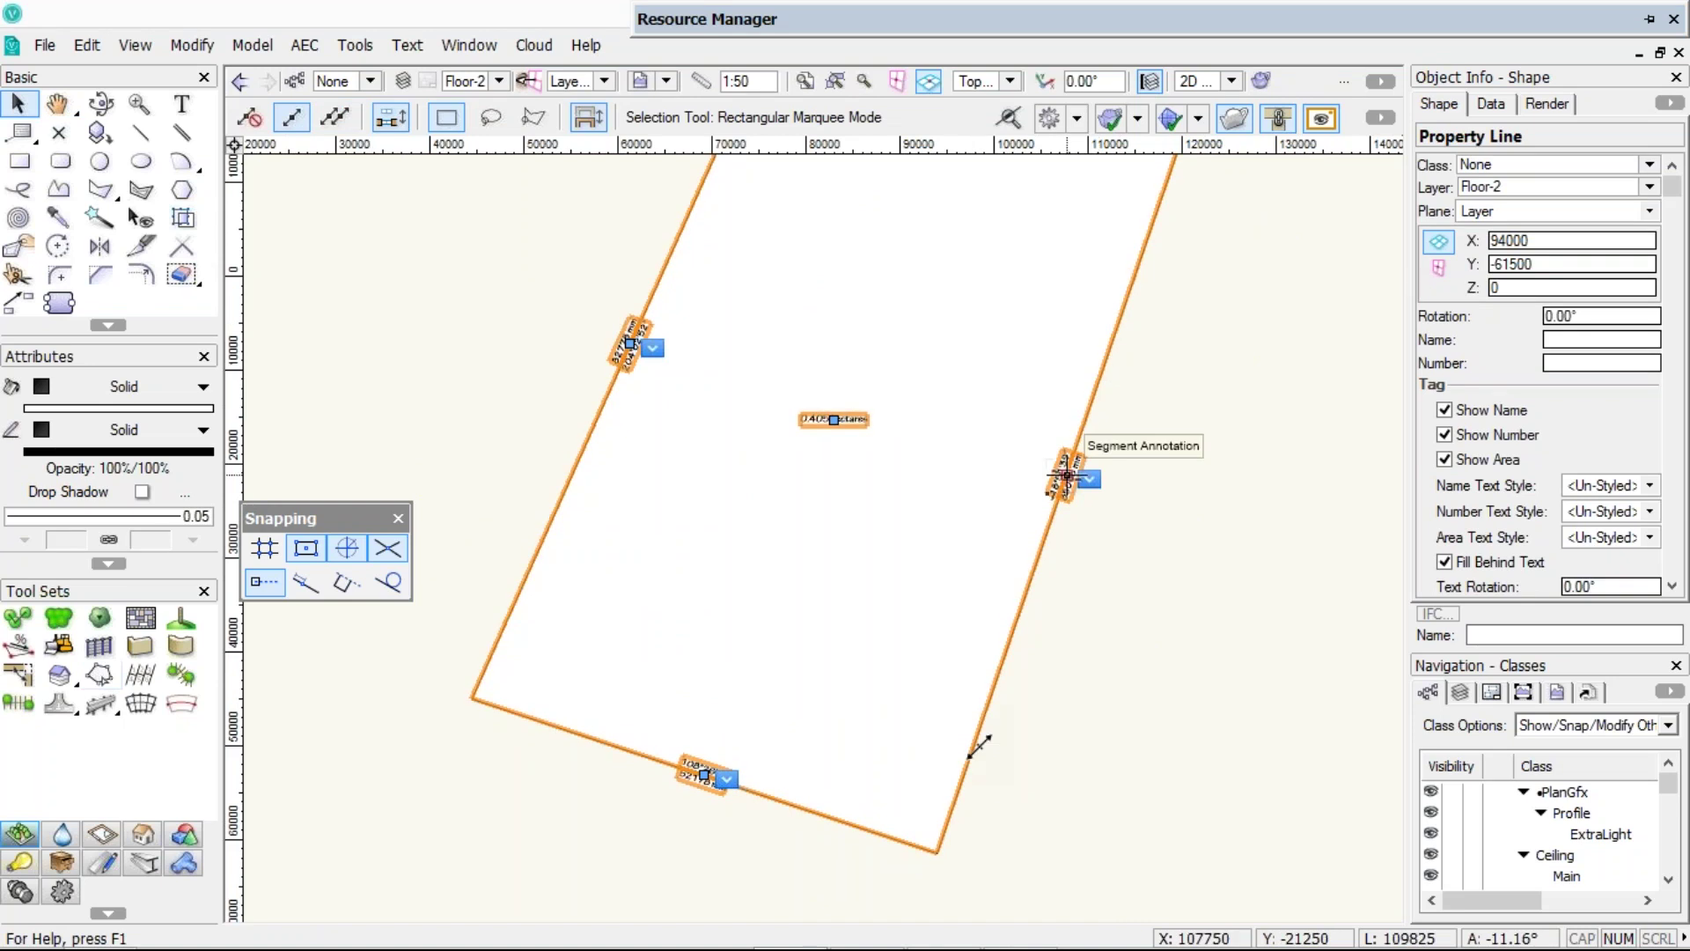
{"action": "left_click_drag", "start_coordinate": [1067, 475], "coordinate": [978, 734]}
{"action": "left_click_drag", "start_coordinate": [704, 776], "coordinate": [822, 814]}
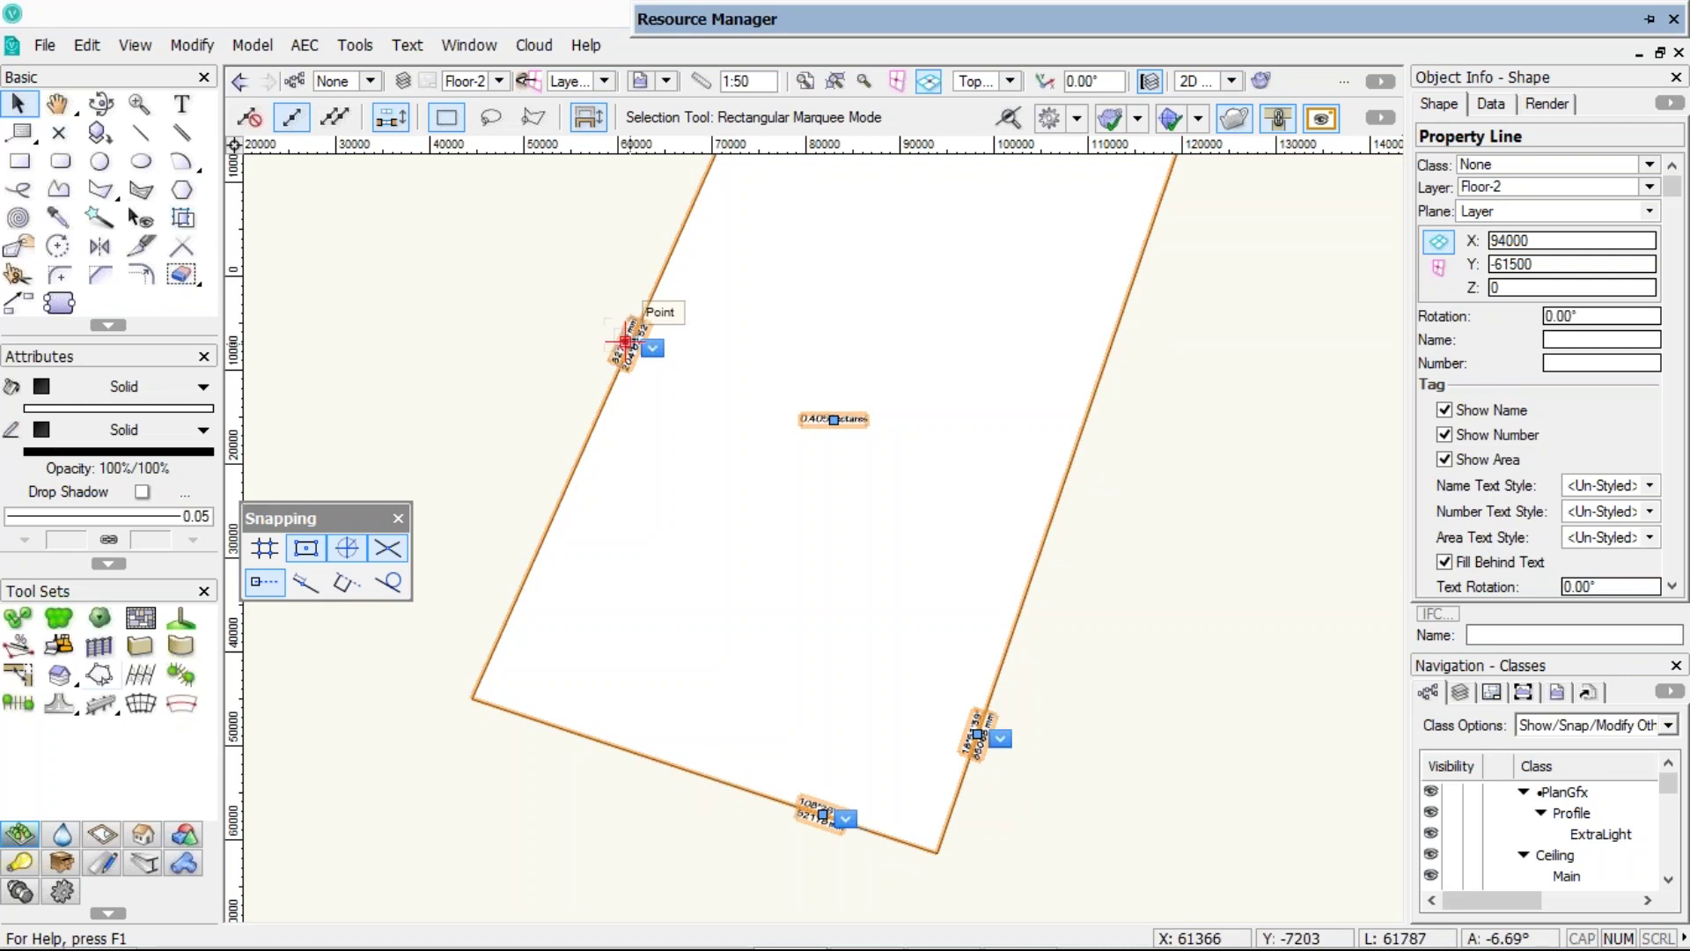
{"action": "left_click_drag", "start_coordinate": [625, 342], "coordinate": [539, 544]}
{"action": "scroll", "coordinate": [945, 786], "scroll_direction": "up", "scroll_amount": 3}
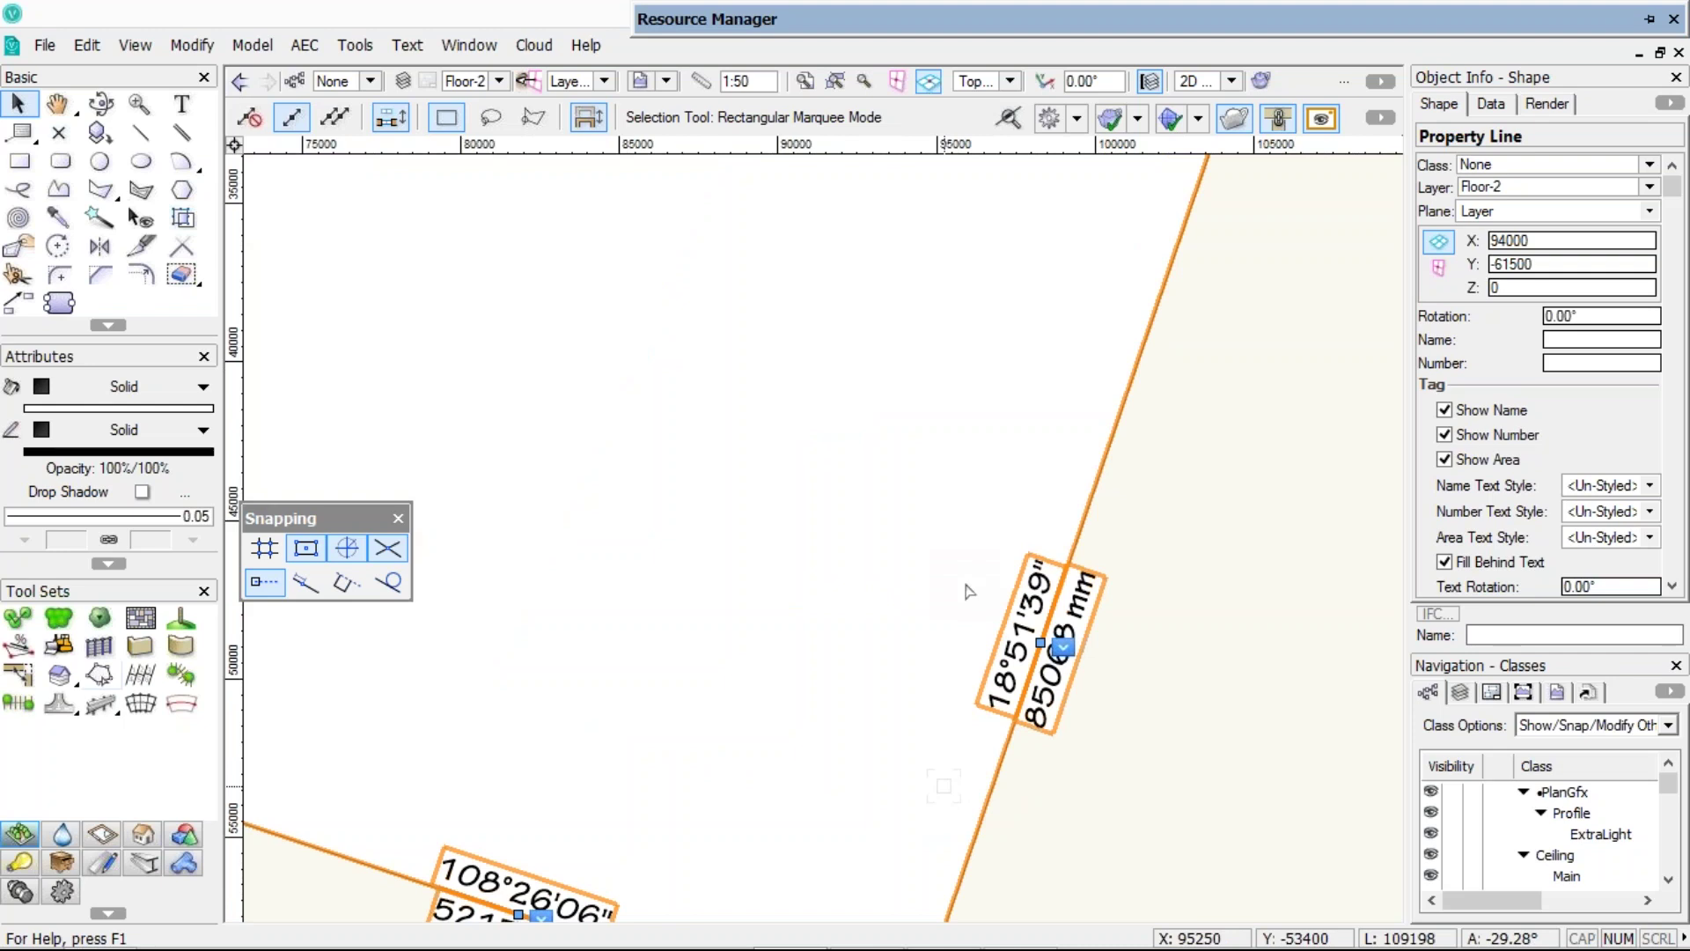
- Switch the property line's segment annotations off and back on
{"action": "left_click_drag", "start_coordinate": [906, 747], "coordinate": [1012, 376]}
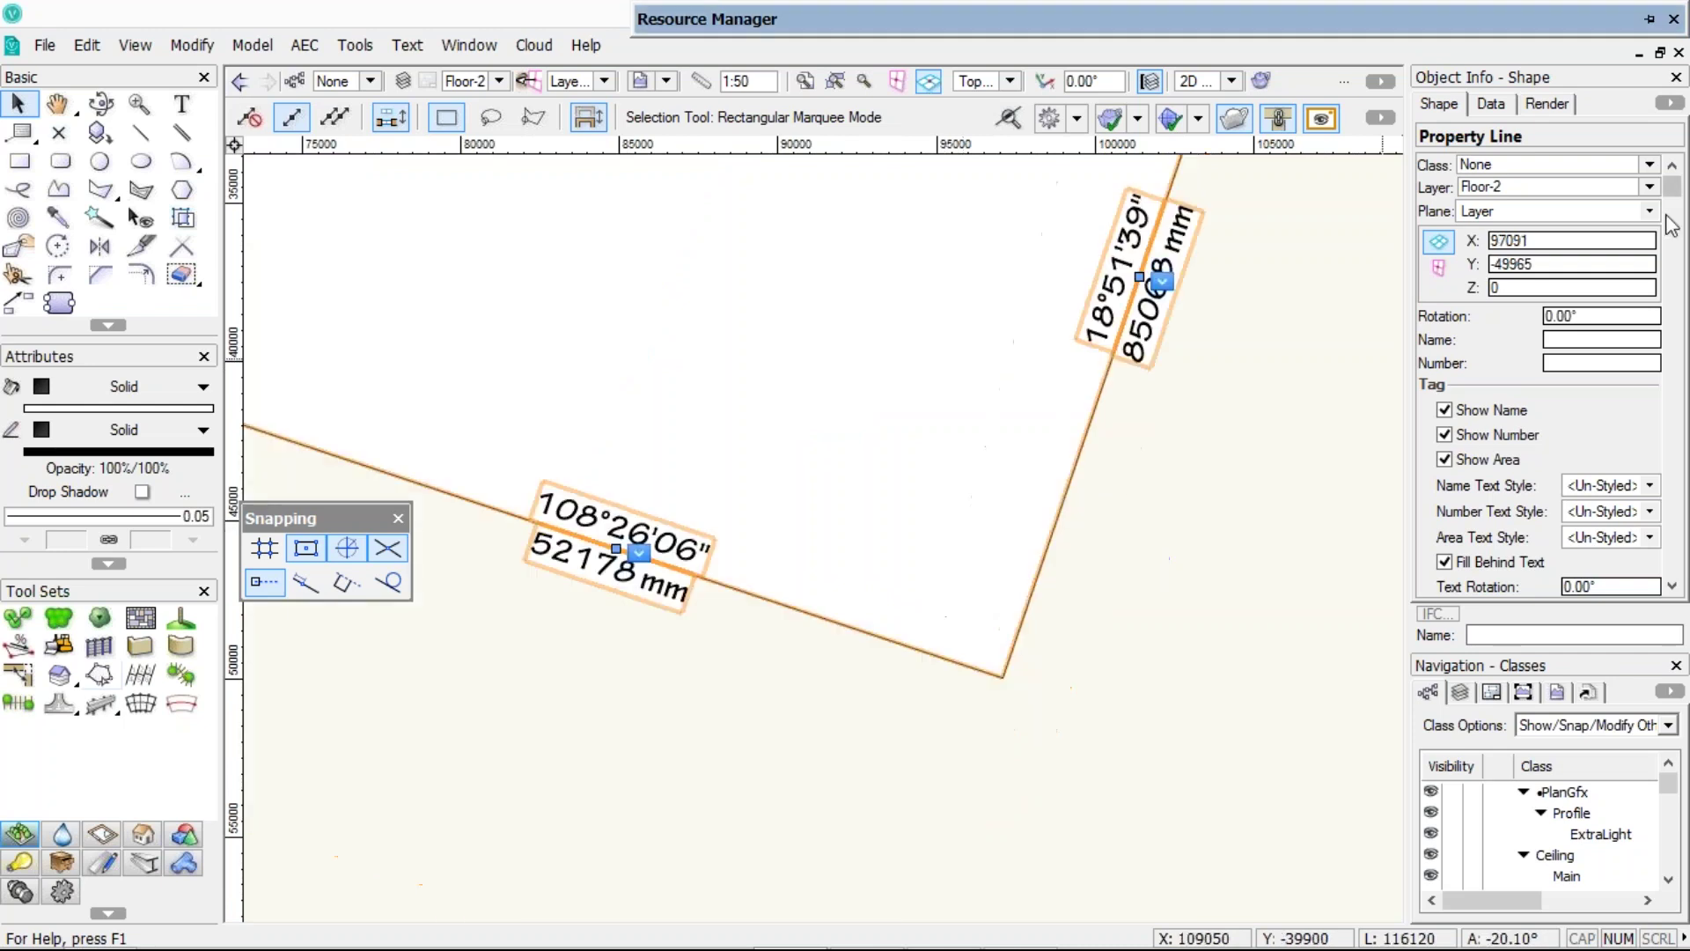
{"action": "scroll", "coordinate": [1662, 564], "scroll_direction": "down", "scroll_amount": 3}
{"action": "scroll", "coordinate": [1662, 564], "scroll_direction": "down", "scroll_amount": 5}
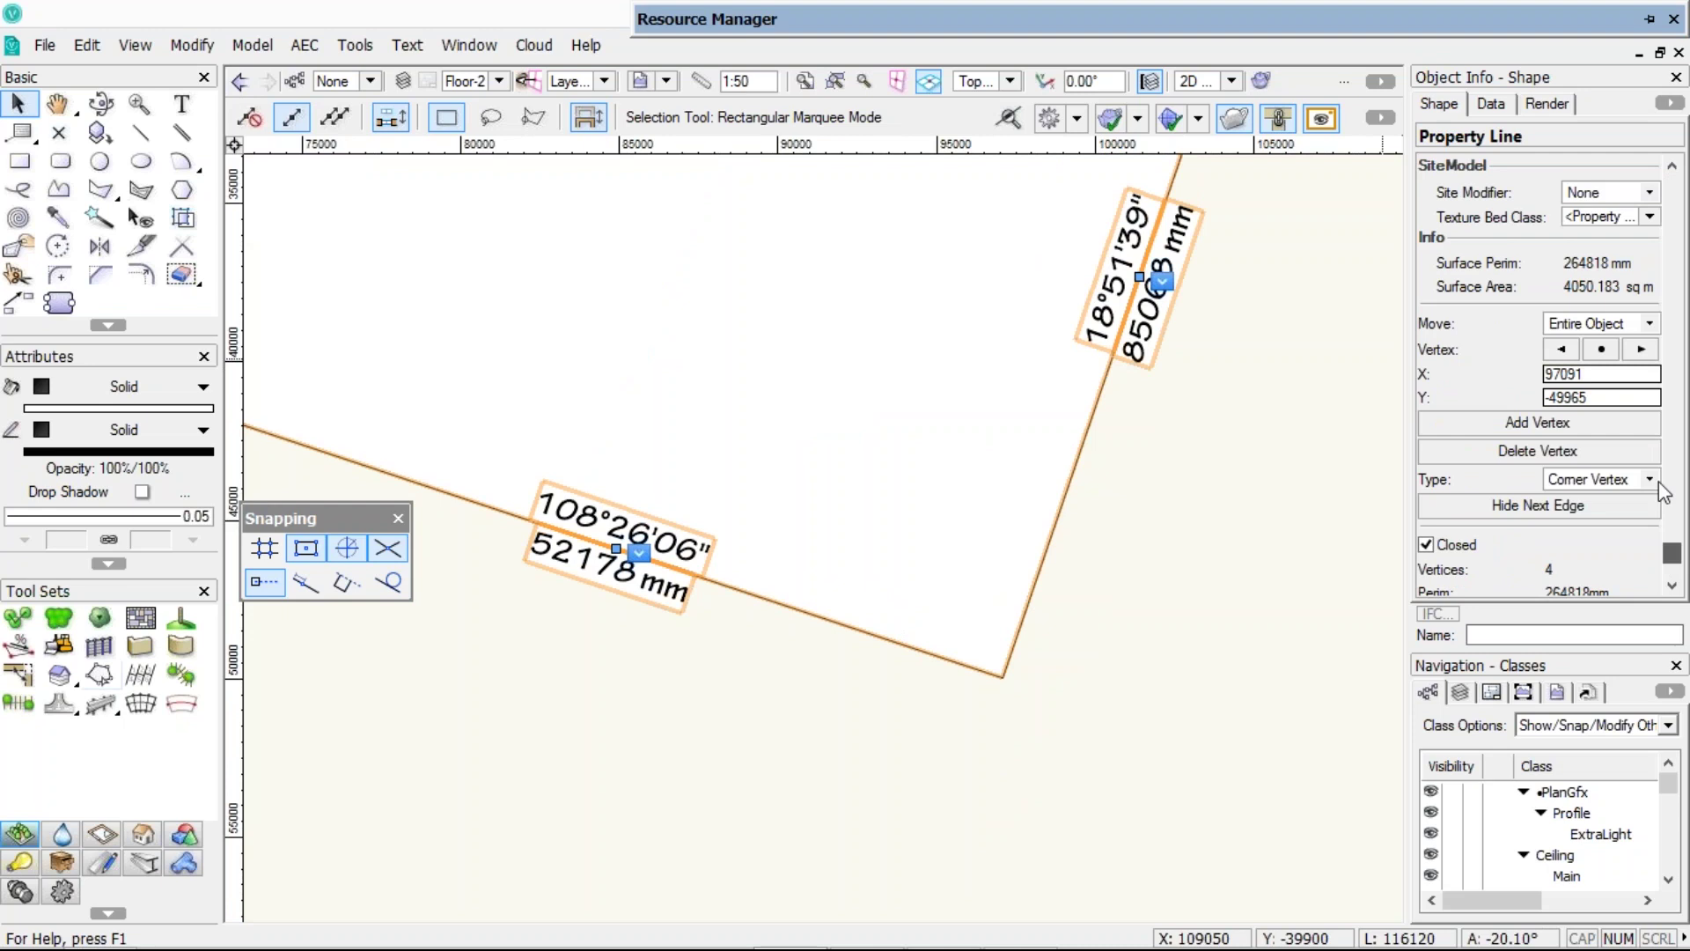
{"action": "scroll", "coordinate": [1664, 476], "scroll_direction": "up", "scroll_amount": 5}
{"action": "scroll", "coordinate": [1675, 493], "scroll_direction": "down", "scroll_amount": 1}
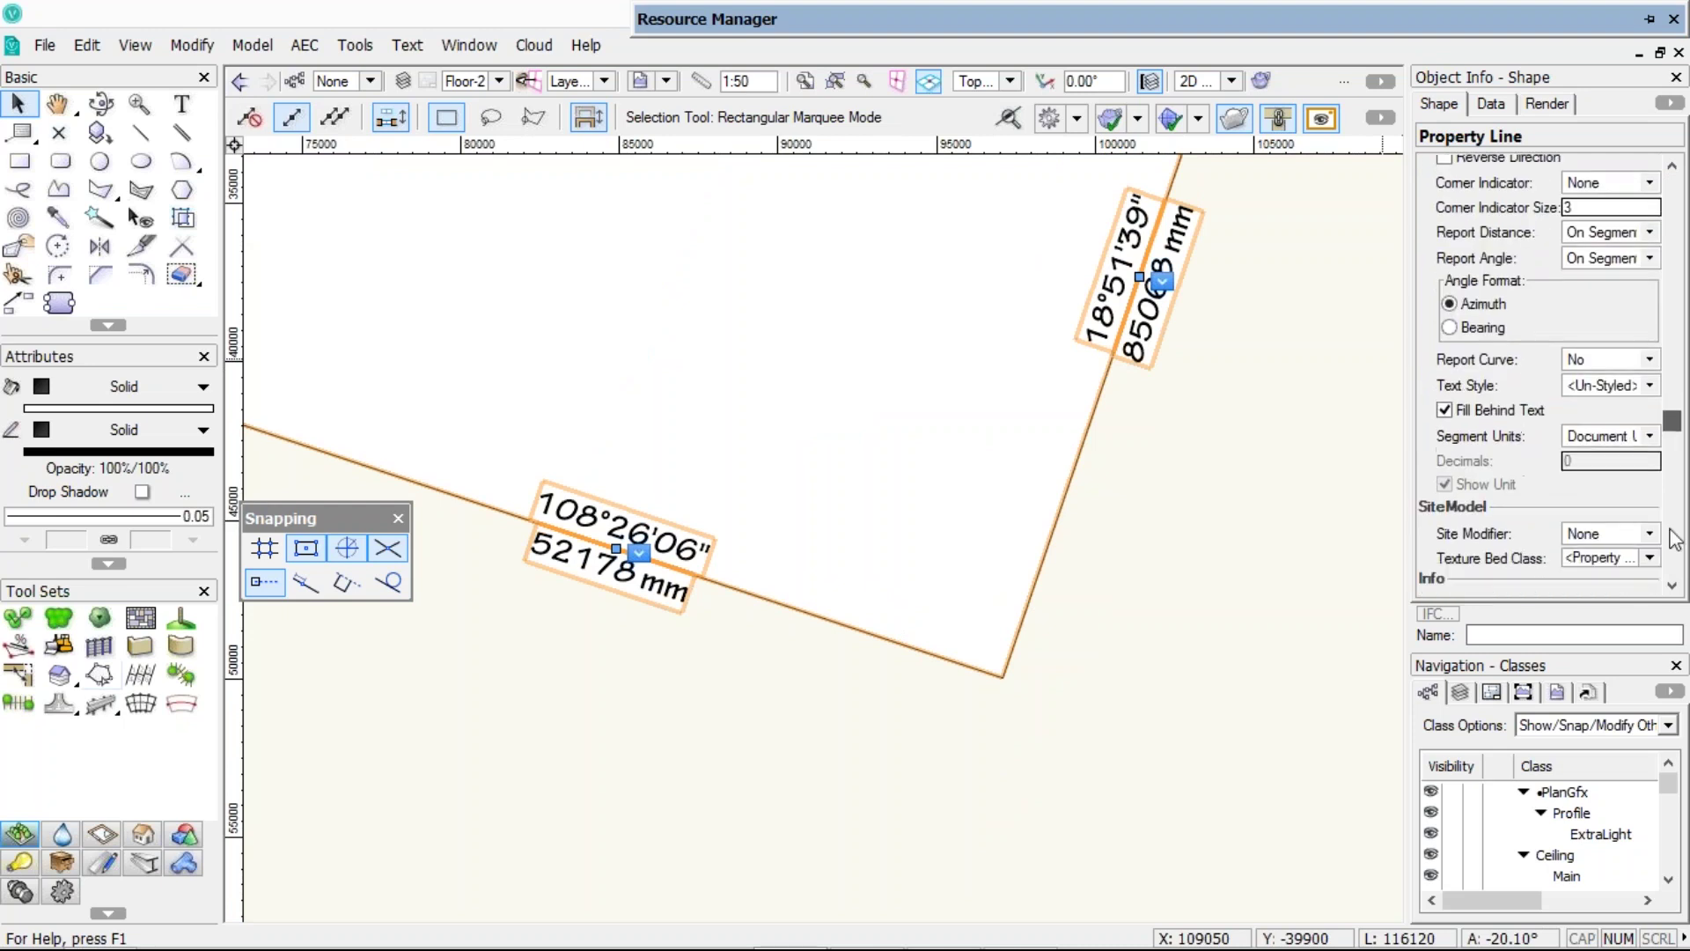
{"action": "scroll", "coordinate": [1675, 539], "scroll_direction": "down", "scroll_amount": 5}
{"action": "scroll", "coordinate": [1677, 440], "scroll_direction": "up", "scroll_amount": 7}
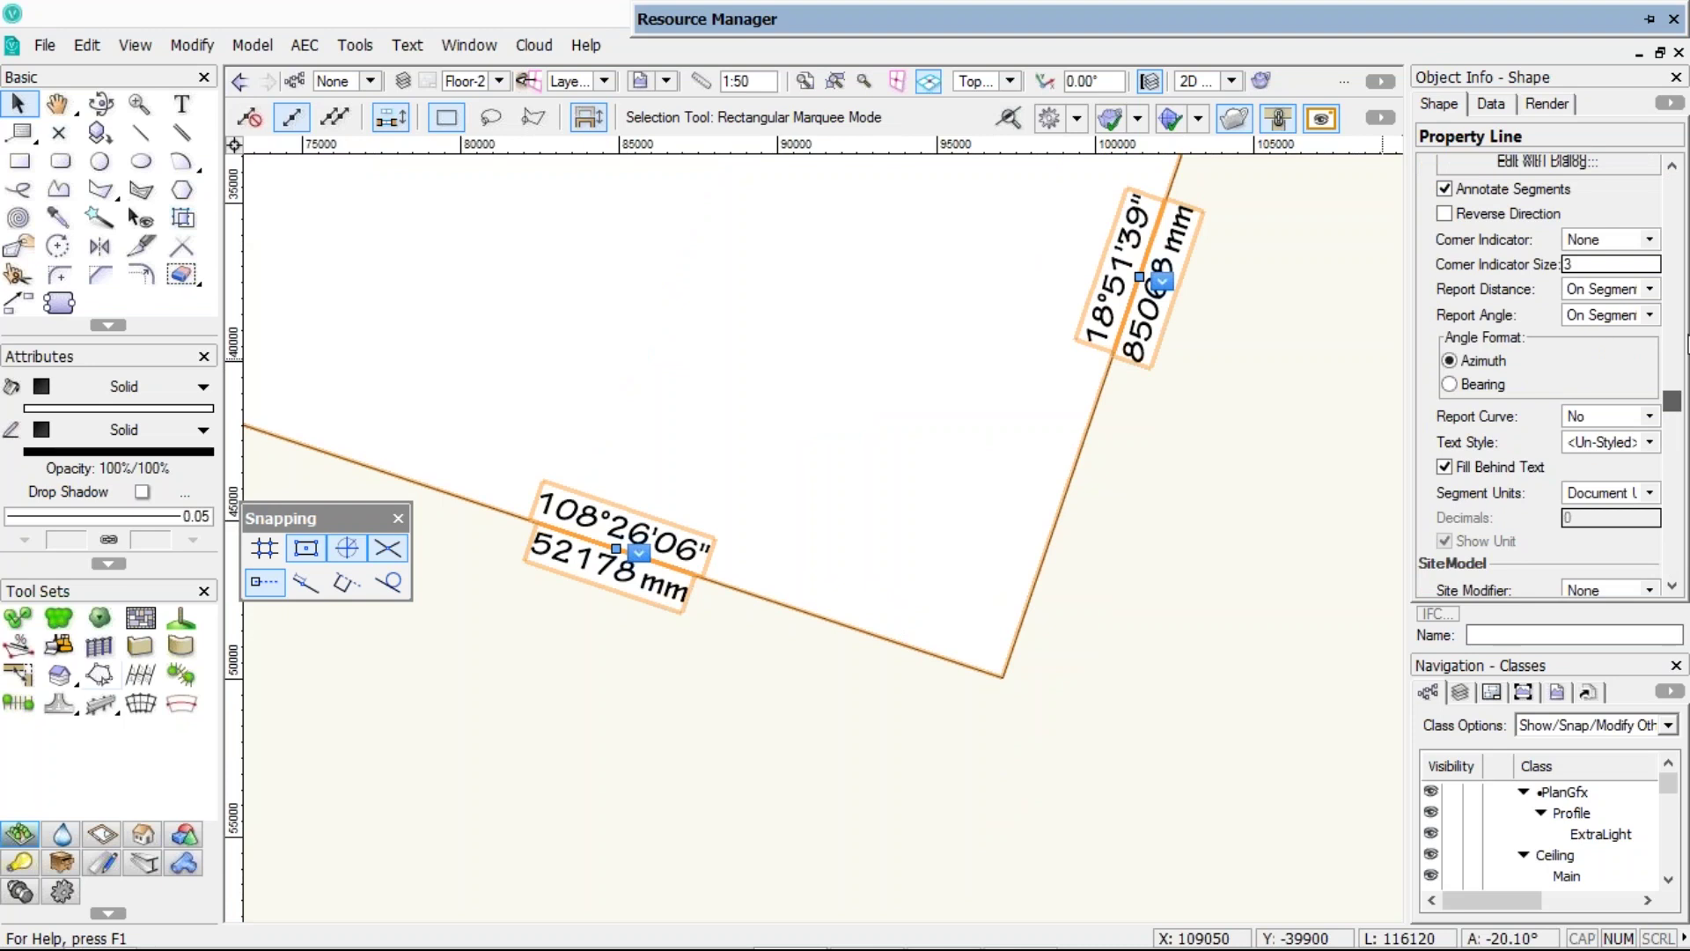
{"action": "scroll", "coordinate": [1455, 346], "scroll_direction": "up", "scroll_amount": 5}
{"action": "left_click", "coordinate": [1445, 350]}
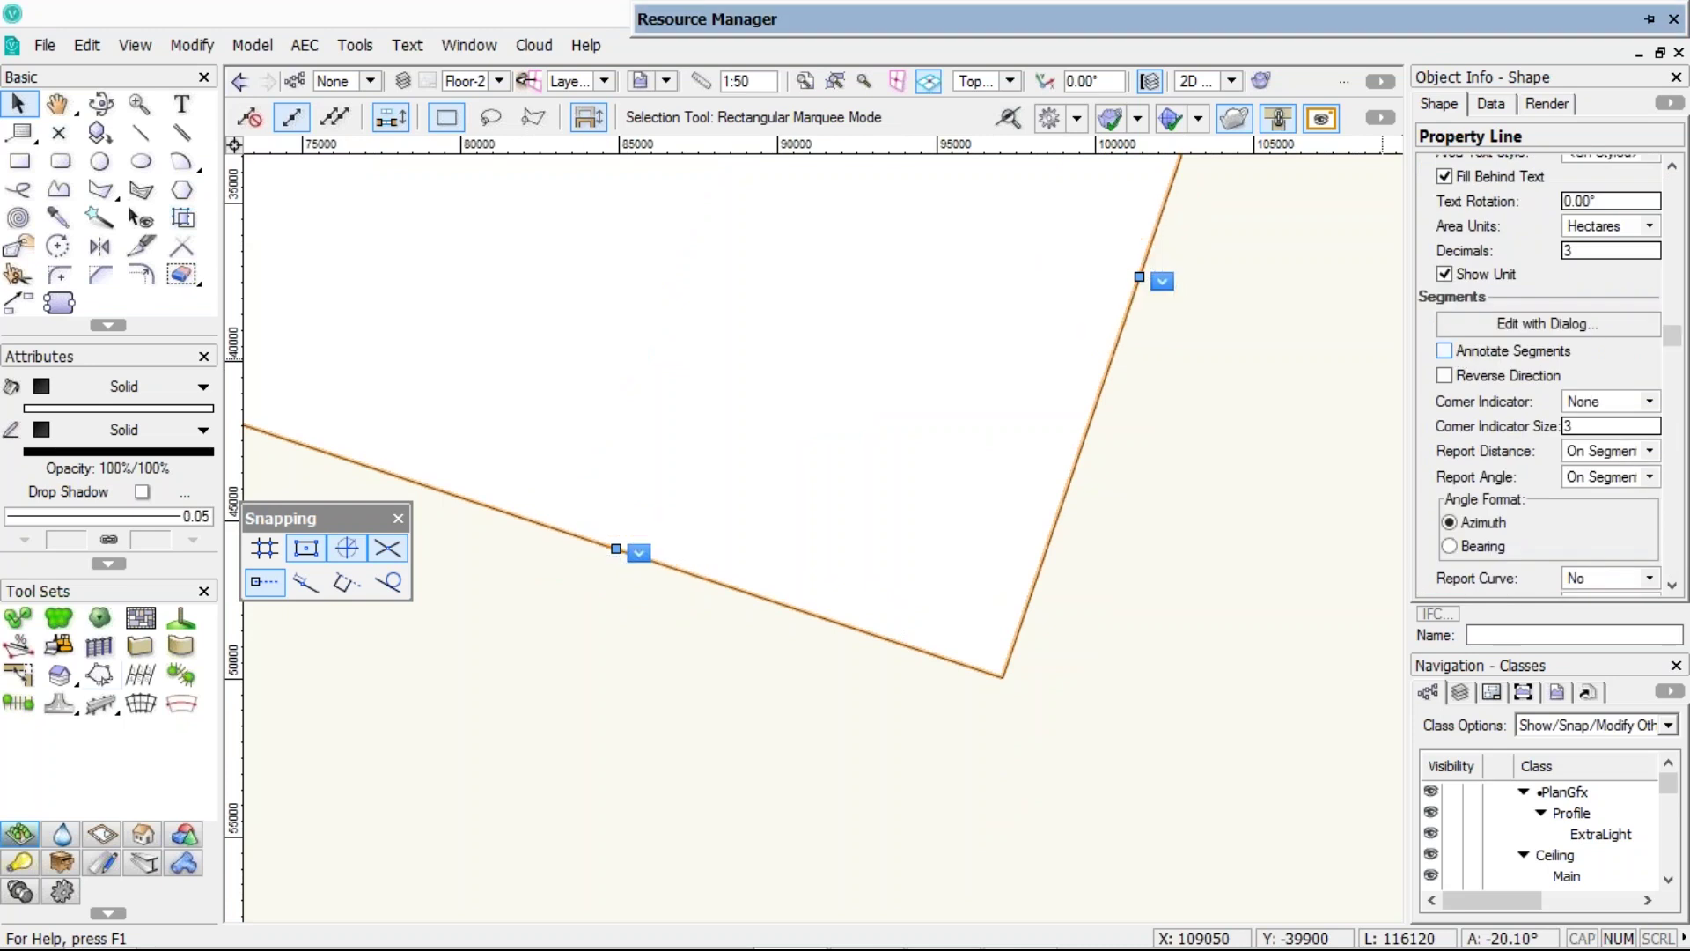
{"action": "left_click", "coordinate": [1445, 351]}
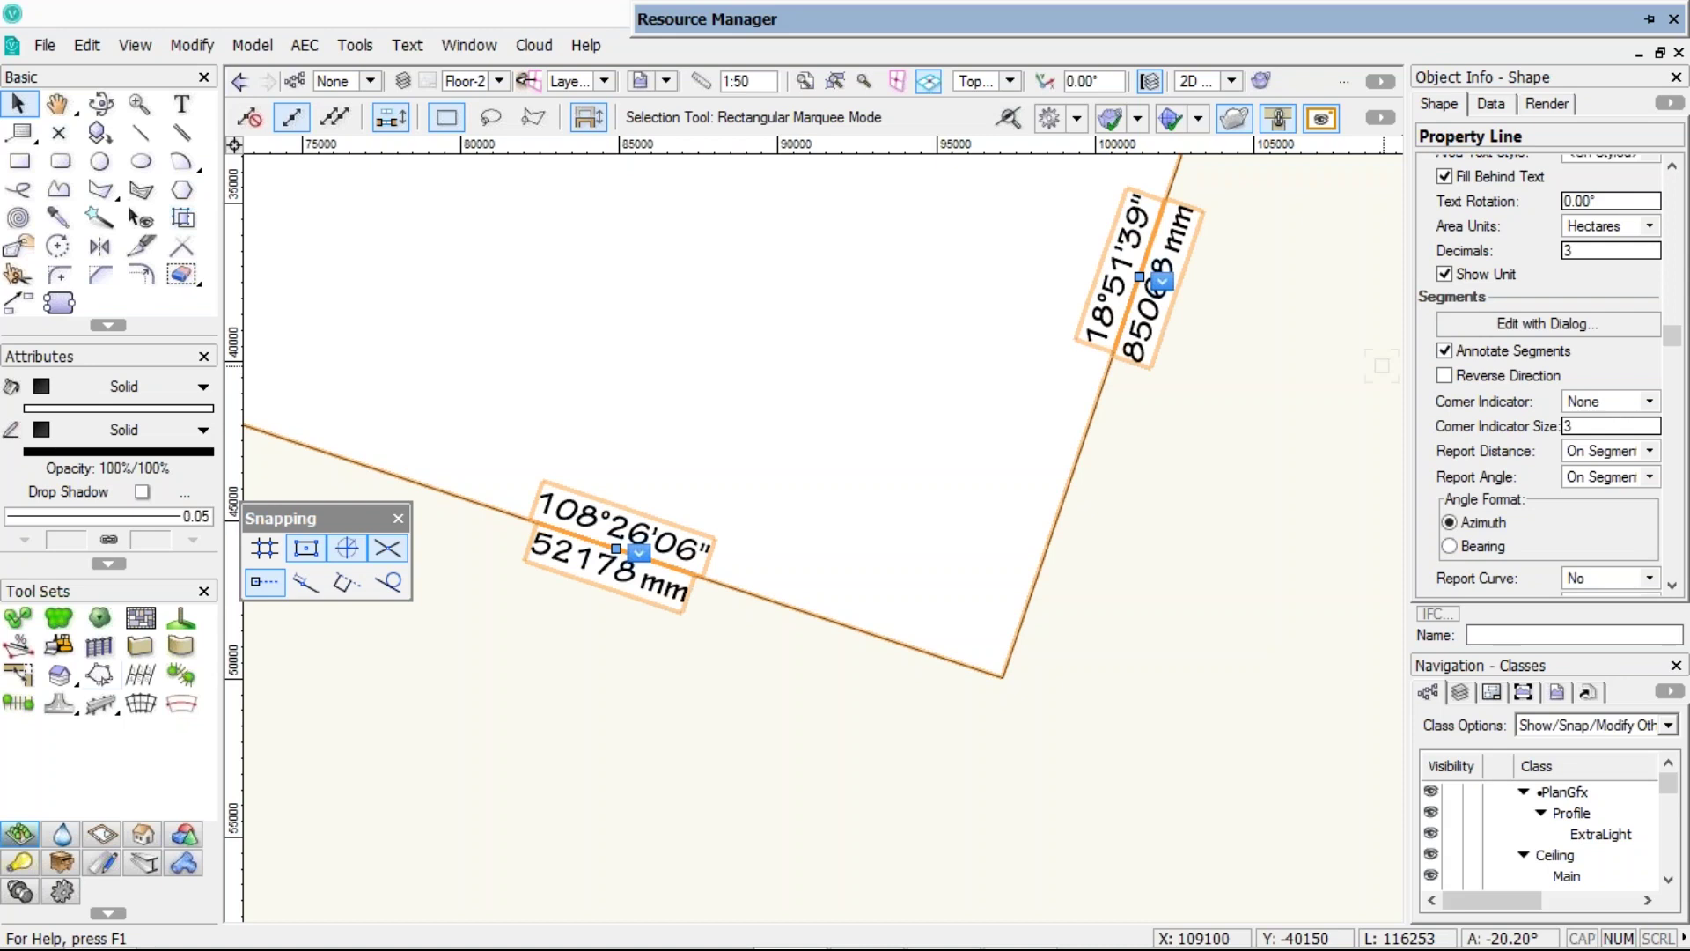
- Hide the annotation on the property line's right segment, and switch Report Distance to No and back to On Segment (Outside)
{"action": "left_click", "coordinate": [1163, 280]}
{"action": "left_click", "coordinate": [1233, 302]}
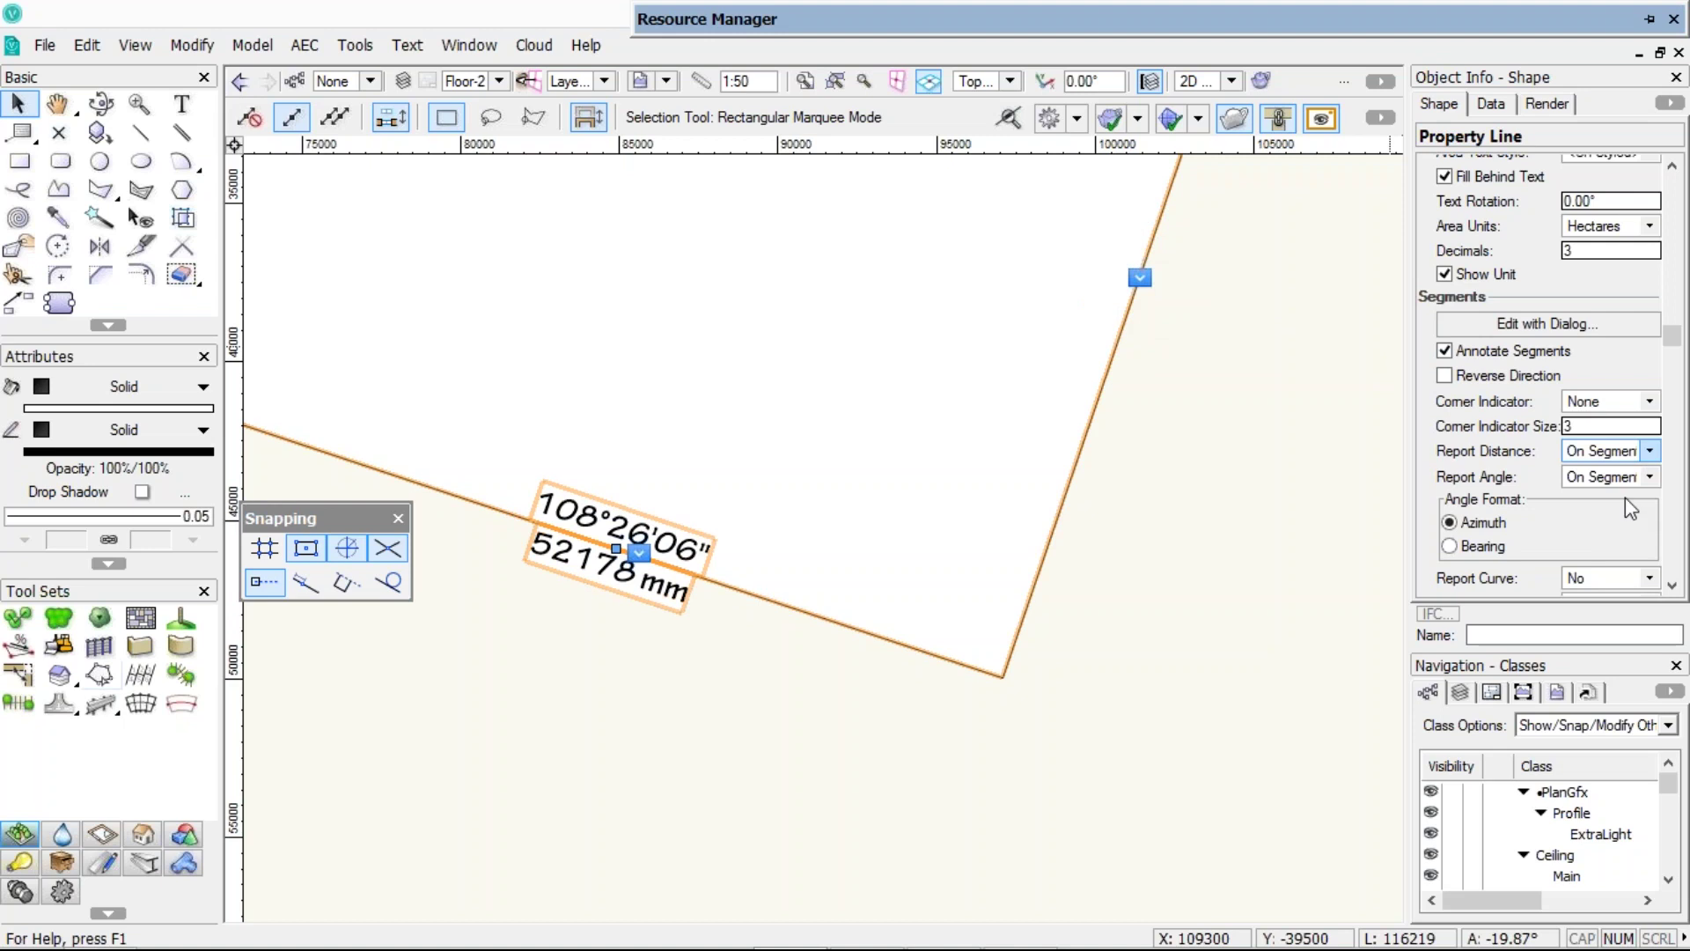
{"action": "left_click", "coordinate": [1649, 451]}
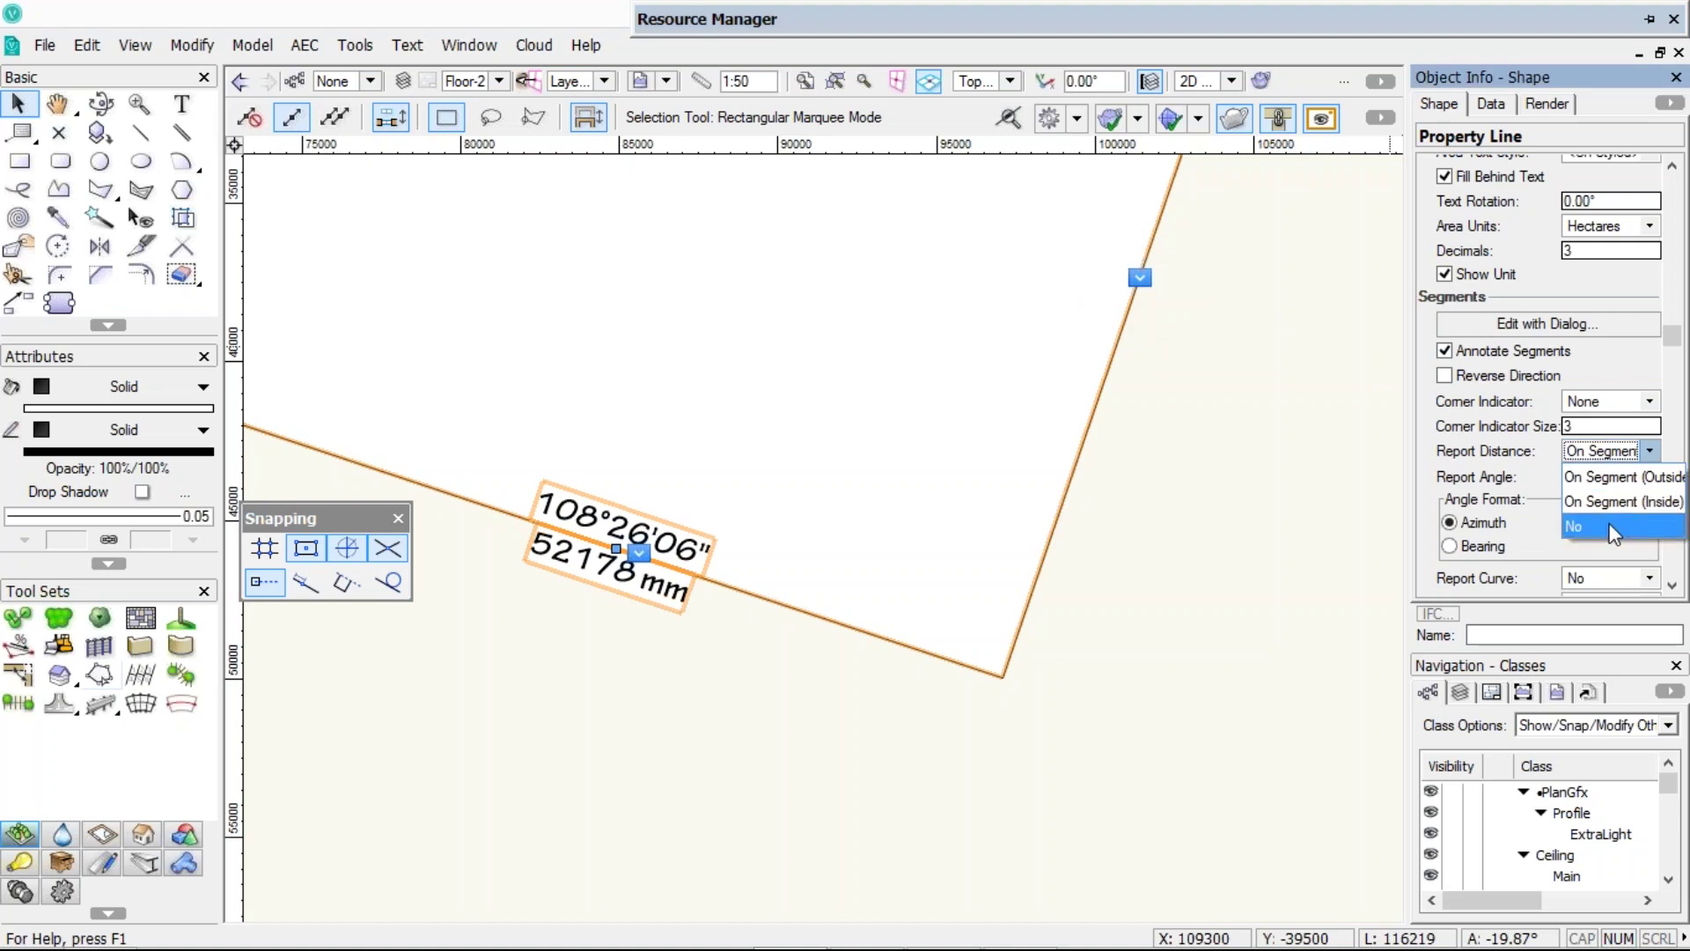
{"action": "left_click", "coordinate": [1614, 528]}
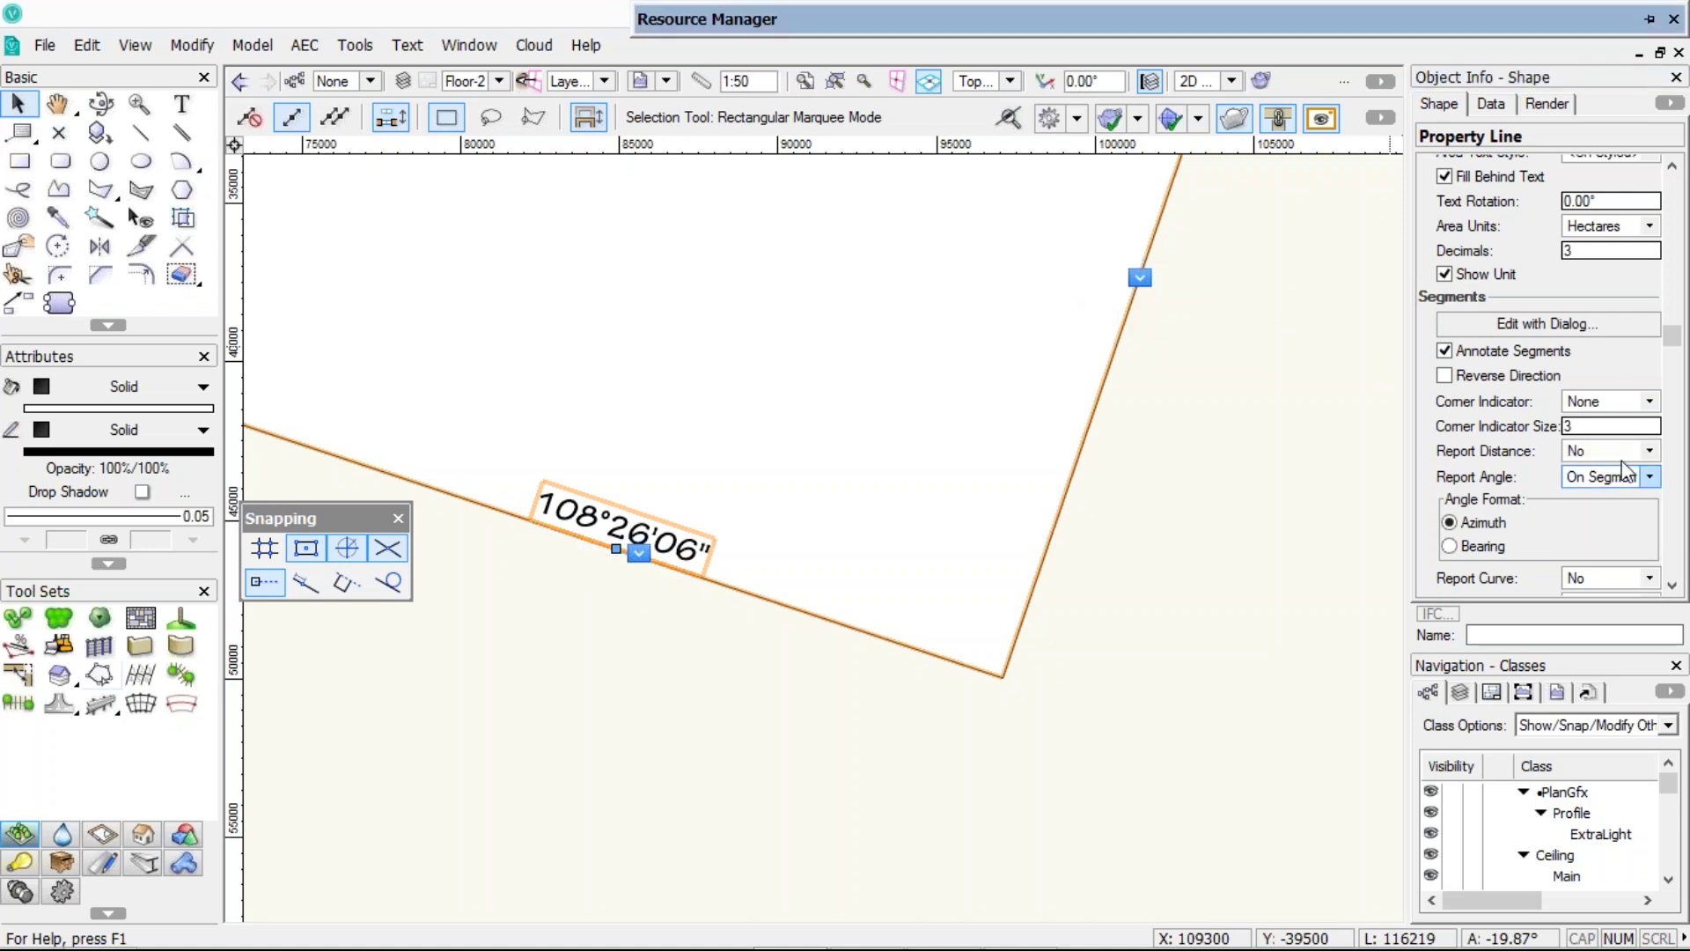
{"action": "left_click", "coordinate": [1624, 473]}
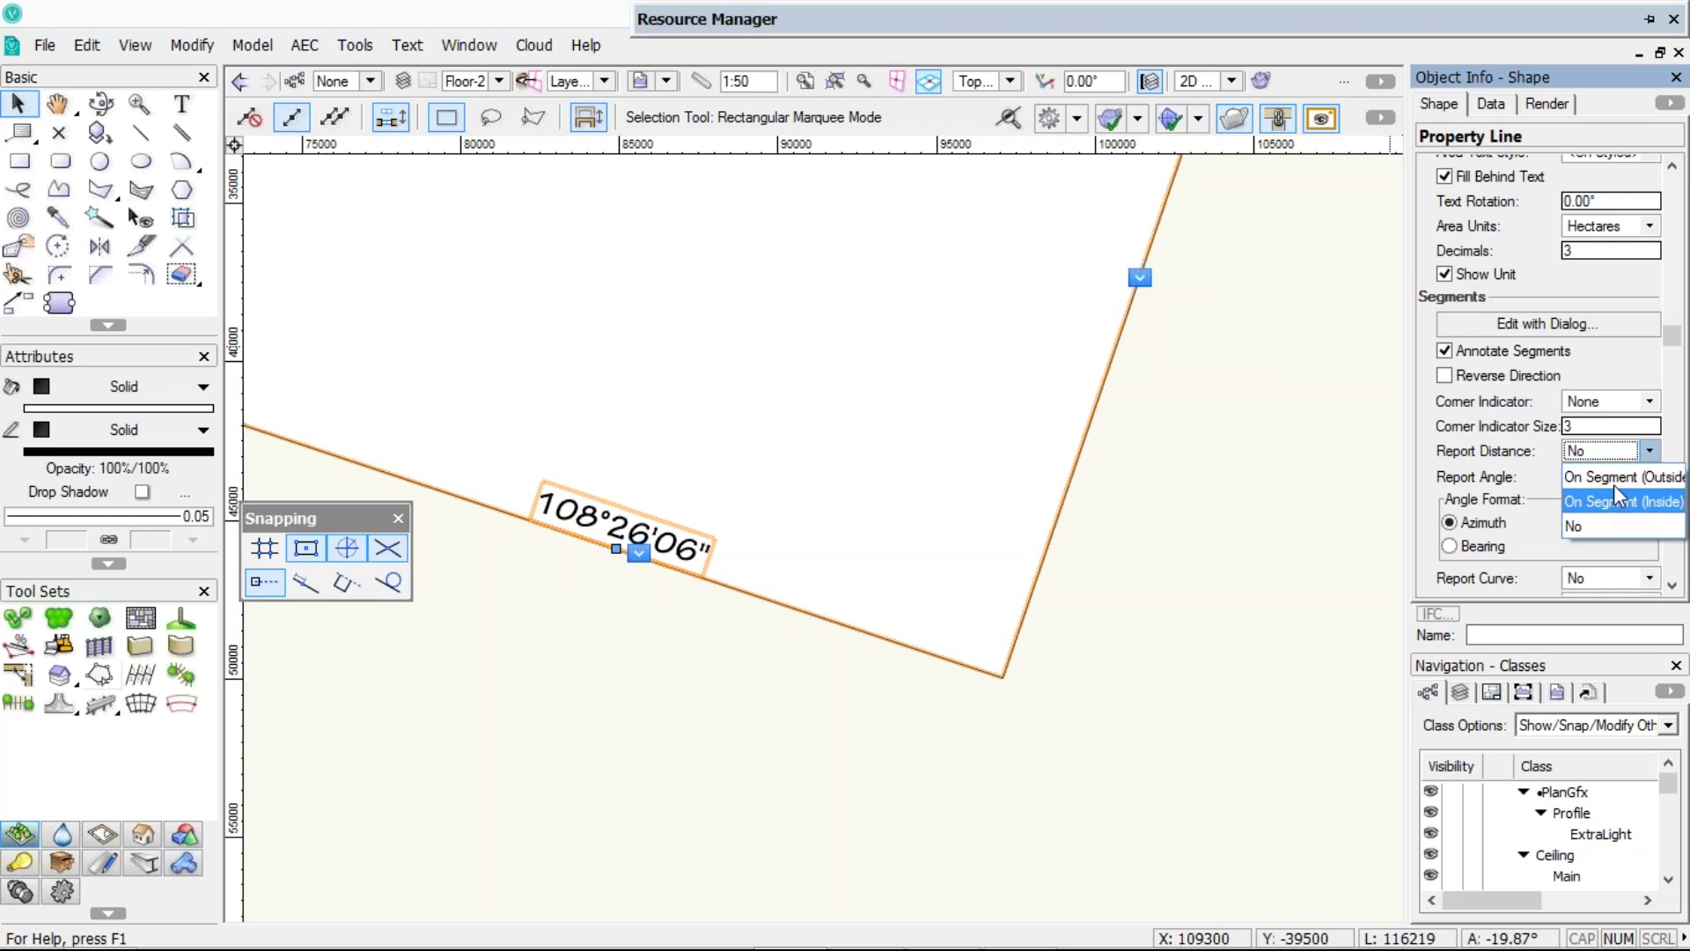
{"action": "left_click", "coordinate": [1616, 494]}
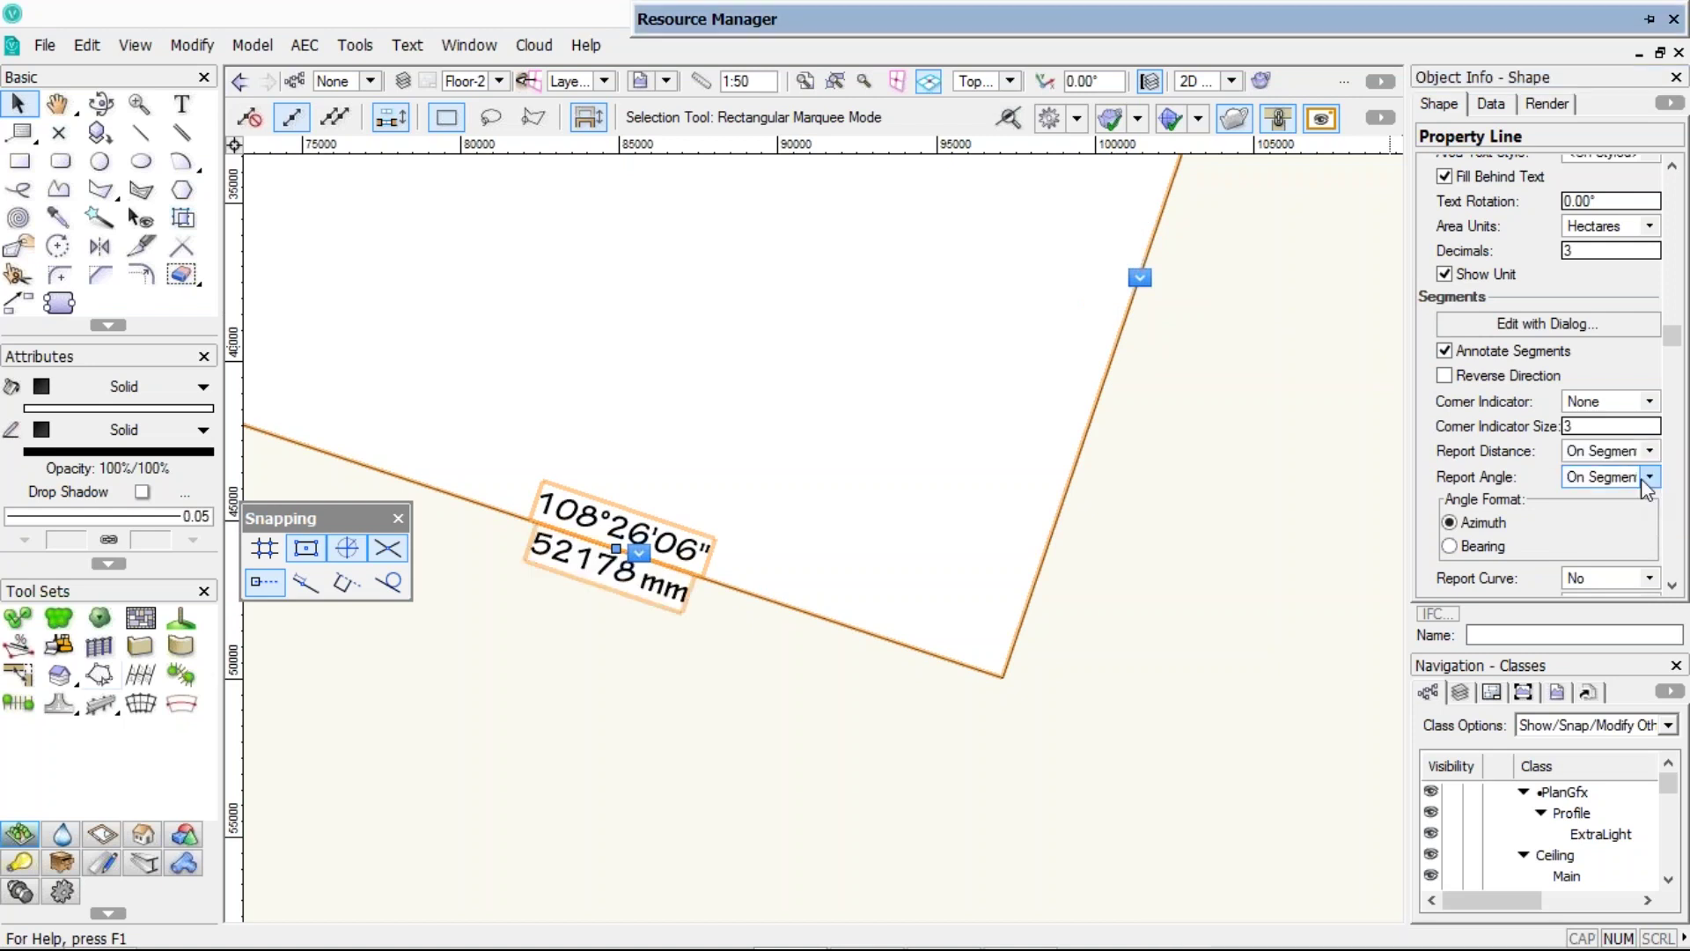
- Set Report Angle to On Segment (Outside), and switch Report Distance to No and back to On Segment (Outside)
{"action": "left_click", "coordinate": [1648, 477]}
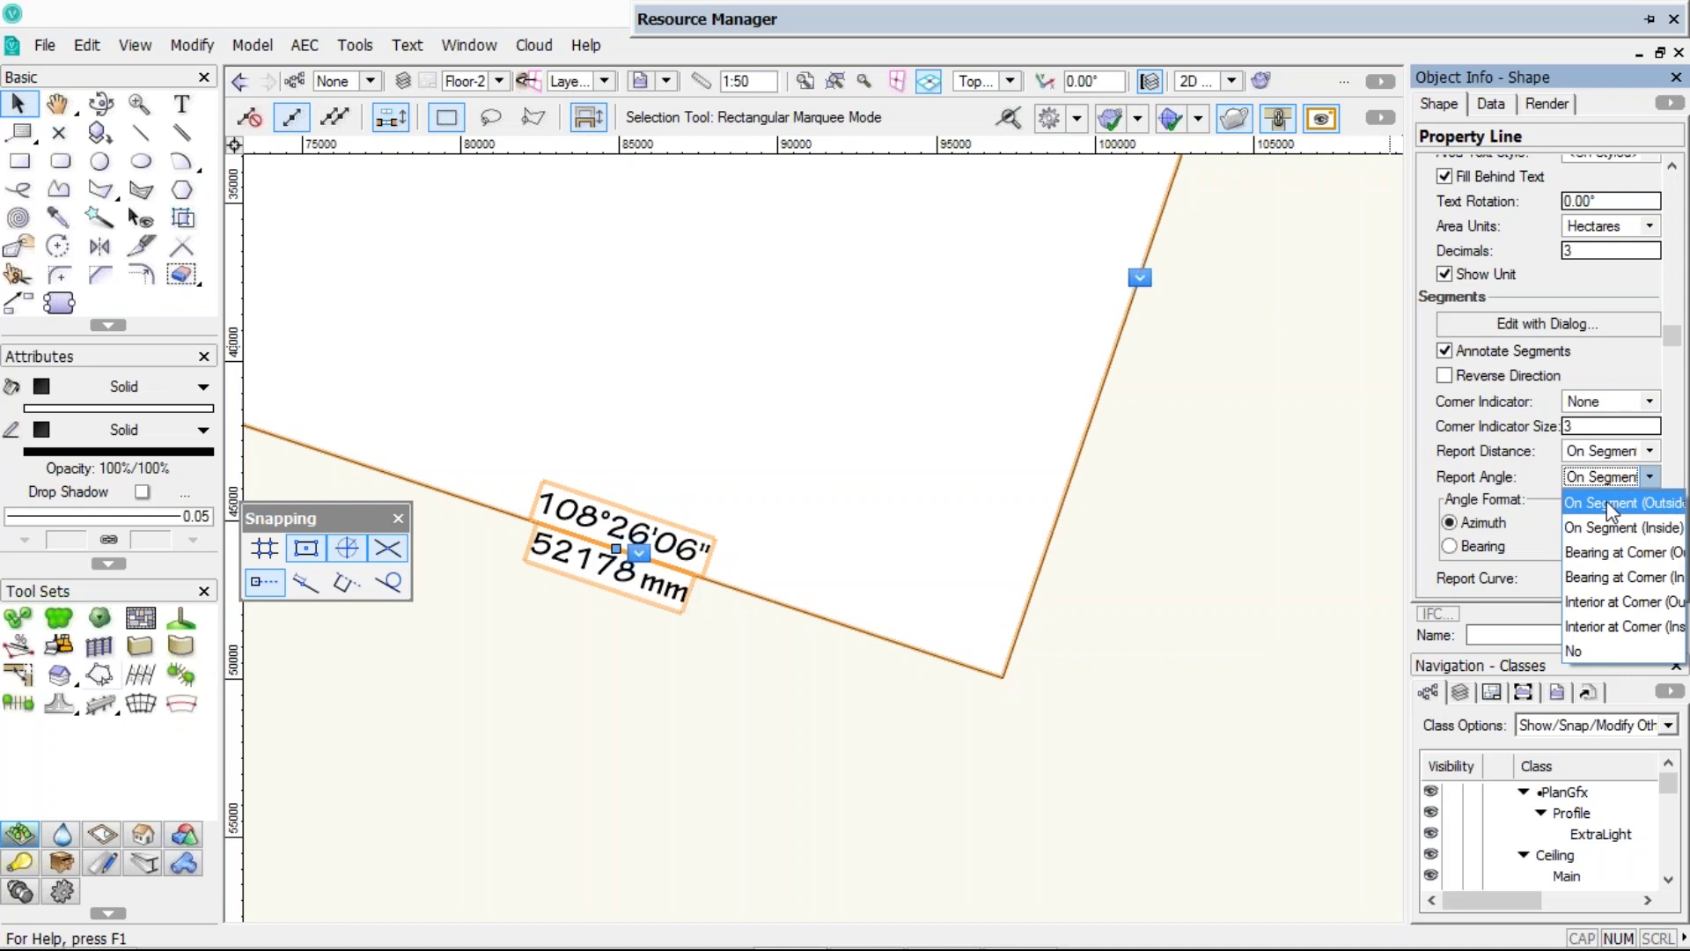
{"action": "left_click", "coordinate": [1609, 504]}
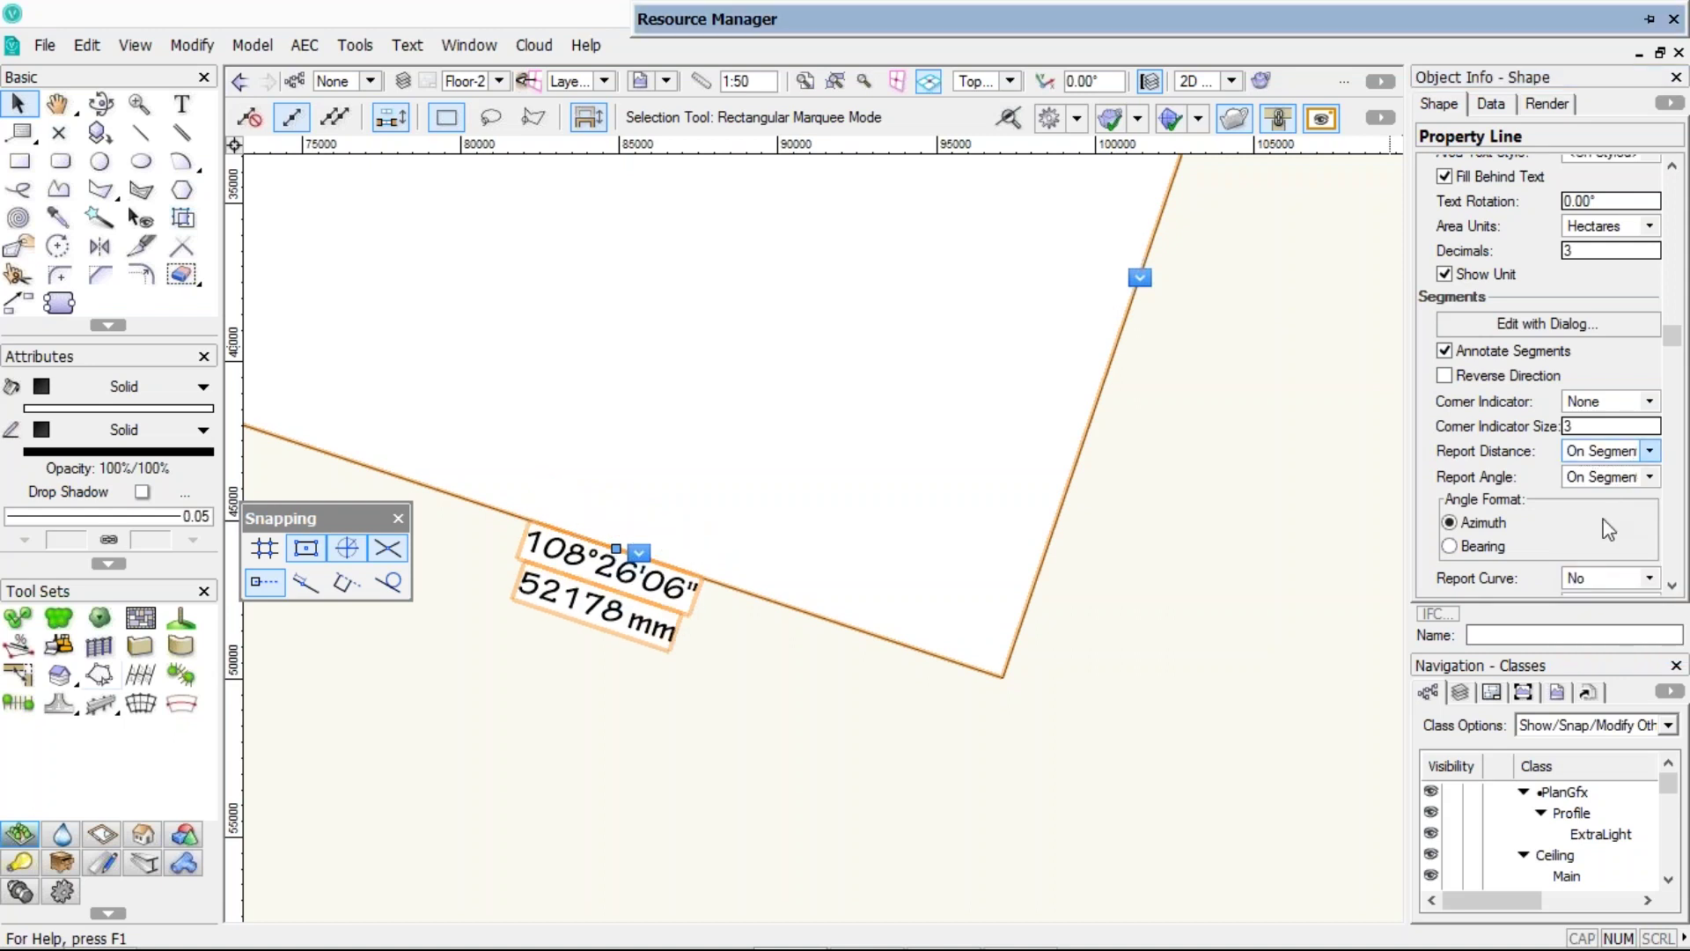
{"action": "left_click", "coordinate": [1646, 450]}
{"action": "left_click", "coordinate": [1609, 526]}
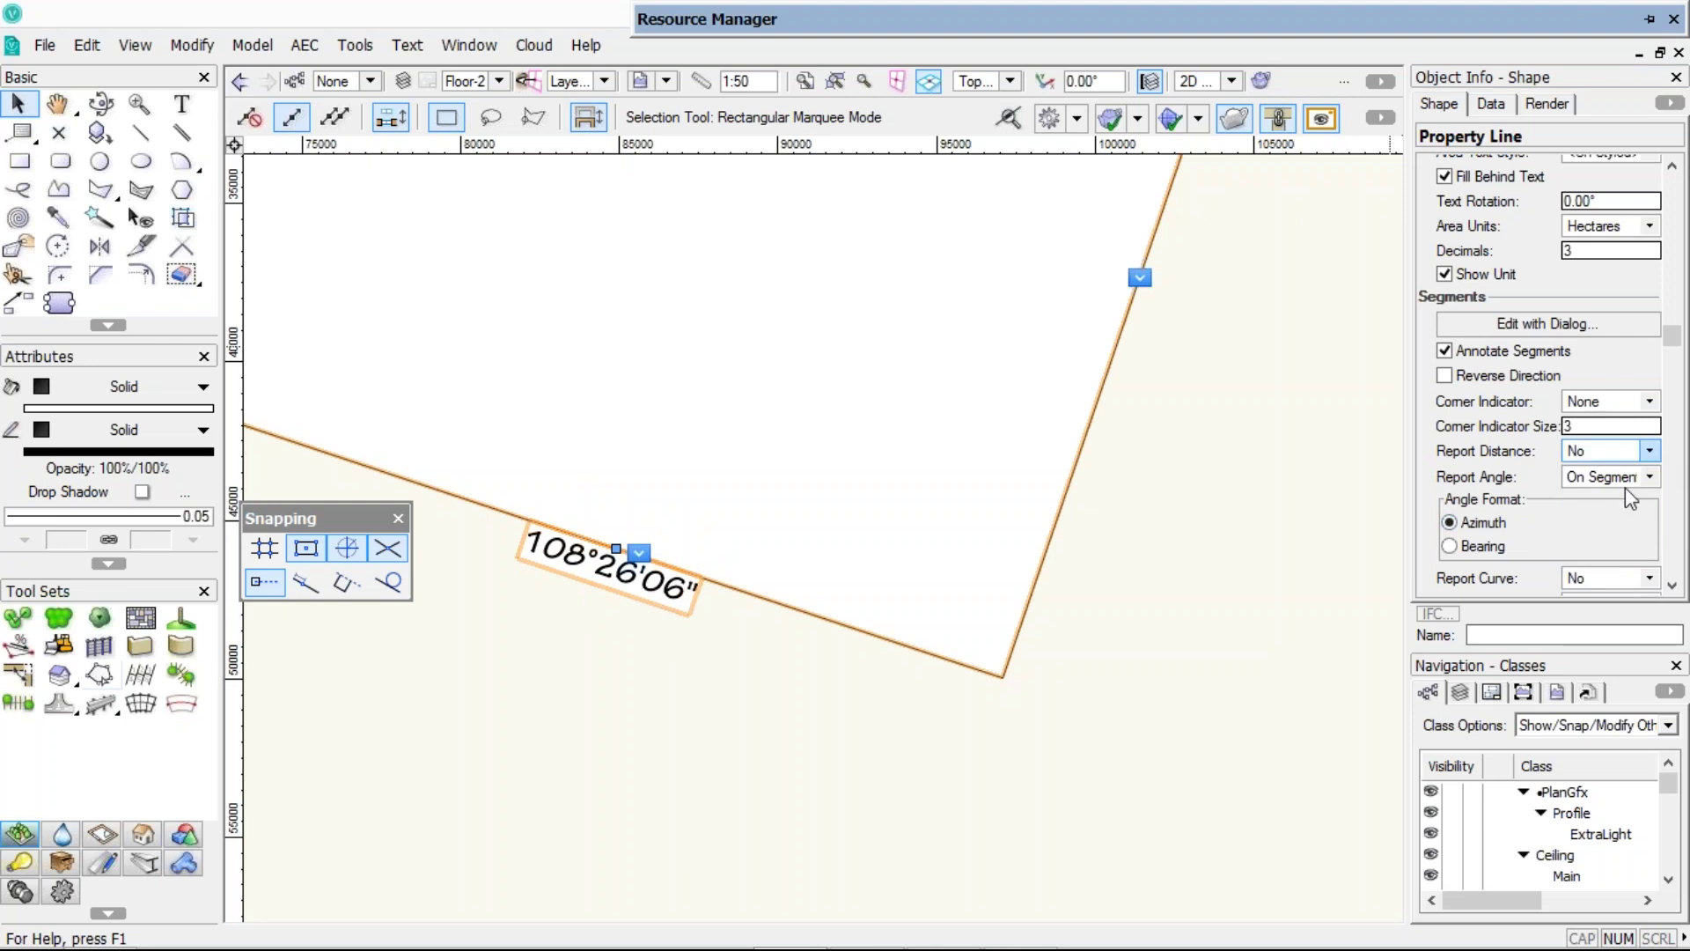
{"action": "left_click", "coordinate": [1636, 452]}
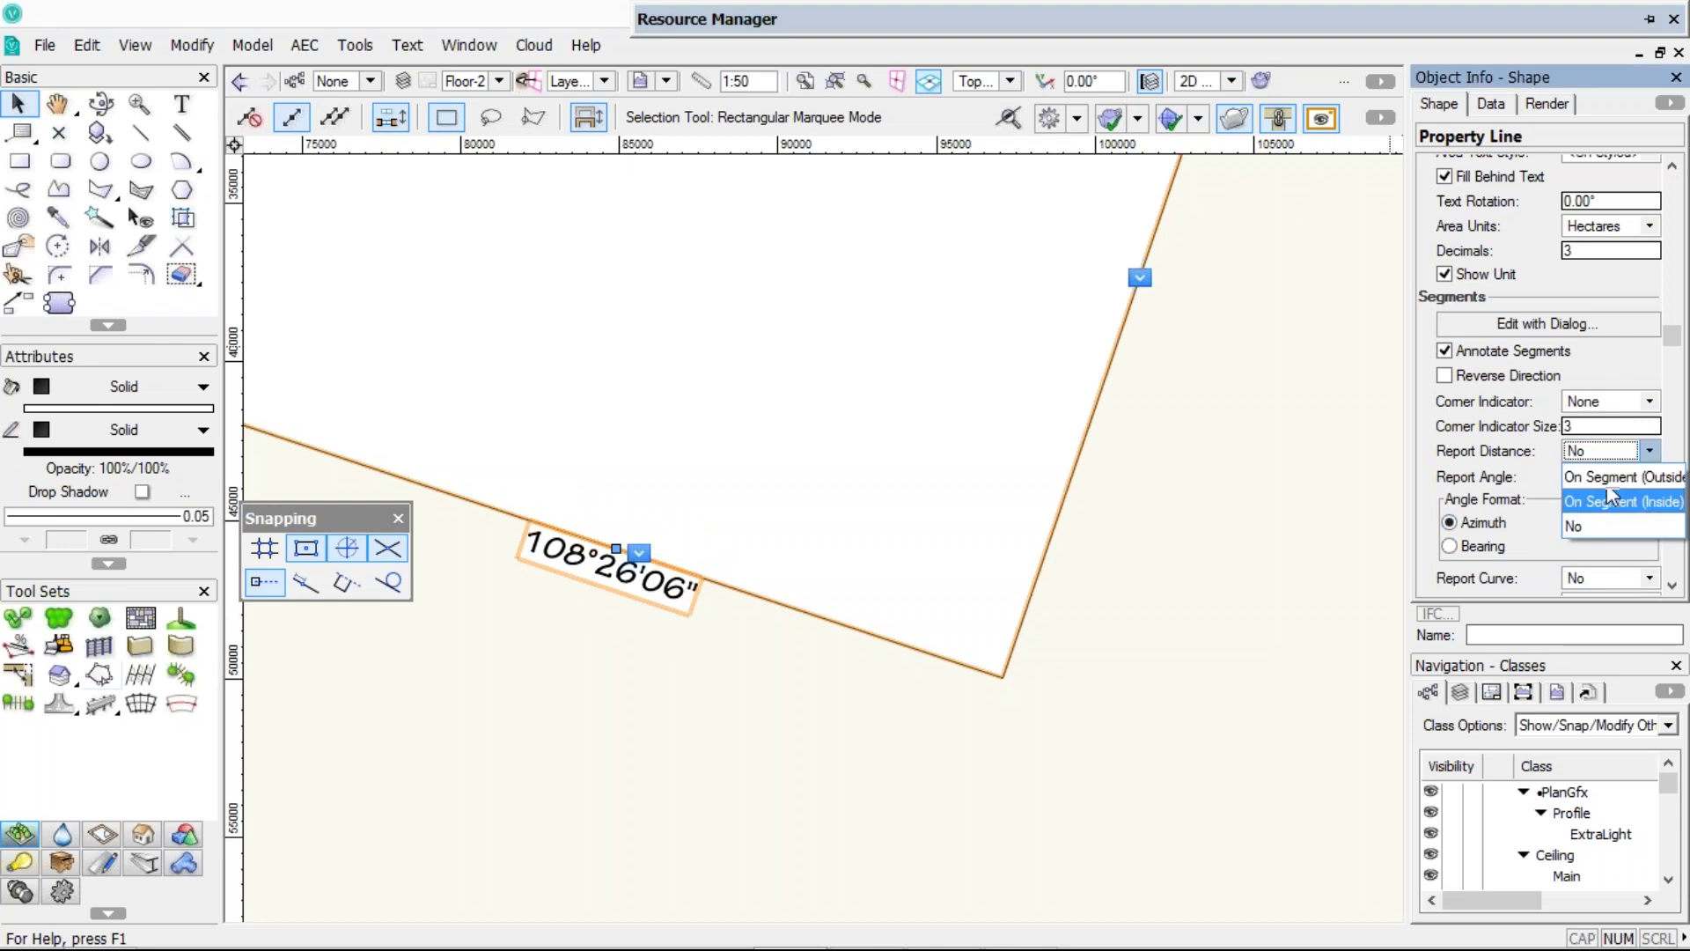
{"action": "left_click", "coordinate": [1652, 478]}
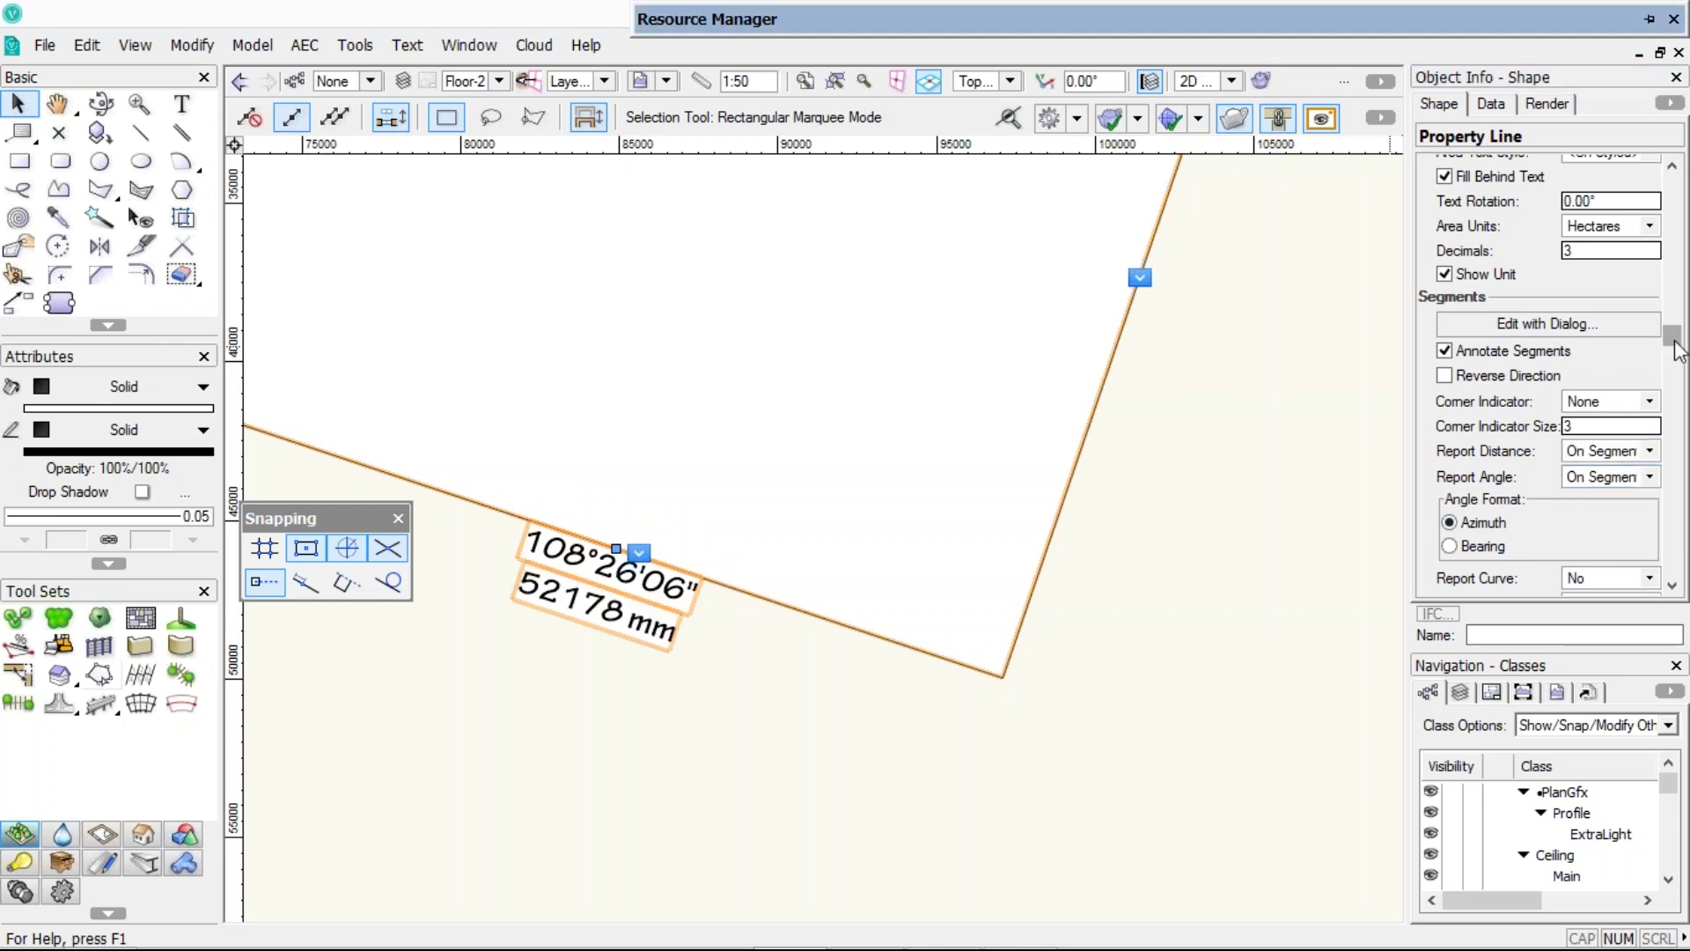
- Set the property line's segment units to Meters with 3 decimals
{"action": "left_click_drag", "start_coordinate": [1675, 348], "coordinate": [1620, 421]}
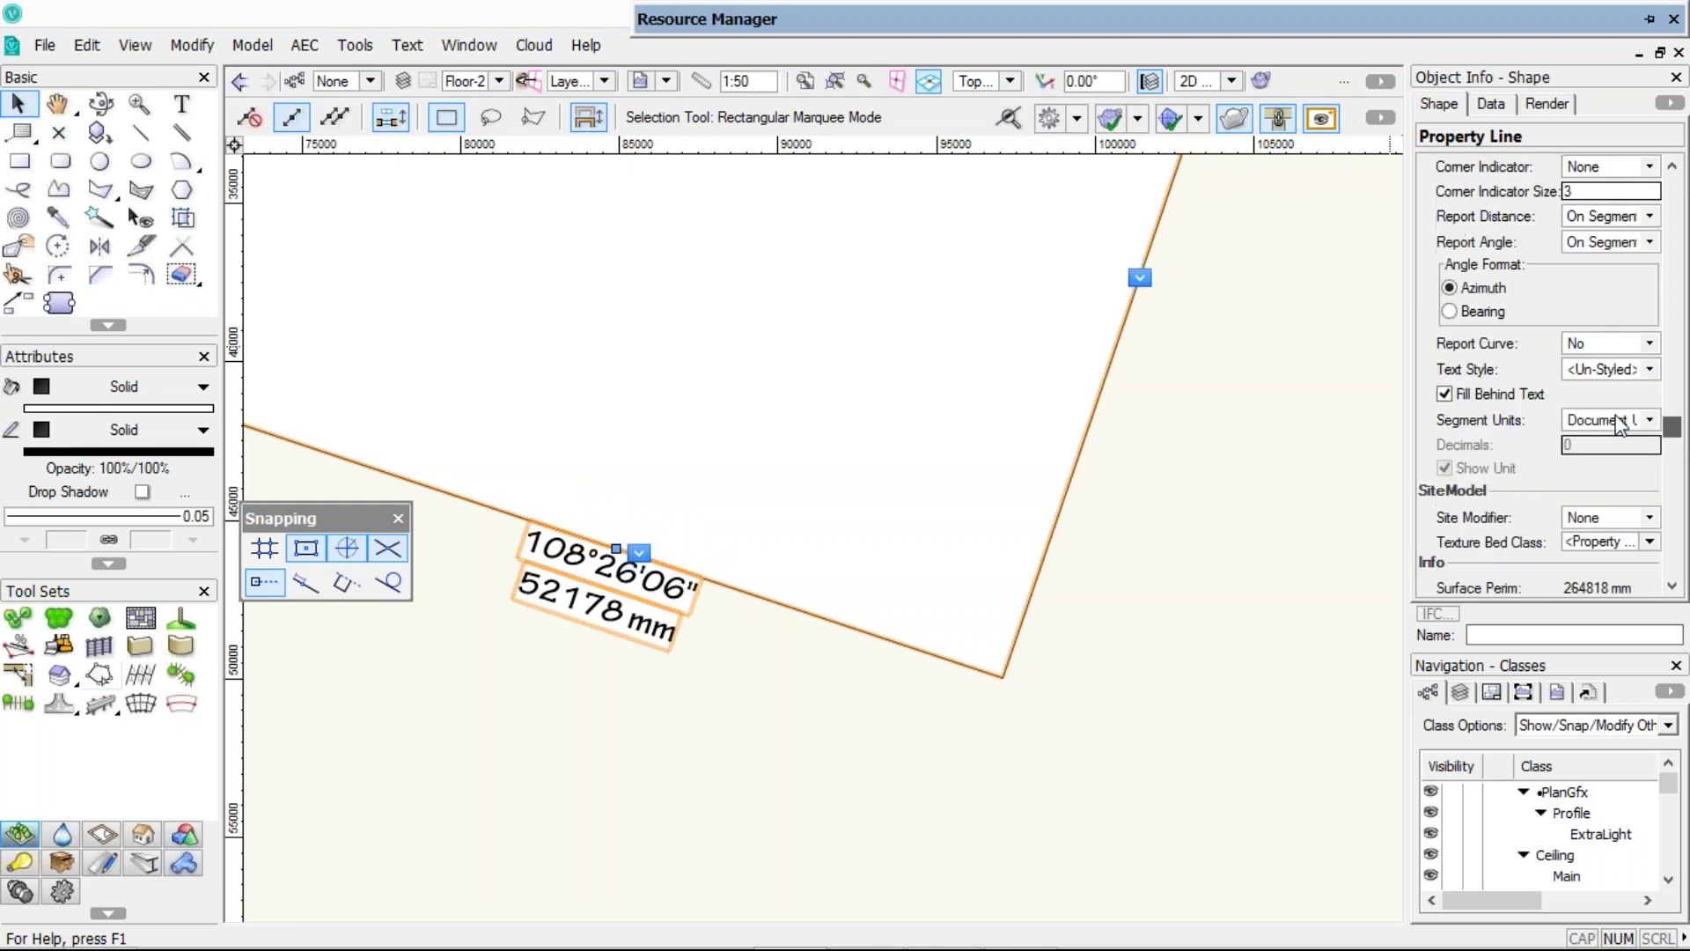
{"action": "left_click", "coordinate": [1620, 421]}
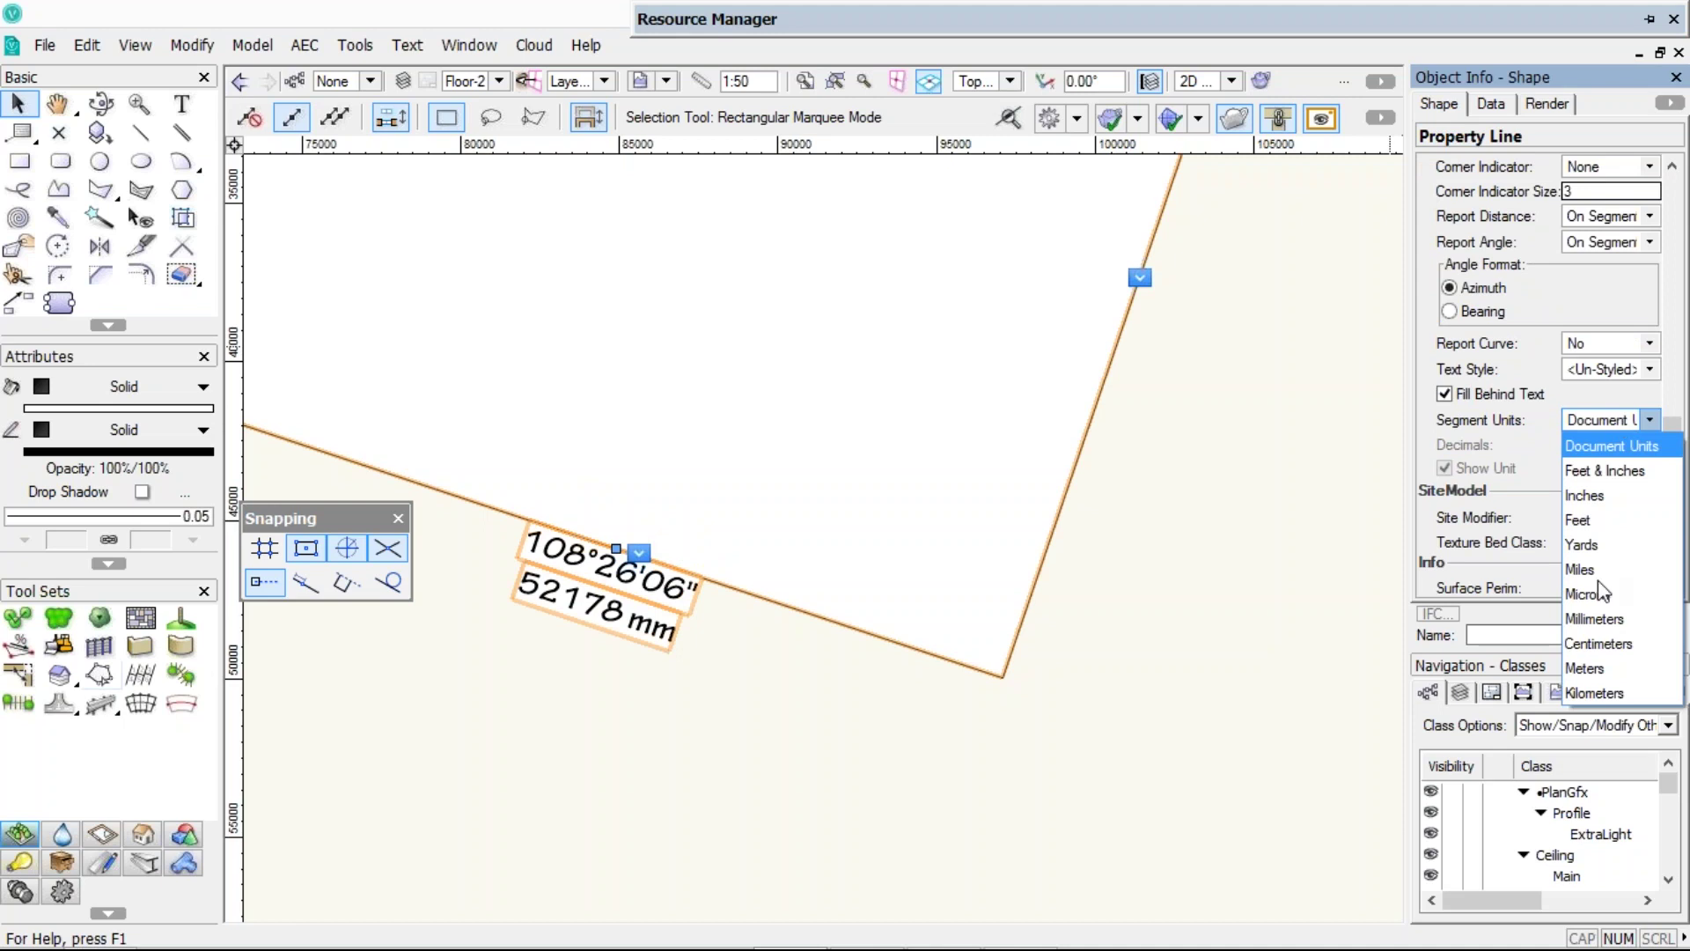
{"action": "left_click", "coordinate": [1600, 669]}
{"action": "left_click", "coordinate": [1568, 444]}
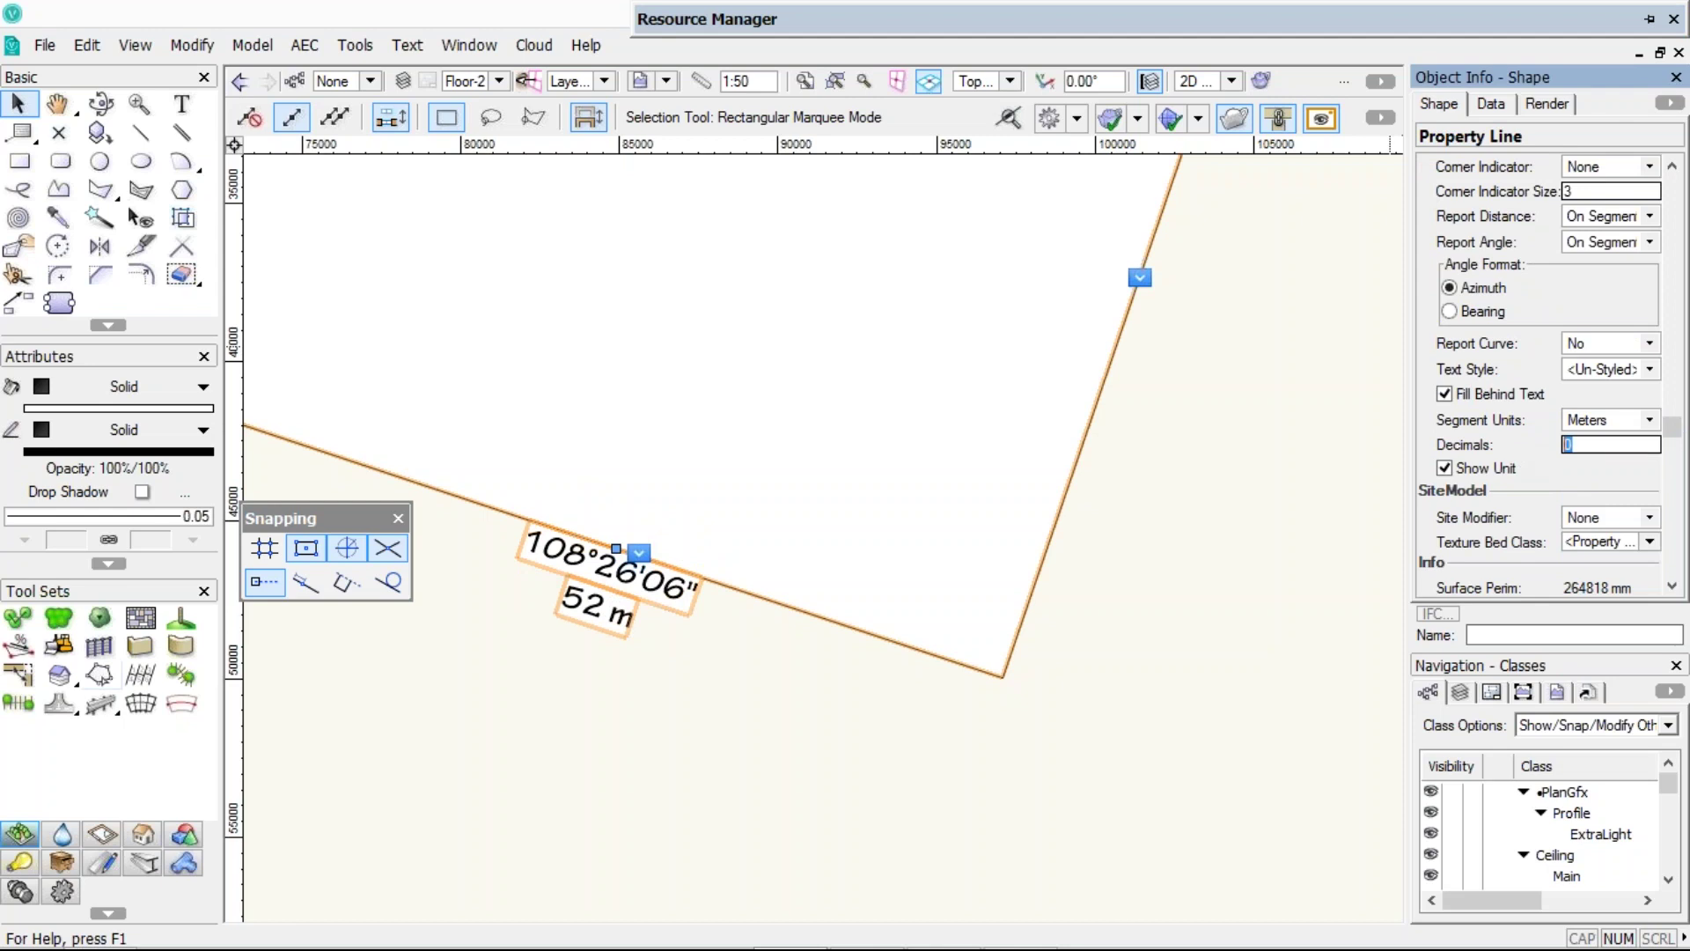
{"action": "key", "text": "BackSpace"}
{"action": "type", "text": "3"}
{"action": "key", "text": "Return"}
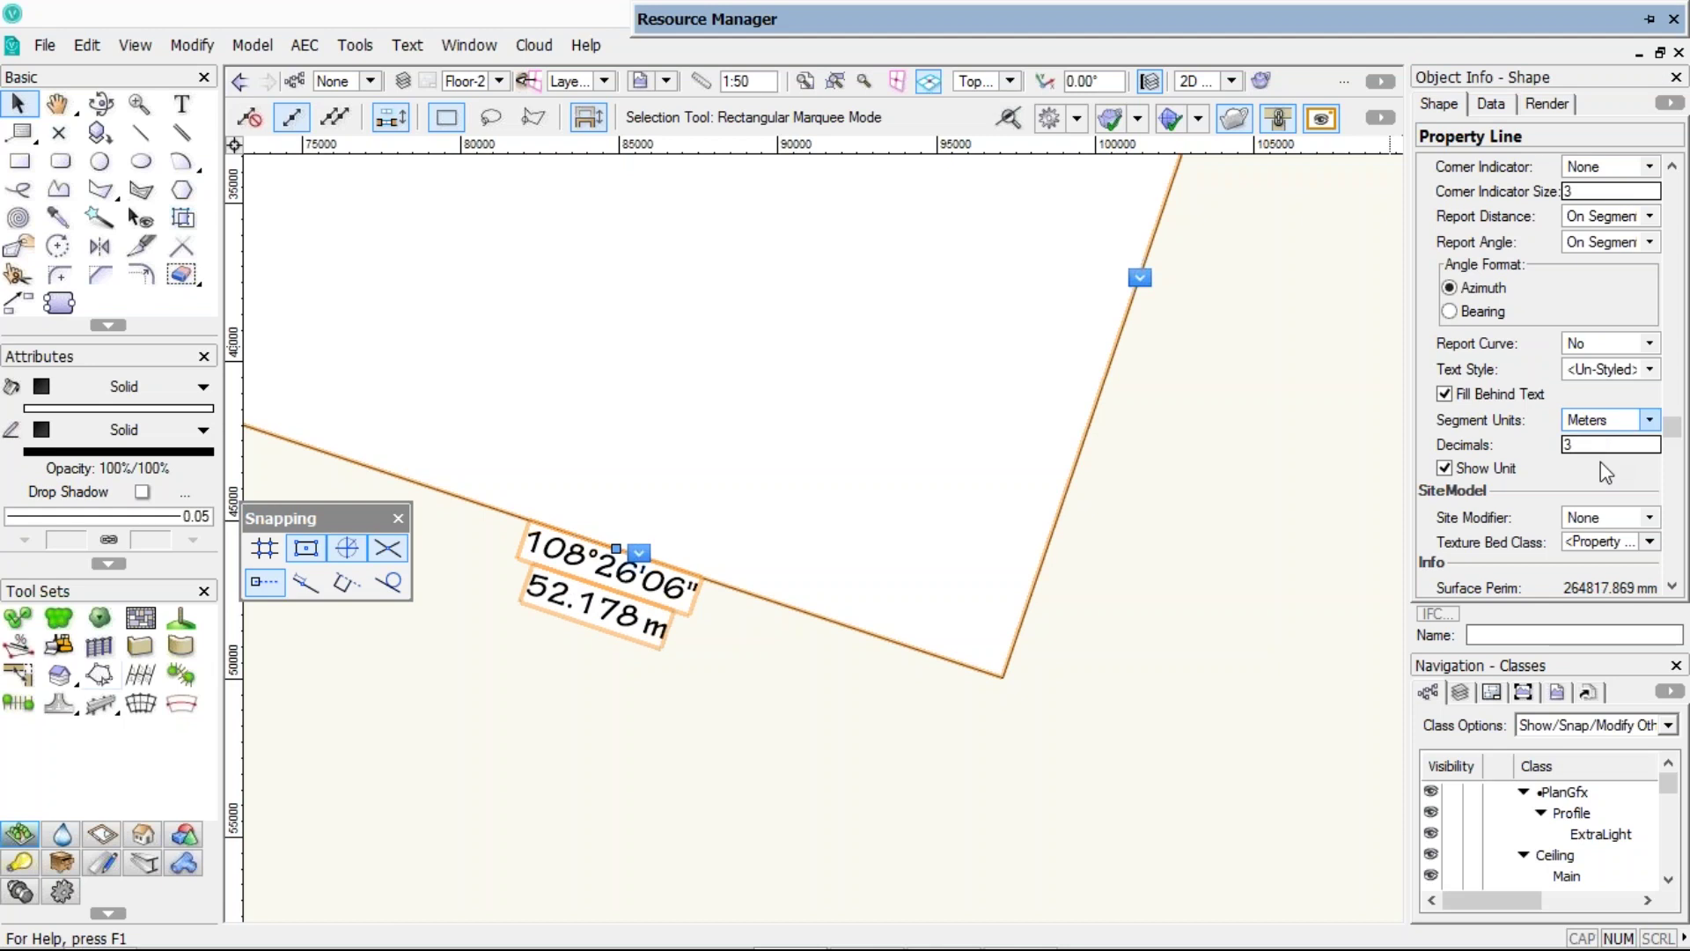
- Change the property line's segment units to Feet
{"action": "left_click", "coordinate": [1602, 420]}
{"action": "left_click", "coordinate": [1581, 521]}
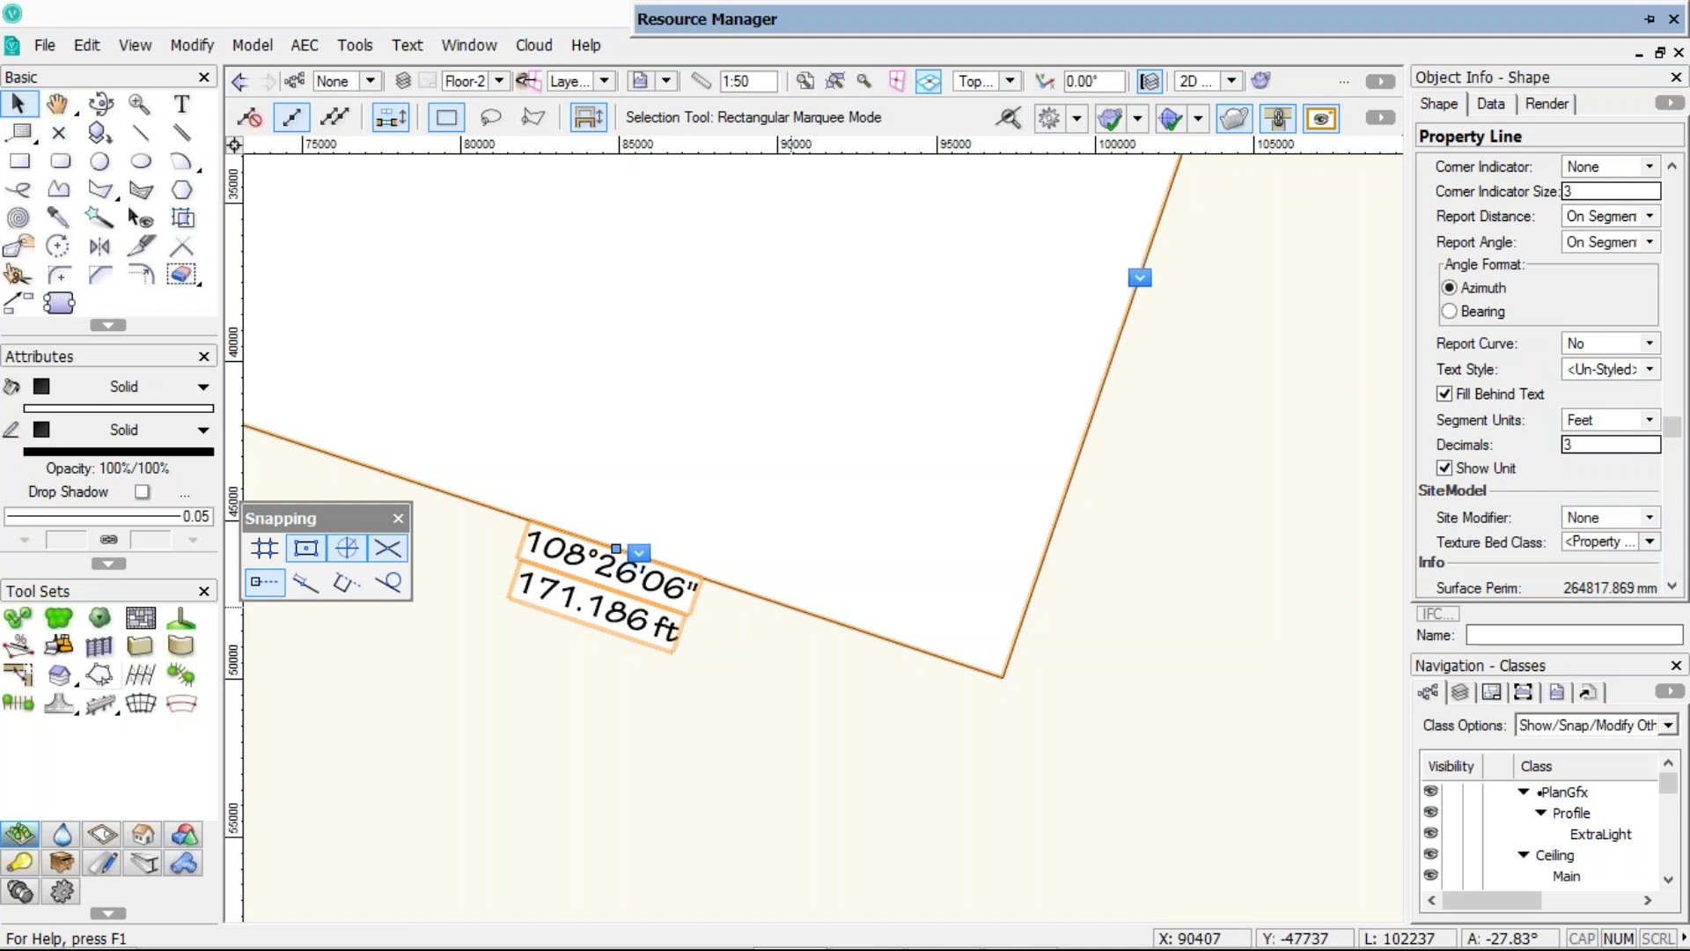
{"action": "scroll", "coordinate": [746, 509], "scroll_direction": "down", "scroll_amount": 2}
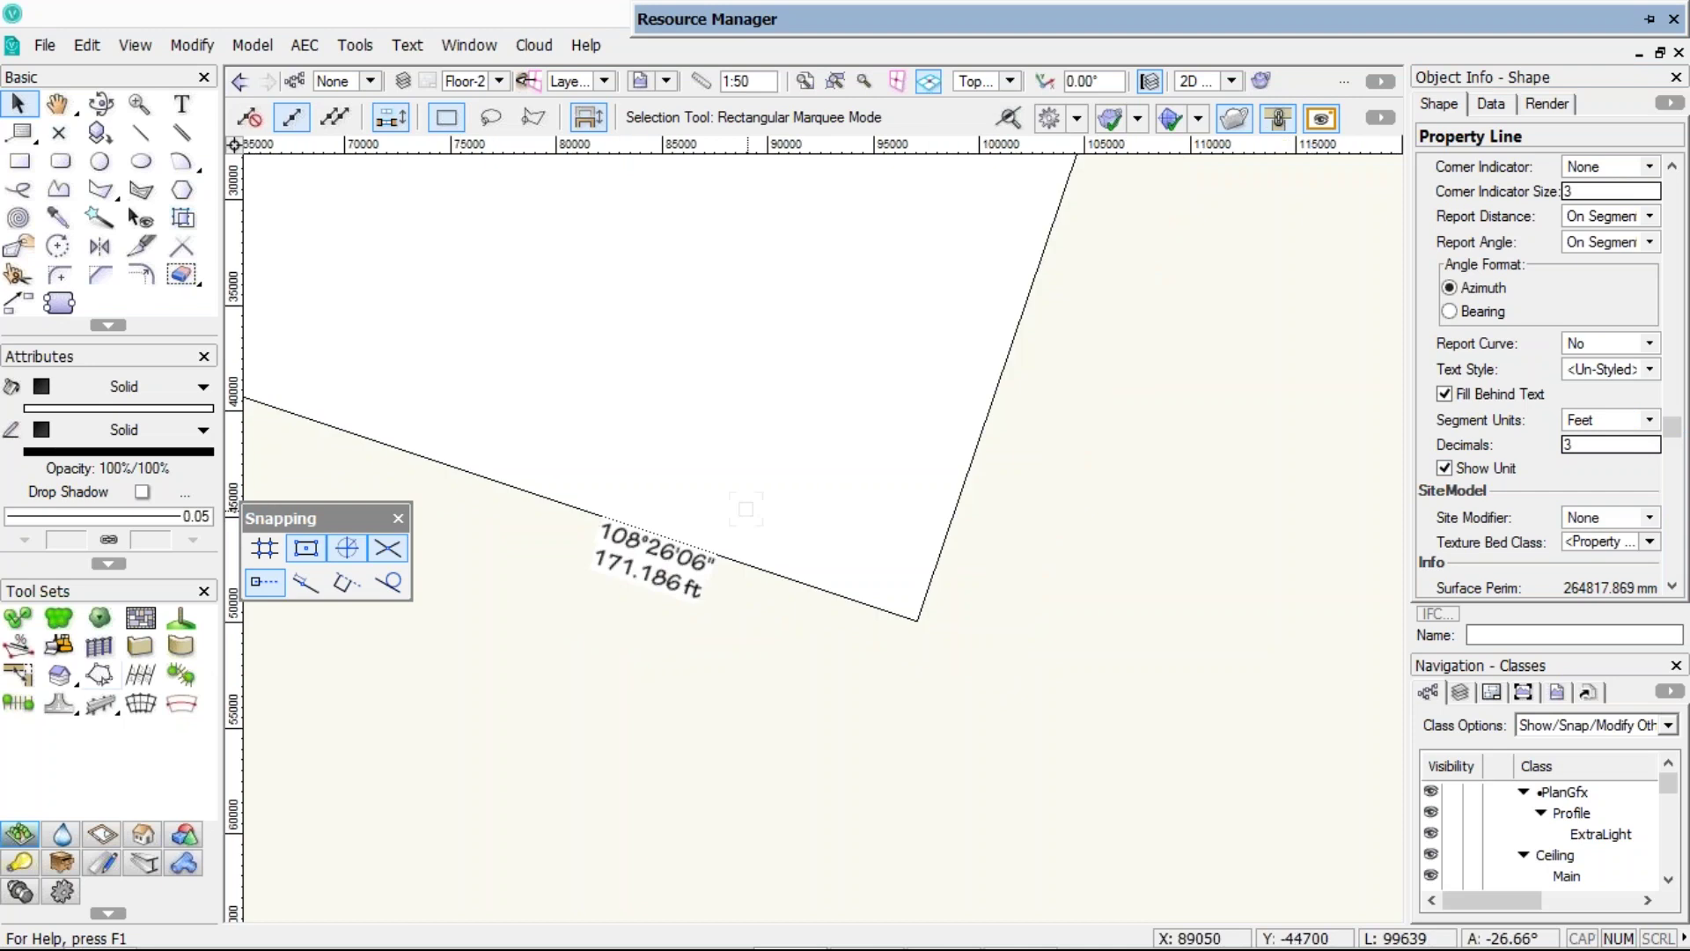
{"action": "scroll", "coordinate": [746, 509], "scroll_direction": "down", "scroll_amount": 3}
{"action": "middle_click_drag", "start_coordinate": [738, 523], "coordinate": [738, 758]}
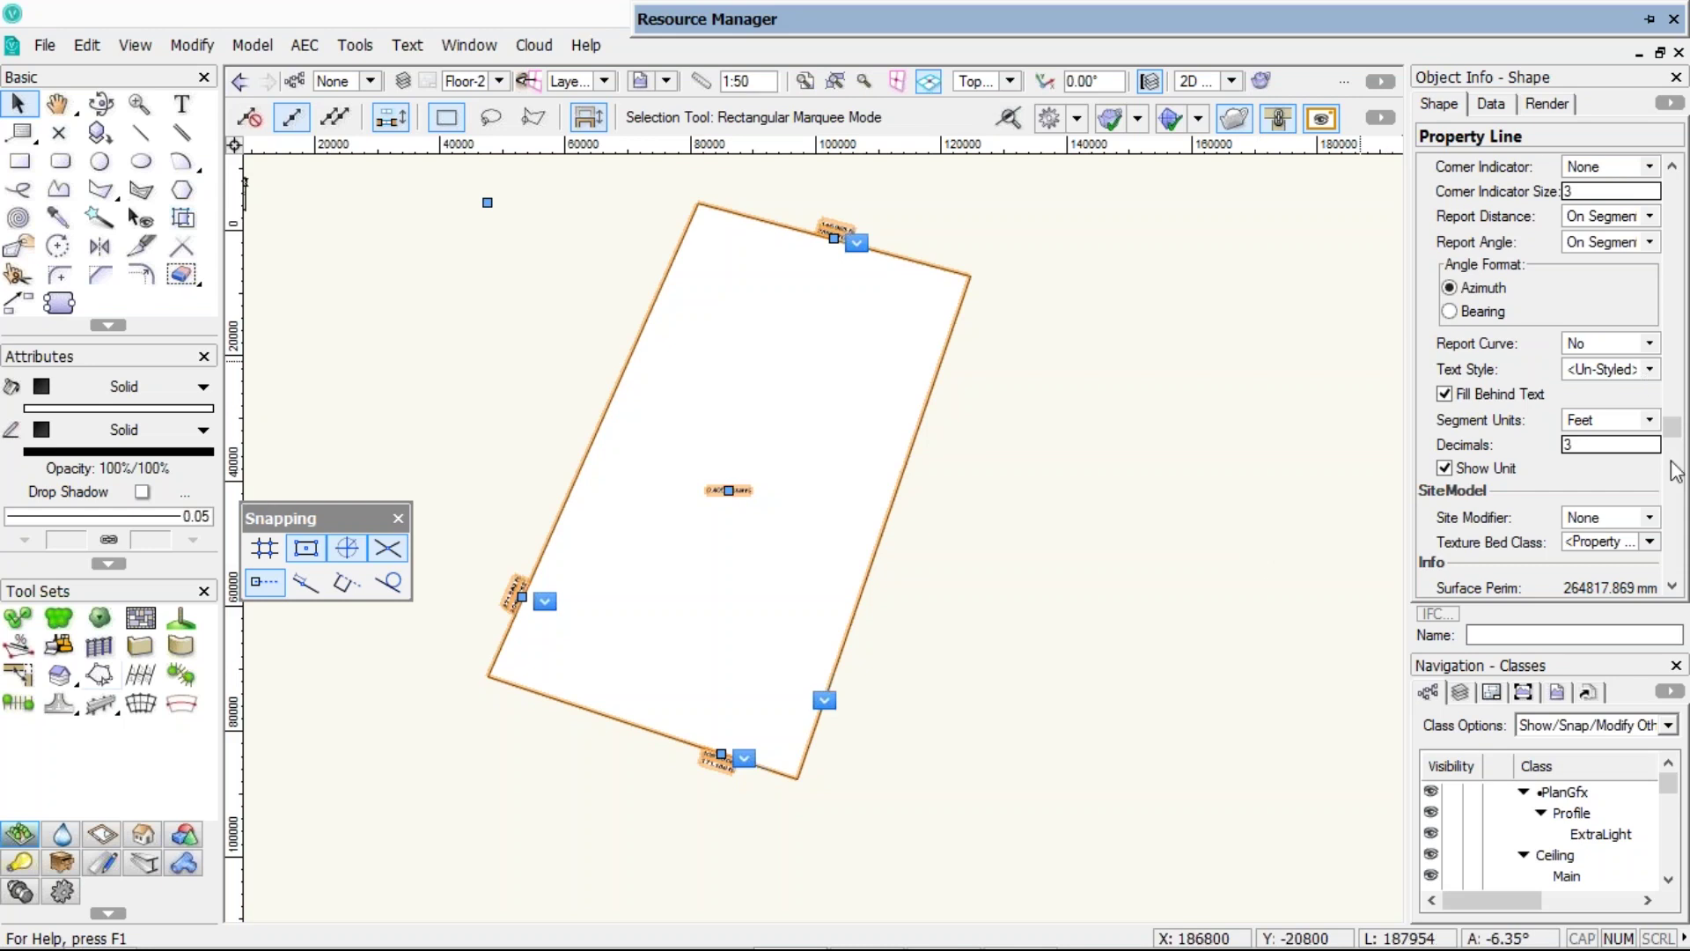
- Look over the property line's Site Modifier options and the classes available for its texture bed
{"action": "scroll", "coordinate": [1675, 471], "scroll_direction": "down", "scroll_amount": 5}
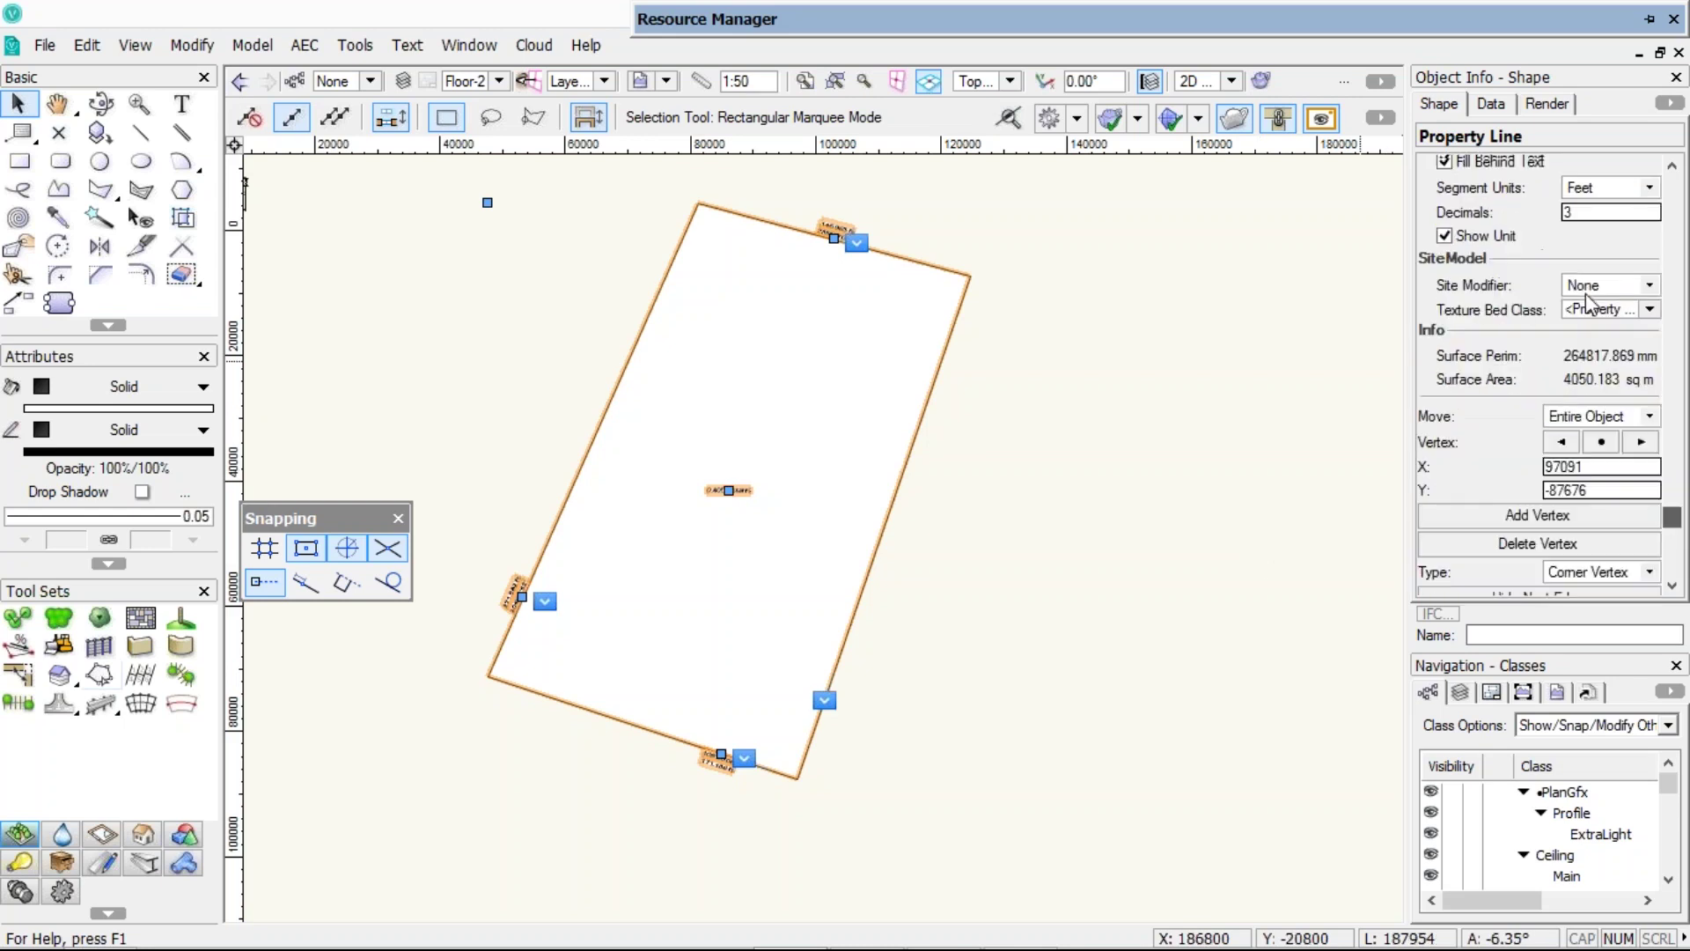
{"action": "scroll", "coordinate": [1589, 304], "scroll_direction": "up", "scroll_amount": 1}
{"action": "left_click", "coordinate": [1593, 307]}
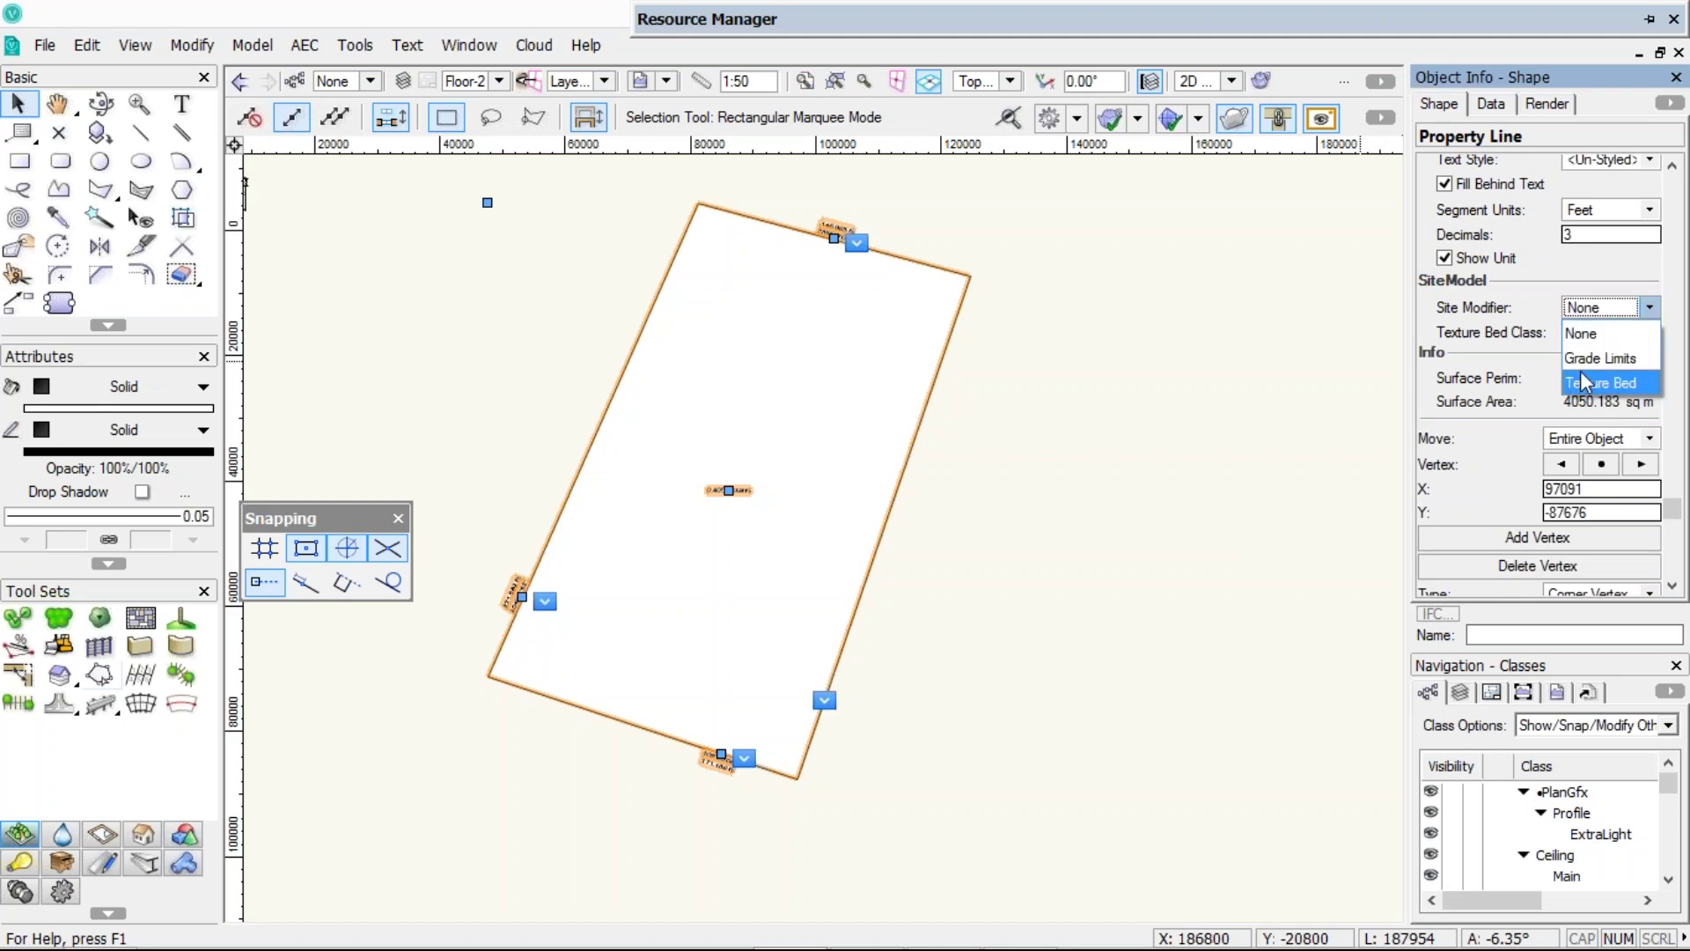
{"action": "left_click", "coordinate": [1581, 306]}
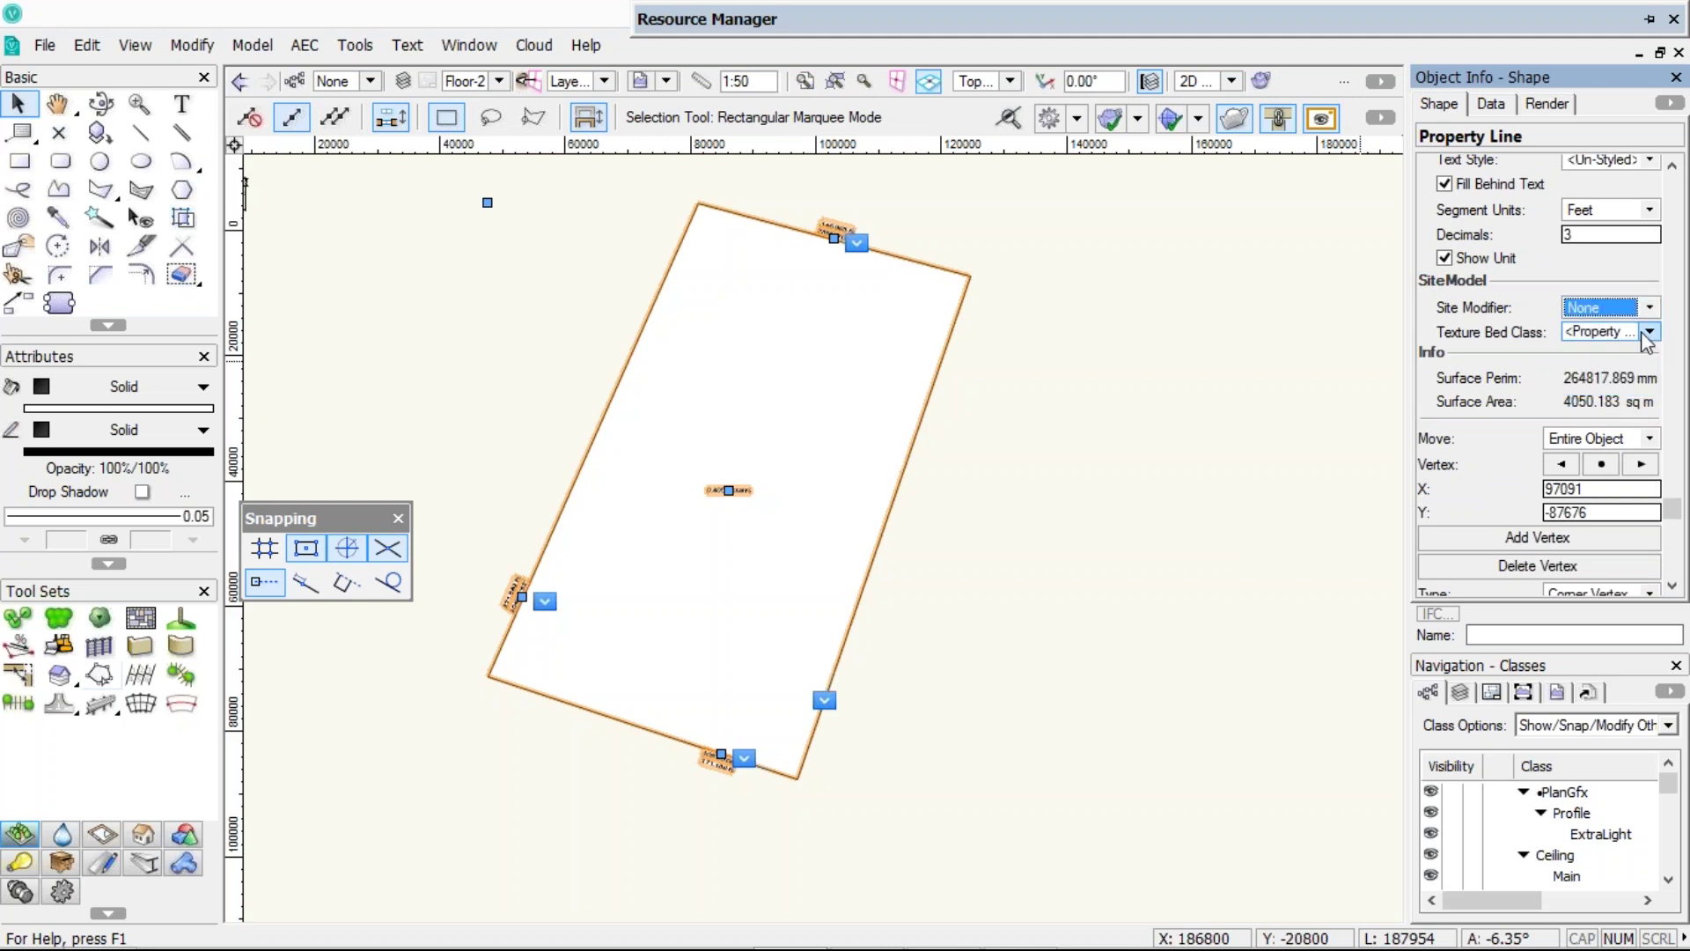
{"action": "left_click", "coordinate": [1649, 332]}
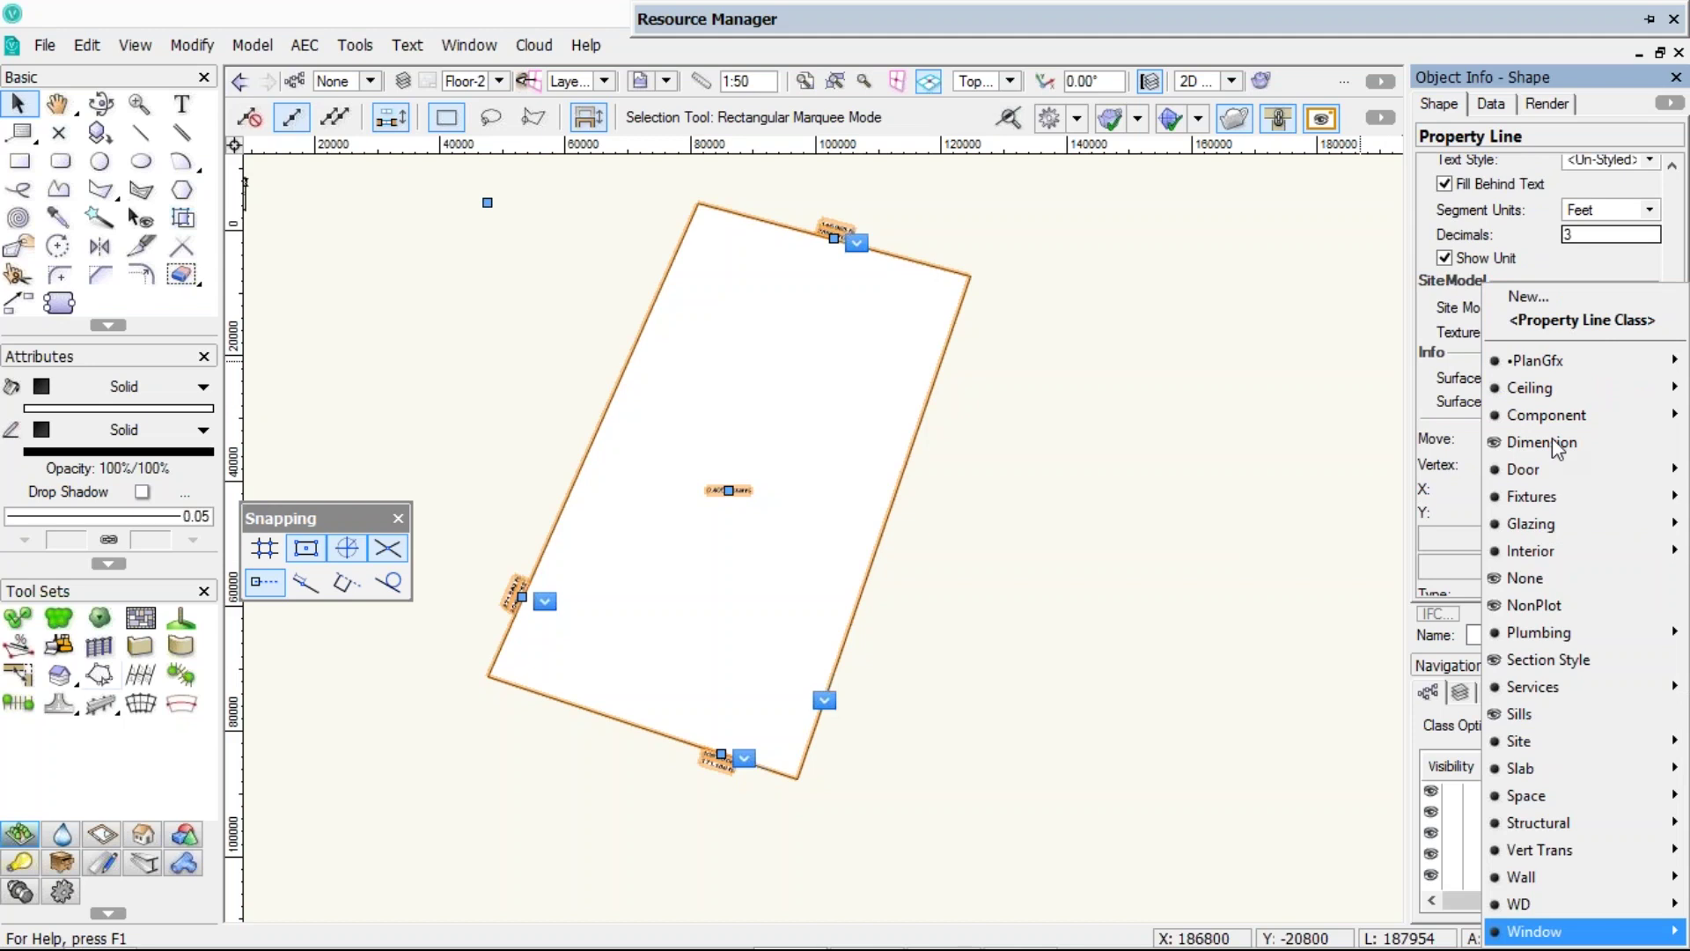
{"action": "mouse_move", "coordinate": [1555, 421]}
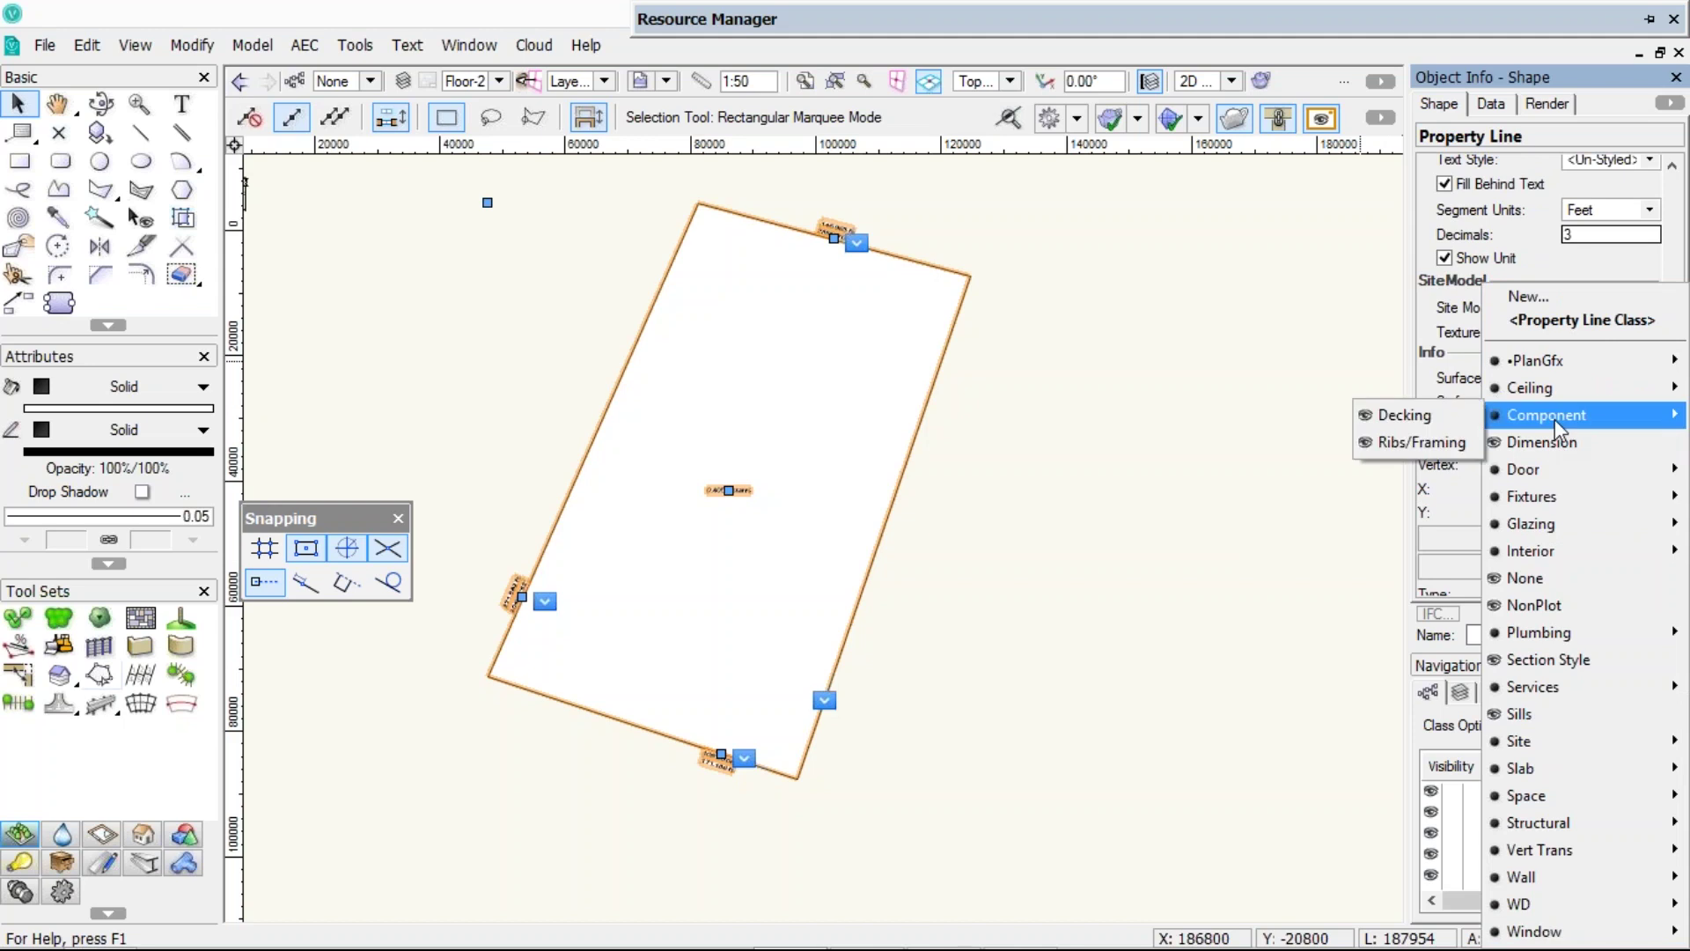
{"action": "left_click", "coordinate": [1102, 502]}
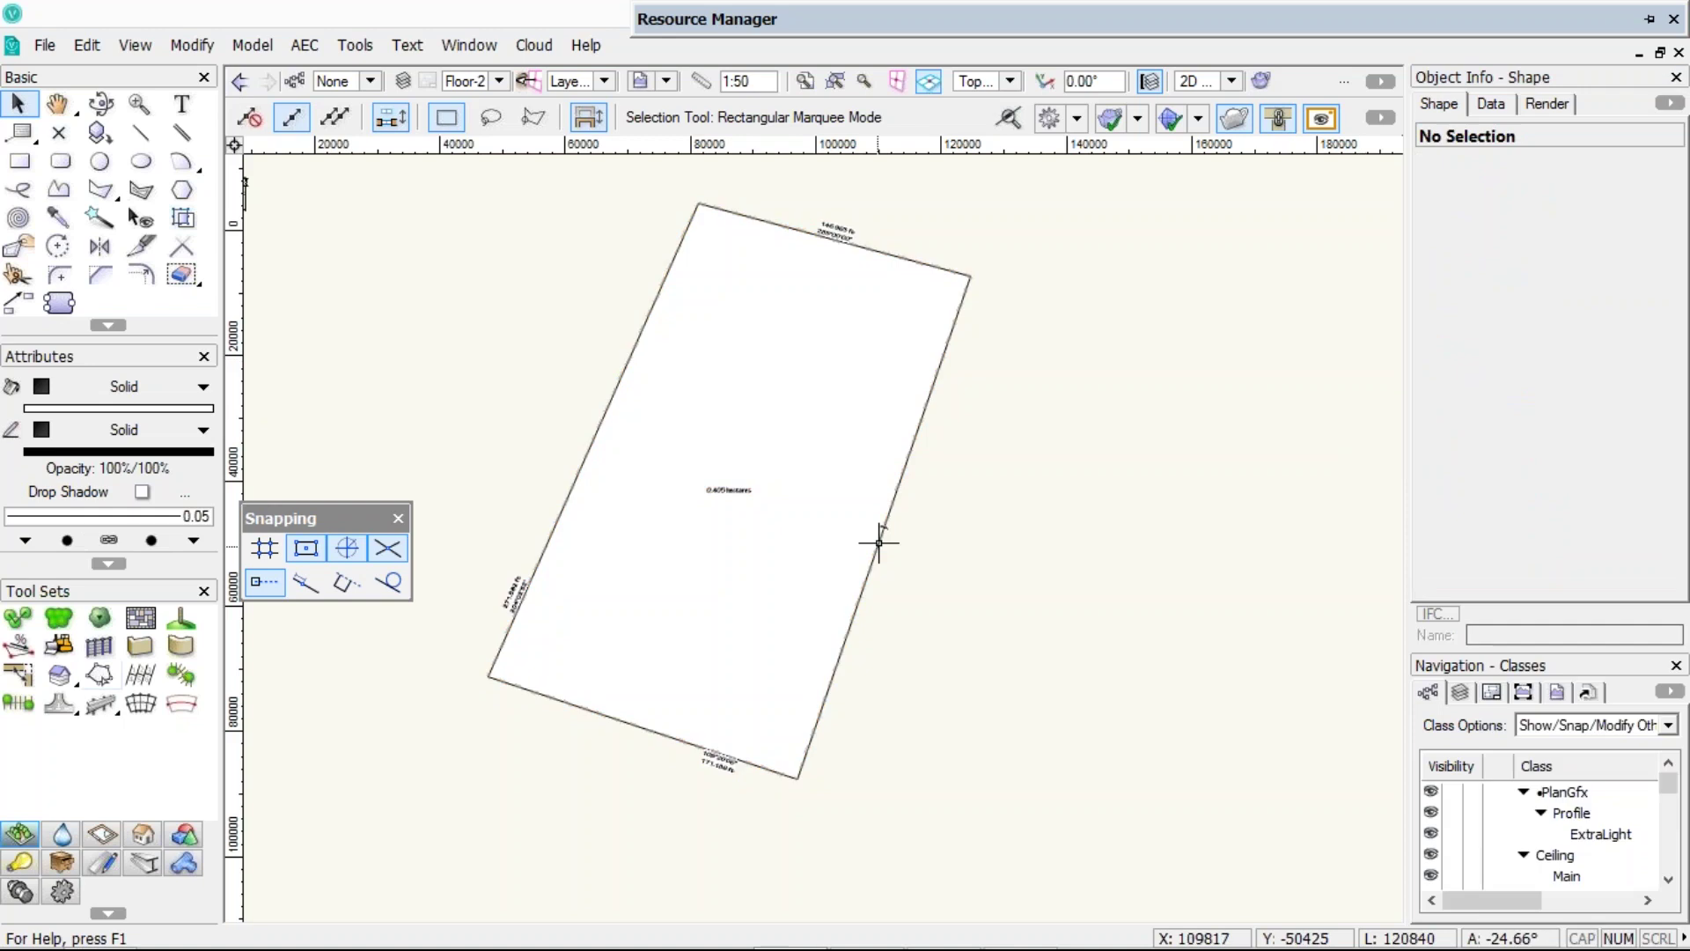
- Delete the property line, and select the table and chairs in the floor plan
{"action": "left_click", "coordinate": [823, 539]}
{"action": "key", "text": "Delete"}
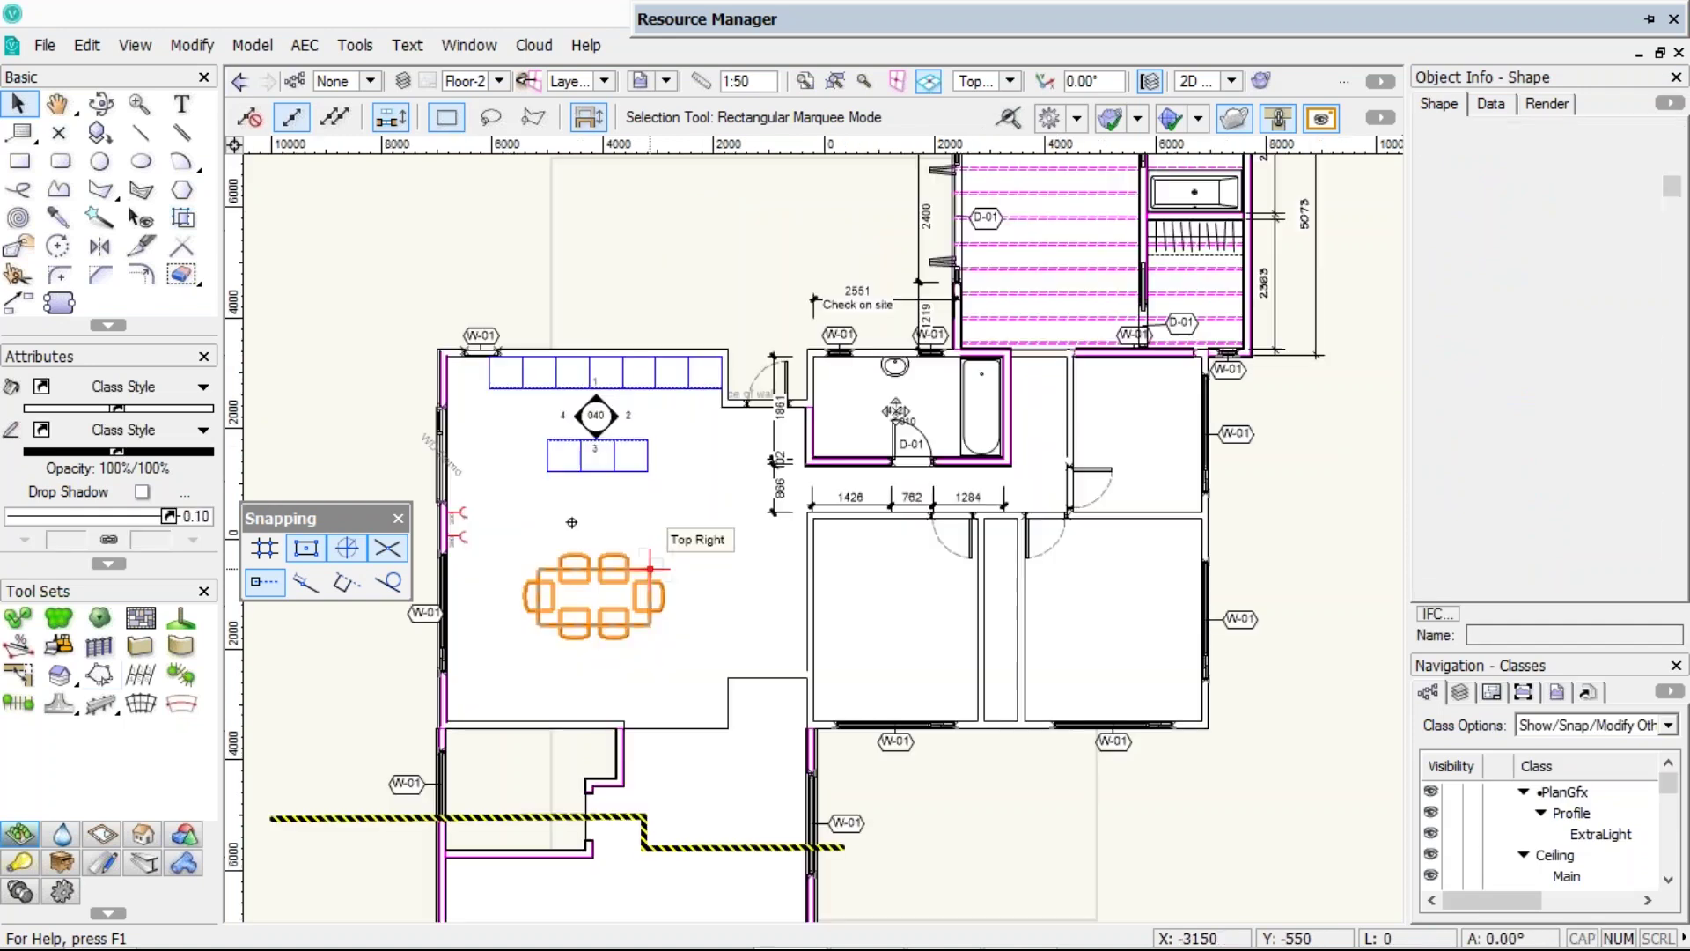
{"action": "left_click", "coordinate": [650, 568]}
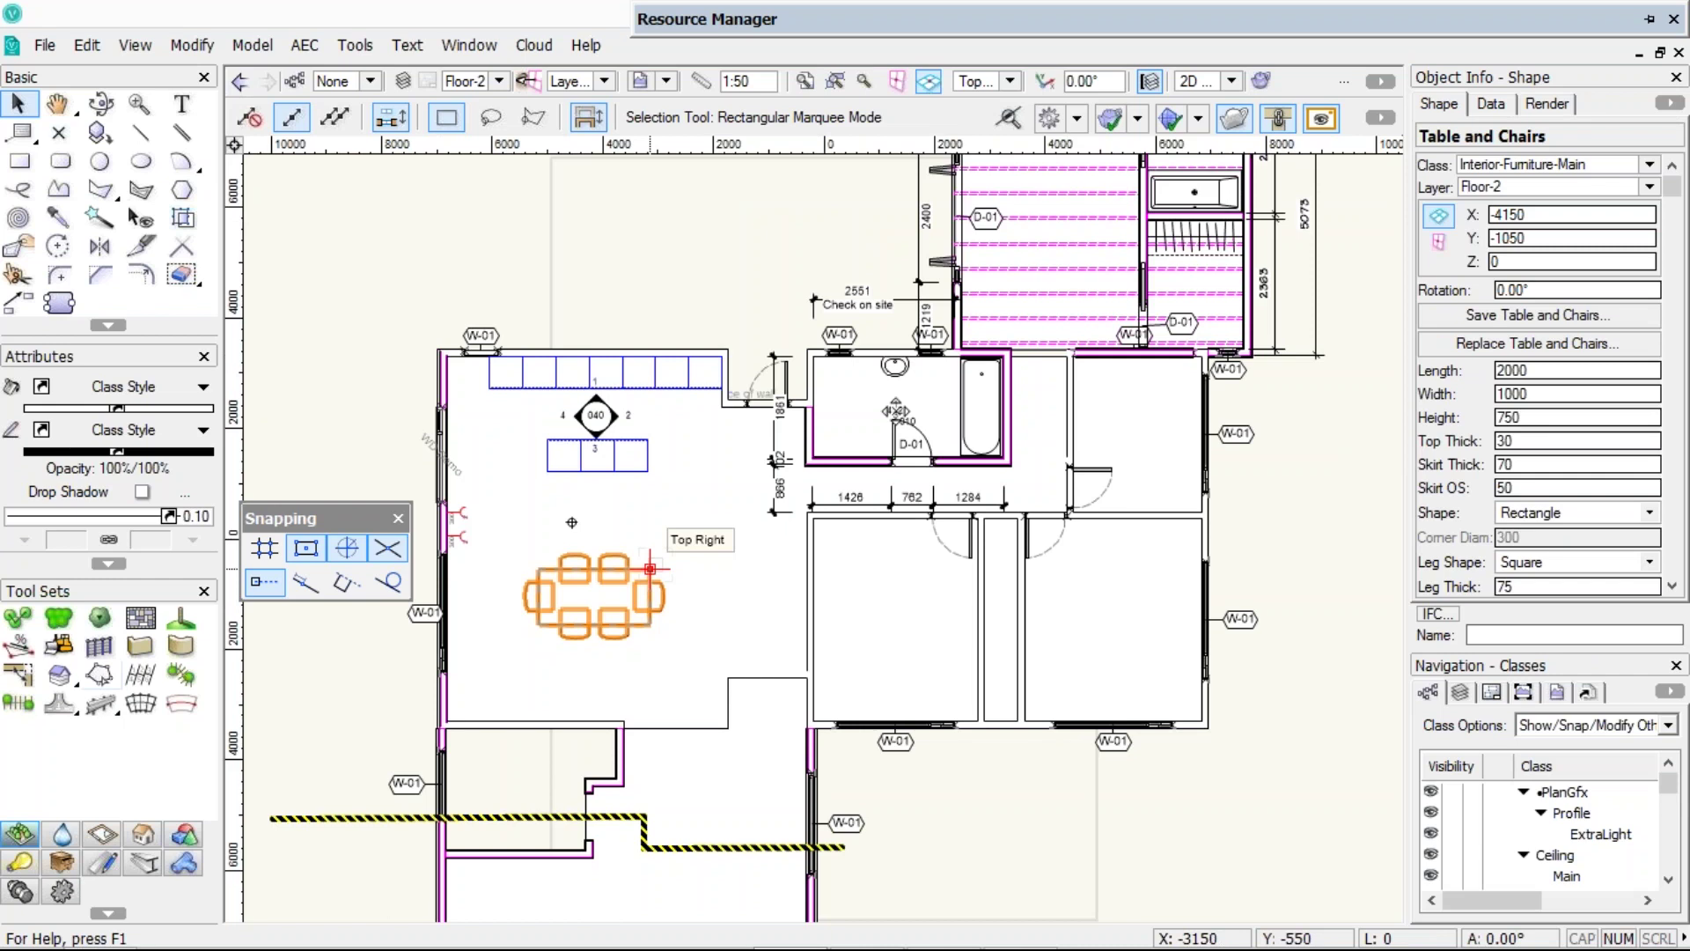
- Make Design Layer-1 the active layer and set the layer options to Active Only
{"action": "left_click", "coordinate": [498, 81]}
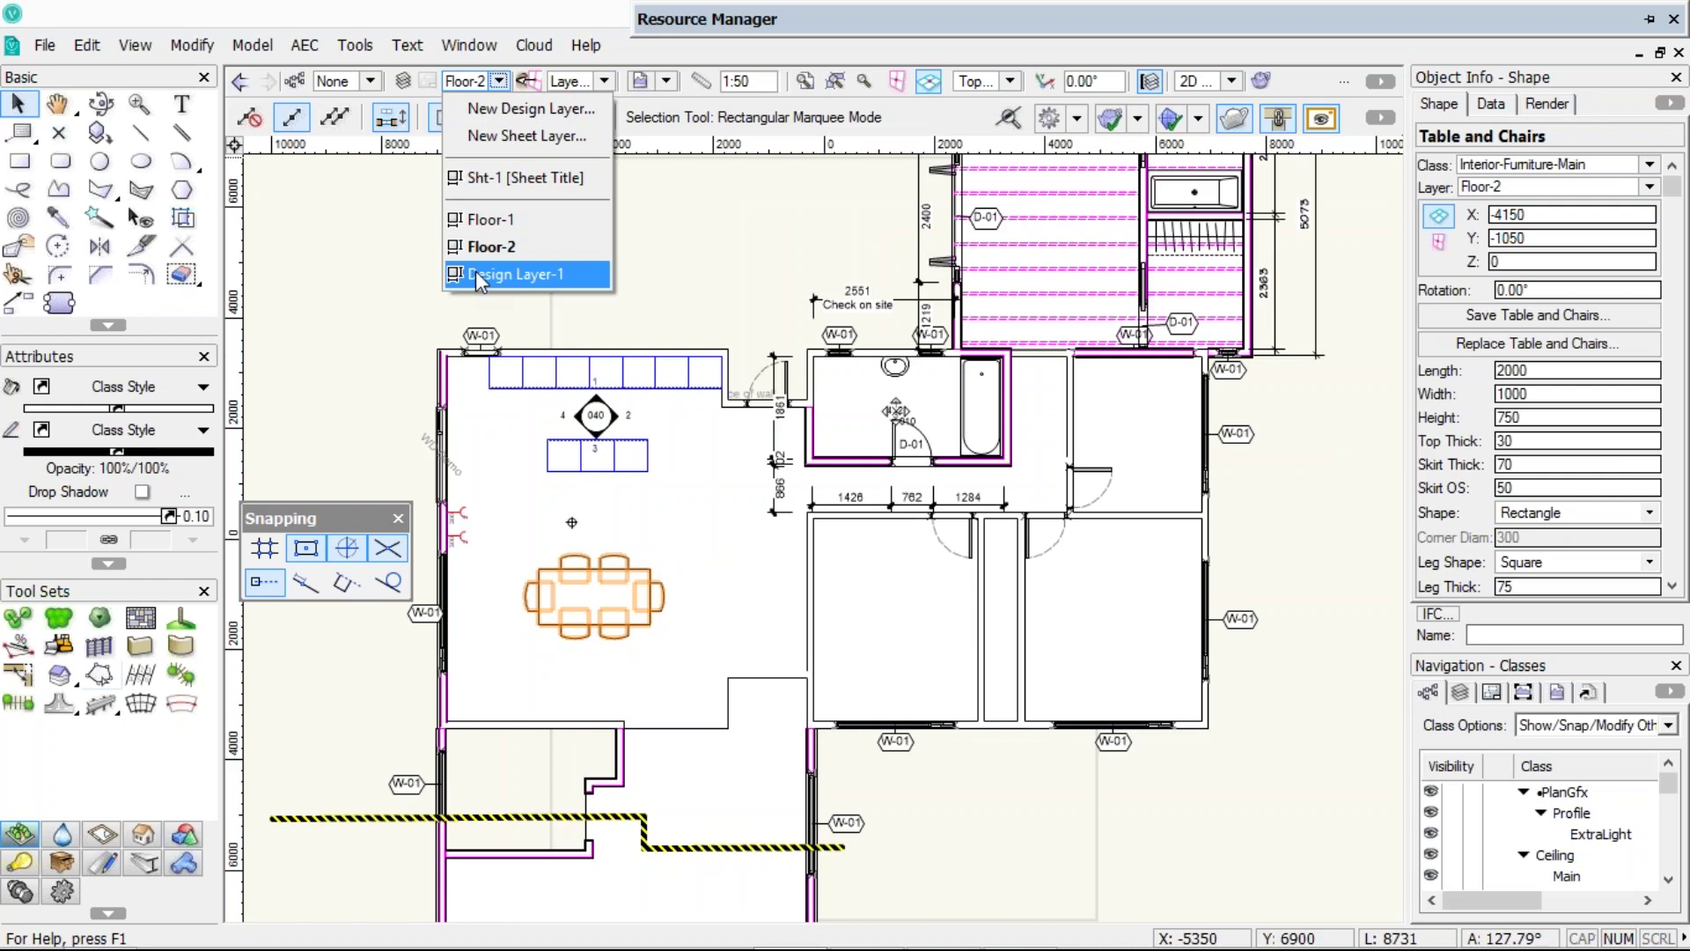
{"action": "left_click", "coordinate": [476, 274]}
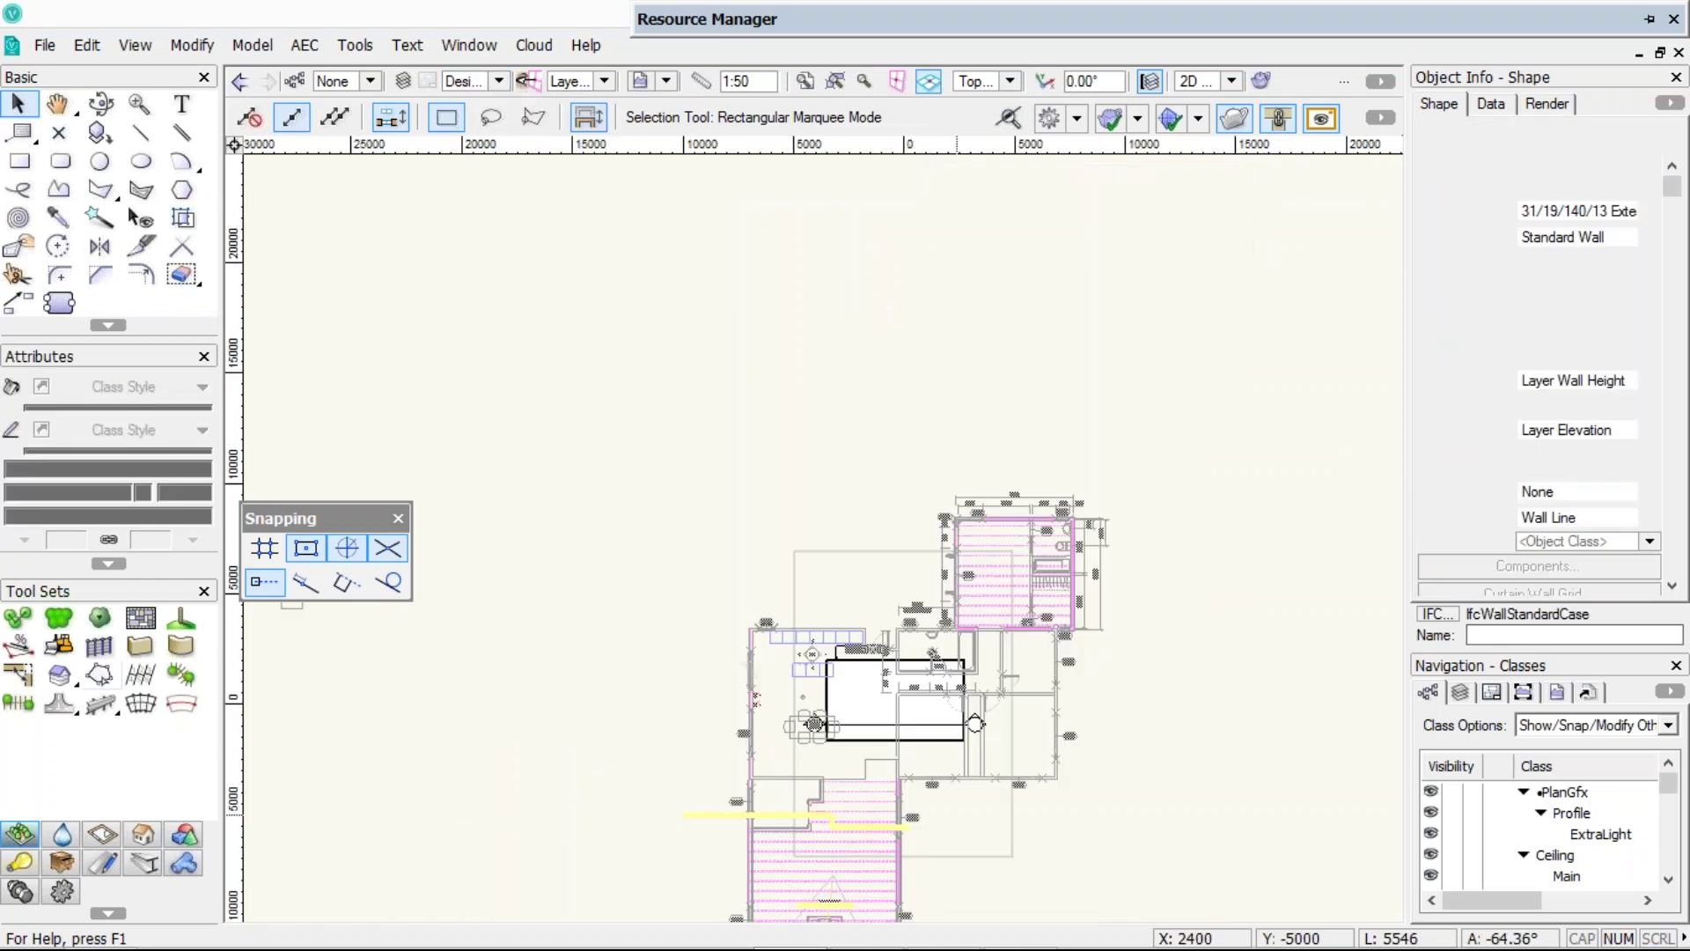
{"action": "right_click", "coordinate": [775, 536]}
{"action": "mouse_move", "coordinate": [903, 886]}
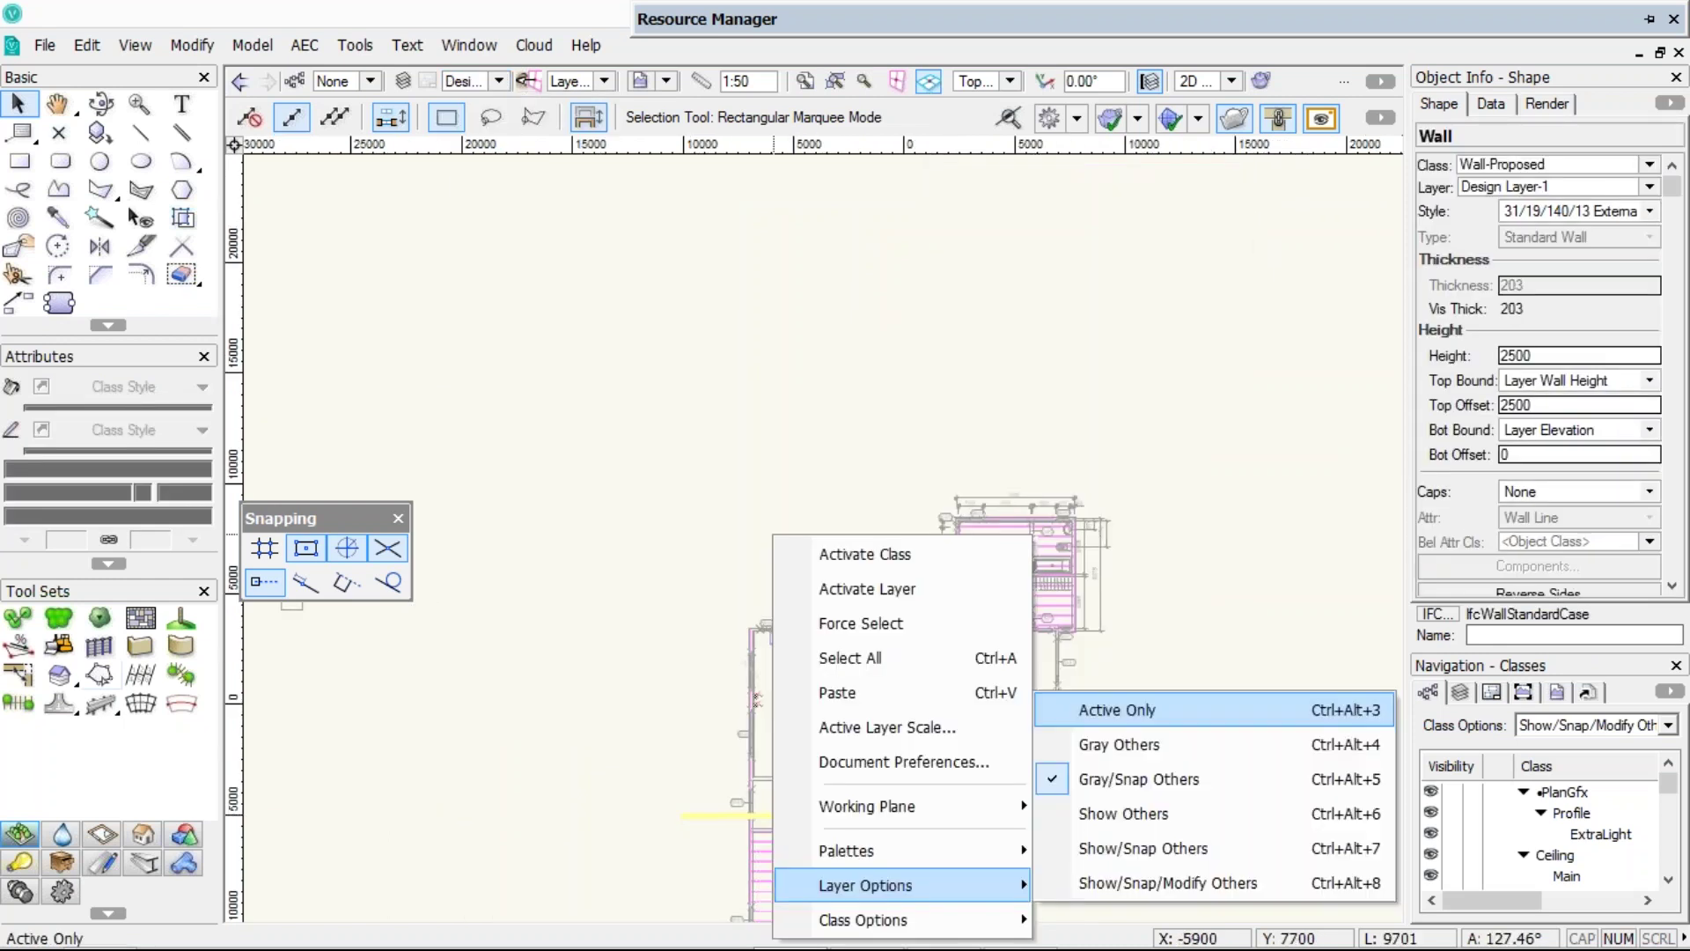
{"action": "left_click", "coordinate": [1116, 709]}
{"action": "scroll", "coordinate": [860, 457], "scroll_direction": "up", "scroll_amount": 5}
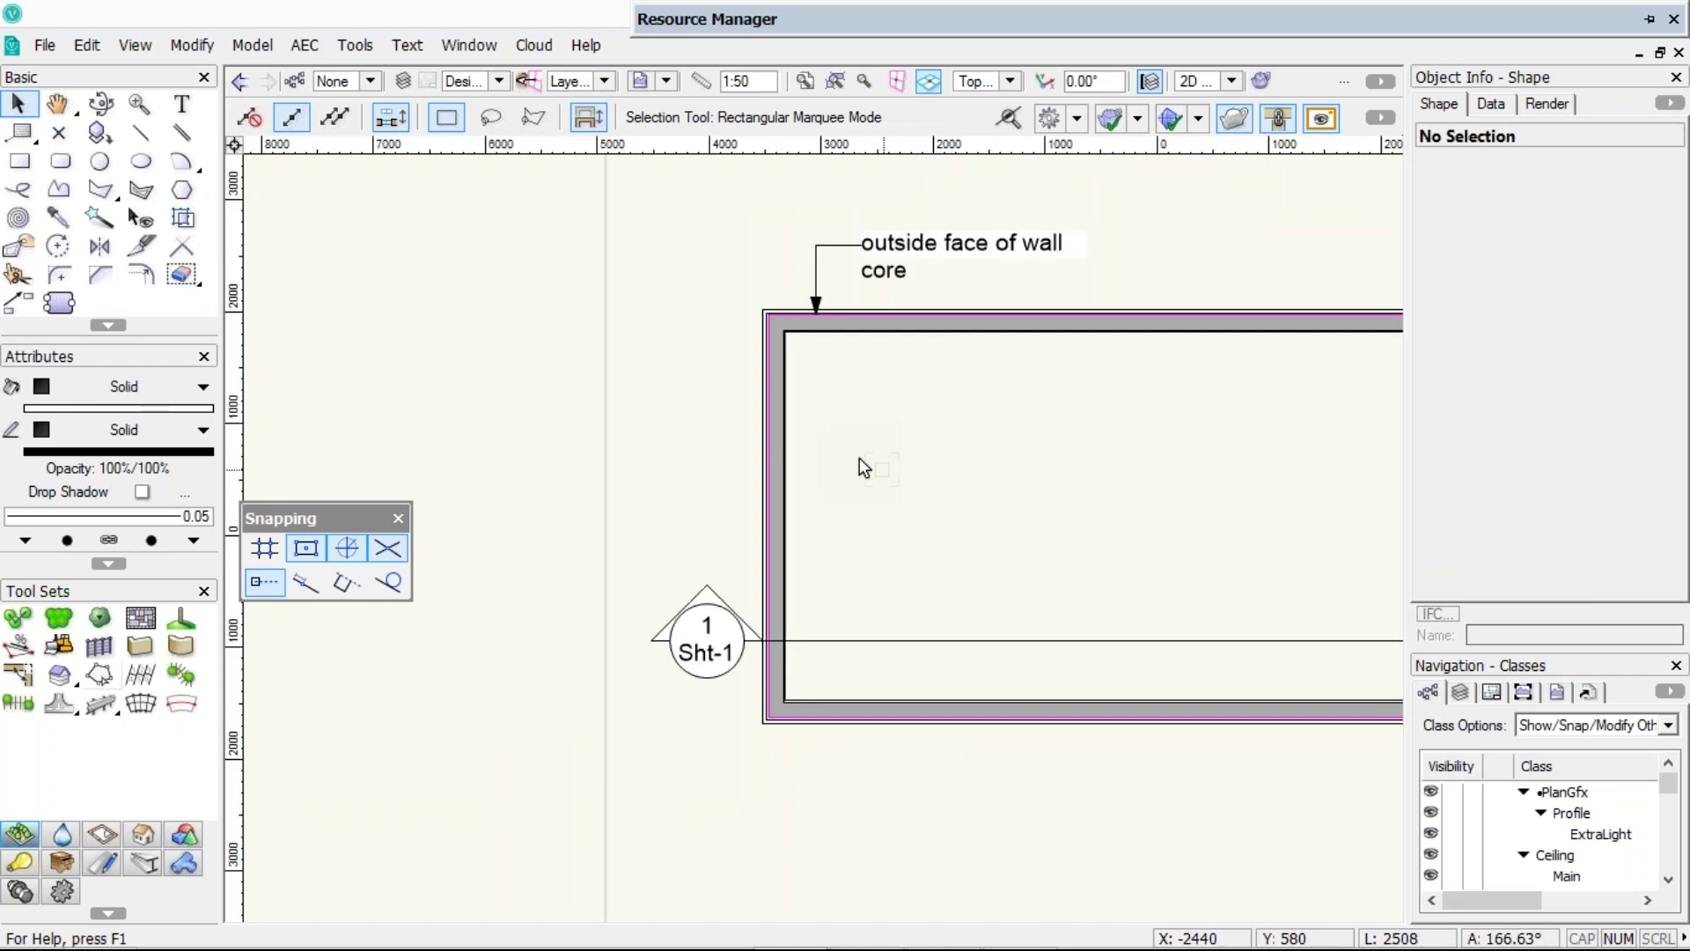
- Start the Slab tool in Picked Walls mode for the rectangular room and look at the available slab styles
{"action": "key", "text": "space"}
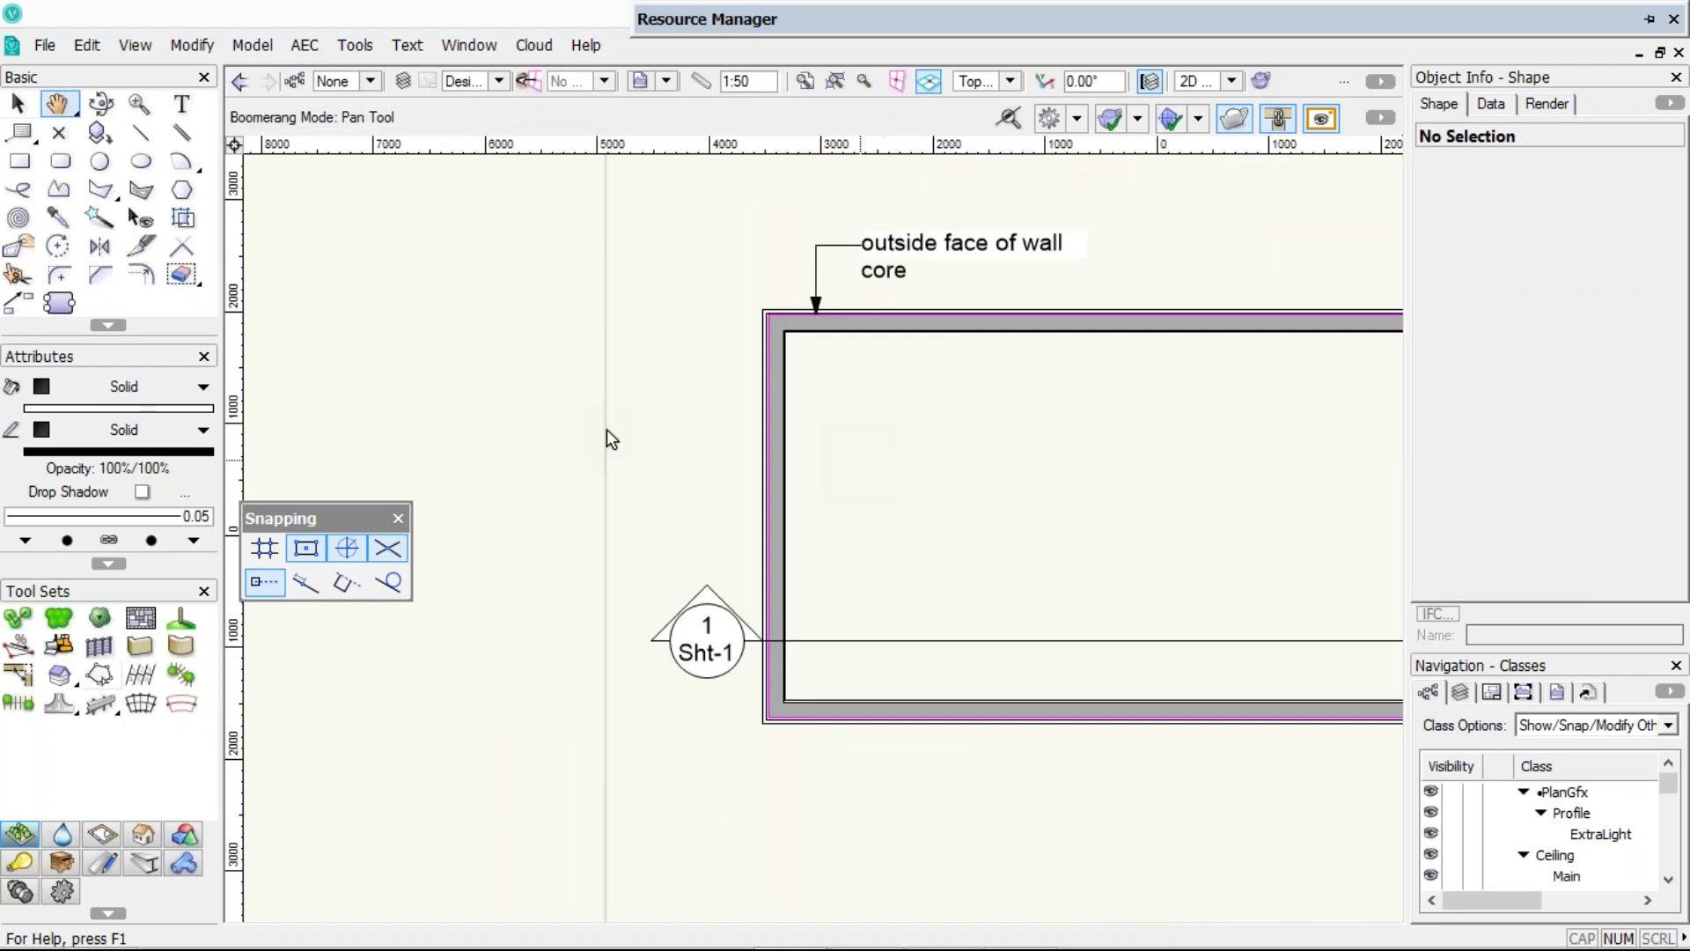
{"action": "left_click_drag", "start_coordinate": [861, 459], "coordinate": [605, 429]}
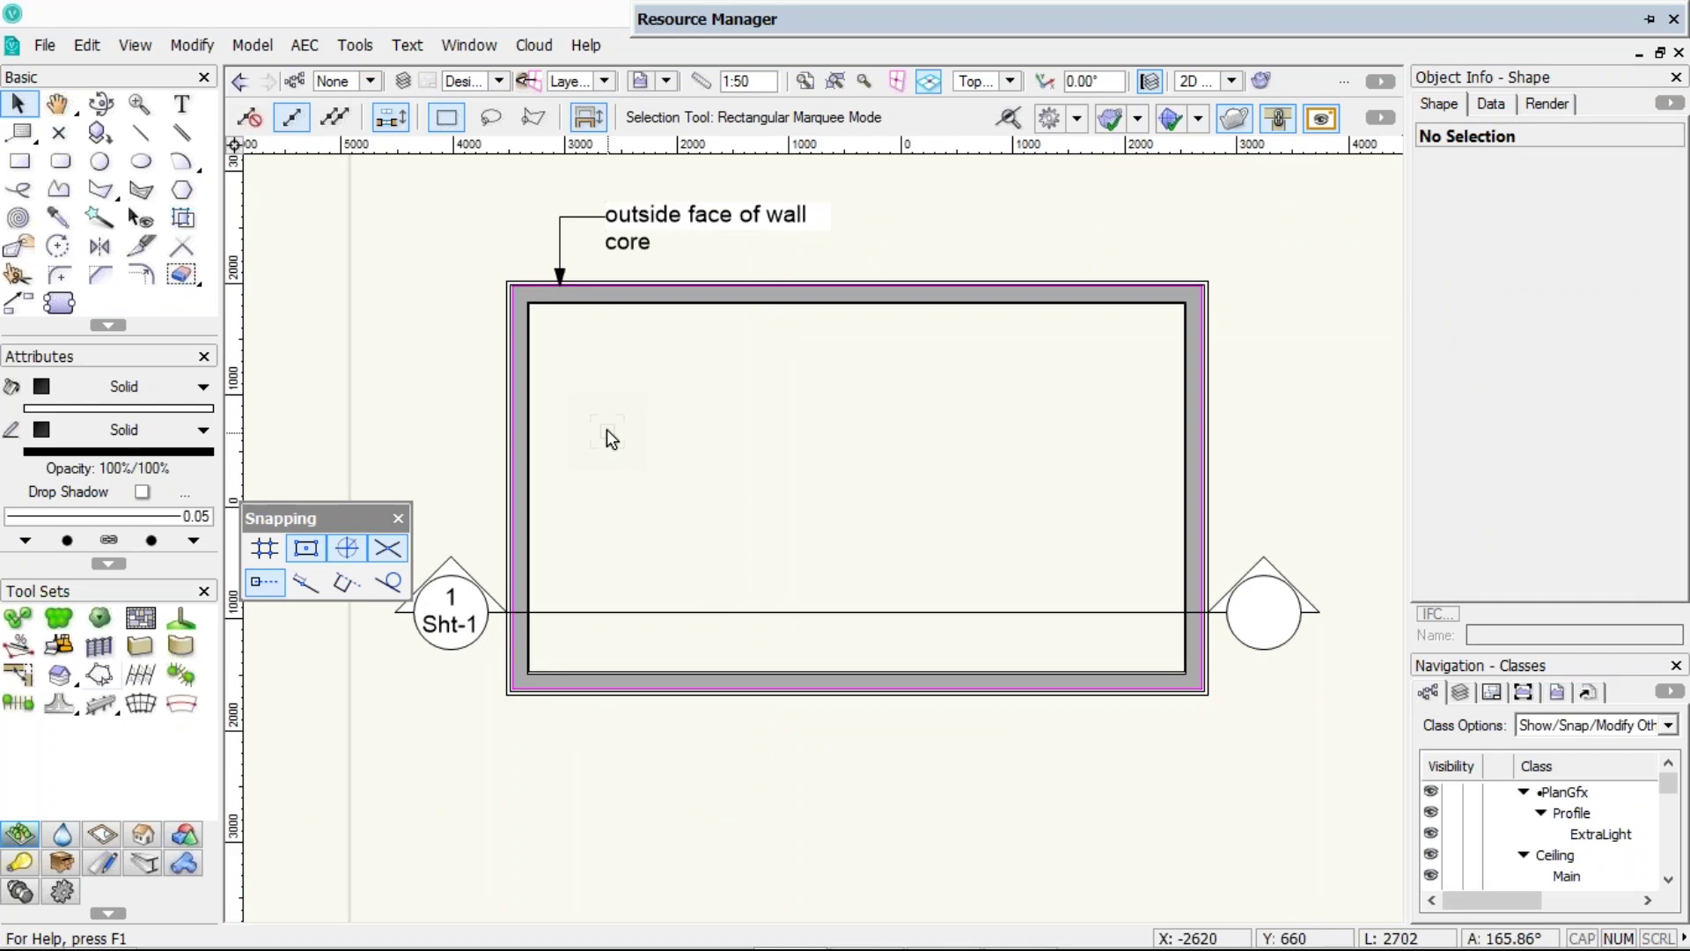
{"action": "left_click", "coordinate": [145, 838]}
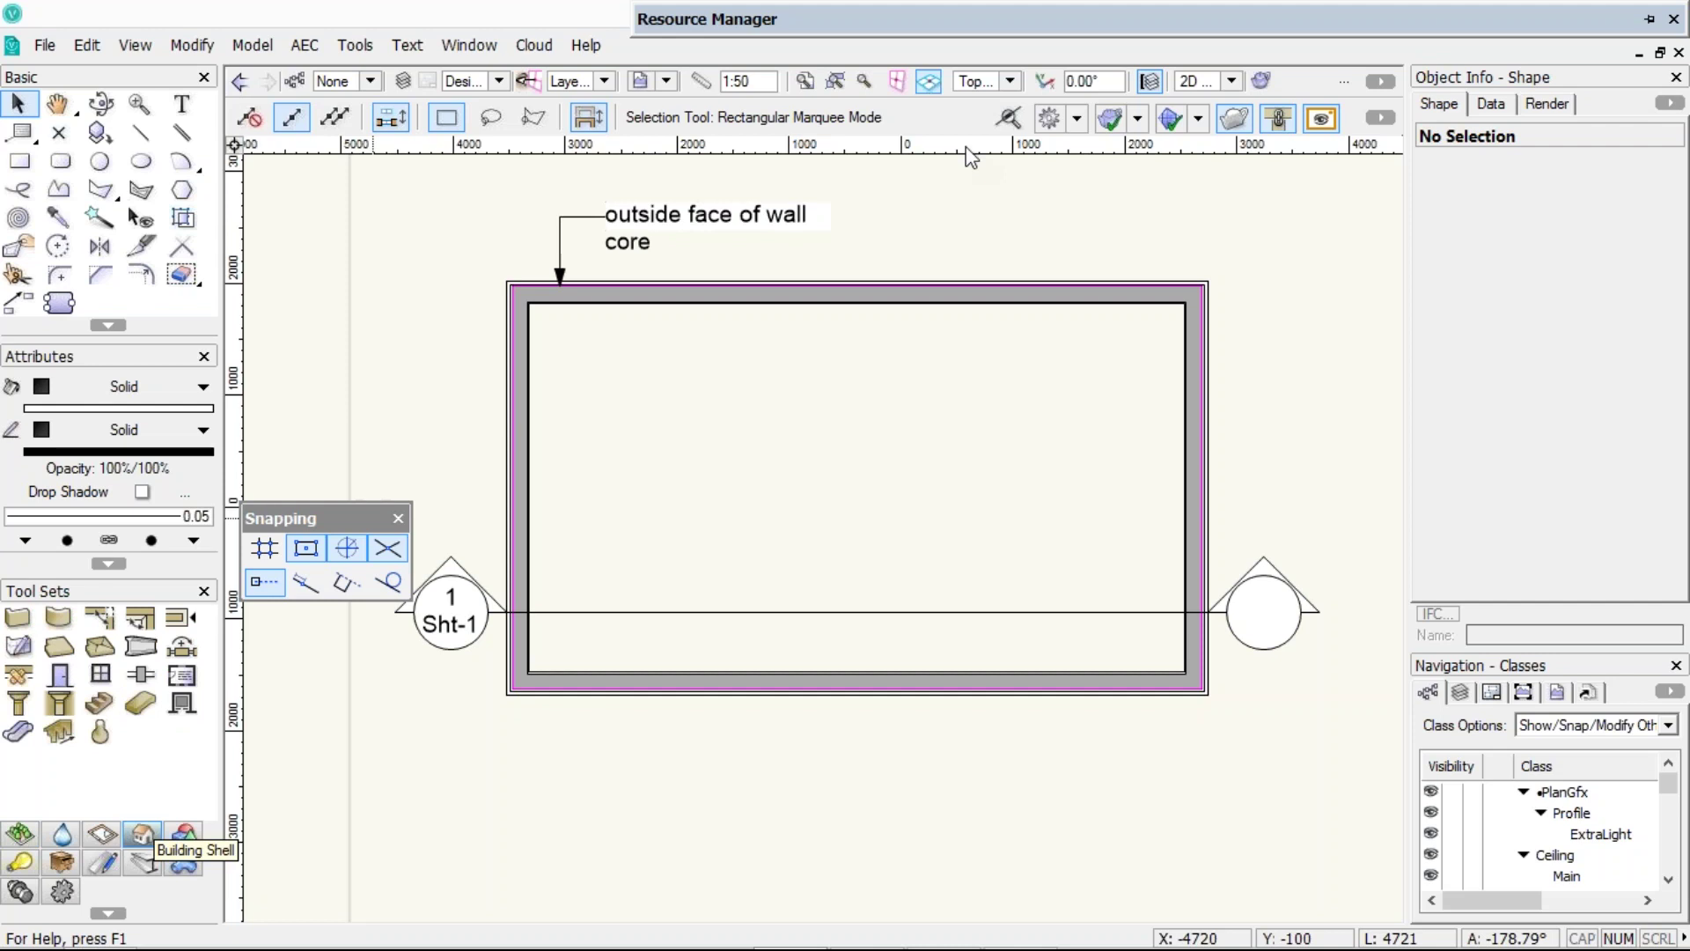
{"action": "left_click", "coordinate": [984, 117]}
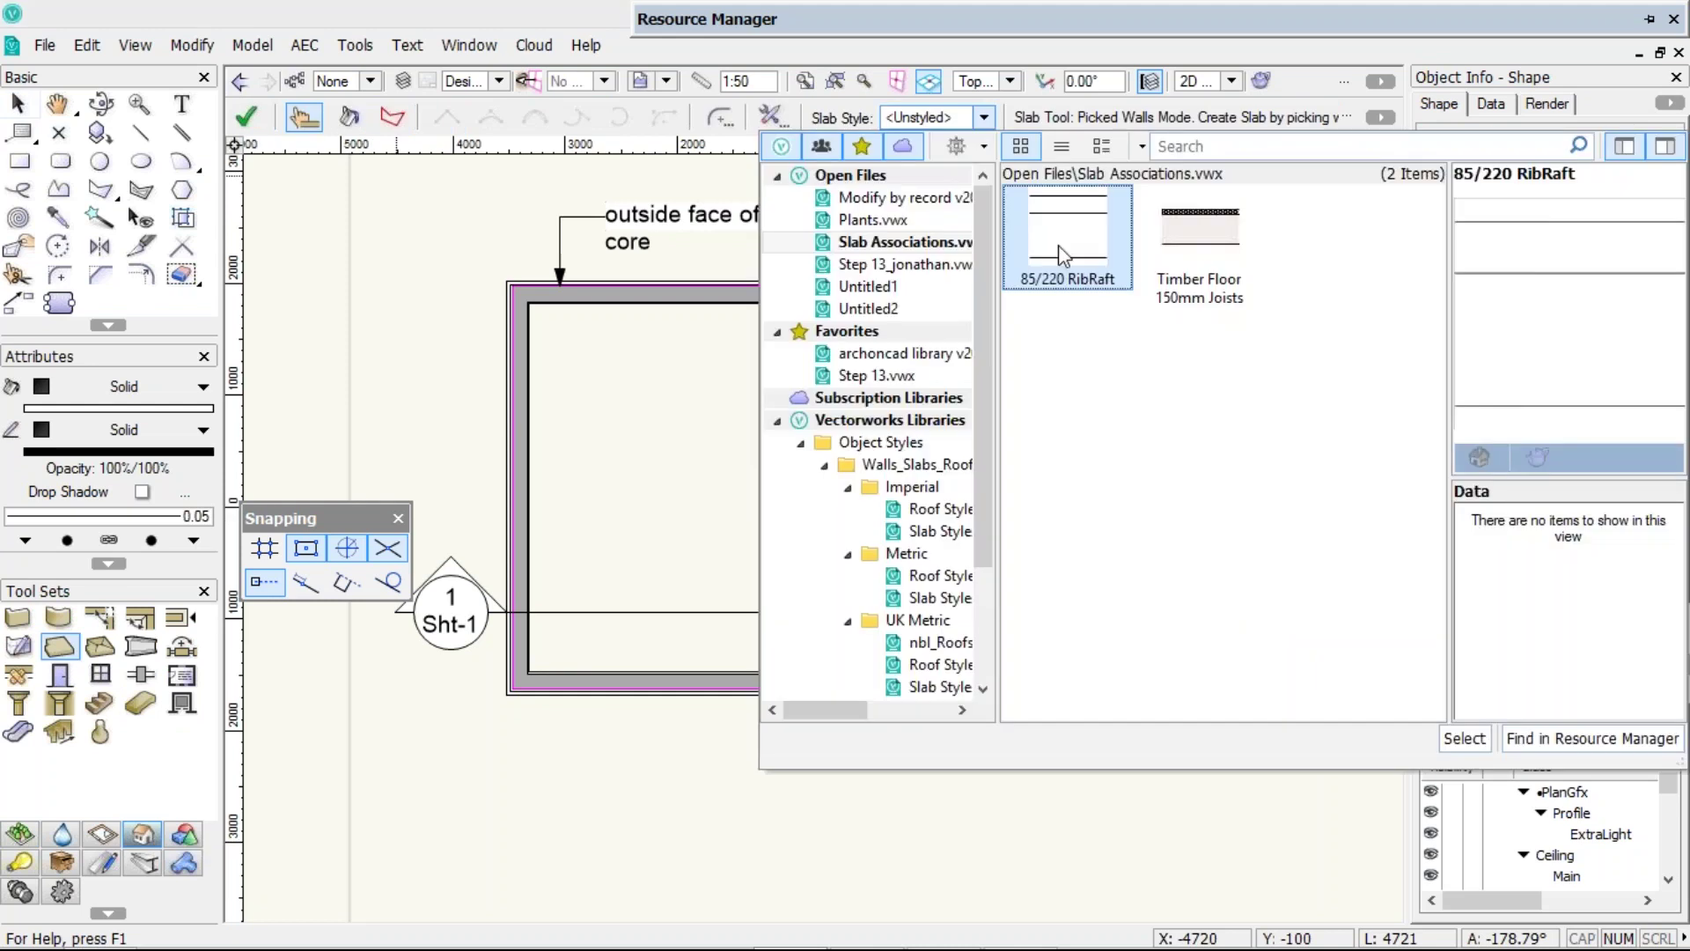
- Filter the resources of Slab Associations.vwx to Slab Styles and open the 85/220 RibRaft style for editing
{"action": "left_click", "coordinate": [946, 9]}
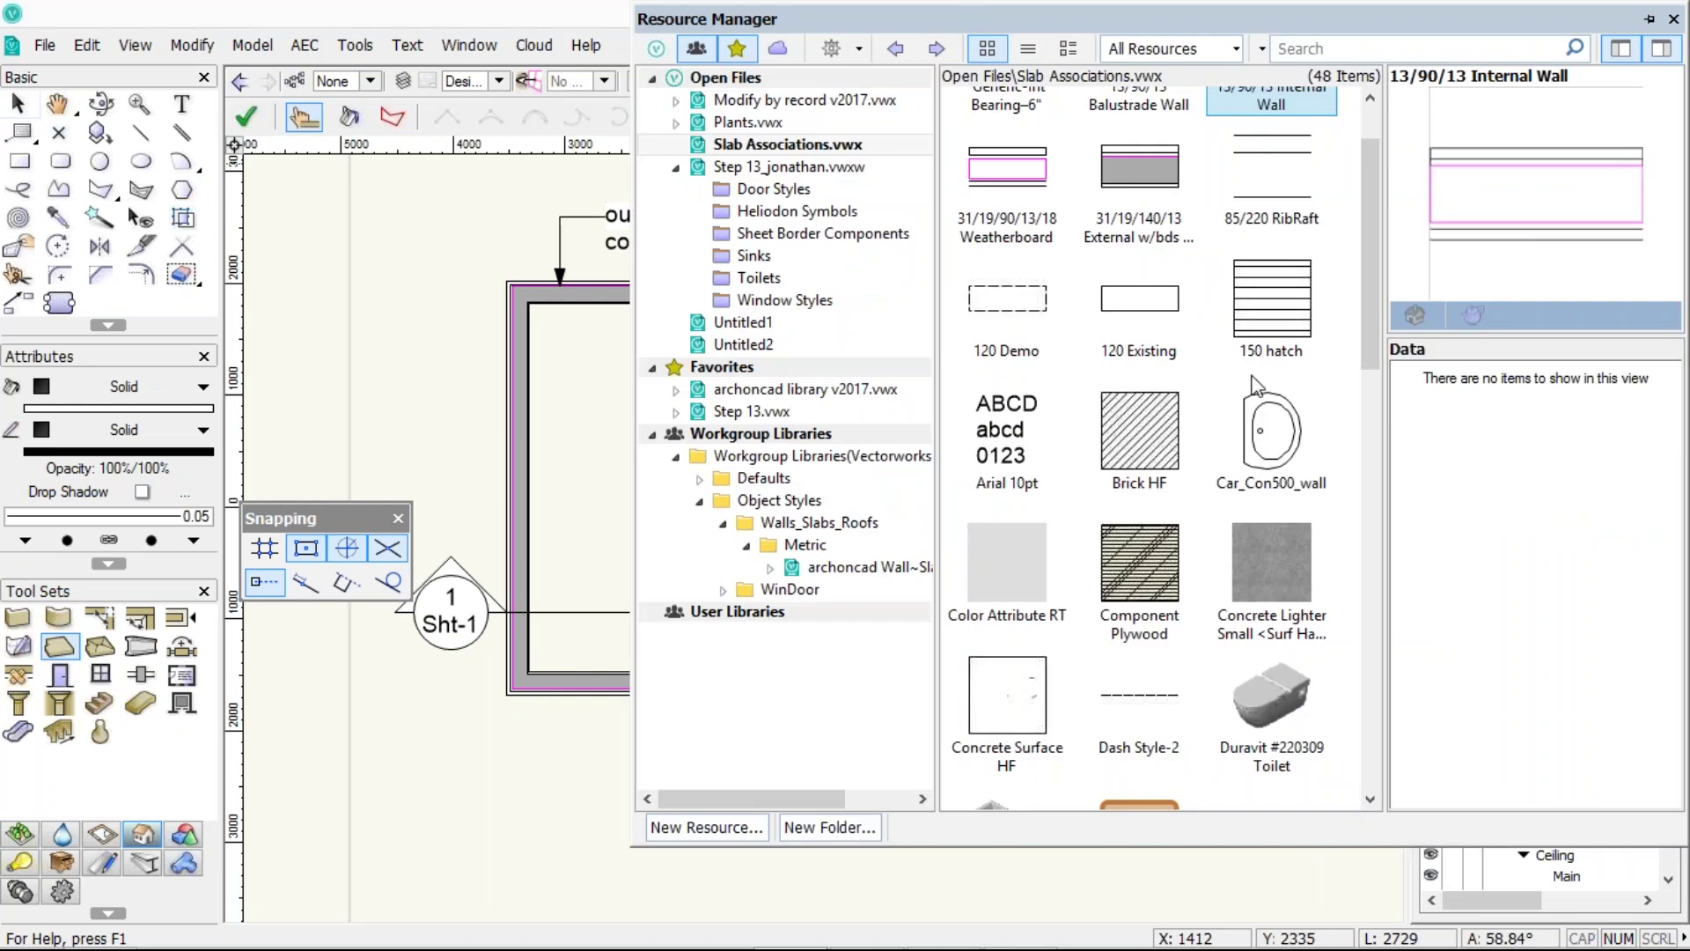
{"action": "left_click", "coordinate": [1236, 48]}
{"action": "key", "text": "Down"}
{"action": "key", "text": "Down"}
{"action": "key", "text": "Down"}
{"action": "key", "text": "Return"}
{"action": "right_click", "coordinate": [1015, 150]}
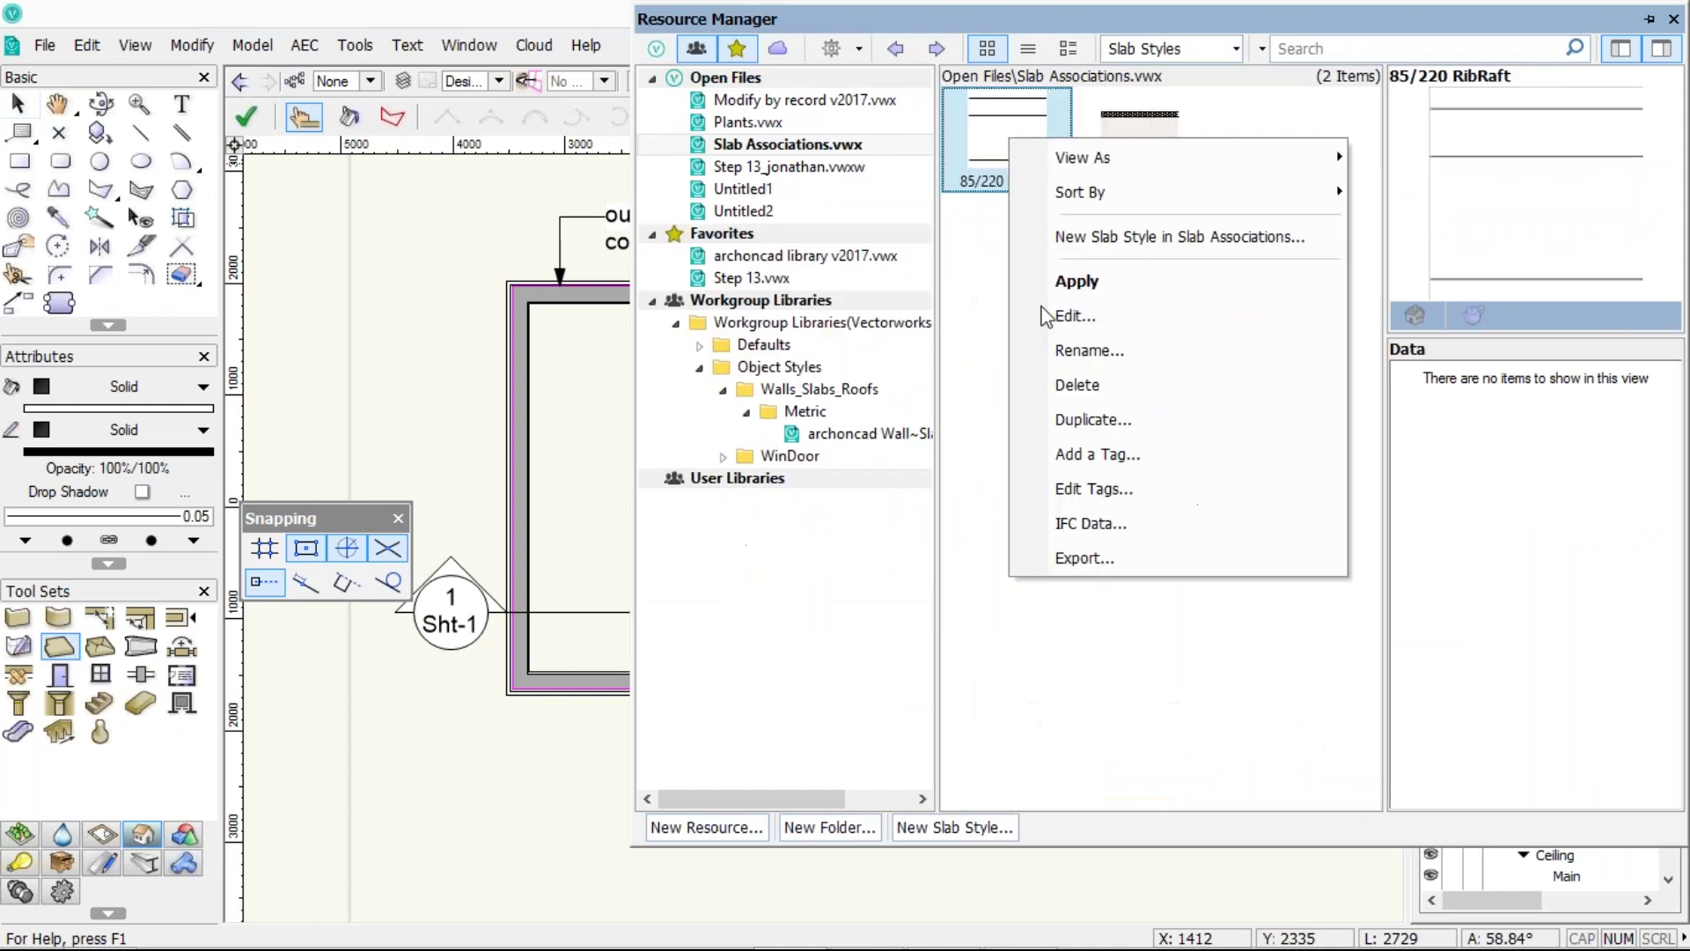
{"action": "left_click", "coordinate": [1074, 315]}
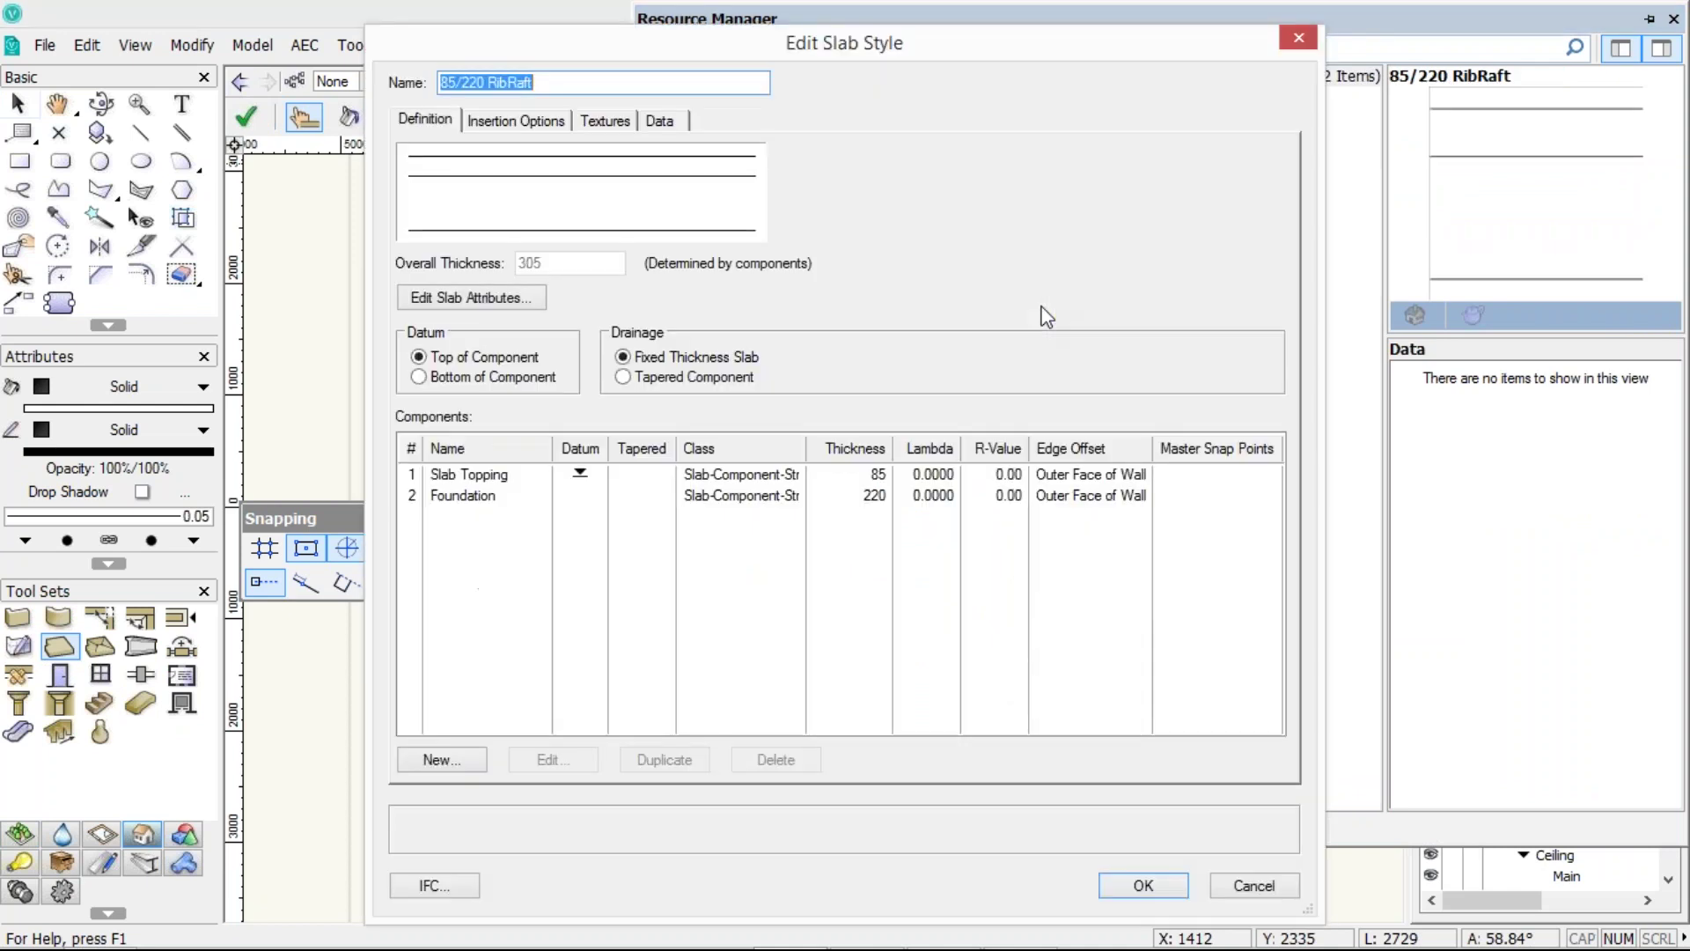
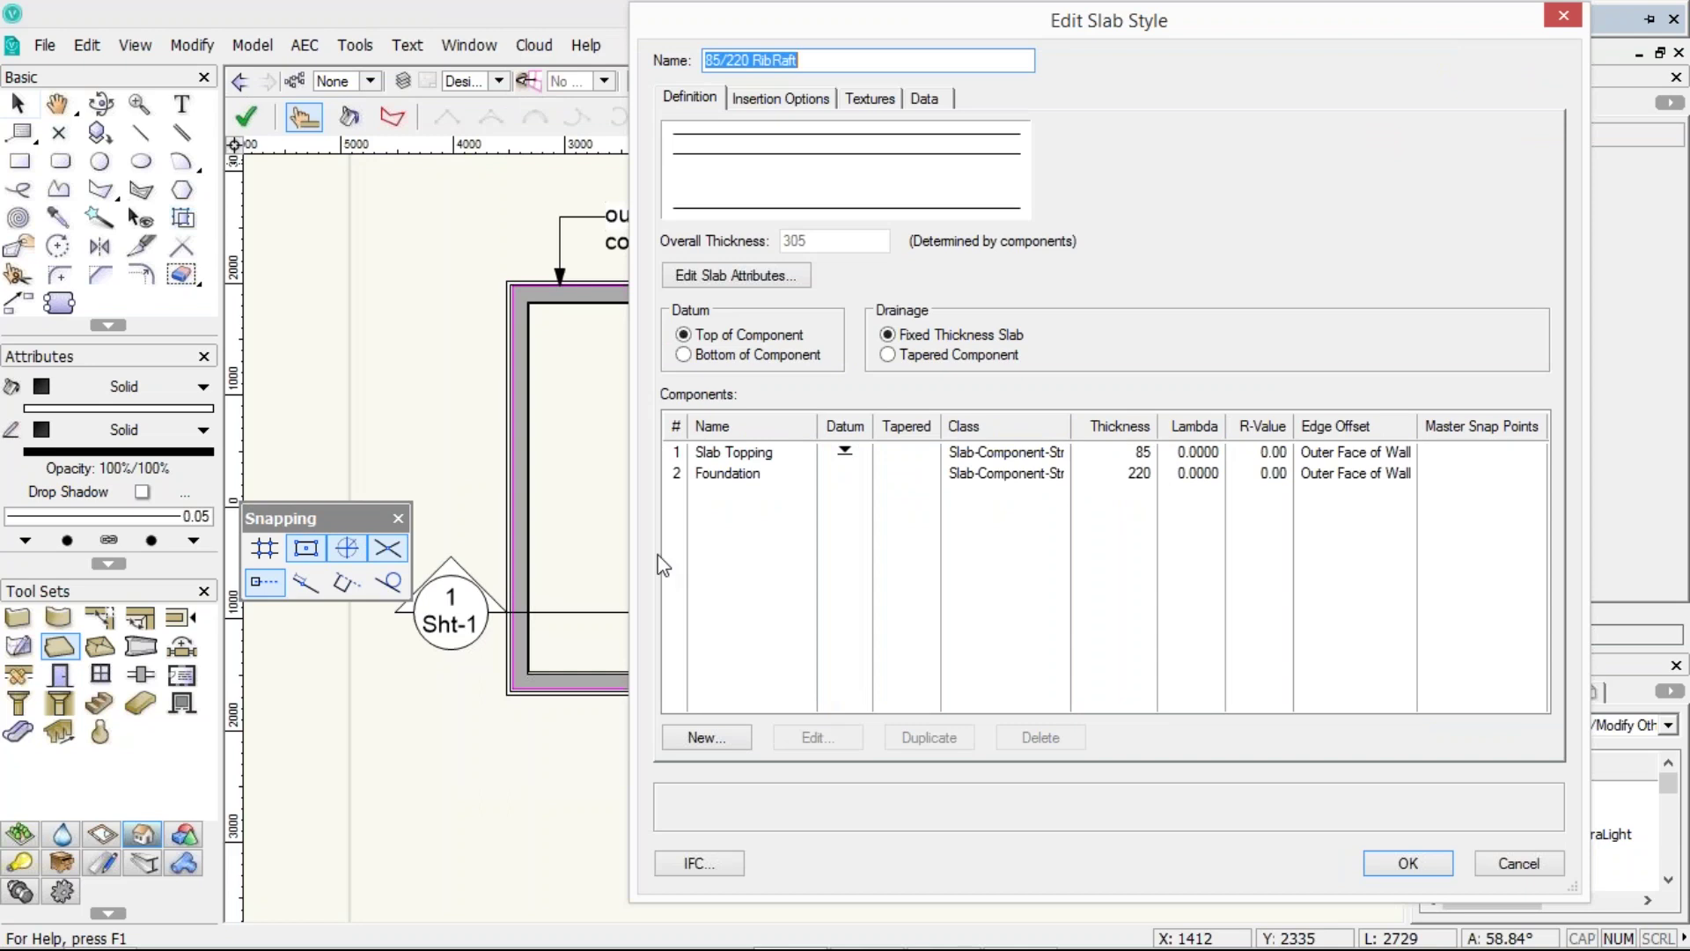
- Set the Slab Topping component's additional auto-bound edge offset to -12
{"action": "left_click", "coordinate": [724, 452]}
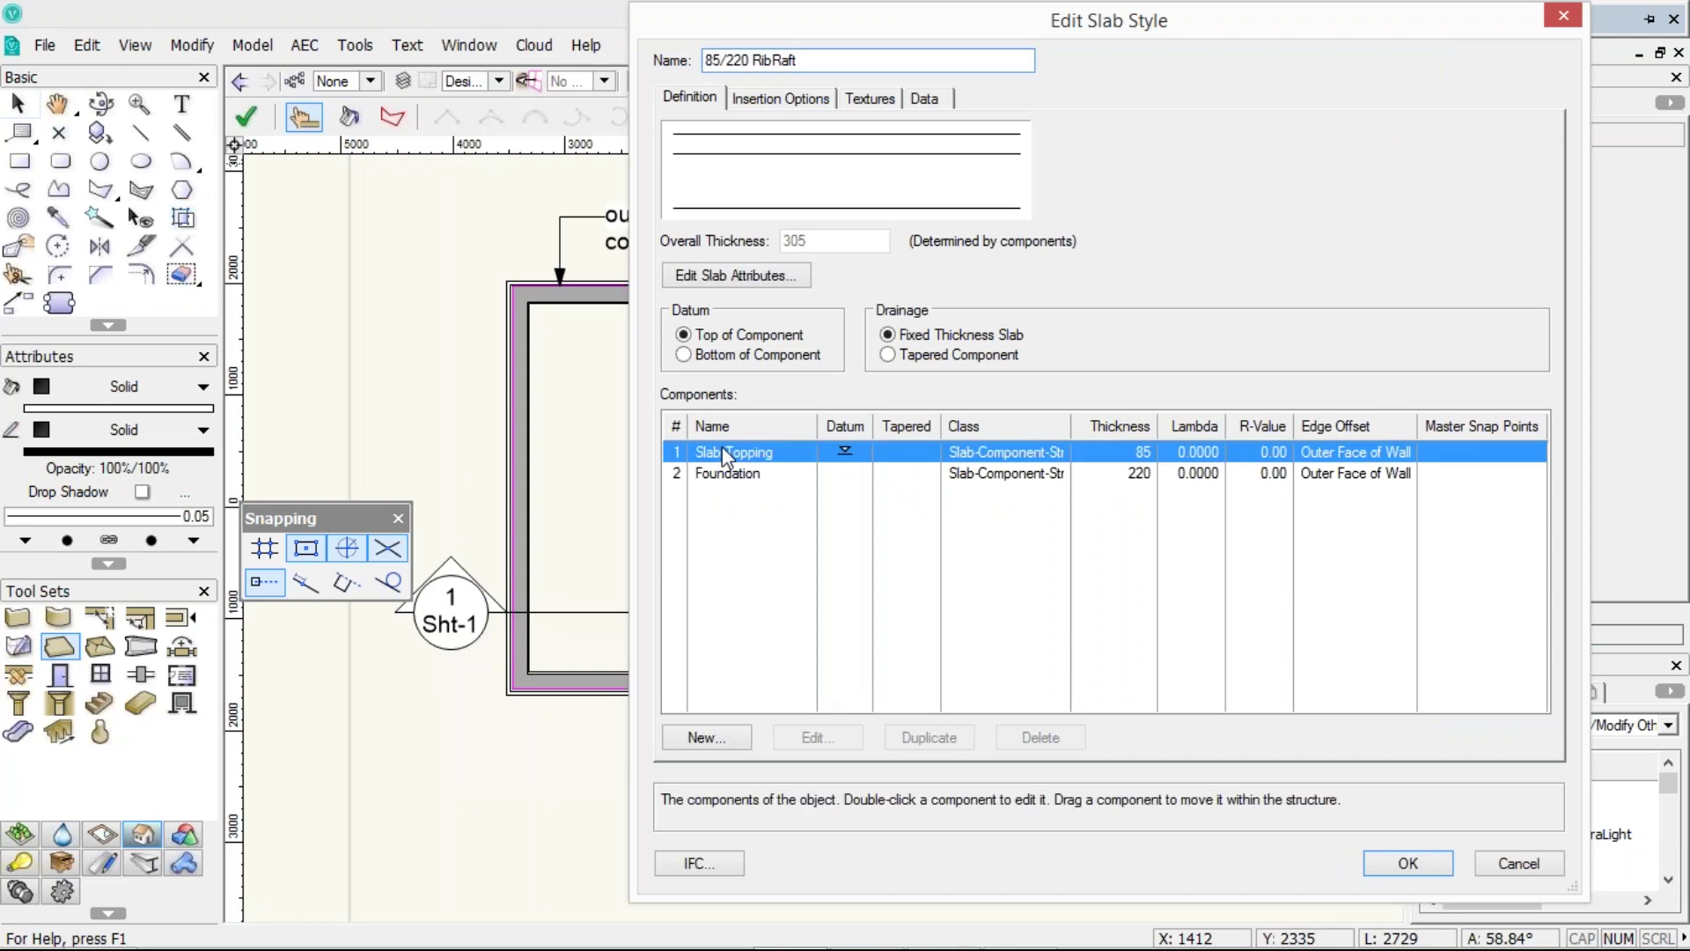
{"action": "double_click", "coordinate": [724, 453]}
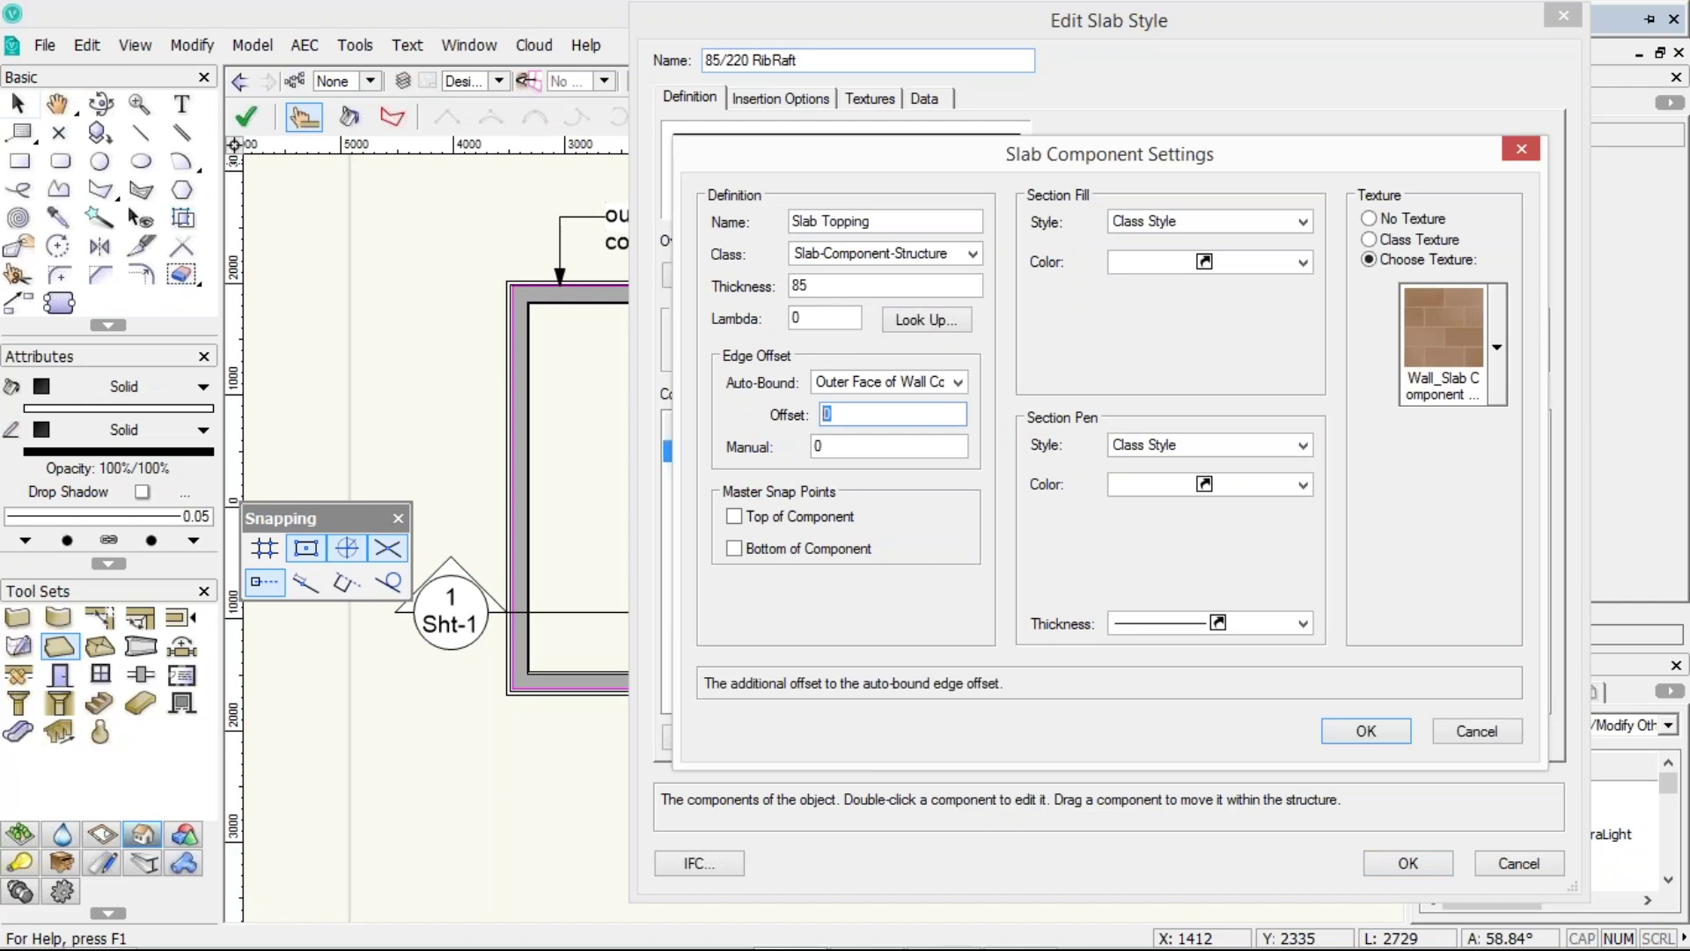
{"action": "type", "text": "12"}
{"action": "key", "text": "BackSpace"}
{"action": "key", "text": "BackSpace"}
{"action": "type", "text": "-123"}
{"action": "key", "text": "BackSpace"}
{"action": "key", "text": "Tab"}
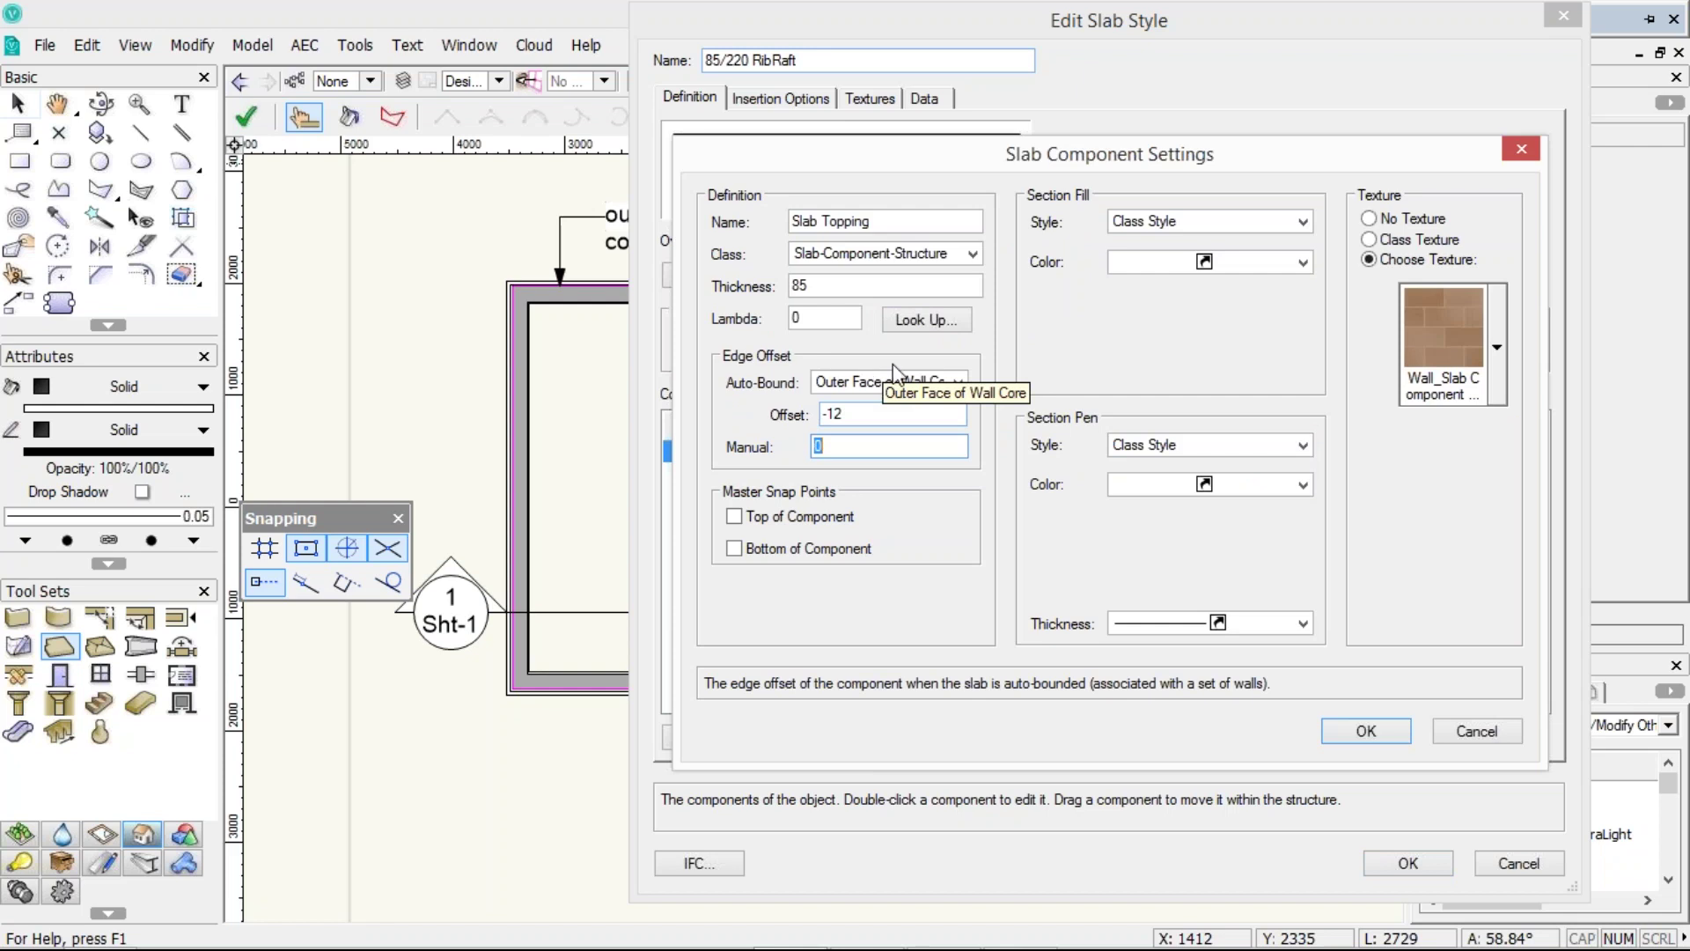
{"action": "key", "text": "shift+Tab"}
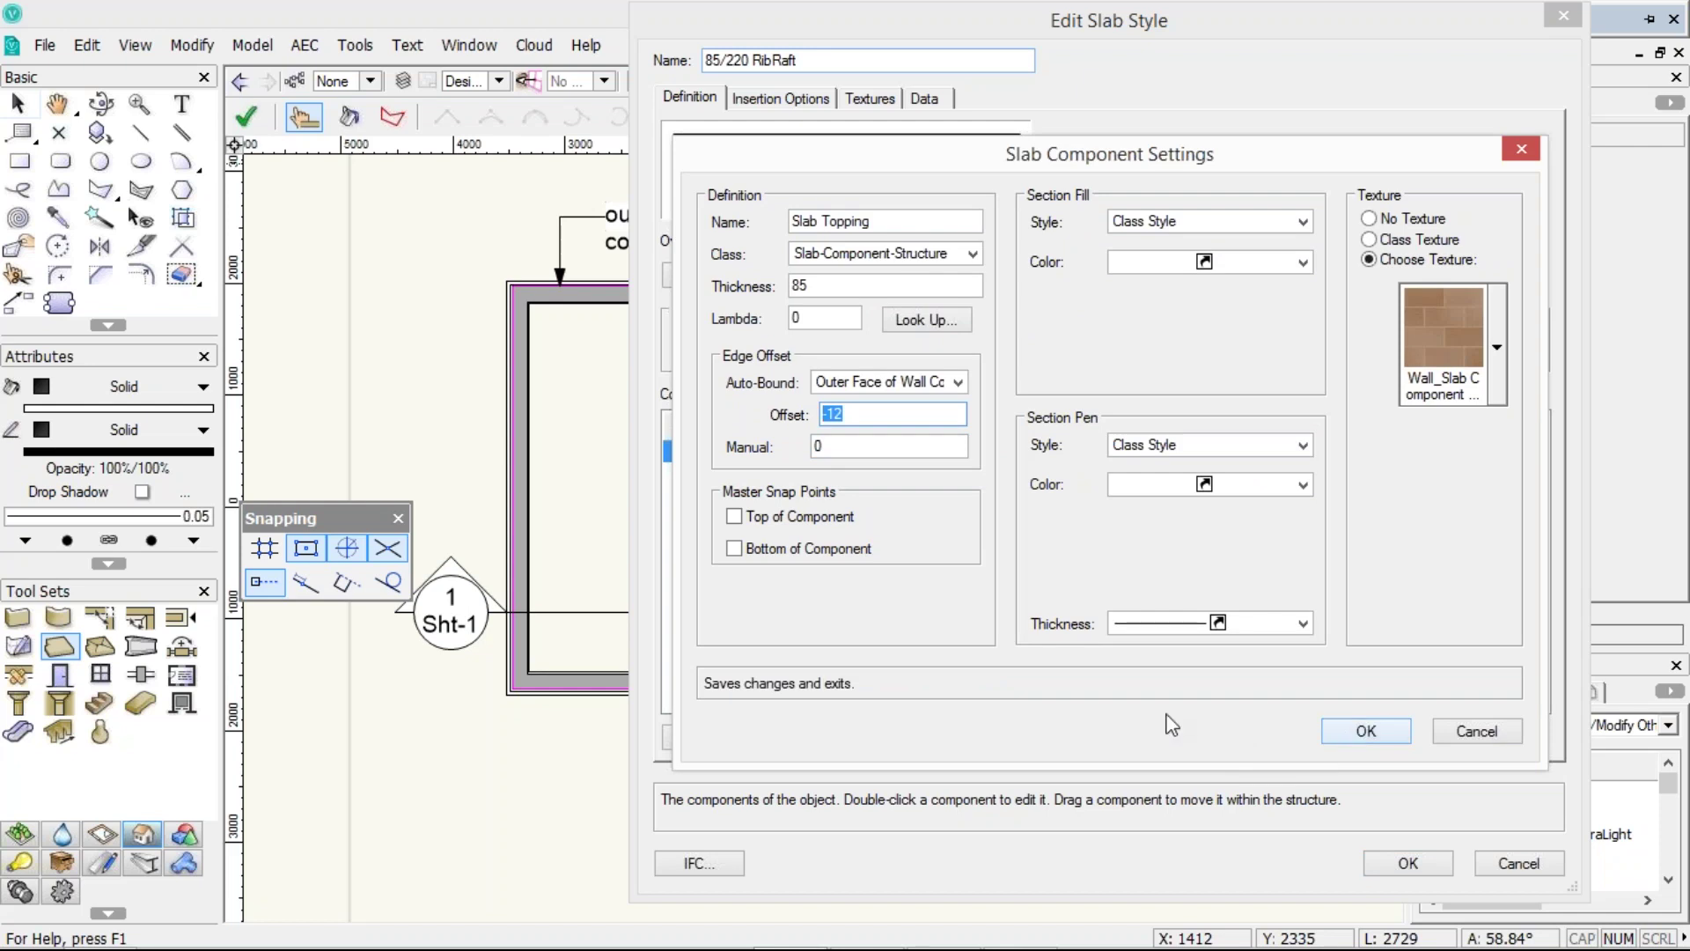
- Enable master snap points only at the top of the Slab Topping component and accept the component settings
{"action": "left_click", "coordinate": [757, 520]}
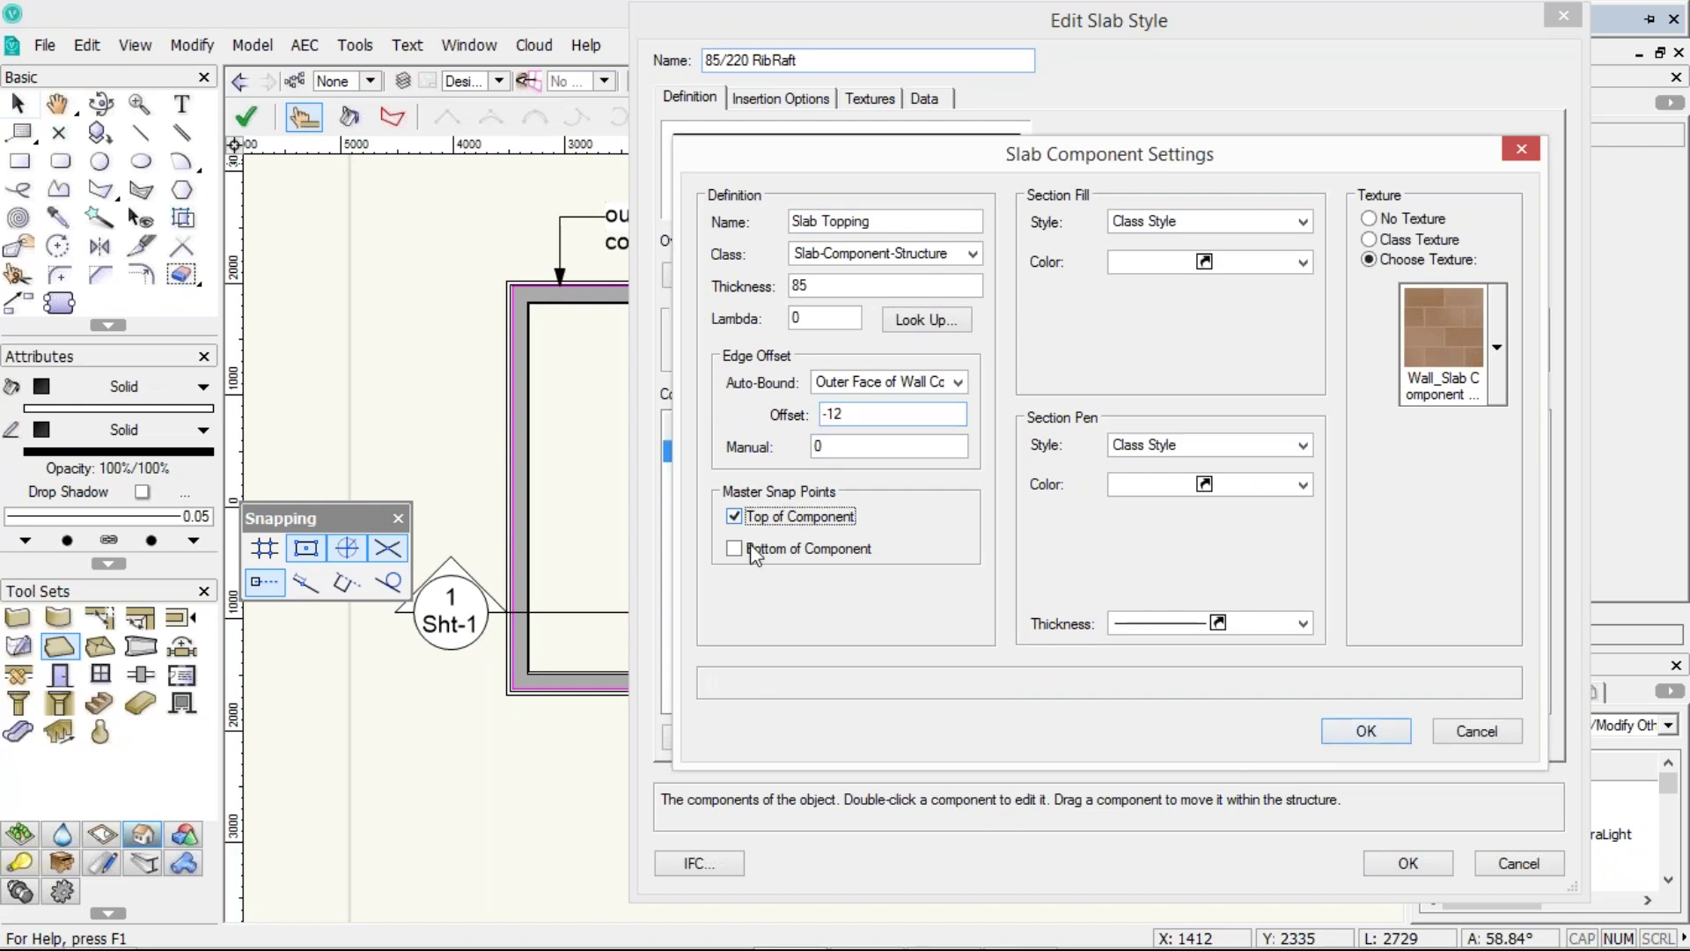
{"action": "left_click", "coordinate": [757, 550]}
{"action": "left_click", "coordinate": [762, 519]}
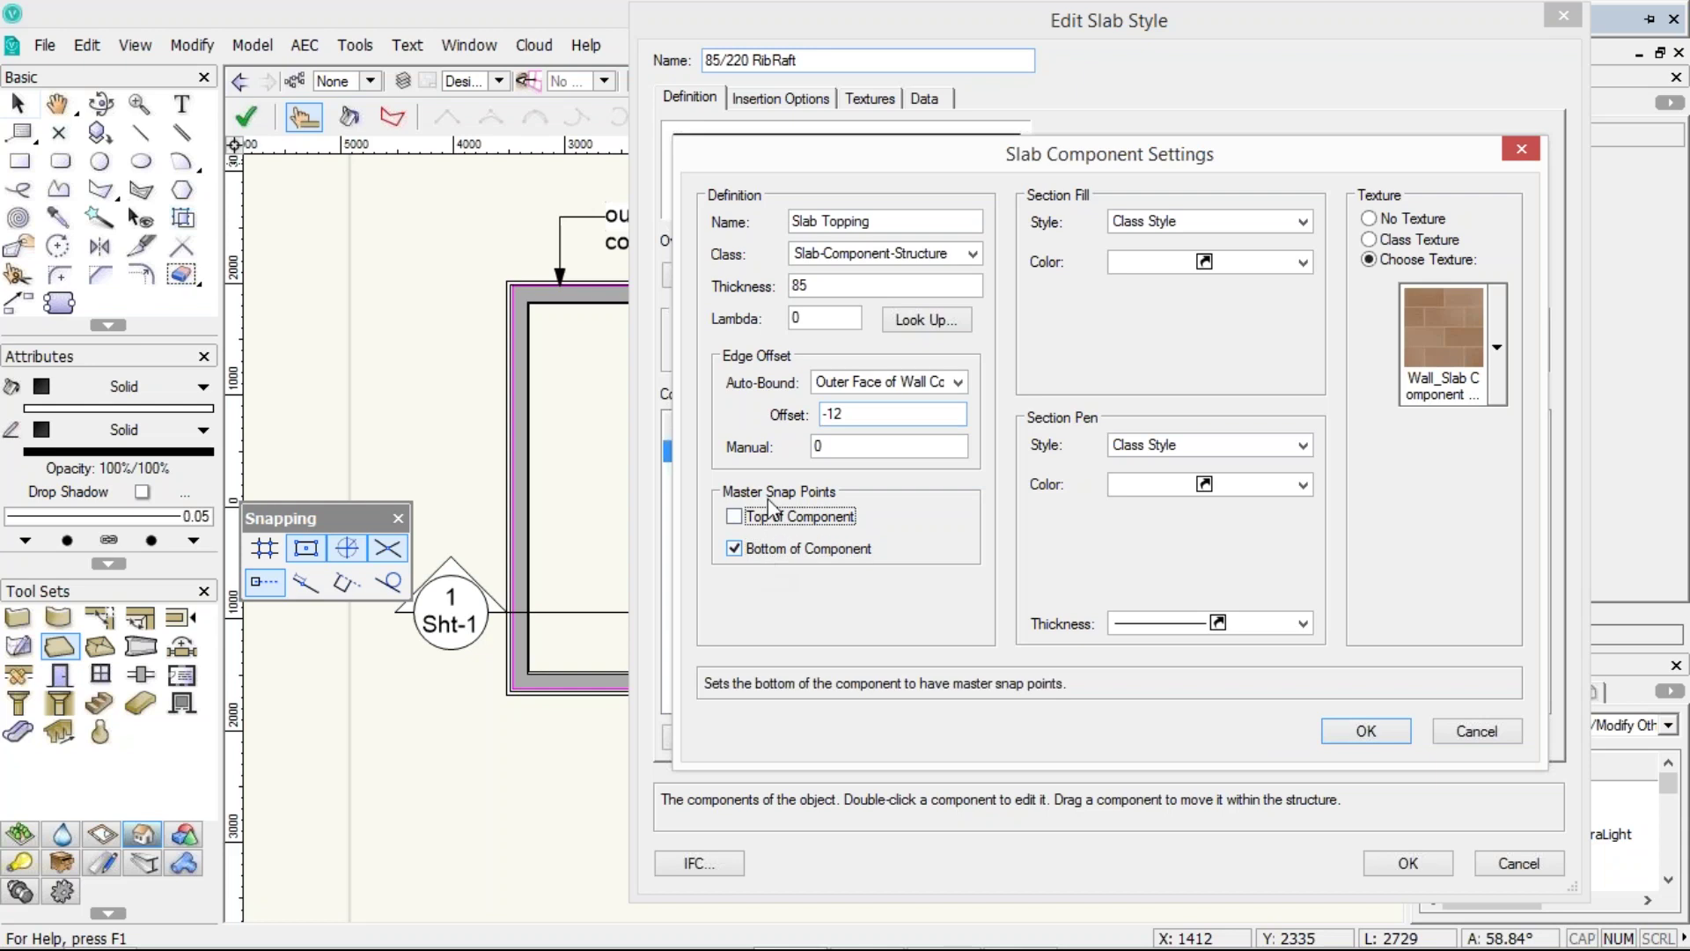
{"action": "left_click", "coordinate": [761, 550]}
{"action": "left_click", "coordinate": [762, 524]}
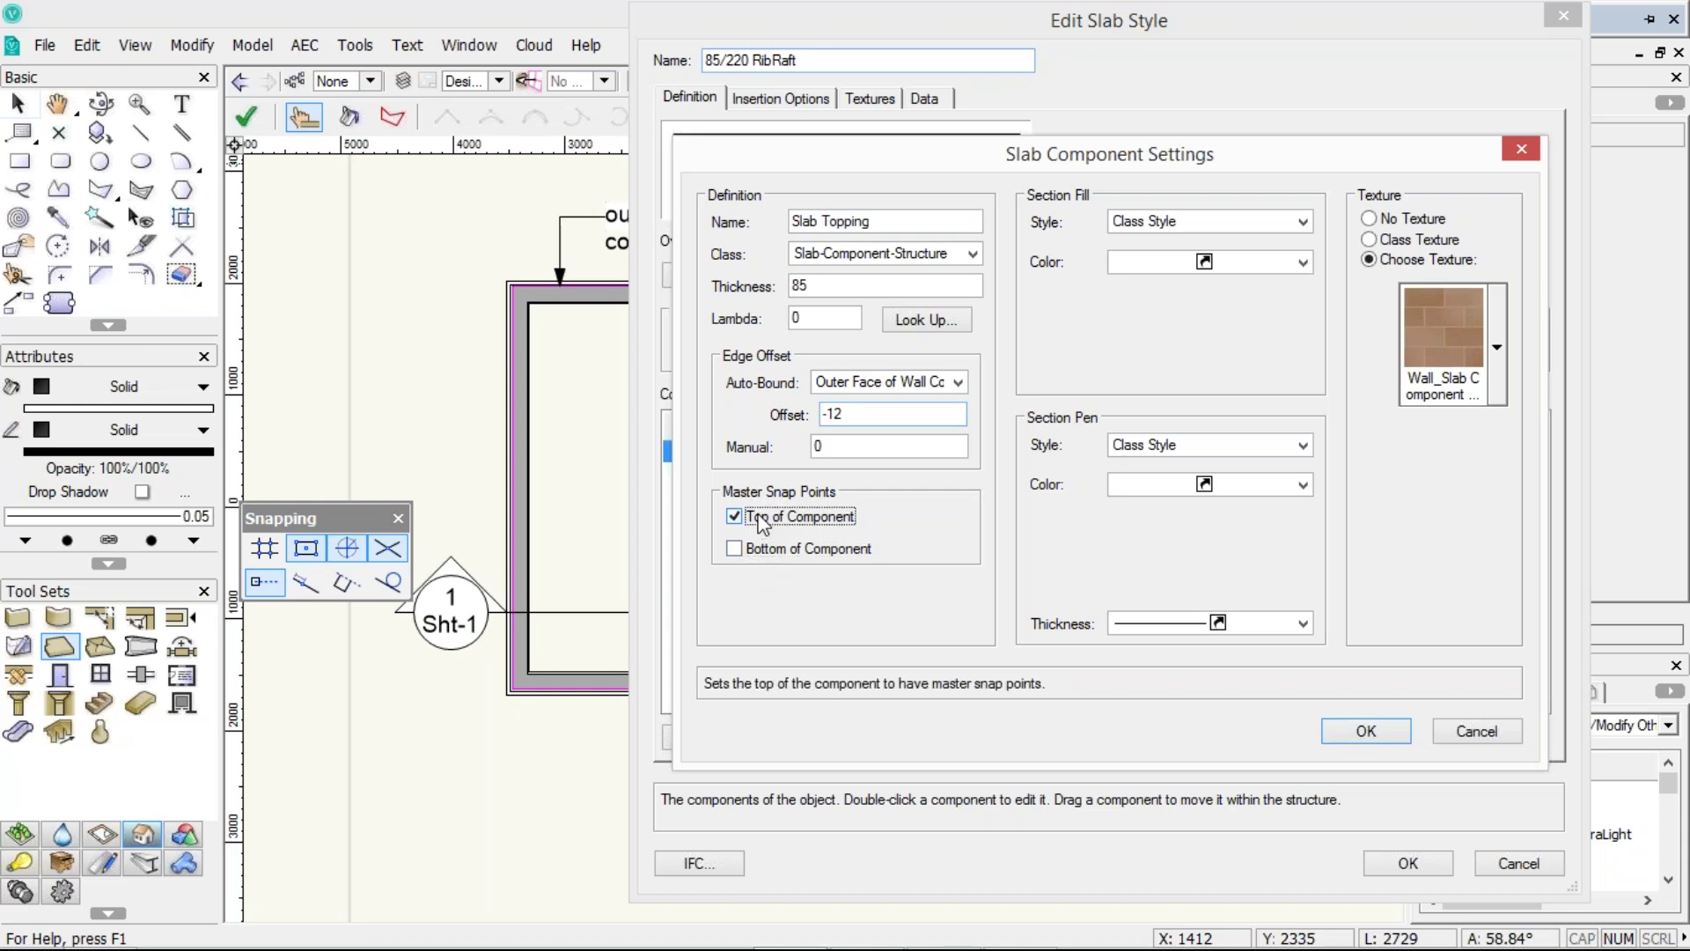
{"action": "left_click", "coordinate": [1331, 732]}
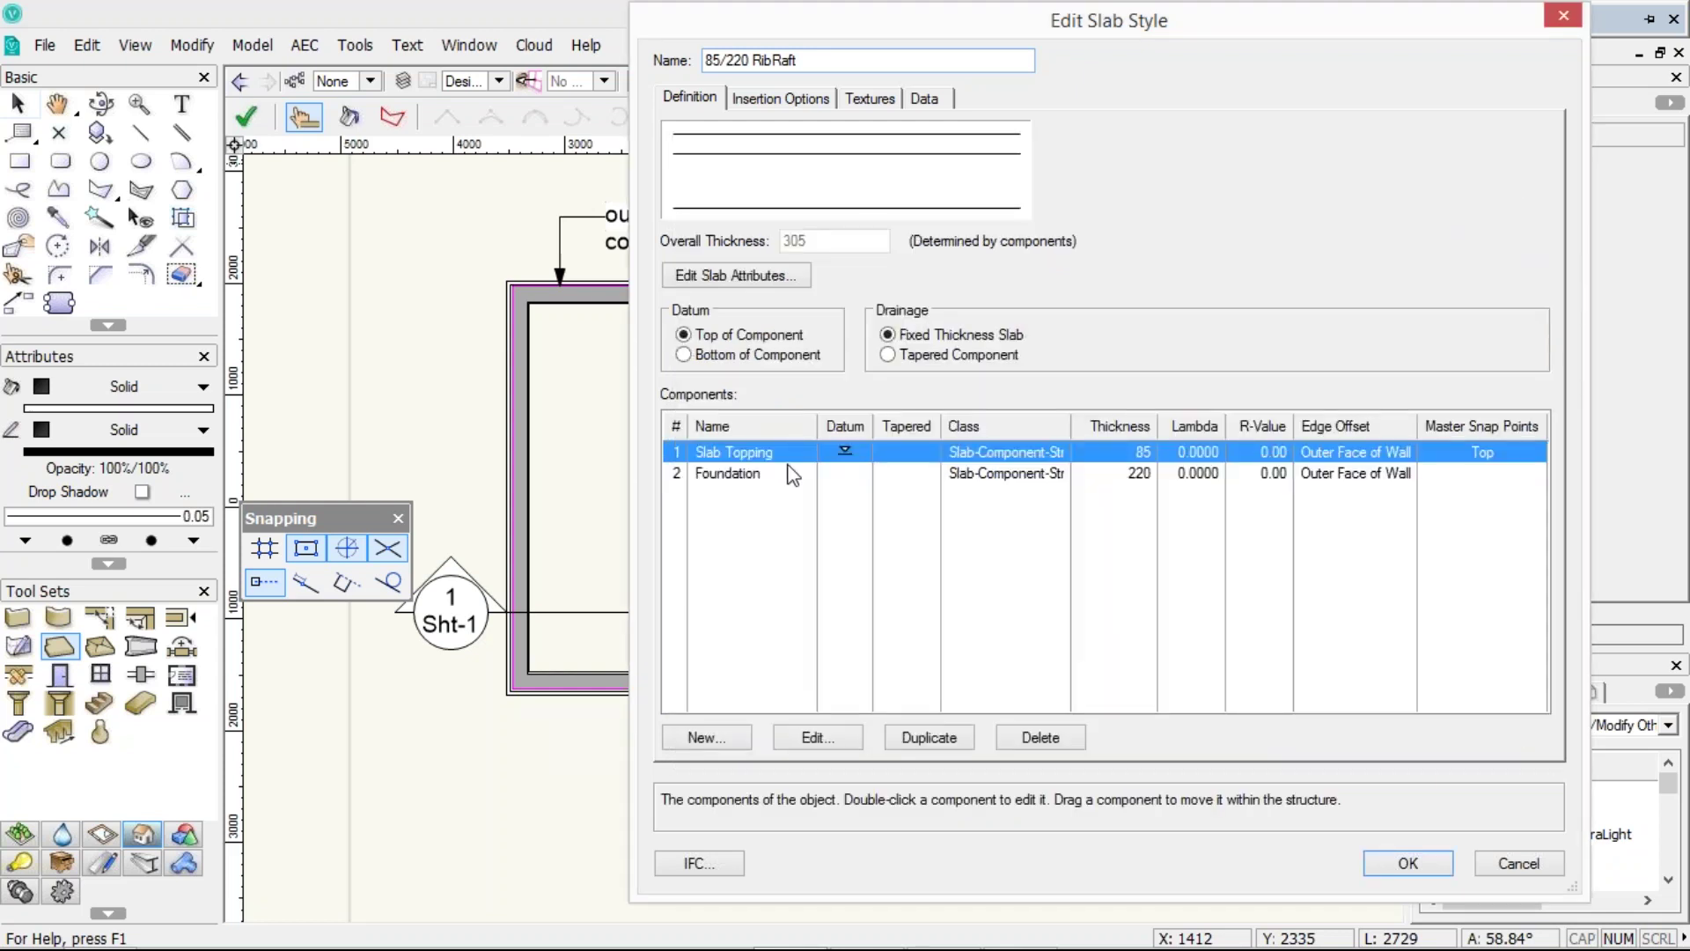
- Set the Foundation component's additional auto-bound edge offset to -12 and save the slab style
{"action": "double_click", "coordinate": [789, 475]}
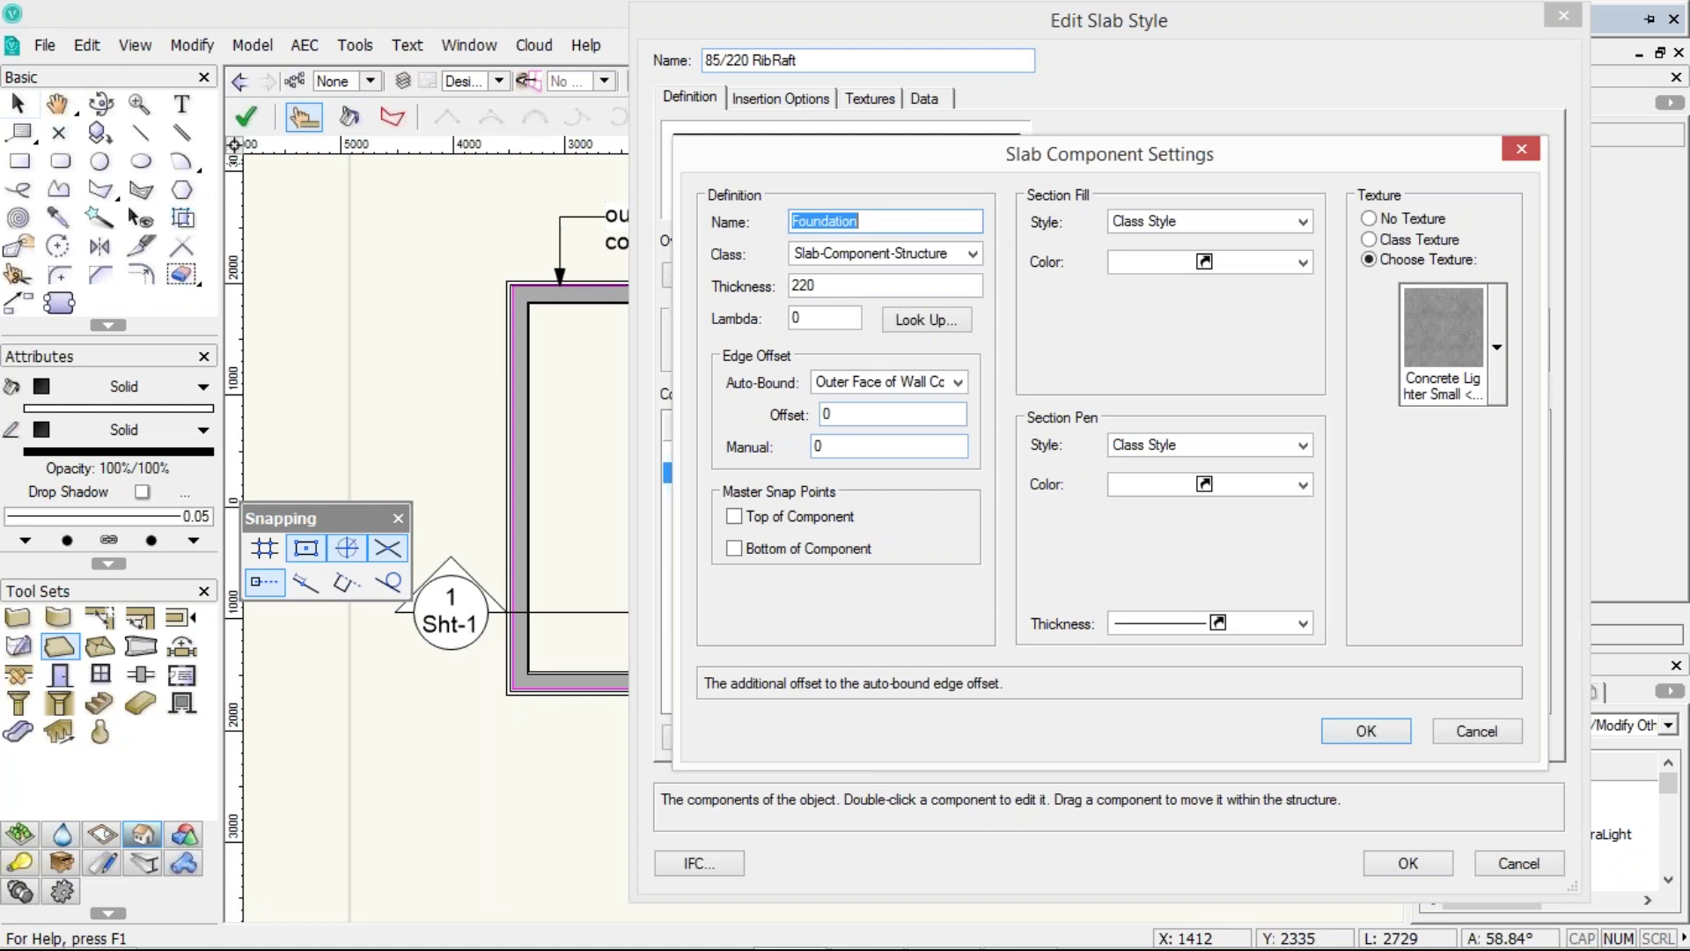
{"action": "double_click", "coordinate": [851, 415]}
{"action": "type", "text": "-12"}
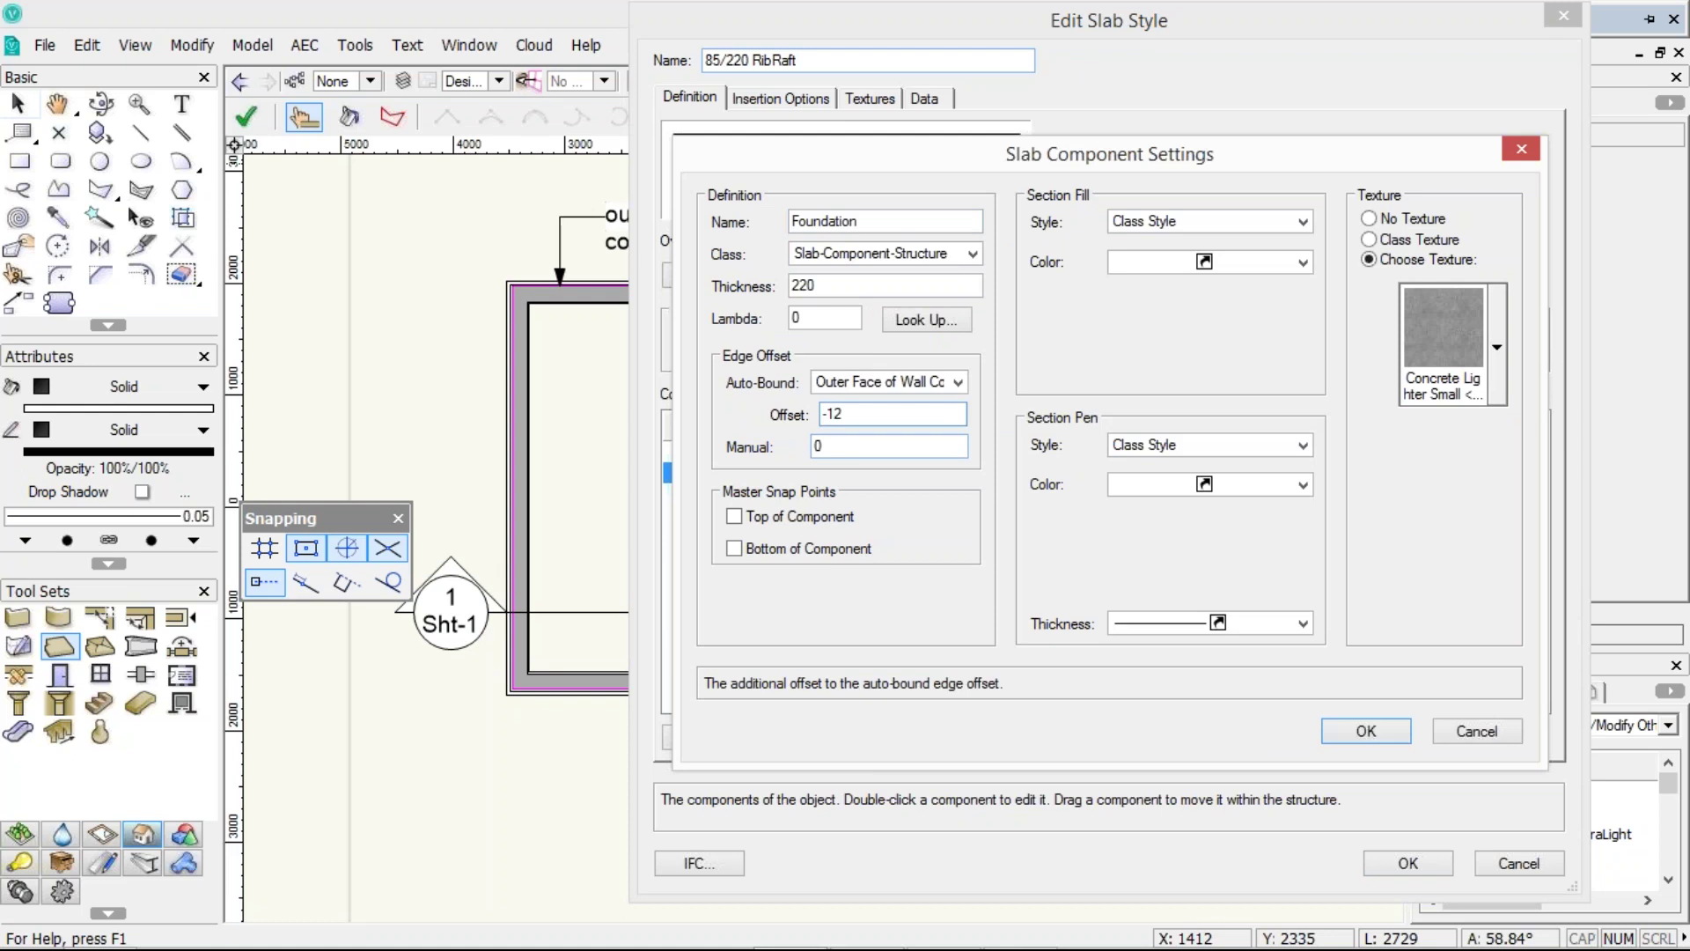
{"action": "key", "text": "Return"}
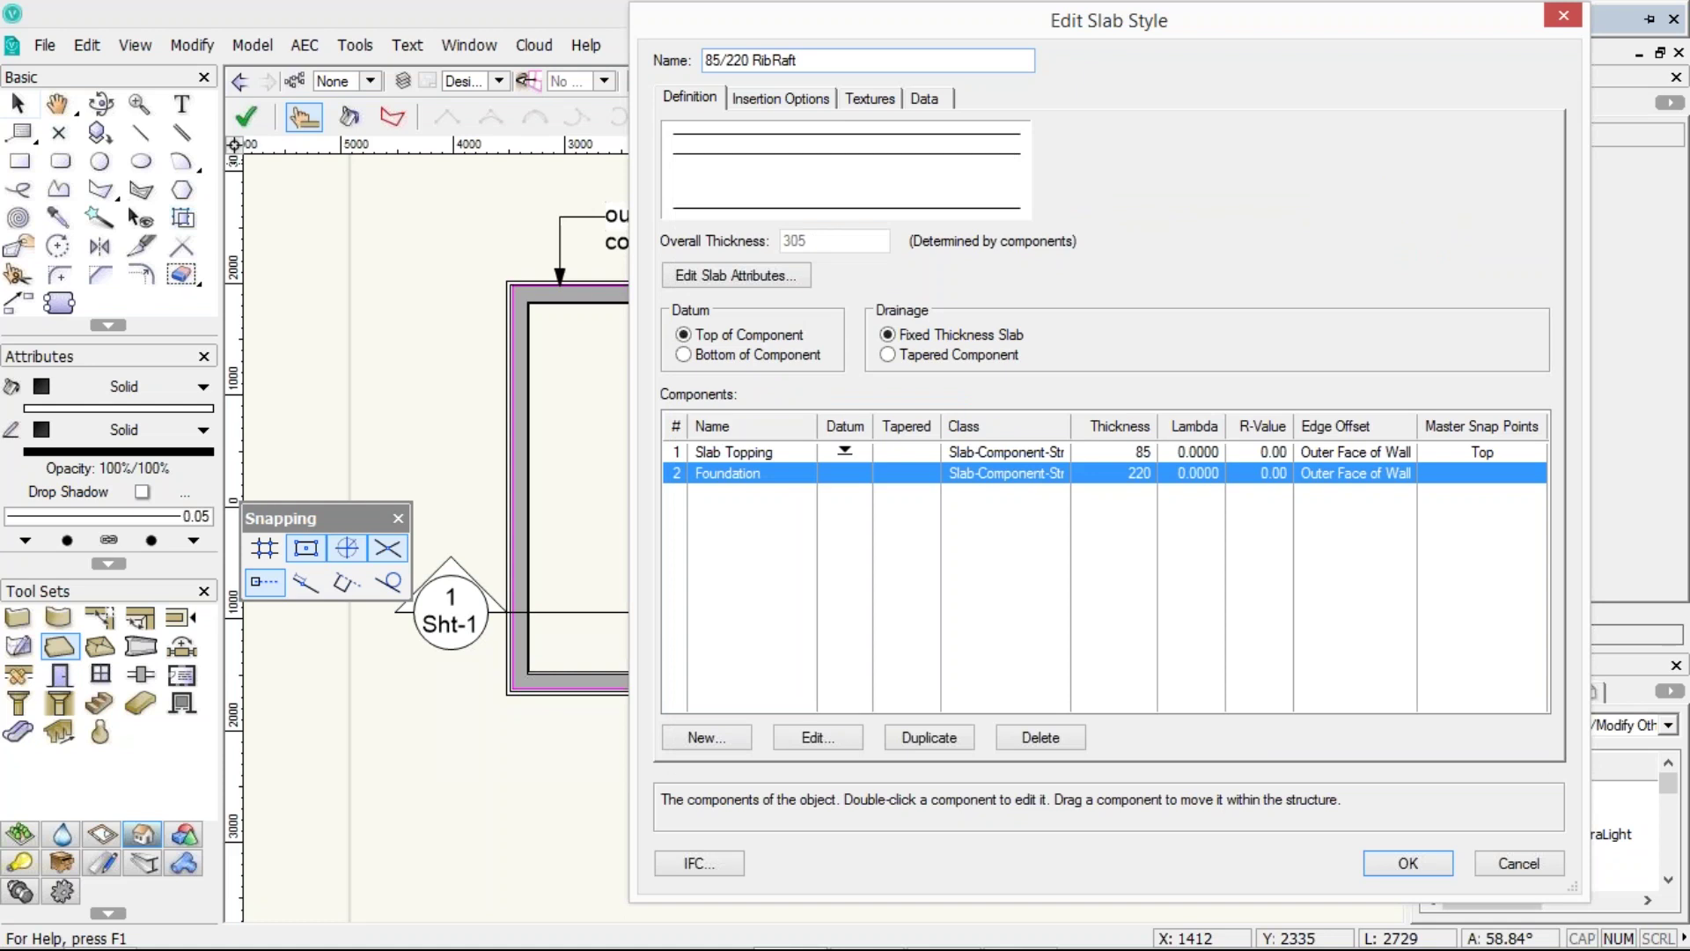
{"action": "key", "text": "Return"}
- Create an unstyled slab bounded by the room's four walls, and delete it
{"action": "left_click", "coordinate": [545, 419]}
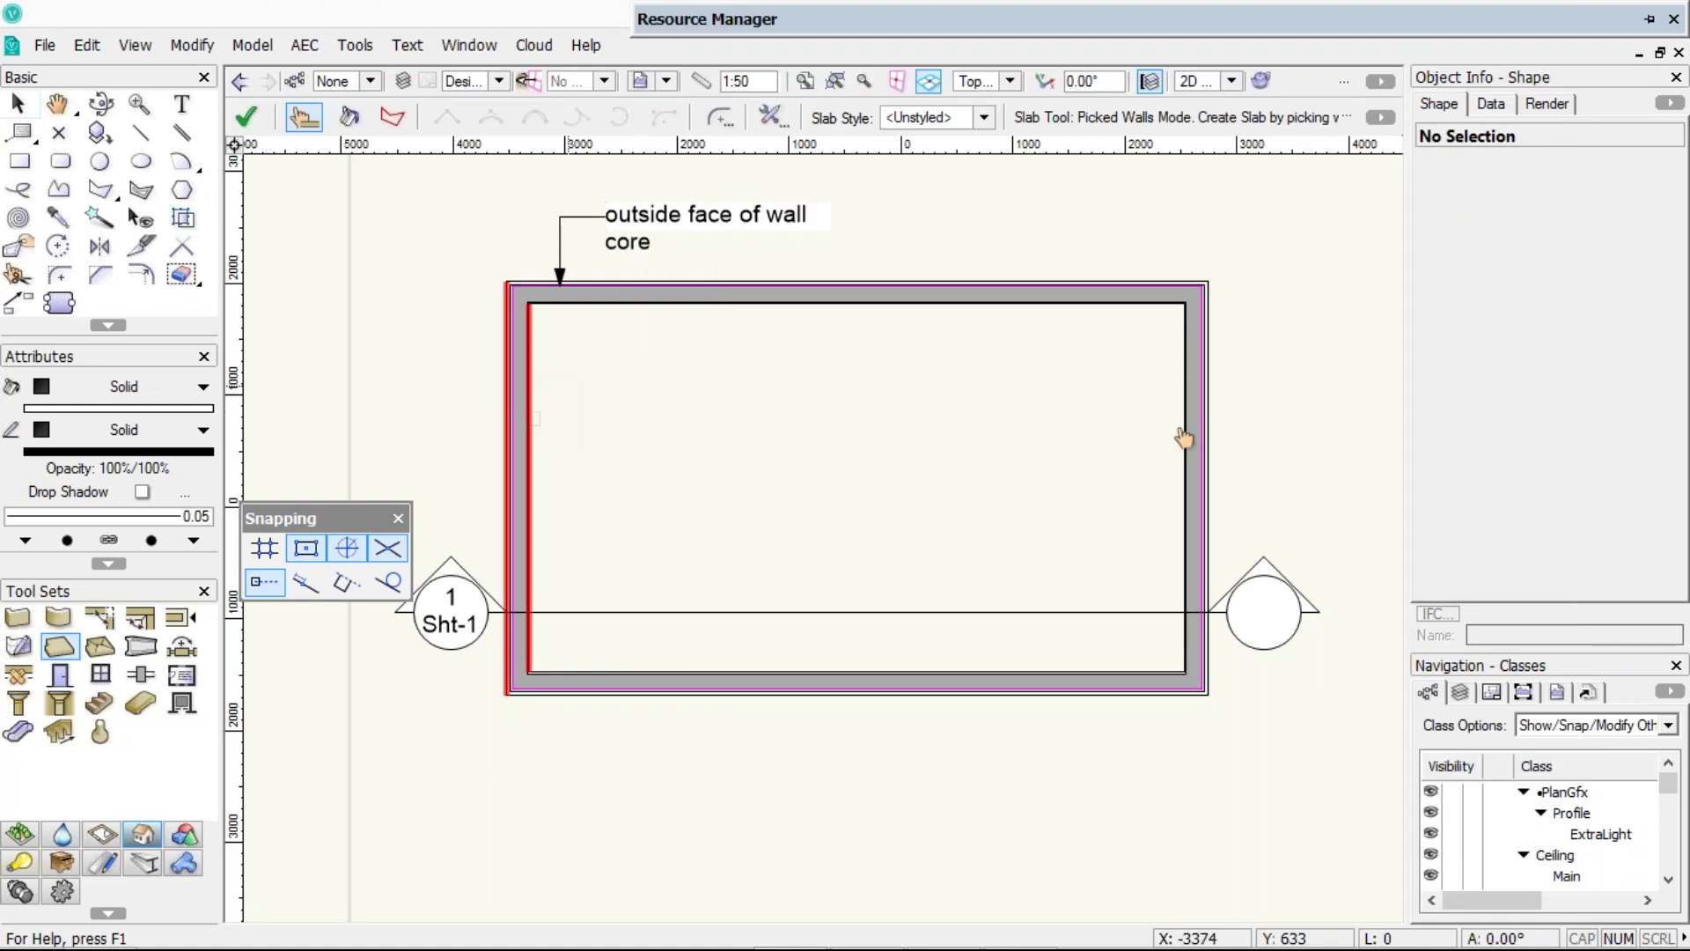
{"action": "left_click", "coordinate": [1184, 438]}
{"action": "left_click", "coordinate": [1033, 684]}
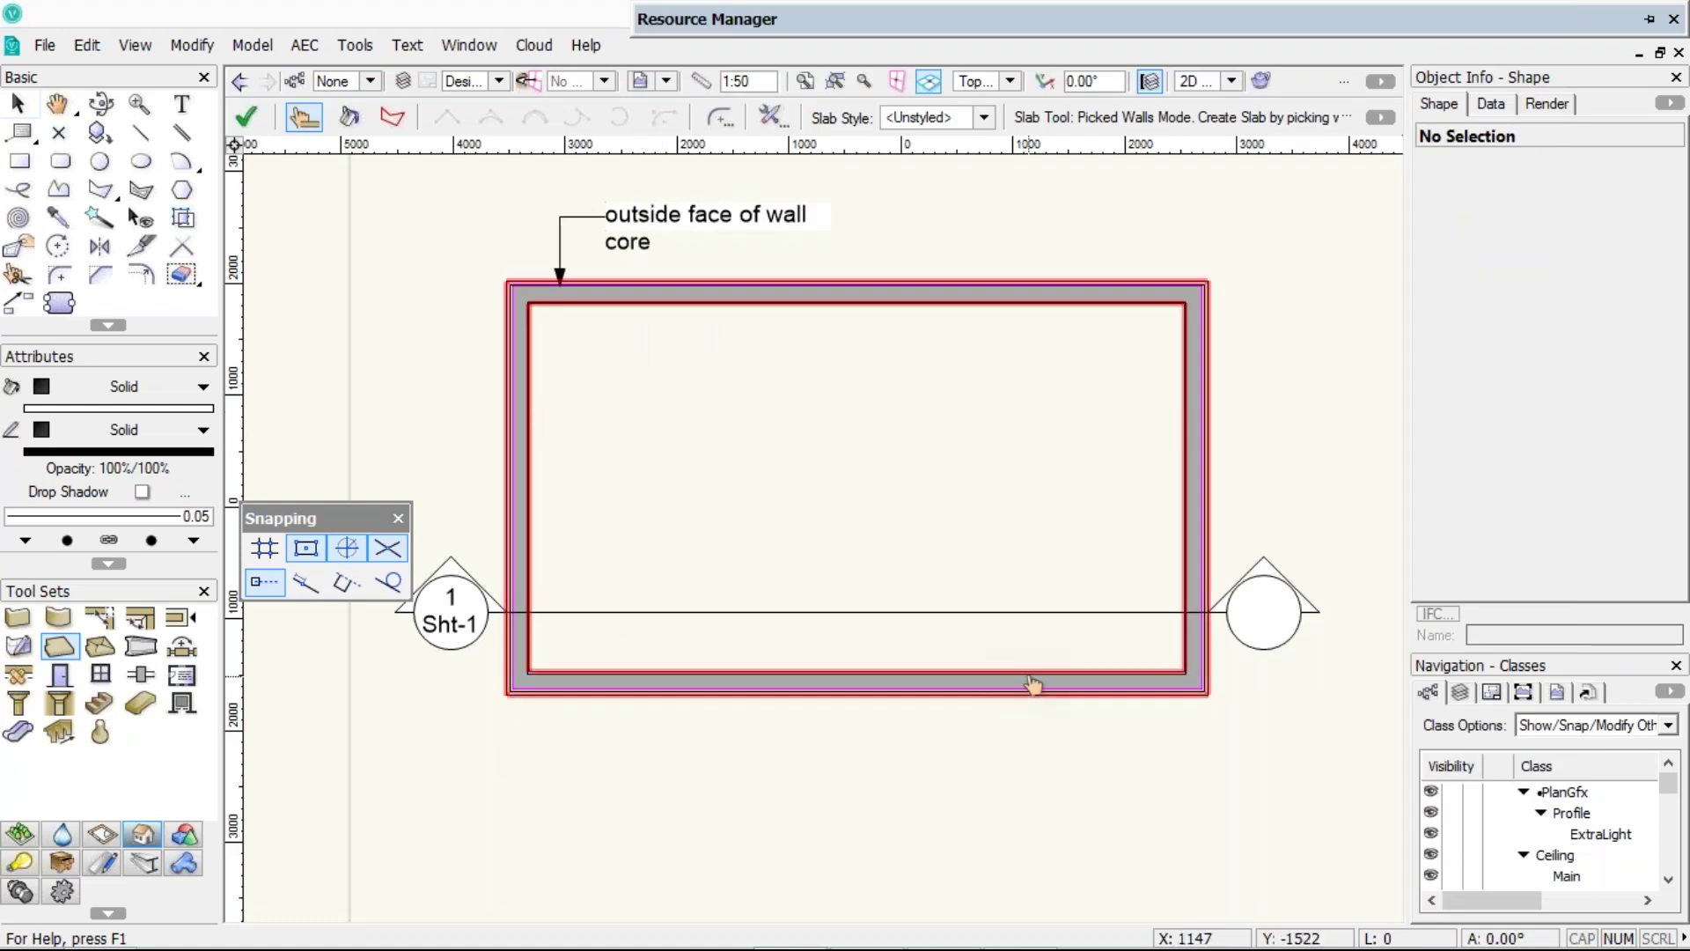
{"action": "key", "text": "Return"}
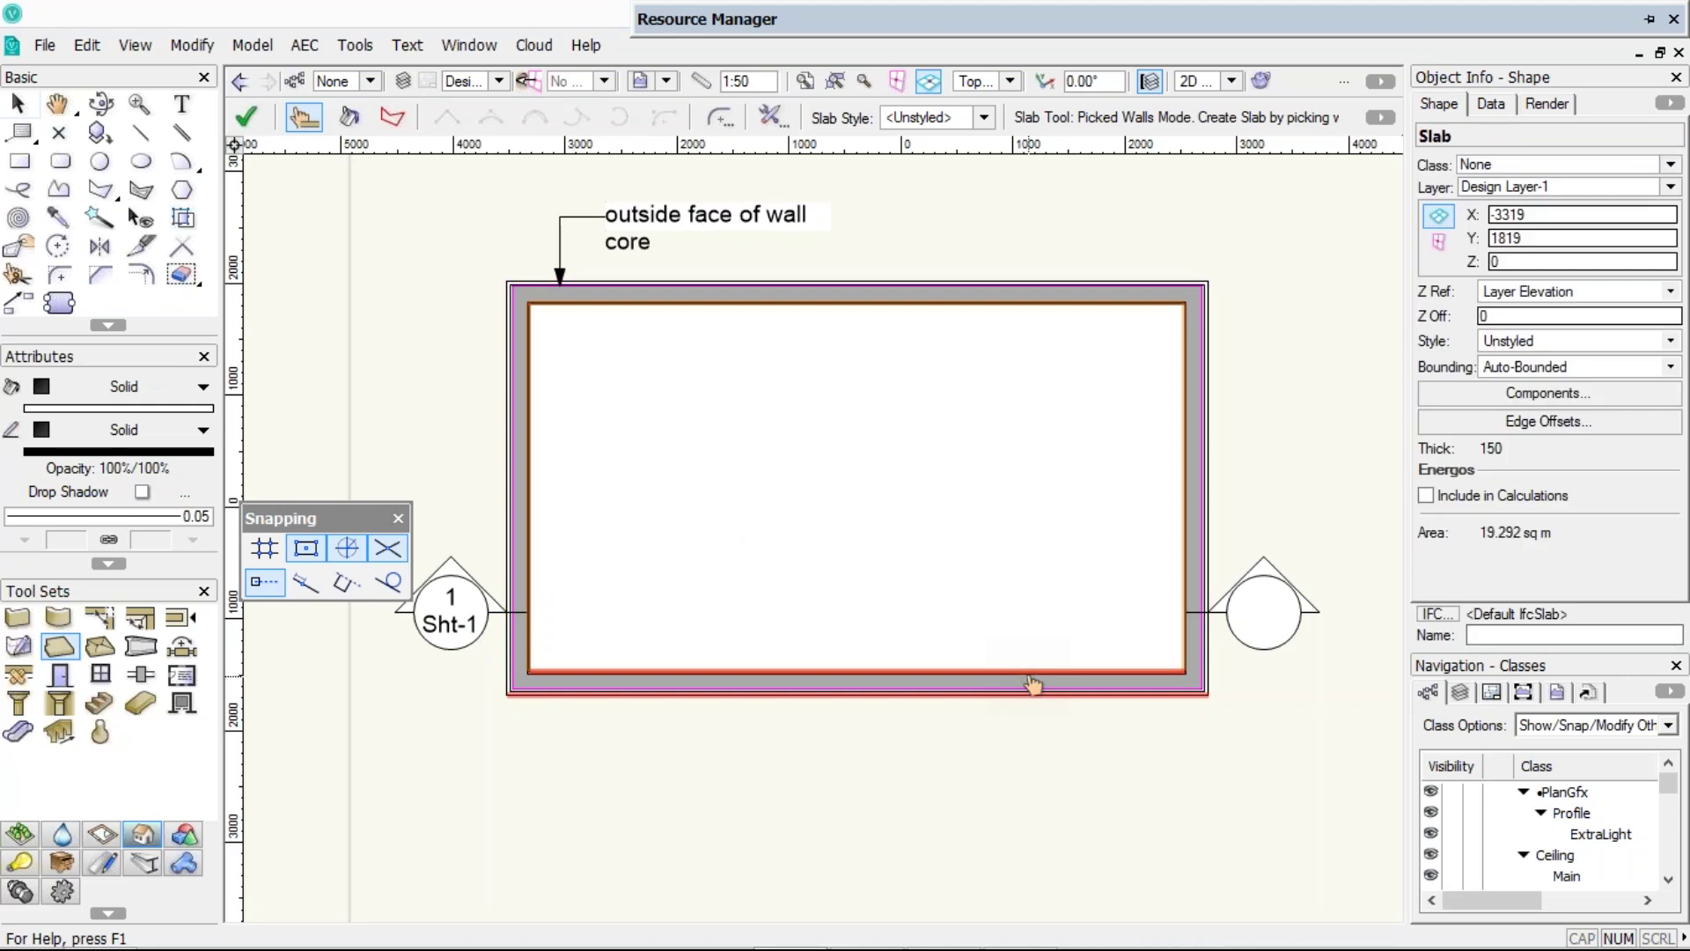
{"action": "key", "text": "Delete"}
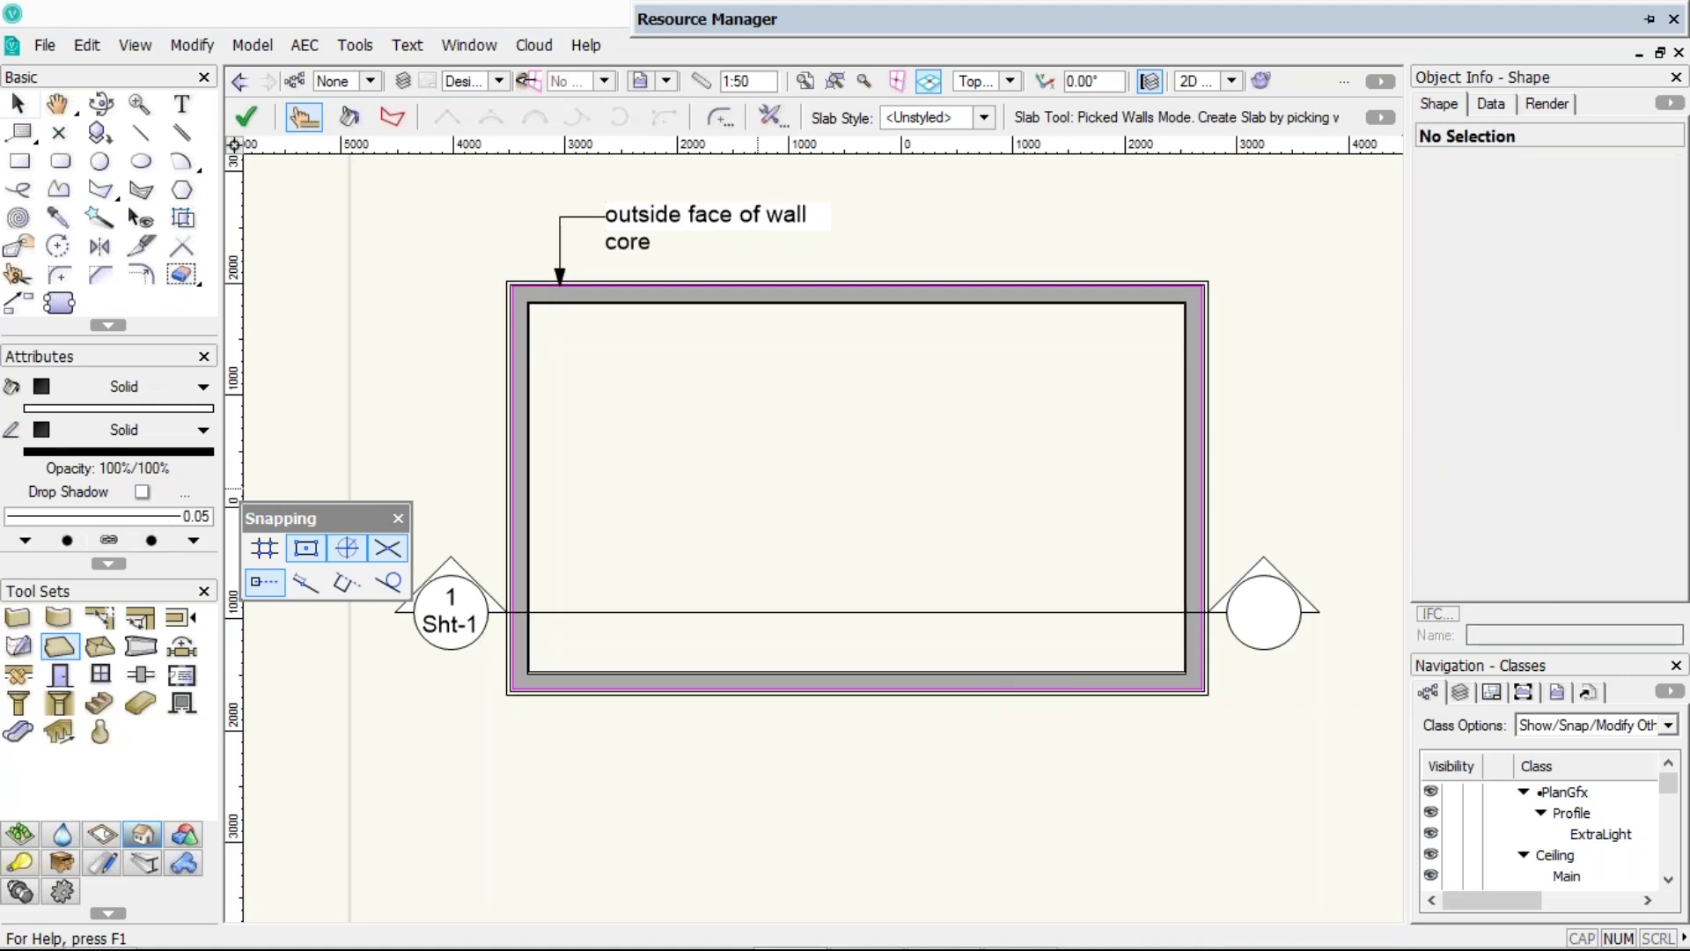
- Filter the resources to Wall Styles and review the components of the room's left-hand wall style, 31/19/140/13 External w/bds 10mm slab offset
{"action": "mouse_move", "coordinate": [1048, 20]}
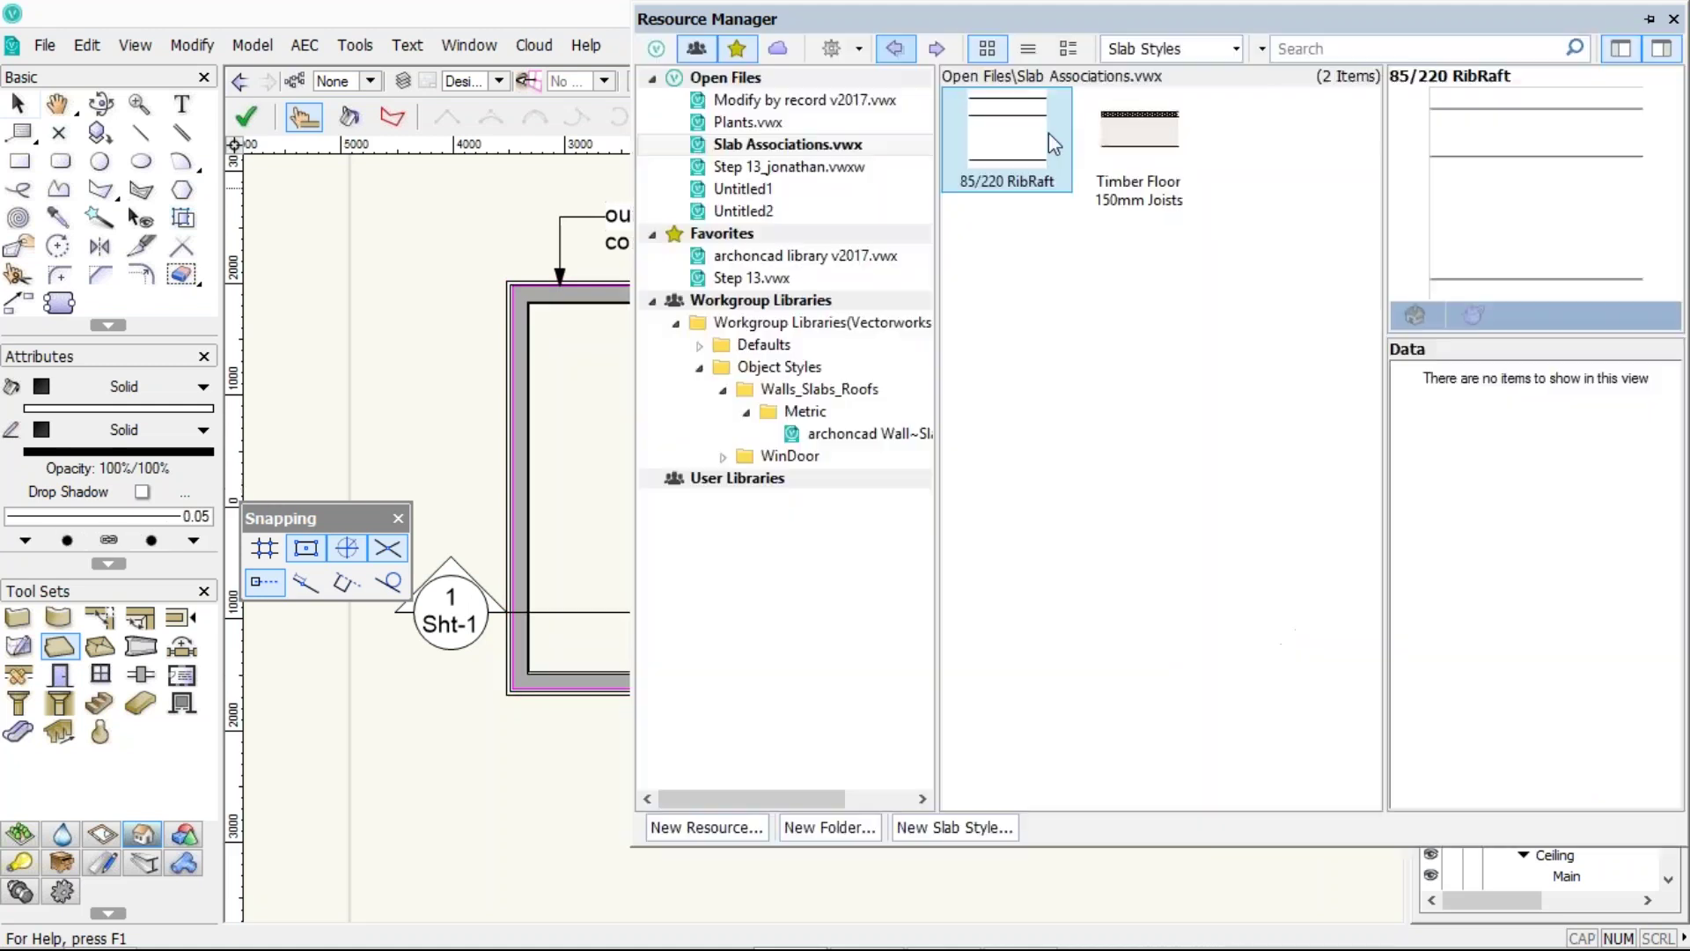
{"action": "left_click", "coordinate": [1238, 49]}
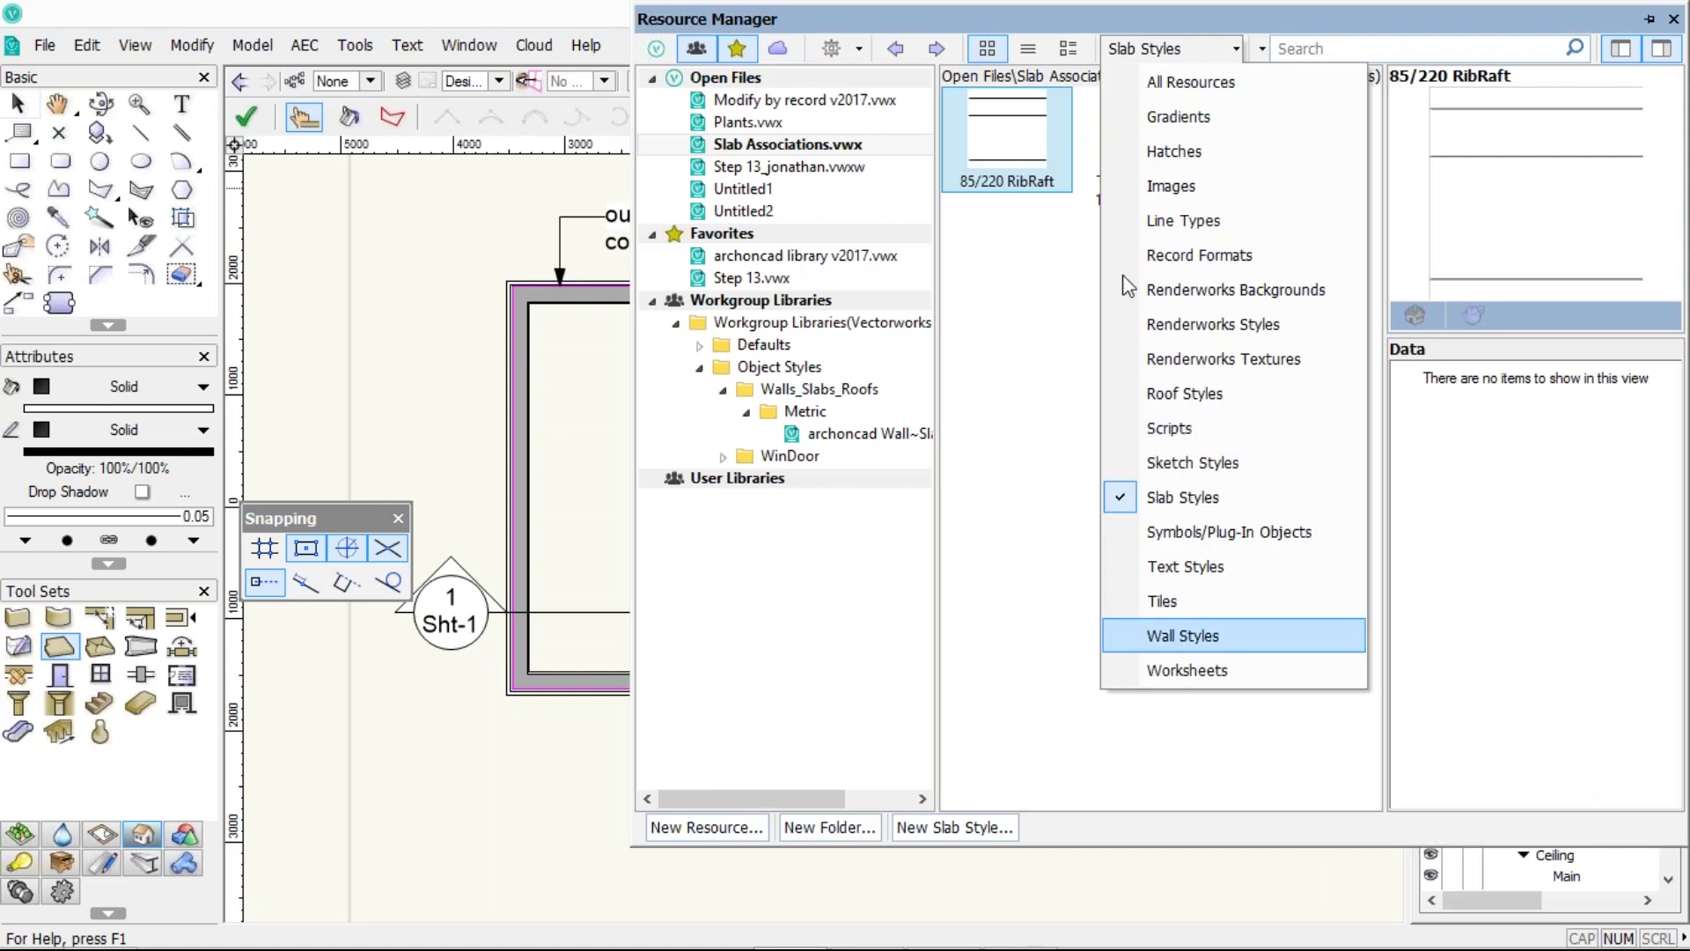
{"action": "key", "text": "Return"}
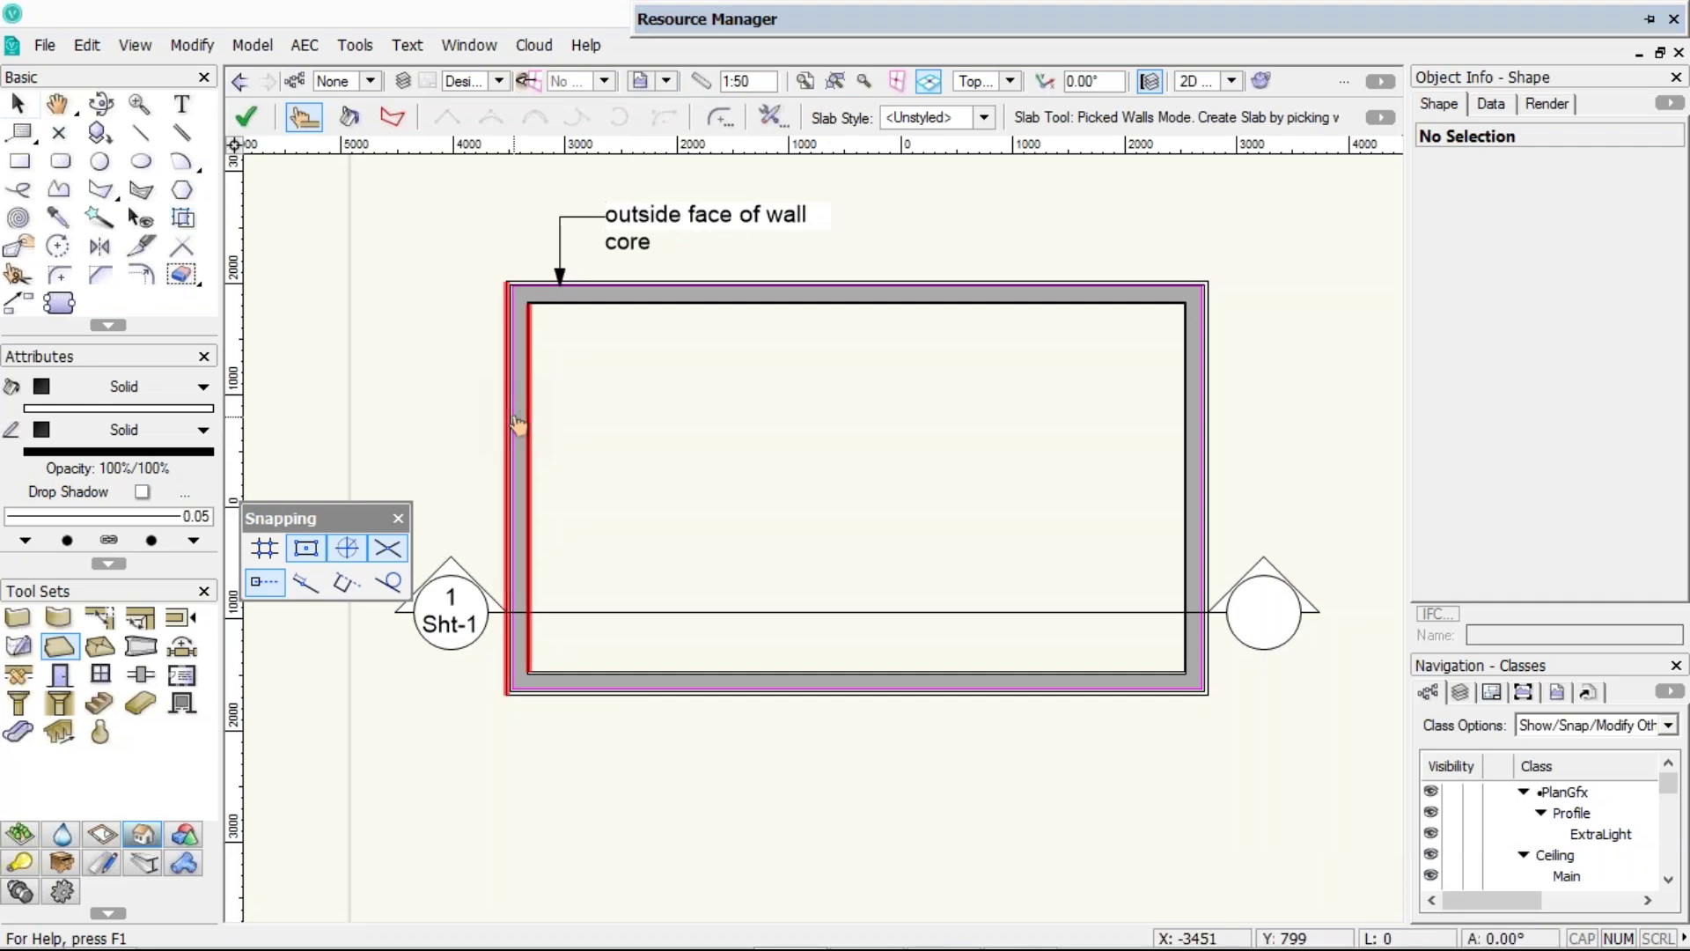
{"action": "left_click", "coordinate": [514, 418]}
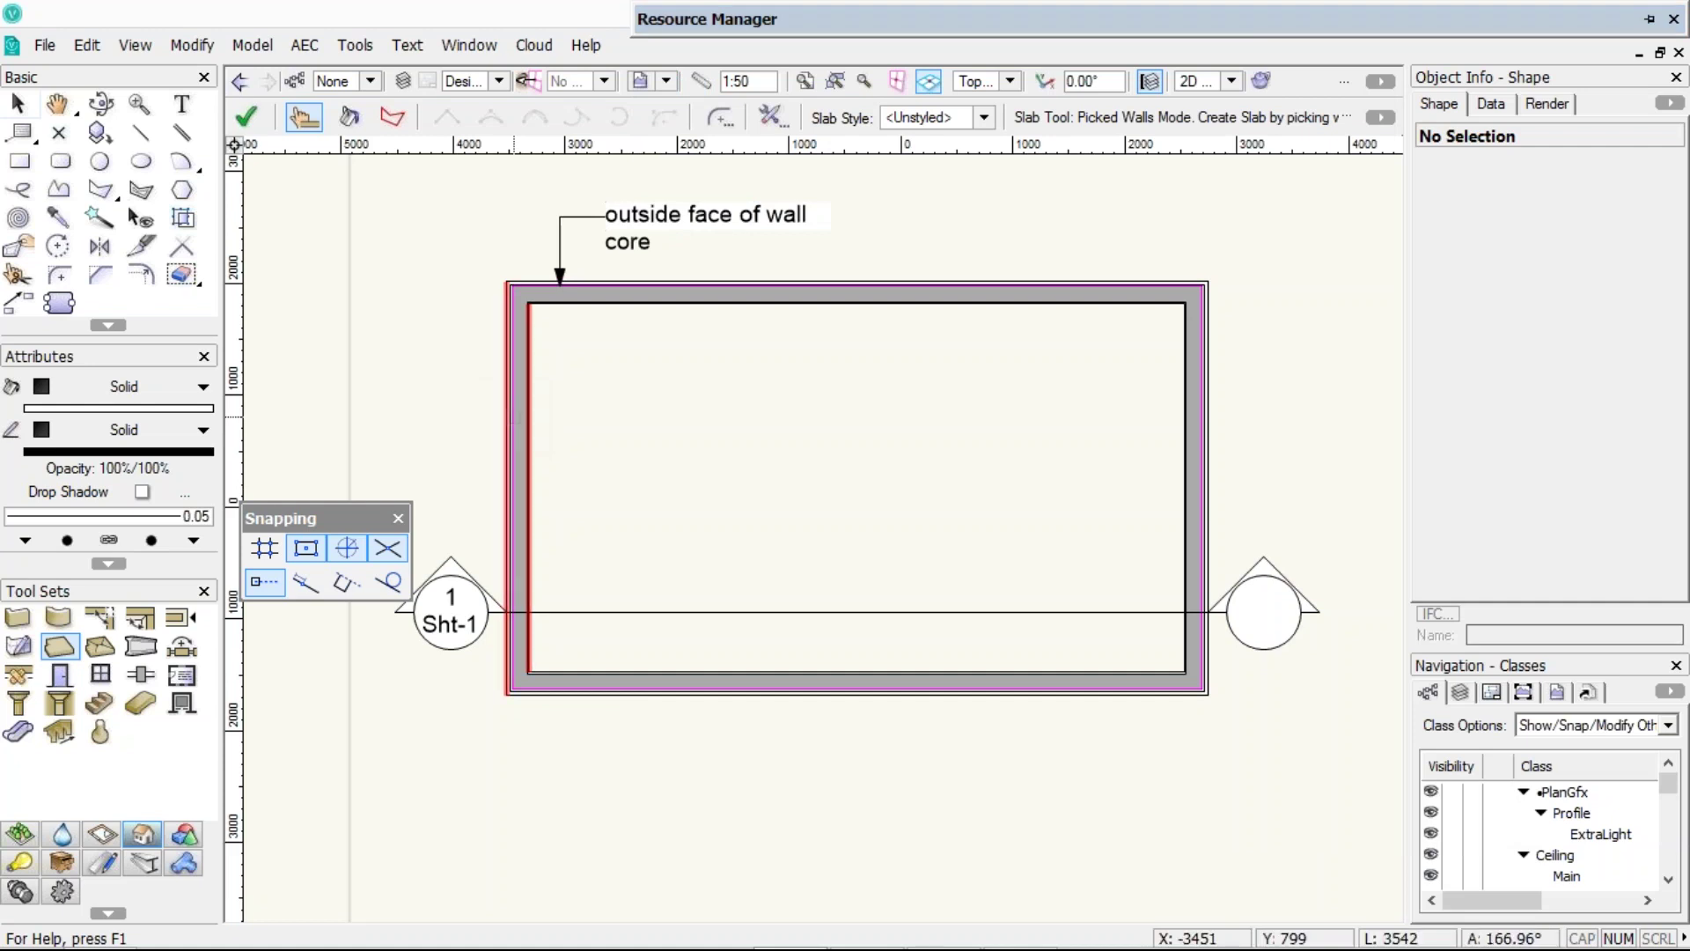
{"action": "key", "text": "x"}
{"action": "left_click", "coordinate": [513, 442]}
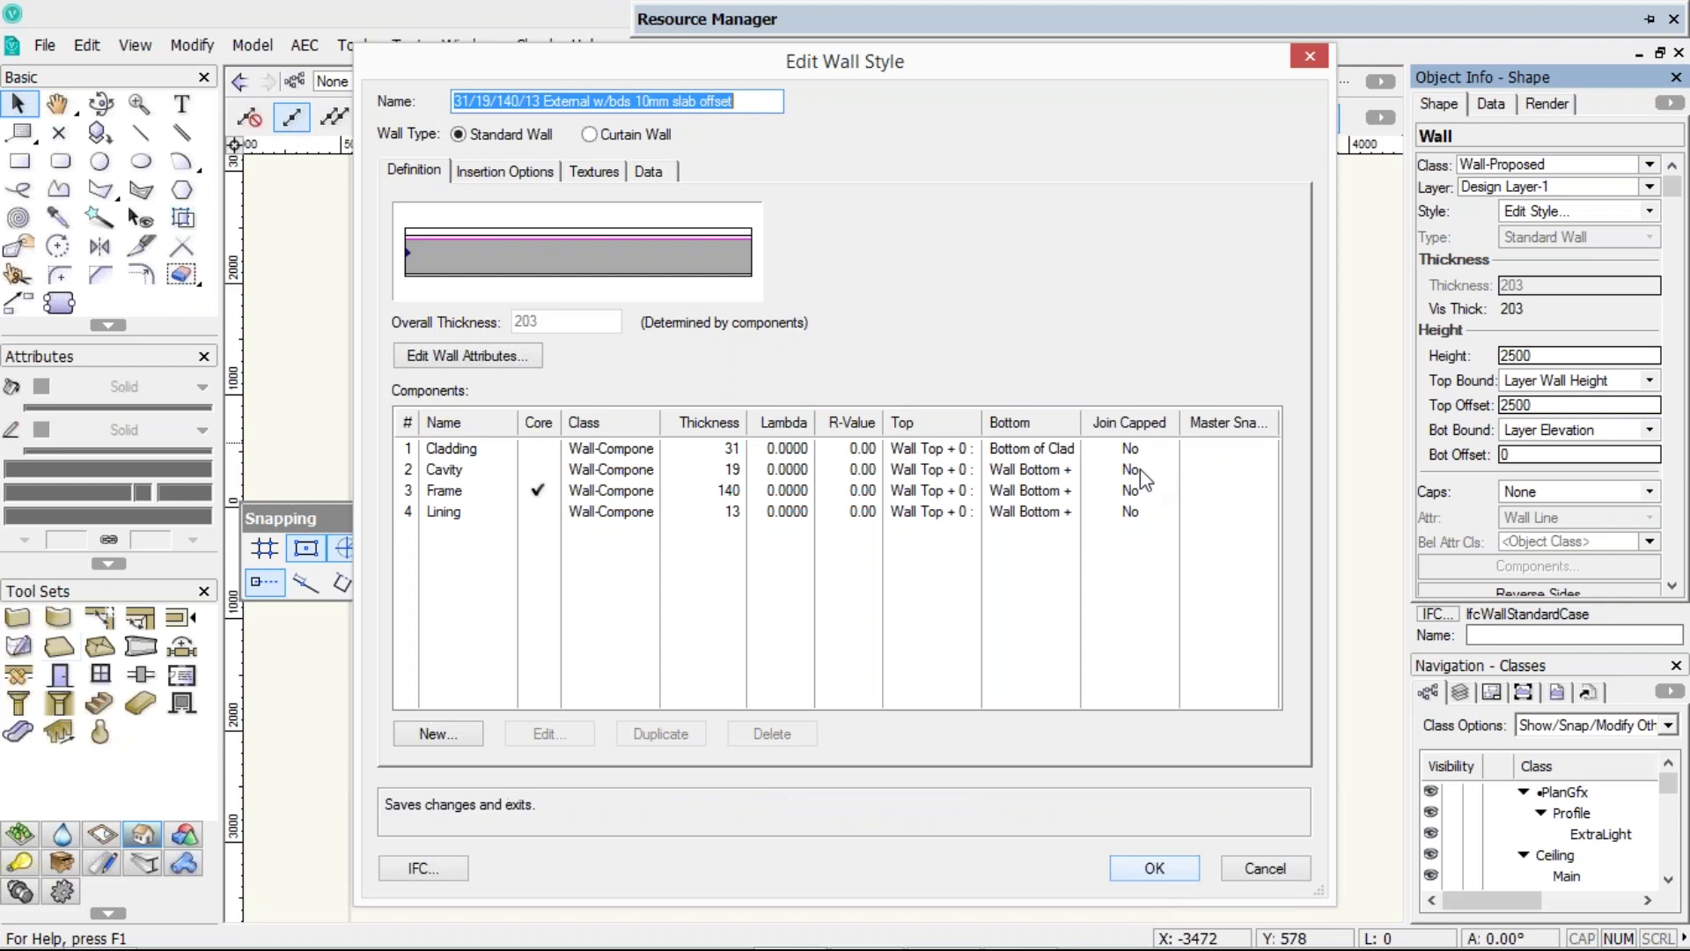
{"action": "key", "text": "Return"}
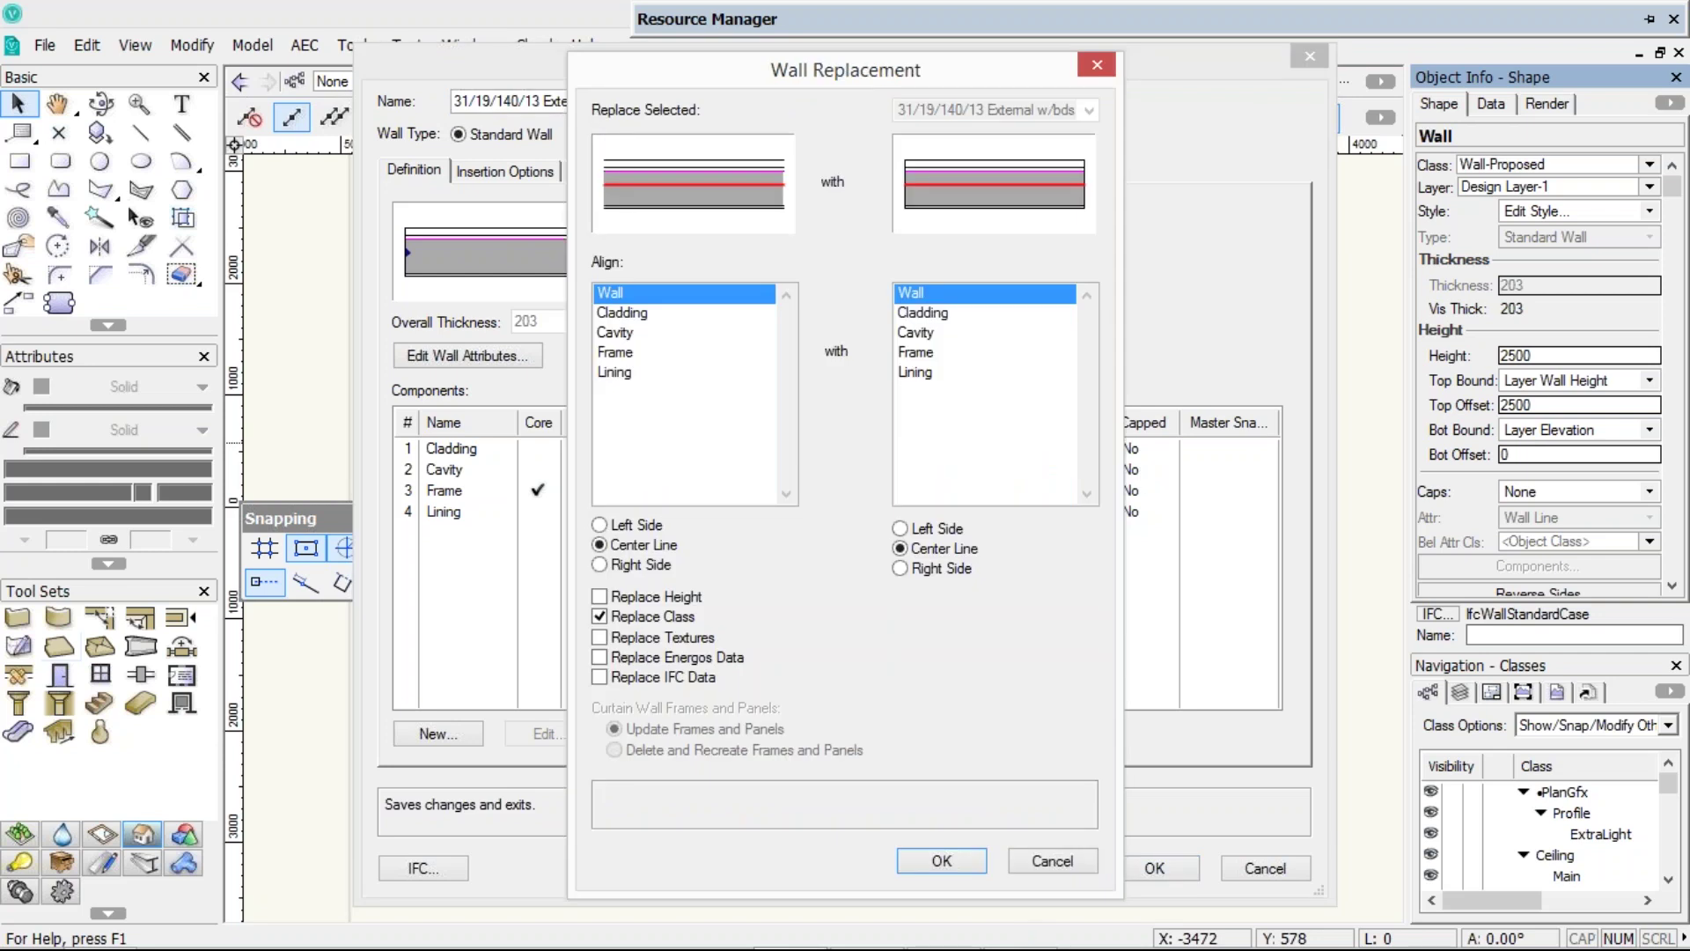
{"action": "left_click", "coordinate": [941, 860]}
- Create an auto-bounded slab with the 85/220 RibRaft style from the room's four walls
{"action": "left_click", "coordinate": [59, 647]}
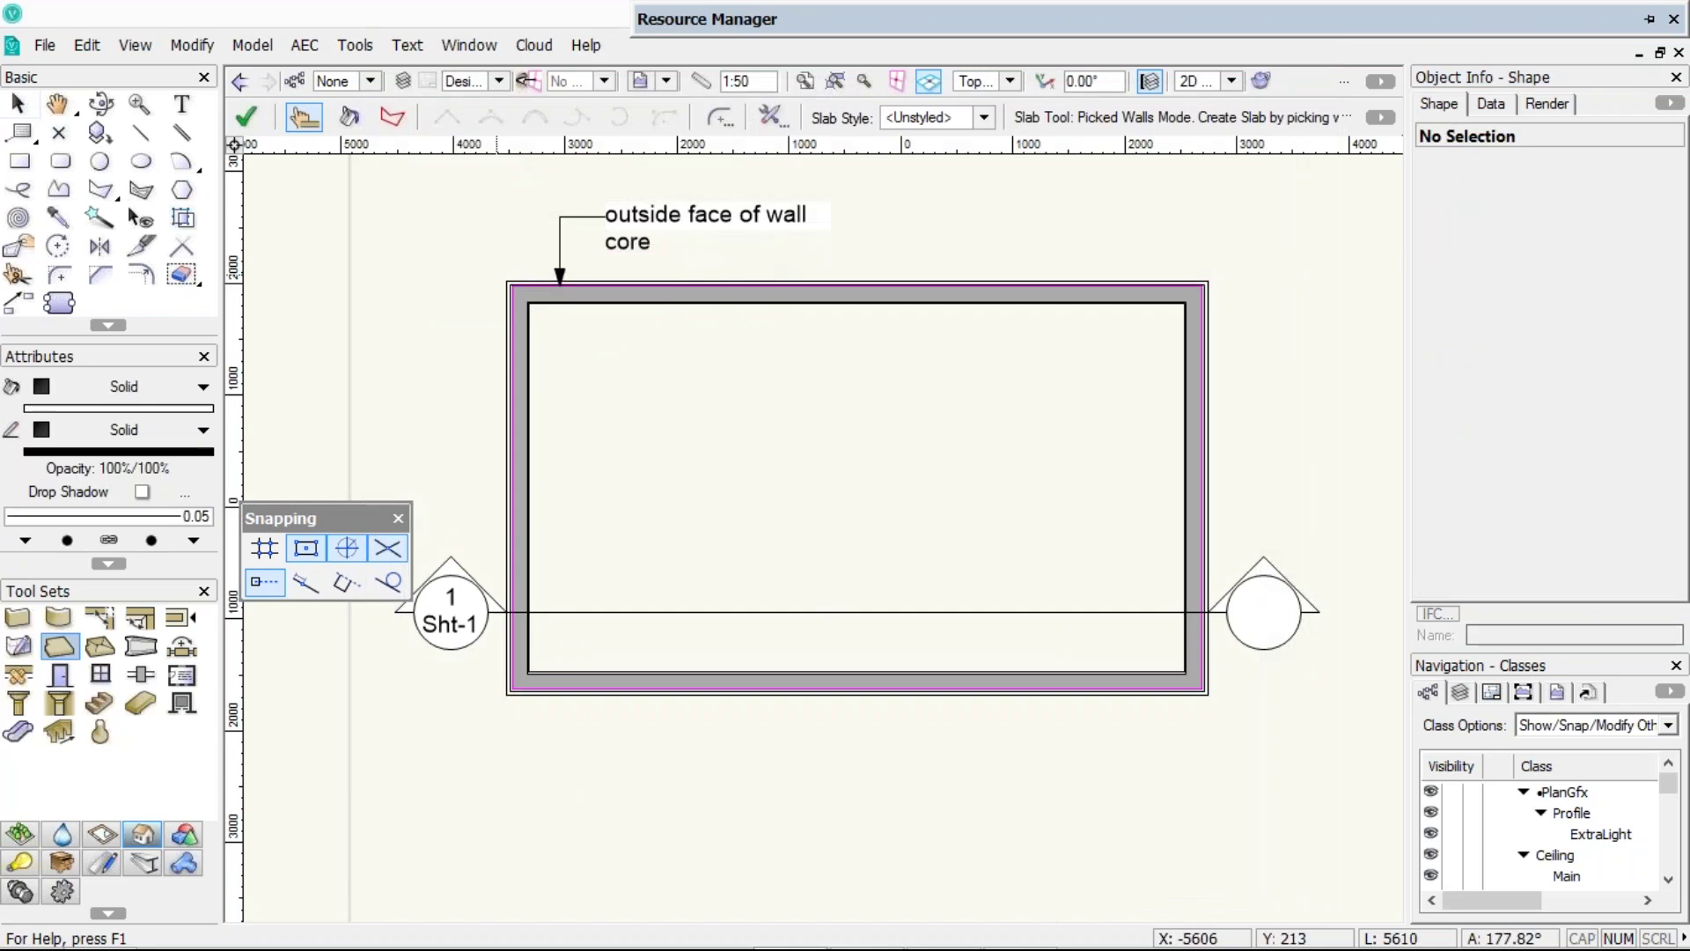
{"action": "left_click", "coordinate": [984, 118]}
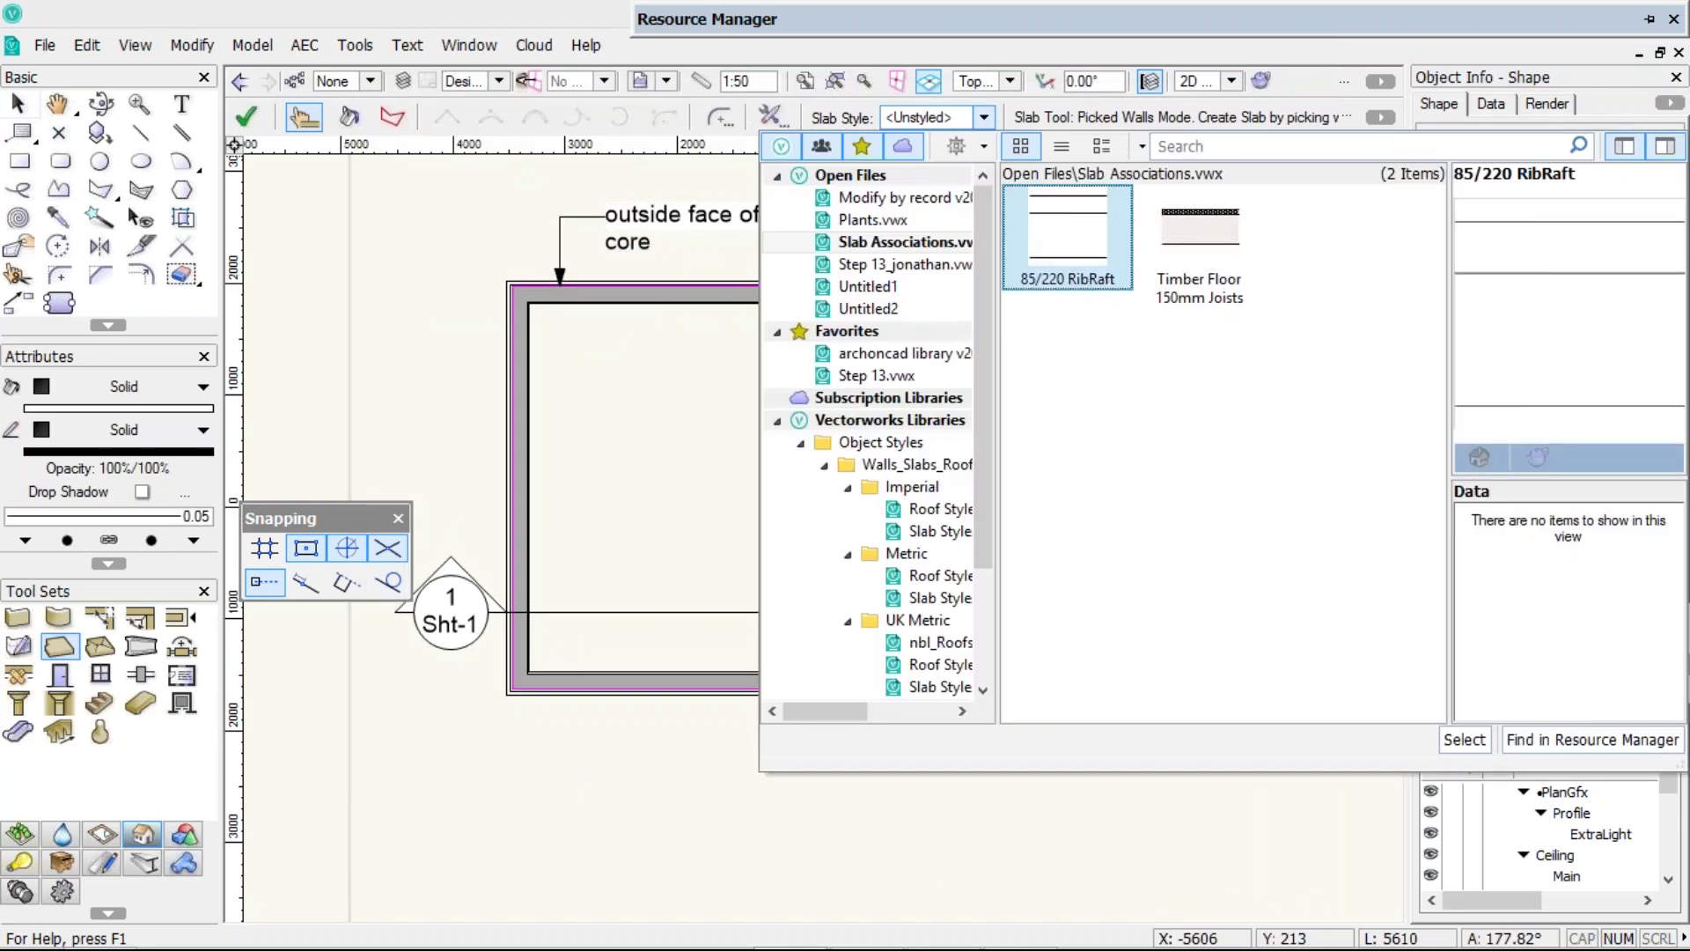
{"action": "double_click", "coordinate": [1068, 238]}
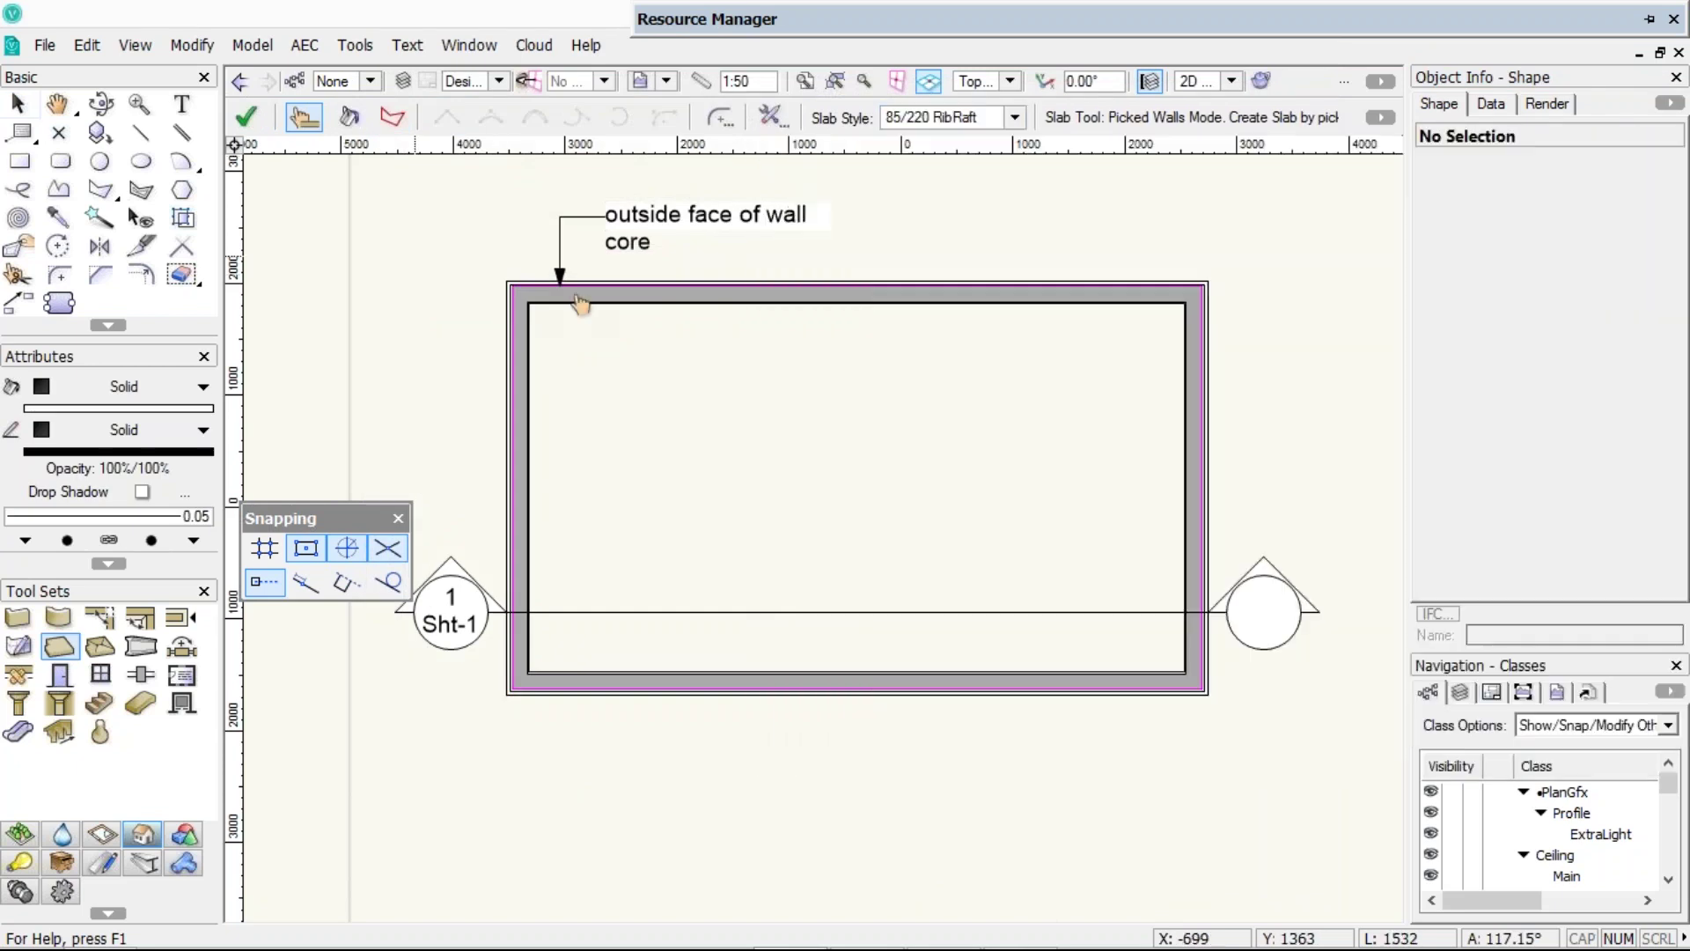
{"action": "left_click", "coordinate": [577, 297]}
{"action": "left_click", "coordinate": [517, 354]}
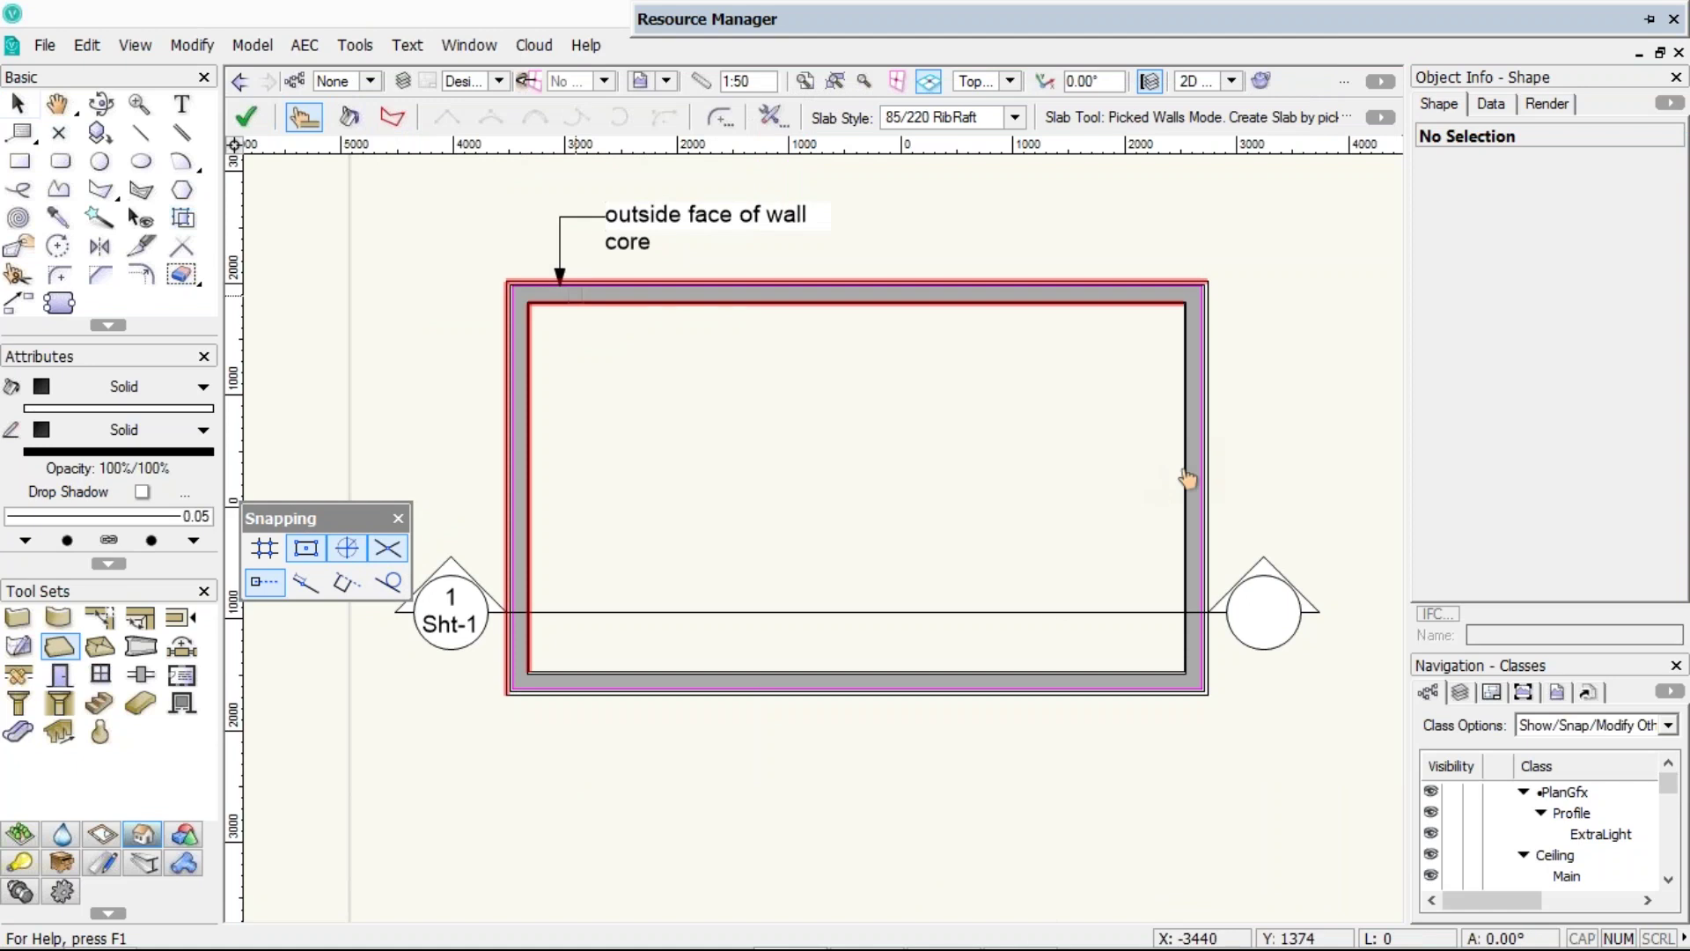
{"action": "left_click", "coordinate": [1186, 473]}
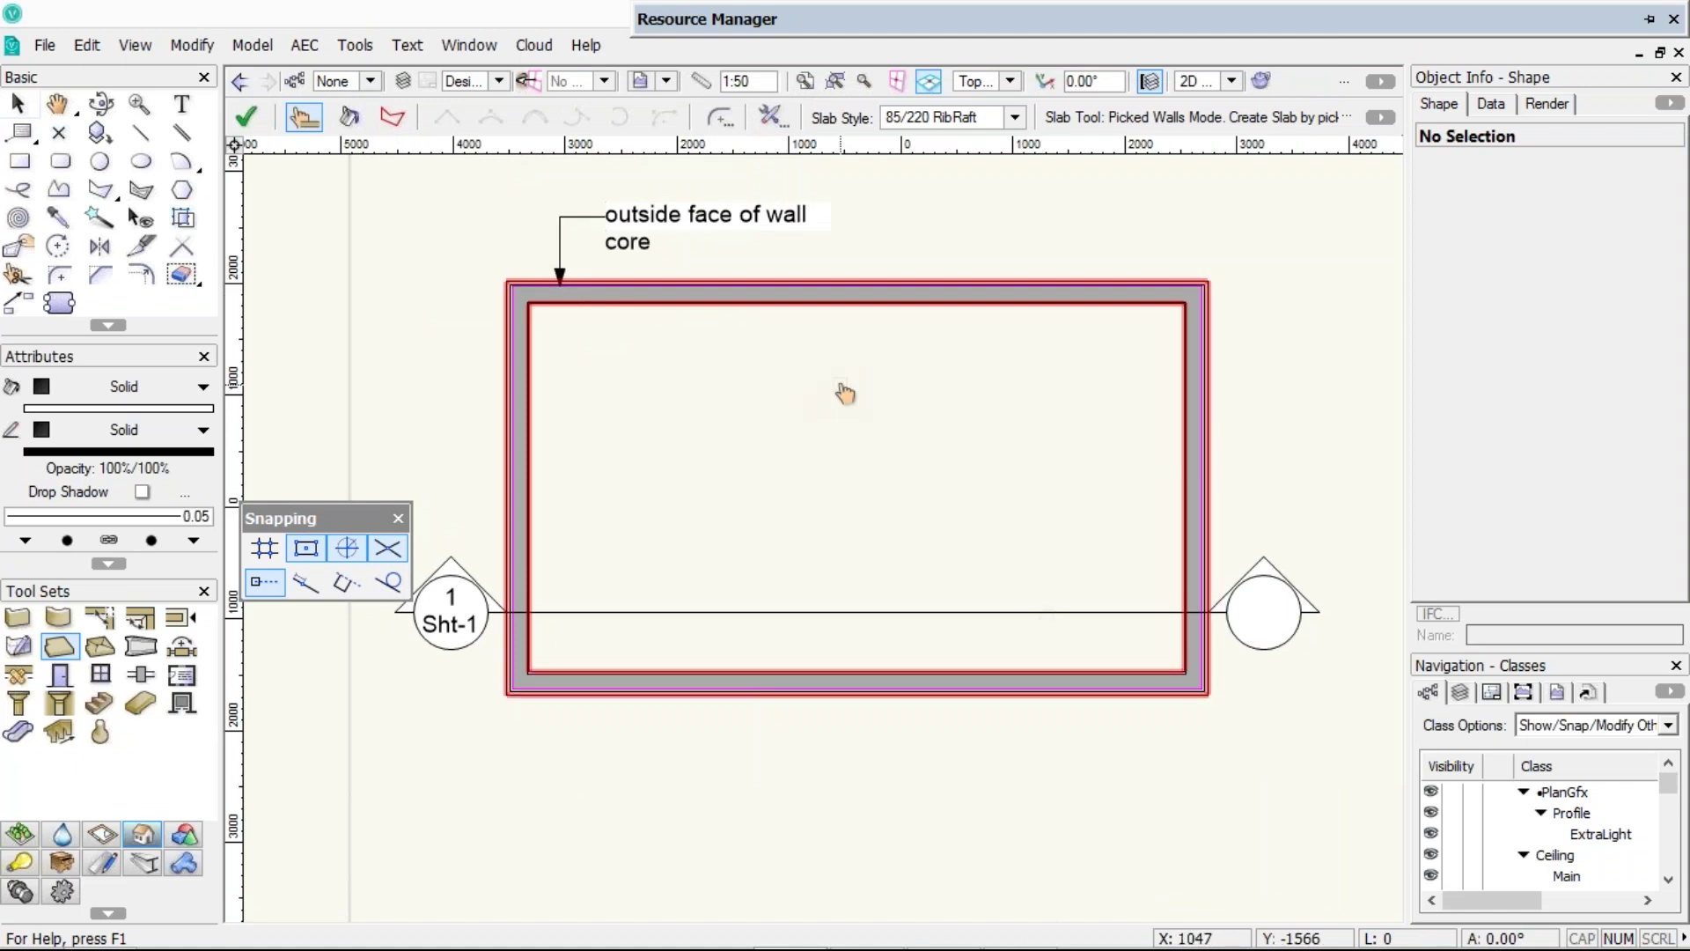
{"action": "key", "text": "Return"}
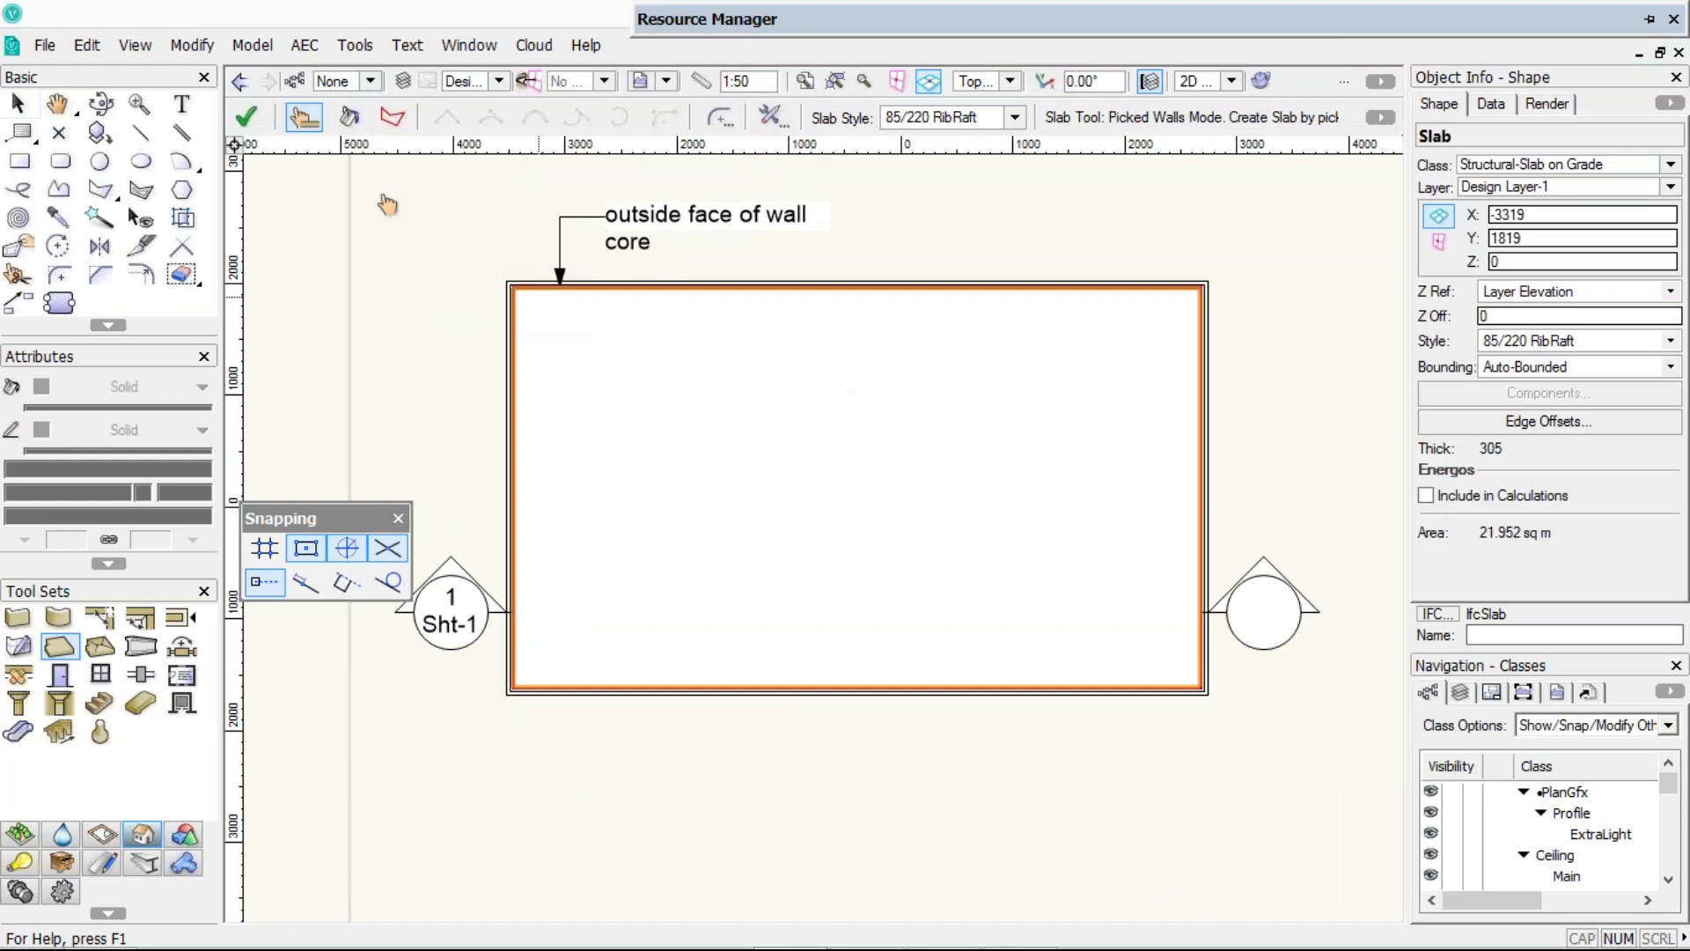
- Update the section viewport on Sht-1 and examine how the slab edge meets the left-hand wall's core
{"action": "scroll", "coordinate": [511, 286], "scroll_direction": "up", "scroll_amount": 5}
{"action": "scroll", "coordinate": [613, 374], "scroll_direction": "up", "scroll_amount": 3}
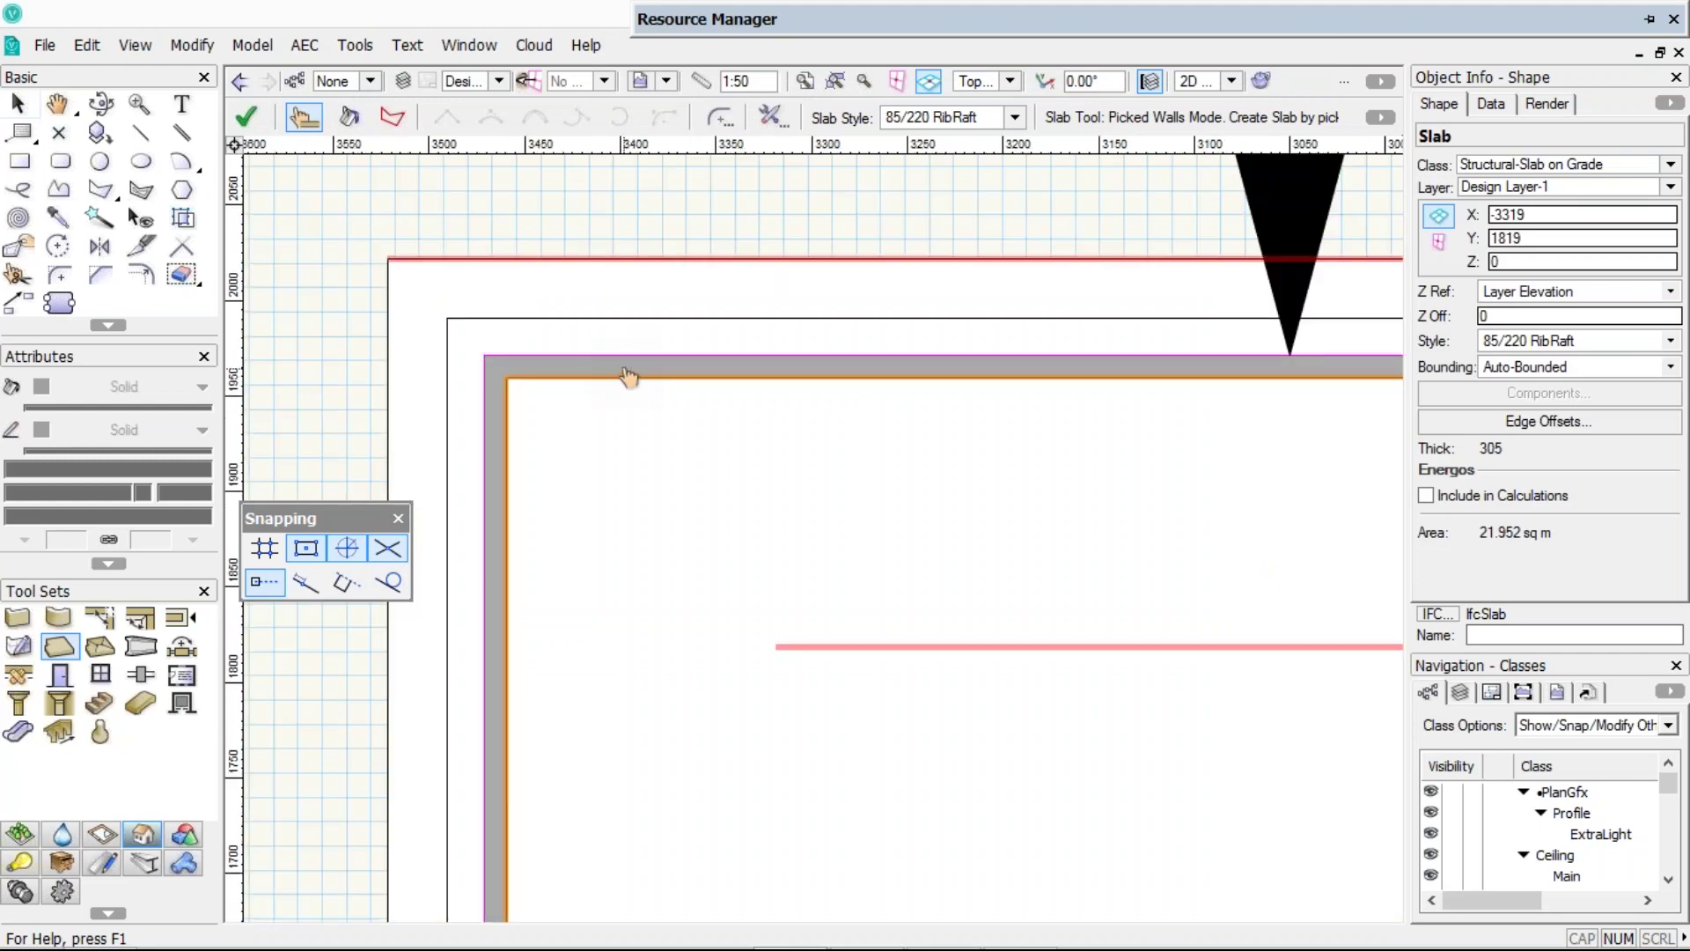
{"action": "scroll", "coordinate": [628, 377], "scroll_direction": "down", "scroll_amount": 2}
{"action": "scroll", "coordinate": [625, 372], "scroll_direction": "down", "scroll_amount": 5}
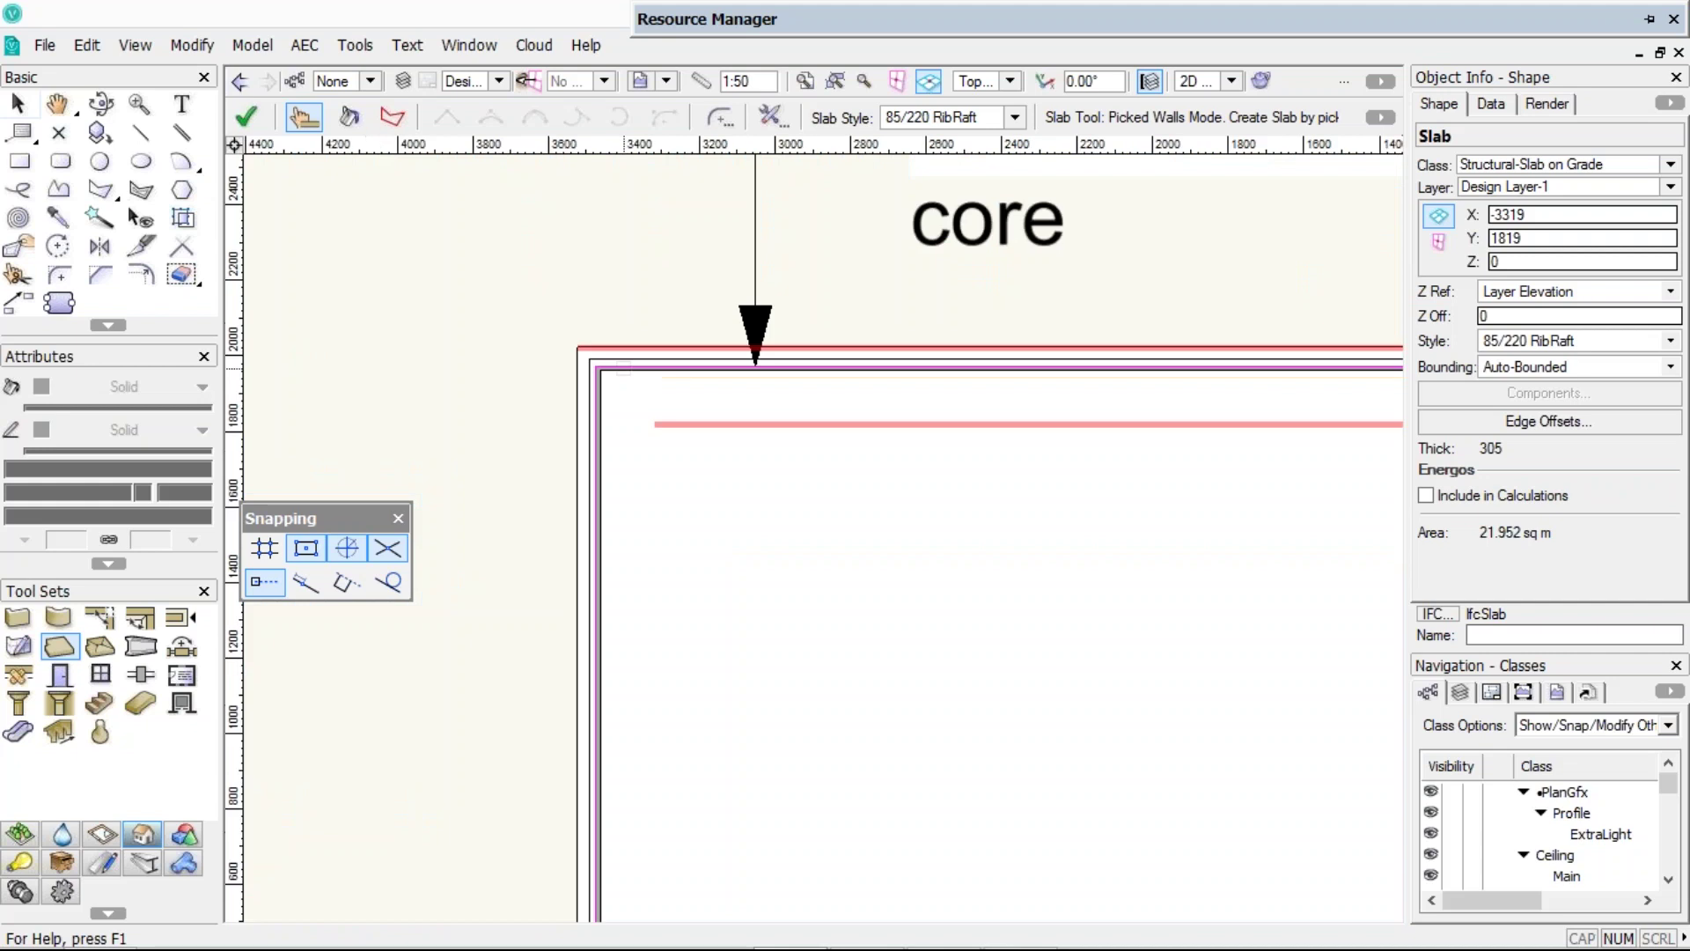
{"action": "left_click", "coordinate": [498, 81]}
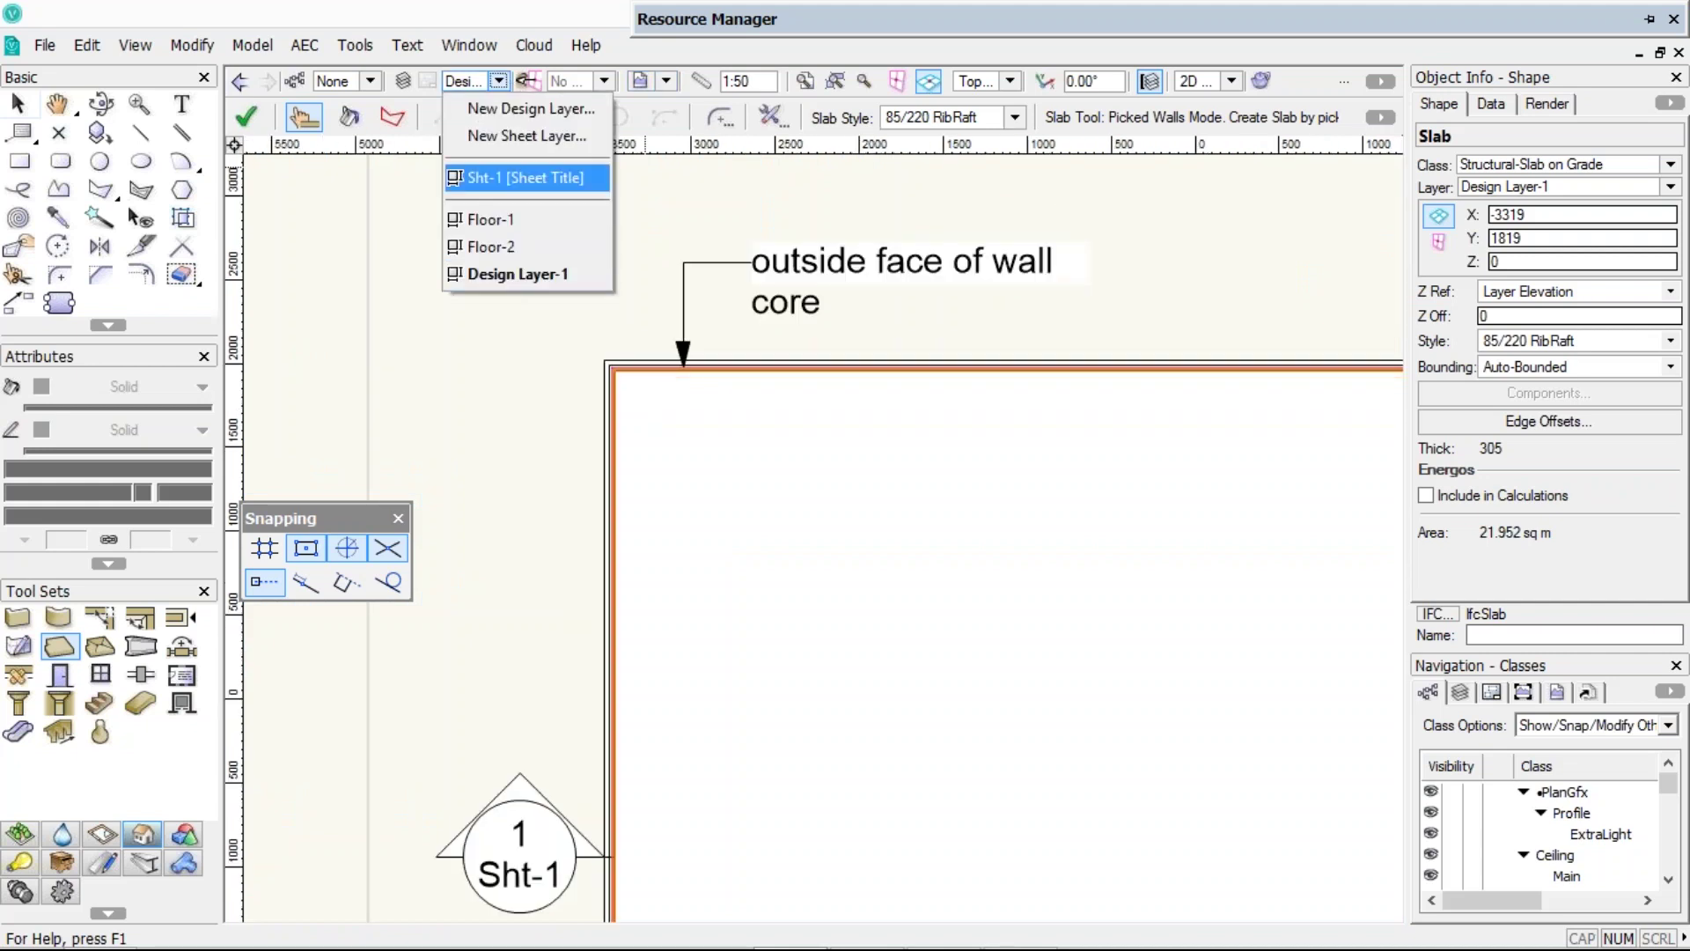
{"action": "left_click", "coordinate": [525, 177]}
{"action": "key", "text": "x"}
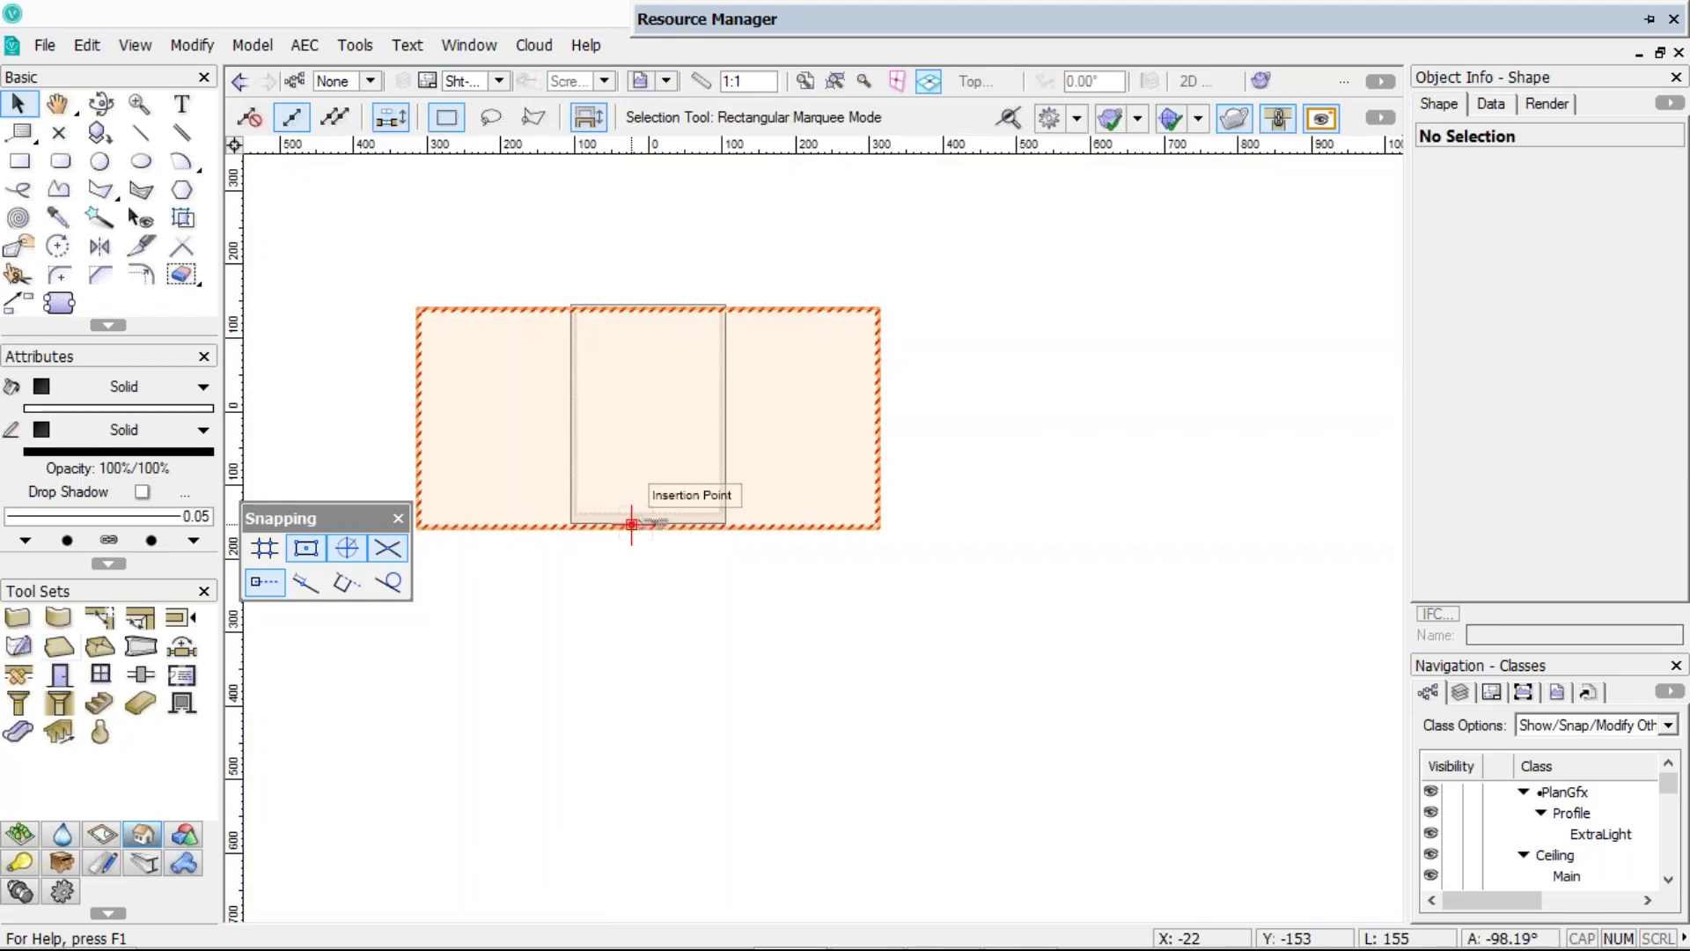
{"action": "left_click", "coordinate": [632, 525]}
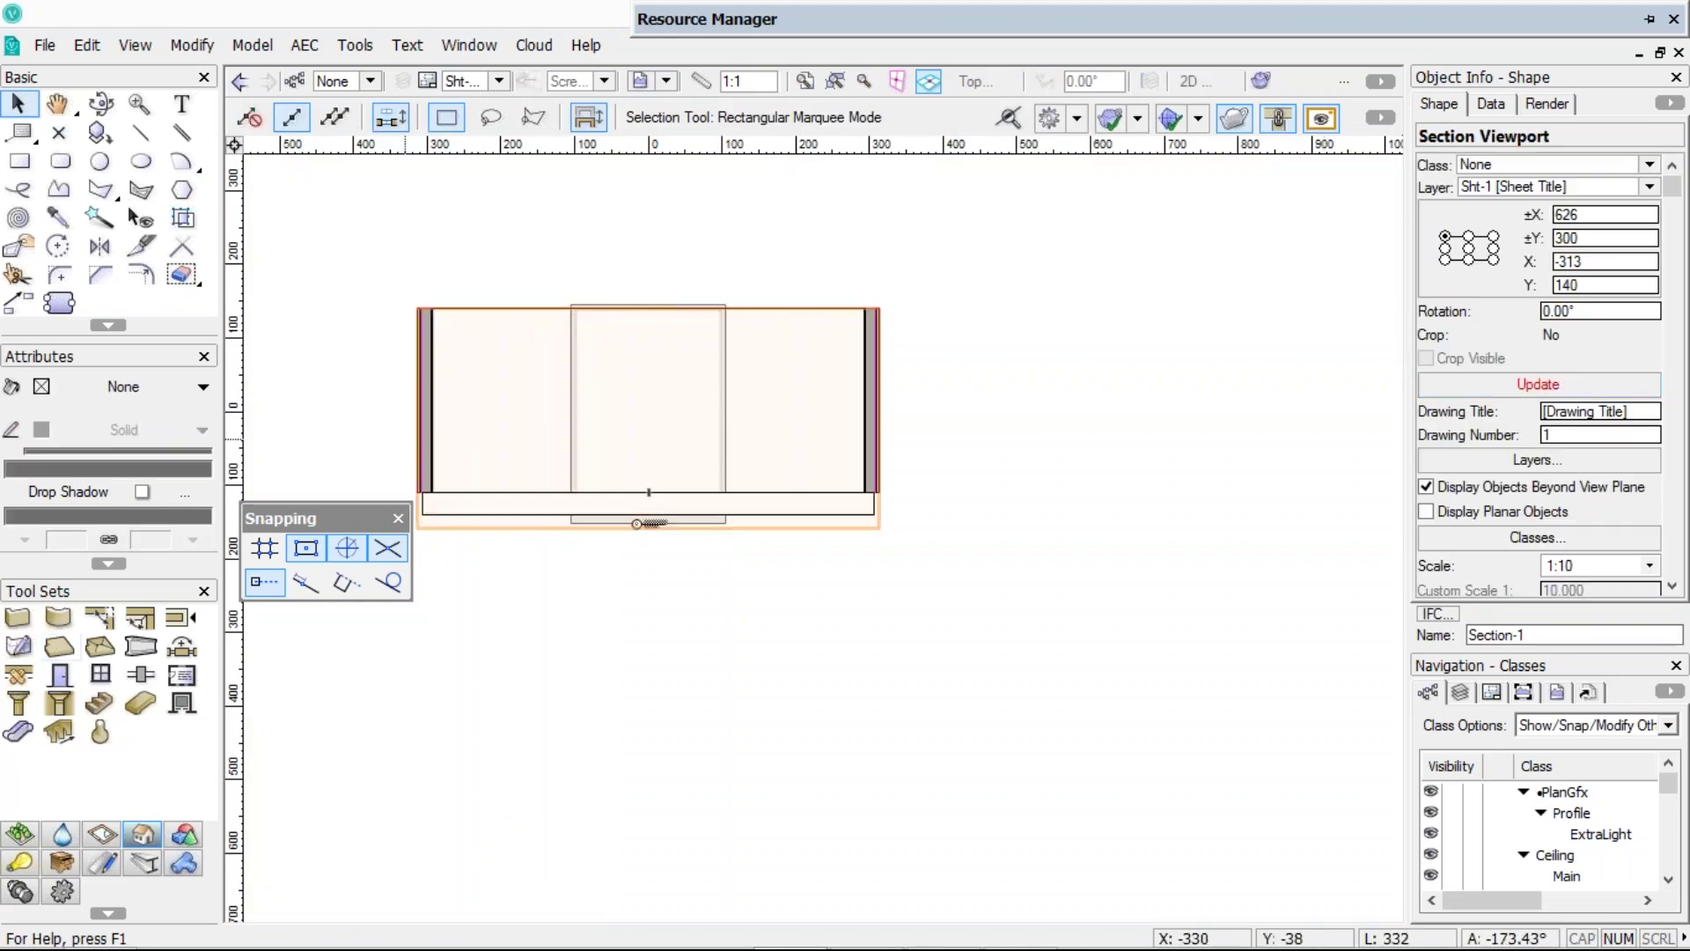
{"action": "scroll", "coordinate": [409, 476], "scroll_direction": "up", "scroll_amount": 6}
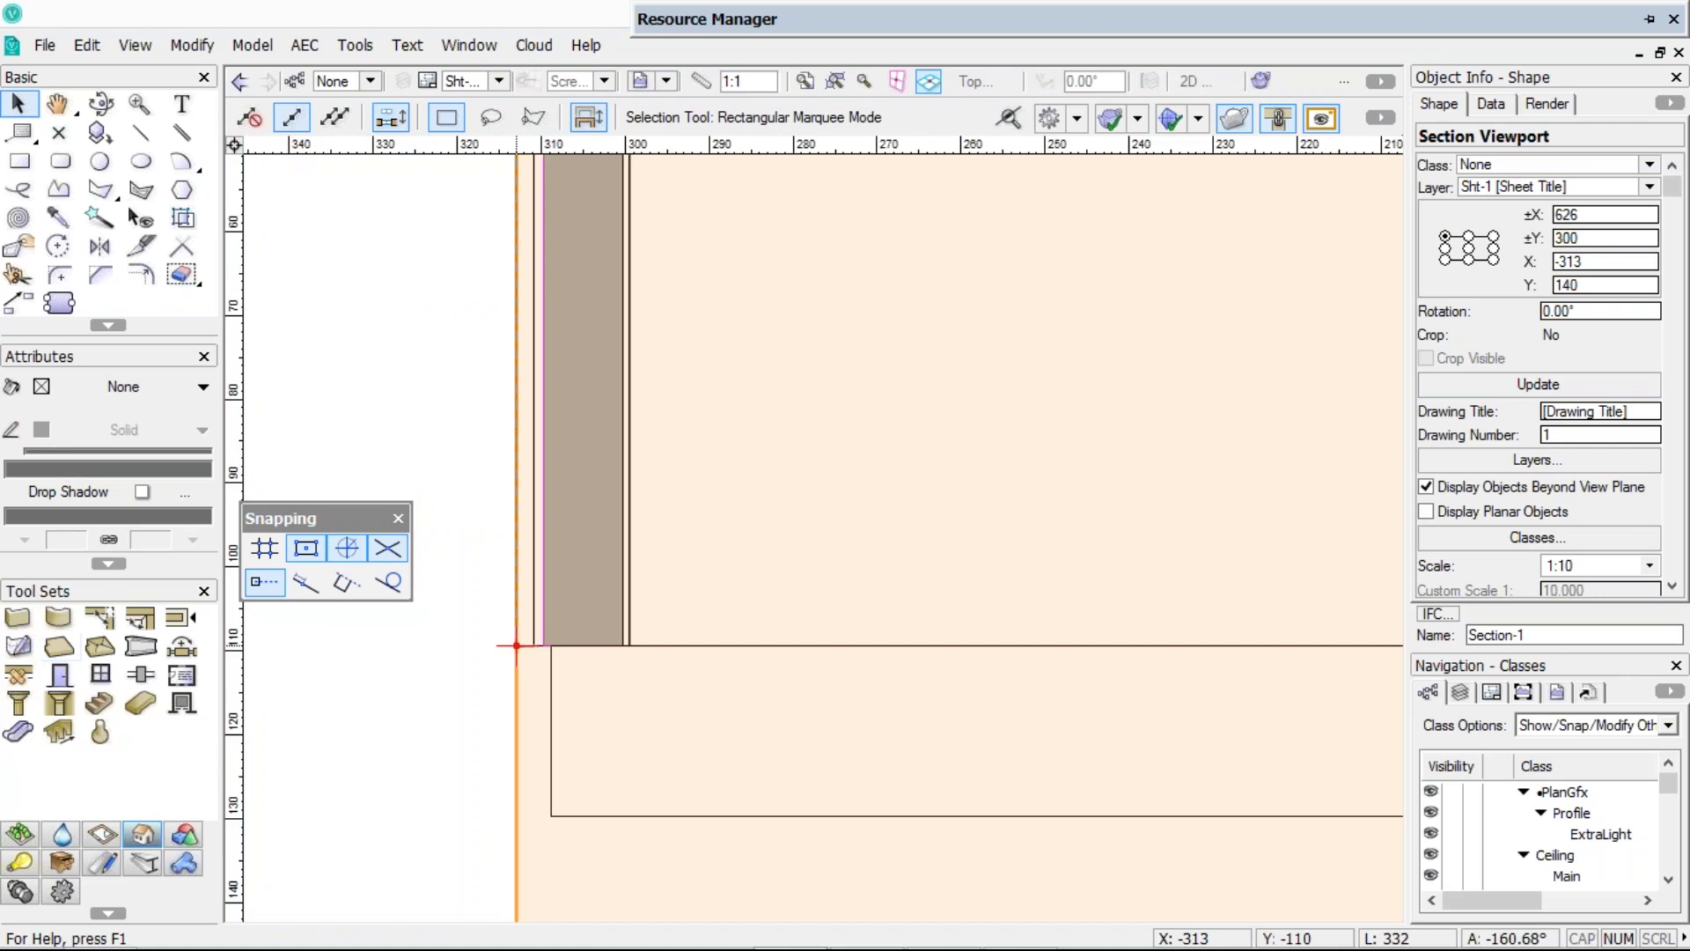
{"action": "scroll", "coordinate": [517, 645], "scroll_direction": "up", "scroll_amount": 1}
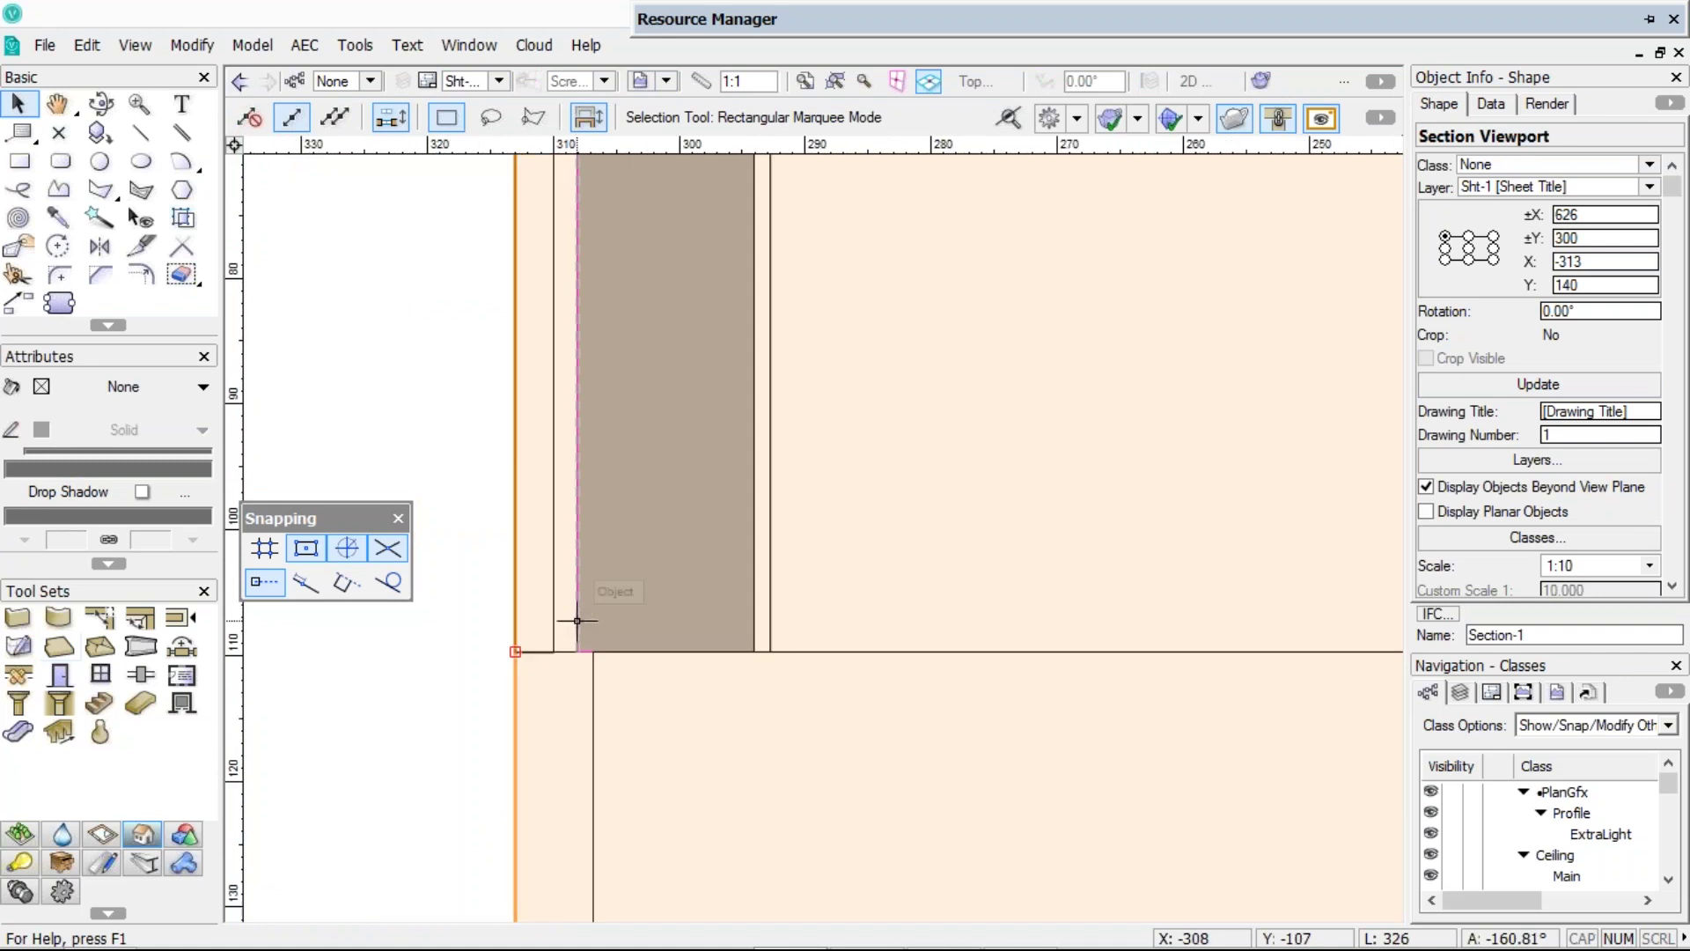
{"action": "scroll", "coordinate": [577, 621], "scroll_direction": "down", "scroll_amount": 3}
- Return to Design Layer-1 and set the slab's Edge 1 offset to 0 for both the Slab Topping and Foundation components
{"action": "left_click", "coordinate": [498, 81]}
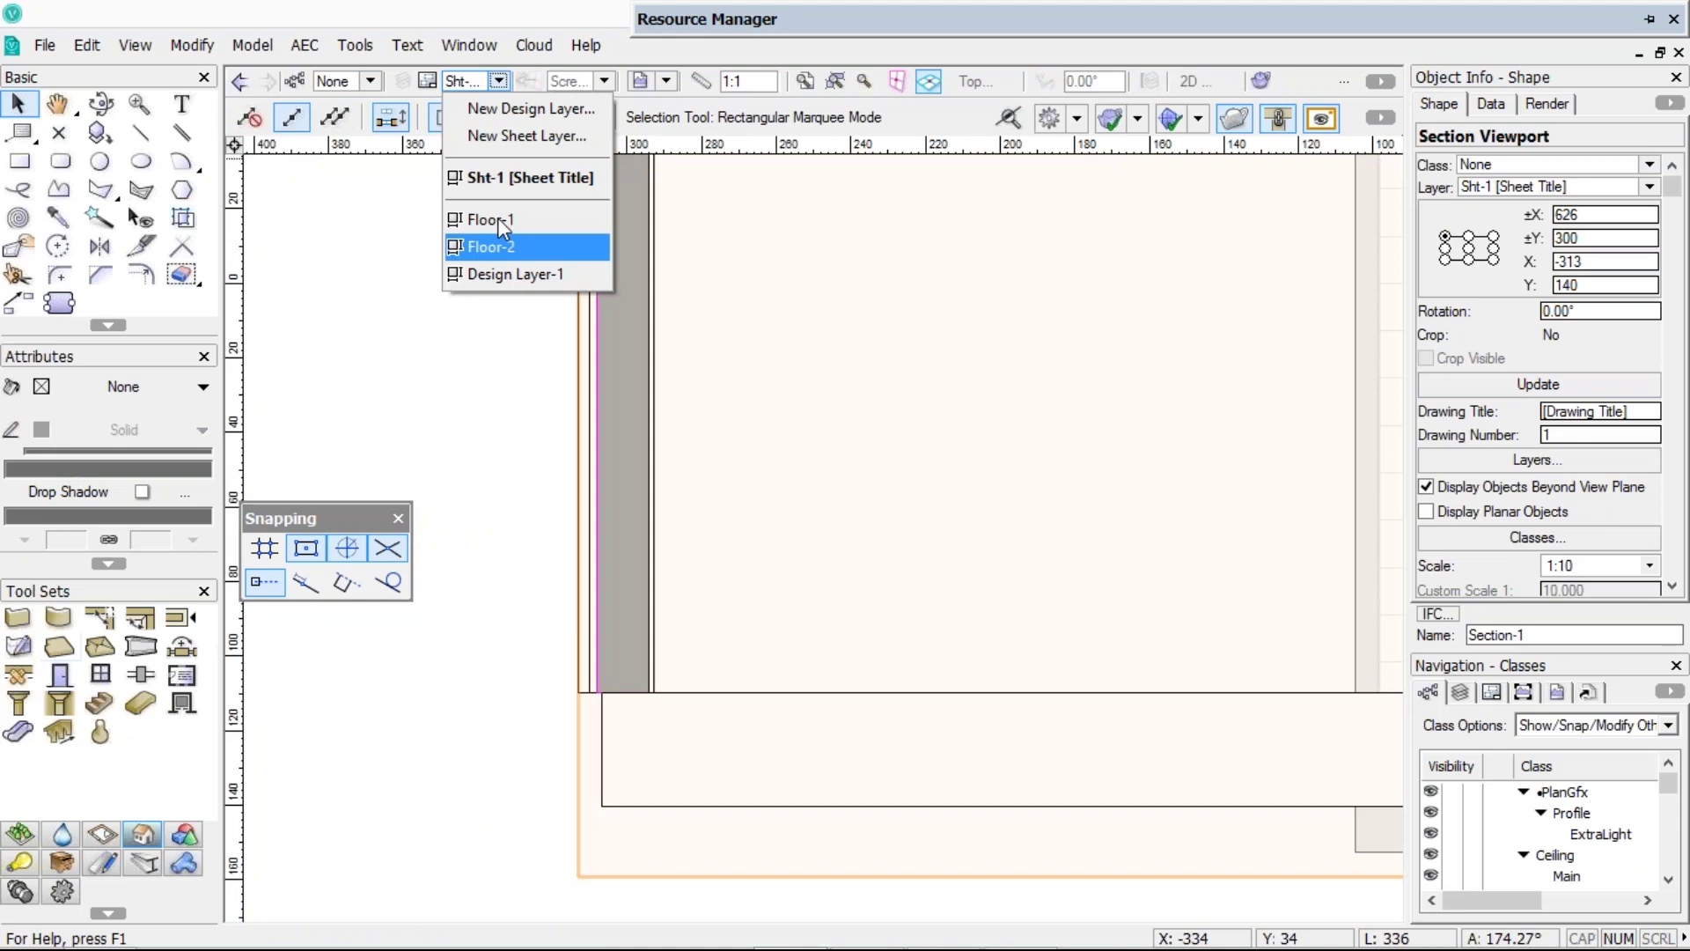
{"action": "left_click", "coordinate": [515, 274]}
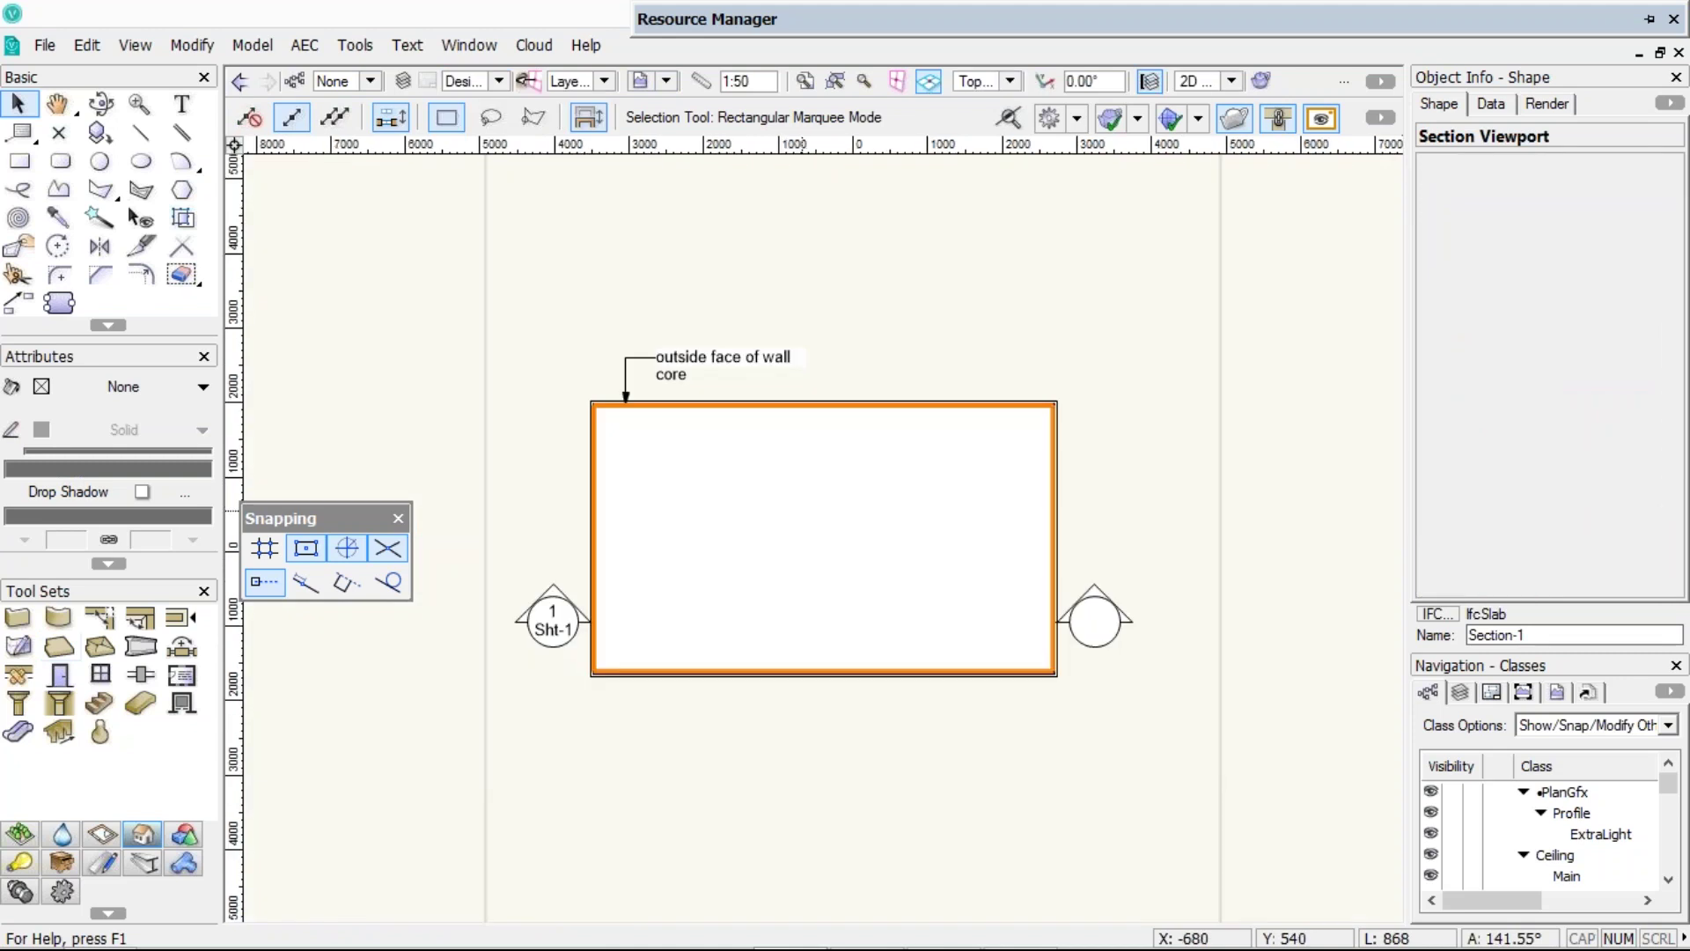
{"action": "scroll", "coordinate": [749, 492], "scroll_direction": "up", "scroll_amount": 2}
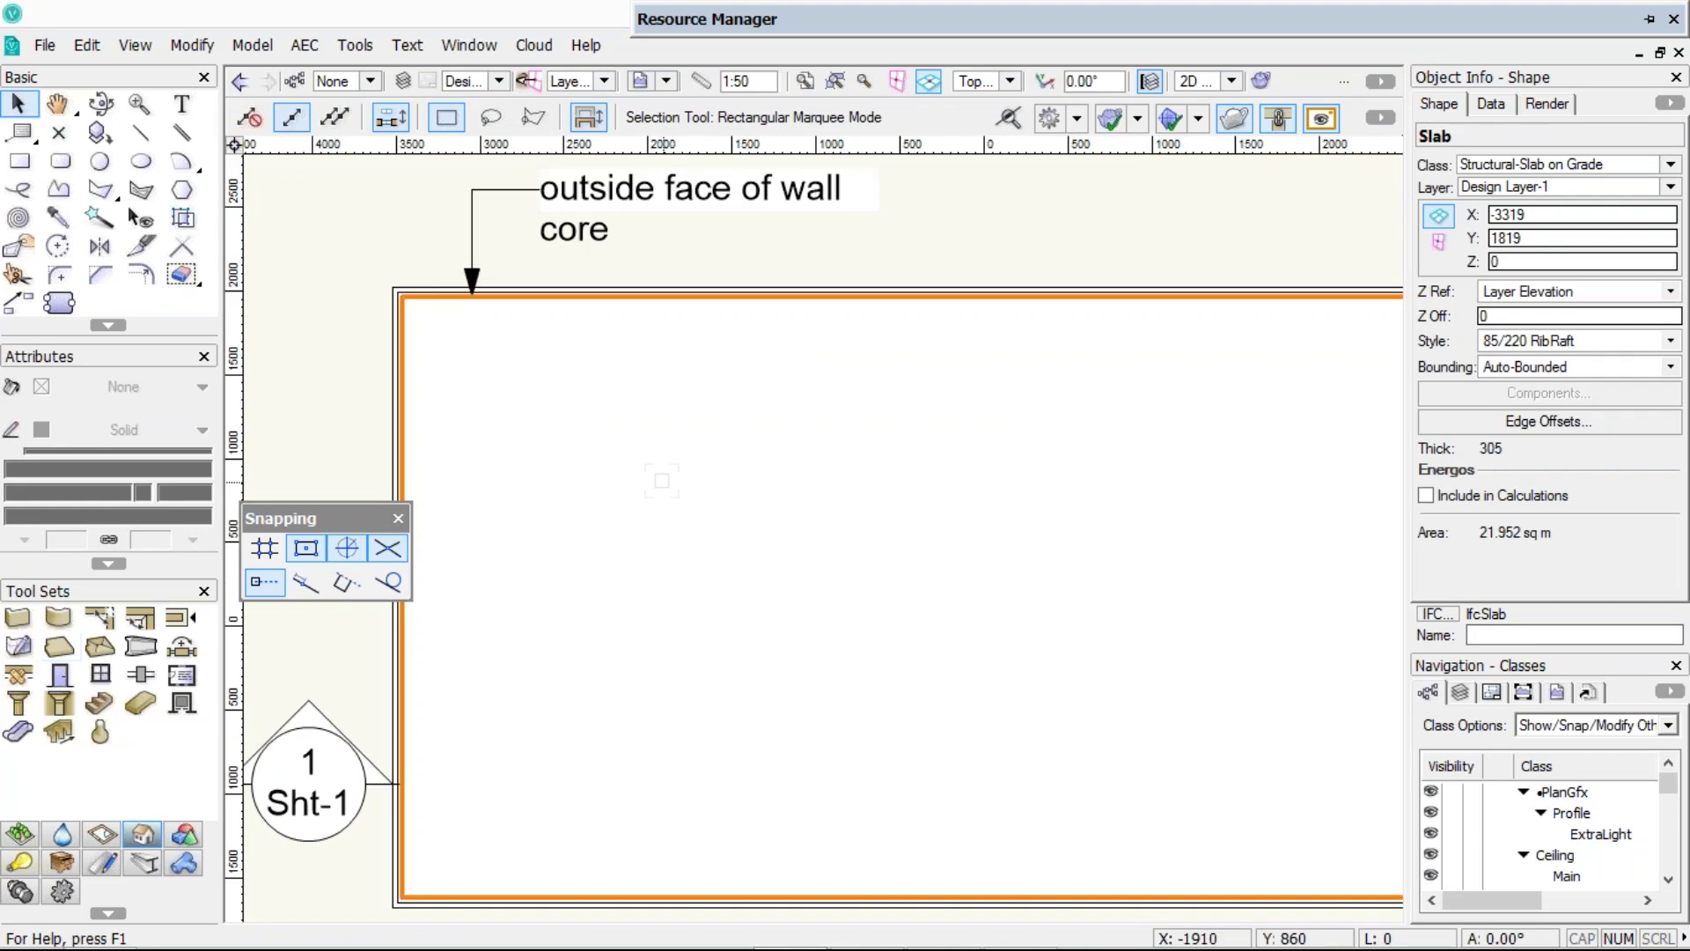
{"action": "left_click", "coordinate": [1548, 421]}
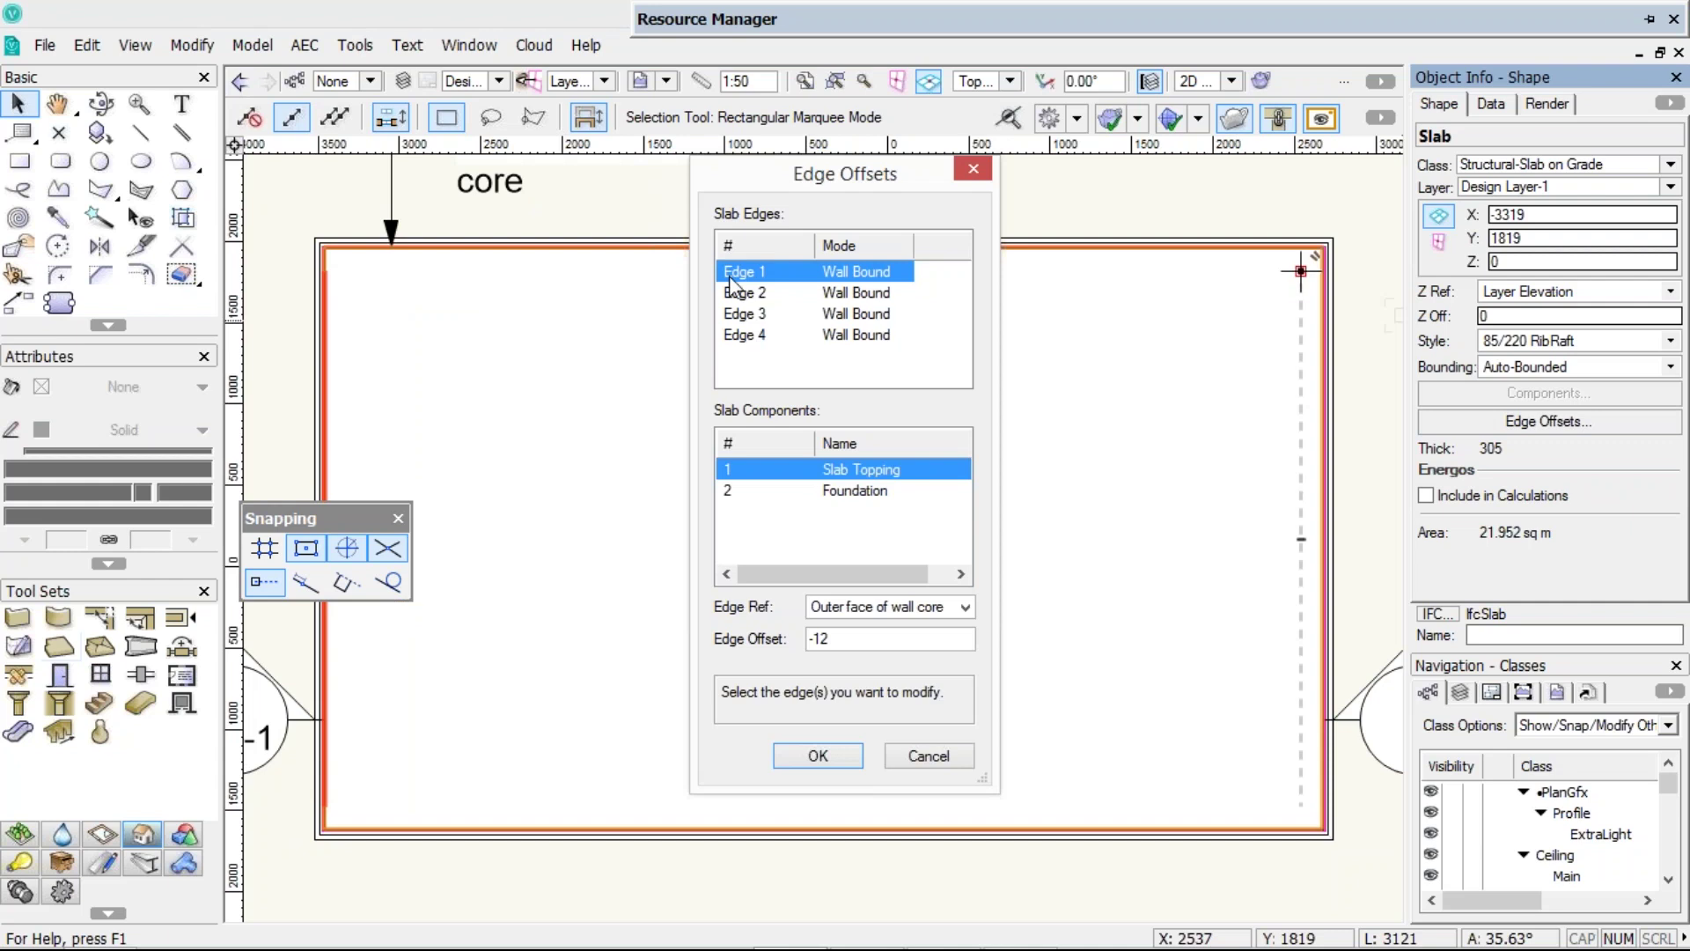
{"action": "key", "text": "Tab"}
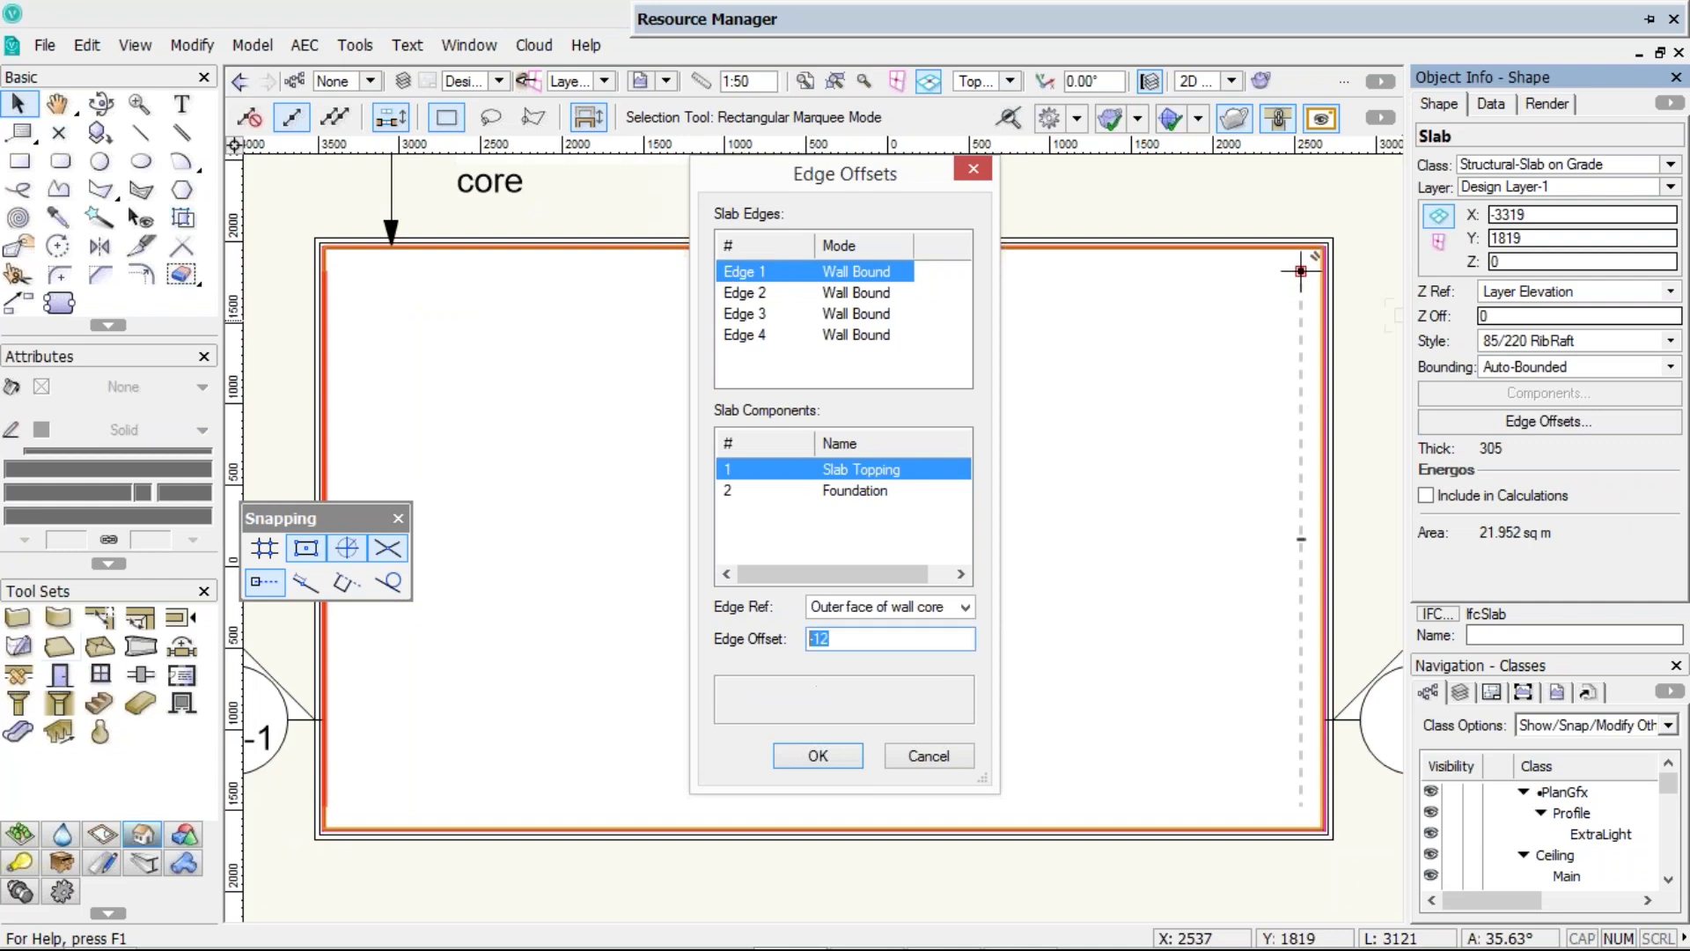
{"action": "left_click", "coordinate": [826, 491]}
{"action": "left_click", "coordinate": [827, 492], "text": "shift"}
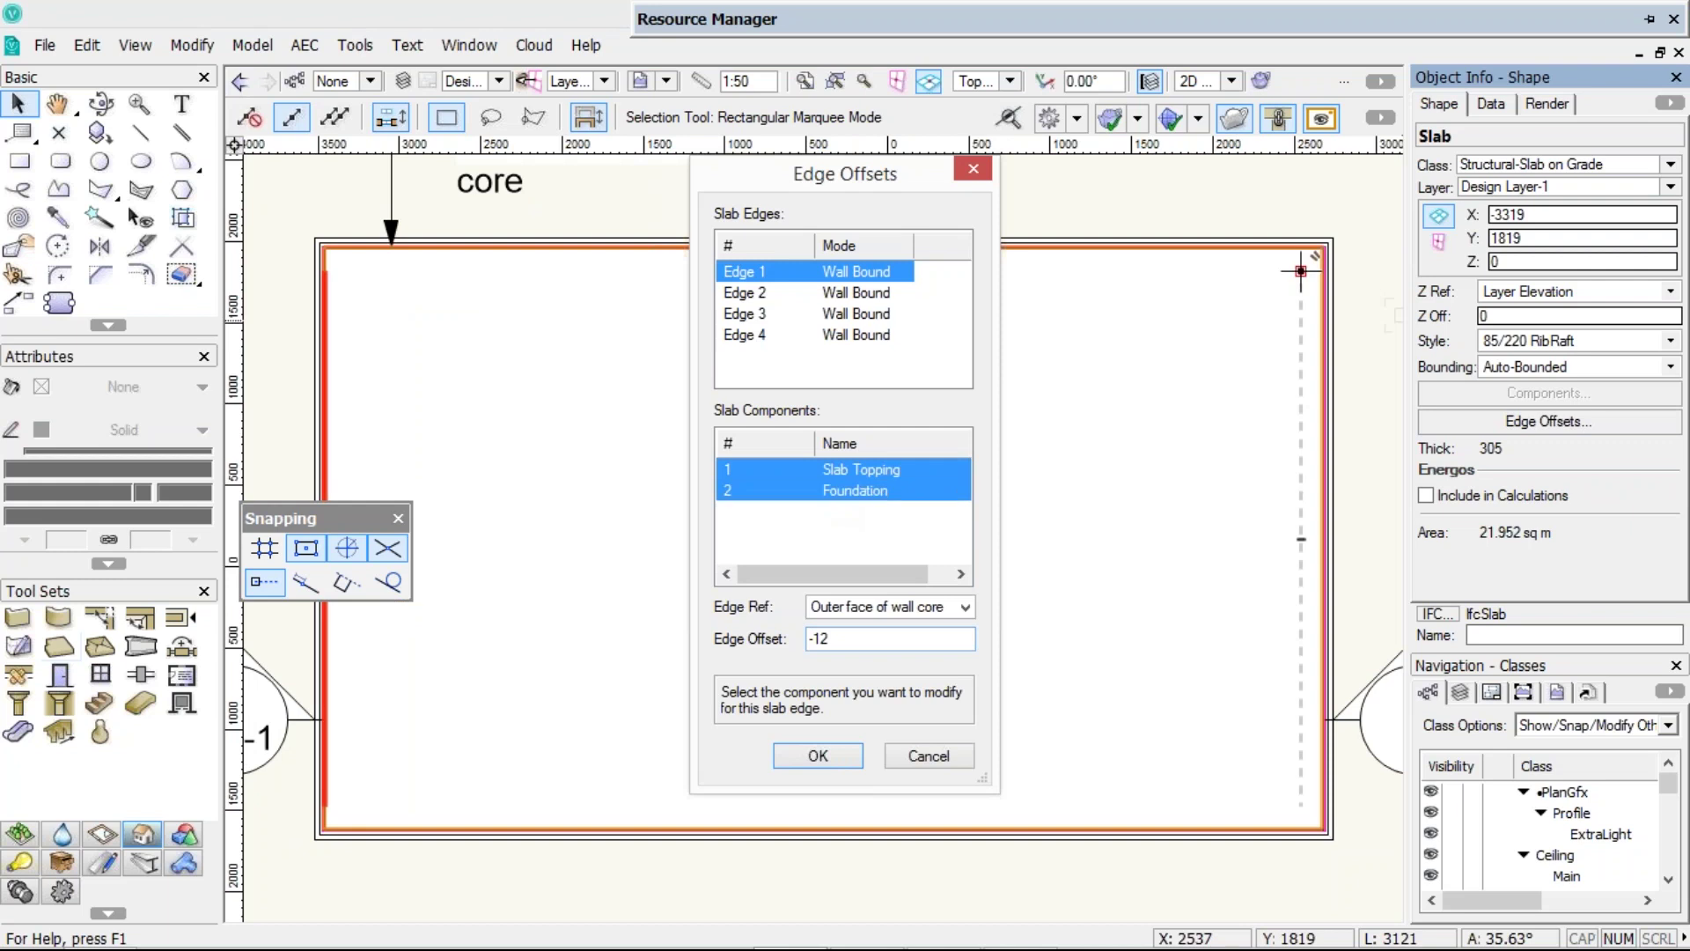
{"action": "left_click", "coordinate": [830, 640]}
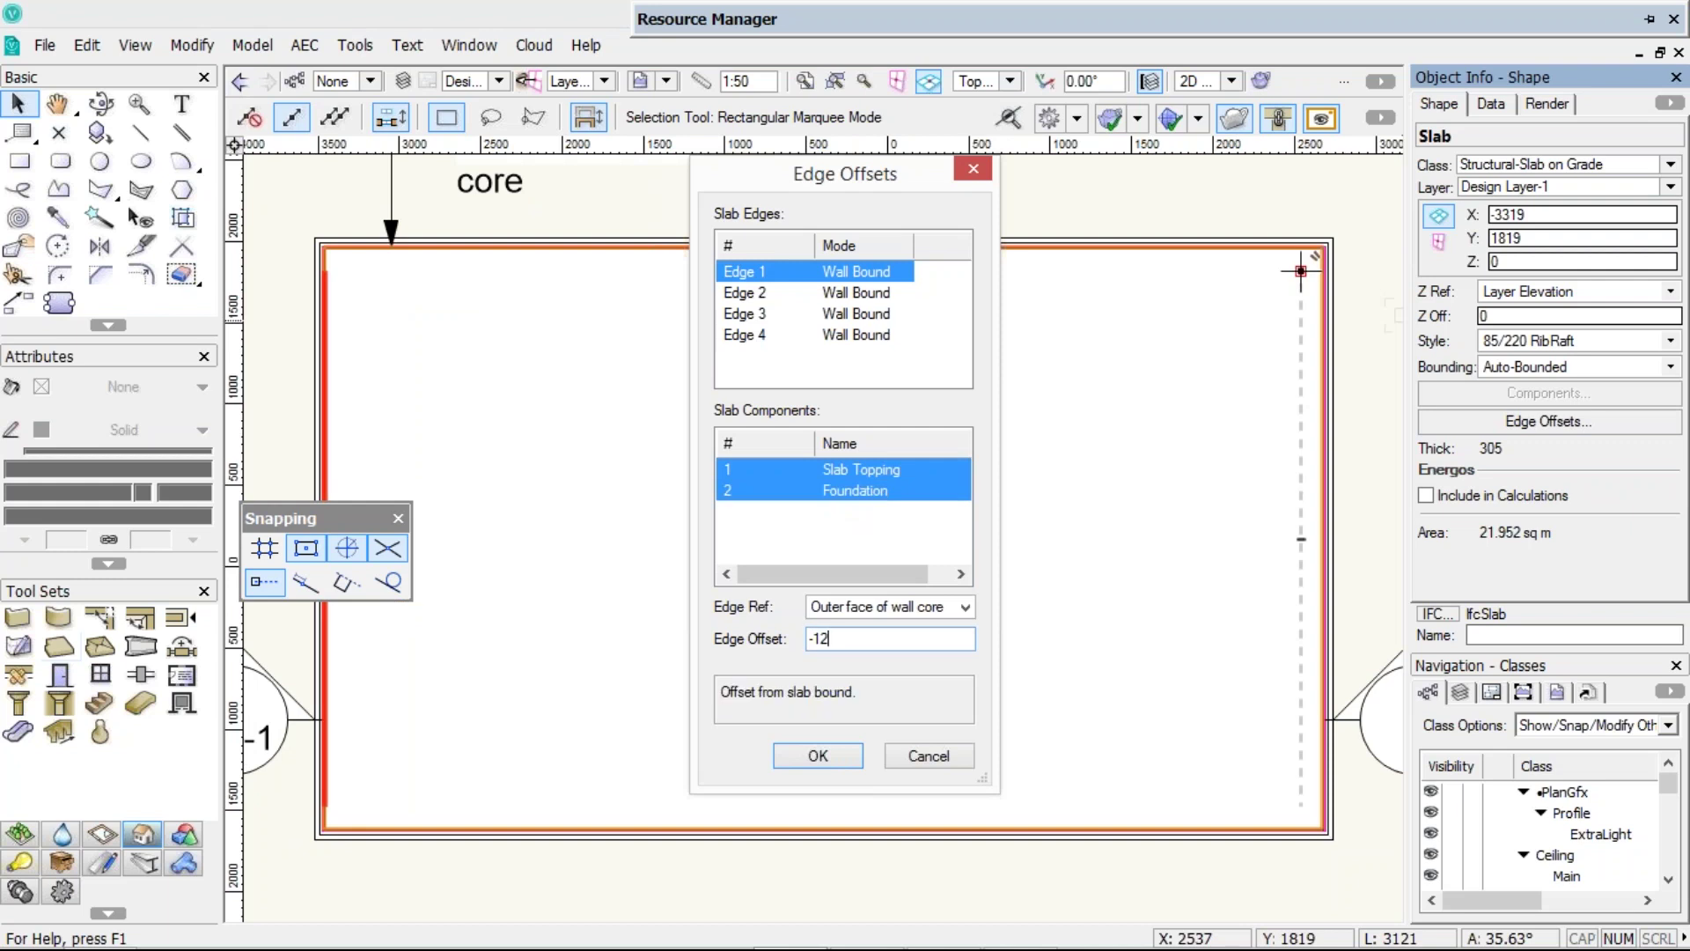
{"action": "key", "text": "BackSpace"}
{"action": "key", "text": "BackSpace"}
{"action": "key", "text": "BackSpace"}
{"action": "type", "text": "0"}
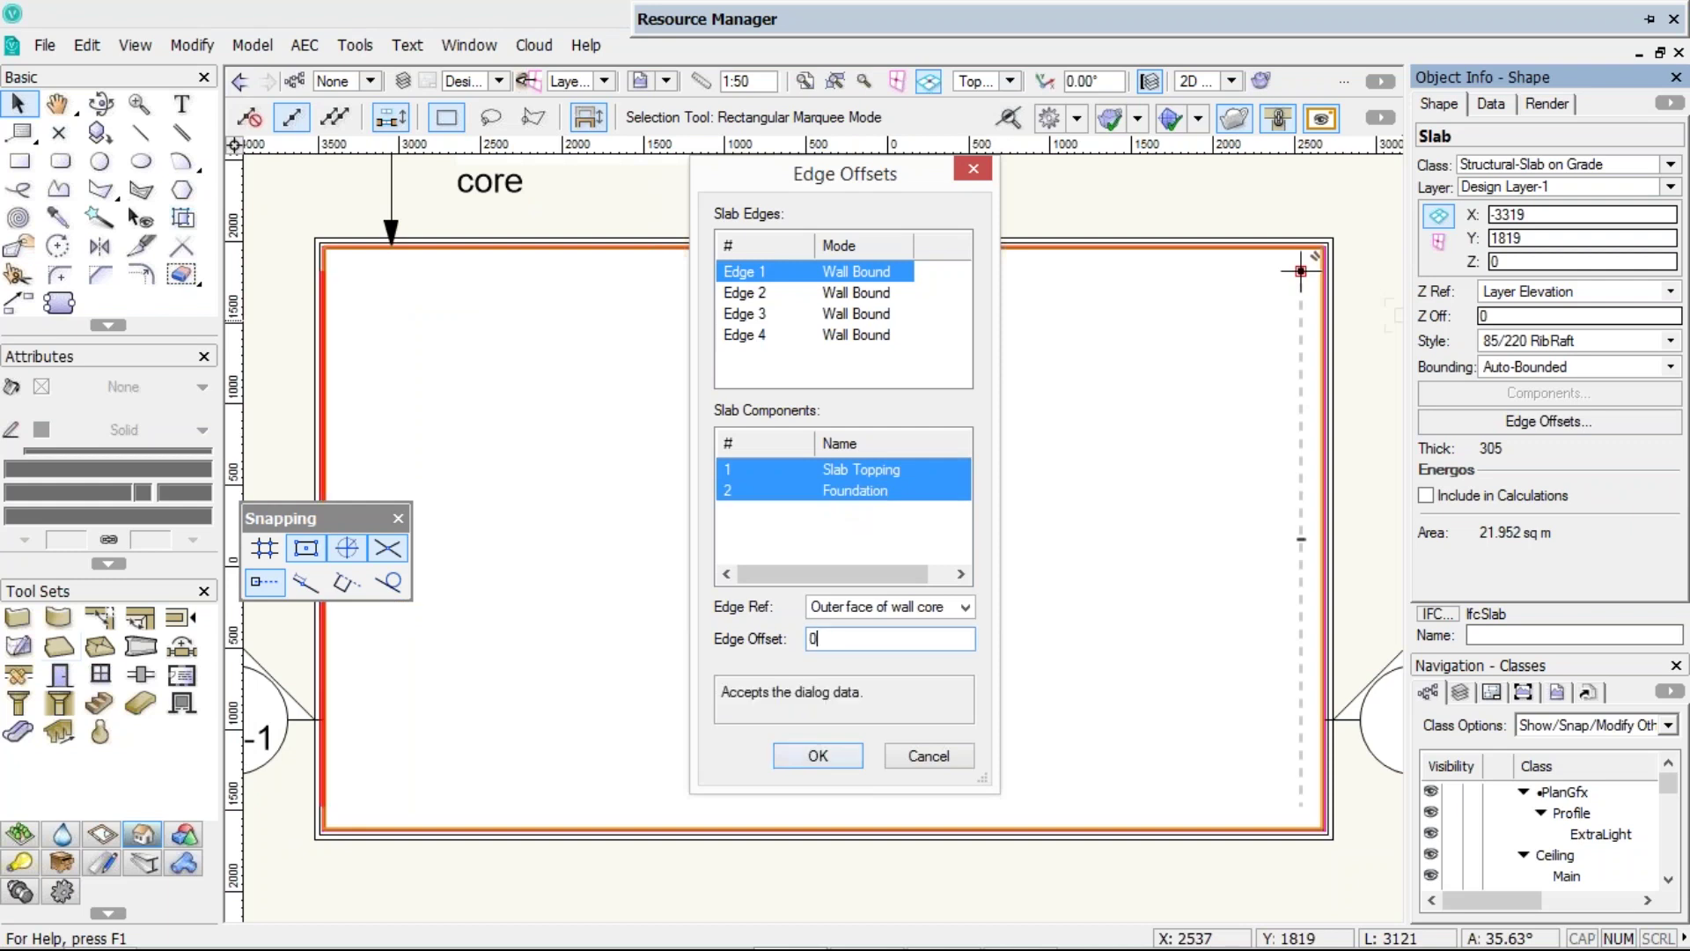
{"action": "left_click", "coordinate": [818, 756]}
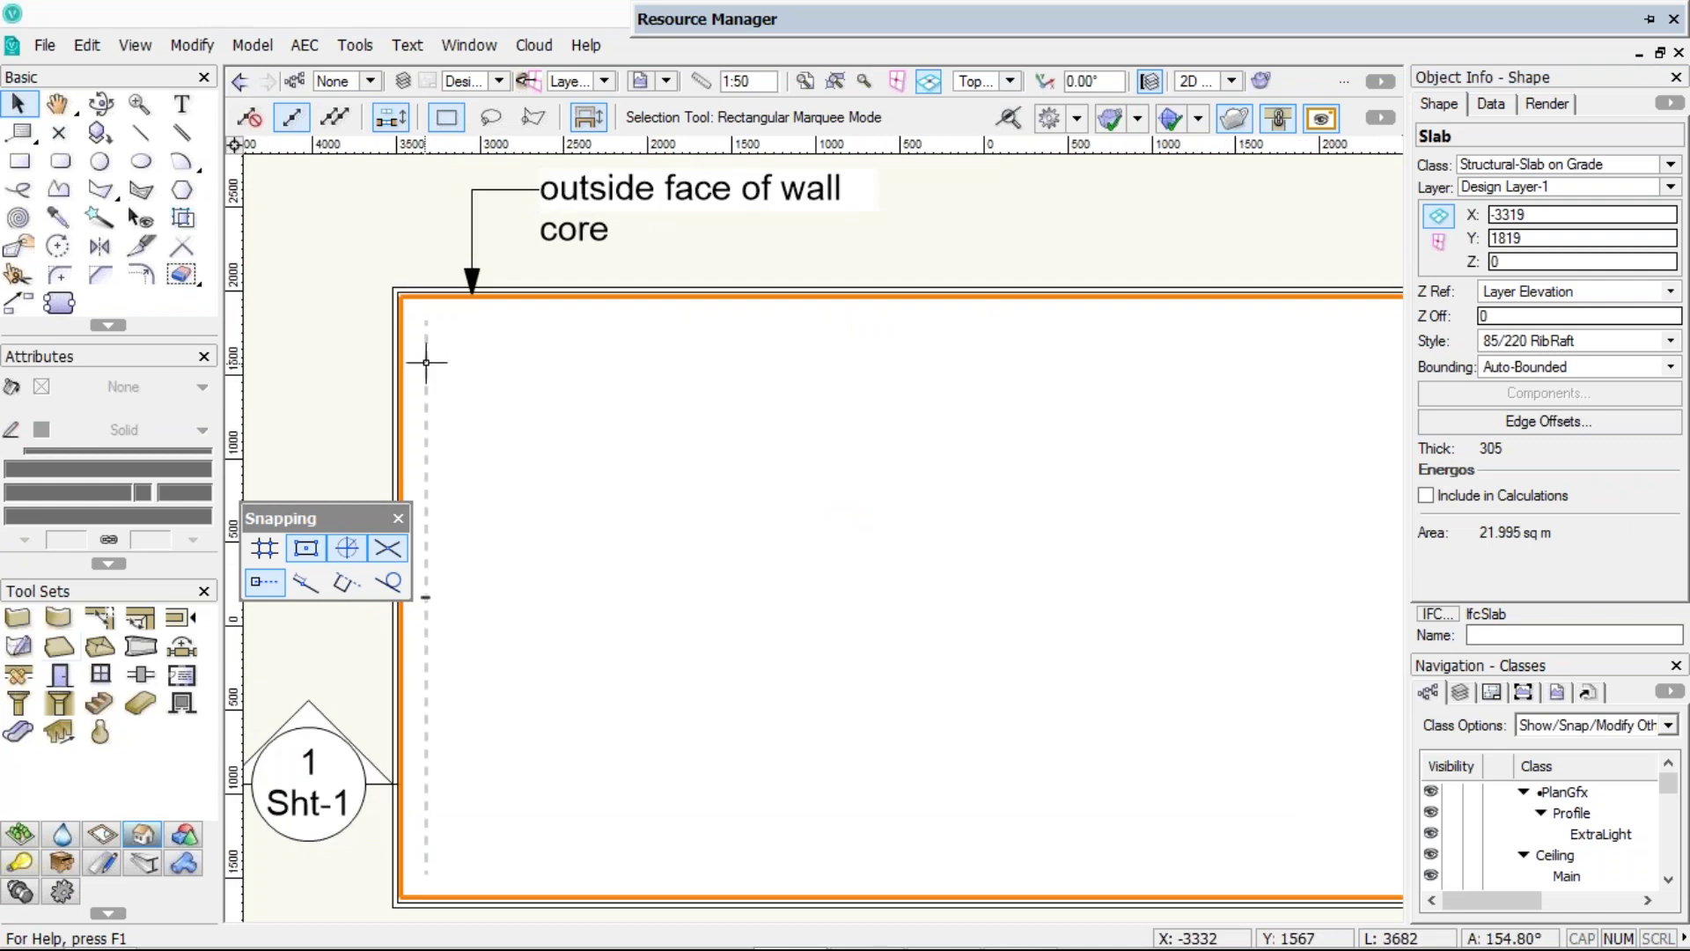
- Delete the room's right-hand wall and move the lower wall outward by about 500 mm
{"action": "scroll", "coordinate": [392, 286], "scroll_direction": "up", "scroll_amount": 7}
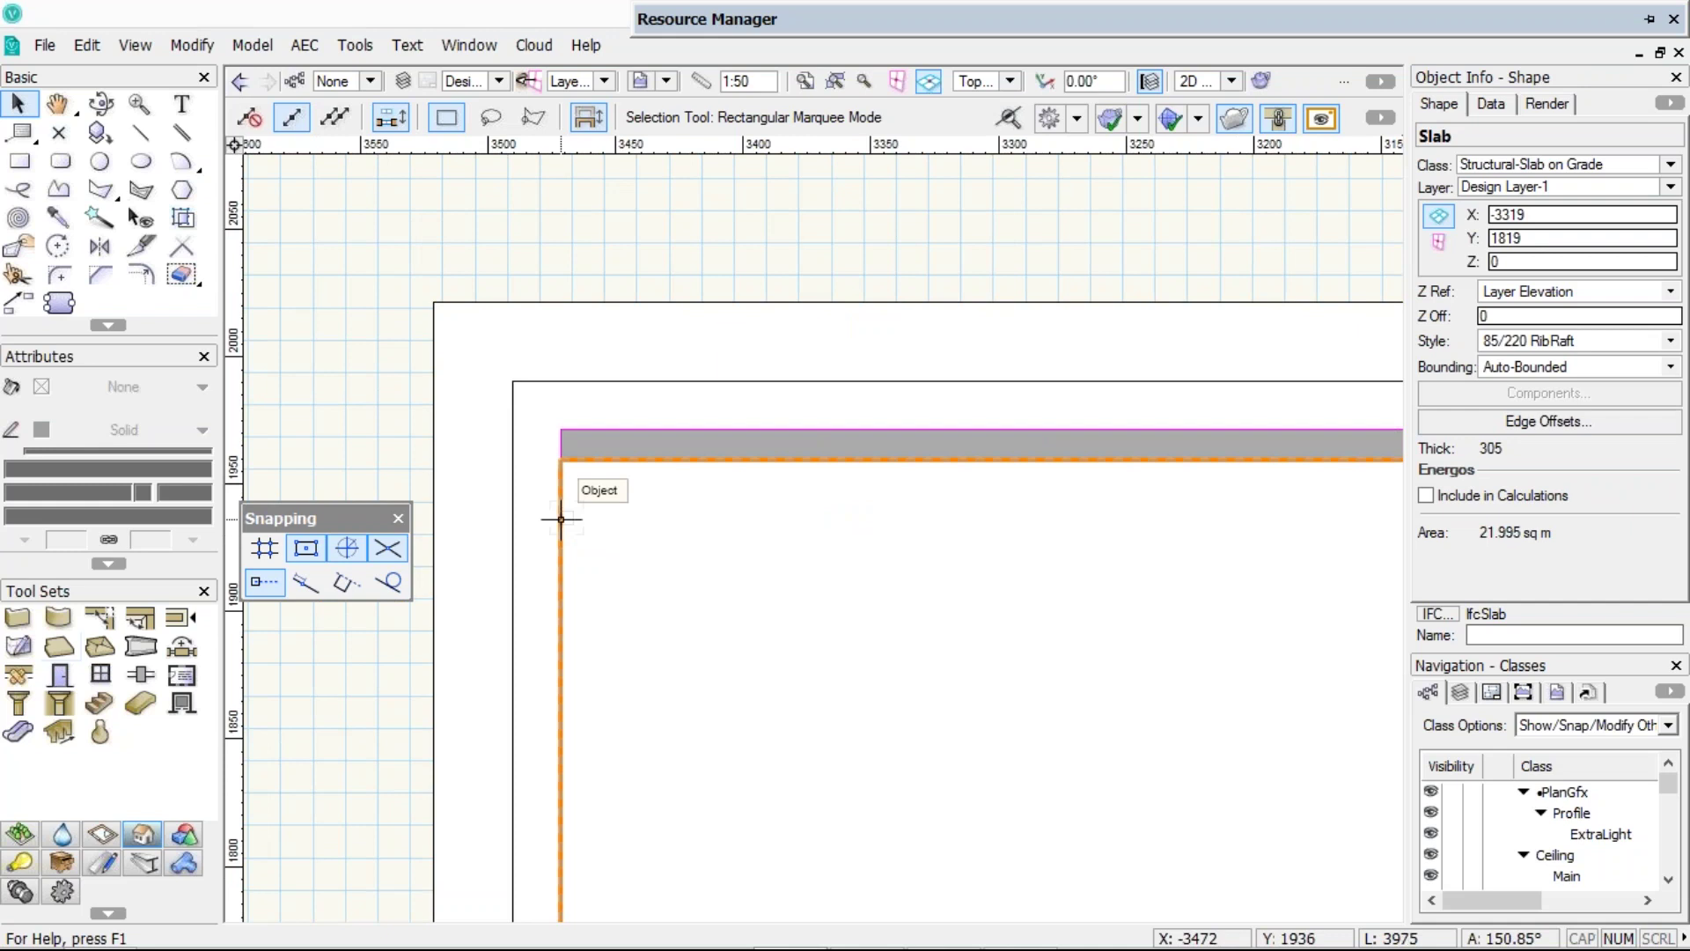
{"action": "scroll", "coordinate": [582, 524], "scroll_direction": "down", "scroll_amount": 6}
{"action": "scroll", "coordinate": [688, 569], "scroll_direction": "down", "scroll_amount": 1}
{"action": "middle_click_drag", "start_coordinate": [746, 629], "coordinate": [582, 329]}
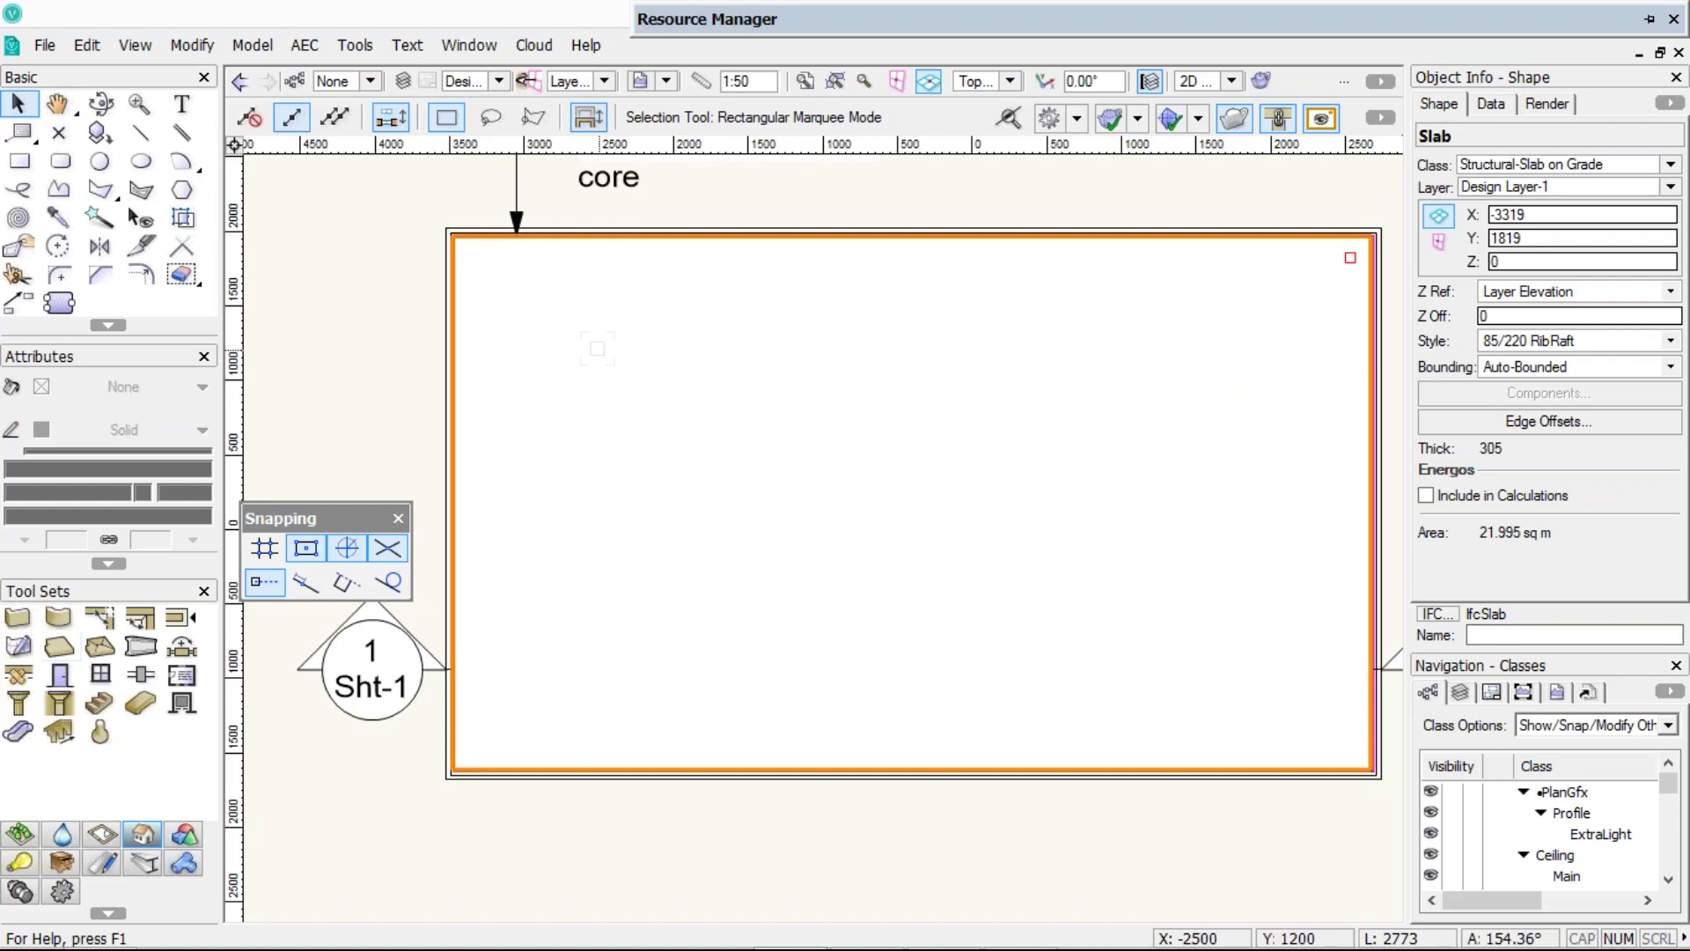
{"action": "middle_click_drag", "start_coordinate": [597, 348], "coordinate": [508, 351]}
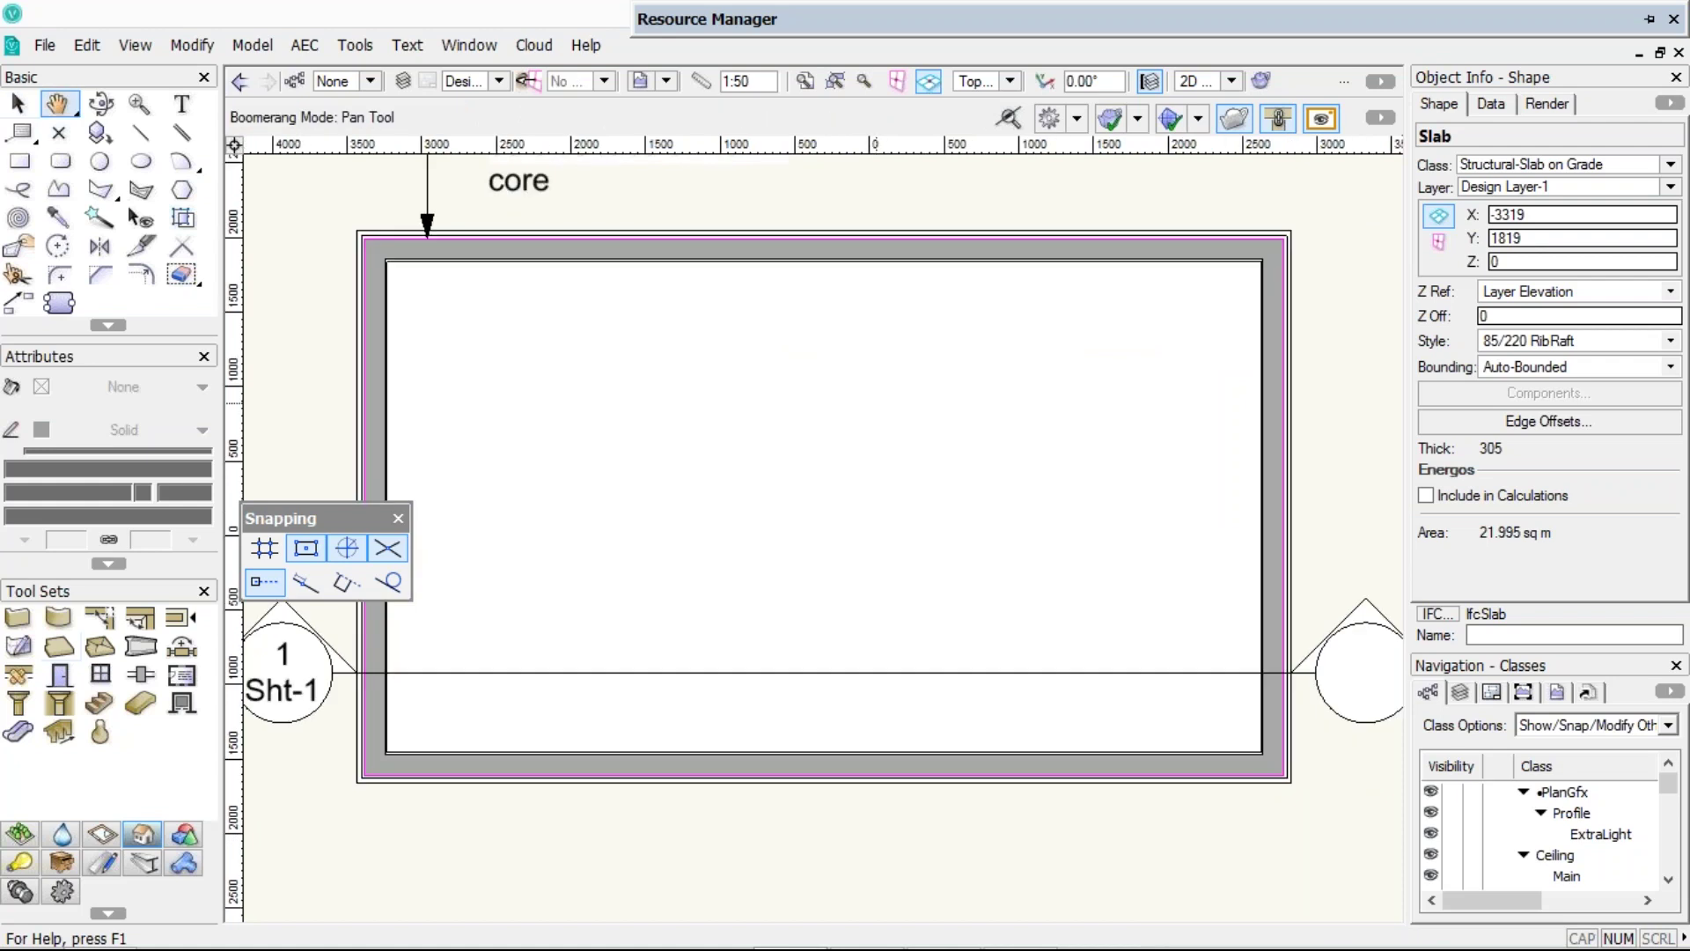
{"action": "middle_click_drag", "start_coordinate": [1248, 397], "coordinate": [1194, 392]}
{"action": "key", "text": "Delete"}
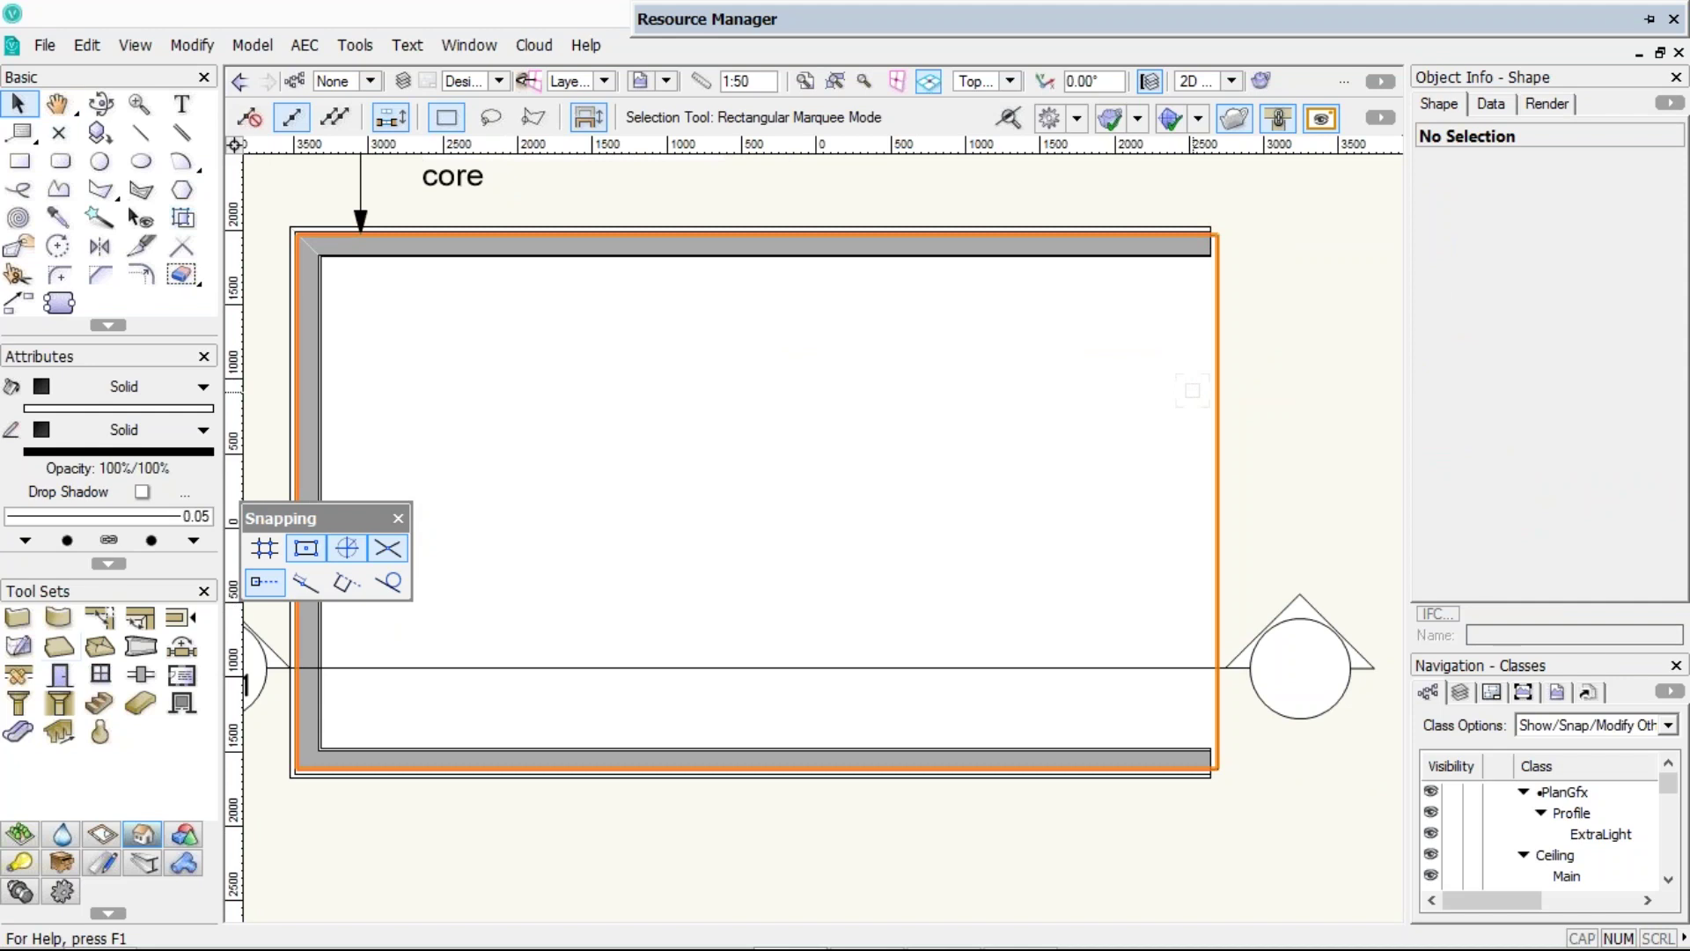
{"action": "left_click", "coordinate": [1193, 391]}
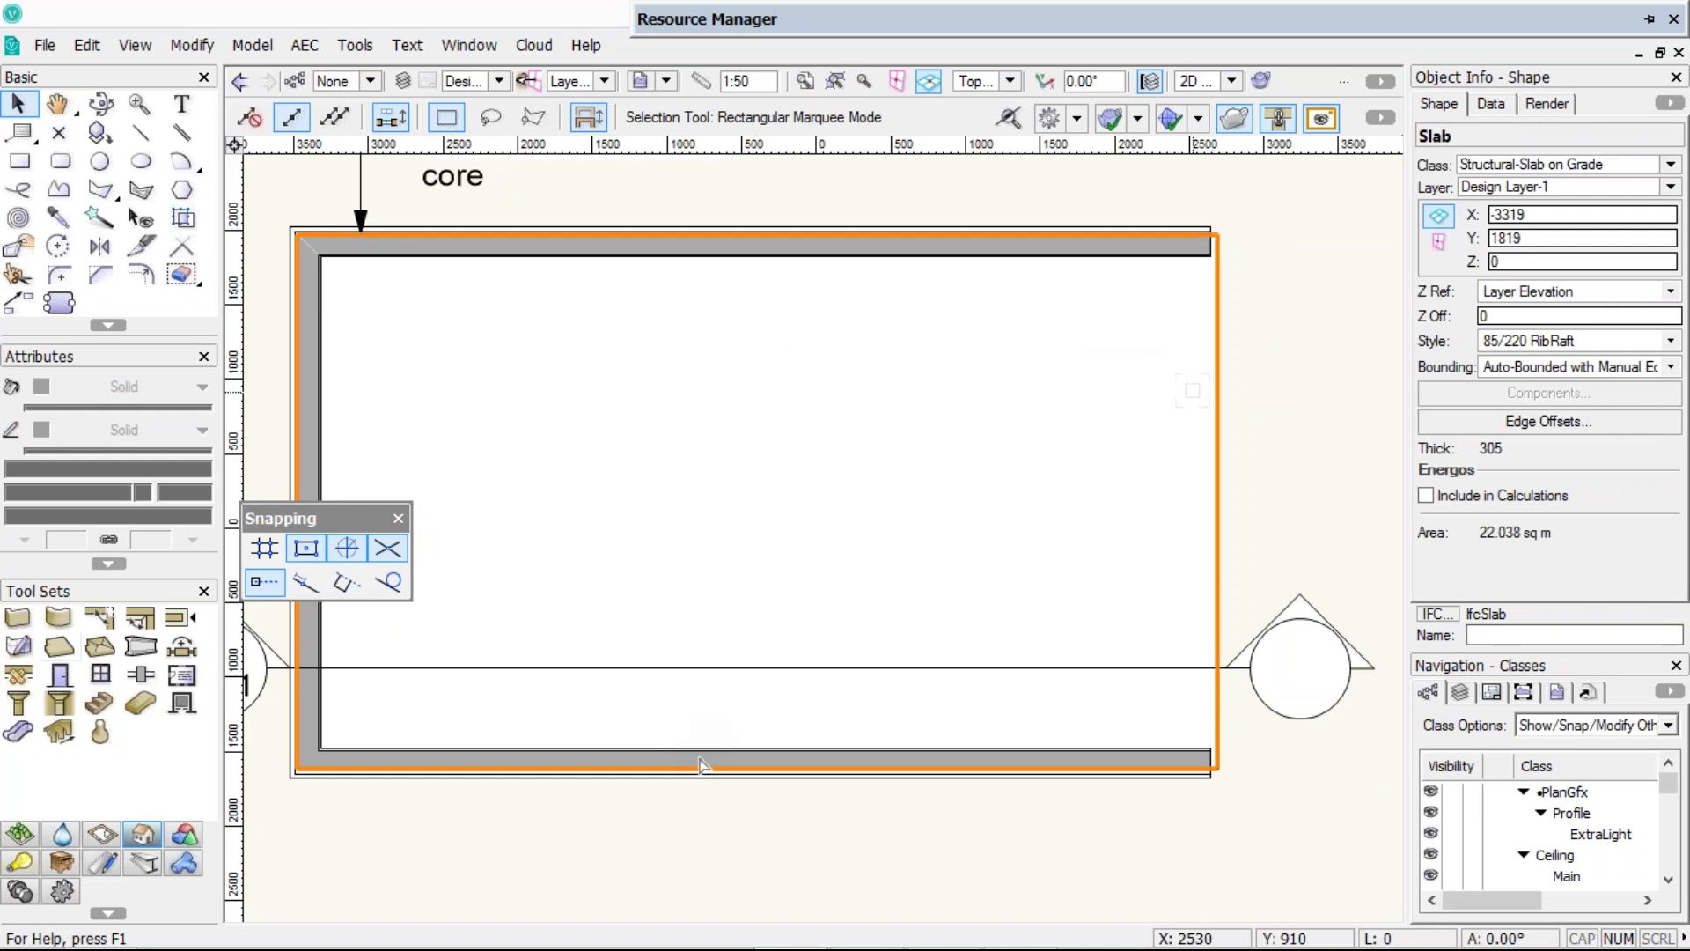
{"action": "left_click_drag", "start_coordinate": [701, 764], "coordinate": [695, 841]}
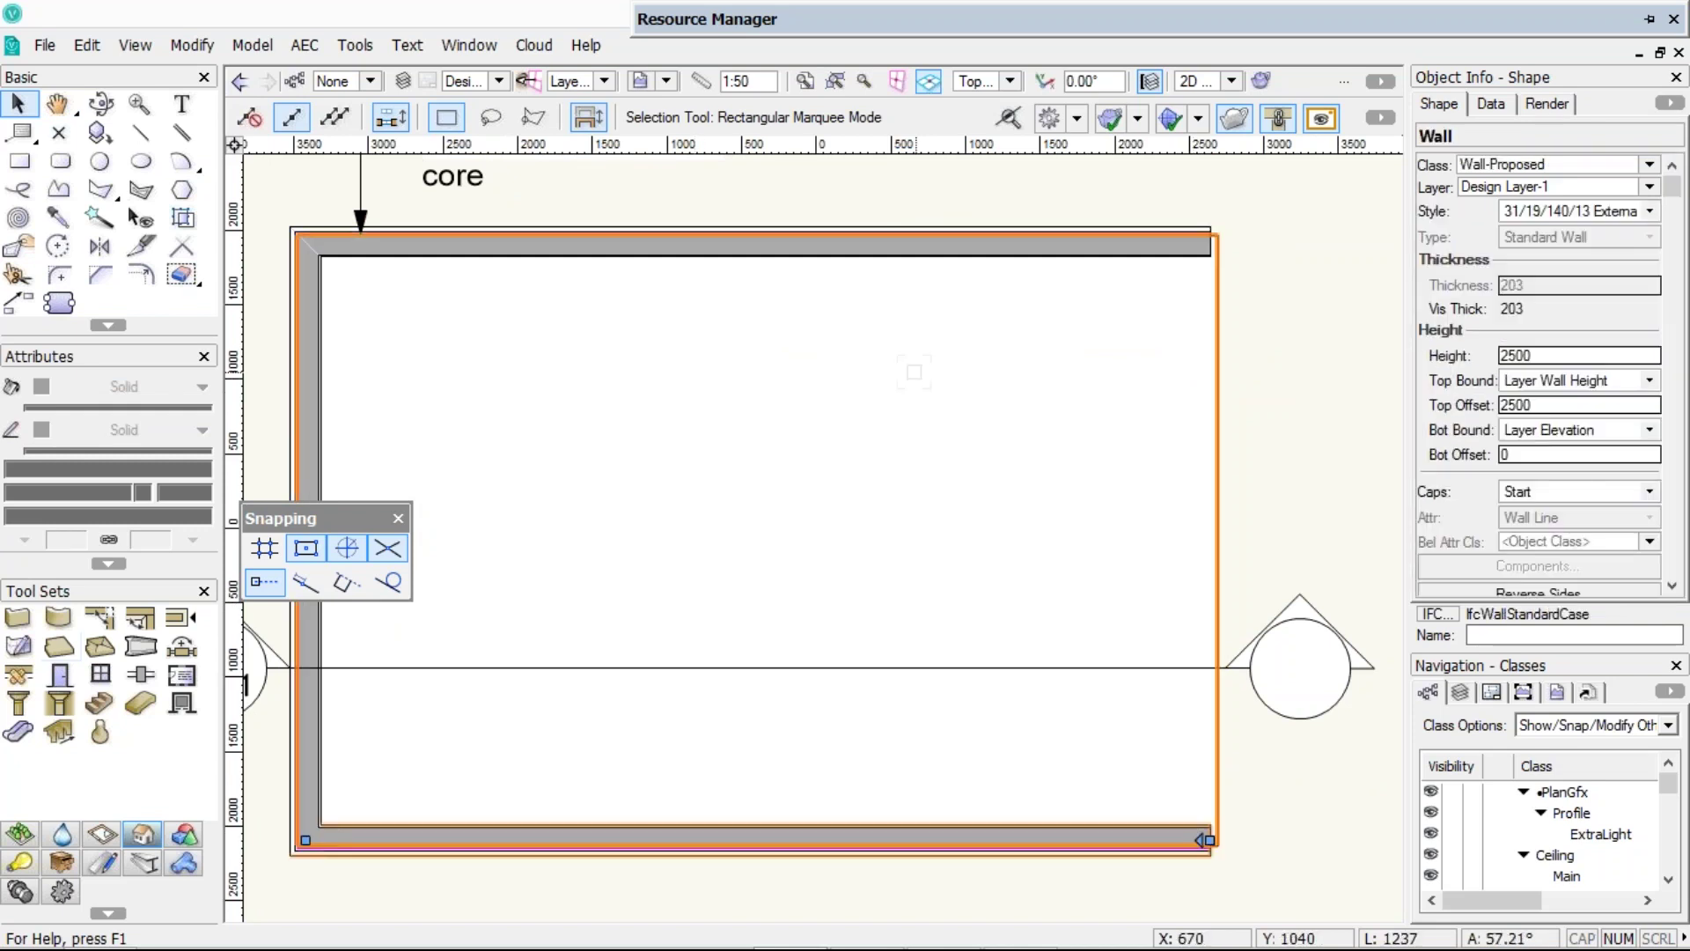
- Edit the slab's manual edges, moving the straight open-side edge inward to X 1865, and exit the editing mode
{"action": "right_click", "coordinate": [914, 371]}
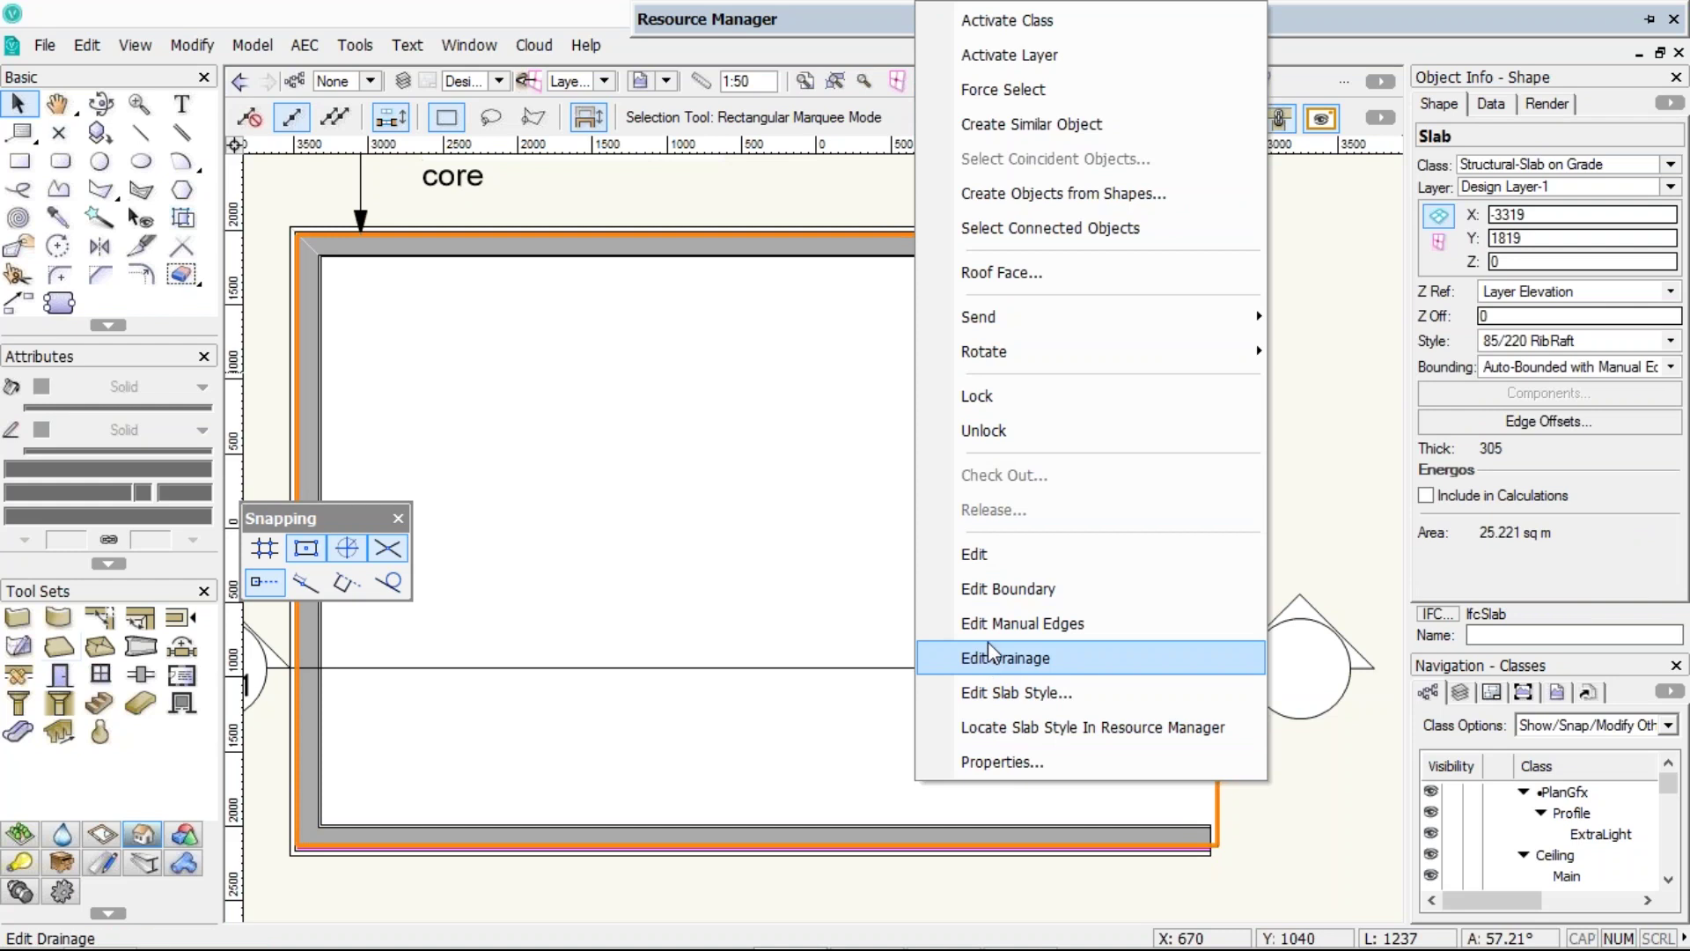
{"action": "left_click", "coordinate": [1021, 623]}
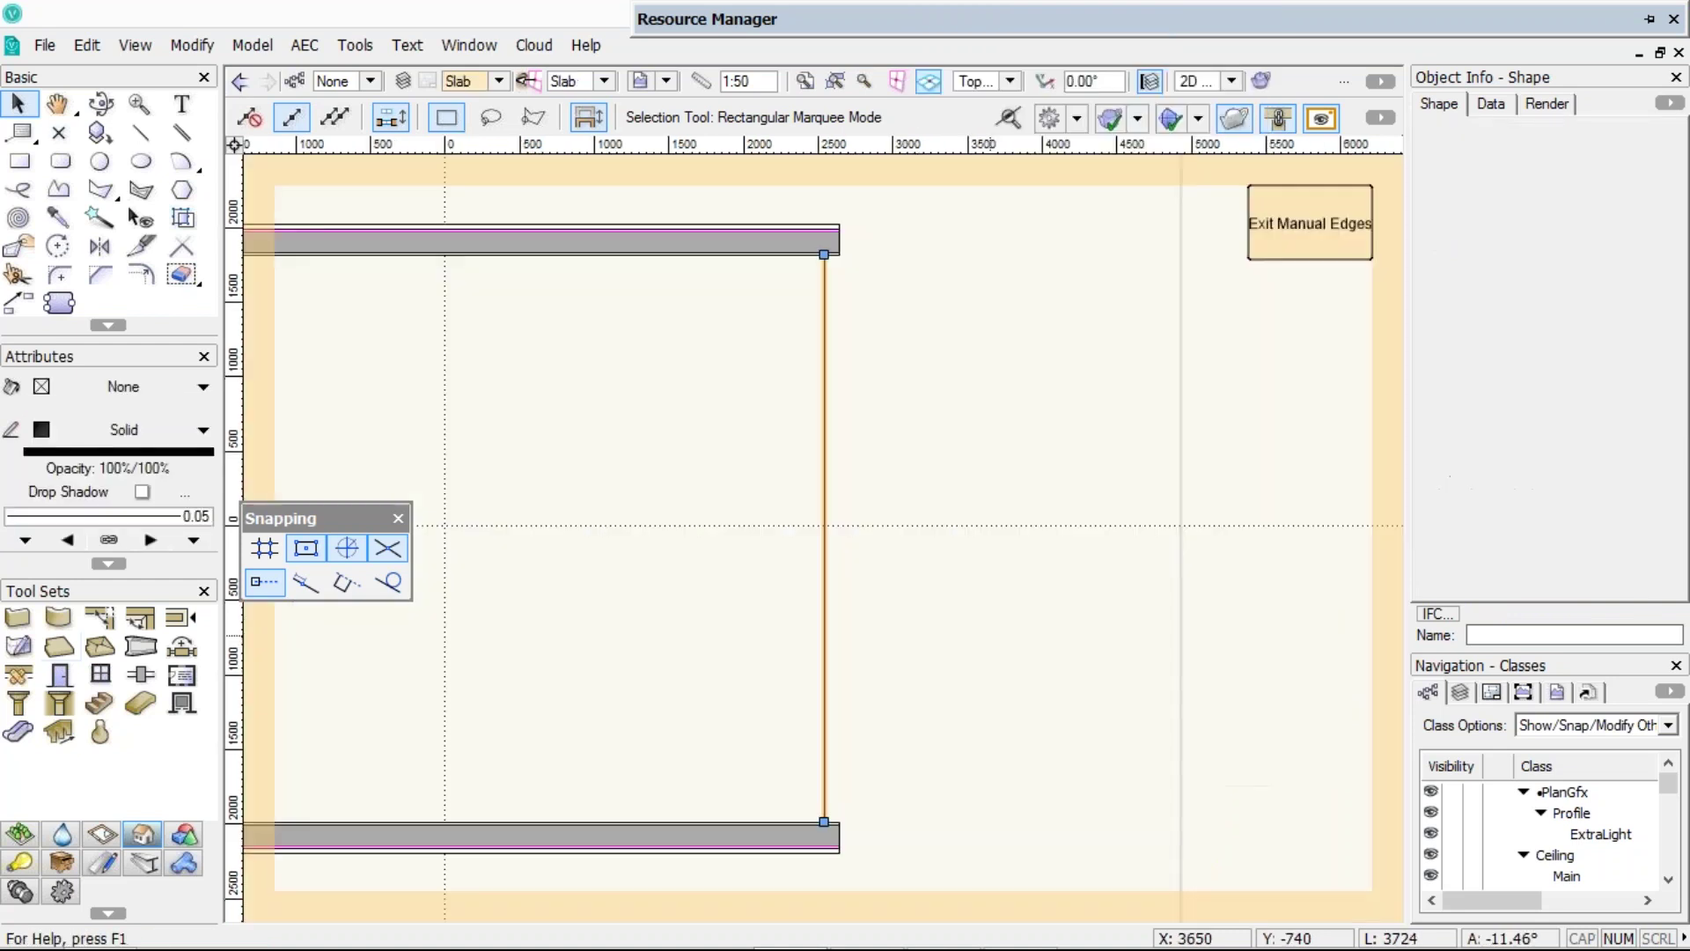
{"action": "left_click_drag", "start_coordinate": [824, 744], "coordinate": [724, 748]}
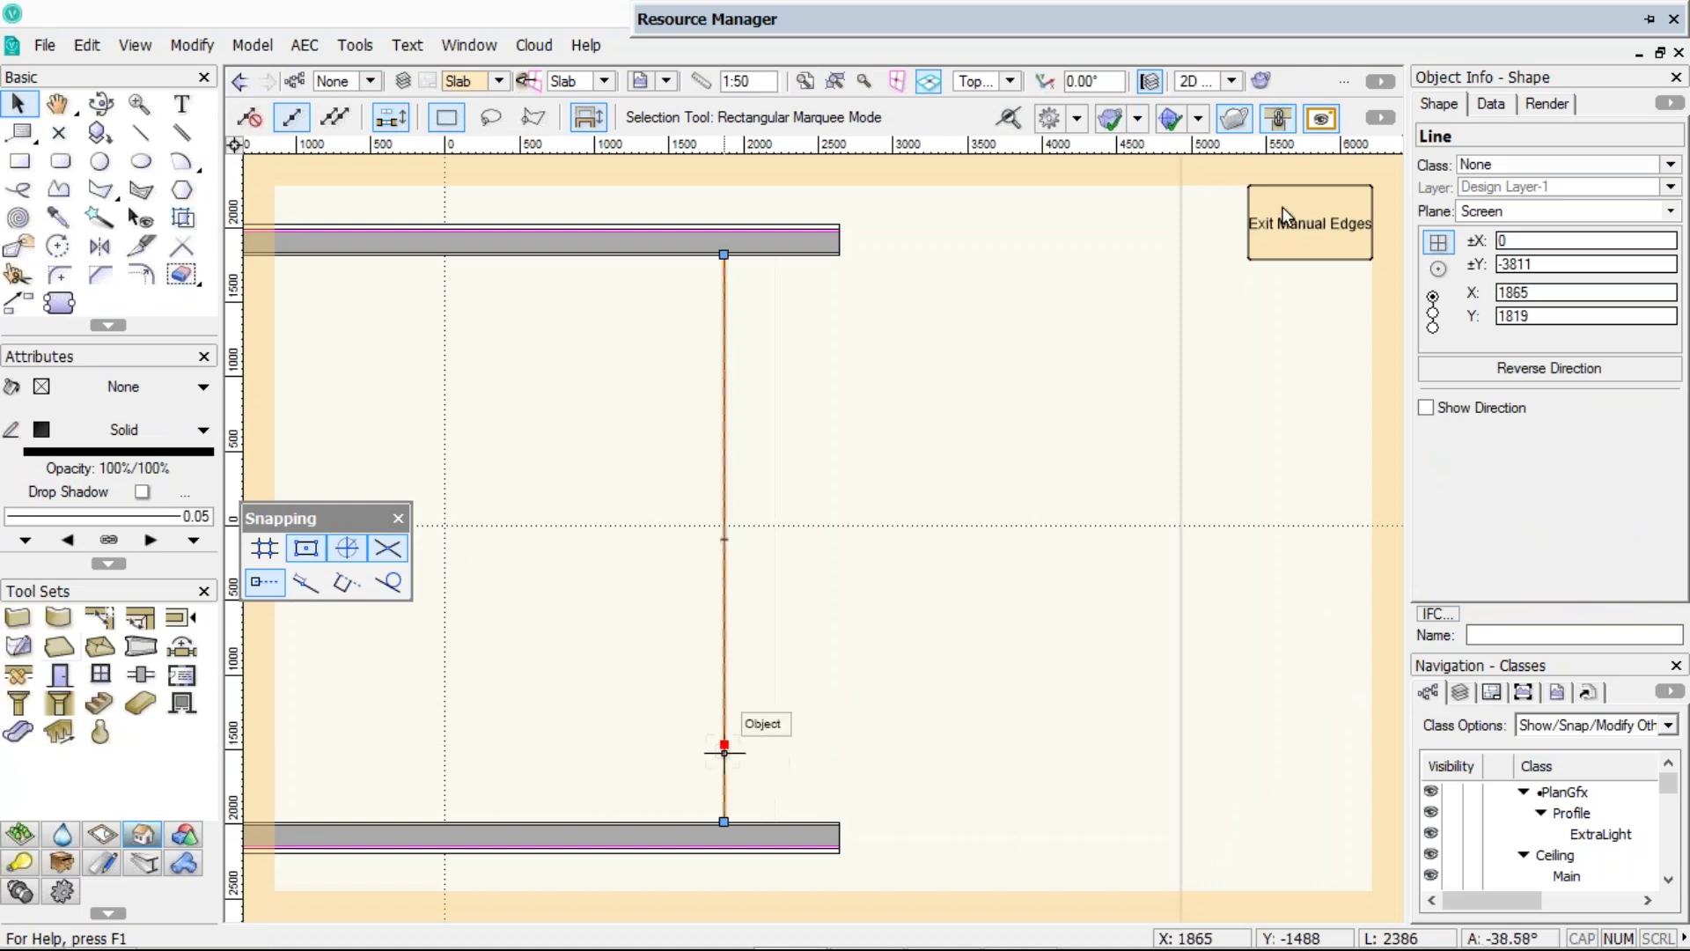
{"action": "left_click", "coordinate": [1283, 212]}
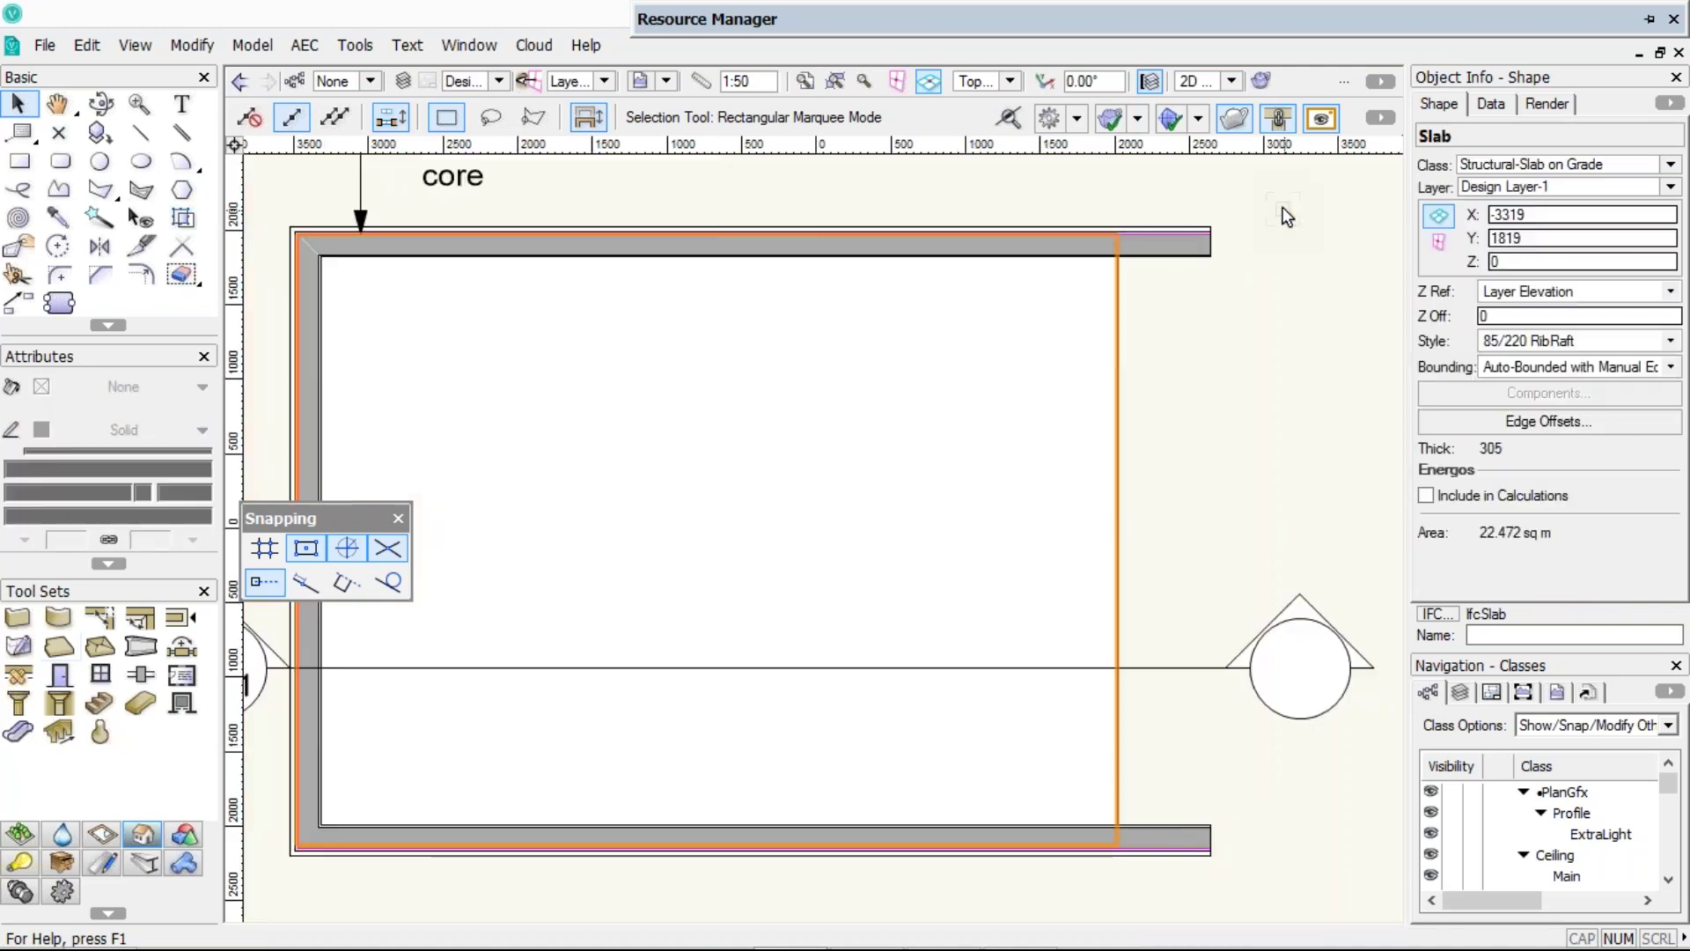
- Reopen the slab's manual edges and draw a two-segment open polygon between the straight edge's endpoints, pointing outward by about 791 mm
{"action": "right_click", "coordinate": [1018, 787]}
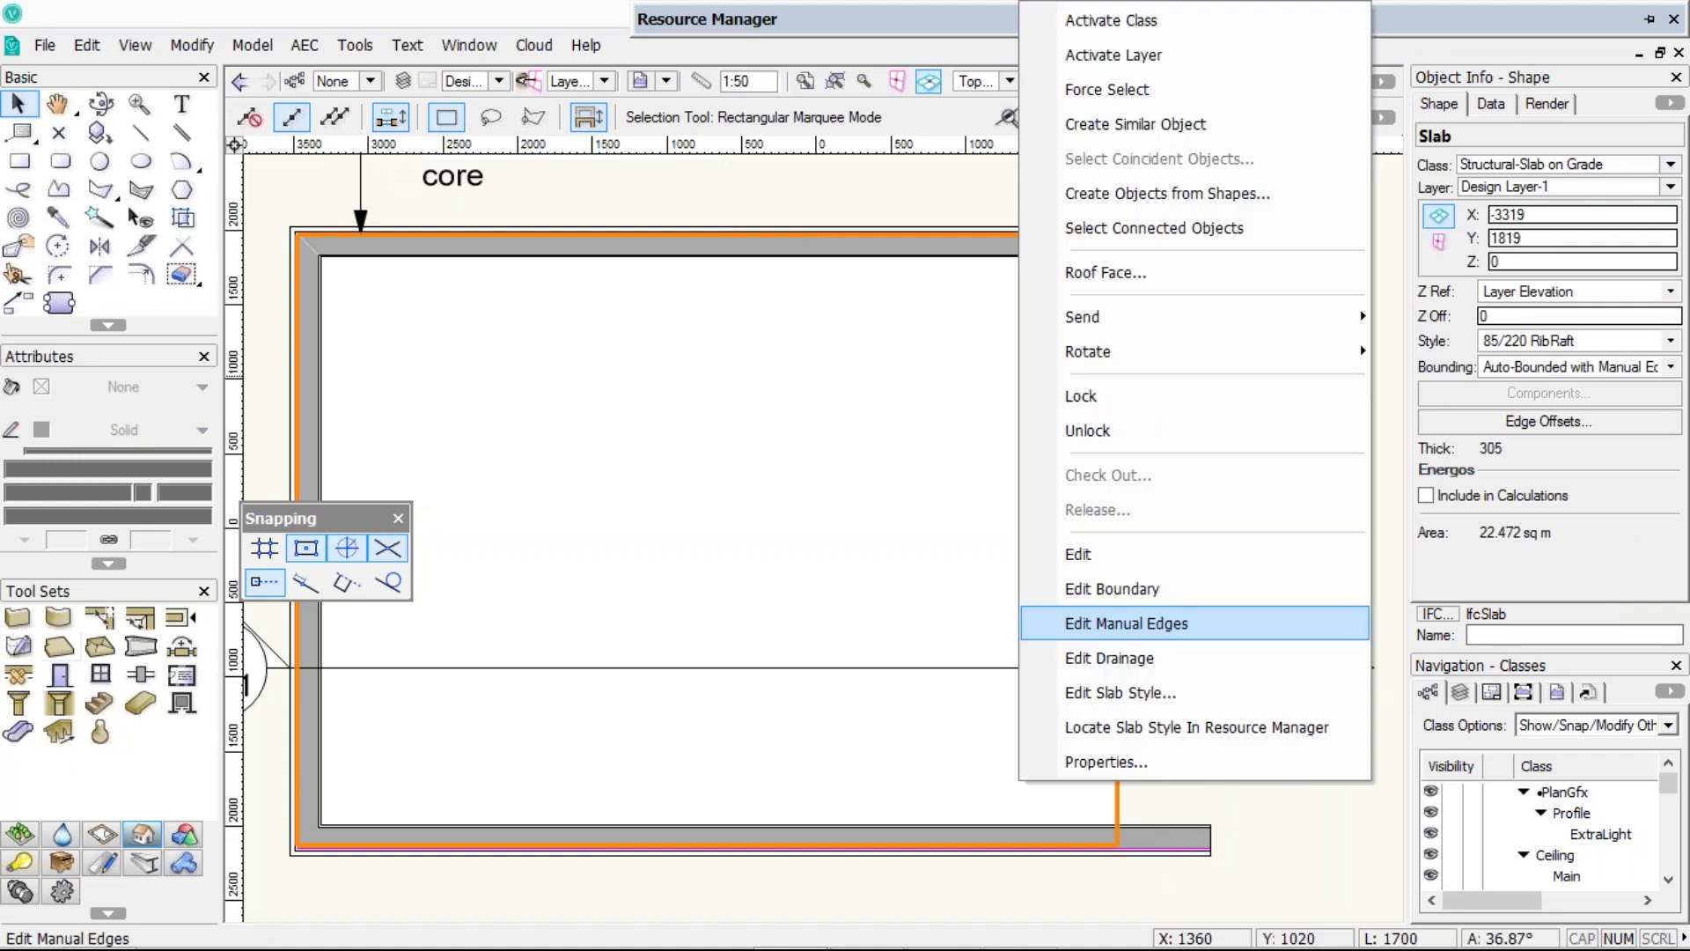
{"action": "left_click", "coordinate": [1133, 622]}
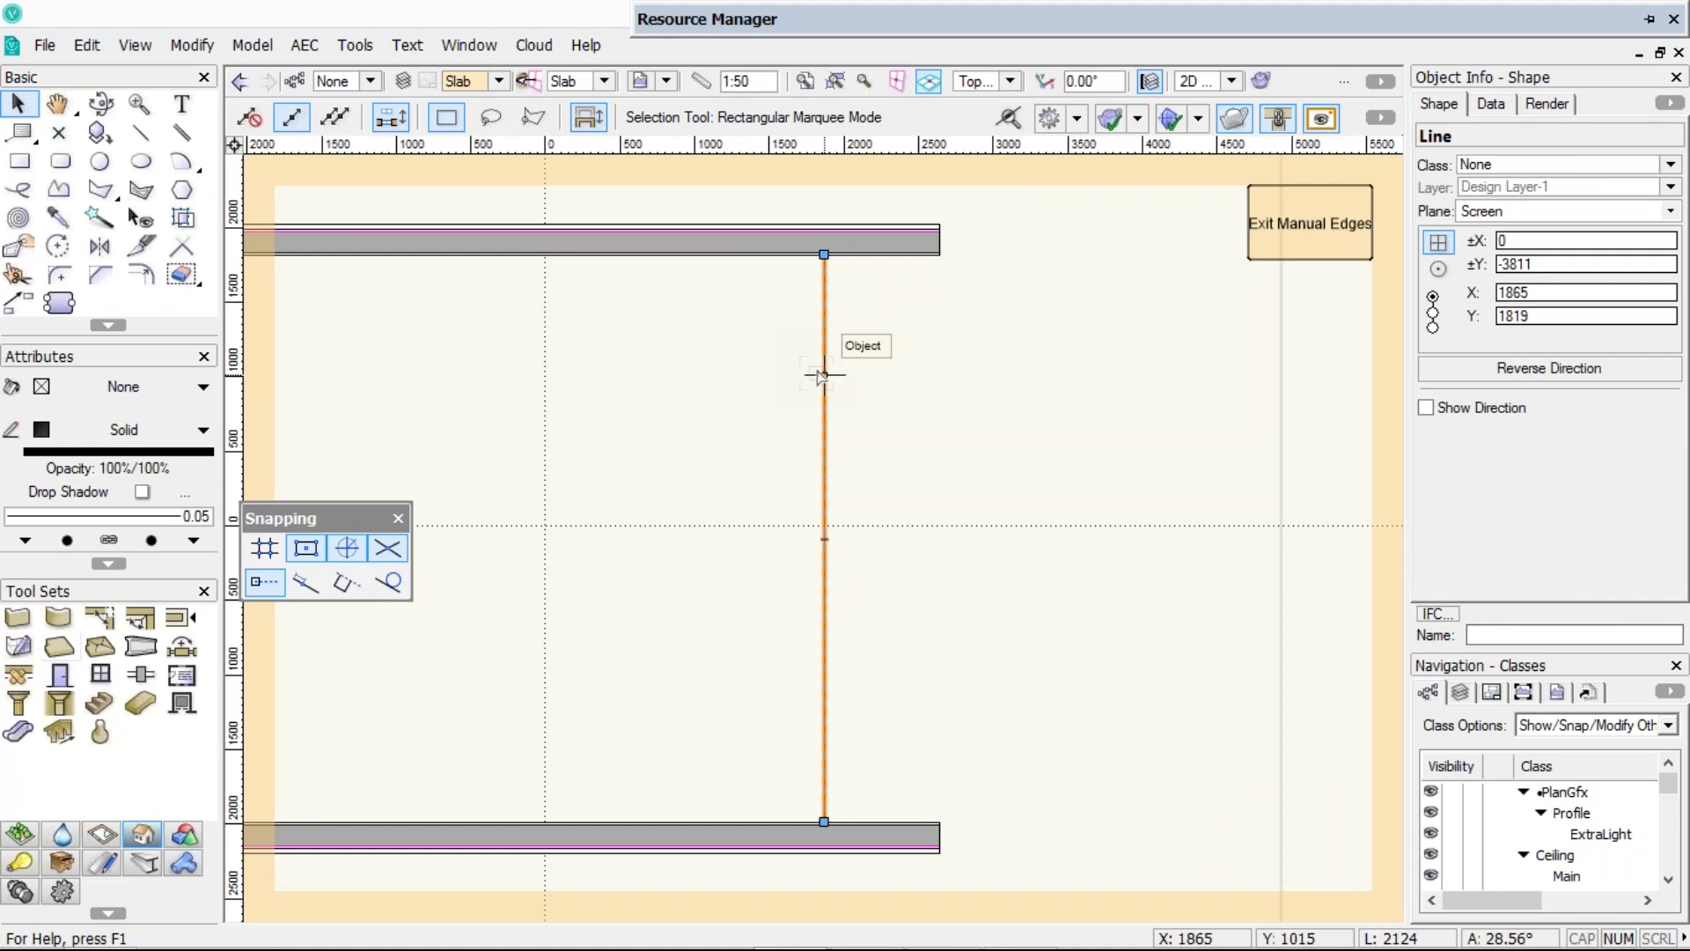
{"action": "key", "text": "3"}
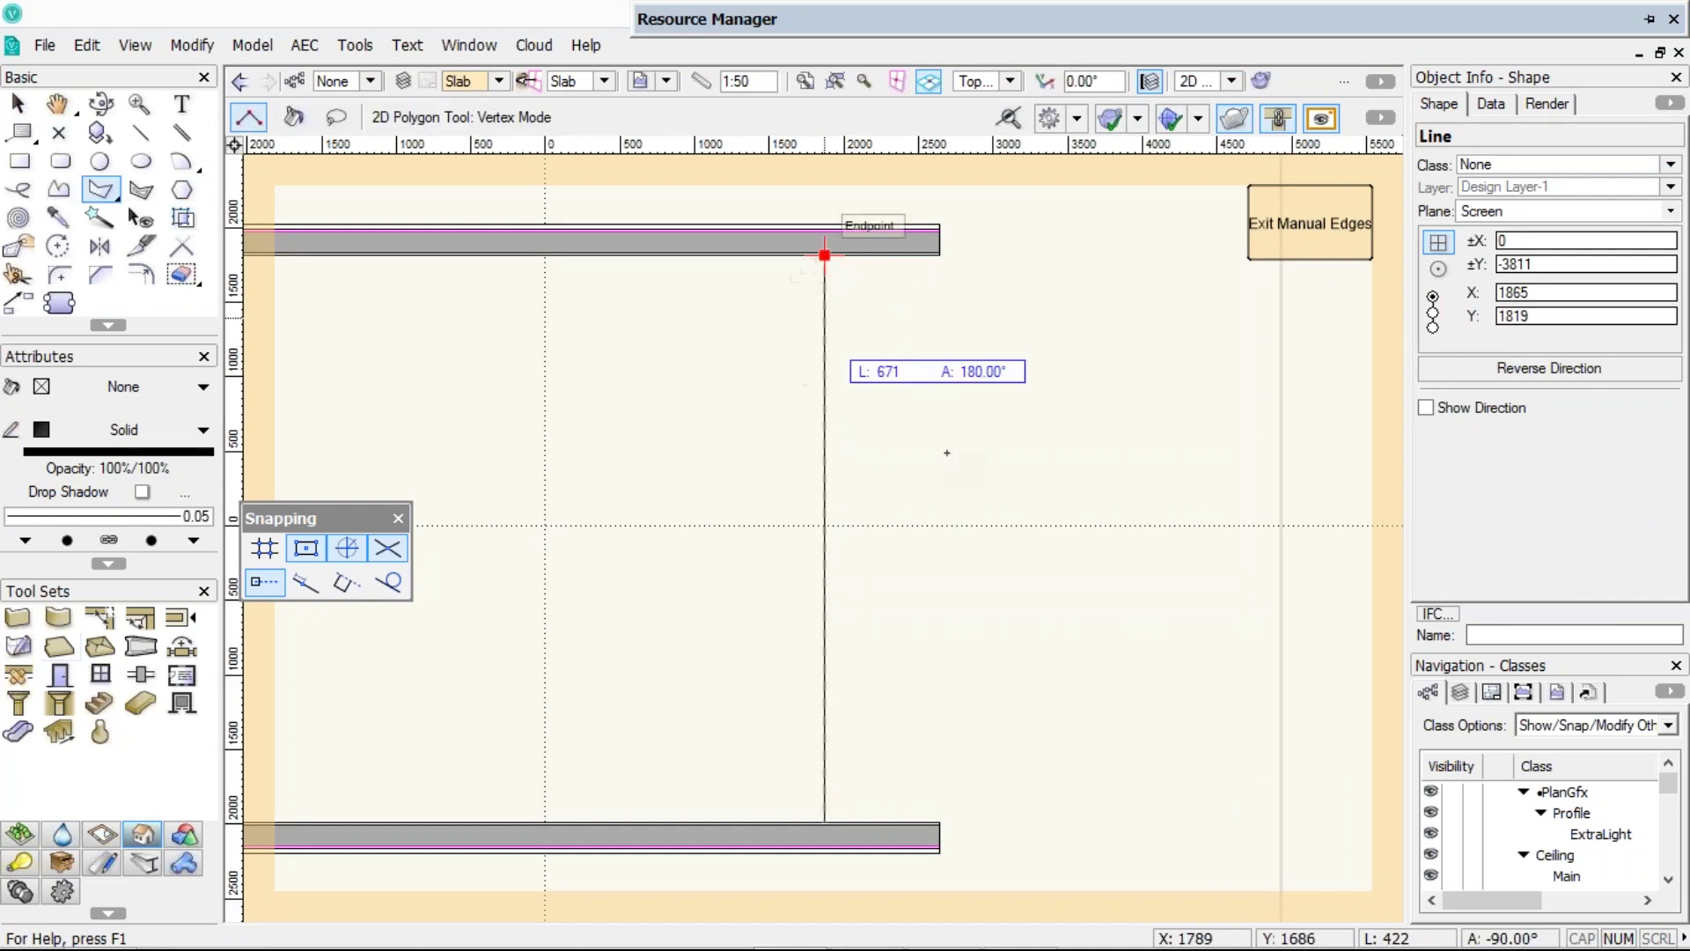
{"action": "left_click", "coordinate": [824, 255]}
{"action": "left_click", "coordinate": [940, 457]}
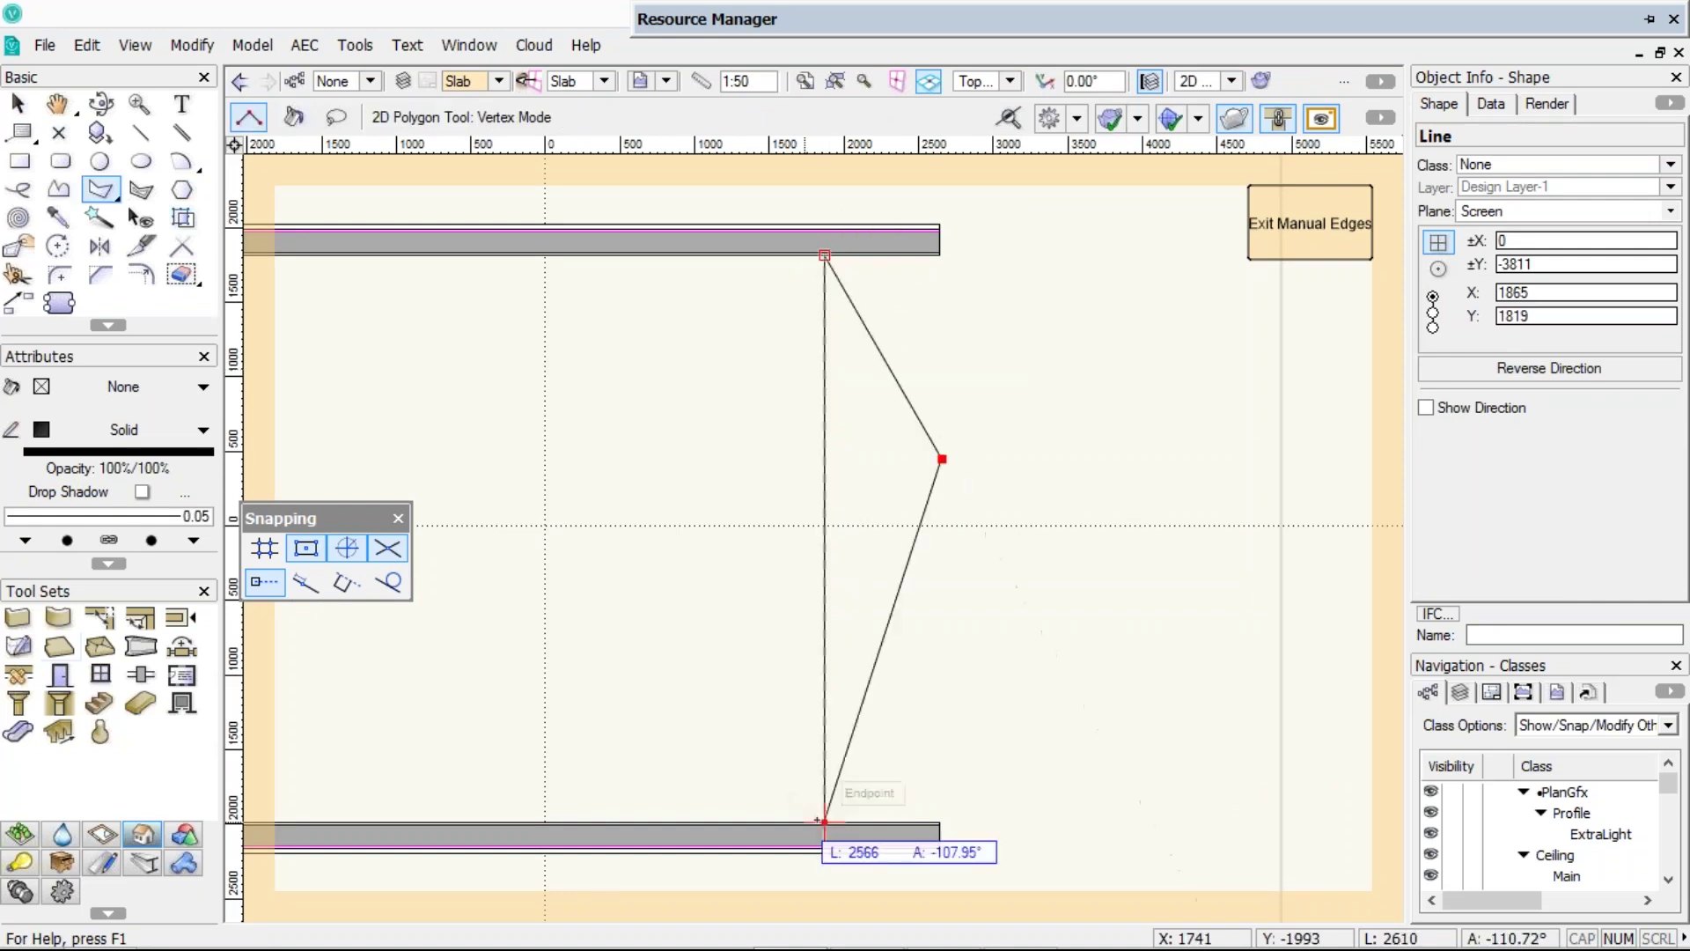
{"action": "double_click", "coordinate": [824, 820]}
{"action": "left_click", "coordinate": [818, 820]}
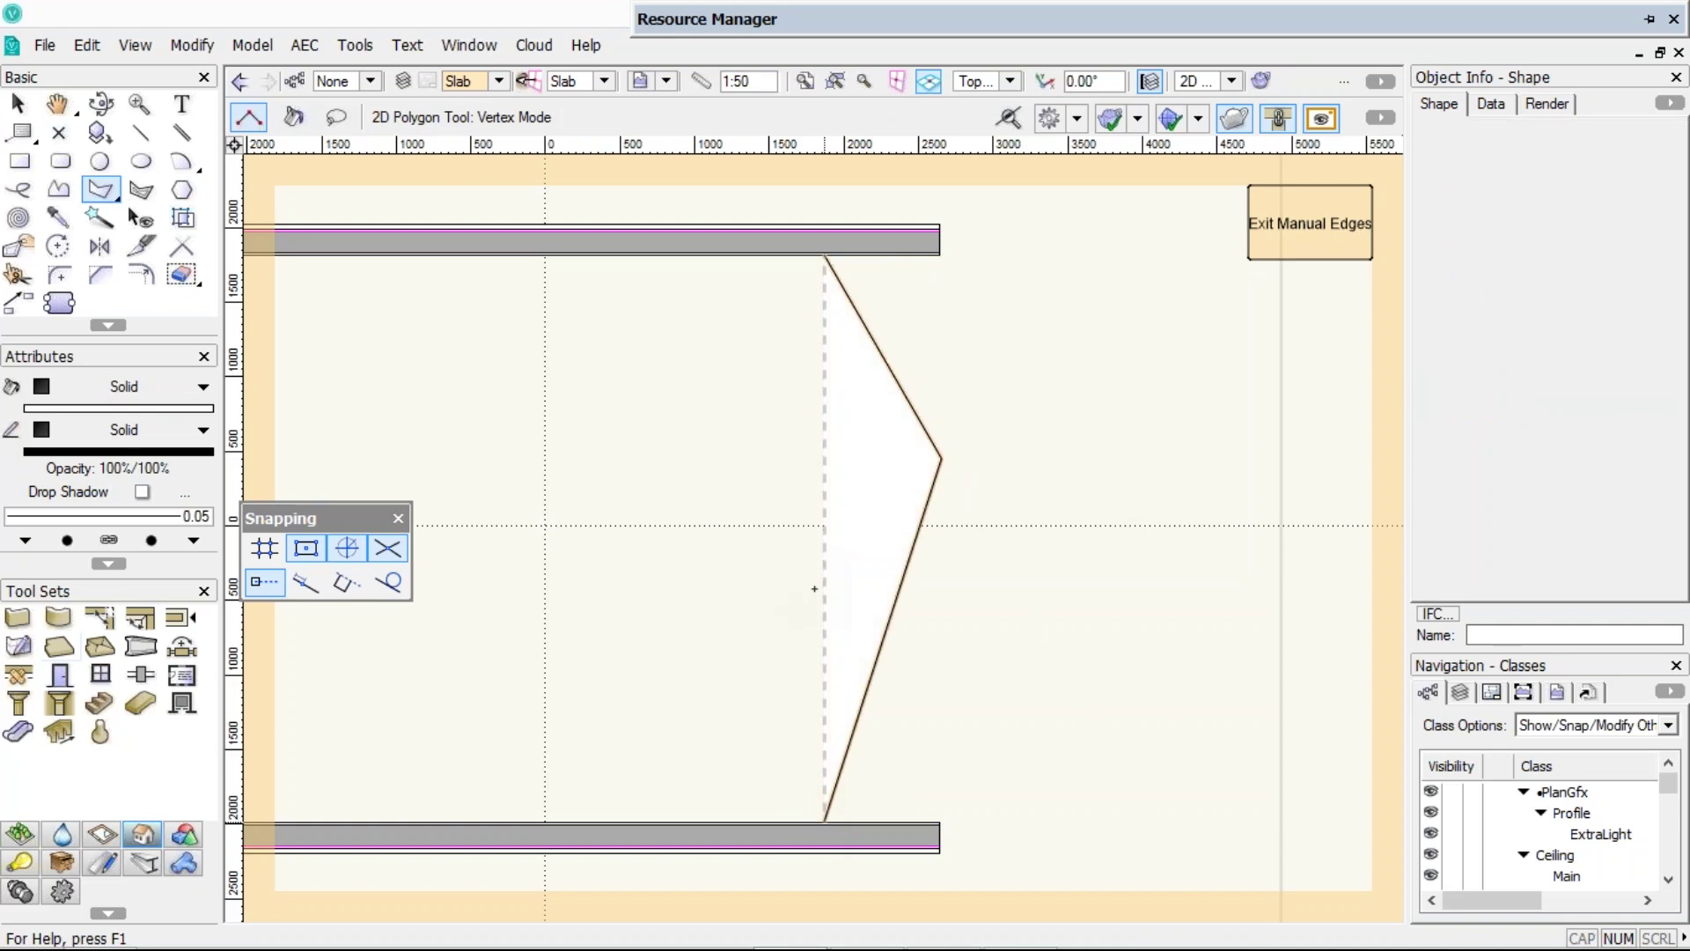
- Delete the original straight line from the manual edges, keeping the polygon, and exit the editing mode
{"action": "key", "text": "x"}
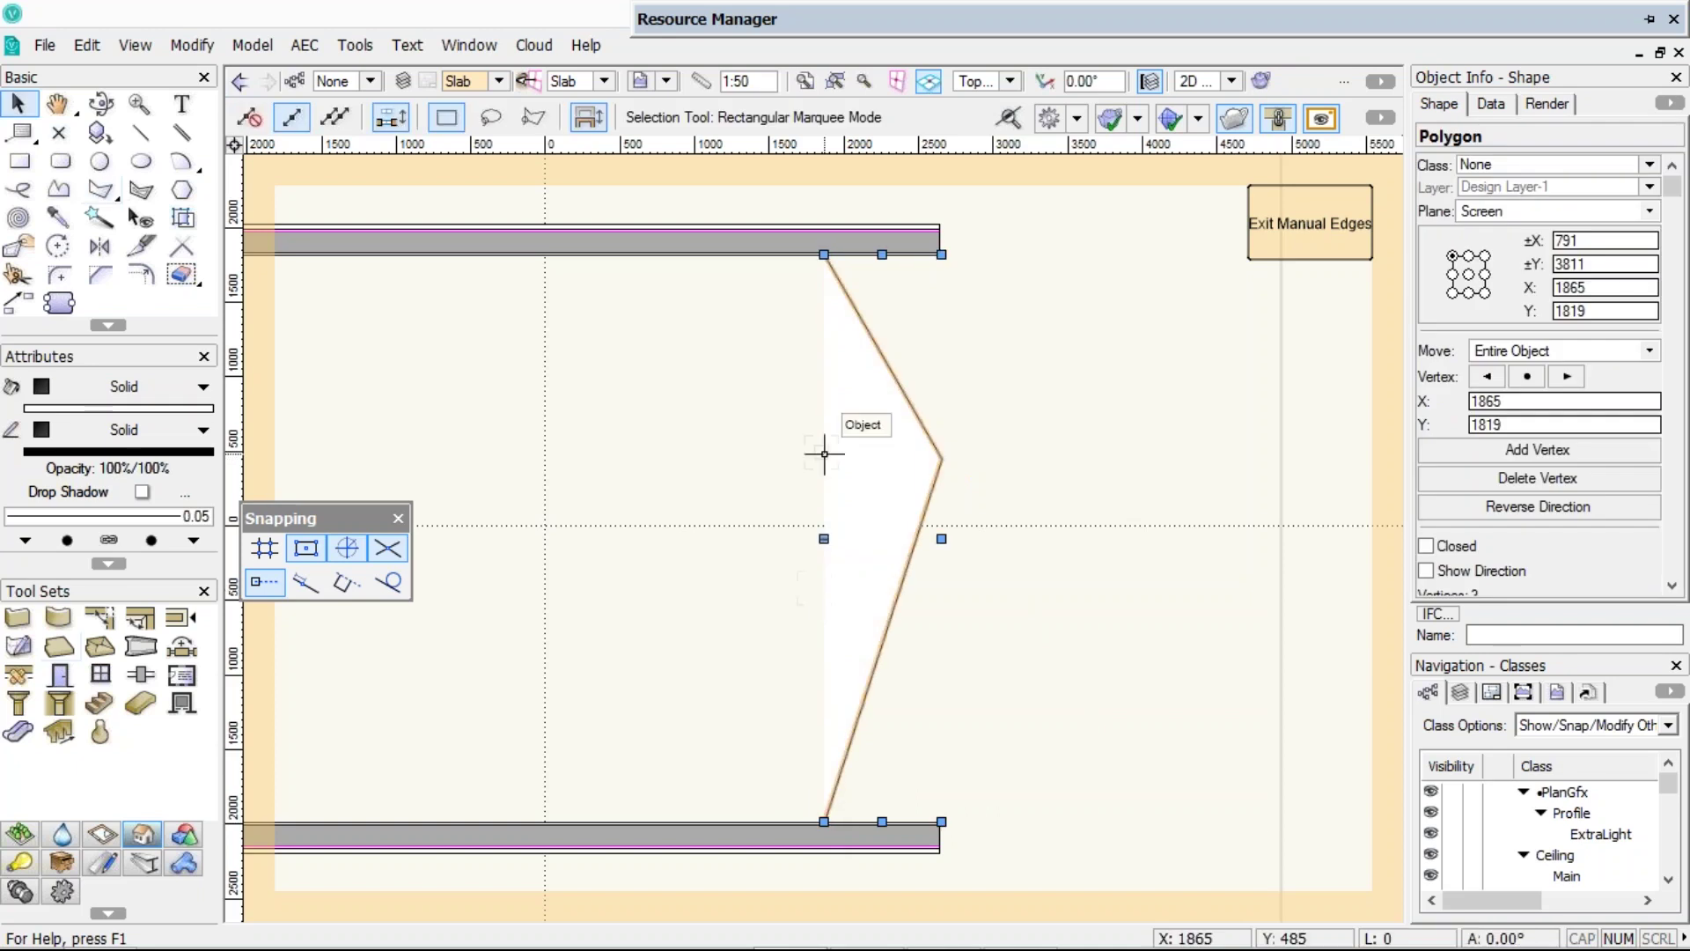
{"action": "left_click", "coordinate": [825, 455]}
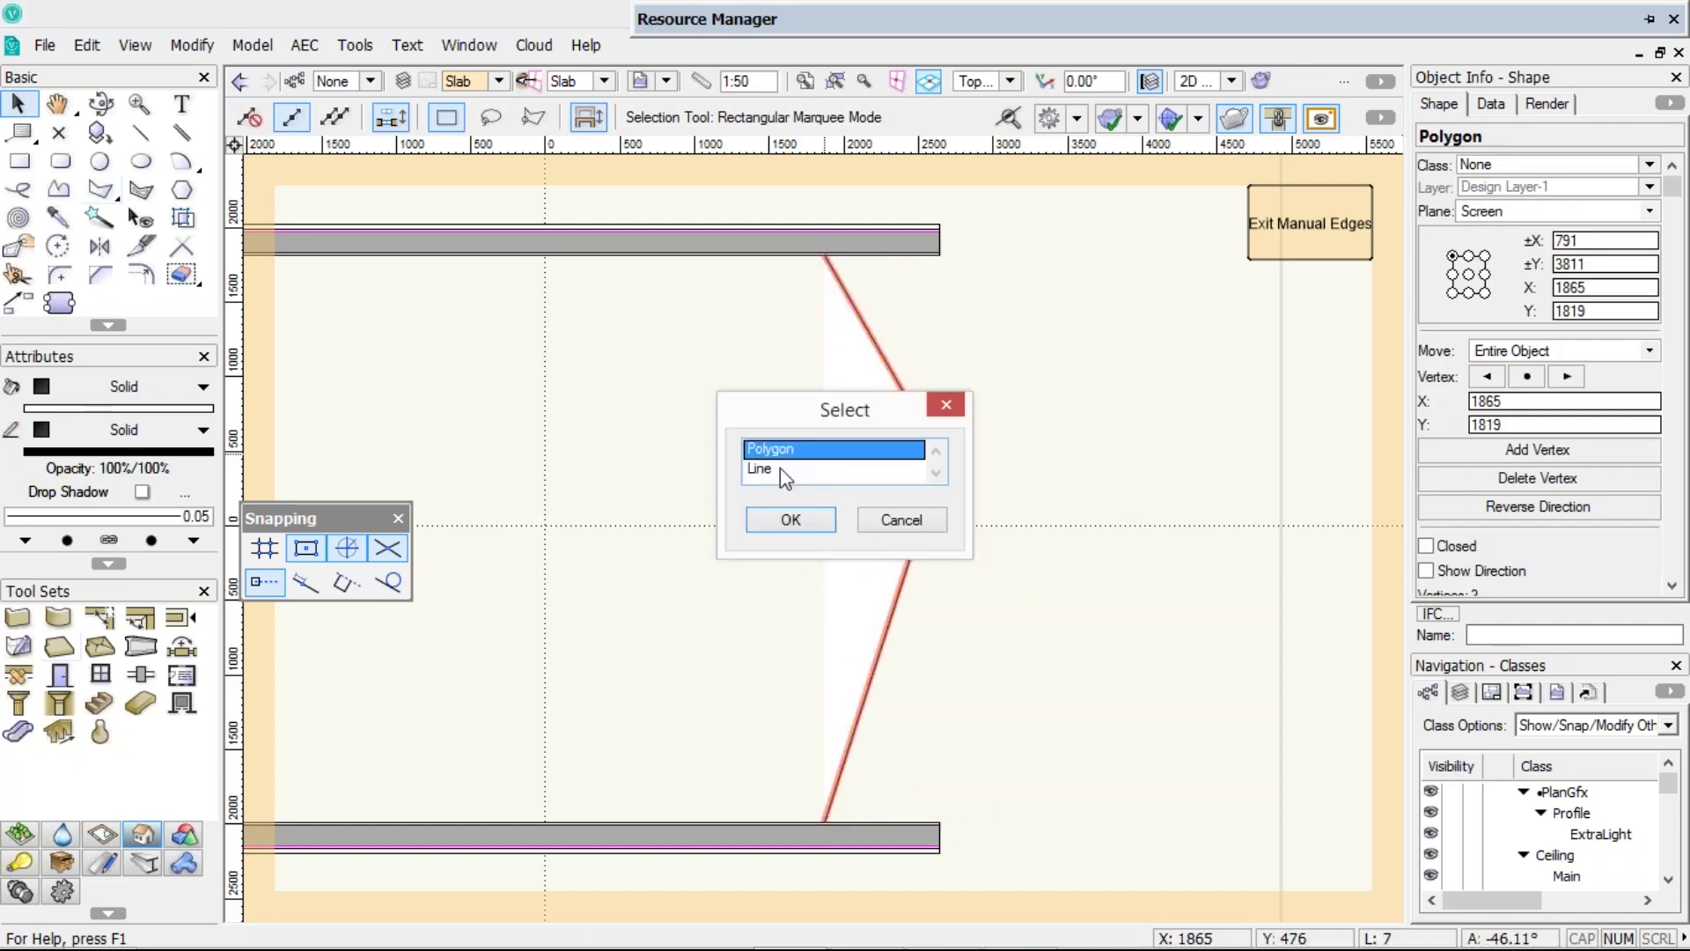
{"action": "left_click", "coordinate": [780, 468]}
{"action": "left_click", "coordinate": [776, 518]}
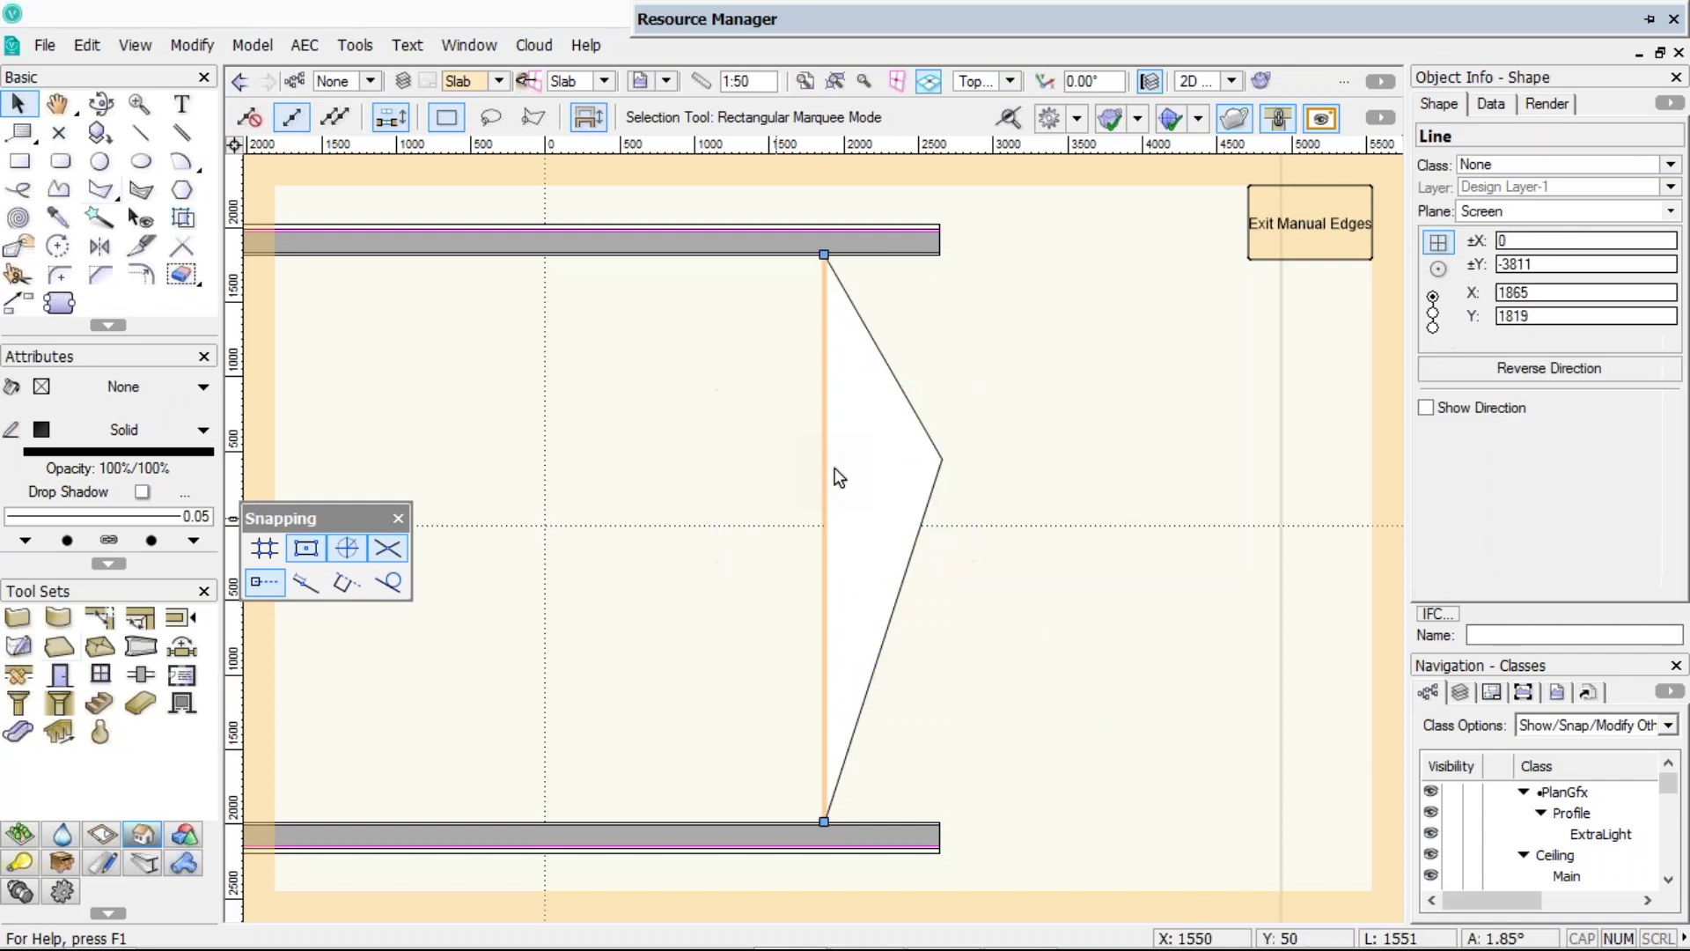
{"action": "key", "text": "Delete"}
{"action": "left_click", "coordinate": [1278, 238]}
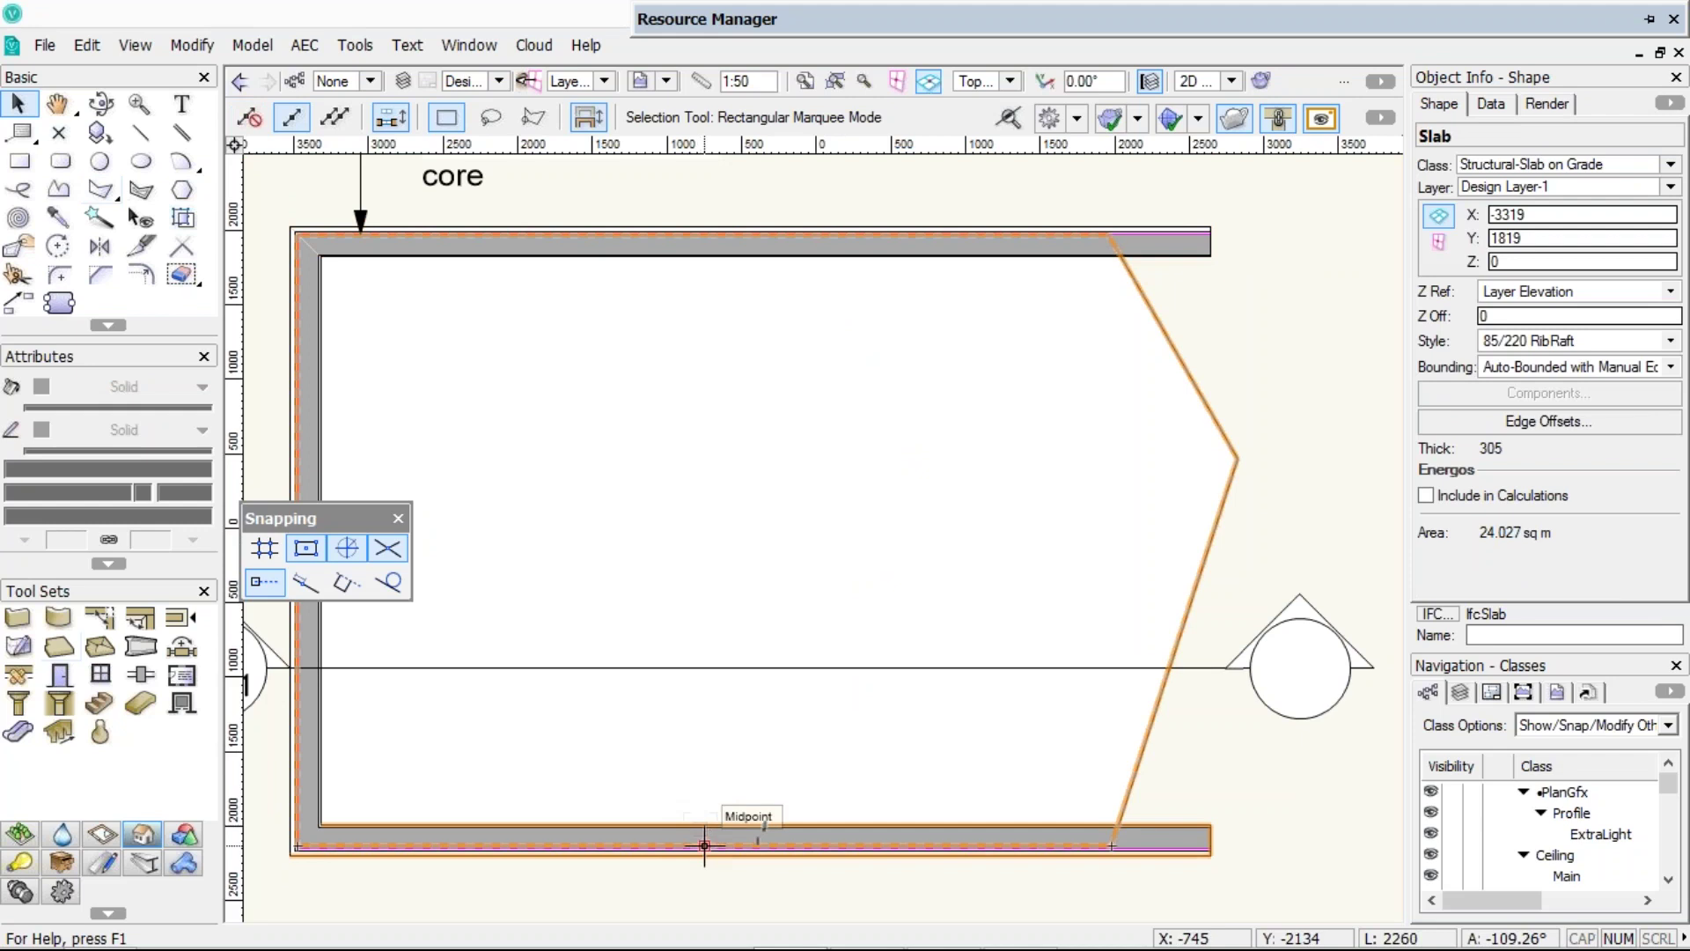
- Move the room's lower wall well into the room and back outward to slightly beyond where it started
{"action": "left_click", "coordinate": [1318, 816]}
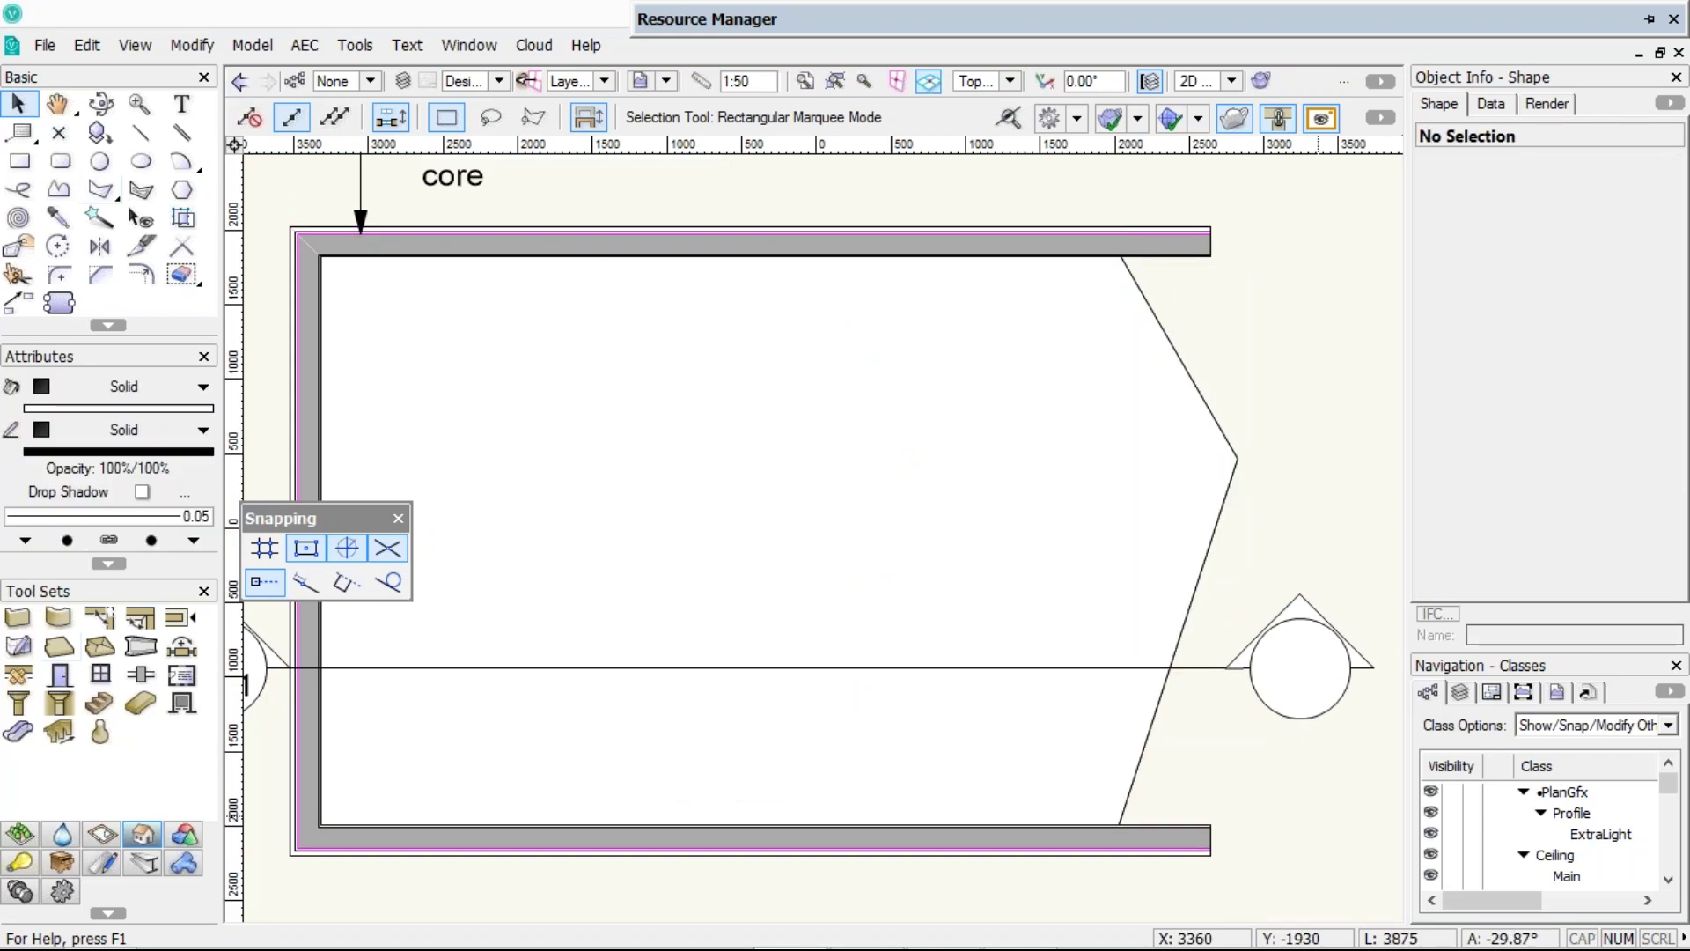
{"action": "left_click_drag", "start_coordinate": [1163, 841], "coordinate": [1154, 913]}
{"action": "left_click_drag", "start_coordinate": [1157, 900], "coordinate": [1188, 599]}
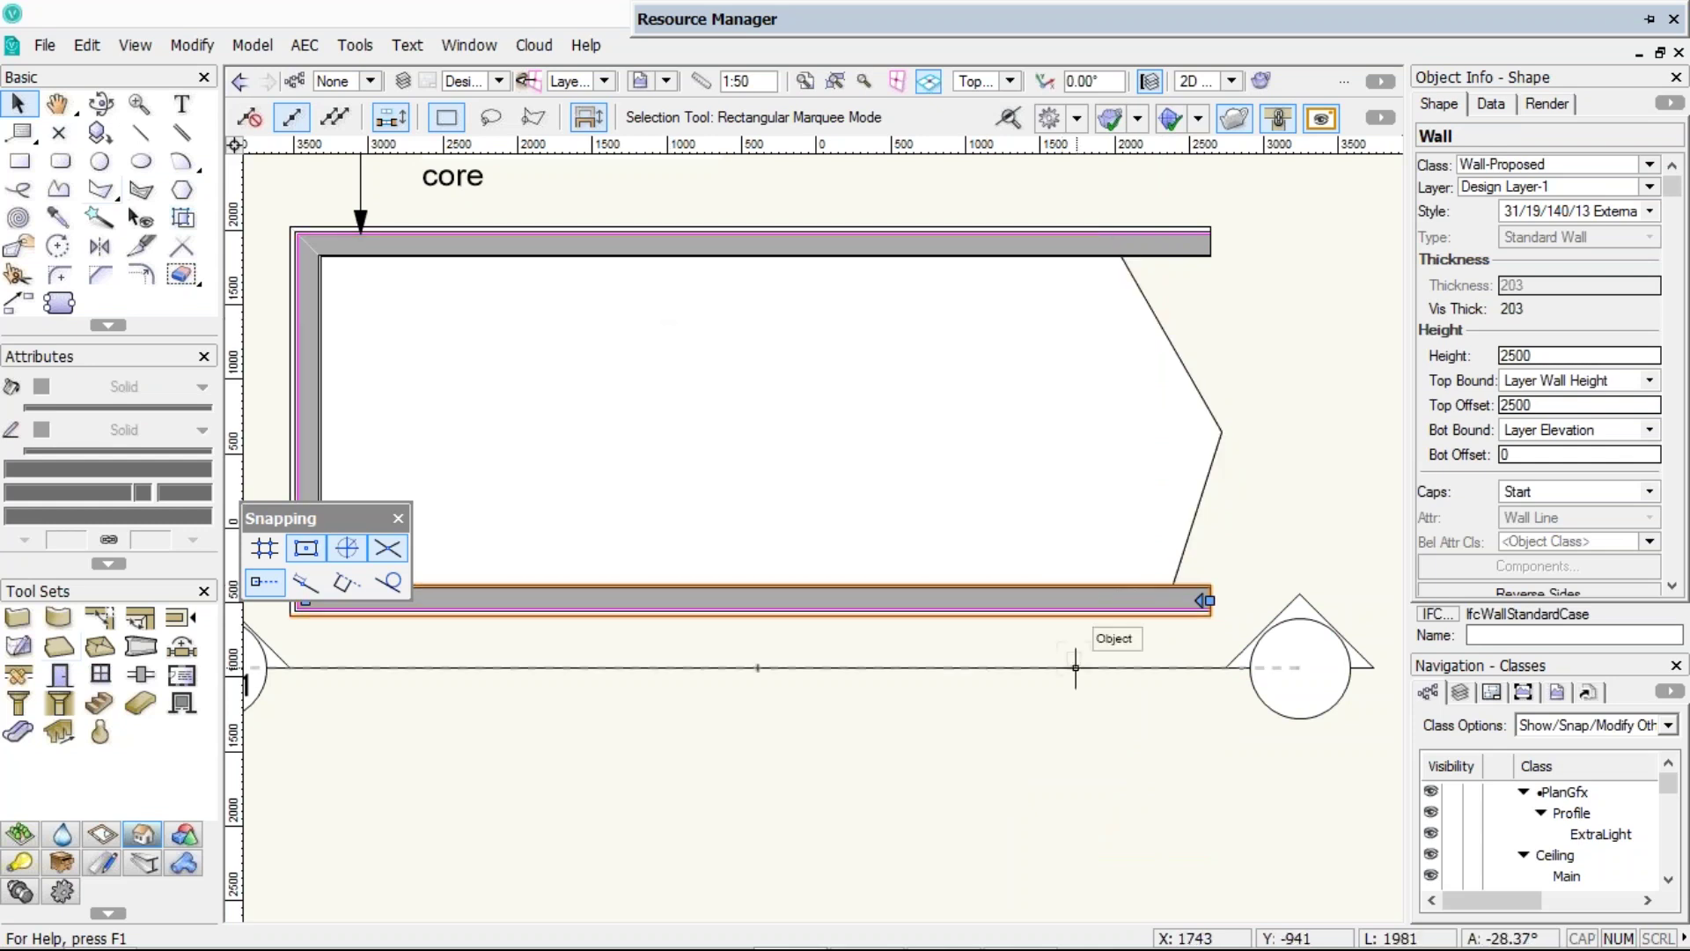
{"action": "mouse_move", "coordinate": [1076, 667]}
{"action": "left_mouse_down"}
{"action": "mouse_move", "coordinate": [1024, 638]}
{"action": "mouse_move", "coordinate": [1023, 872]}
{"action": "left_mouse_up"}
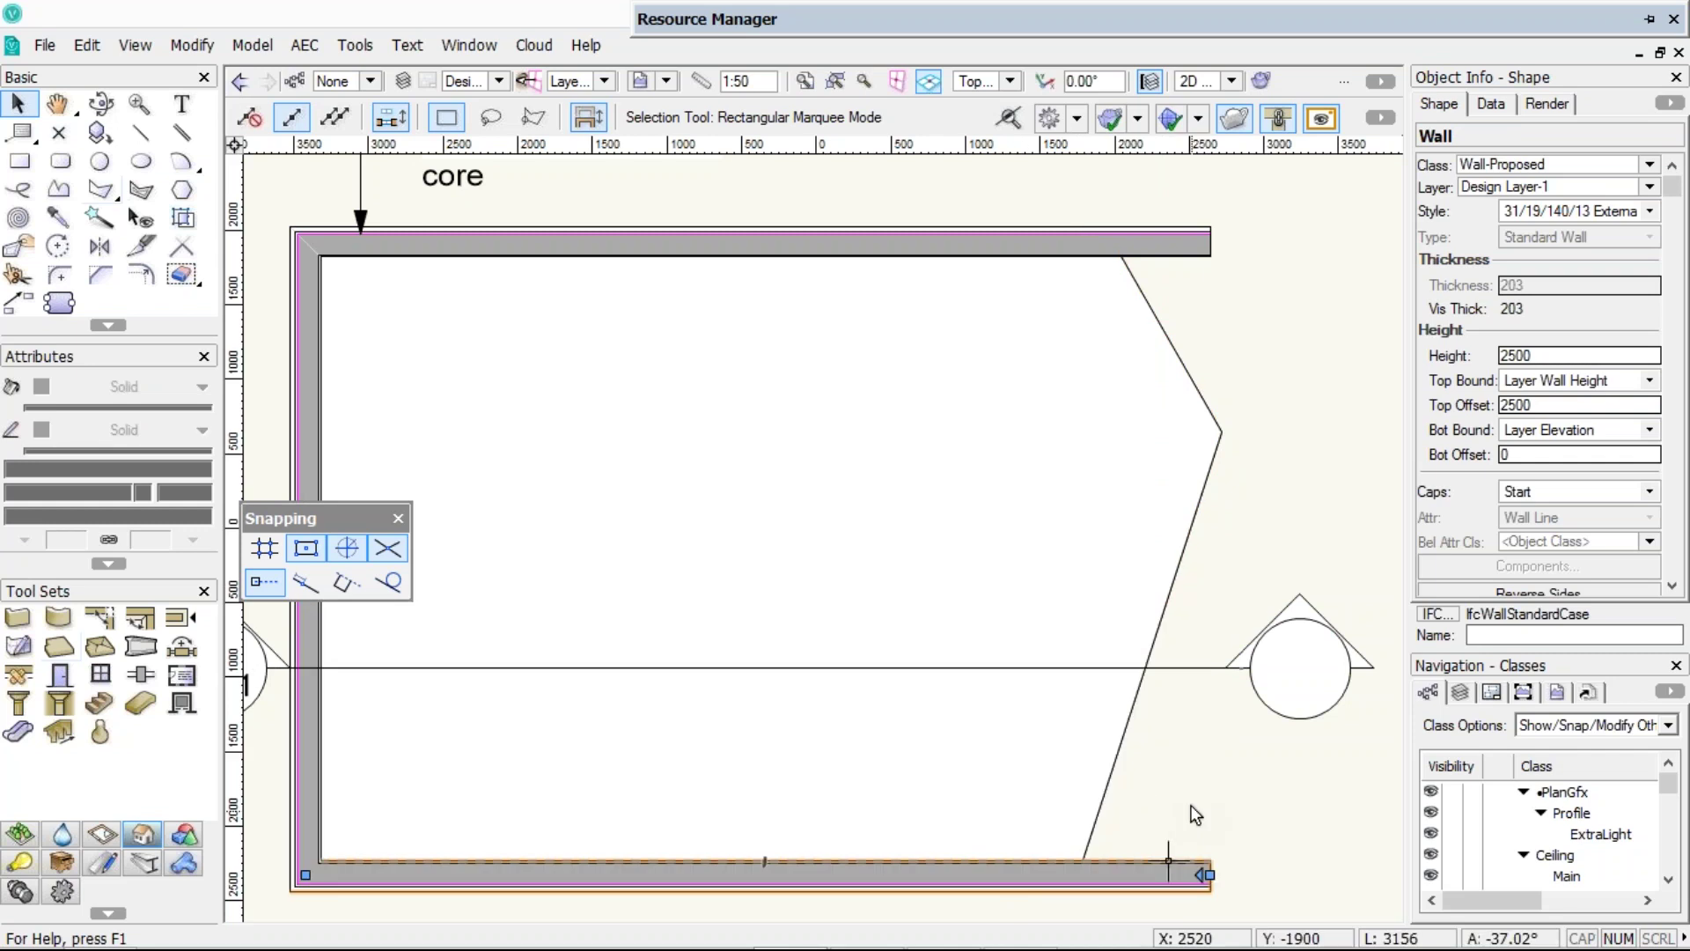
- Delete the room's remaining walls, keeping the slab, and return to the Top/Plan view
{"action": "left_click", "coordinate": [402, 227]}
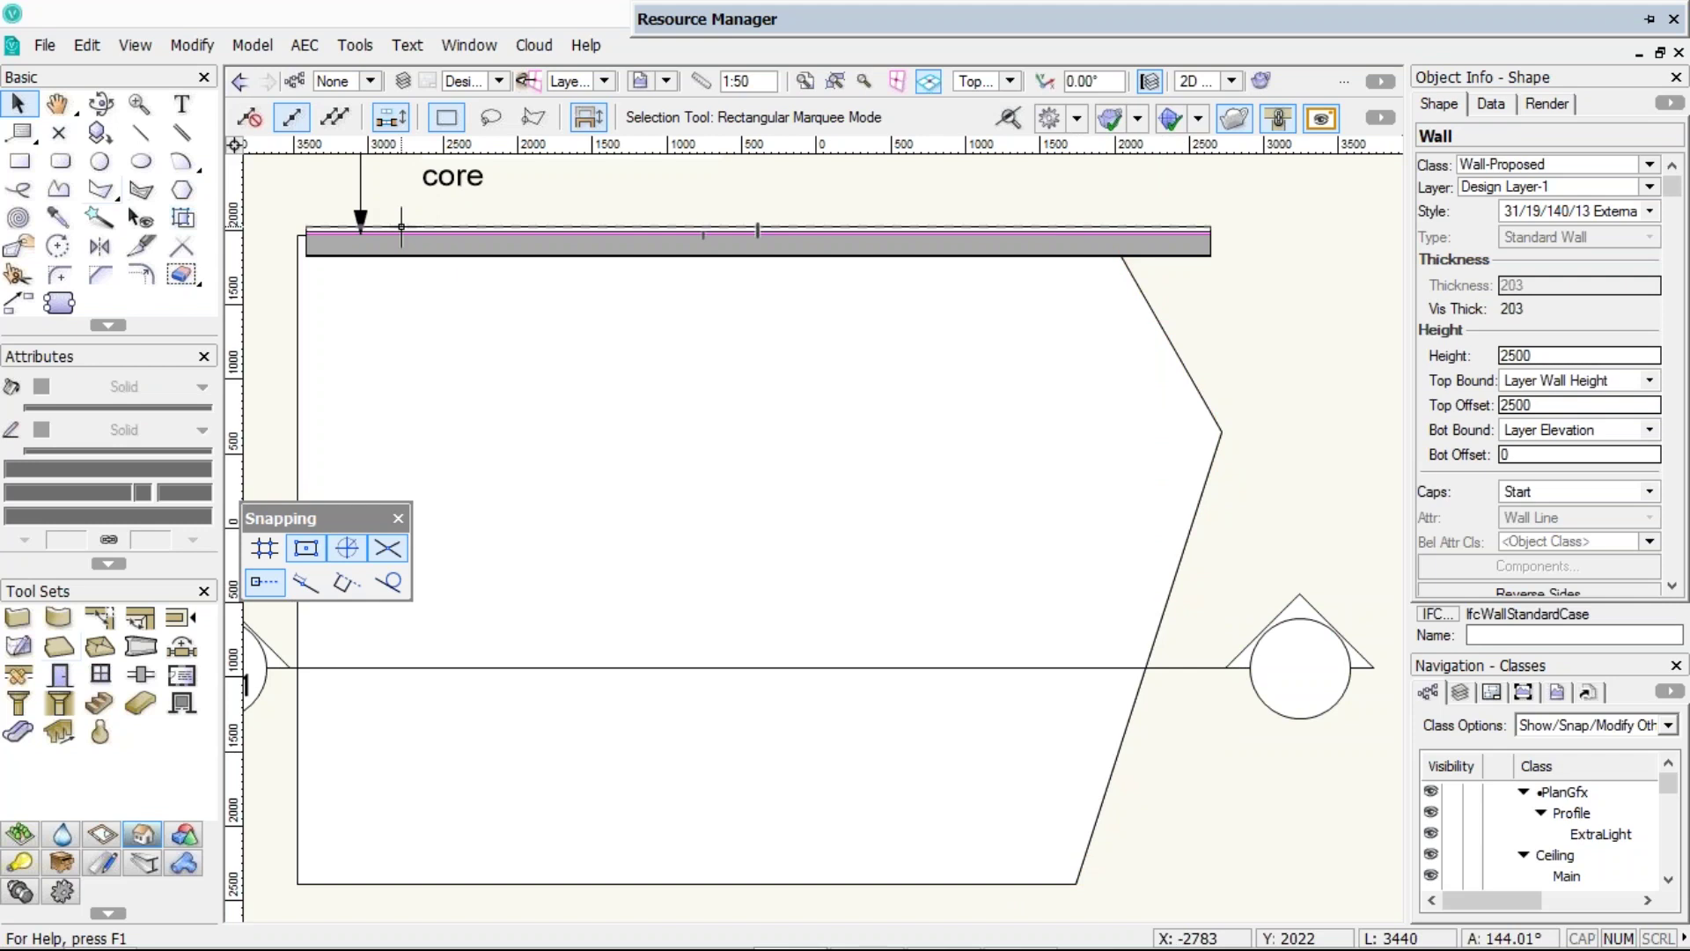
{"action": "key", "text": "Delete"}
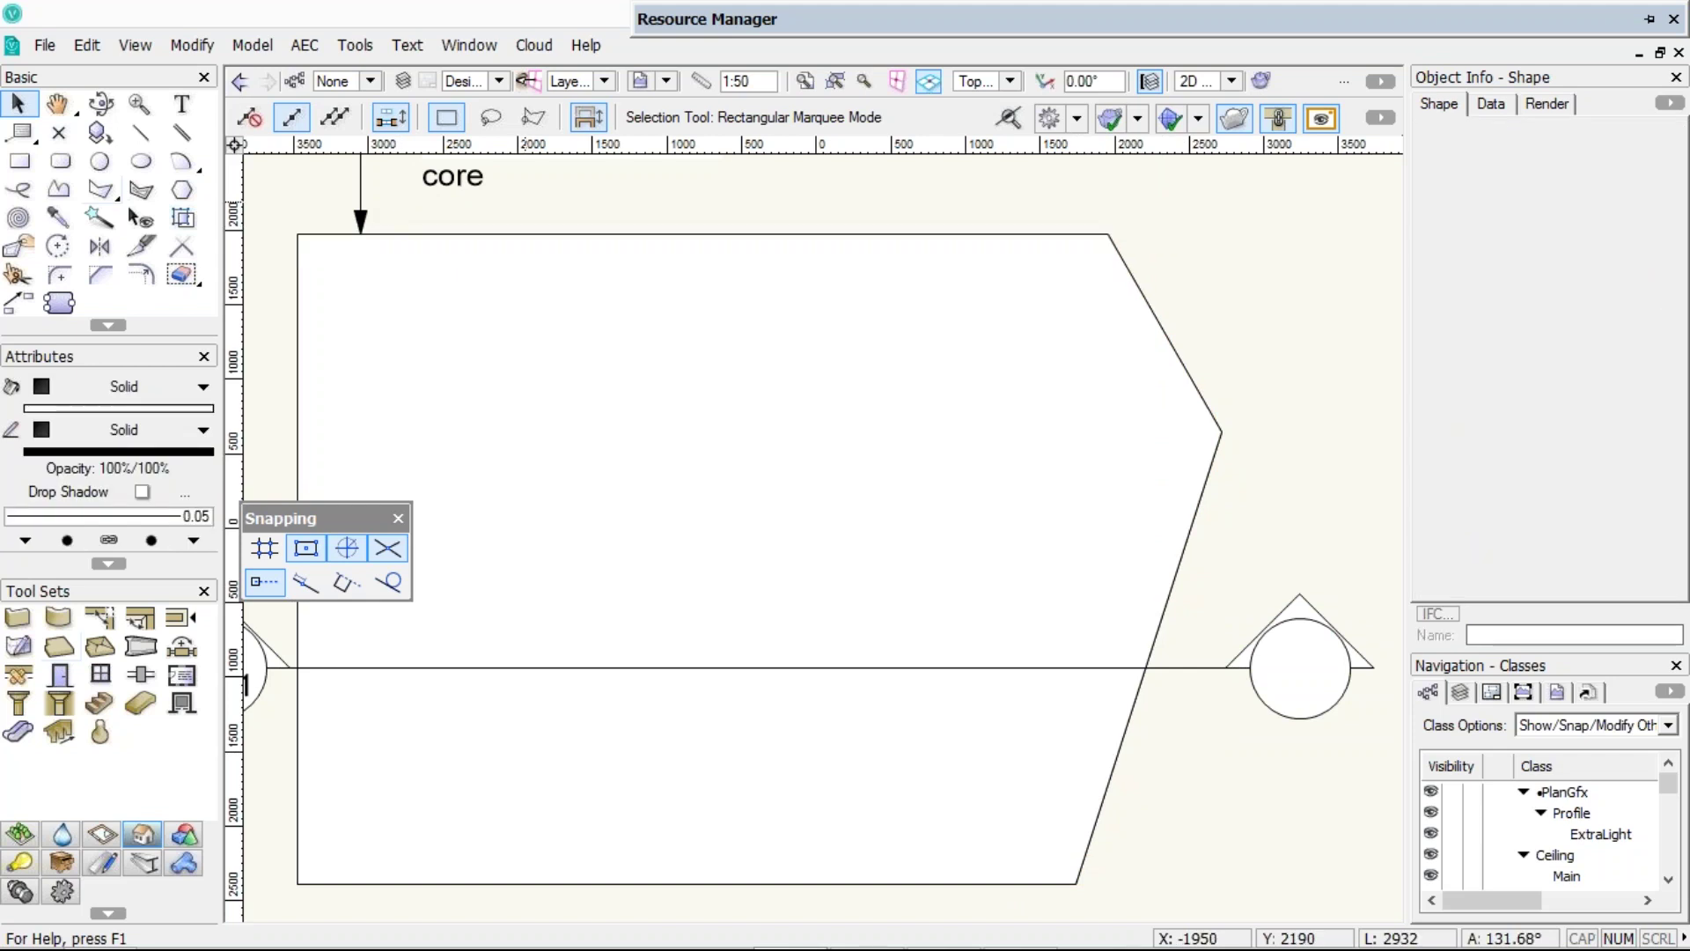
{"action": "middle_click_drag", "start_coordinate": [527, 204], "coordinate": [736, 486], "text": "ctrl"}
{"action": "key", "text": "ctrl+5"}
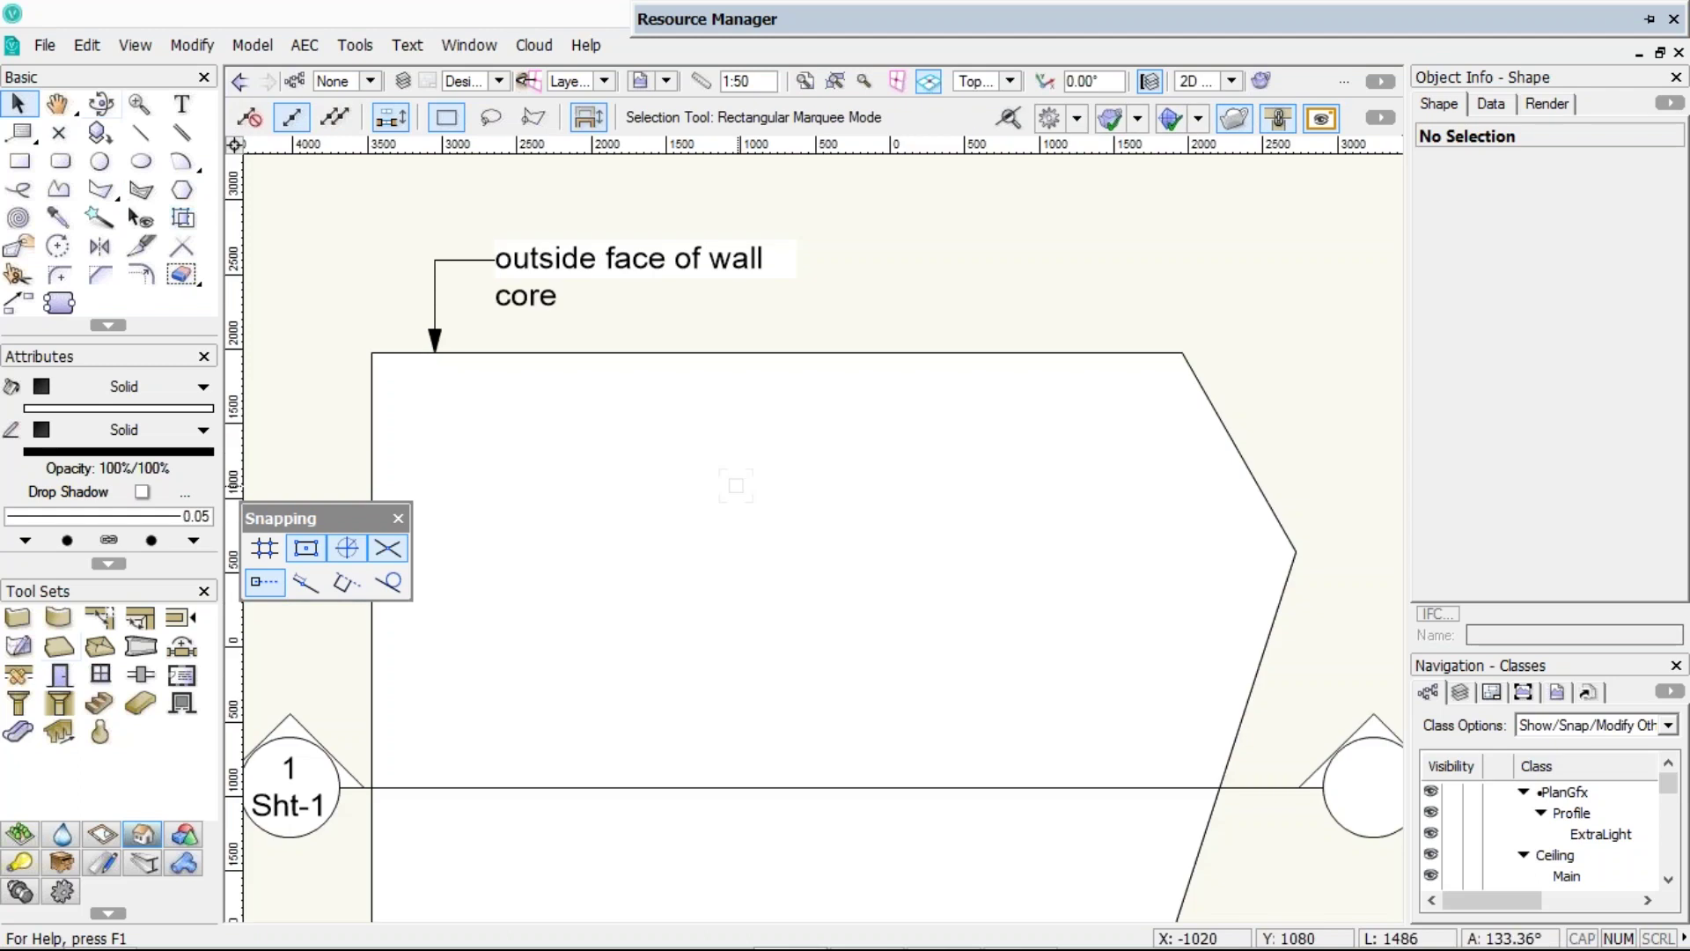
{"action": "scroll", "coordinate": [736, 486], "scroll_direction": "down", "scroll_amount": 2}
{"action": "middle_click_drag", "start_coordinate": [736, 485], "coordinate": [890, 456]}
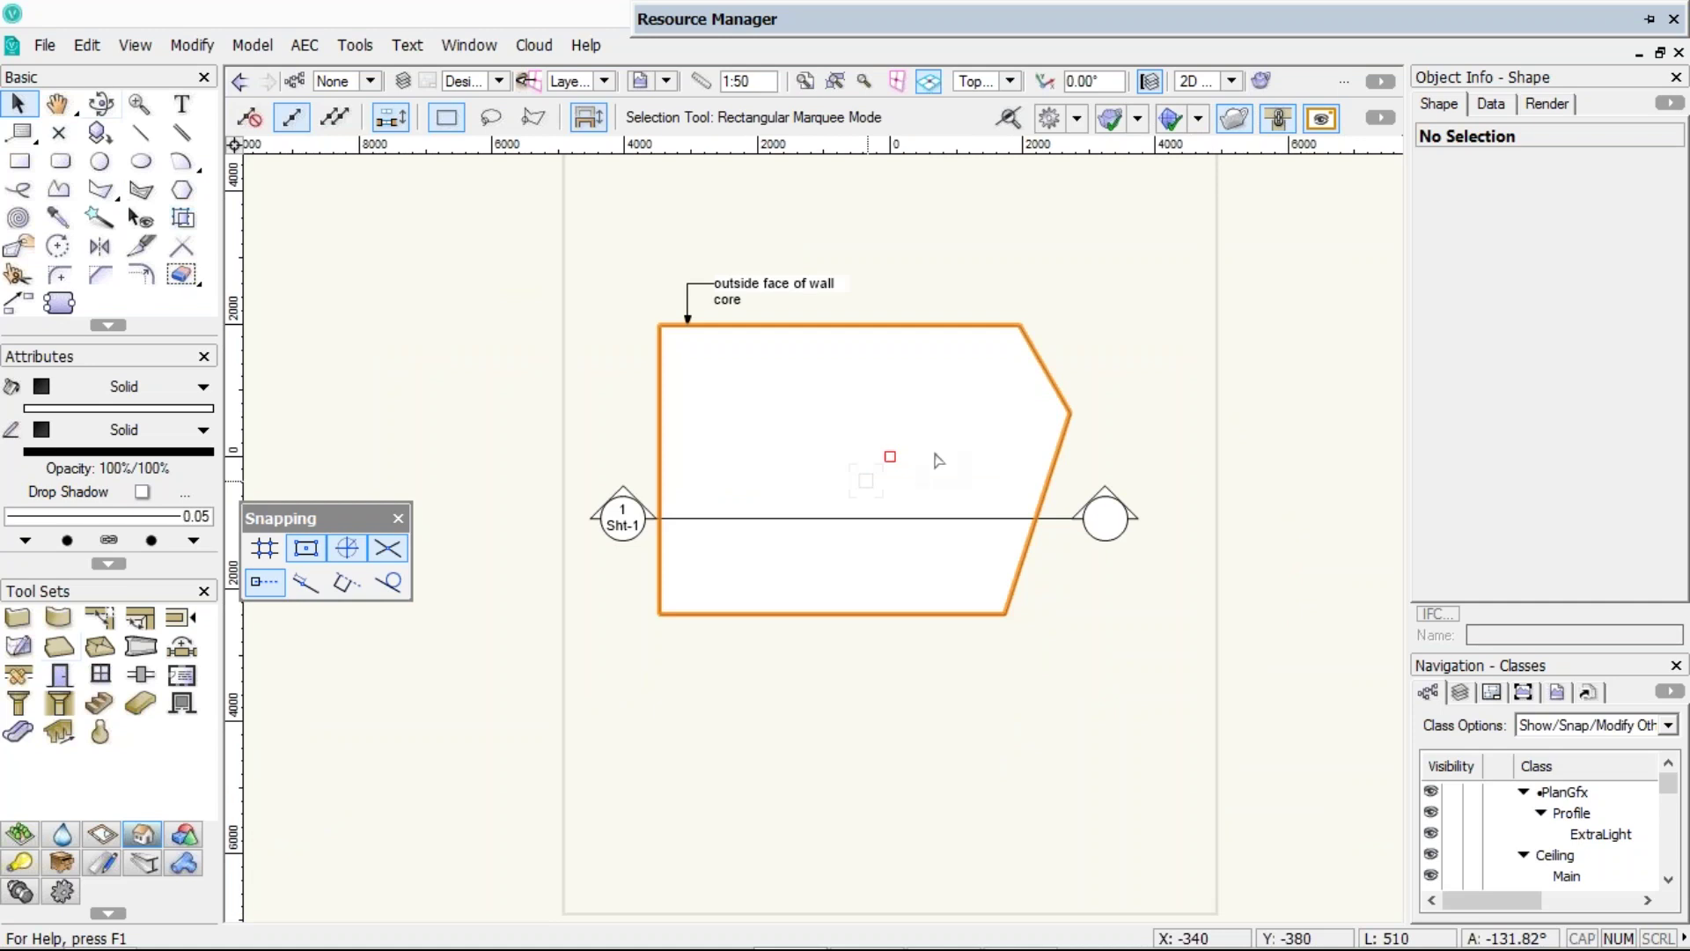
- Activate the Slab Drainage tool in Create Drain mode and pick the slab as its target
{"action": "left_click", "coordinate": [101, 647]}
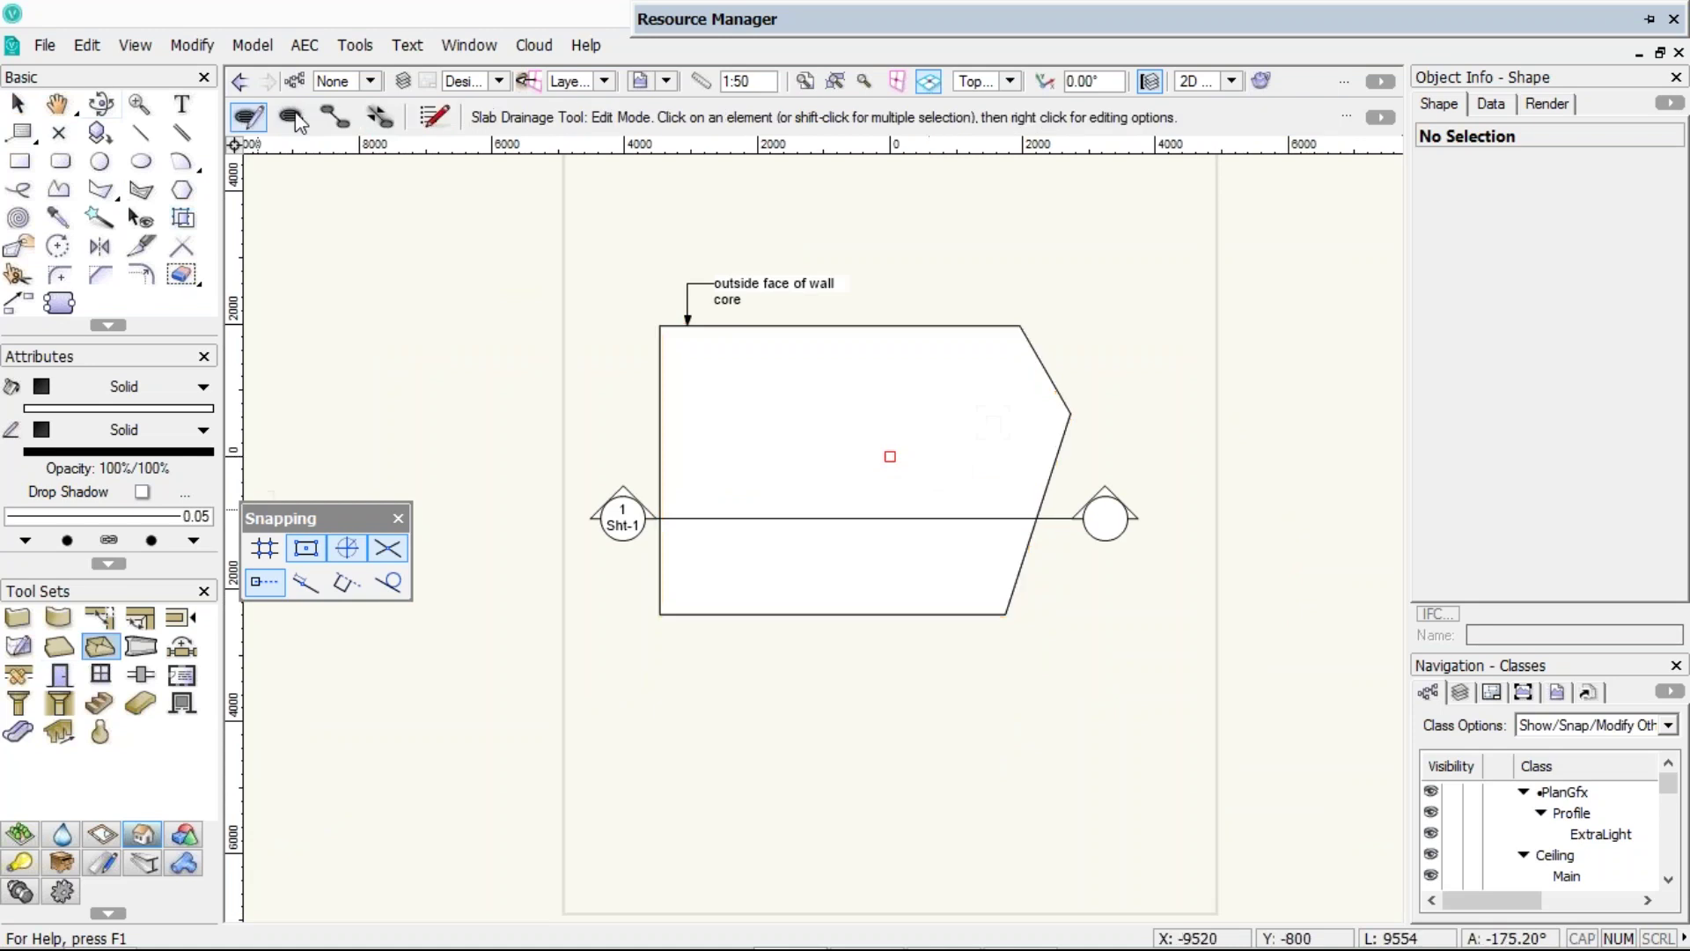
{"action": "left_click", "coordinate": [293, 118]}
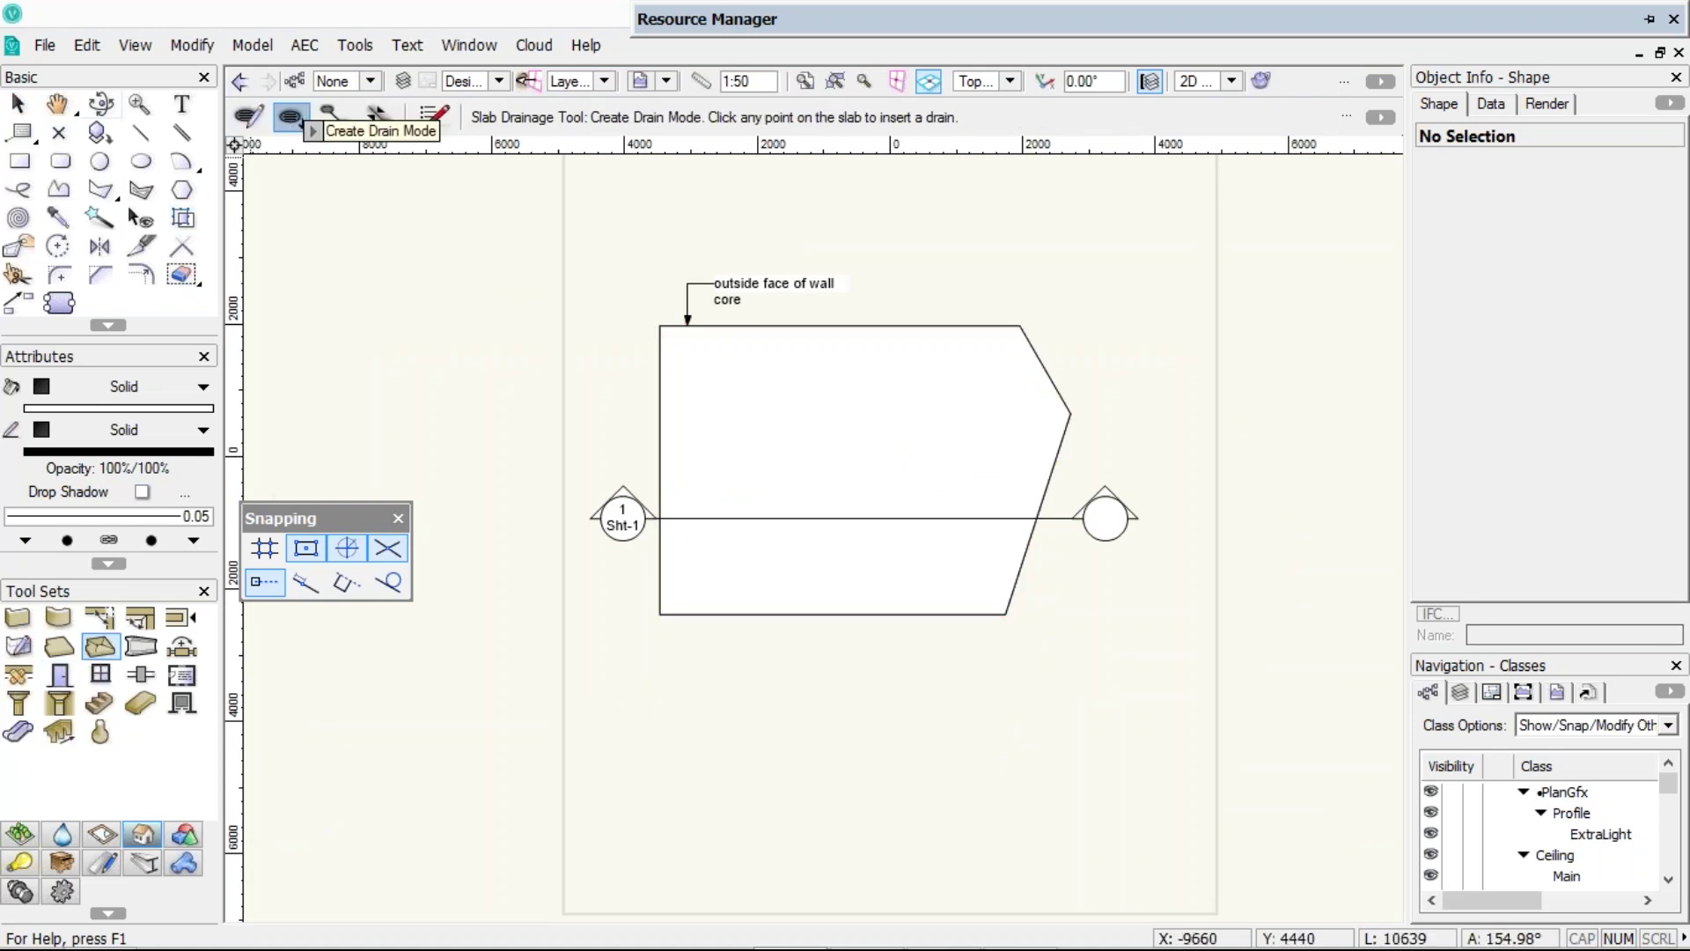
{"action": "left_click", "coordinate": [891, 501]}
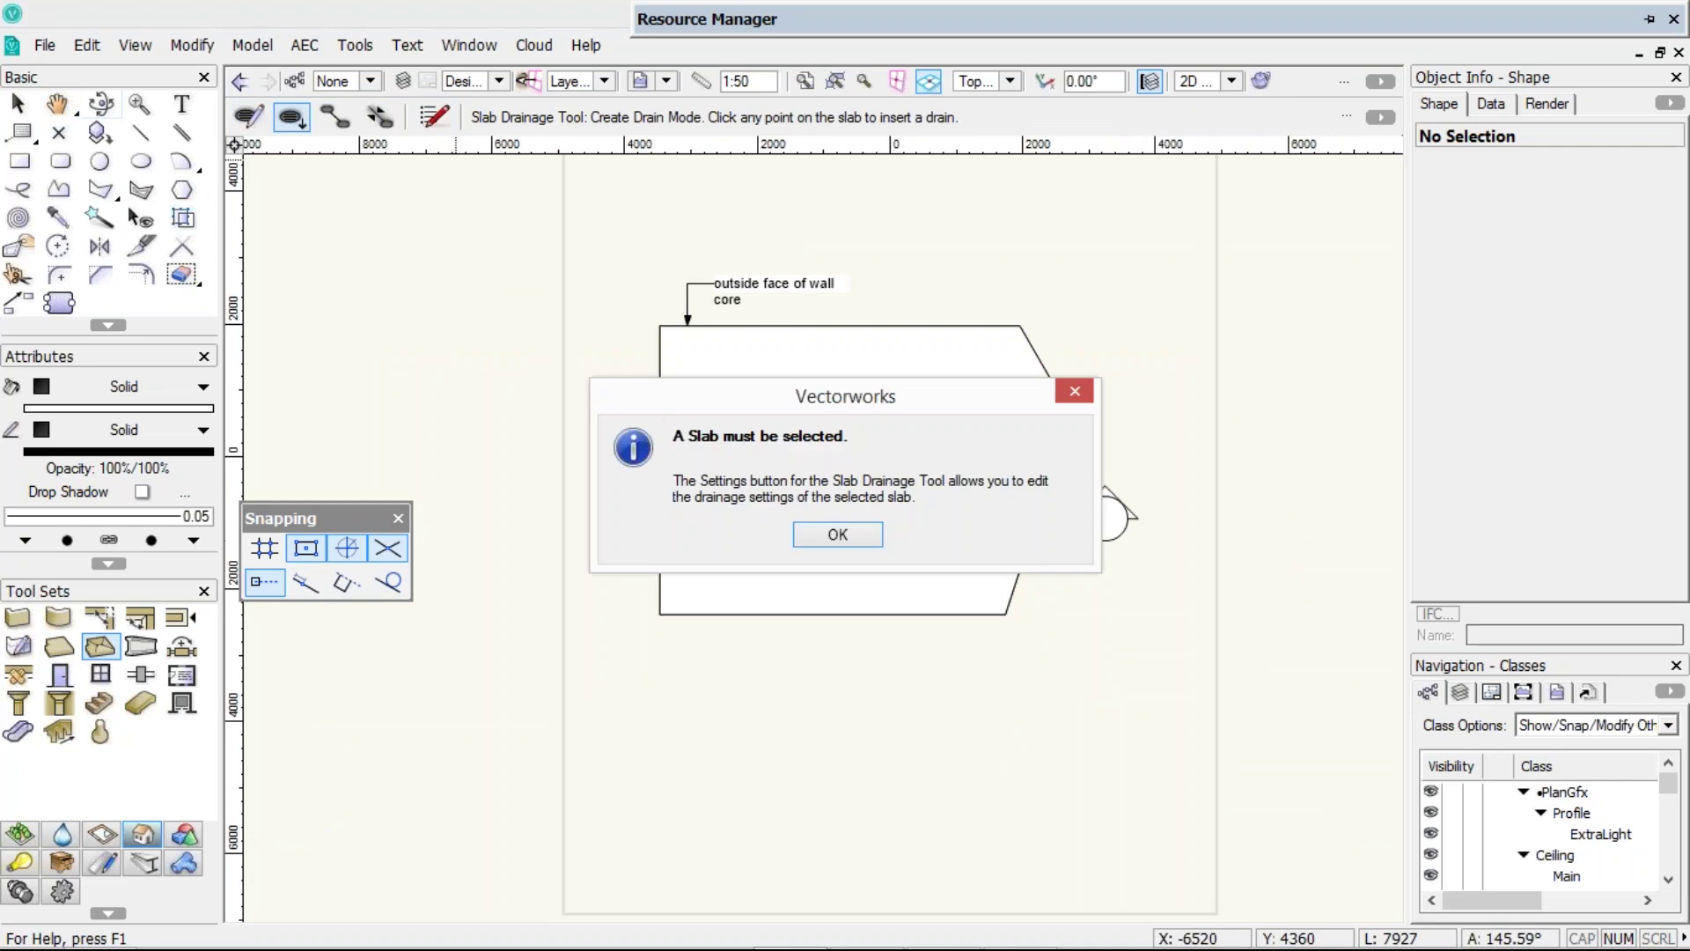
{"action": "left_click", "coordinate": [837, 534]}
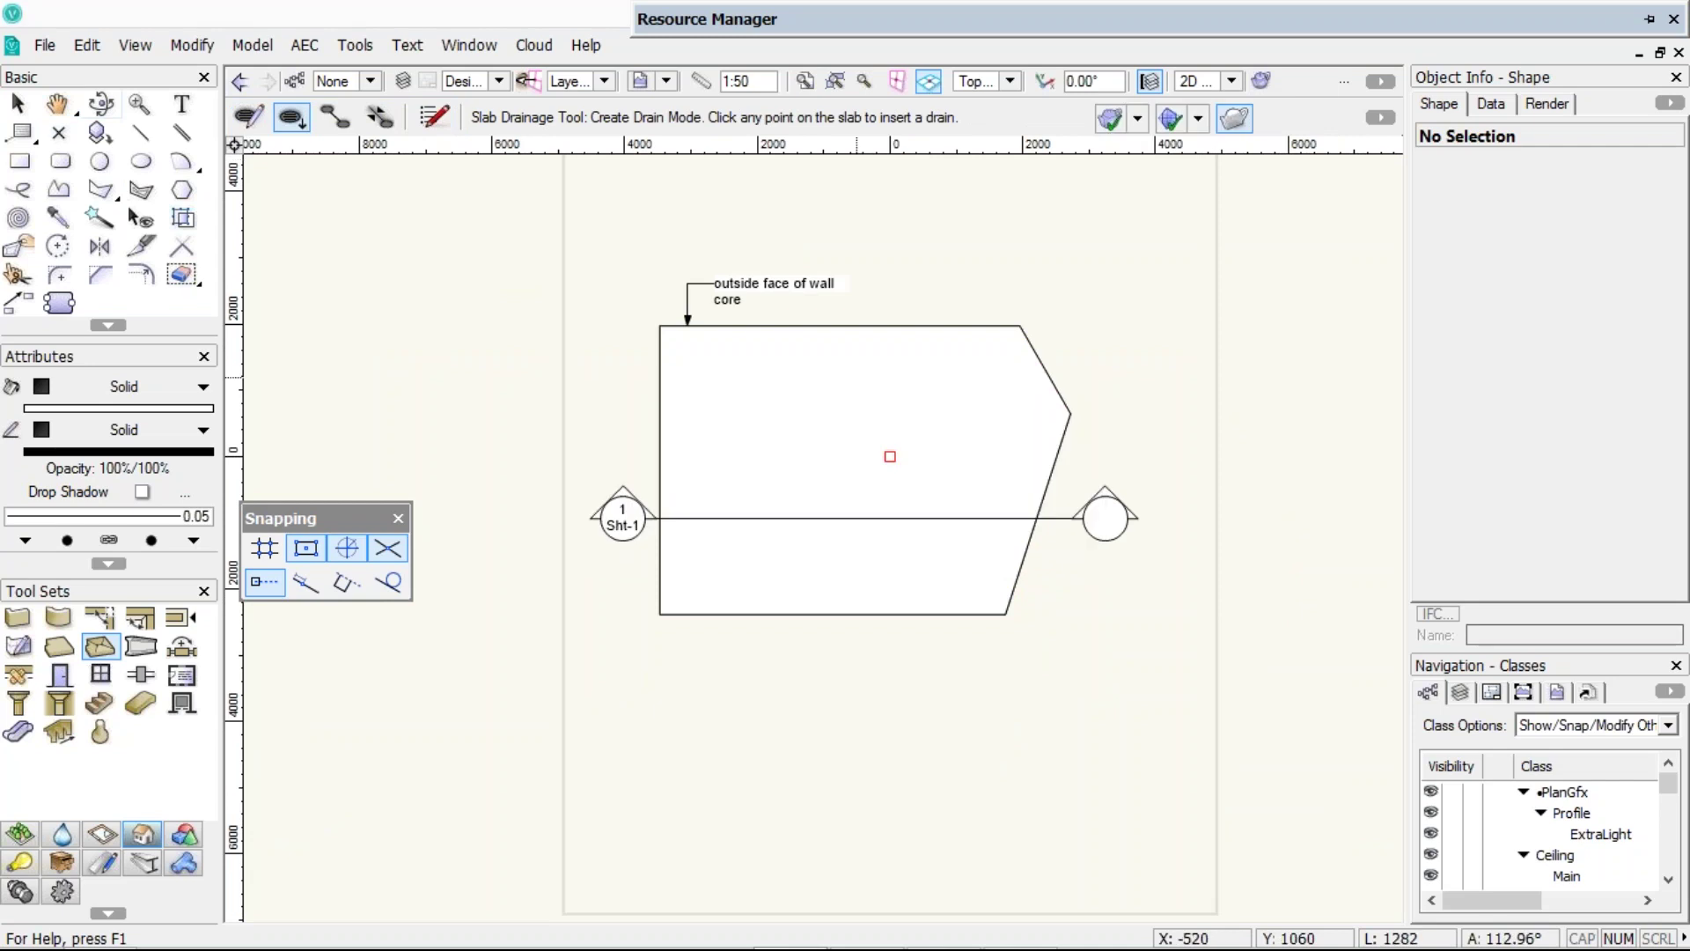
{"action": "left_click", "coordinate": [890, 456]}
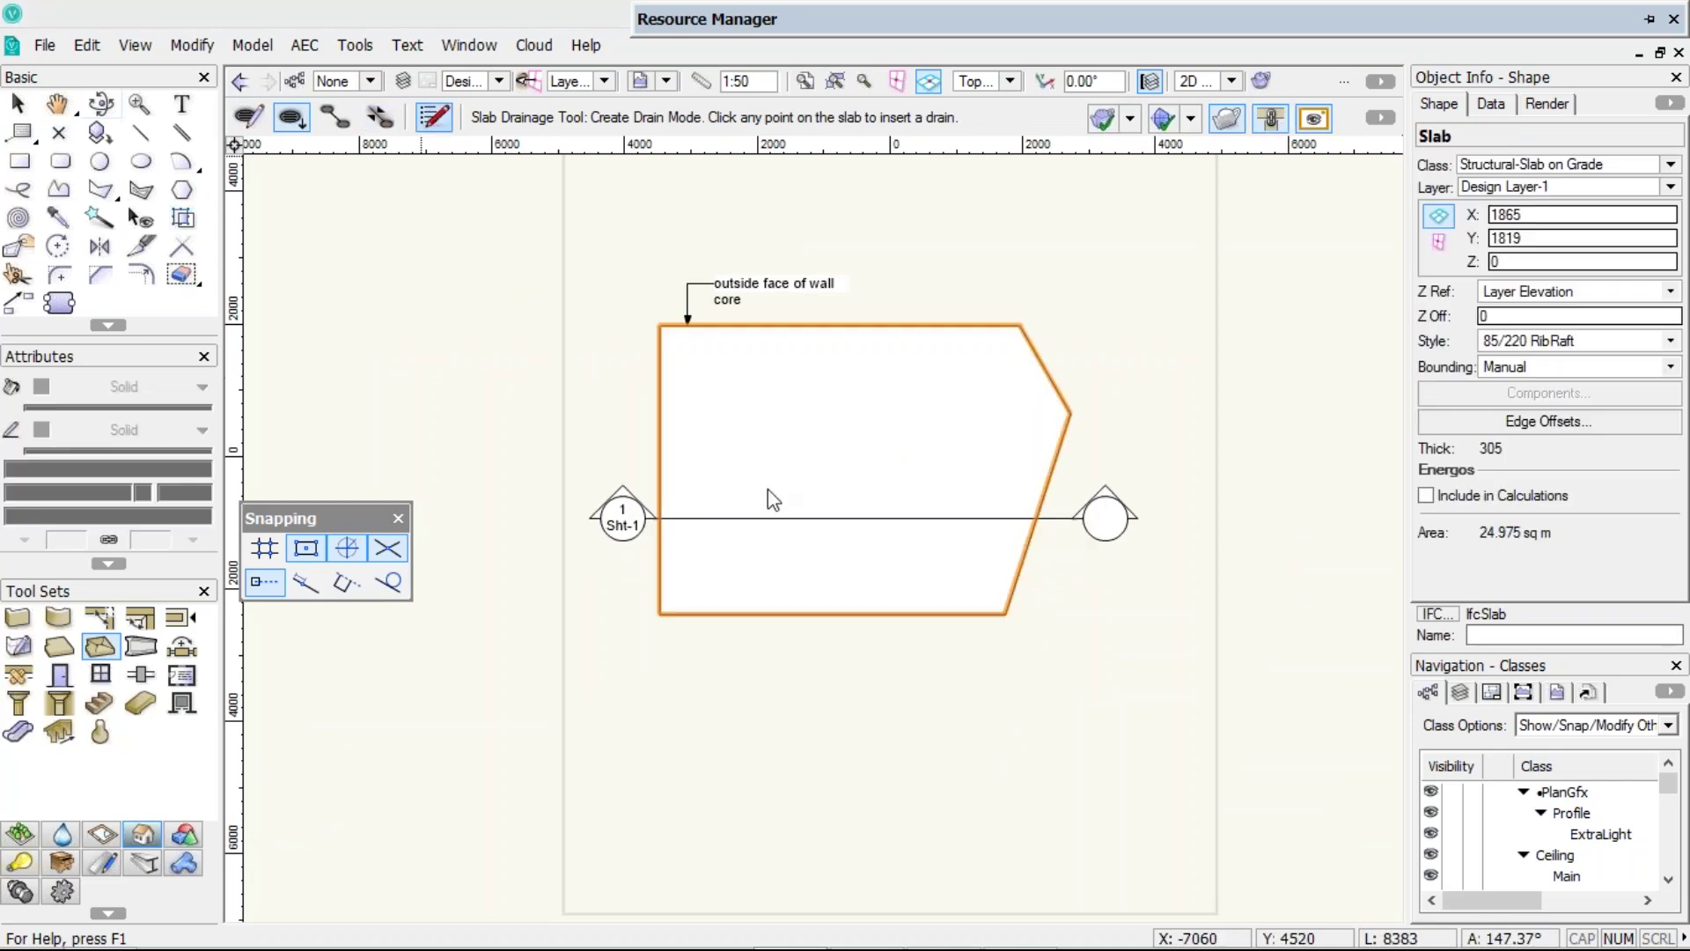
- Enable the default drain symbol in the slab drainage settings and choose the Roof Drain High Volume symbol
{"action": "left_click", "coordinate": [773, 499]}
{"action": "left_click", "coordinate": [706, 333]}
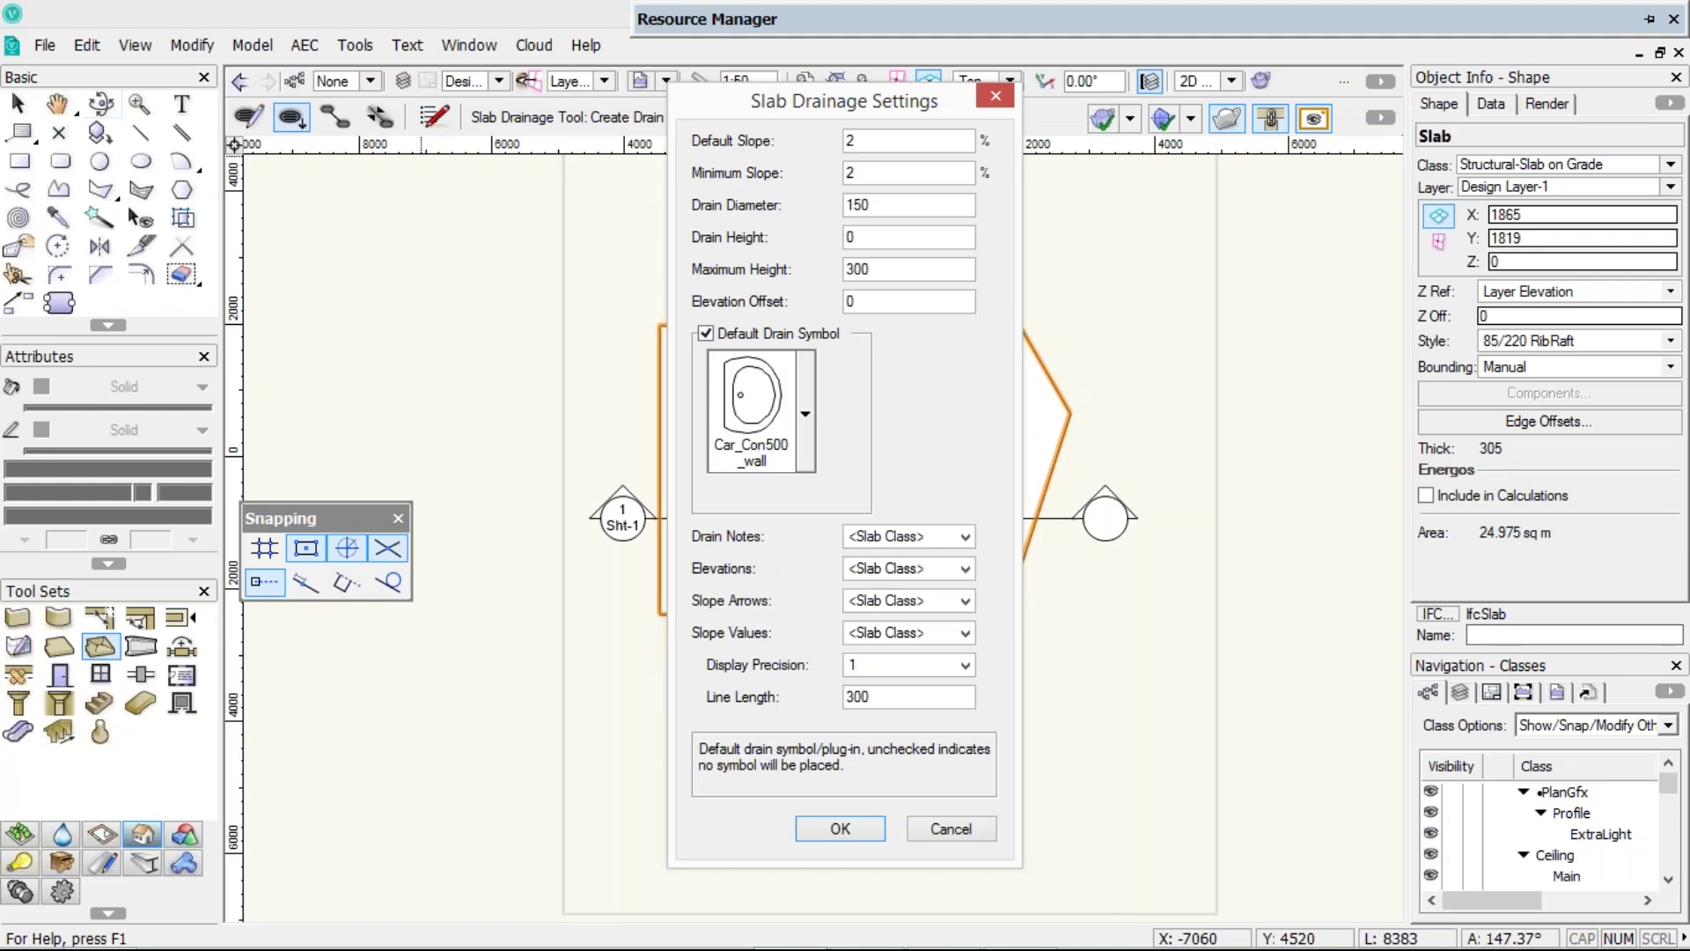
{"action": "left_click", "coordinate": [806, 412]}
{"action": "left_click", "coordinate": [803, 604]}
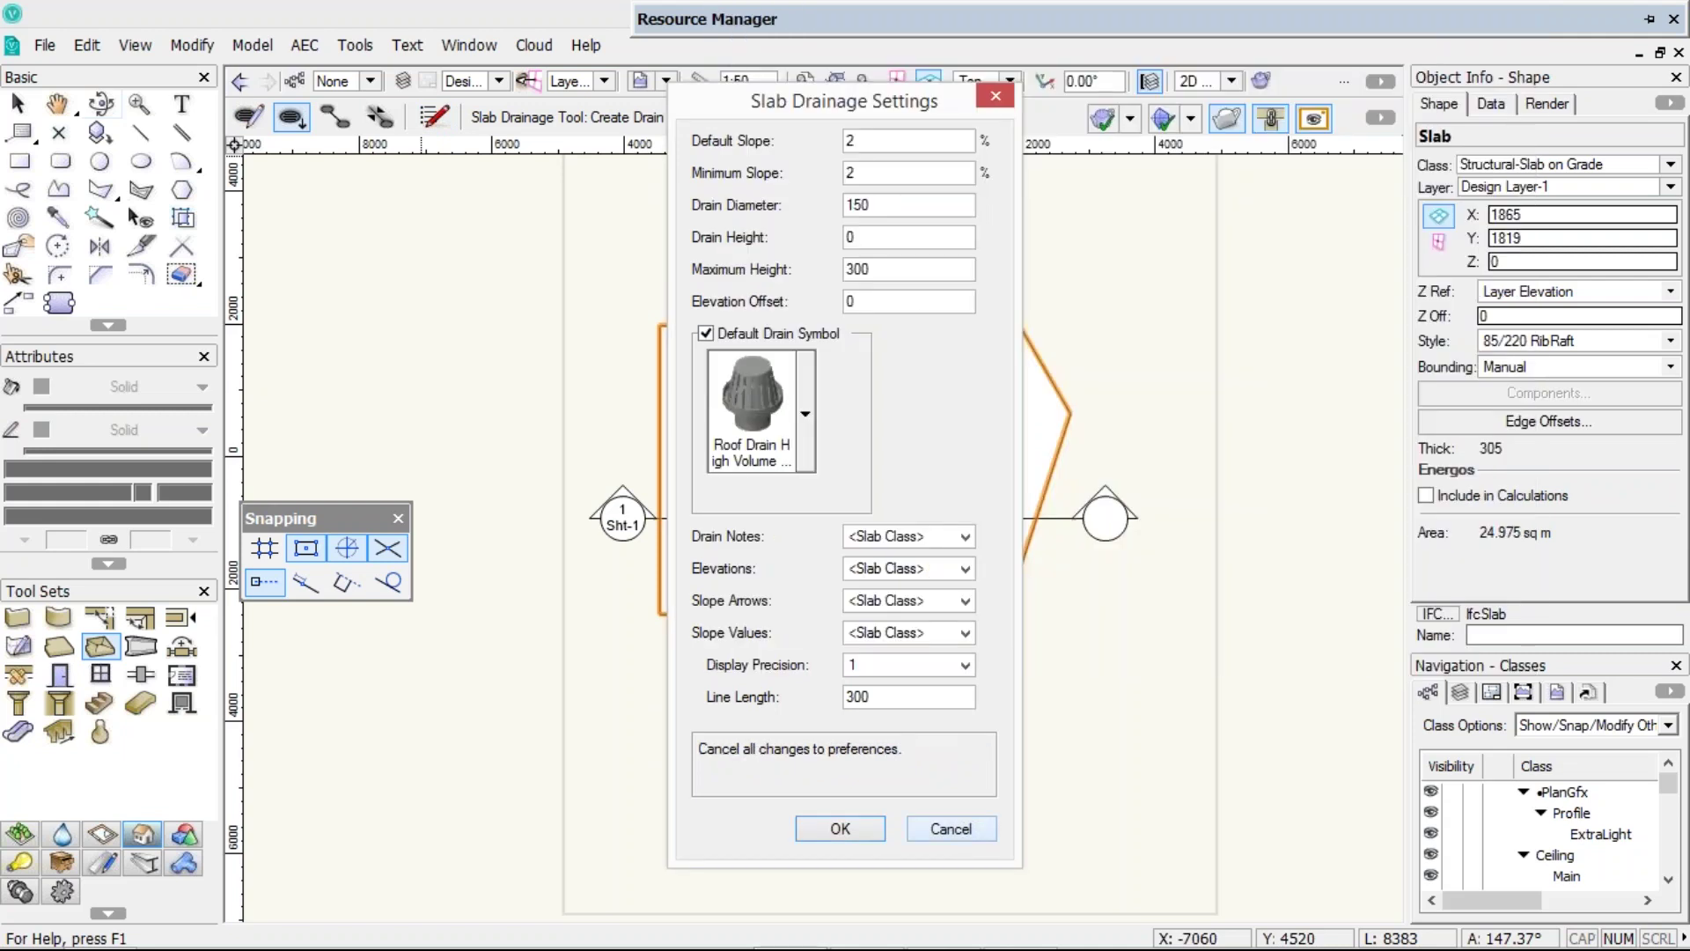
{"action": "left_click", "coordinate": [843, 821]}
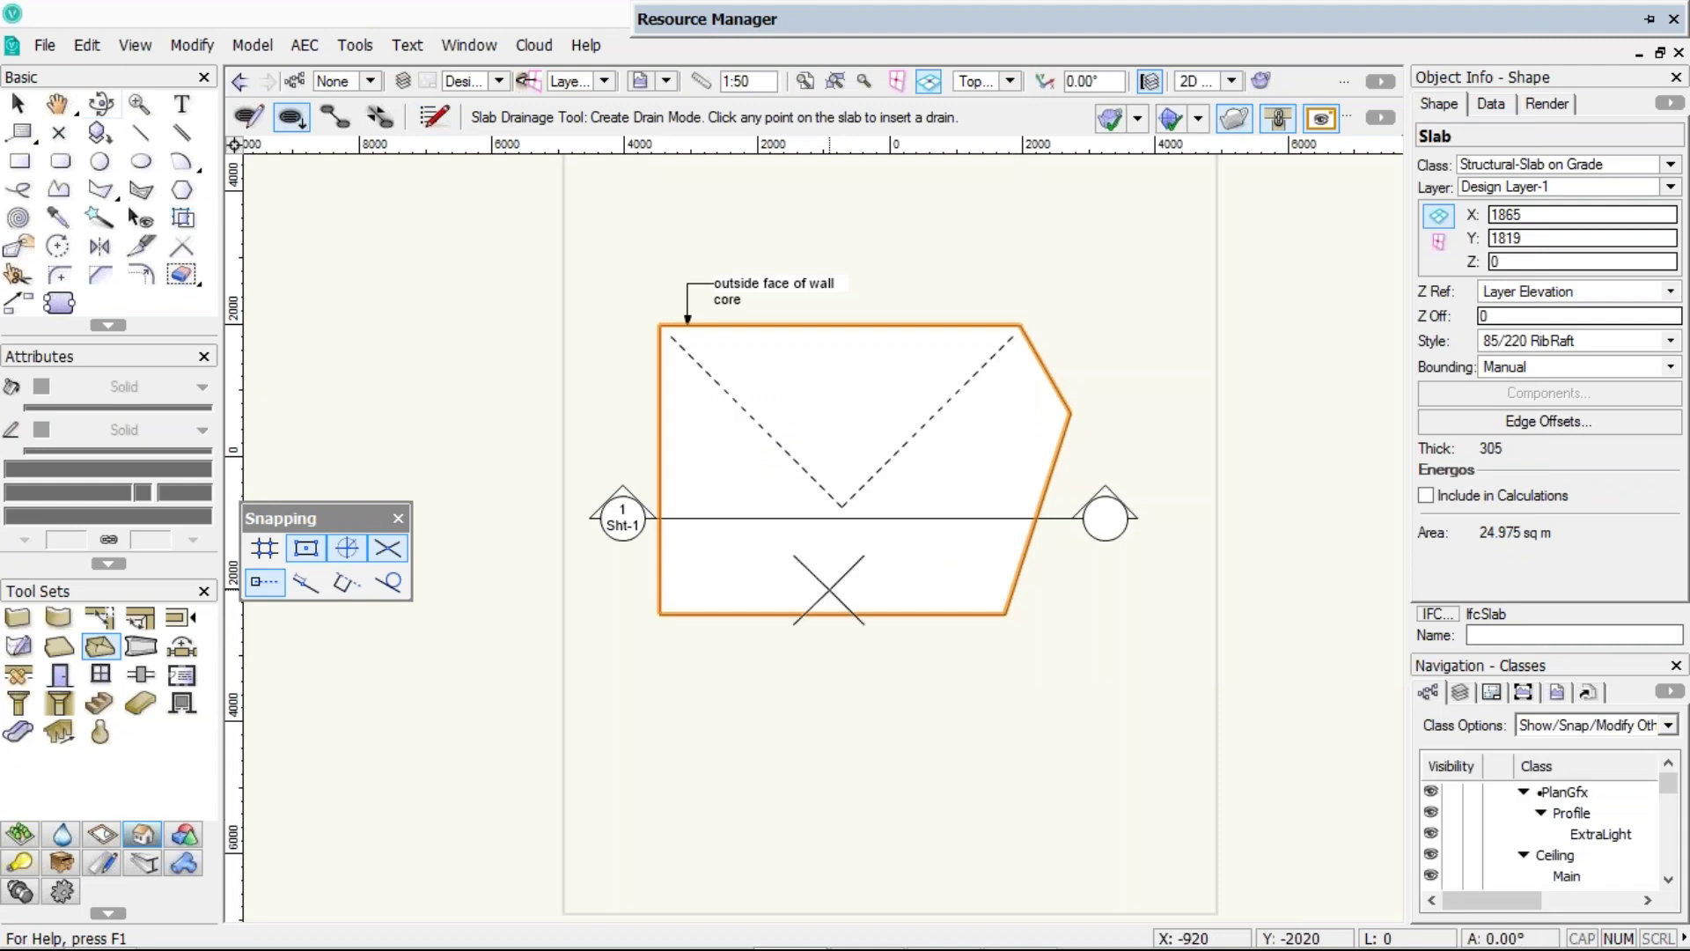
- Insert a drain near the middle of the slab's lower edge at about X -920, Y -2020, and inspect it in 3D
{"action": "left_click", "coordinate": [829, 590]}
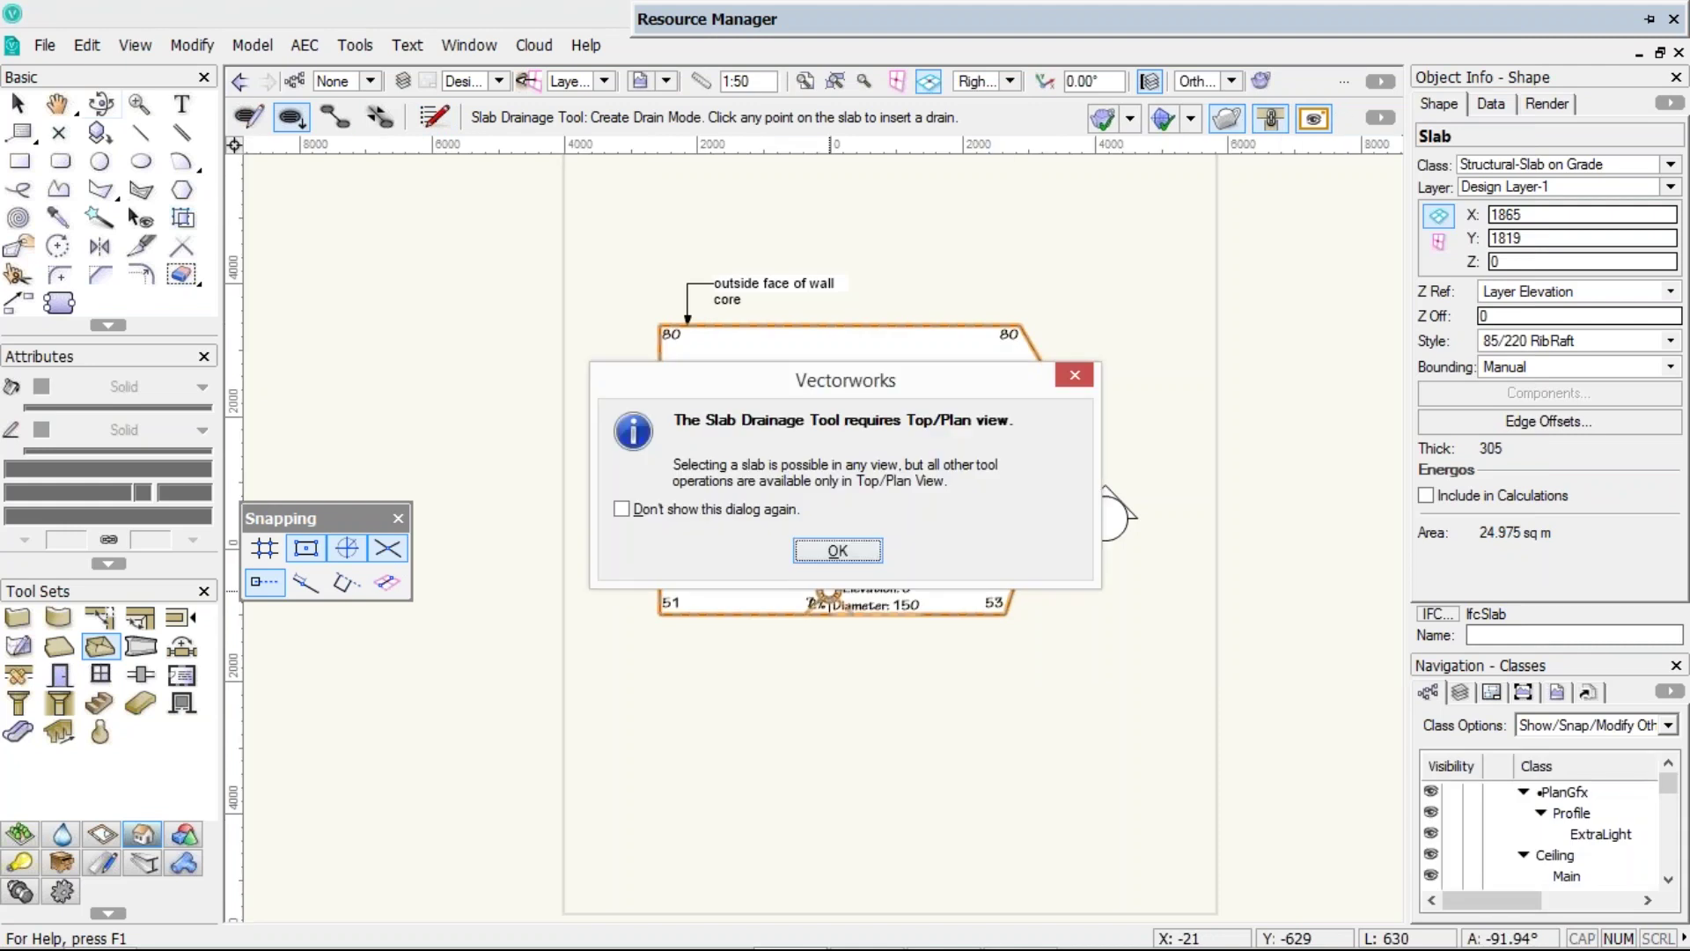
{"action": "key", "text": "Return"}
{"action": "scroll", "coordinate": [696, 623], "scroll_direction": "up", "scroll_amount": 5}
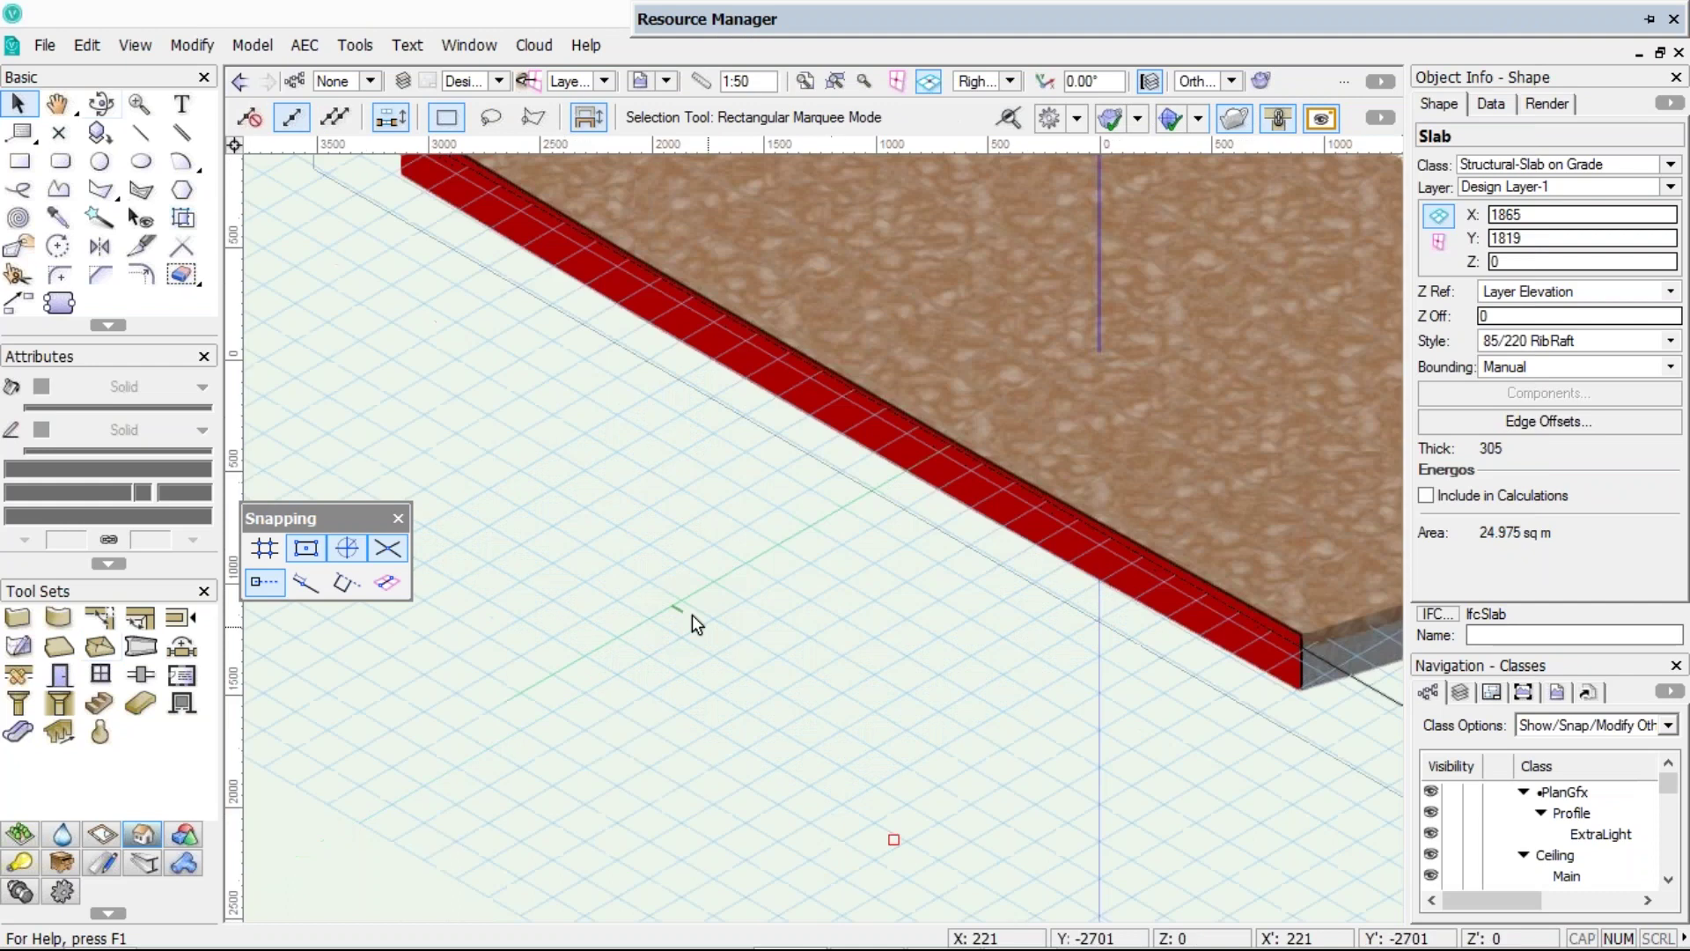
{"action": "scroll", "coordinate": [696, 623], "scroll_direction": "down", "scroll_amount": 1}
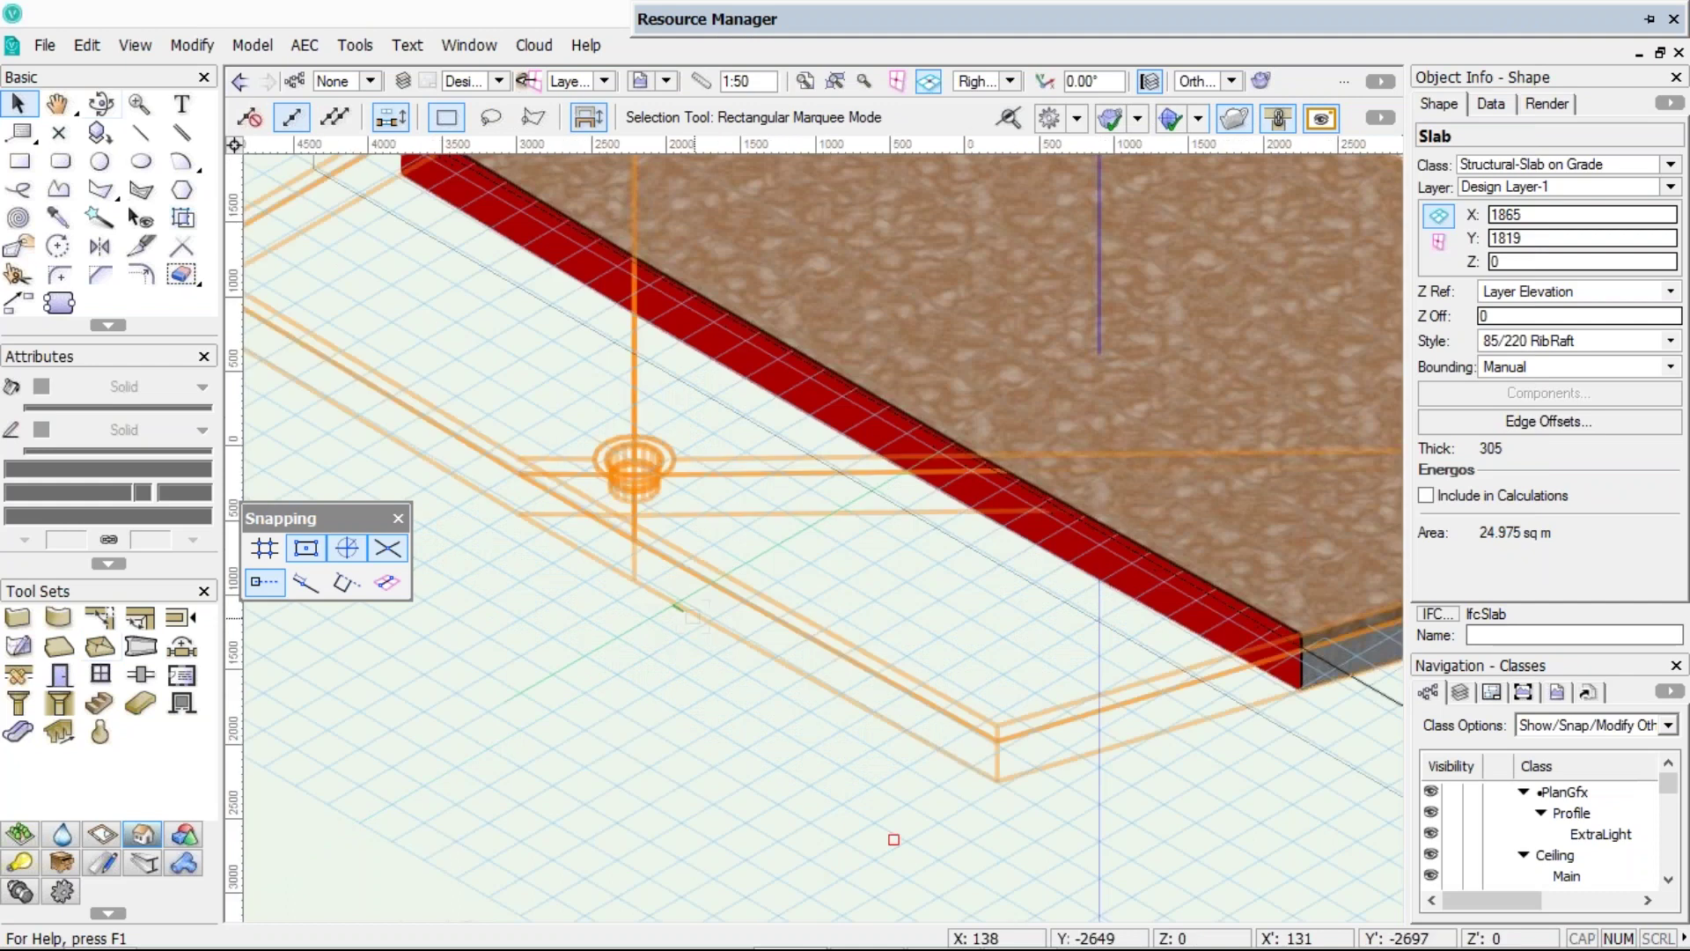
{"action": "scroll", "coordinate": [694, 616], "scroll_direction": "down", "scroll_amount": 2}
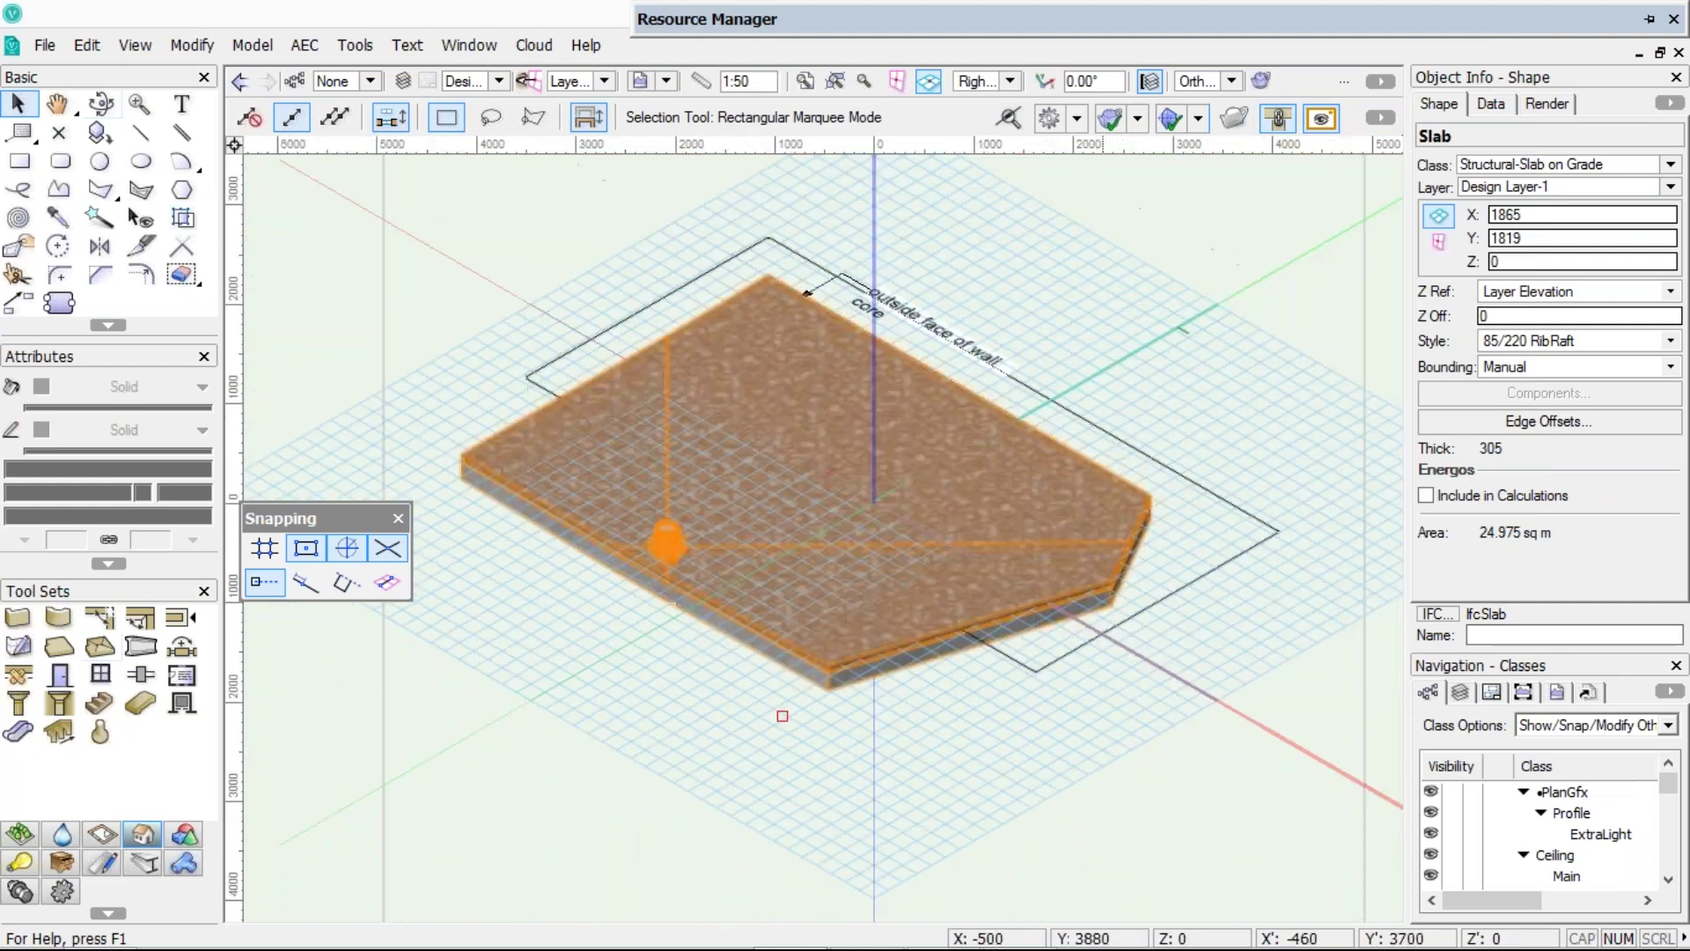
{"action": "left_click", "coordinate": [101, 104]}
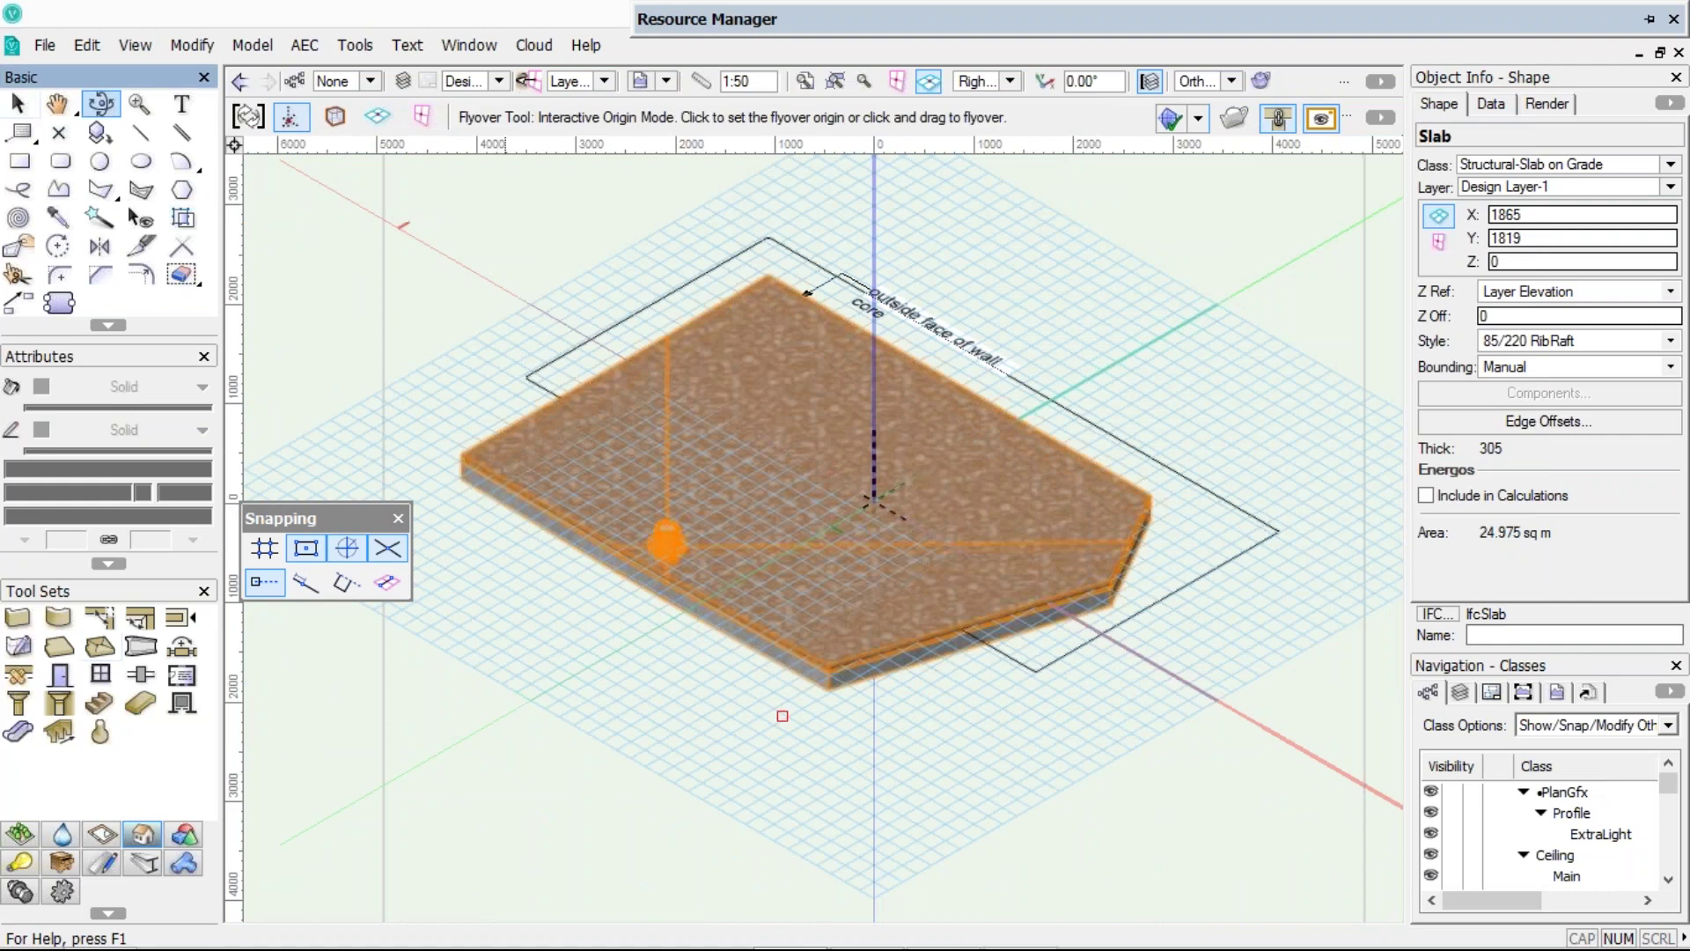
{"action": "left_click_drag", "start_coordinate": [782, 716], "coordinate": [614, 471]}
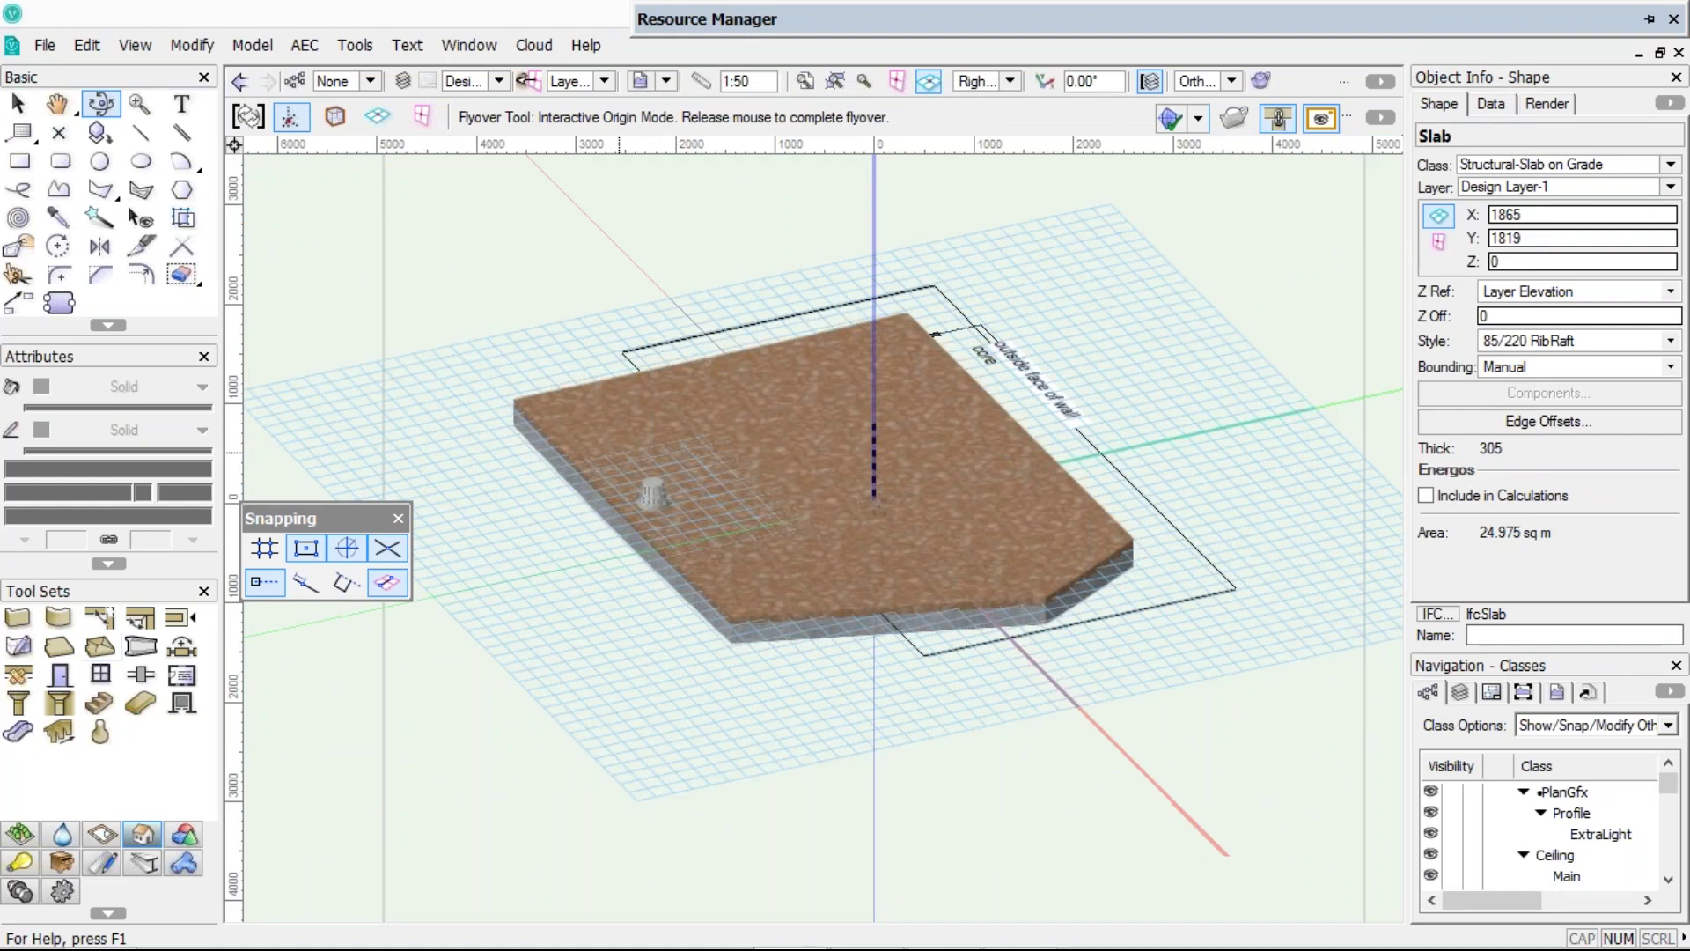
{"action": "key", "text": "ctrl+5"}
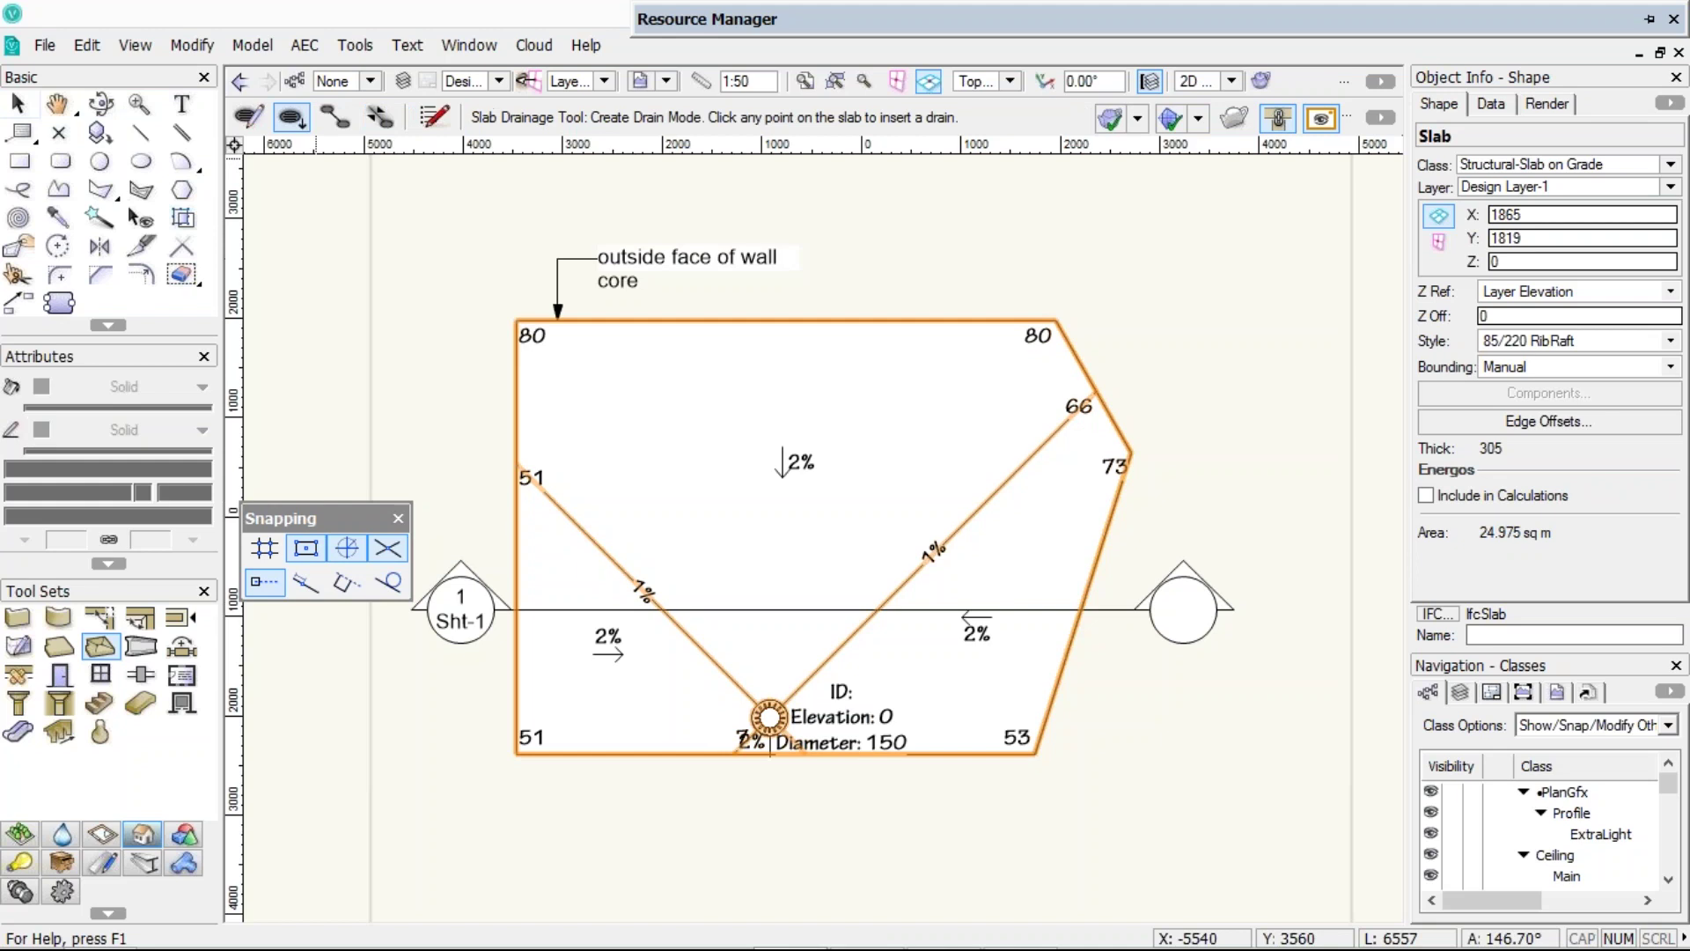
- Edit the drainage so the two valley lines run to the slab's upper-left and upper-right corners, and view the slab in 3D
{"action": "left_click", "coordinate": [249, 117]}
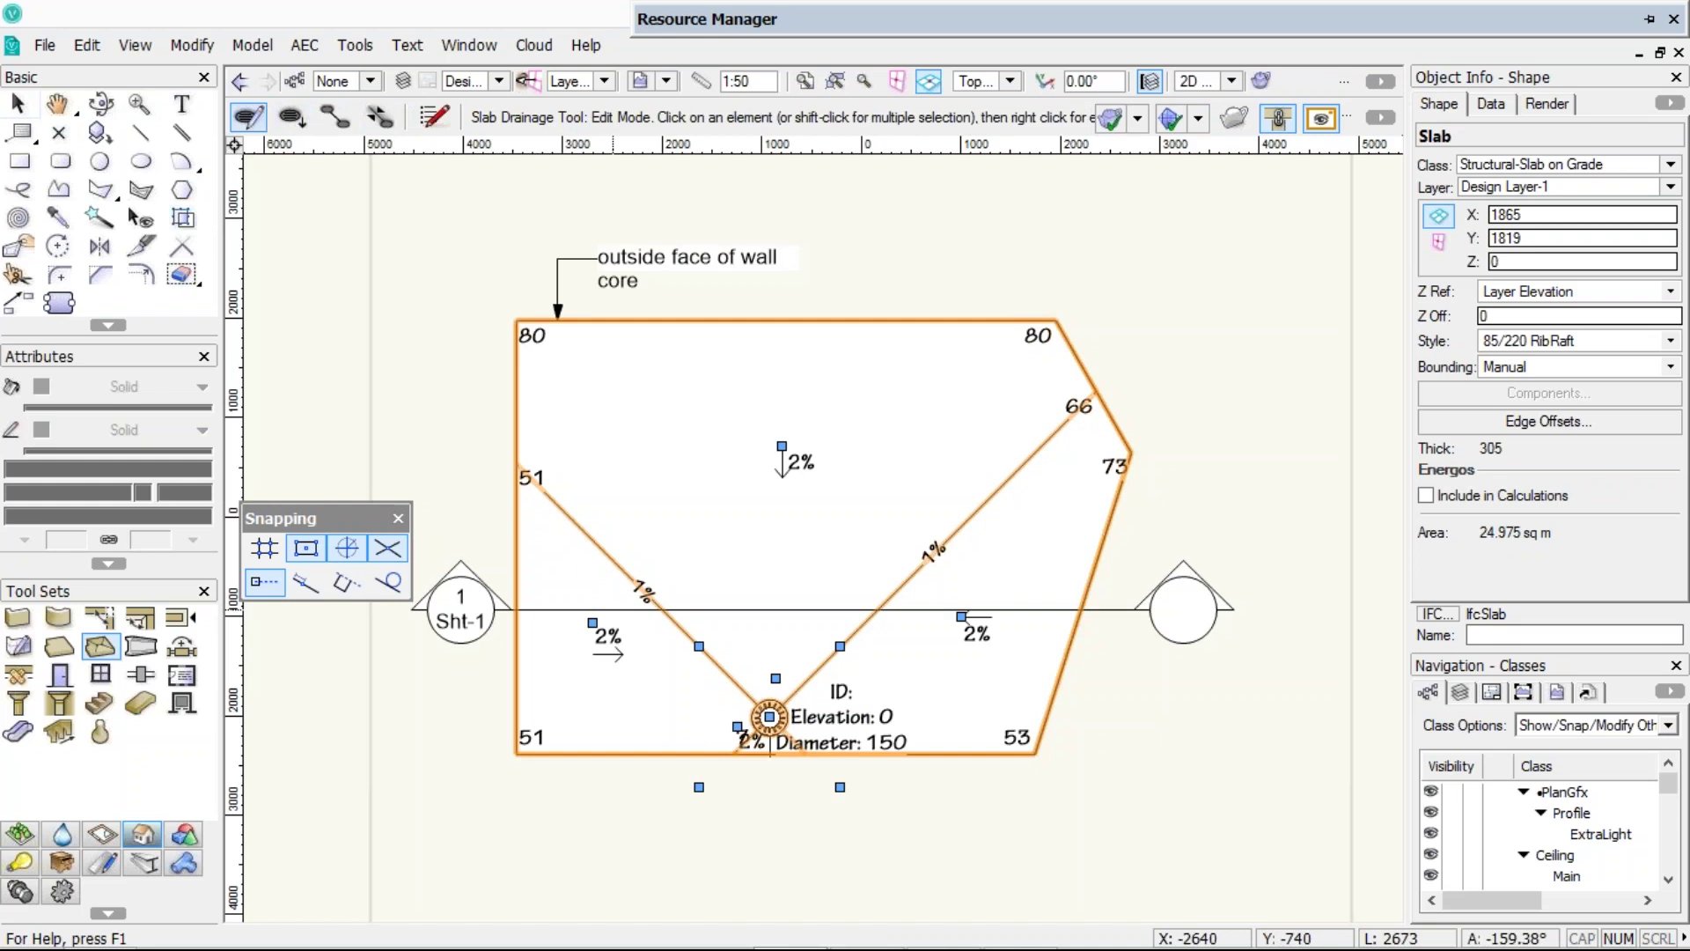
{"action": "left_click", "coordinate": [698, 646]}
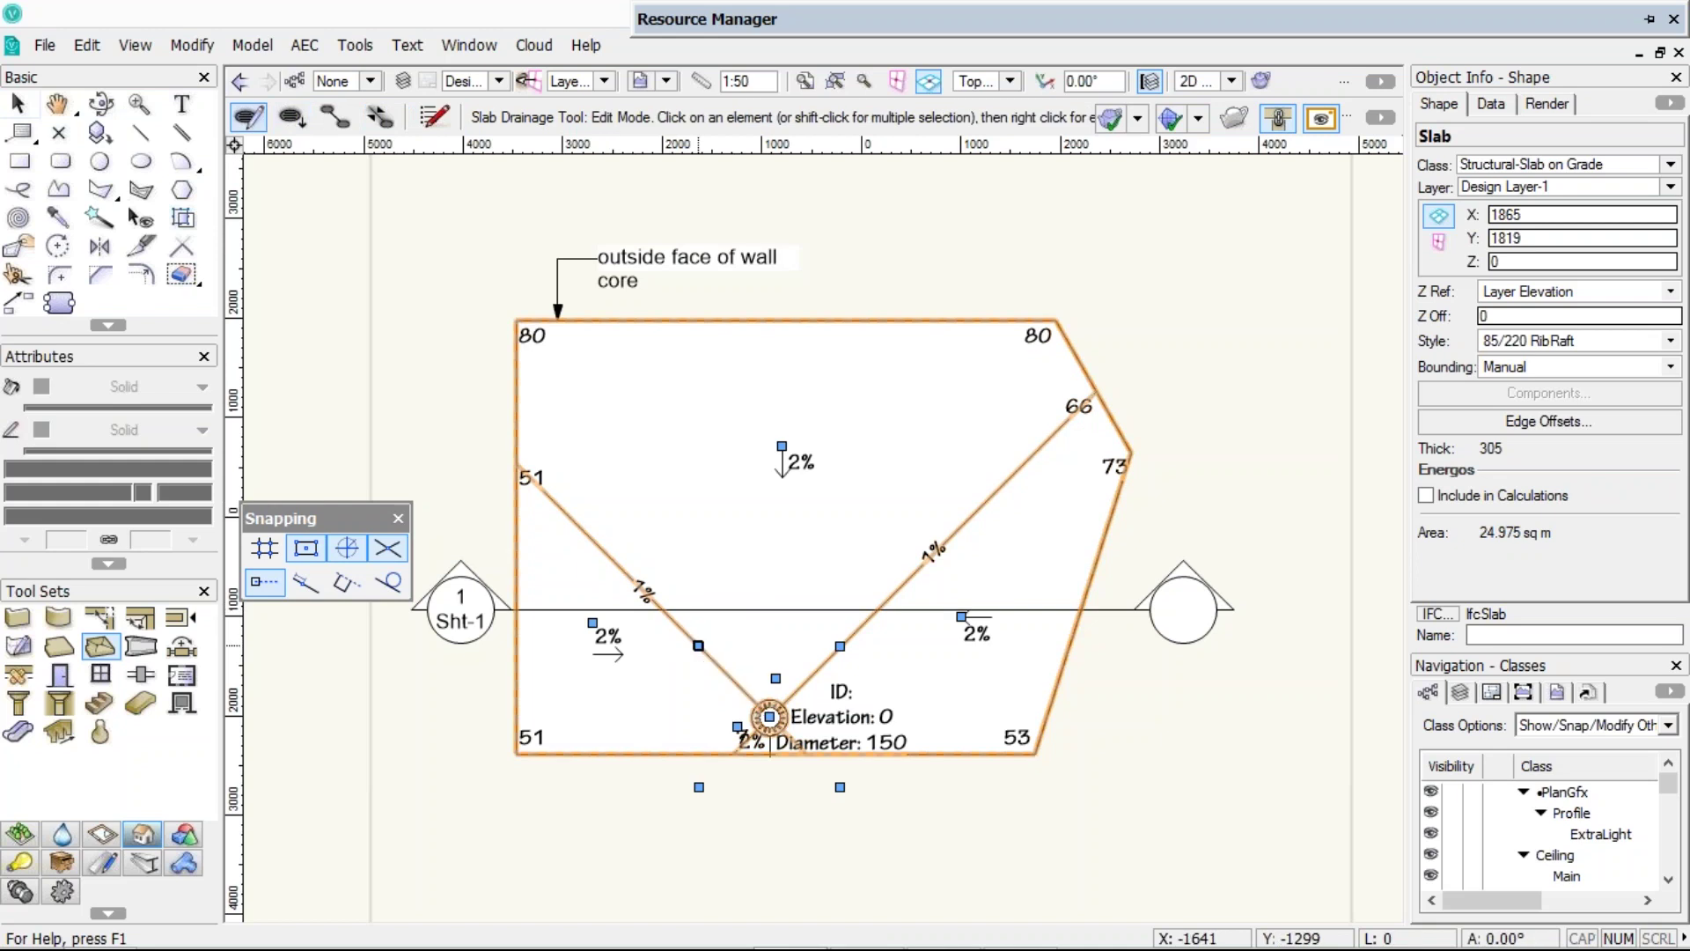
{"action": "left_click", "coordinate": [516, 320]}
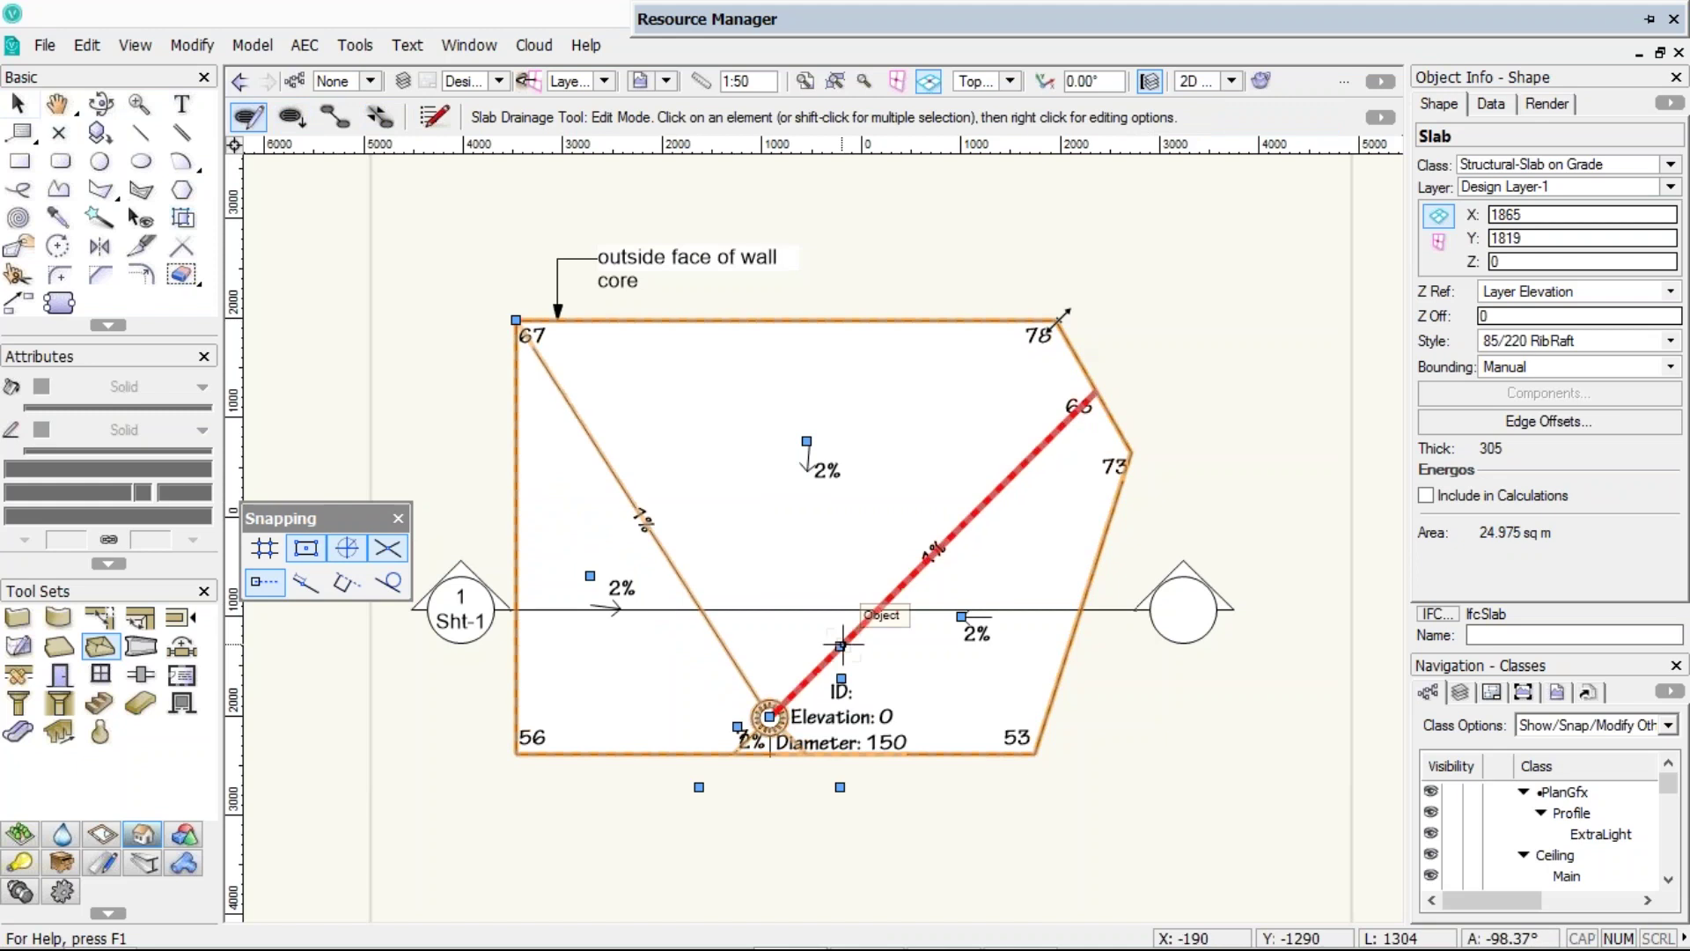
{"action": "left_click", "coordinate": [841, 645]}
{"action": "left_click", "coordinate": [1056, 320]}
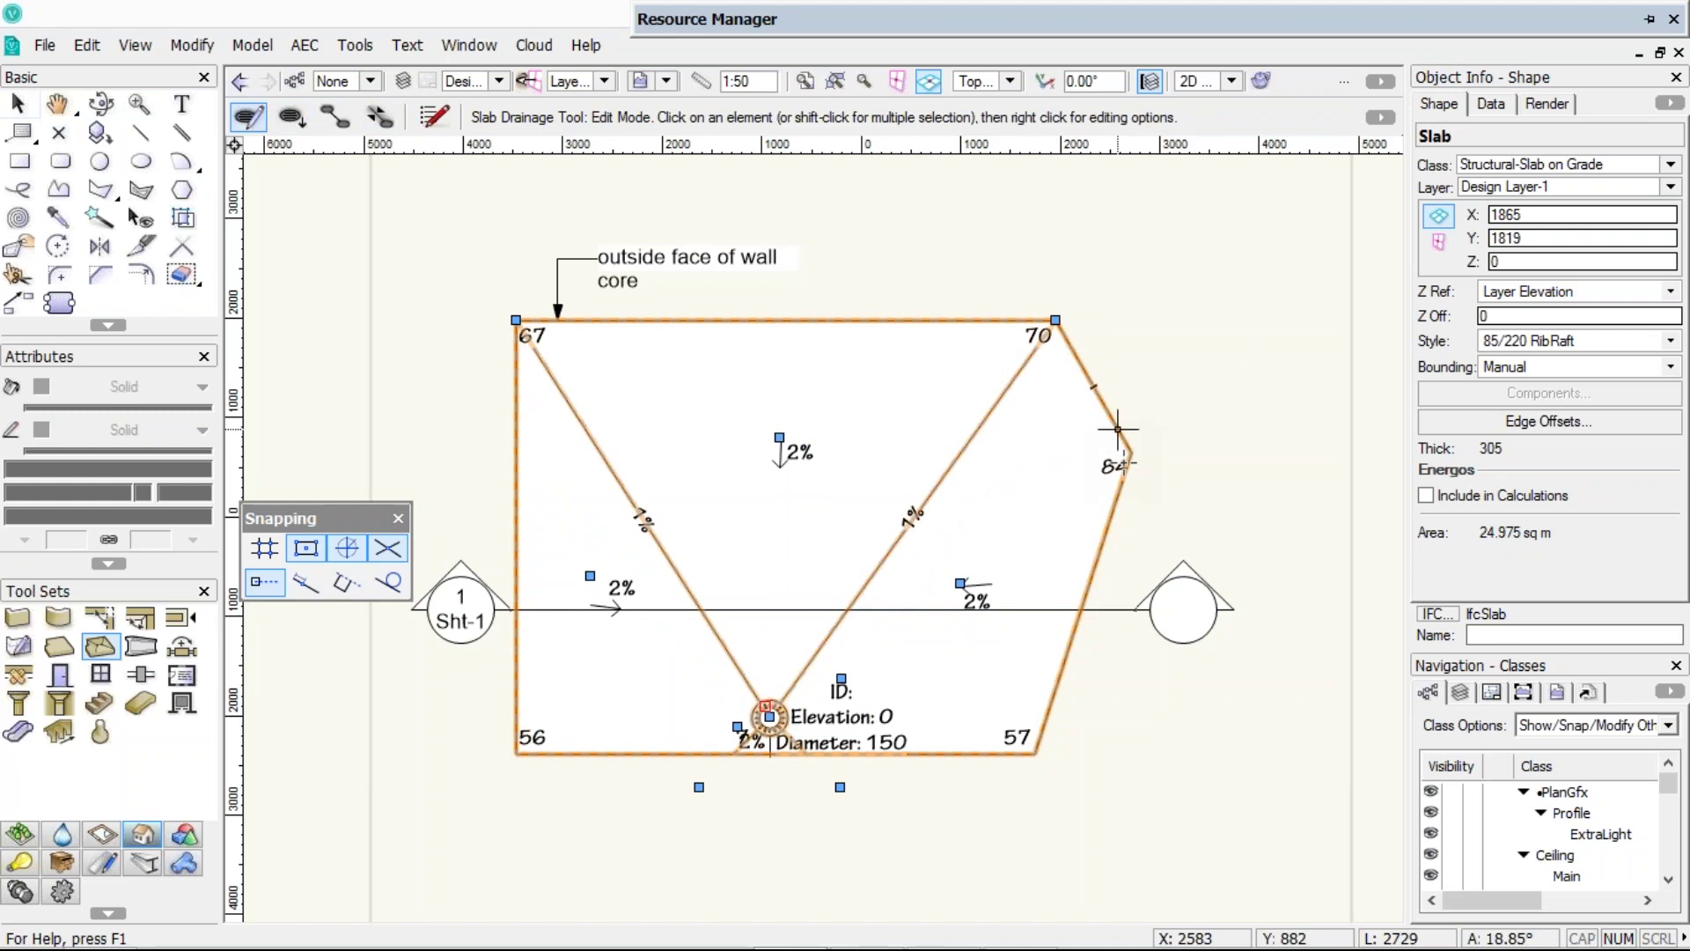
{"action": "left_click", "coordinate": [1132, 452]}
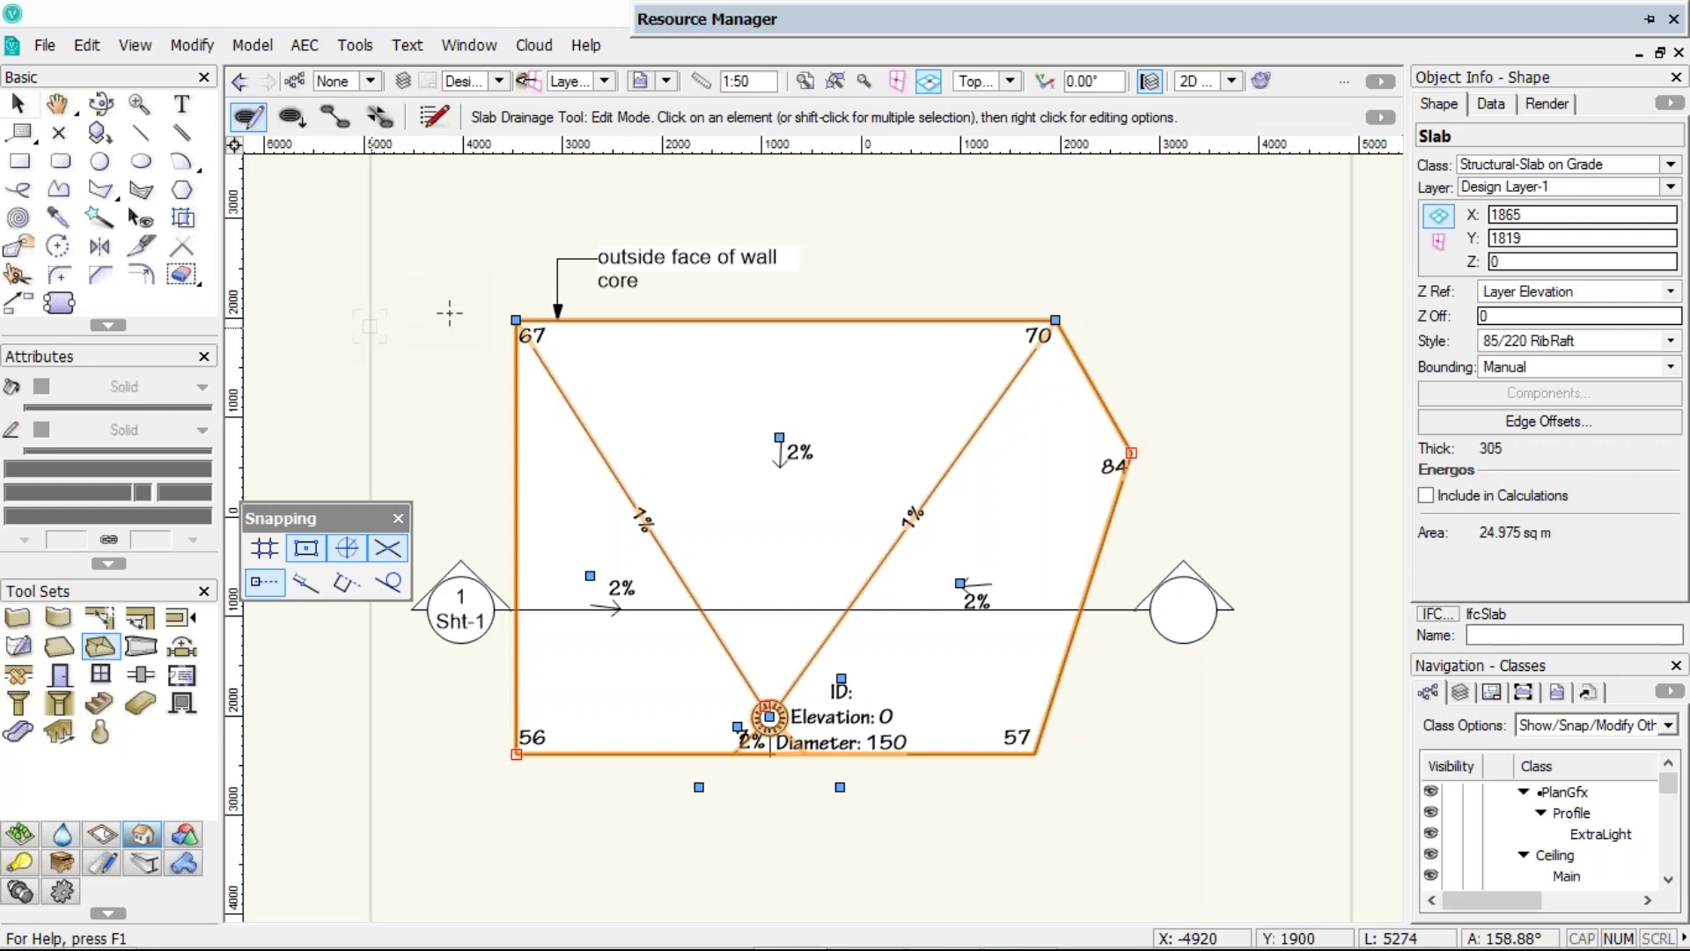
{"action": "left_click", "coordinate": [449, 312]}
{"action": "key", "text": "x"}
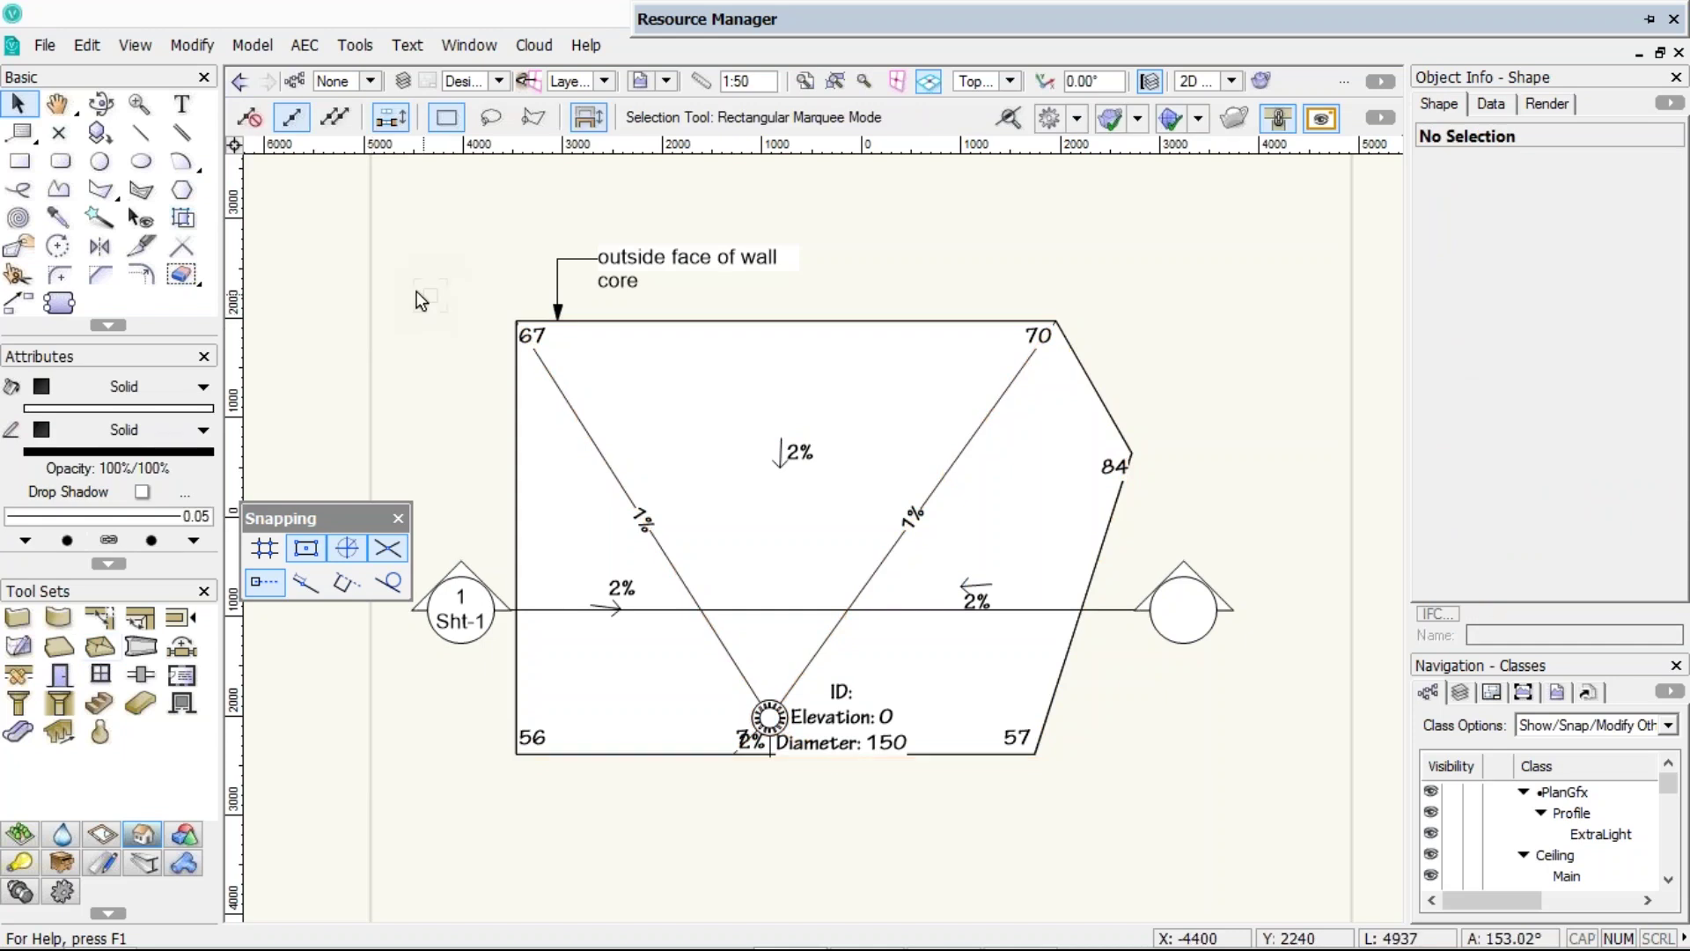
{"action": "key", "text": "3"}
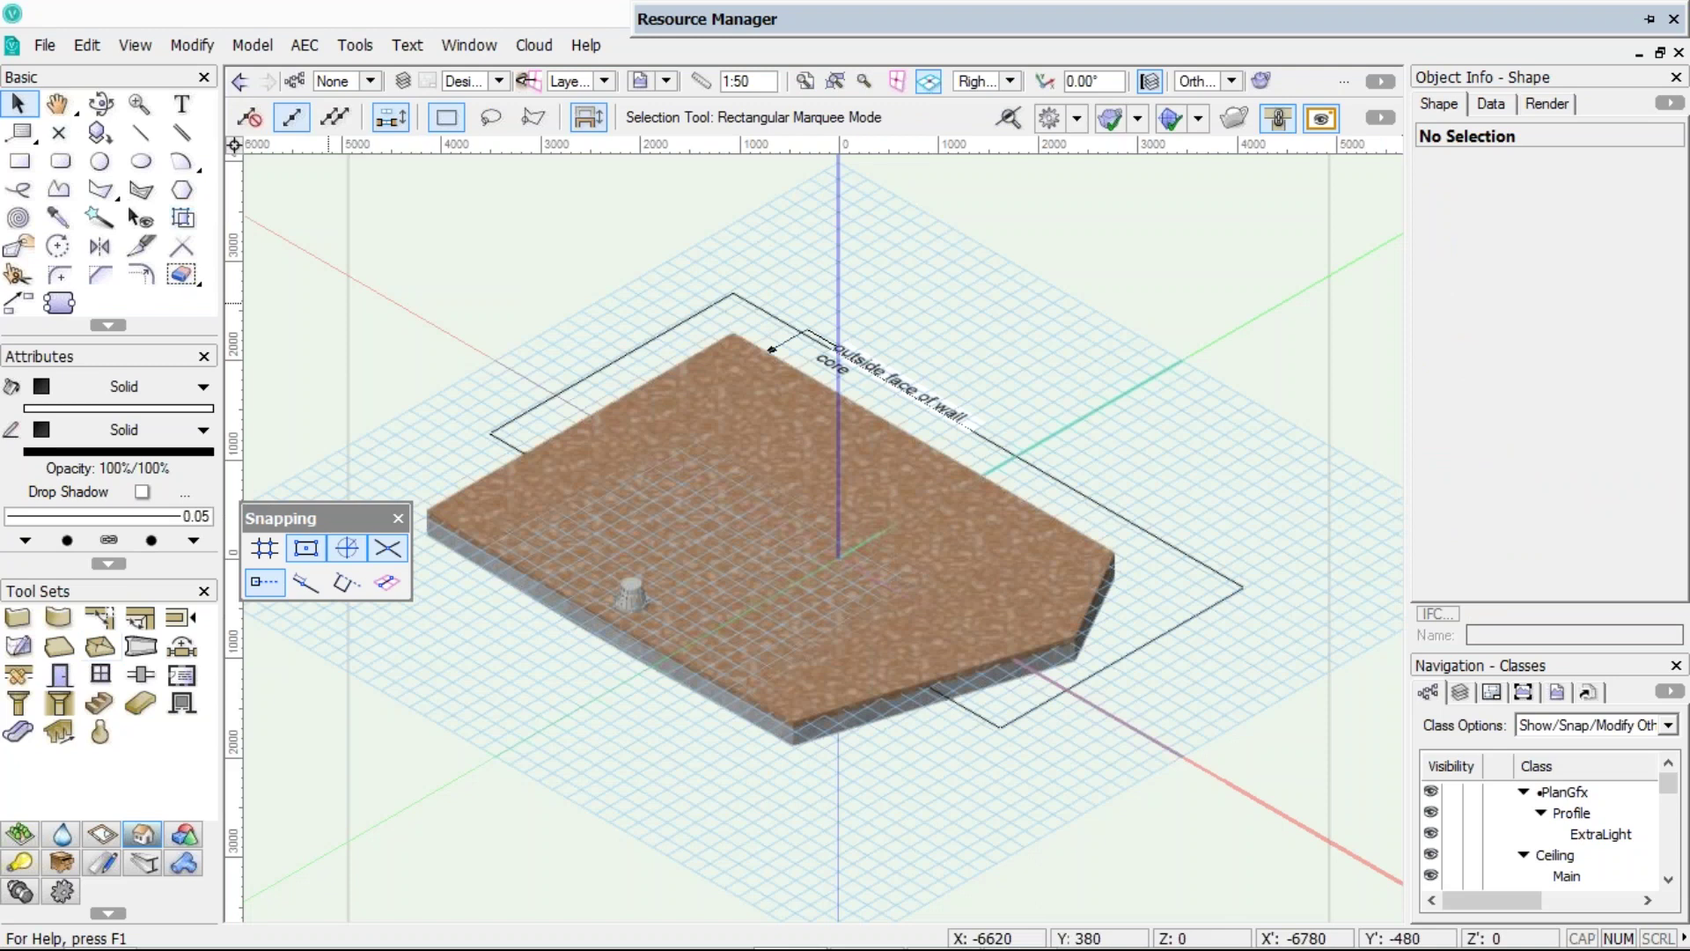
- Switch to the Floor-2 layer and delete the elevation marker 010 in the bathroom
{"action": "left_click", "coordinate": [489, 83]}
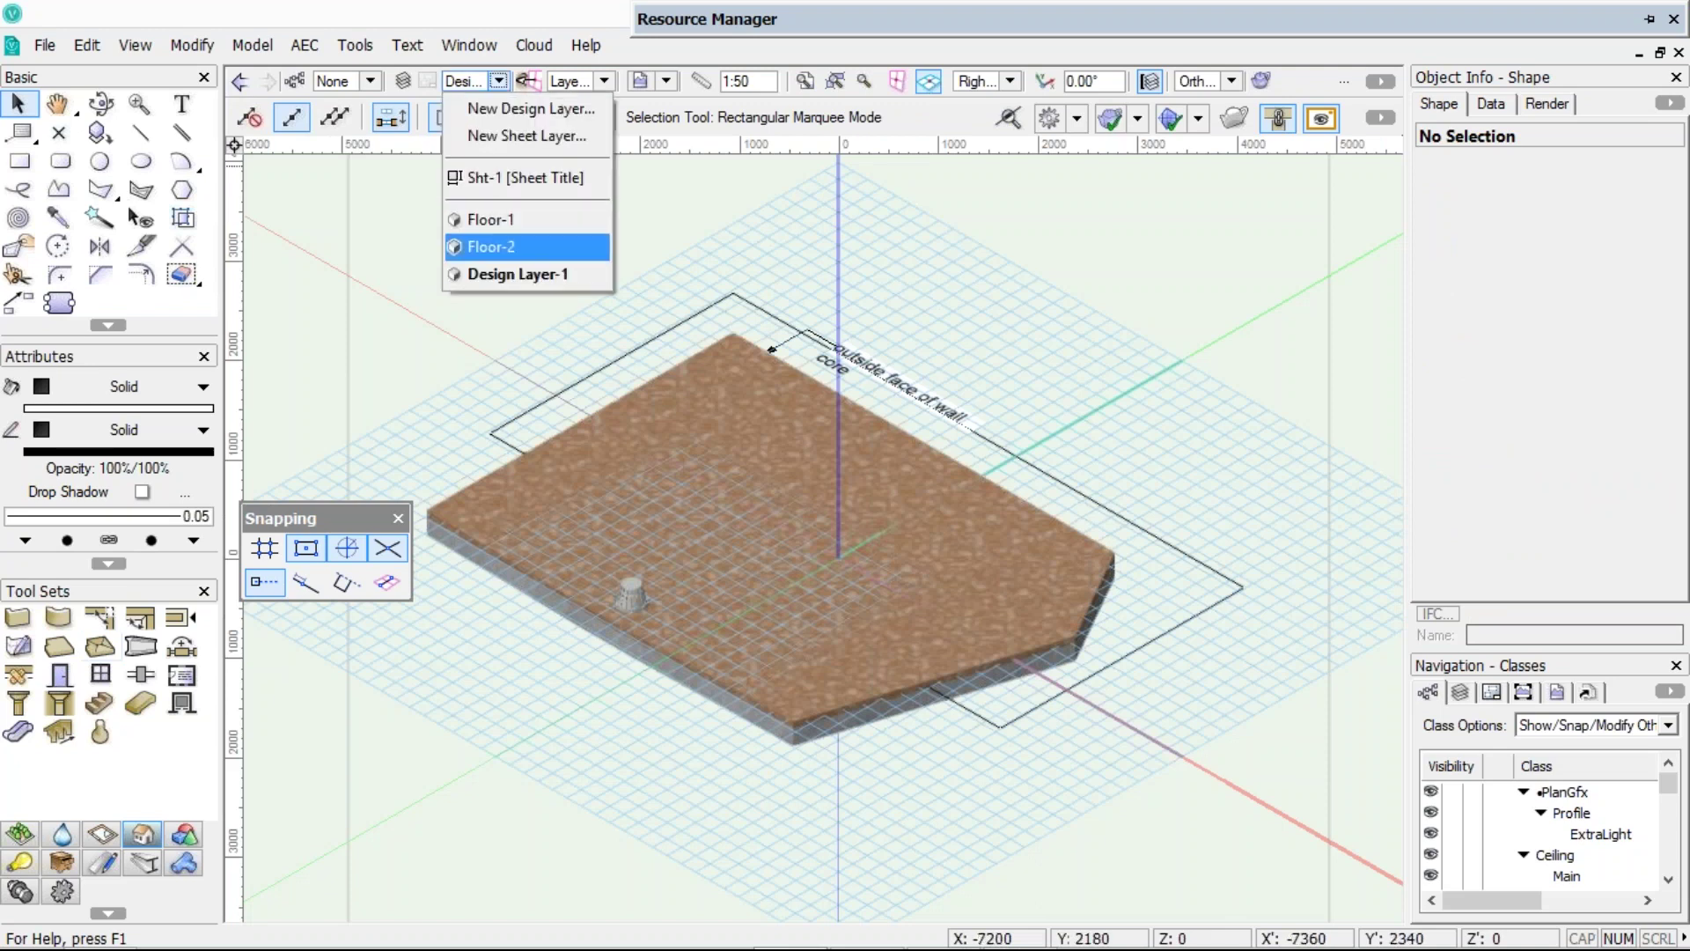
{"action": "left_click", "coordinate": [491, 247]}
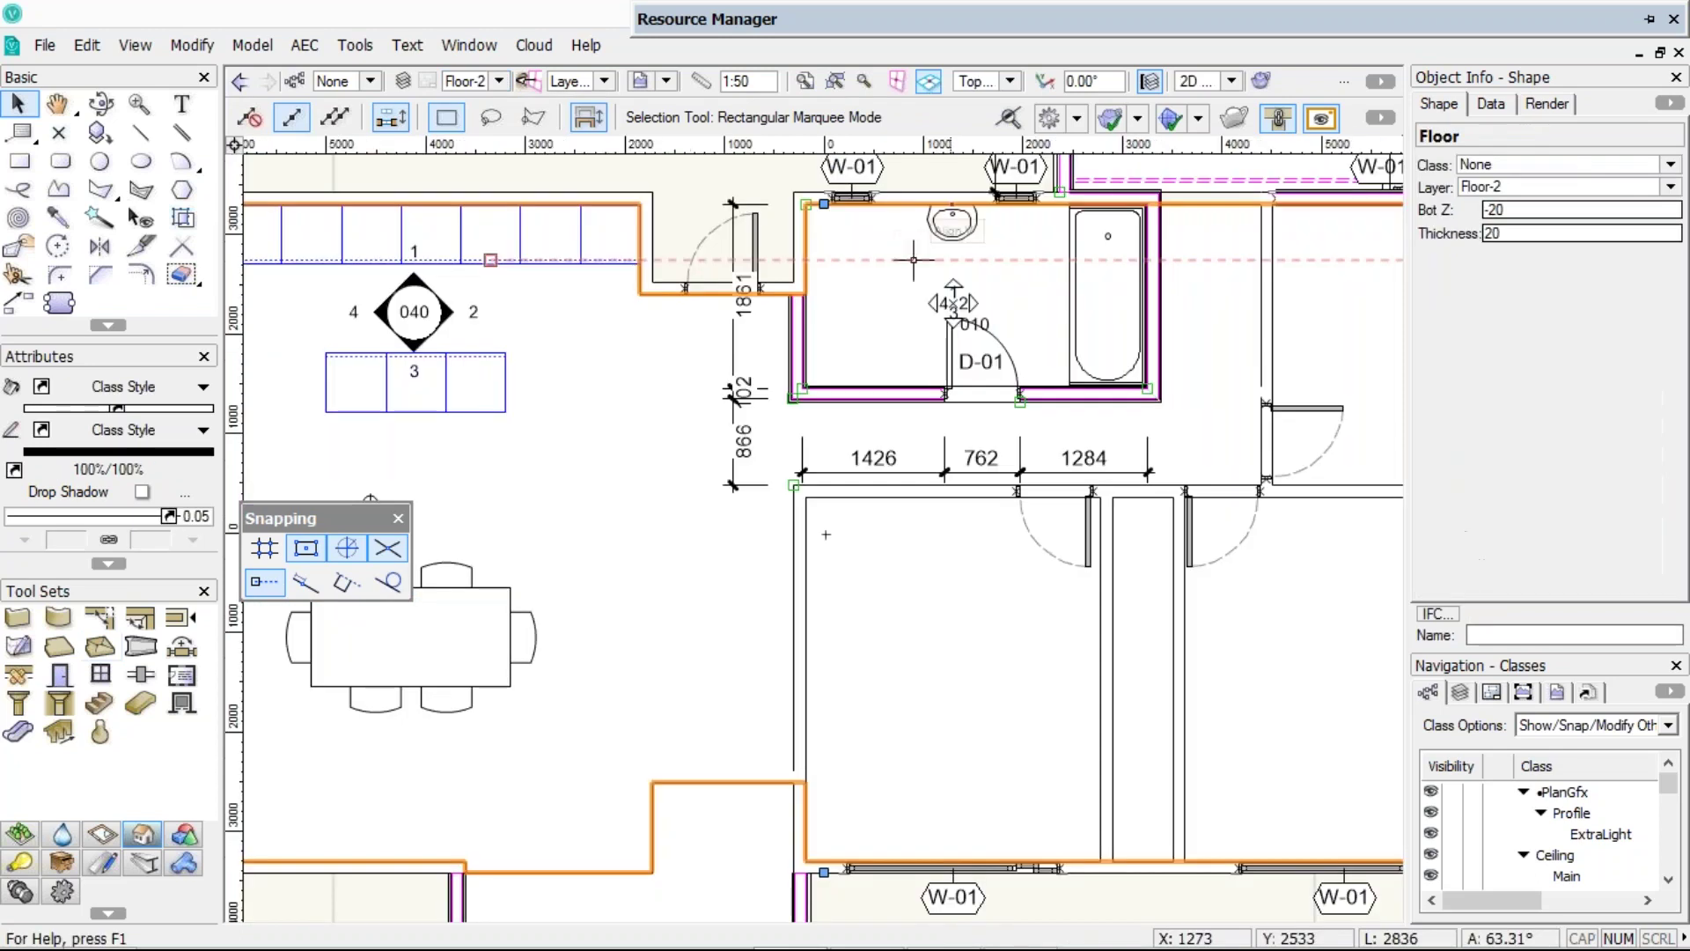
{"action": "key", "text": "Delete"}
{"action": "middle_click_drag", "start_coordinate": [964, 318], "coordinate": [729, 550]}
- Update the Section-1 viewport on sheet Sht-1 and return to the Floor-2 layer
{"action": "left_click", "coordinate": [499, 81]}
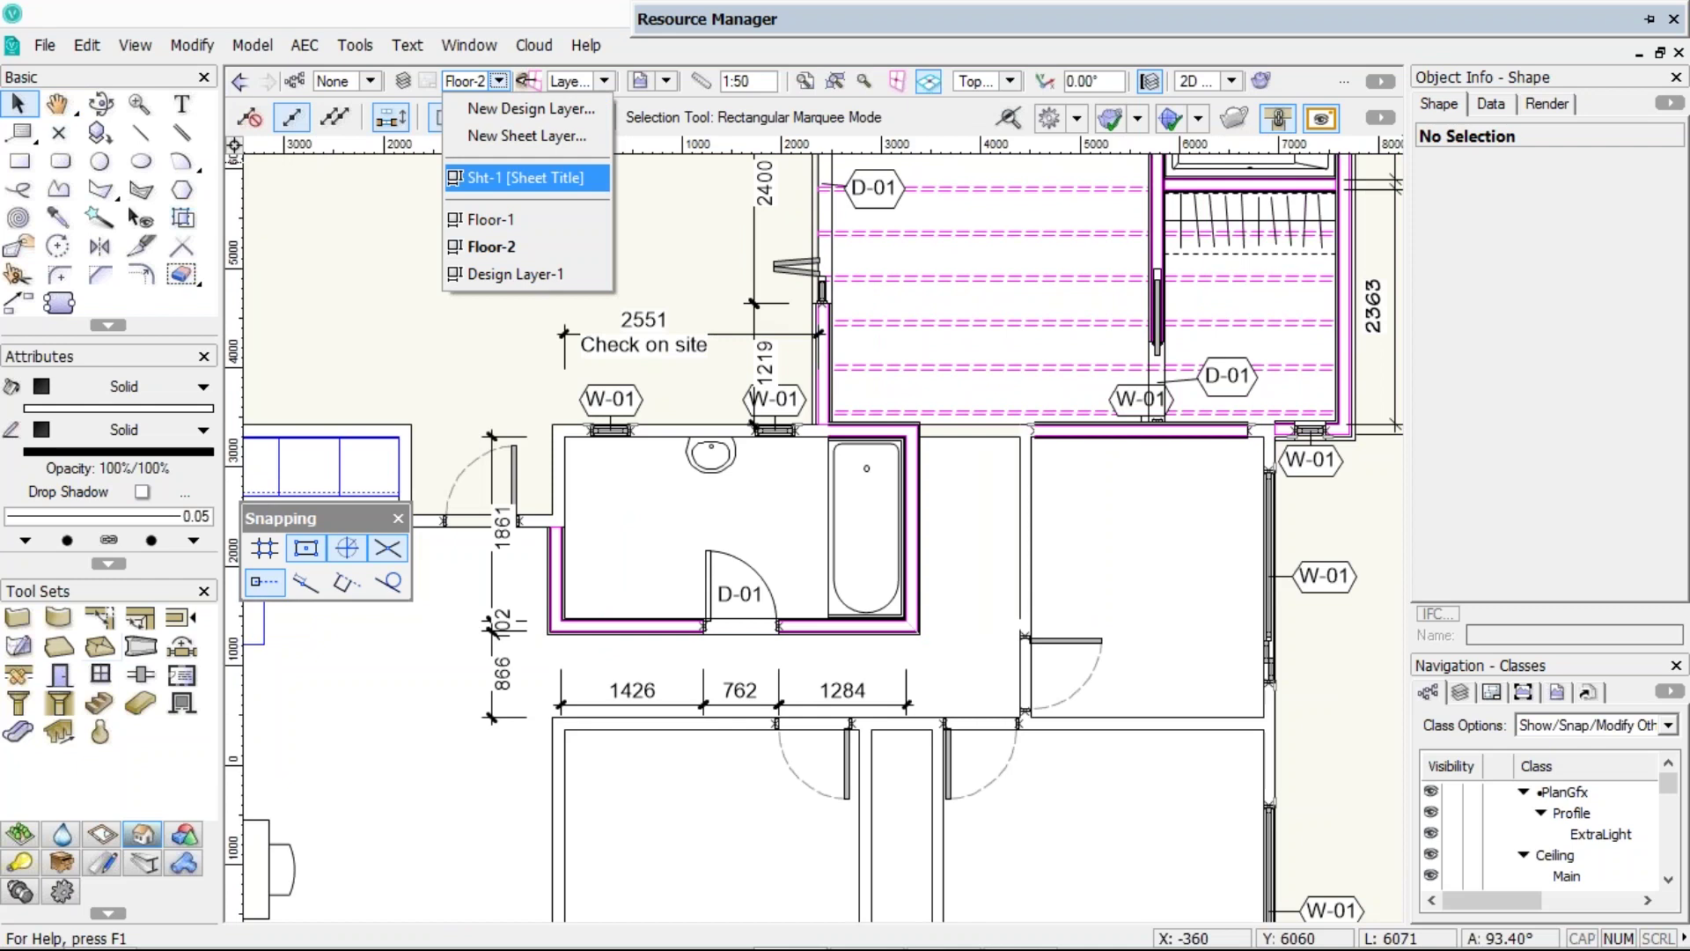
{"action": "key", "text": "Return"}
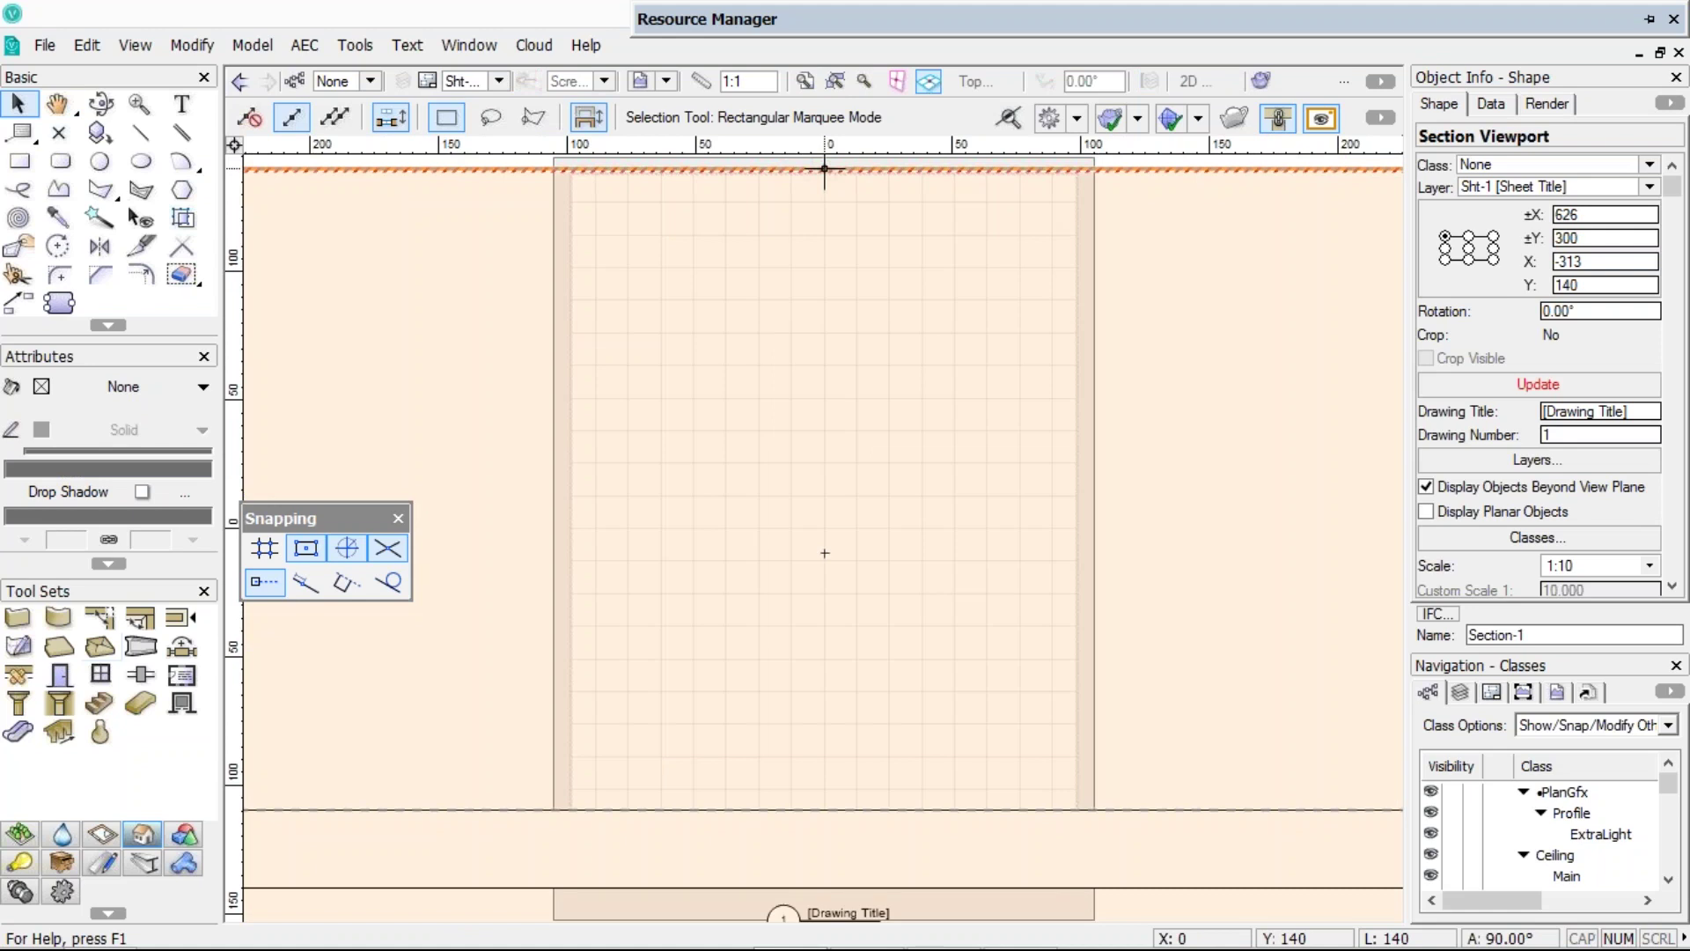
{"action": "left_click", "coordinate": [1558, 382]}
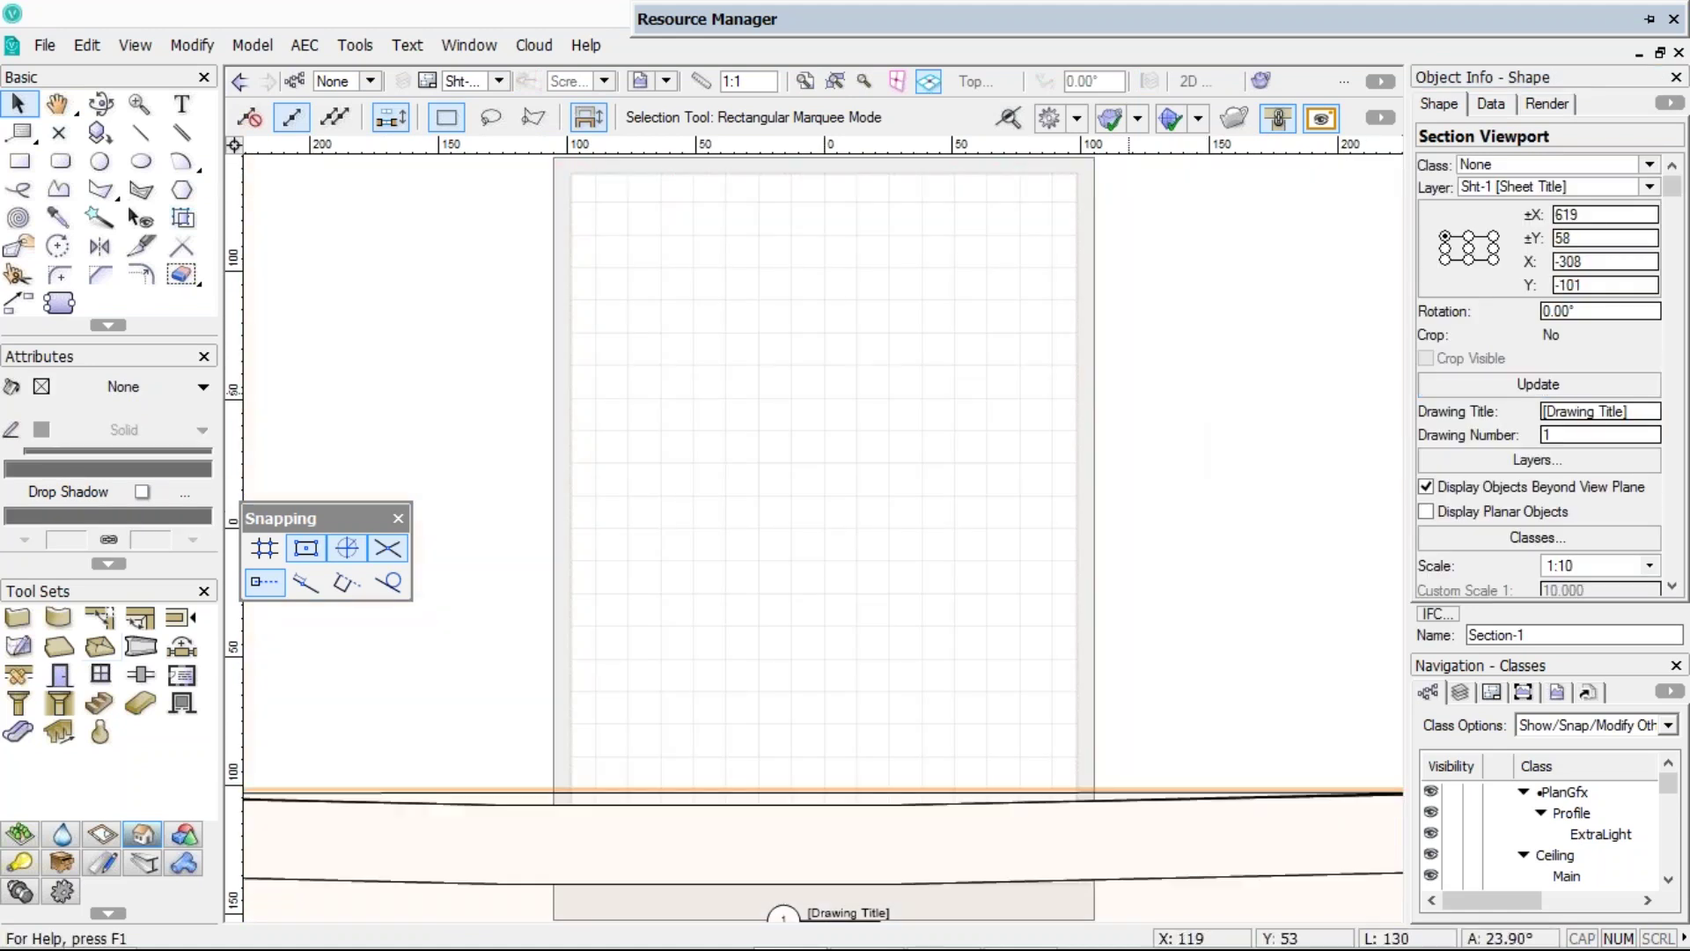
{"action": "left_click", "coordinate": [476, 81]}
{"action": "left_click", "coordinate": [482, 245]}
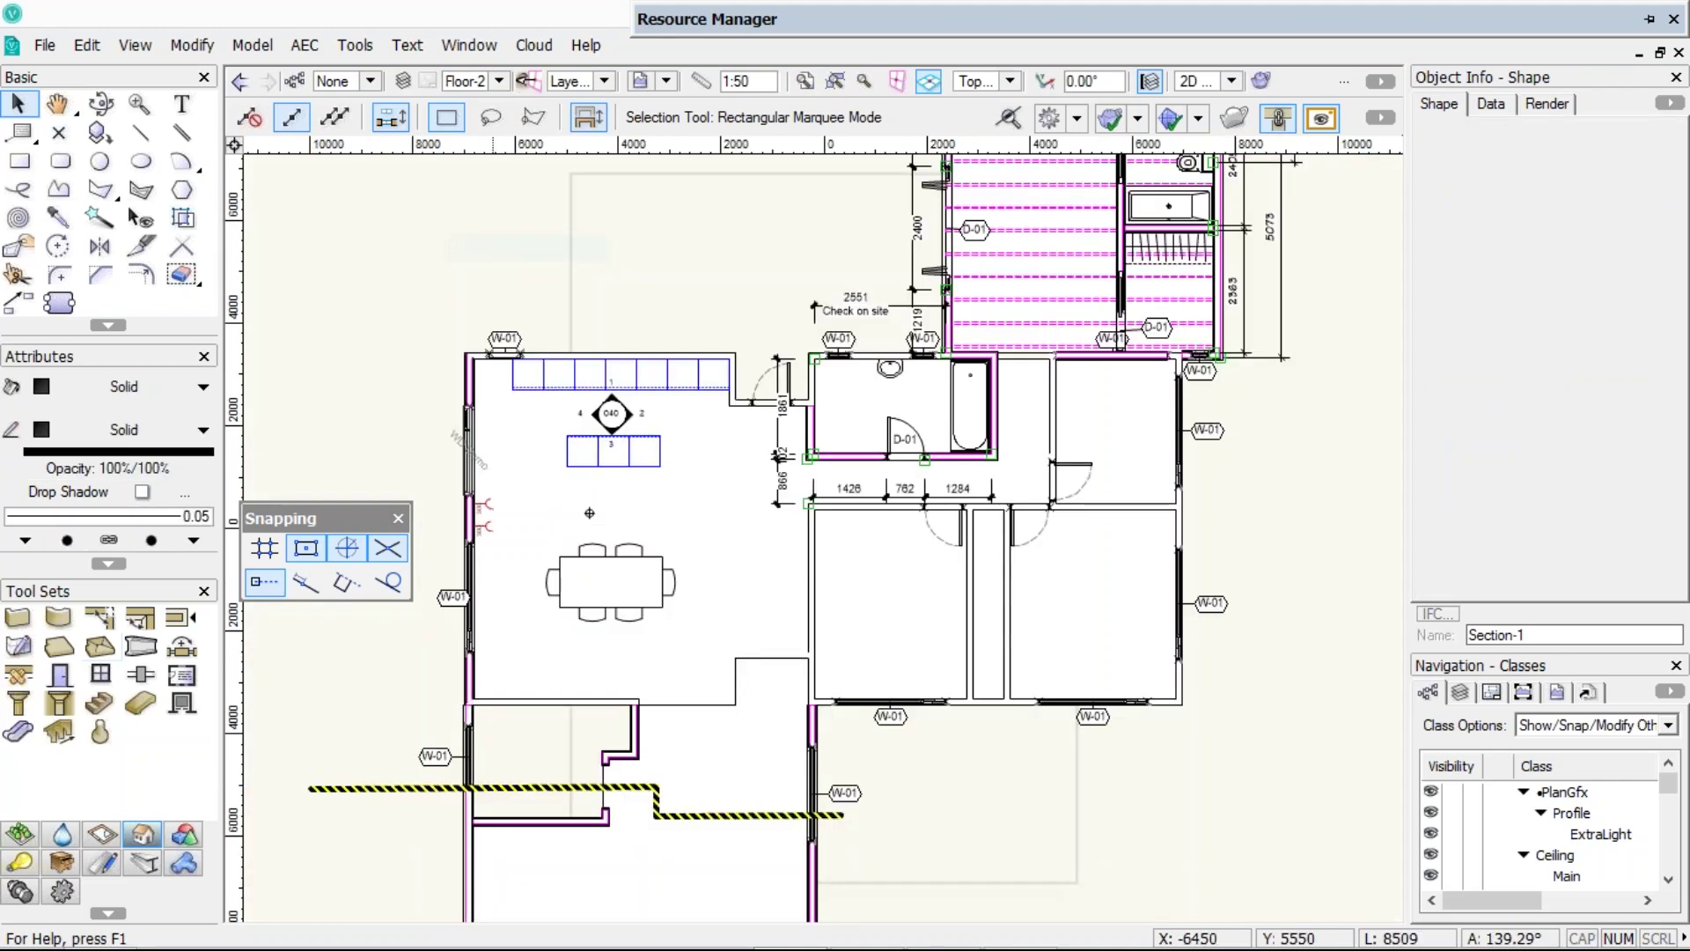
- Start creating interior elevation viewports for the Floor-2 bathroom, placing the marker mid-room at about X 1320, Y 2380
{"action": "scroll", "coordinate": [897, 402], "scroll_direction": "up", "scroll_amount": 2}
{"action": "middle_click_drag", "start_coordinate": [897, 401], "coordinate": [767, 442]}
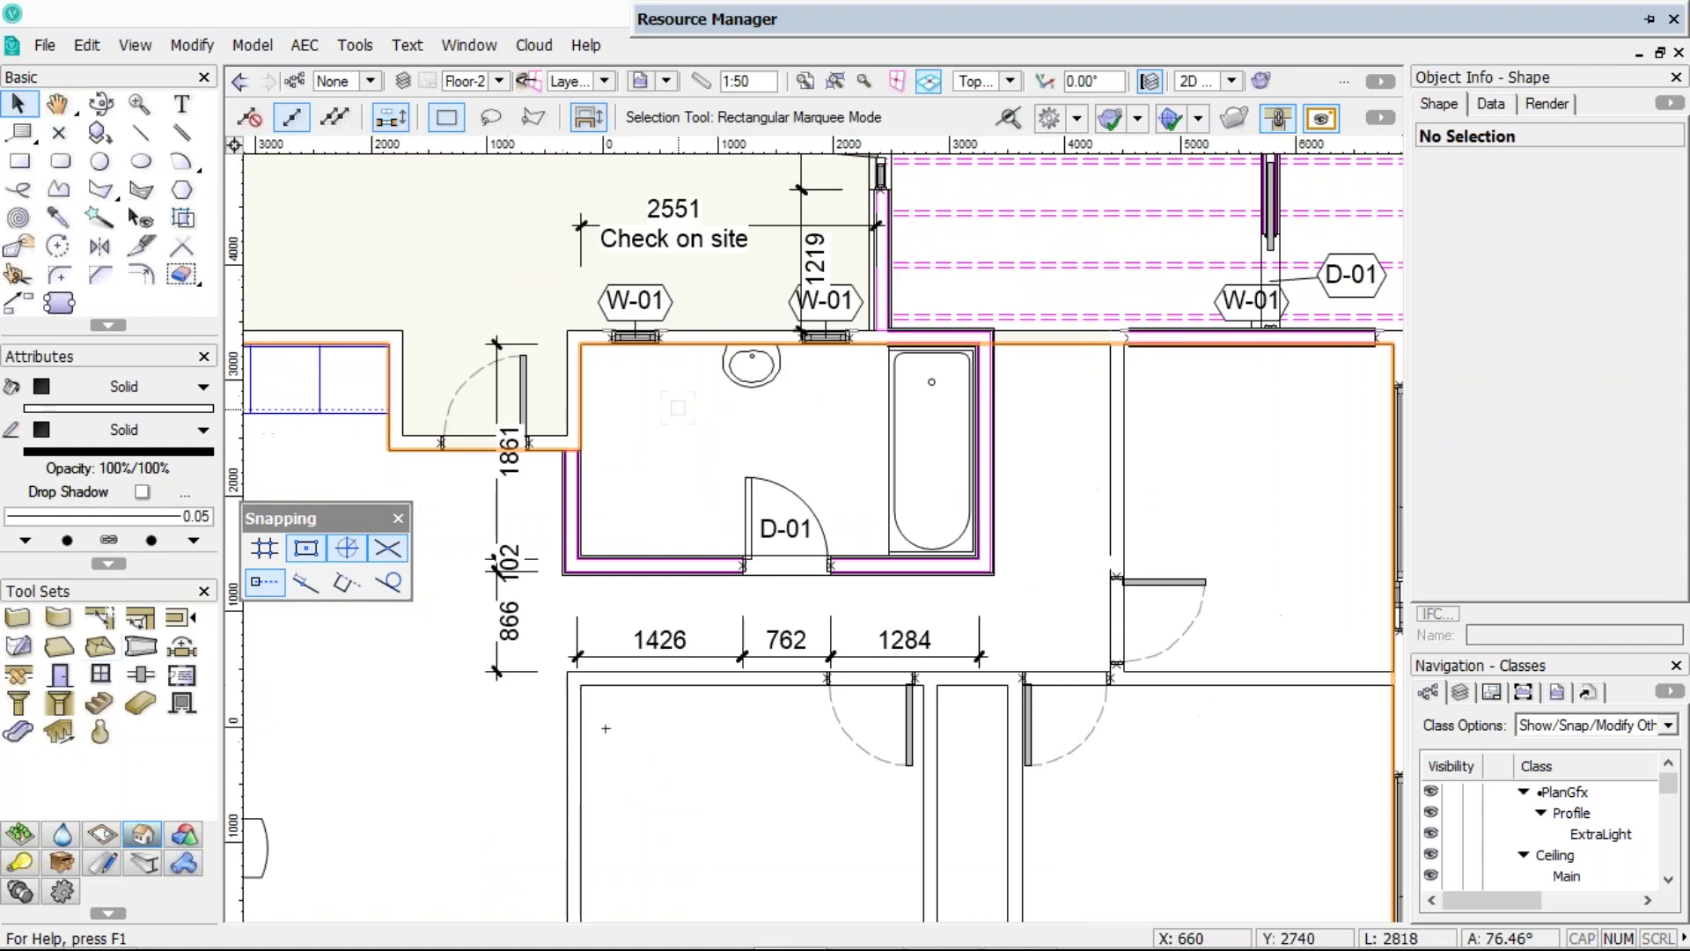
{"action": "left_click", "coordinate": [678, 407]}
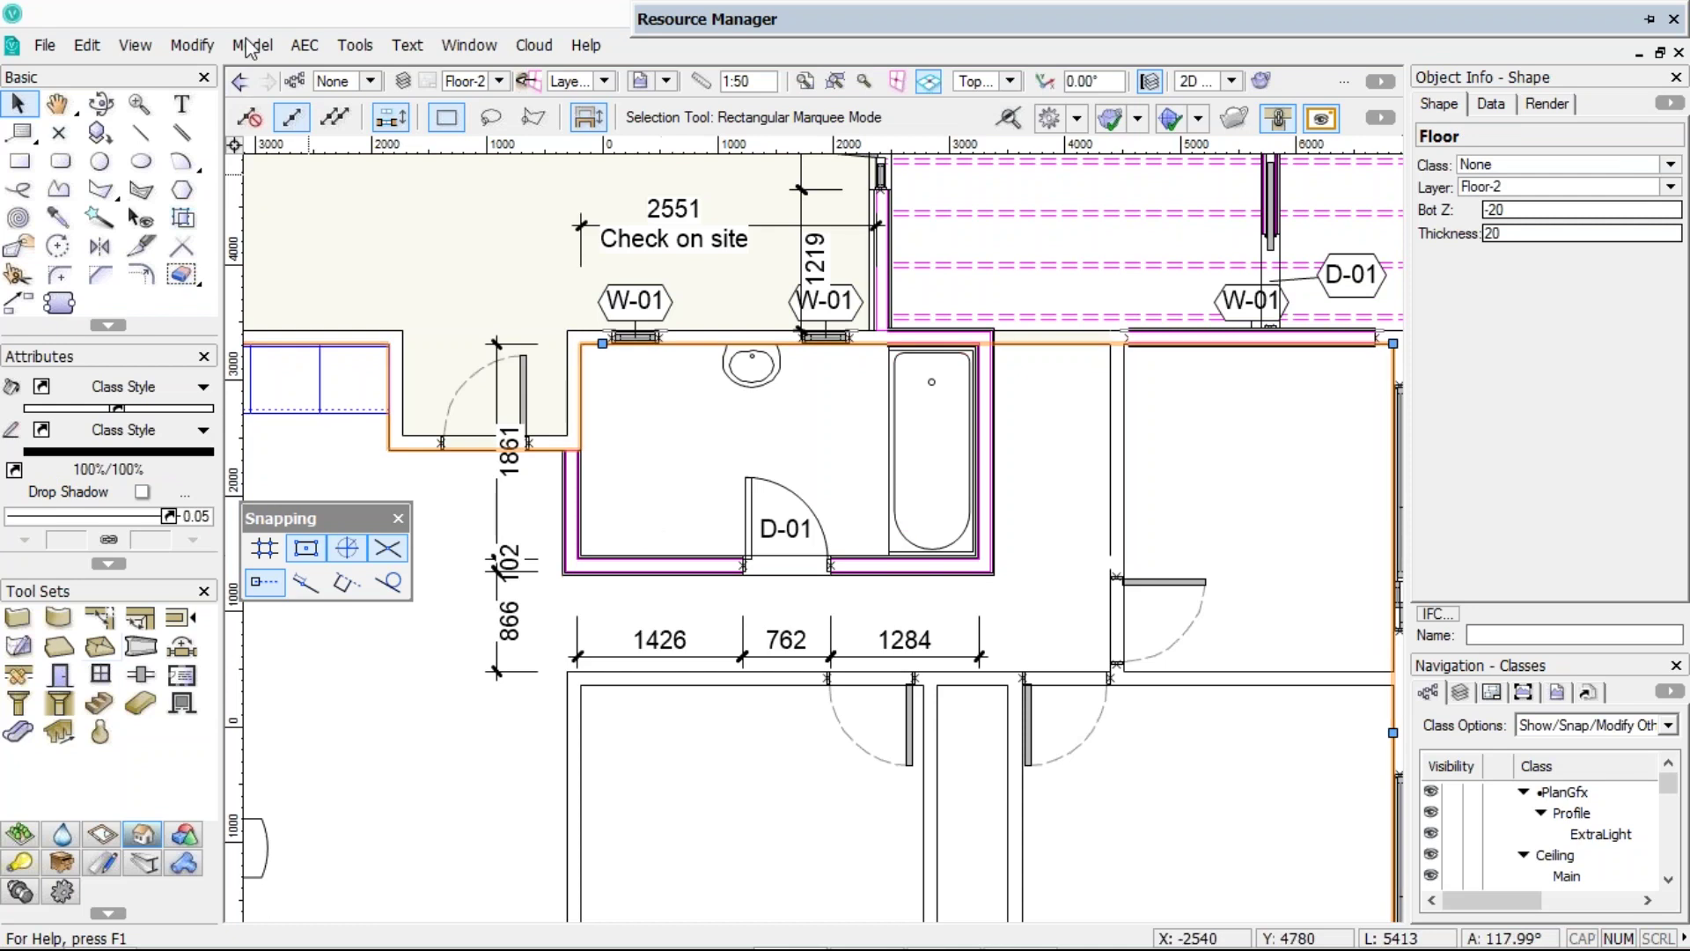
{"action": "left_click", "coordinate": [134, 47]}
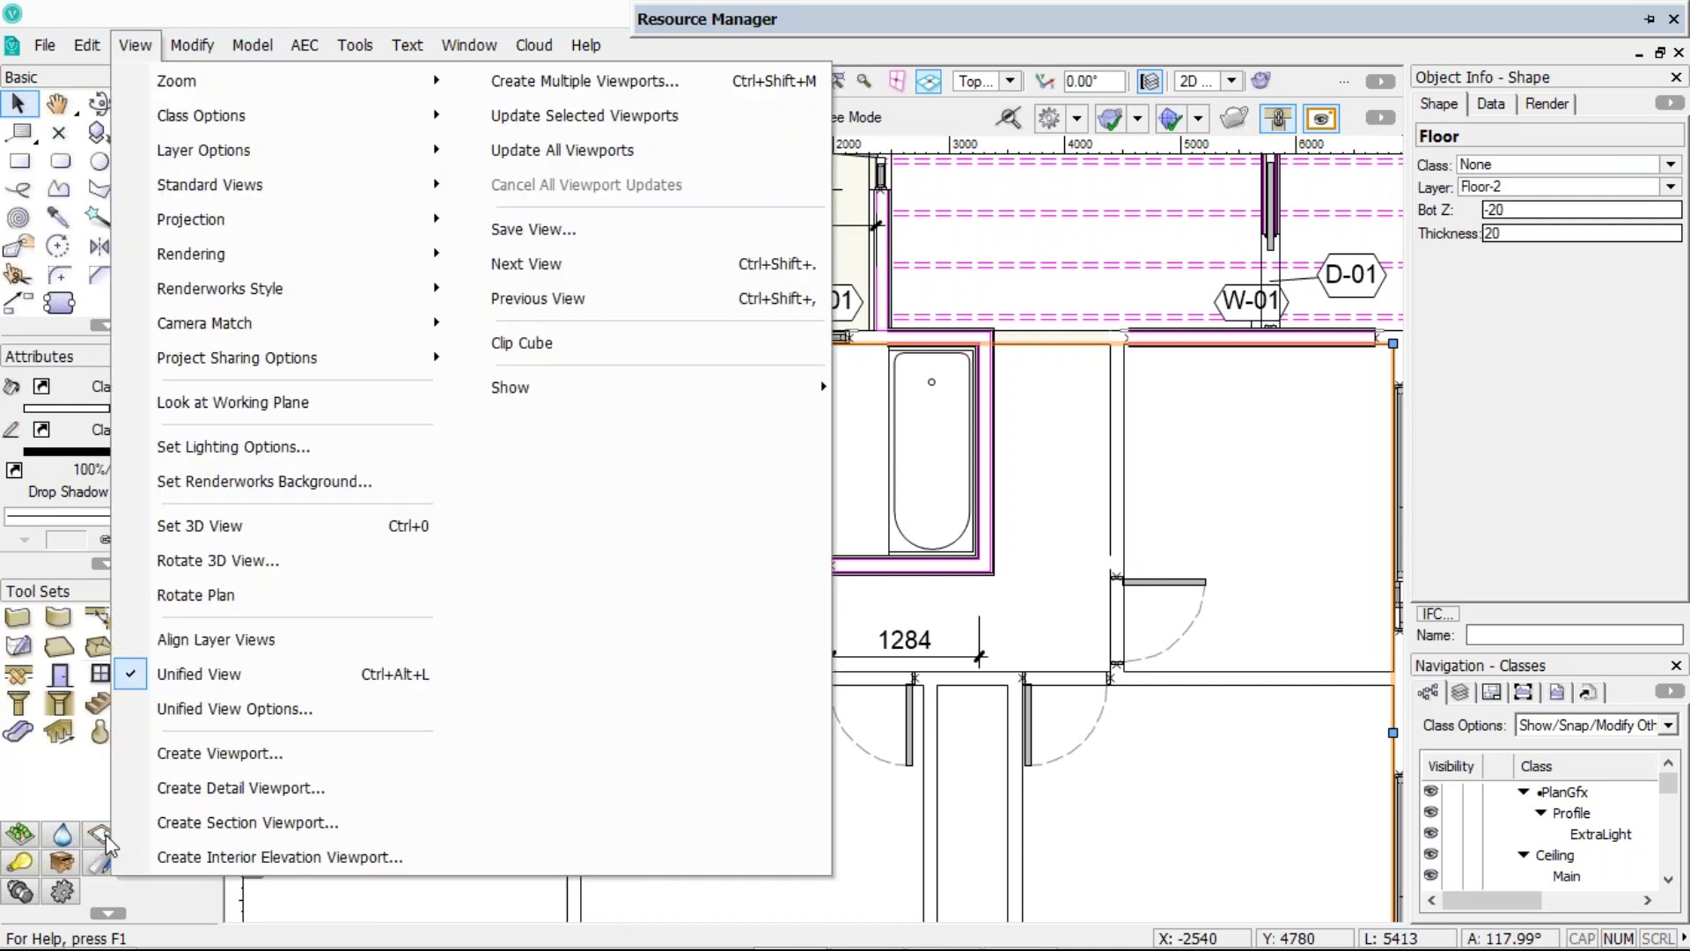
{"action": "left_click", "coordinate": [179, 860]}
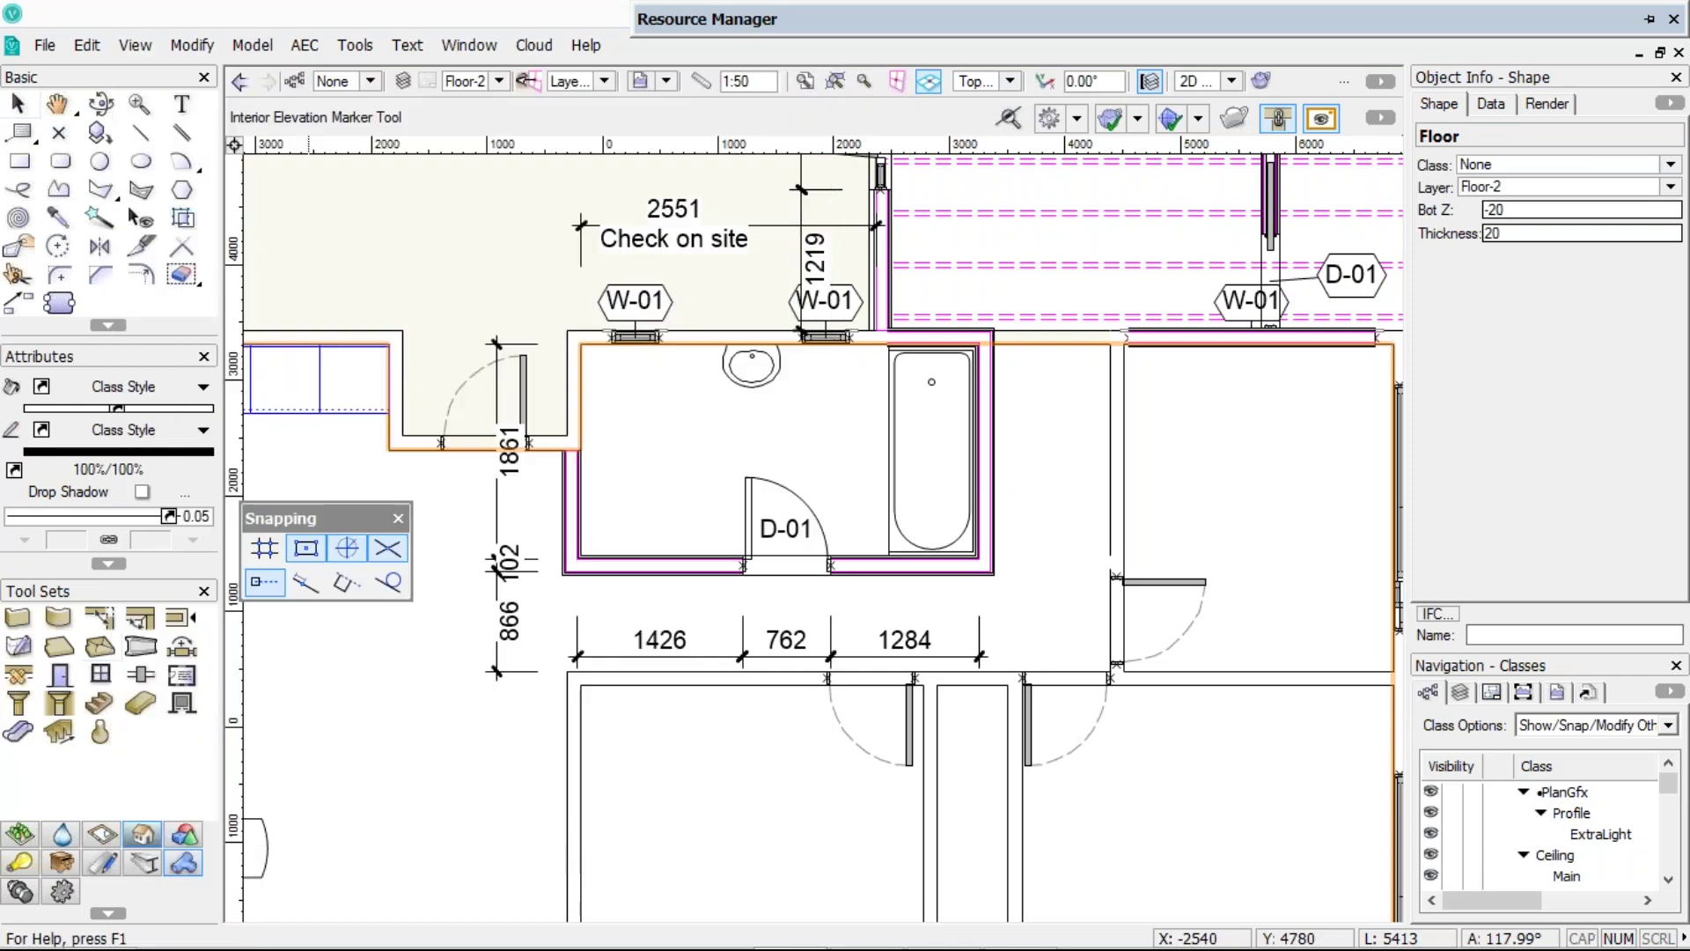
{"action": "left_click", "coordinate": [754, 443]}
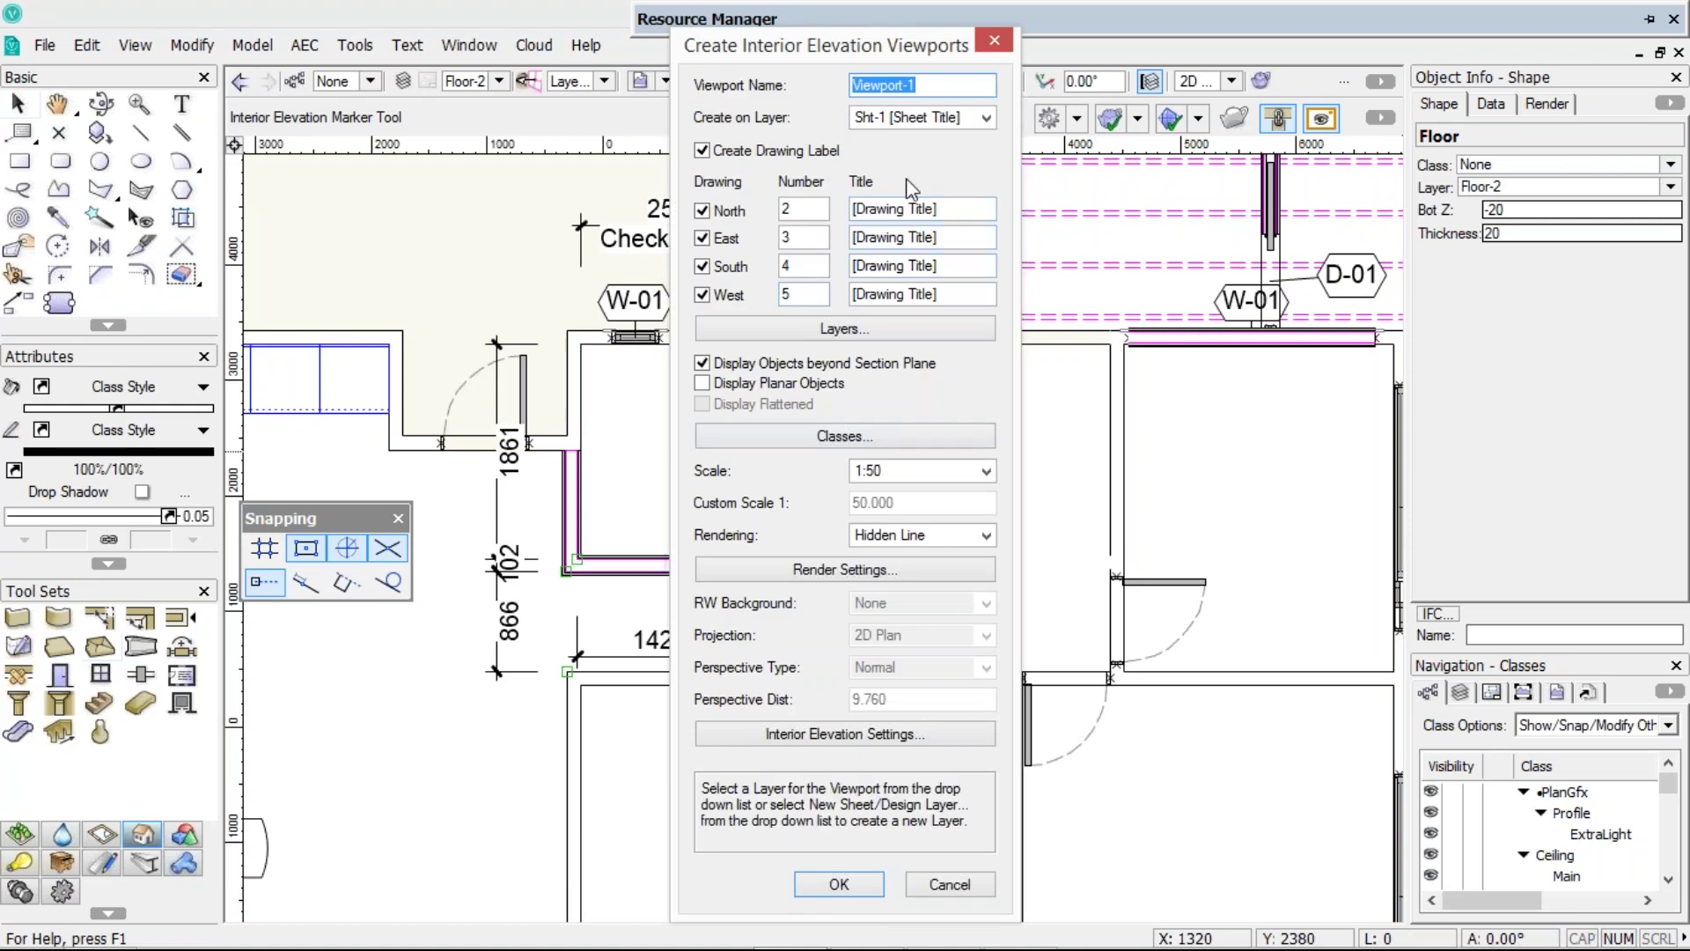
- Create the north, east, south and west interior elevation viewports on a new sheet layer numbered 010, and decline the backup
{"action": "left_click", "coordinate": [920, 117]}
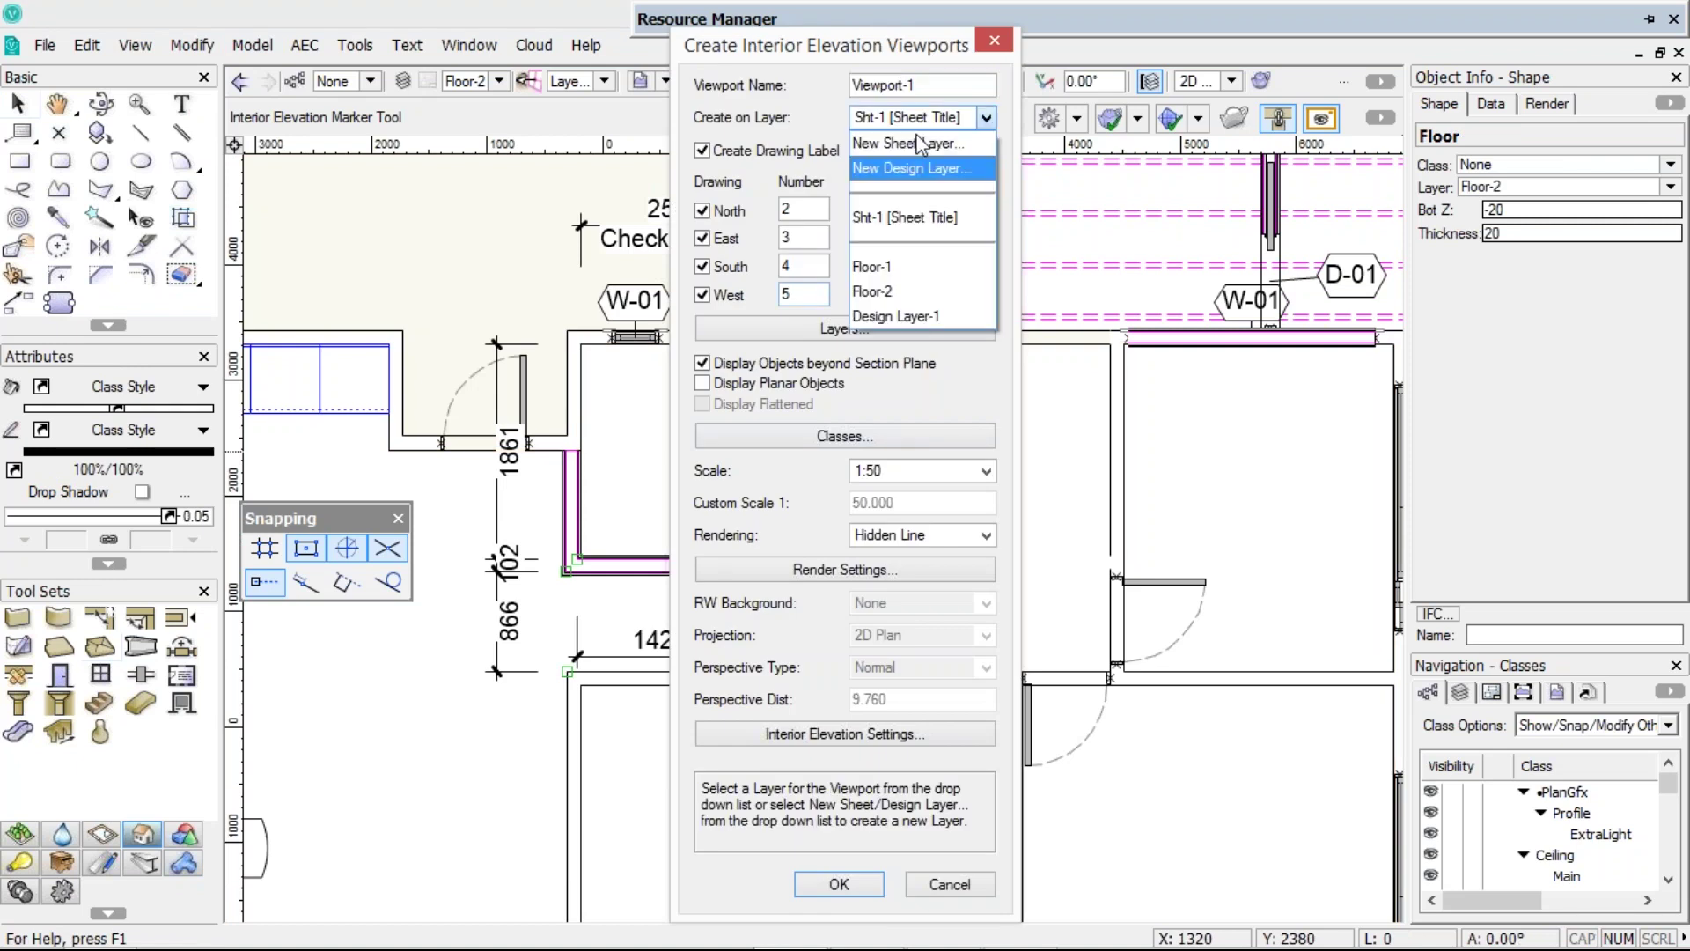
{"action": "left_click", "coordinate": [920, 144]}
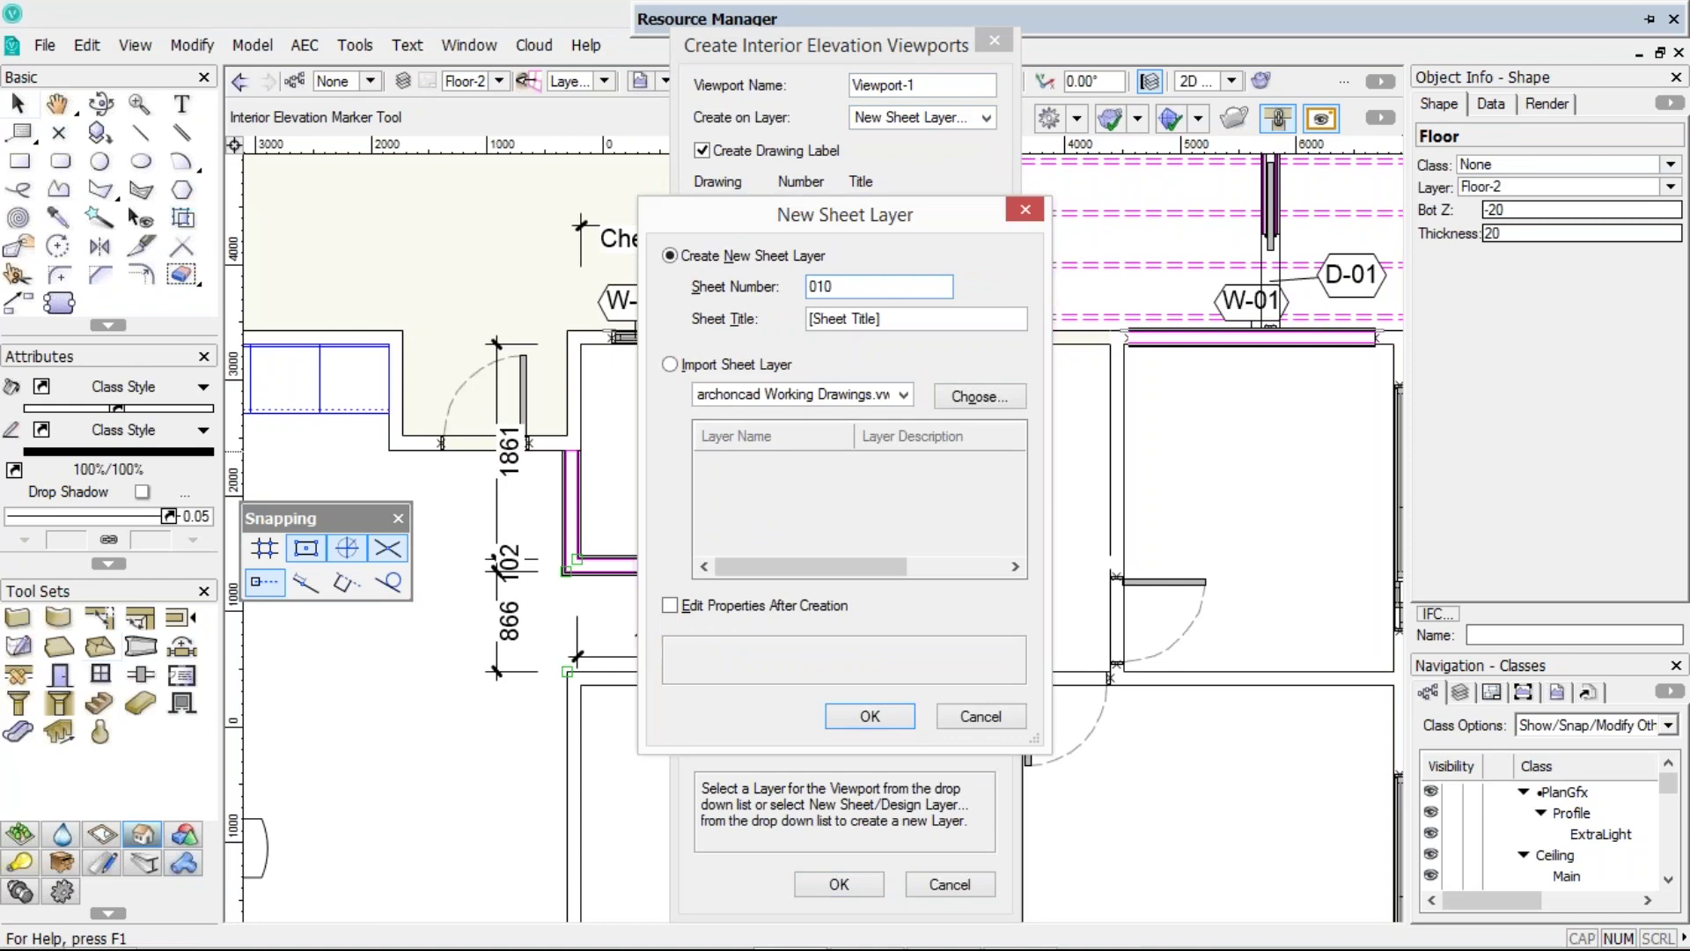
{"action": "key", "text": "Return"}
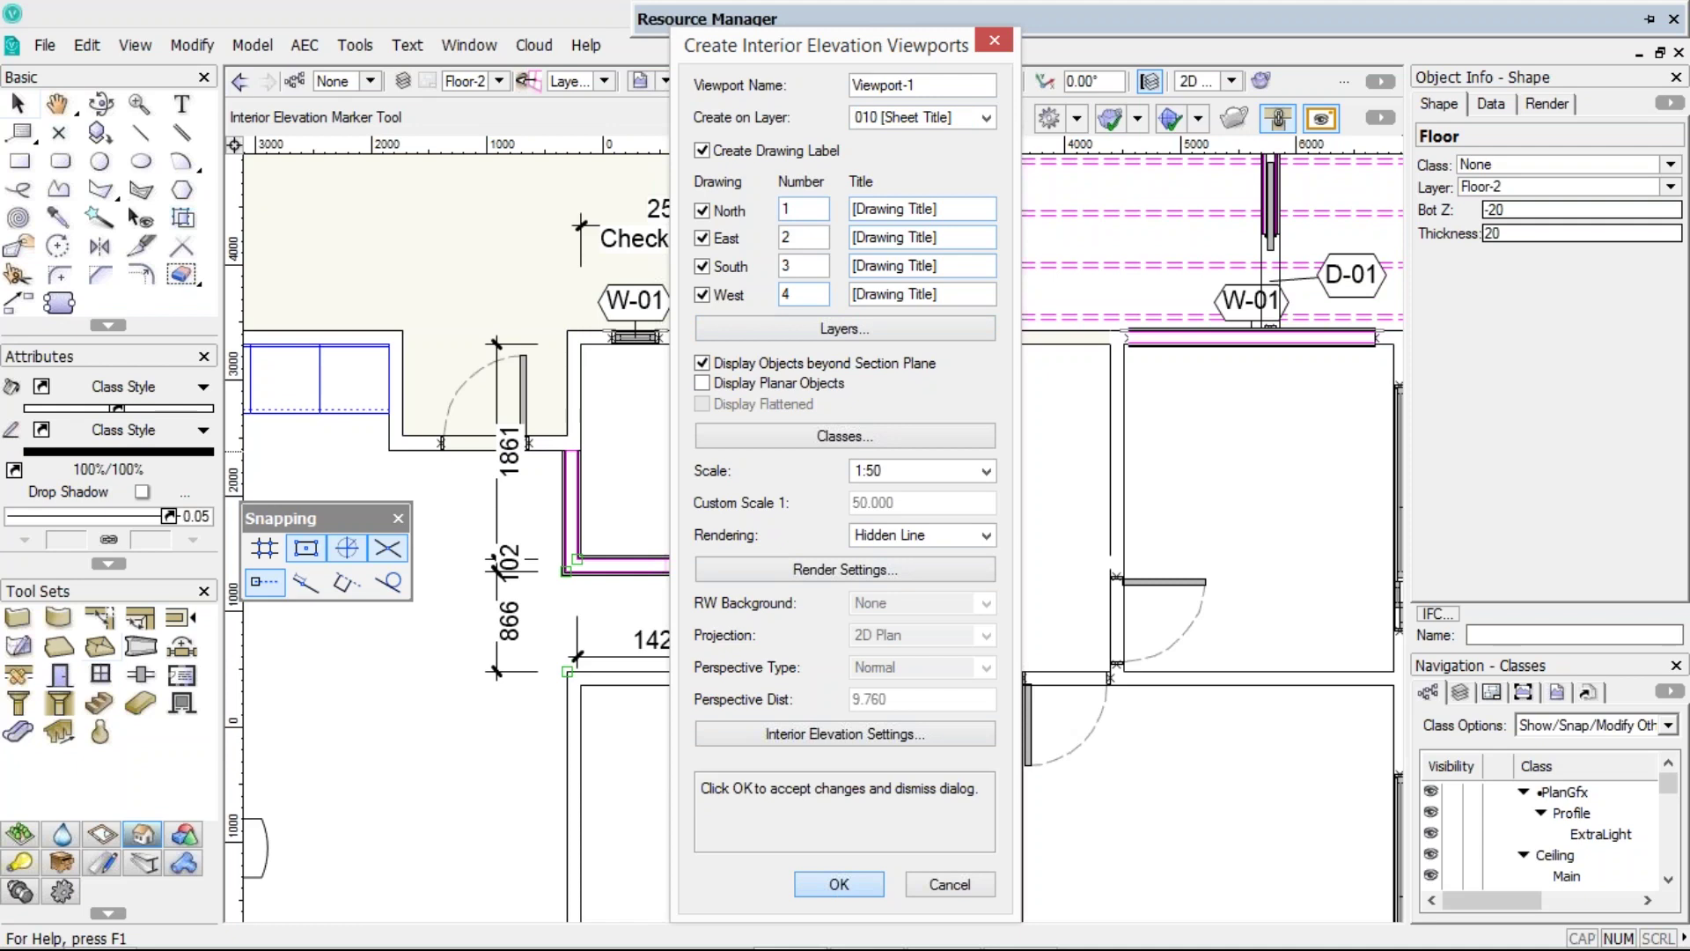
{"action": "left_click", "coordinate": [836, 885]}
{"action": "scroll", "coordinate": [836, 569], "scroll_direction": "down", "scroll_amount": 3}
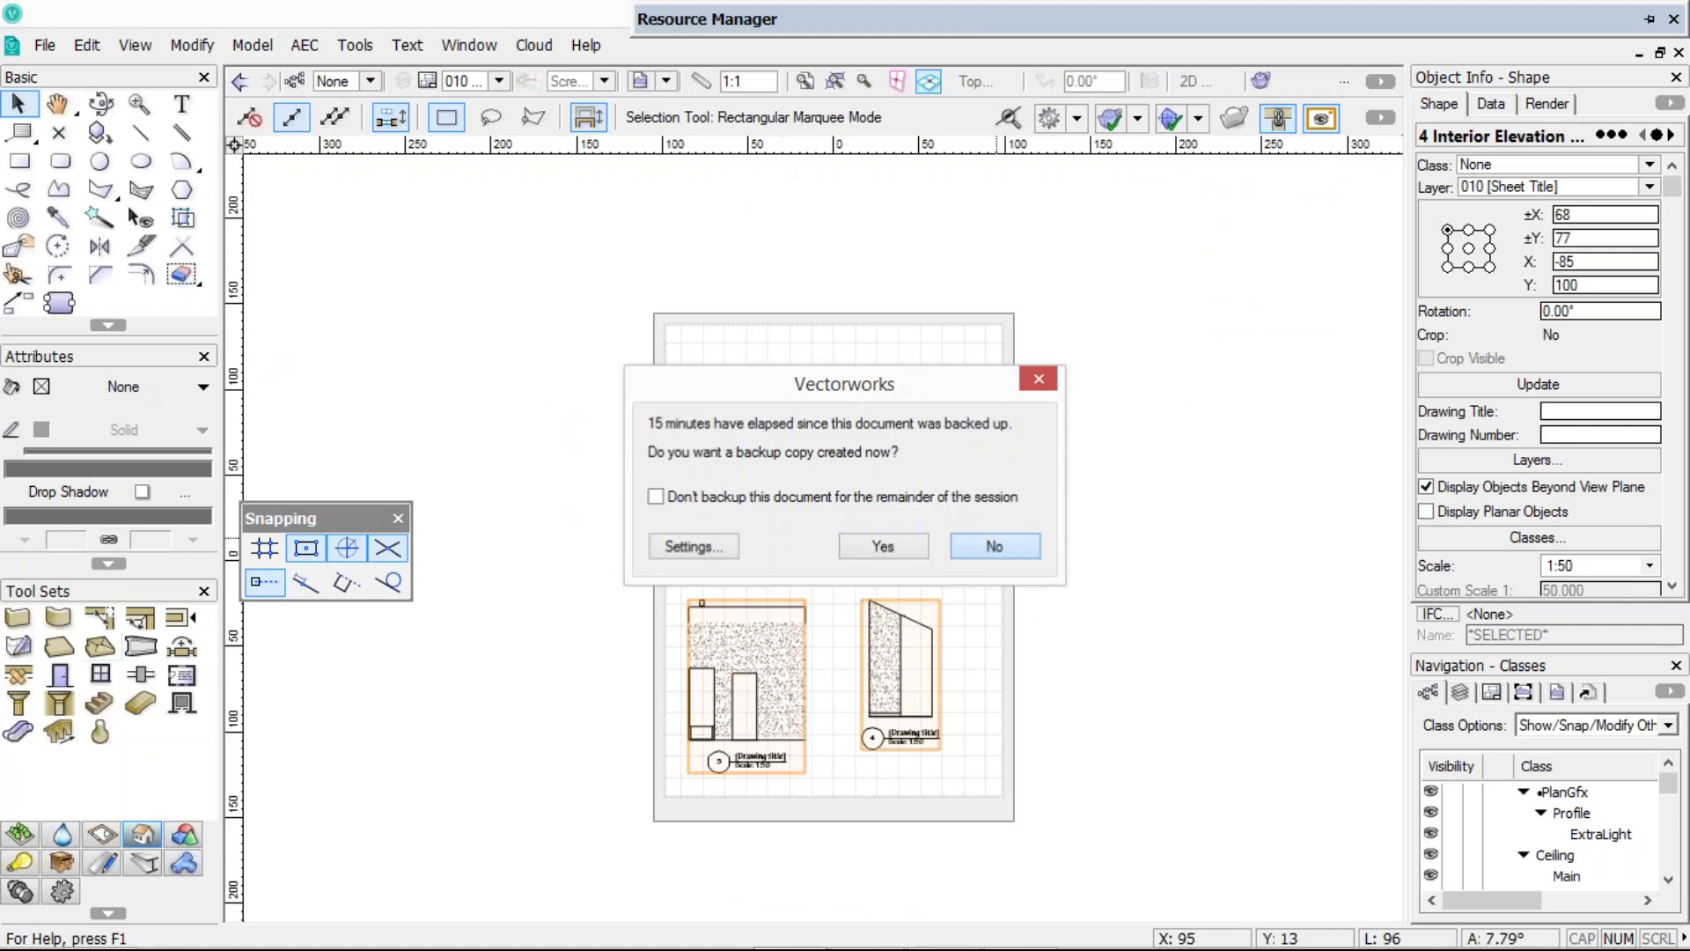
{"action": "left_click", "coordinate": [996, 544]}
- Return to Floor-2 and move the south, west and east section lines of the bathroom's interior elevation marker outward toward the walls
{"action": "left_click", "coordinate": [500, 81]}
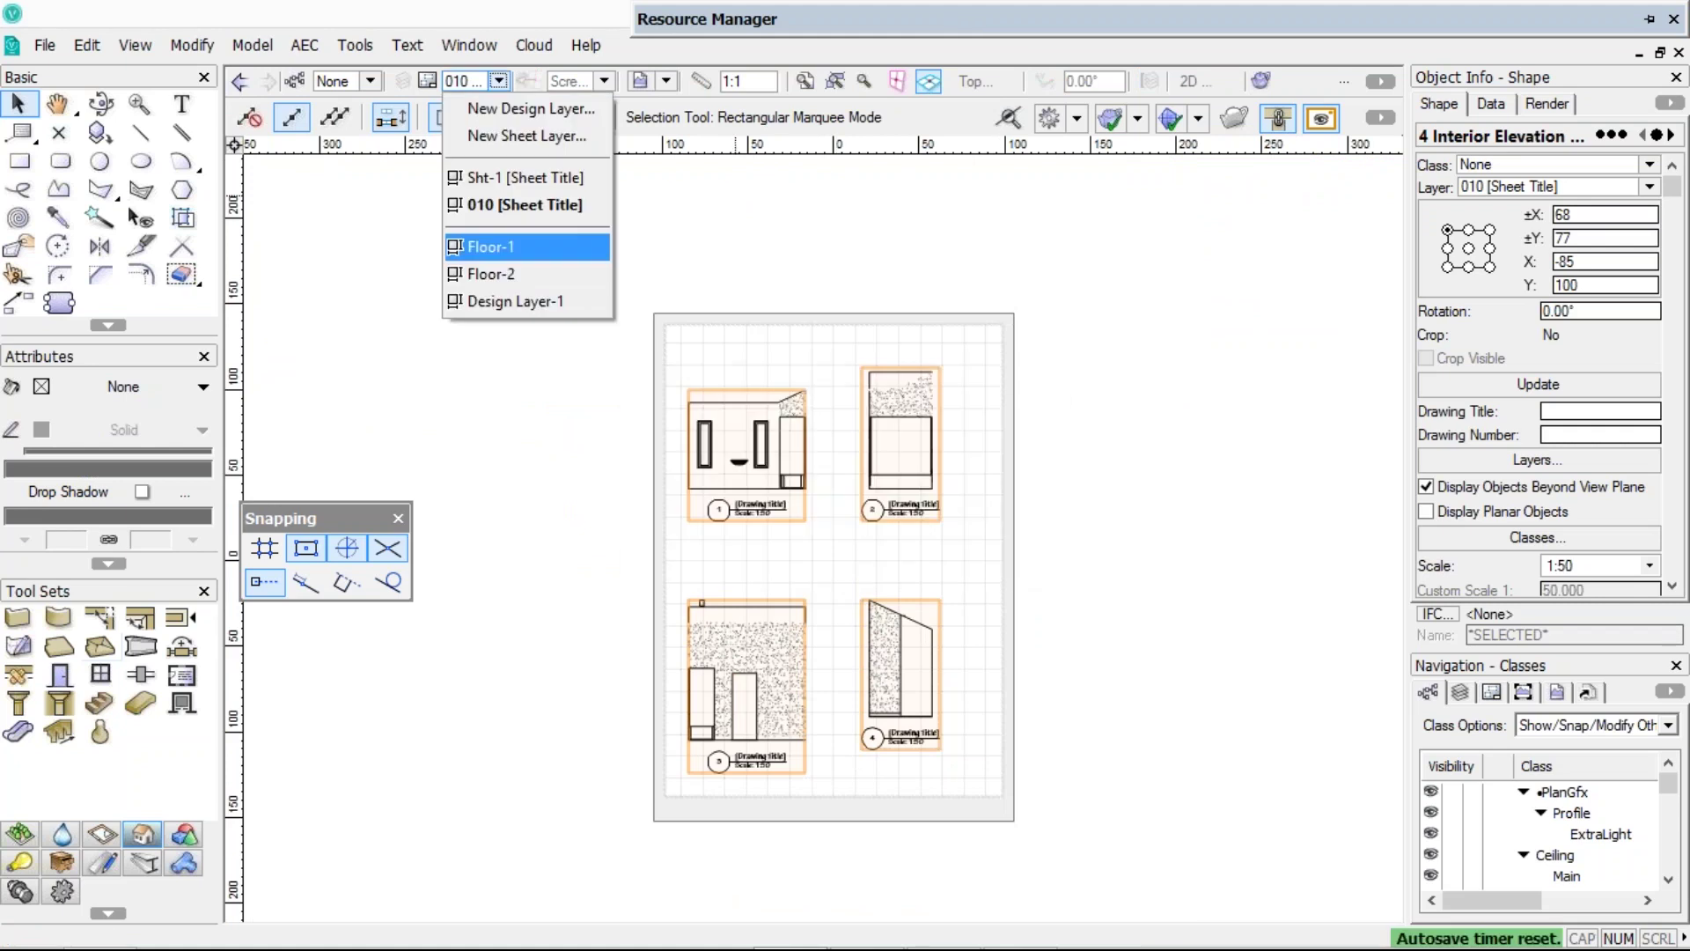
{"action": "left_click", "coordinate": [490, 274]}
{"action": "scroll", "coordinate": [887, 489], "scroll_direction": "up", "scroll_amount": 5}
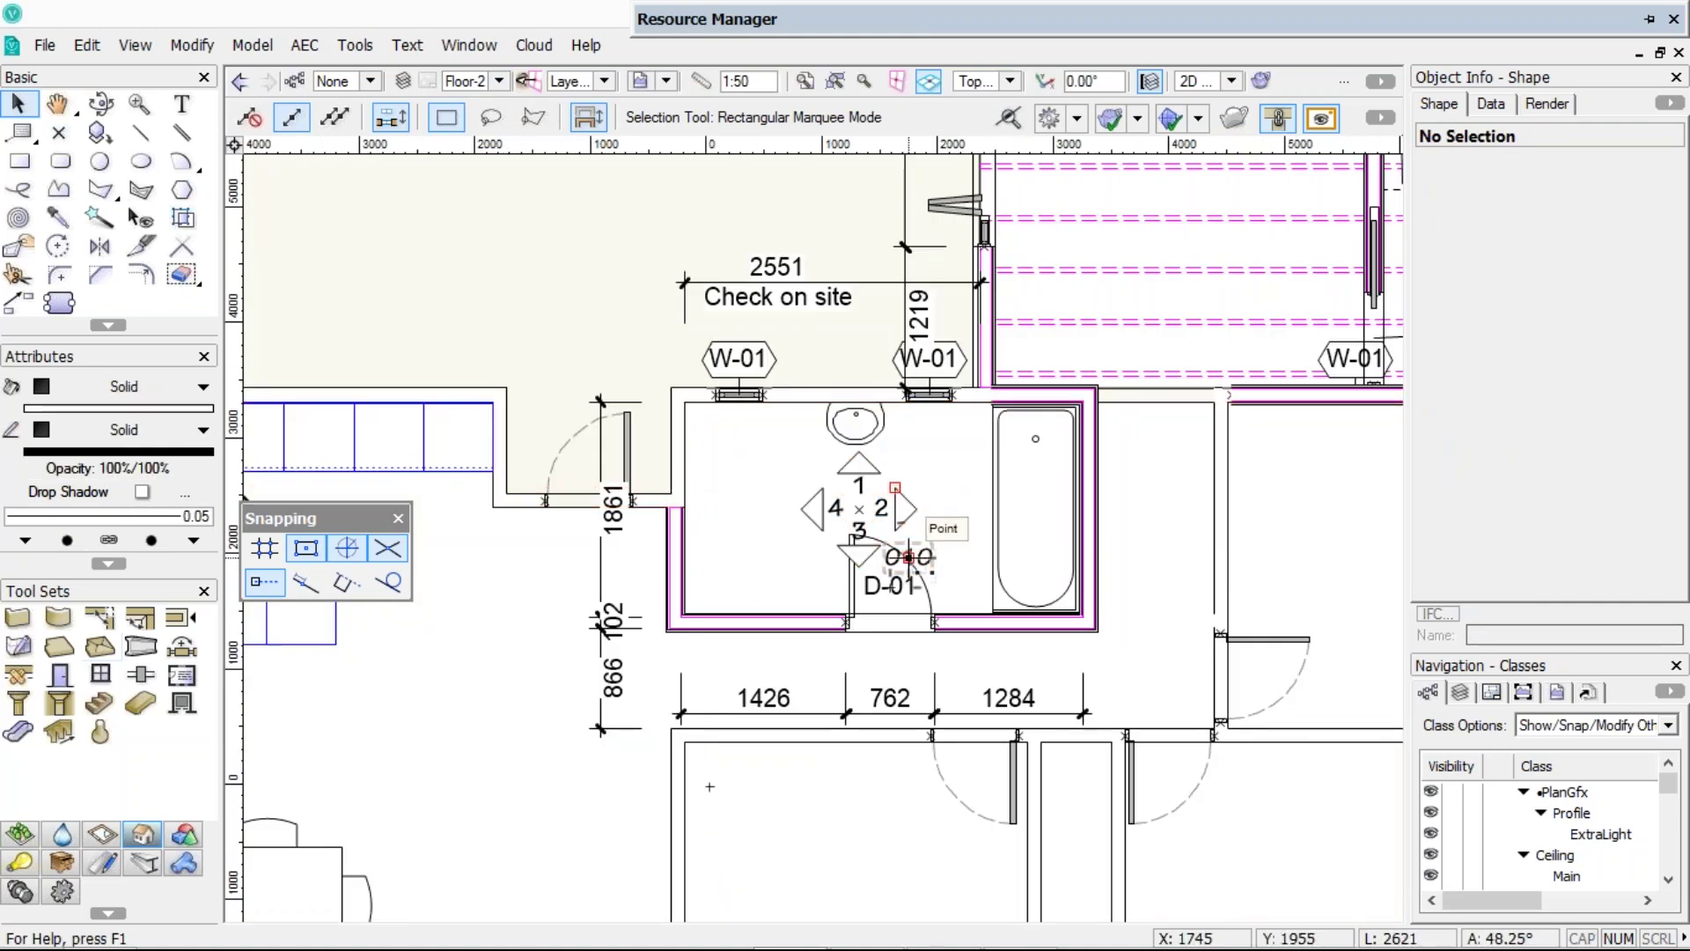
{"action": "left_click", "coordinate": [909, 557]}
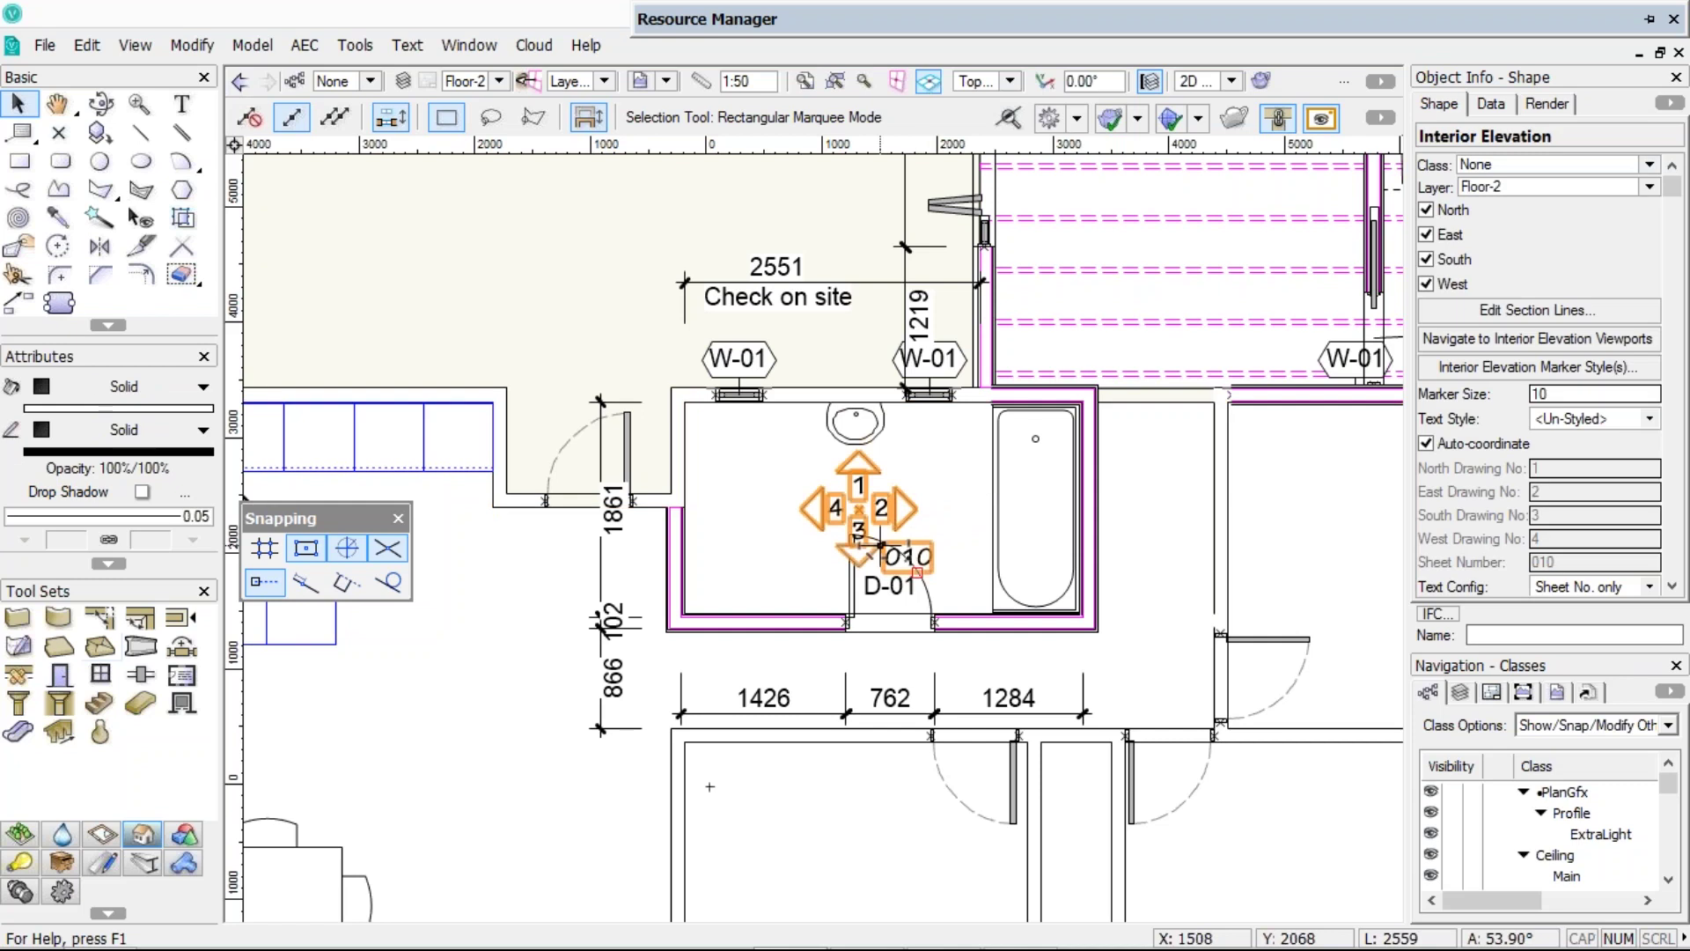
{"action": "double_click", "coordinate": [908, 558]}
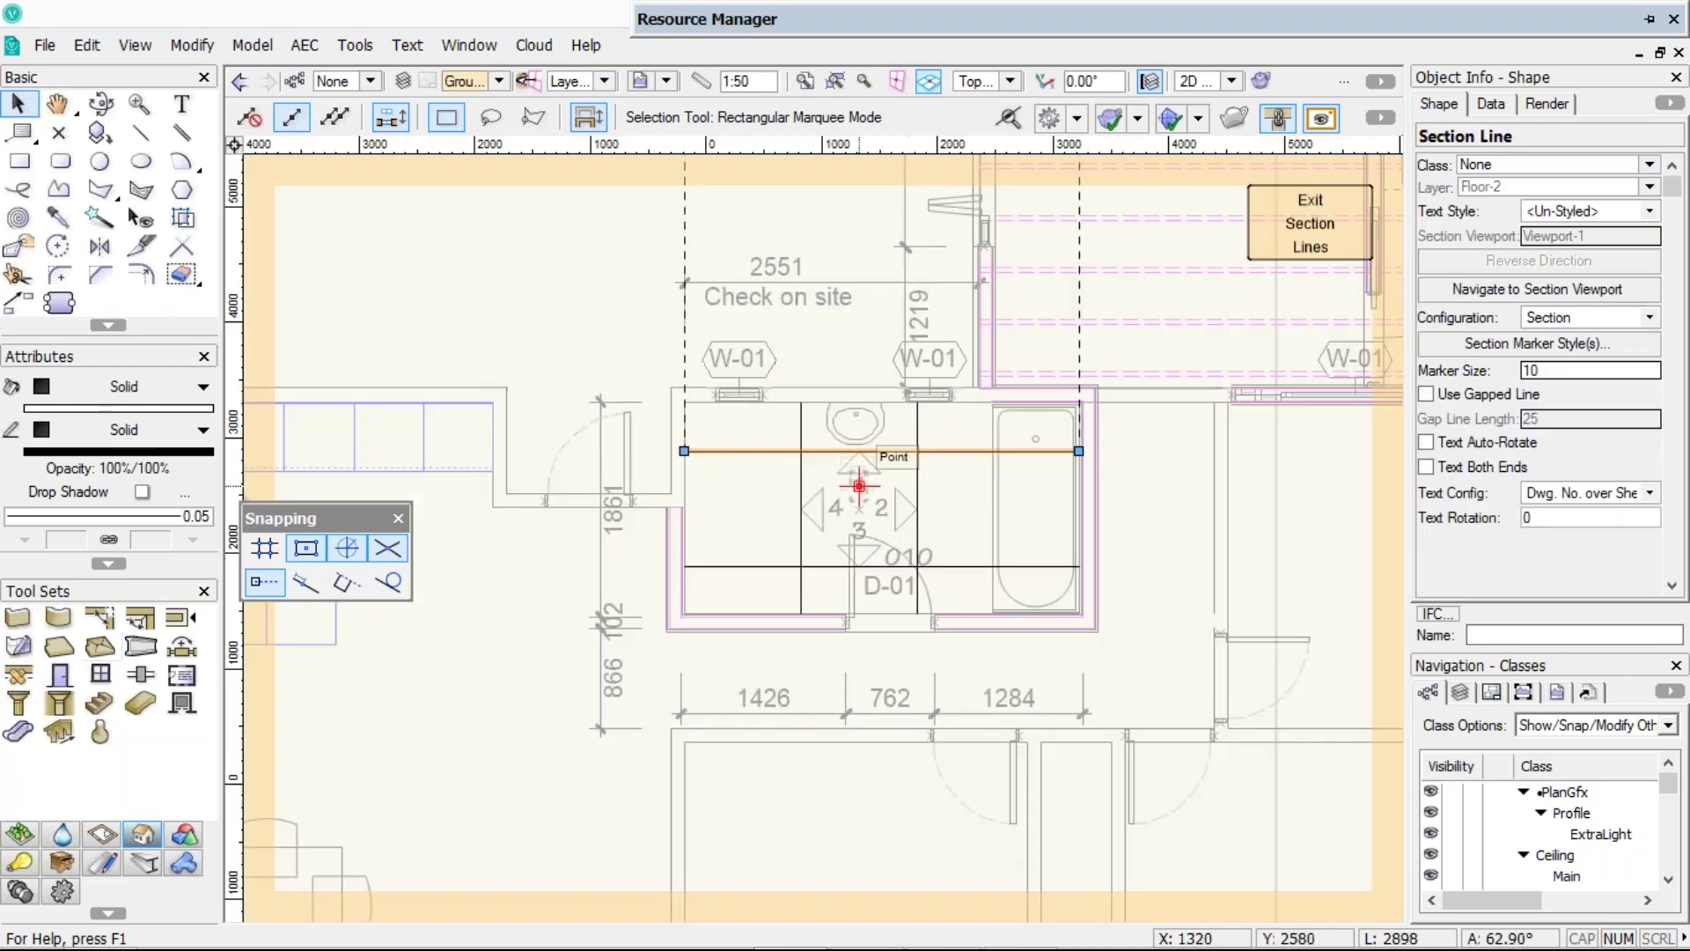
{"action": "left_click", "coordinate": [954, 566]}
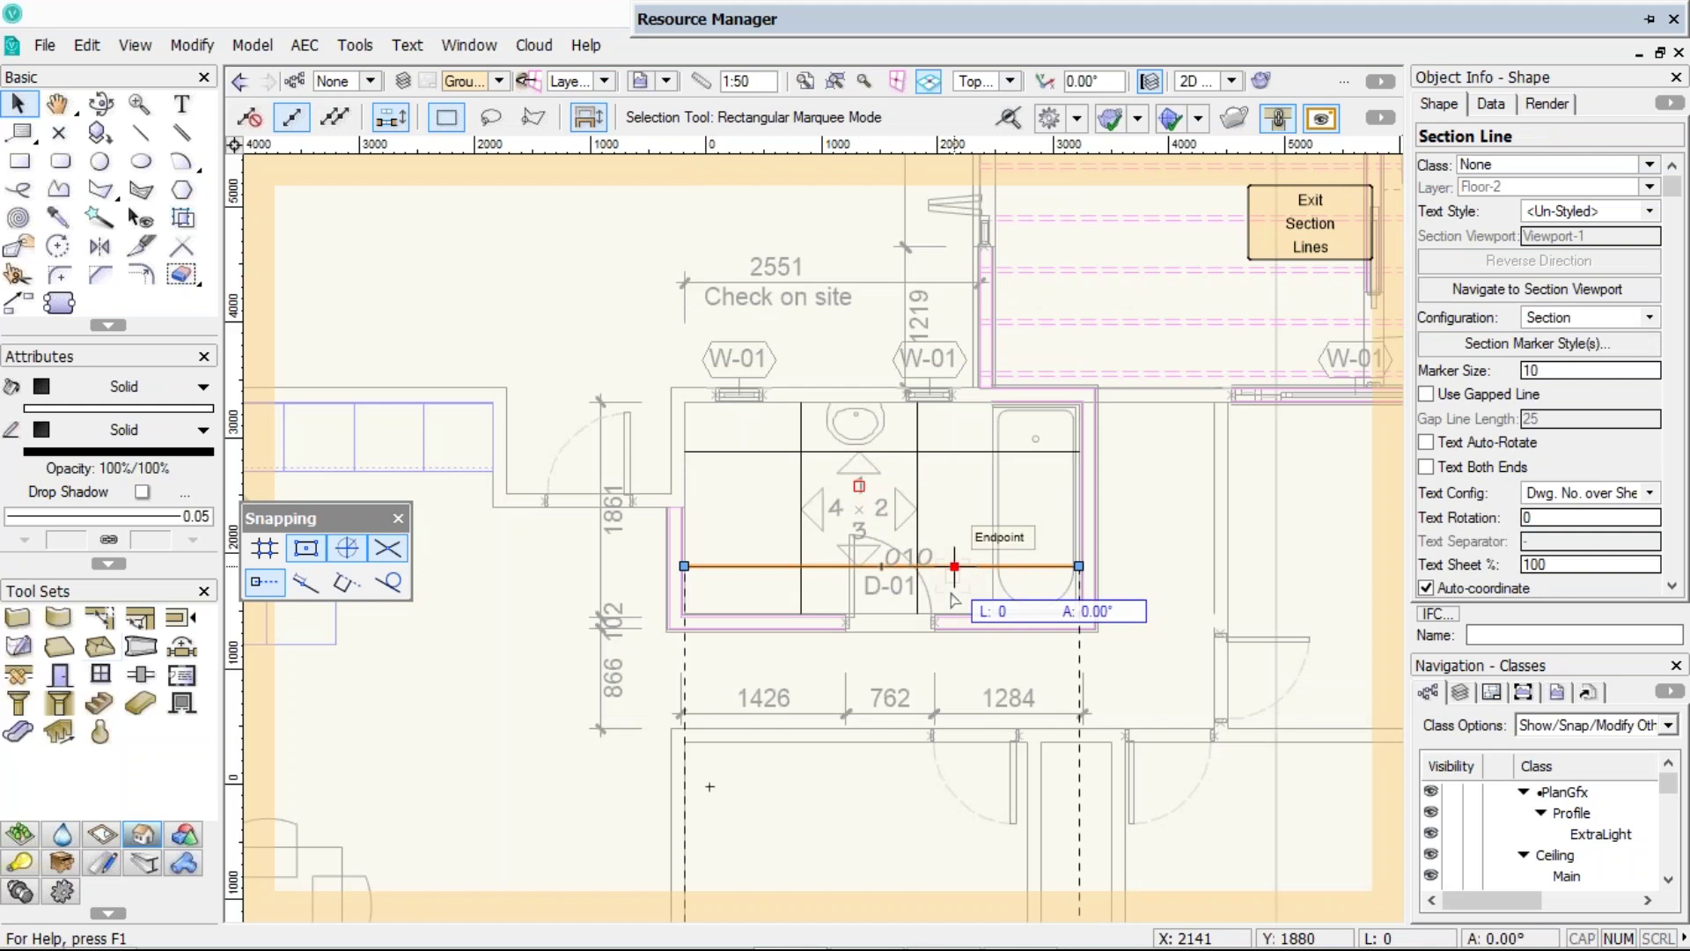
{"action": "left_click", "coordinate": [810, 520]}
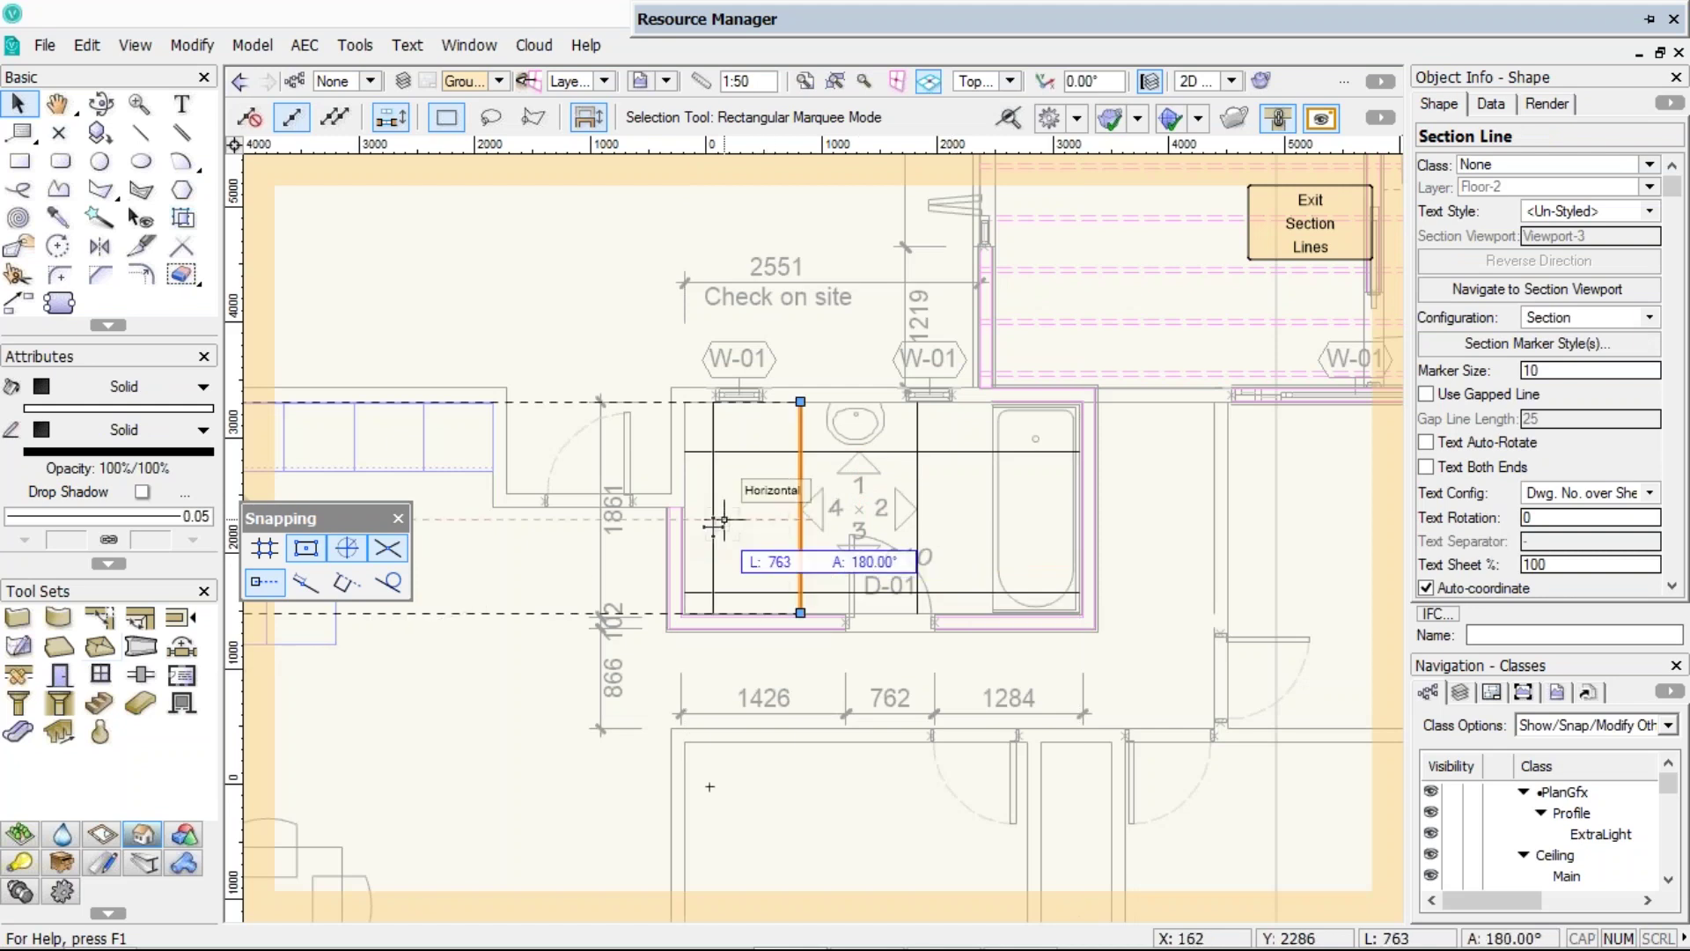
{"action": "left_click_drag", "start_coordinate": [723, 520], "coordinate": [714, 519]}
{"action": "left_click_drag", "start_coordinate": [916, 451], "coordinate": [965, 452]}
{"action": "left_click", "coordinate": [1310, 223]}
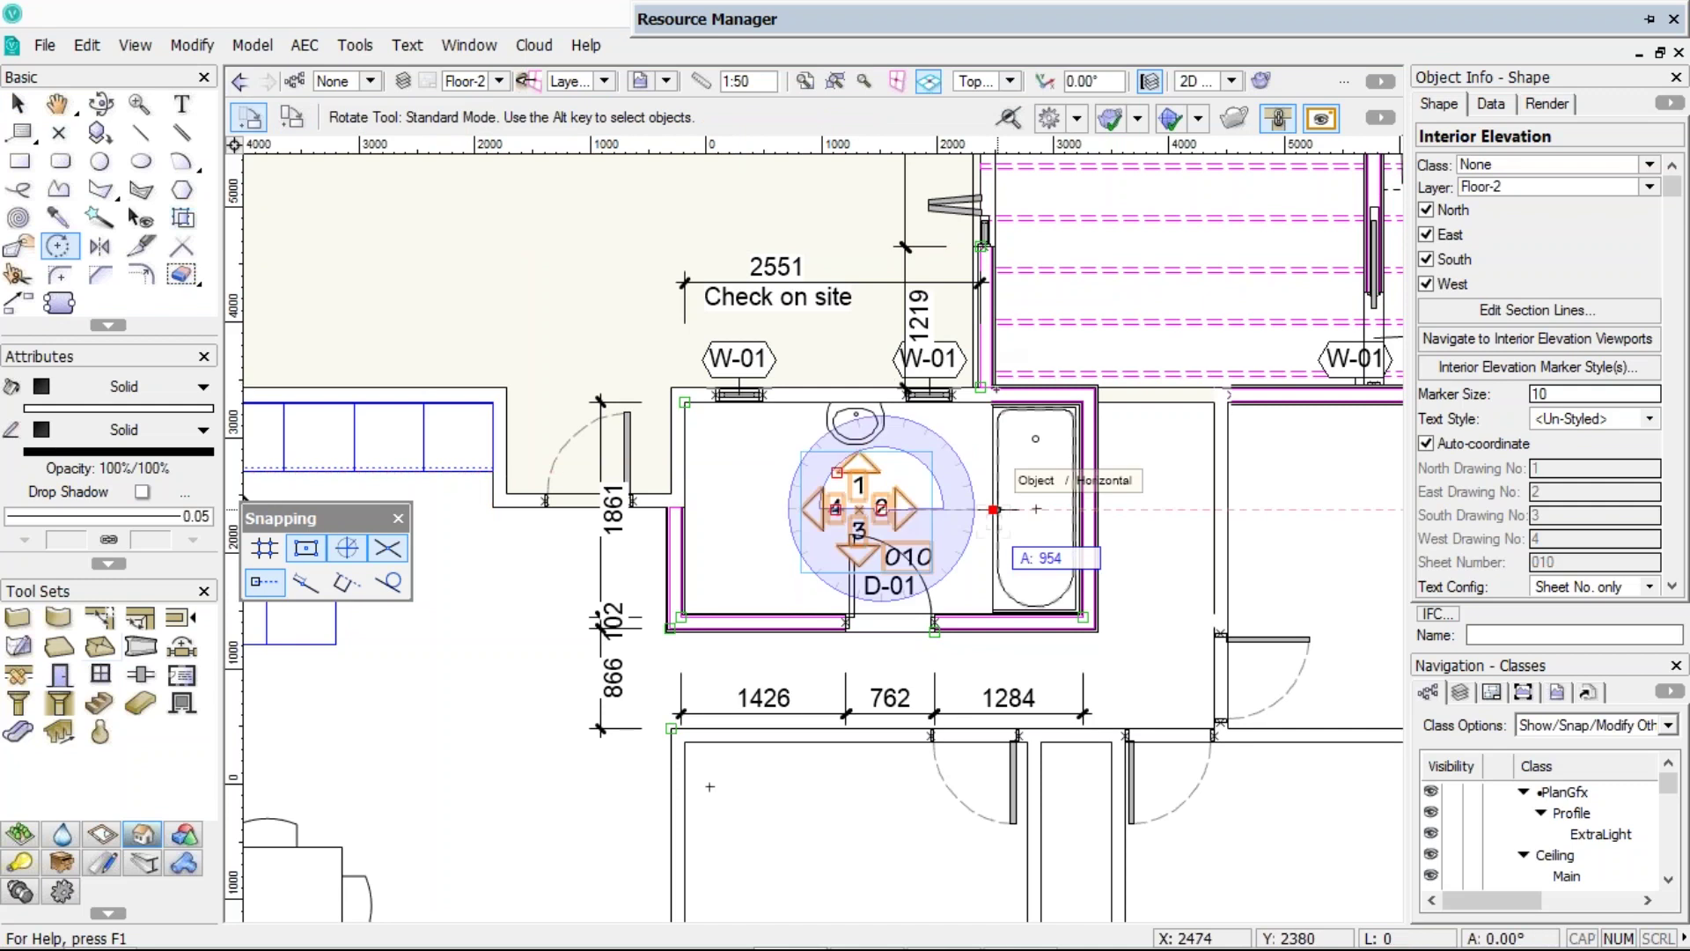
- Rotate the bathroom's interior elevation marker counter-clockwise about its centre
{"action": "left_click", "coordinate": [991, 389]}
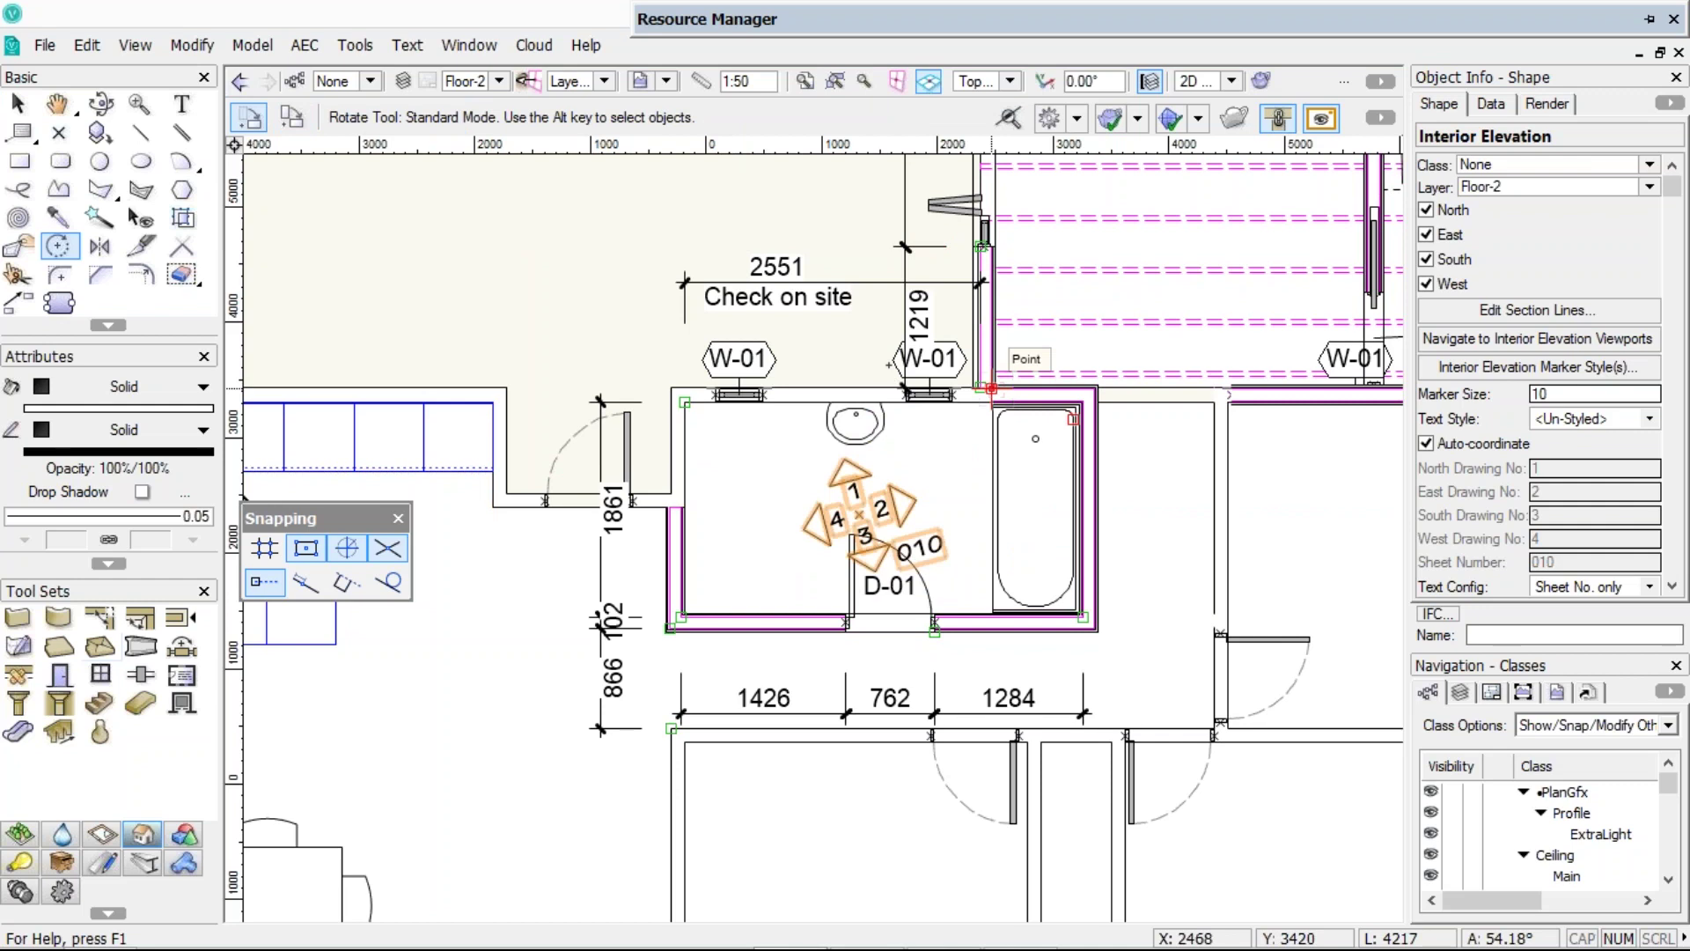
{"action": "left_click", "coordinate": [991, 388]}
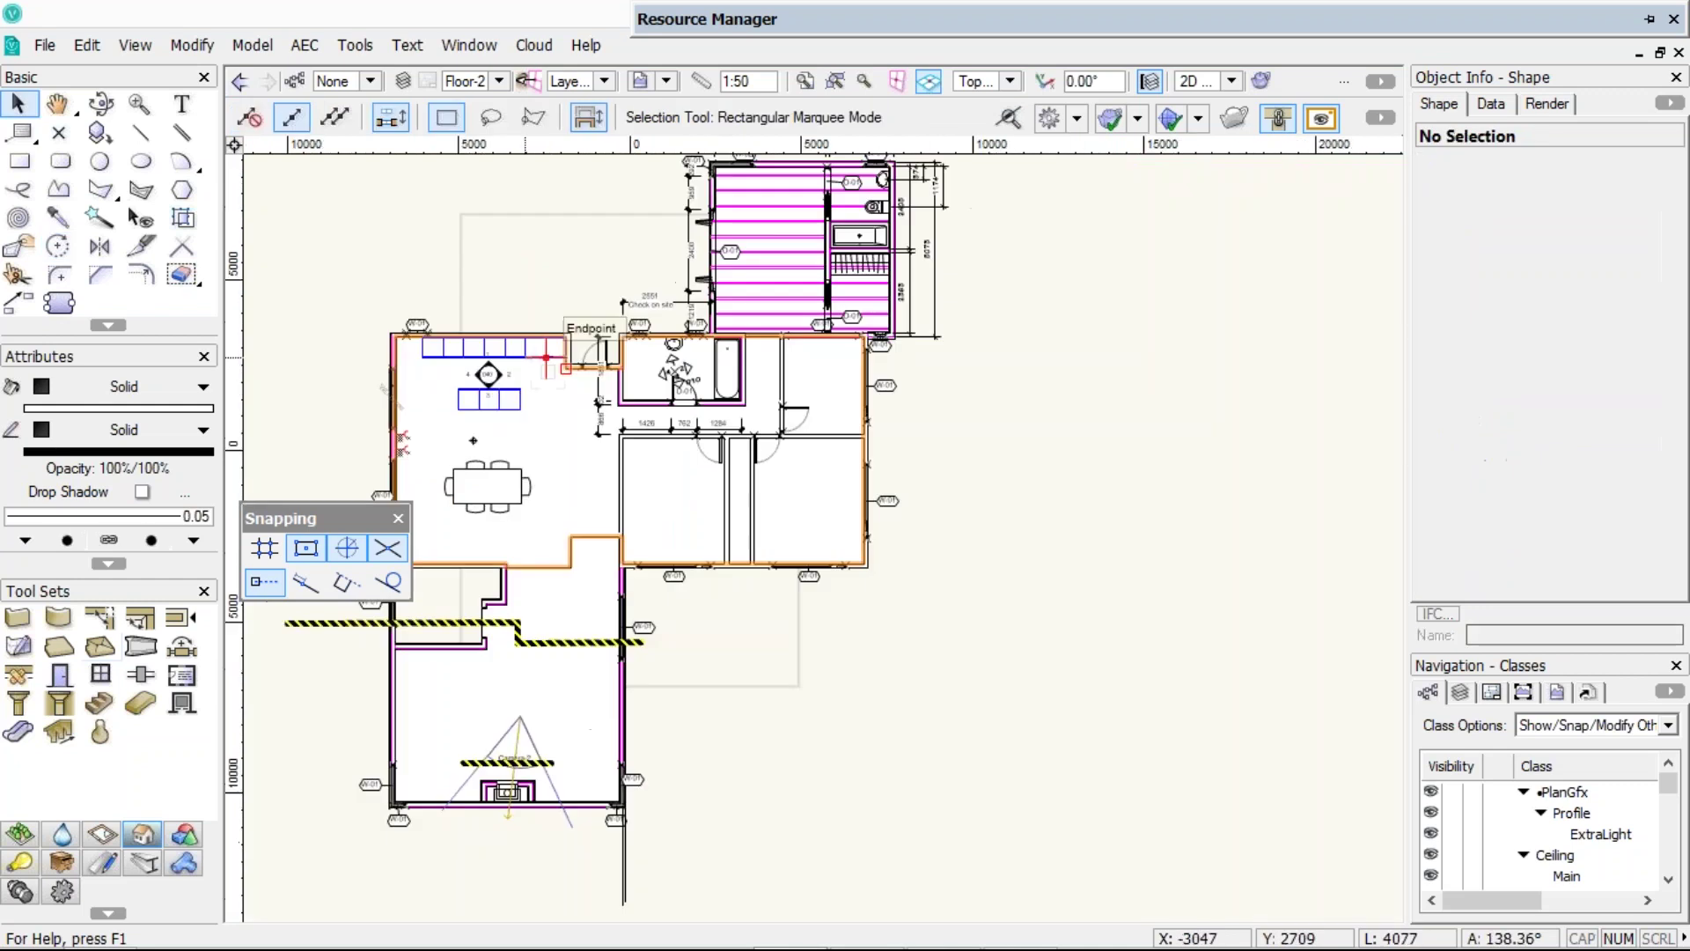
- Switch to the open file Plants.vwx and show the empty area beside the green landscape area
{"action": "left_click", "coordinate": [470, 45]}
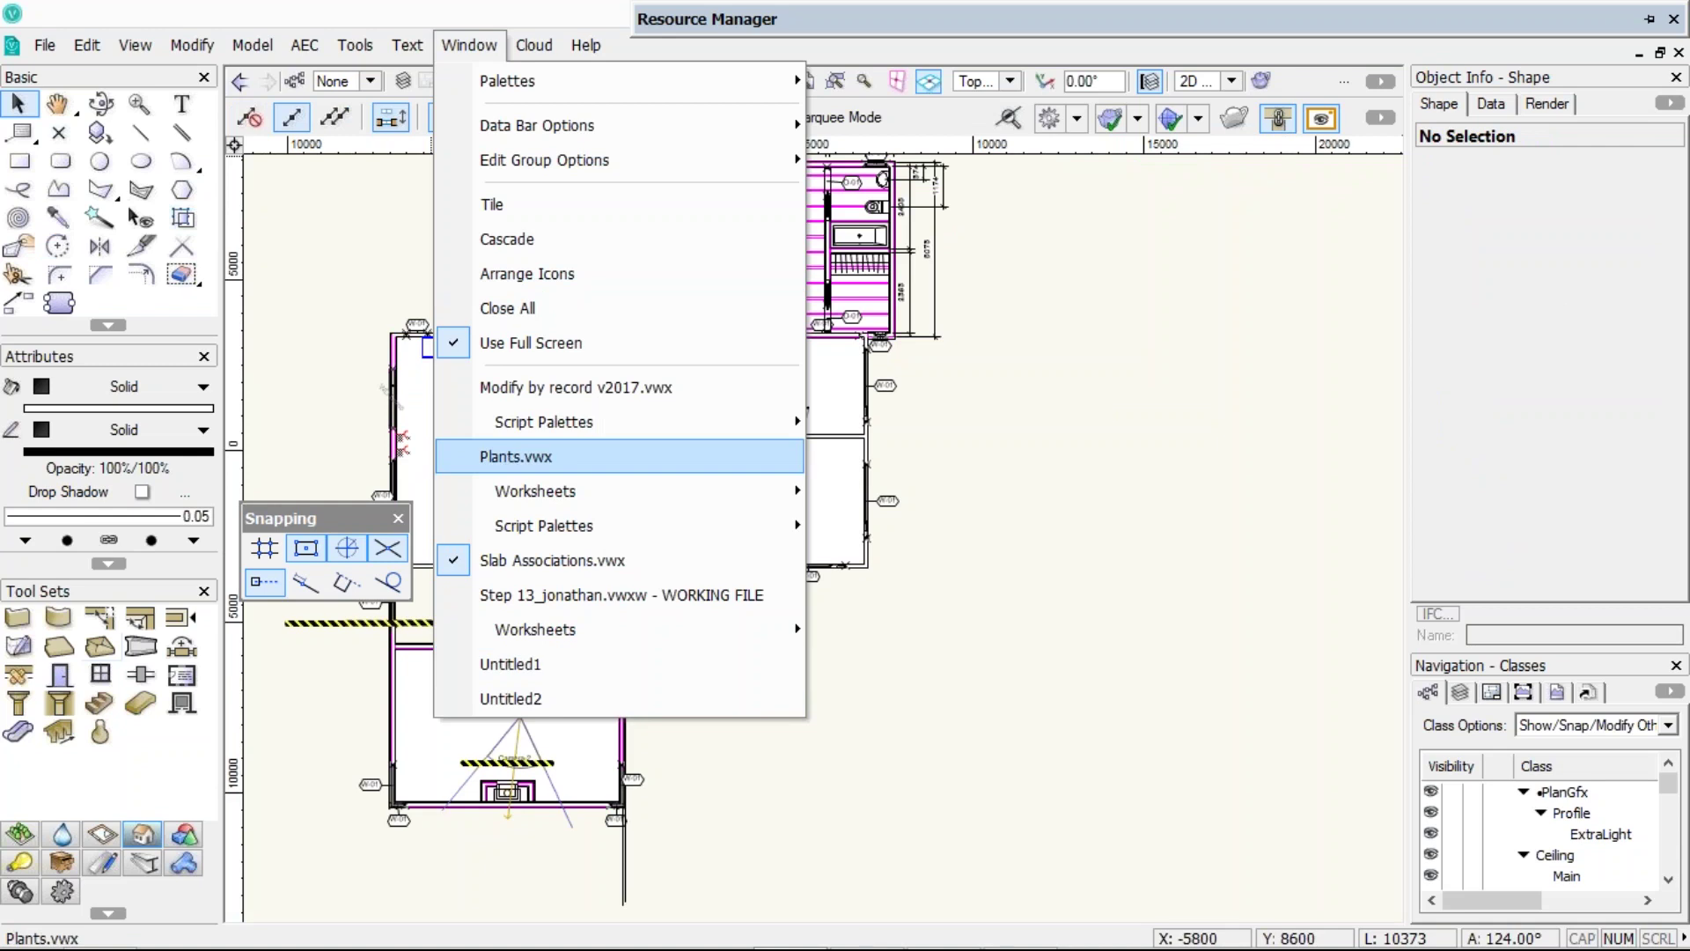
{"action": "left_click", "coordinate": [516, 456]}
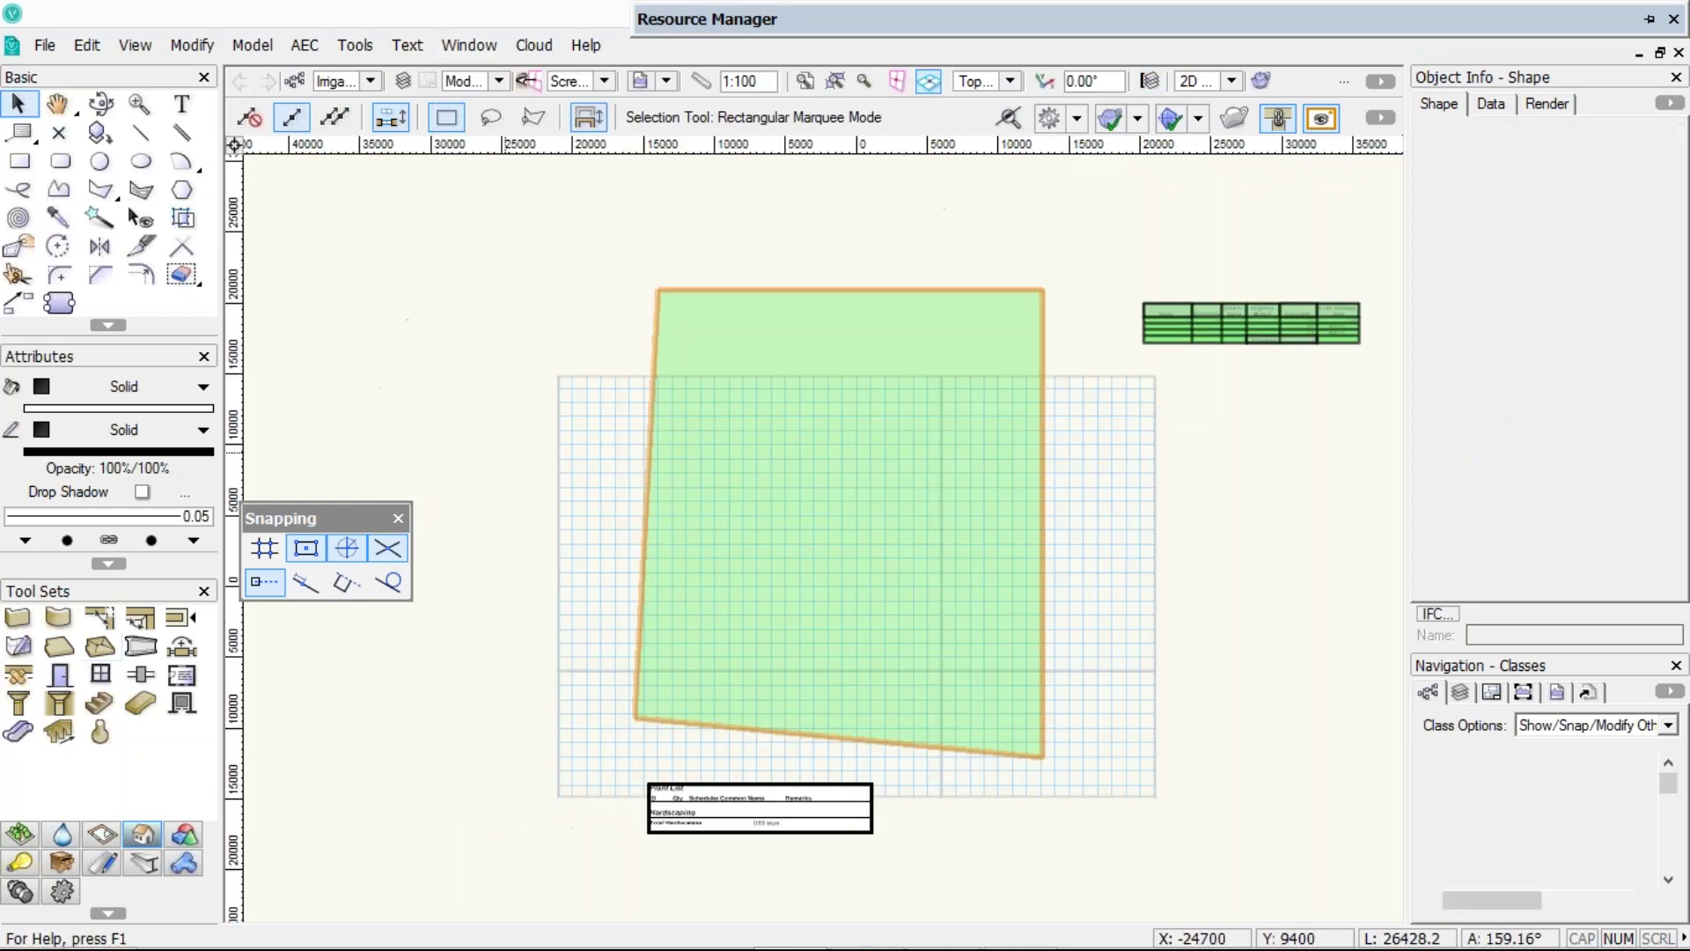
{"action": "middle_click_drag", "start_coordinate": [504, 452], "coordinate": [967, 500]}
{"action": "left_click", "coordinate": [470, 45]}
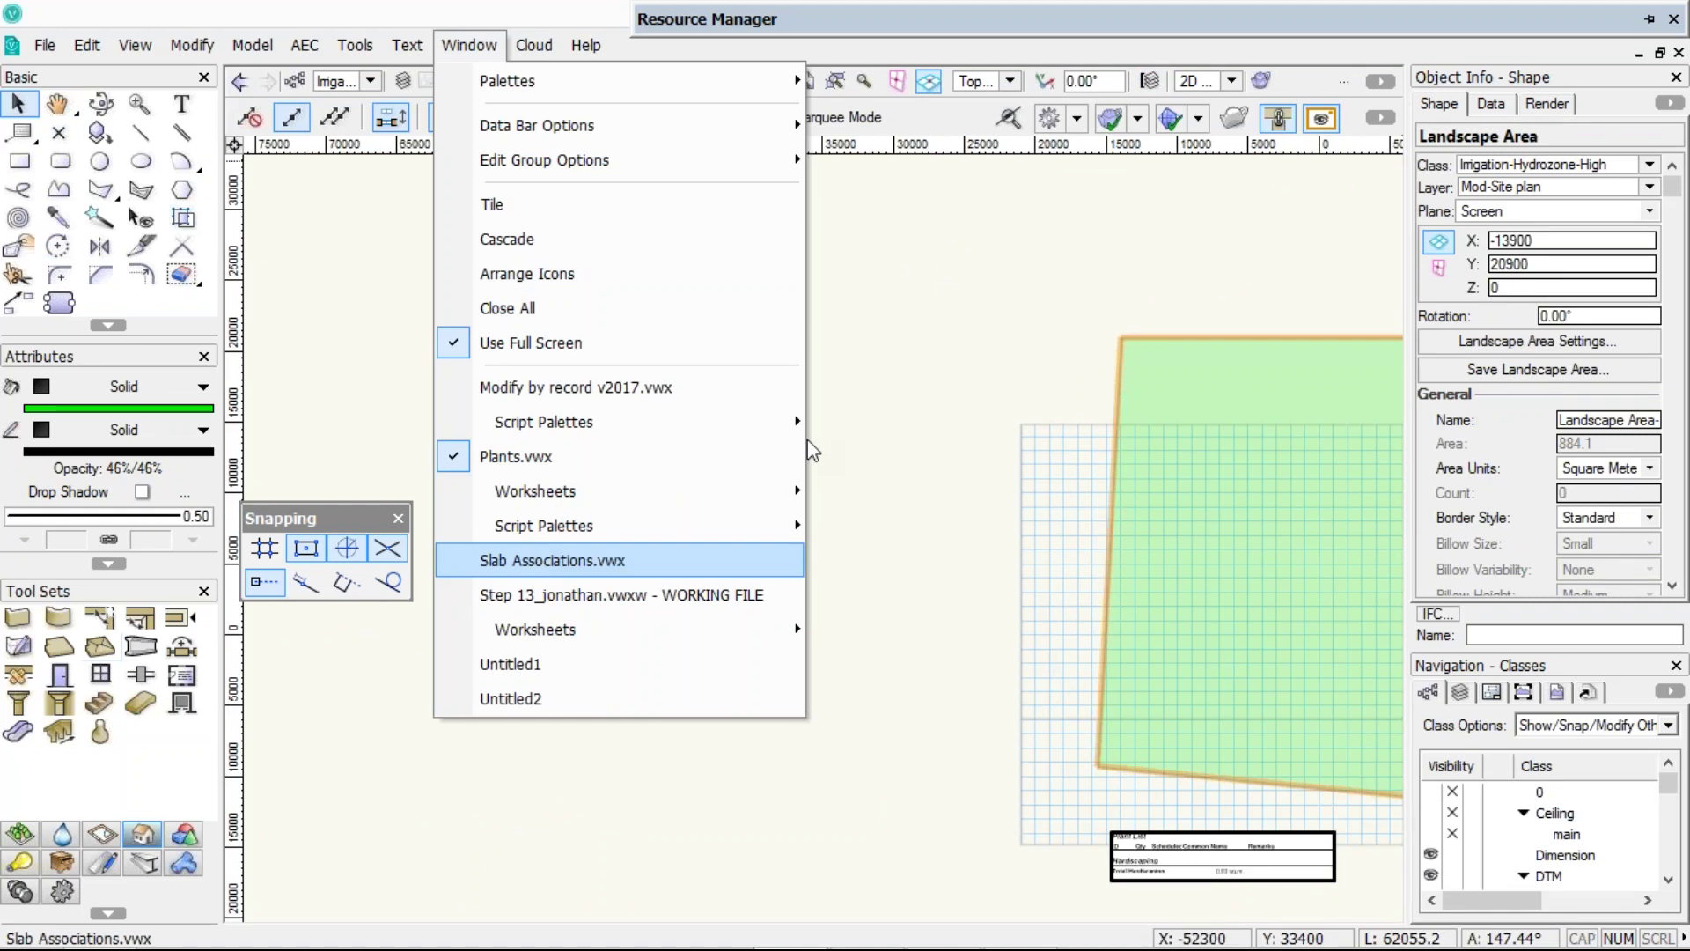
{"action": "left_click", "coordinate": [532, 552]}
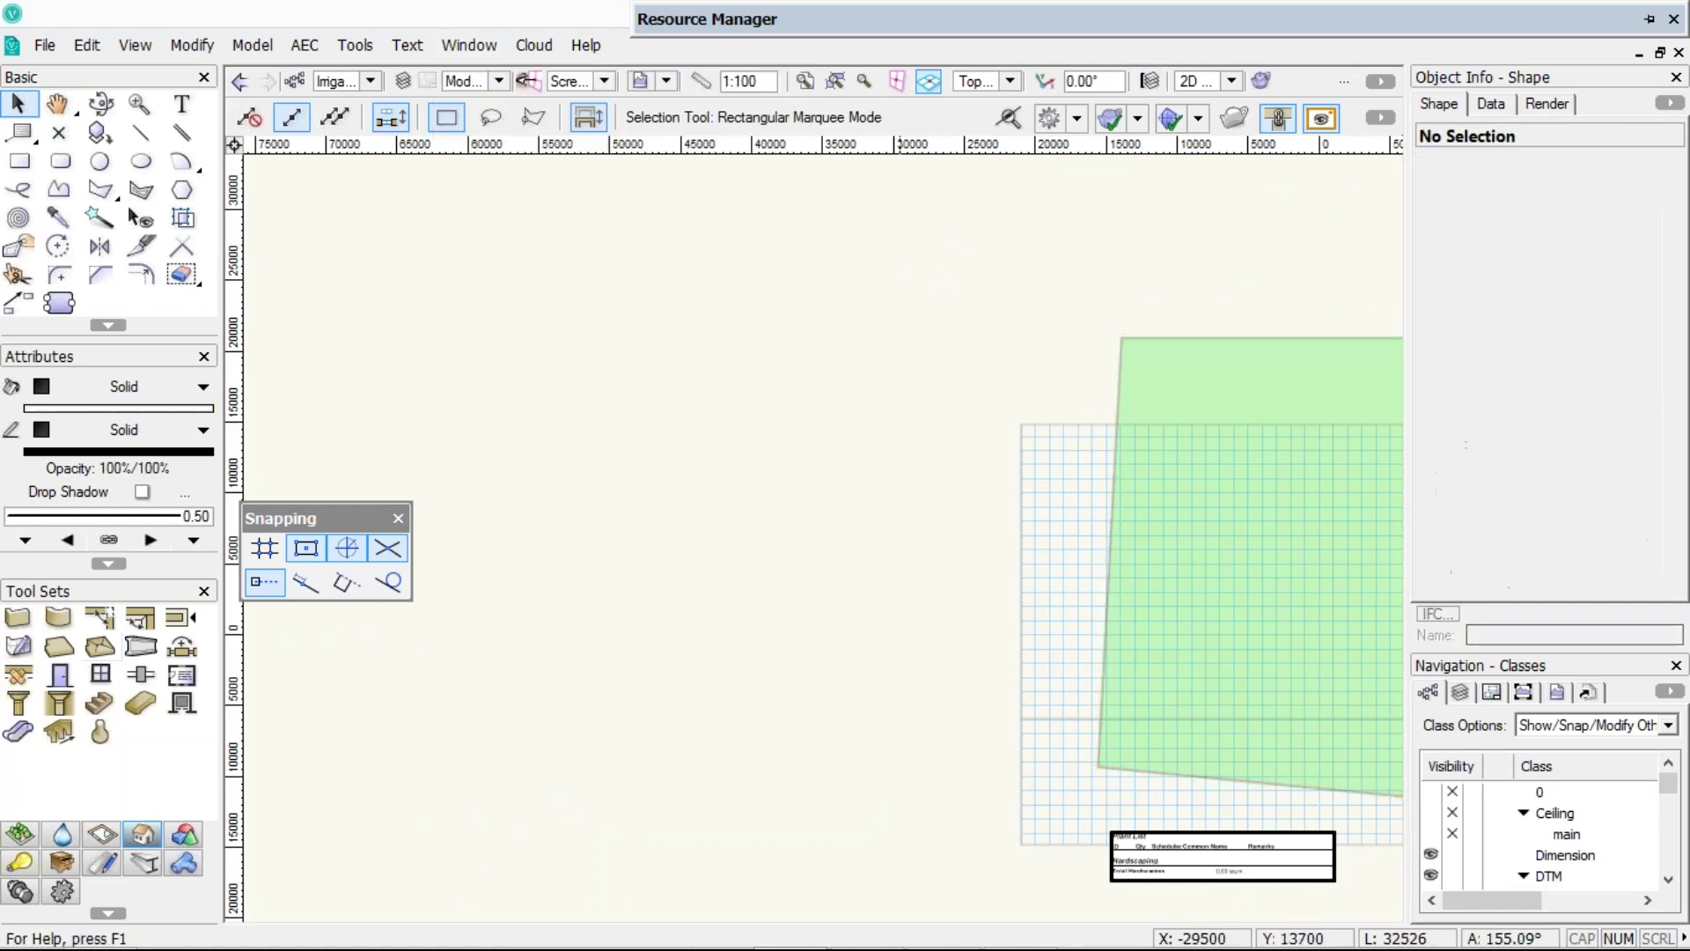
- Set up the Plant tool with the DaCu-Plant definition in rectangular array placement mode
{"action": "left_click", "coordinate": [60, 648]}
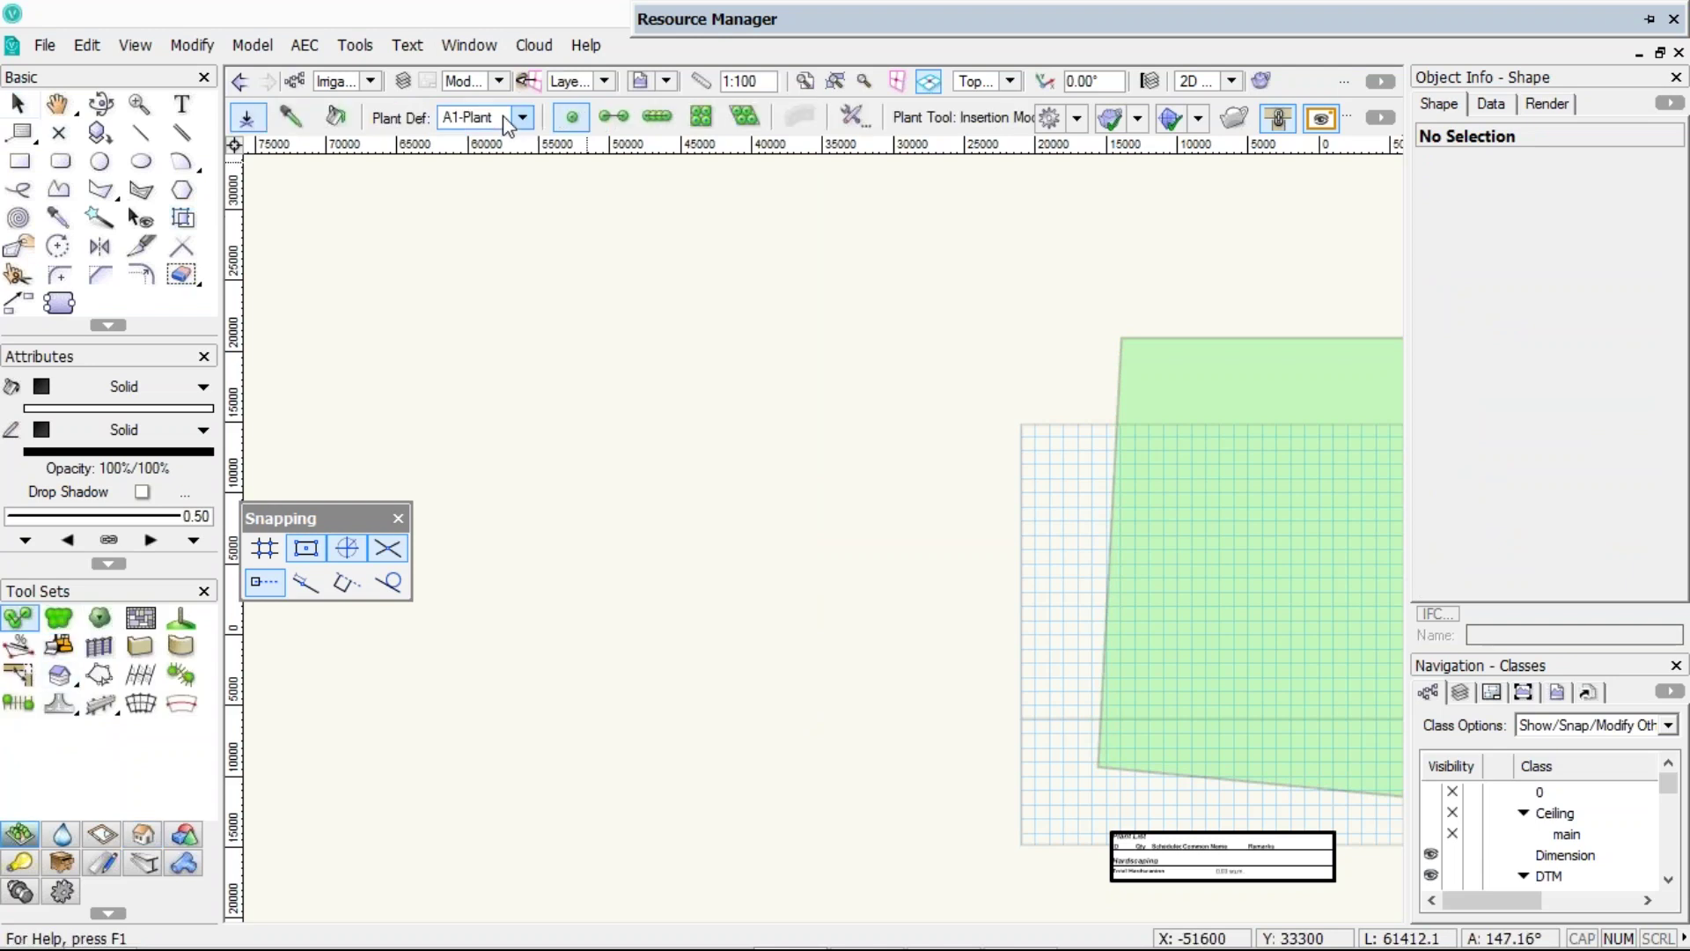
{"action": "left_click", "coordinate": [504, 116]}
{"action": "left_click", "coordinate": [509, 119]}
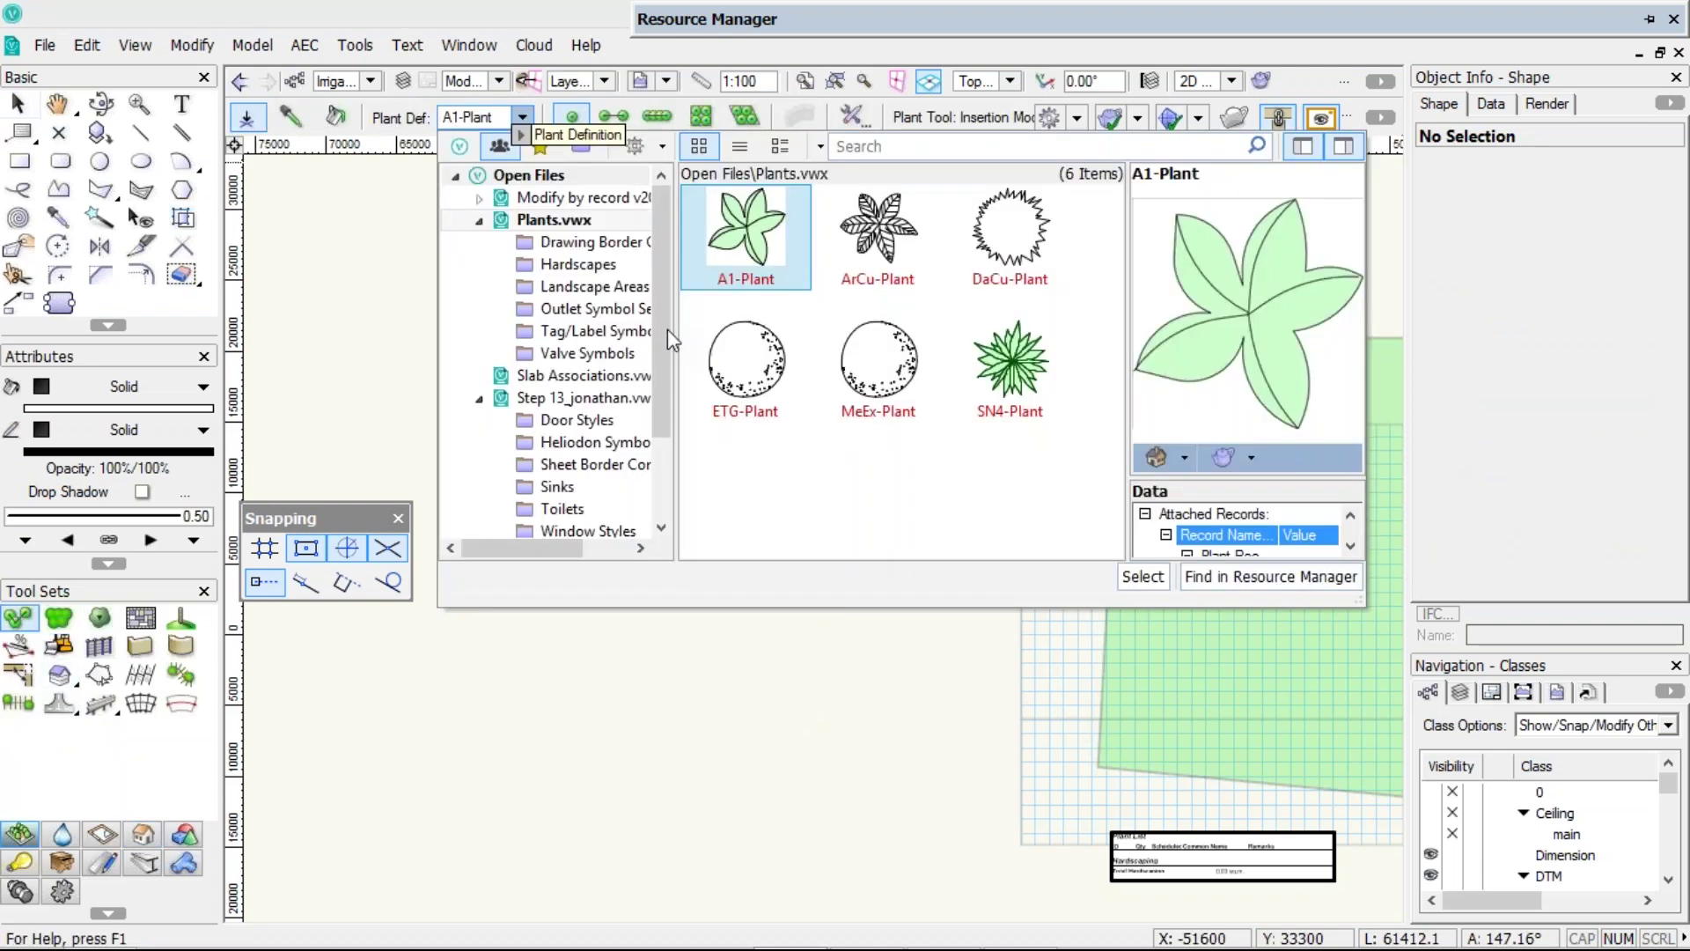
{"action": "left_click", "coordinate": [1004, 254]}
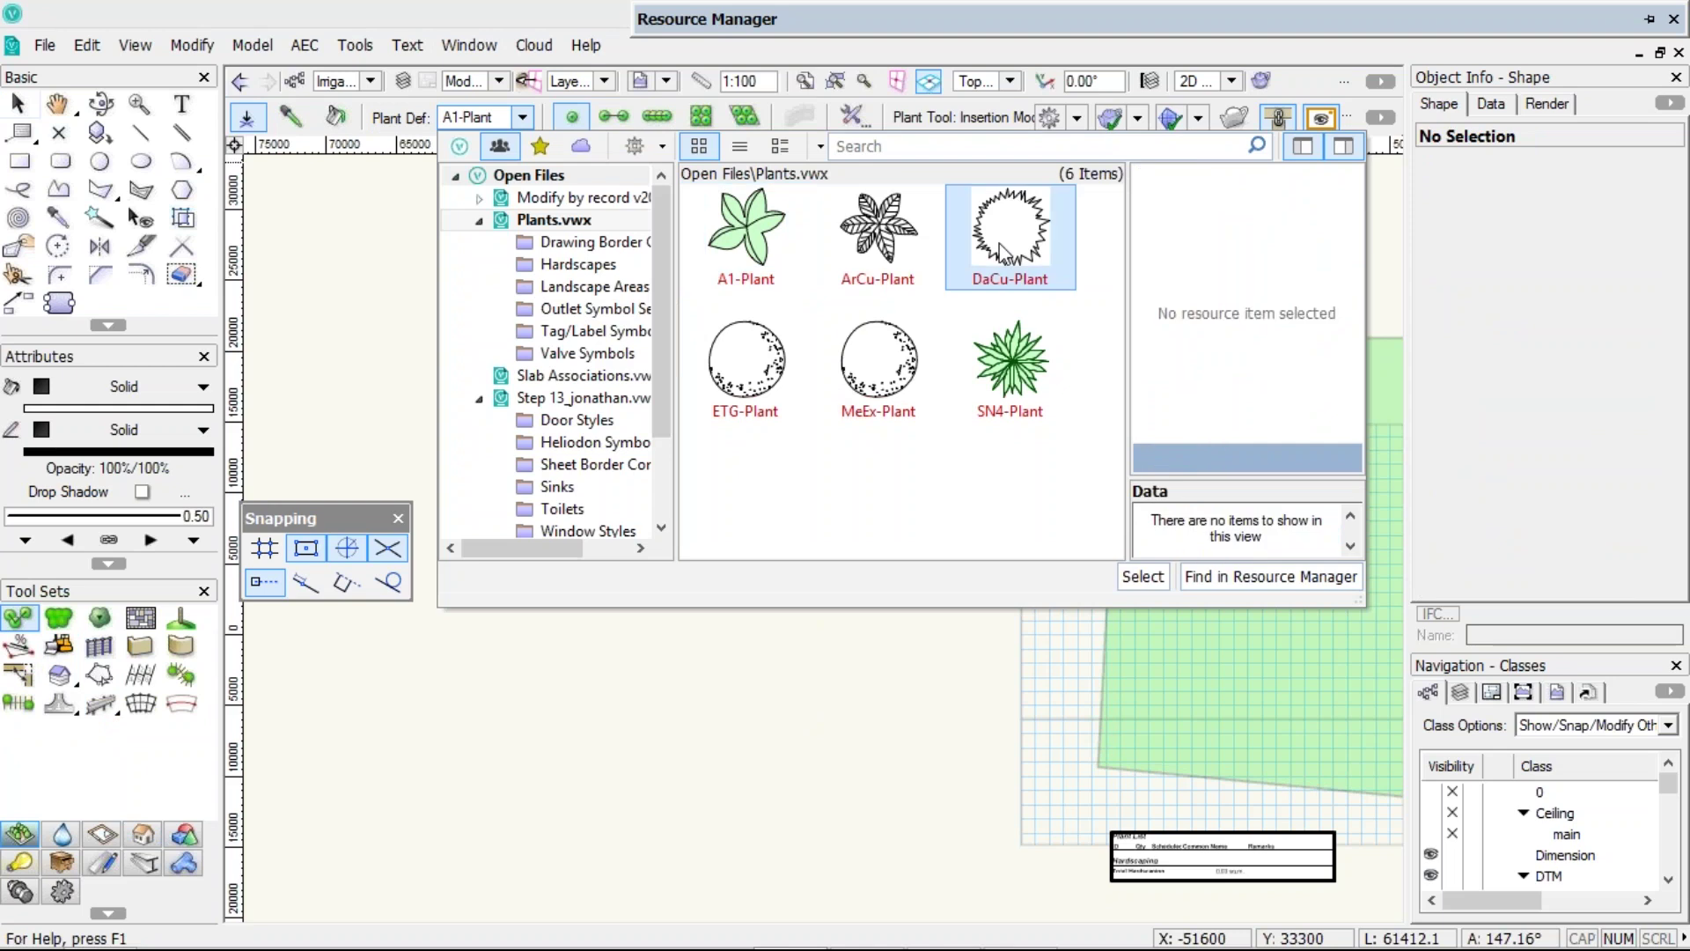
{"action": "left_click", "coordinate": [1144, 581]}
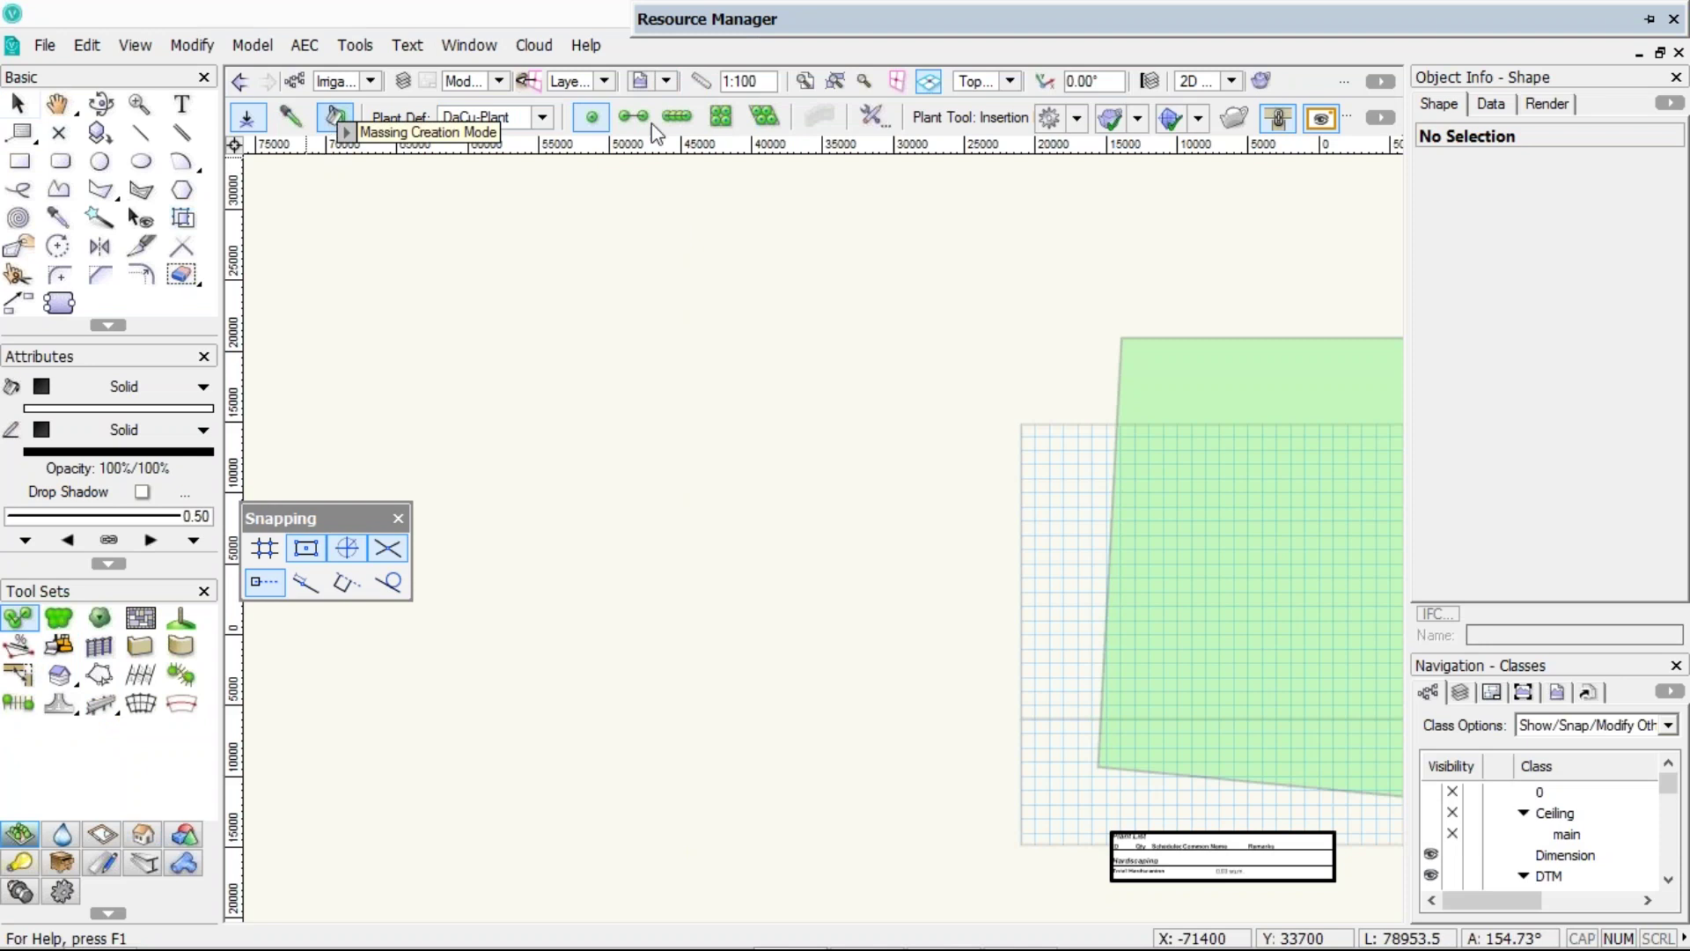
{"action": "left_click", "coordinate": [874, 117]}
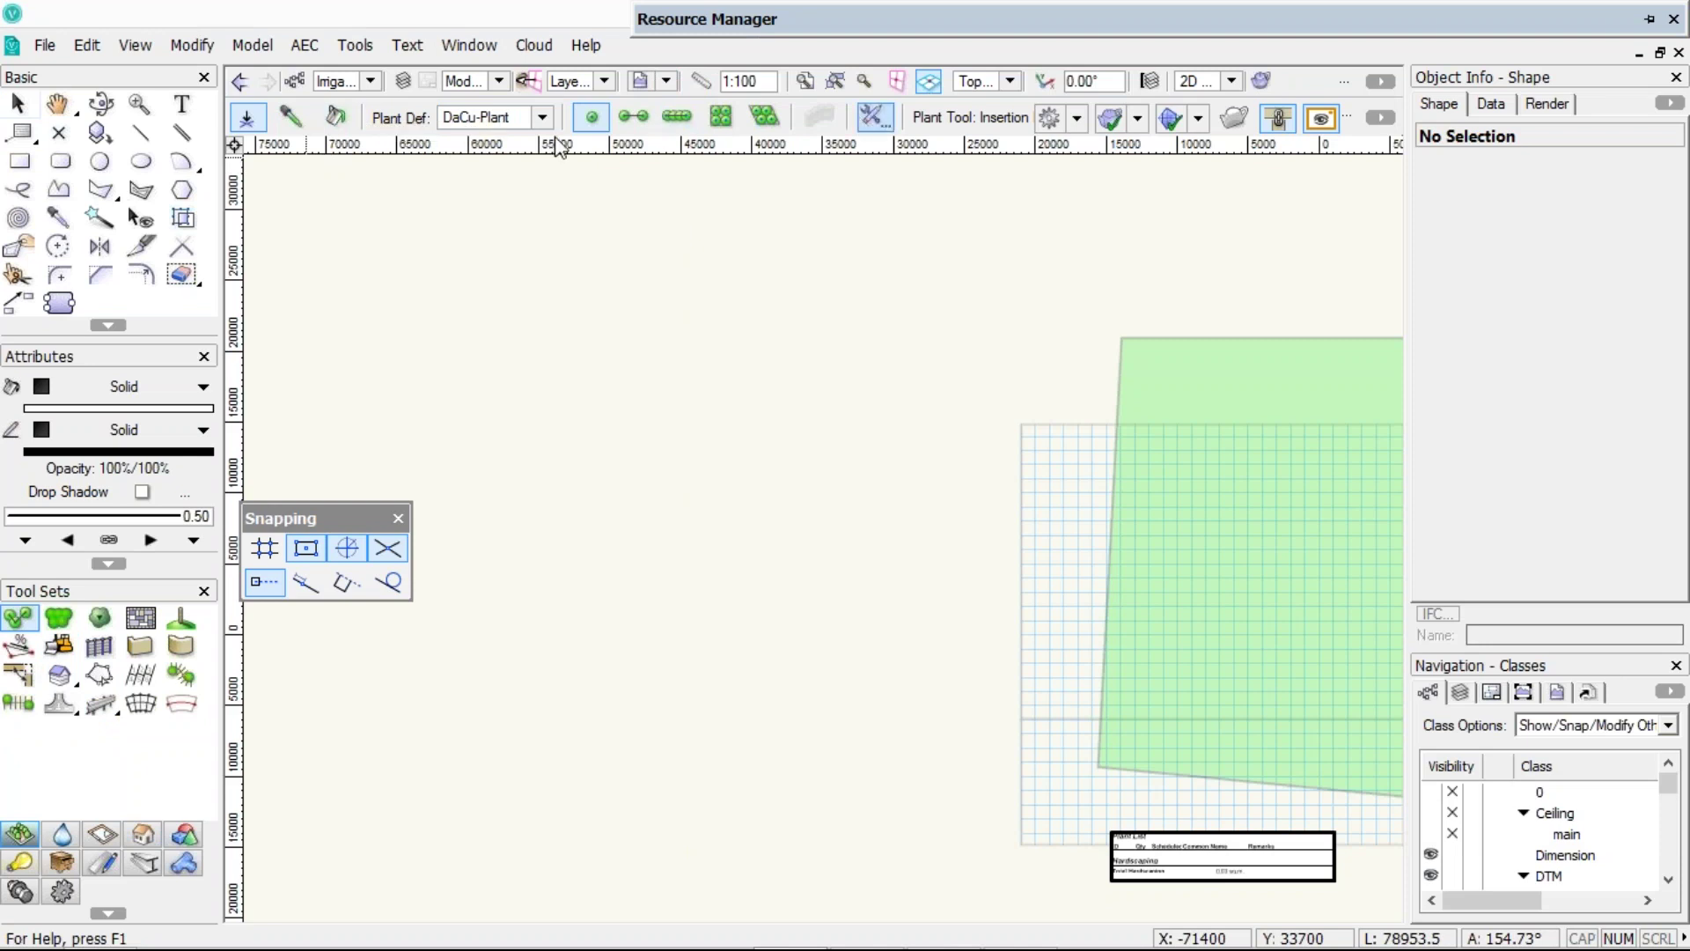
{"action": "left_click", "coordinate": [726, 119]}
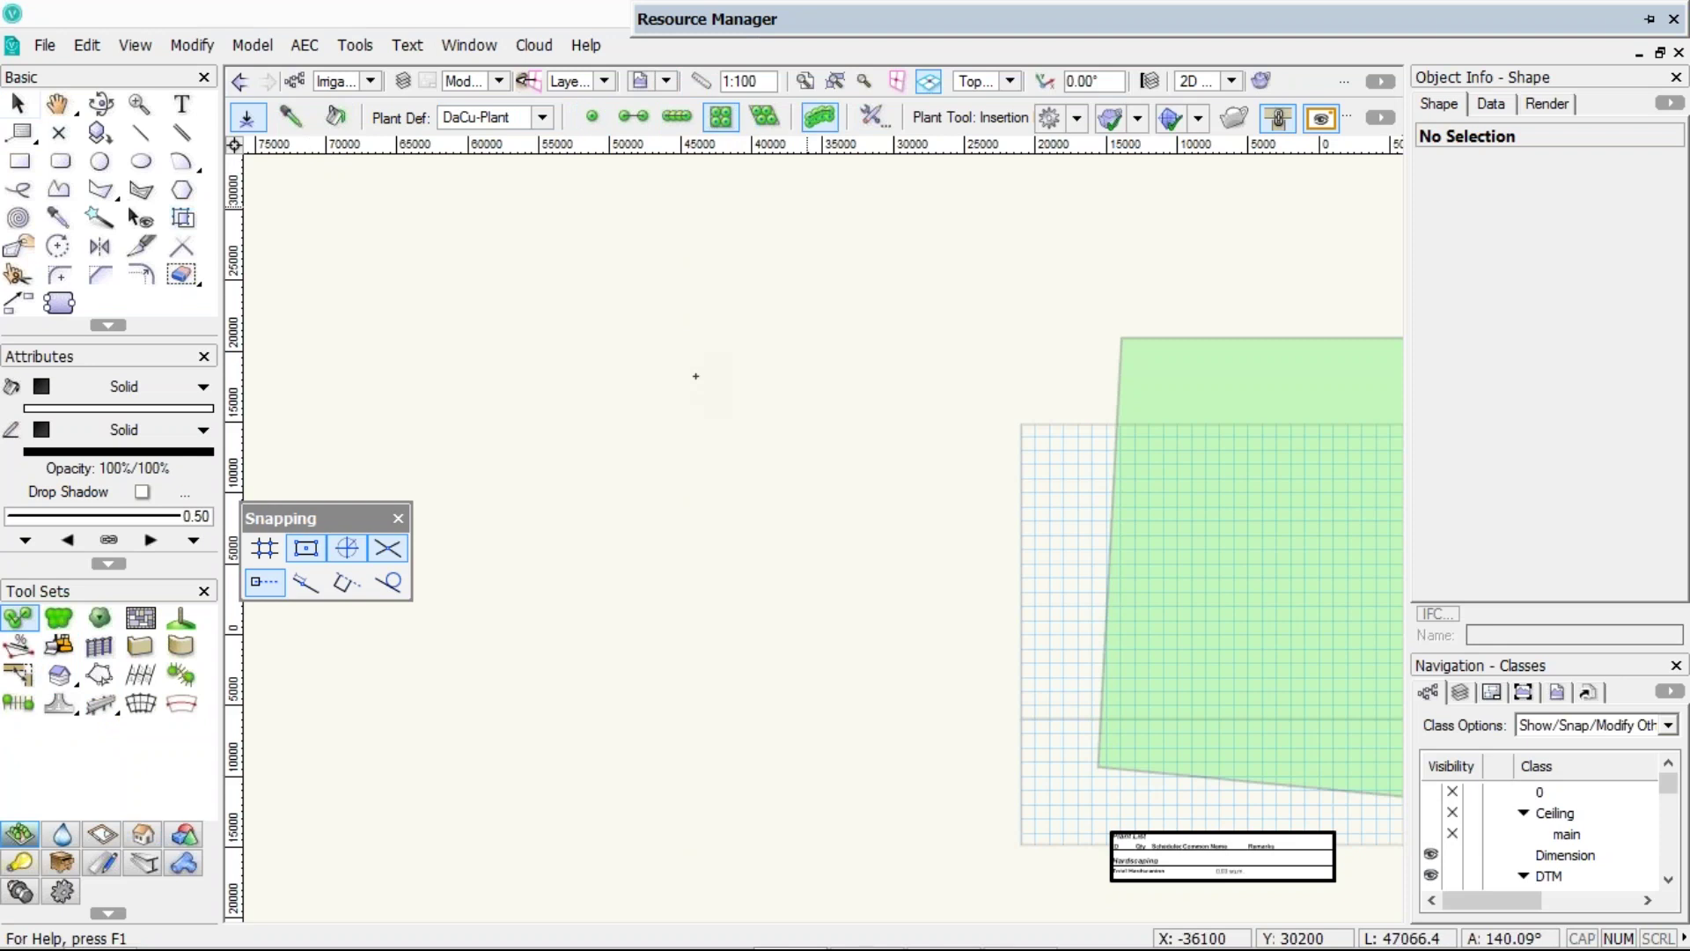
- Draw a closed curved polyline about 13,690 mm wide and 9,750 mm high in the empty area beside the landscape area
{"action": "scroll", "coordinate": [695, 376], "scroll_direction": "up", "scroll_amount": 3}
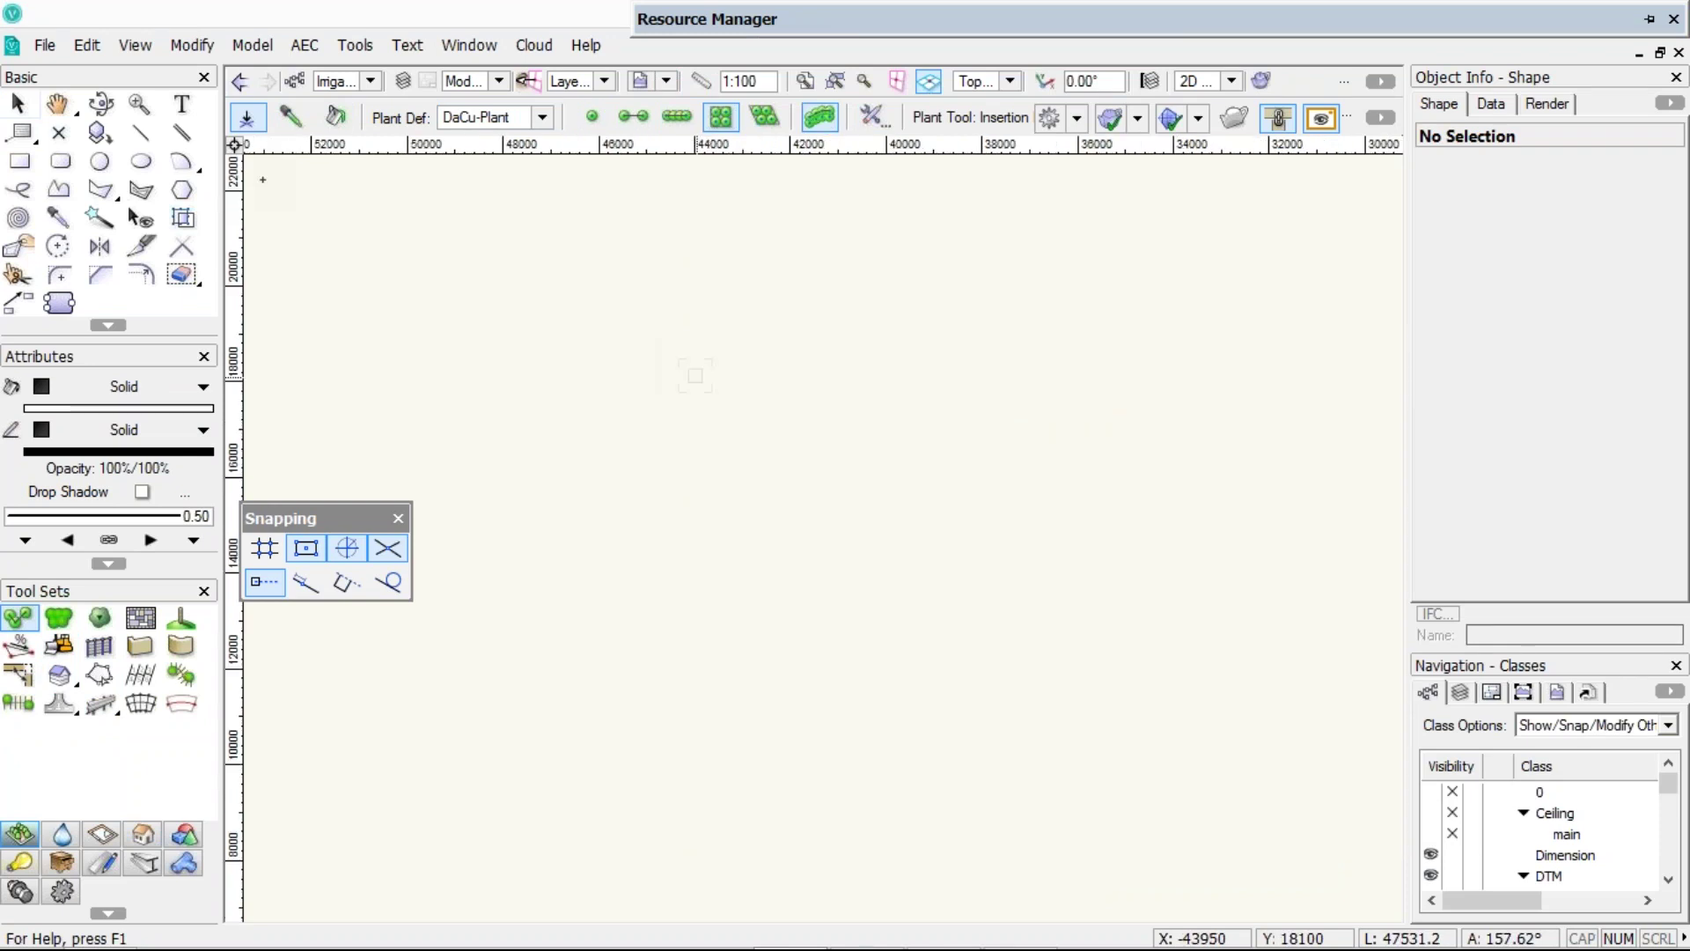
{"action": "left_click", "coordinate": [806, 324]}
{"action": "left_click", "coordinate": [541, 523]}
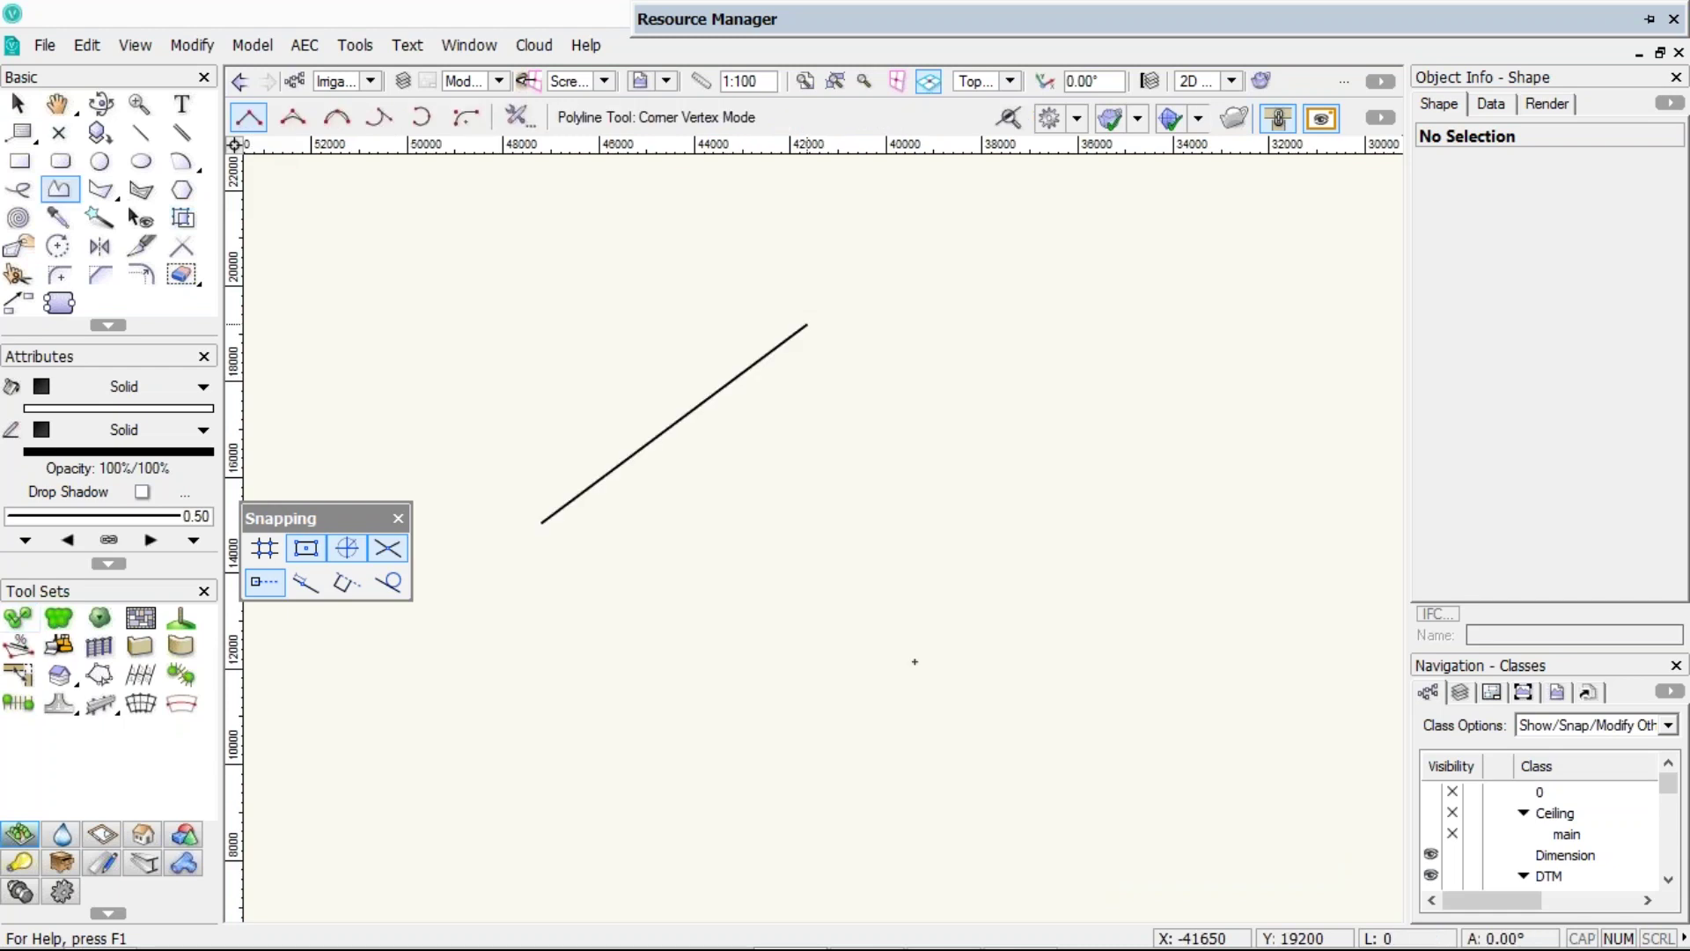
{"action": "left_click", "coordinate": [914, 662]}
{"action": "left_click", "coordinate": [831, 736]}
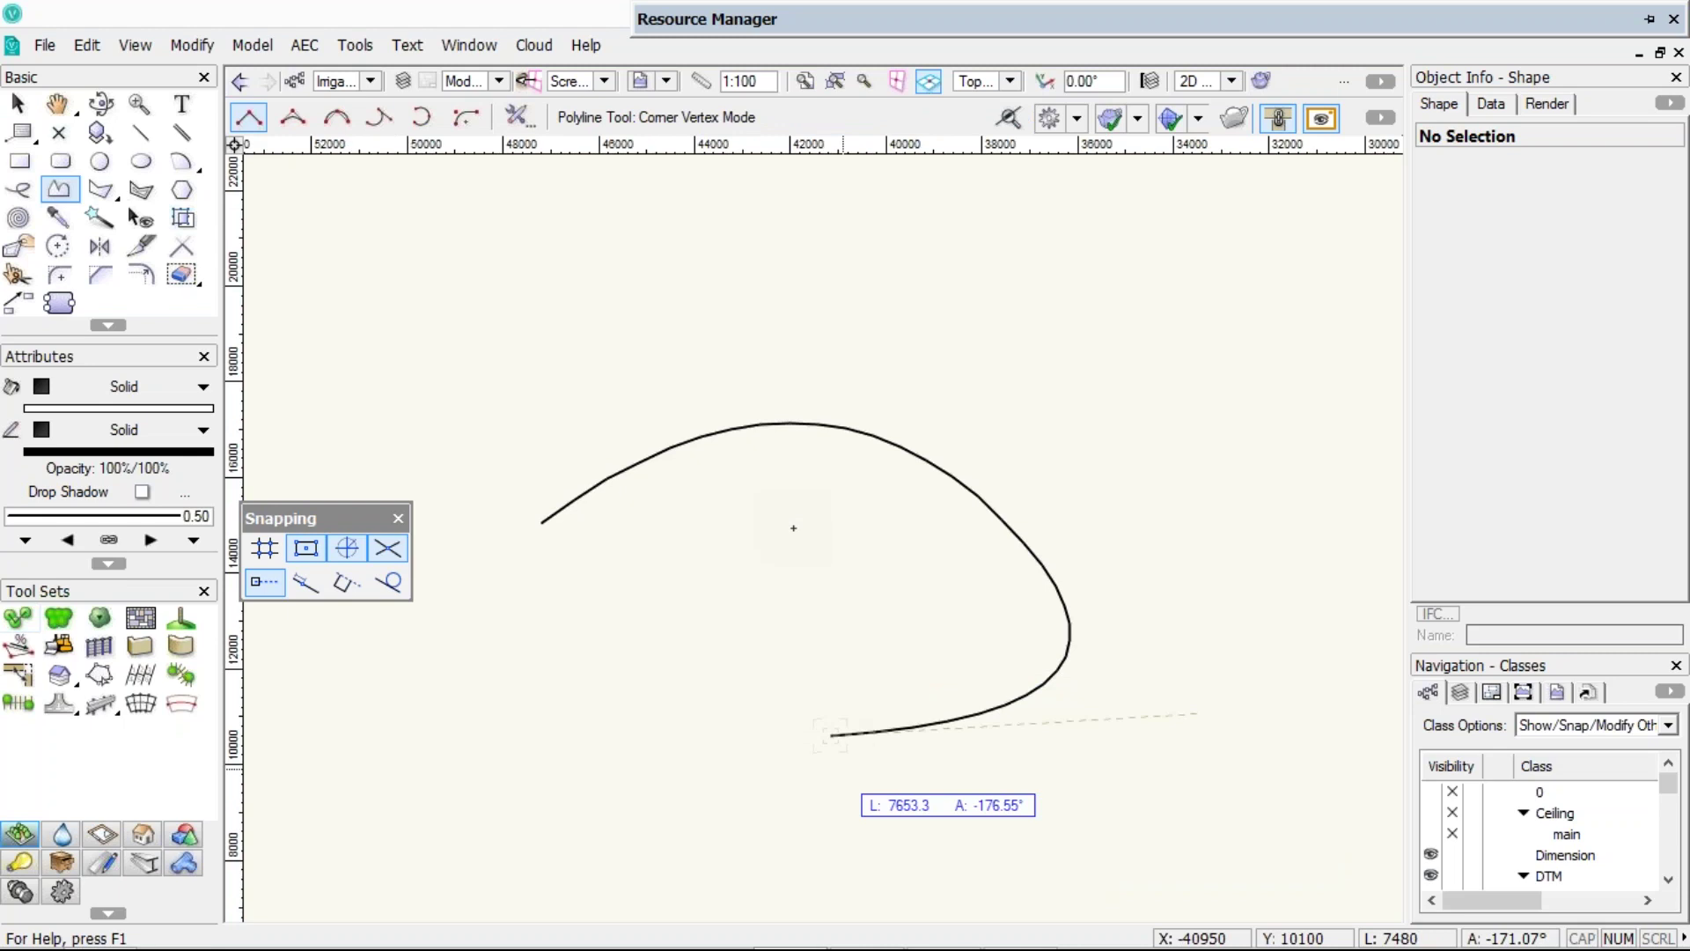
{"action": "left_click", "coordinate": [793, 528]}
{"action": "left_click", "coordinate": [542, 522]}
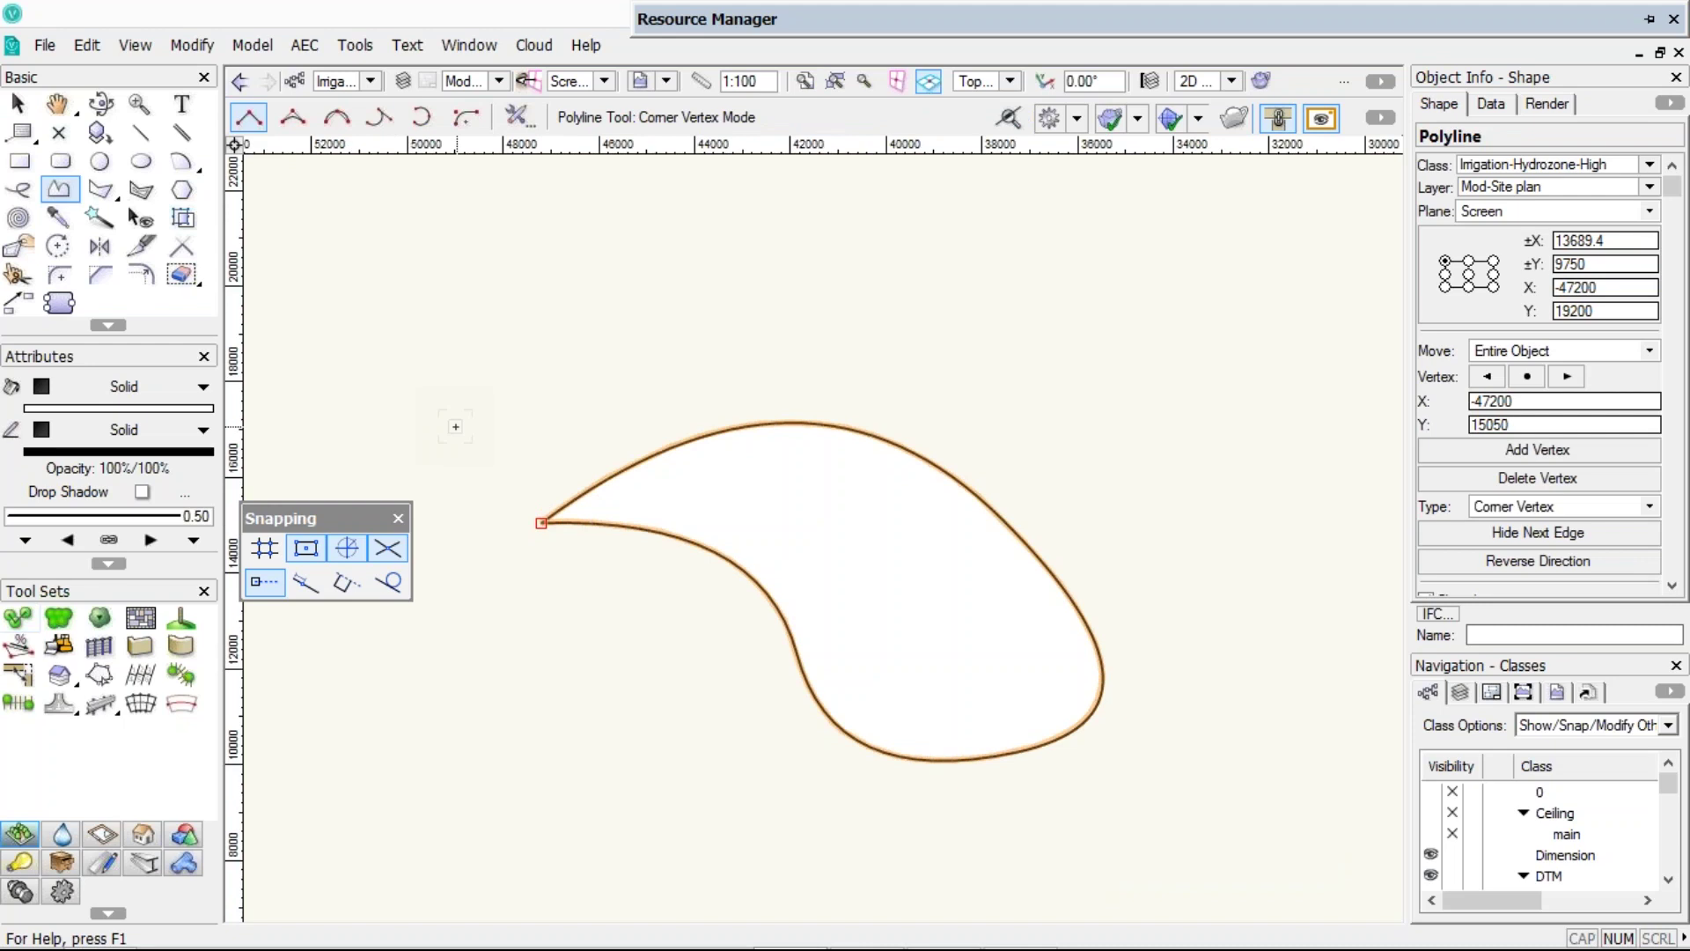
- Set the Plant tool to triangular array placement and open the DaCu-Plant definition to inspect its spacing modes
{"action": "left_click", "coordinate": [18, 618]}
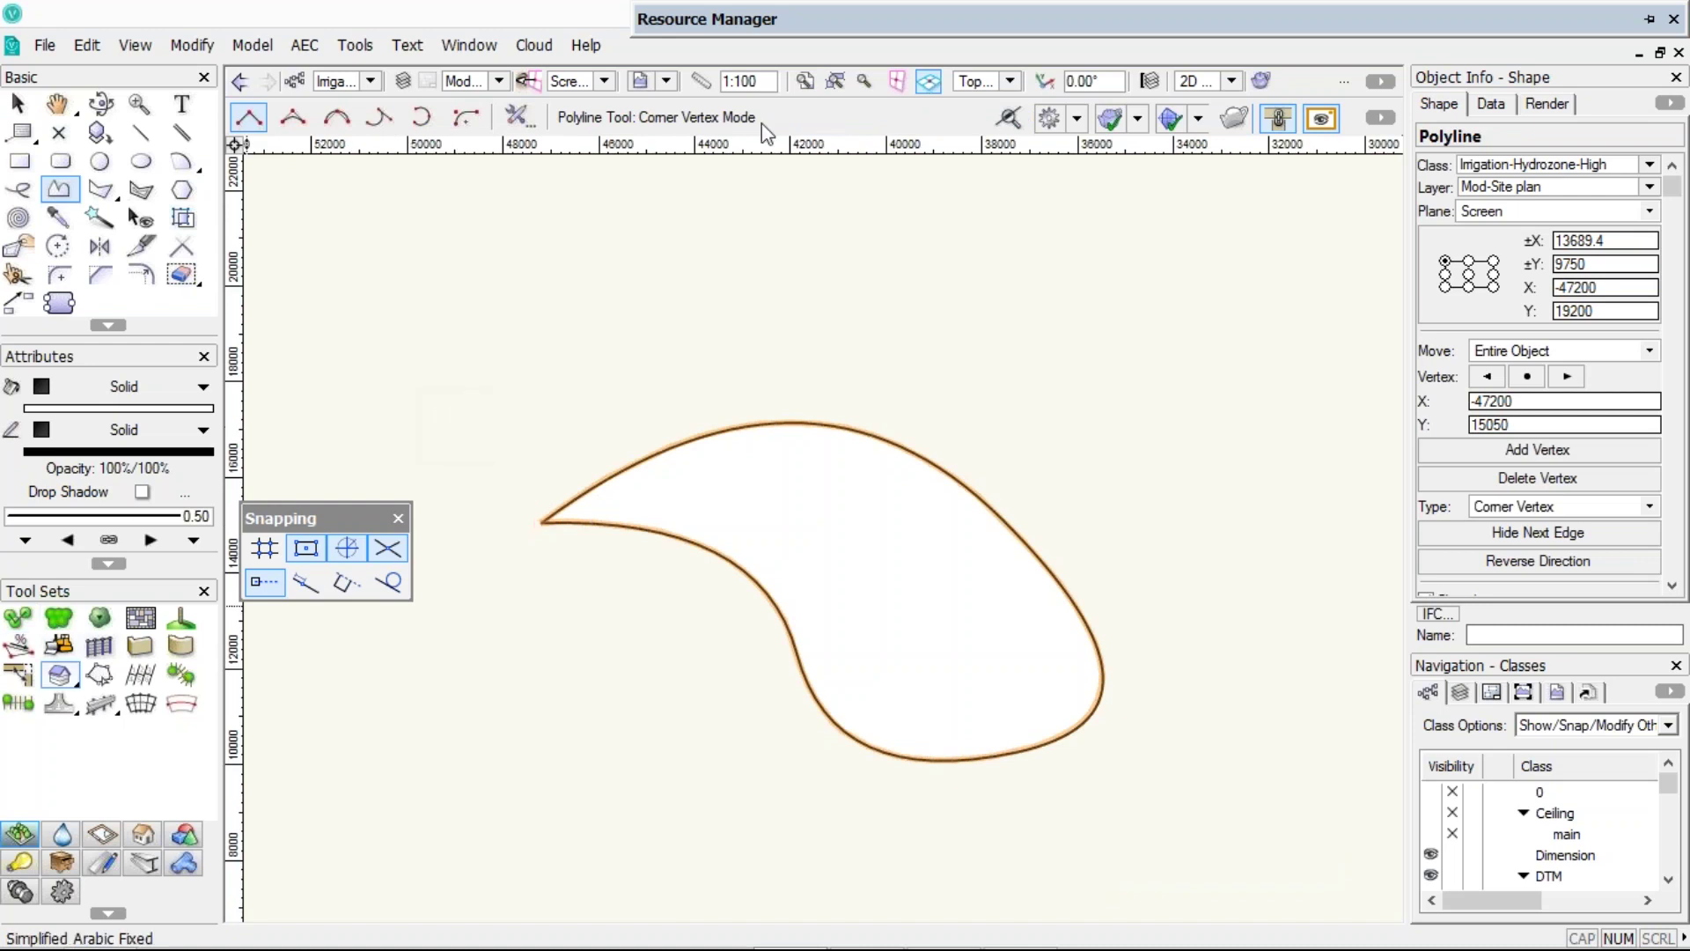
{"action": "left_click", "coordinate": [759, 122]}
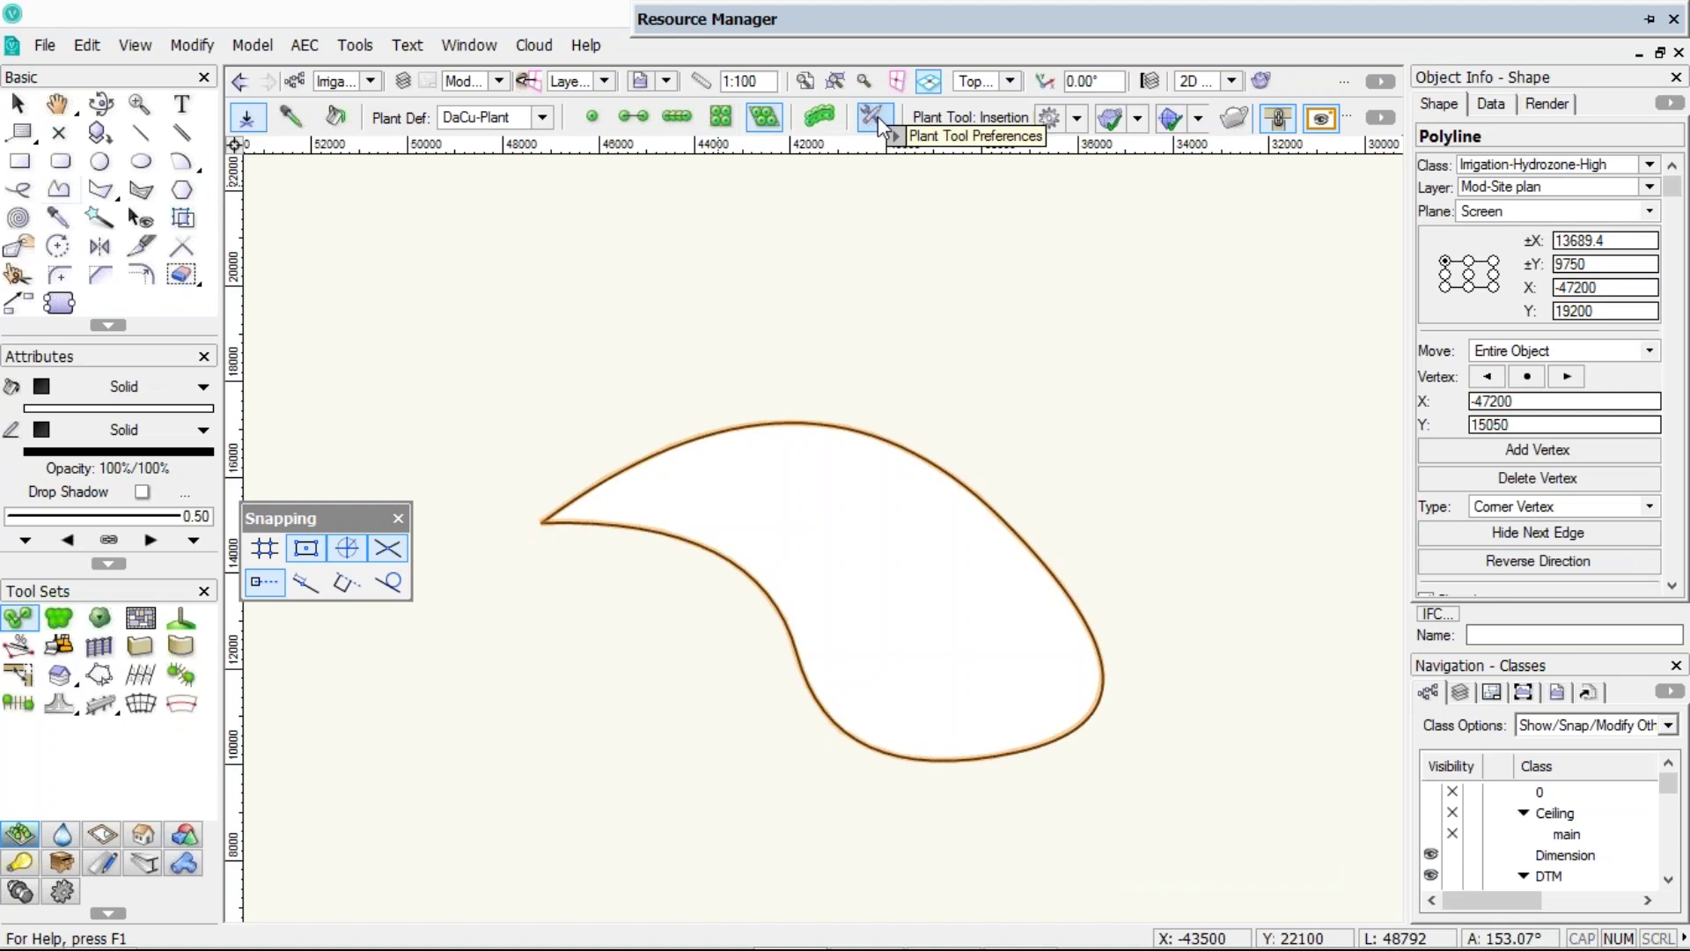
{"action": "left_click", "coordinate": [878, 116]}
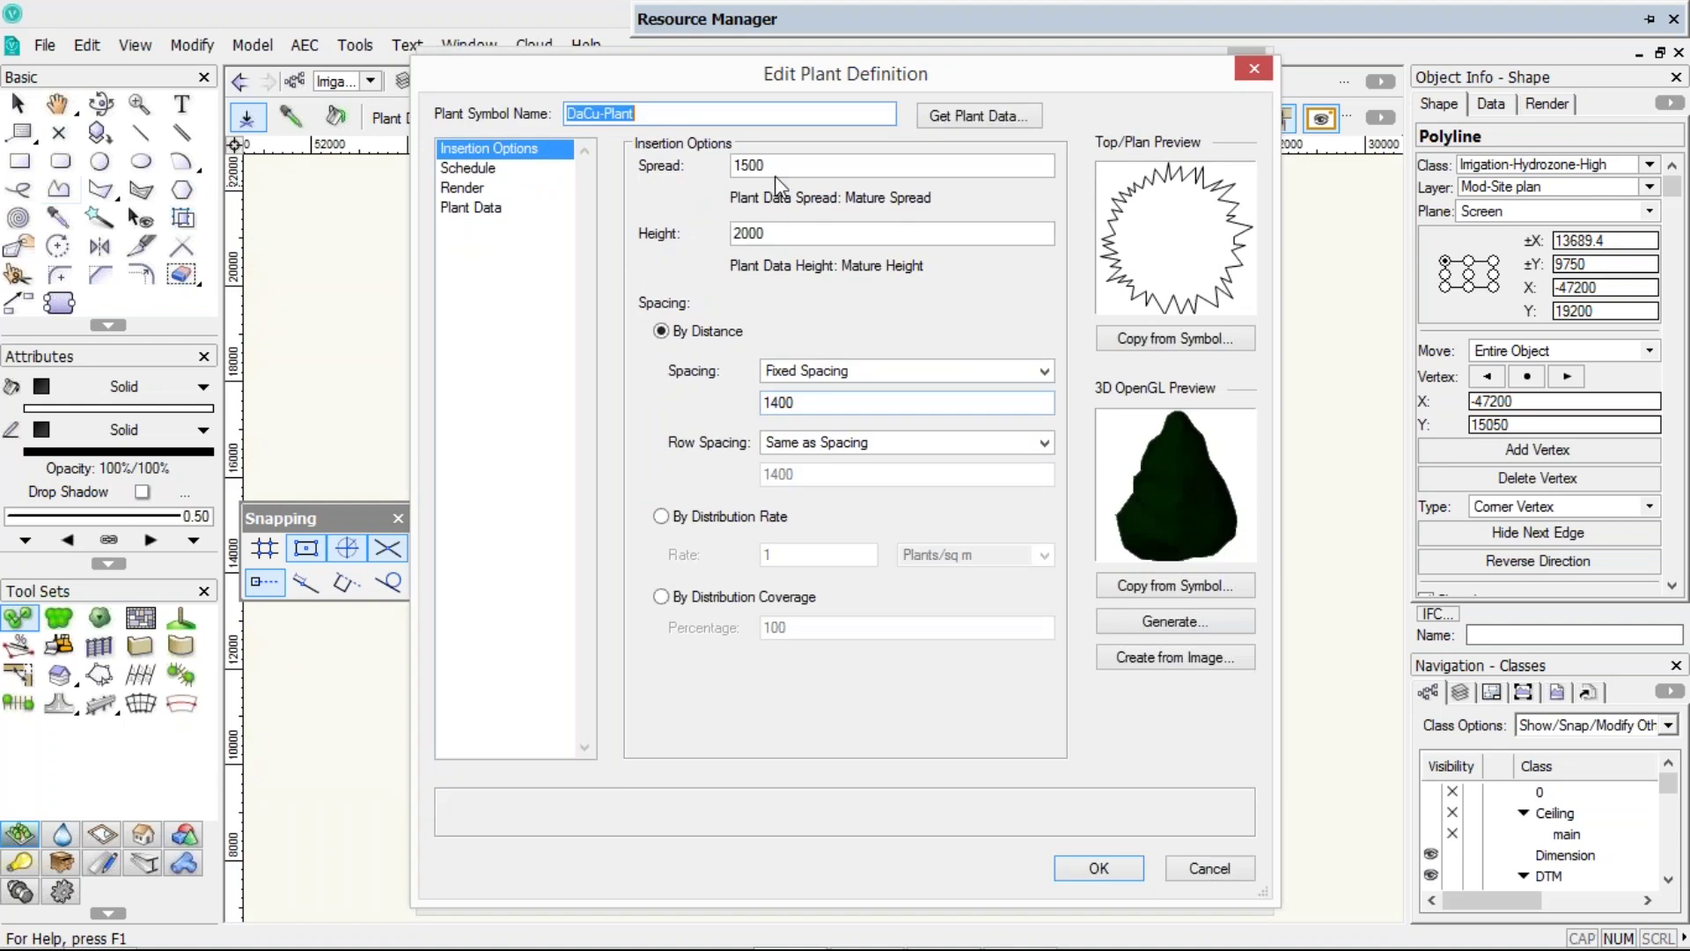
{"action": "left_click", "coordinate": [823, 374]}
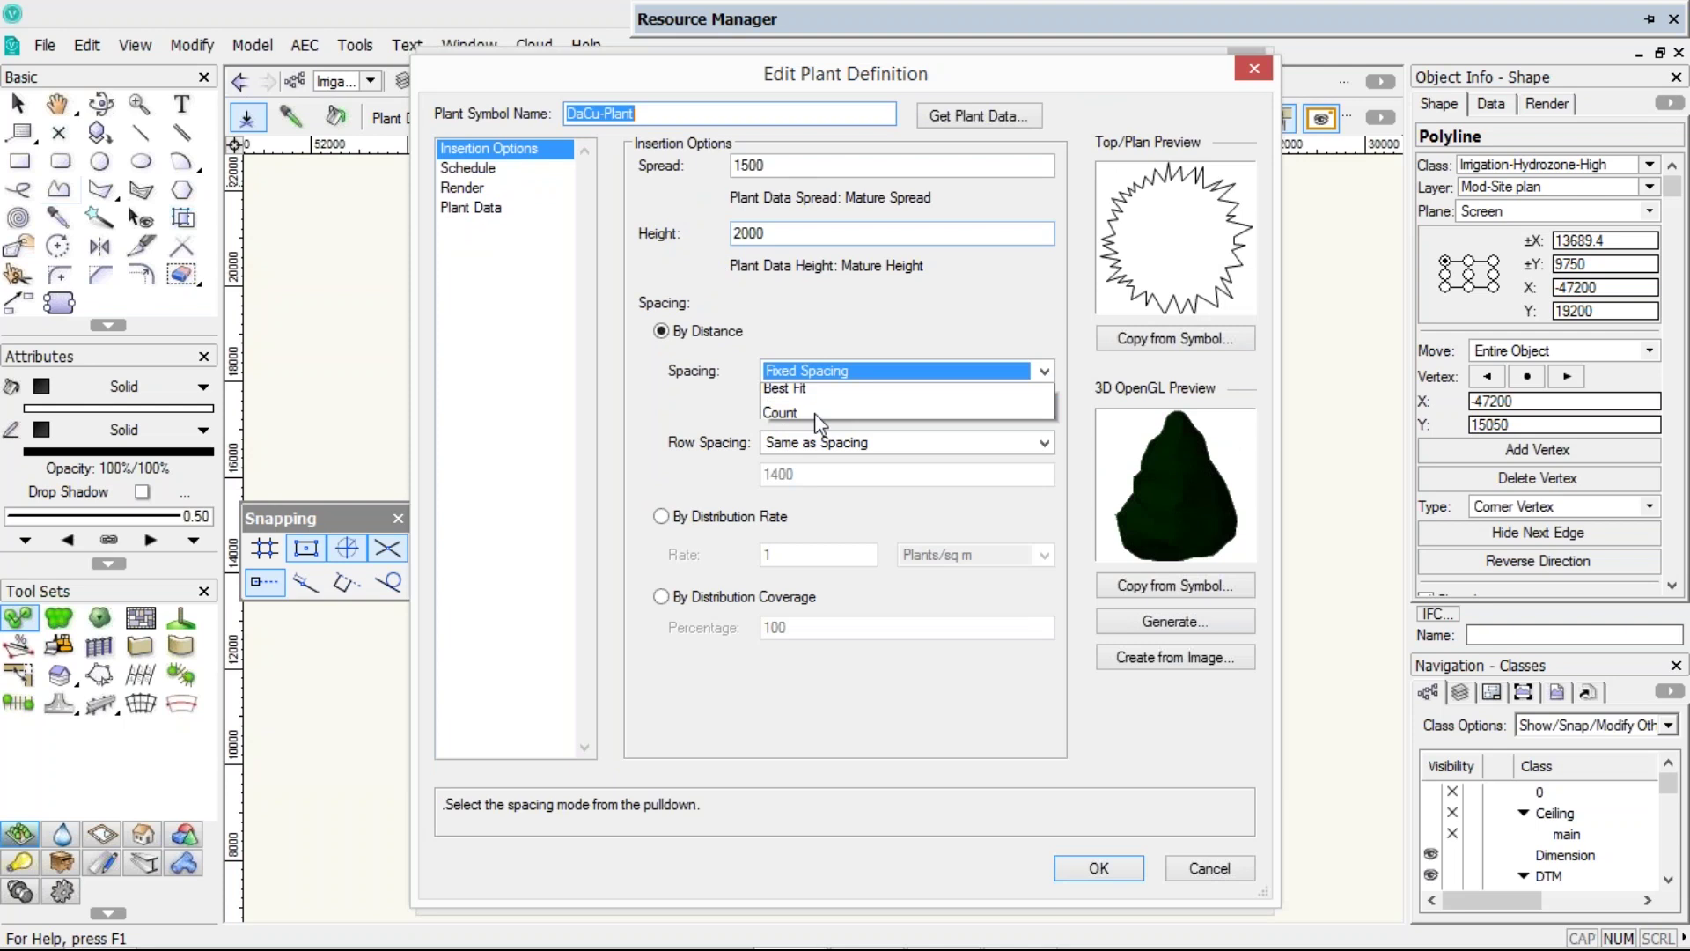
{"action": "left_click", "coordinate": [709, 414]}
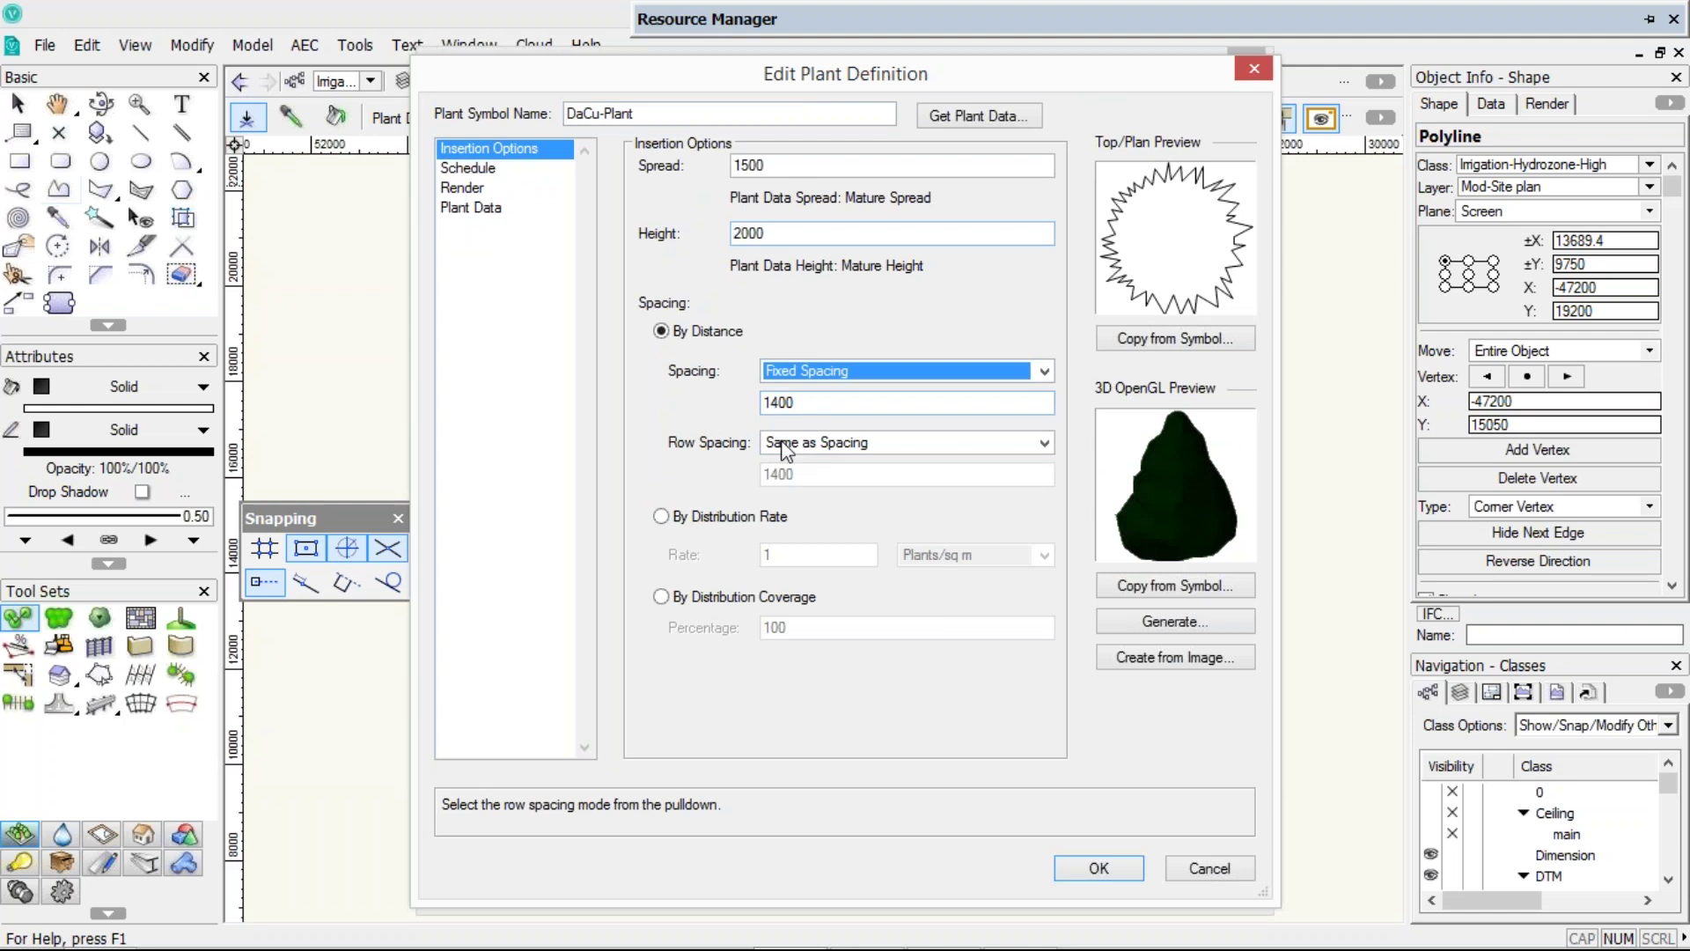
- Give the DaCu-Plant definition a fixed row spacing of 2500
{"action": "left_click", "coordinate": [785, 445]}
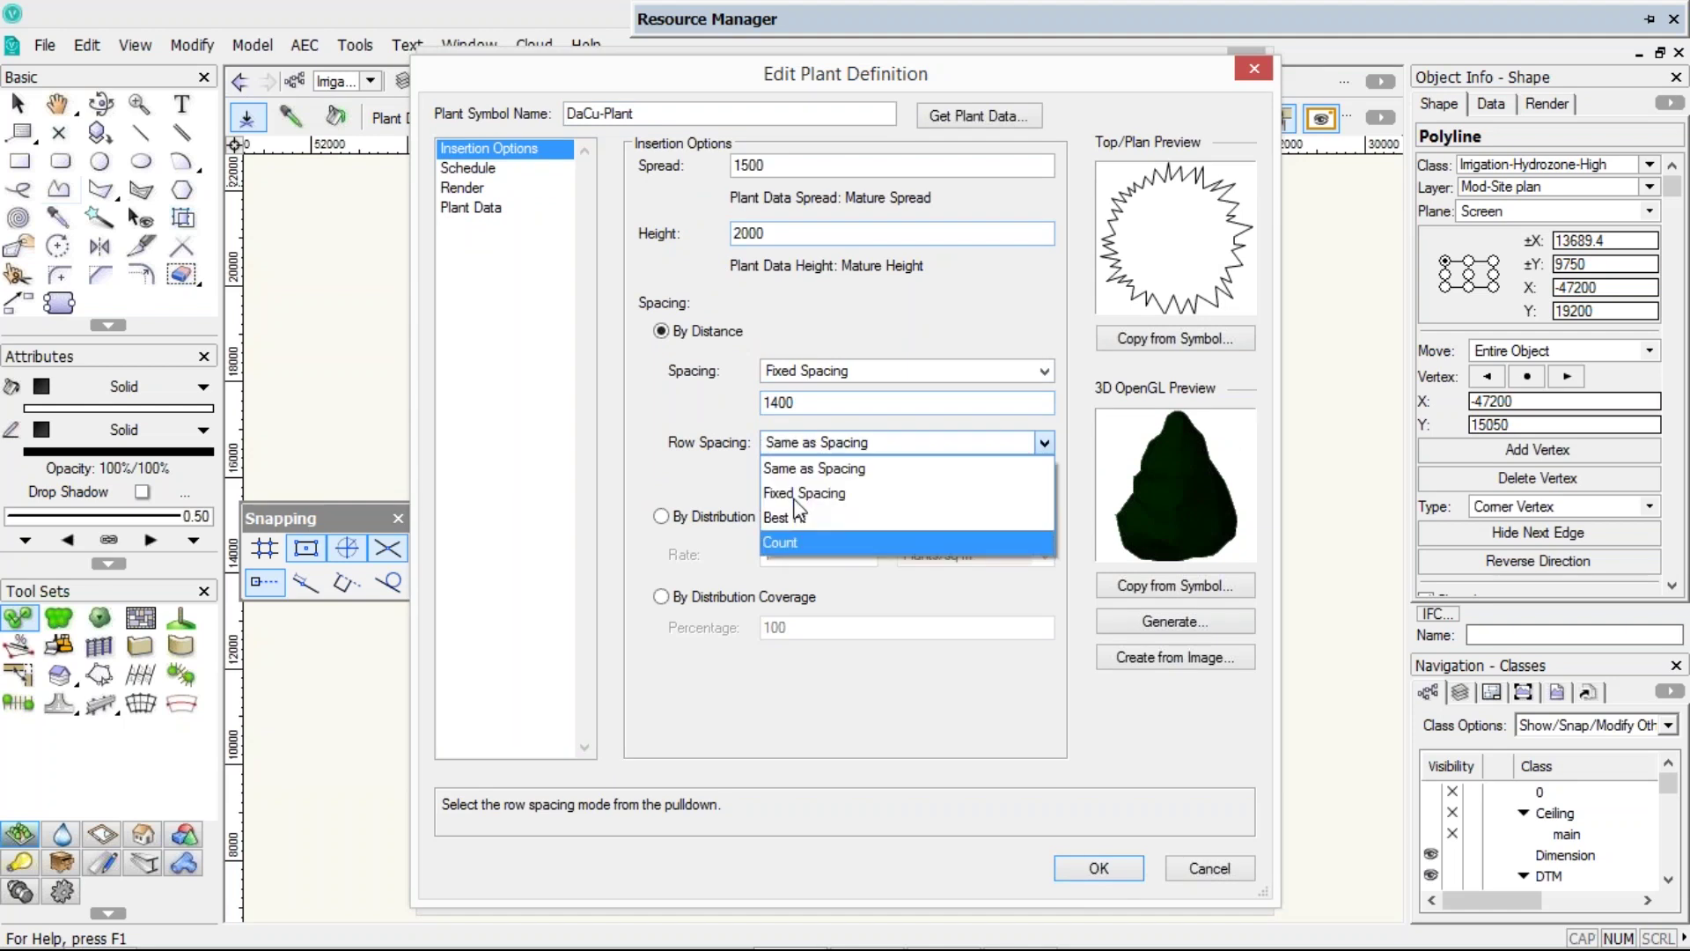
{"action": "left_click", "coordinate": [804, 493]}
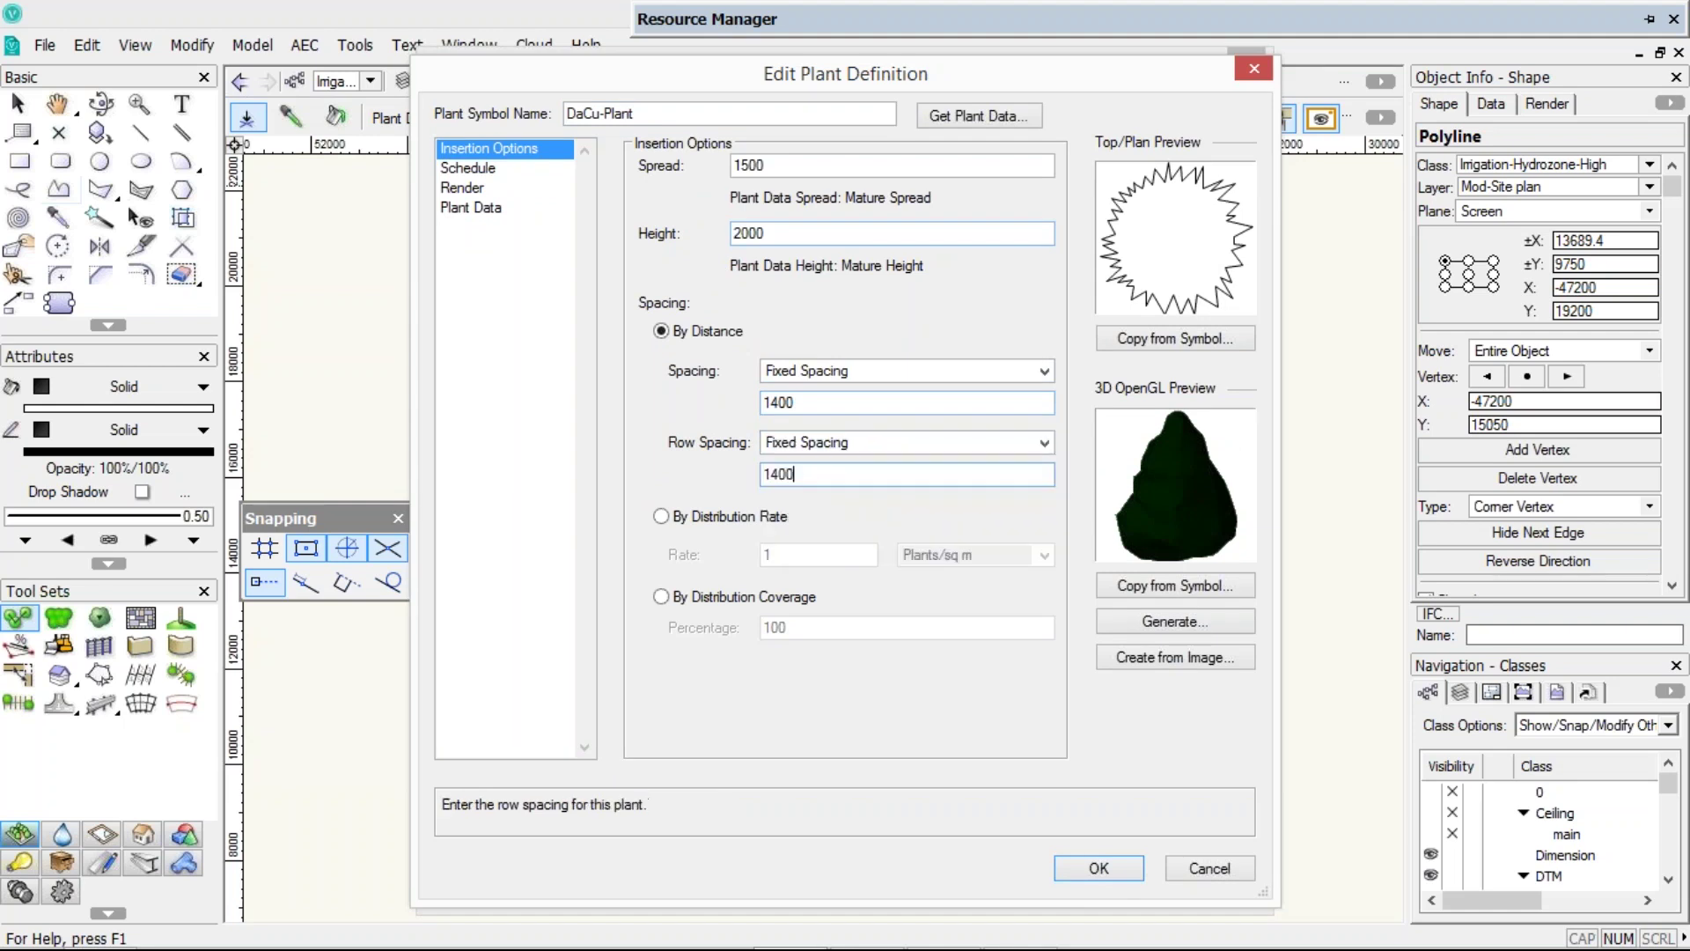
{"action": "key", "text": "BackSpace"}
{"action": "key", "text": "BackSpace"}
{"action": "key", "text": "BackSpace"}
{"action": "key", "text": "BackSpace"}
{"action": "type", "text": "2500"}
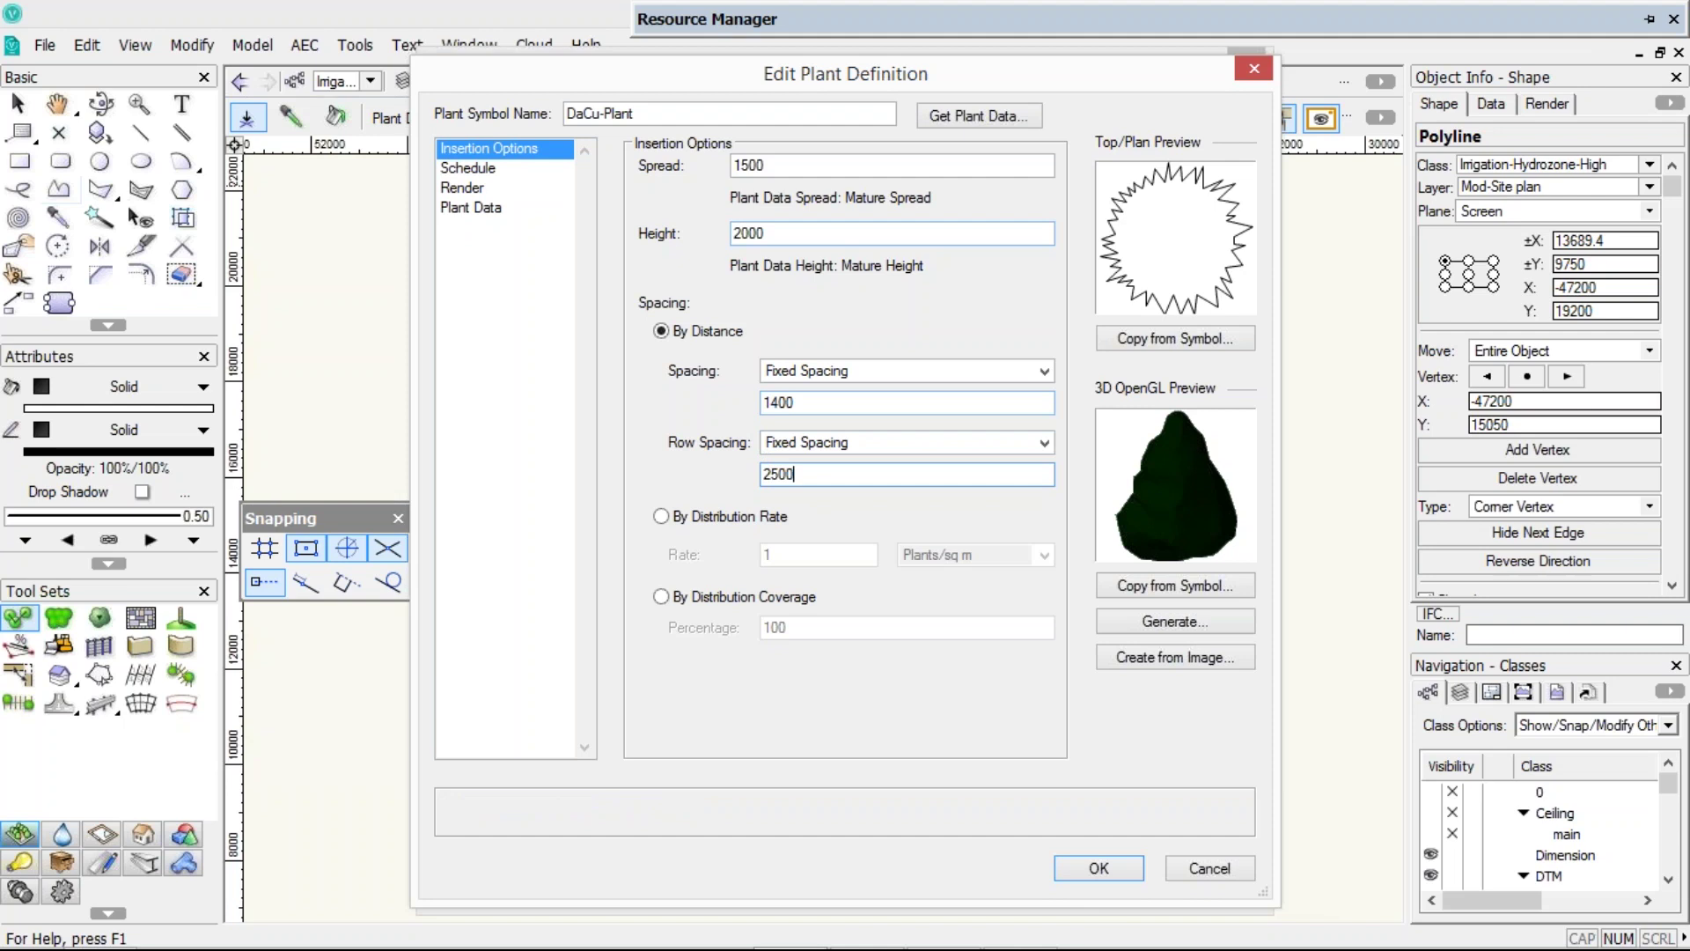
- Keep the plant spacing by distance, set the row spacing to Same as Spacing, and accept the definition and tool preferences
{"action": "left_click", "coordinate": [705, 517]}
{"action": "left_click", "coordinate": [701, 598]}
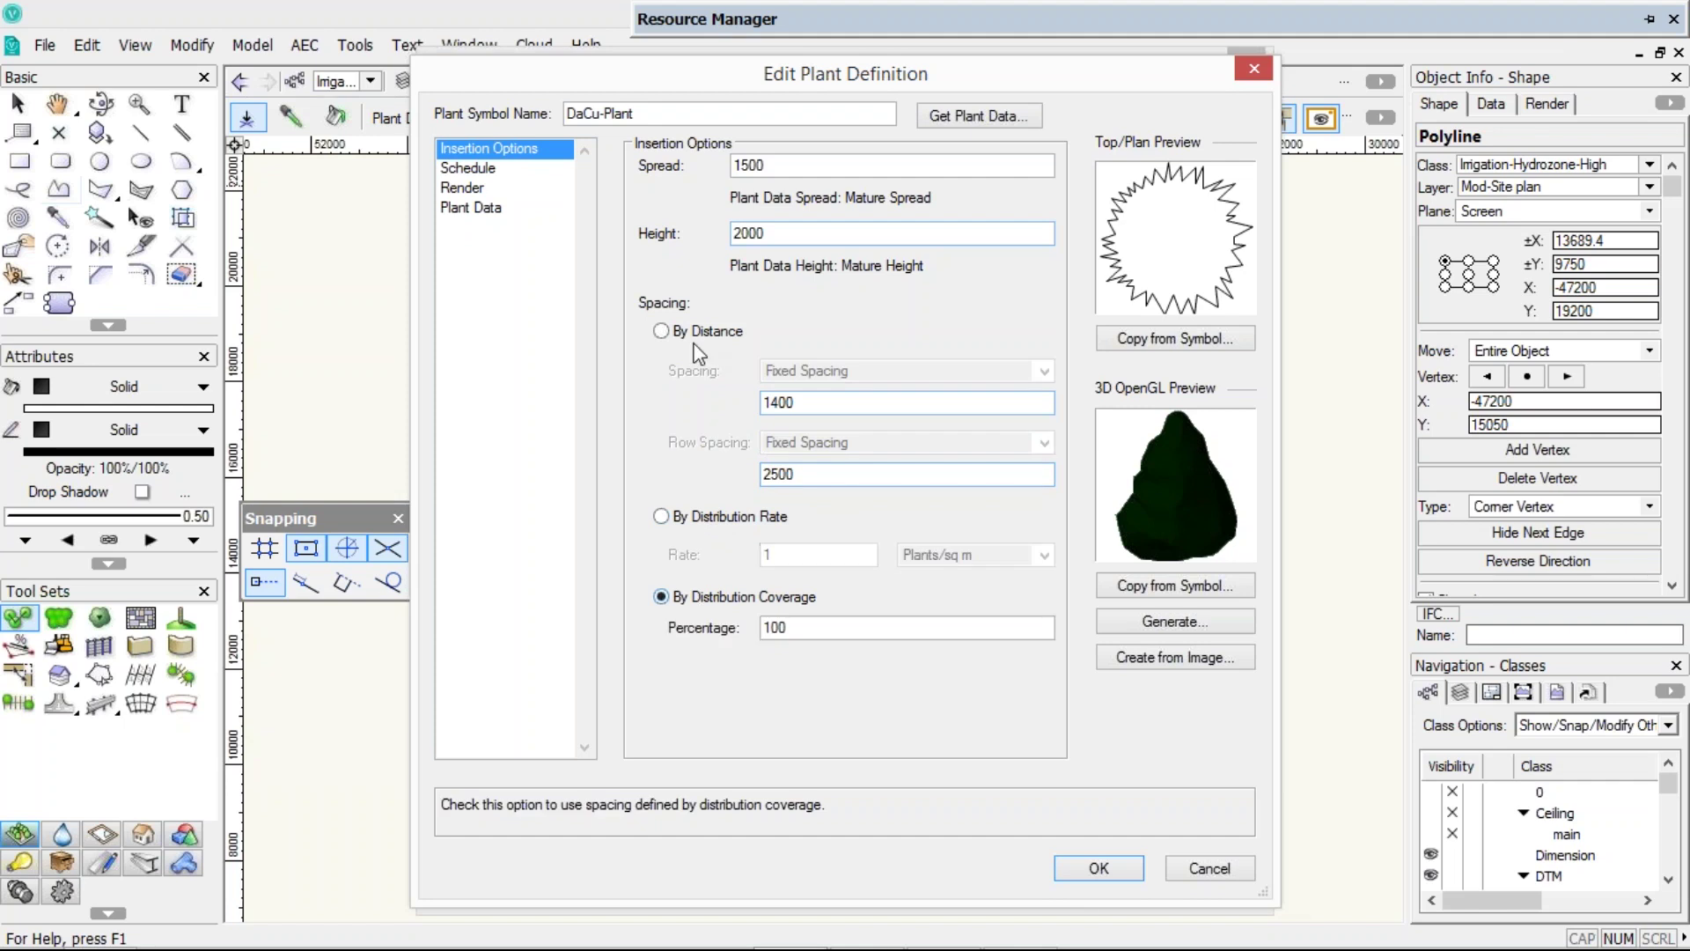
{"action": "left_click", "coordinate": [715, 332]}
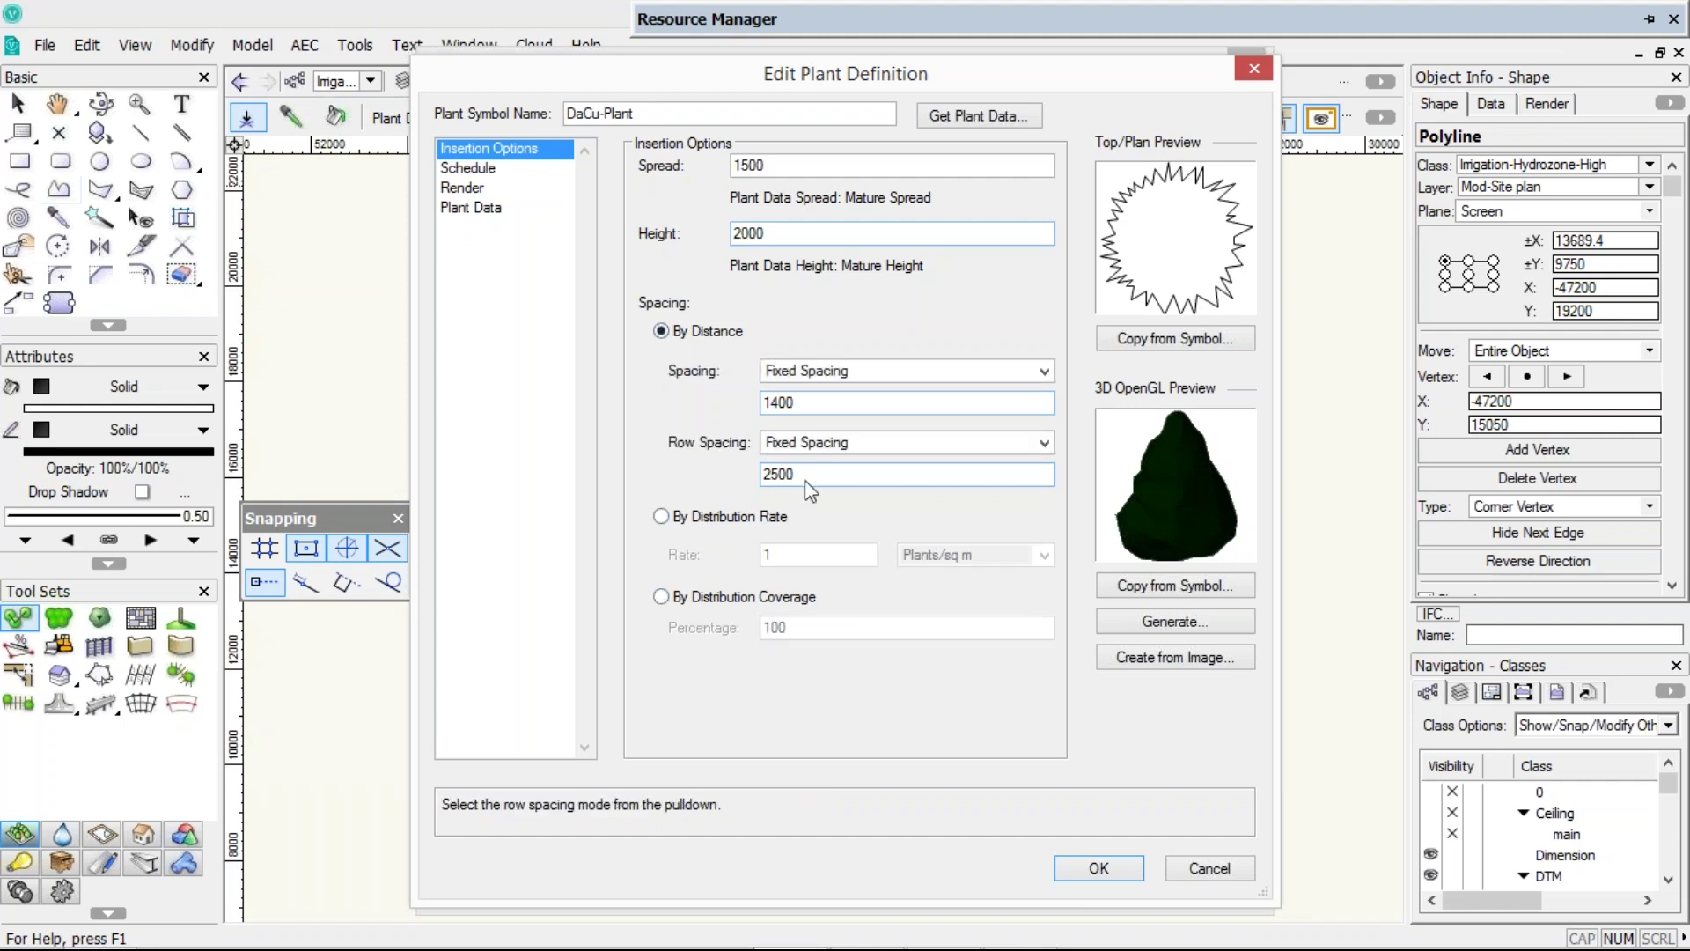
{"action": "left_click", "coordinate": [804, 445]}
{"action": "left_click", "coordinate": [806, 468]}
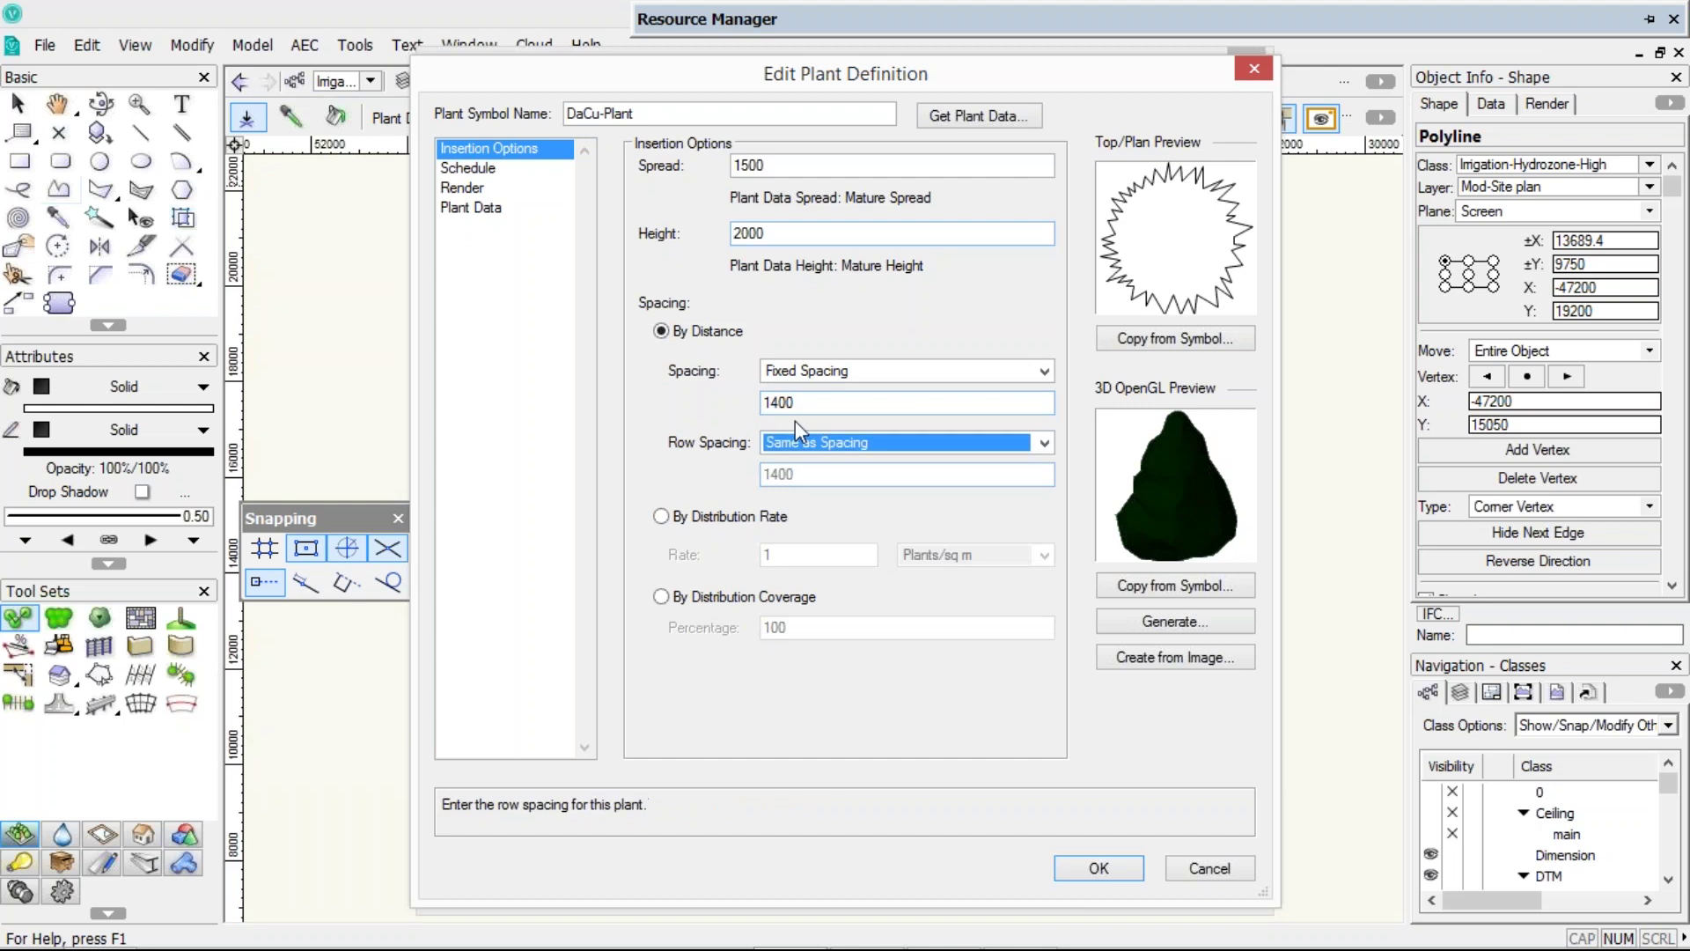
{"action": "left_click", "coordinate": [1097, 870]}
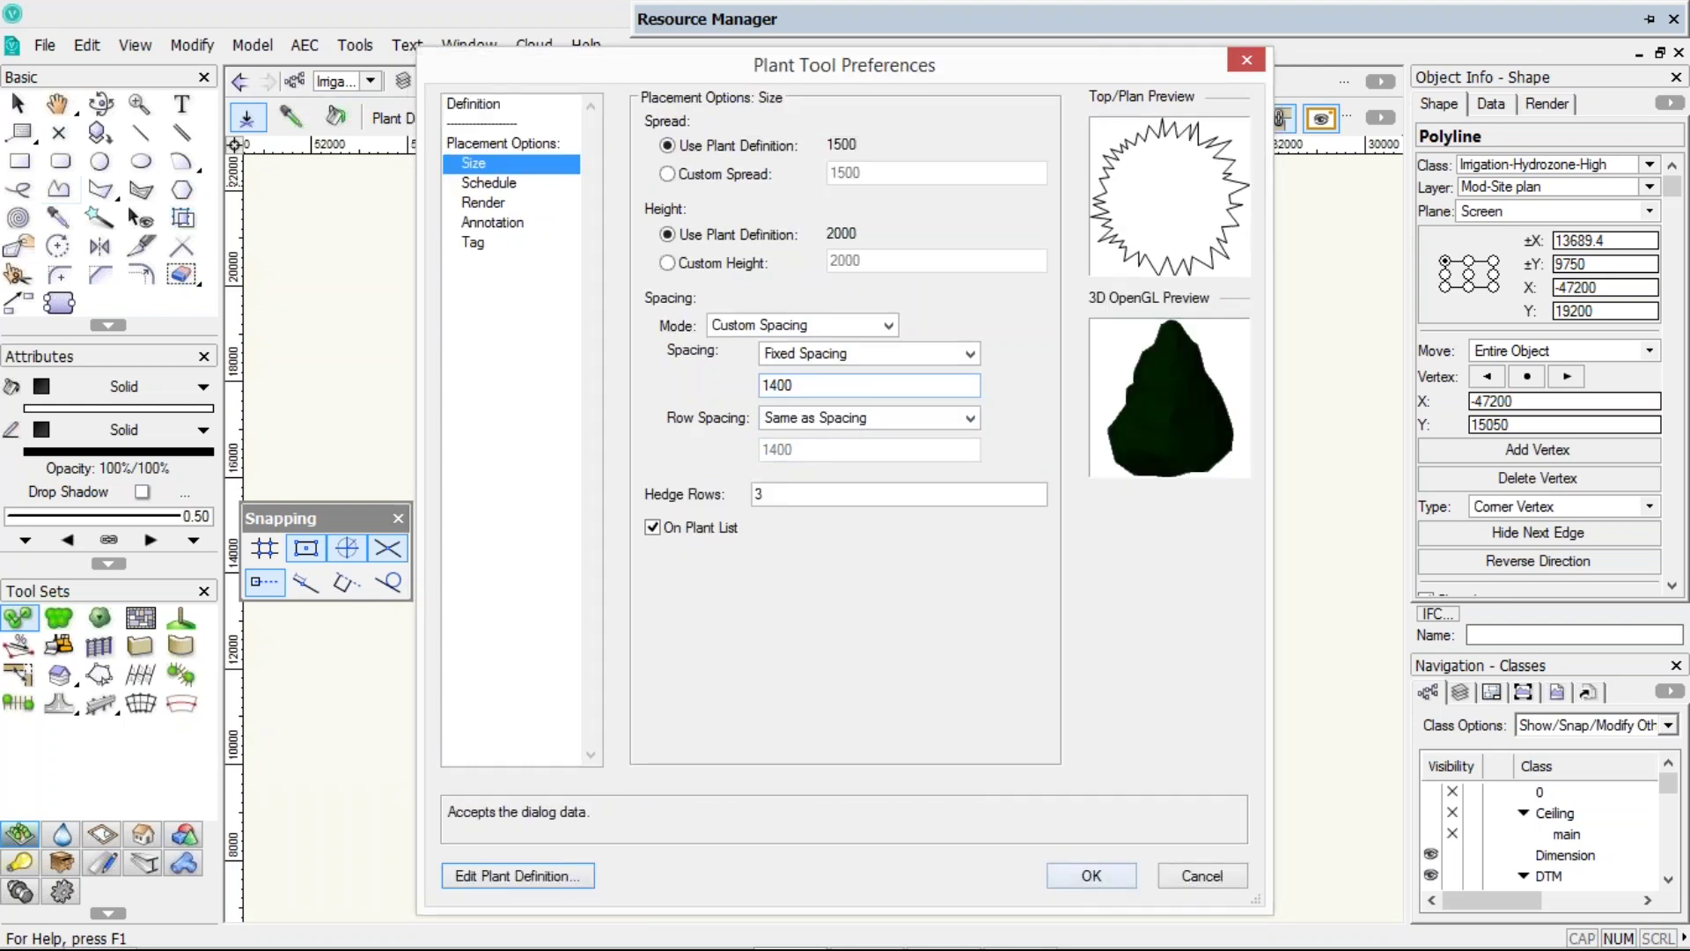
{"action": "left_click", "coordinate": [1092, 875]}
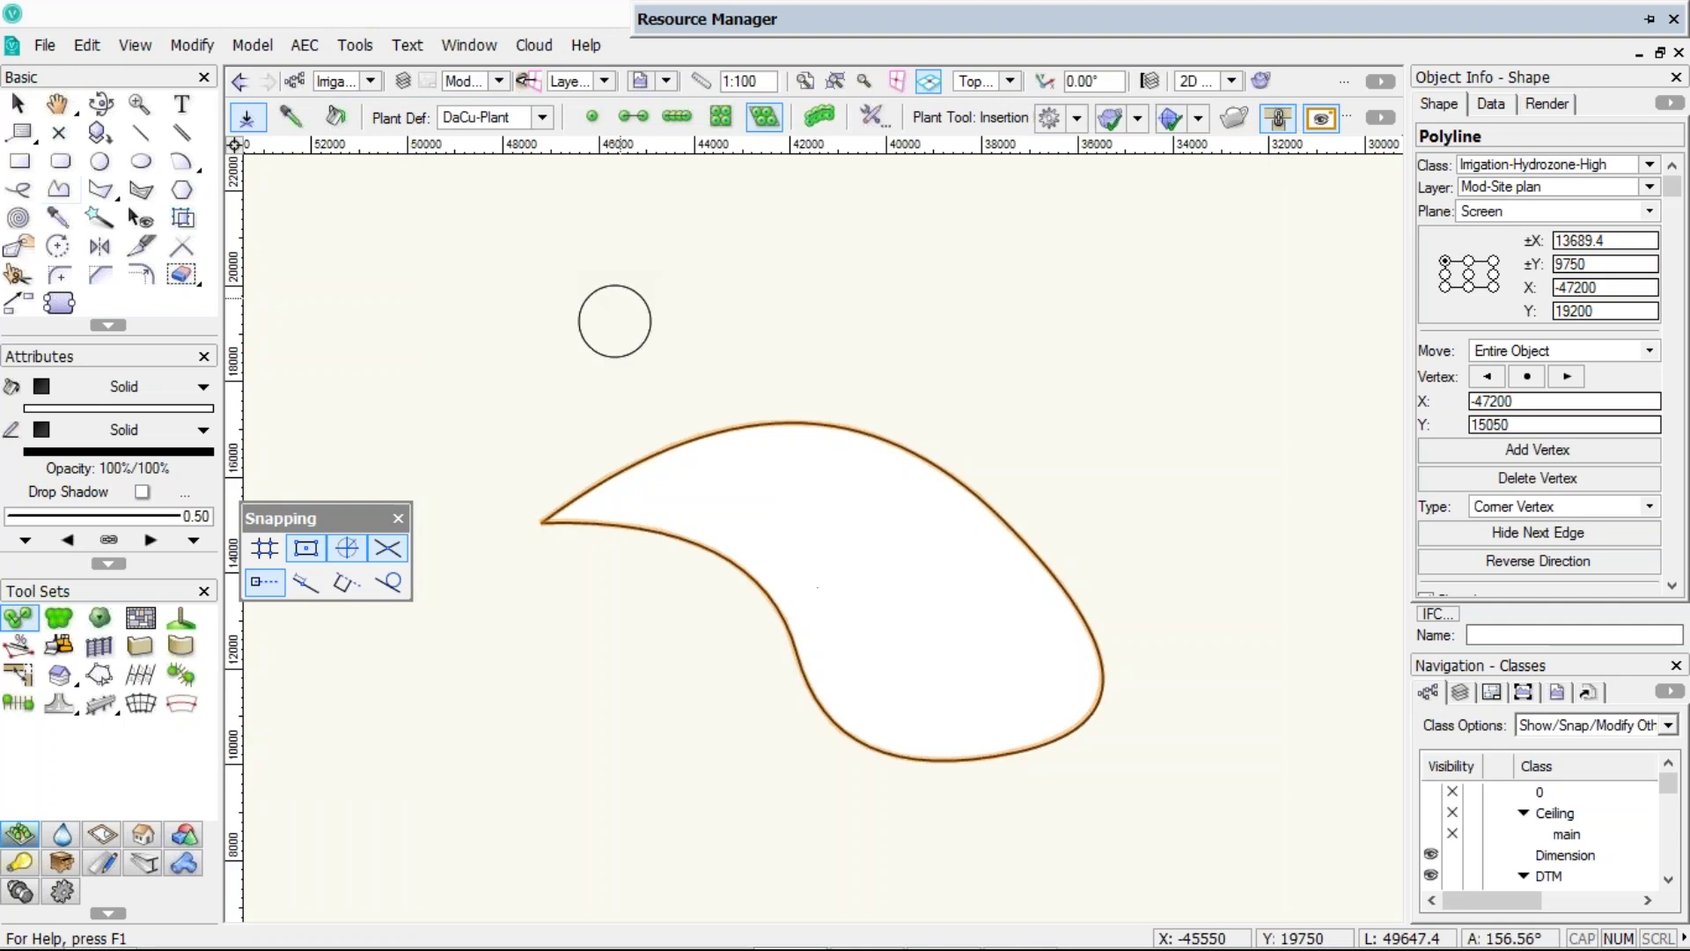
- Fill the curved polyline with a triangular array of DaCu-Plant plants in massing creation mode, and undo it
{"action": "left_click", "coordinate": [336, 117]}
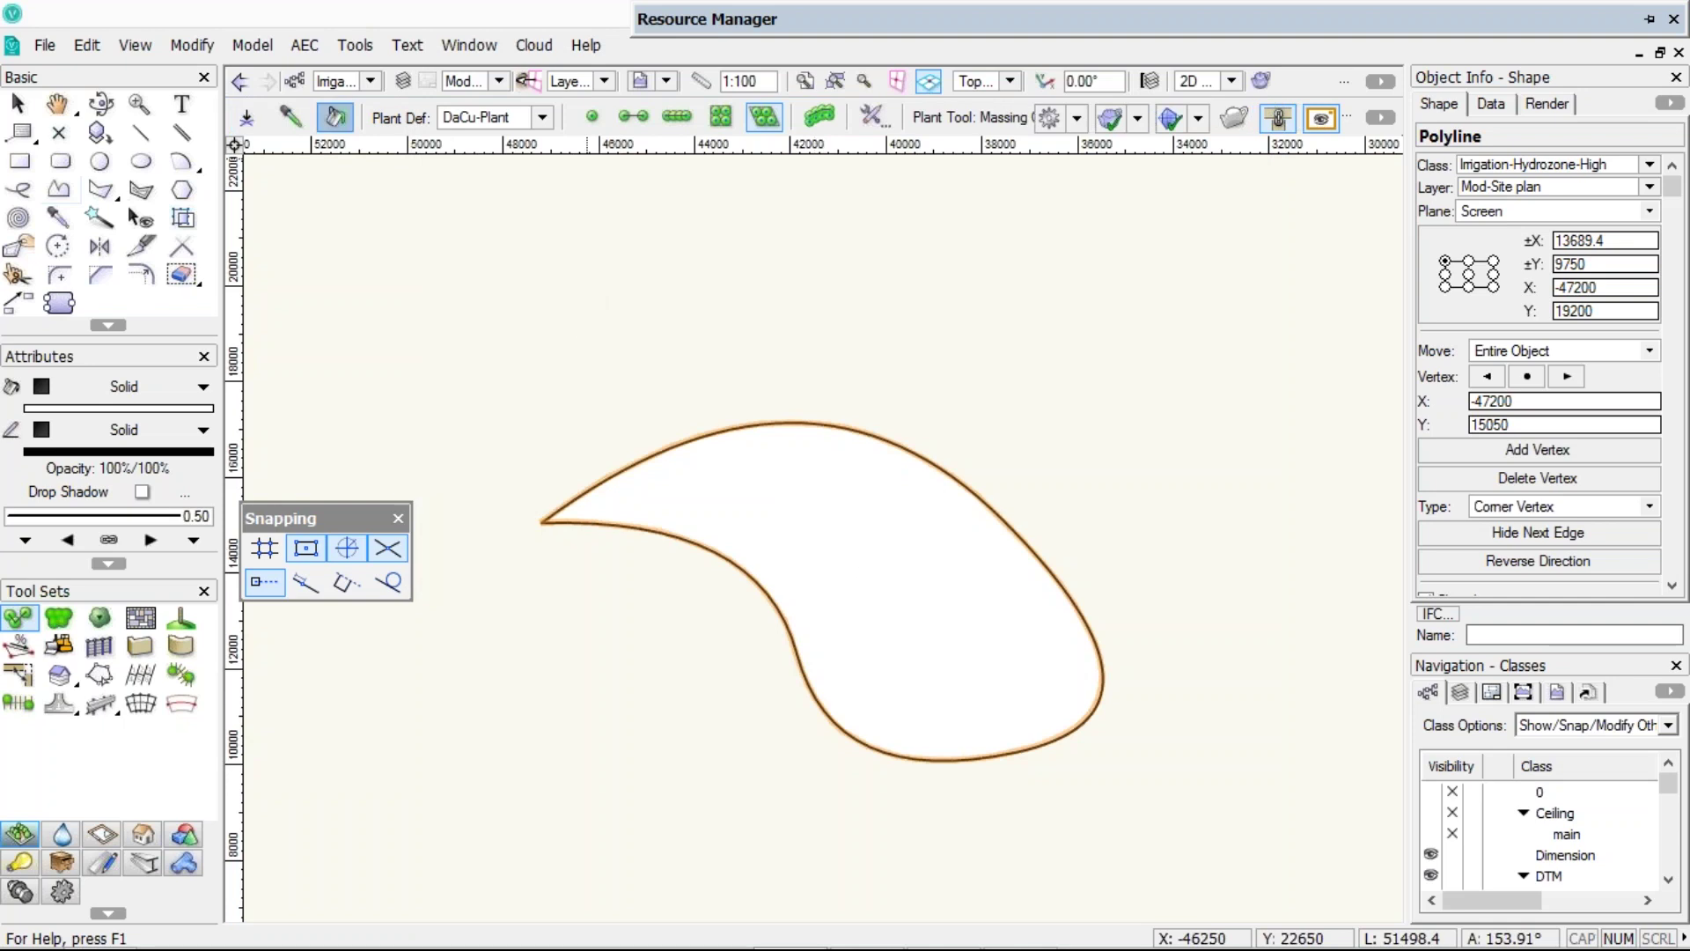
{"action": "left_click", "coordinate": [679, 490]}
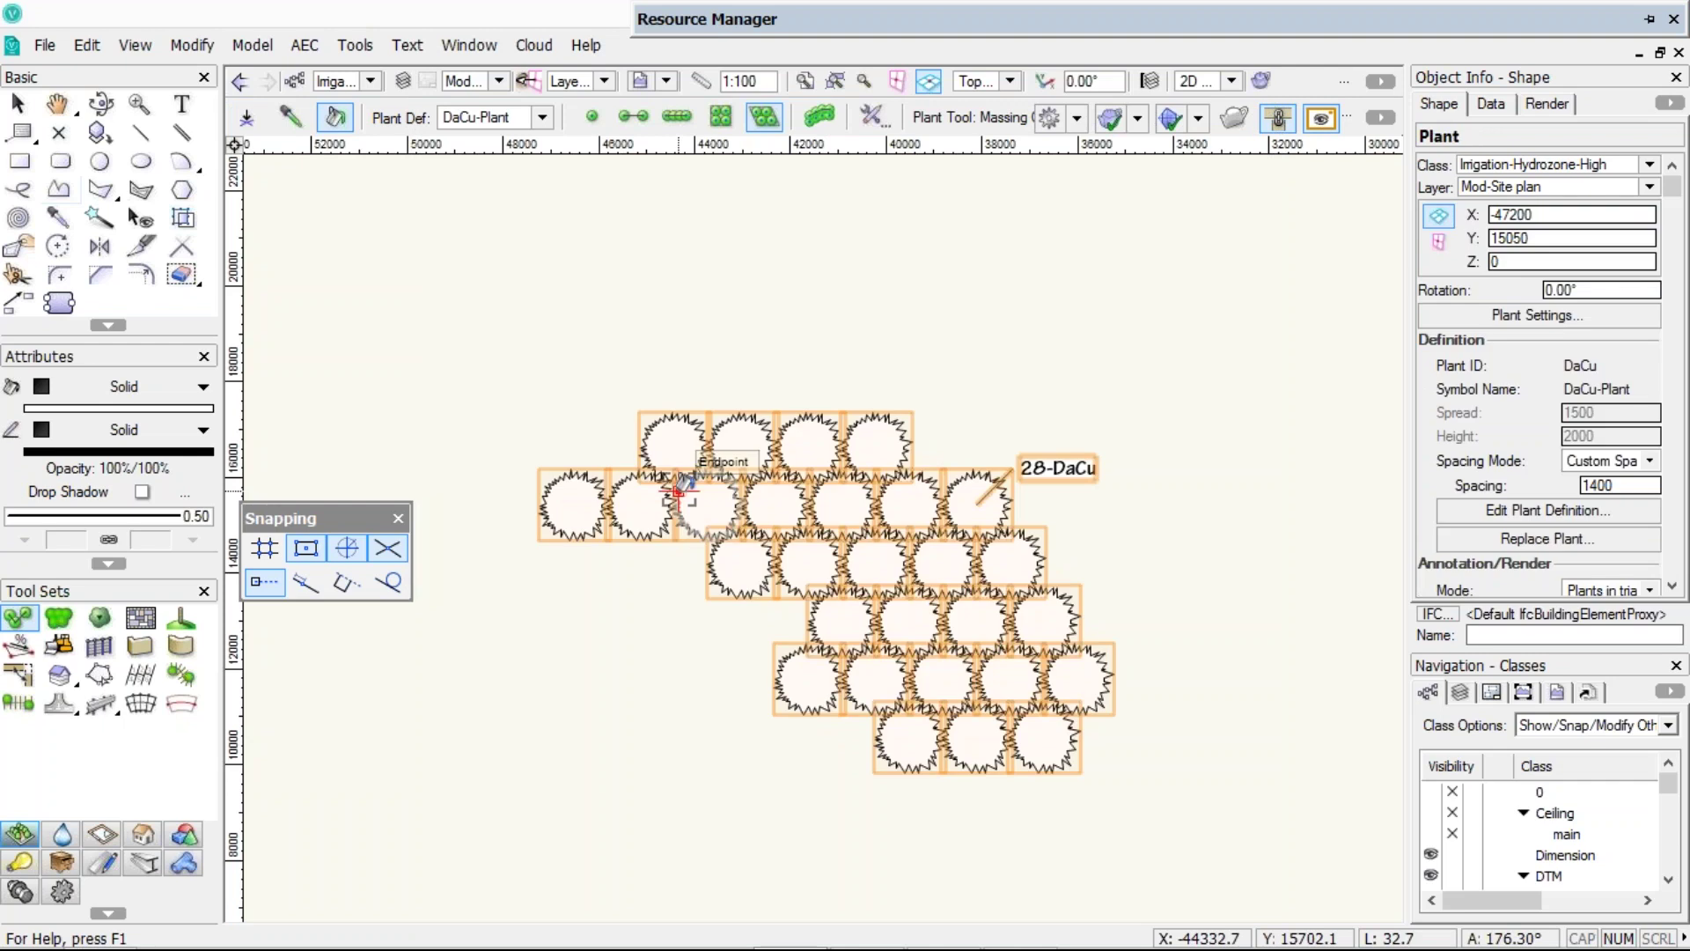
{"action": "key", "text": "ctrl+z"}
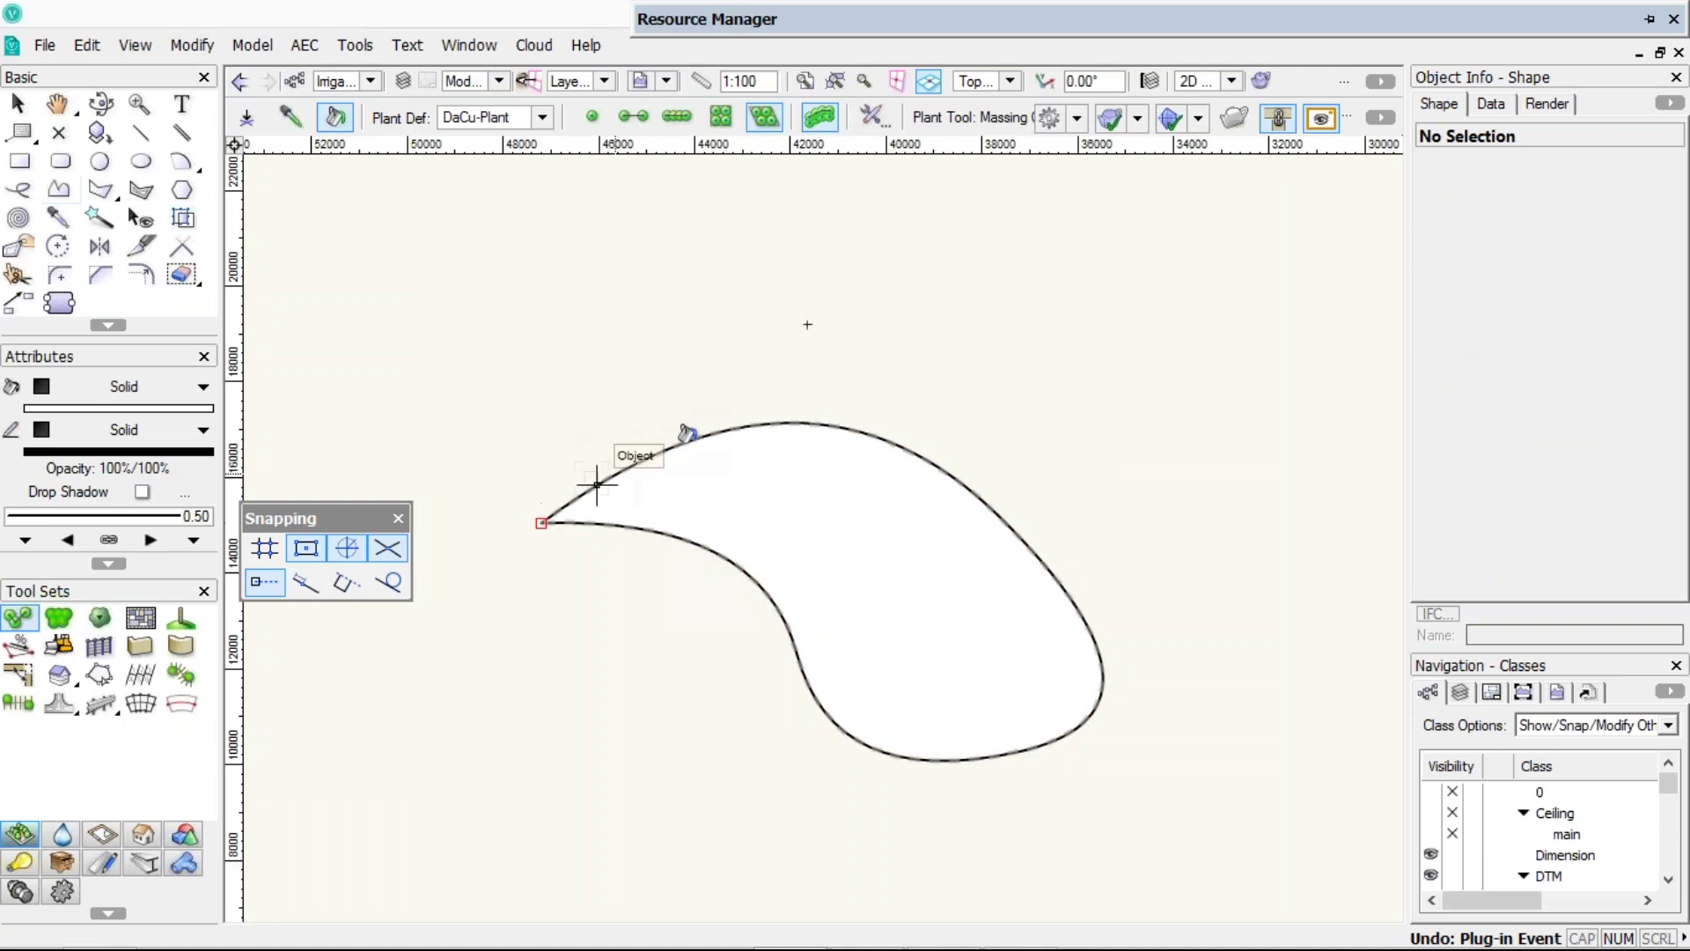
- Try filling the polyline with DaCu-Plant plants aligned to its curved edge, and undo back to the empty polyline
{"action": "left_click", "coordinate": [694, 436]}
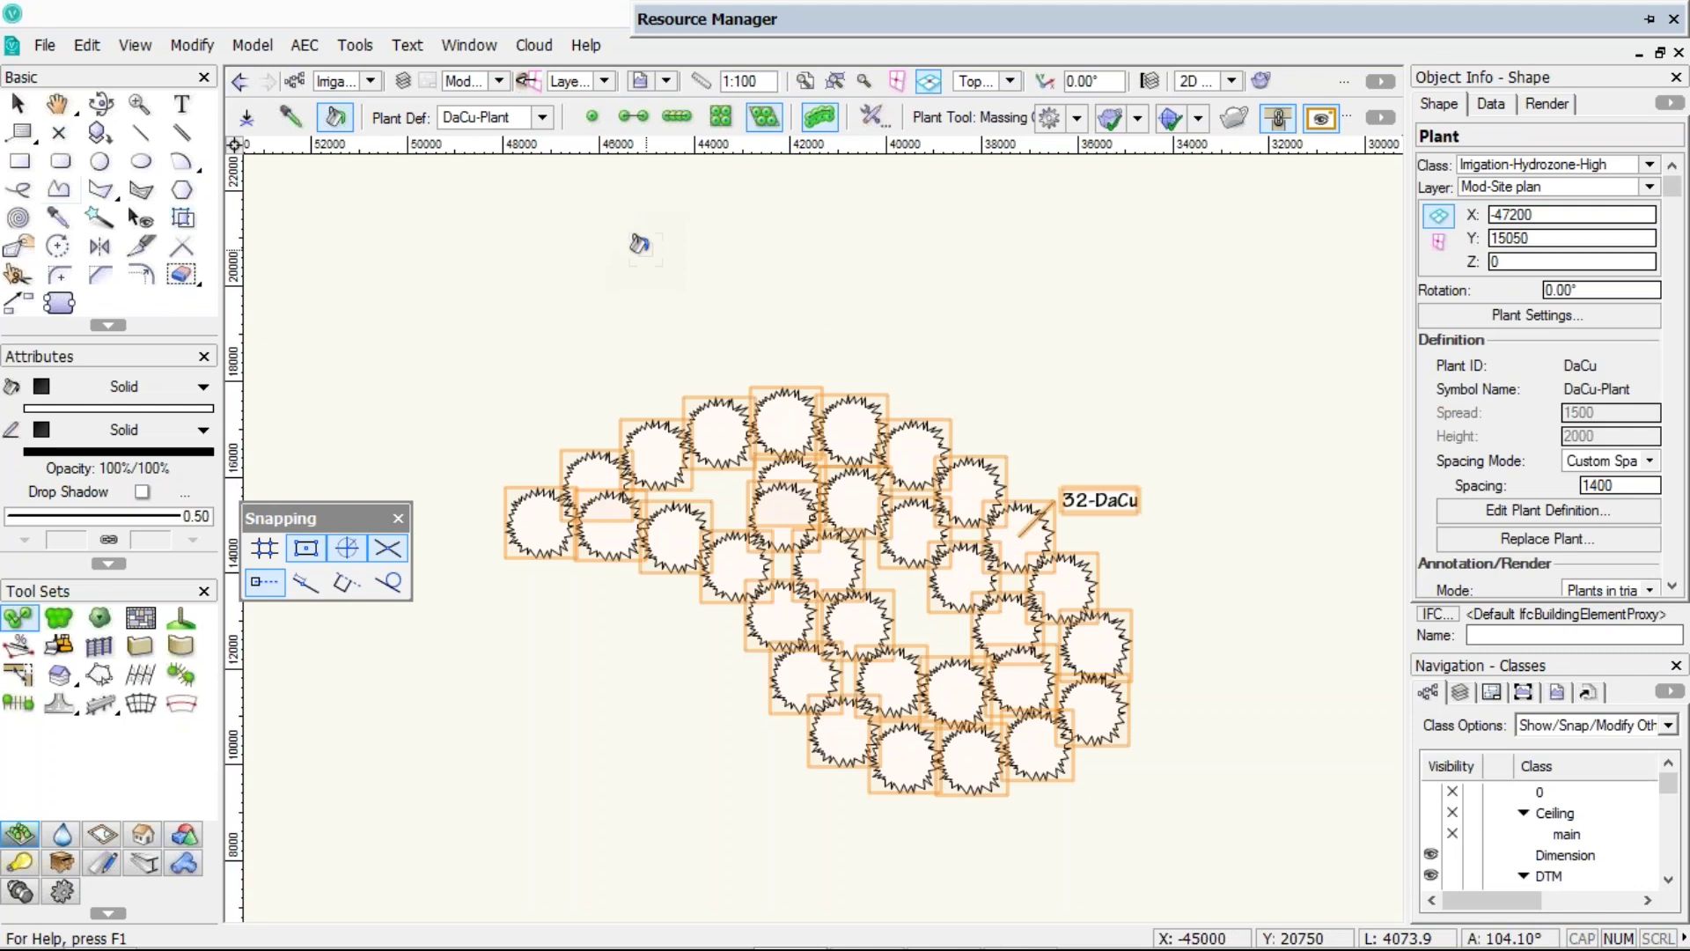
{"action": "key", "text": "Delete"}
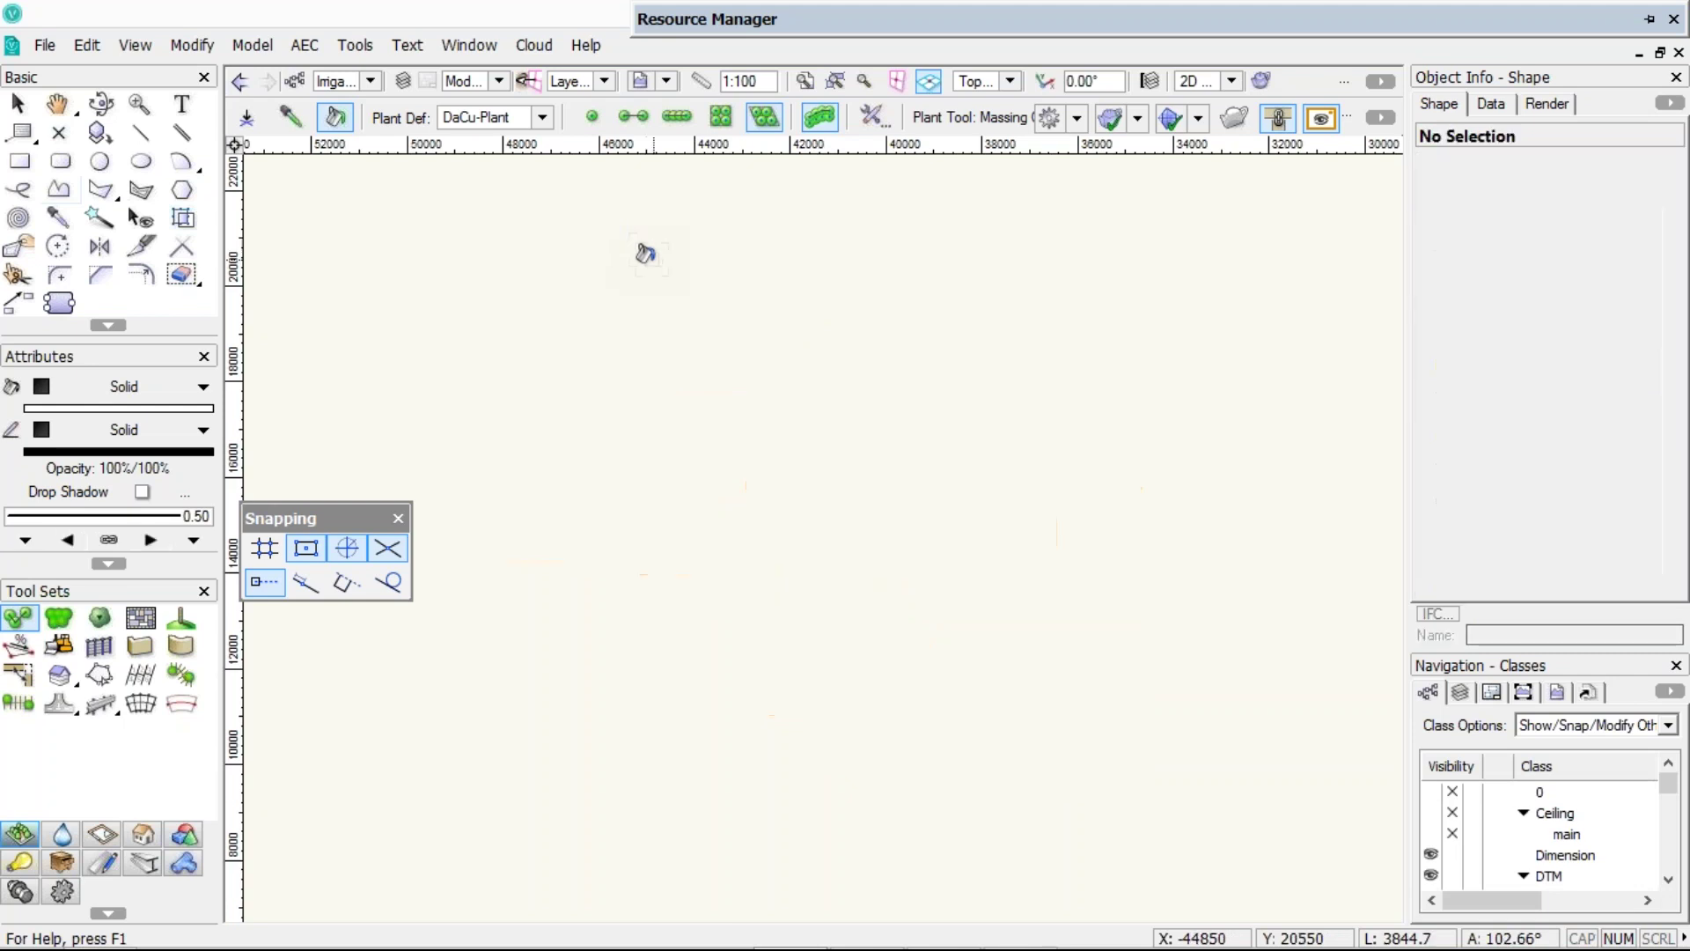
{"action": "key", "text": "ctrl+z"}
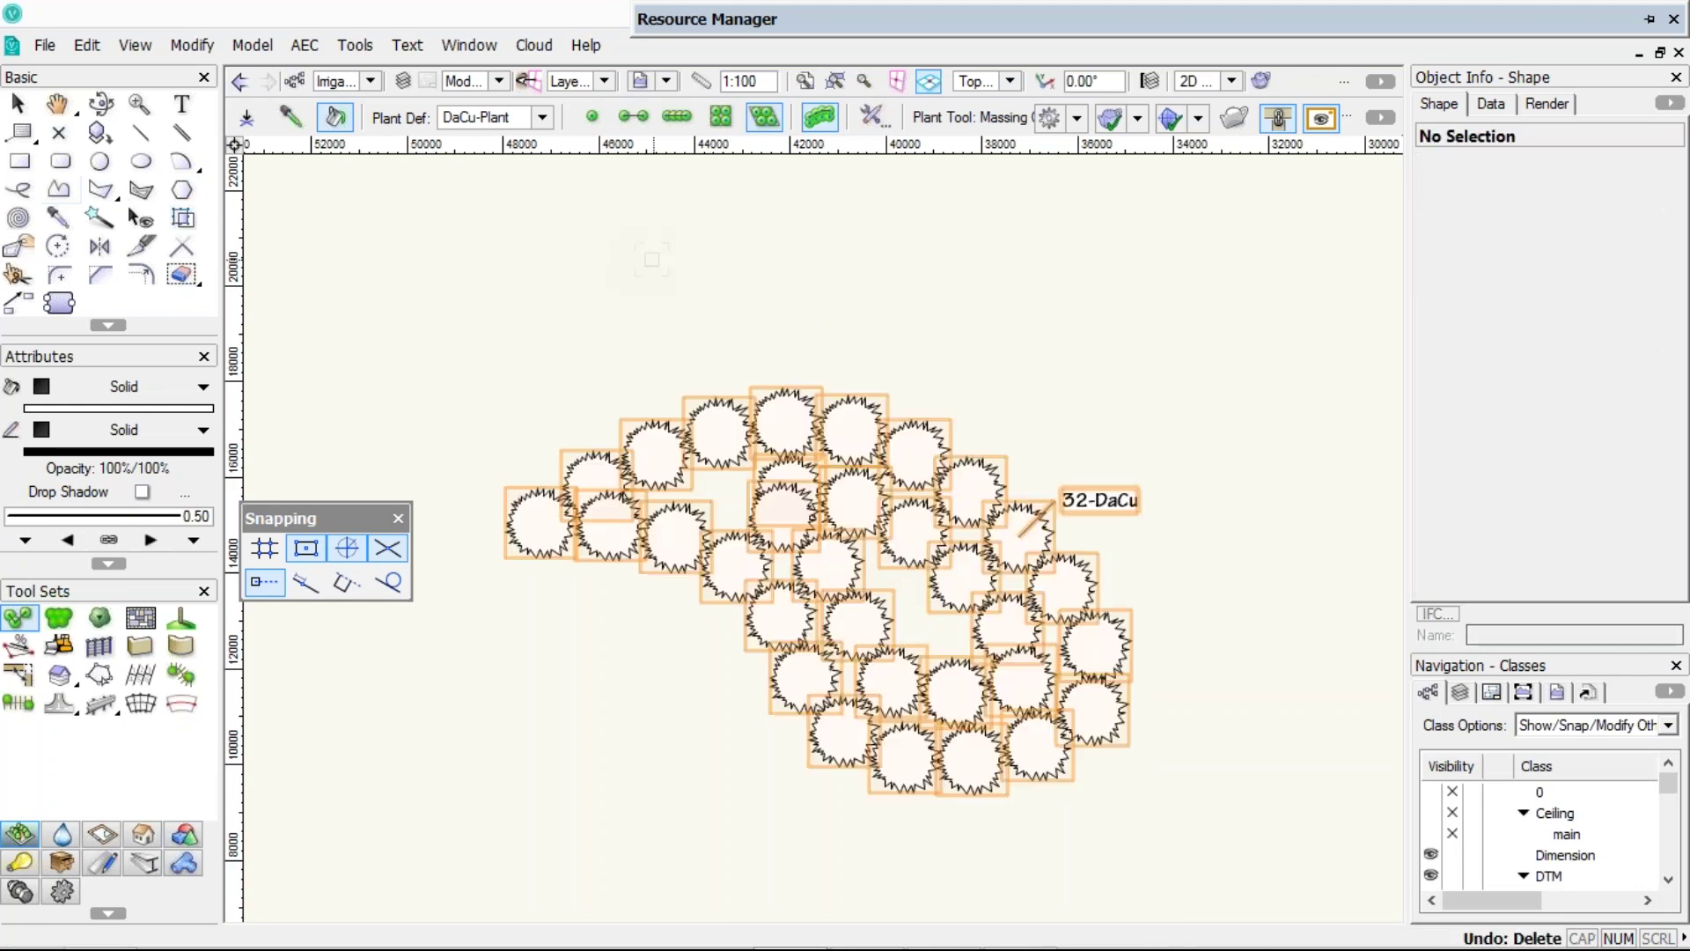
{"action": "key", "text": "ctrl+z"}
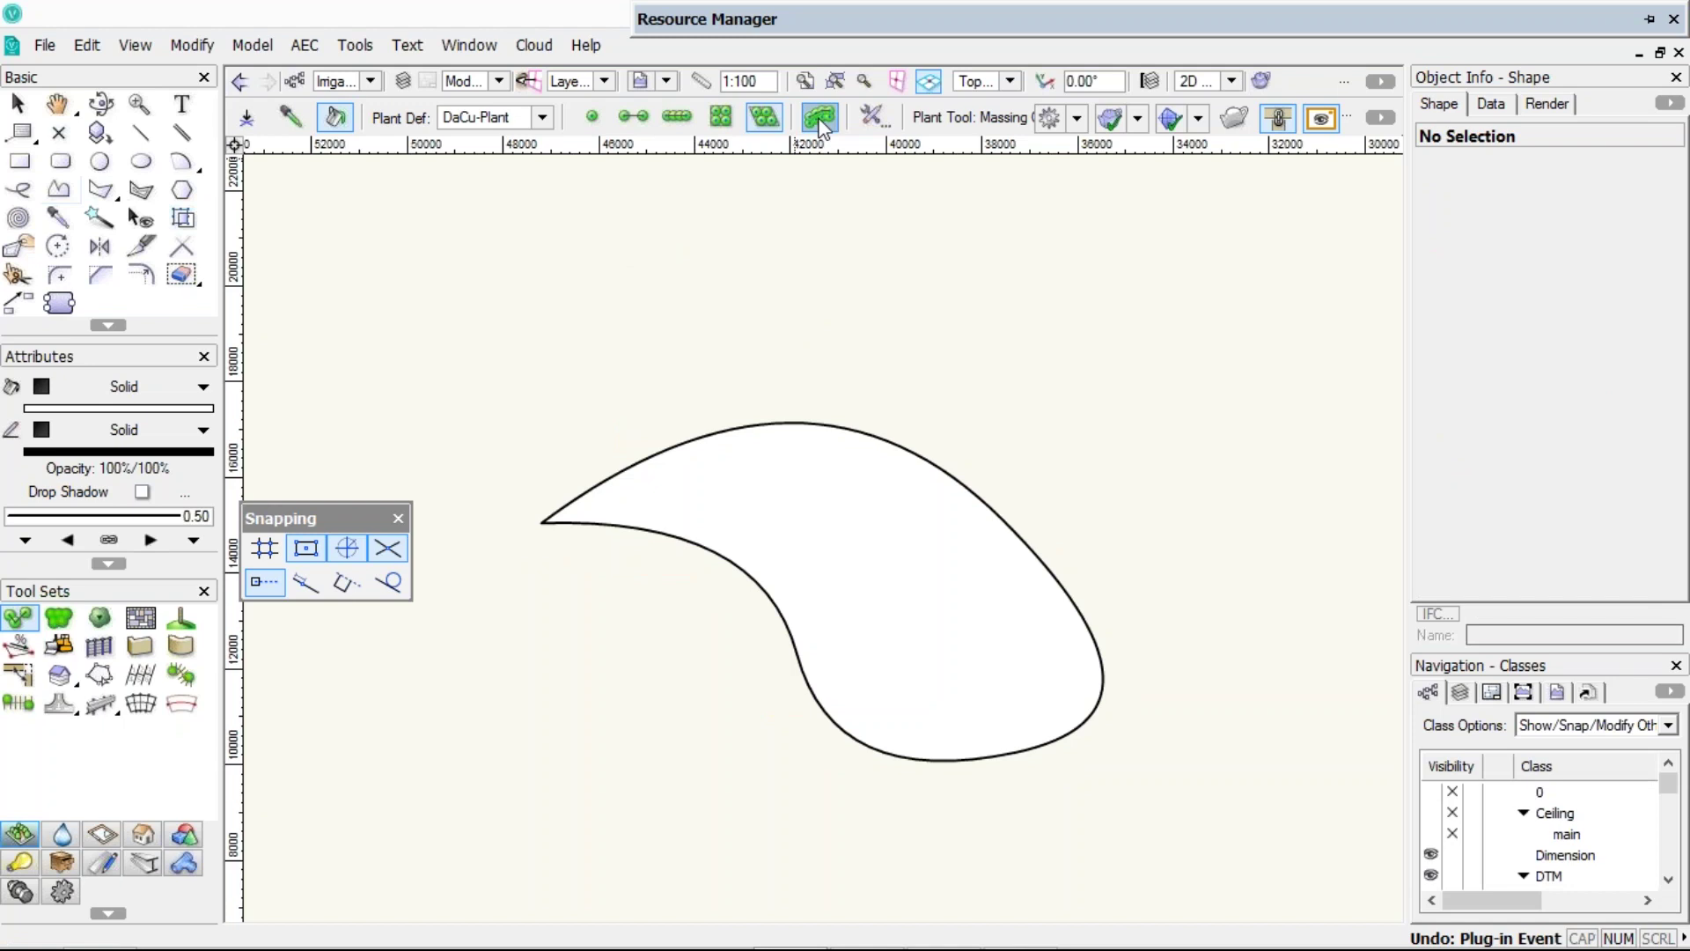
- Change the DaCu-Plant definition's spacing to Best Fit with a distance of 1200 and accept the tool preferences
{"action": "left_click", "coordinate": [820, 118]}
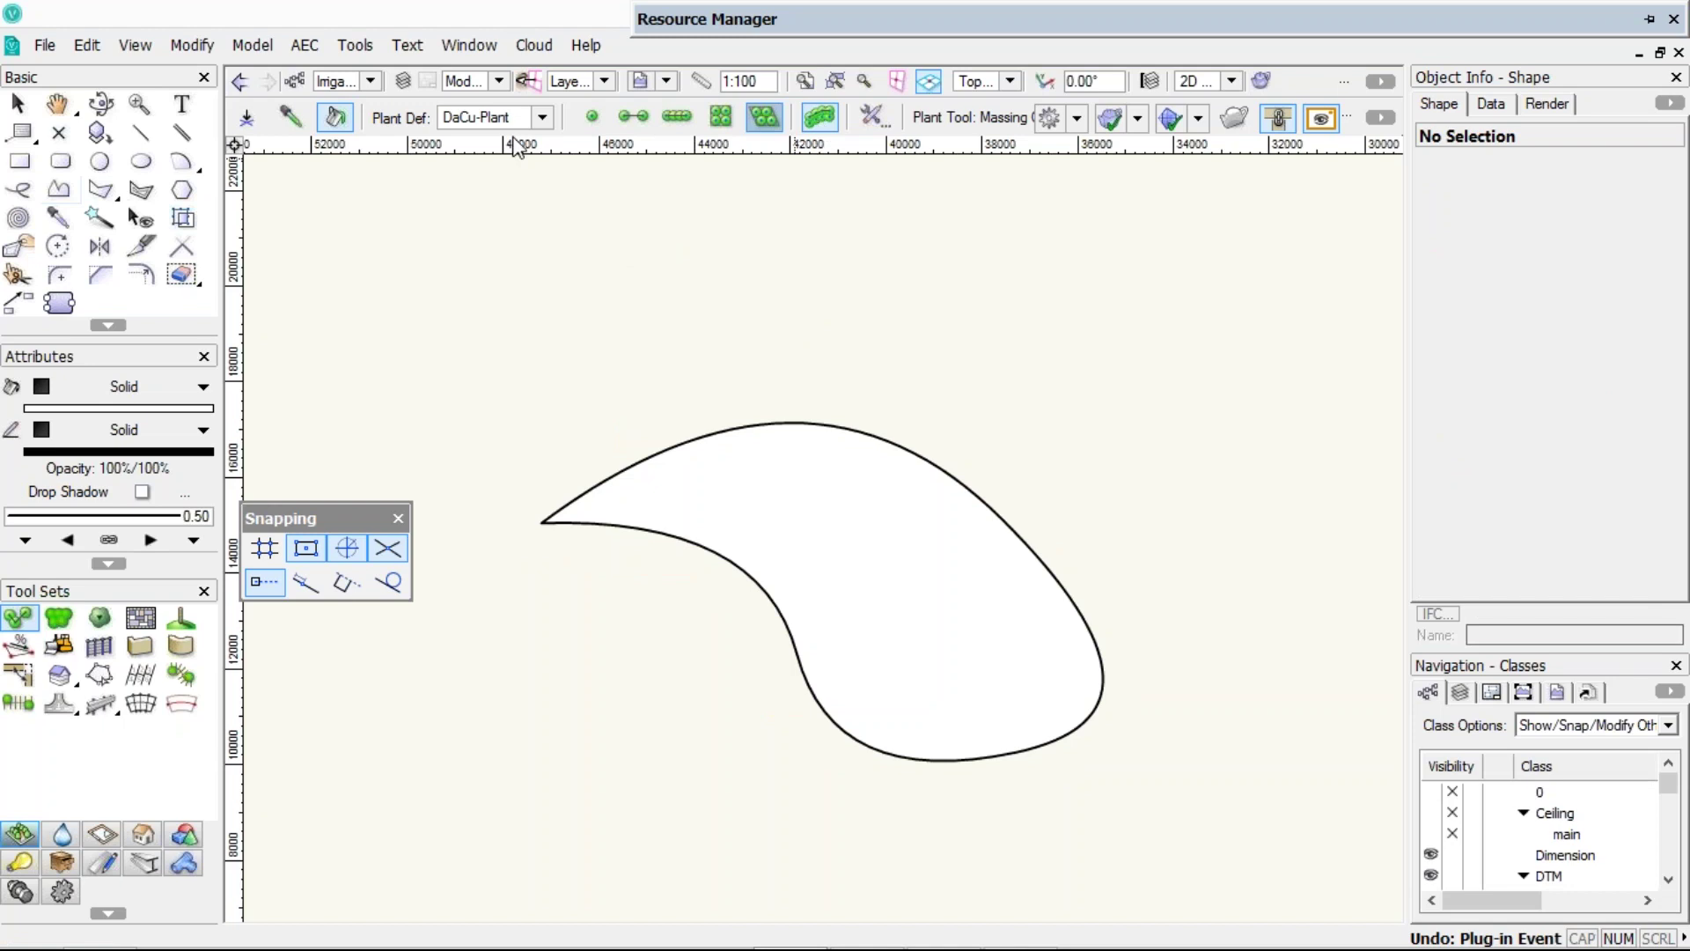
{"action": "left_click", "coordinate": [633, 117]}
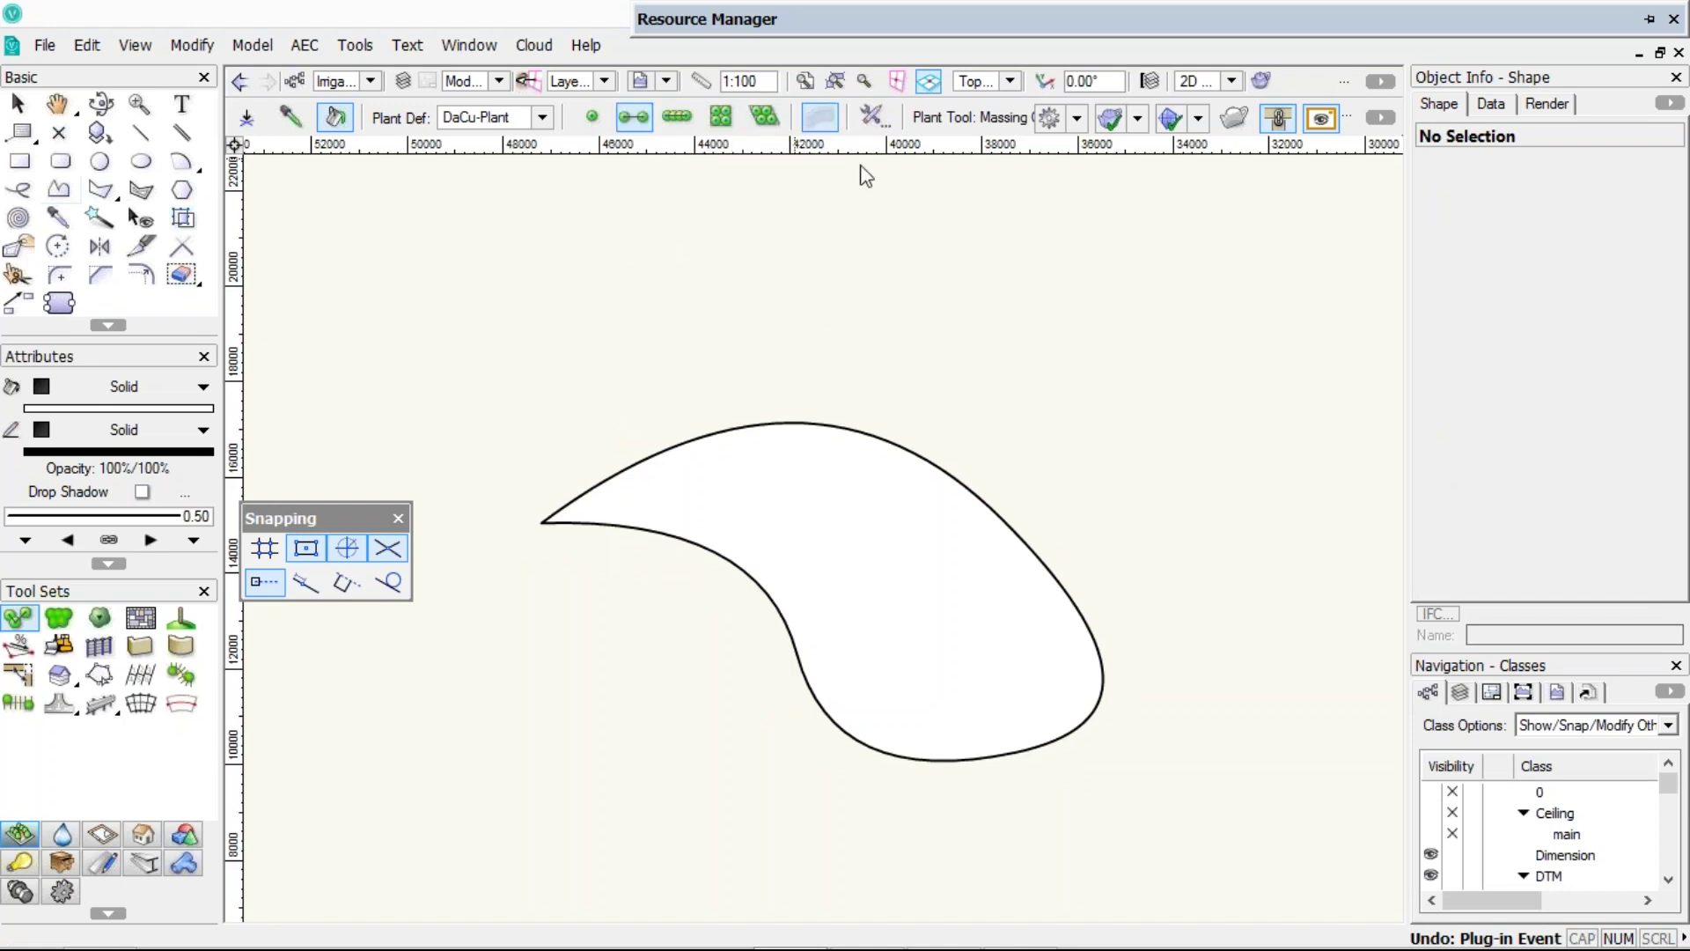
{"action": "left_click", "coordinate": [873, 118]}
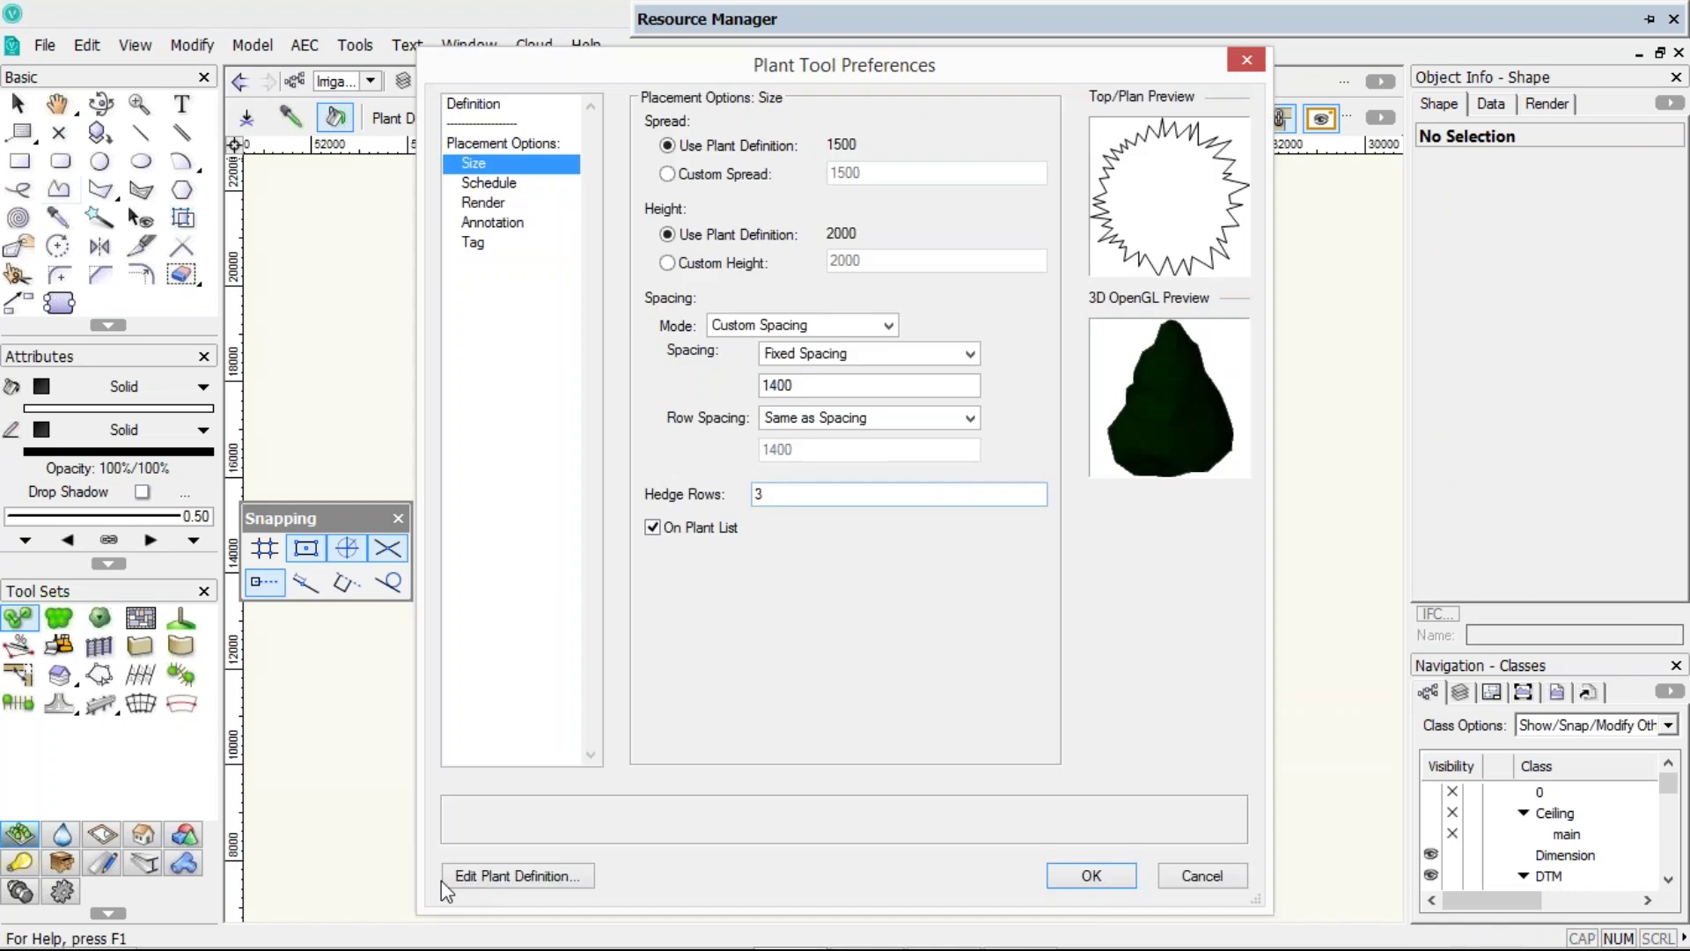
{"action": "left_click", "coordinate": [486, 876]}
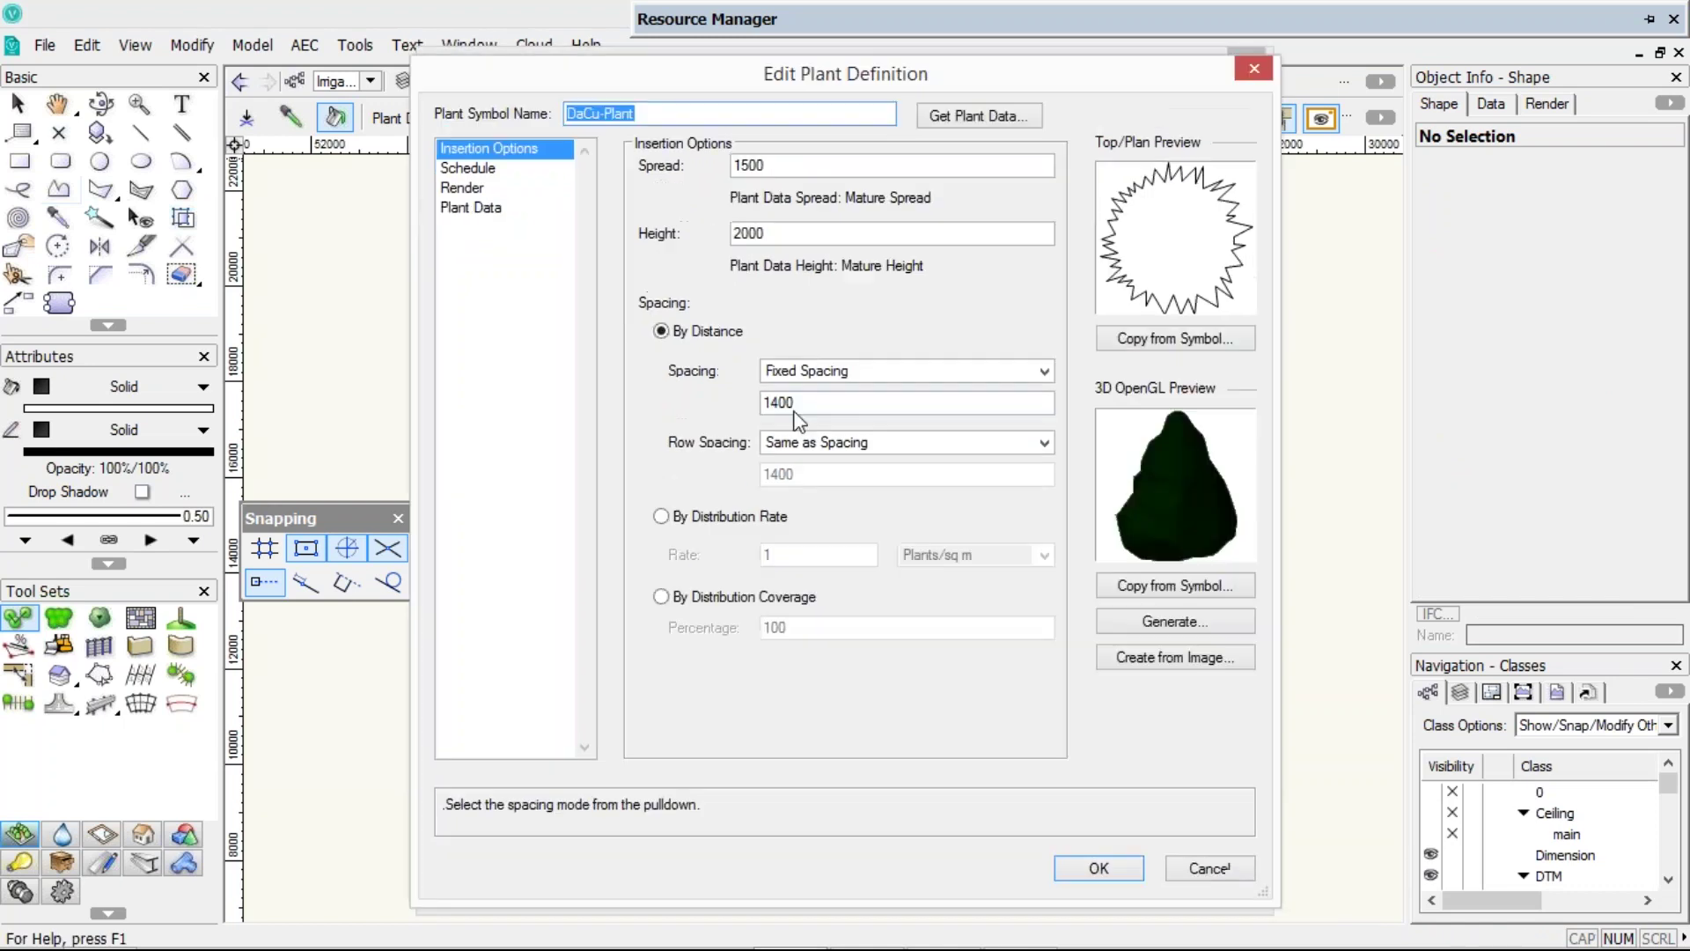
{"action": "left_click", "coordinate": [798, 371]}
{"action": "left_click", "coordinate": [799, 419]}
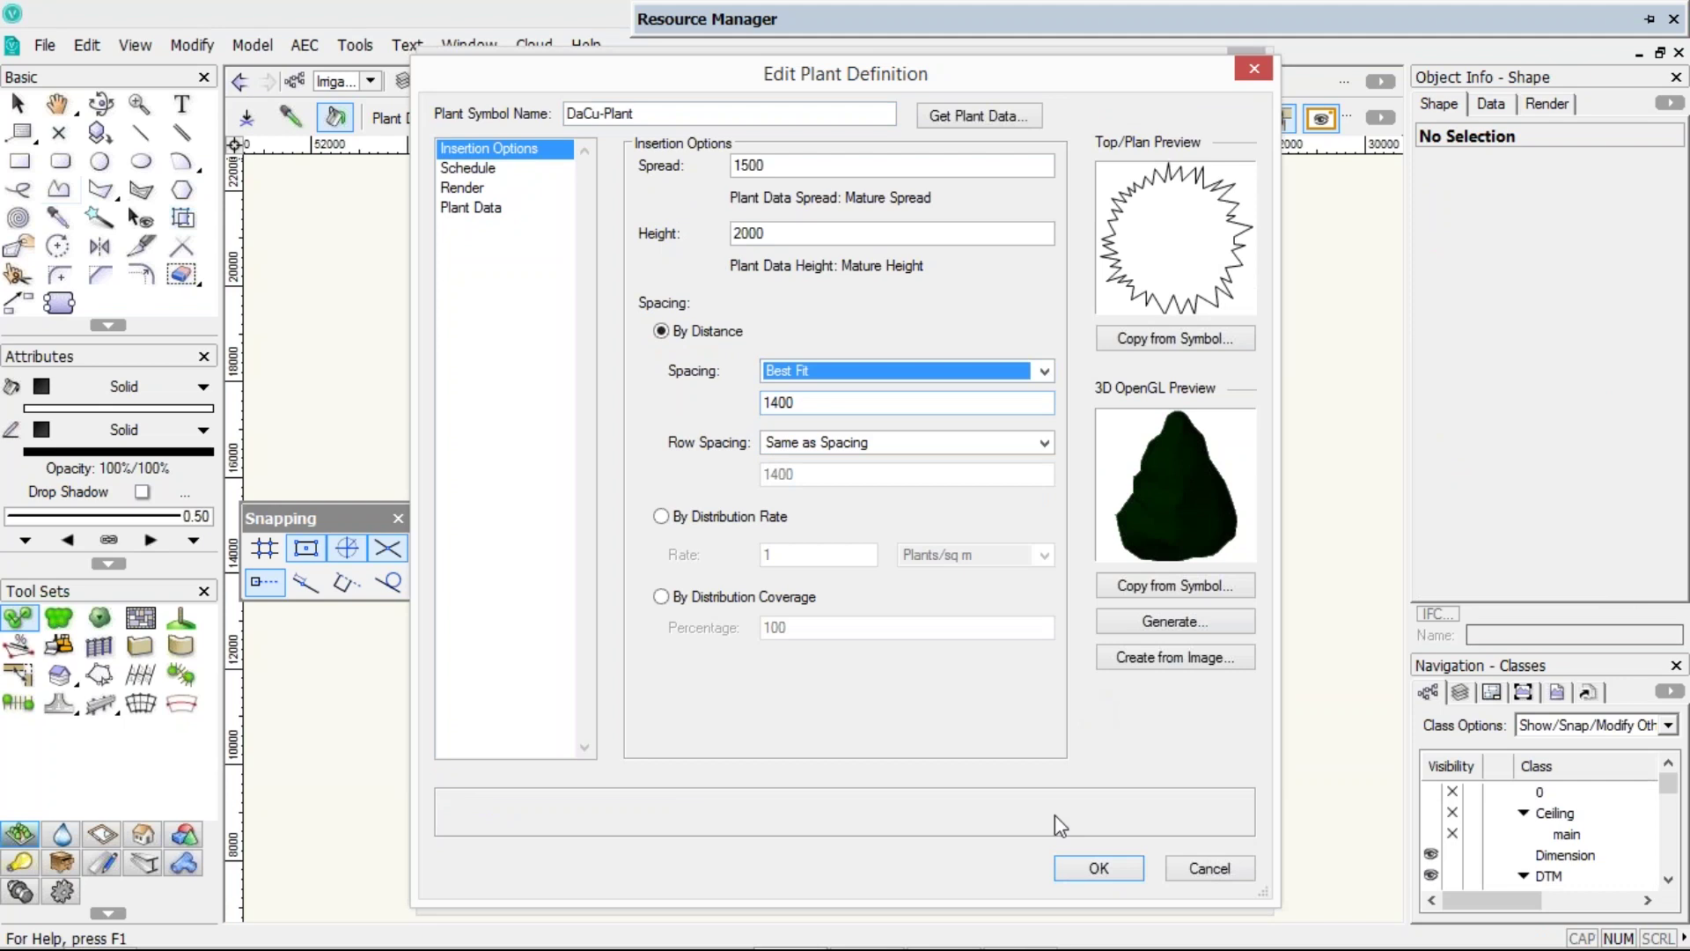
{"action": "left_click", "coordinate": [1099, 870]}
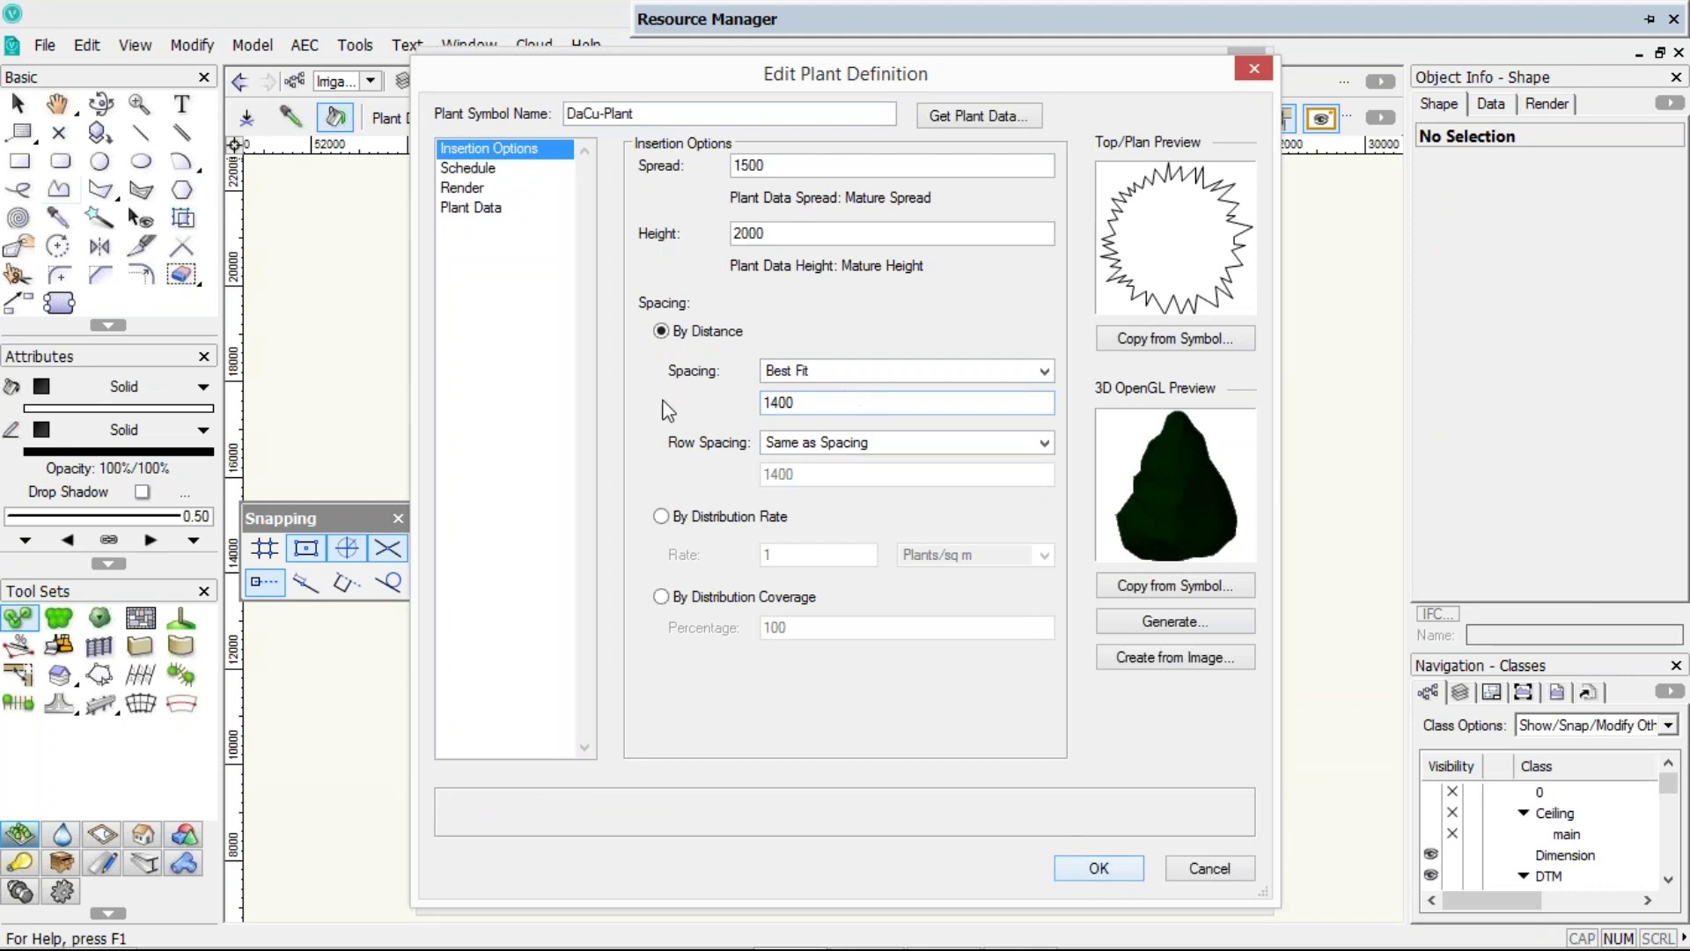
{"action": "left_click_drag", "start_coordinate": [859, 404], "coordinate": [661, 402]}
{"action": "type", "text": "1200"}
{"action": "key", "text": "Return"}
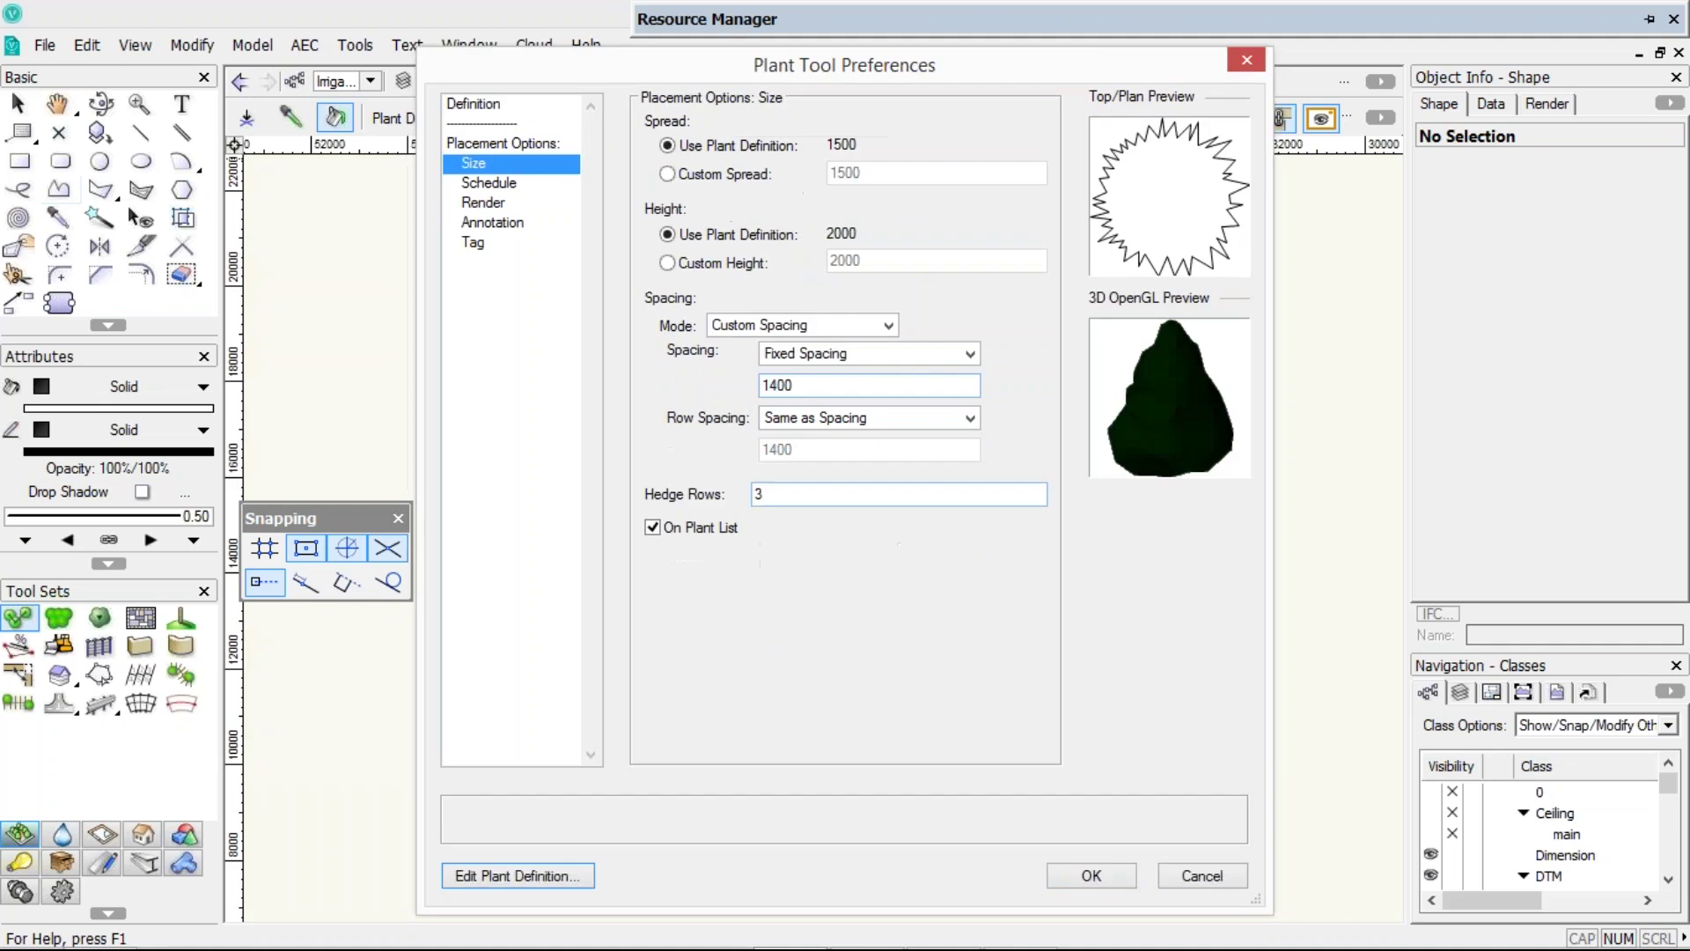
{"action": "left_click", "coordinate": [1091, 875]}
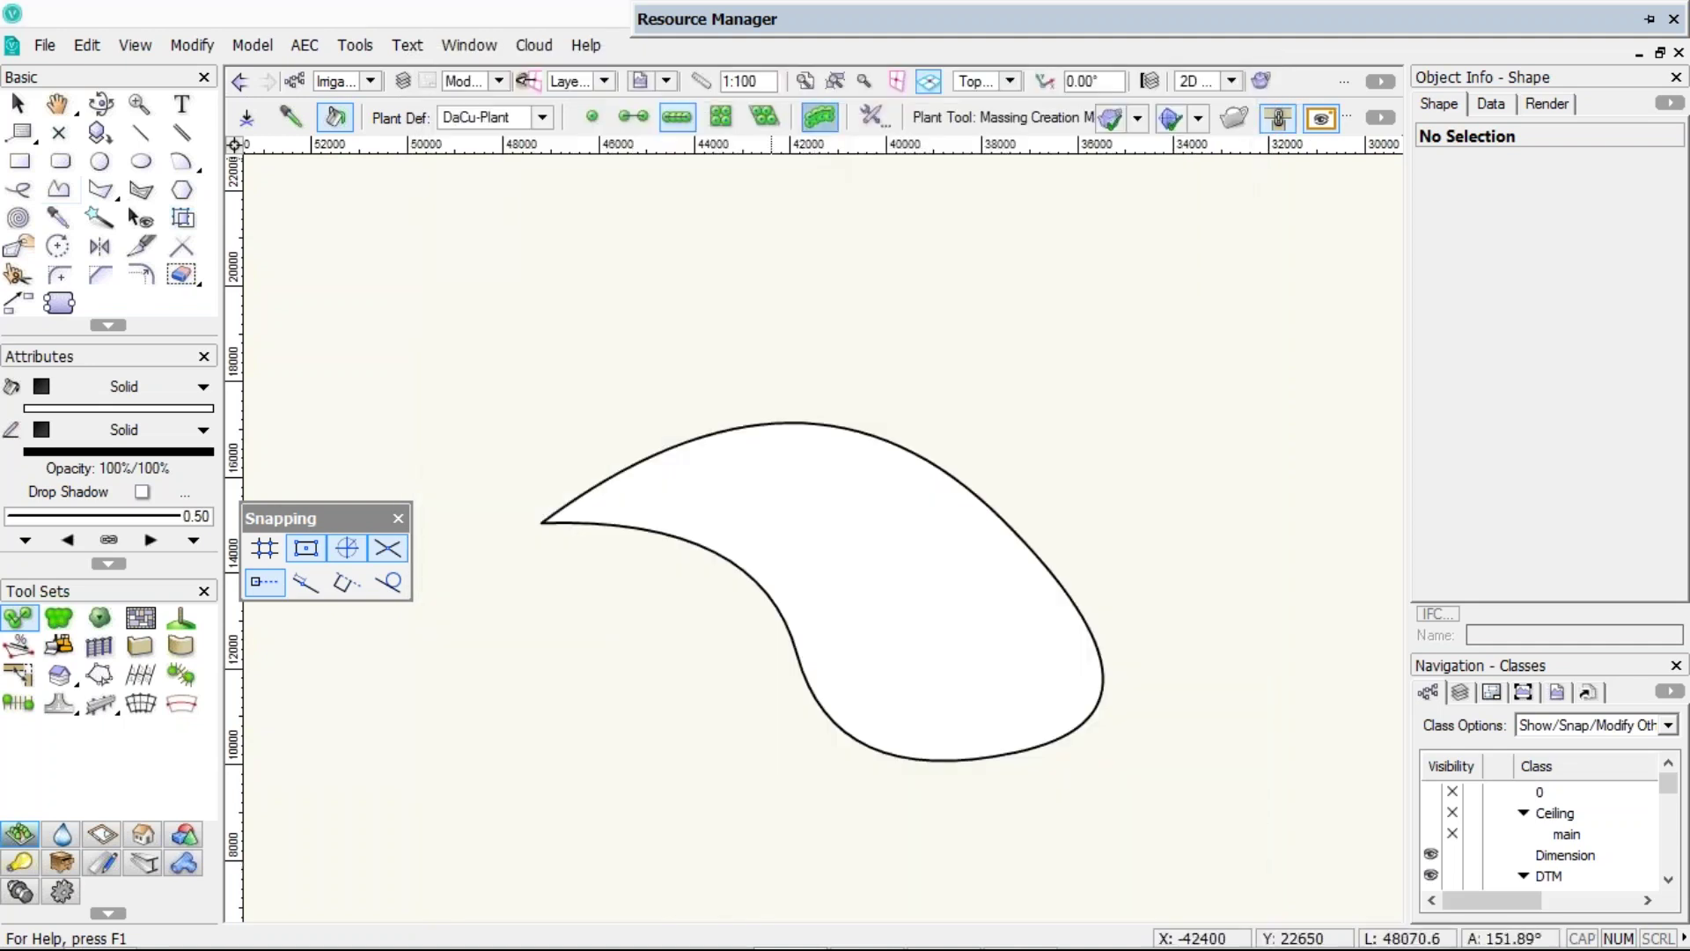
- Place a straight horizontal row of three DaCu-Plant plants above the curved polyline in insertion mode
{"action": "left_click", "coordinate": [247, 117]}
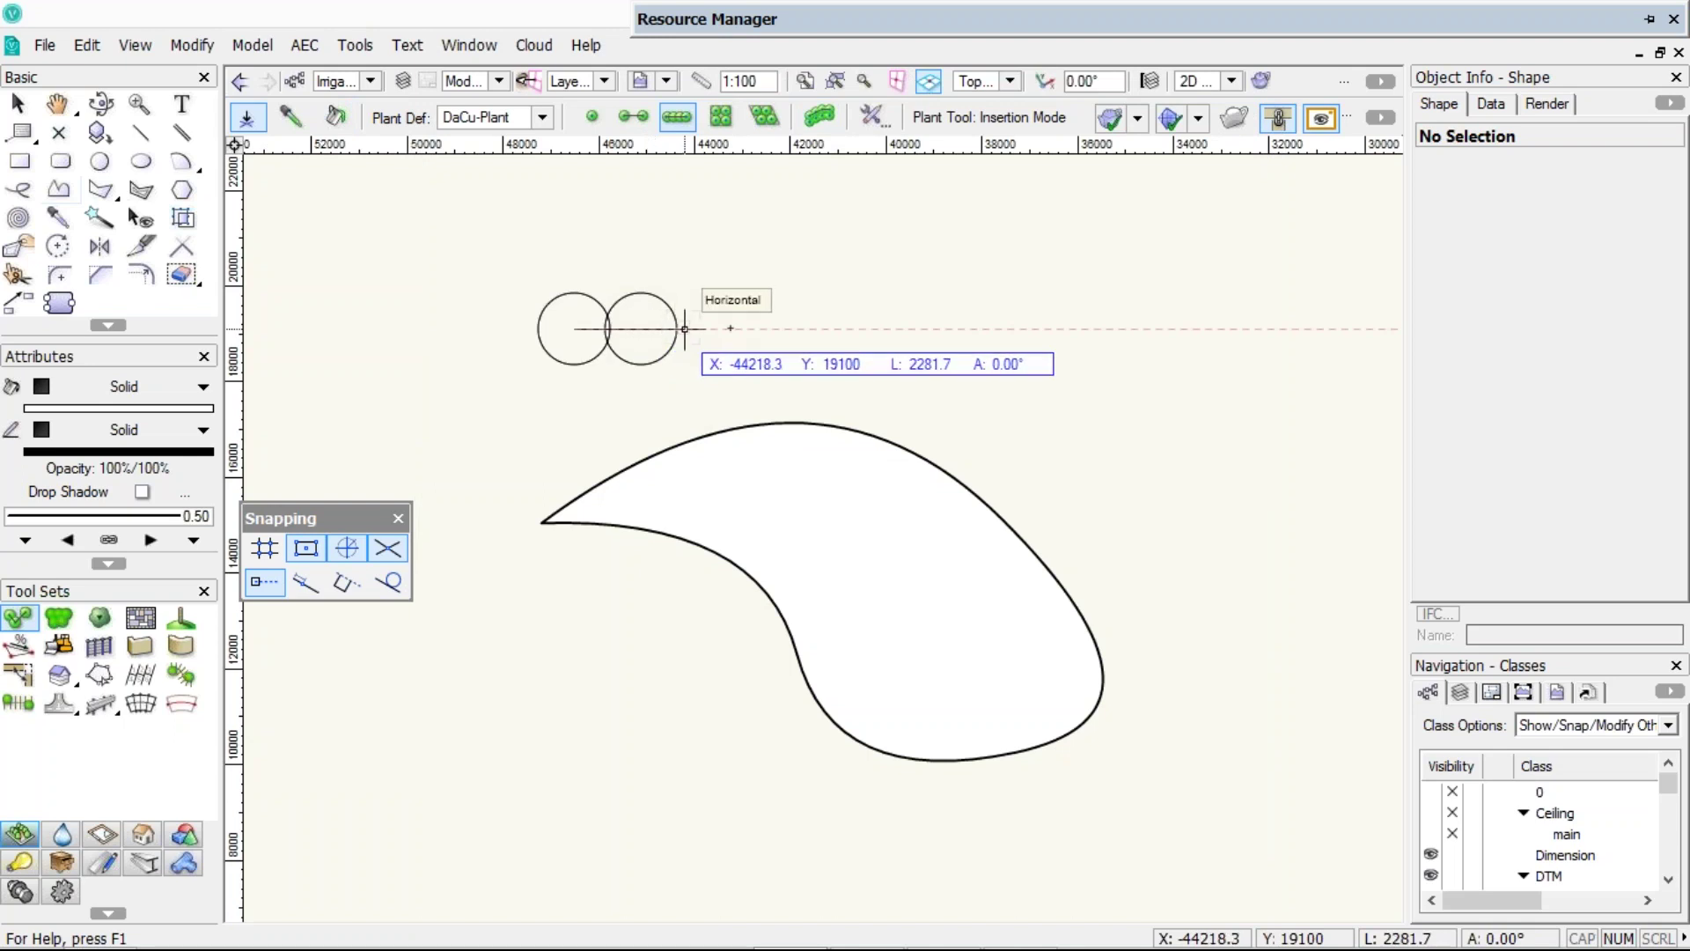
{"action": "left_click", "coordinate": [736, 328]}
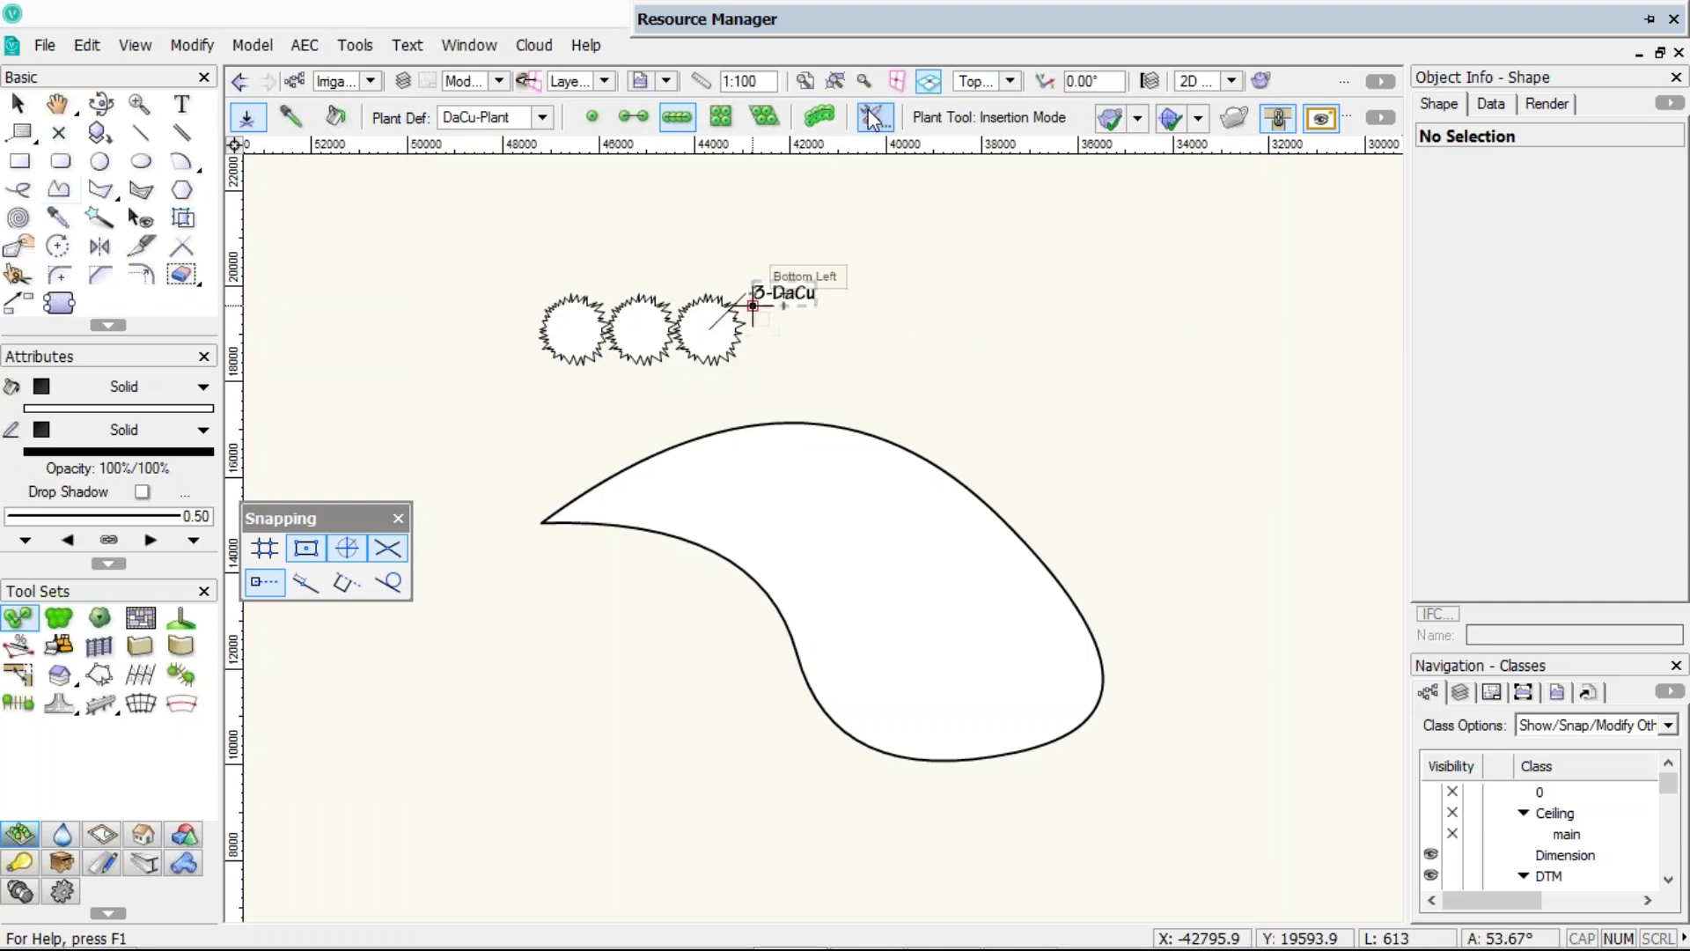
- Set the custom spacing in the Plant tool preferences to Best Fit
{"action": "left_click", "coordinate": [873, 117]}
{"action": "left_click", "coordinate": [867, 353]}
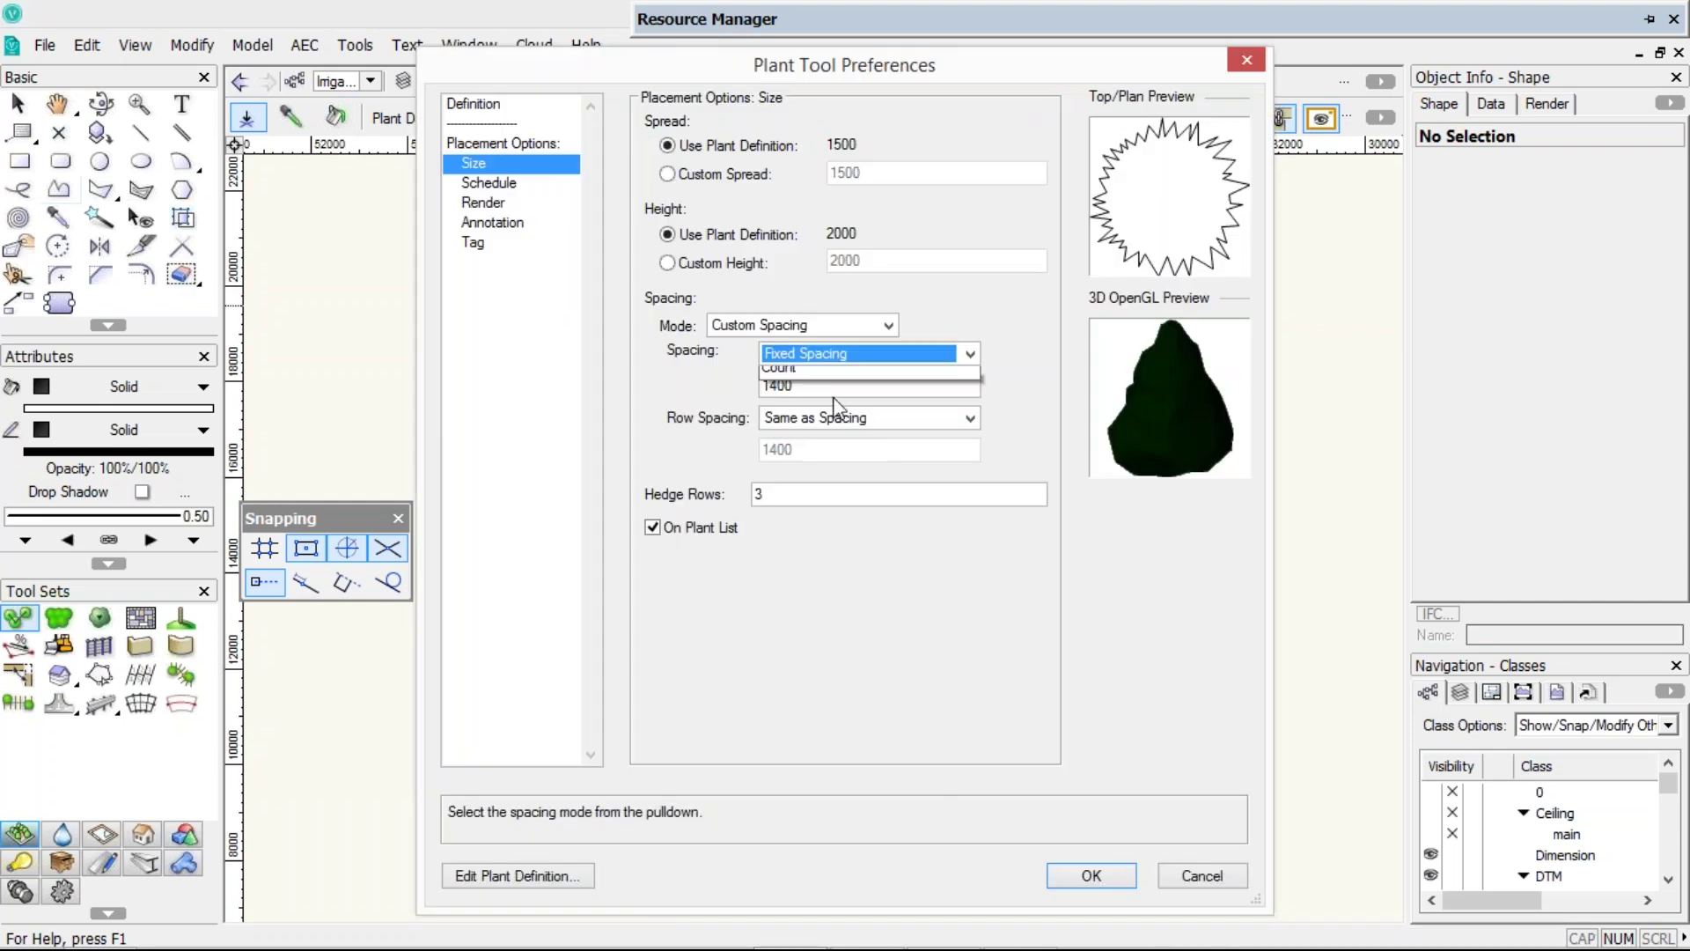
{"action": "left_click", "coordinate": [875, 491]}
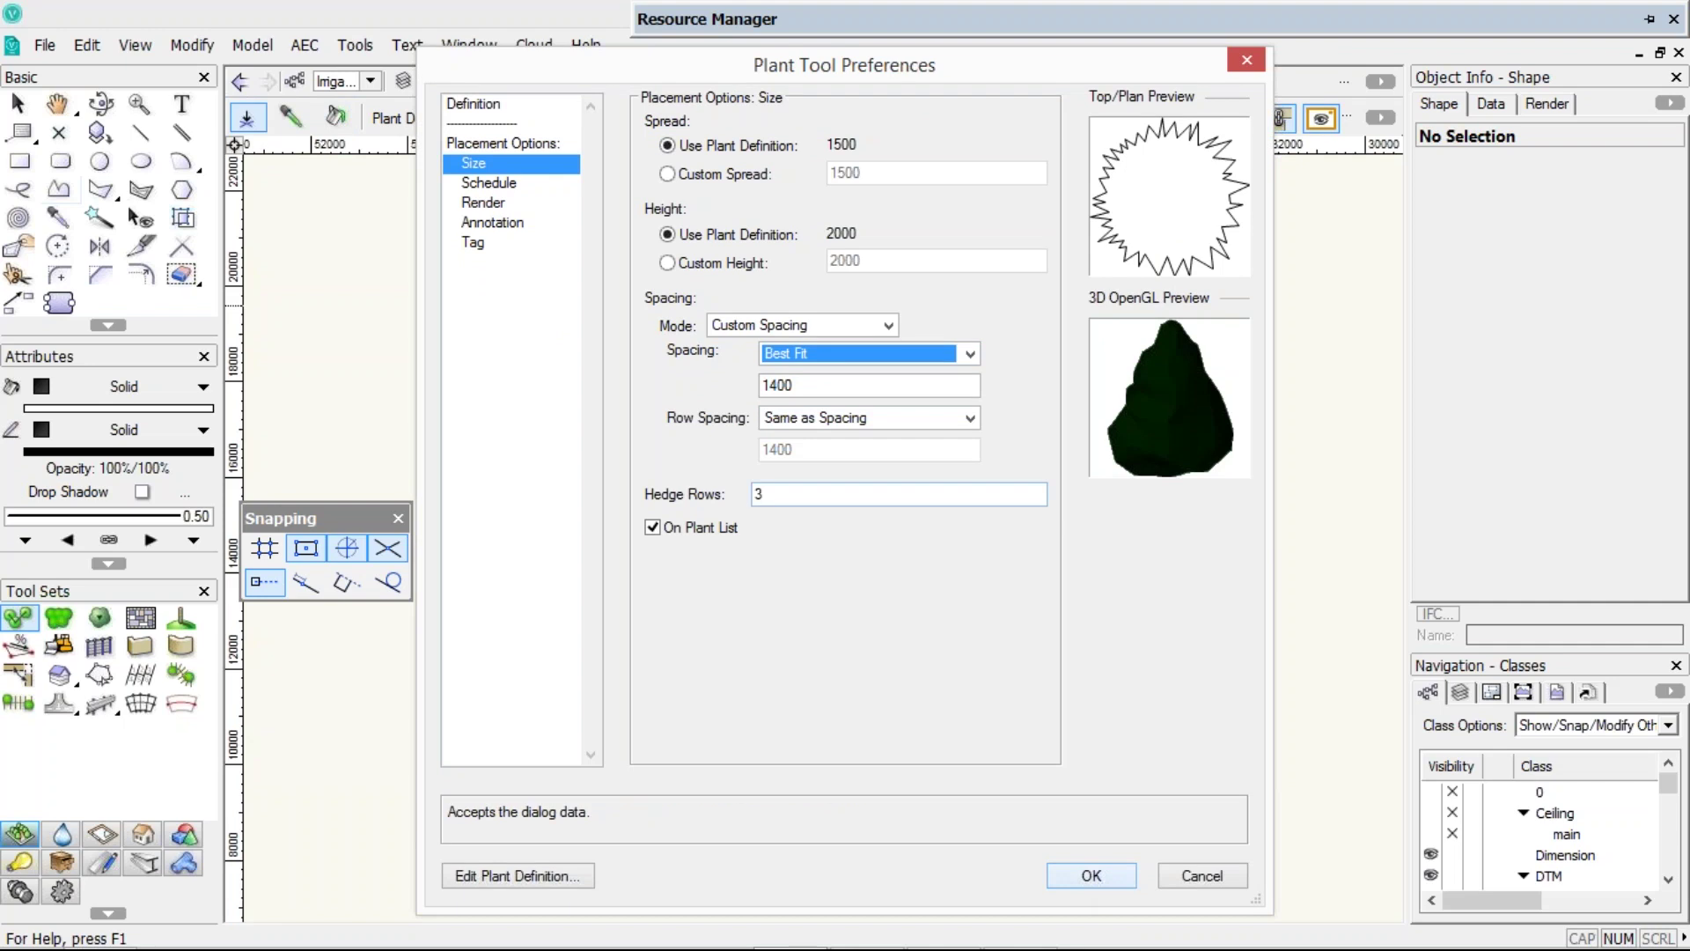
{"action": "left_click", "coordinate": [1092, 875]}
- Try a straight horizontal row of DaCu-Plant plants with Best Fit spacing above the existing three-plant row, and delete it
{"action": "left_click", "coordinate": [582, 244]}
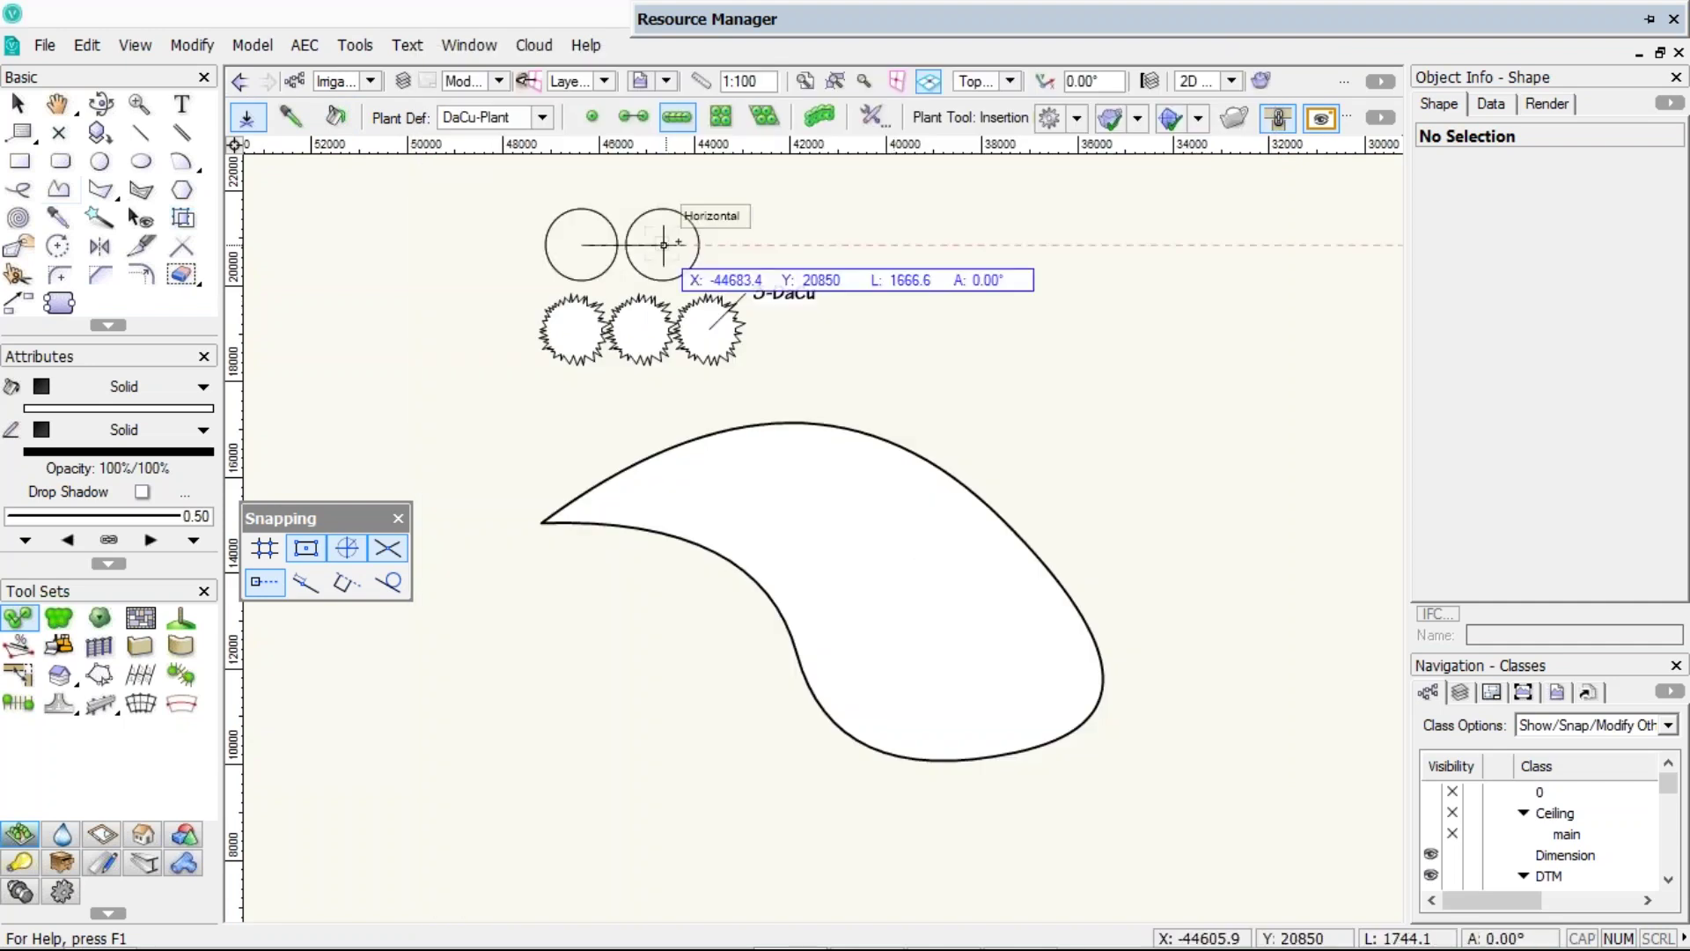
{"action": "key", "text": "Escape"}
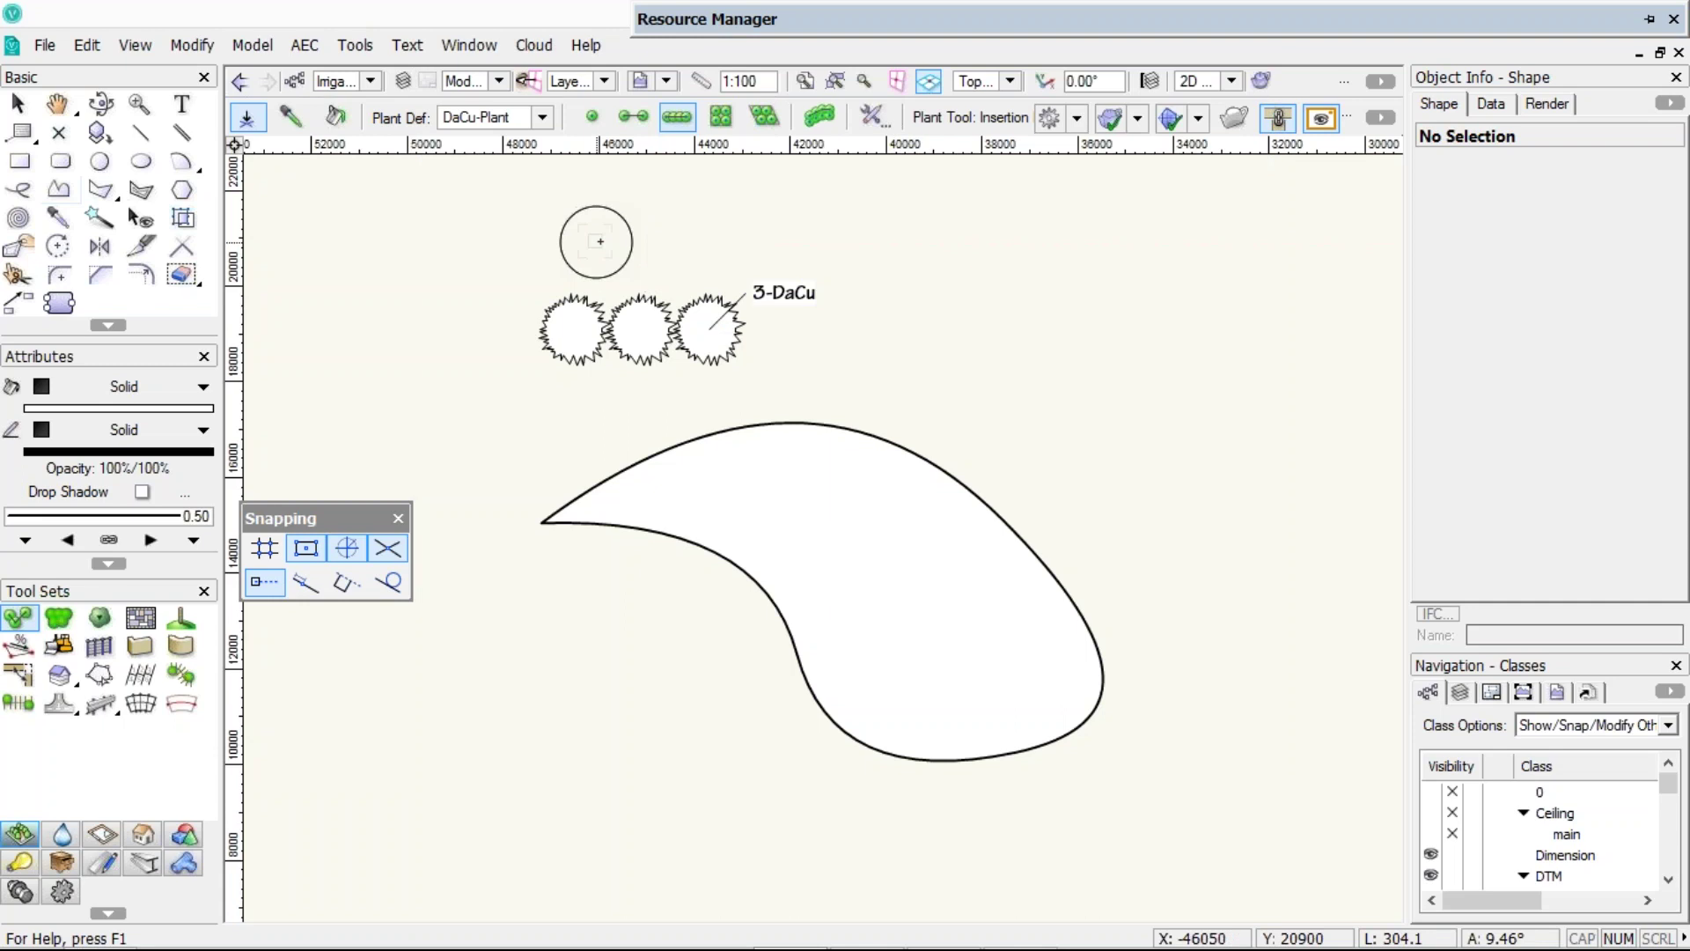
{"action": "left_click", "coordinate": [584, 242]}
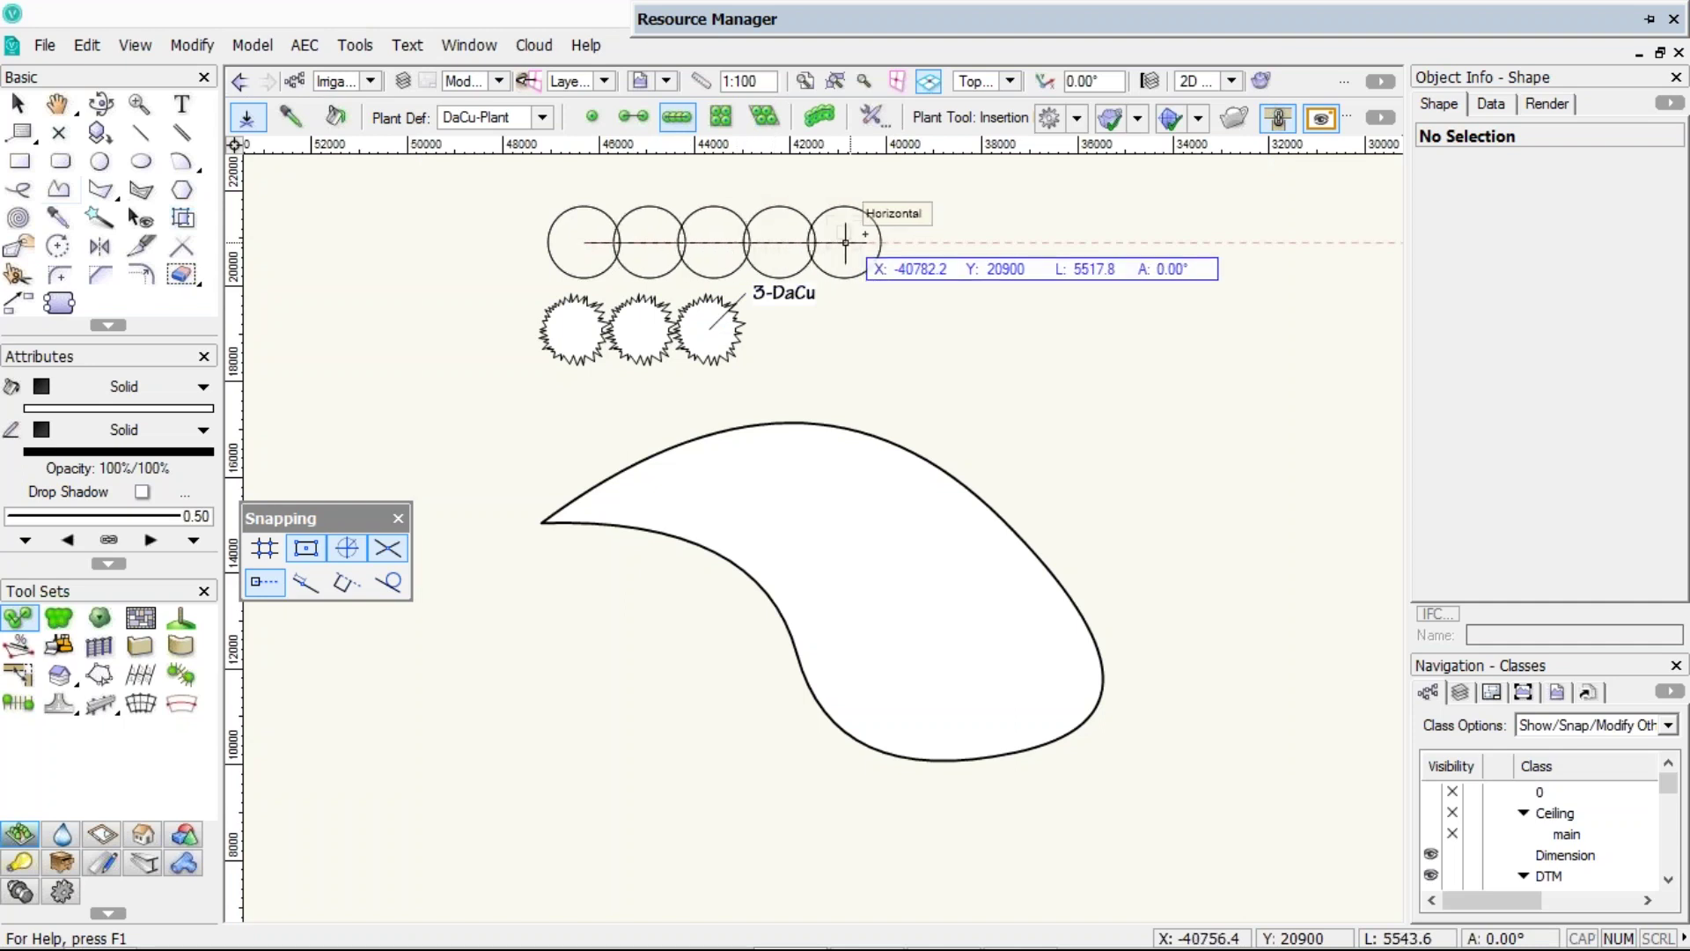
{"action": "left_click", "coordinate": [1064, 243]}
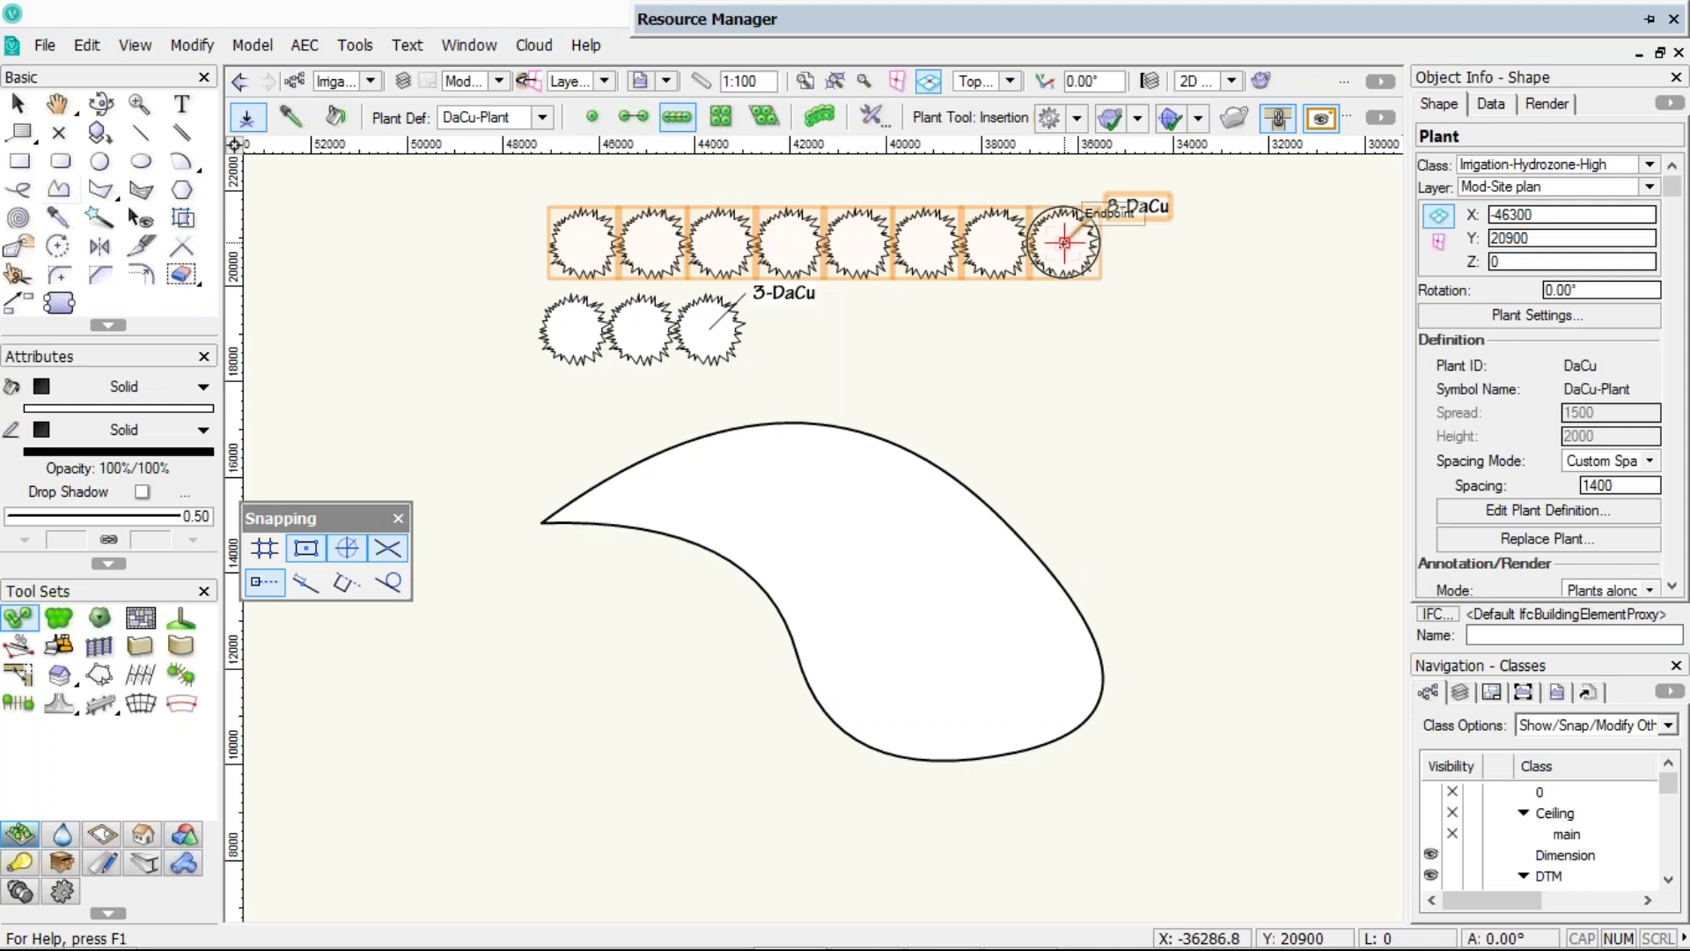
{"action": "key", "text": "Delete"}
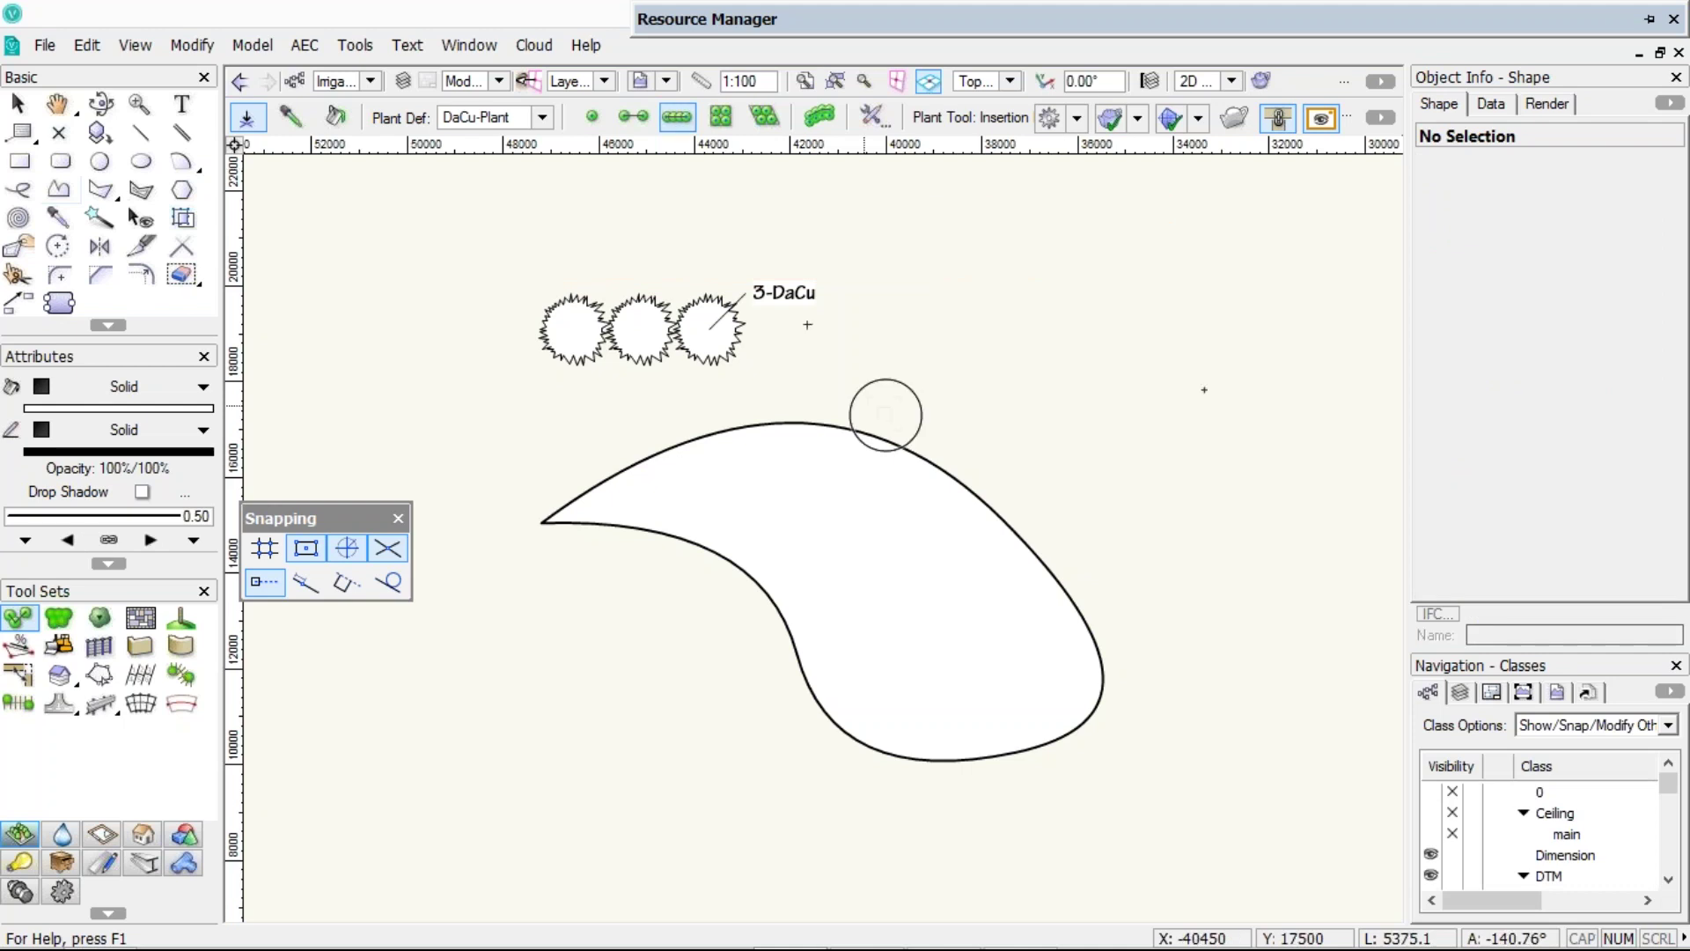
- Try a multi-segment row of DaCu-Plant plants running around the curved polyline, and delete all placed plants
{"action": "left_click", "coordinate": [837, 377]}
{"action": "left_click", "coordinate": [1028, 244]}
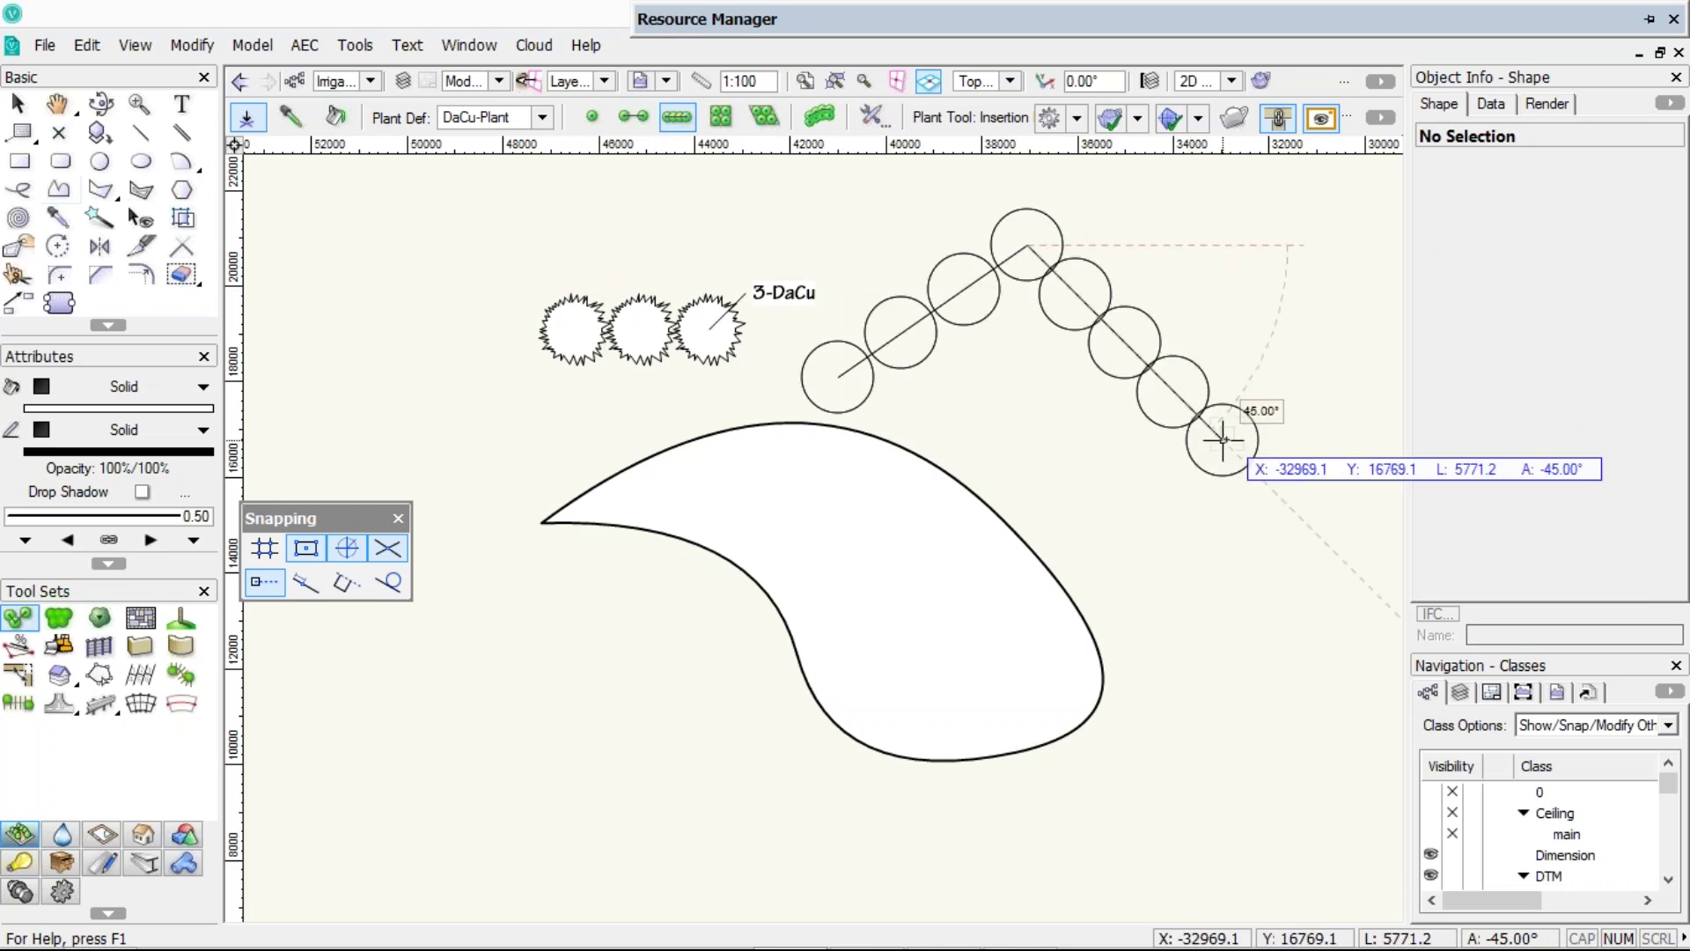
{"action": "left_click", "coordinate": [1222, 441]}
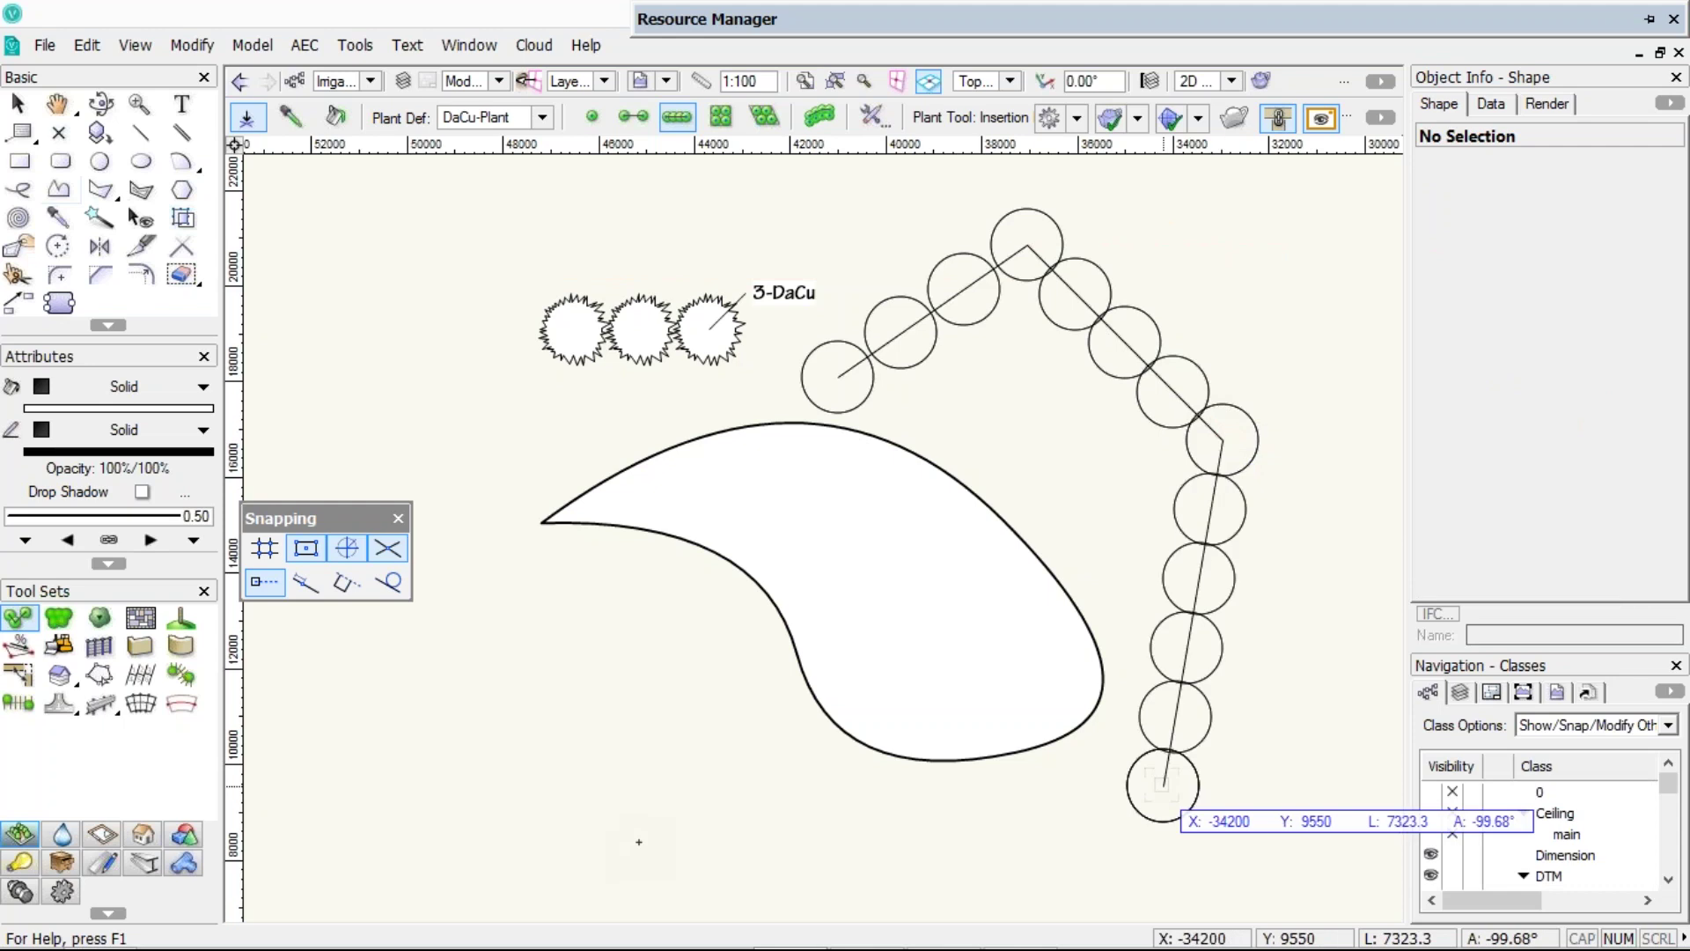
{"action": "left_click", "coordinate": [1164, 784]}
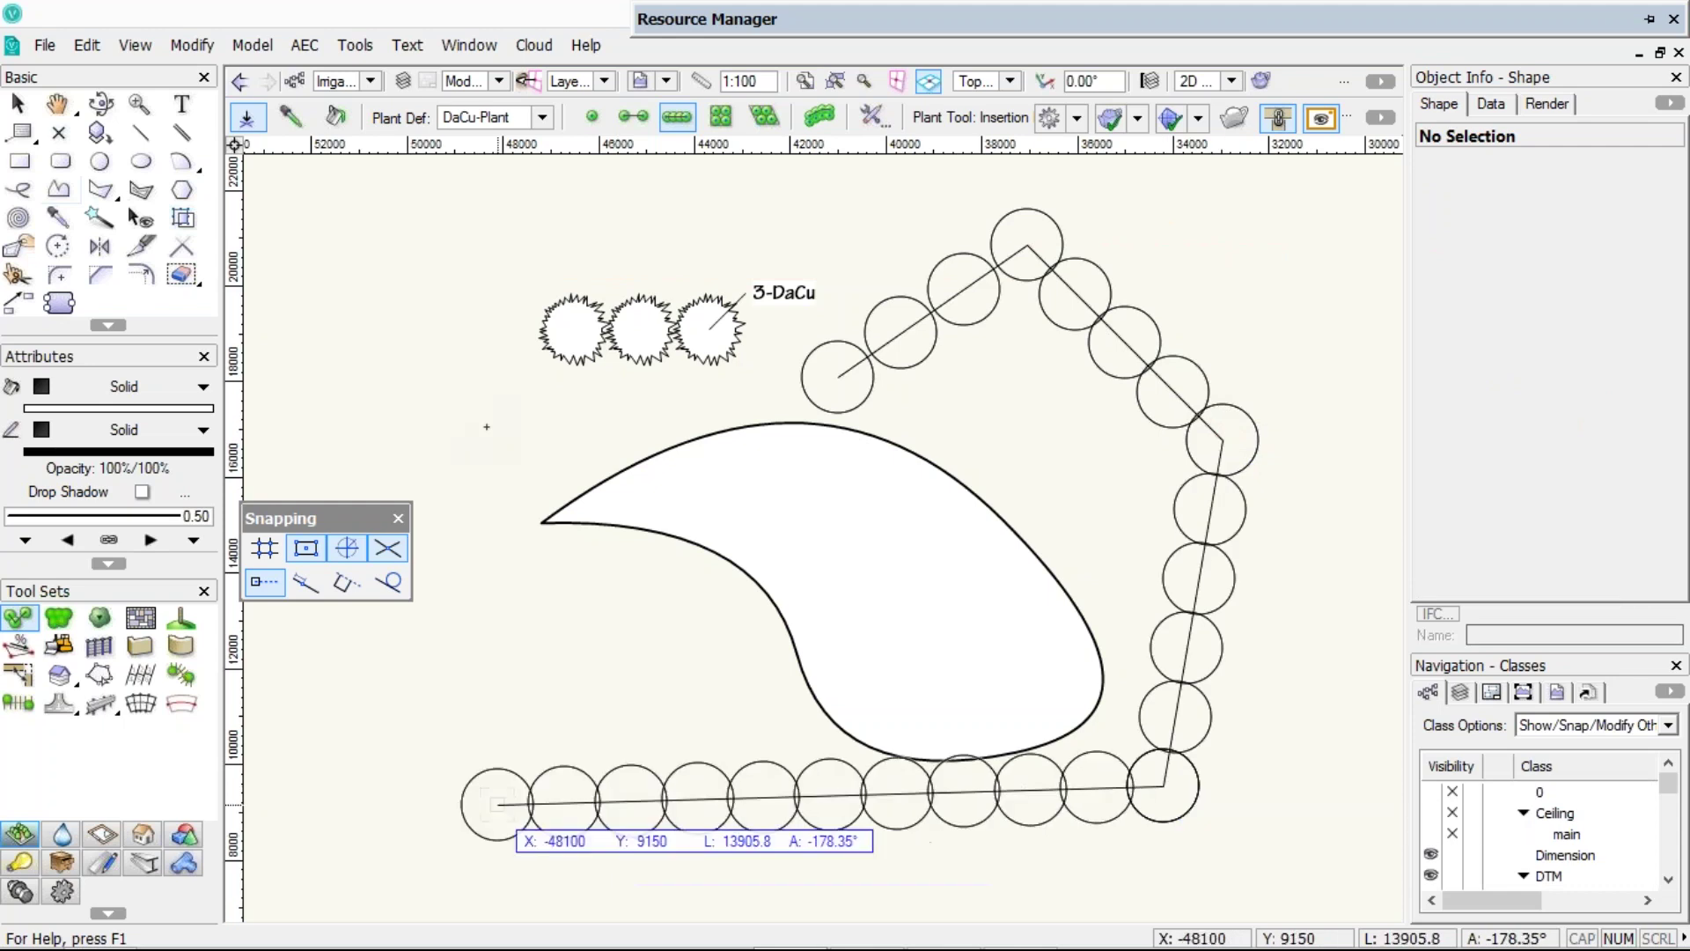
{"action": "left_click", "coordinate": [498, 803]}
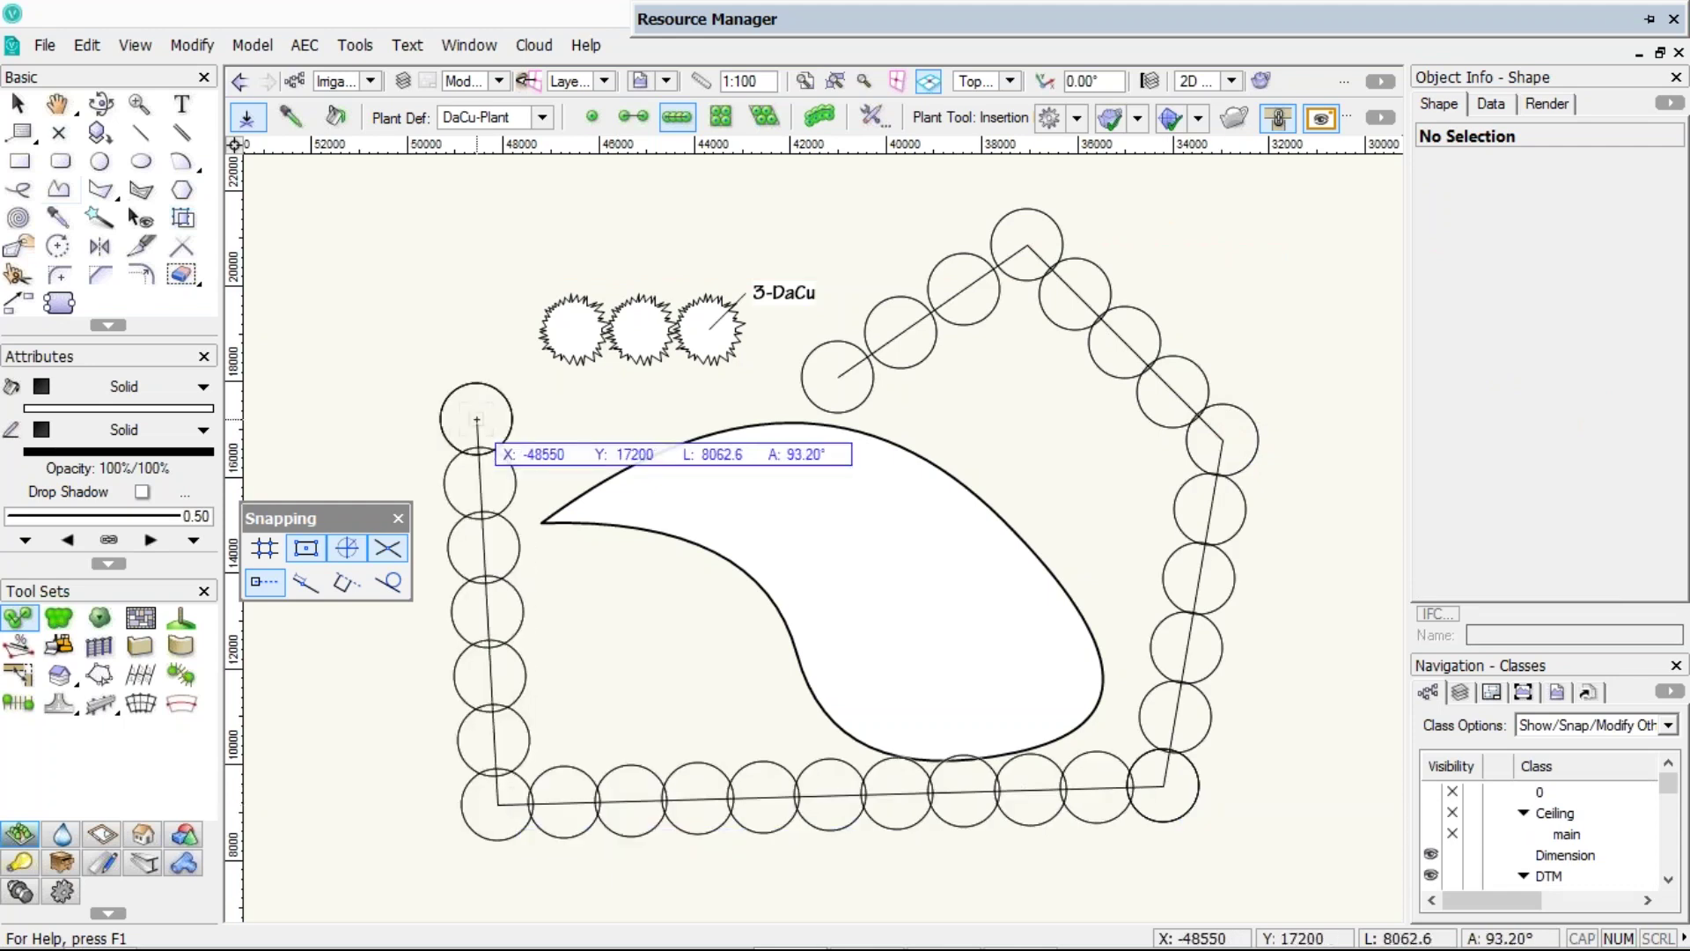
{"action": "left_click", "coordinate": [476, 420]}
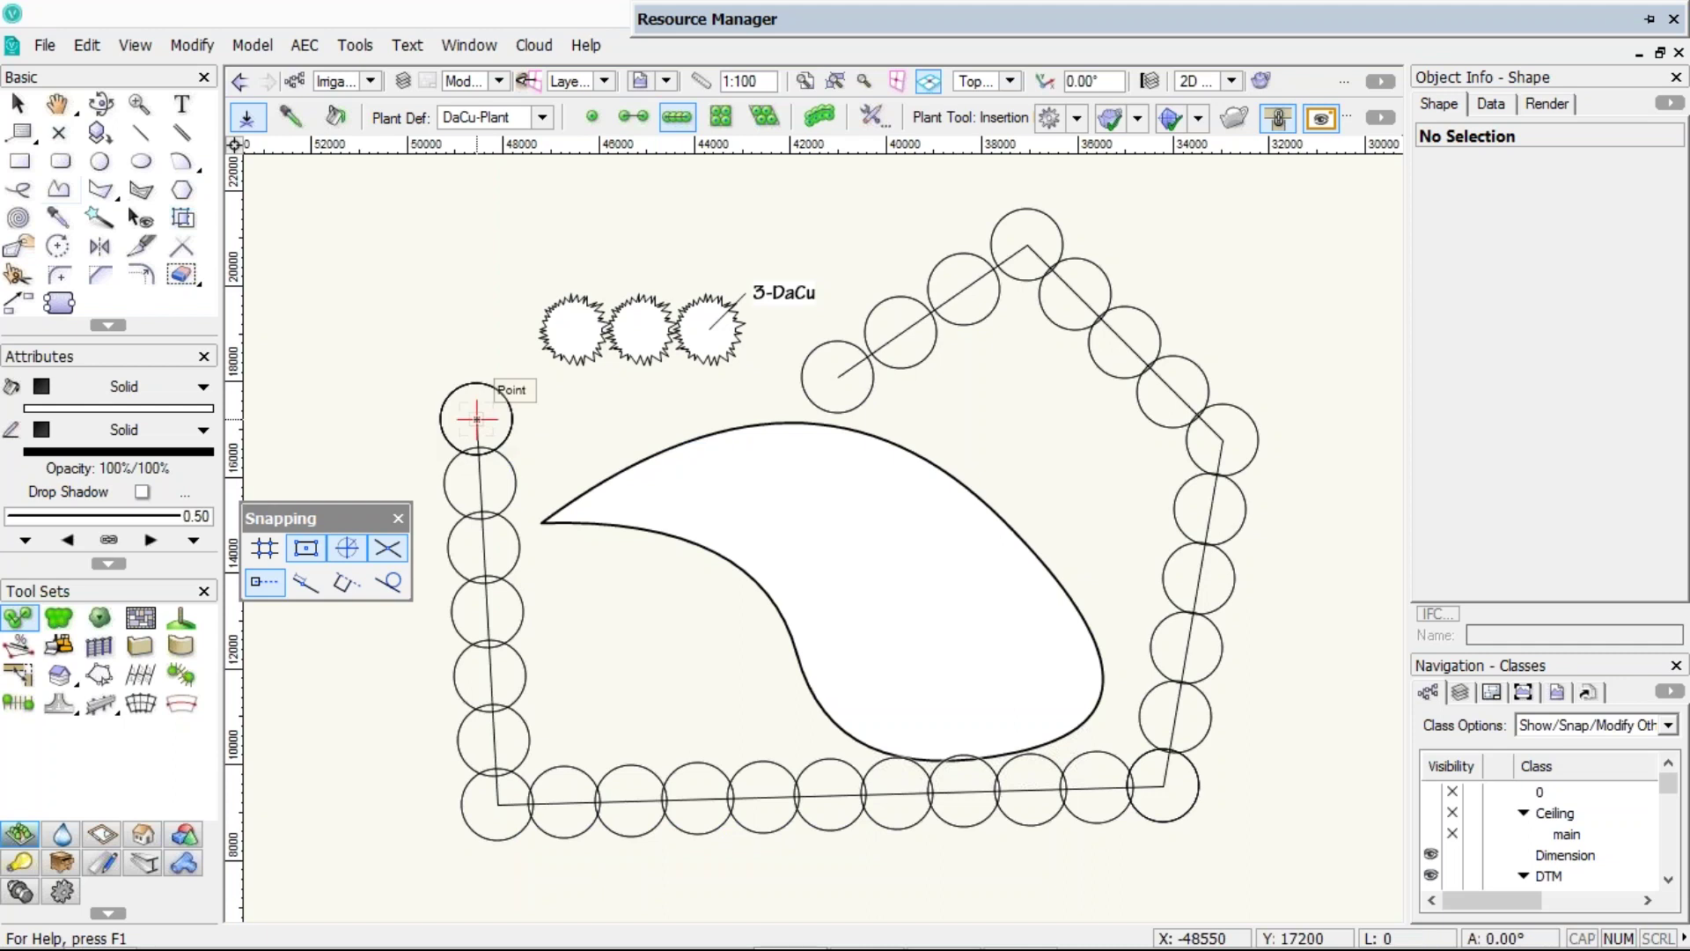
{"action": "double_click", "coordinate": [477, 420]}
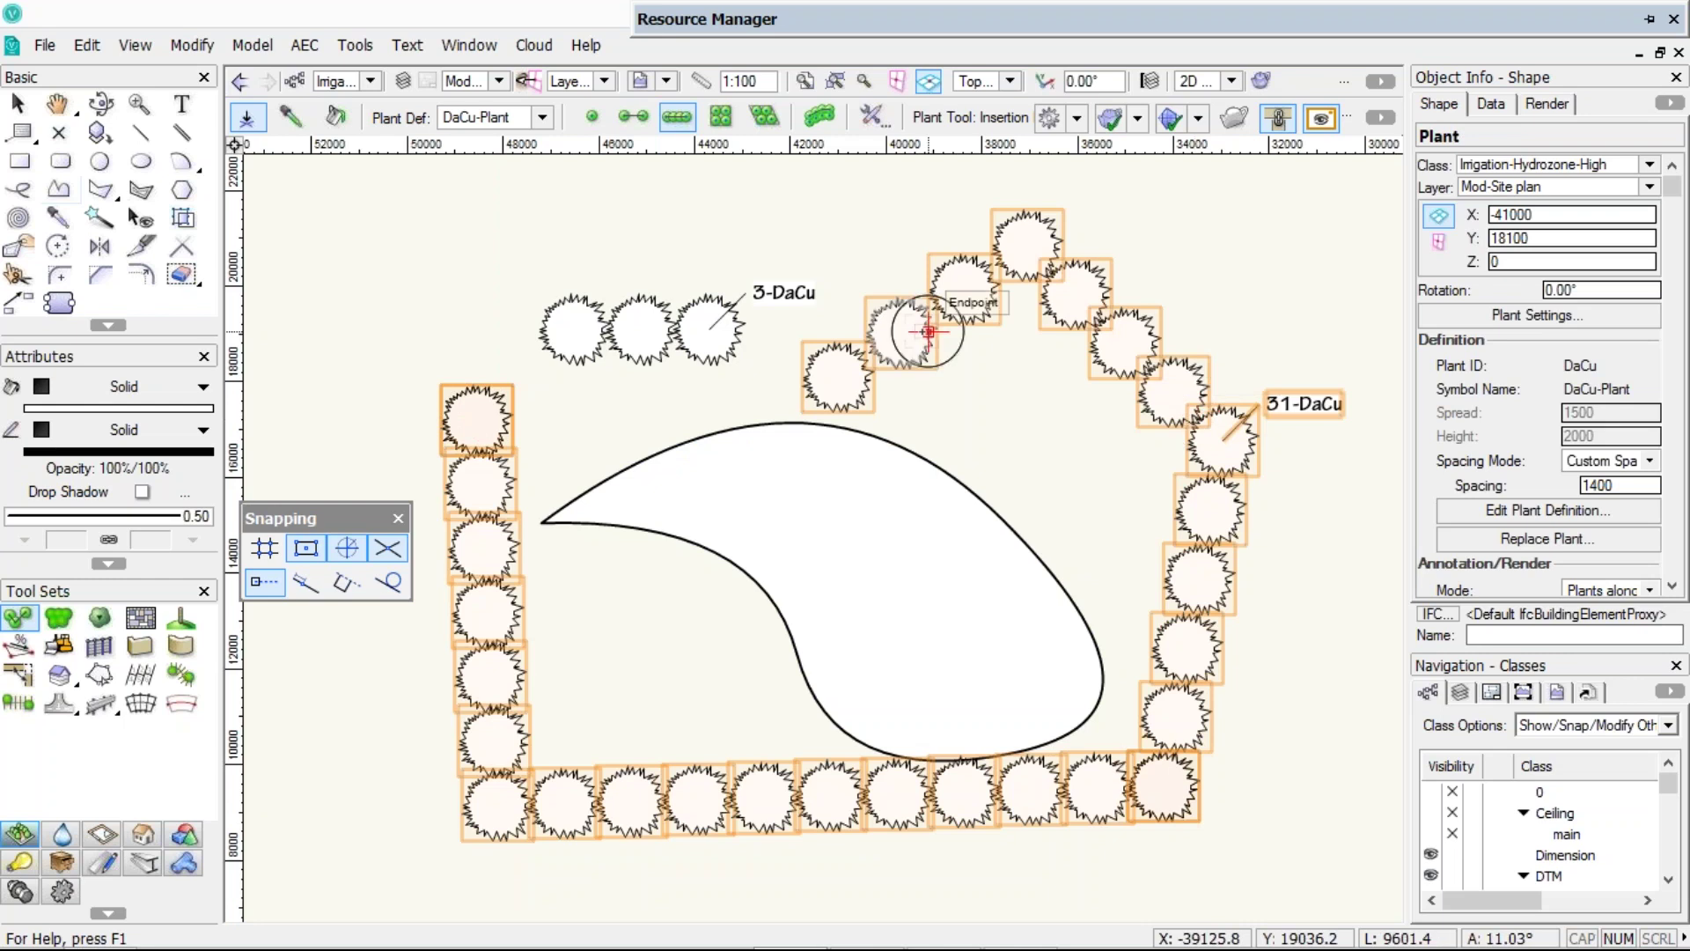
{"action": "key", "text": "Delete"}
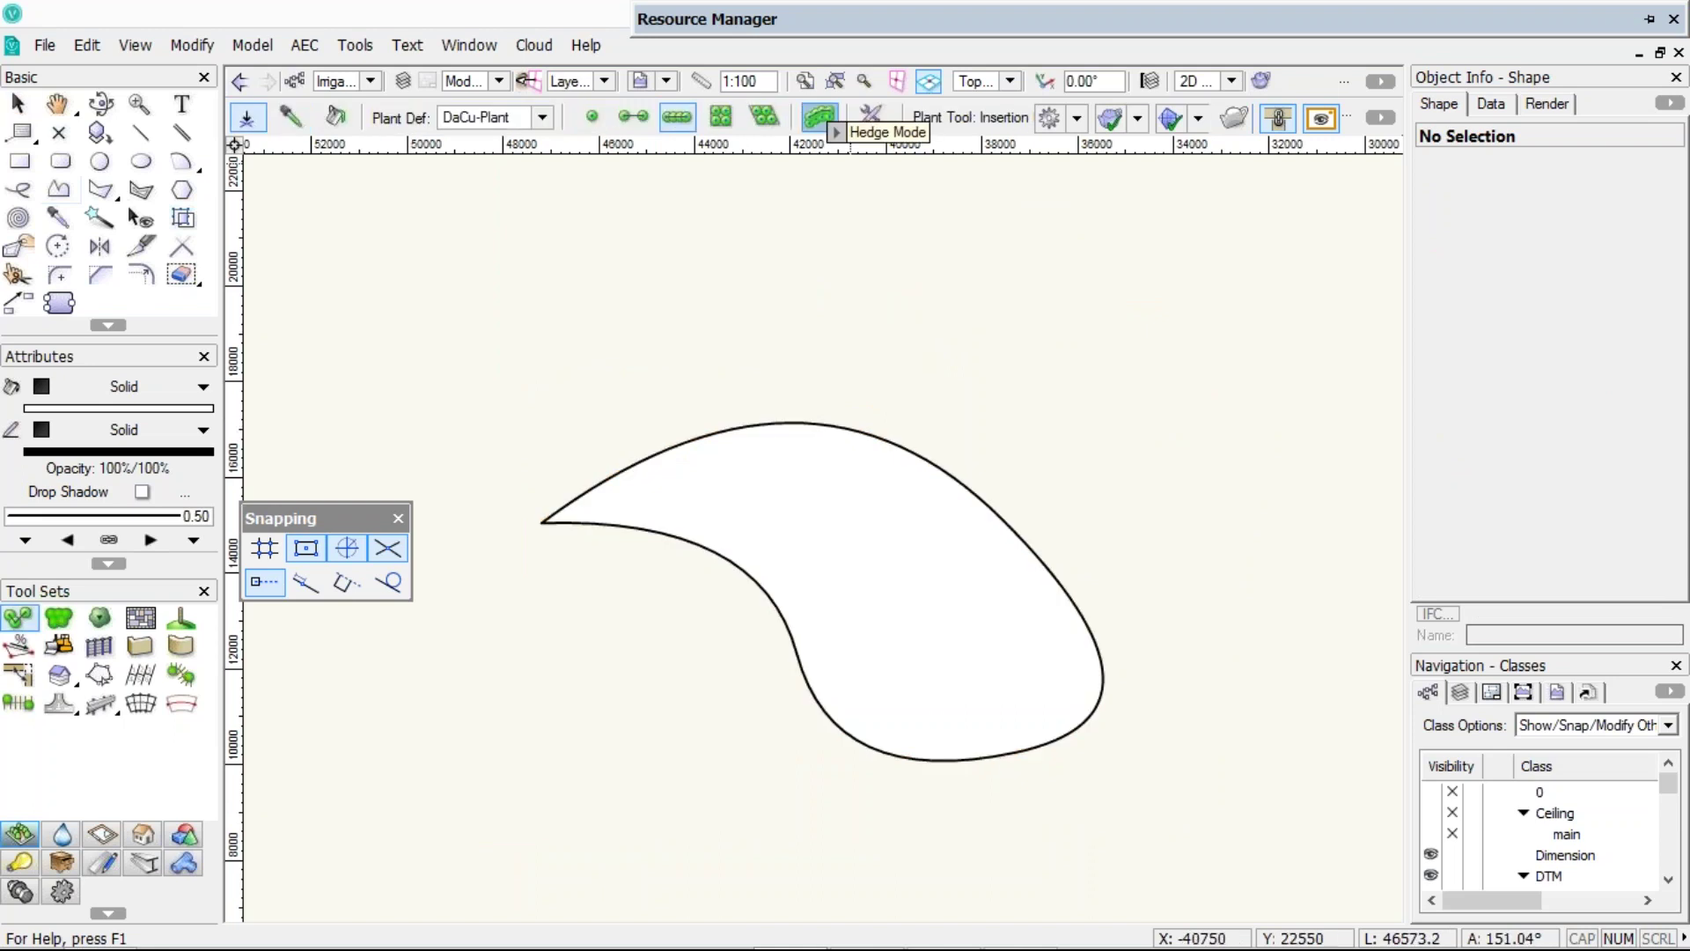
- Switch the Plant tool to Hedge Mode and set Hedge Rows to 1 in its preferences
{"action": "left_click", "coordinate": [819, 117]}
{"action": "left_click", "coordinate": [450, 371]}
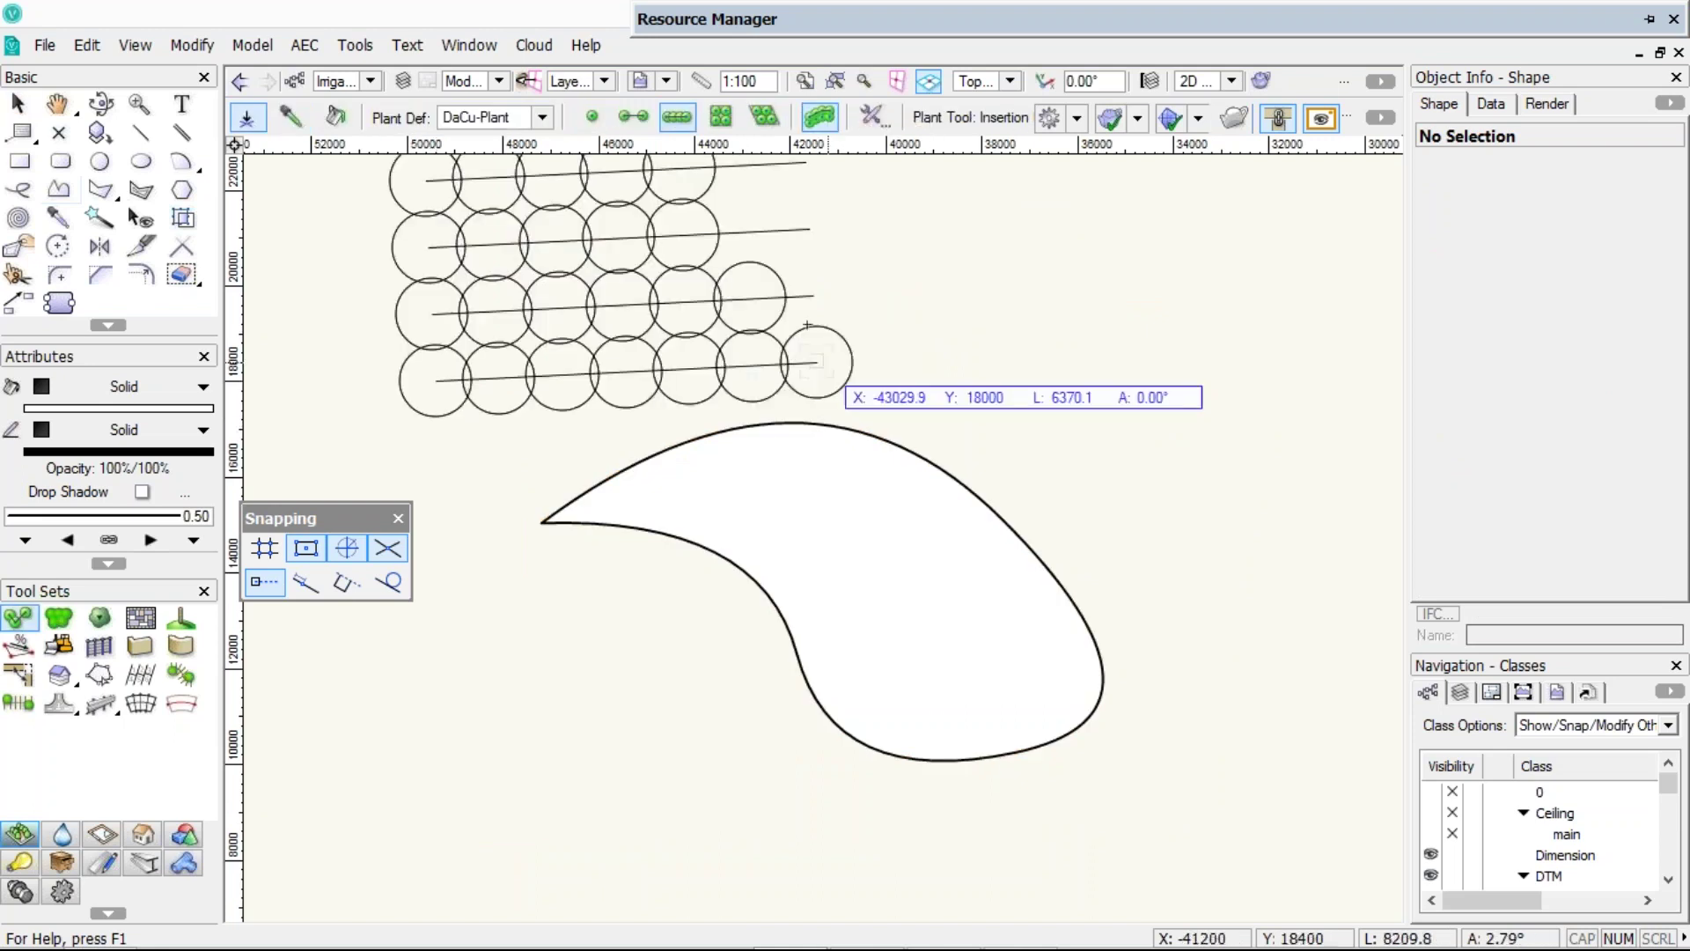
{"action": "key", "text": "Escape"}
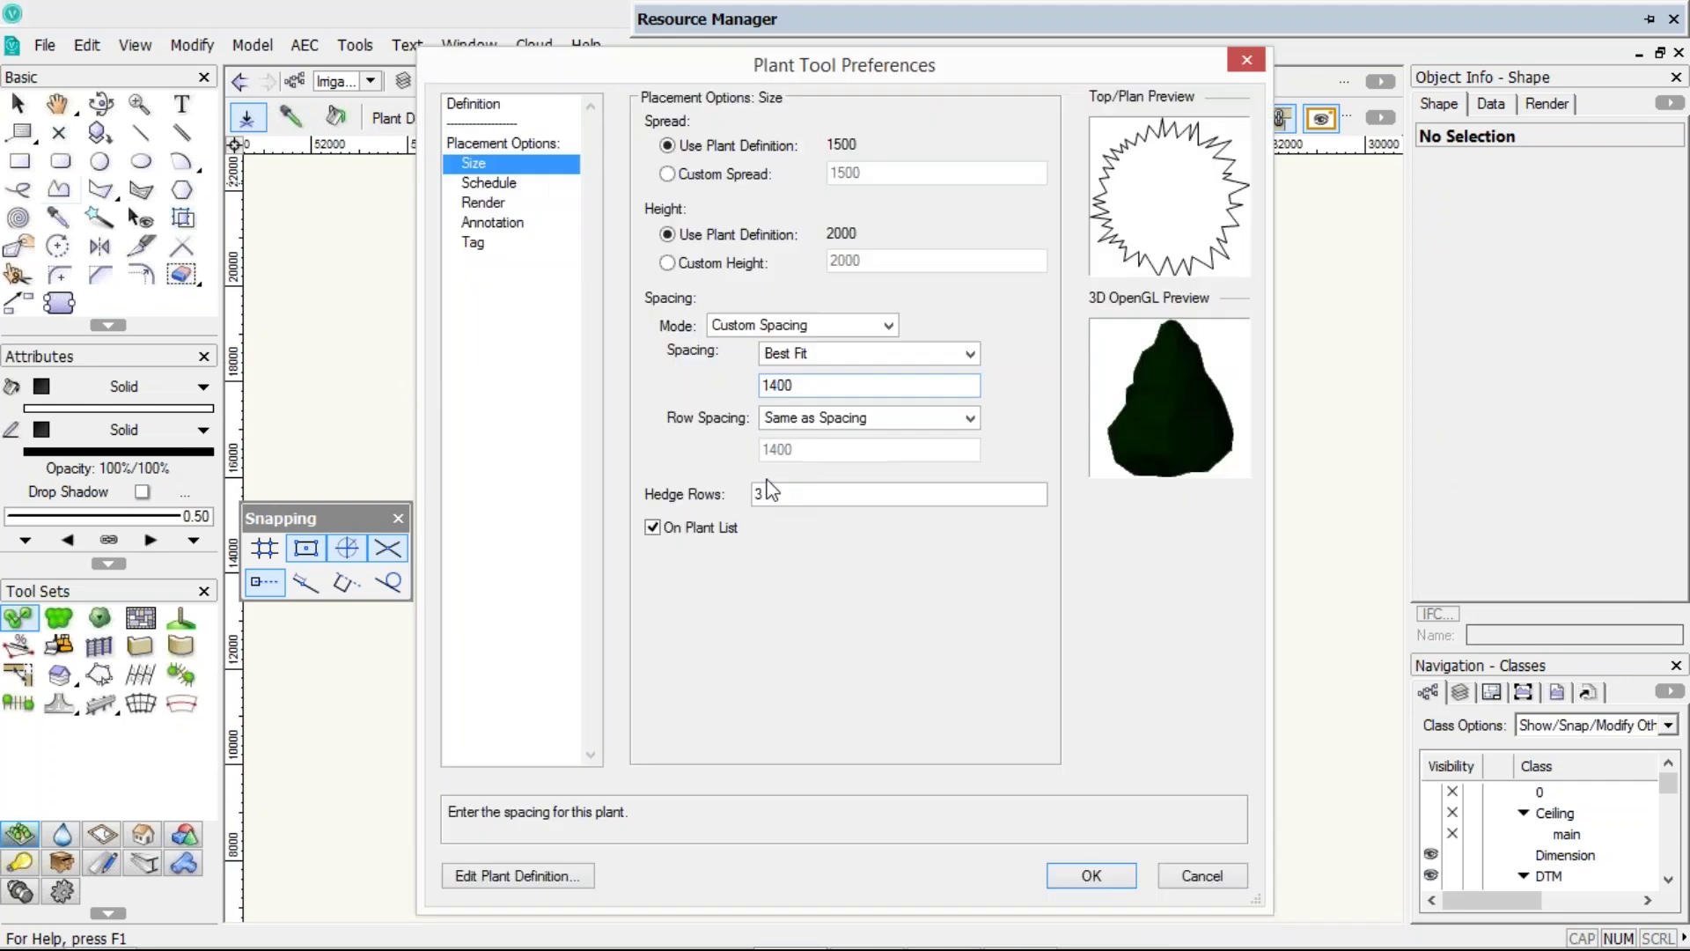
{"action": "double_click", "coordinate": [759, 493]}
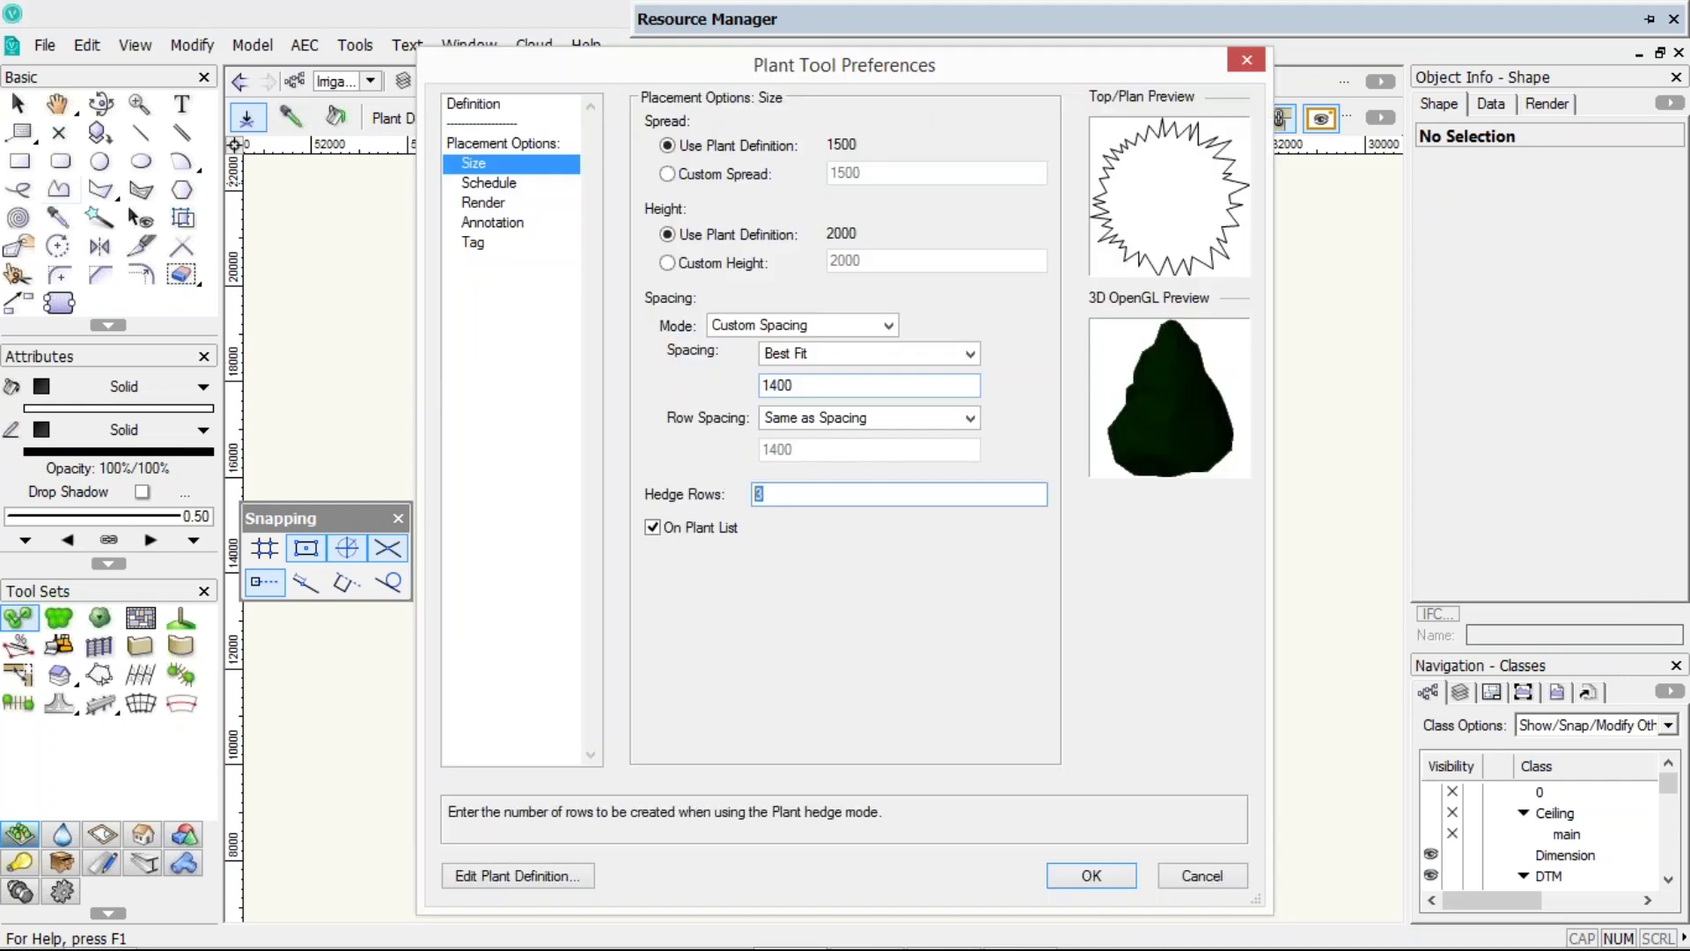
{"action": "type", "text": "1"}
{"action": "key", "text": "Return"}
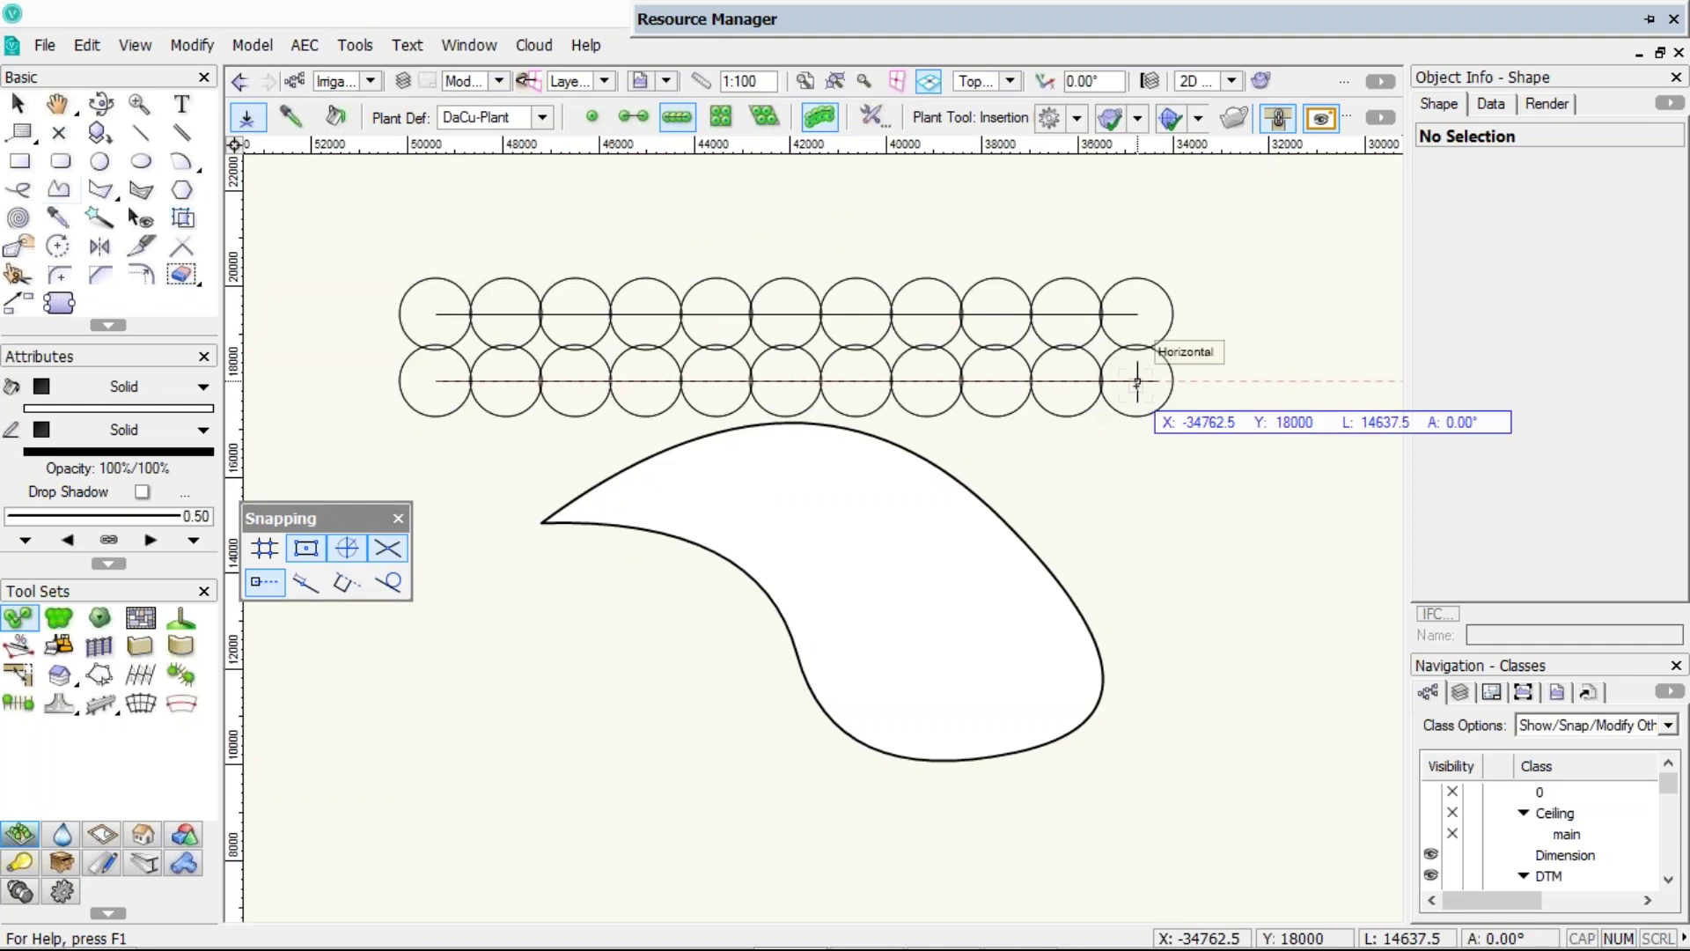
- Try placing a straight horizontal DaCu-Plant hedge above the curved polyline, and undo it
{"action": "left_click", "coordinate": [1136, 381]}
{"action": "key", "text": "ctrl+z"}
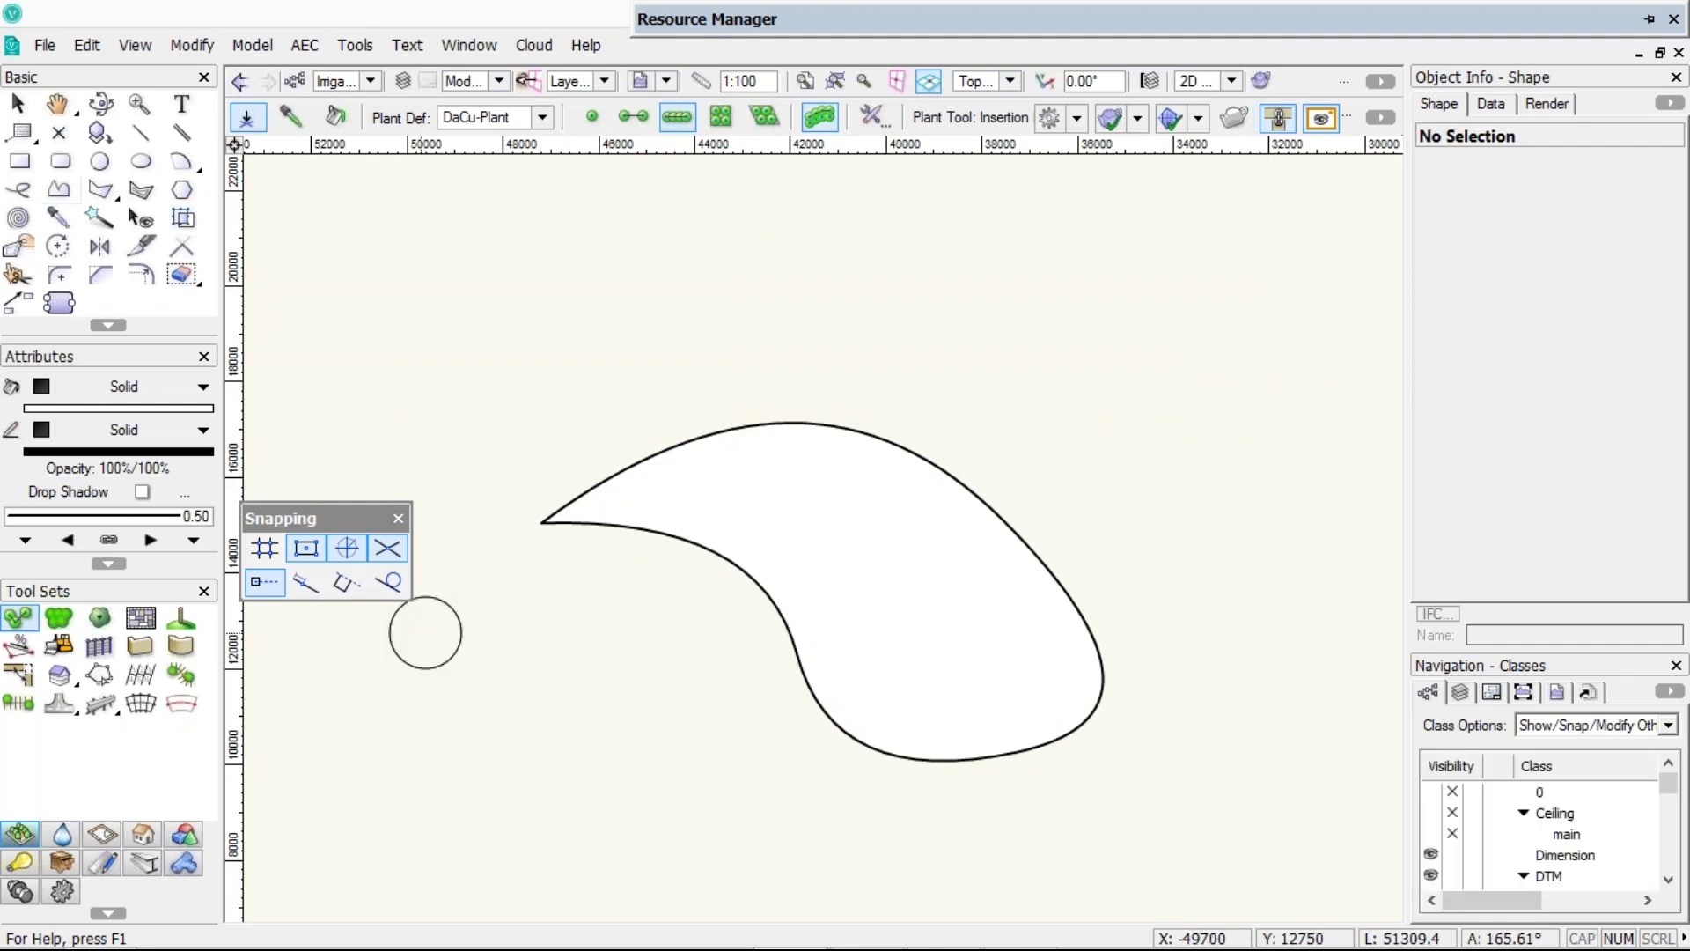
- Activate the Landscape Area tool and preview the Loose Stone, Planting Bed and Shade Mix styles in the Basic.vwx and Gardens.vwx libraries
{"action": "left_click", "coordinate": [59, 618]}
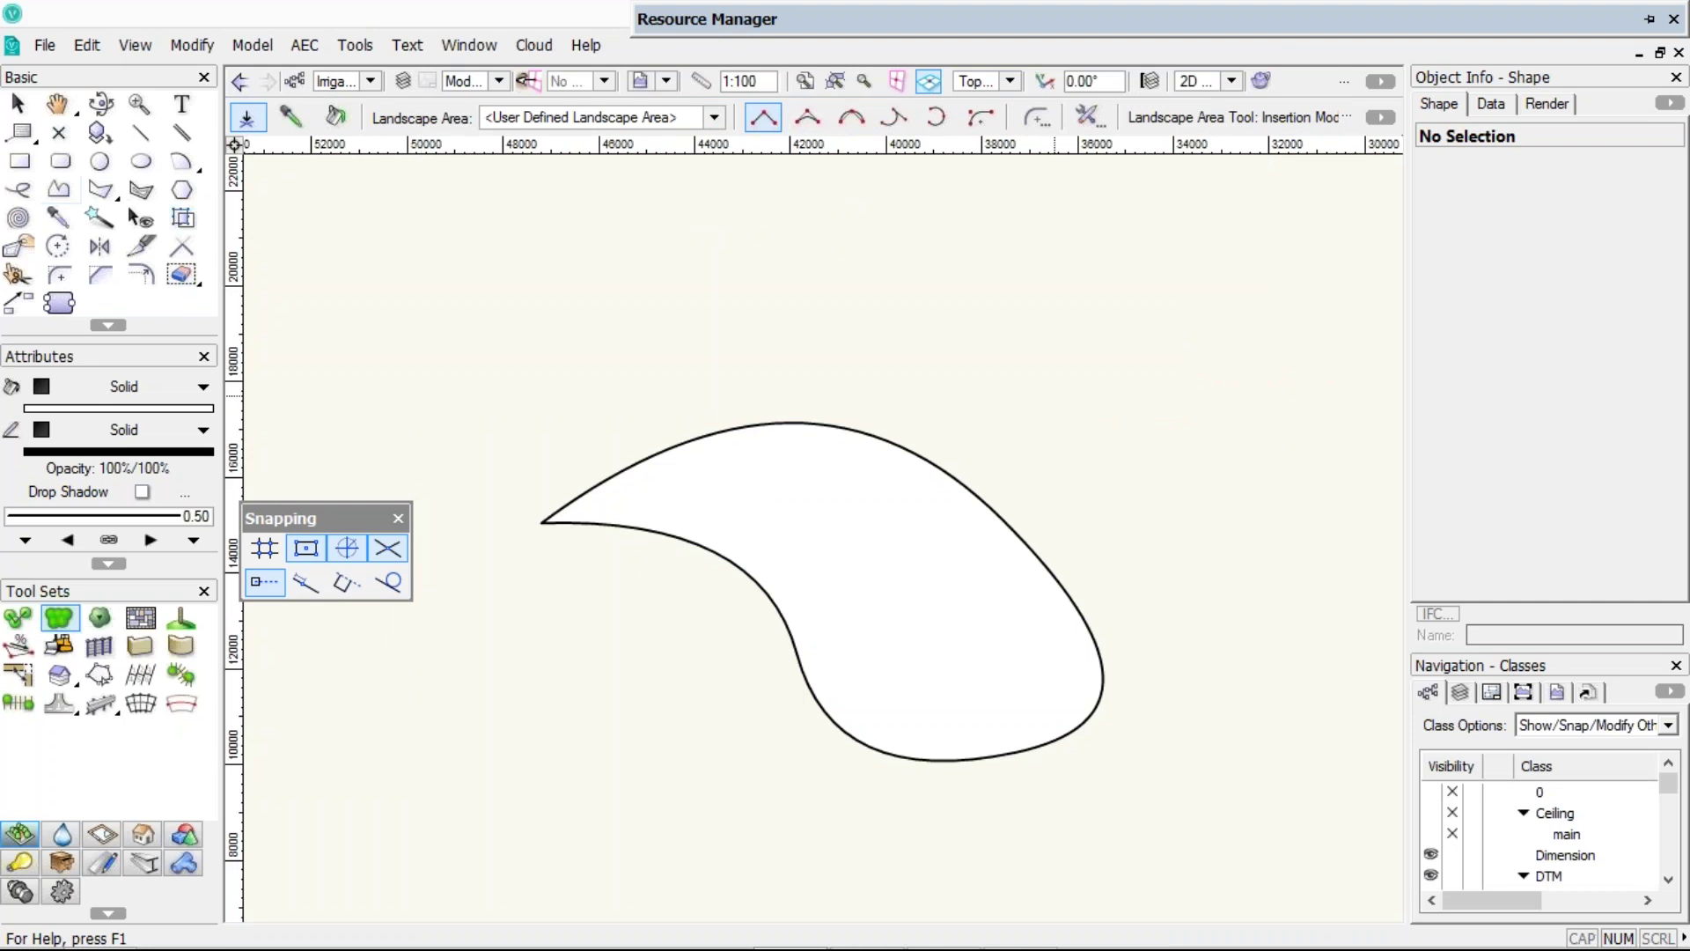
{"action": "key", "text": "space"}
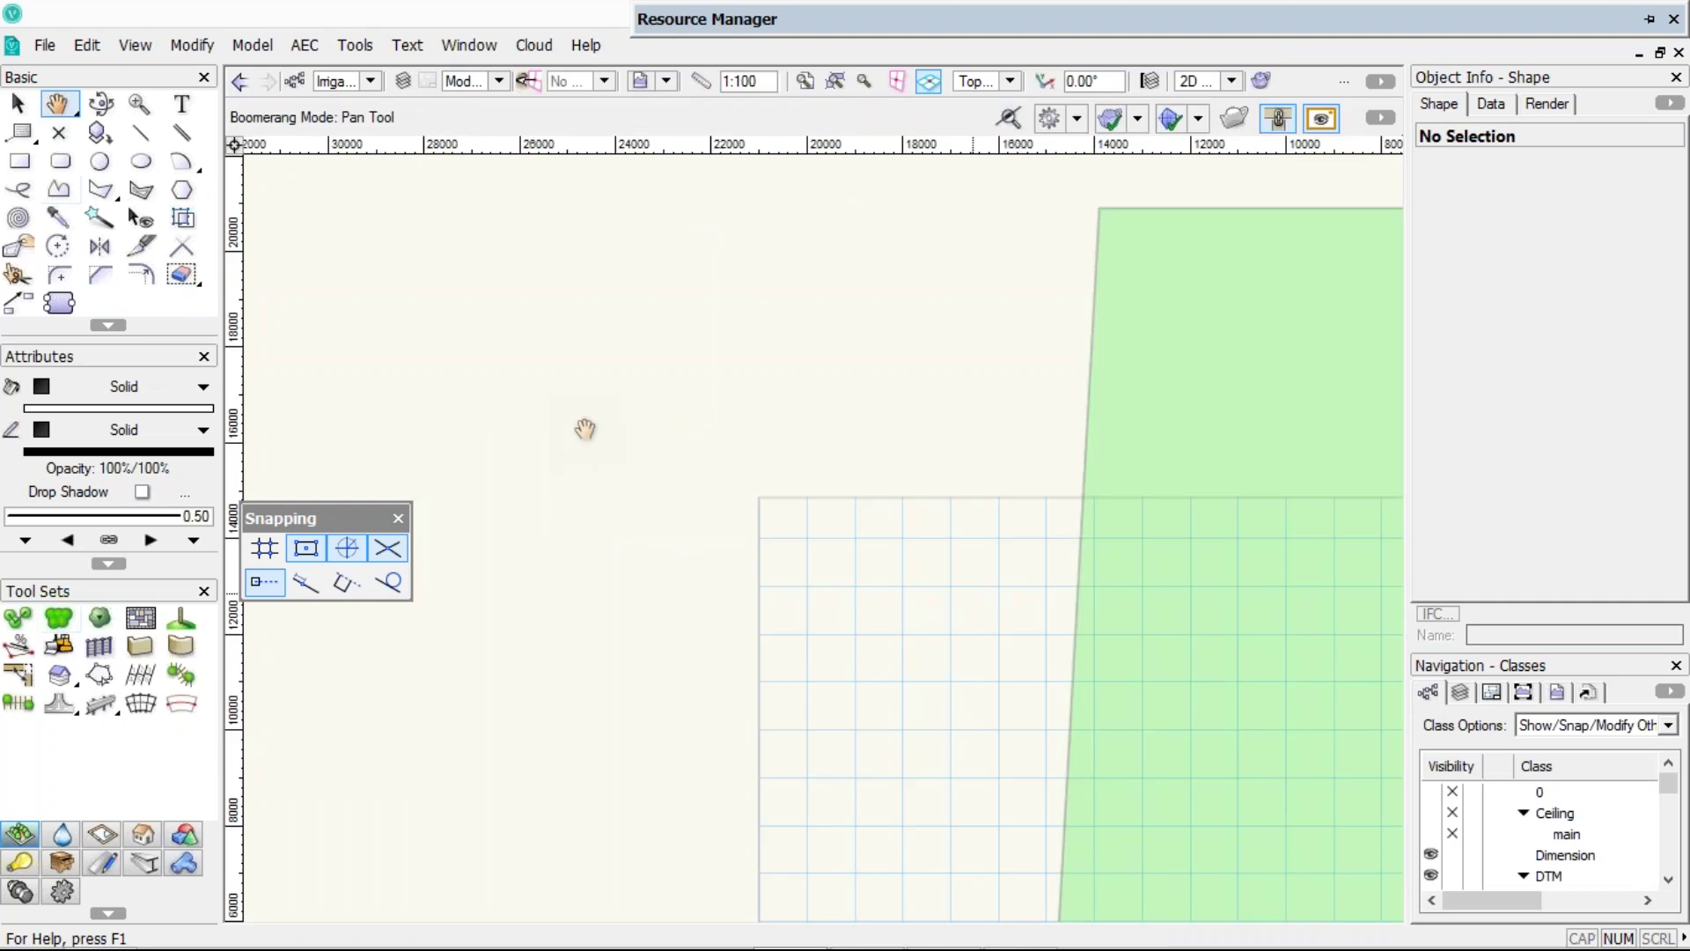
{"action": "left_click_drag", "start_coordinate": [585, 428], "coordinate": [380, 315]}
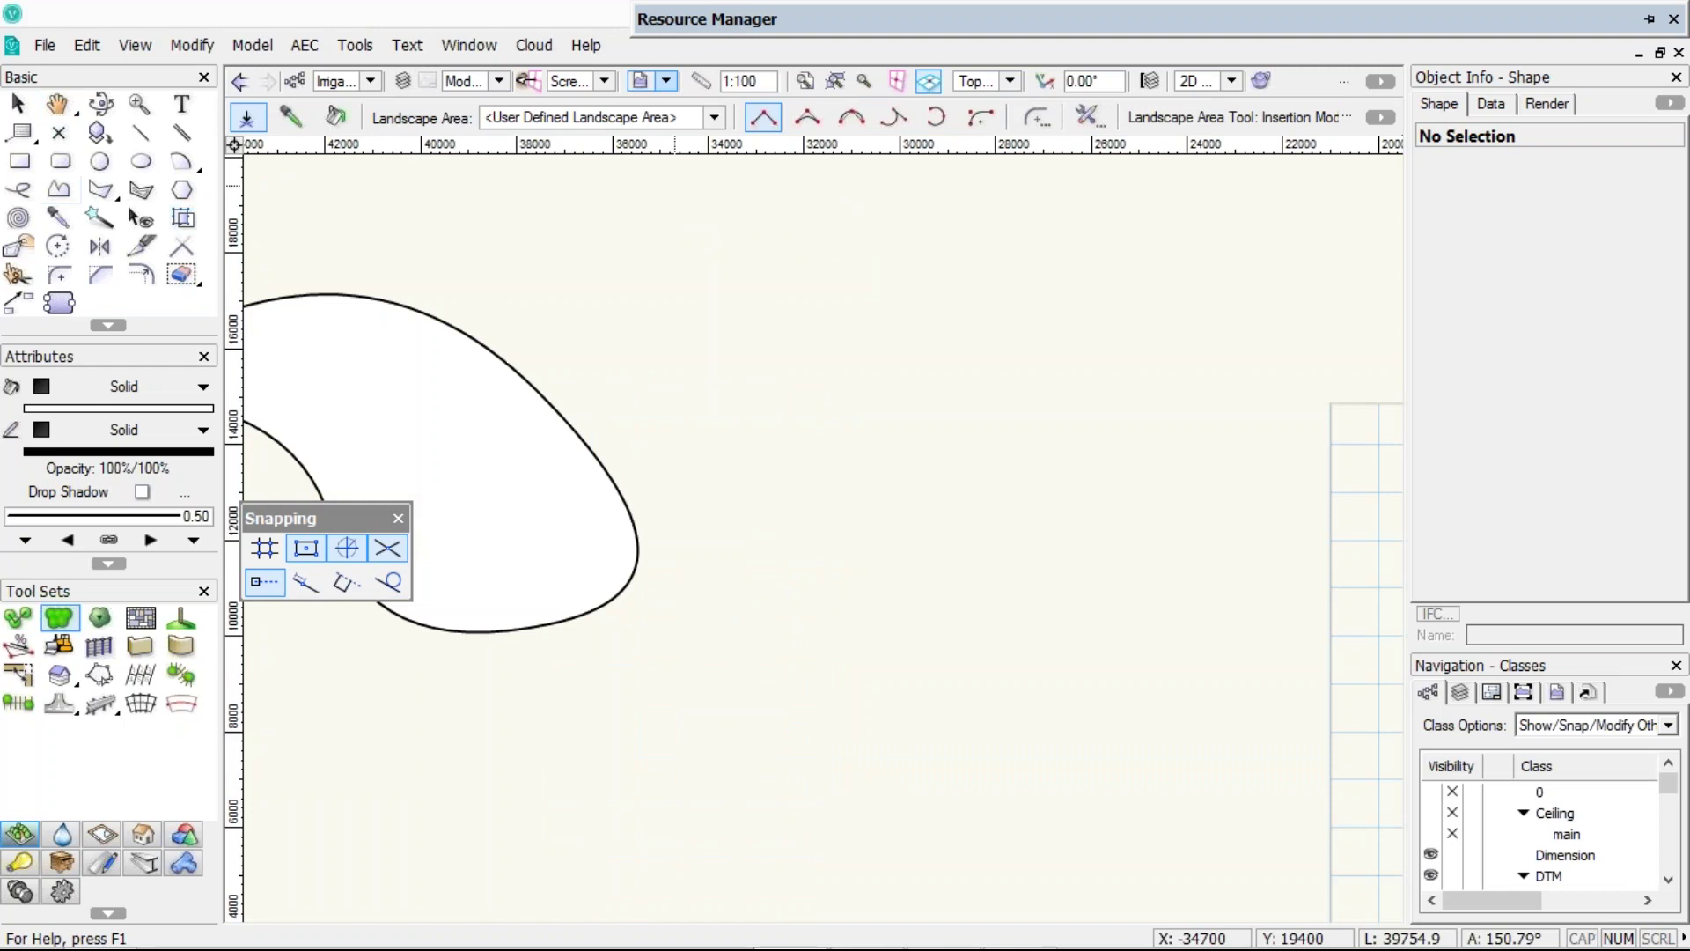
{"action": "left_click", "coordinate": [712, 118]}
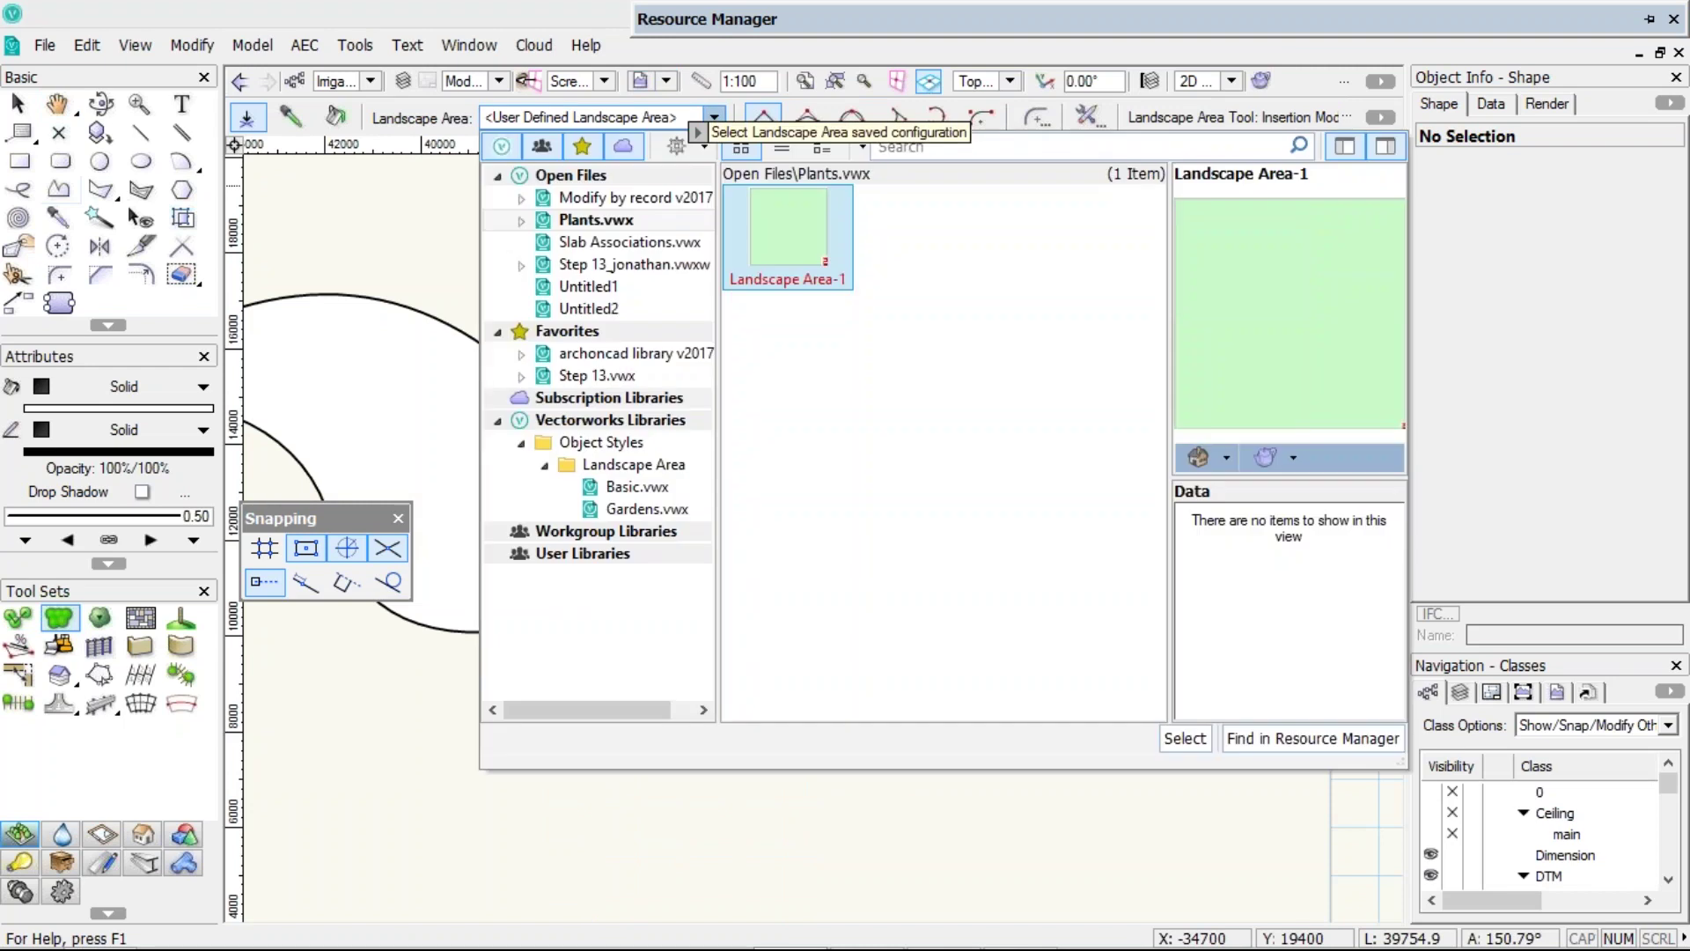
{"action": "left_click", "coordinate": [646, 487]}
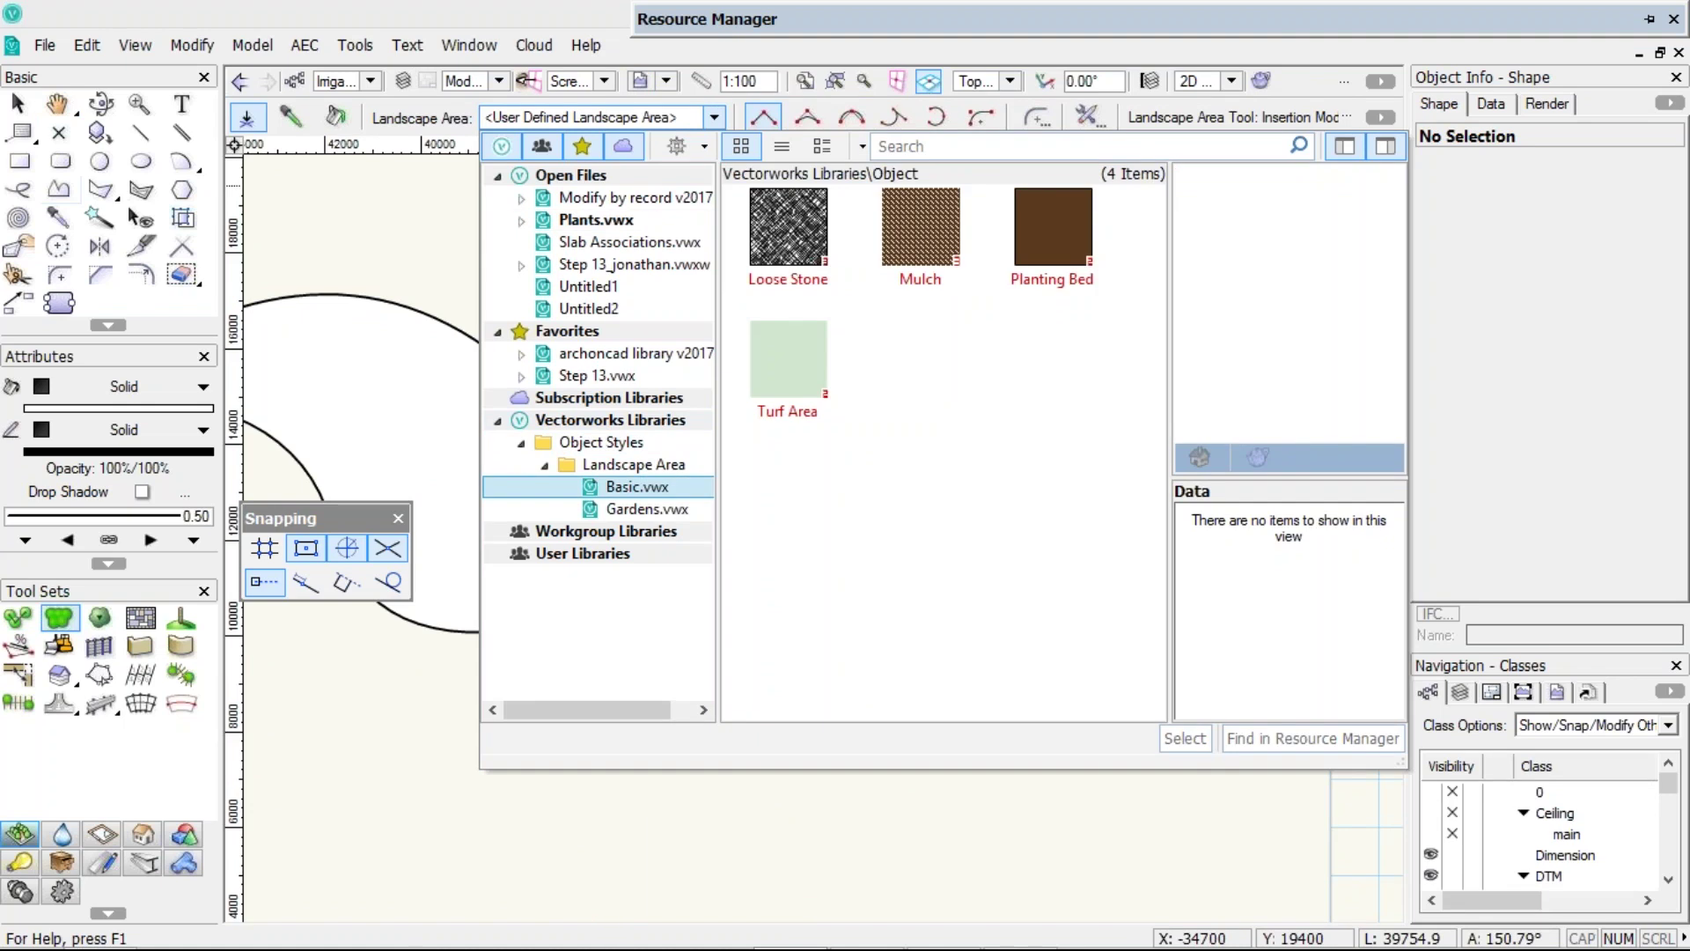
{"action": "left_click", "coordinate": [796, 260]}
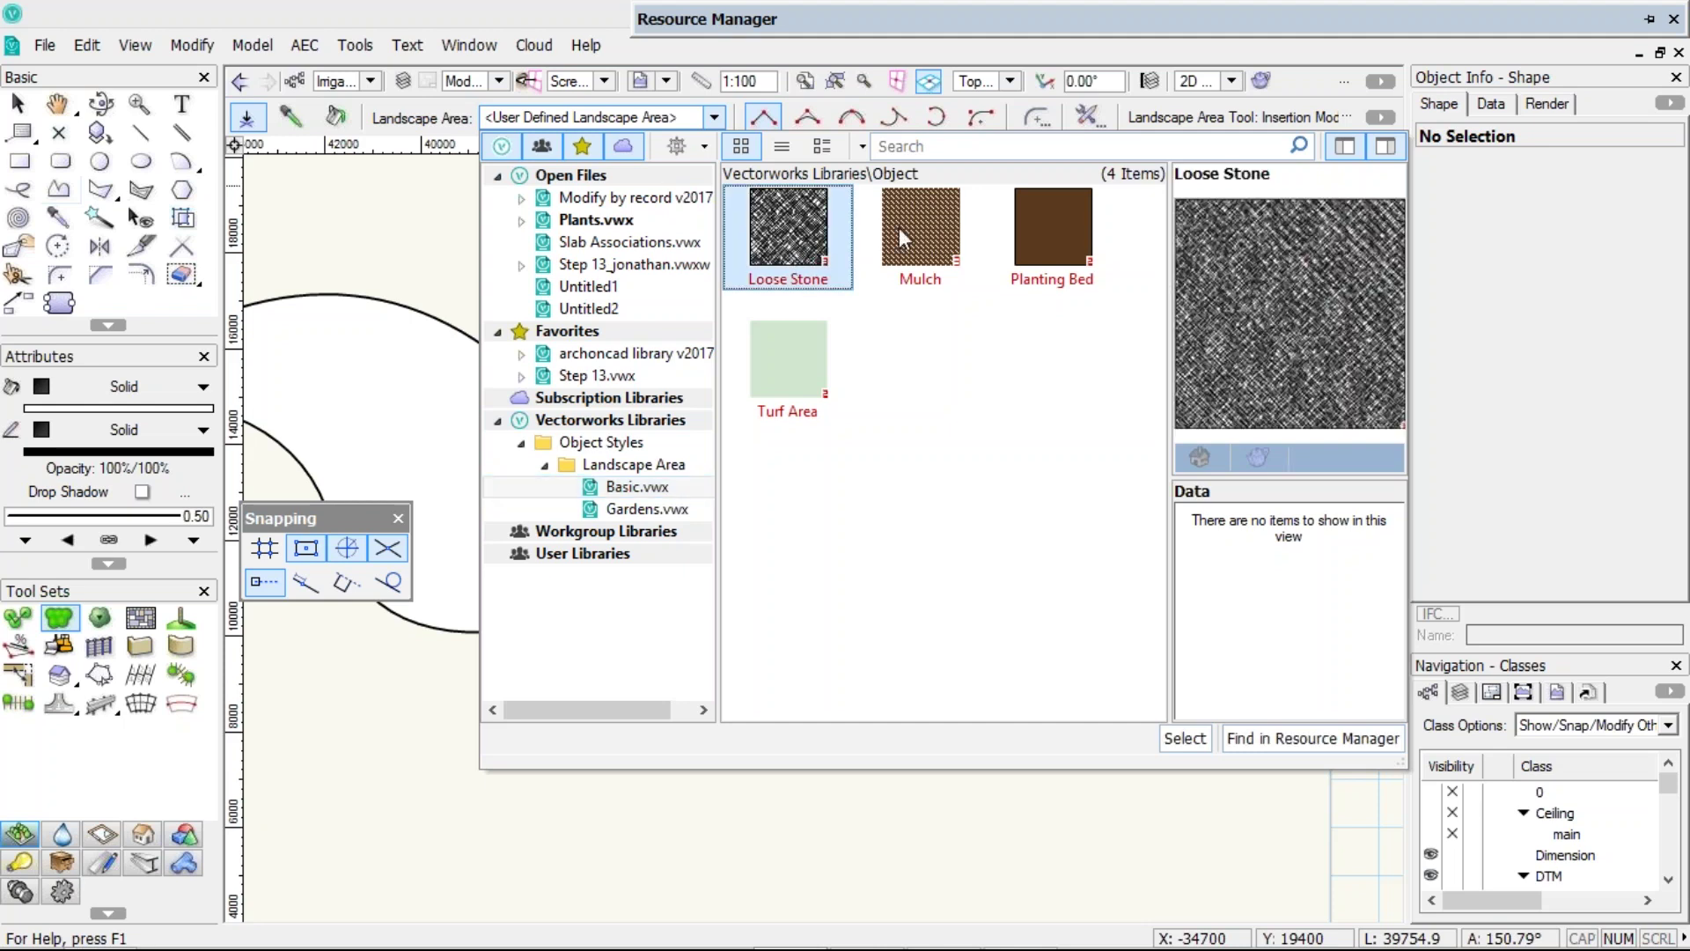
{"action": "left_click", "coordinate": [1061, 280]}
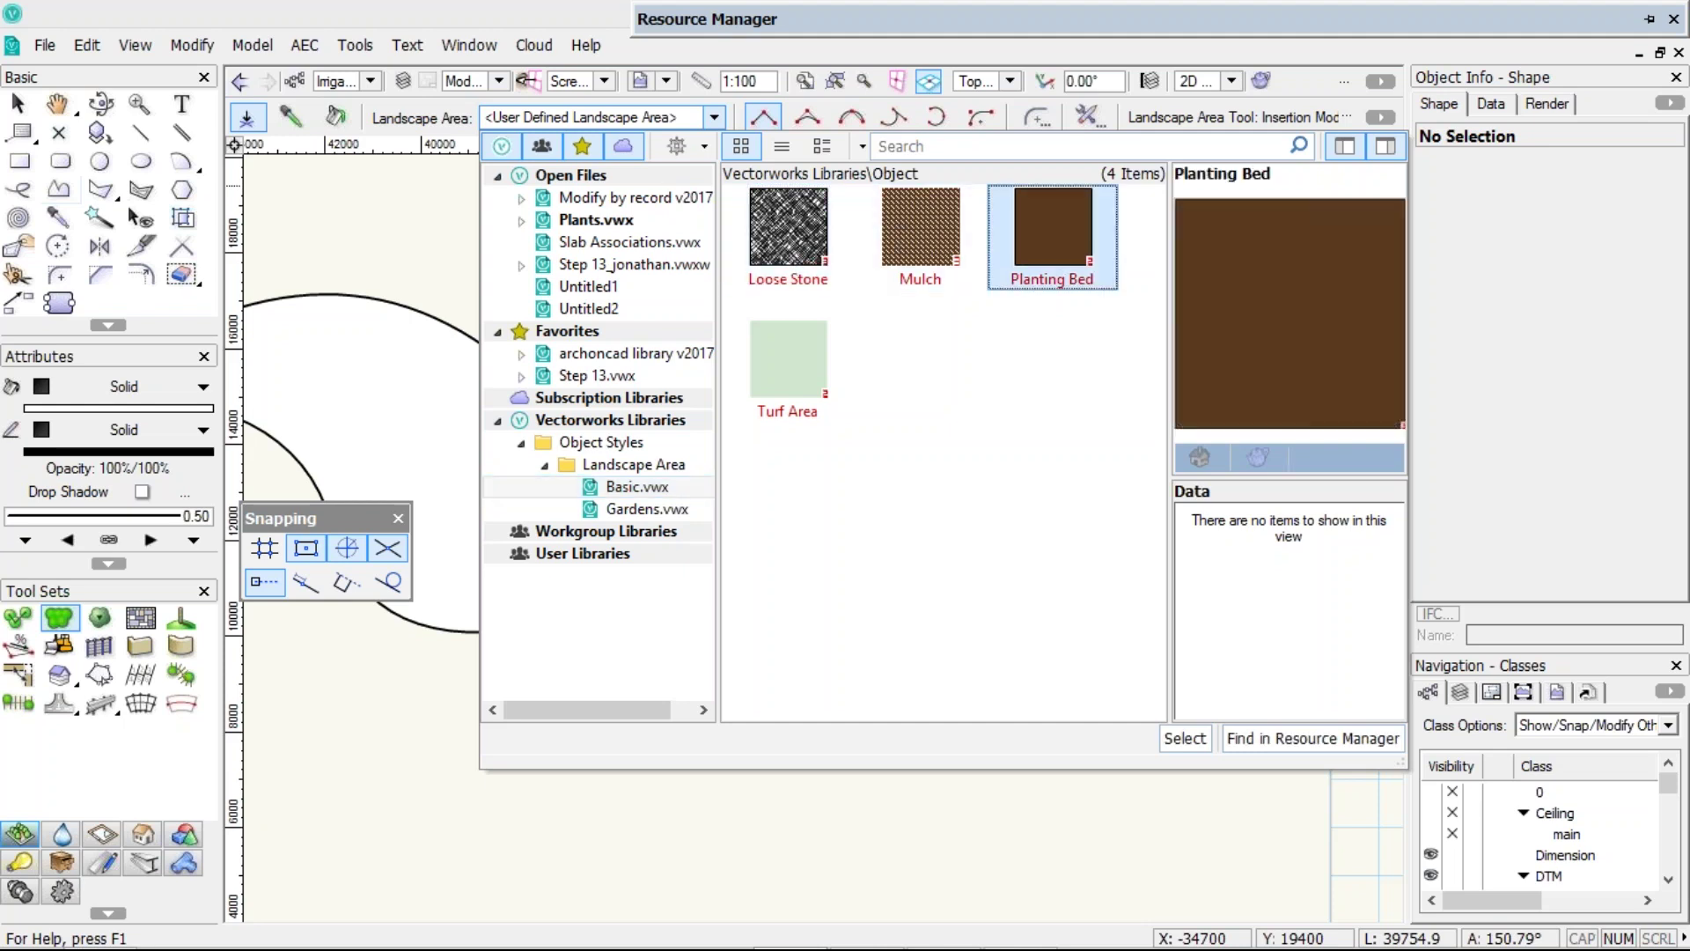
{"action": "left_click", "coordinate": [621, 511]}
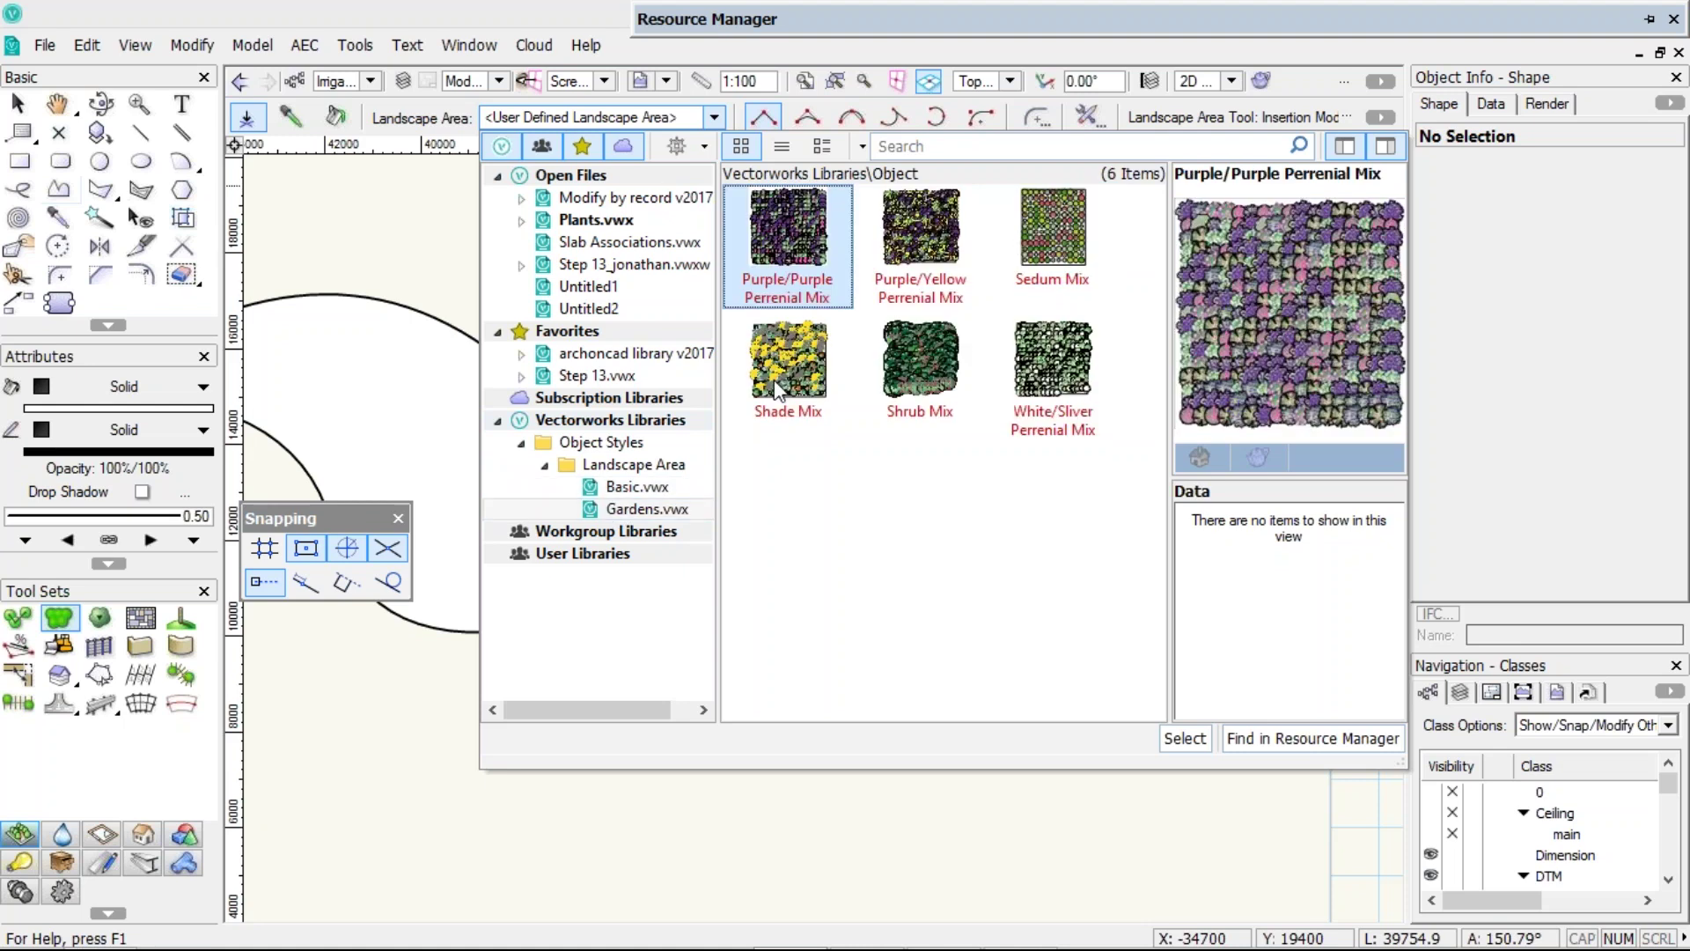
{"action": "left_click", "coordinate": [792, 374]}
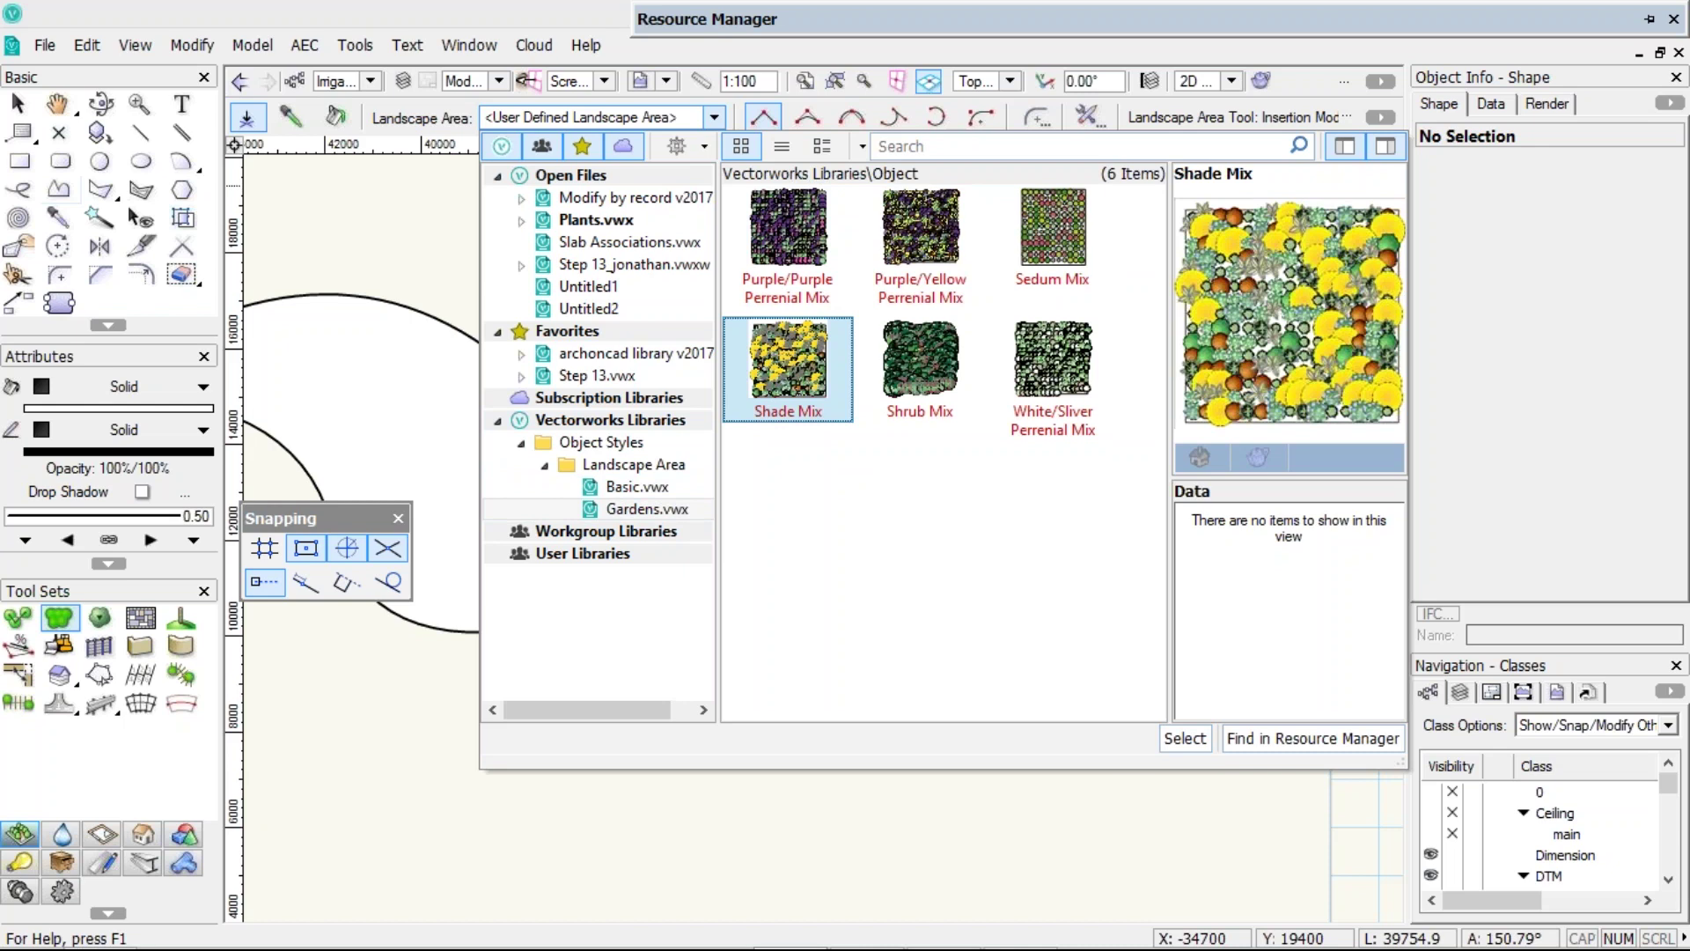
{"action": "key", "text": "Return"}
- Draw a five-sided landscape area of about 28.5 square metres right of the curved polyline, using the Landscape Area-1 style
{"action": "left_click", "coordinate": [714, 117]}
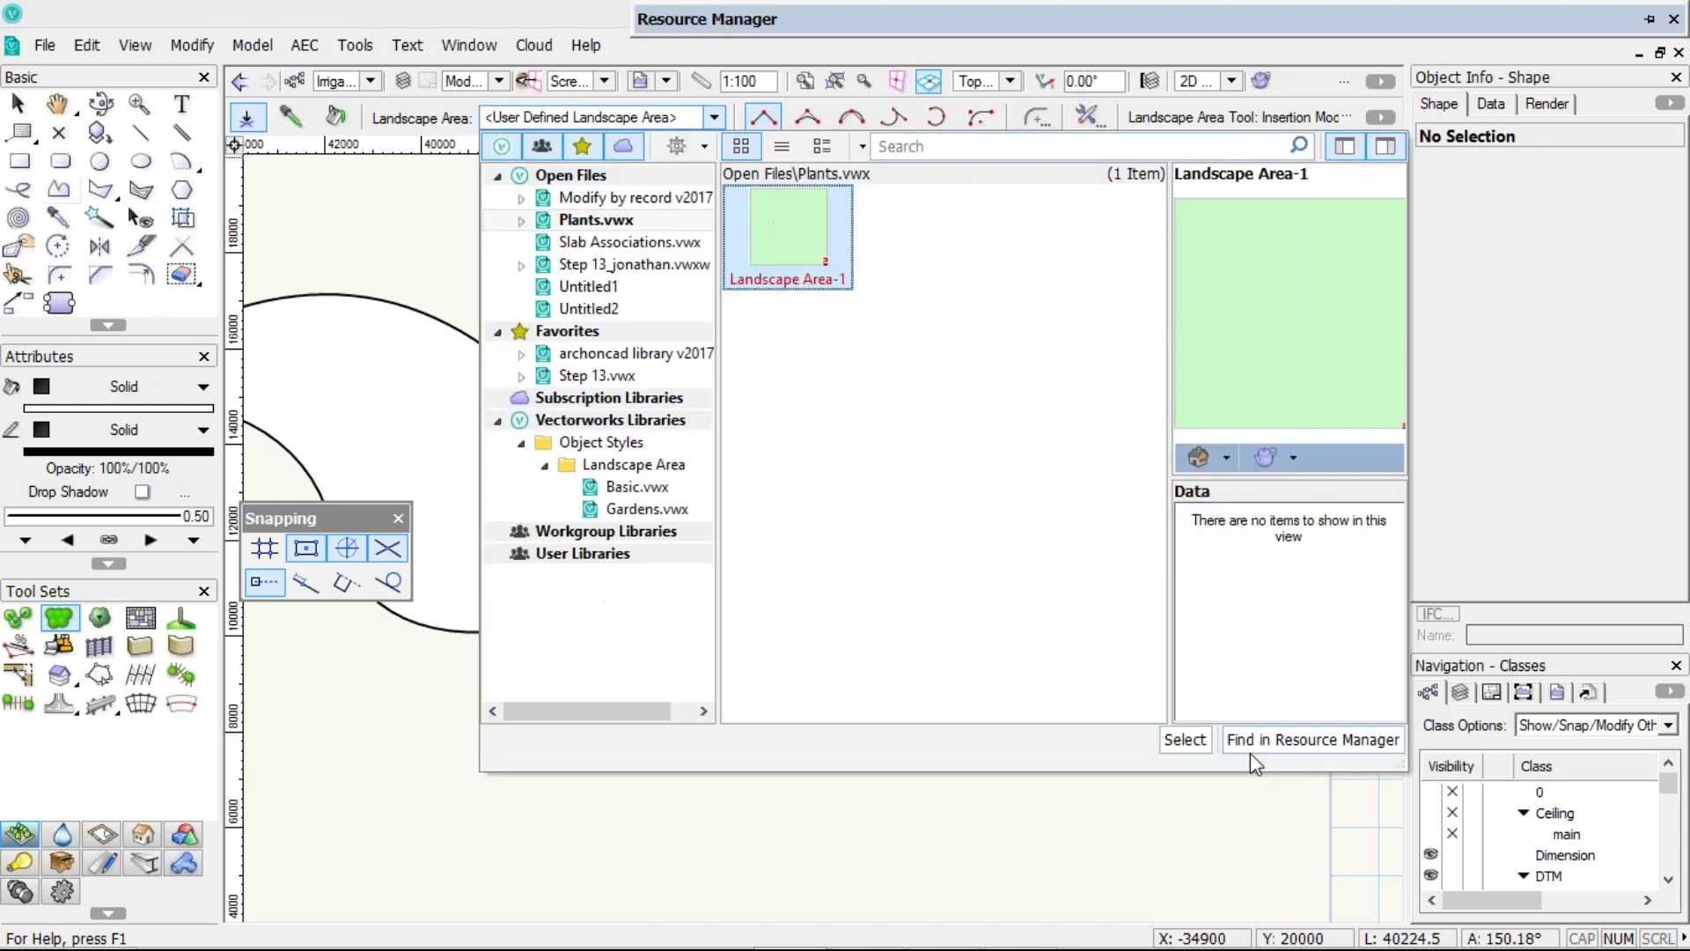
{"action": "left_click", "coordinate": [1190, 742]}
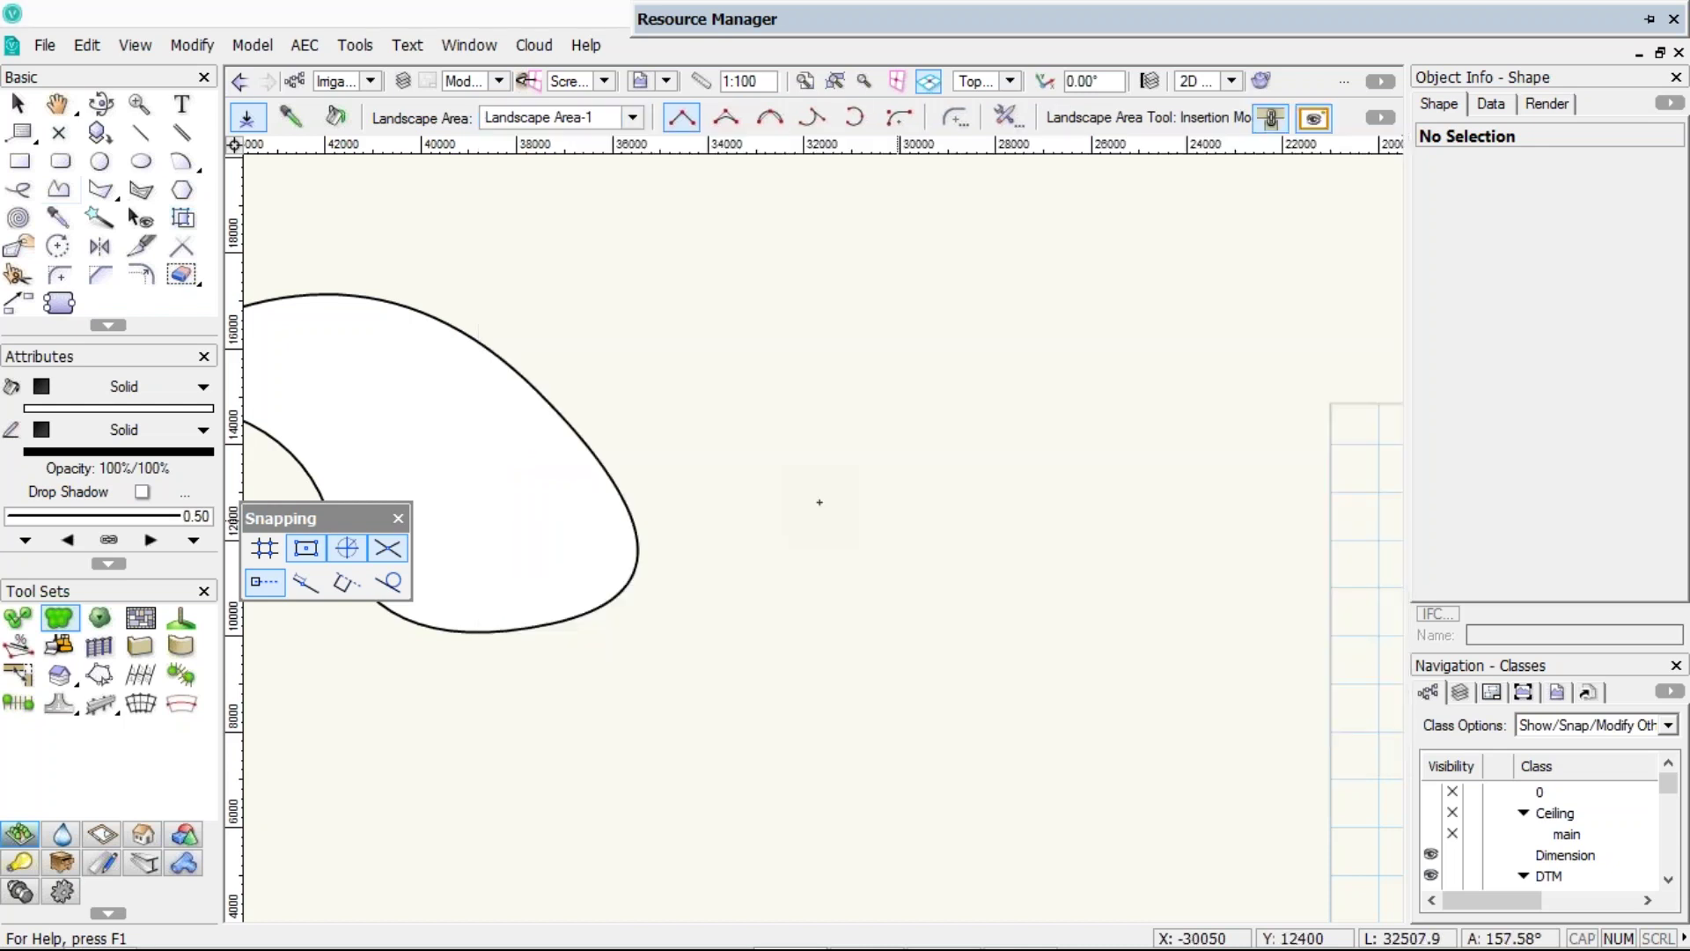
{"action": "left_click", "coordinate": [770, 469]}
{"action": "left_click", "coordinate": [988, 346]}
{"action": "left_click", "coordinate": [1120, 573]}
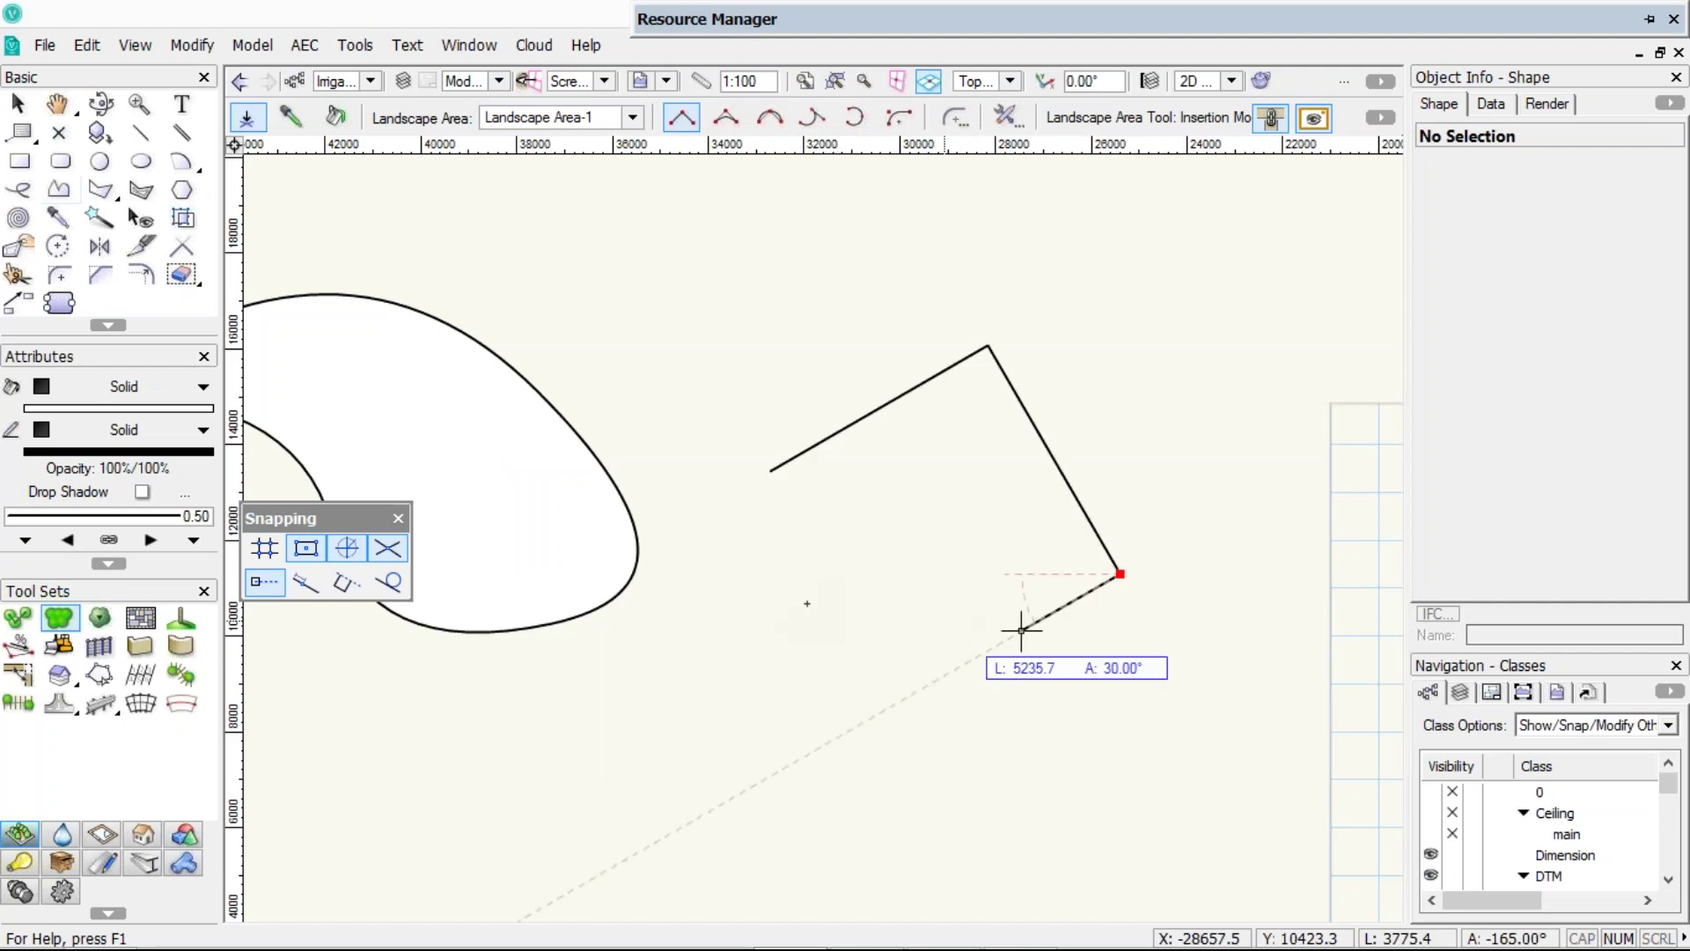
{"action": "left_click", "coordinate": [896, 632]}
{"action": "double_click", "coordinate": [738, 591]}
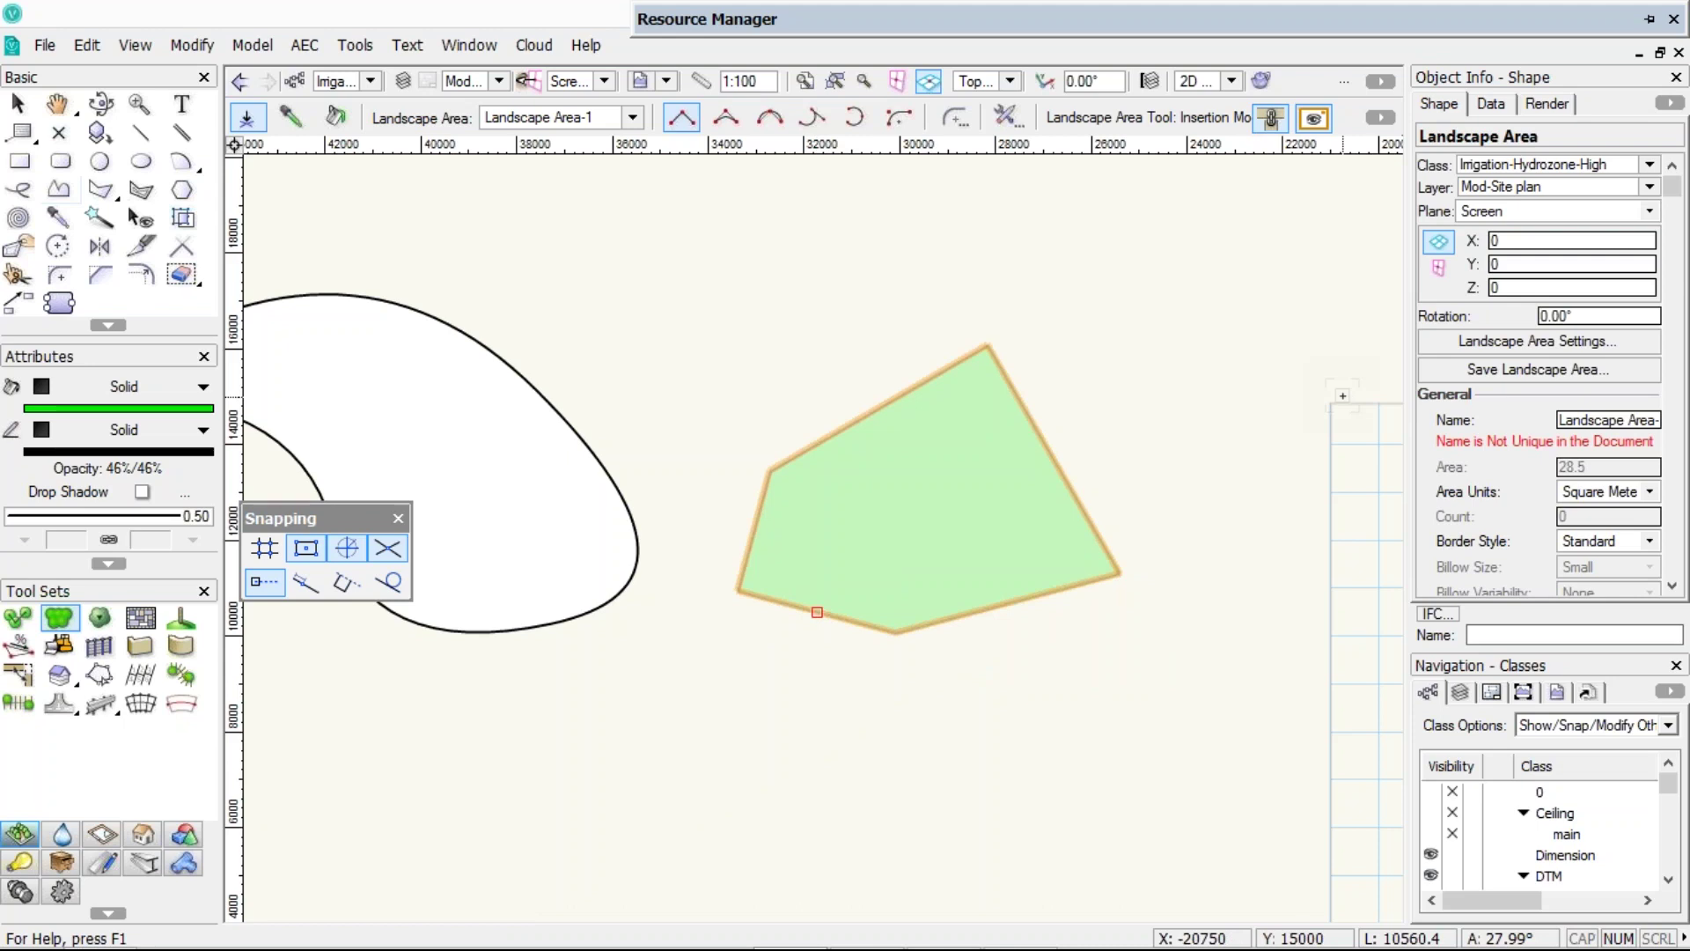
- Set the new landscape area's Tag Display to Right
{"action": "scroll", "coordinate": [1648, 409], "scroll_direction": "down", "scroll_amount": 5}
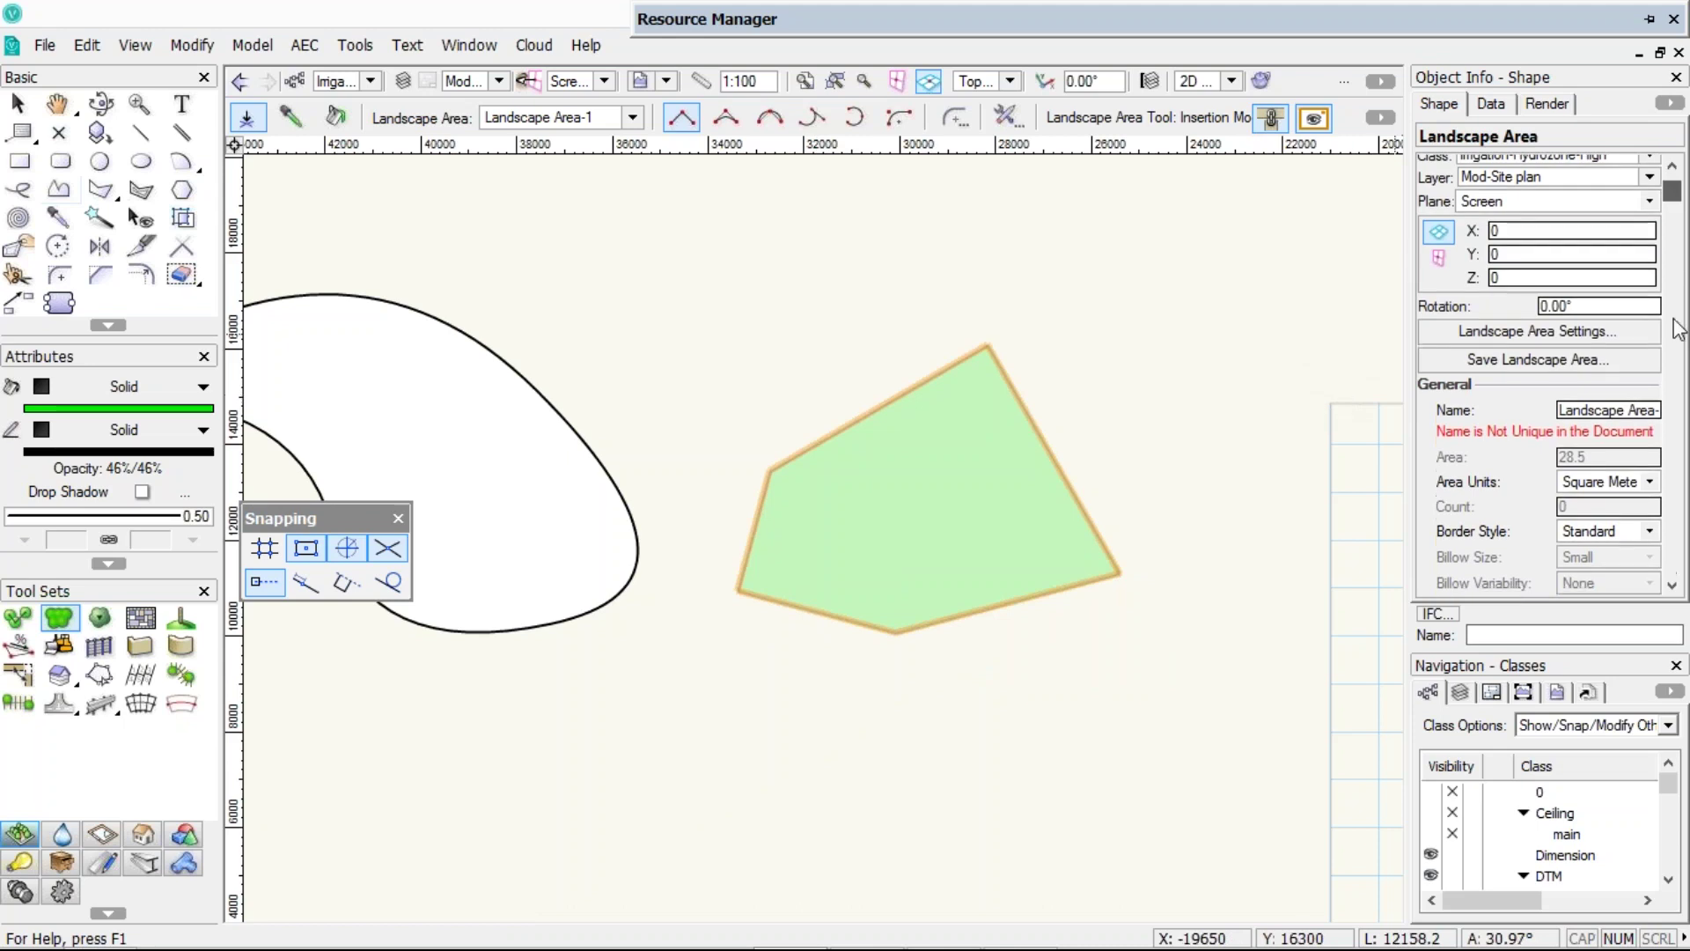
{"action": "scroll", "coordinate": [1636, 427], "scroll_direction": "down", "scroll_amount": 2}
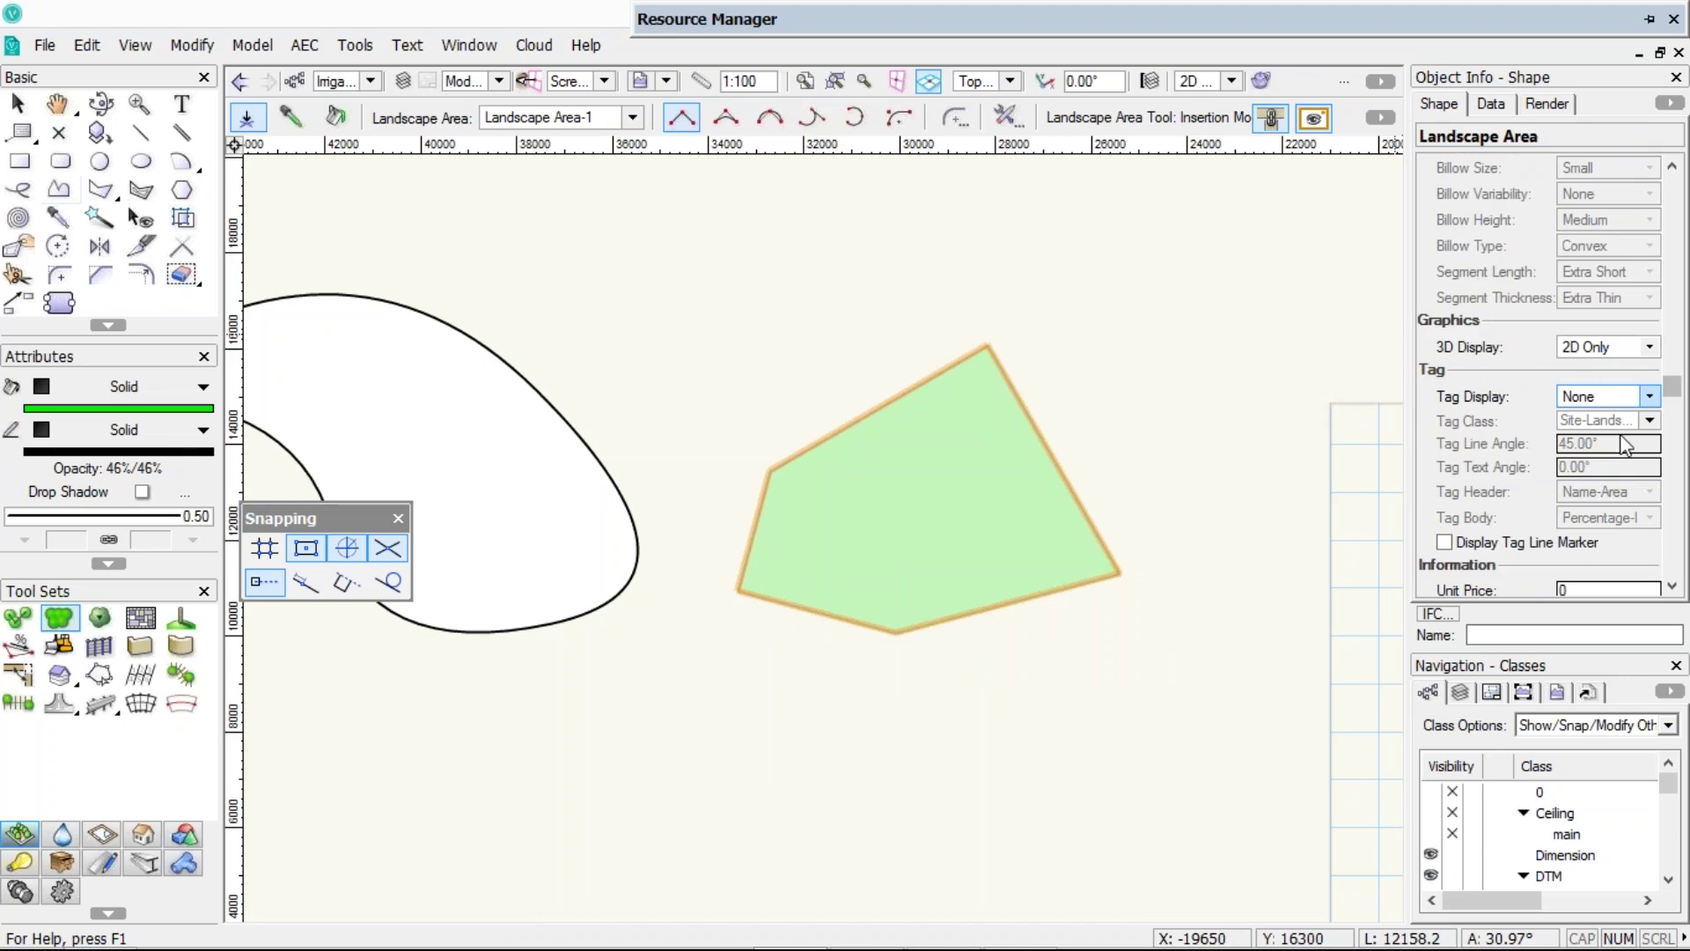
{"action": "left_click", "coordinate": [1622, 397]}
{"action": "left_click", "coordinate": [1621, 440]}
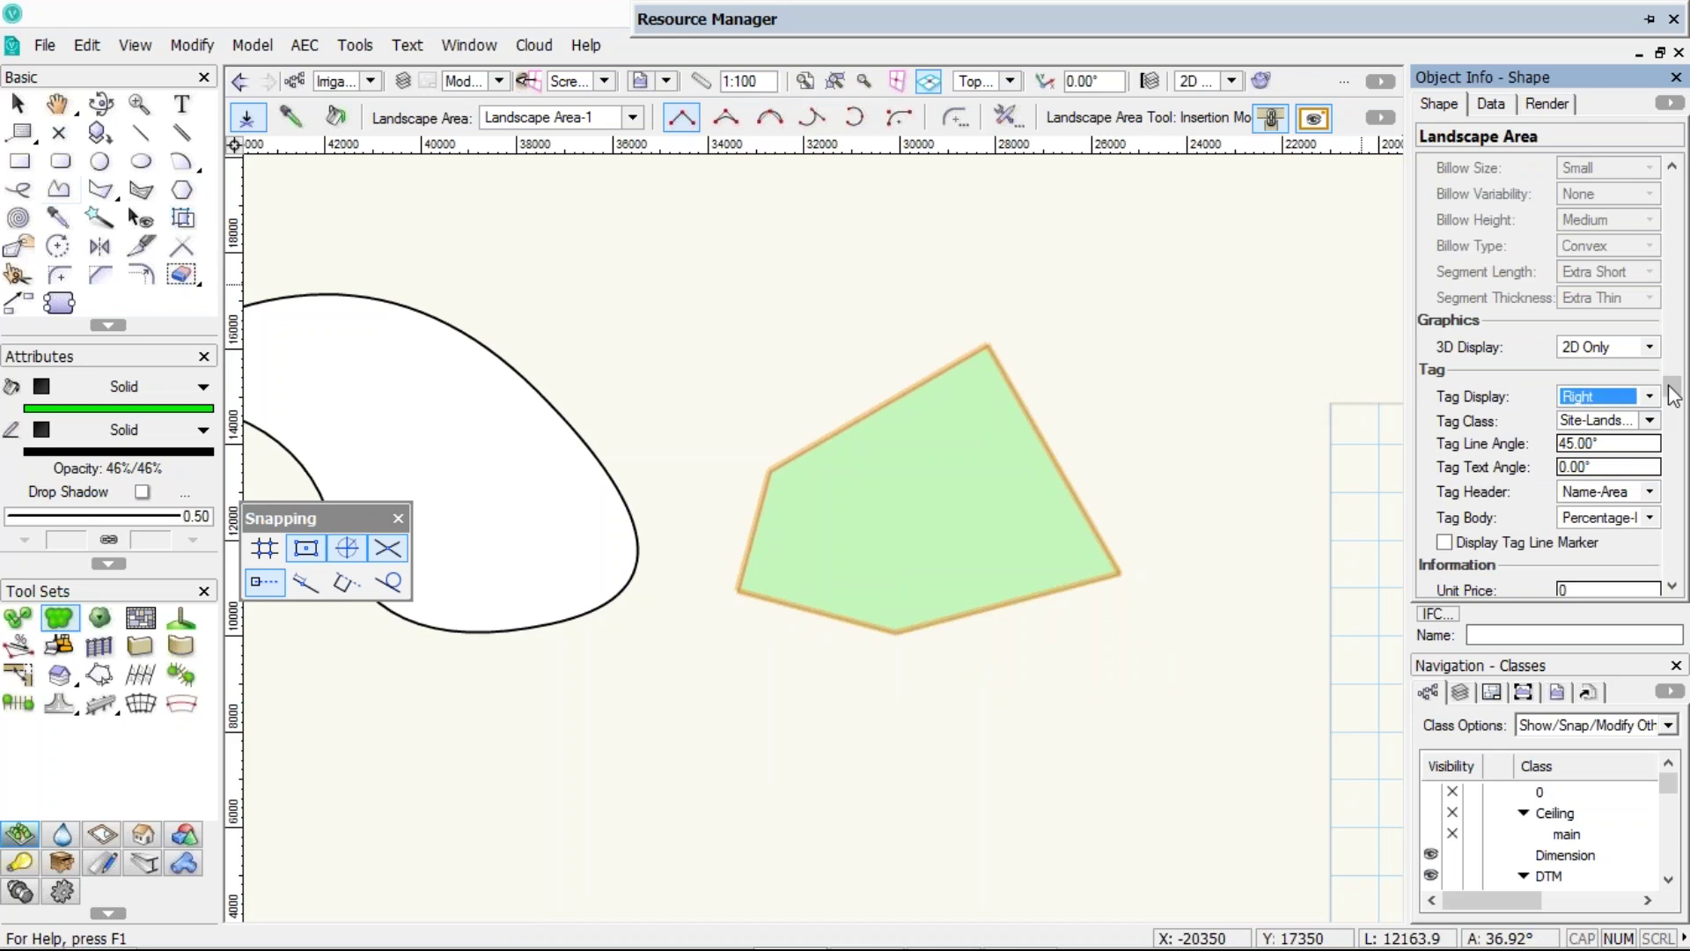
{"action": "left_click_drag", "start_coordinate": [1670, 388], "coordinate": [1670, 309]}
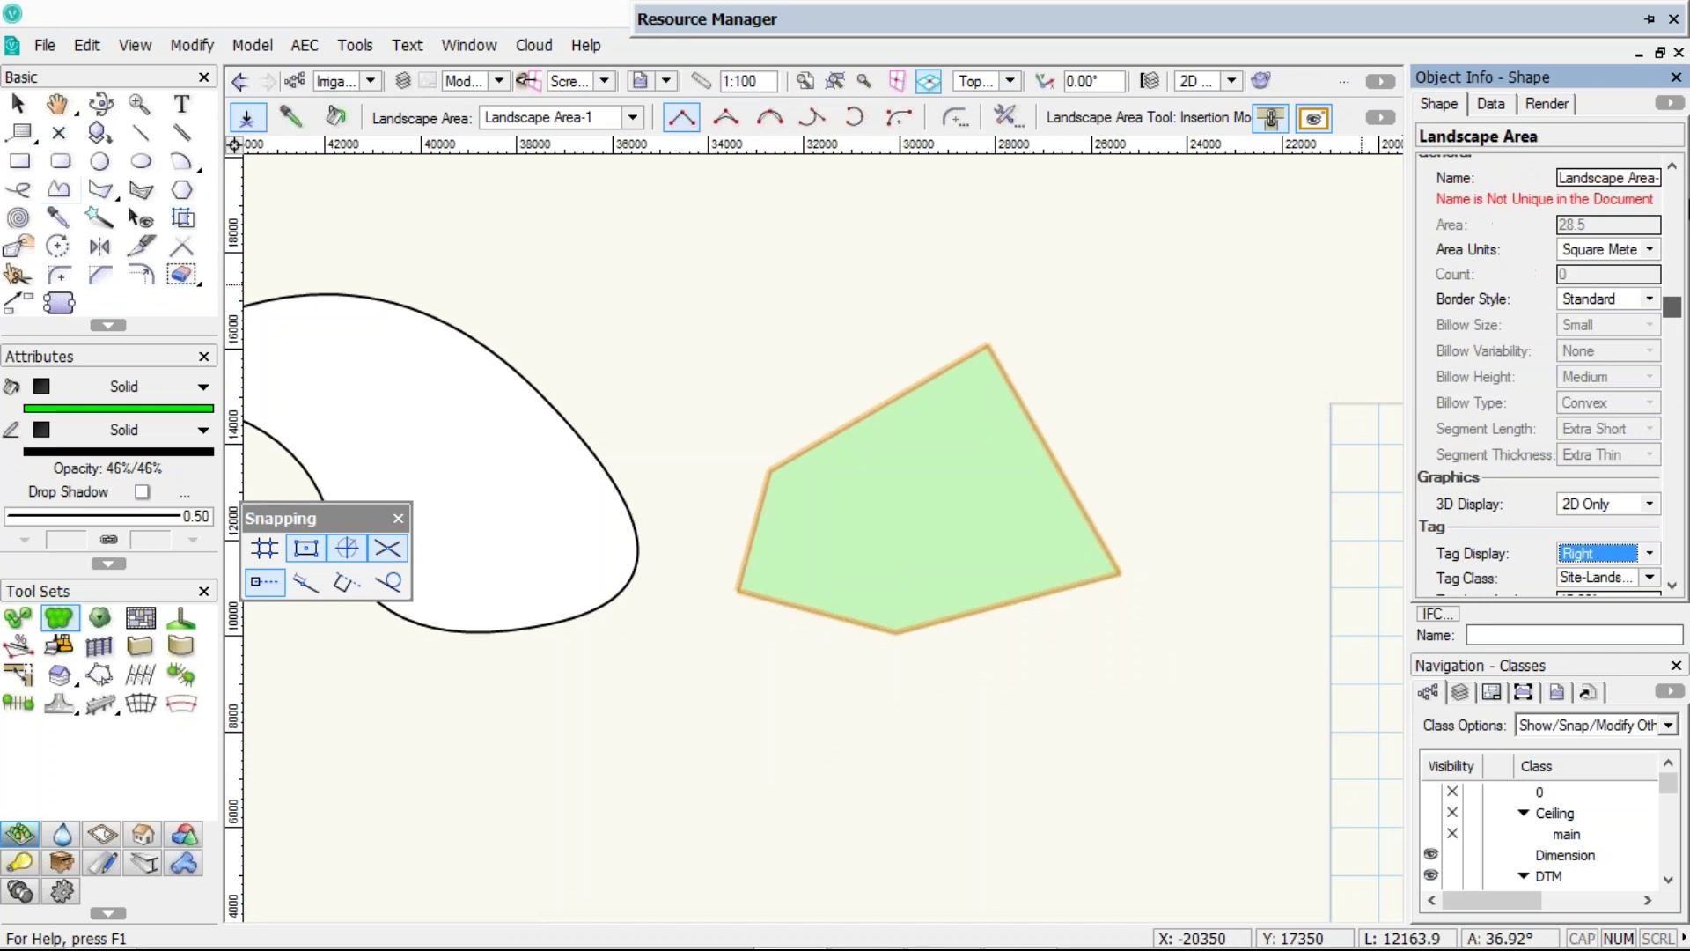
{"action": "left_click_drag", "start_coordinate": [1689, 201], "coordinate": [1685, 209]}
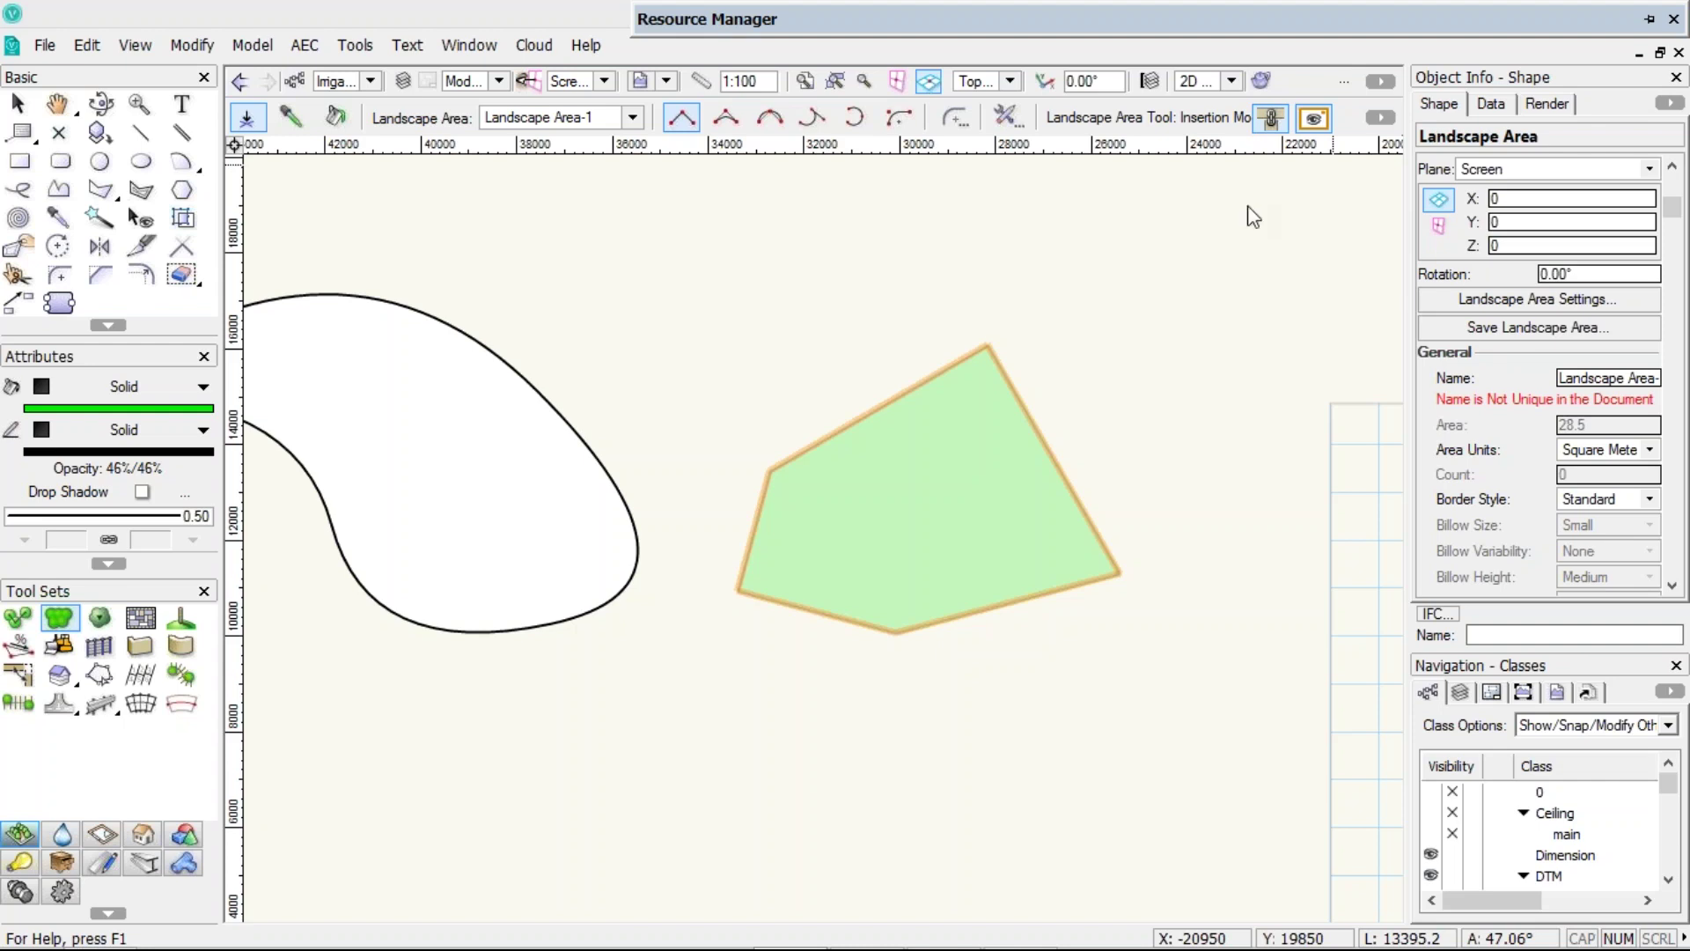
- Activate the Plant tool, open the DaCu-Plant definition from its preferences, and review the insertion options and plant data fields
{"action": "left_click", "coordinate": [1008, 118]}
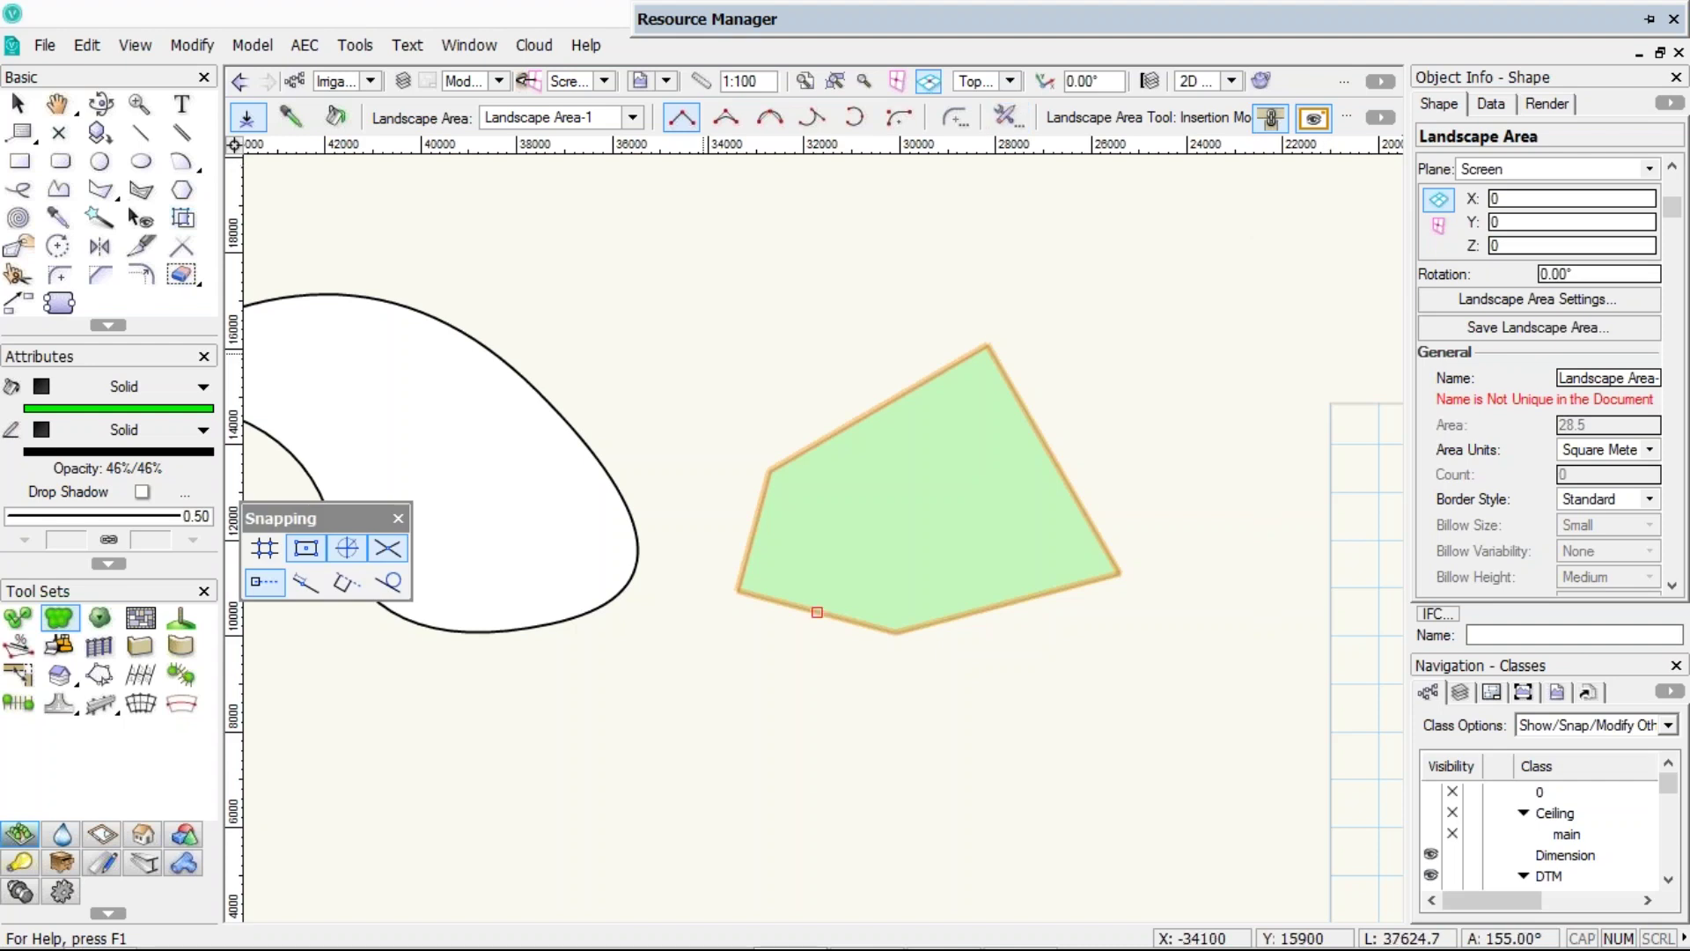
{"action": "left_click", "coordinate": [18, 619]}
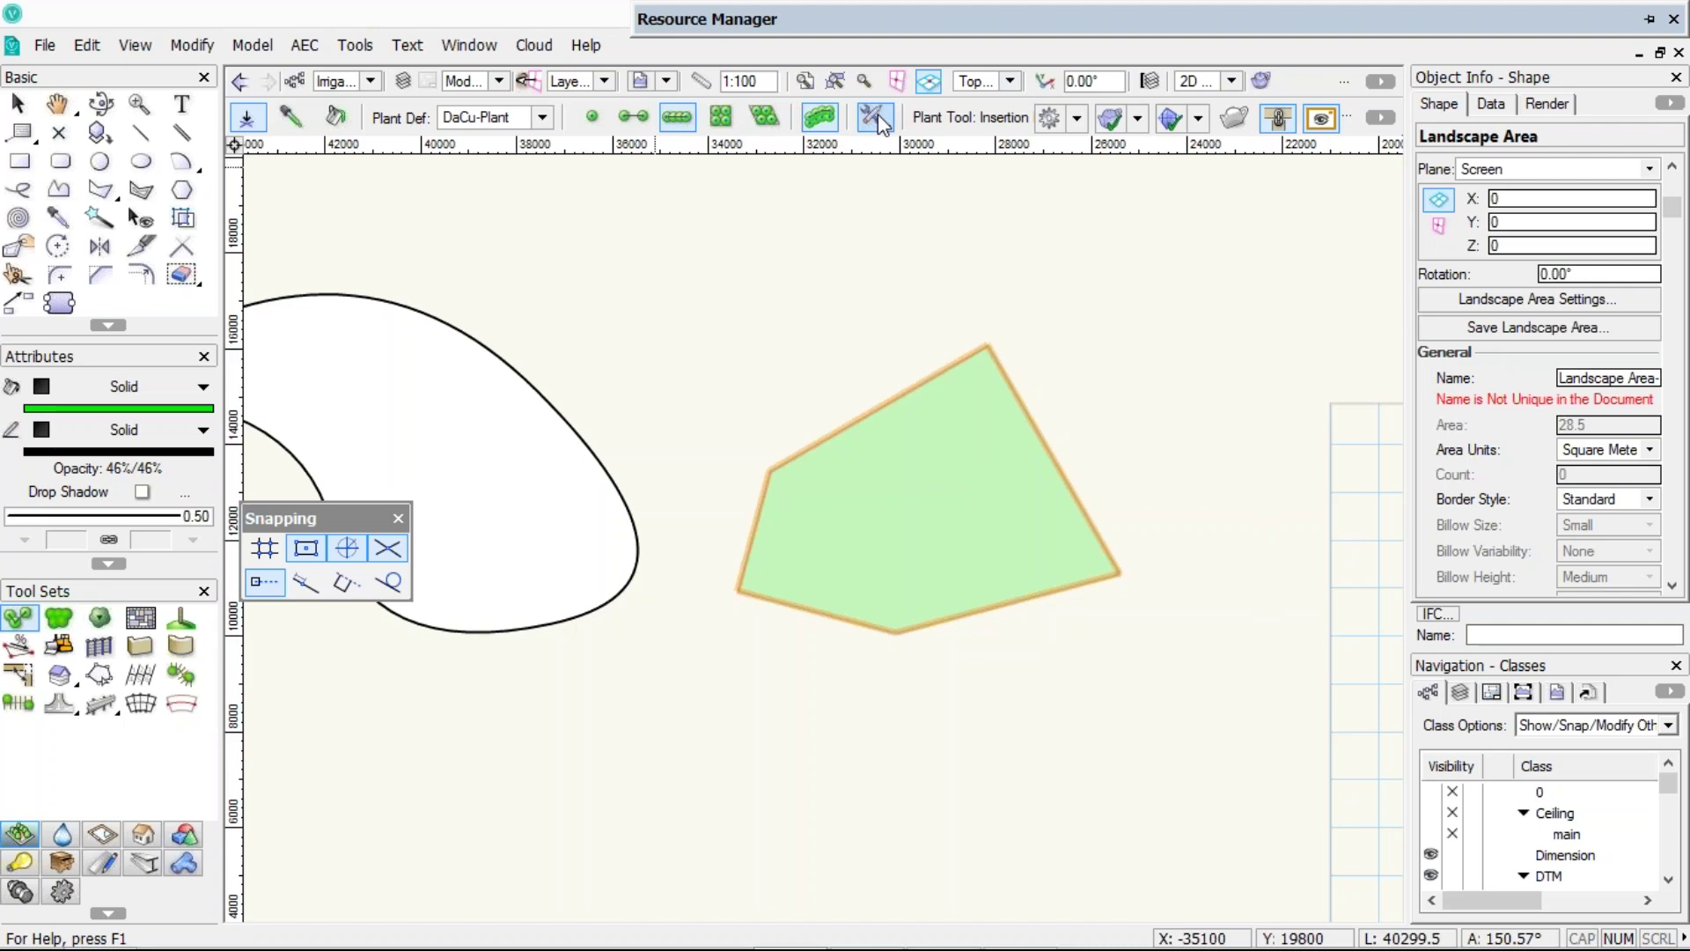
{"action": "left_click", "coordinate": [878, 114]}
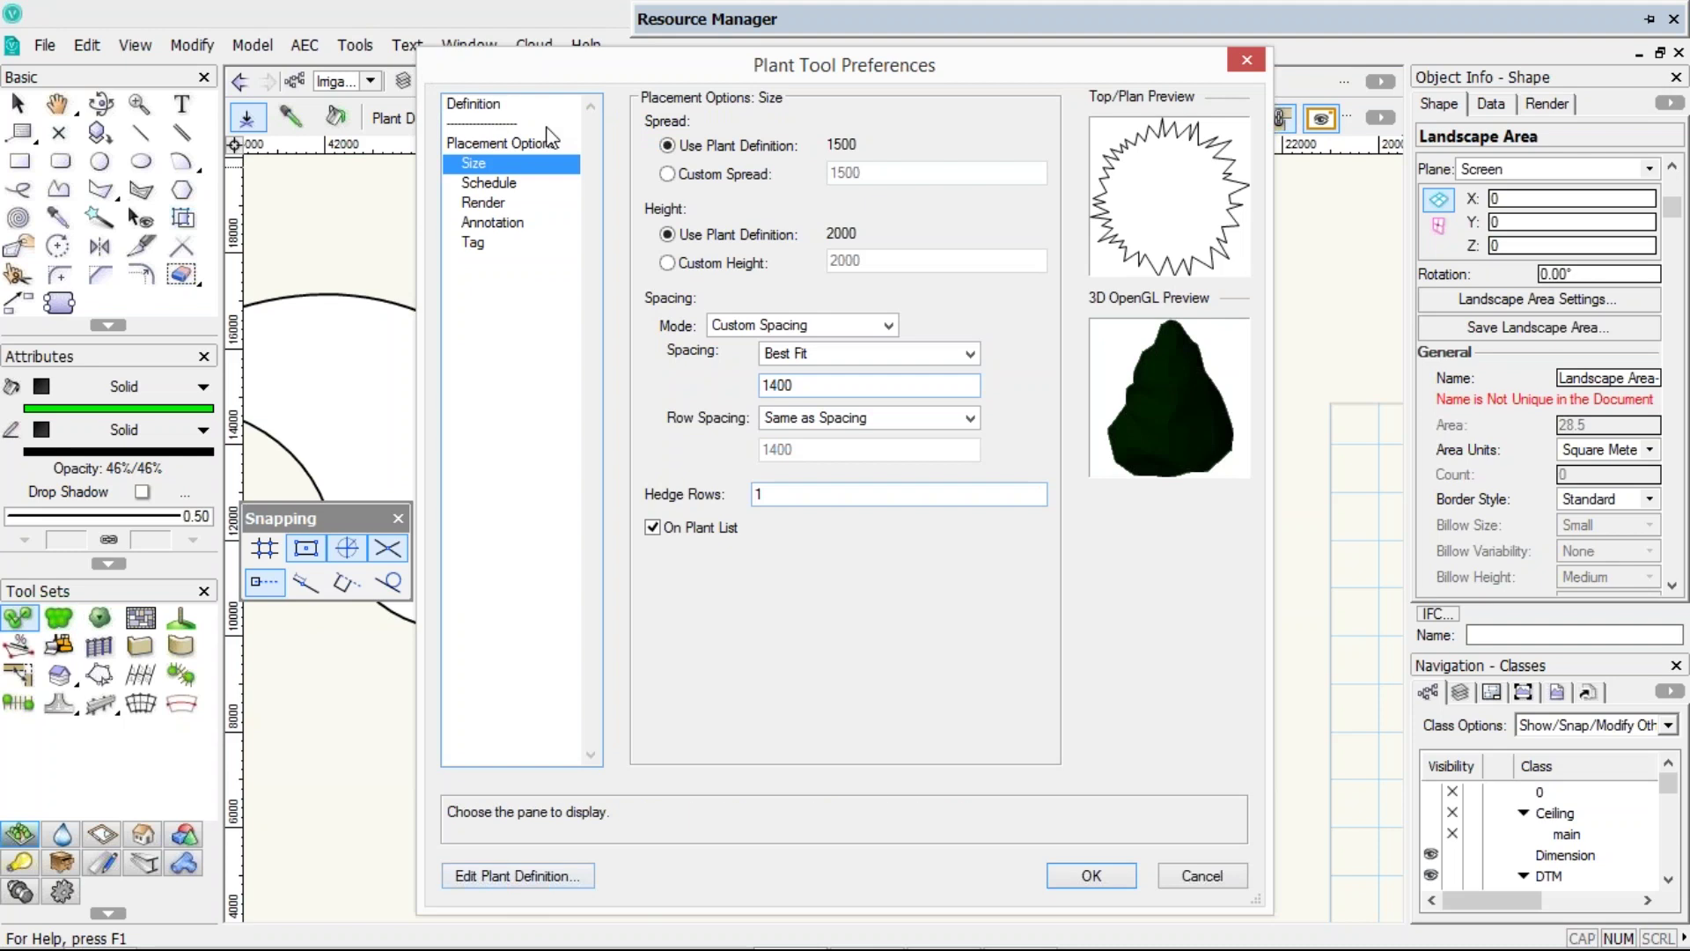
{"action": "left_click", "coordinate": [526, 106]}
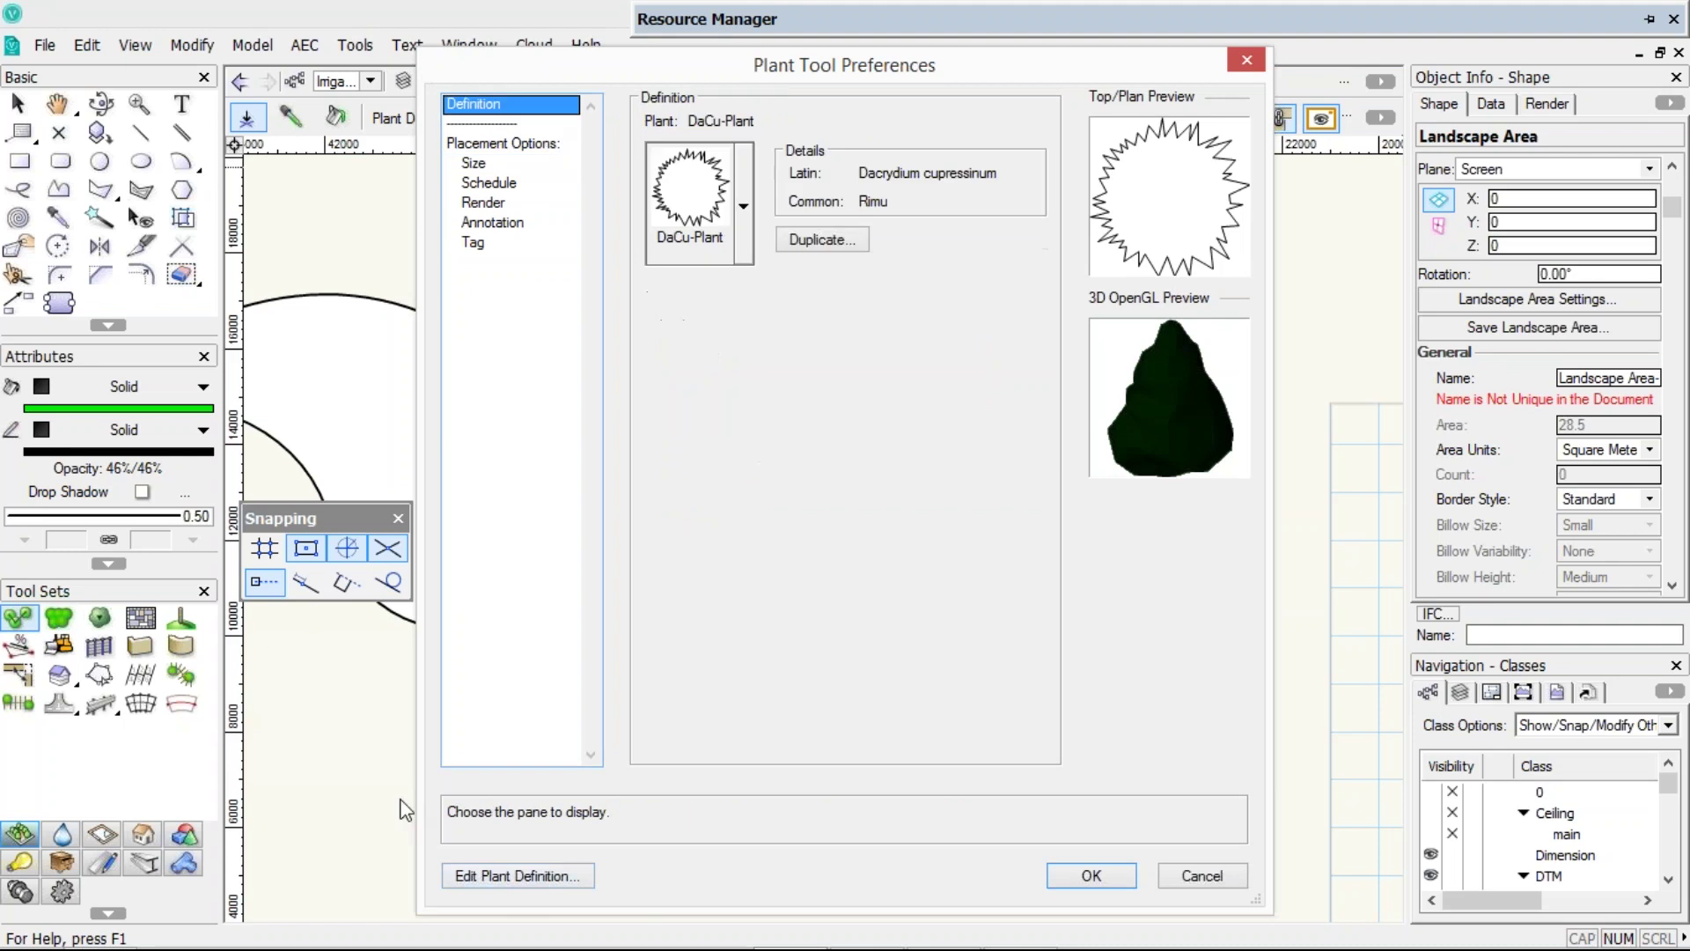
{"action": "left_click", "coordinate": [469, 881]}
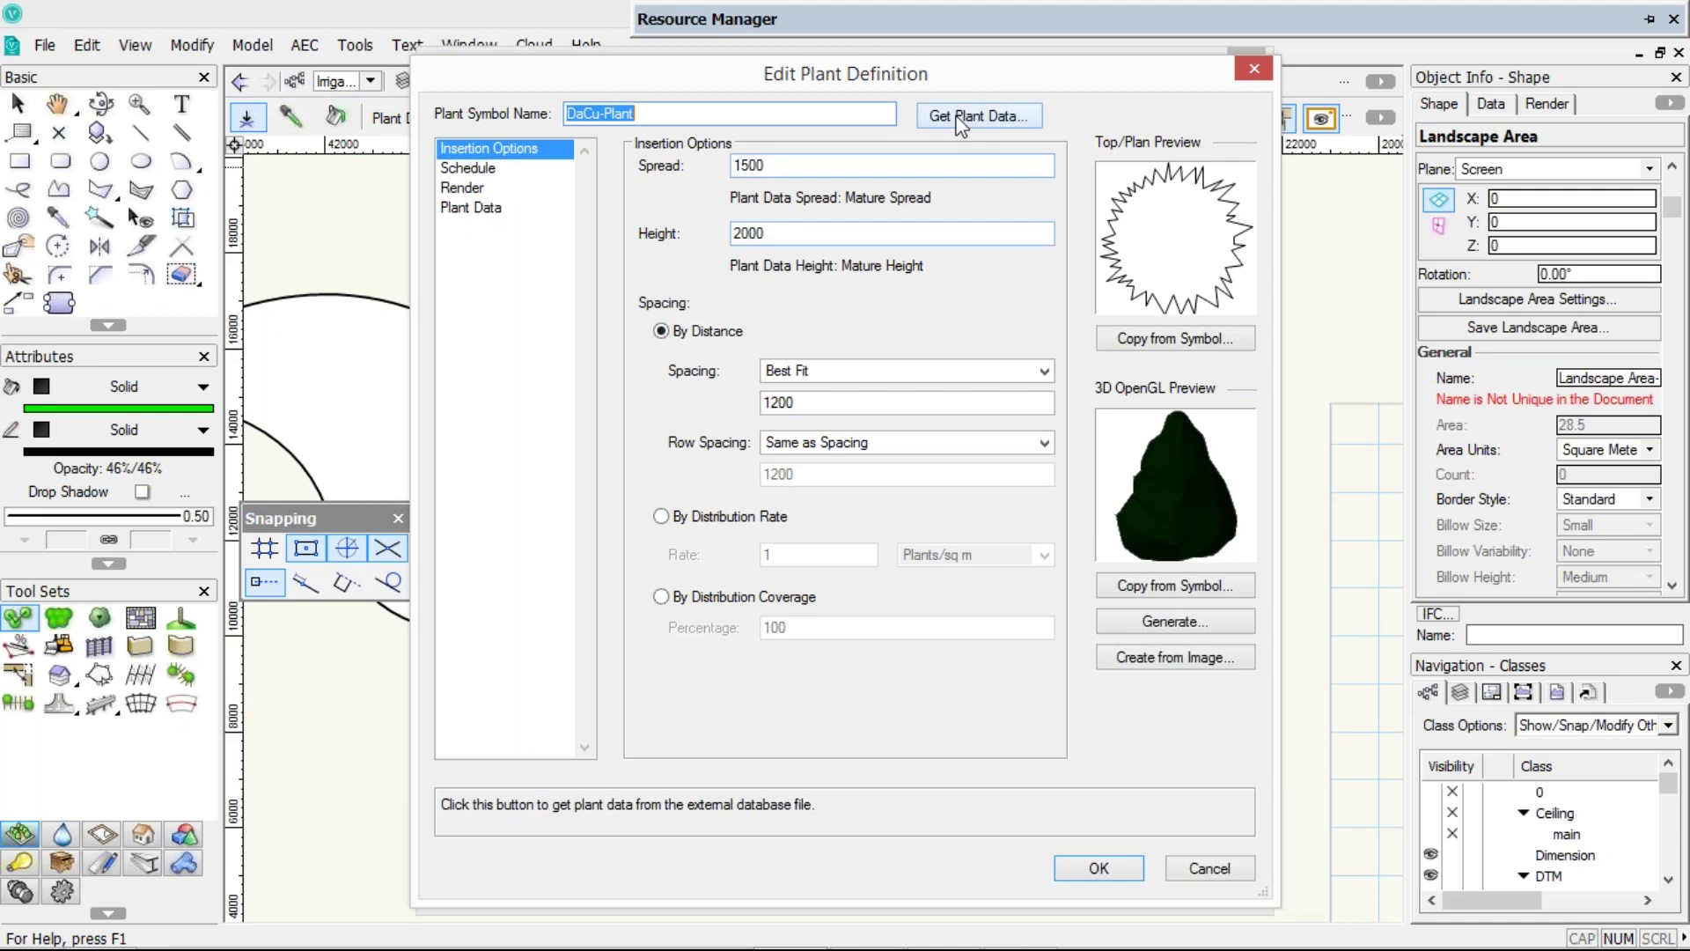
{"action": "left_click", "coordinate": [493, 209]}
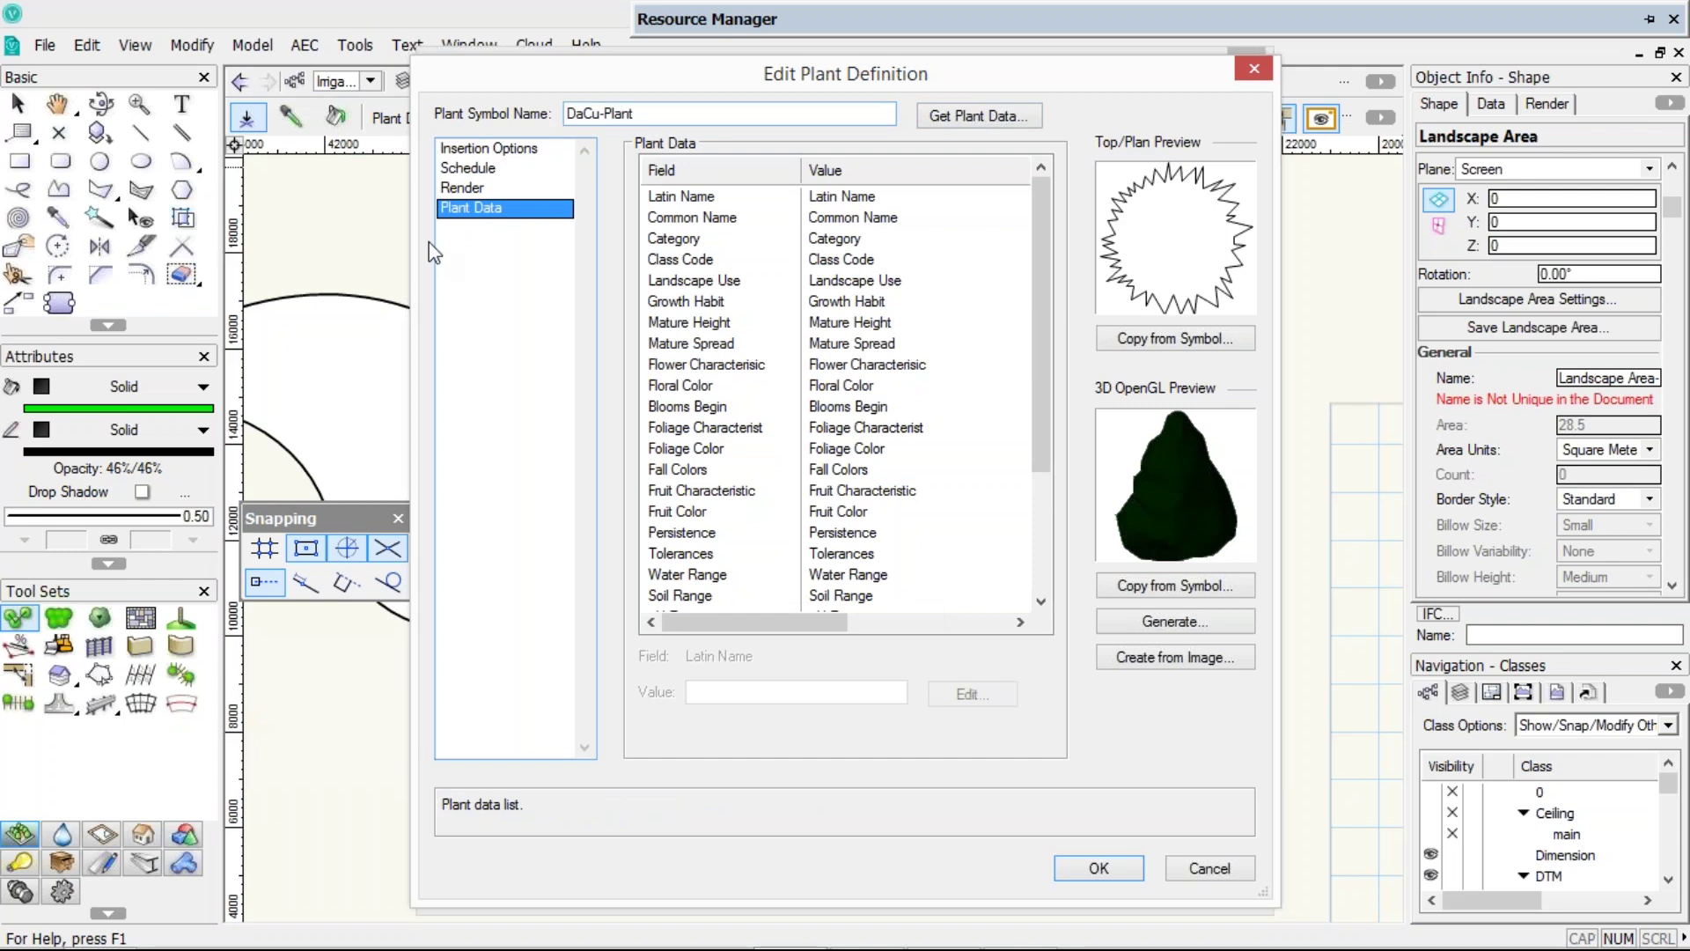
- Preview the Cone, Volume 3, Volume 2, Volume 1 and Shell 2 canopy shapes for generating DaCu-Plant's 3D geometry, discarding all changes
{"action": "left_click", "coordinate": [1176, 622]}
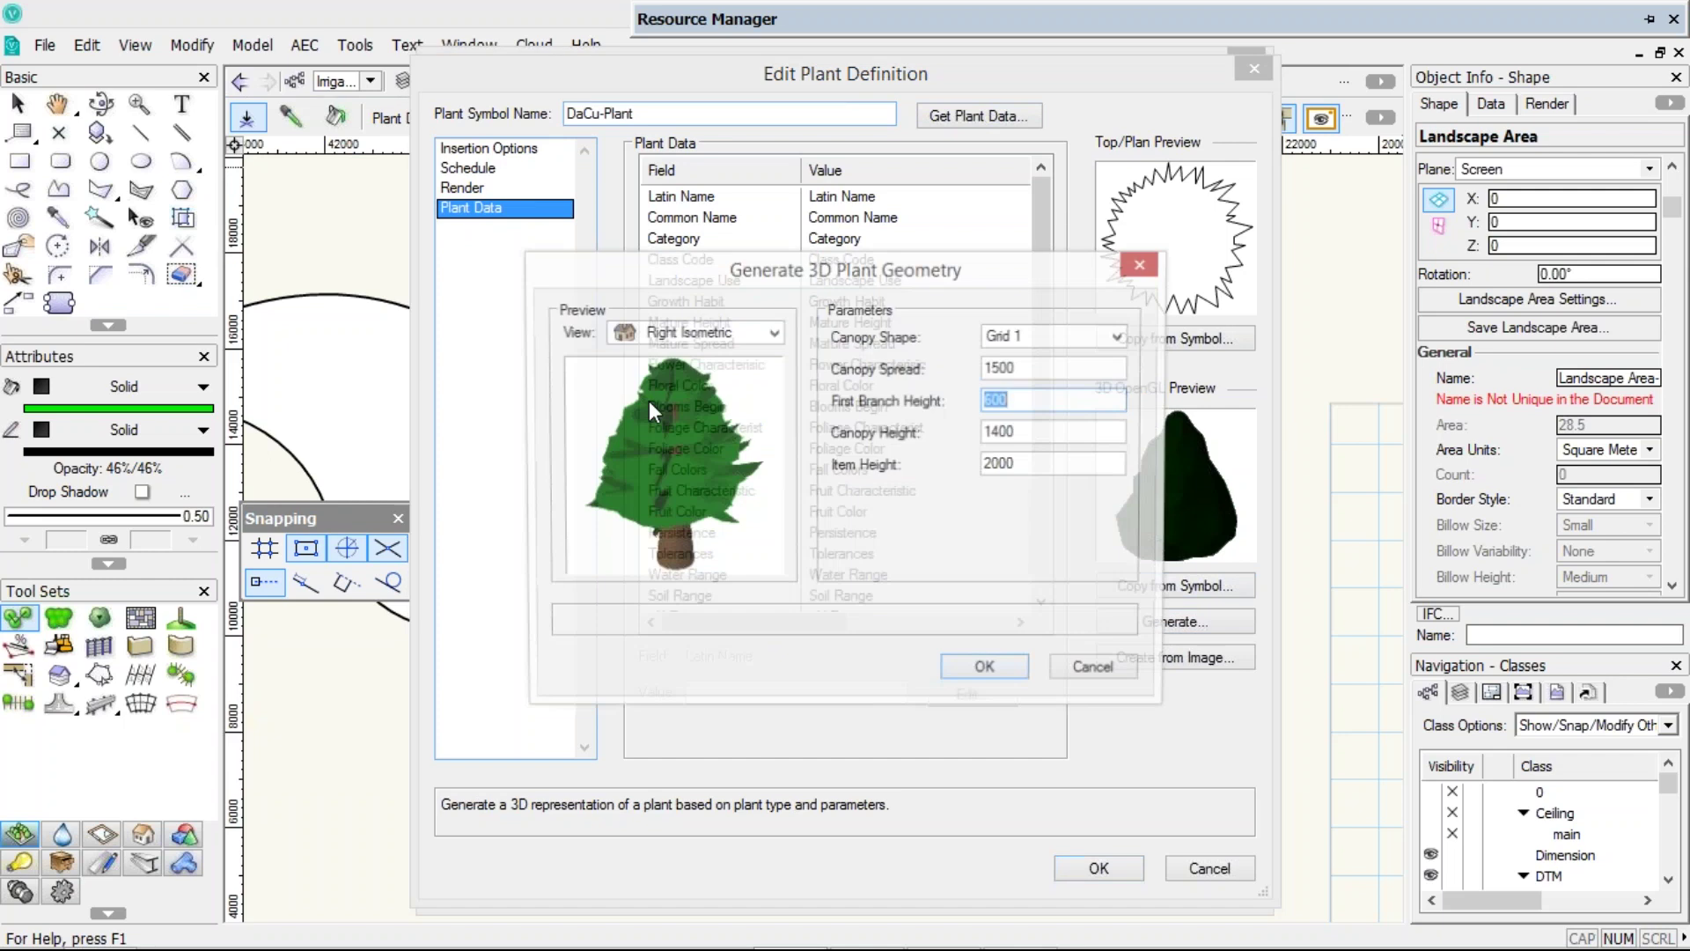
{"action": "left_click", "coordinate": [1056, 335]}
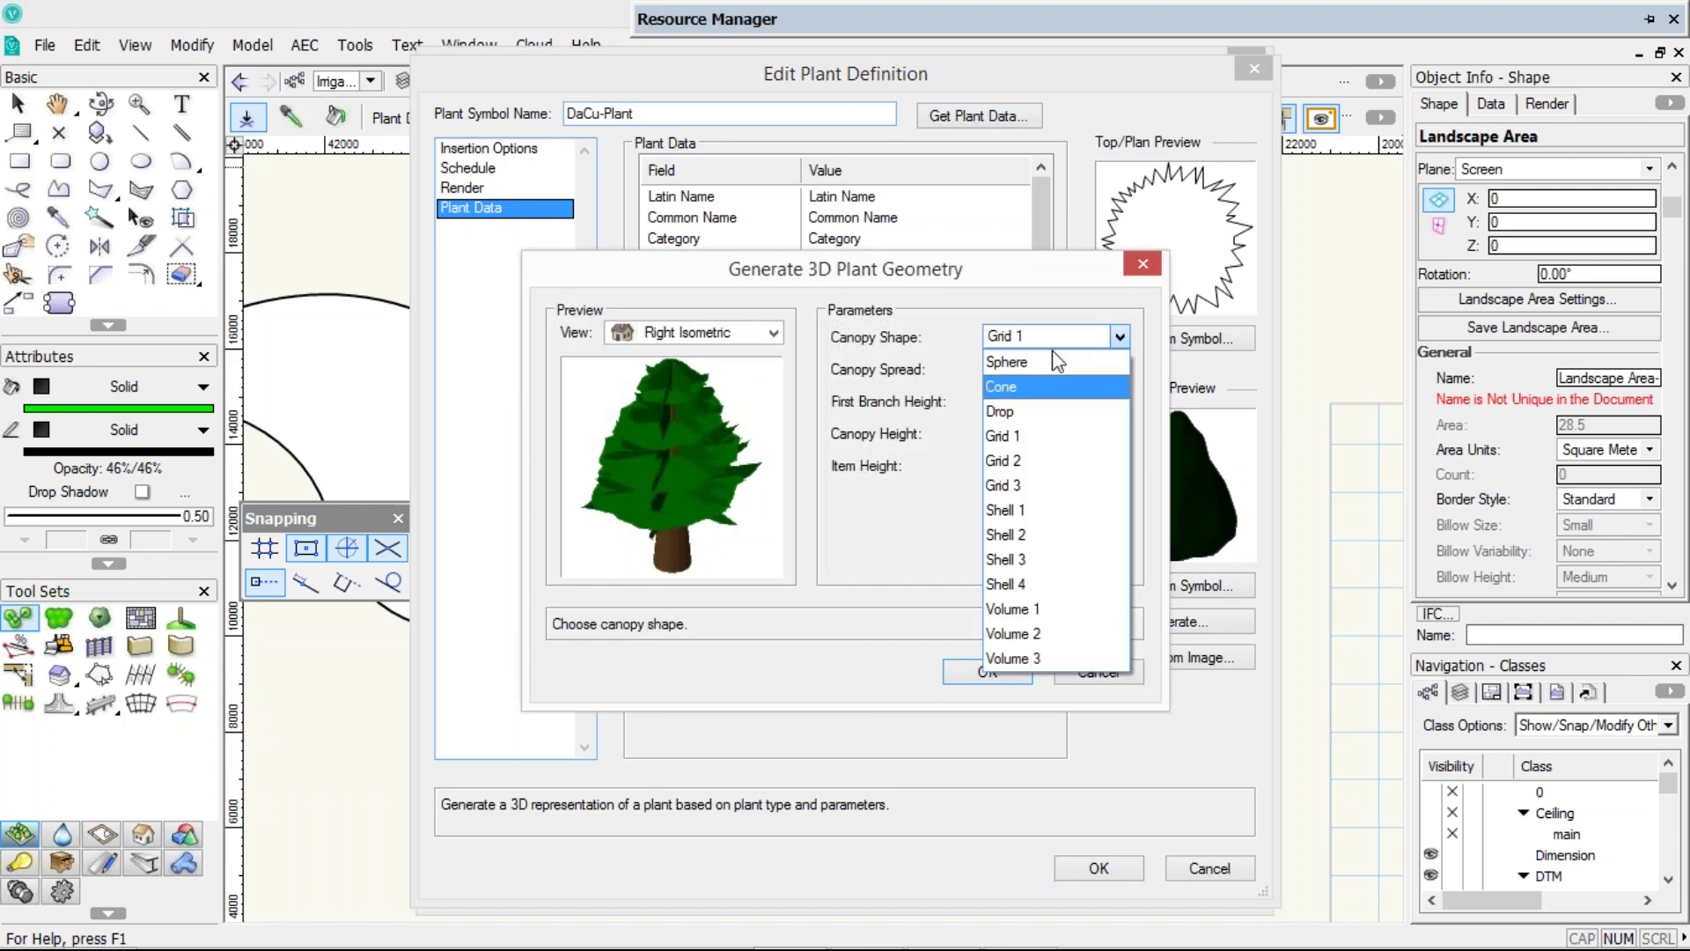
{"action": "left_click", "coordinate": [1012, 386]}
{"action": "left_click", "coordinate": [1056, 336]}
{"action": "left_click", "coordinate": [1013, 658]}
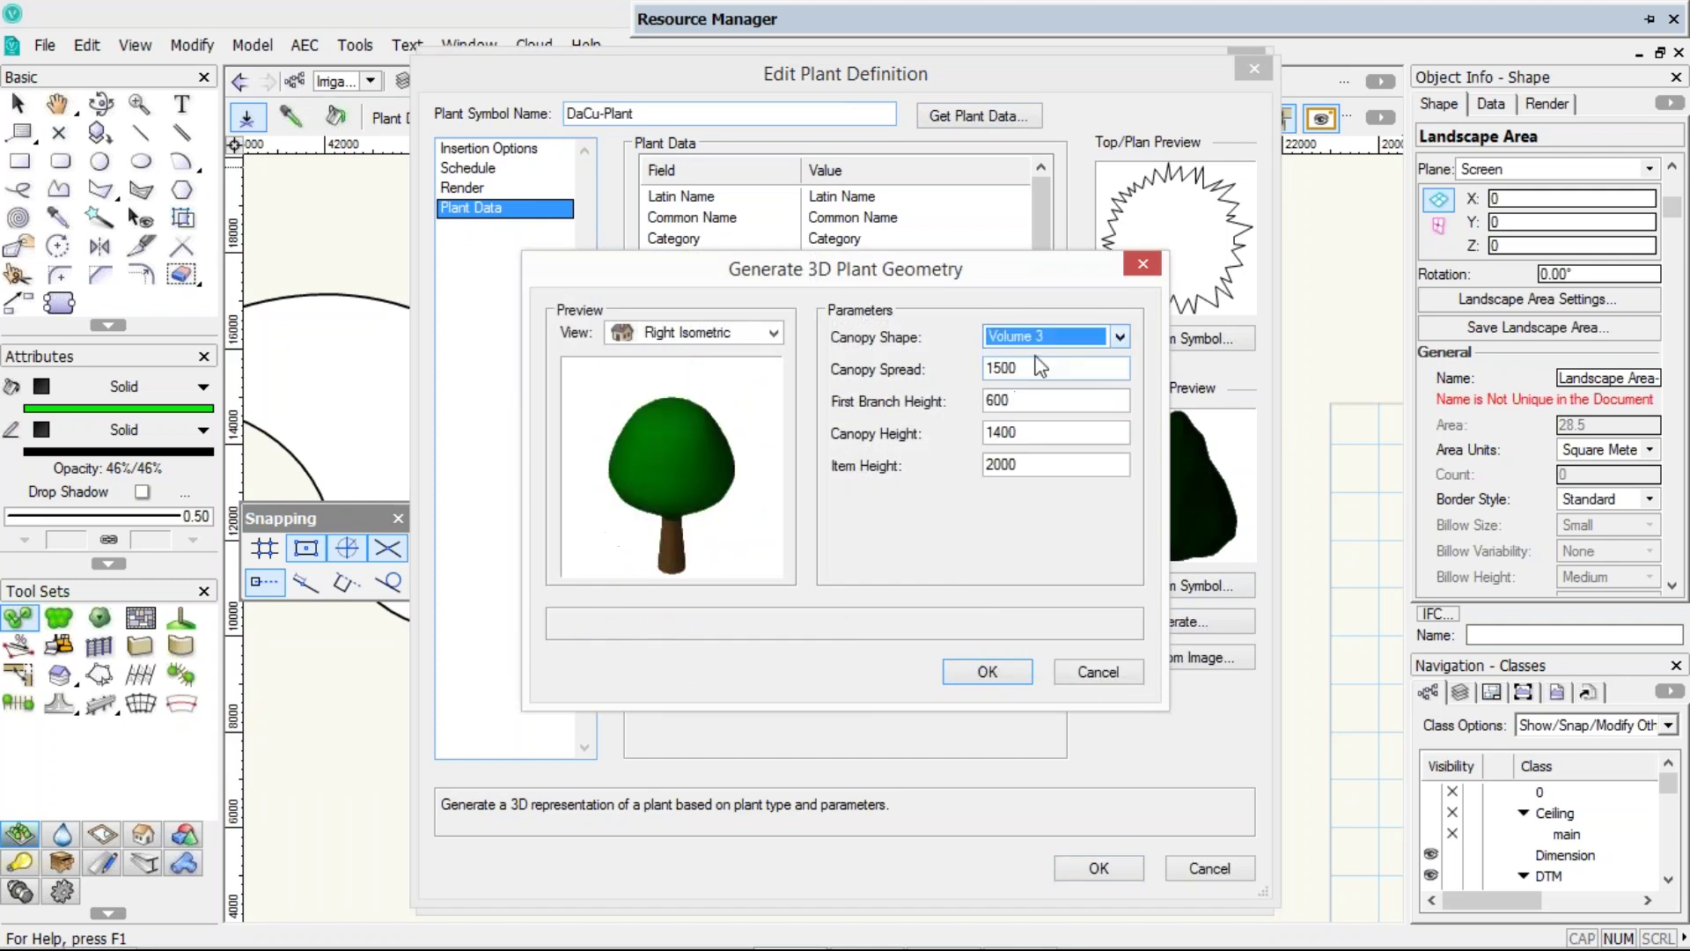
{"action": "left_click", "coordinate": [1048, 336]}
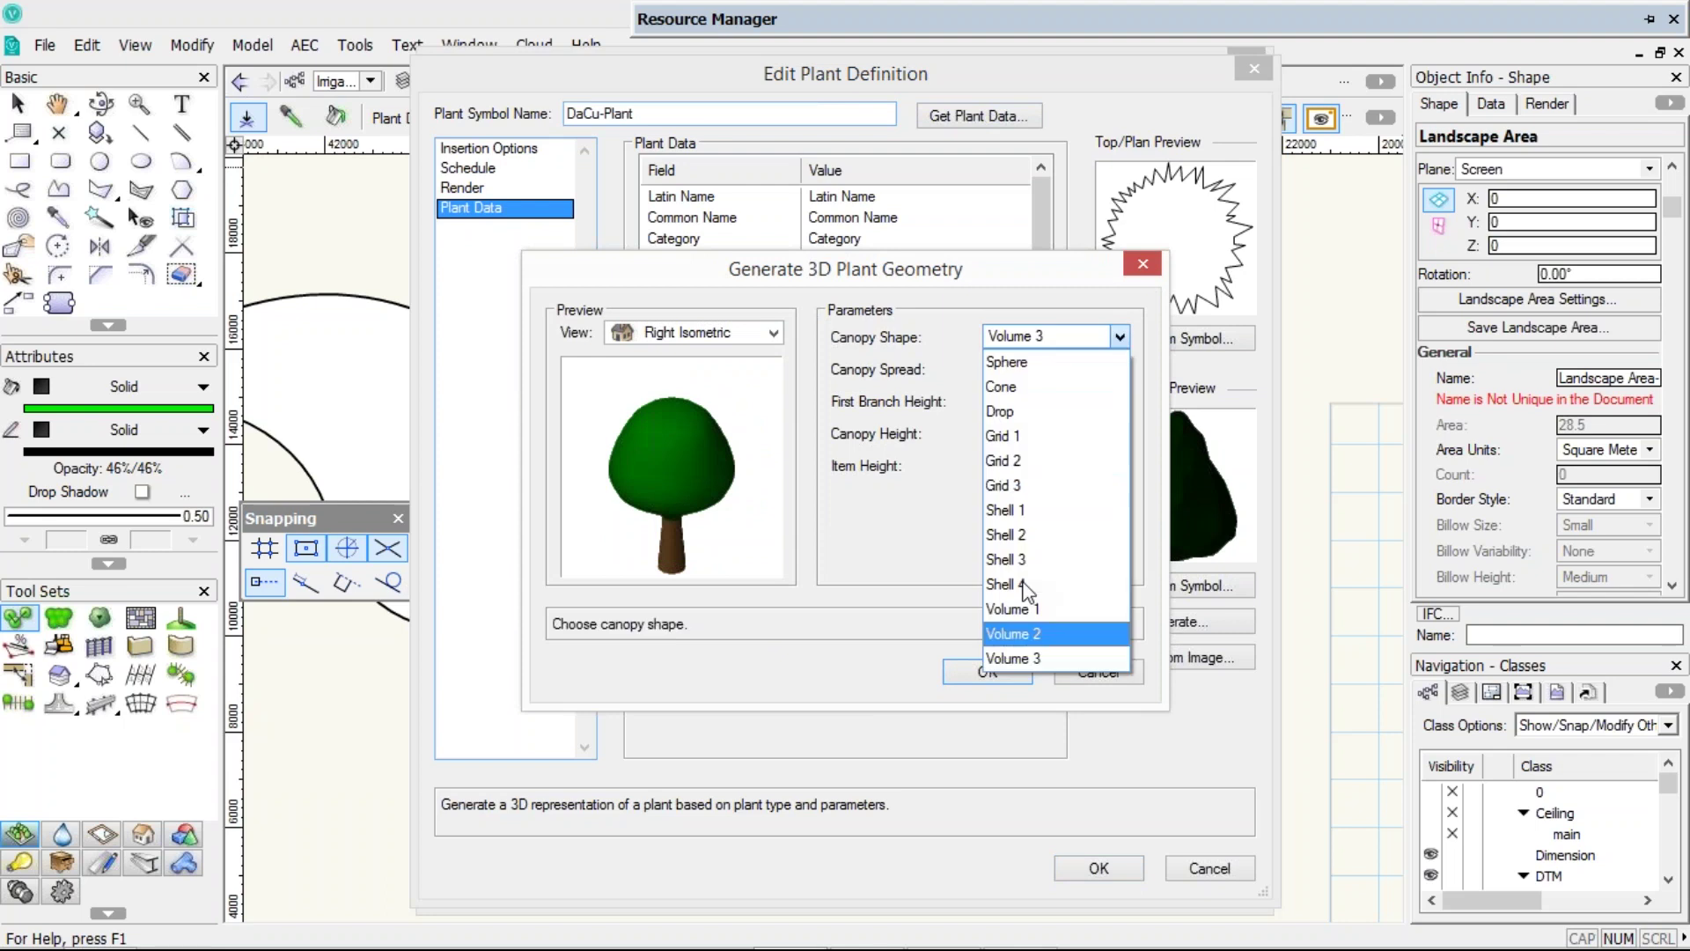
{"action": "left_click", "coordinate": [1021, 634]}
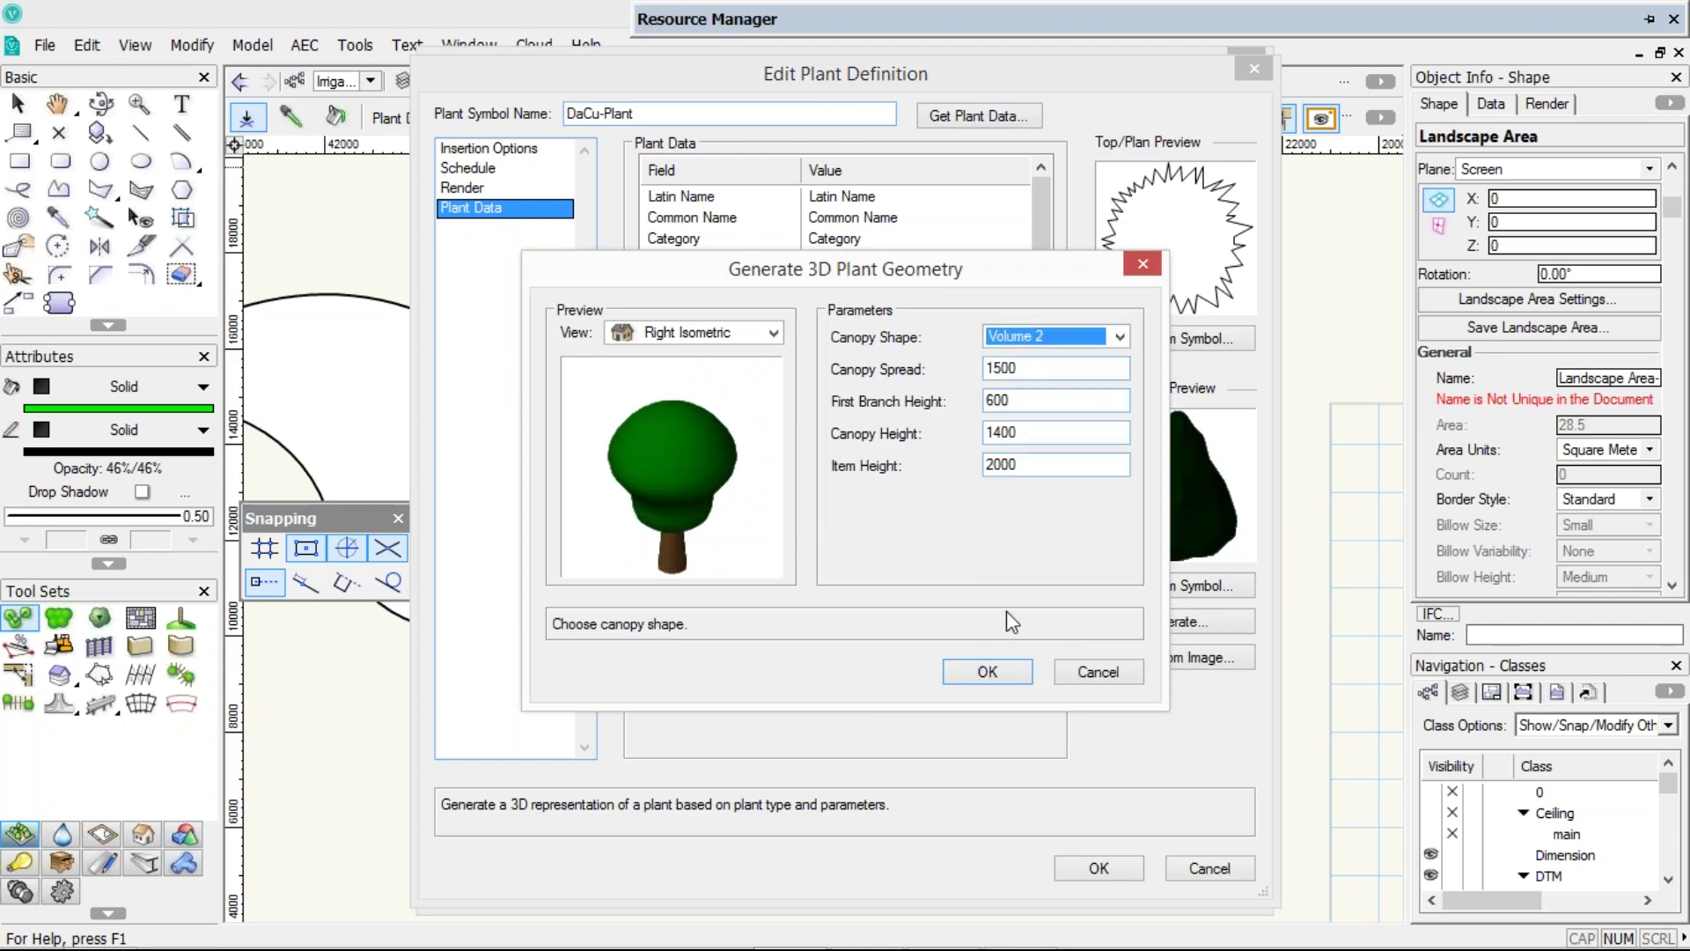
{"action": "key", "text": "alt+Down"}
{"action": "key", "text": "Return"}
{"action": "key", "text": "alt+Down"}
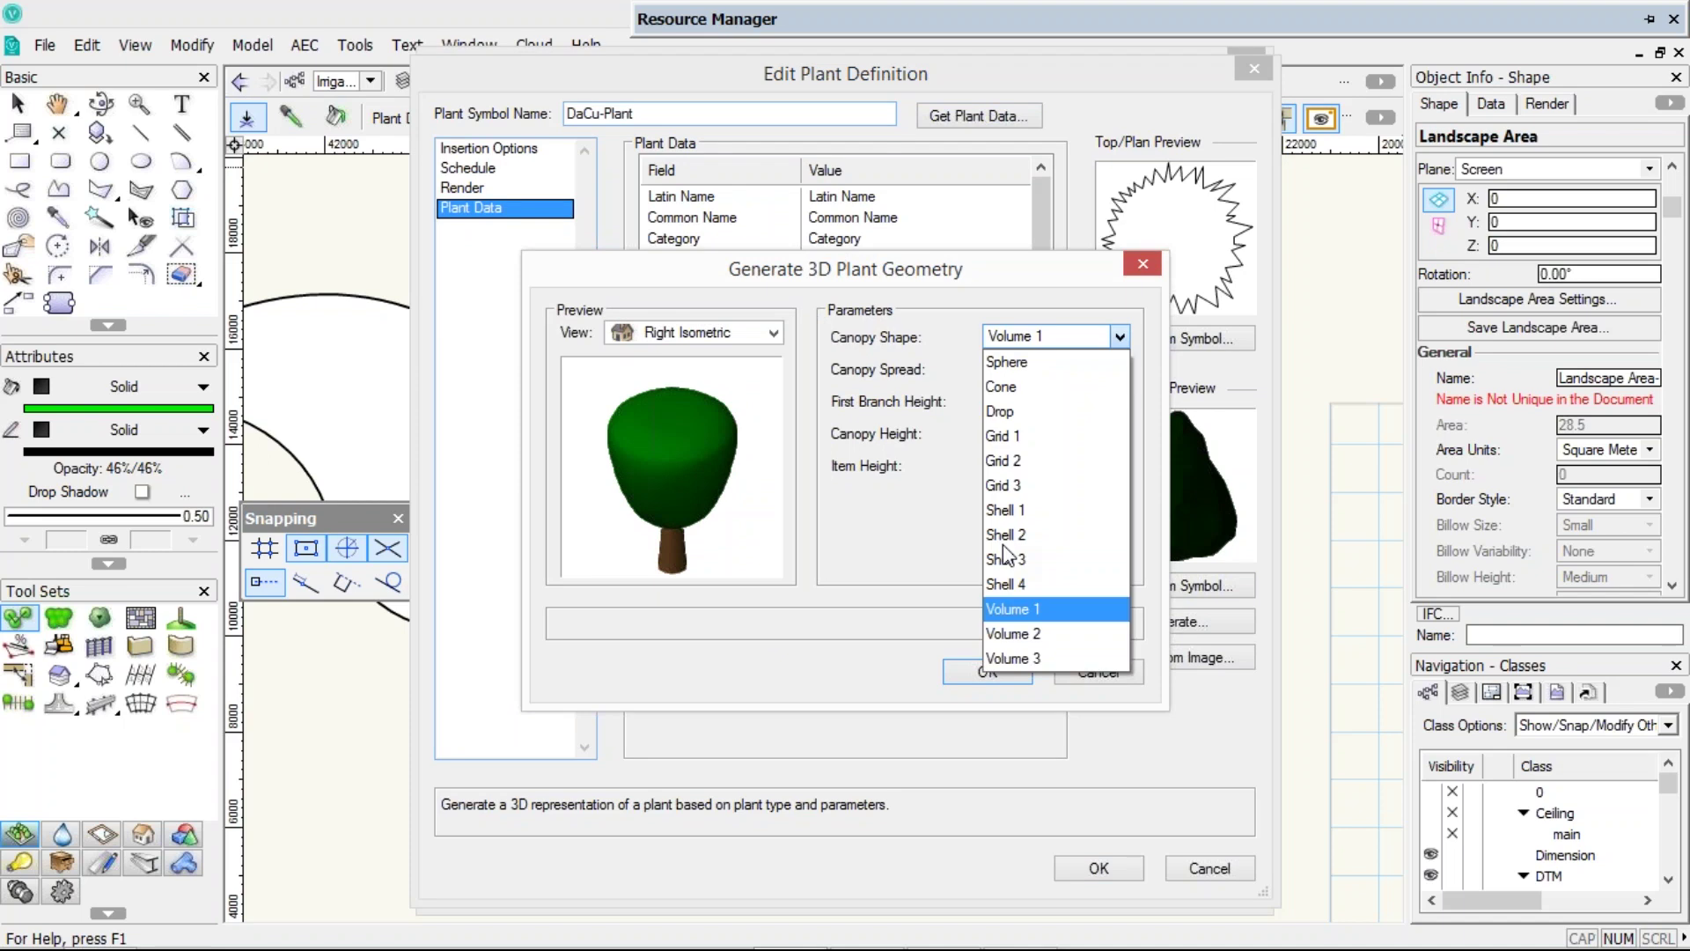
{"action": "left_click", "coordinate": [1004, 539]}
{"action": "left_click", "coordinate": [1107, 669]}
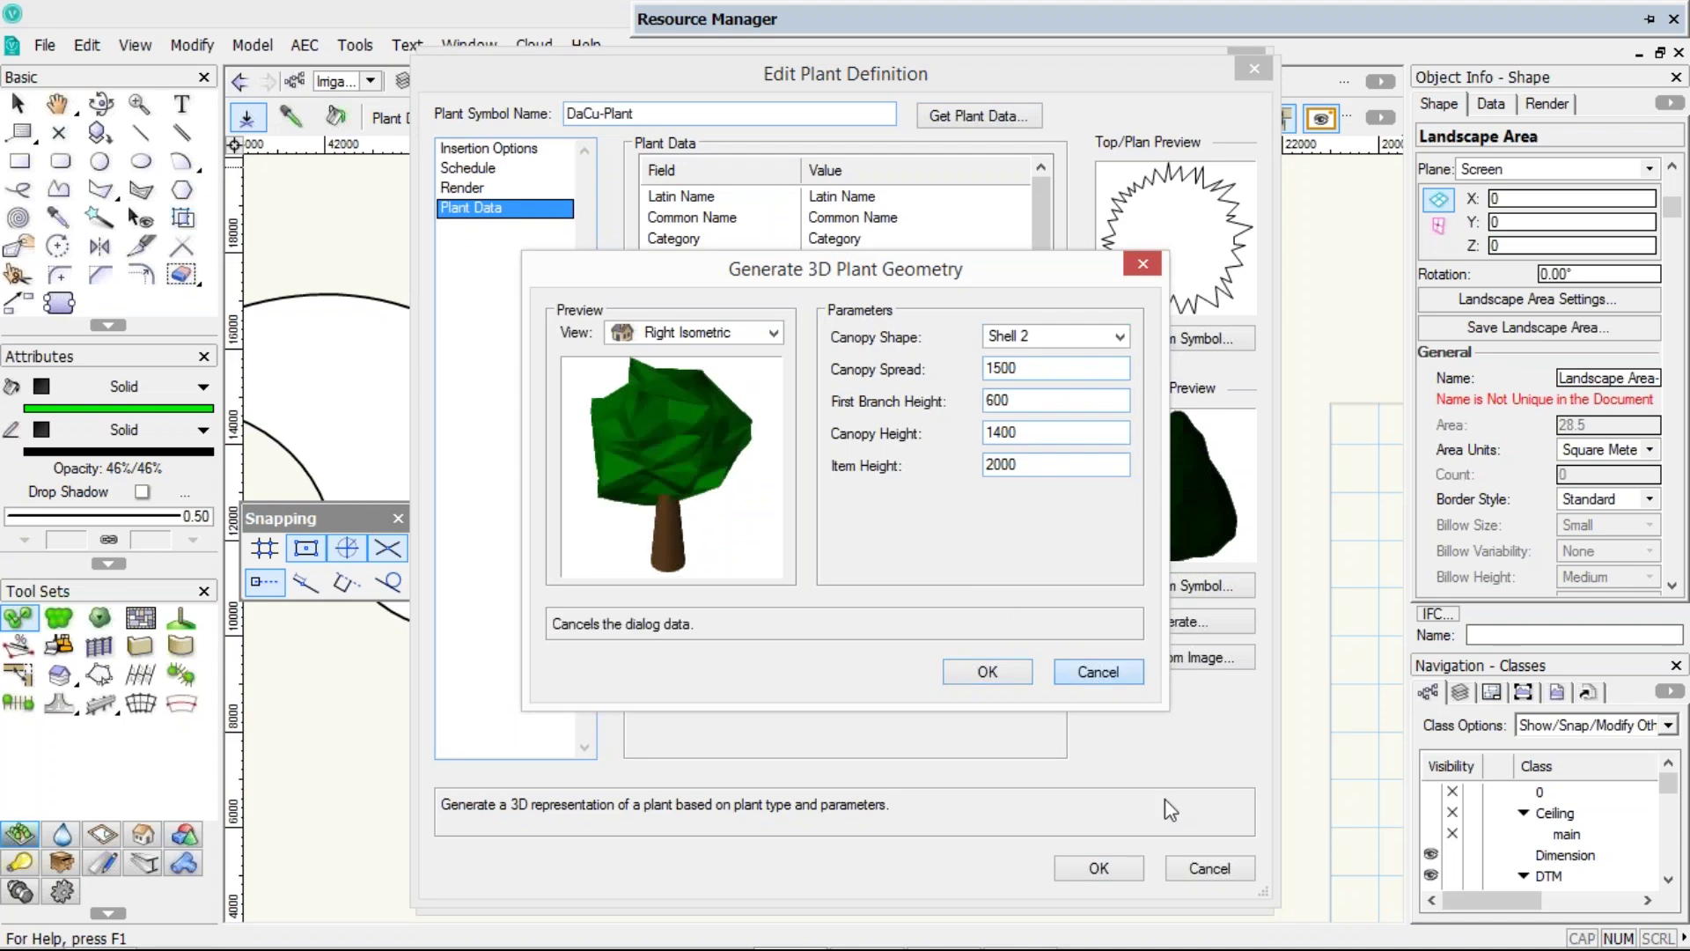
{"action": "left_click", "coordinate": [1204, 876]}
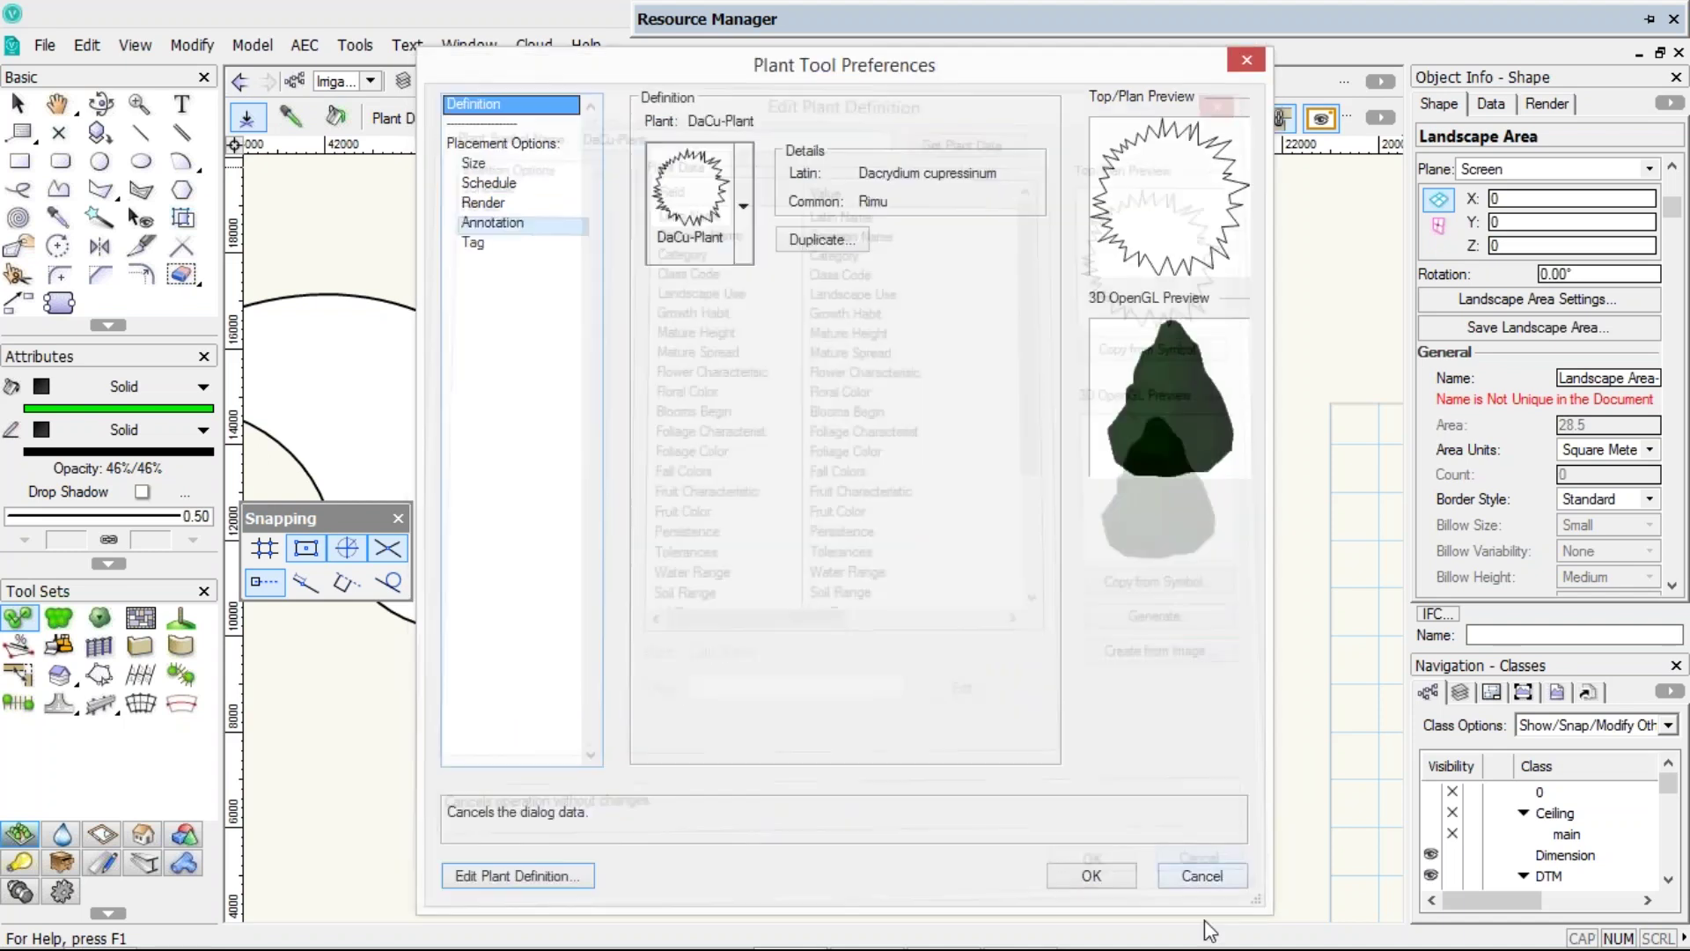
{"action": "left_click", "coordinate": [1205, 876]}
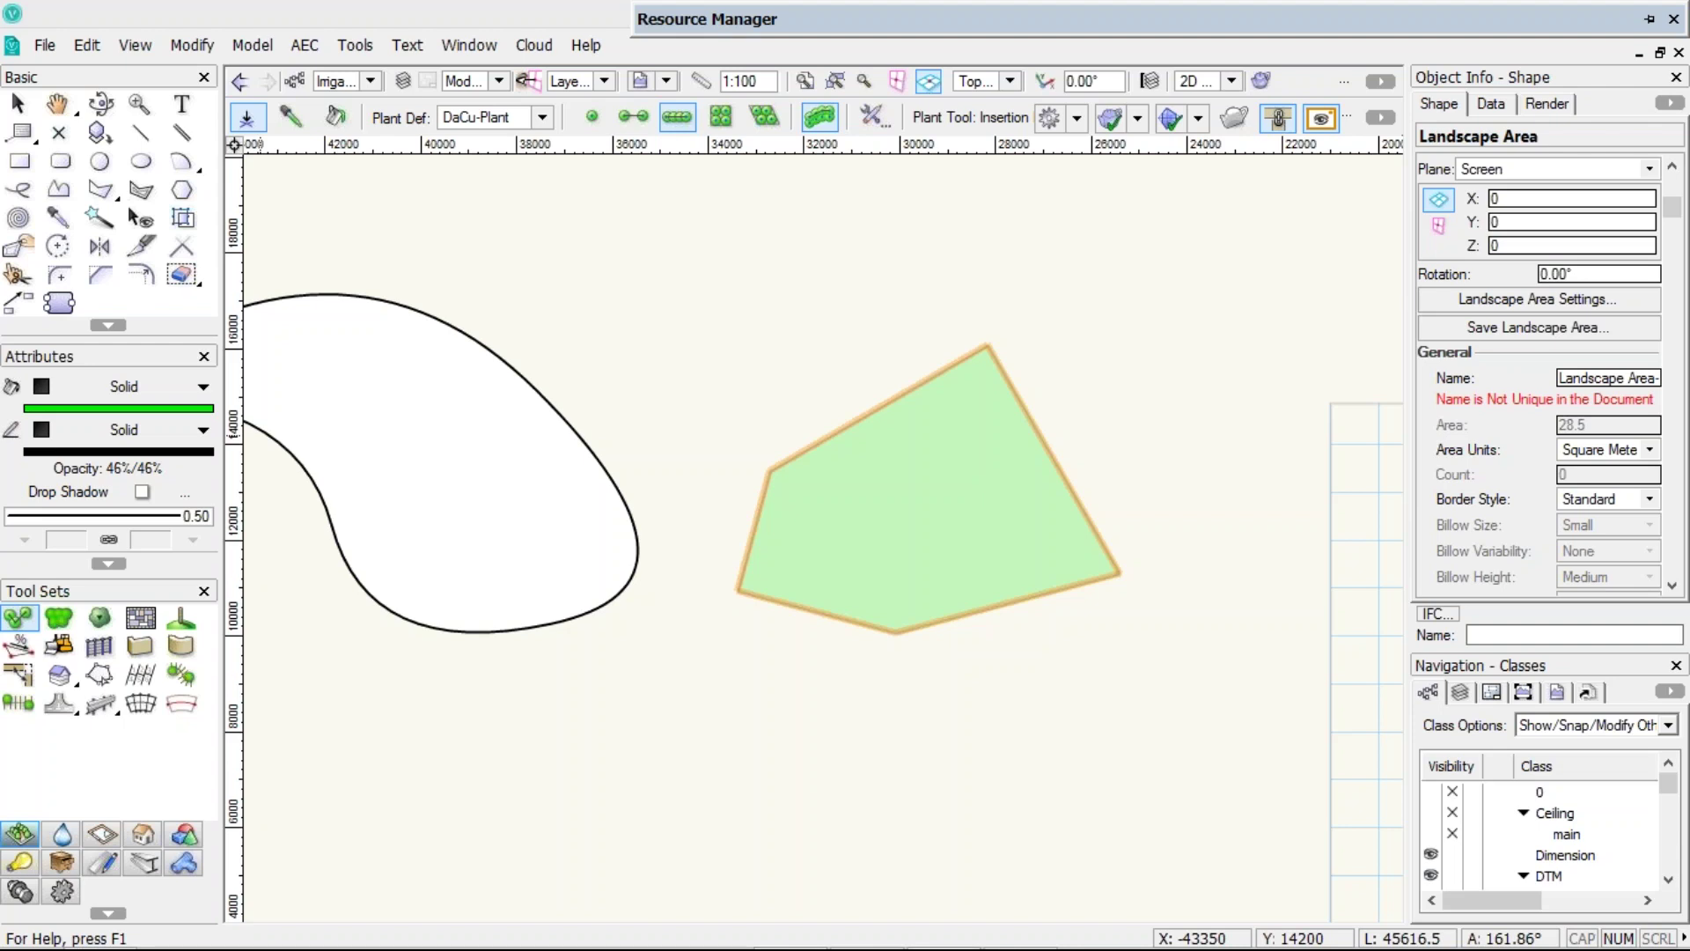
- Switch to the browser, enlarge its window, and look through the Vectorworks courses listed on store.archoncad.com/courses
{"action": "key", "text": "alt+Tab"}
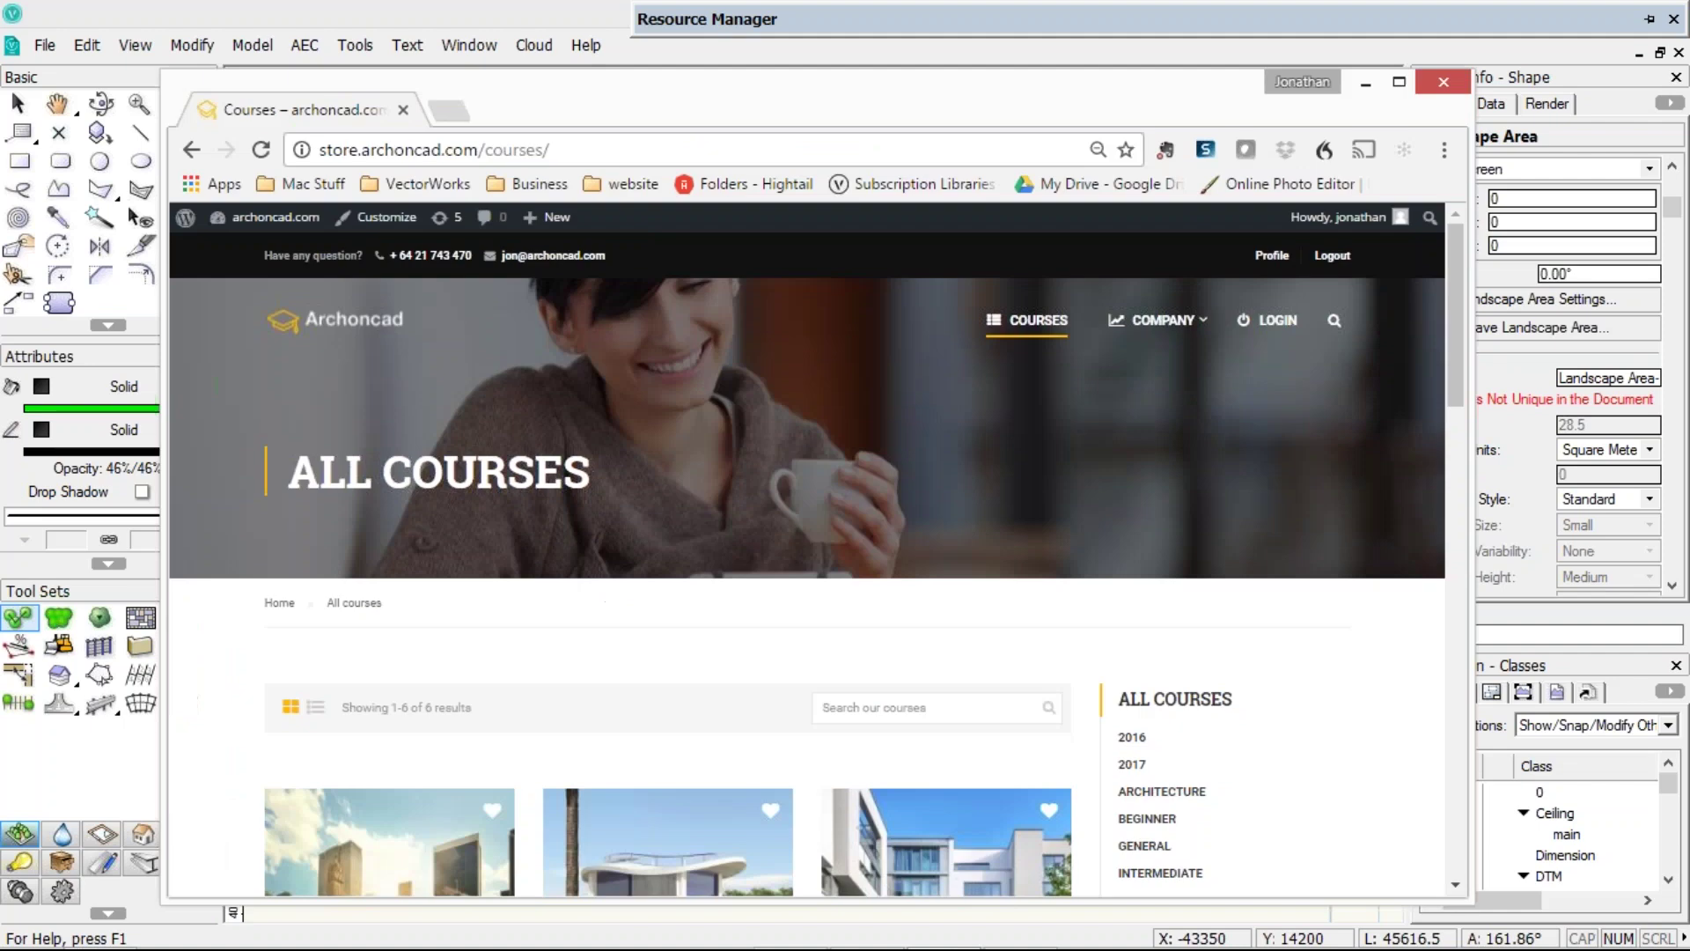
{"action": "left_click_drag", "start_coordinate": [792, 95], "coordinate": [755, 27]}
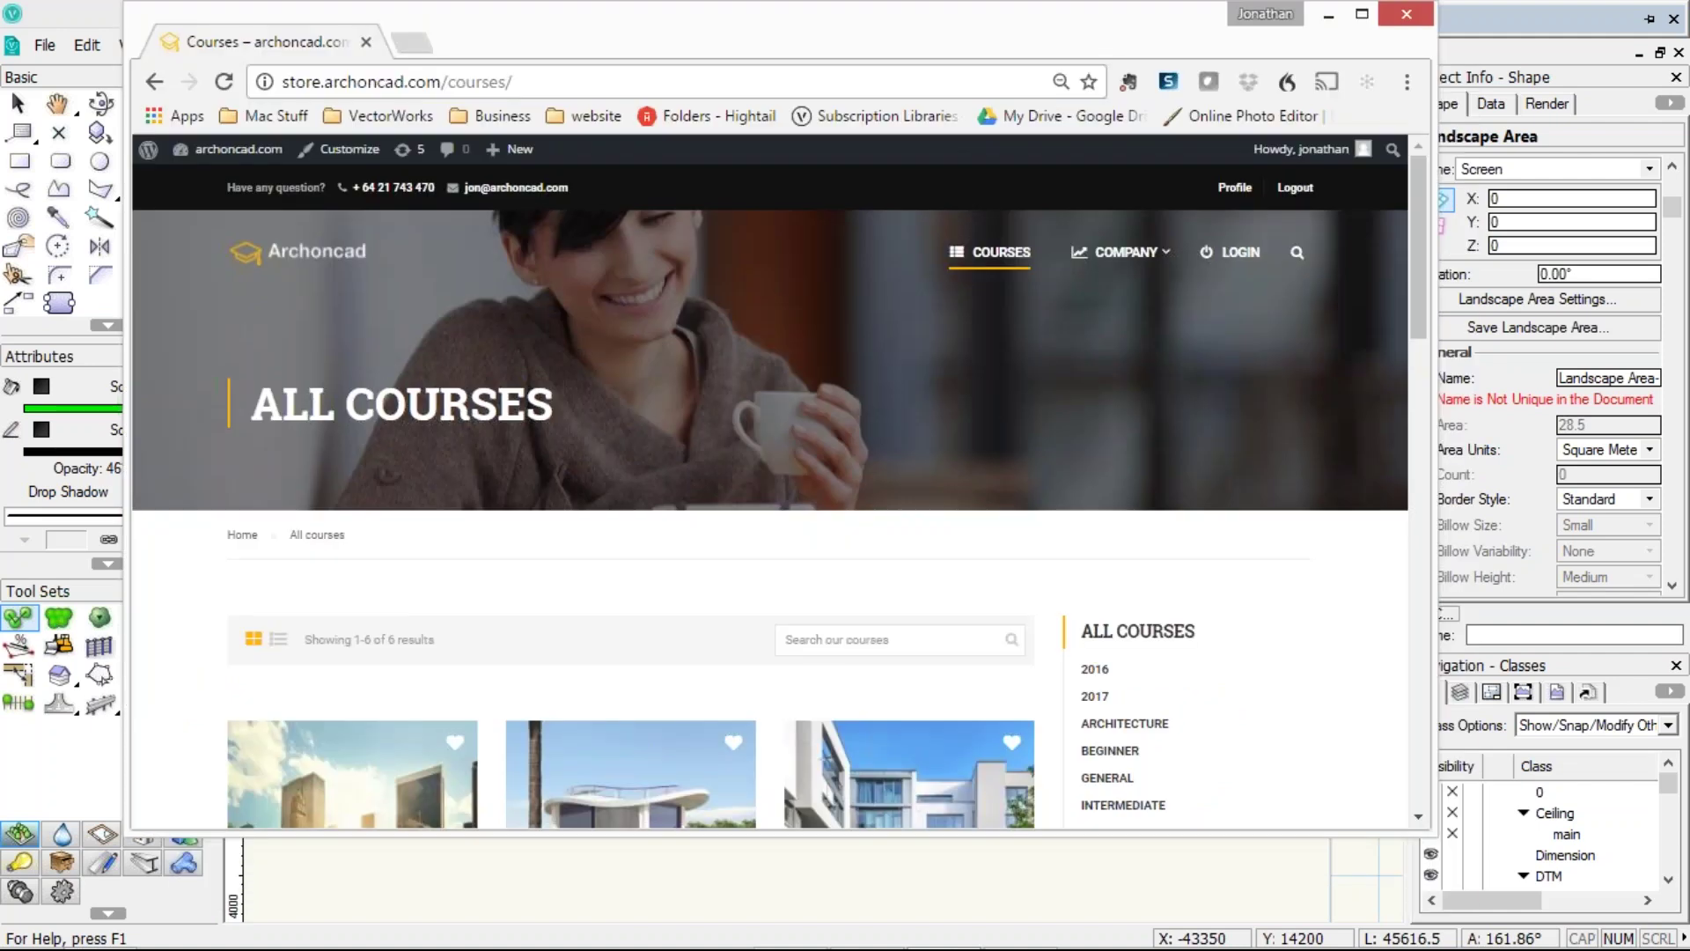
{"action": "left_click_drag", "start_coordinate": [1436, 834], "coordinate": [1457, 920]}
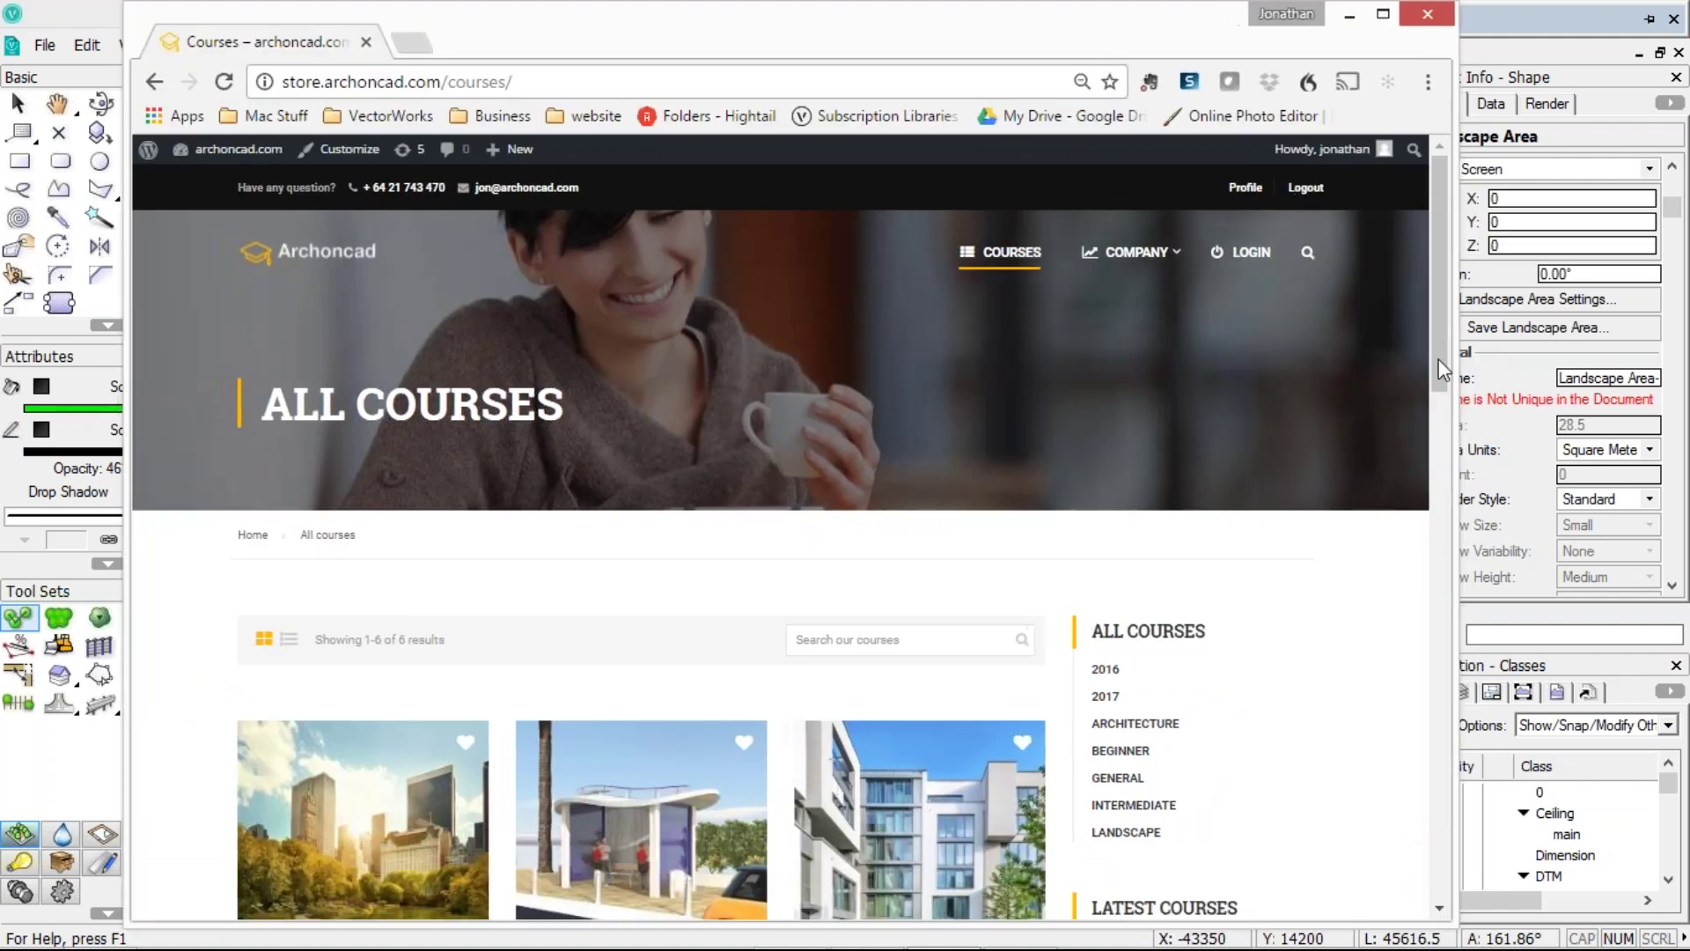
{"action": "scroll", "coordinate": [1434, 499], "scroll_direction": "down", "scroll_amount": 5}
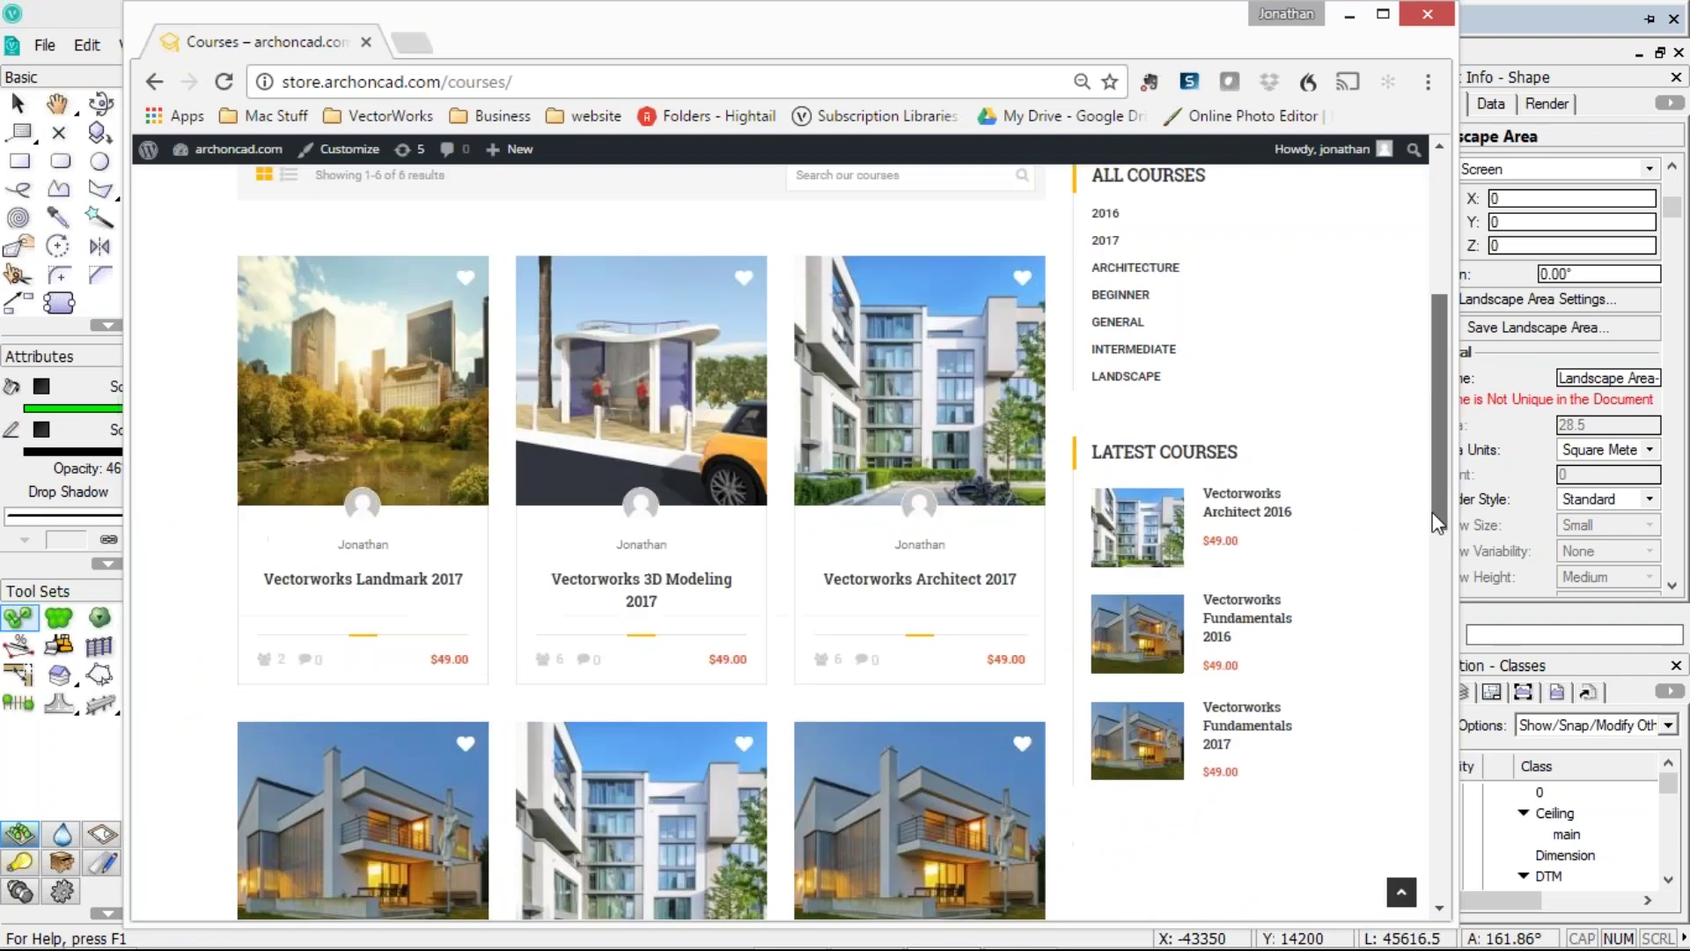
{"action": "scroll", "coordinate": [1434, 510], "scroll_direction": "down", "scroll_amount": 1}
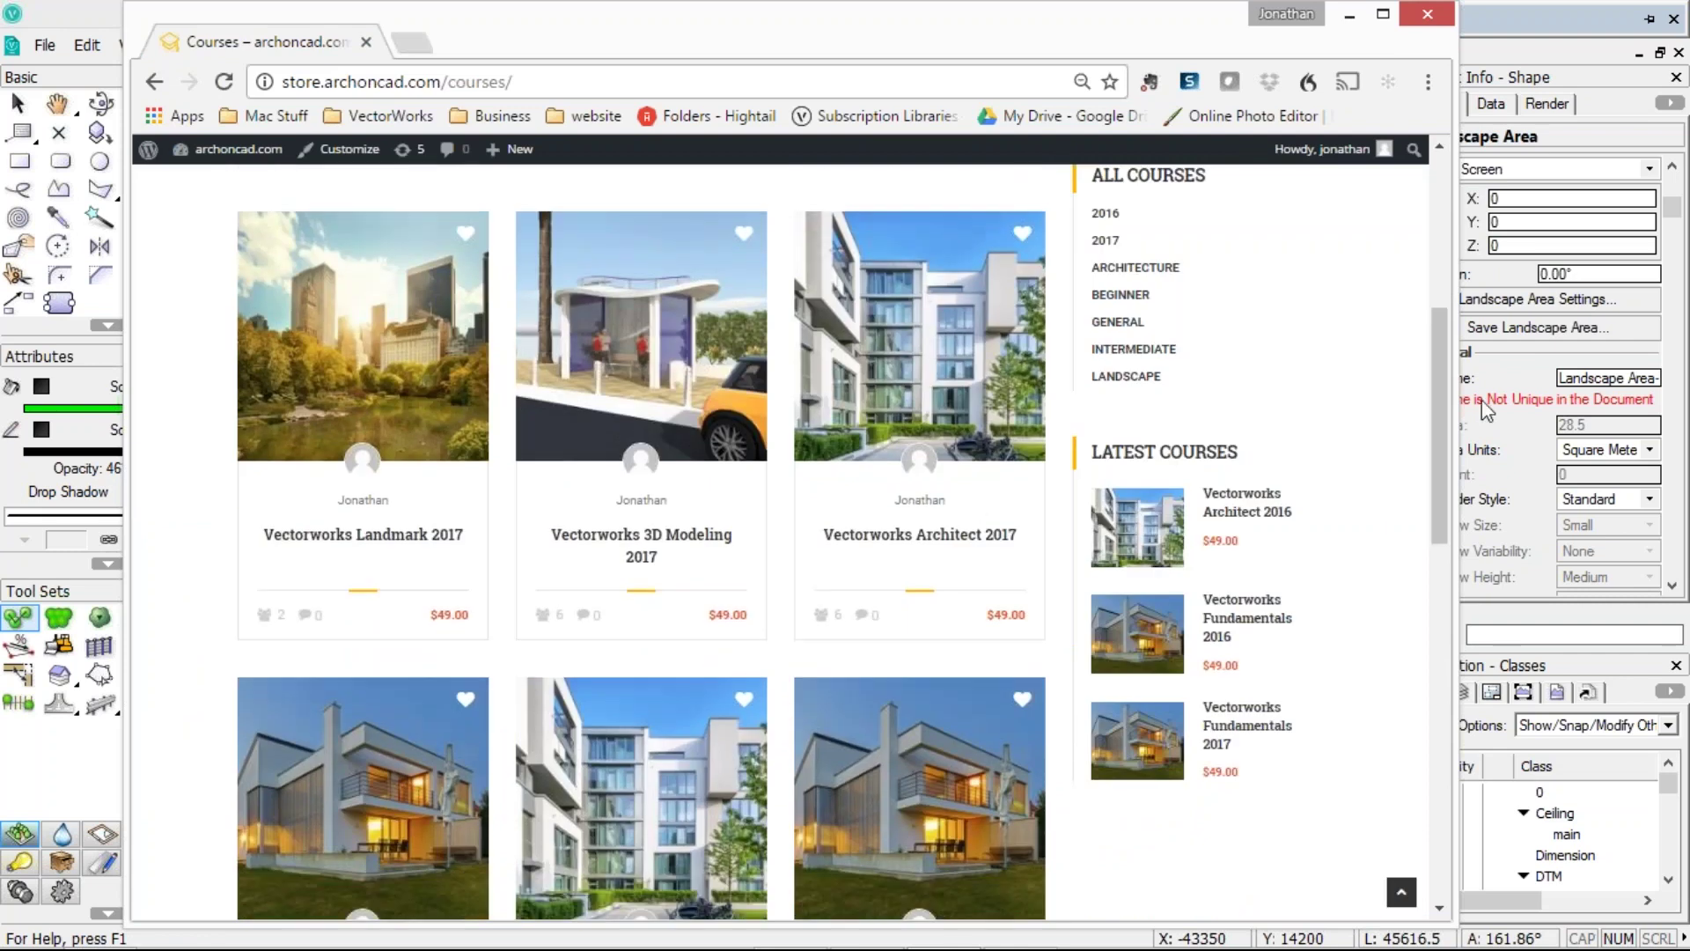
{"action": "scroll", "coordinate": [431, 632], "scroll_direction": "down", "scroll_amount": 2}
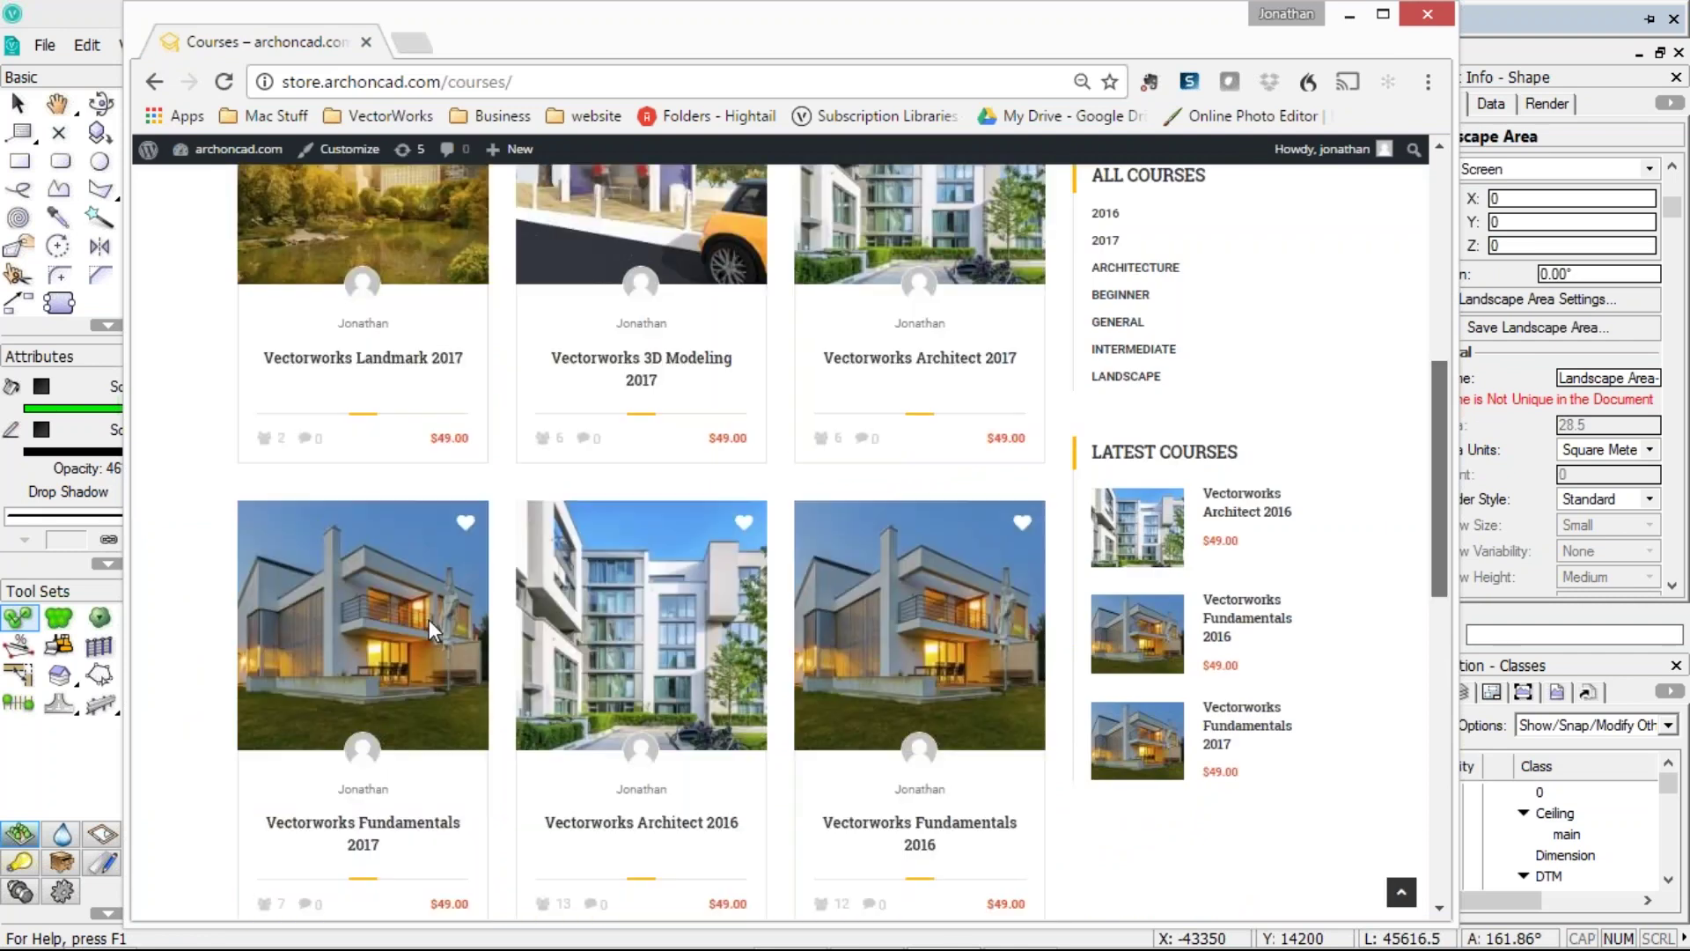
{"action": "scroll", "coordinate": [432, 631], "scroll_direction": "down", "scroll_amount": 1}
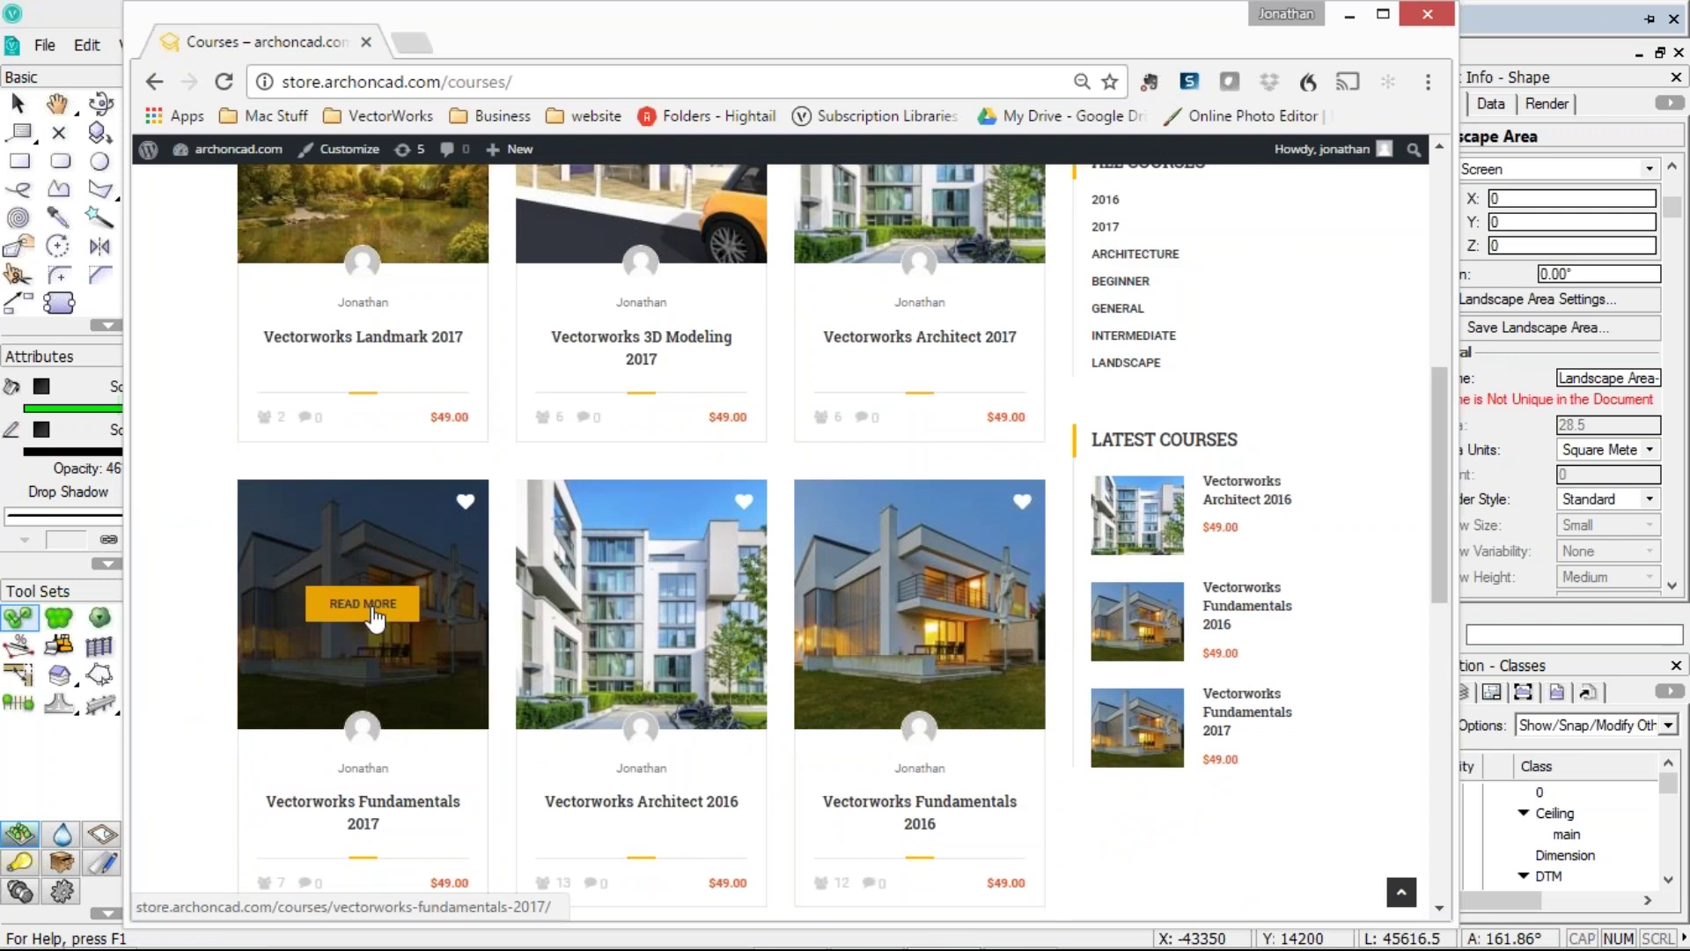
{"action": "scroll", "coordinate": [1227, 464], "scroll_direction": "up", "scroll_amount": 5}
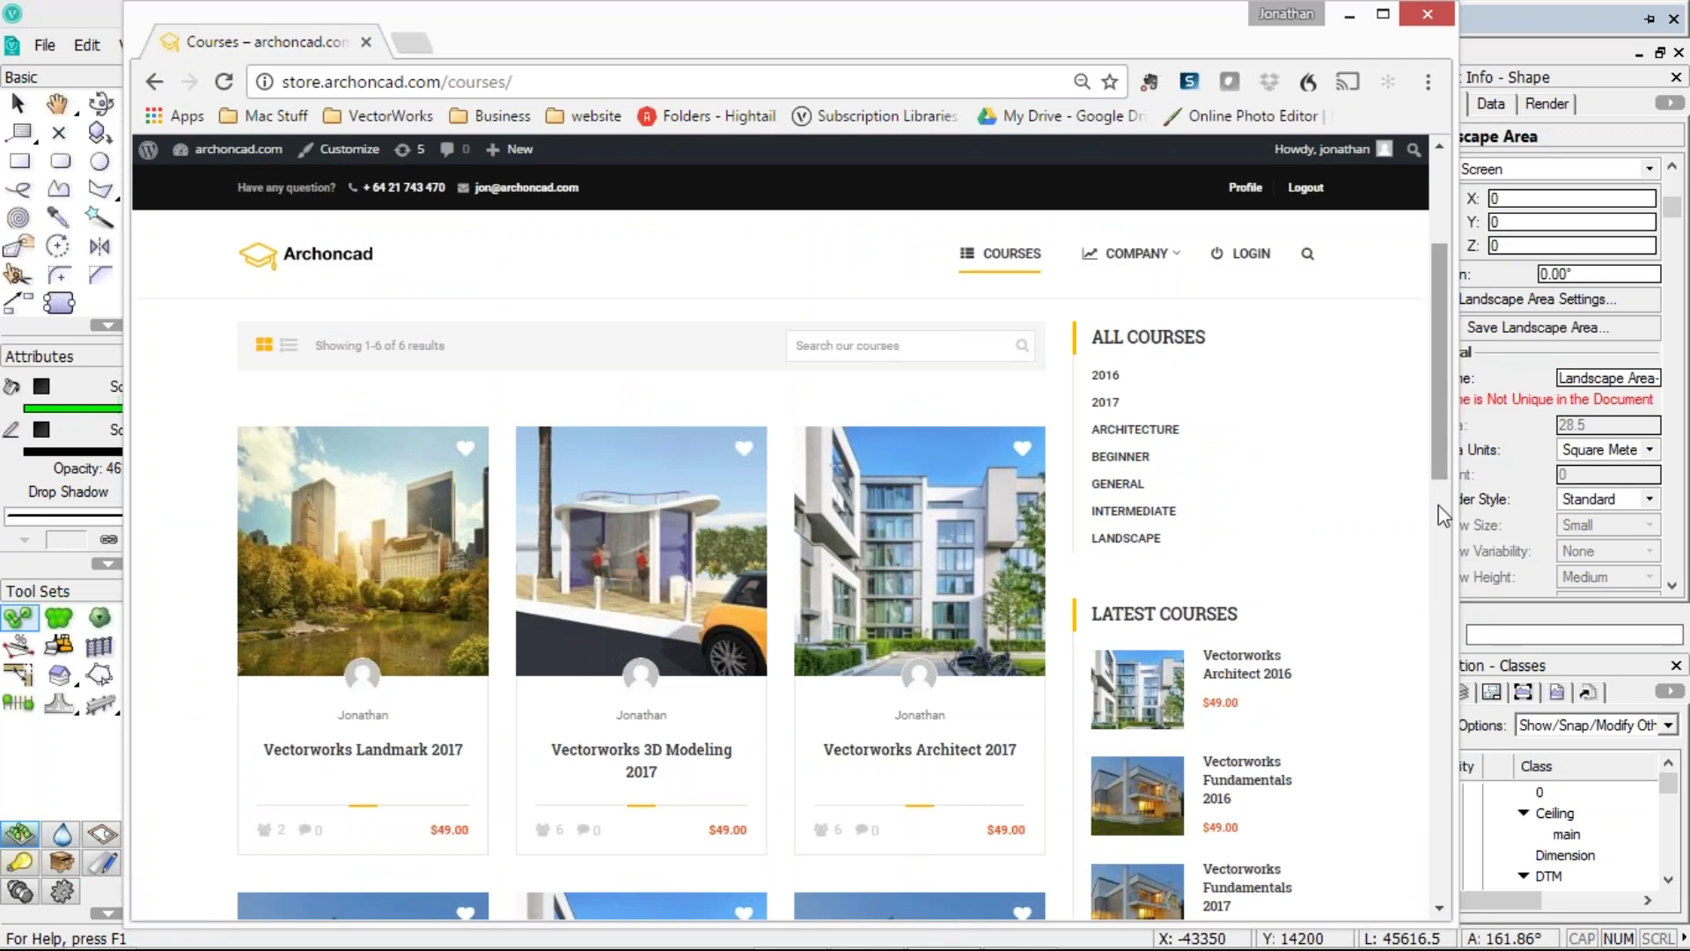
{"action": "scroll", "coordinate": [1430, 532], "scroll_direction": "down", "scroll_amount": 3}
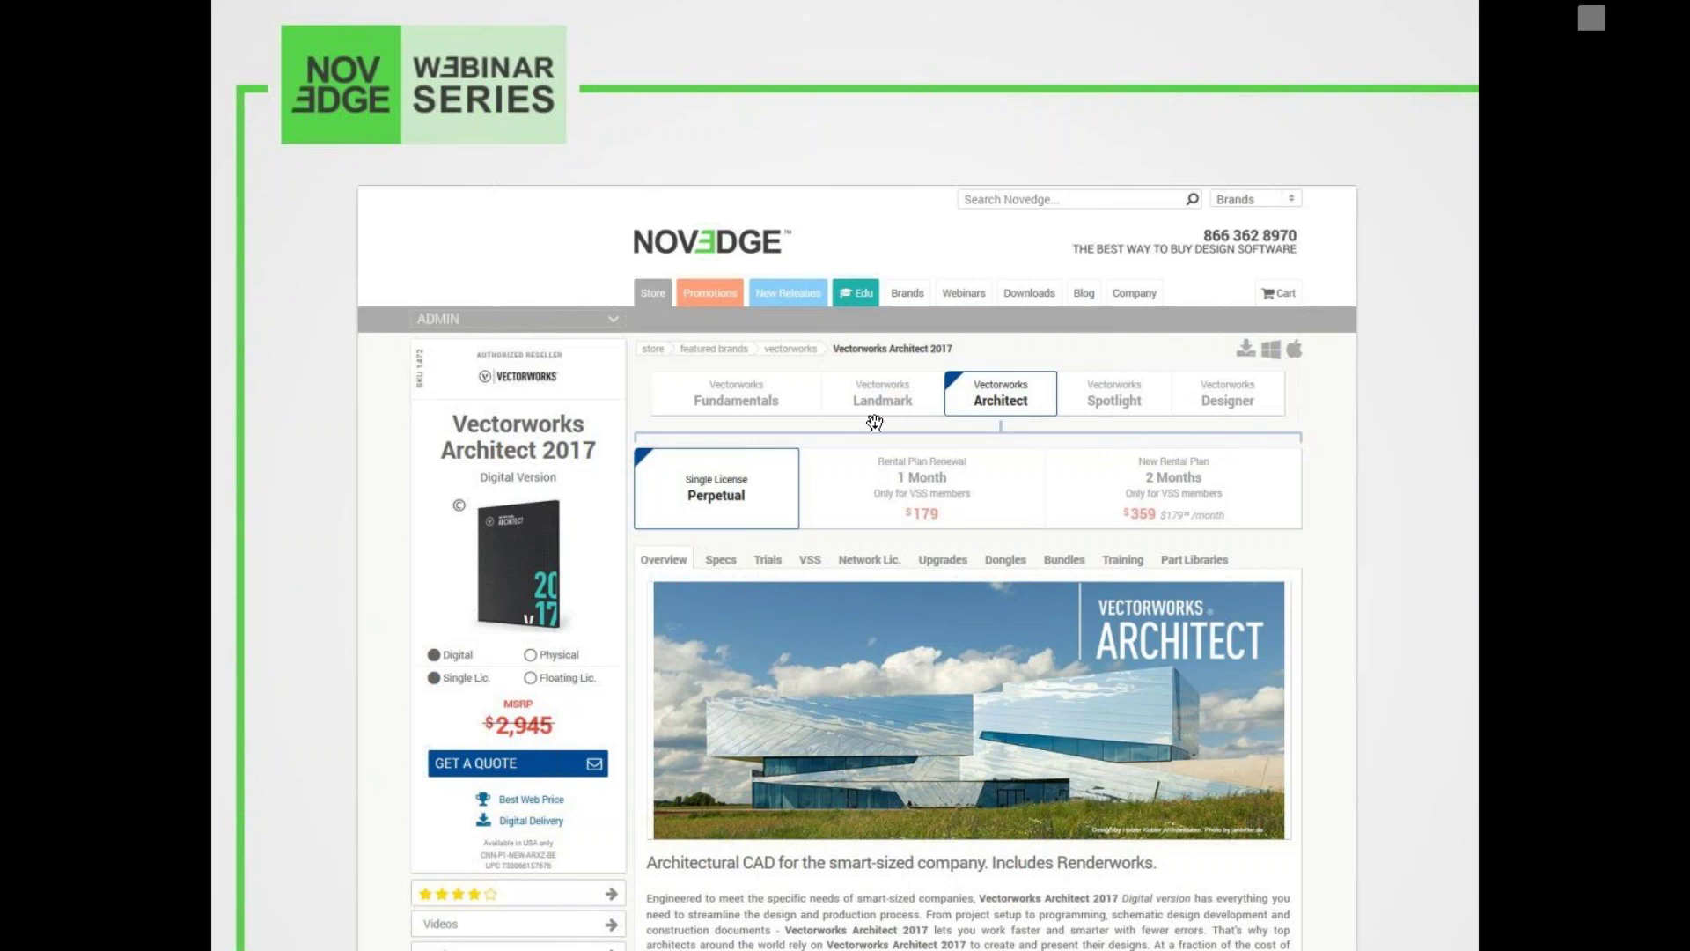
{"action": "left_click", "coordinate": [874, 423]}
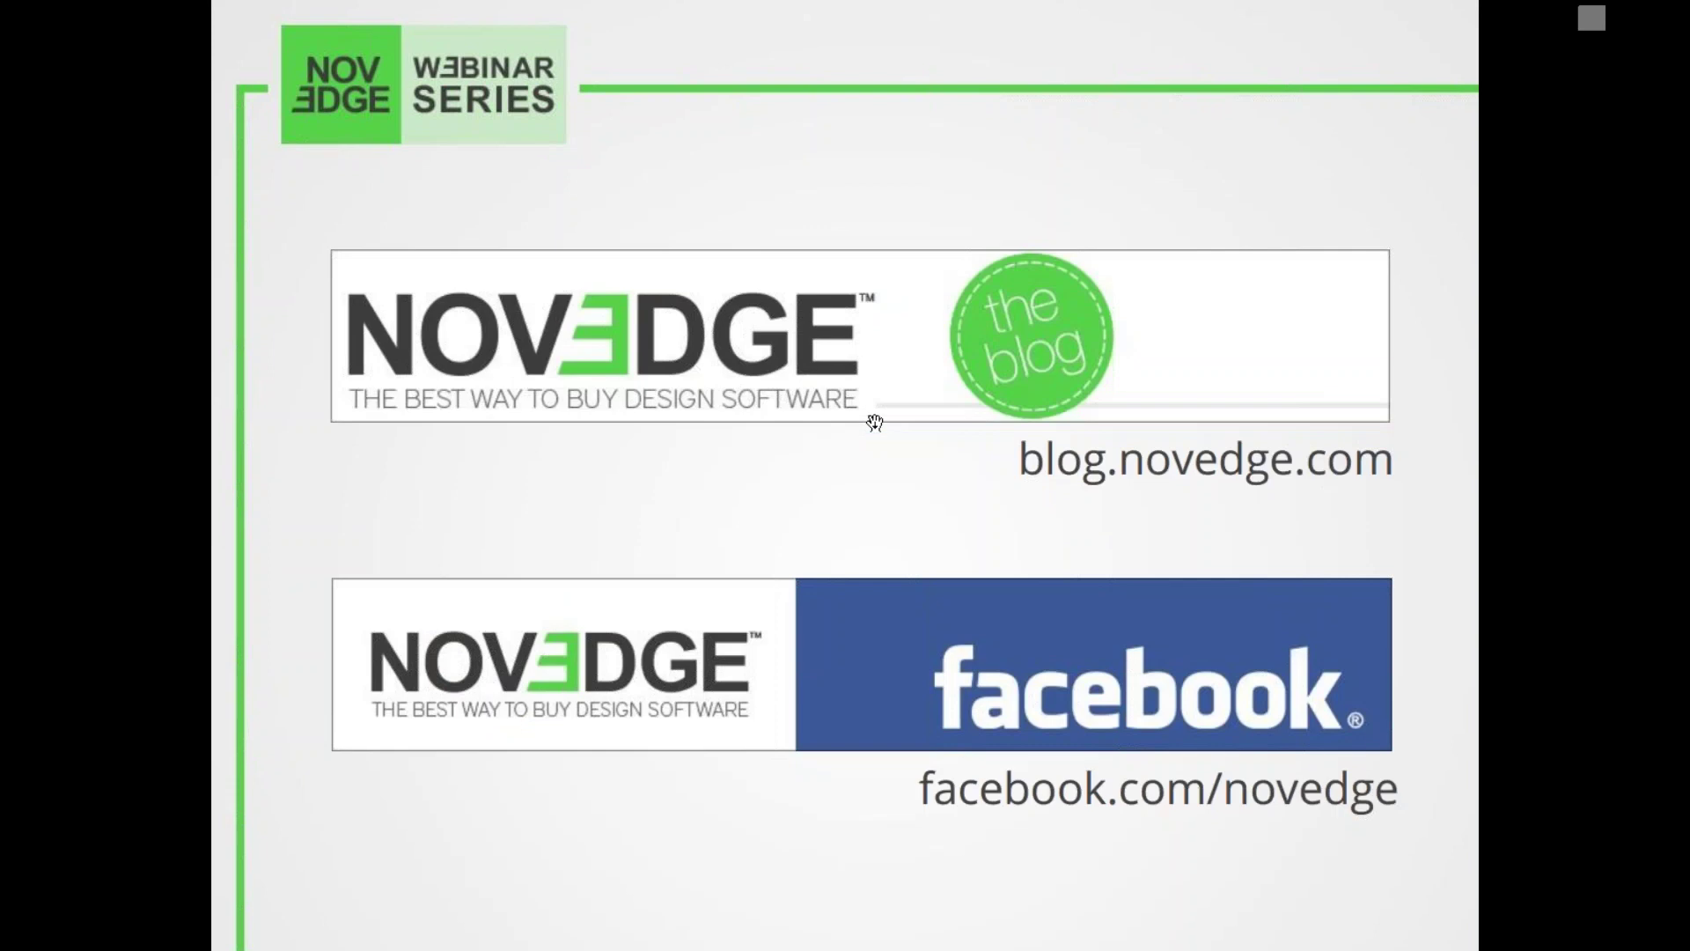
{"action": "left_click", "coordinate": [874, 424]}
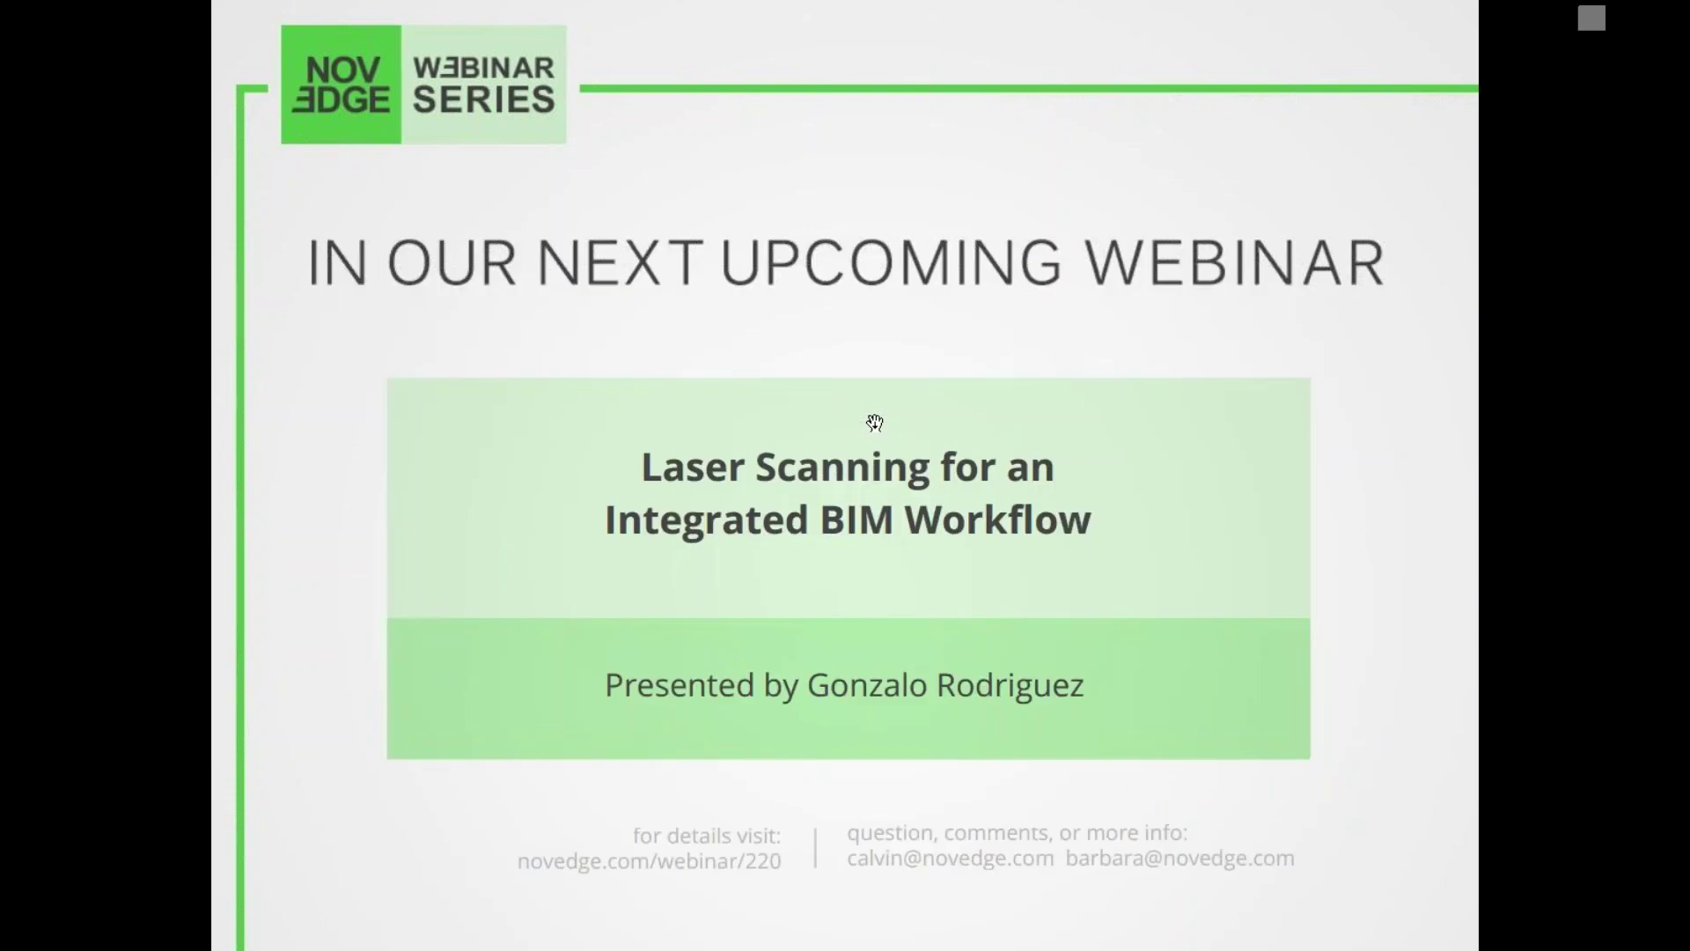